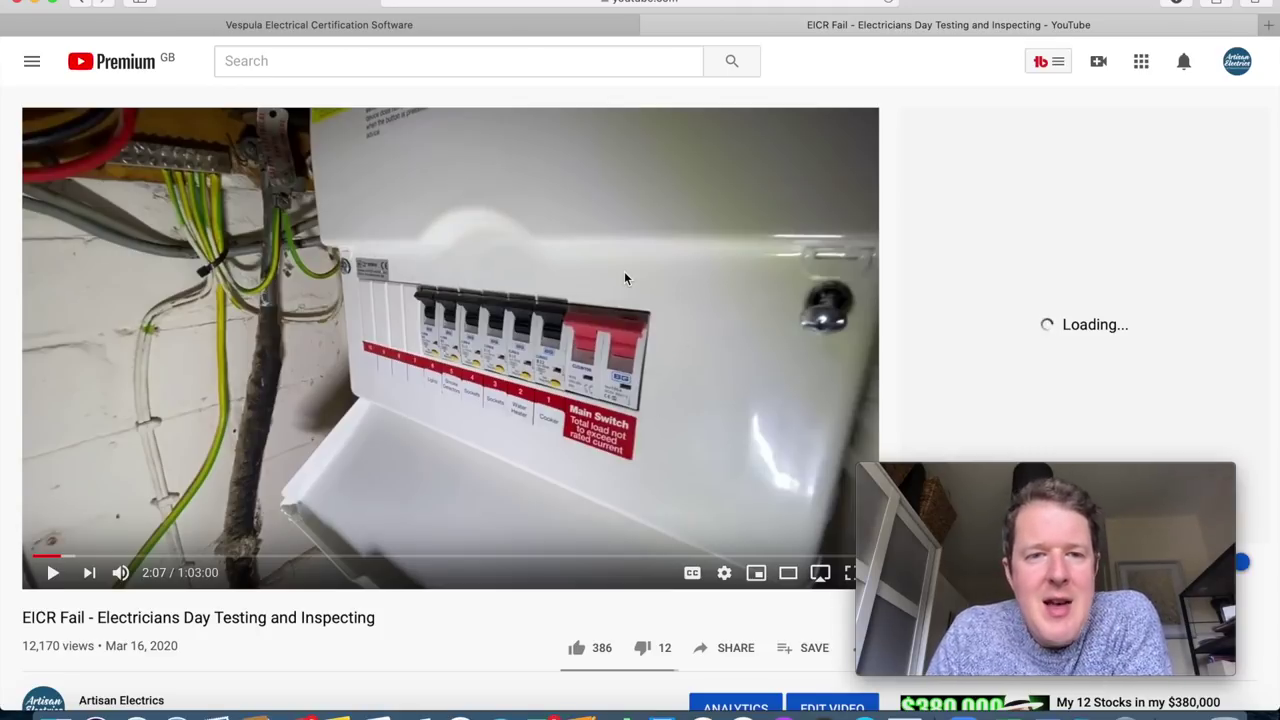
# Switch to Vespula and try to create an Electrical Installation Condition Report job named YouTube EICR, declining a duplicate name.
pyautogui.click(355, 27)
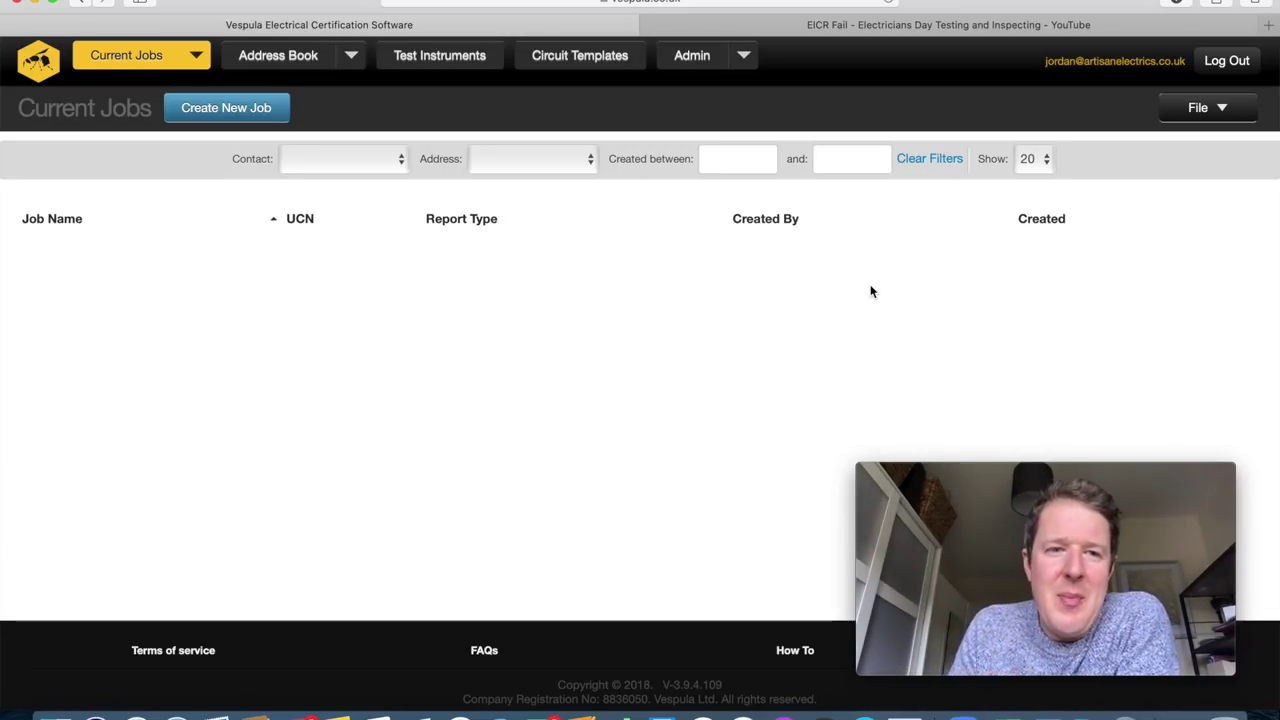
pyautogui.click(222, 109)
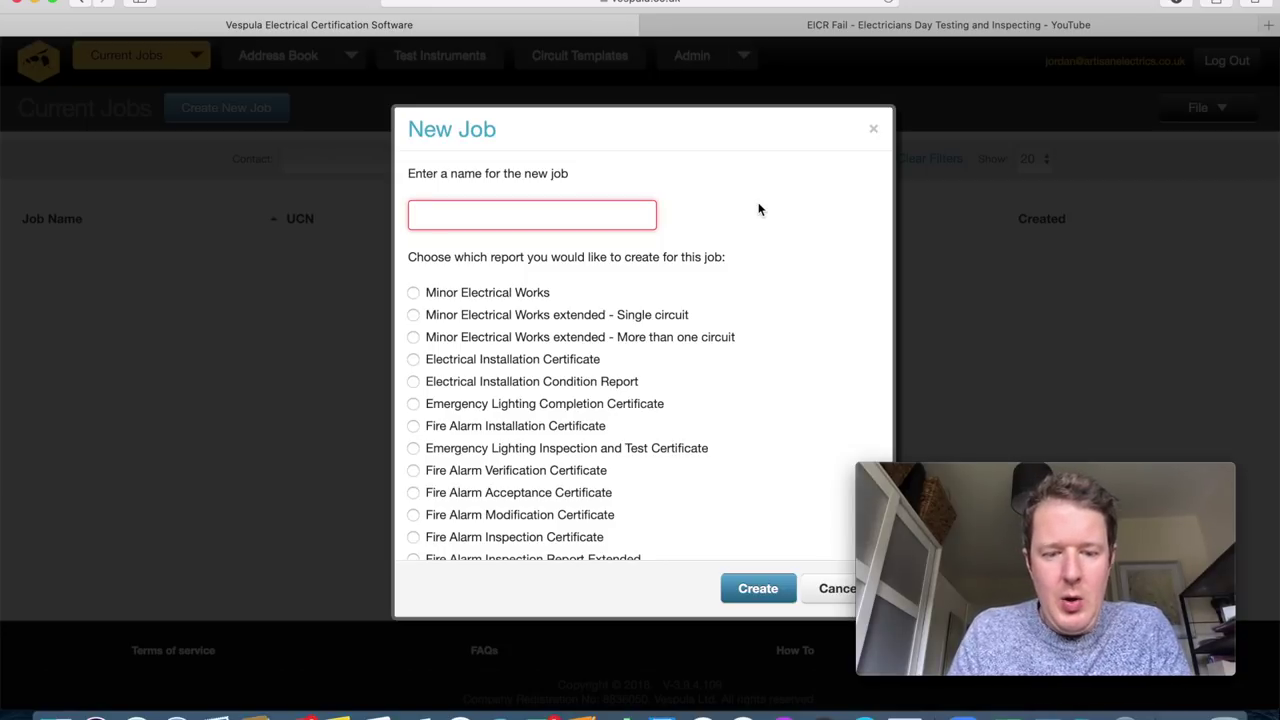
pyautogui.write('YouTUbe')
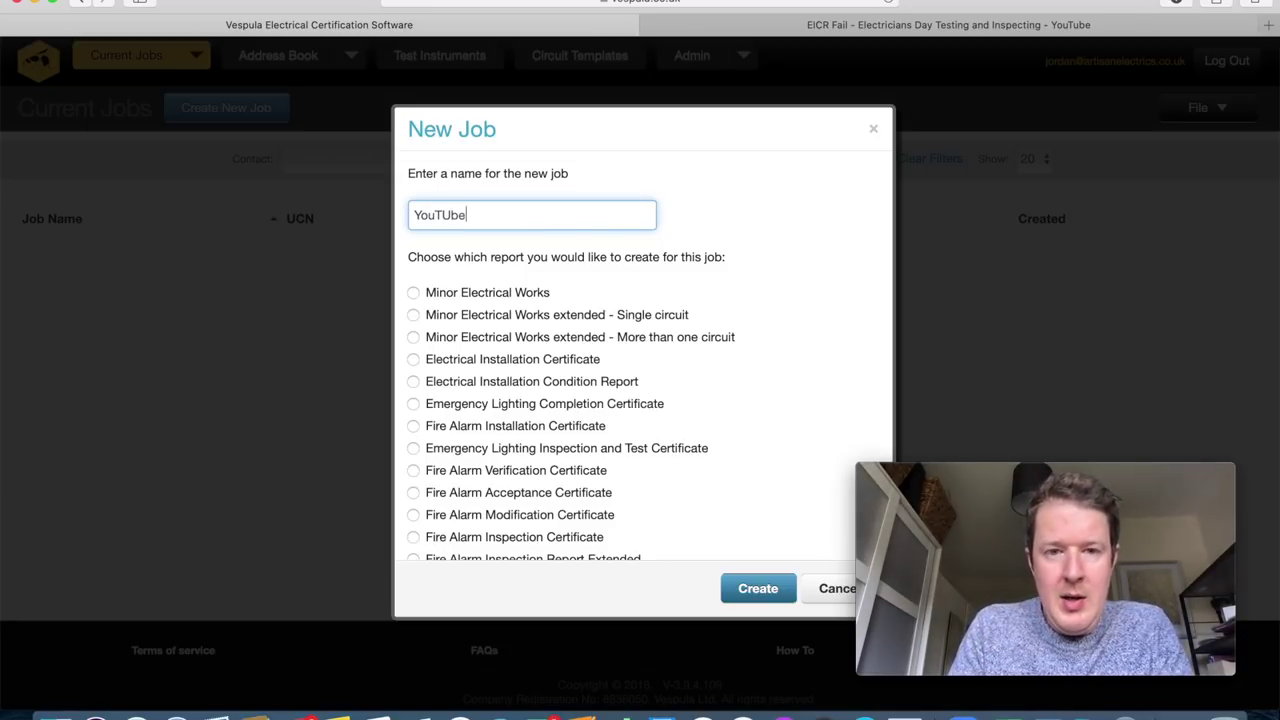
pyautogui.press('BackSpace')
pyautogui.press('BackSpace')
pyautogui.press('BackSpace')
pyautogui.press('BackSpace')
pyautogui.write('ube')
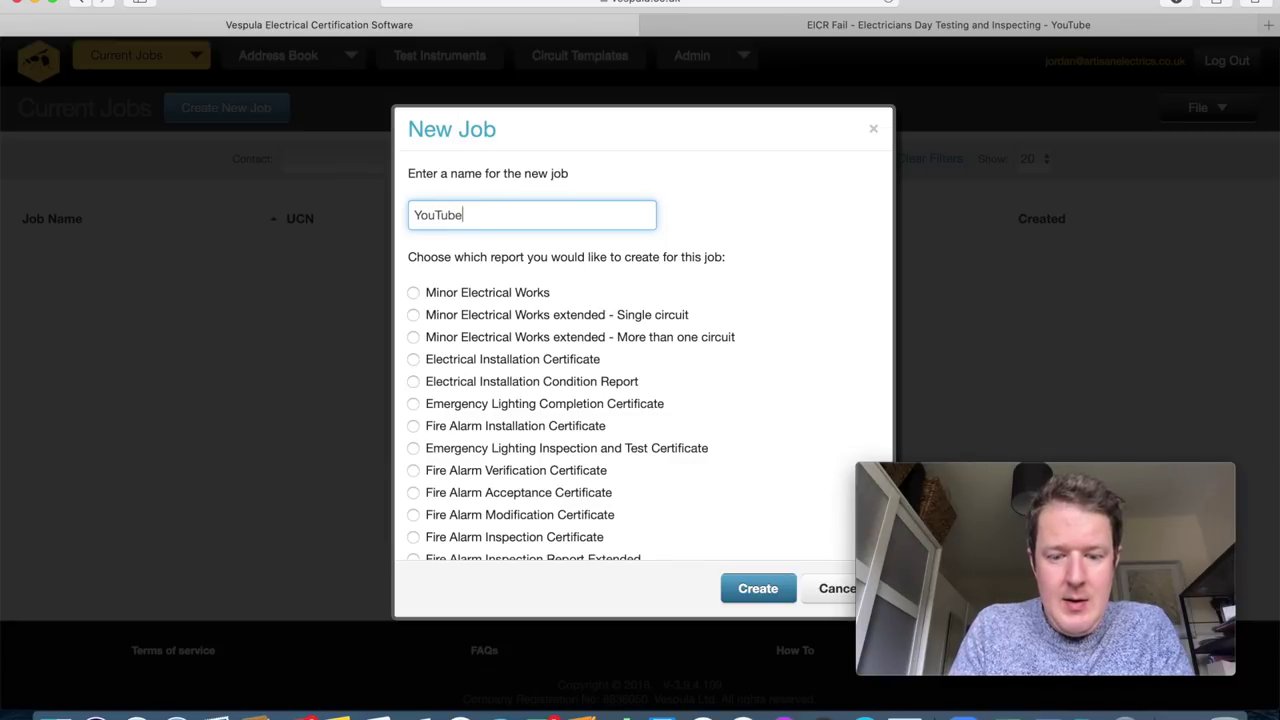
pyautogui.write(' EICR')
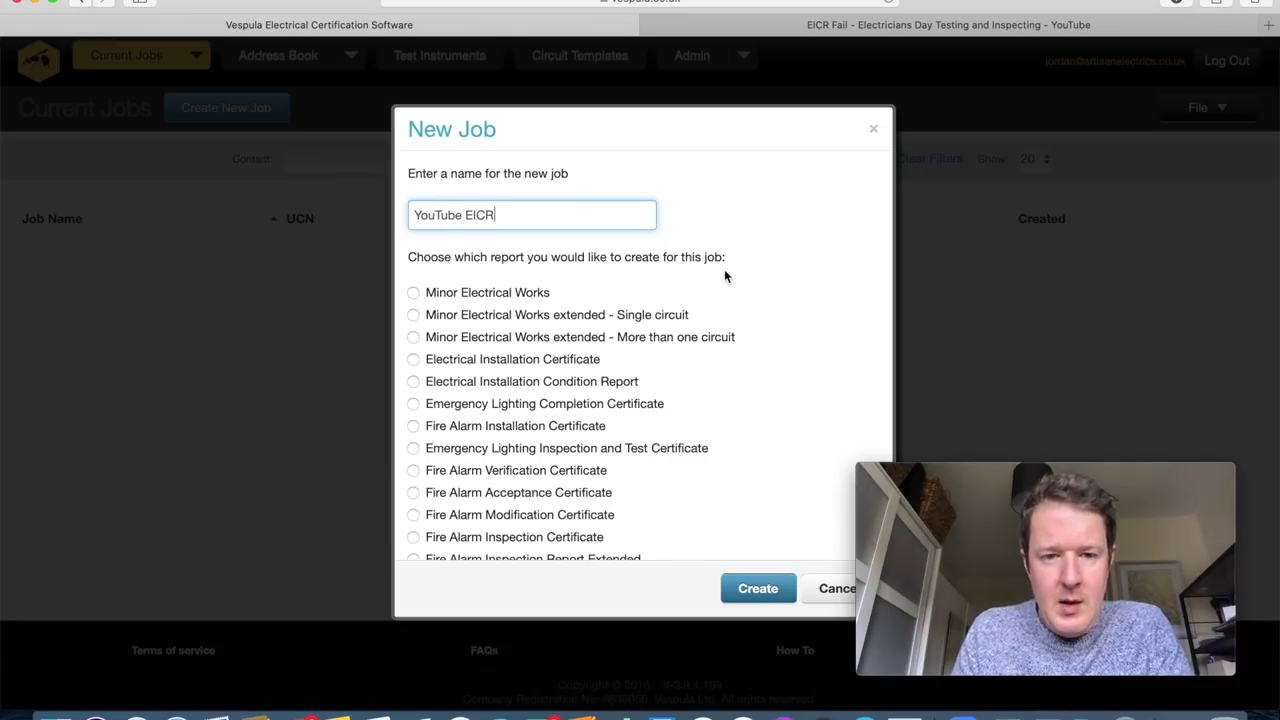
pyautogui.click(414, 383)
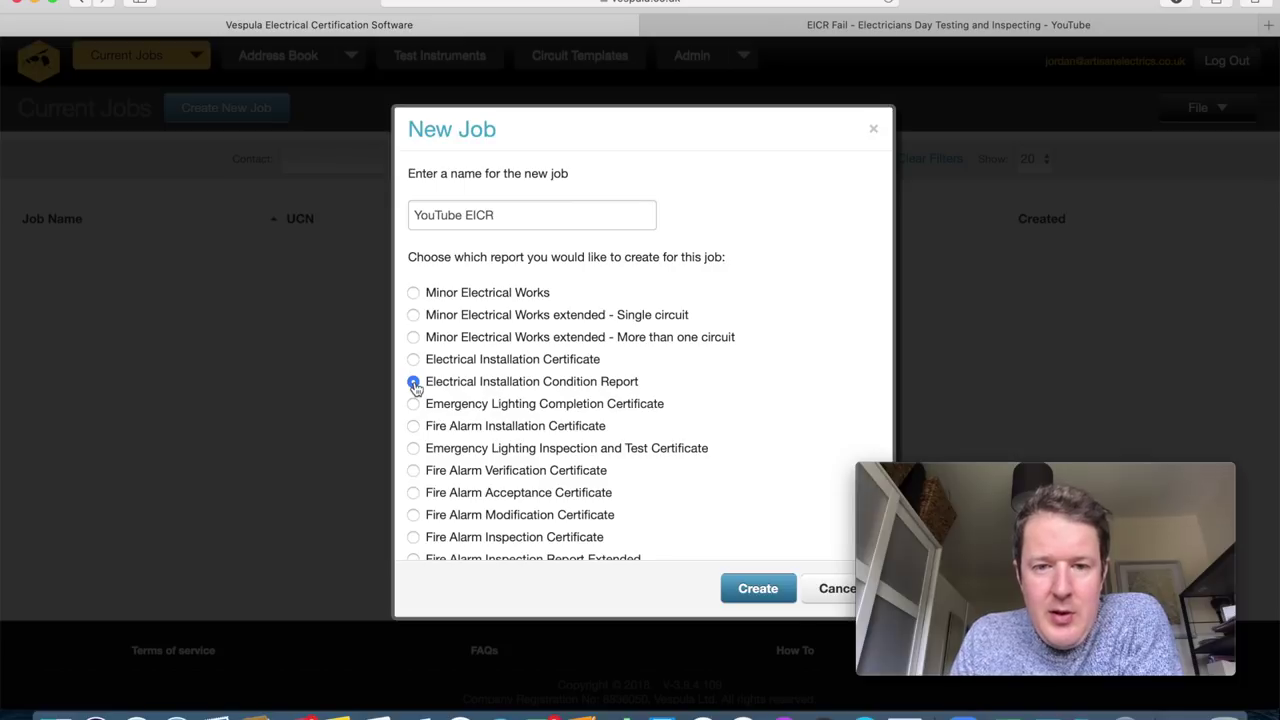
pyautogui.click(757, 590)
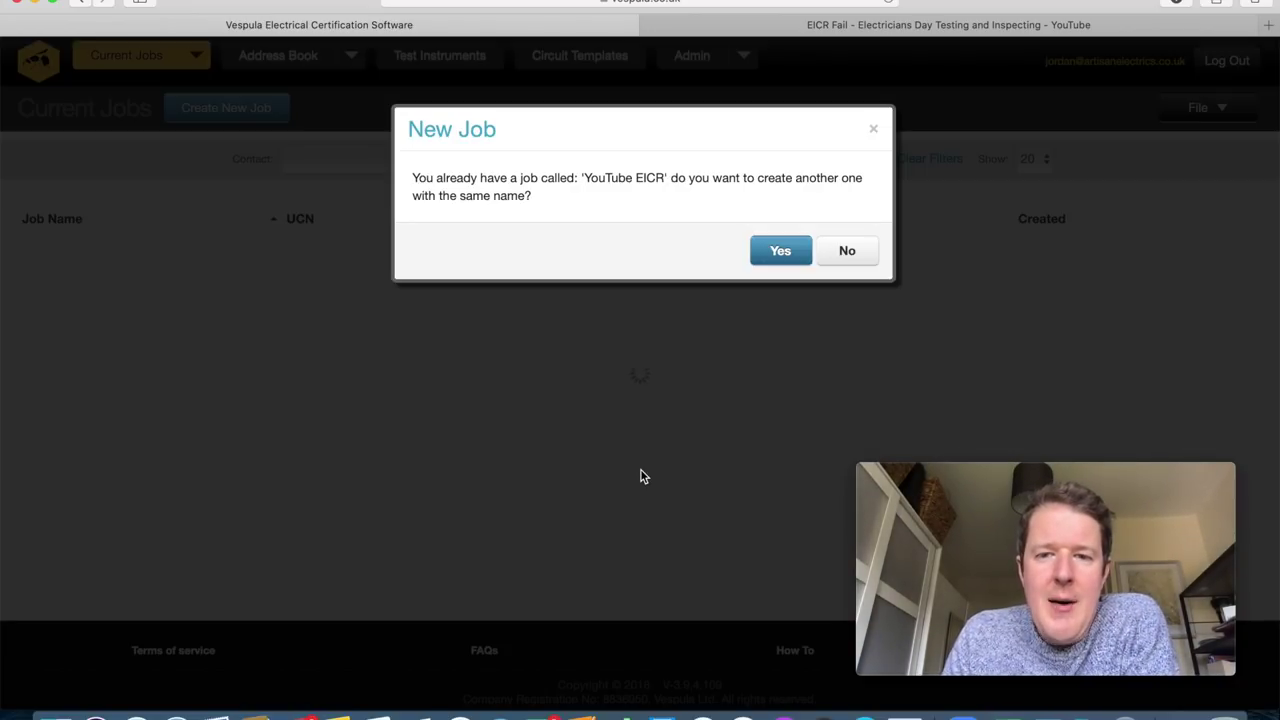
pyautogui.click(848, 252)
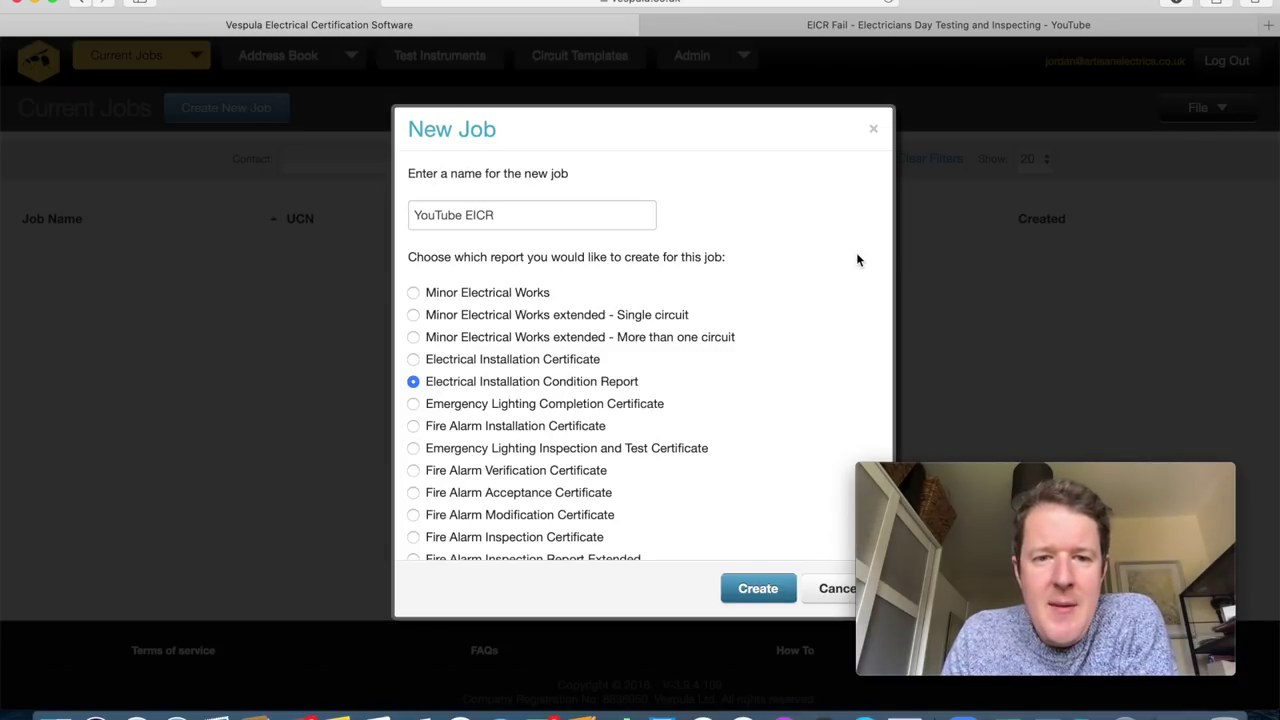
# Change the new job's name to YouTube EICR Final and create the Electrical Installation Condition Report.
pyautogui.click(560, 215)
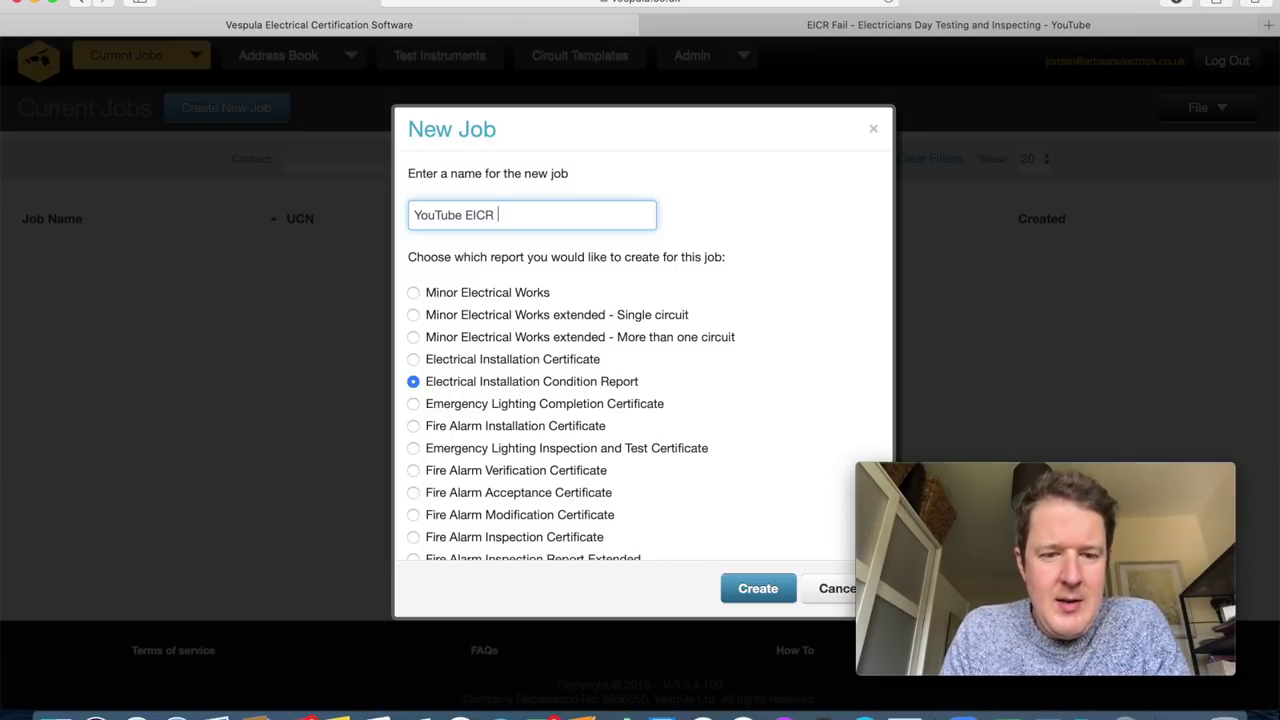
pyautogui.write('Final')
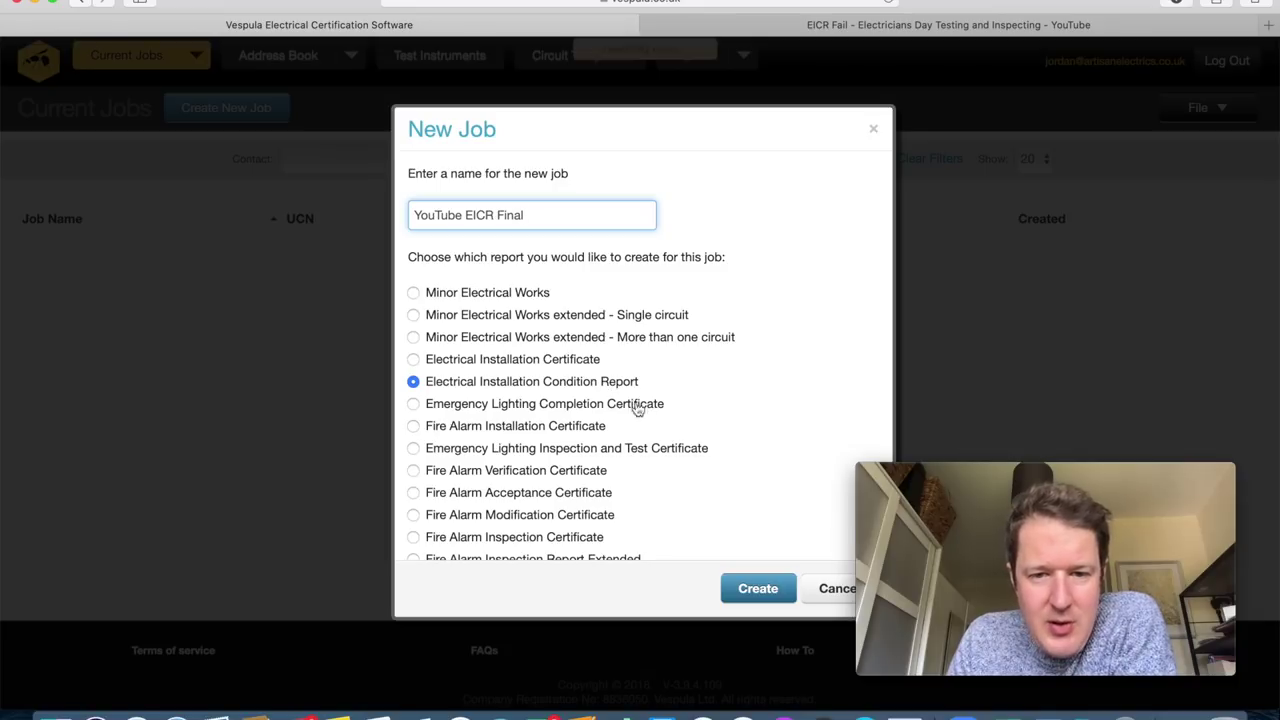
pyautogui.scroll(-2, 671, 479)
pyautogui.scroll(-2, 671, 479)
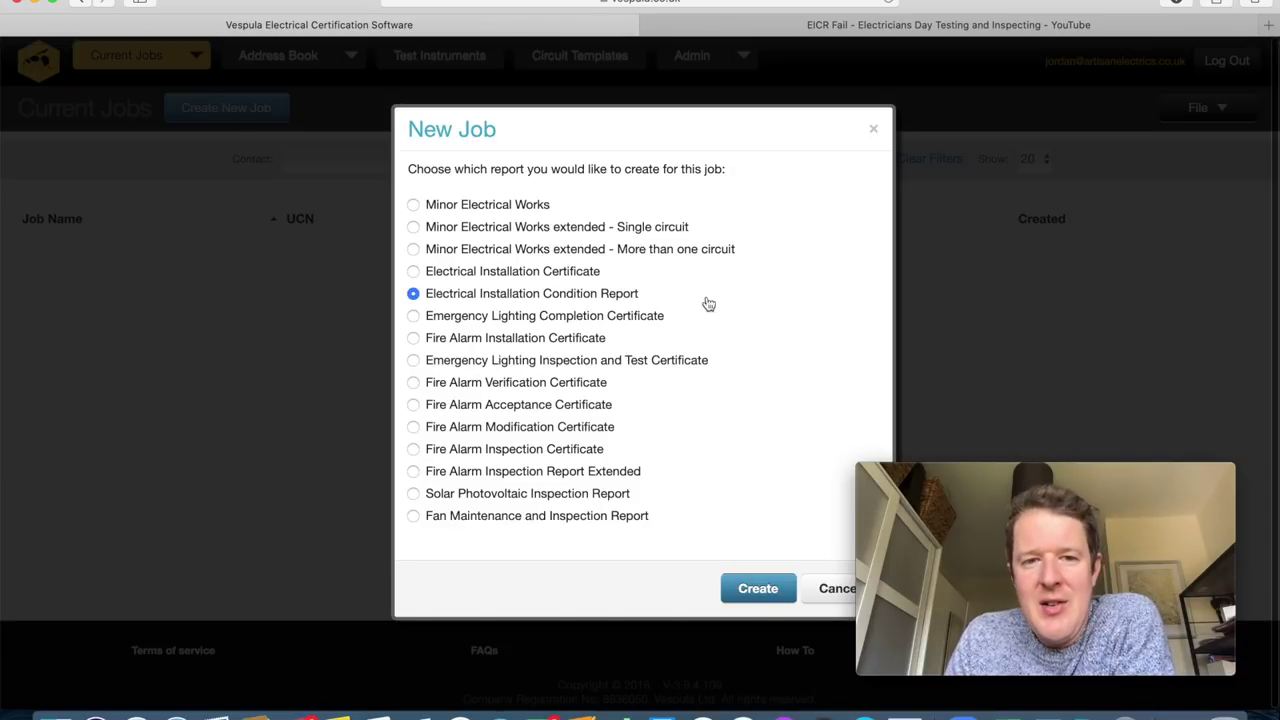
pyautogui.scroll(3, 723, 457)
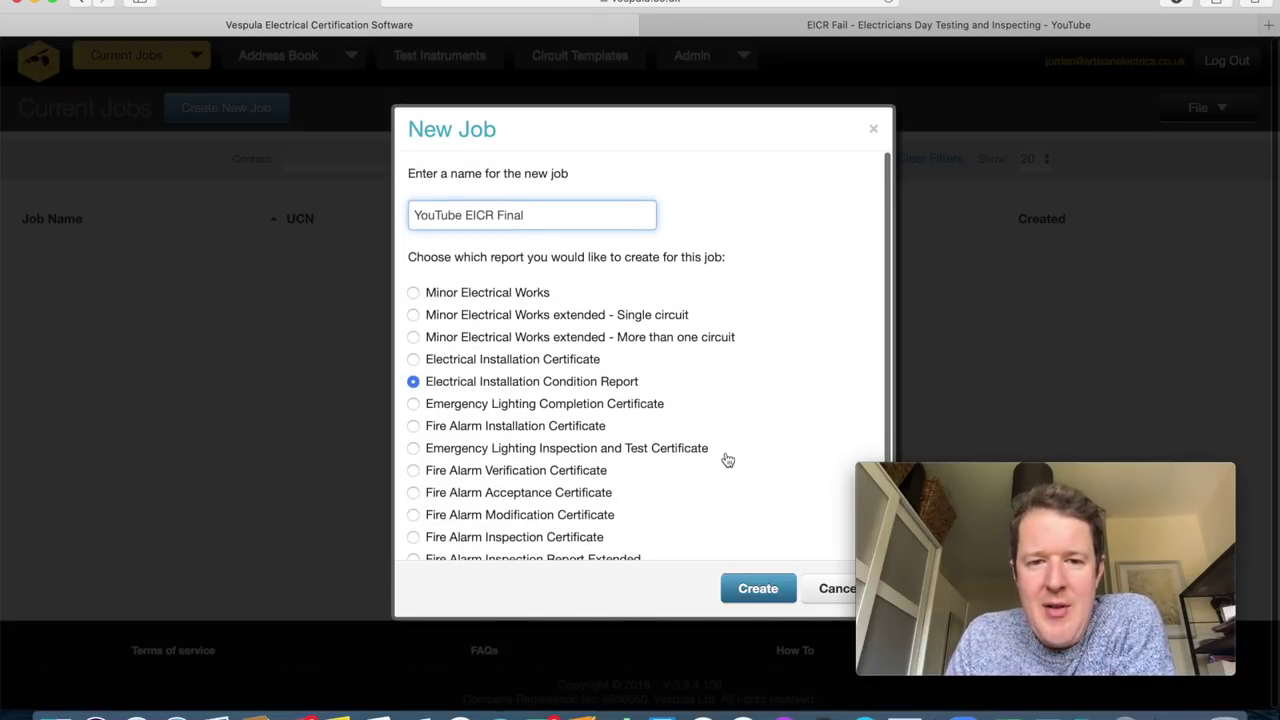
pyautogui.click(760, 591)
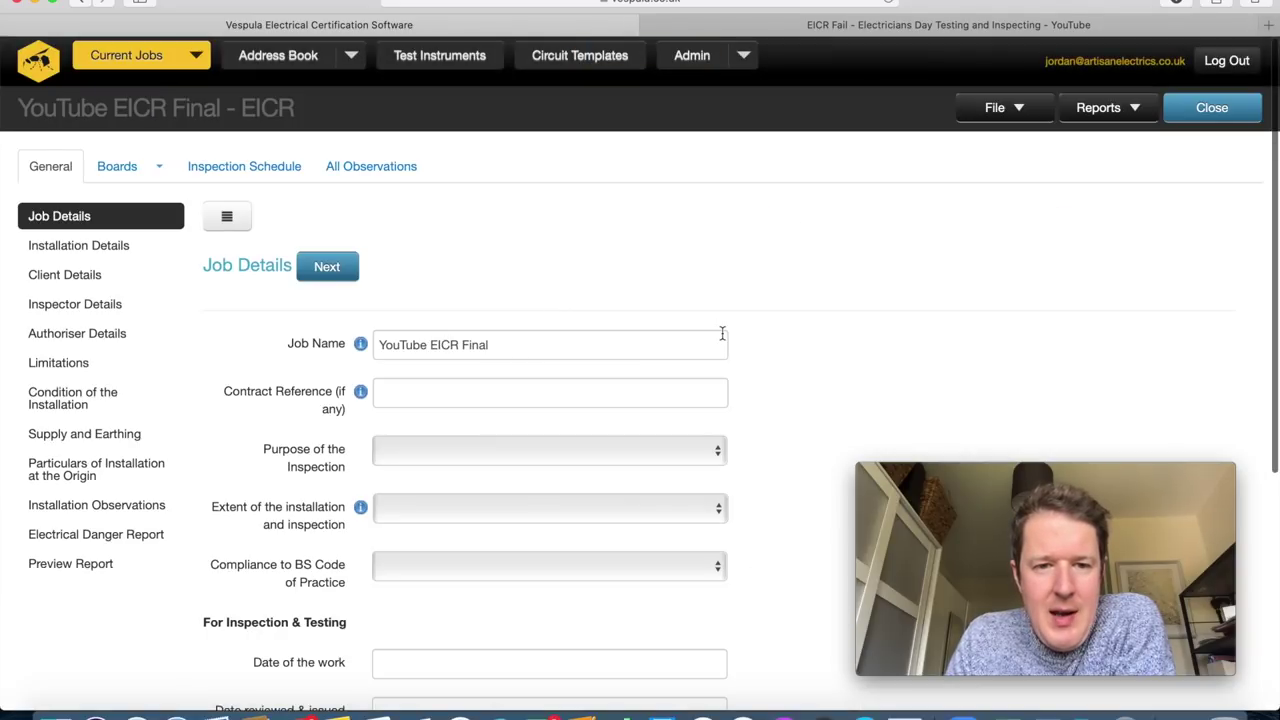
# Set the purpose of the inspection to "To Local Authority requirements" in the job details.
pyautogui.scroll(-2, 751, 393)
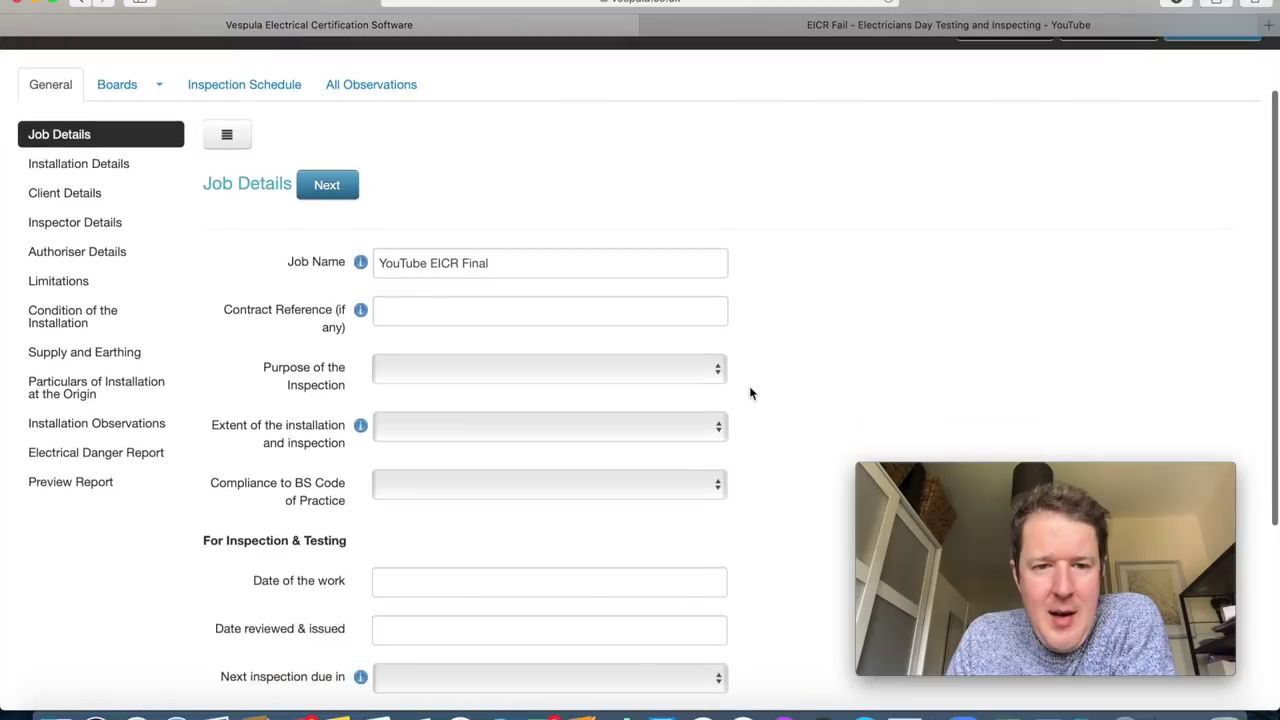
pyautogui.scroll(-2, 751, 393)
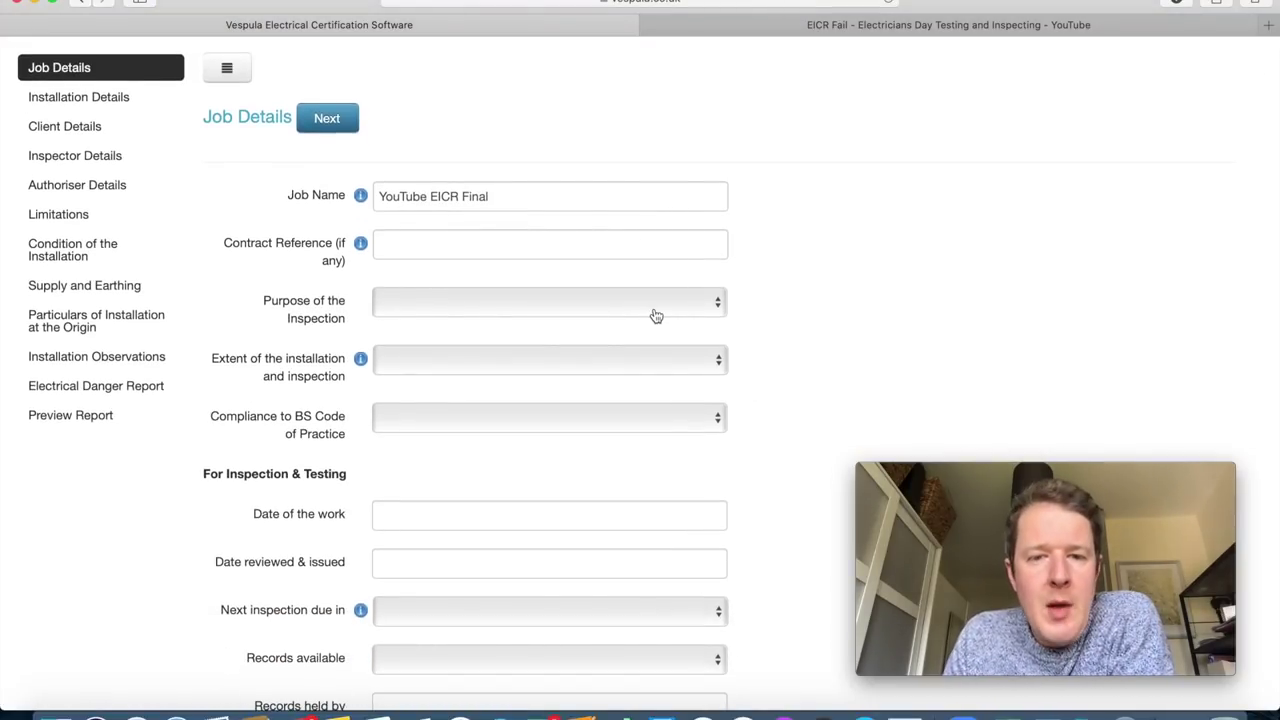
pyautogui.scroll(-2, 742, 298)
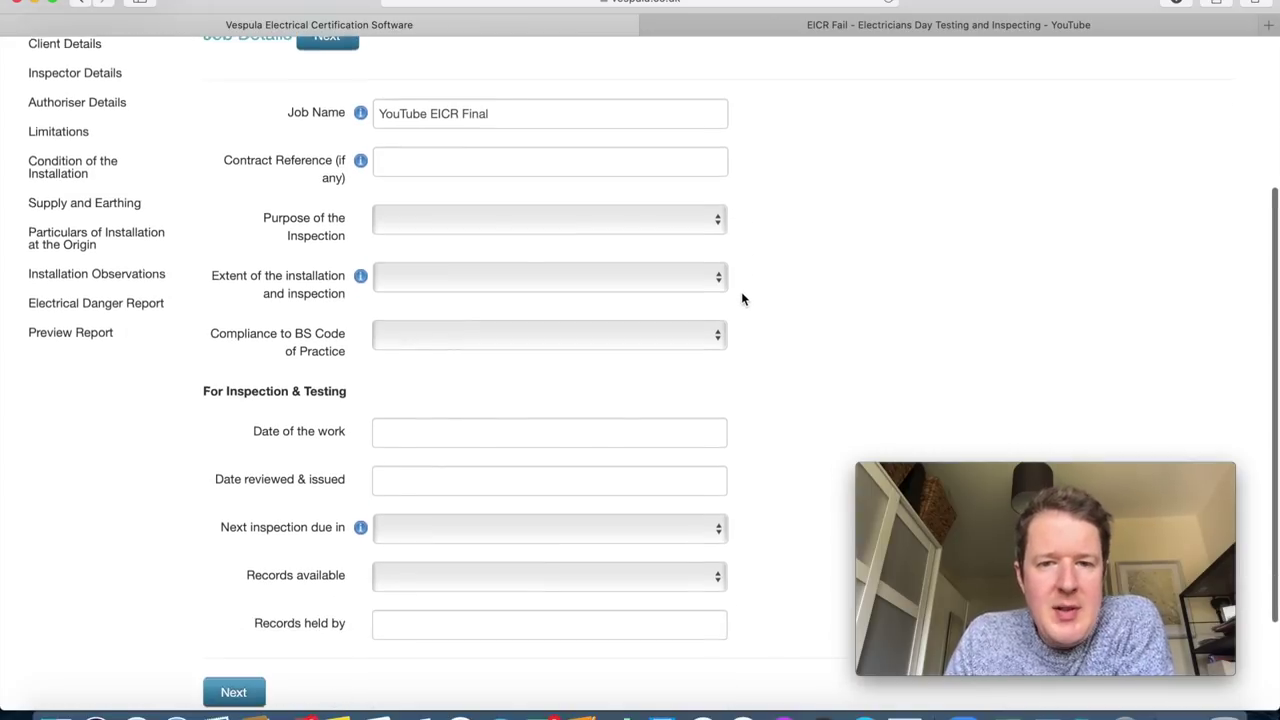
pyautogui.click(680, 229)
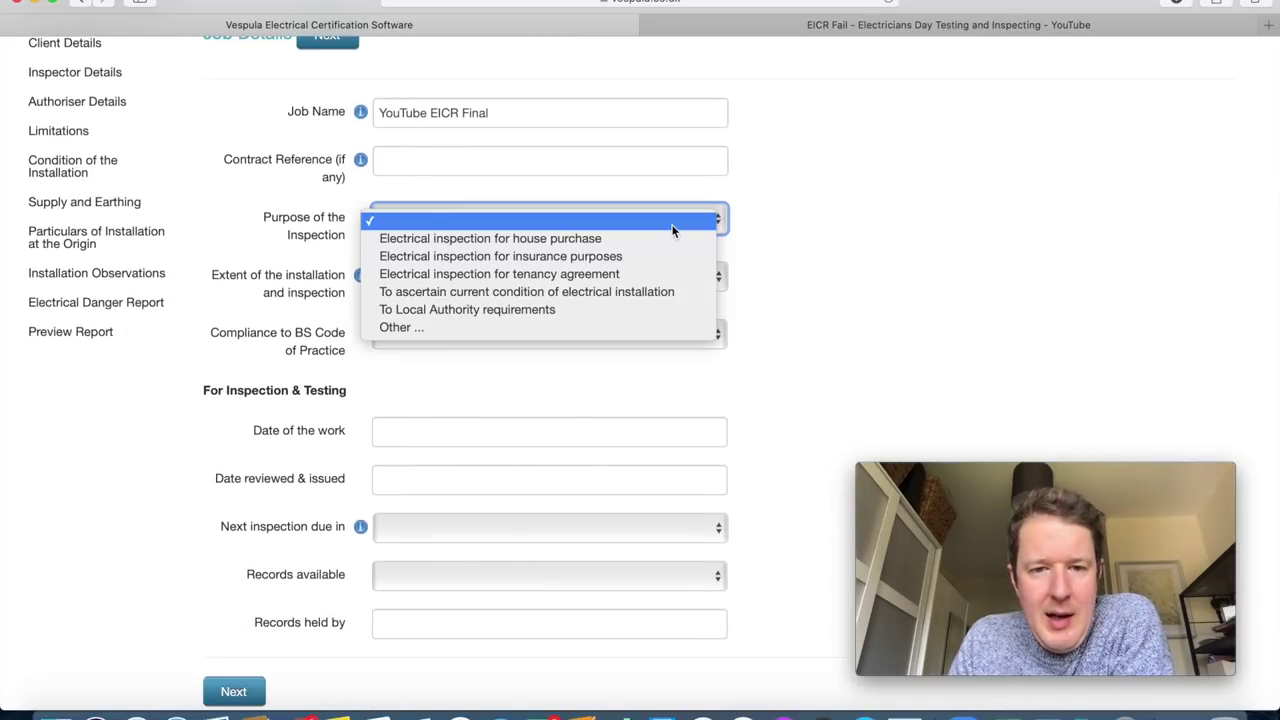
pyautogui.click(547, 312)
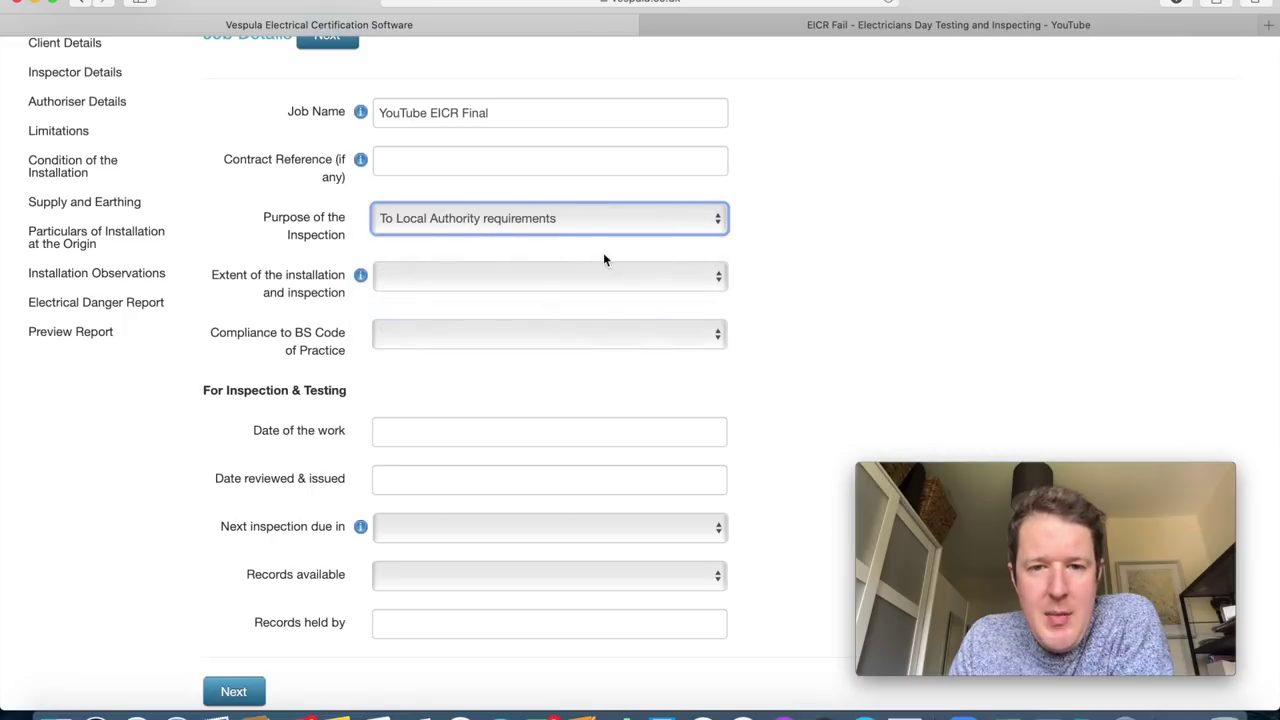
pyautogui.click(761, 233)
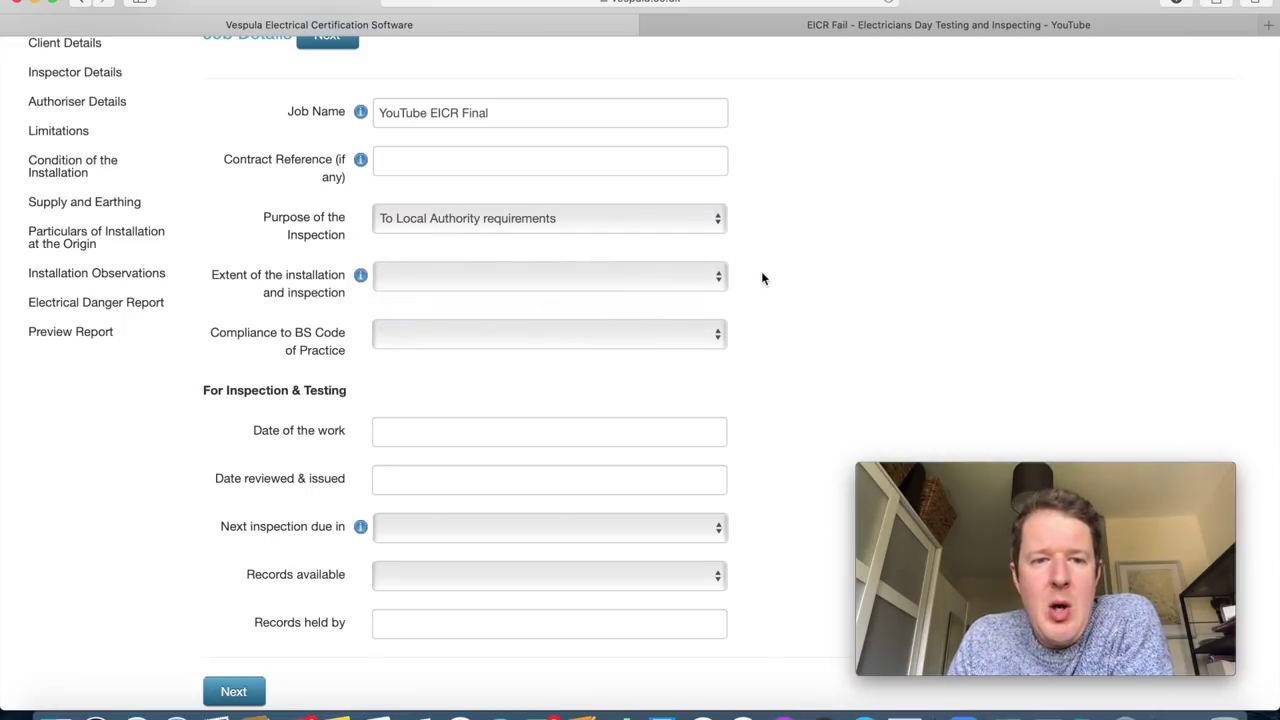
pyautogui.scroll(-2, 763, 285)
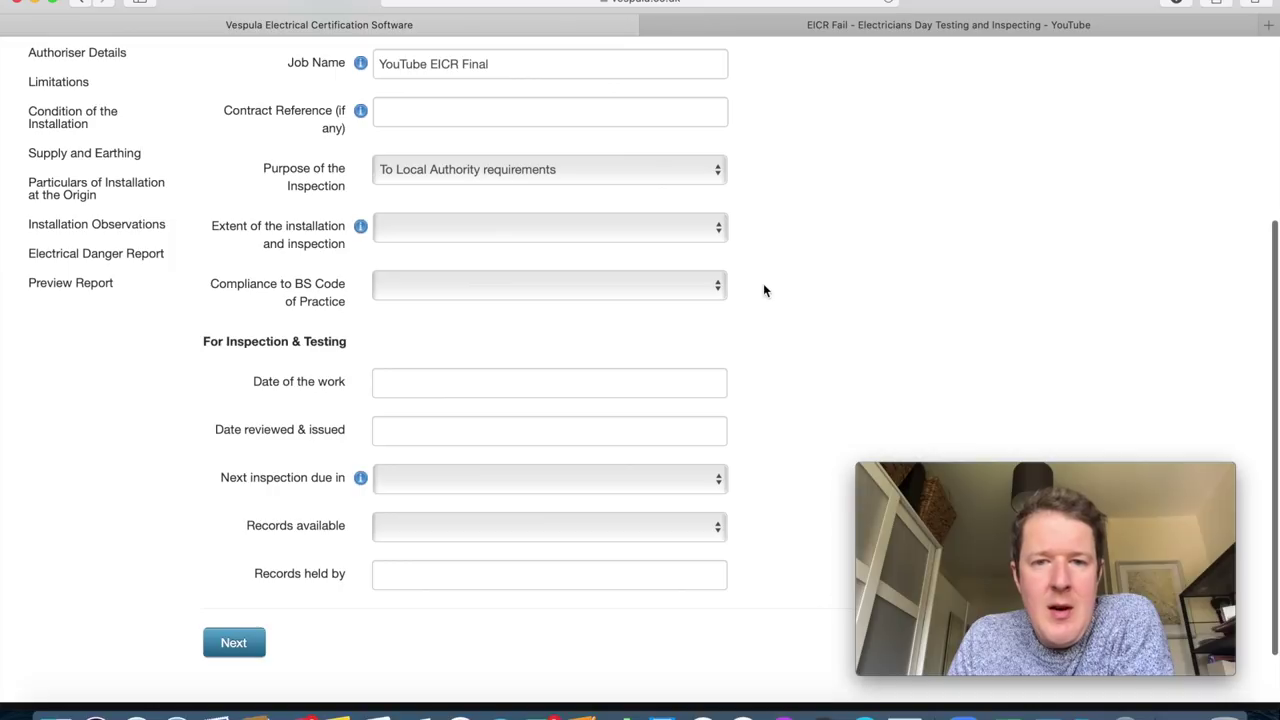
pyautogui.click(712, 170)
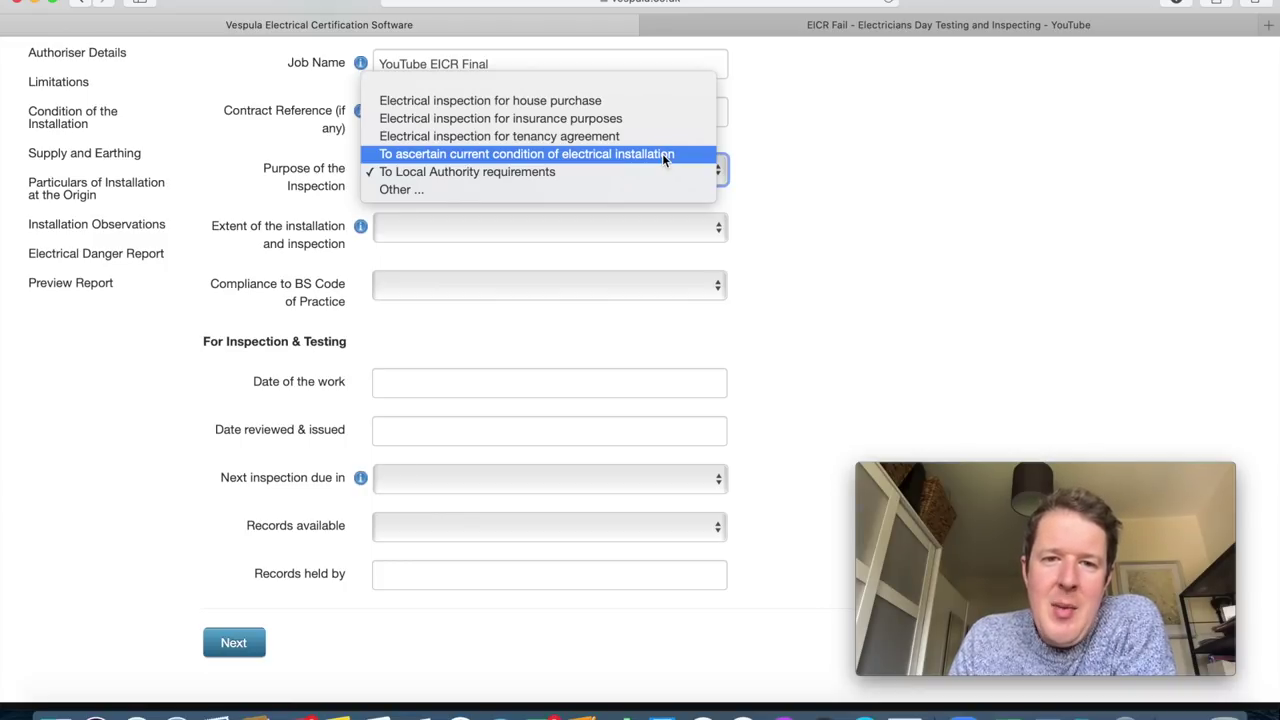
pyautogui.click(600, 196)
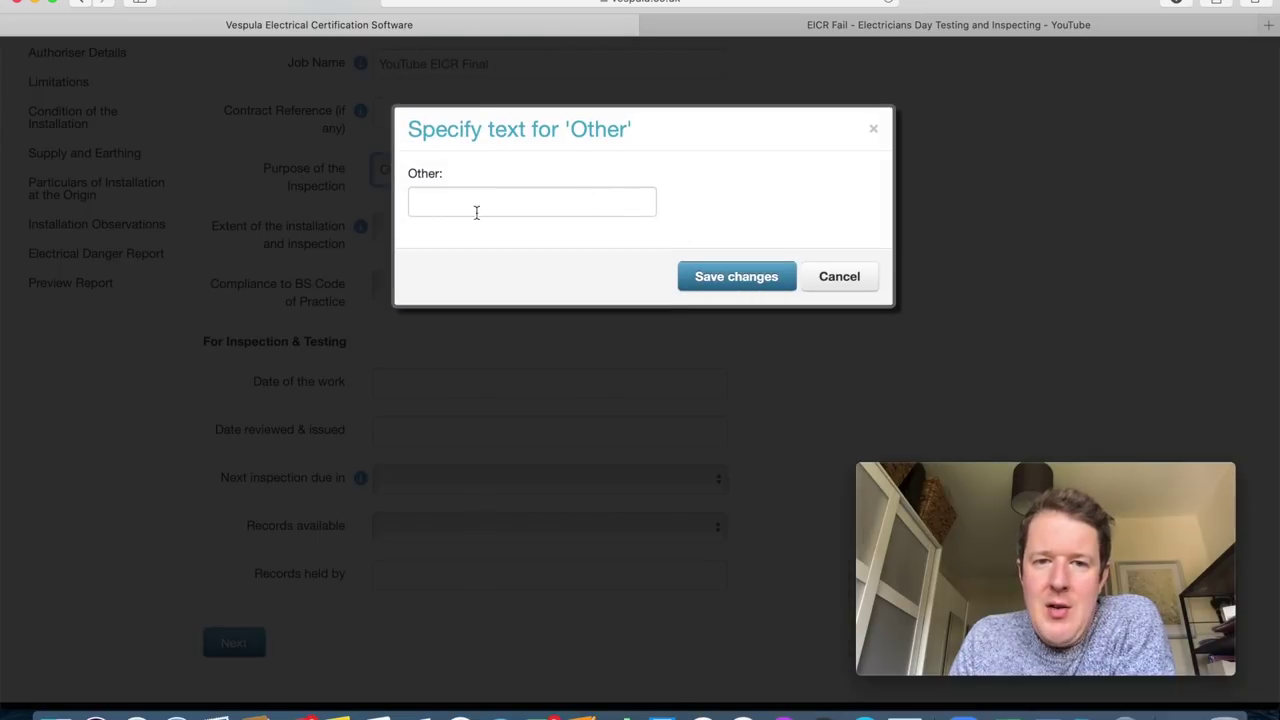
pyautogui.click(476, 212)
pyautogui.write('jhvhjkg')
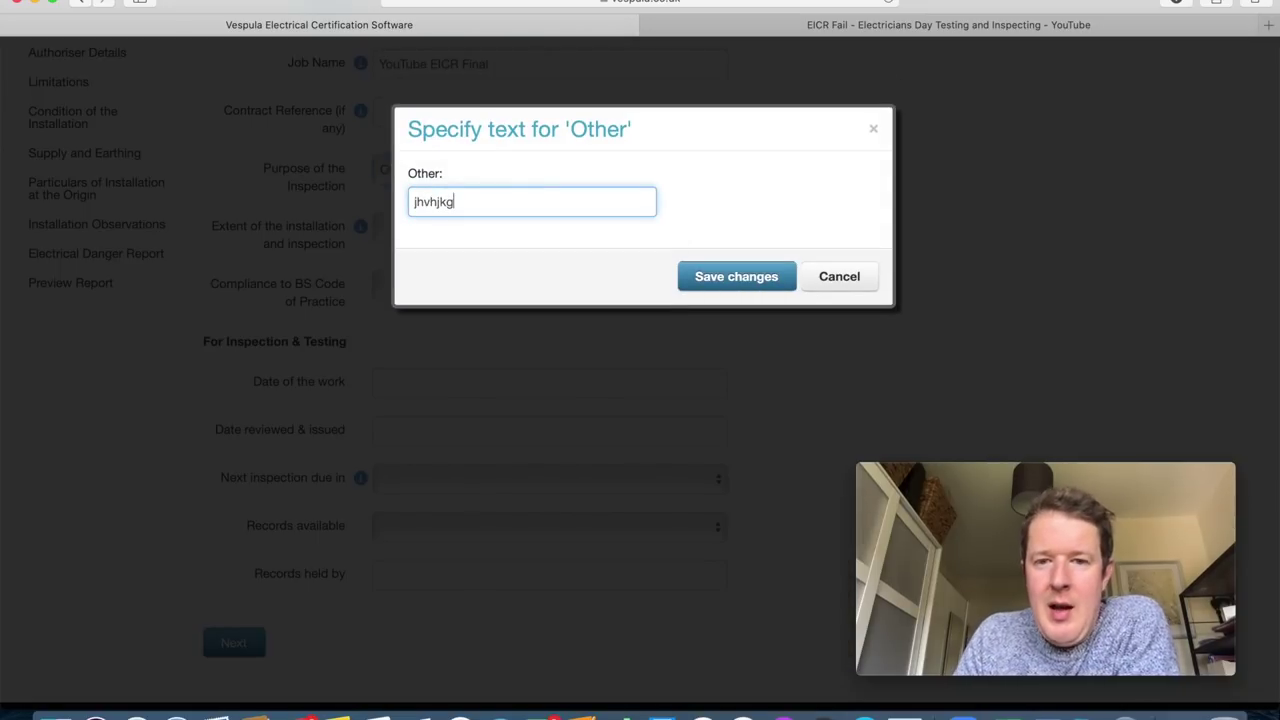
pyautogui.click(849, 280)
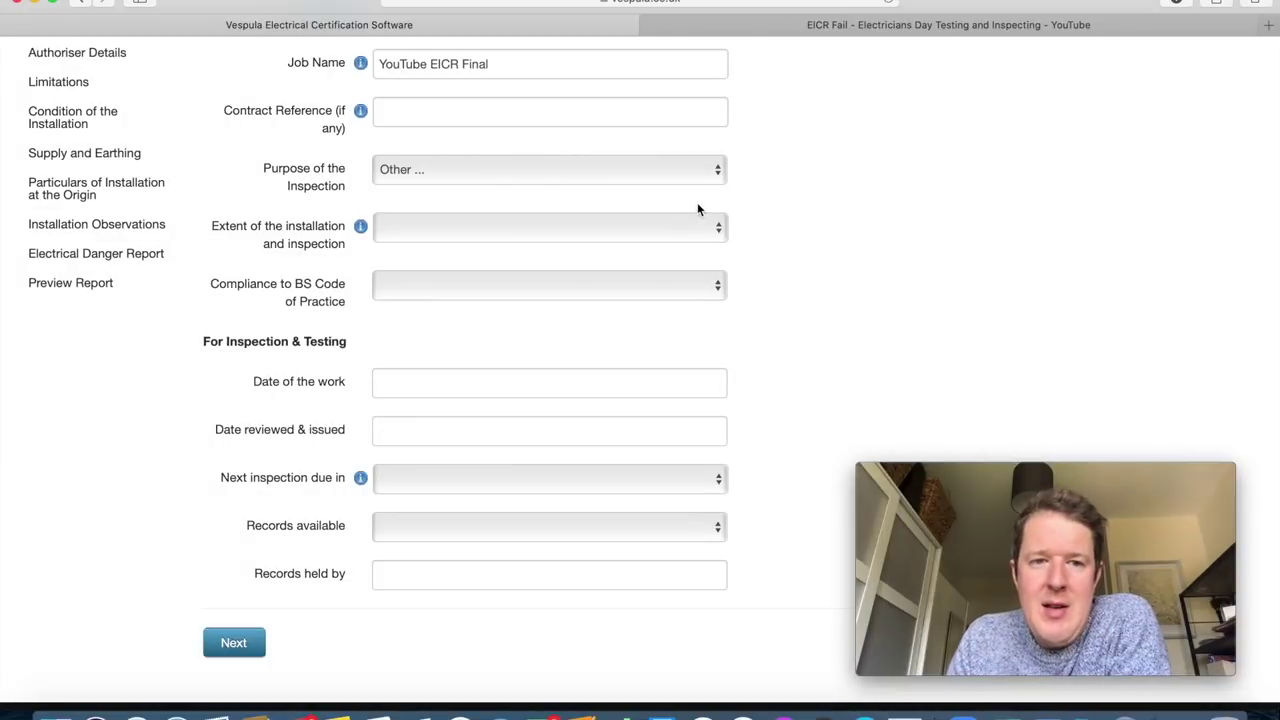
pyautogui.click(654, 172)
pyautogui.click(650, 158)
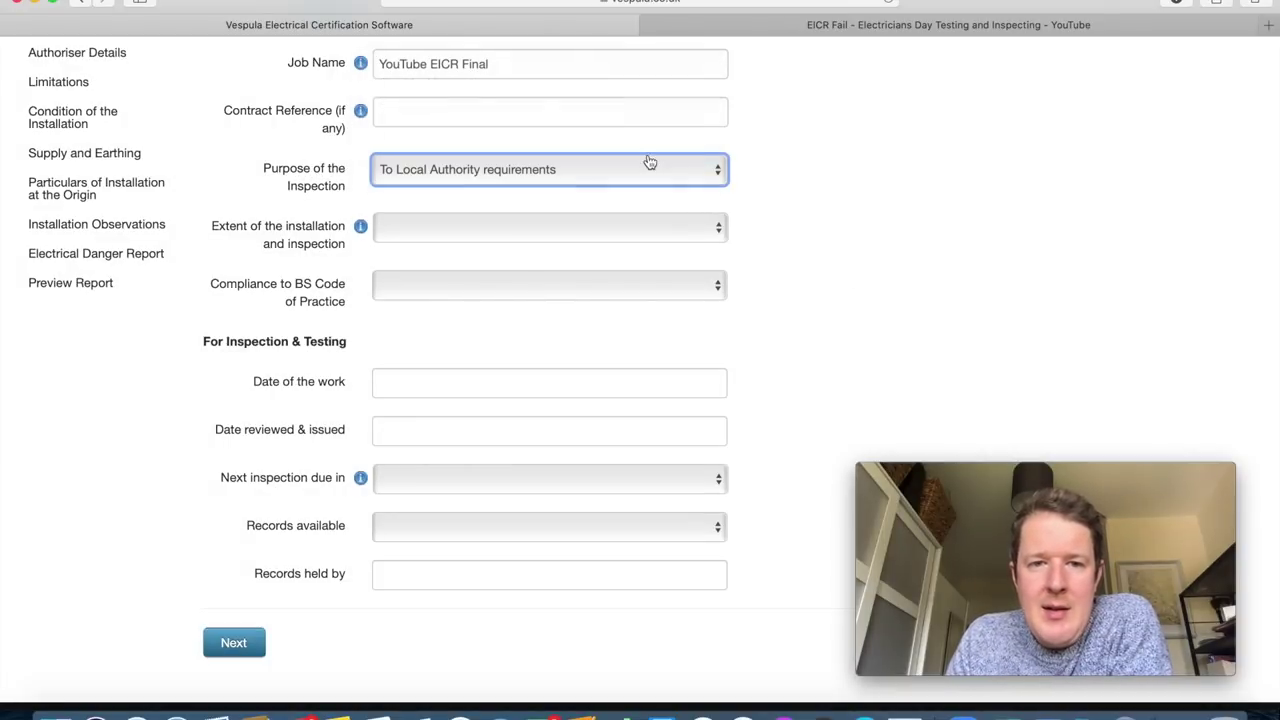
# Set the extent of the installation and inspection to Visual & full electrical verification and the BS code compliance to BS 7671: 2018.
pyautogui.scroll(-2, 768, 263)
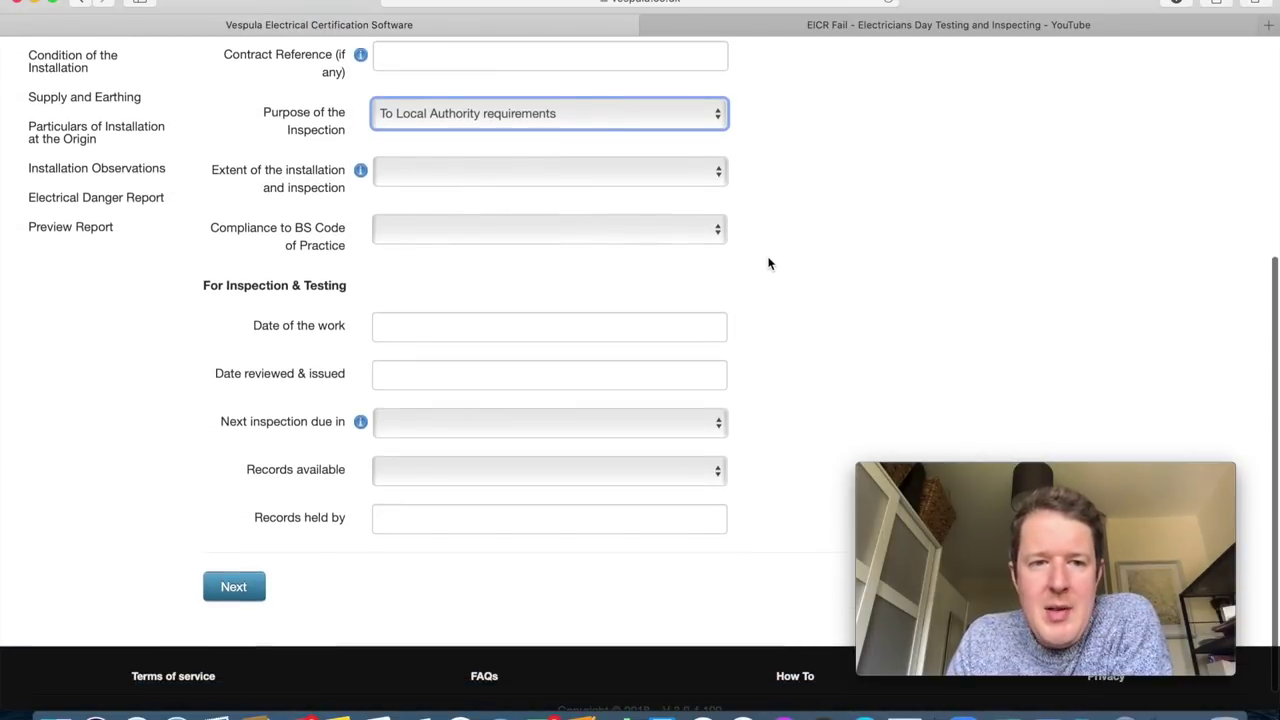
pyautogui.click(569, 182)
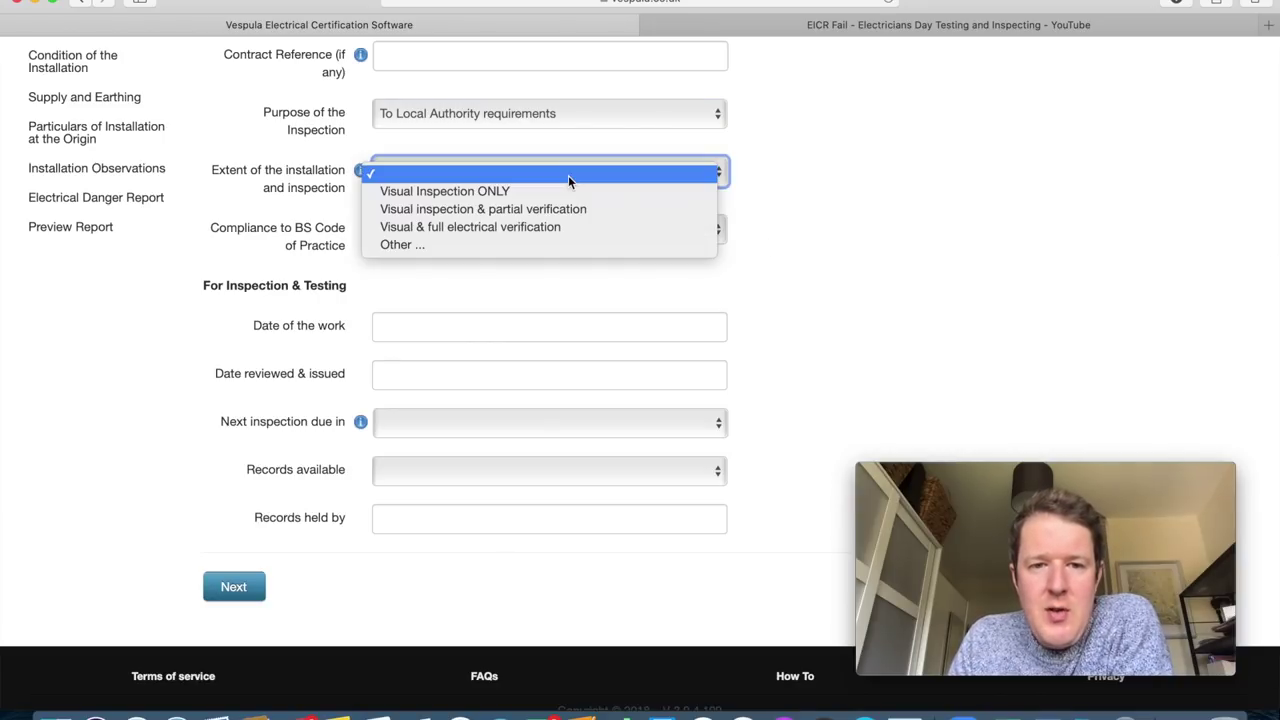
pyautogui.click(553, 236)
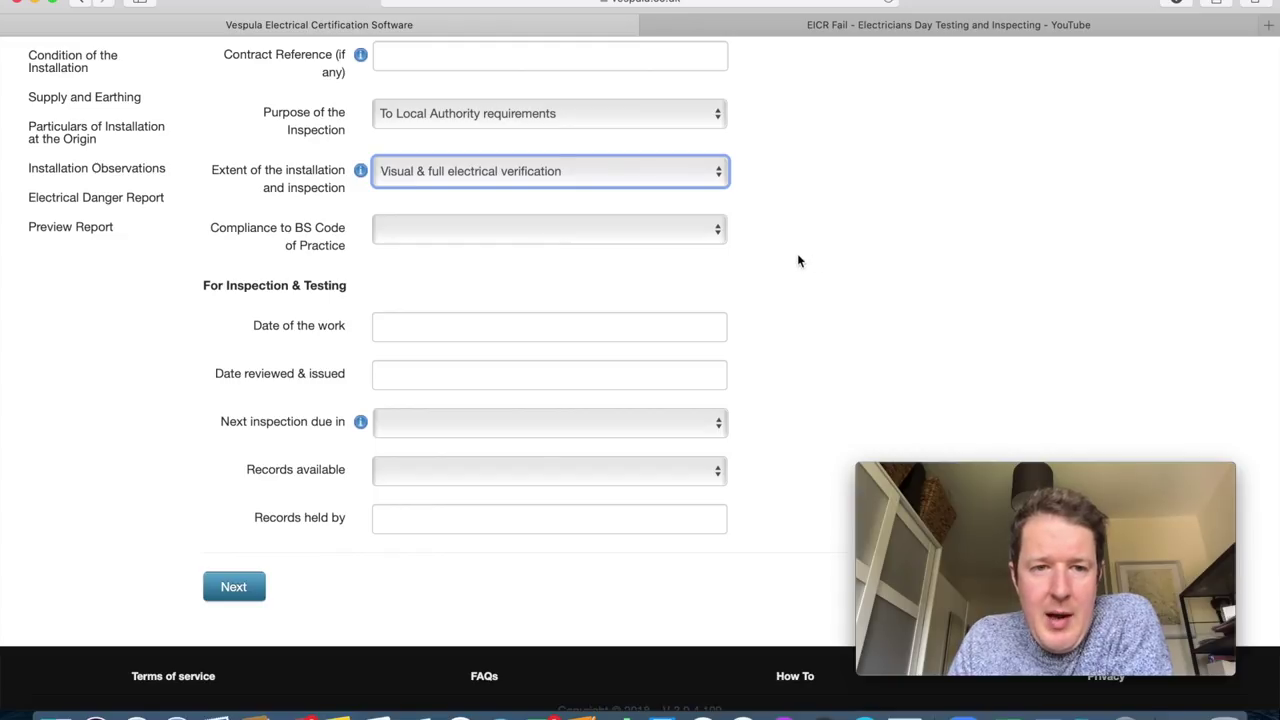
pyautogui.click(651, 234)
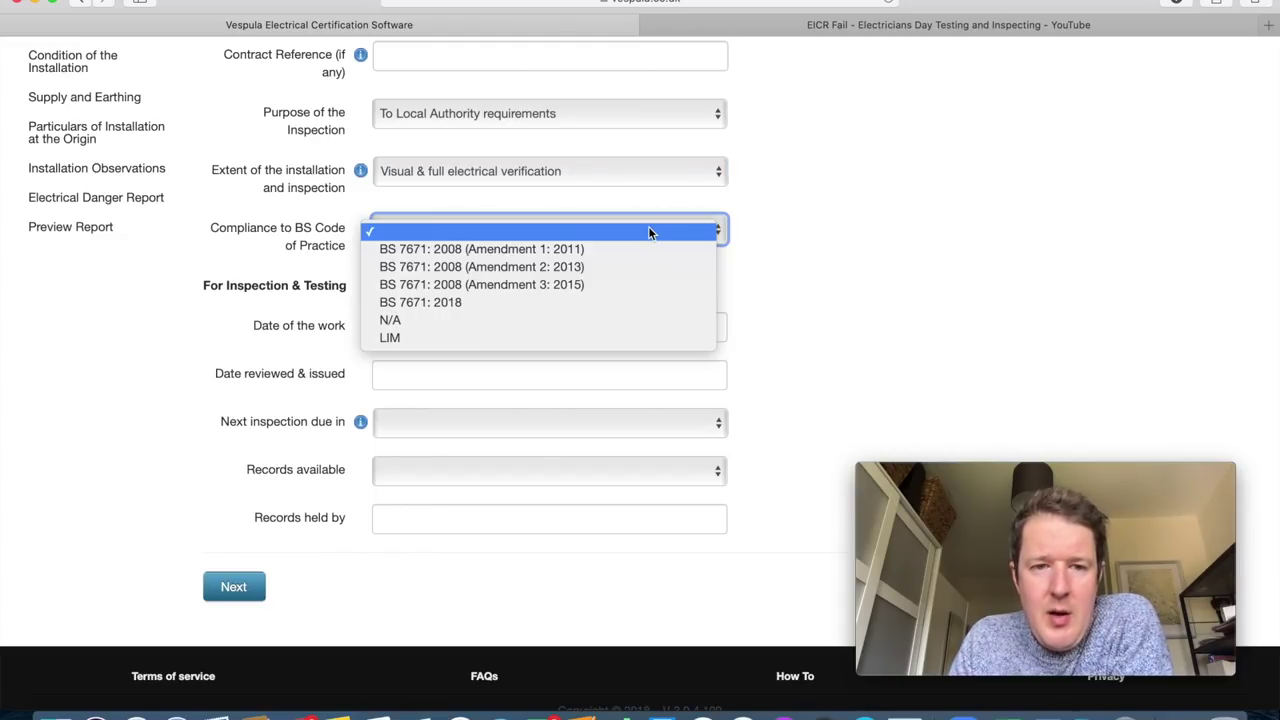
pyautogui.click(512, 302)
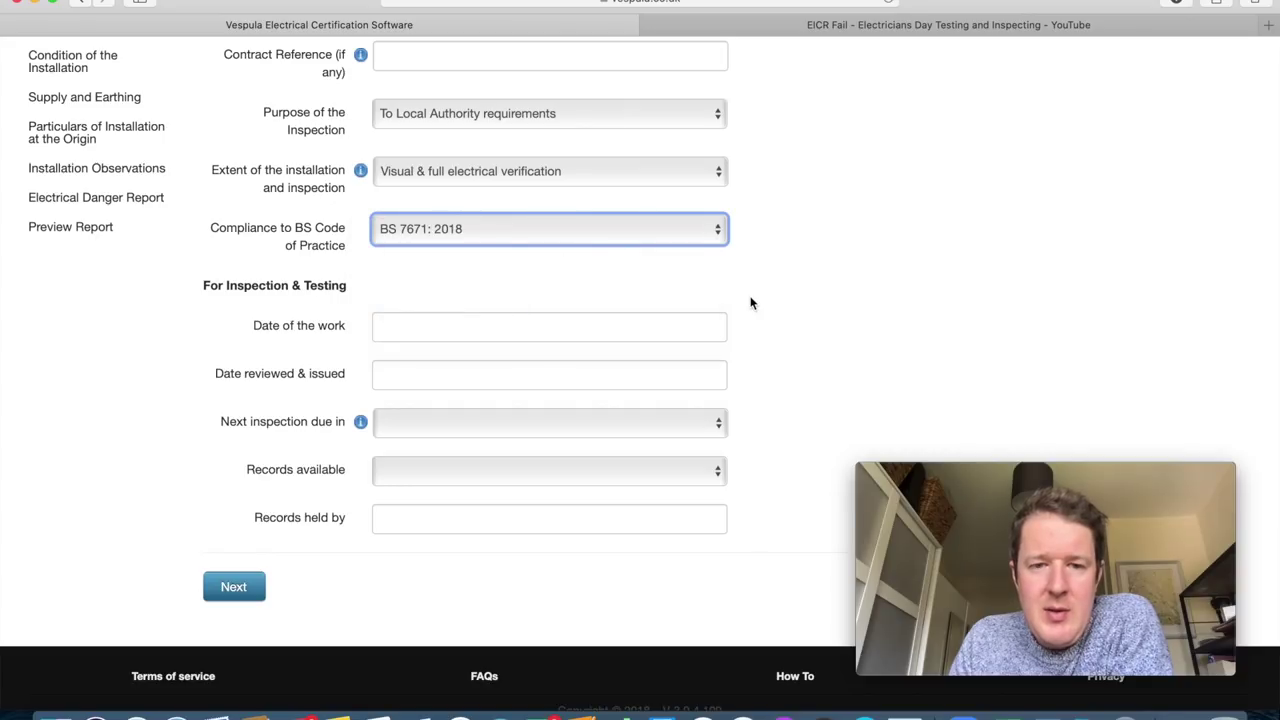
# Set both the date of the work and the date reviewed & issued to 31/03/2020, with the next inspection due in 6 months.
pyautogui.scroll(-1, 752, 303)
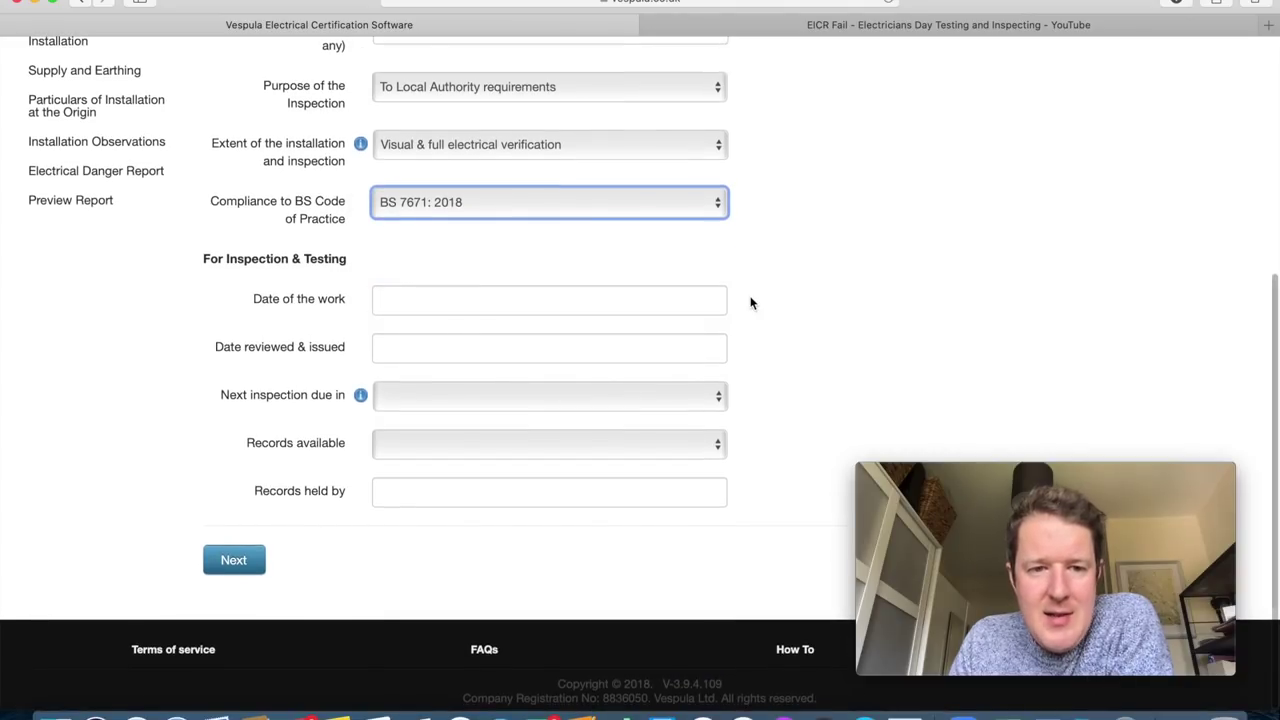
pyautogui.click(613, 305)
pyautogui.click(462, 511)
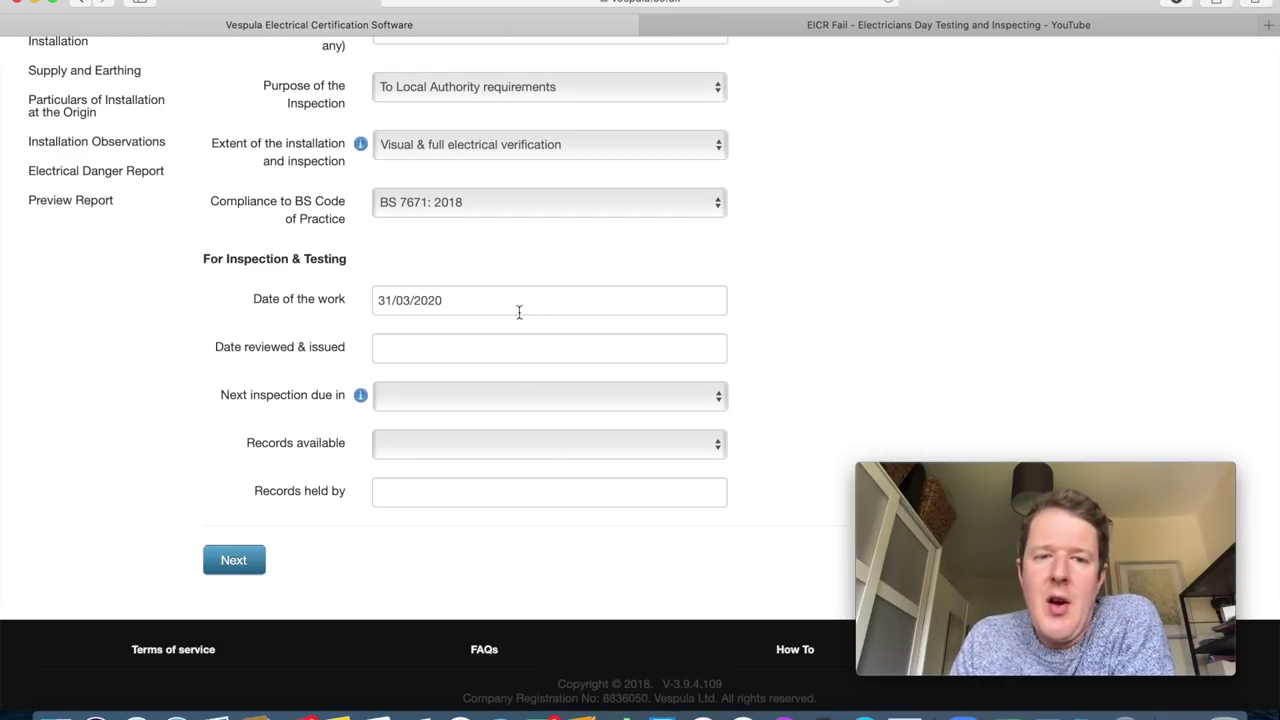
pyautogui.click(461, 353)
pyautogui.click(462, 560)
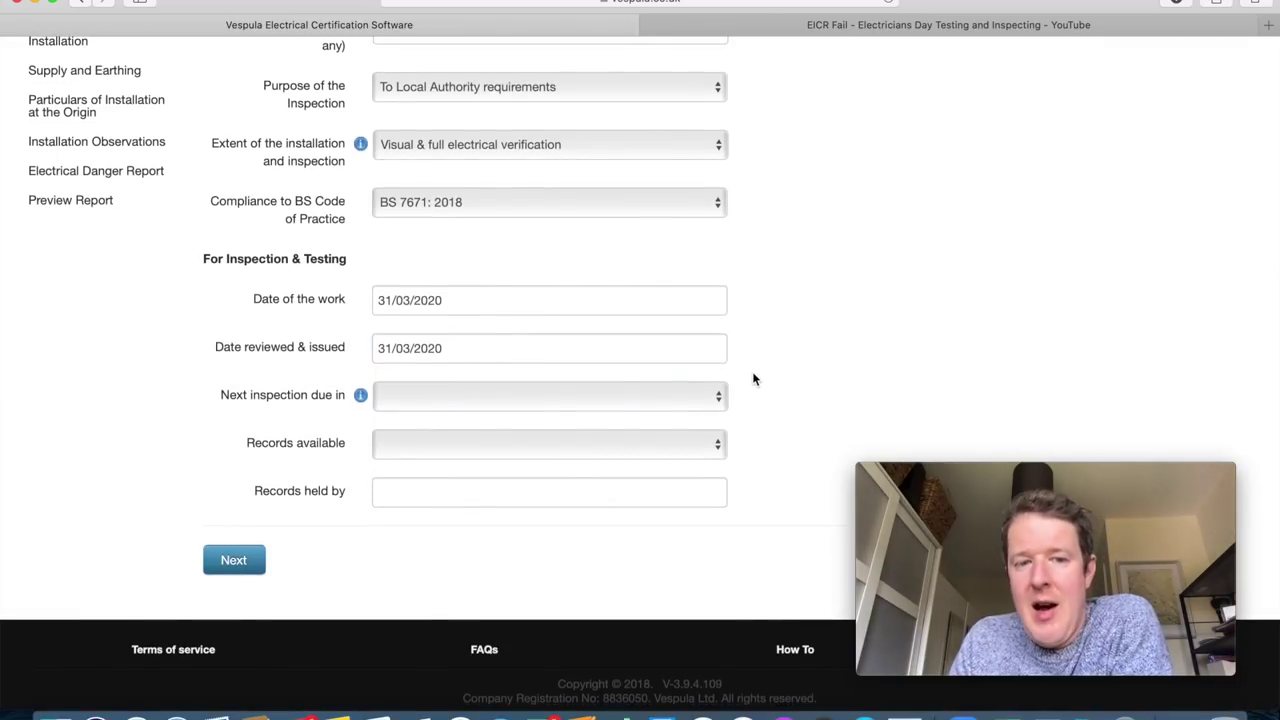
pyautogui.click(566, 398)
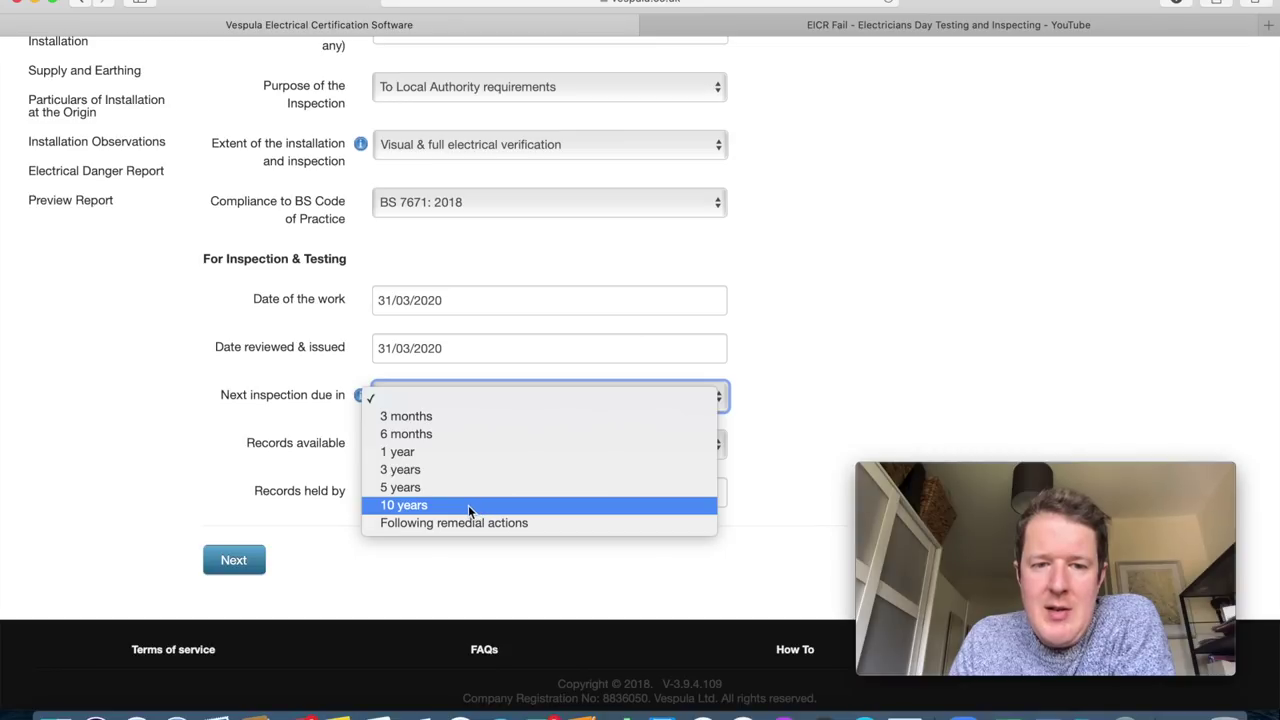
pyautogui.click(462, 435)
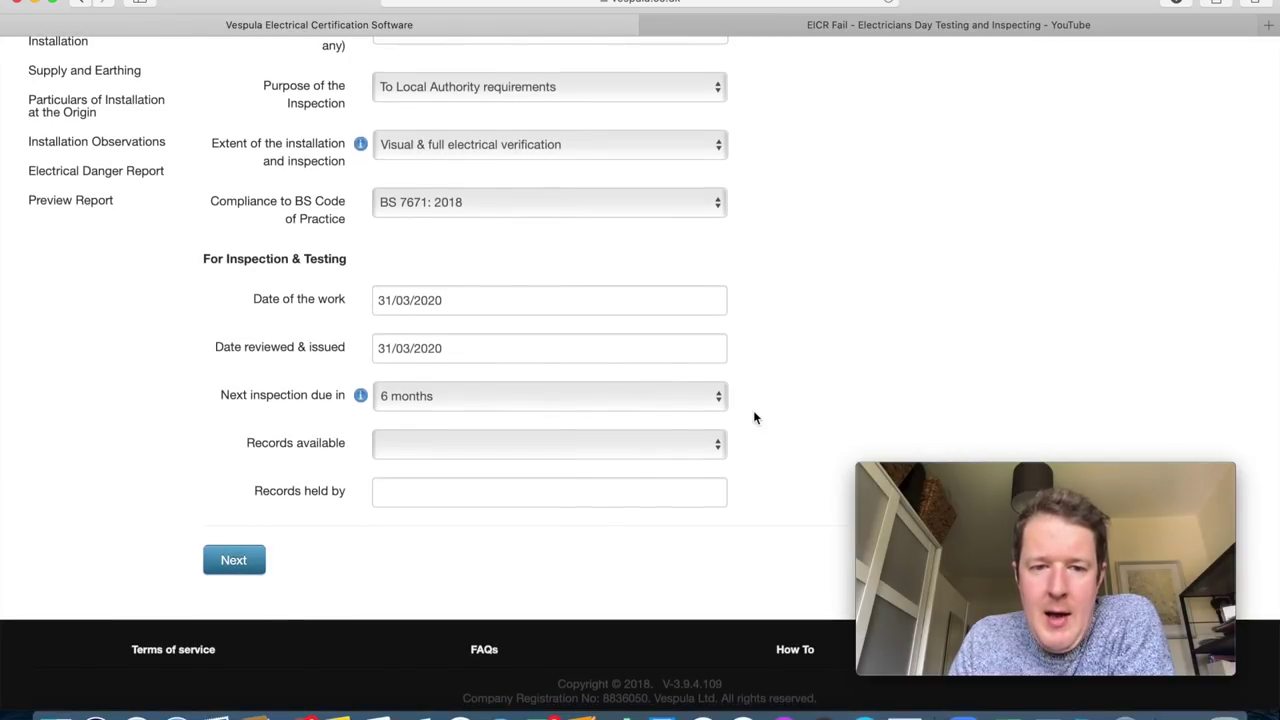
# Set records available to No, leave the records holder blank and continue to the installation details.
pyautogui.click(652, 452)
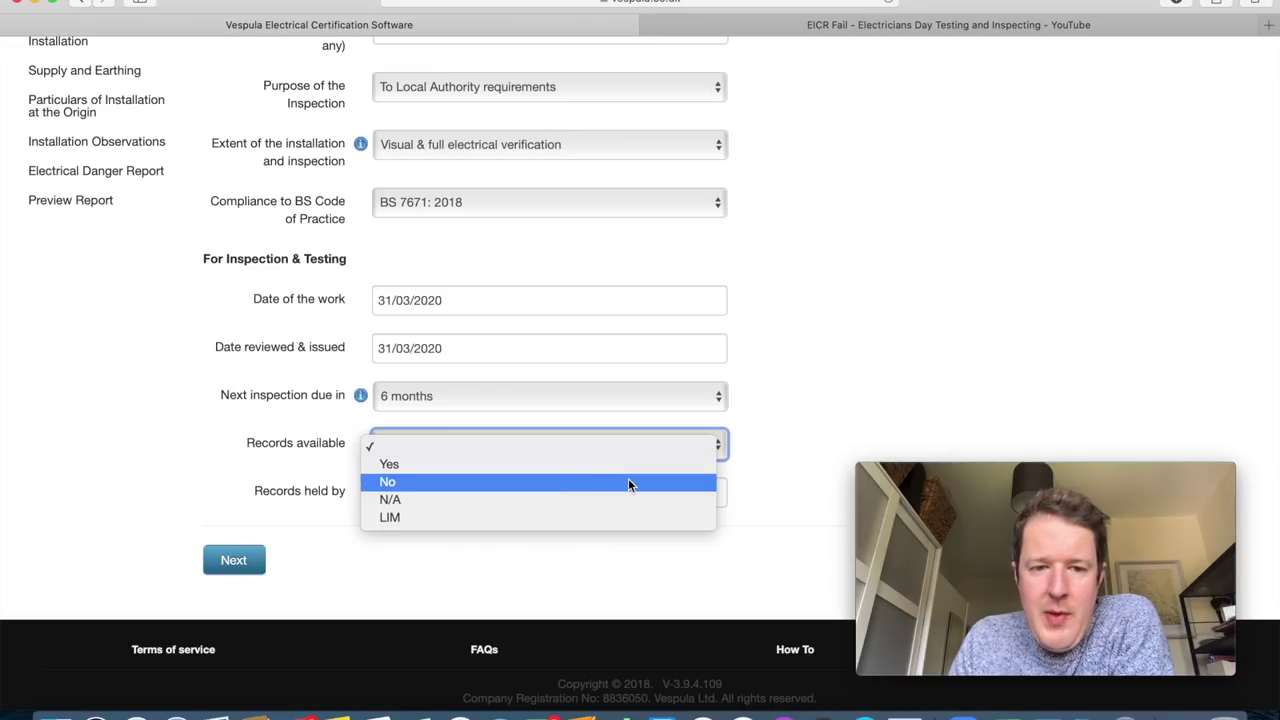
pyautogui.click(628, 478)
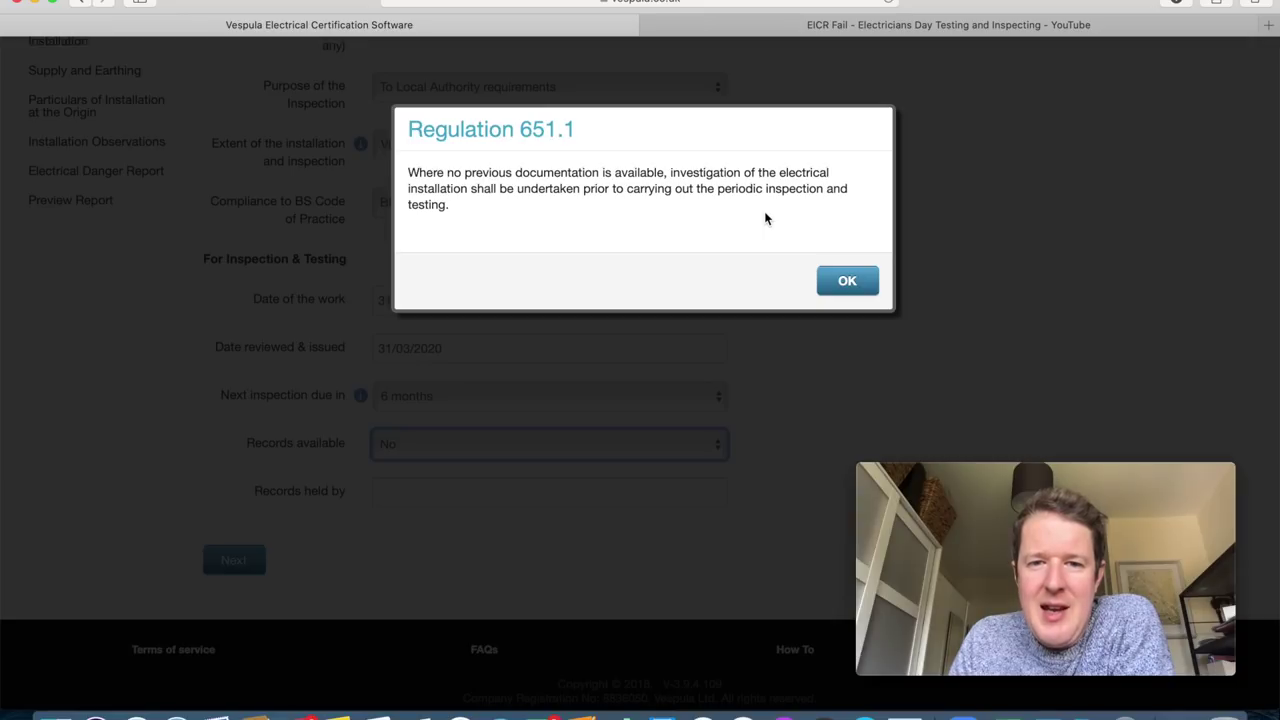
pyautogui.click(848, 283)
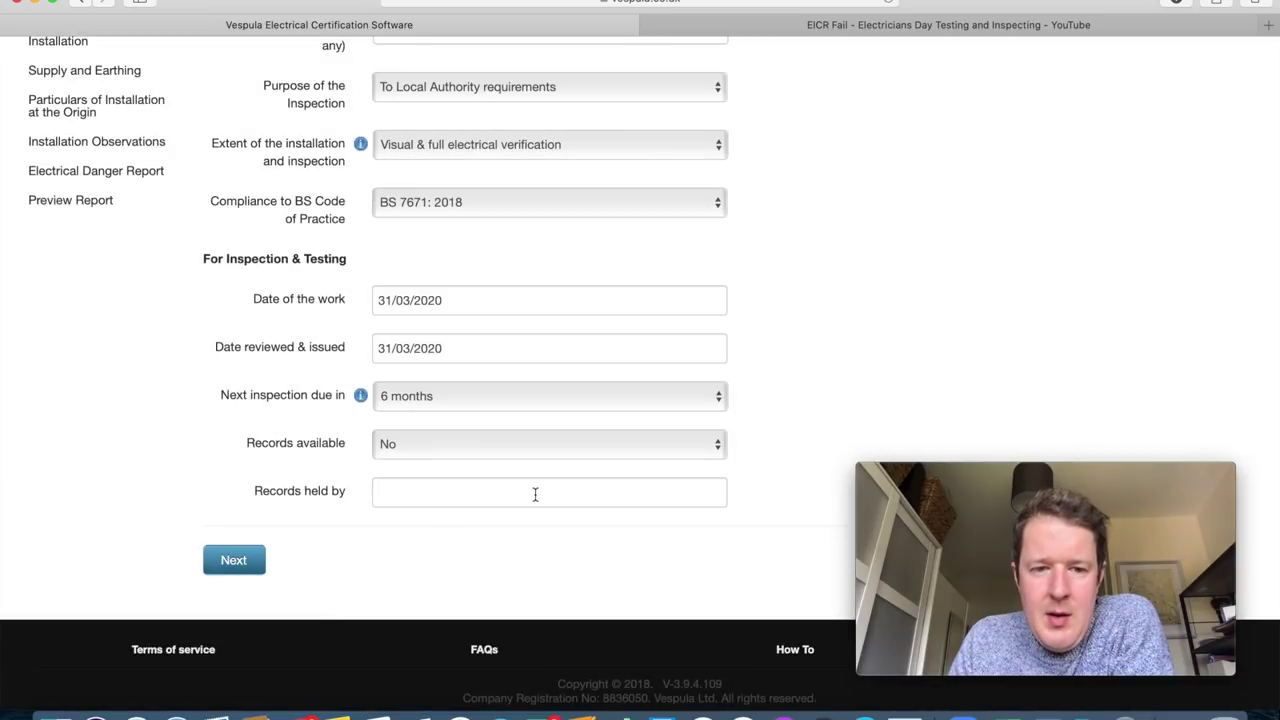
pyautogui.click(535, 494)
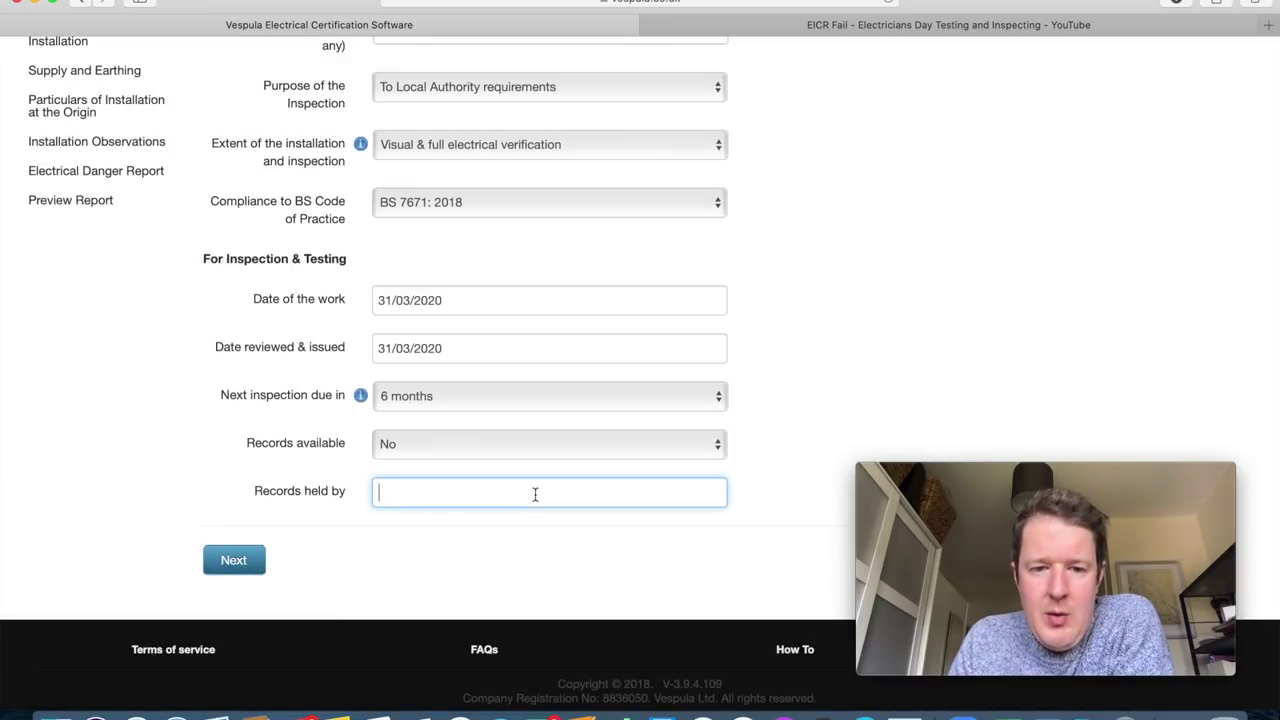
pyautogui.click(236, 561)
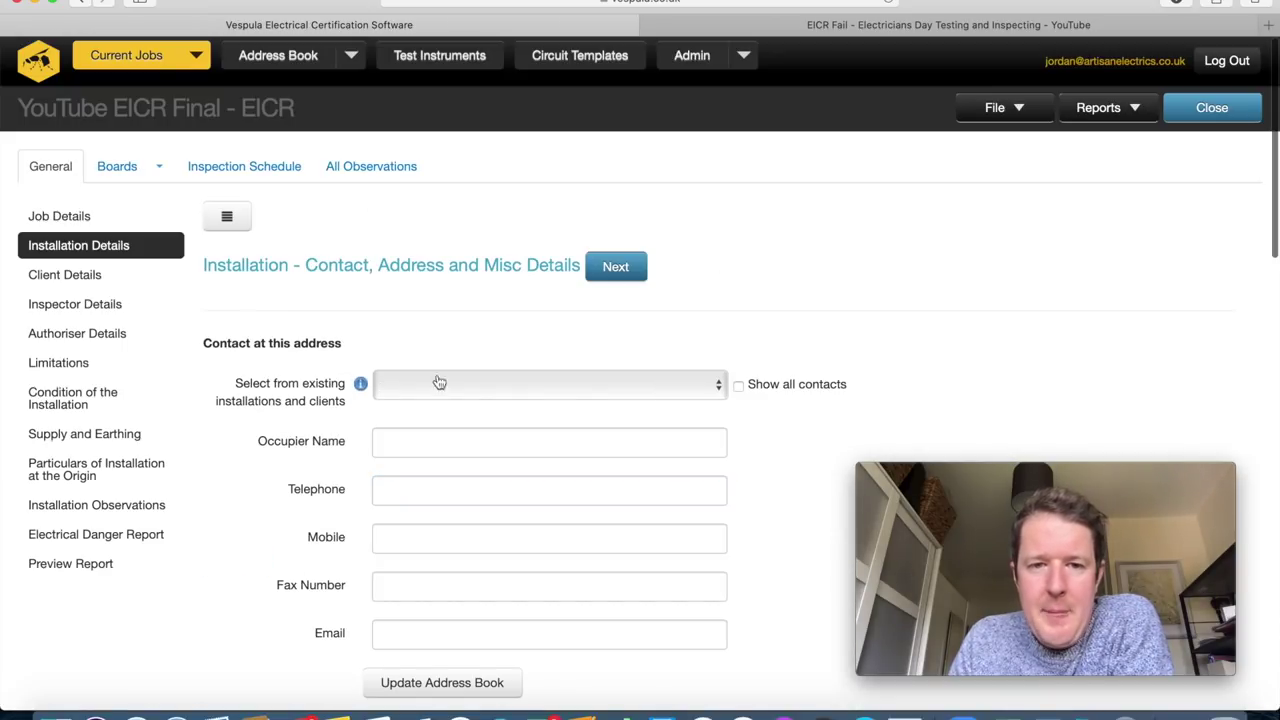
# Look through the contact and address fields of the installation details.
pyautogui.scroll(-2, 753, 486)
pyautogui.scroll(-1, 753, 486)
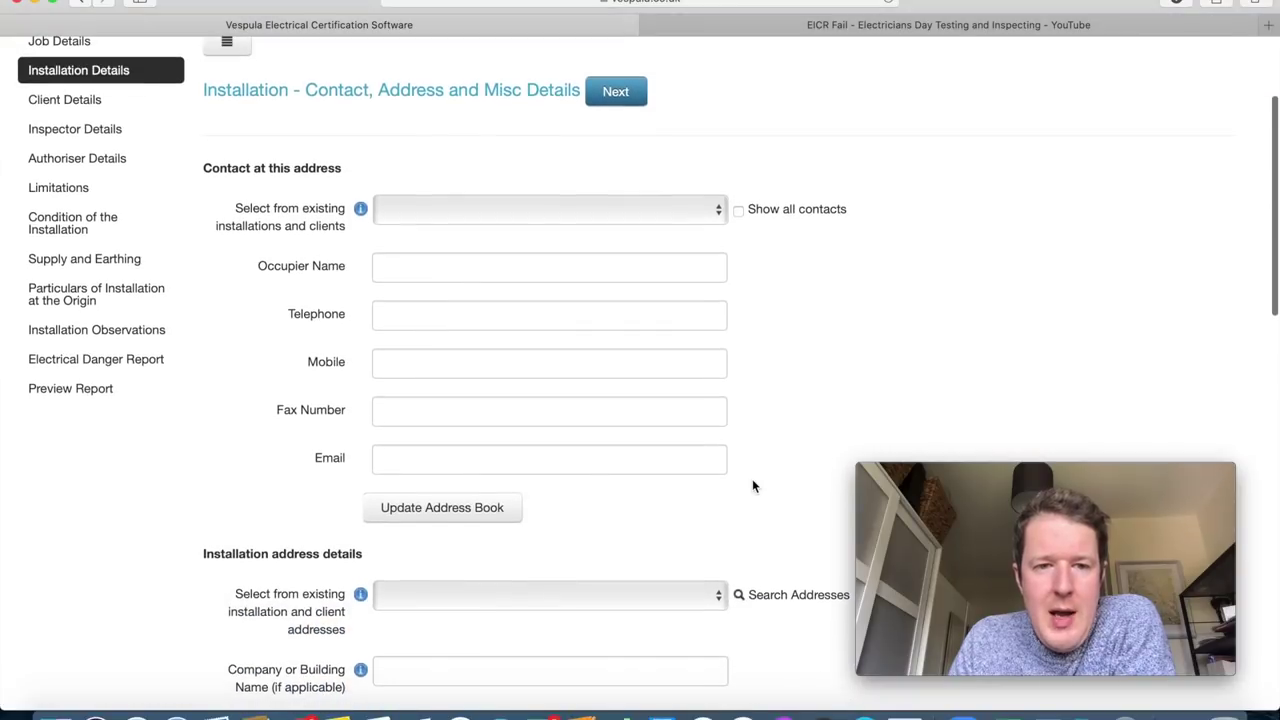
pyautogui.scroll(3, 755, 374)
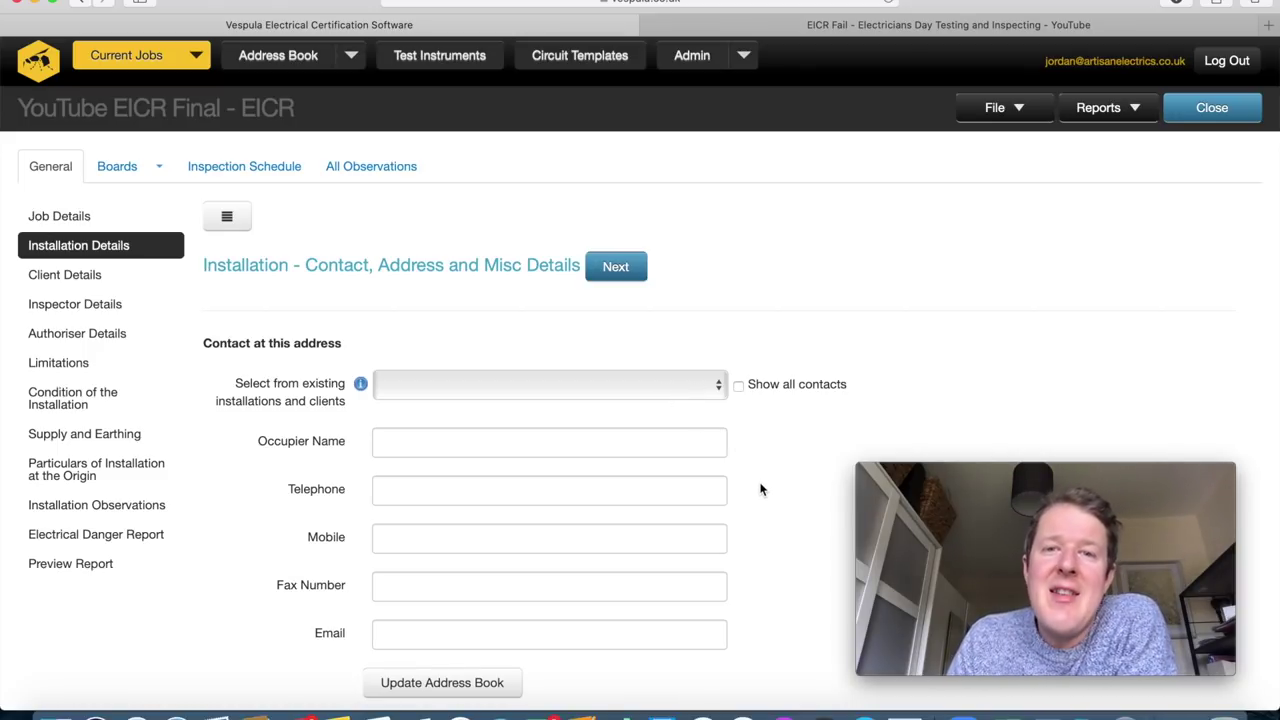
pyautogui.scroll(-3, 769, 491)
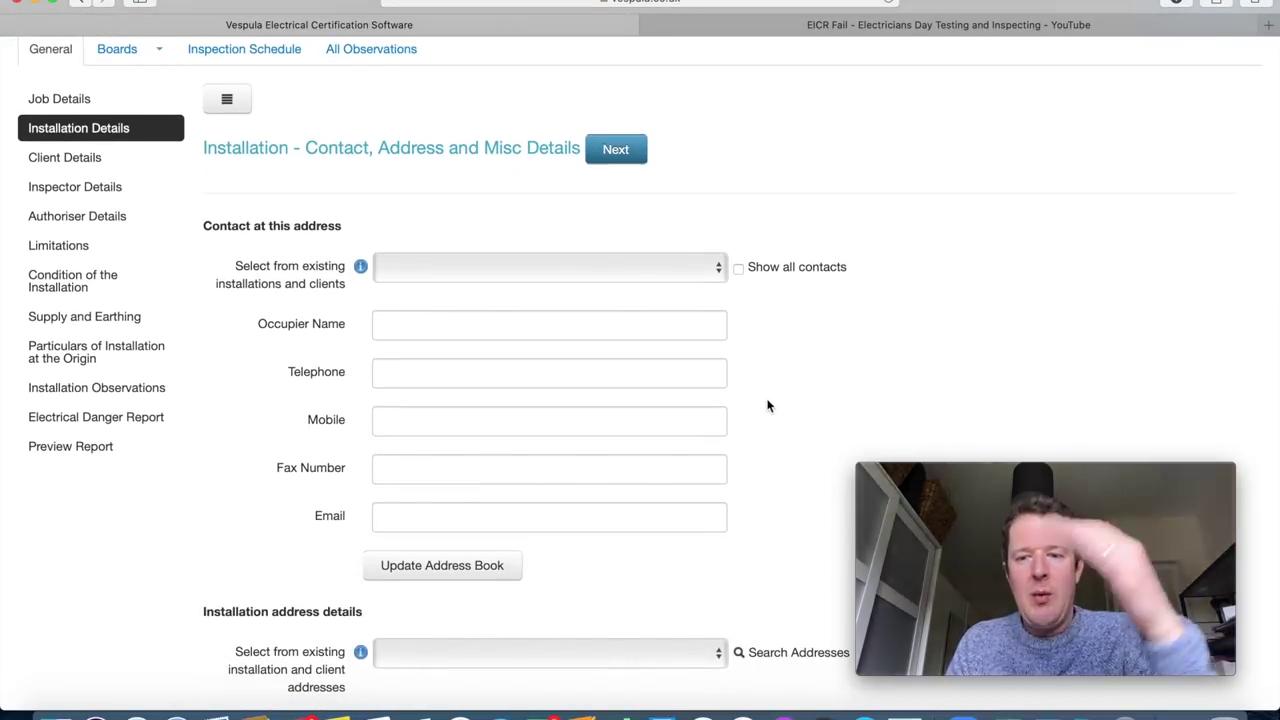
pyautogui.scroll(-2, 769, 405)
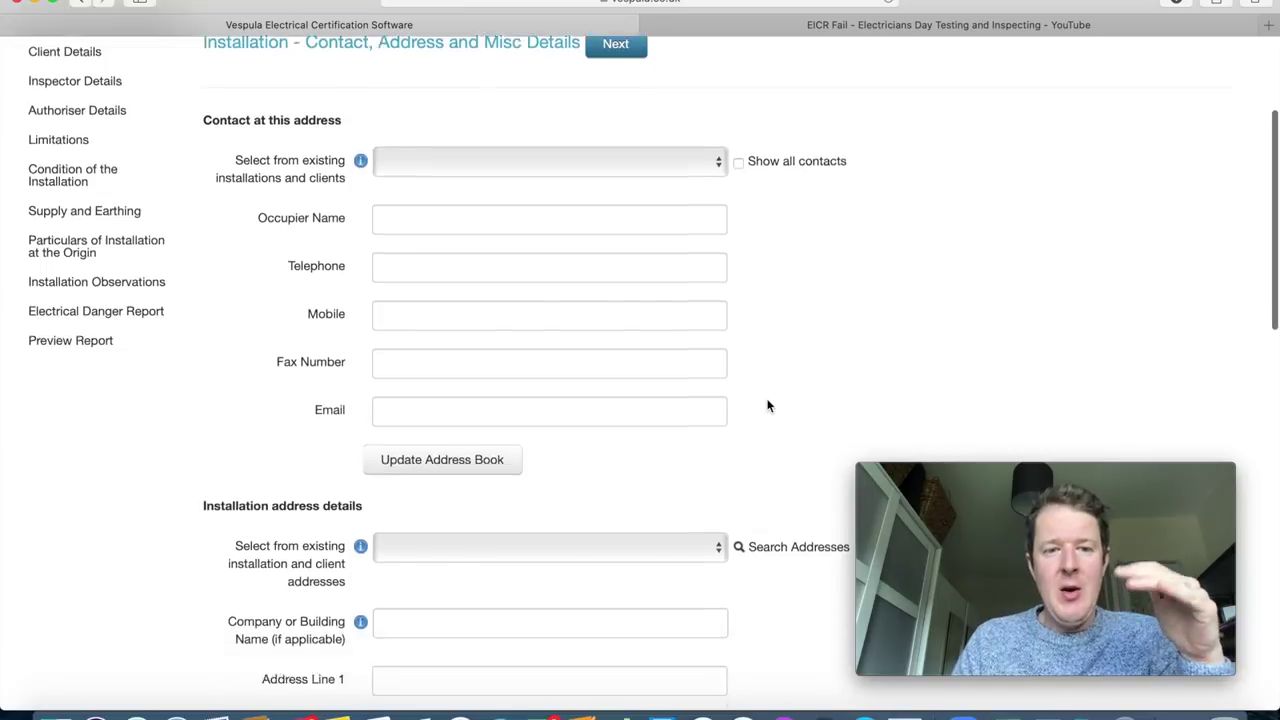
pyautogui.scroll(-3, 769, 405)
pyautogui.scroll(-4, 769, 405)
pyautogui.scroll(-2, 769, 405)
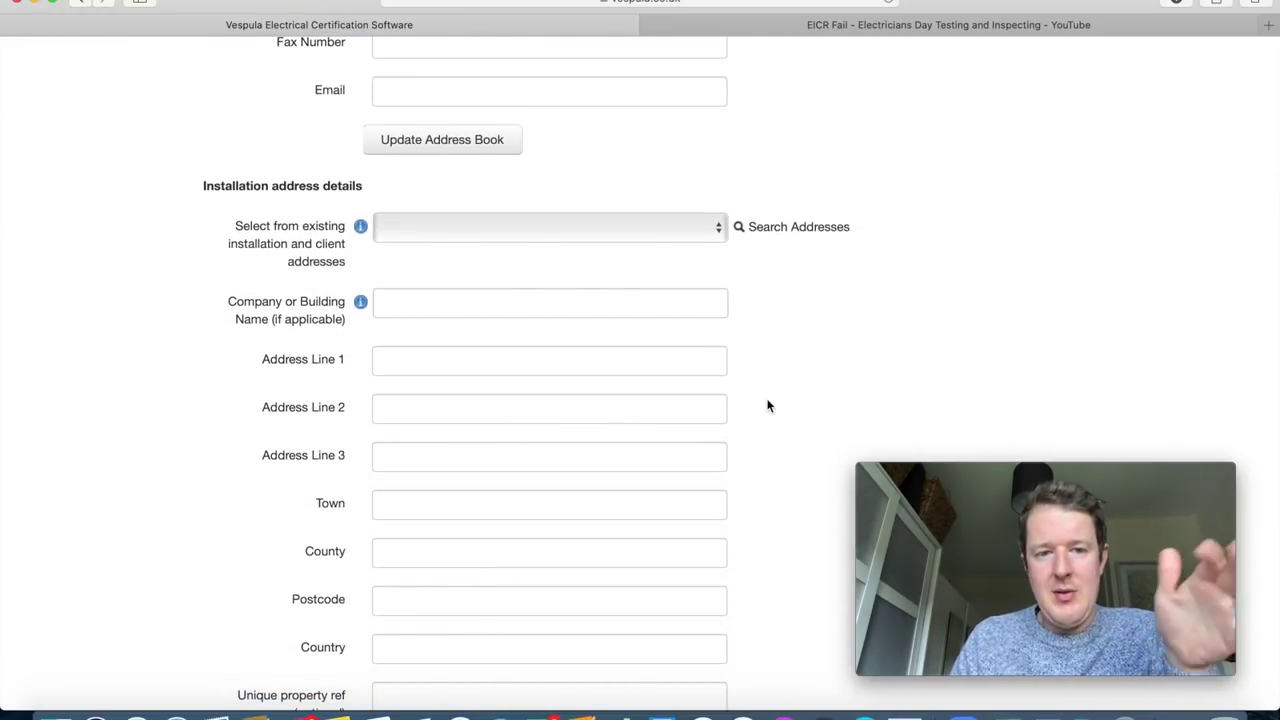
pyautogui.scroll(-3, 769, 405)
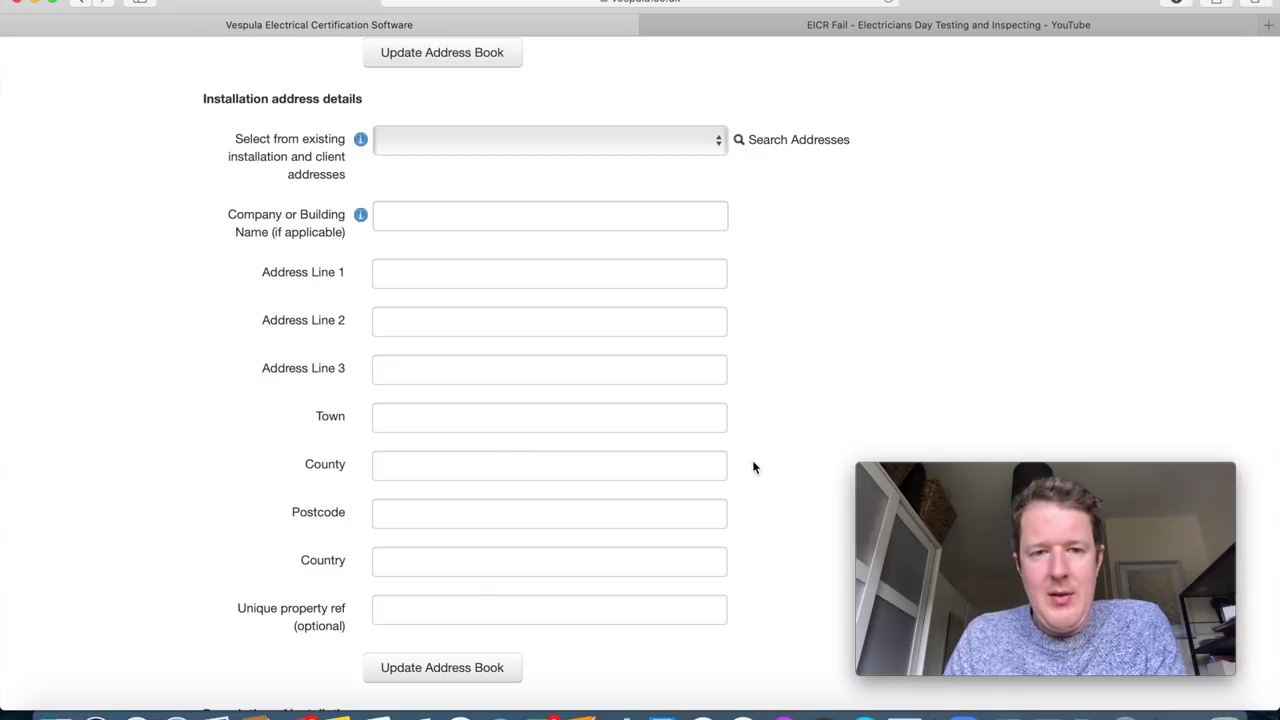
# In the description of installation, set the type of premises to Domestic and the estimated age of the installation to 30 years.
pyautogui.scroll(-8, 755, 467)
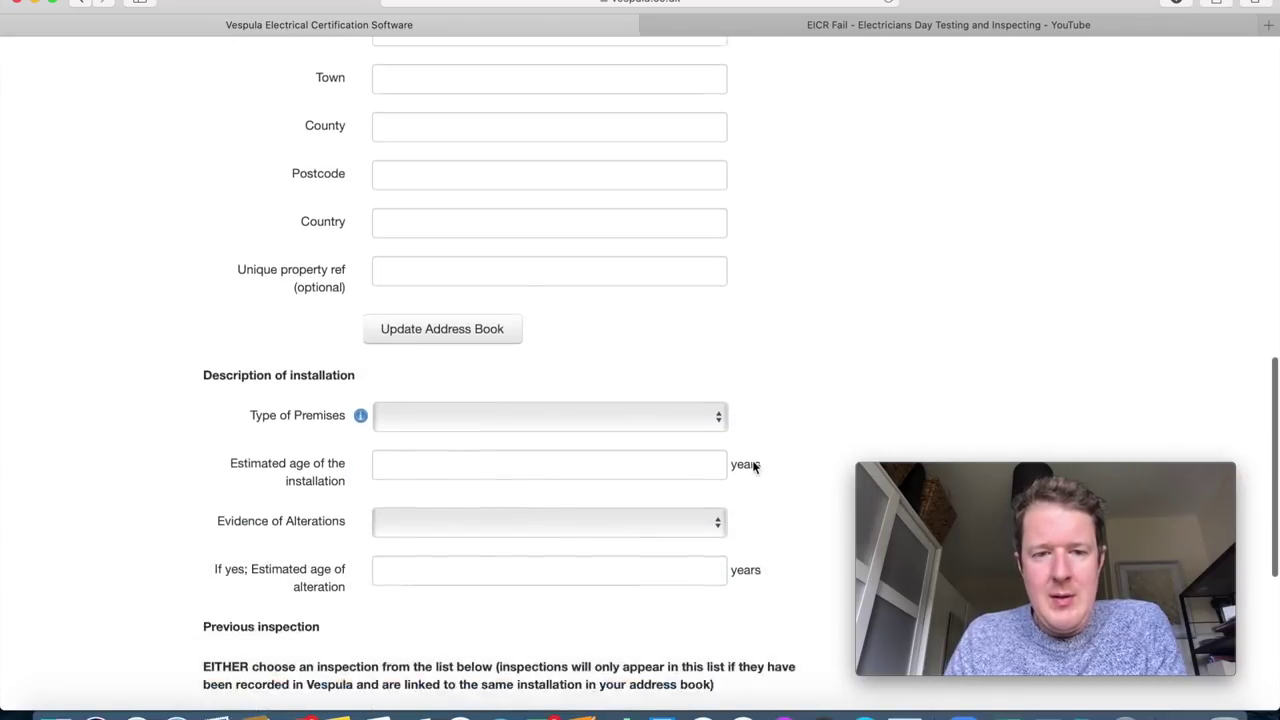
pyautogui.scroll(-5, 755, 467)
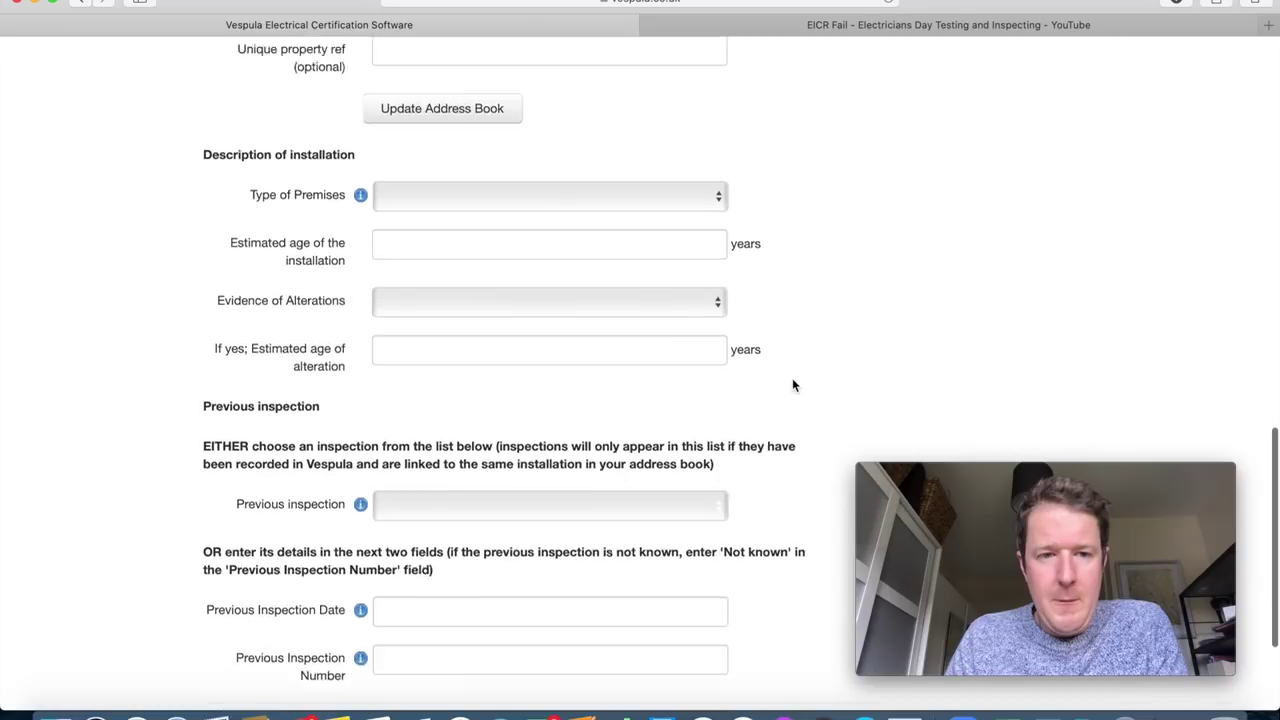
pyautogui.scroll(-3, 792, 385)
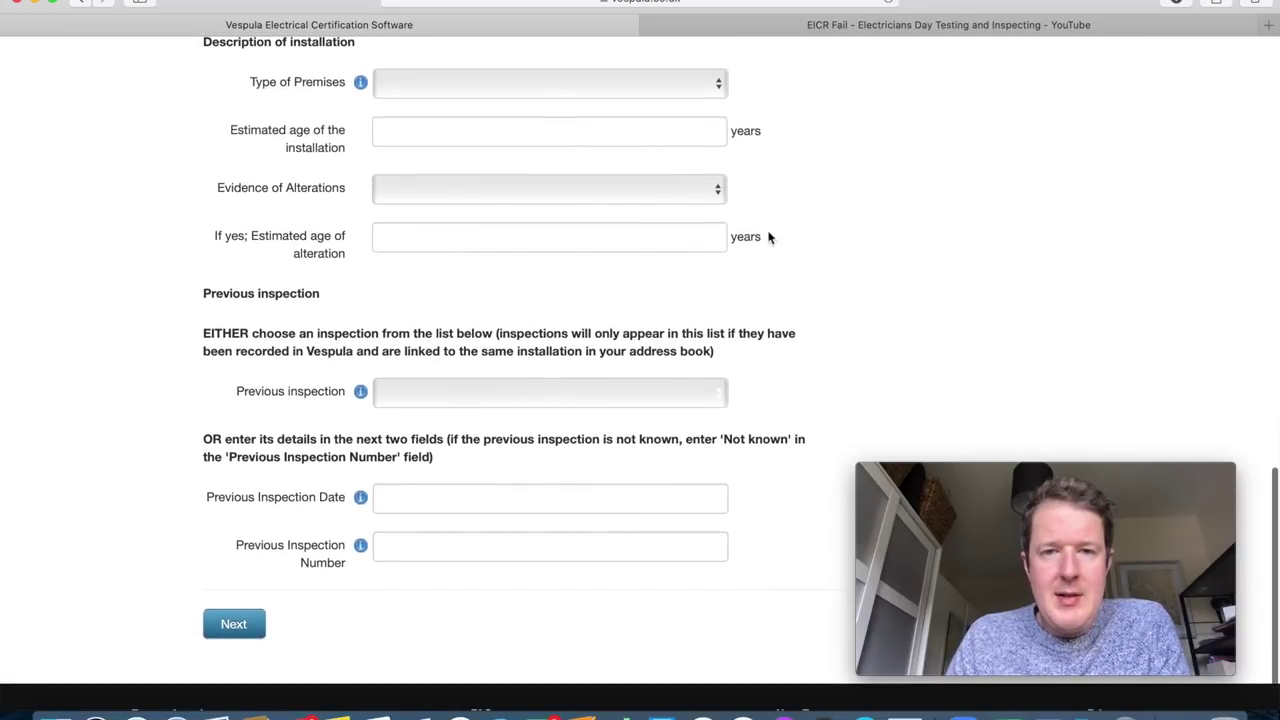
pyautogui.scroll(1, 797, 243)
pyautogui.click(670, 146)
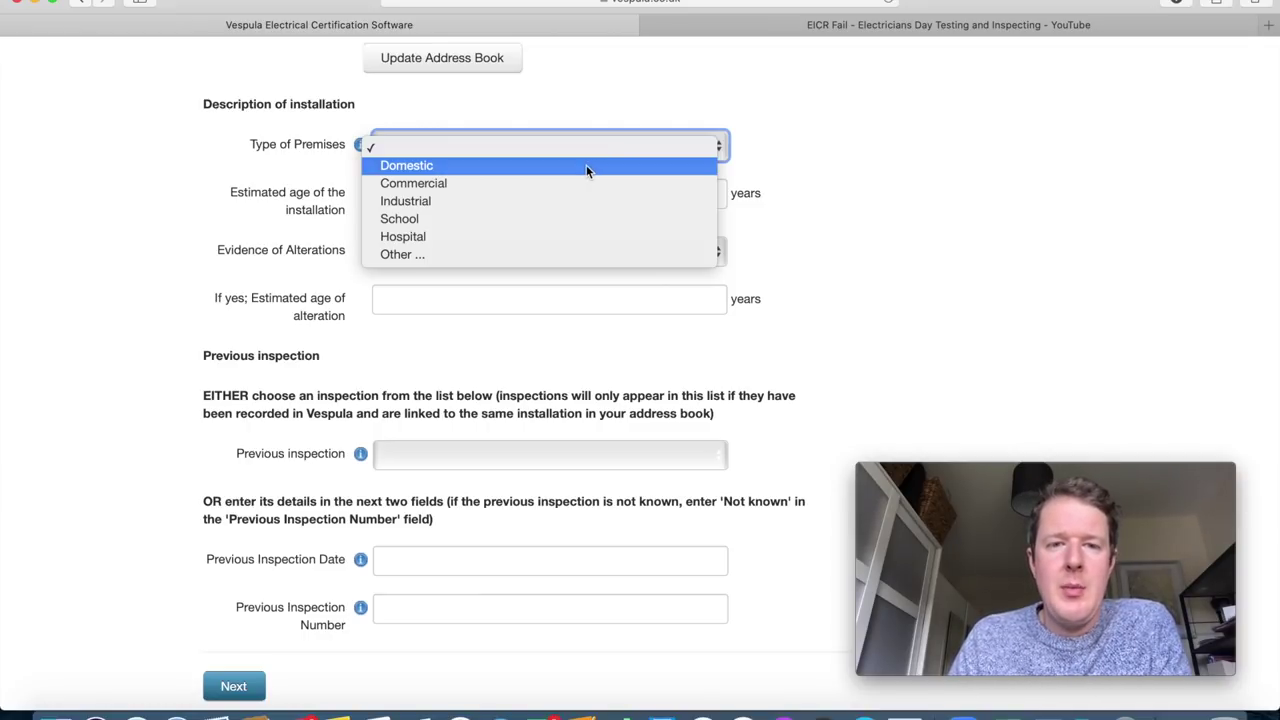
pyautogui.click(586, 165)
pyautogui.click(556, 194)
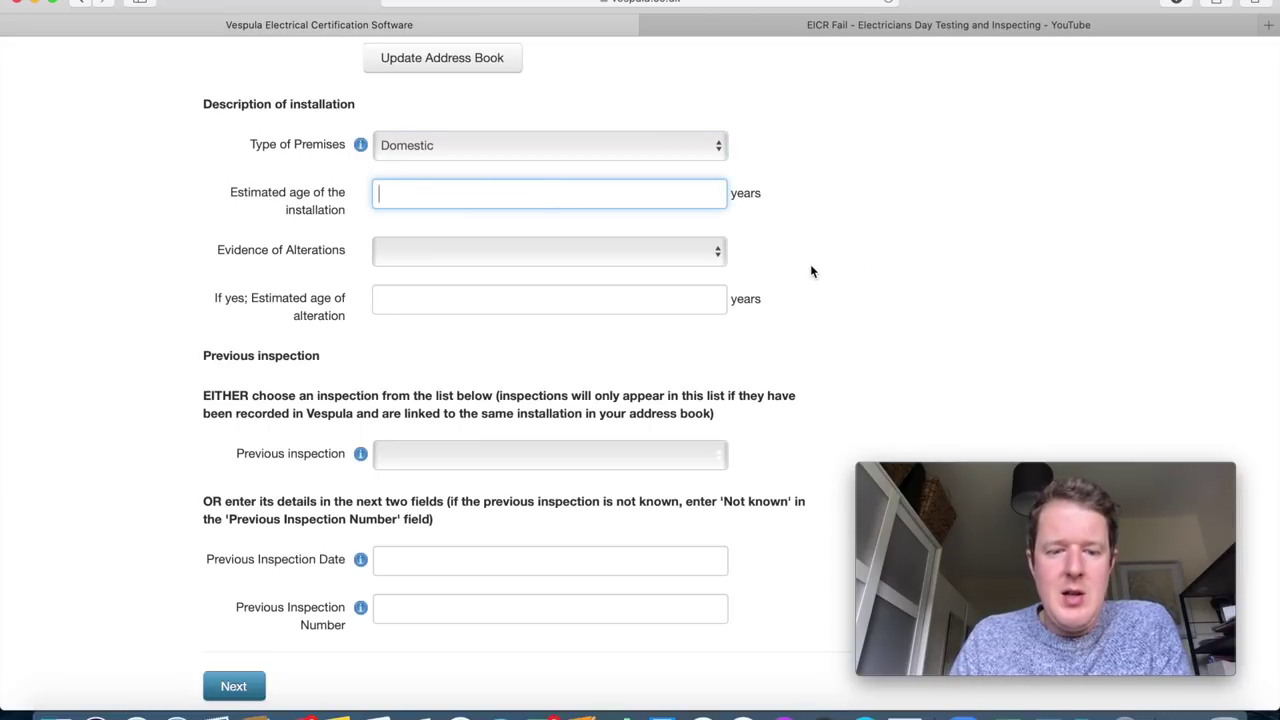
pyautogui.write('30')
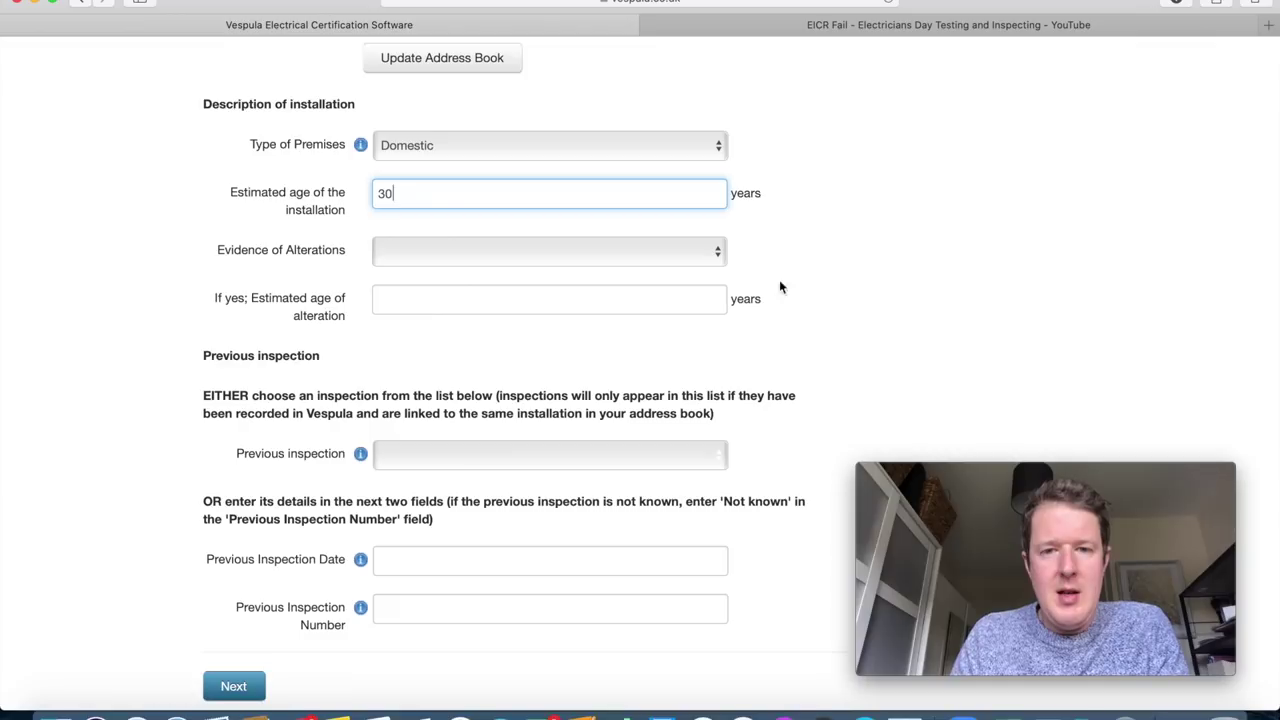
# Set the evidence of alterations to Yes with an estimated alteration age of 3 years.
pyautogui.click(713, 258)
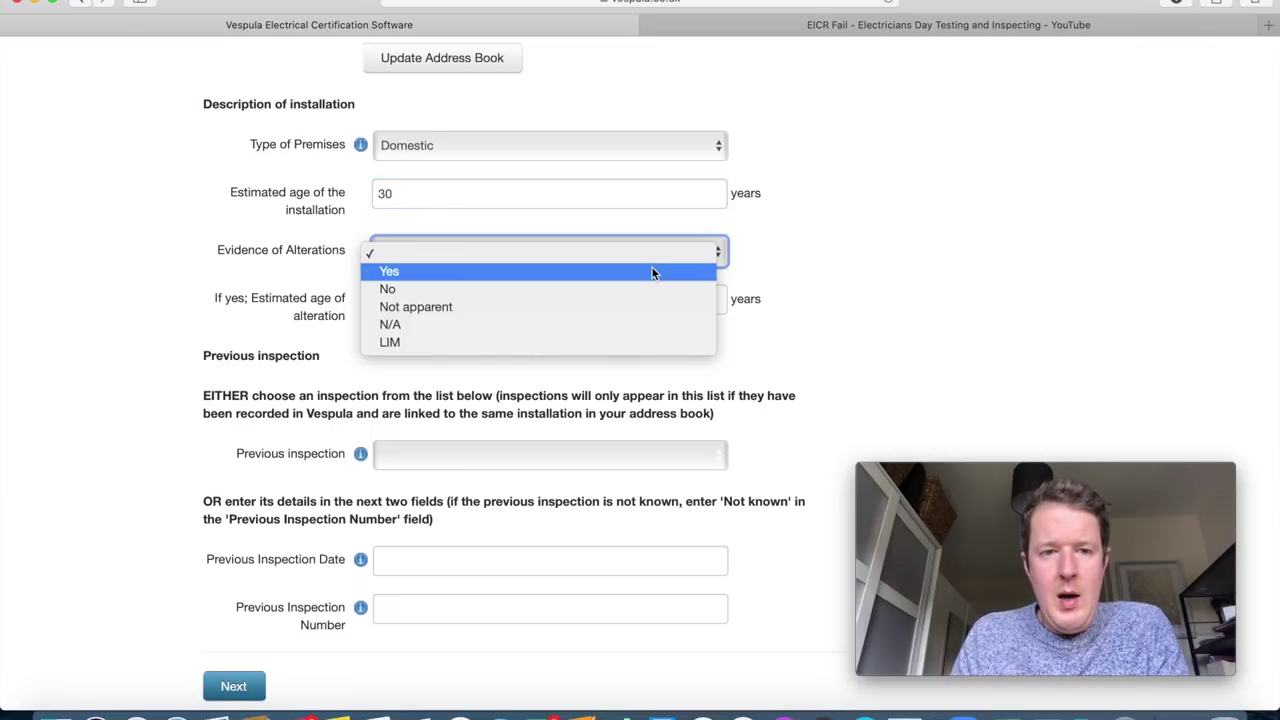
pyautogui.click(651, 271)
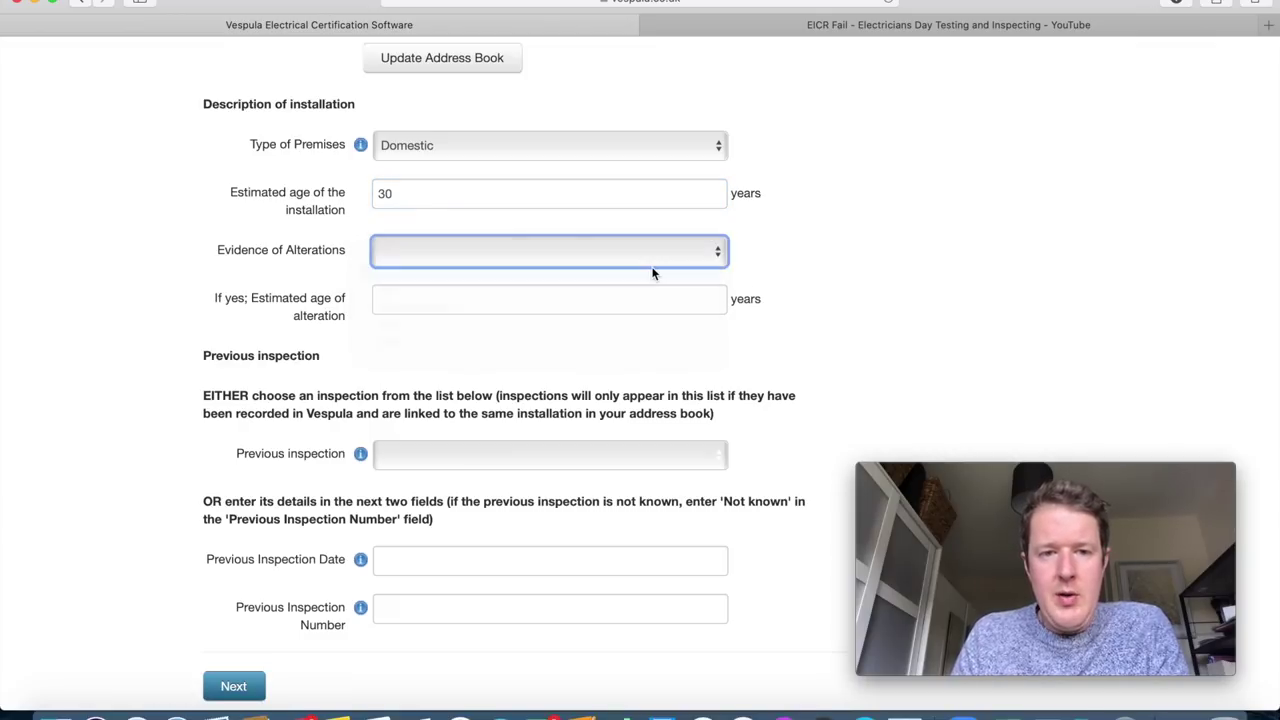
pyautogui.click(575, 304)
pyautogui.write('3')
pyautogui.click(798, 313)
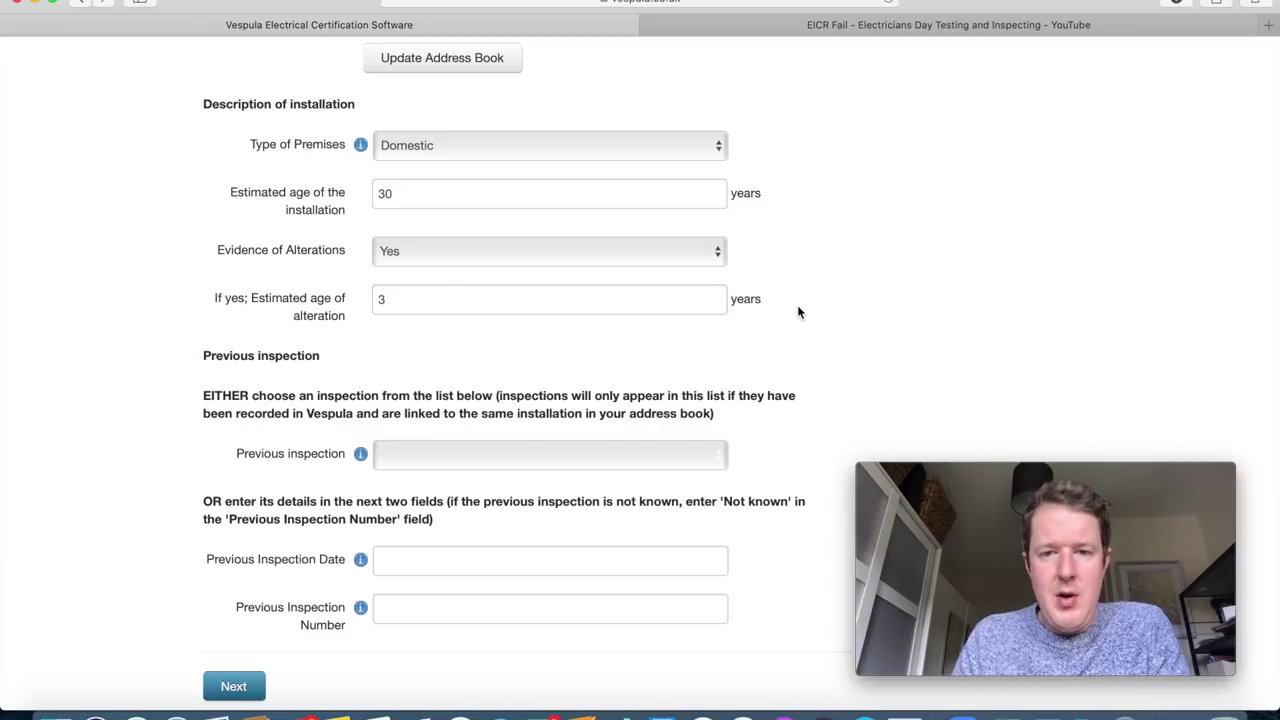
# Leave the previous inspection fields blank and continue to the client details.
pyautogui.scroll(-2, 823, 410)
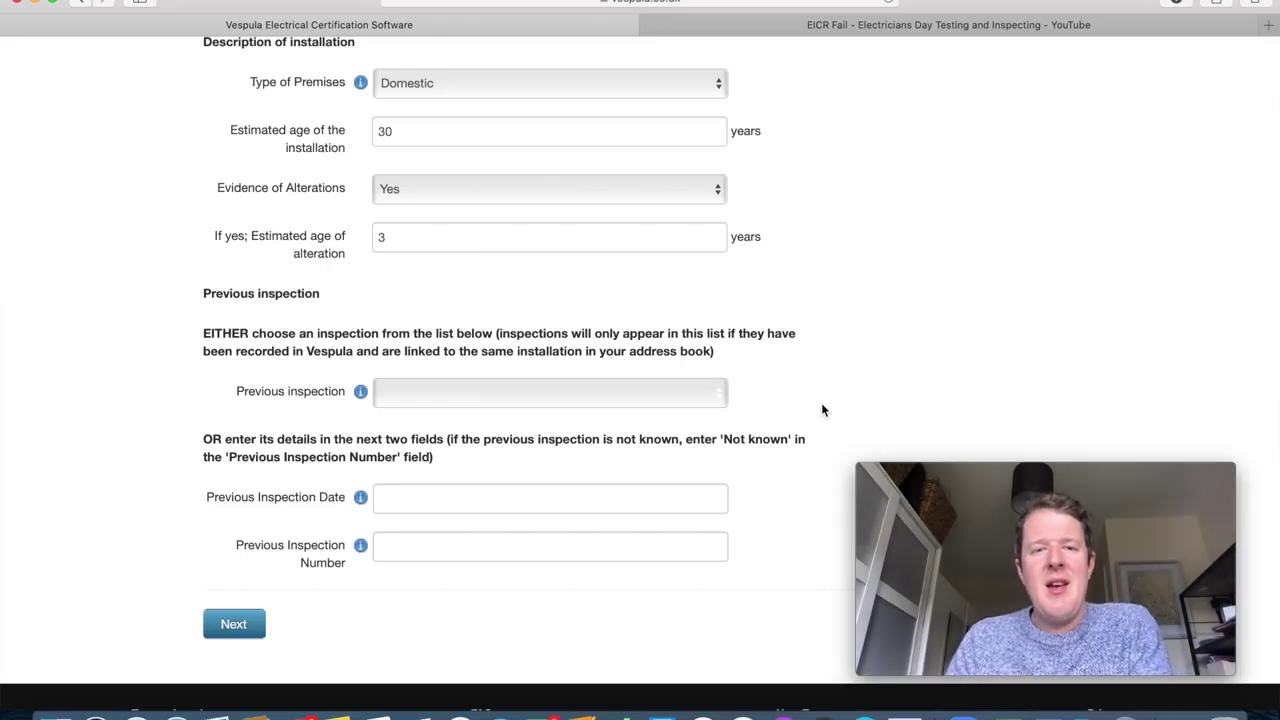
pyautogui.scroll(-1, 823, 410)
pyautogui.scroll(-2, 823, 408)
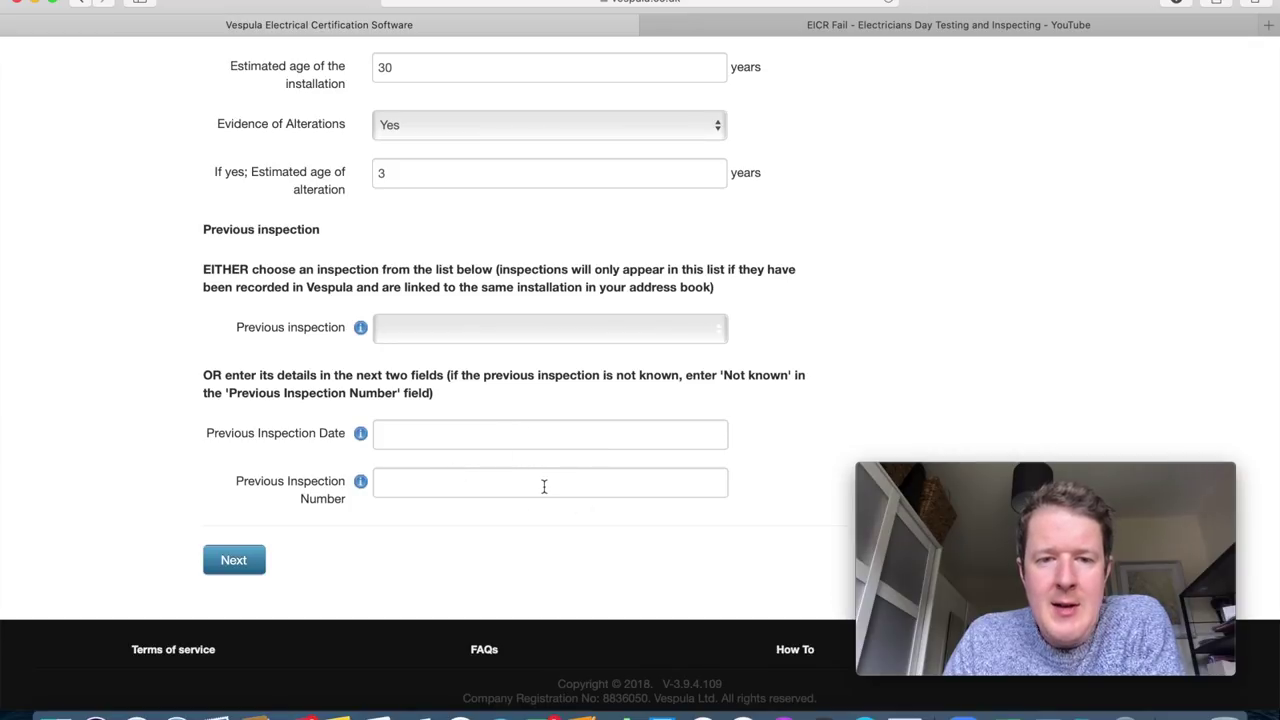
pyautogui.click(238, 562)
# Review the client contact and address fields, leave them blank and continue to the inspector details.
pyautogui.scroll(-5, 783, 497)
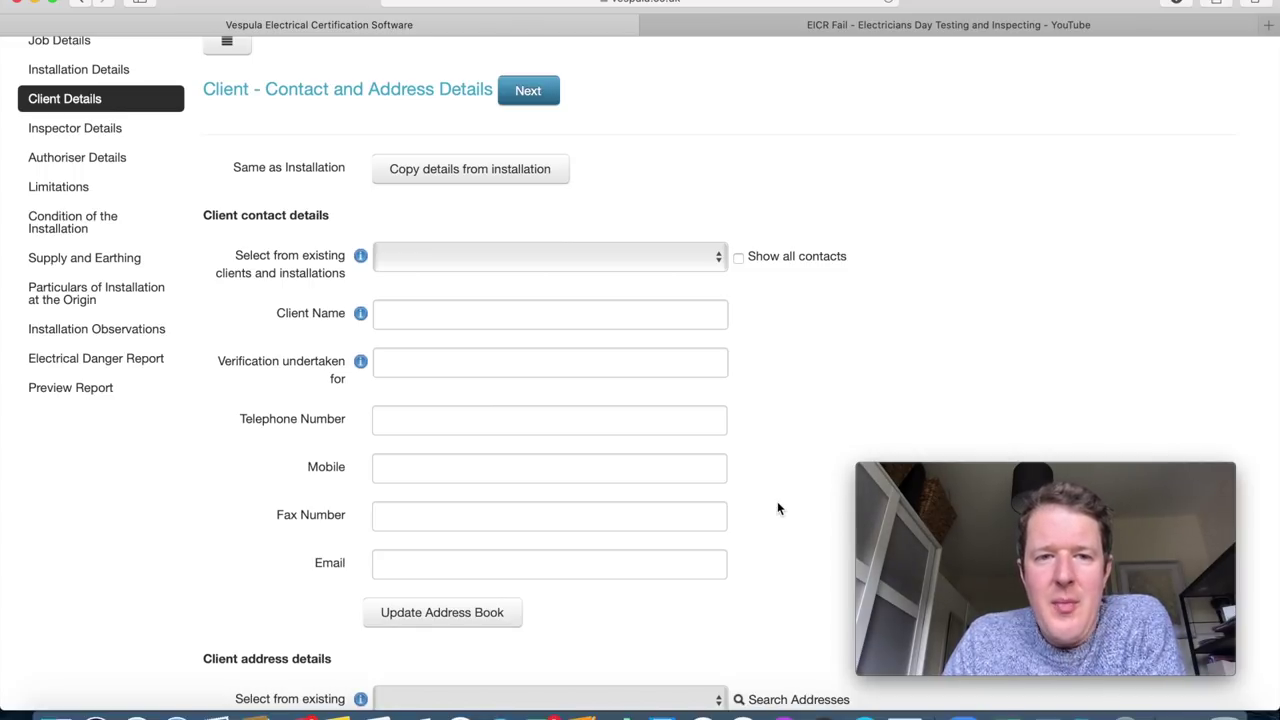
pyautogui.scroll(-1, 777, 505)
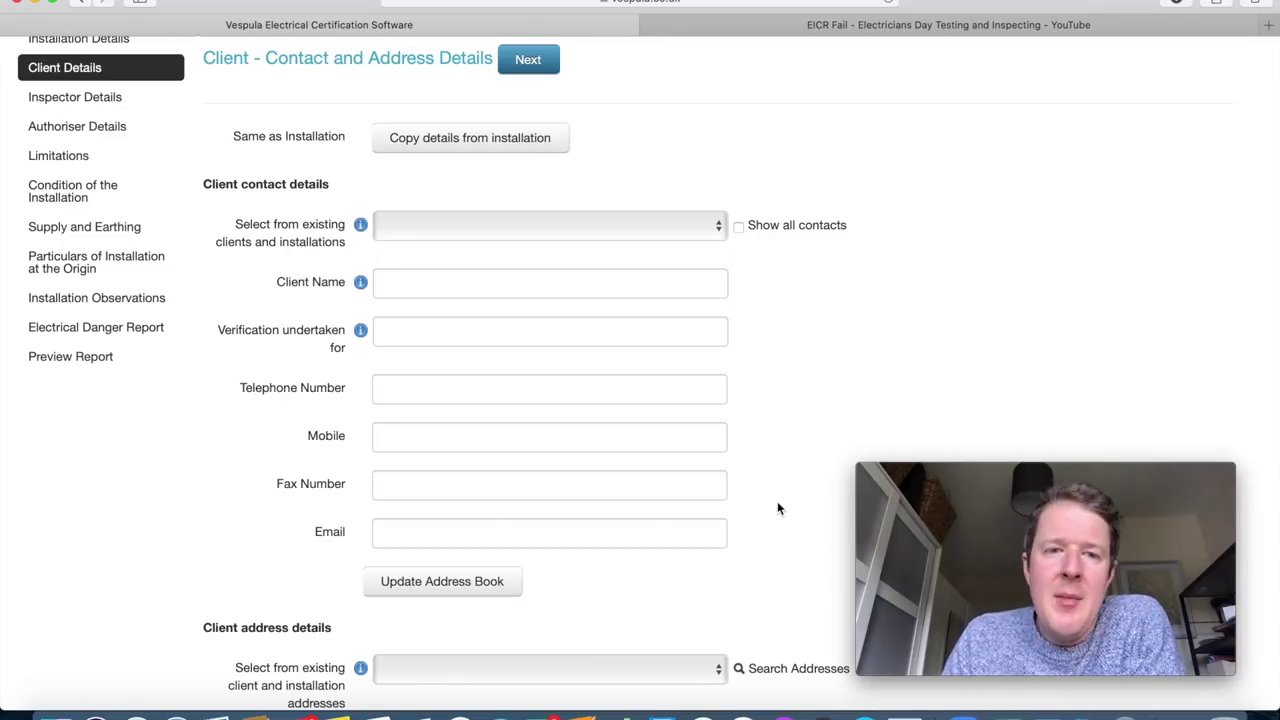
pyautogui.scroll(-4, 777, 508)
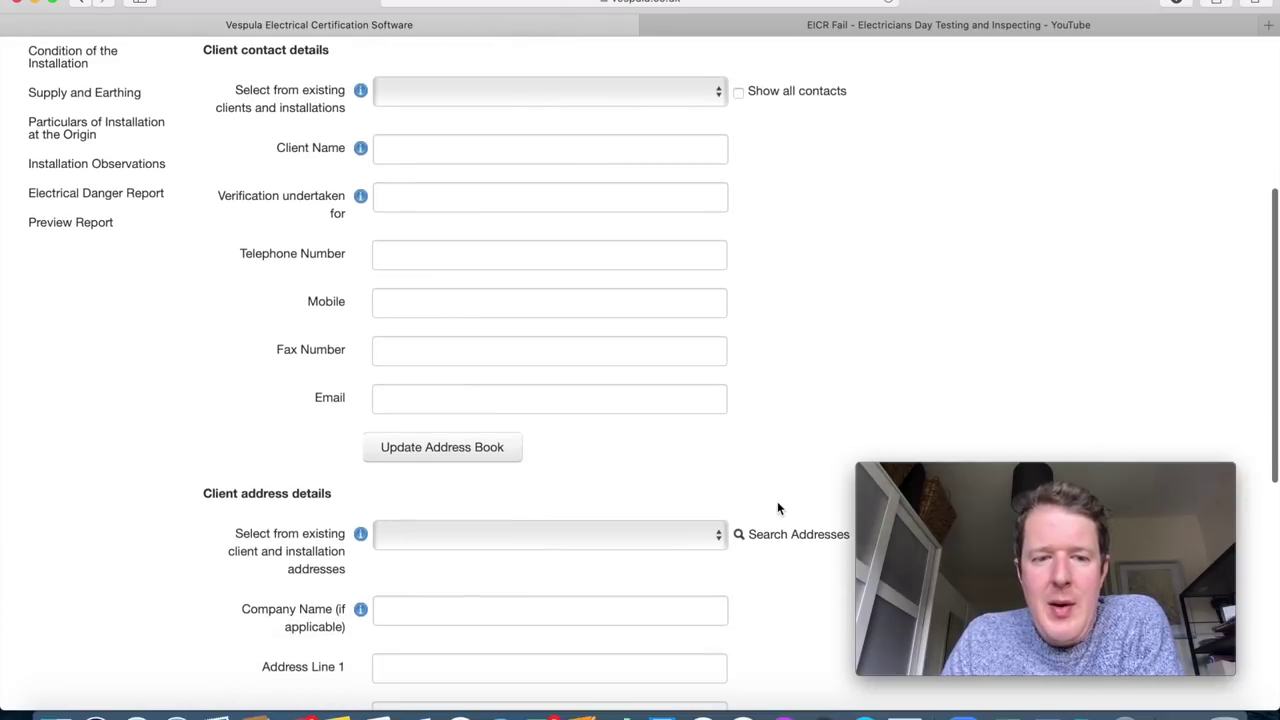
pyautogui.scroll(-5, 777, 508)
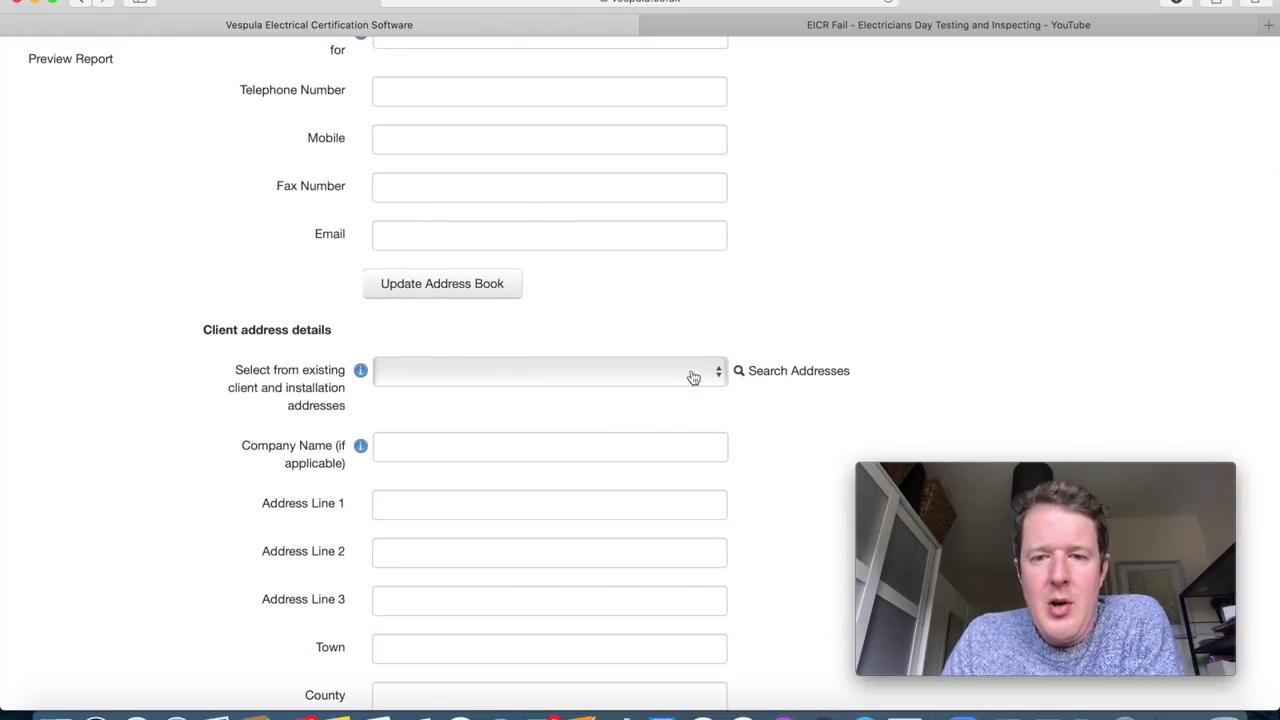
pyautogui.scroll(-8, 783, 586)
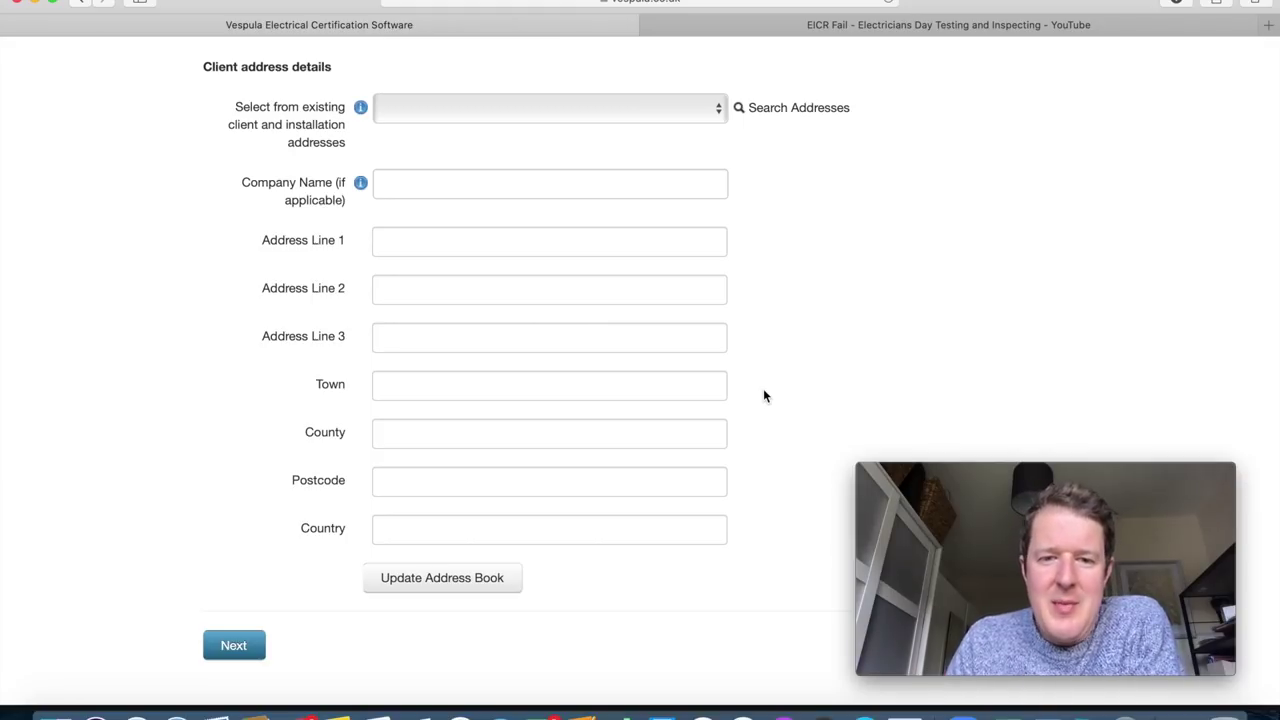
pyautogui.scroll(-2, 763, 396)
pyautogui.click(236, 555)
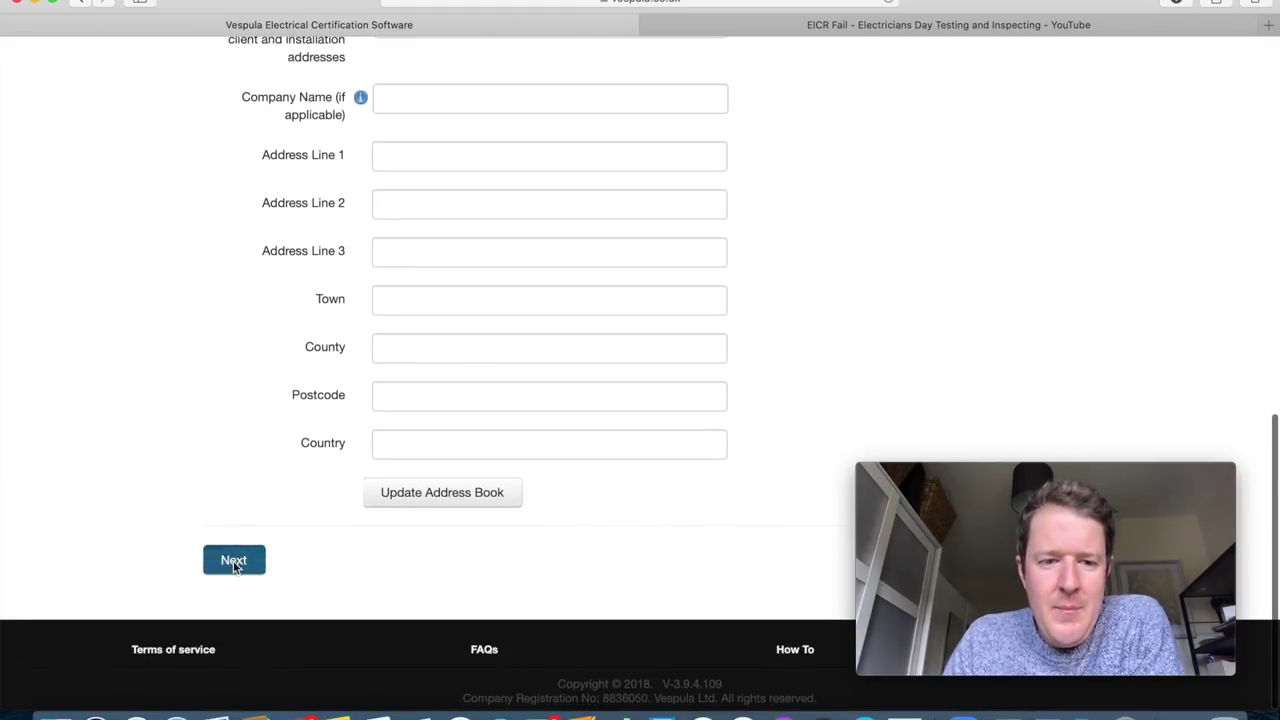
# Fill in the inspector's contact and address details by choosing the existing inspector at Artisan Electrics (Cambridge) Ltd.
pyautogui.scroll(-5, 760, 517)
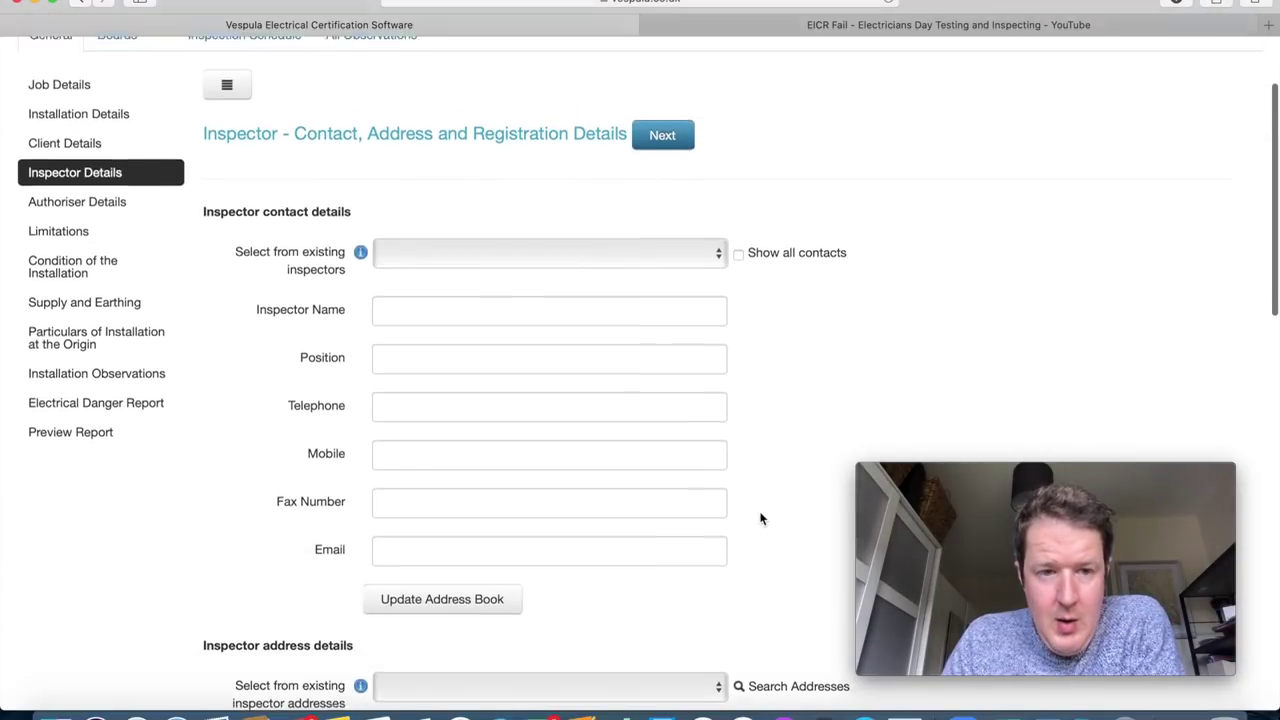
pyautogui.scroll(2, 760, 518)
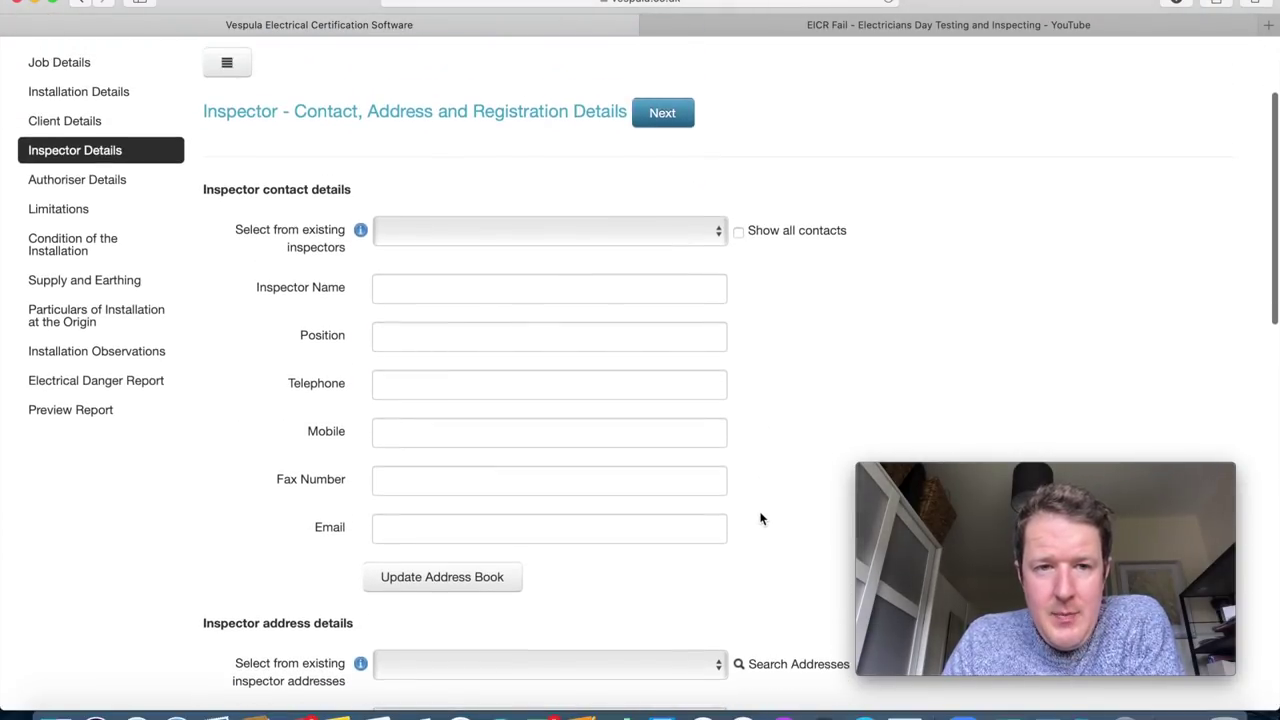
pyautogui.scroll(-2, 760, 518)
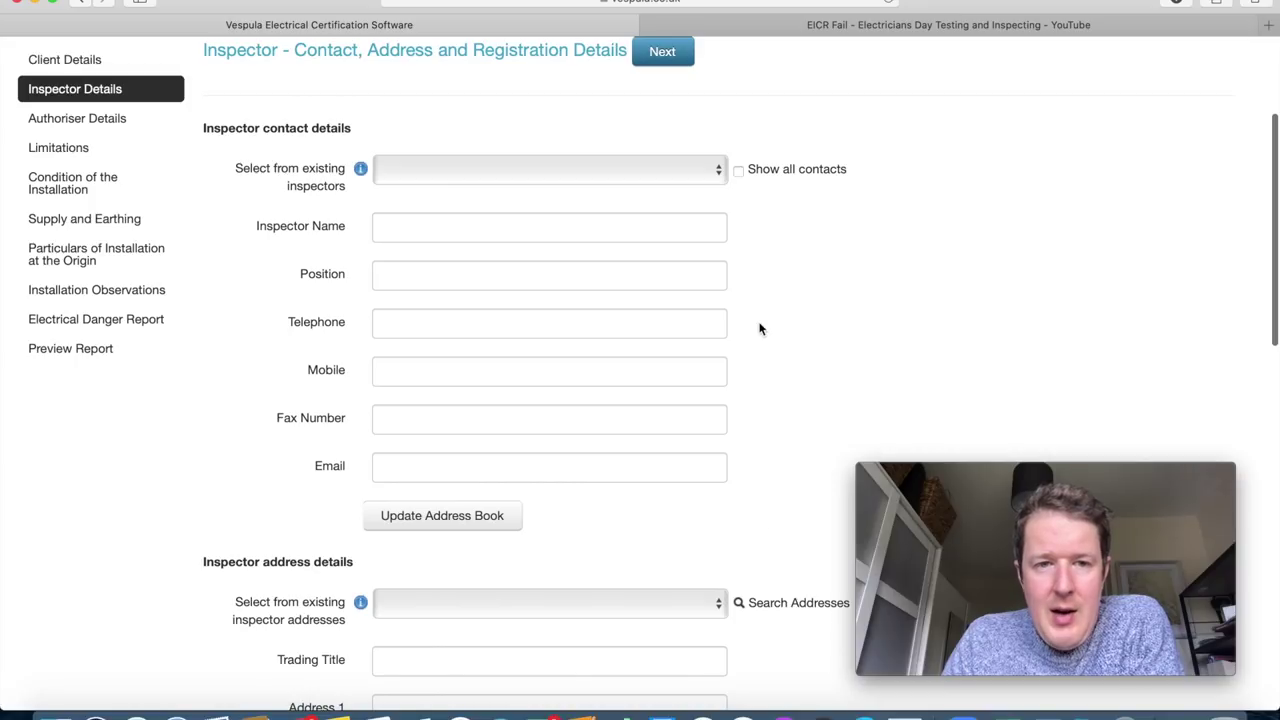
pyautogui.scroll(3, 757, 371)
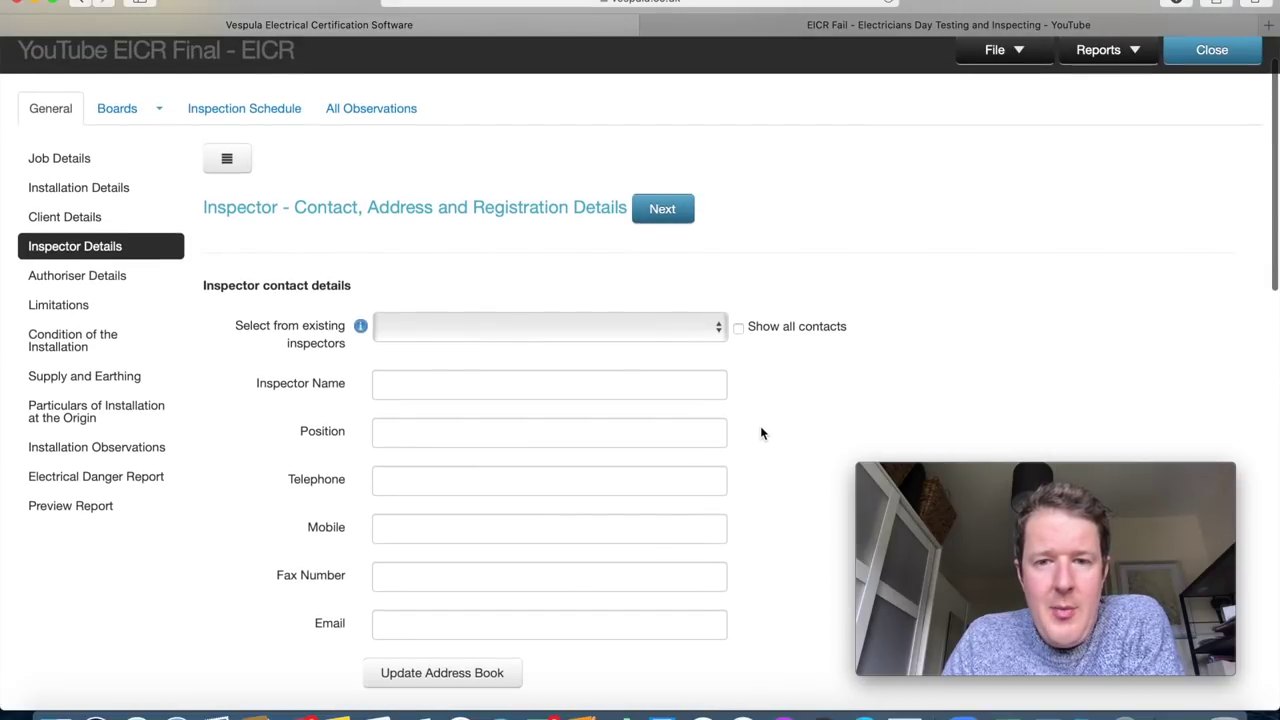
pyautogui.scroll(-4, 761, 433)
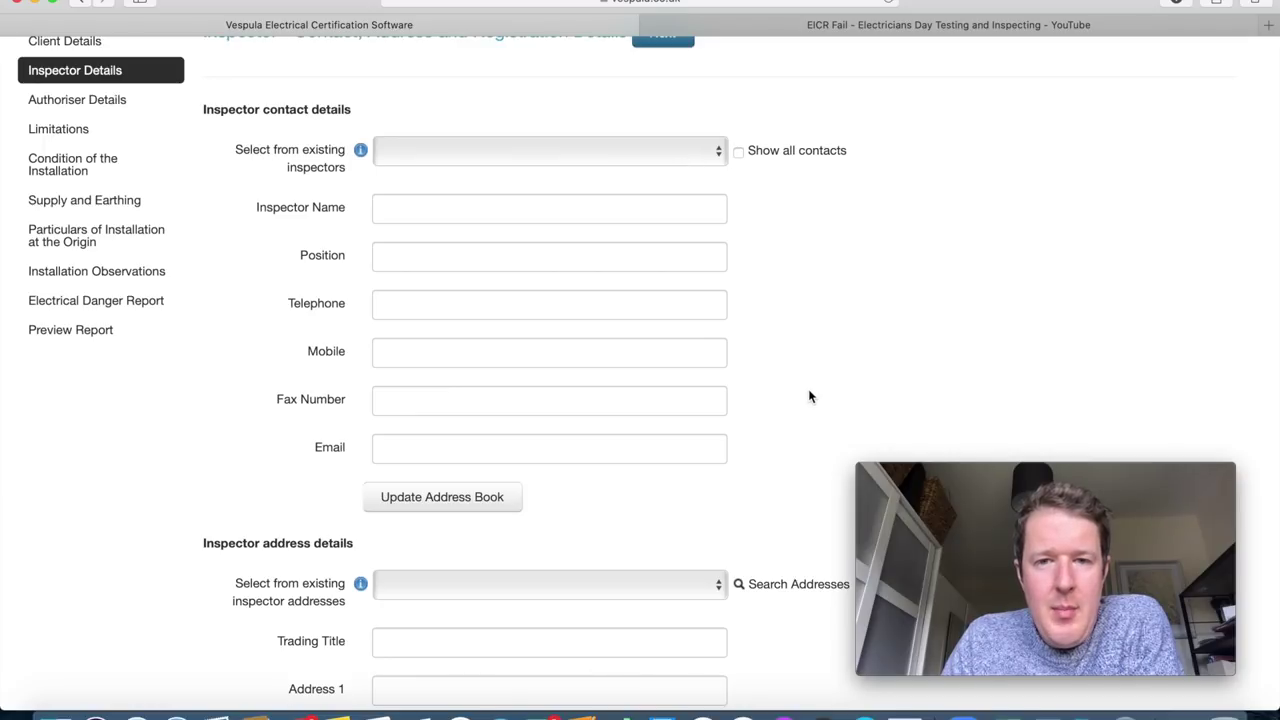
pyautogui.click(700, 152)
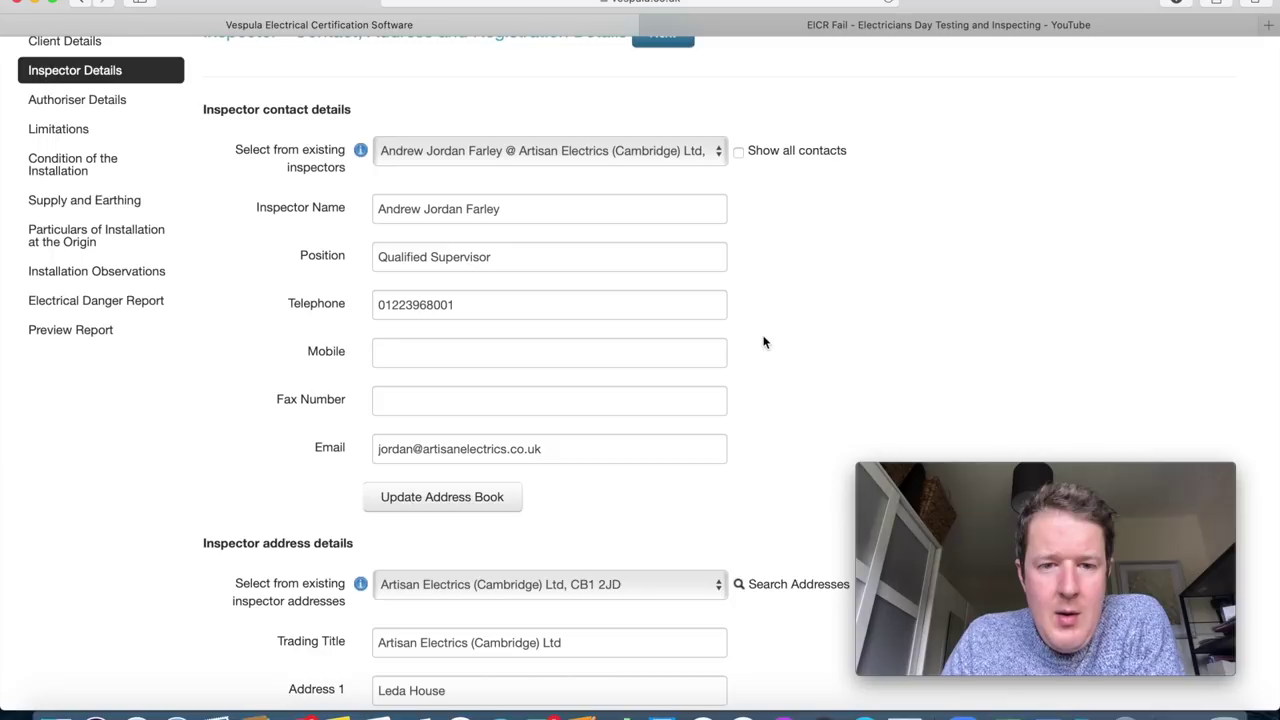
pyautogui.scroll(-2, 763, 342)
pyautogui.scroll(1, 763, 342)
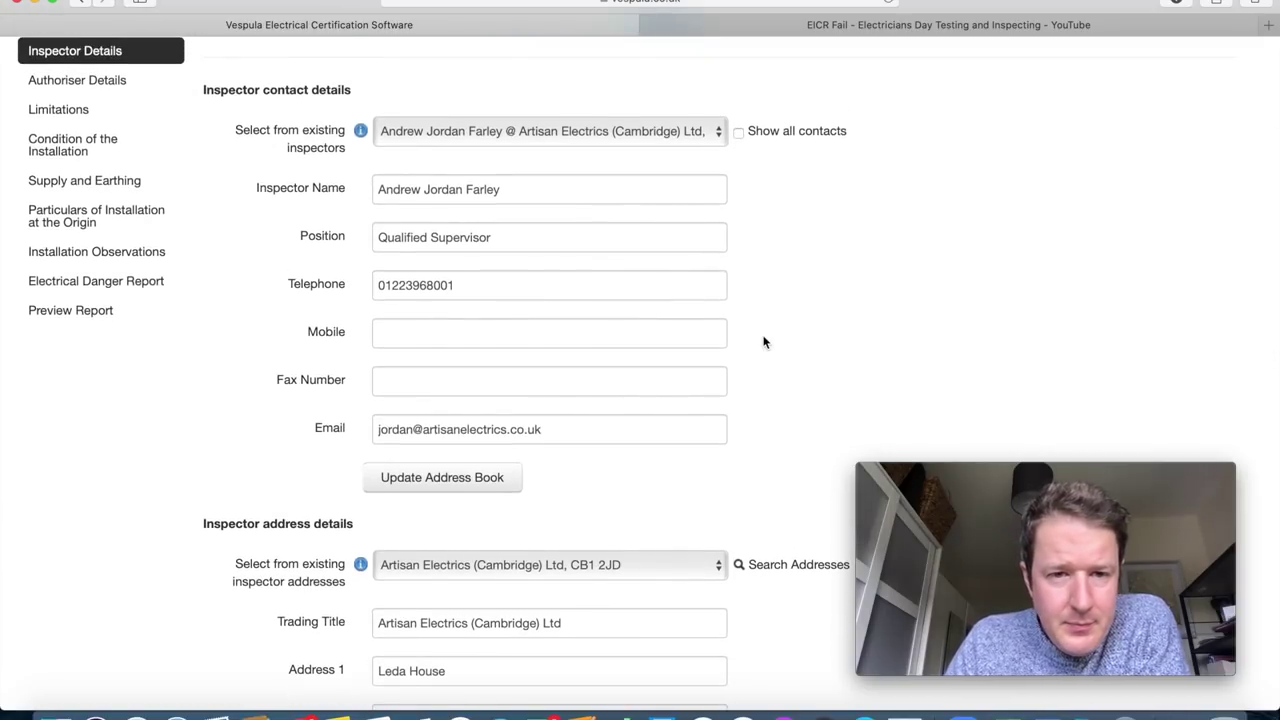
# Review the inspector's contact, address and registration details and the test instrument fields.
pyautogui.scroll(-2, 763, 342)
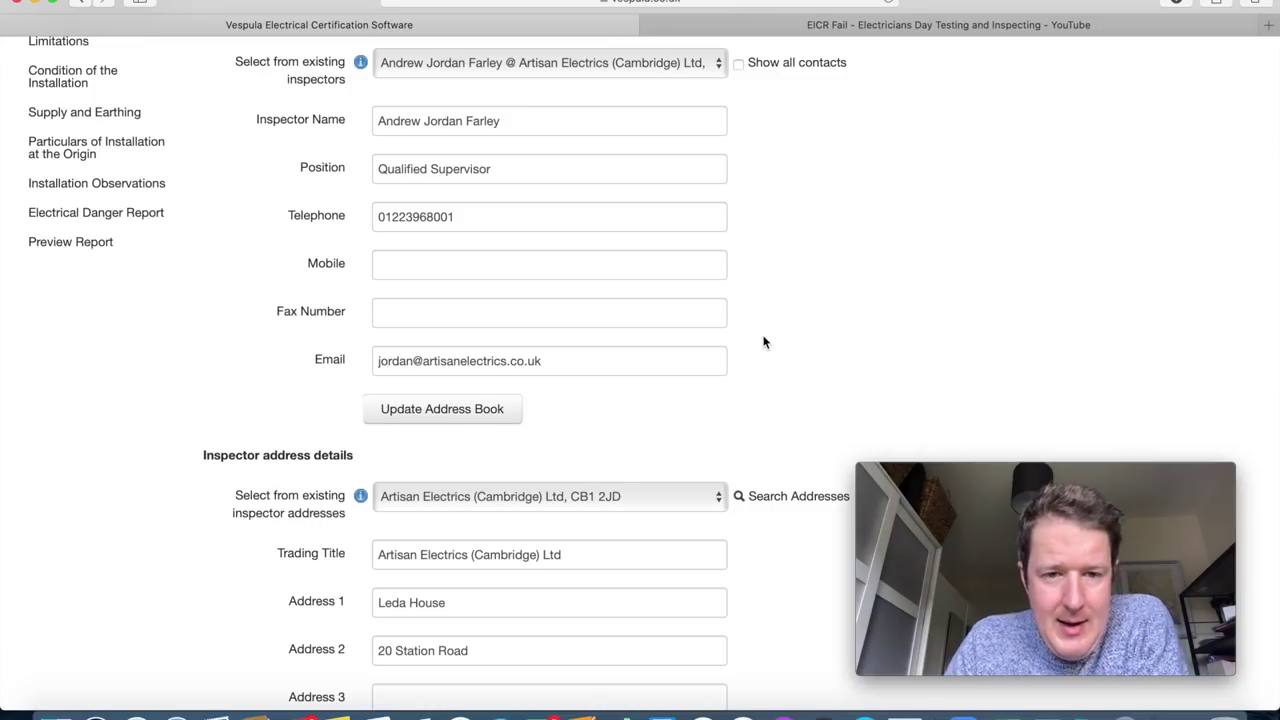
pyautogui.scroll(-2, 763, 342)
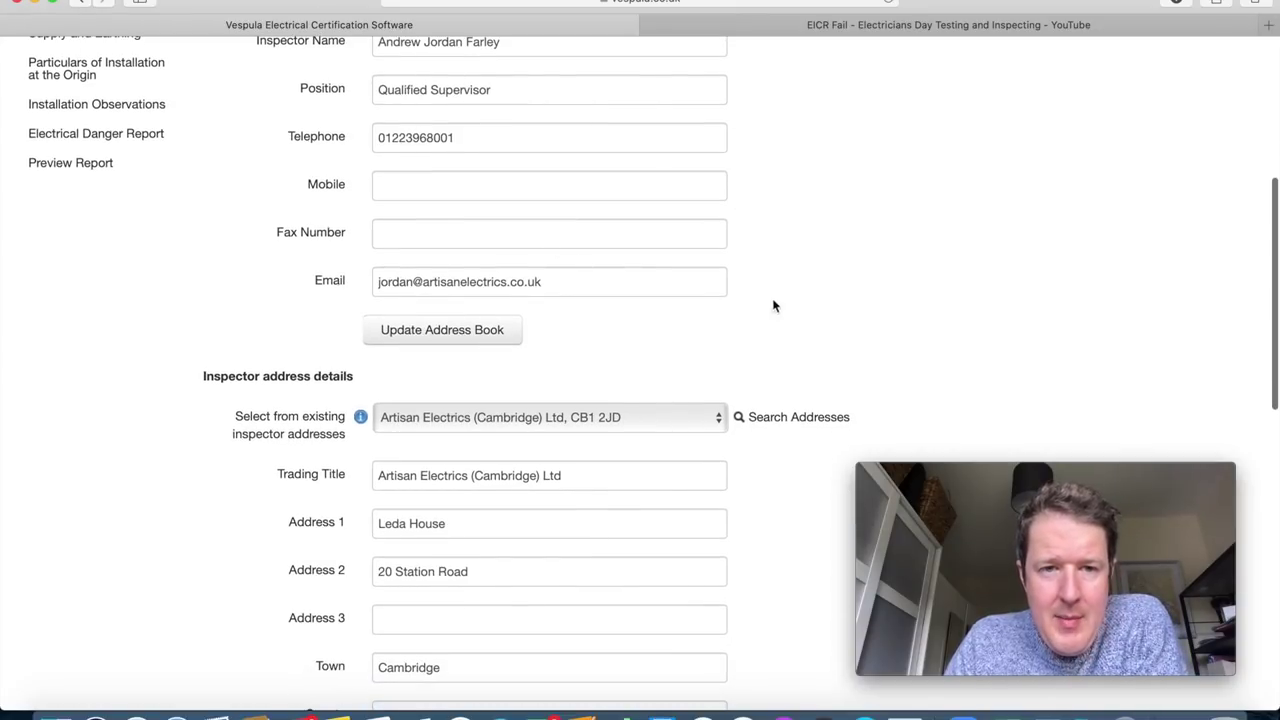
pyautogui.scroll(-4, 755, 345)
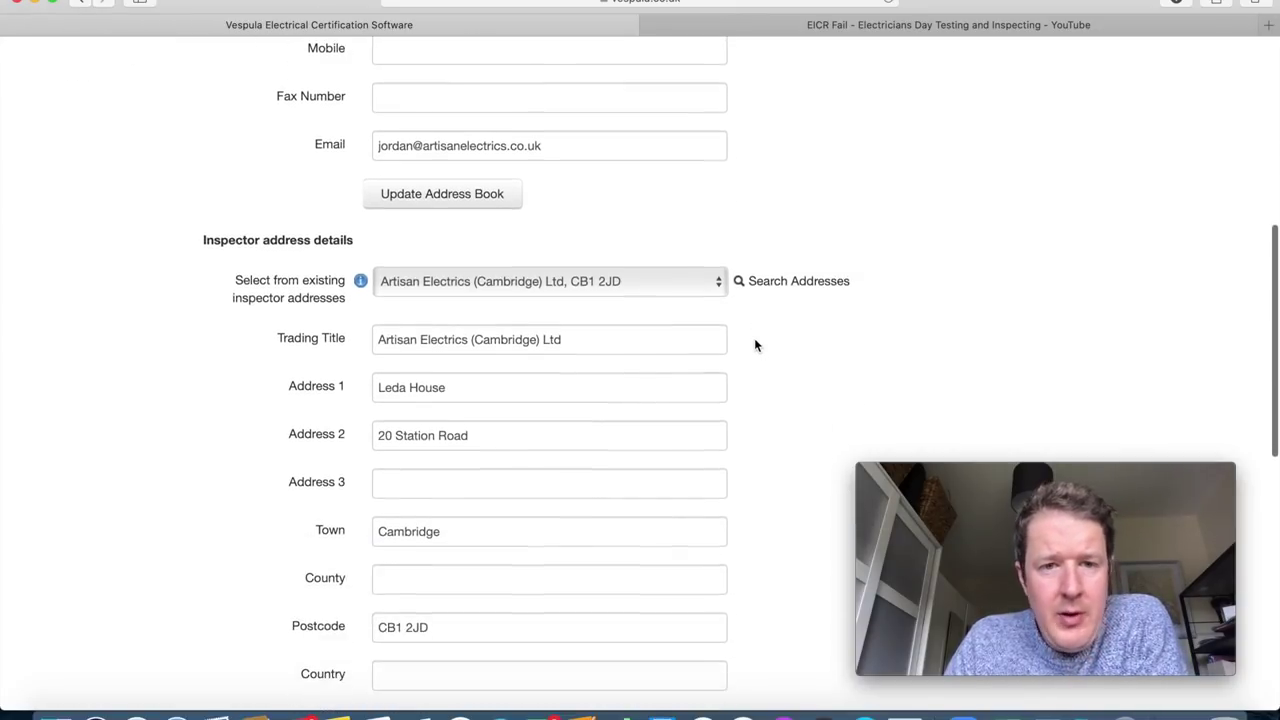
pyautogui.scroll(-7, 759, 383)
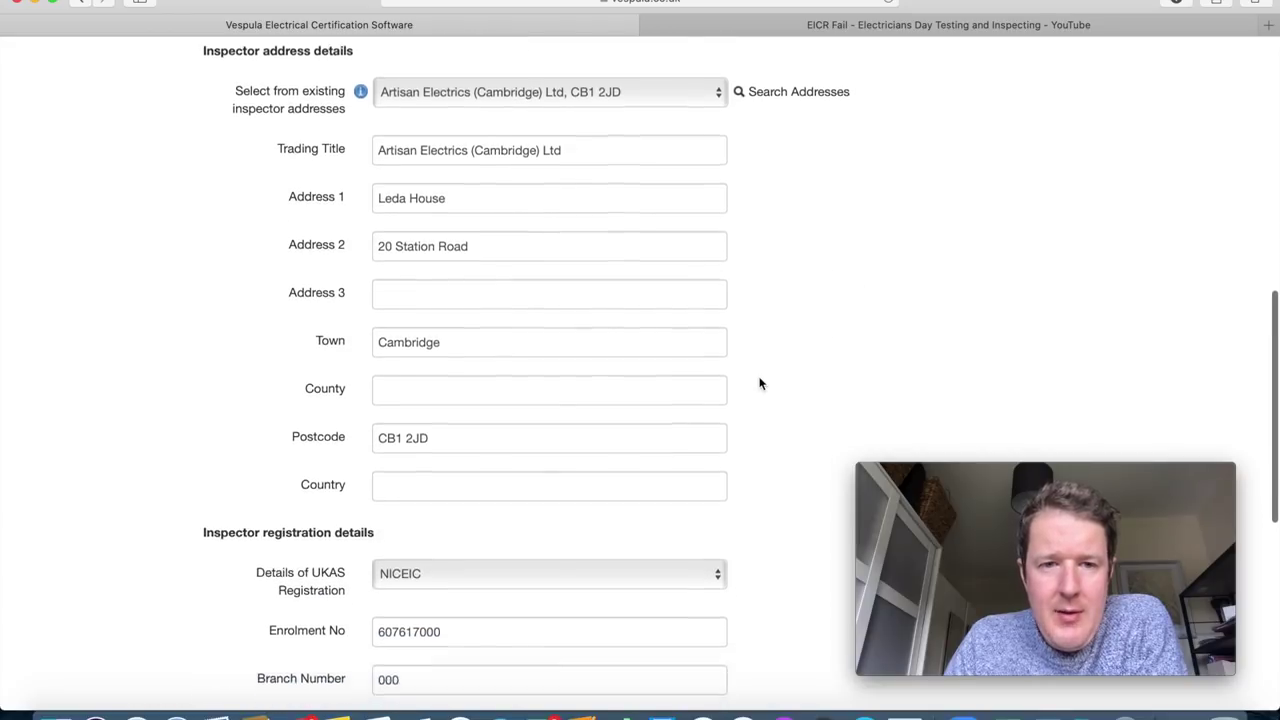
pyautogui.scroll(-7, 759, 383)
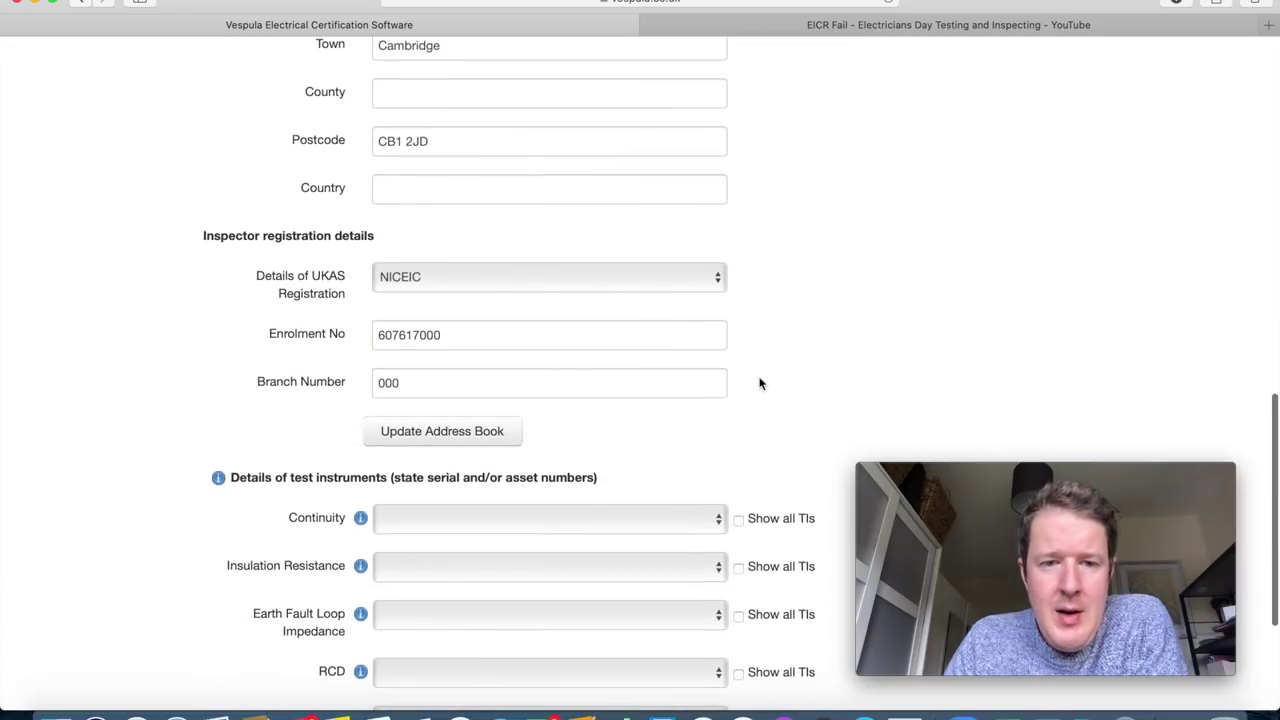
pyautogui.scroll(-2, 759, 383)
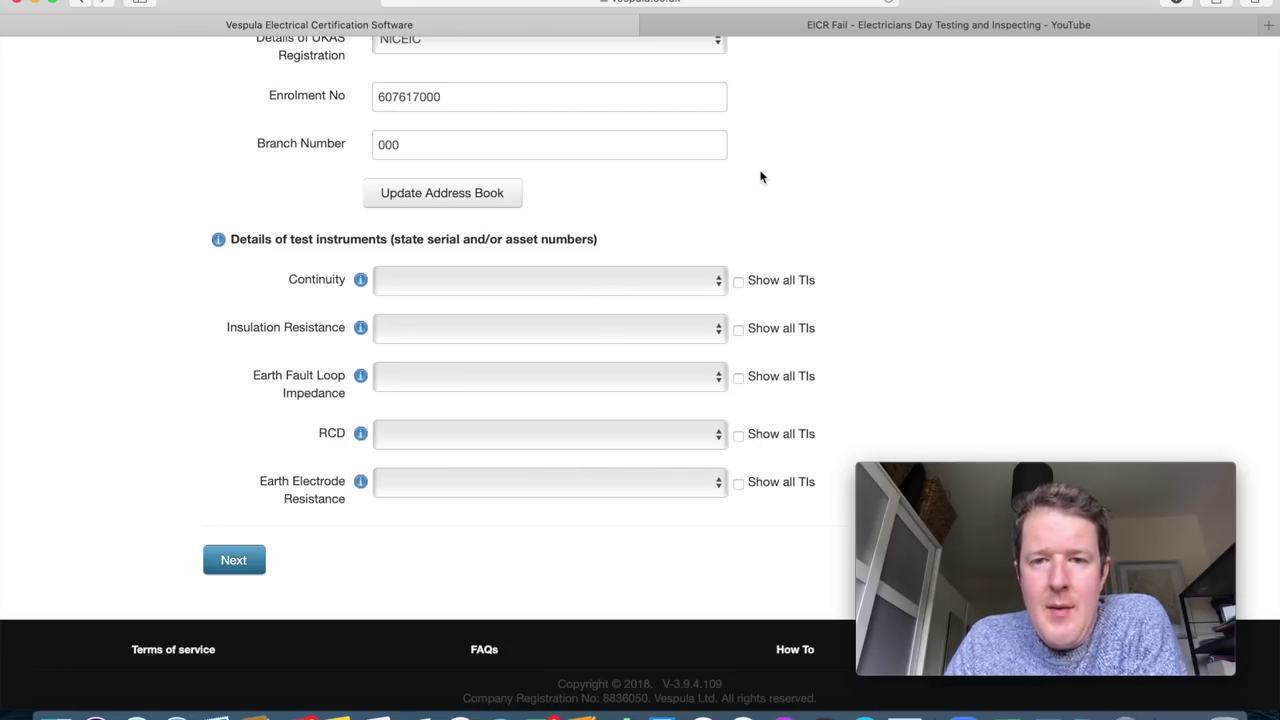
pyautogui.scroll(20, 760, 171)
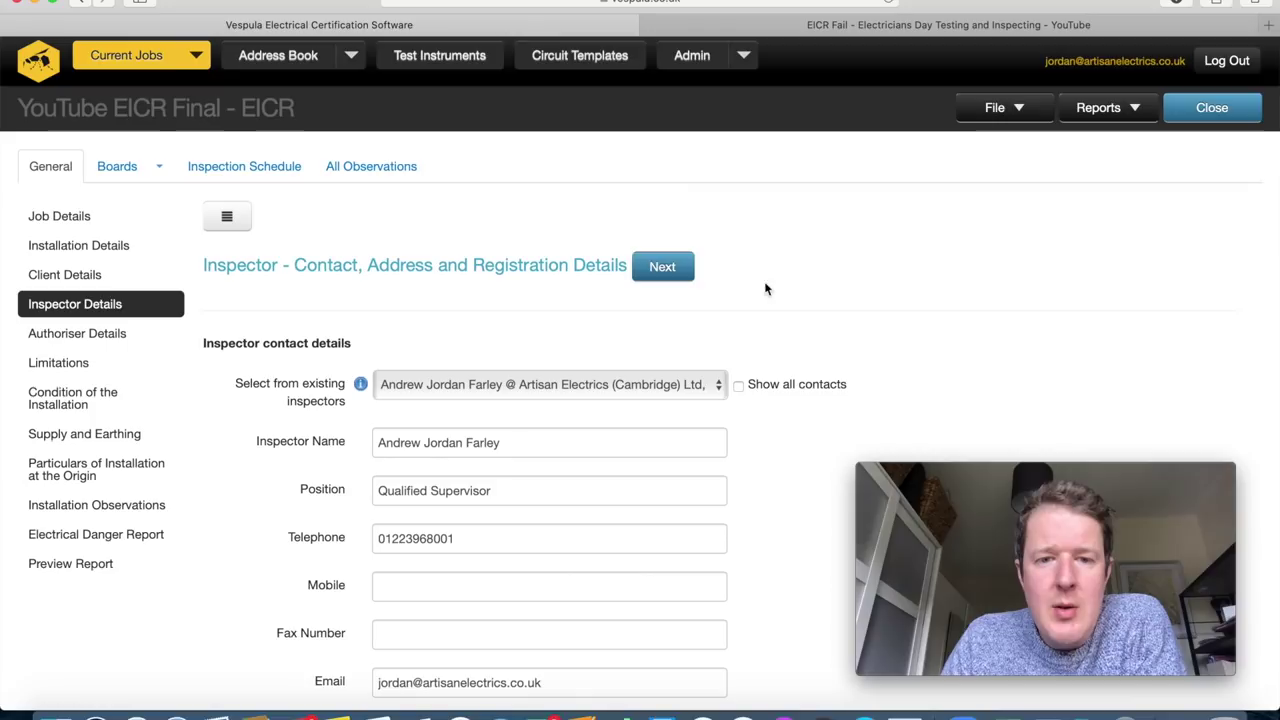
# Set the test instrument for continuity, insulation resistance, earth fault loop impedance and RCD to the Fluke 1664FC.
pyautogui.scroll(-15, 802, 551)
pyautogui.click(563, 281)
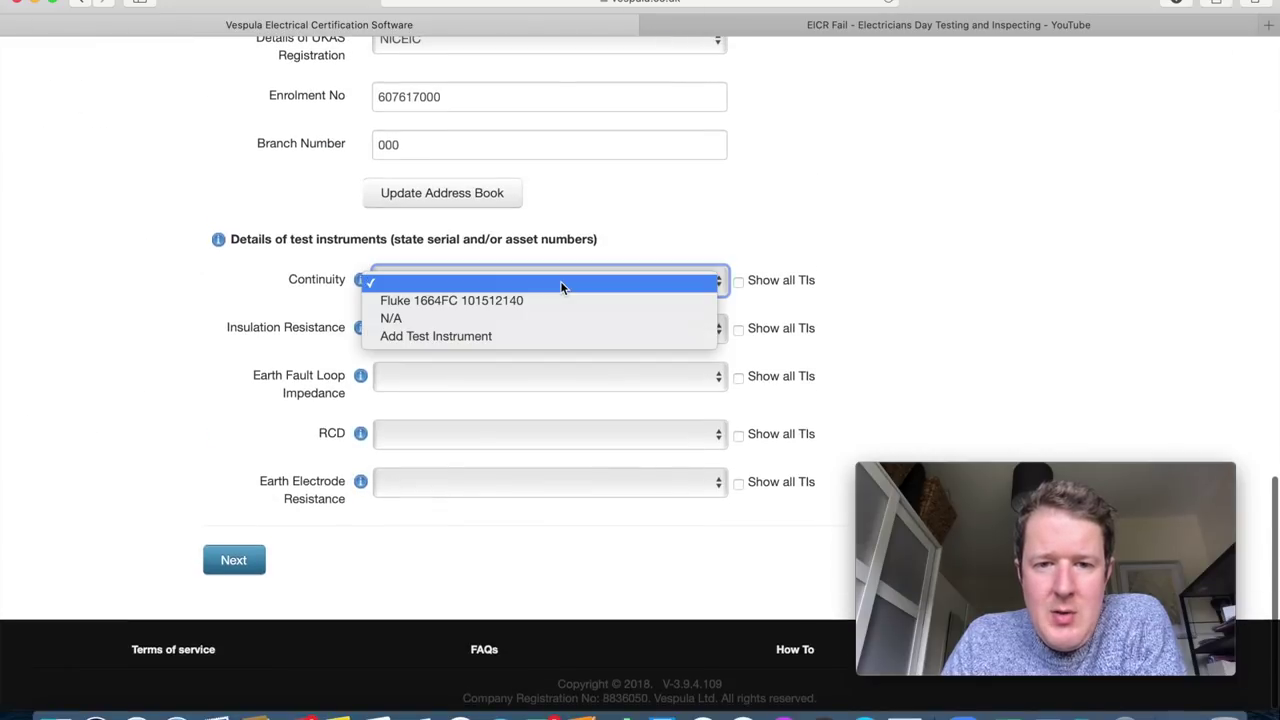
pyautogui.click(540, 302)
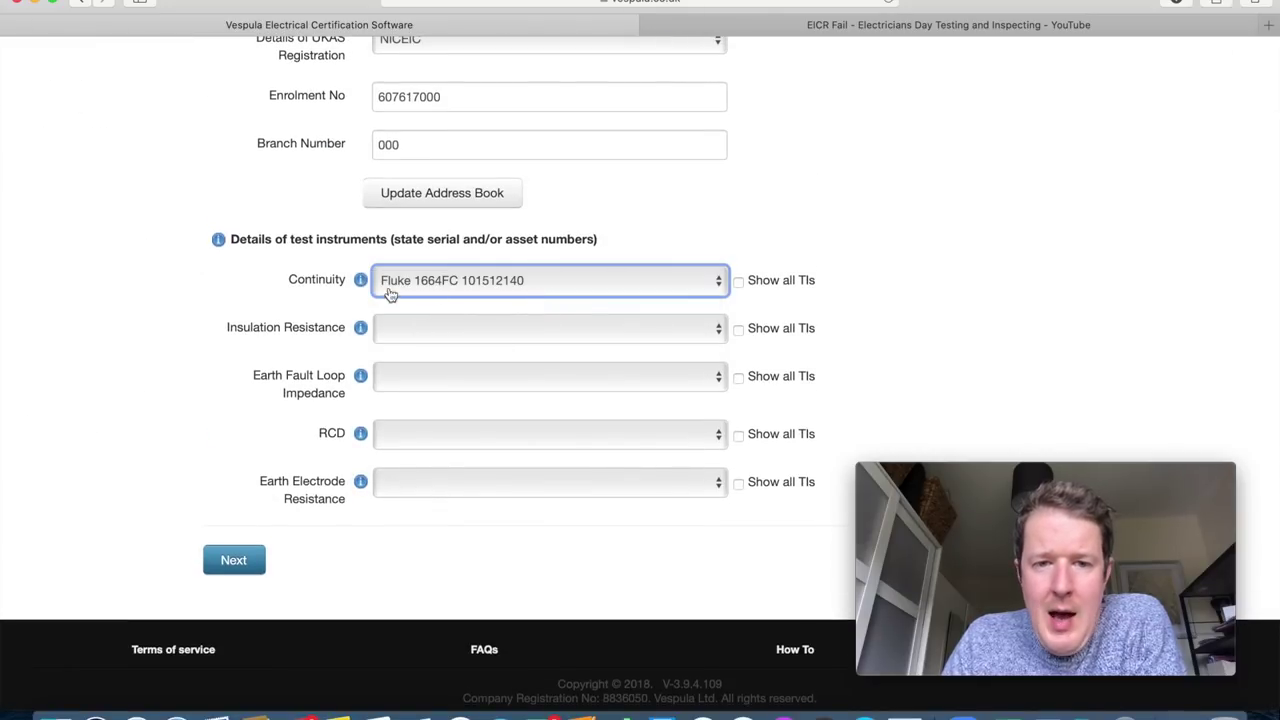
pyautogui.click(495, 332)
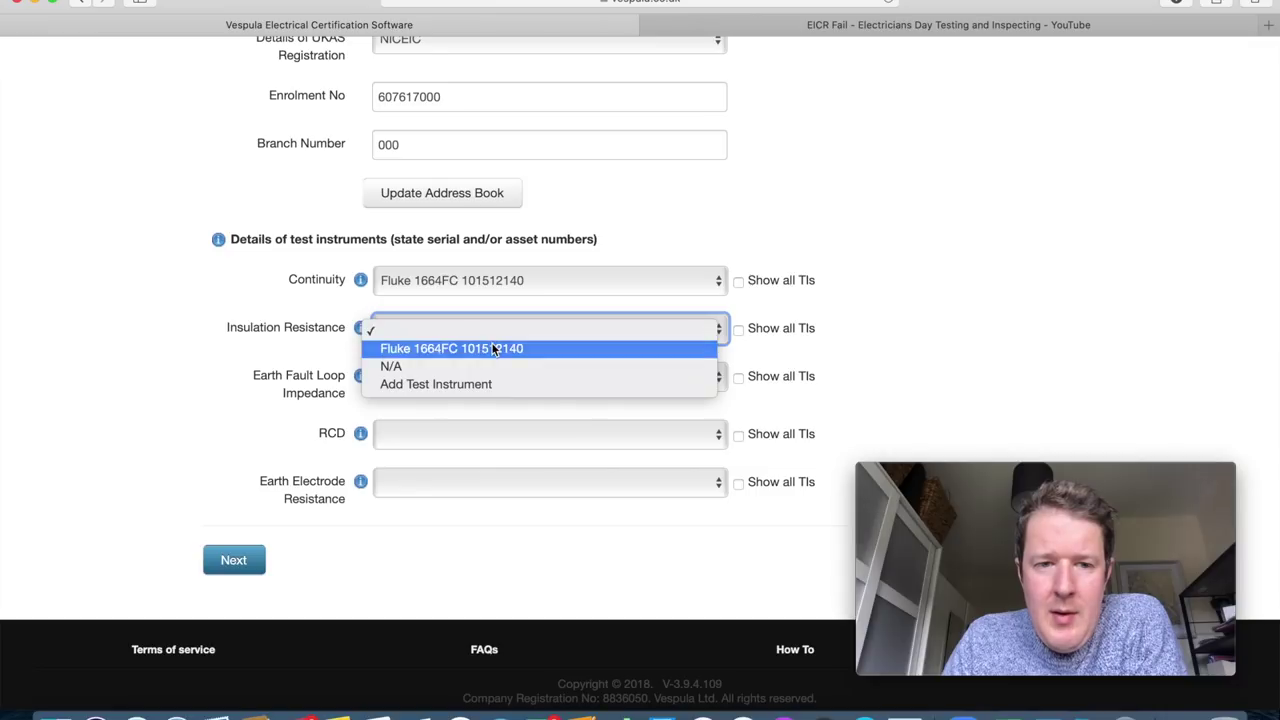
pyautogui.click(465, 348)
pyautogui.click(480, 375)
pyautogui.click(474, 396)
pyautogui.click(482, 432)
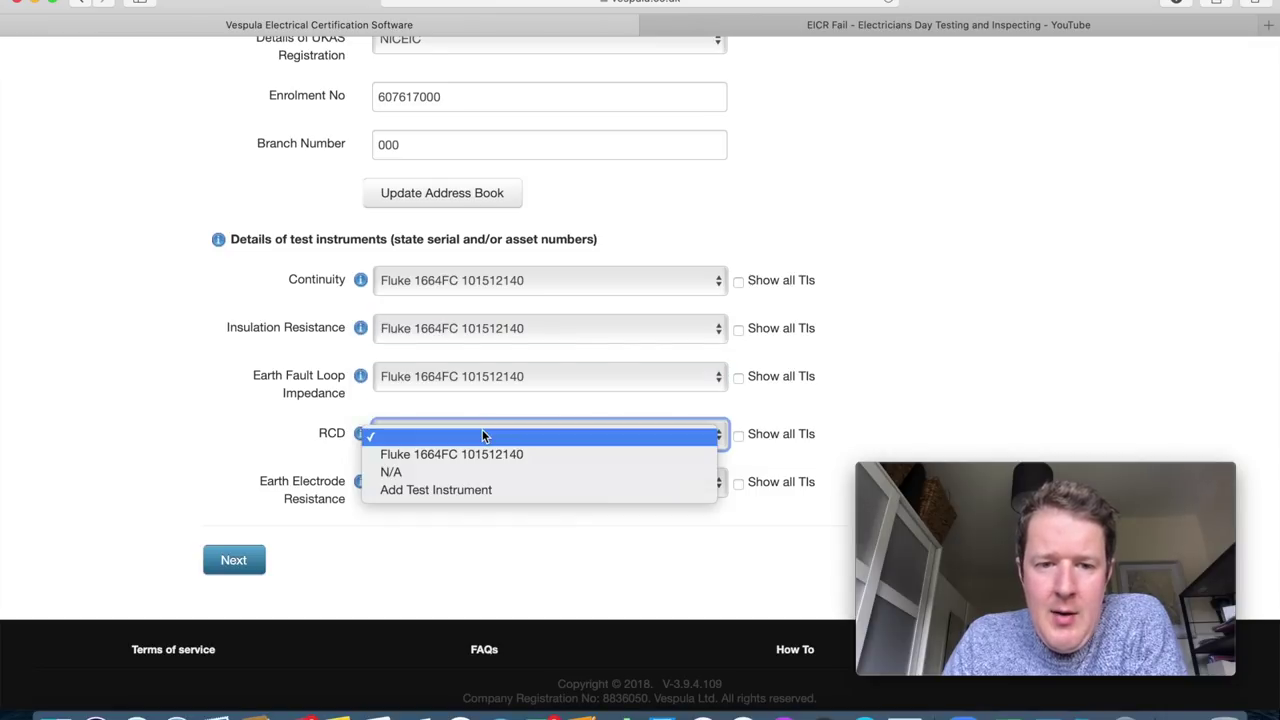
pyautogui.click(480, 455)
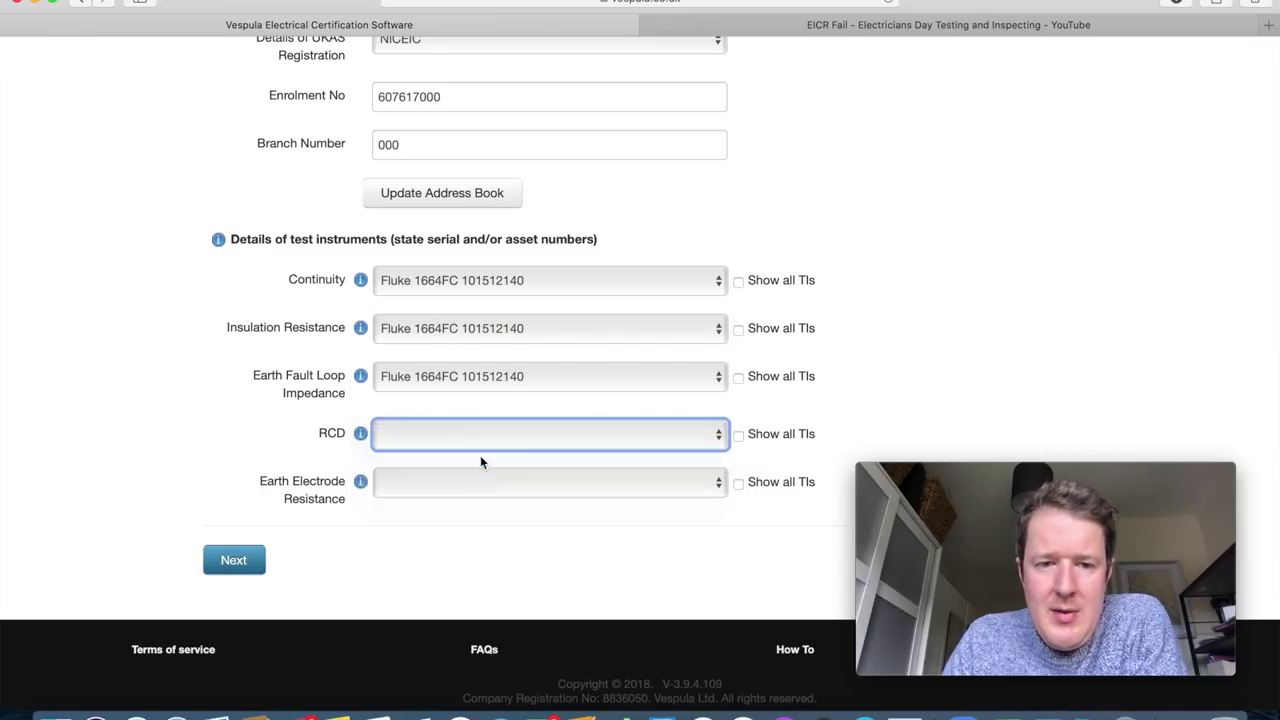
# Set the earth electrode resistance instrument to N/A and continue to the authoriser details.
pyautogui.click(442, 490)
pyautogui.click(437, 502)
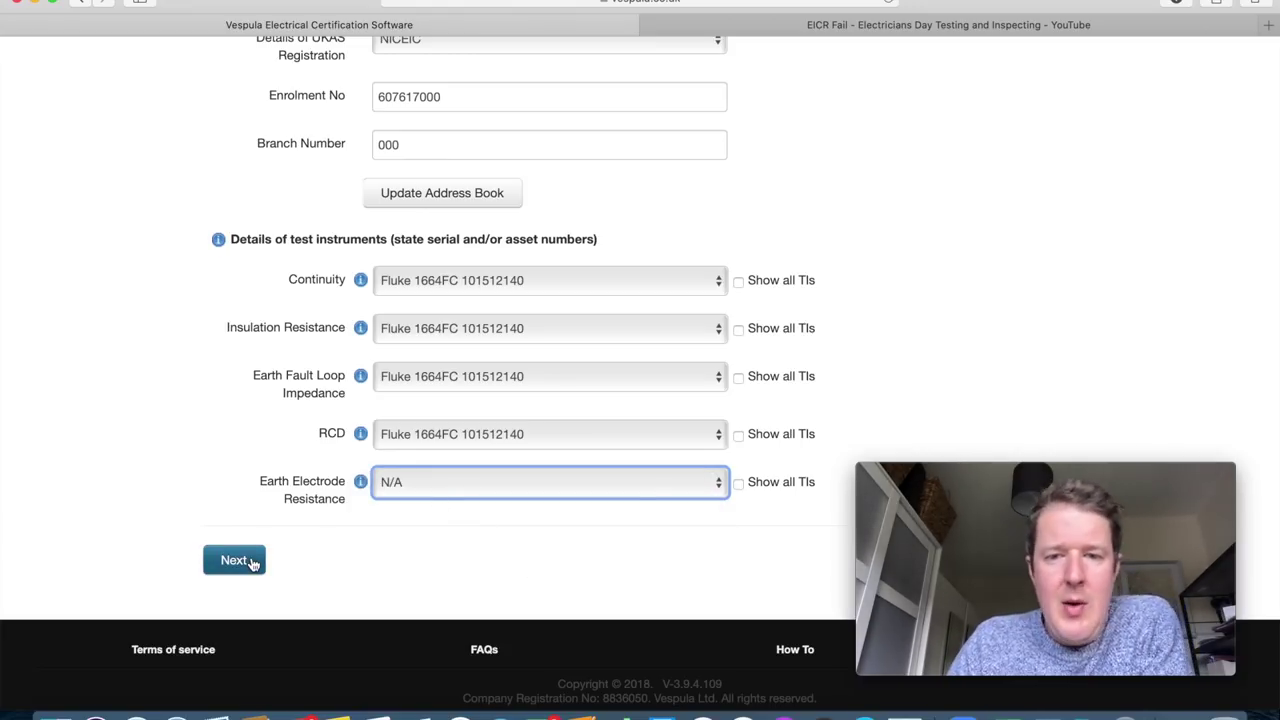
pyautogui.click(491, 553)
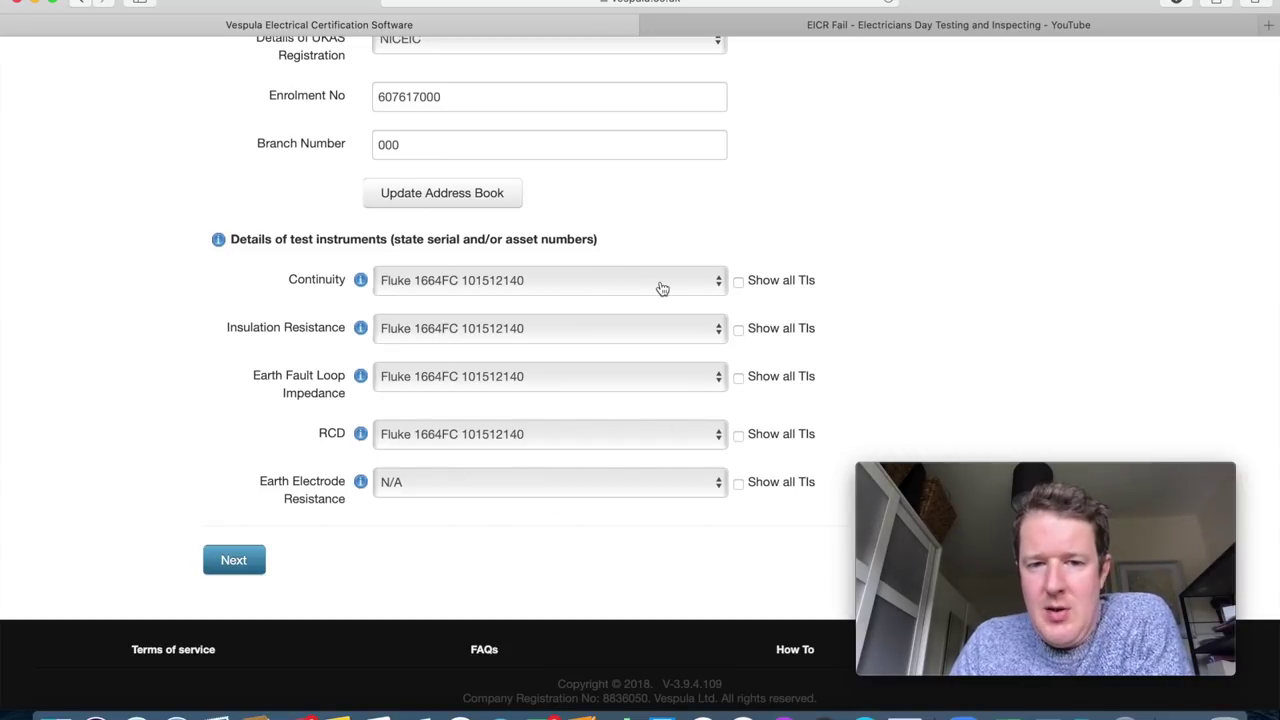
pyautogui.click(233, 560)
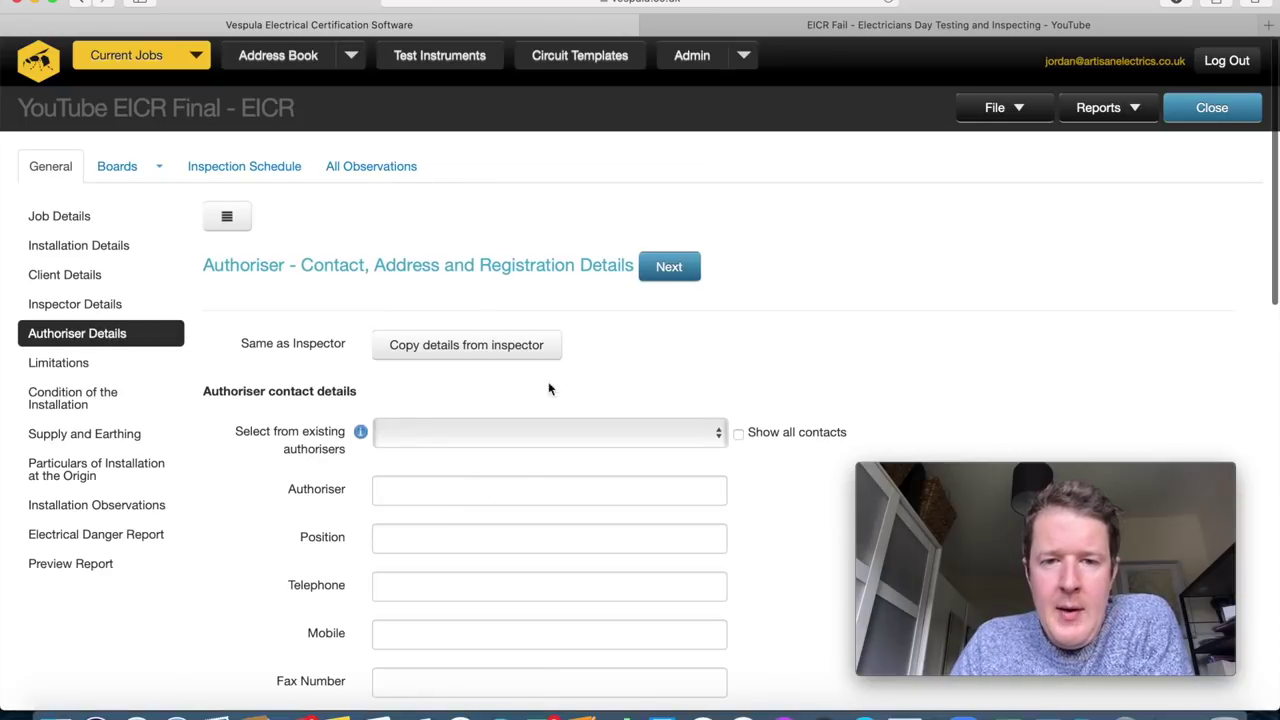
# Fill in the authoriser's contact and address details by choosing the existing authoriser at Artisan Electrics (Cambridge) Ltd.
pyautogui.scroll(-5, 767, 545)
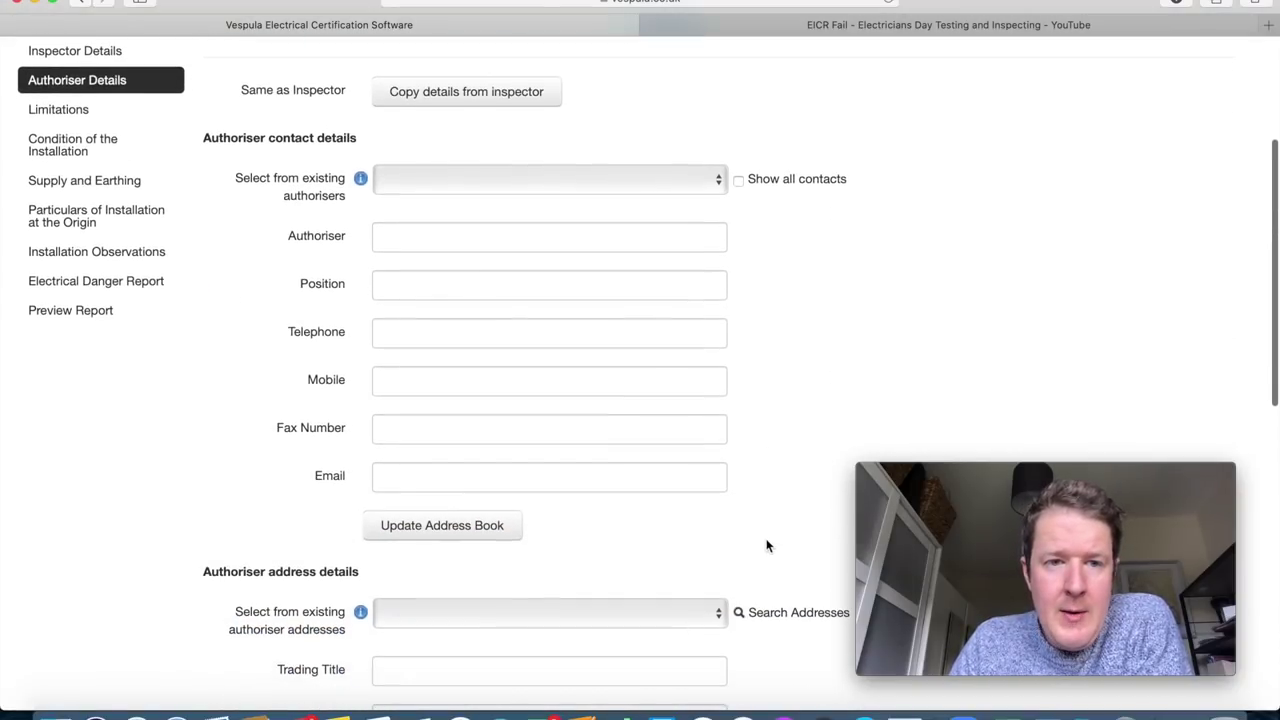
pyautogui.click(662, 190)
pyautogui.click(655, 198)
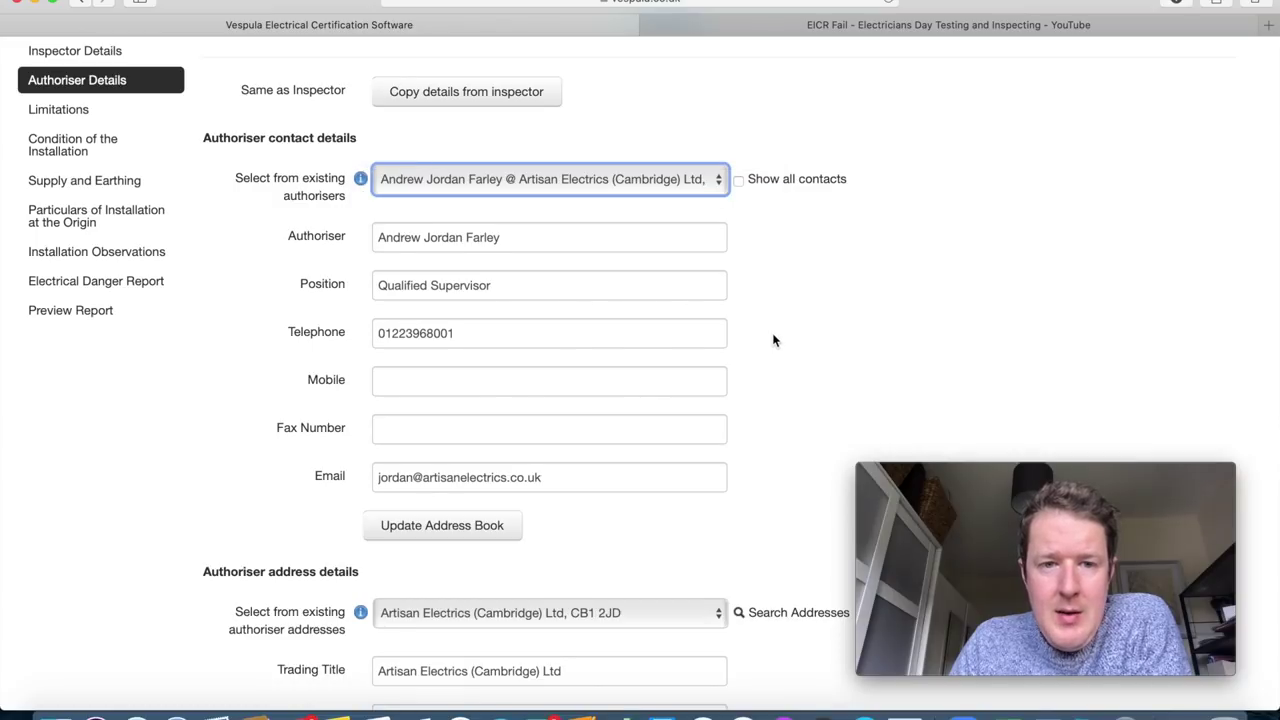
# Check the authoriser's address and registration details and continue to the limitations.
pyautogui.scroll(-5, 772, 340)
pyautogui.scroll(-8, 772, 340)
pyautogui.scroll(6, 772, 340)
pyautogui.scroll(1, 772, 340)
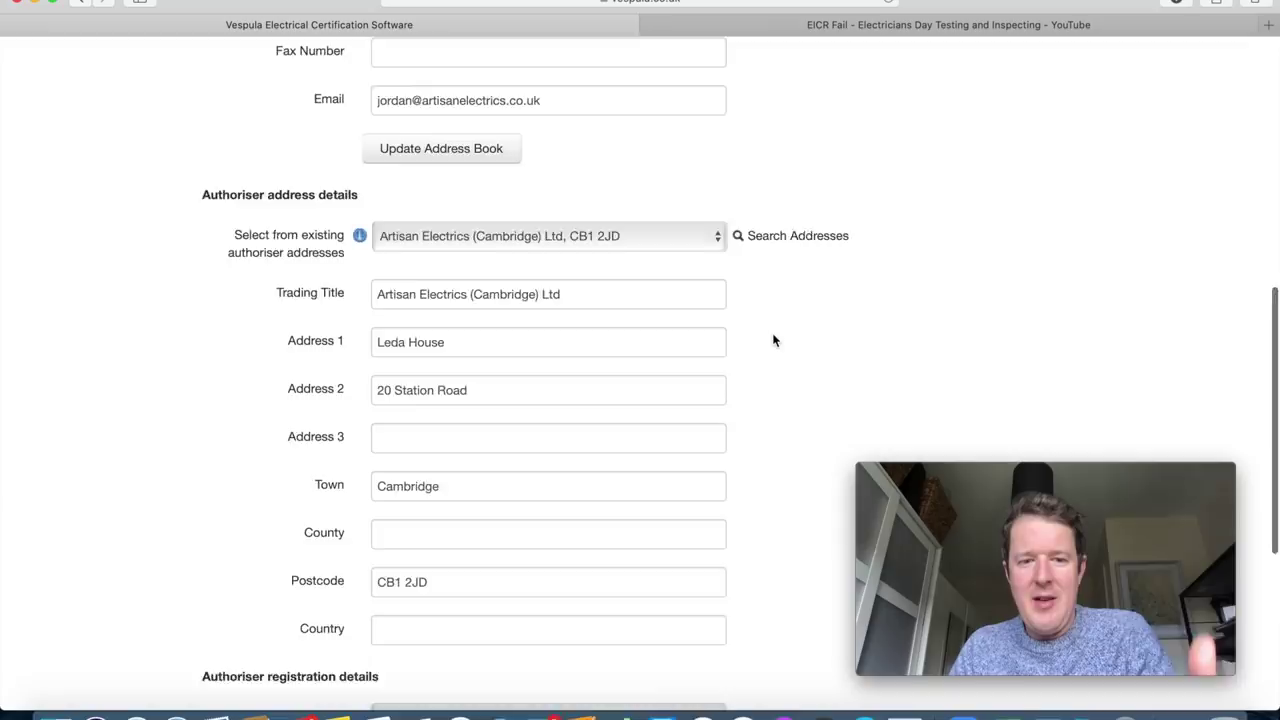
pyautogui.scroll(-7, 772, 340)
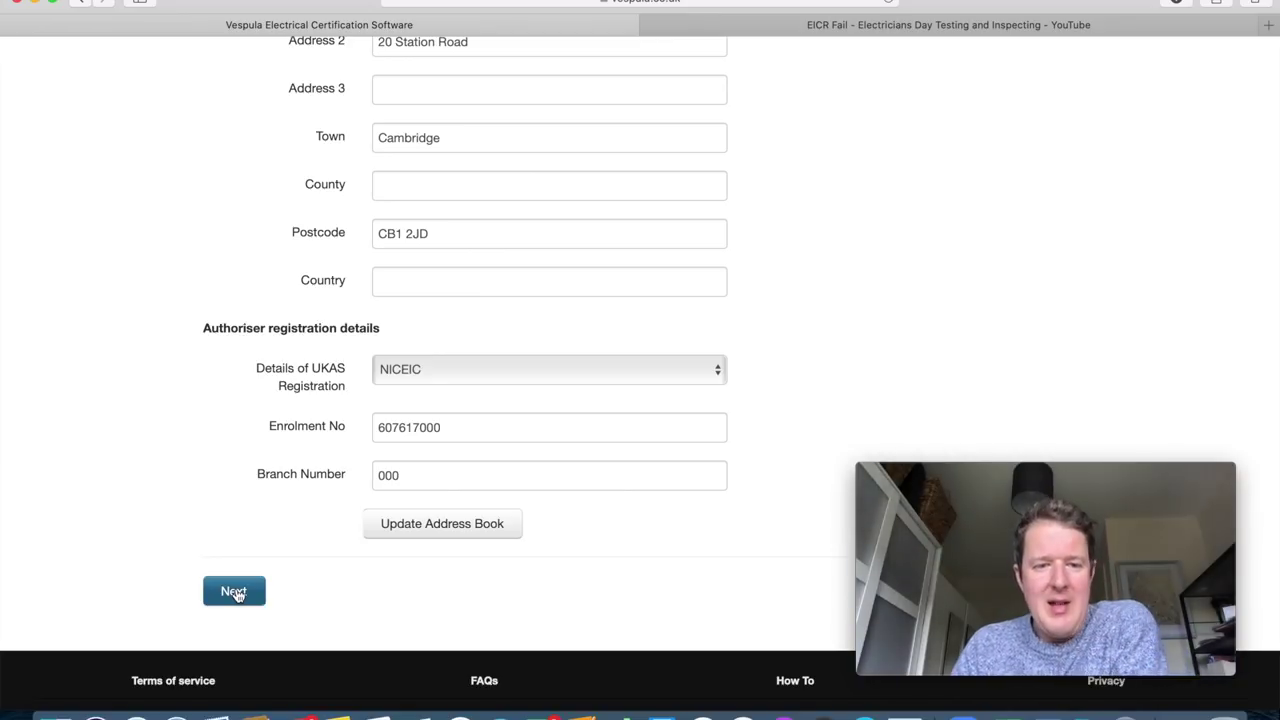
pyautogui.click(234, 593)
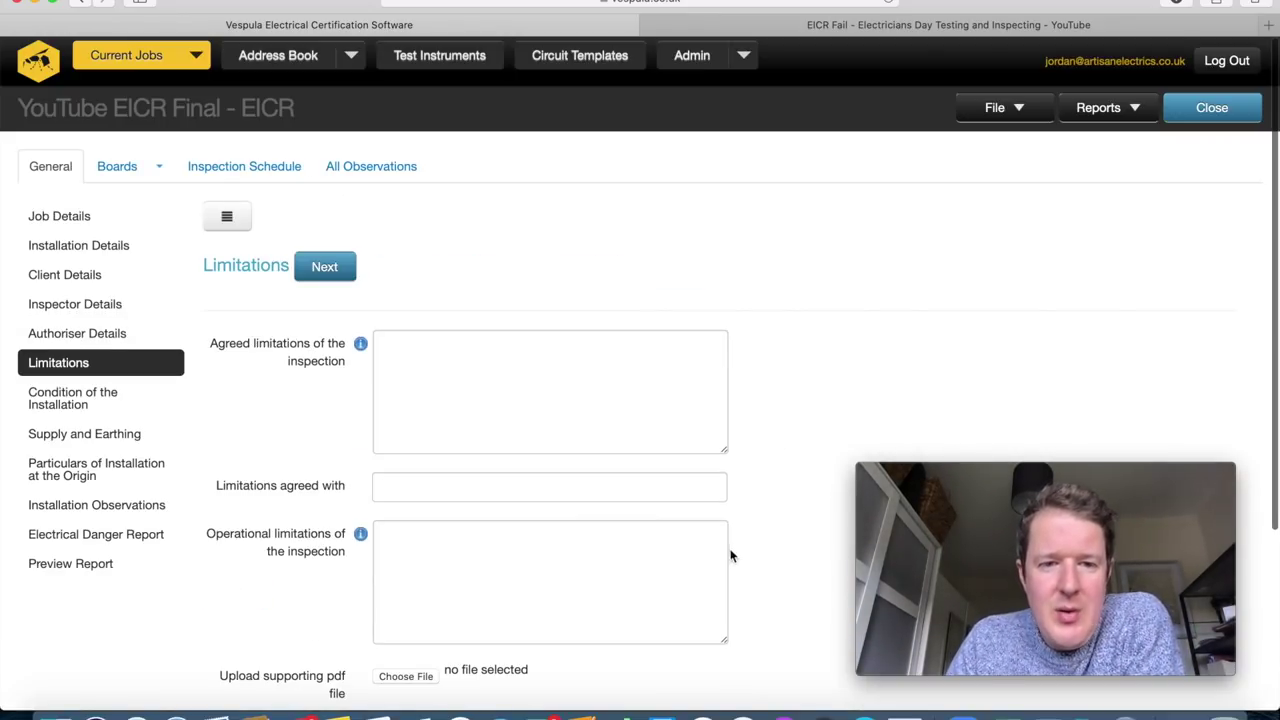
# Review the limitations fields and read the help notes on the agreed and operational limitations of the inspection.
pyautogui.scroll(-3, 720, 505)
pyautogui.scroll(-2, 783, 350)
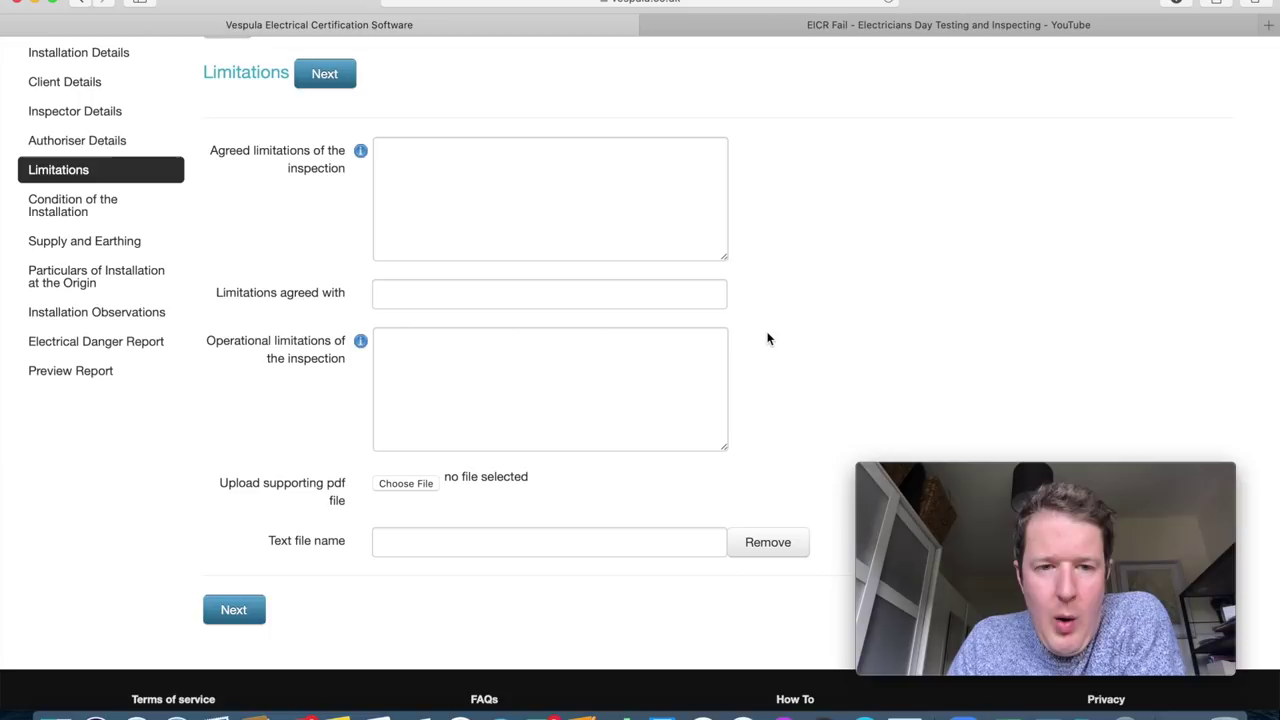
pyautogui.scroll(-2, 768, 338)
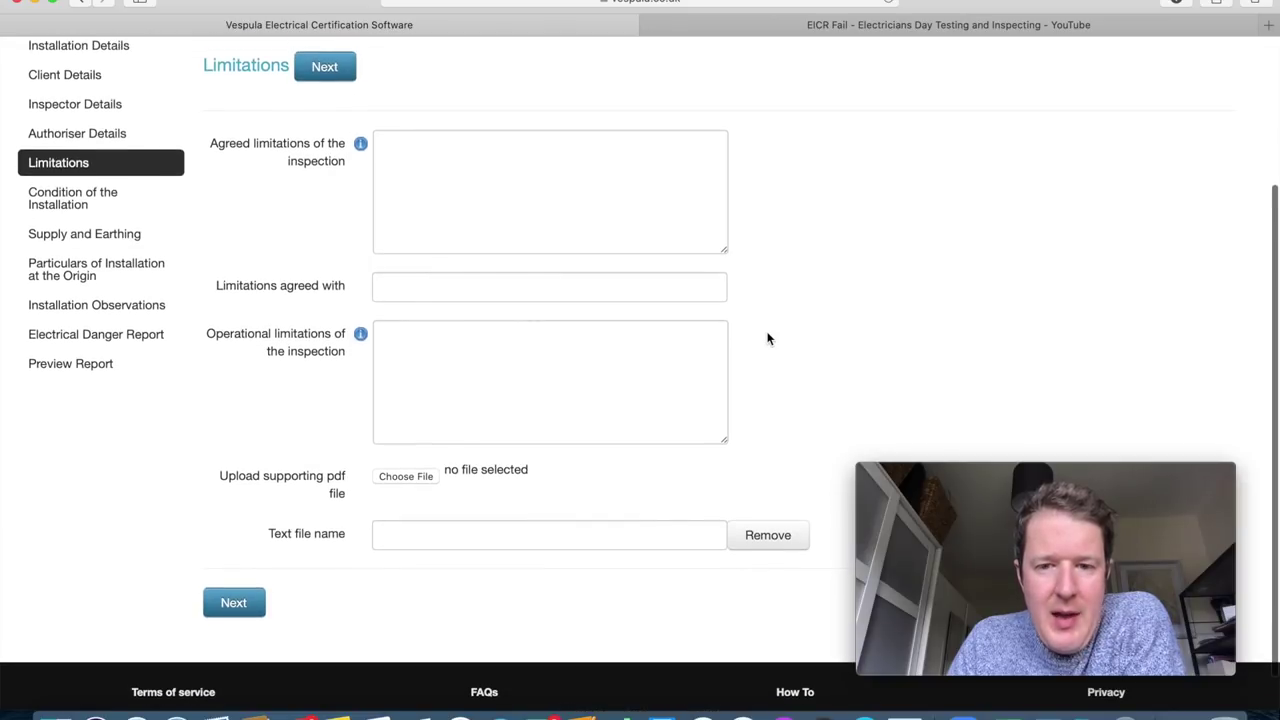
pyautogui.scroll(-2, 768, 338)
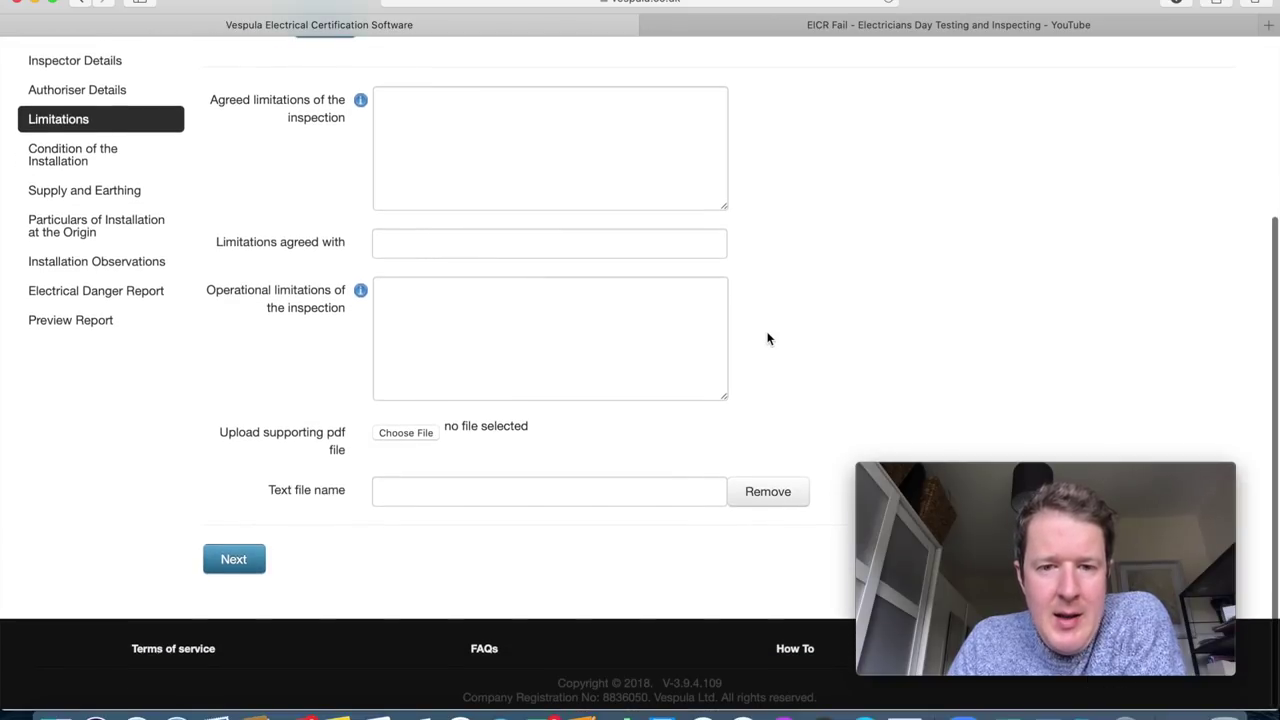
pyautogui.scroll(1, 768, 338)
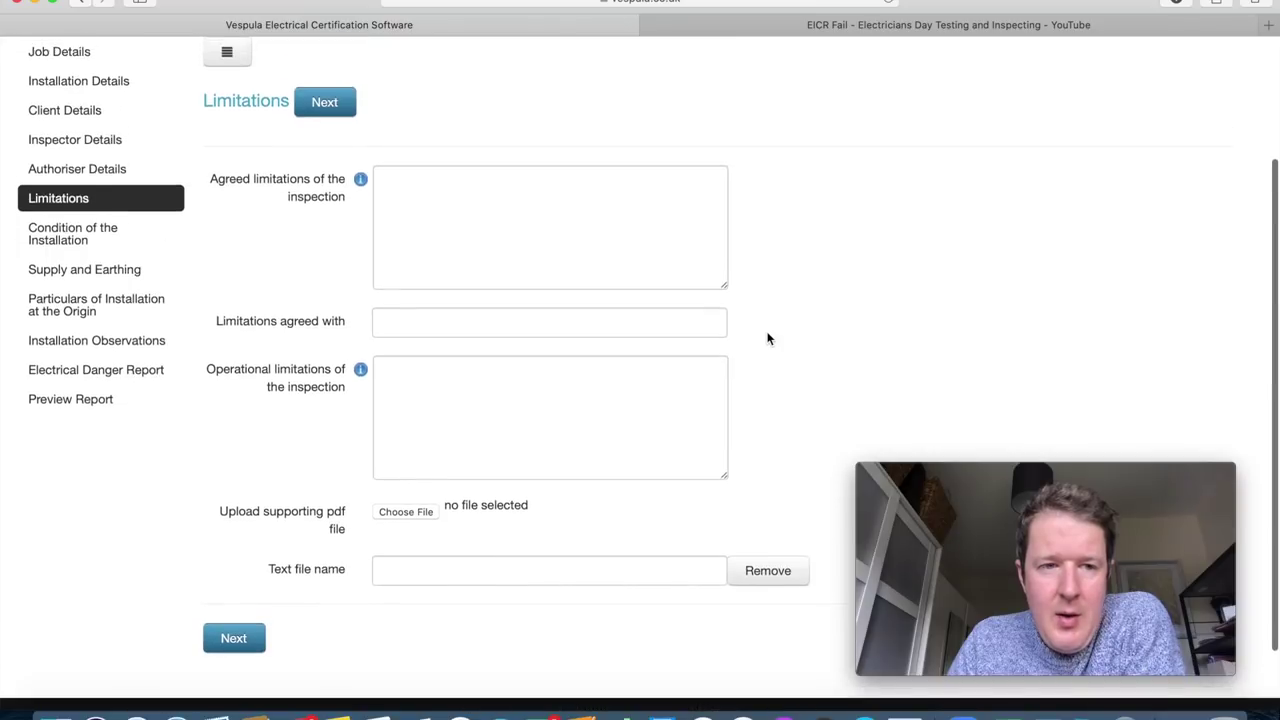
pyautogui.scroll(-2, 768, 338)
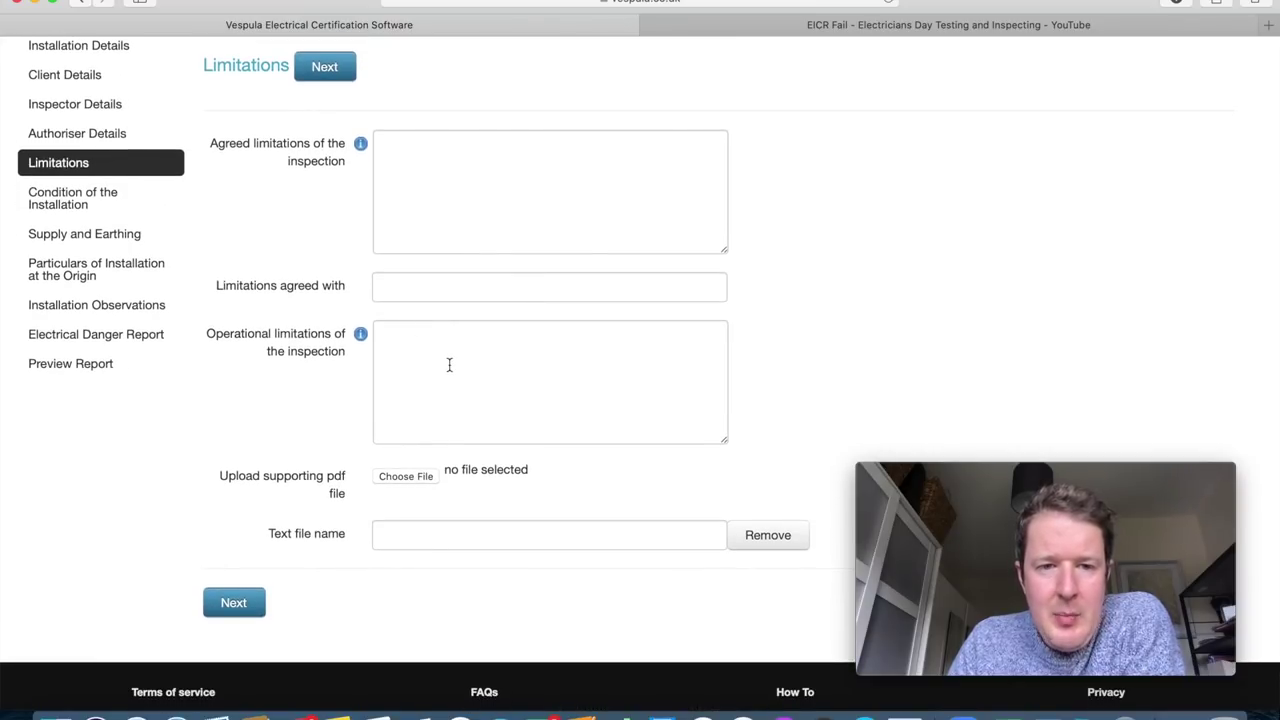
pyautogui.moveTo(361, 150)
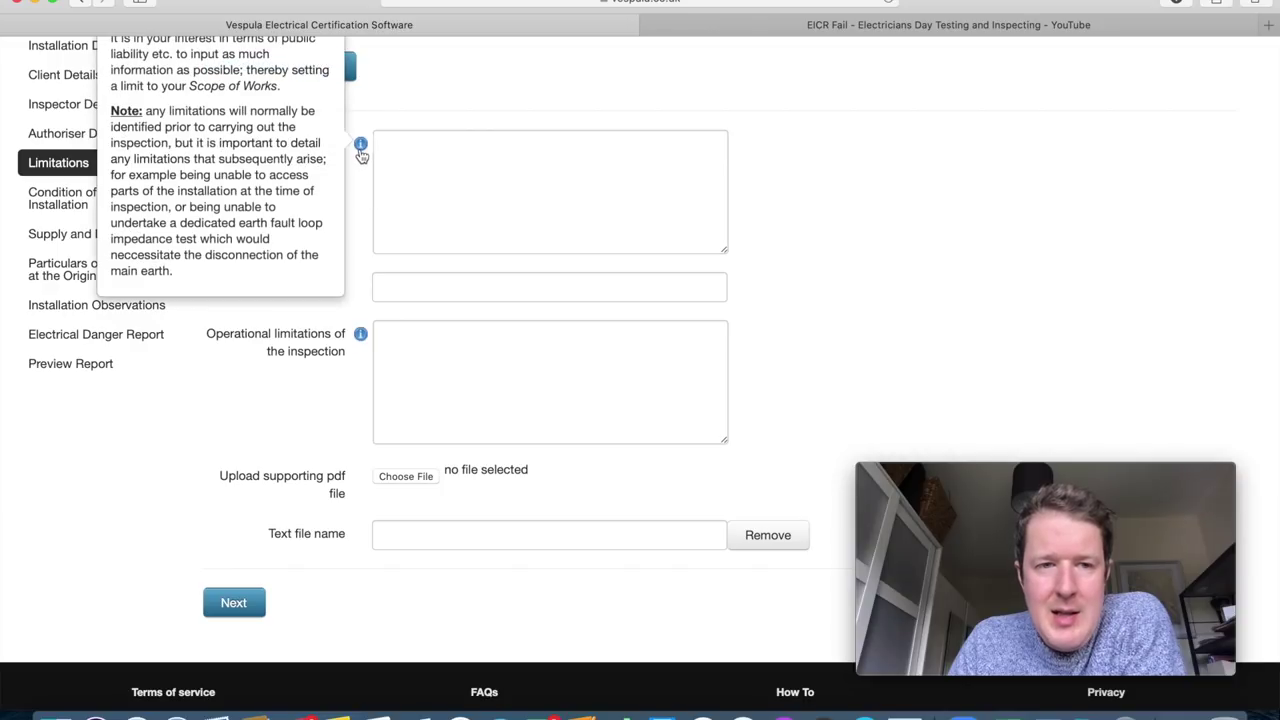
pyautogui.scroll(5, 443, 177)
pyautogui.moveTo(359, 285)
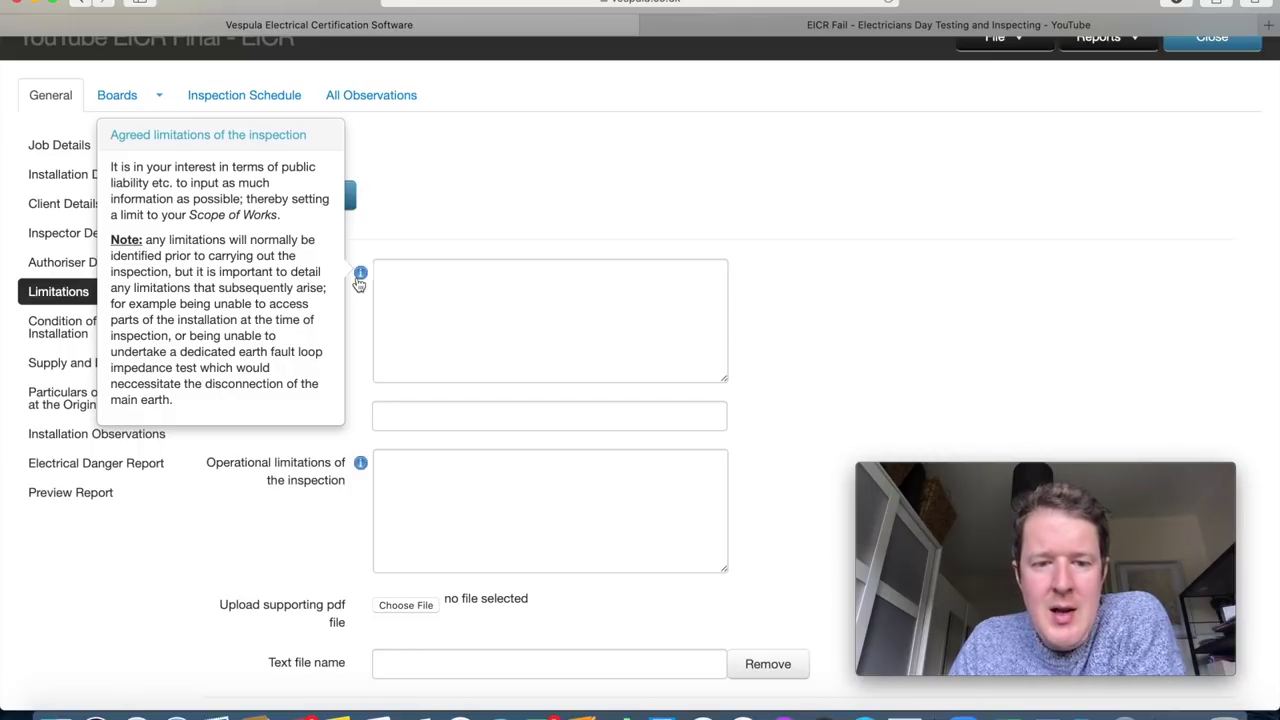
pyautogui.moveTo(362, 469)
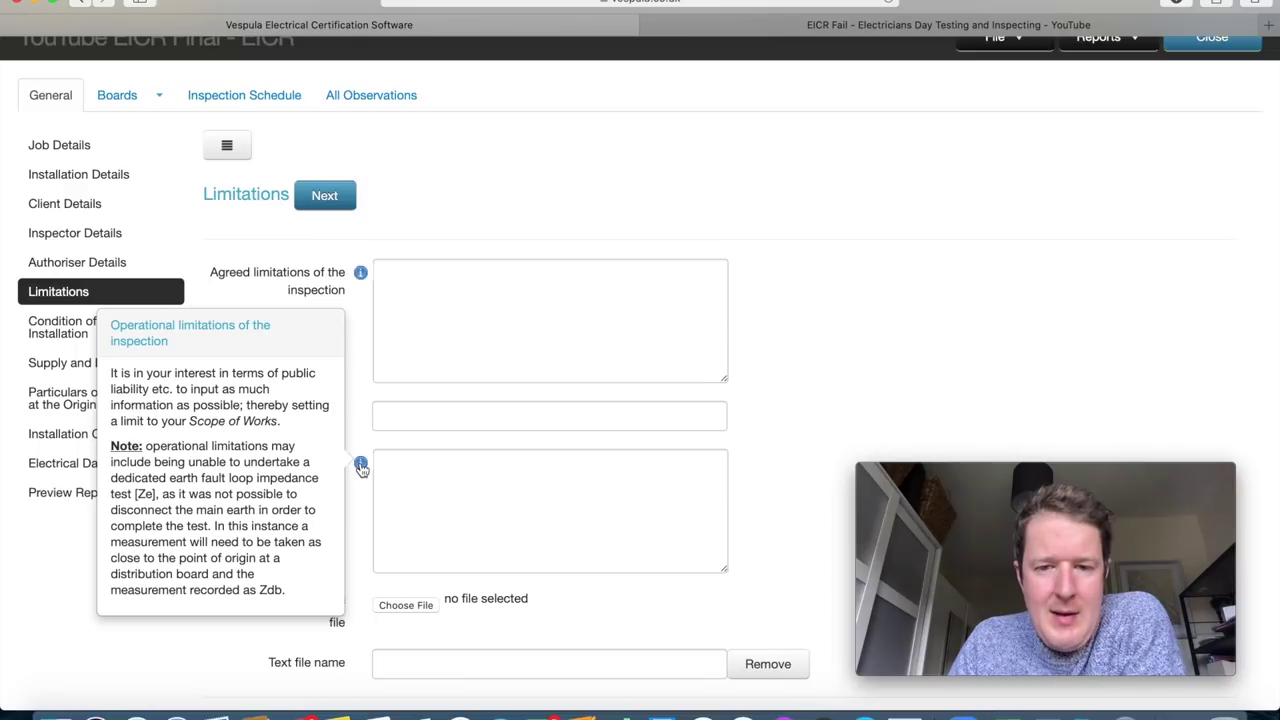
# Leave the limitations fields blank and continue to the condition of the installation.
pyautogui.scroll(-2, 755, 495)
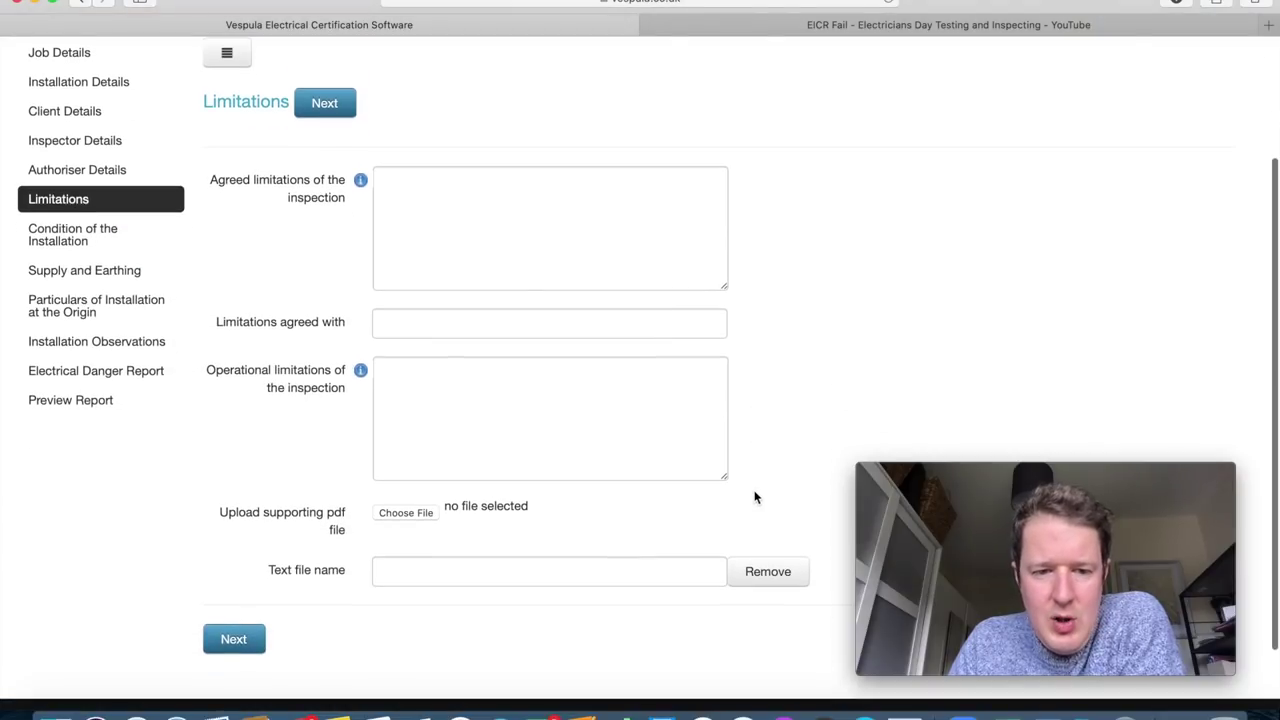
pyautogui.scroll(2, 752, 361)
pyautogui.scroll(-1, 752, 361)
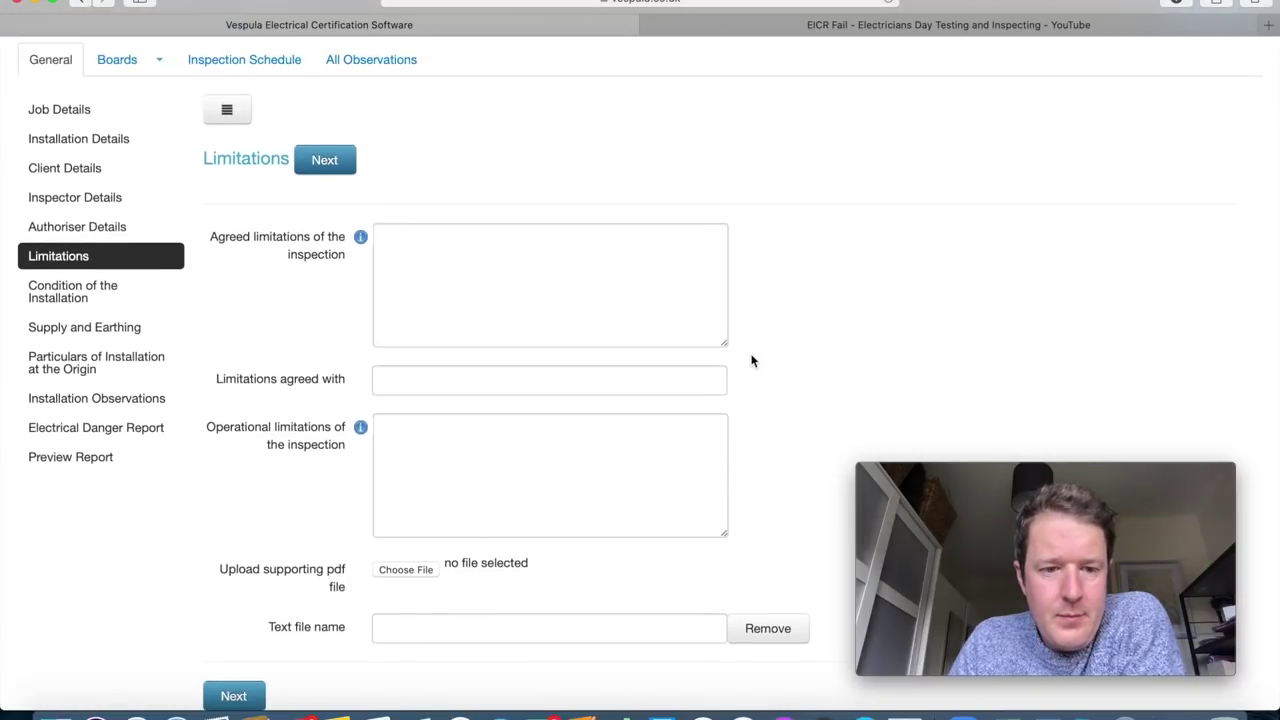
pyautogui.scroll(-2, 752, 361)
pyautogui.click(245, 627)
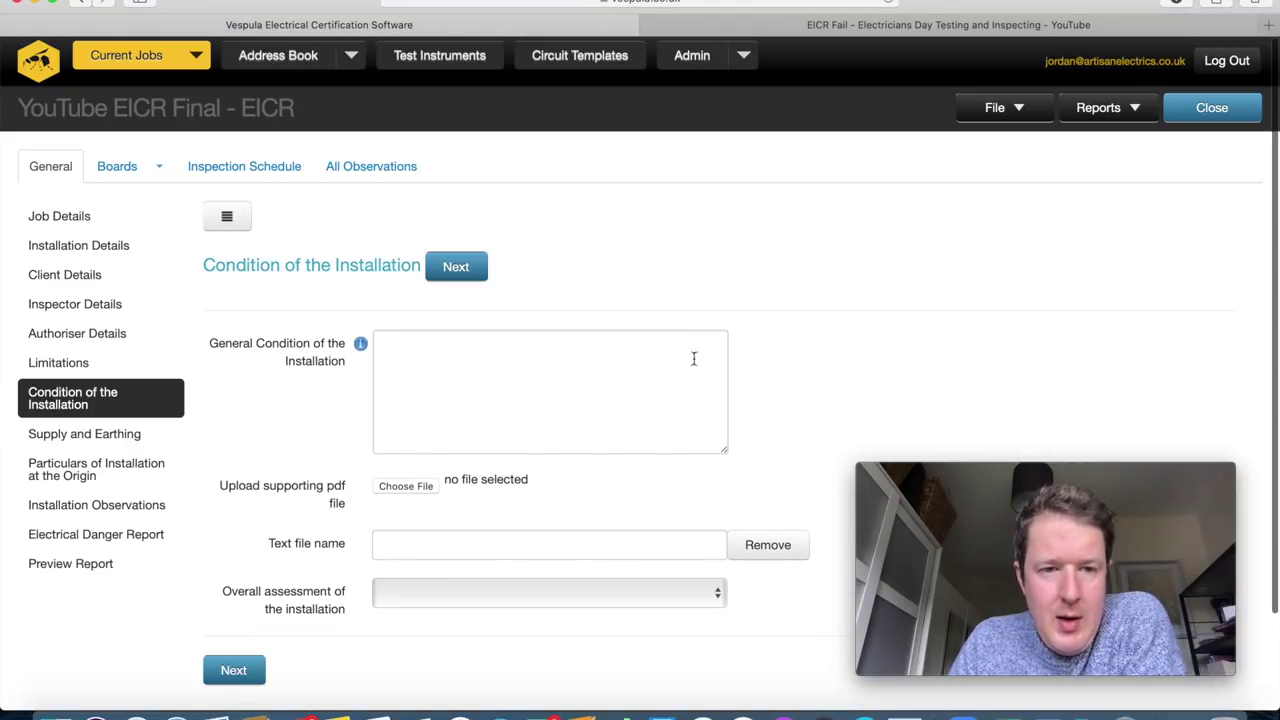
# Review the overall assessment options, leave the condition of the installation fields blank, and continue to the supply and earthing section.
pyautogui.click(625, 381)
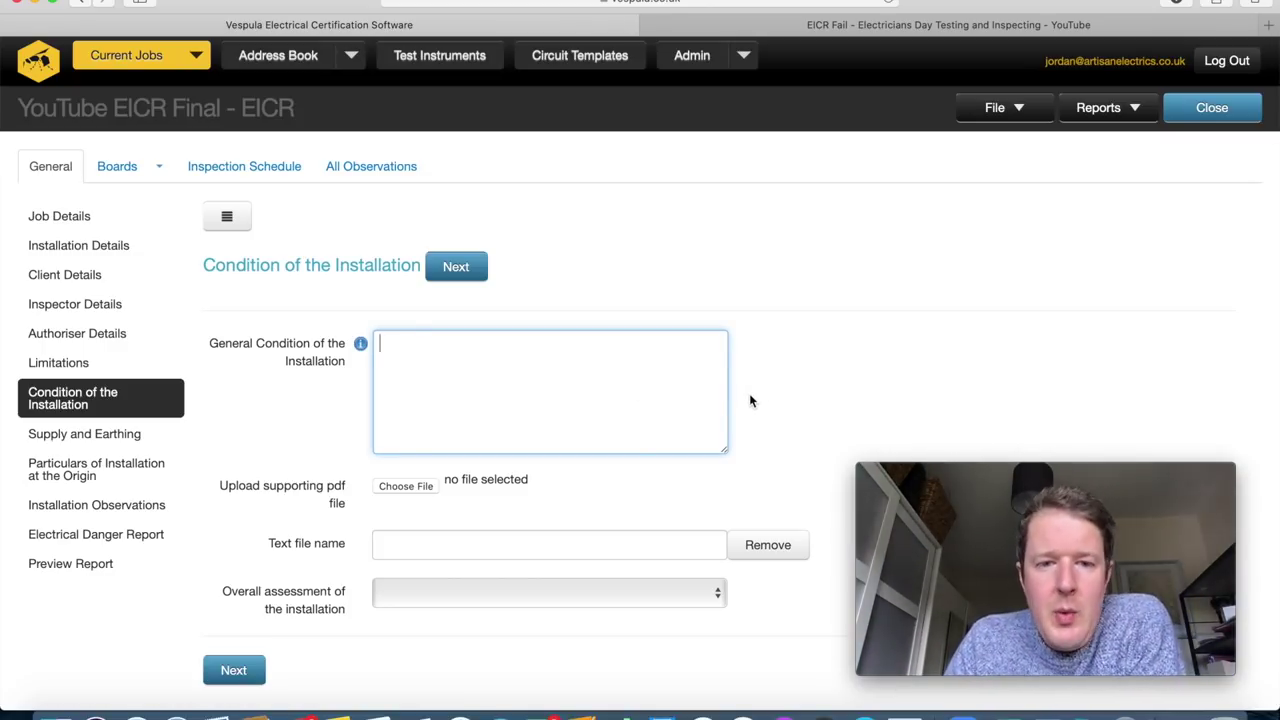
pyautogui.scroll(-1, 749, 393)
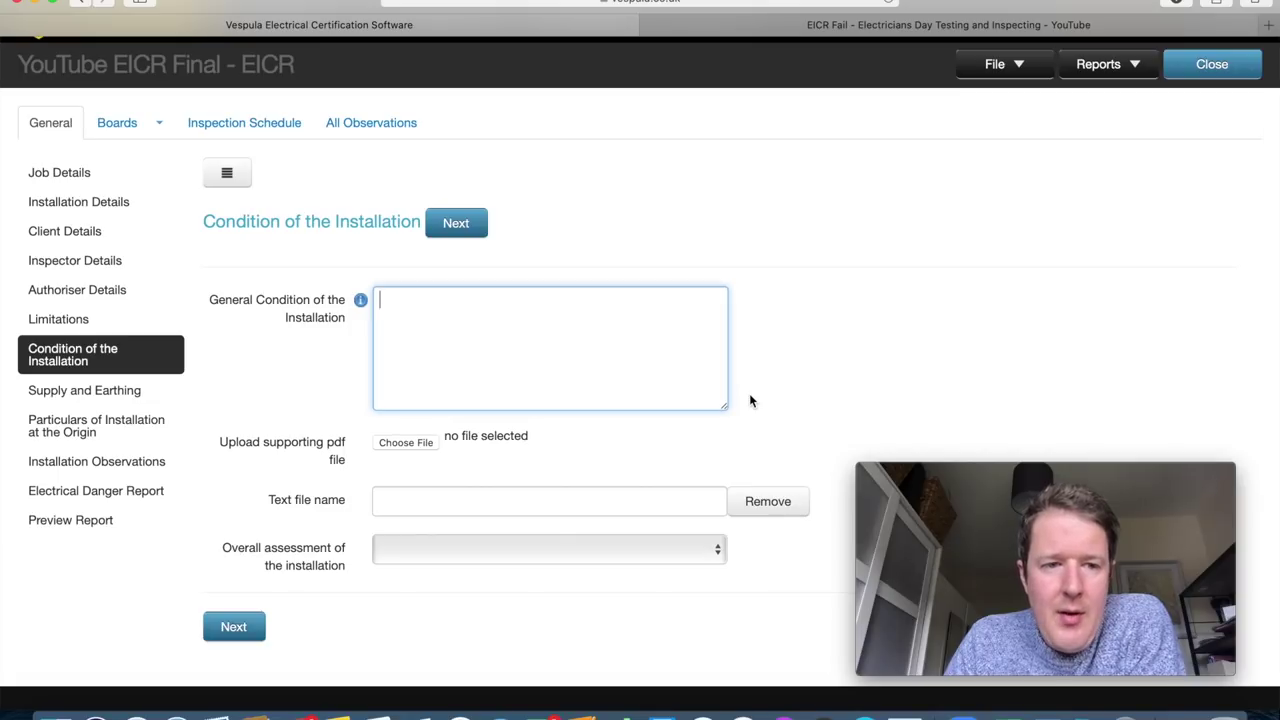
pyautogui.scroll(-1, 749, 401)
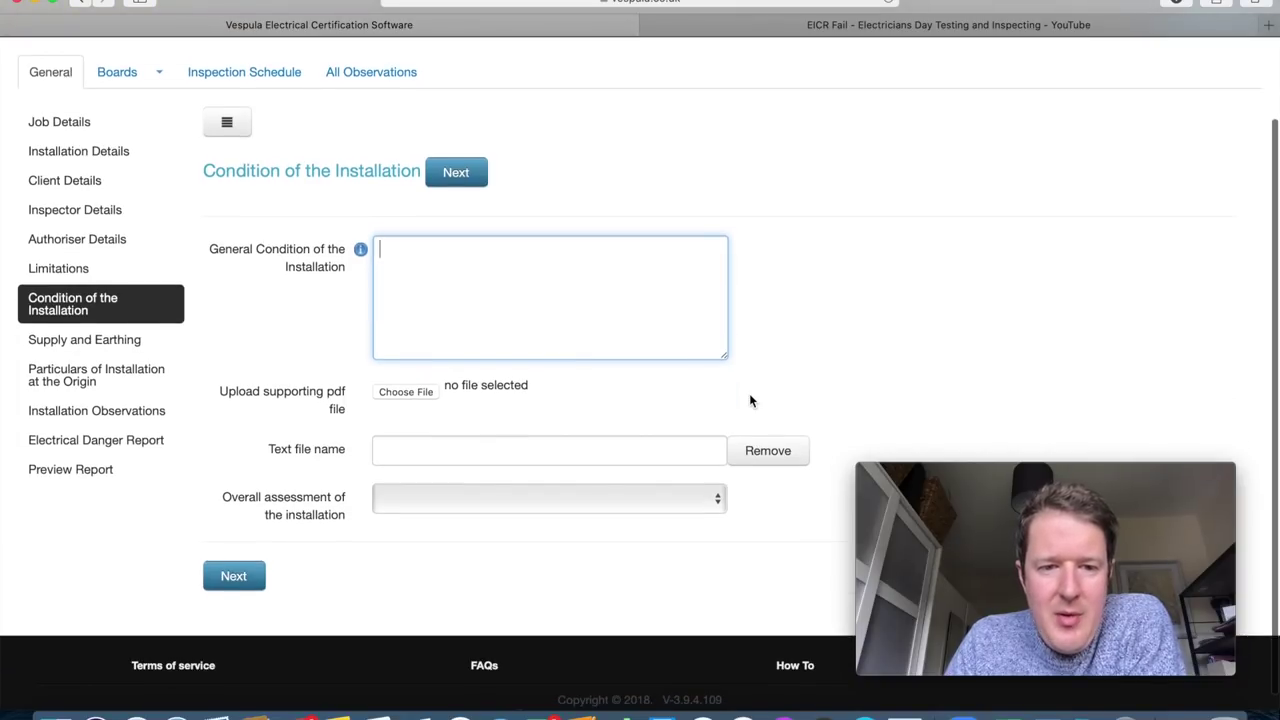
pyautogui.click(561, 512)
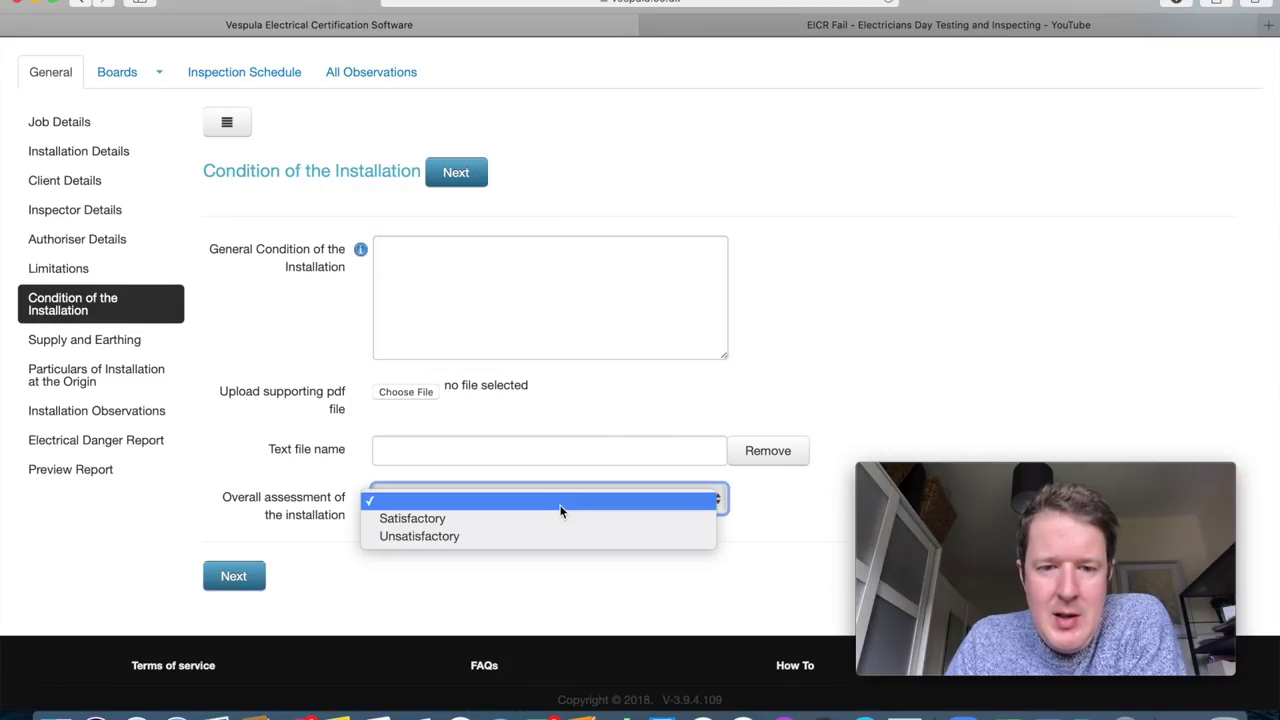
pyautogui.click(763, 506)
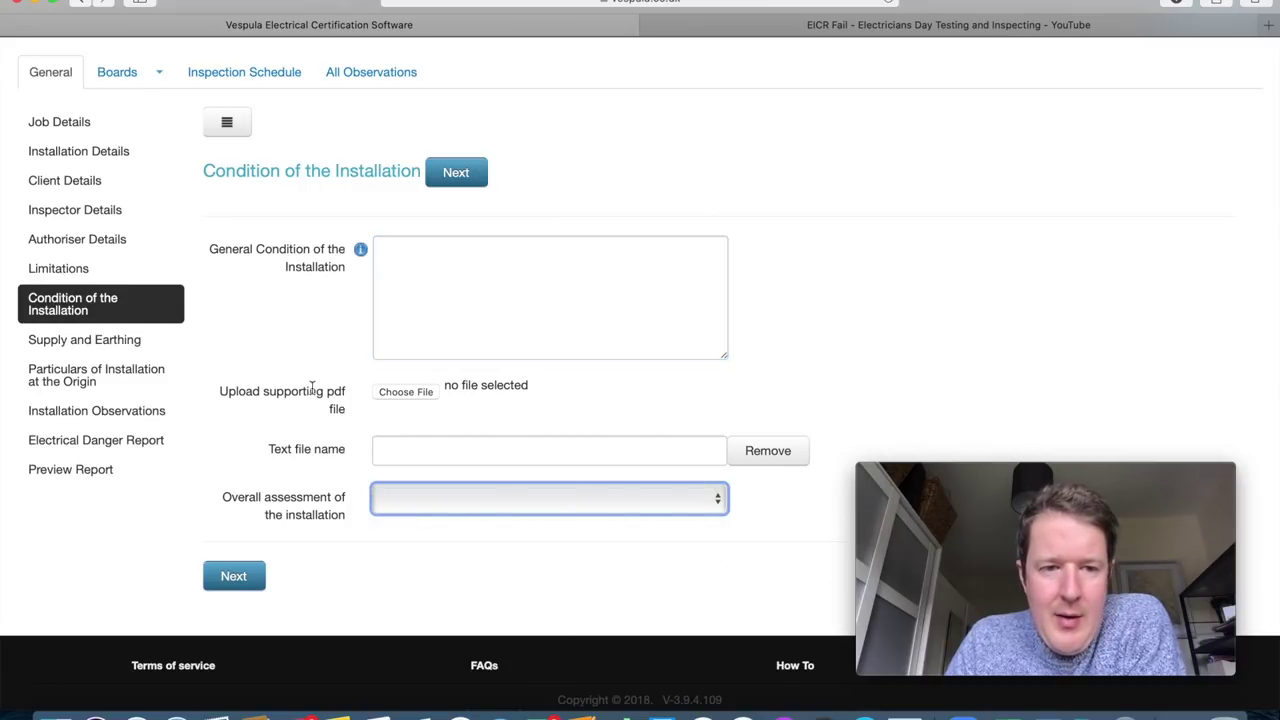
pyautogui.click(89, 343)
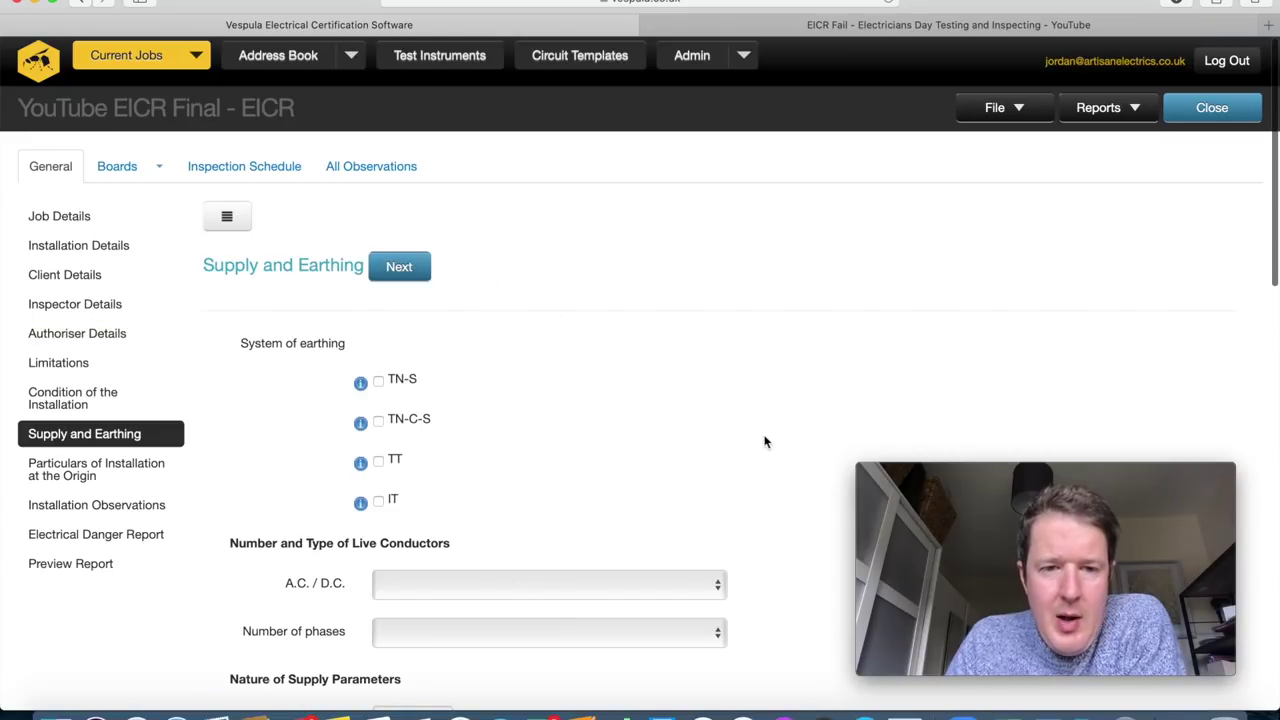
# Check the earthing arrangement in the EICR Fail YouTube video, then set the system of earthing to TN-S in Vespula.
pyautogui.scroll(-3, 765, 440)
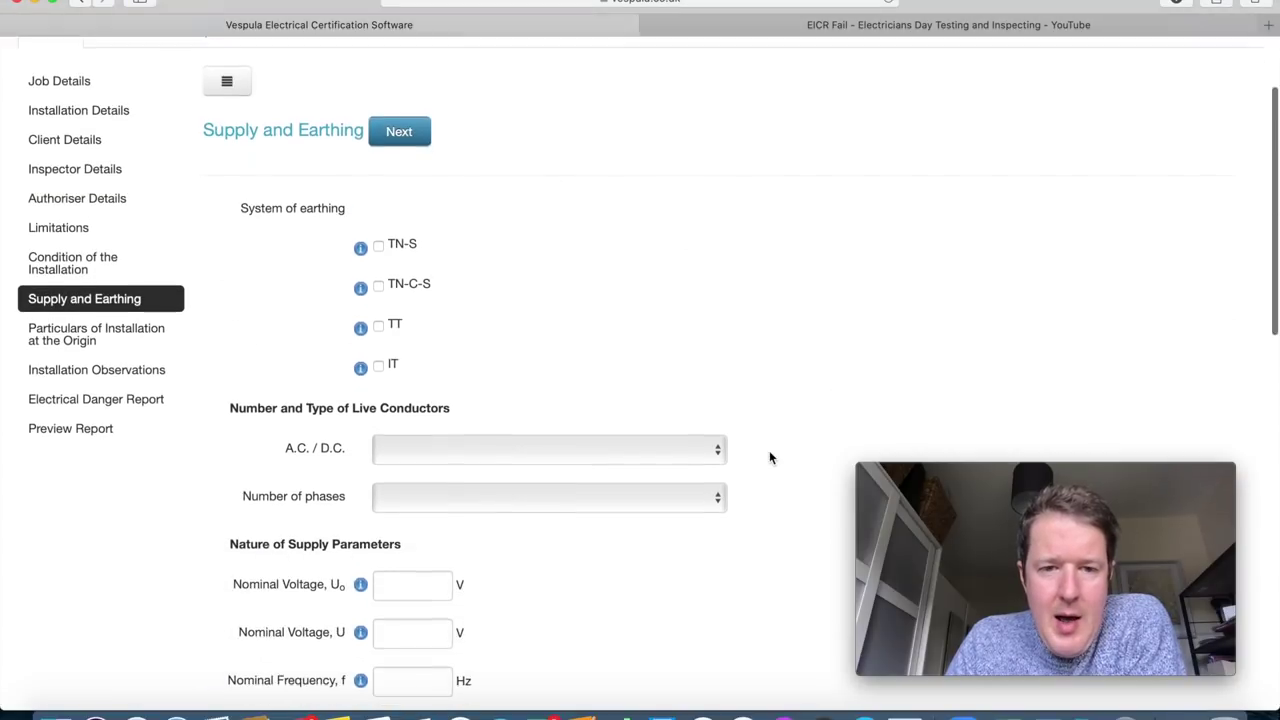
pyautogui.click(842, 32)
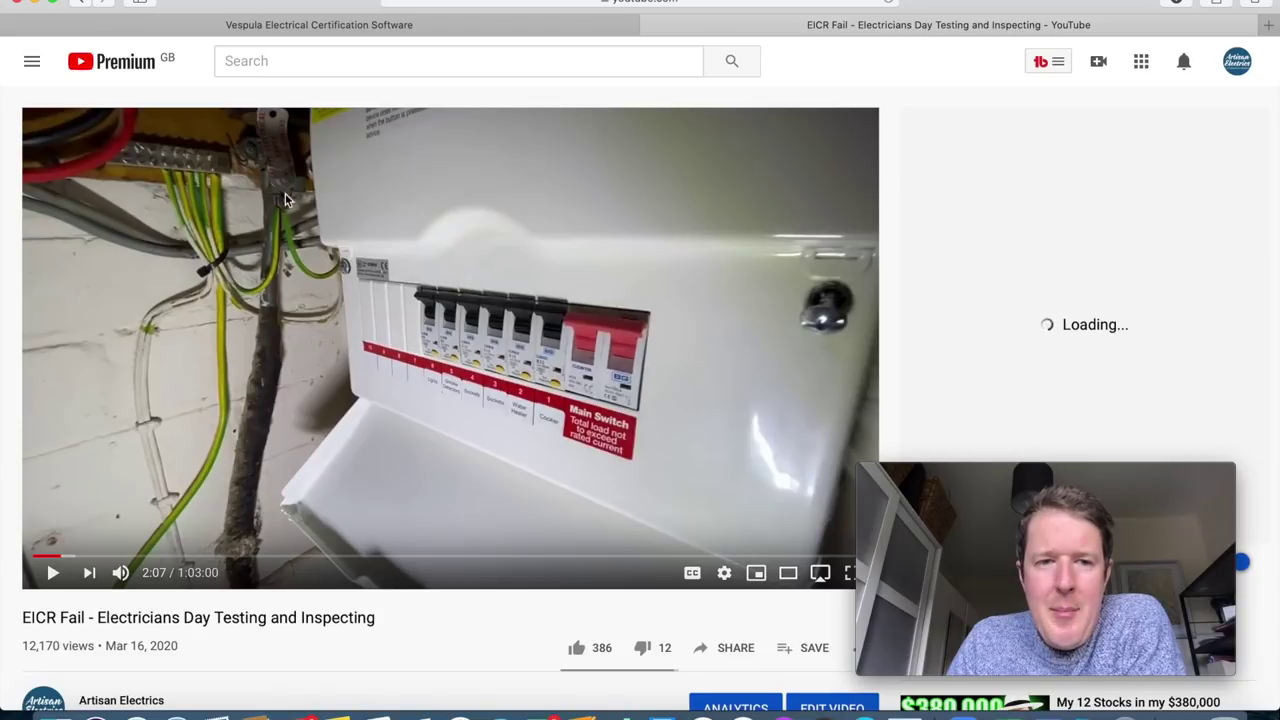
pyautogui.click(407, 28)
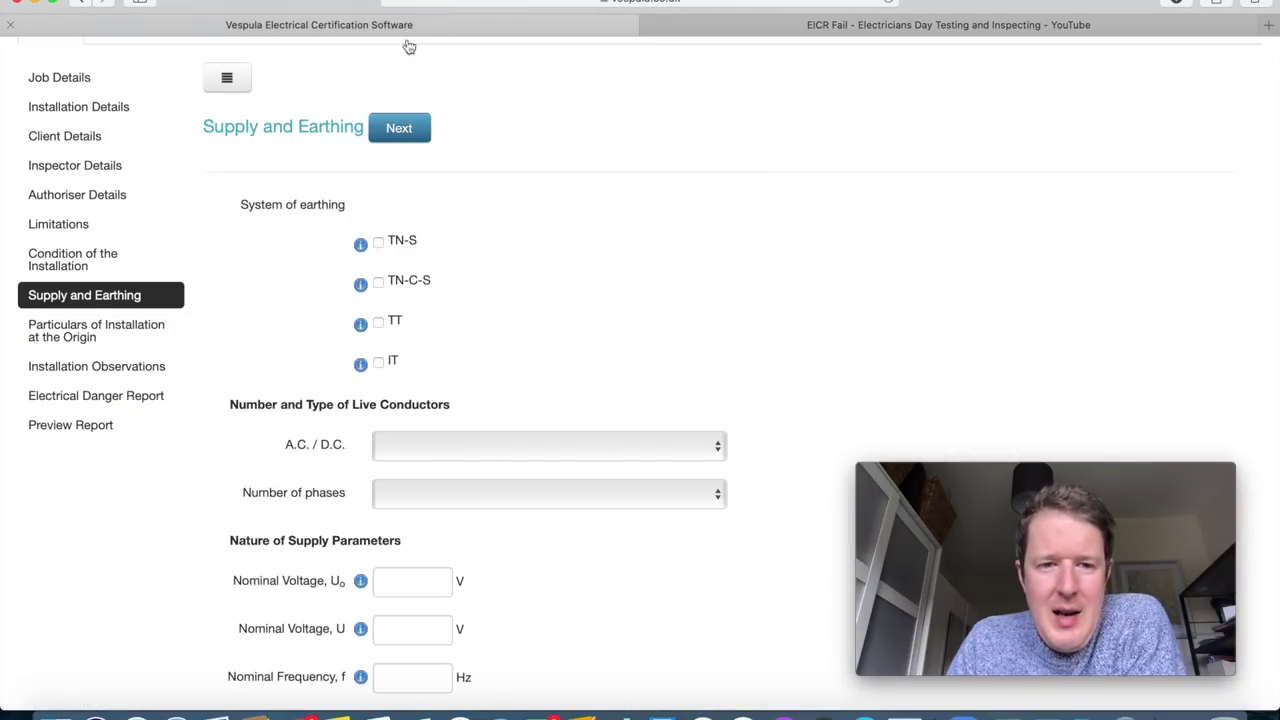
pyautogui.click(379, 244)
pyautogui.moveTo(362, 247)
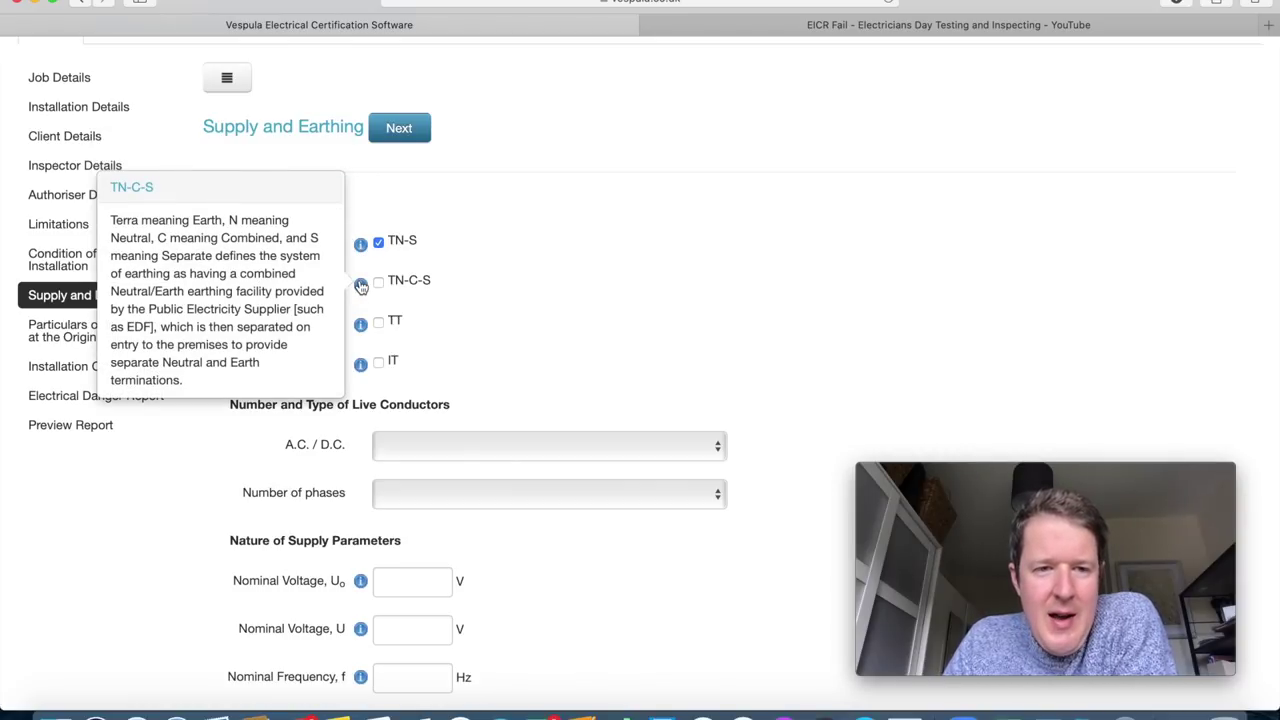
pyautogui.moveTo(361, 327)
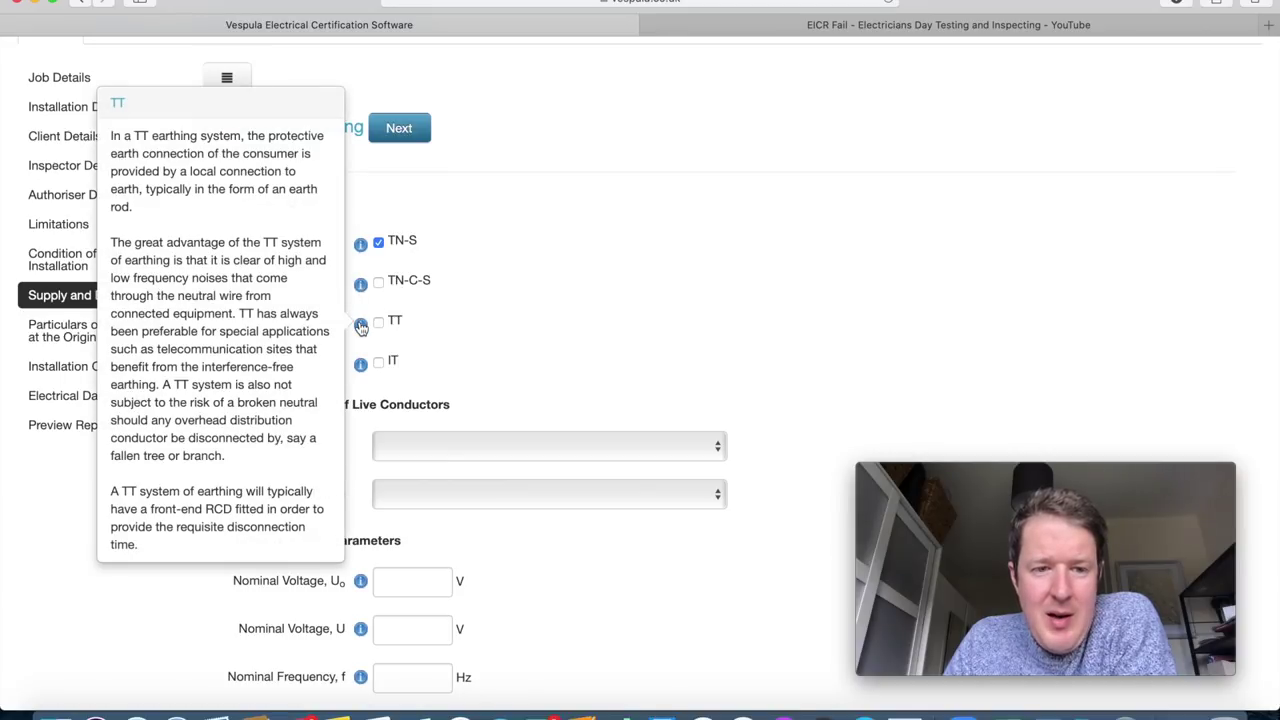
# Set the live conductors to A.C. and the number of phases to 1-Phase (2-wire).
pyautogui.scroll(-5, 752, 333)
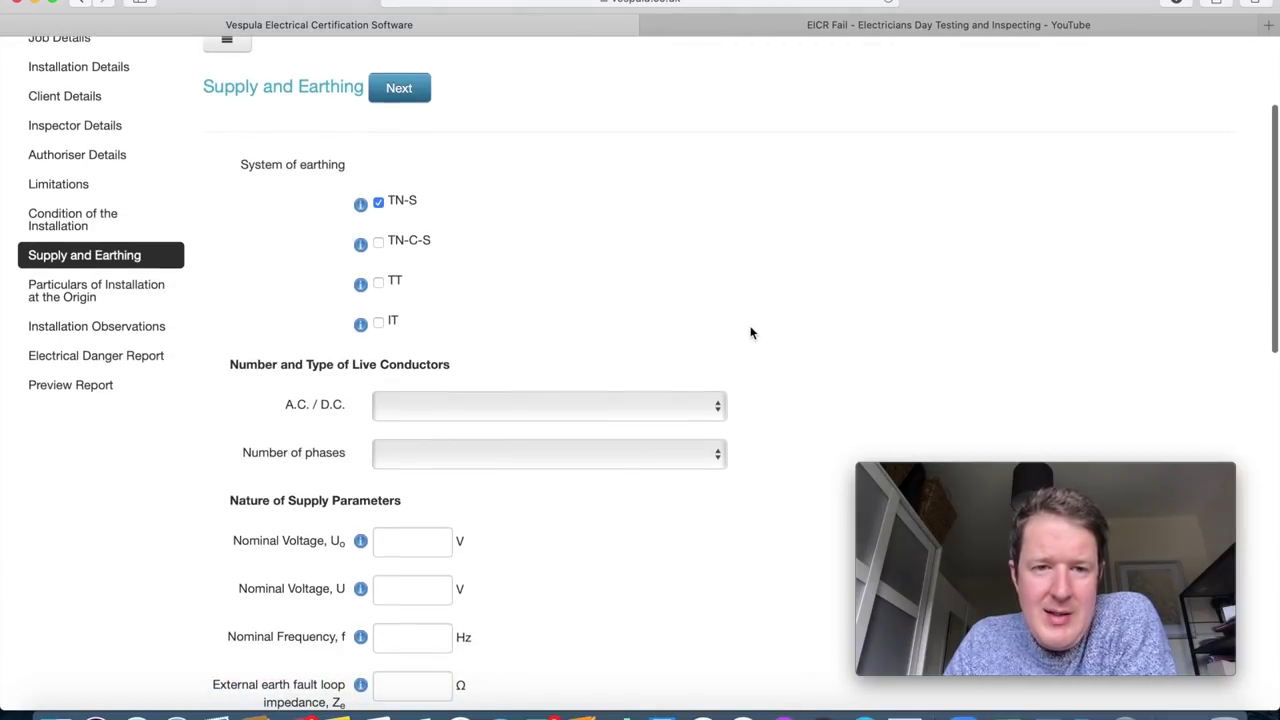
pyautogui.scroll(-3, 752, 333)
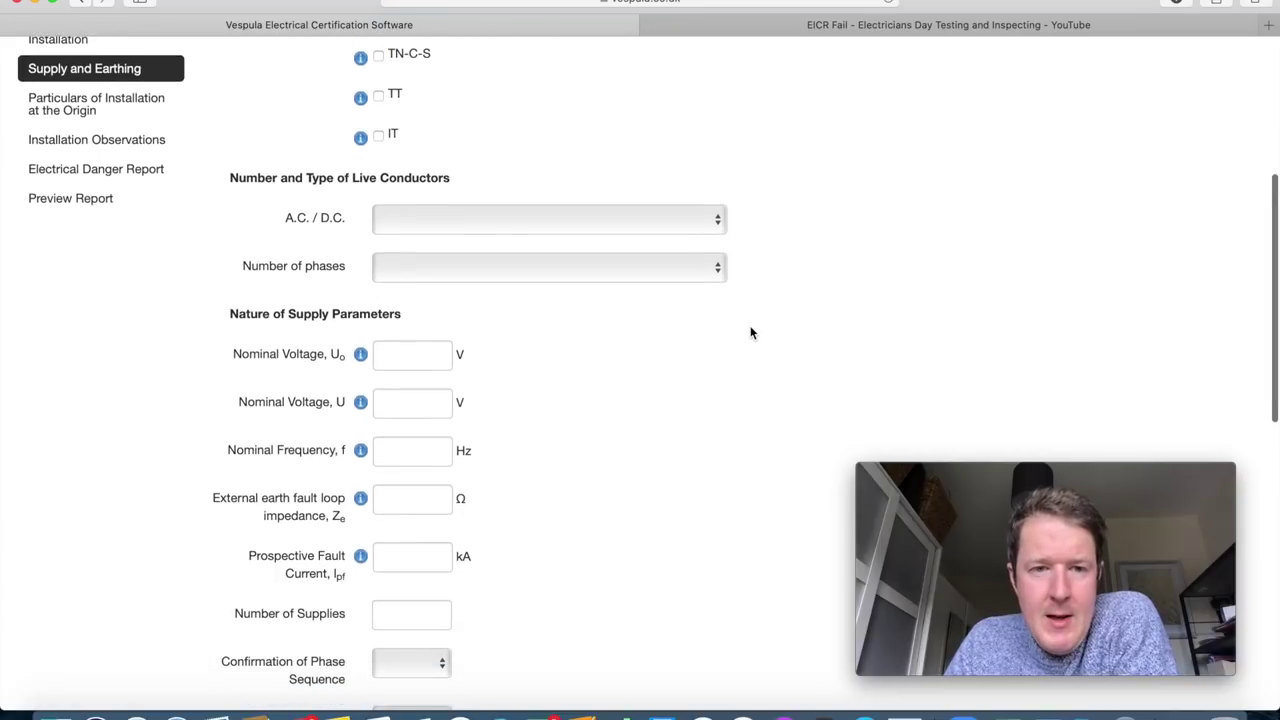
pyautogui.click(517, 231)
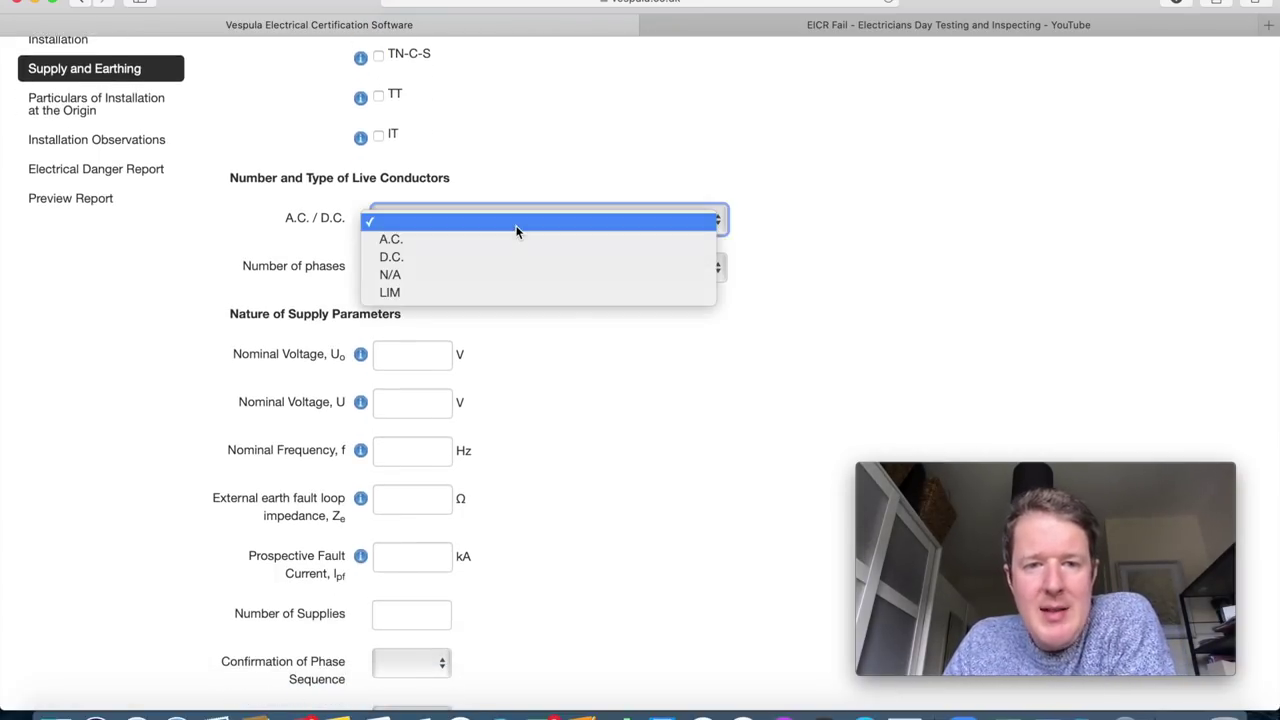
pyautogui.click(488, 241)
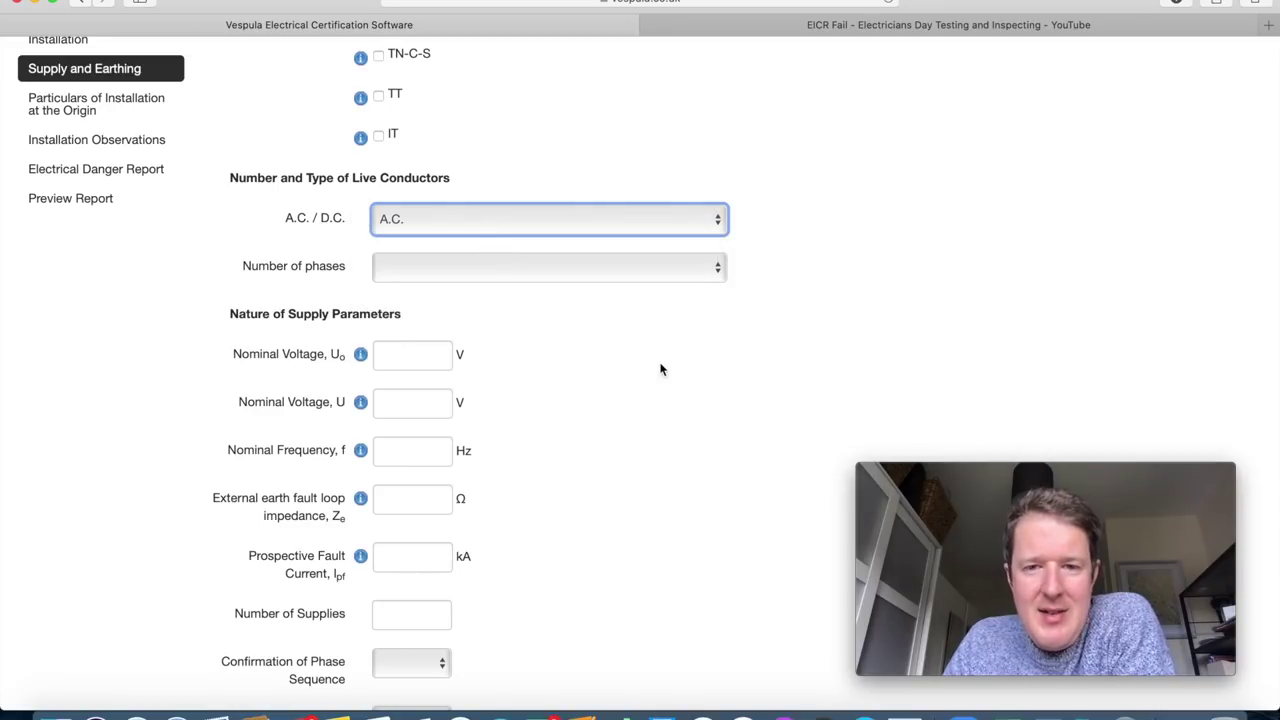
pyautogui.scroll(-1, 786, 334)
pyautogui.click(622, 233)
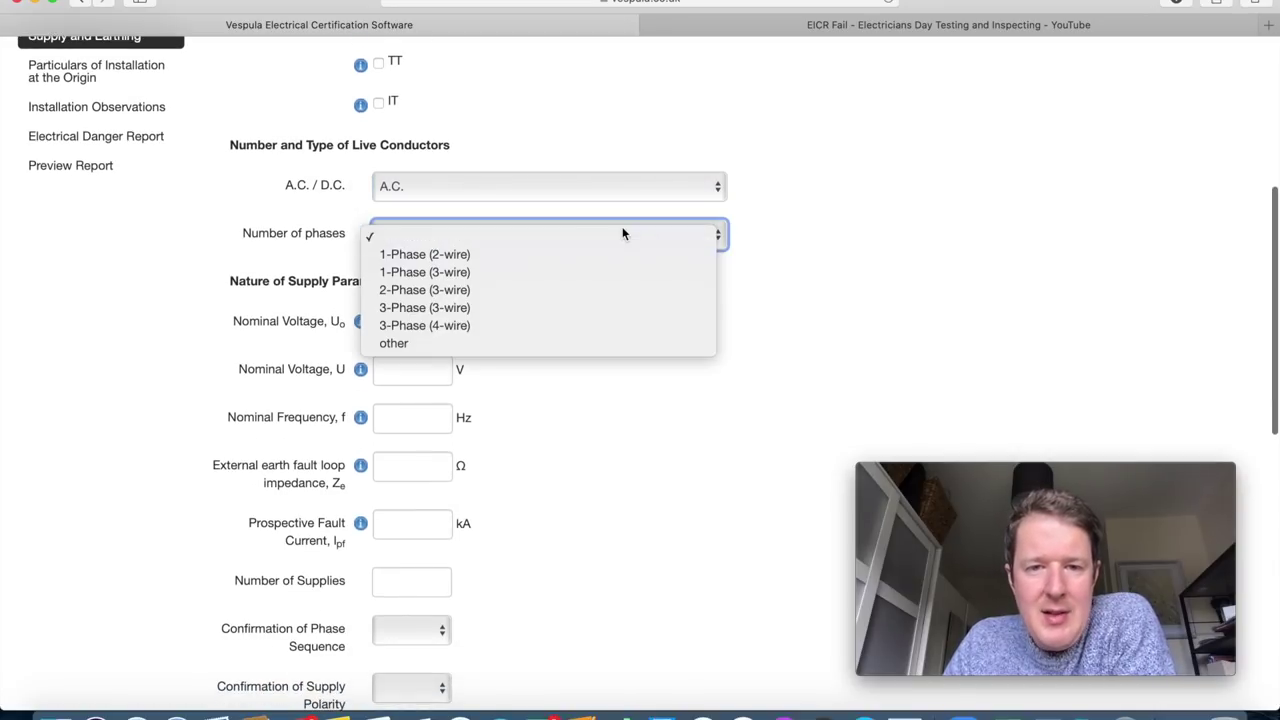
pyautogui.click(551, 255)
# Switch to the EICR Fail video on YouTube and play it from 38:59 to find the external earth fault loop impedance test.
pyautogui.scroll(-3, 687, 404)
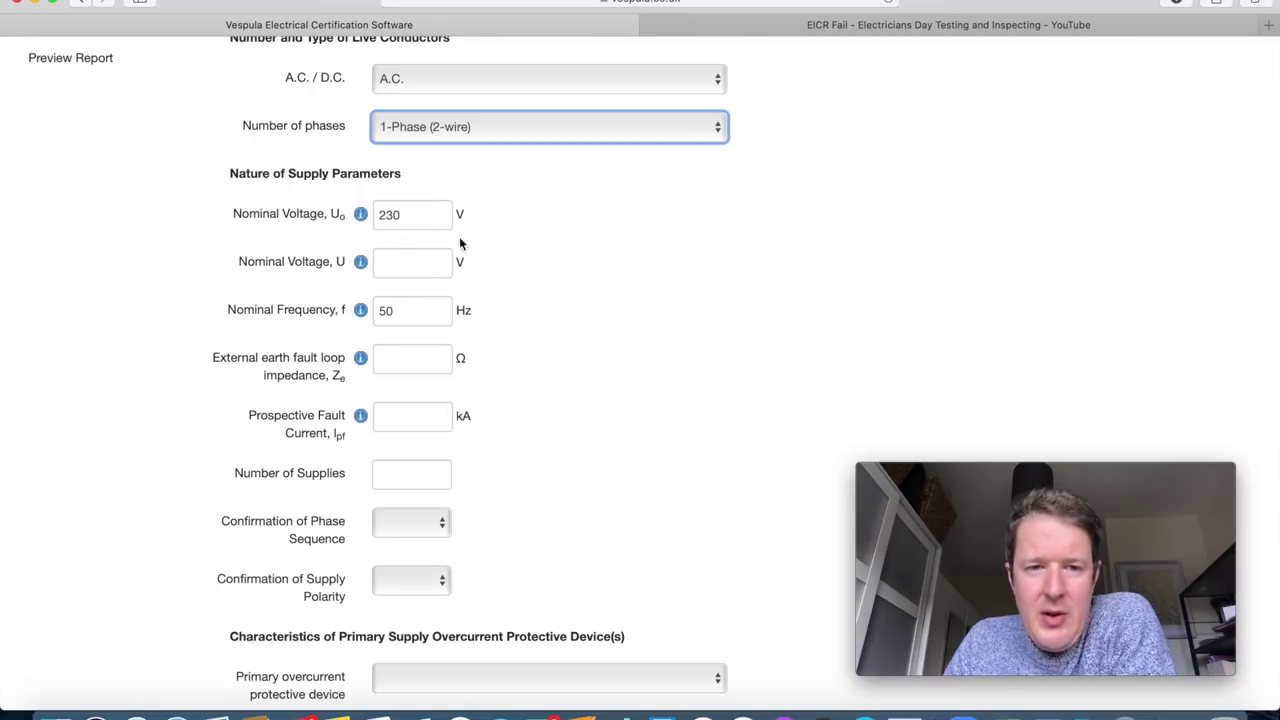
pyautogui.scroll(-3, 577, 337)
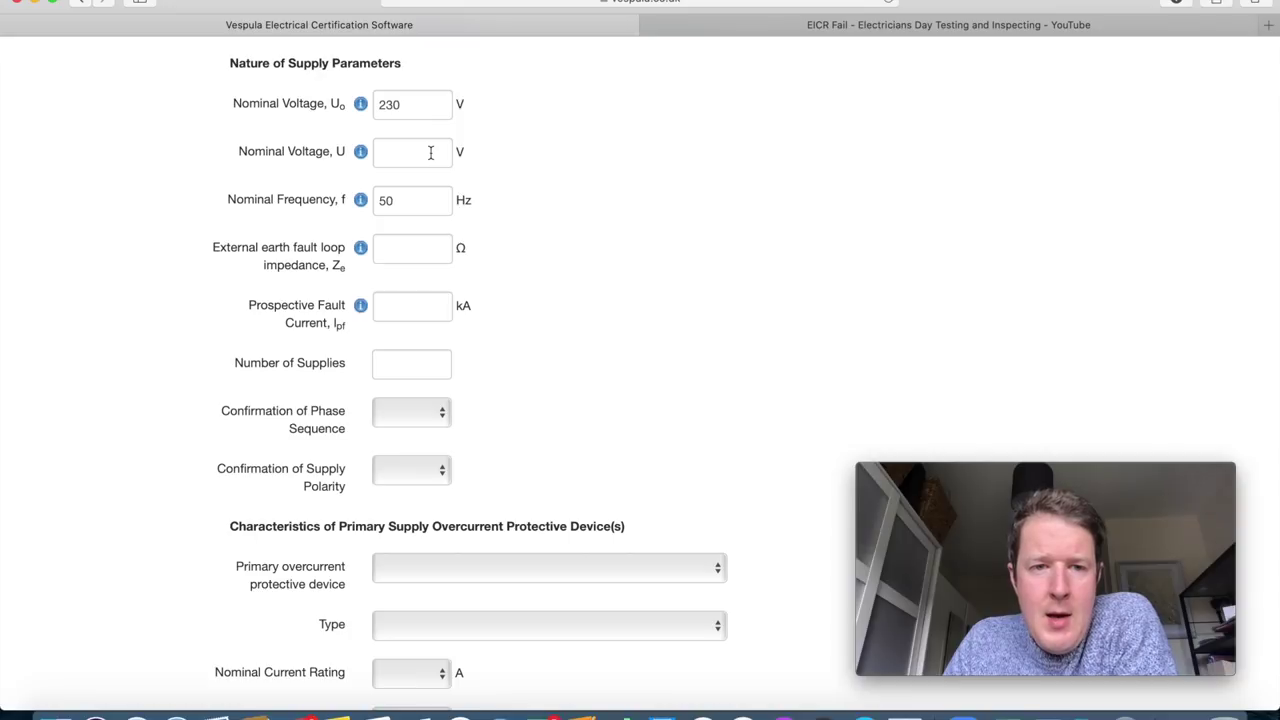
pyautogui.moveTo(361, 156)
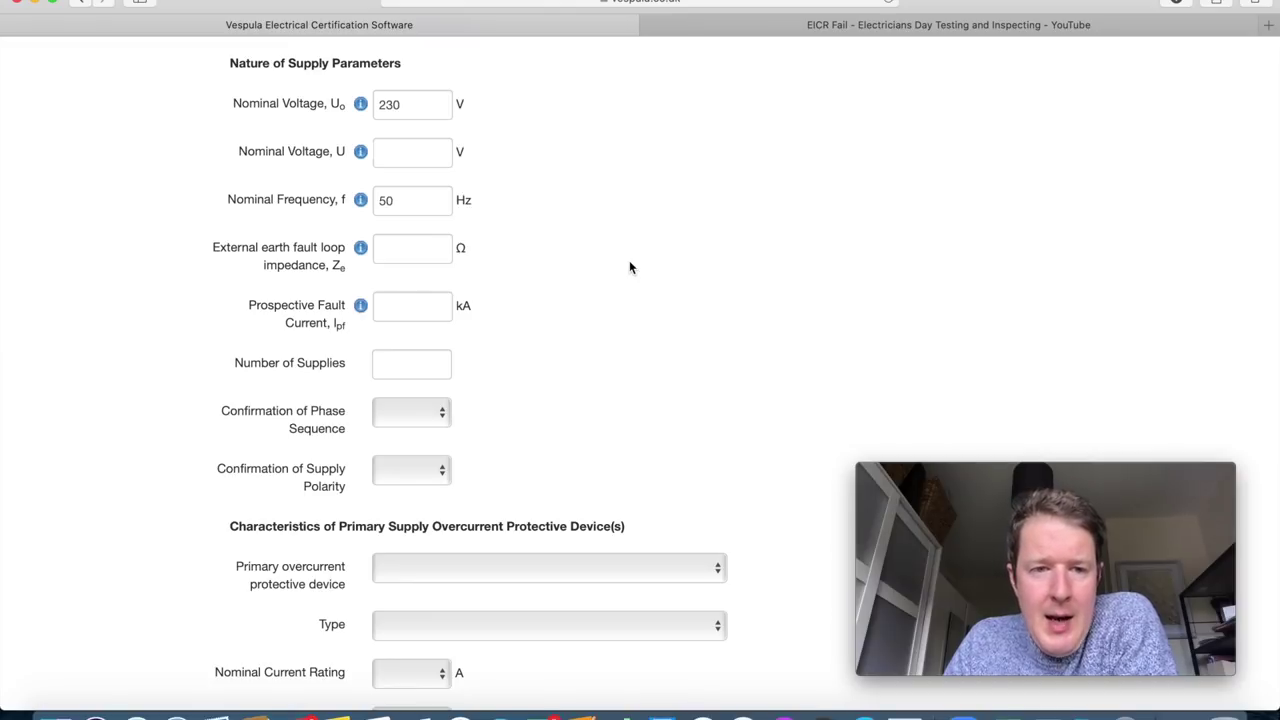
pyautogui.moveTo(364, 249)
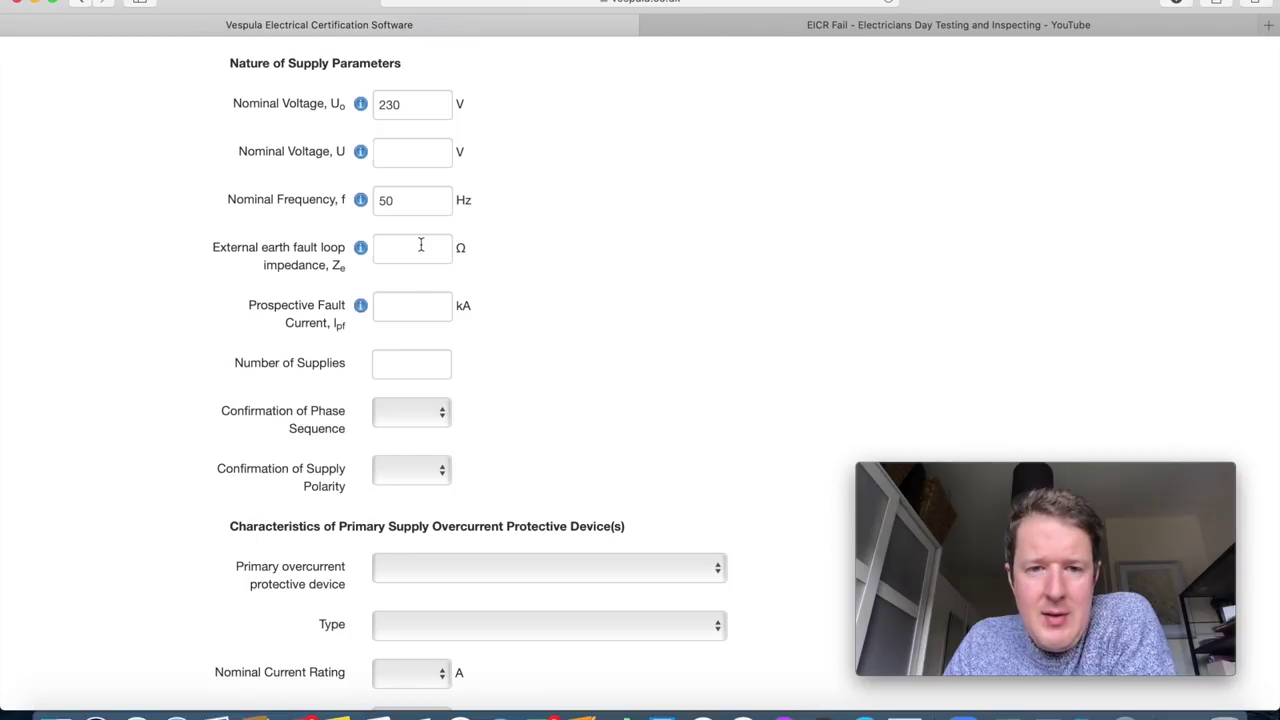
pyautogui.click(866, 28)
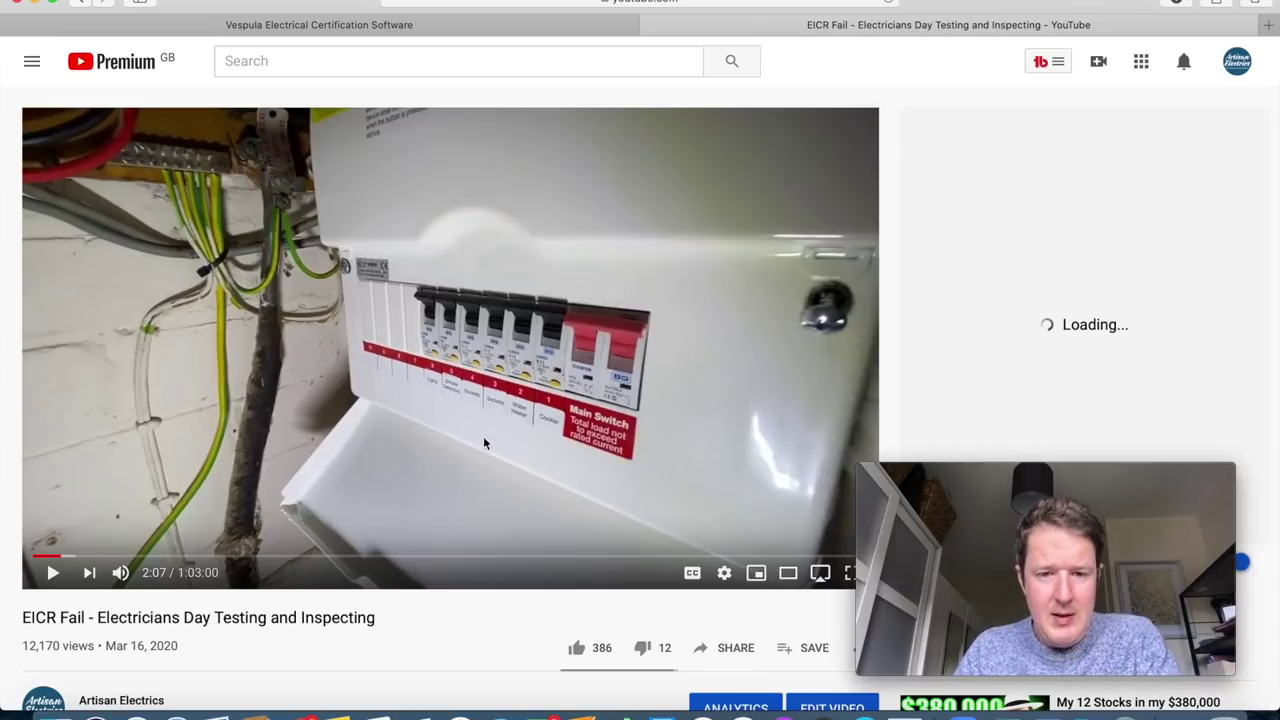
pyautogui.click(550, 557)
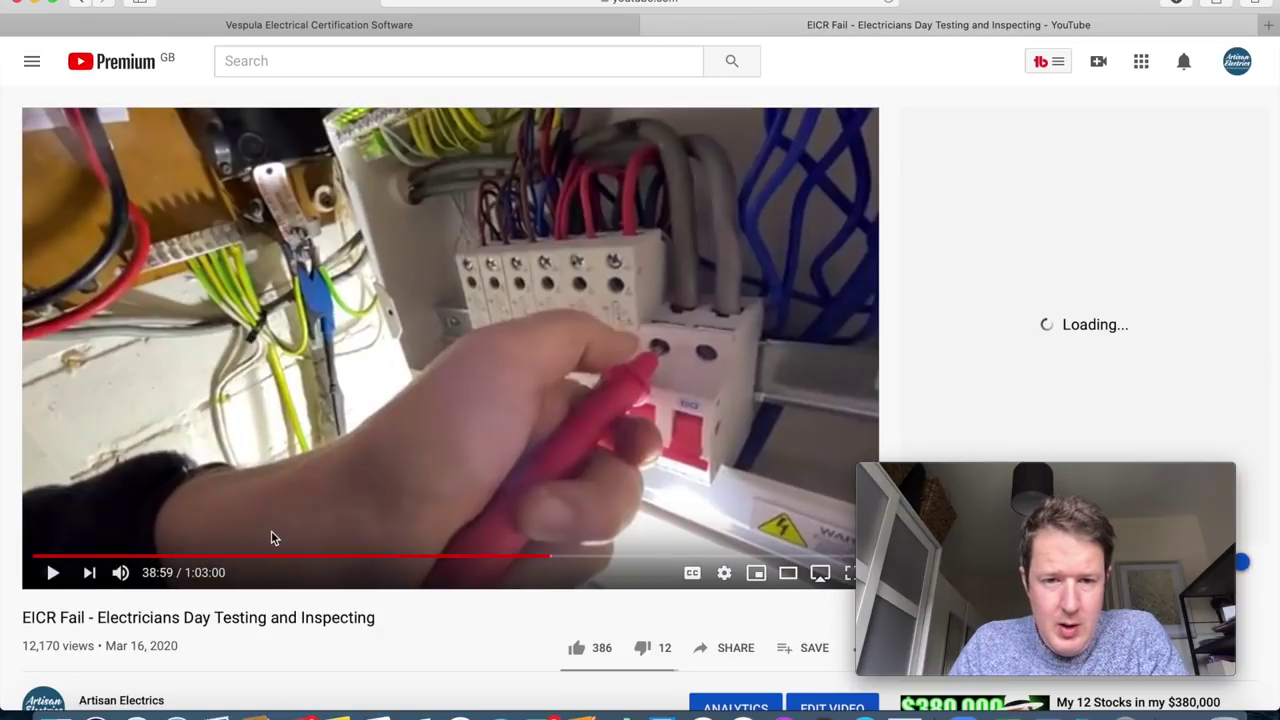
pyautogui.click(54, 572)
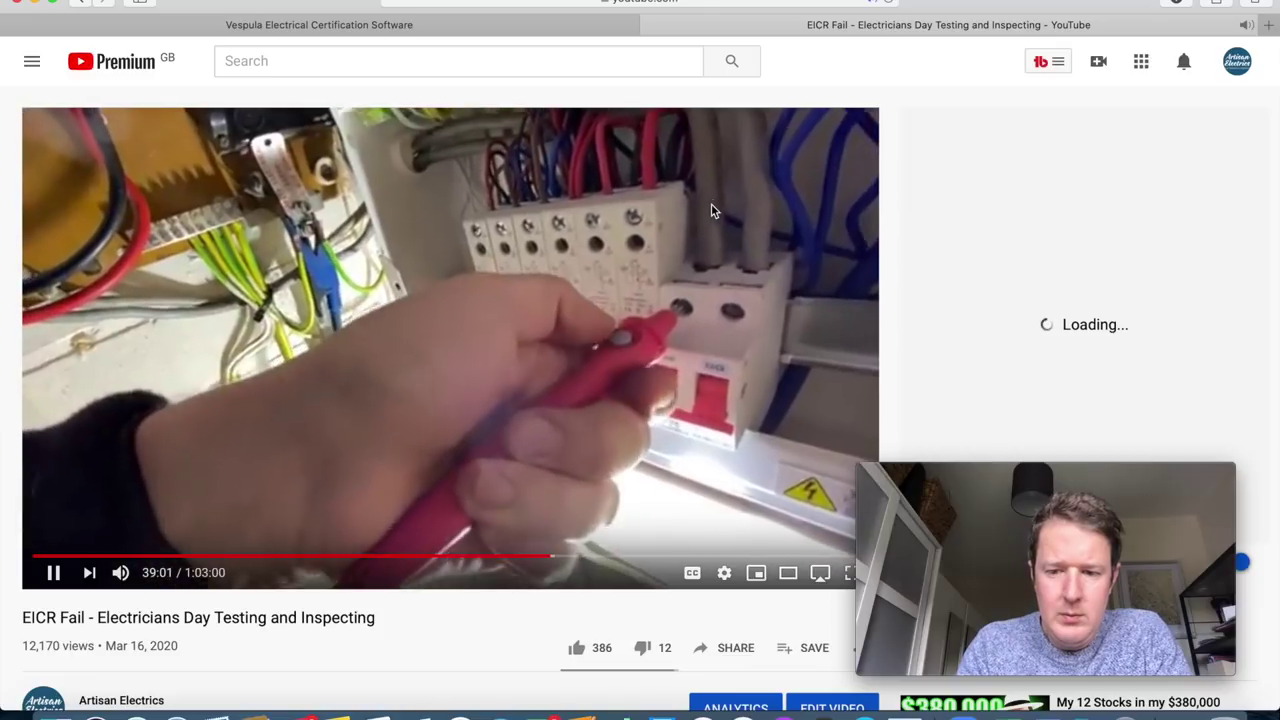
pyautogui.press('XF86AudioLowerVolume')
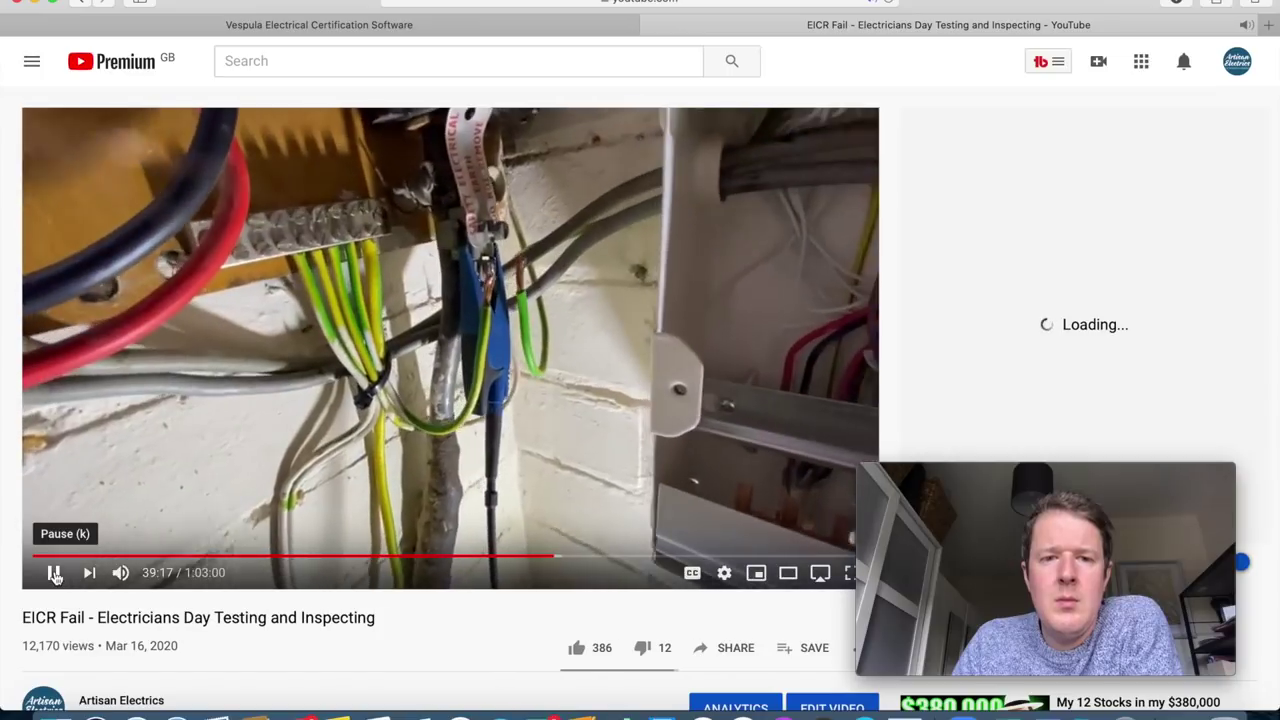
pyautogui.click(55, 574)
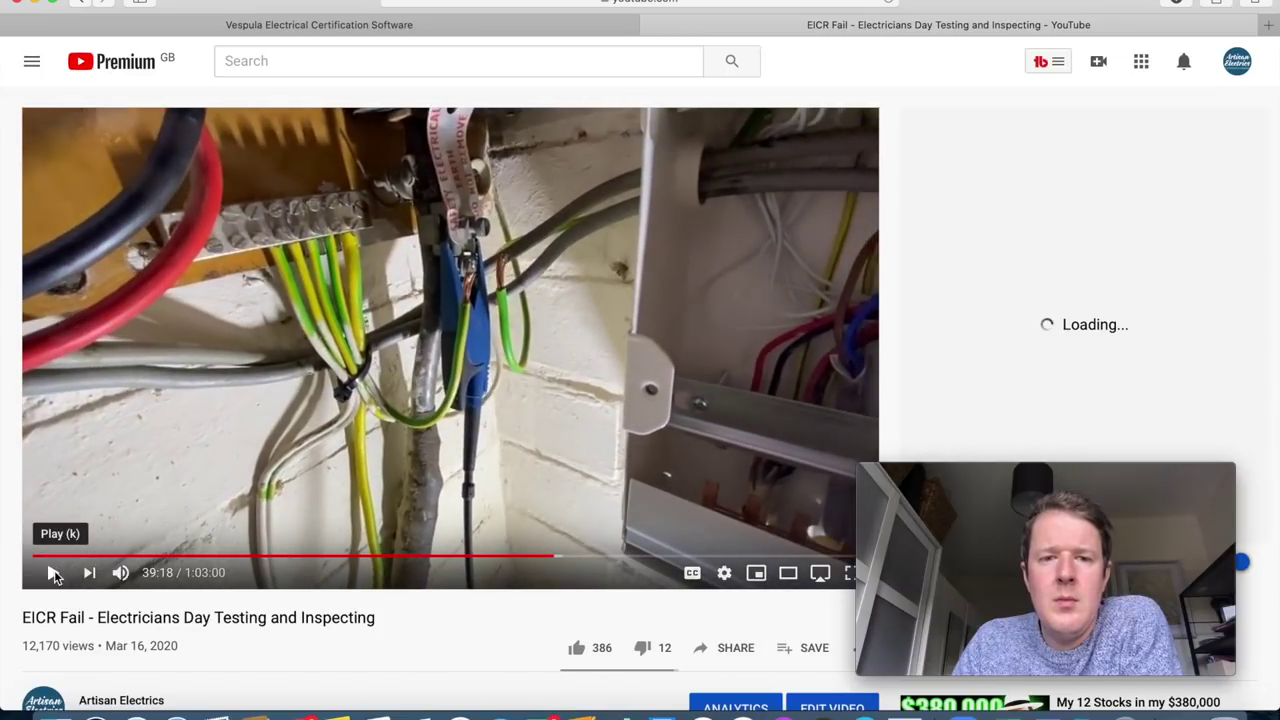
# Return to the Vespula report and set the external earth fault loop impedance Ze to 2.33 Ω.
pyautogui.click(569, 28)
pyautogui.click(425, 252)
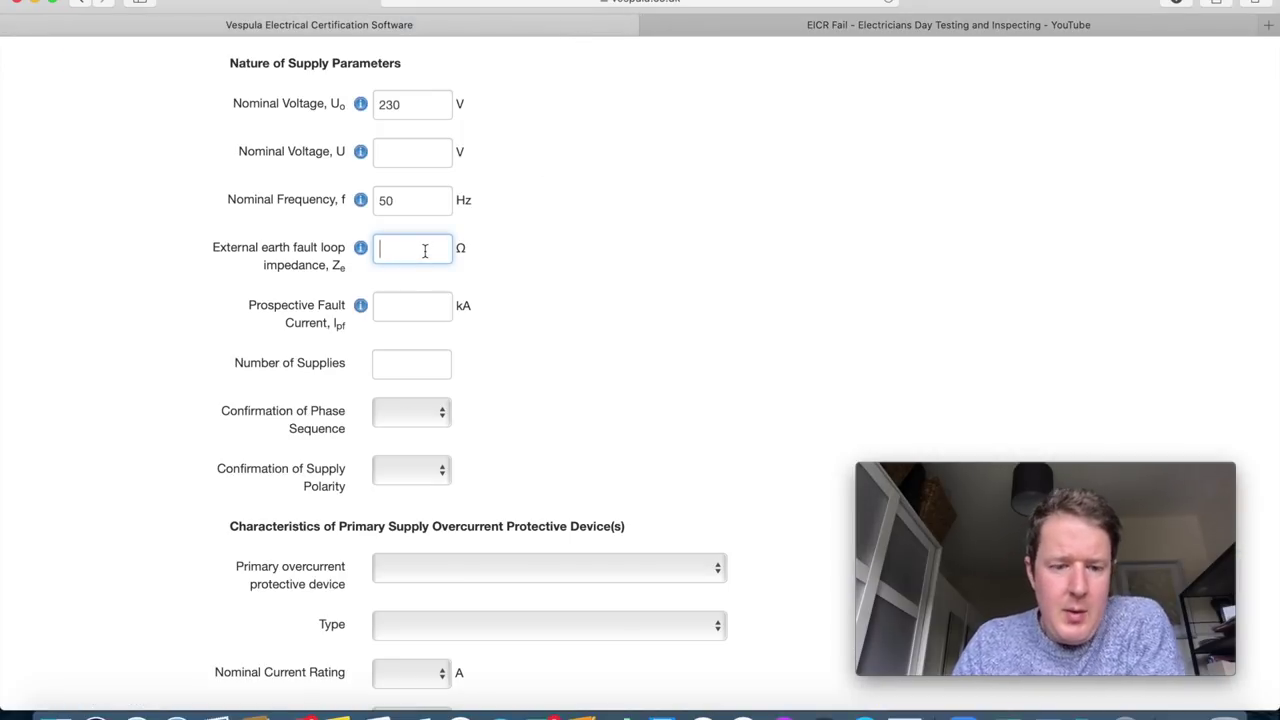
pyautogui.write('2.33')
pyautogui.click(557, 247)
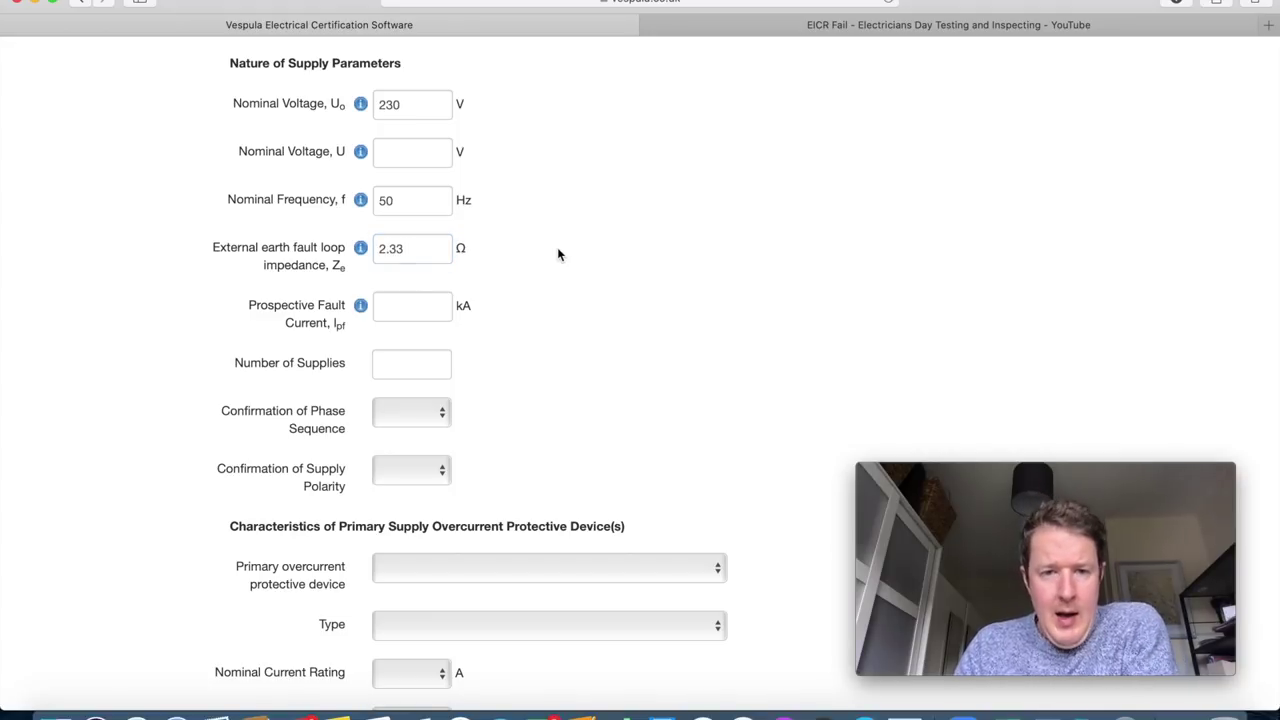
# Find the prospective fault current test in the YouTube video and pause at 40:49 on the tester's display.
pyautogui.click(432, 309)
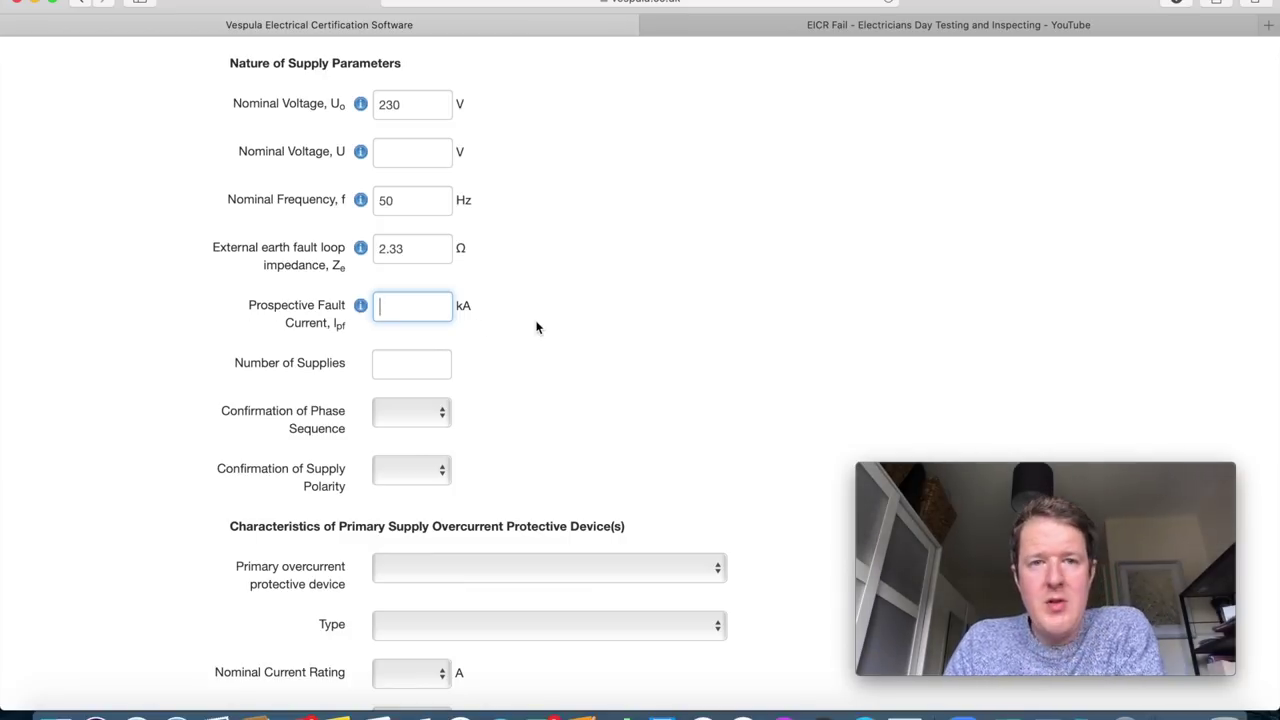
pyautogui.click(768, 31)
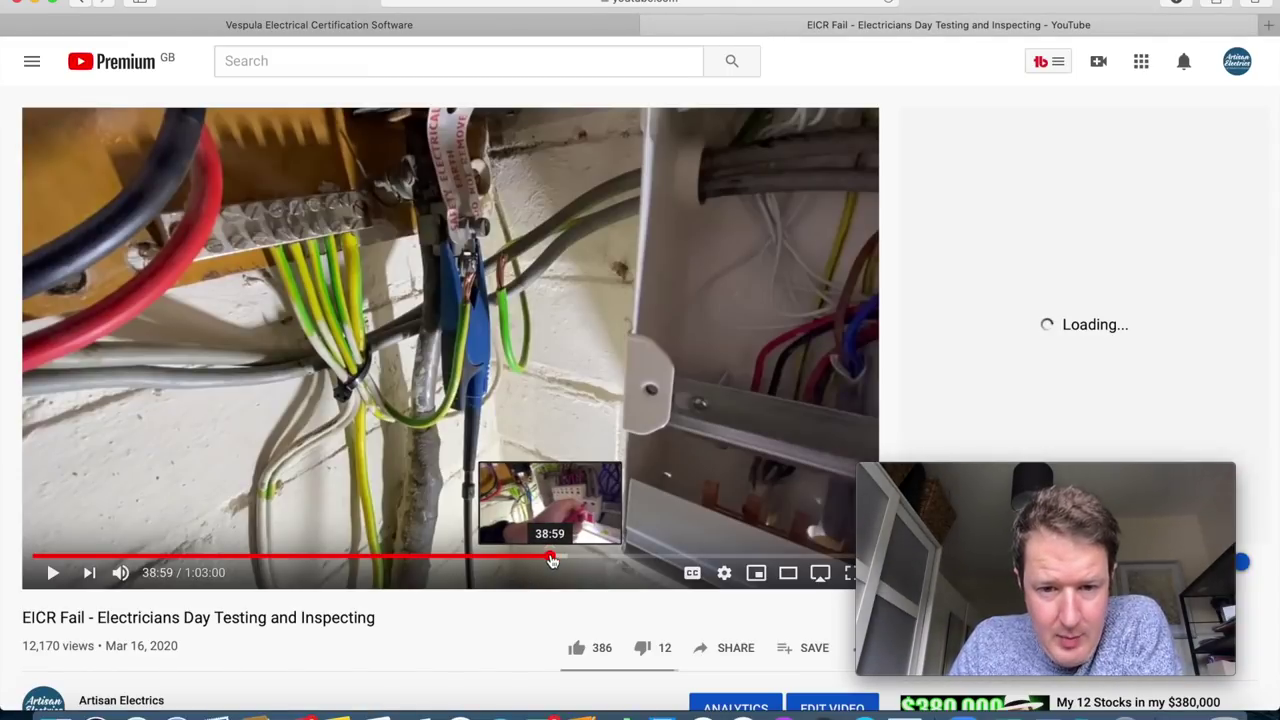
pyautogui.click(554, 558)
pyautogui.moveTo(556, 561); pyautogui.dragTo(571, 564)
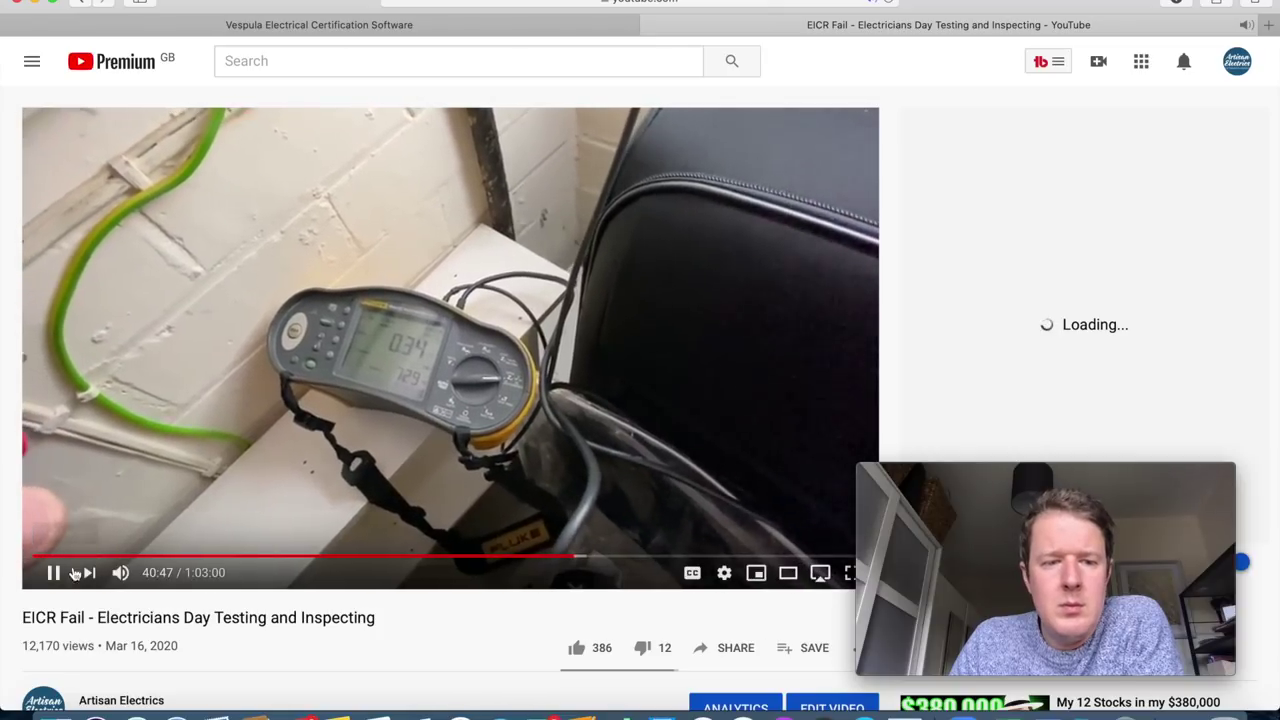
pyautogui.click(53, 572)
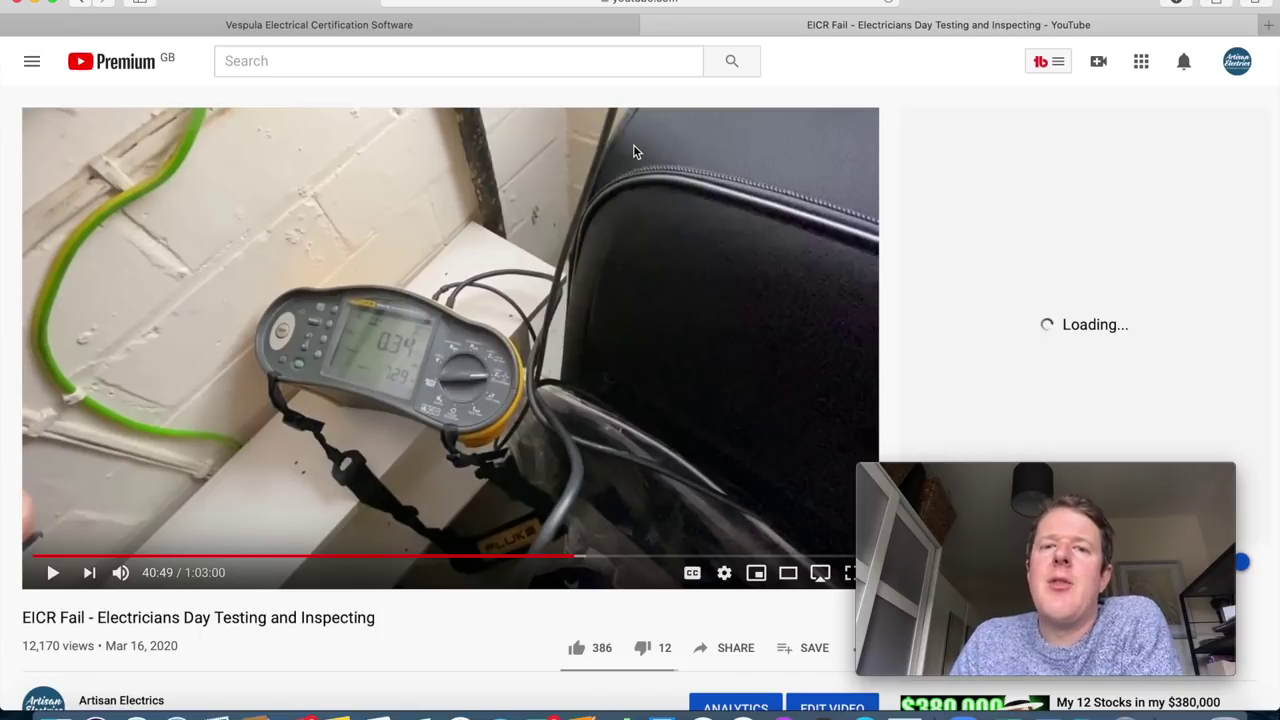
# Recheck the tester's display in the video and set the prospective fault current Ipf to 0.72 kA in Vespula.
pyautogui.click(549, 33)
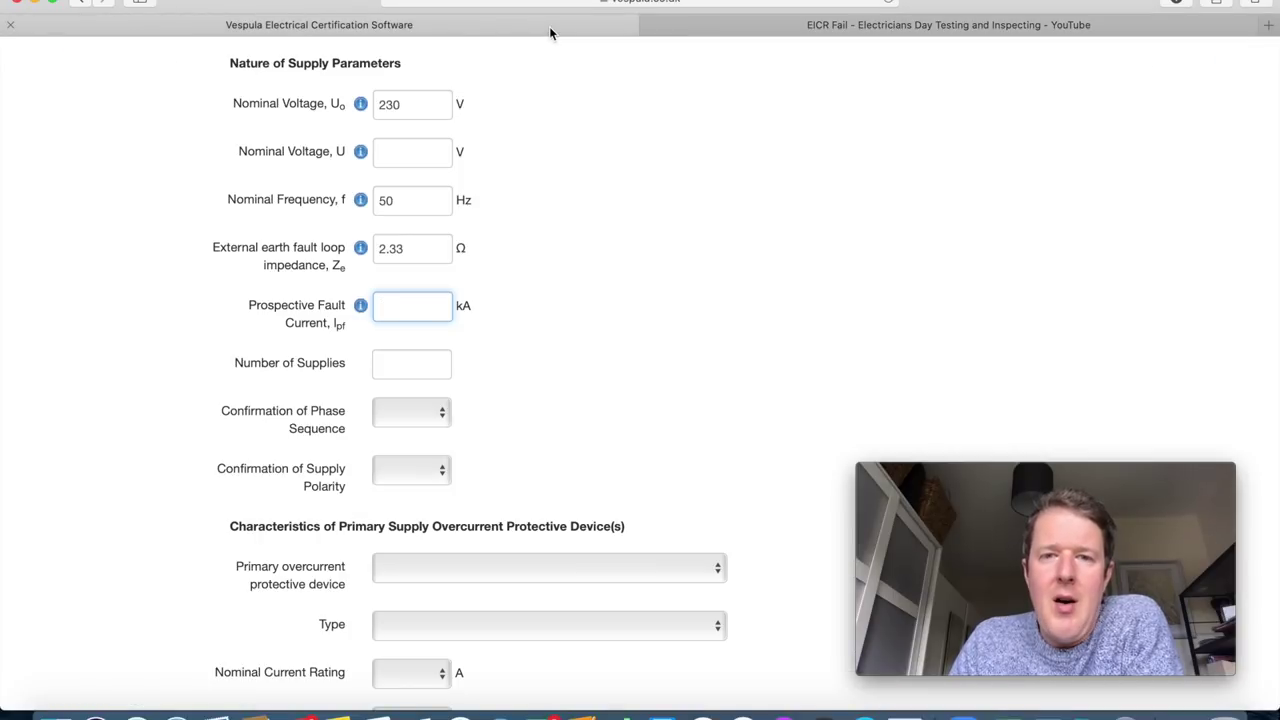
pyautogui.click(727, 30)
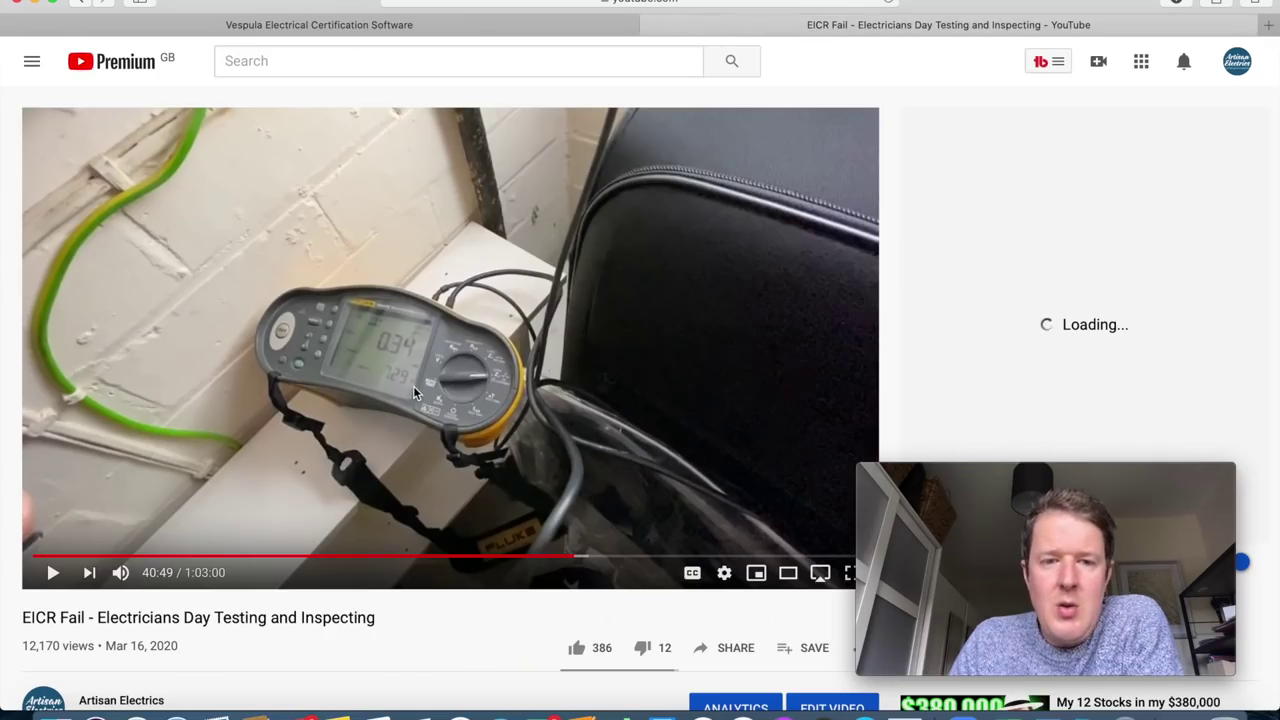
pyautogui.click(534, 27)
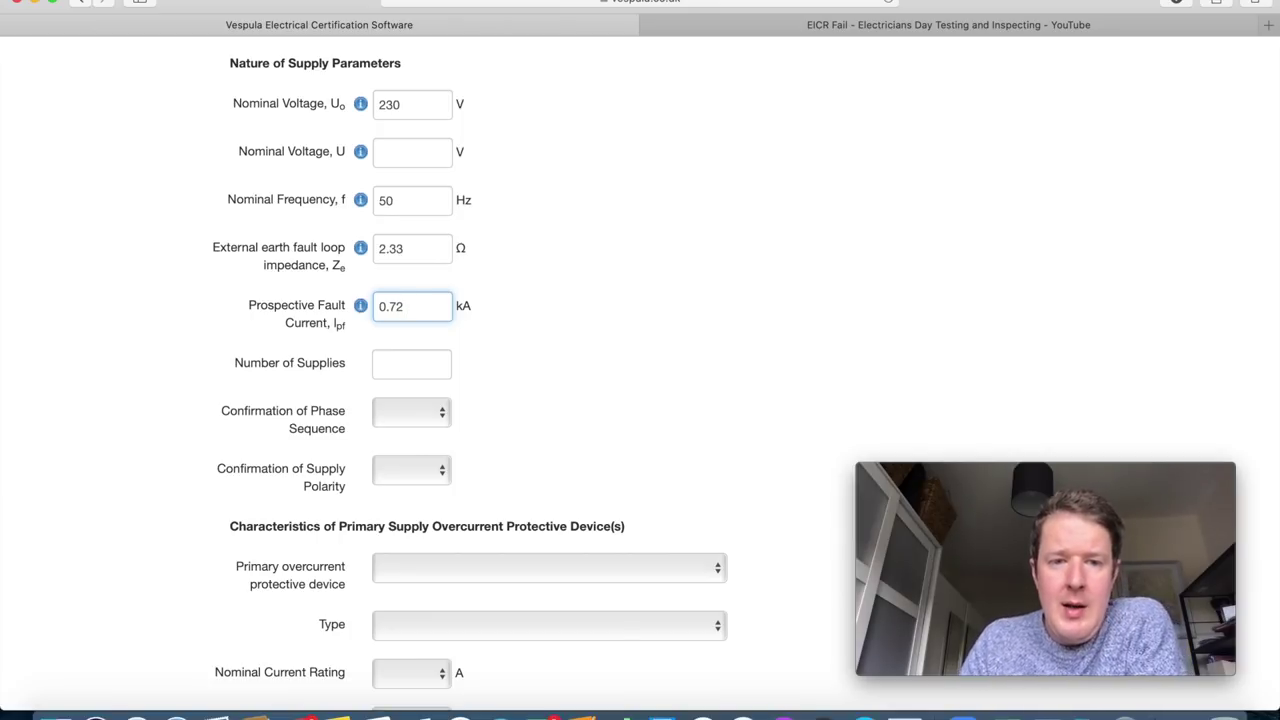
pyautogui.click(528, 333)
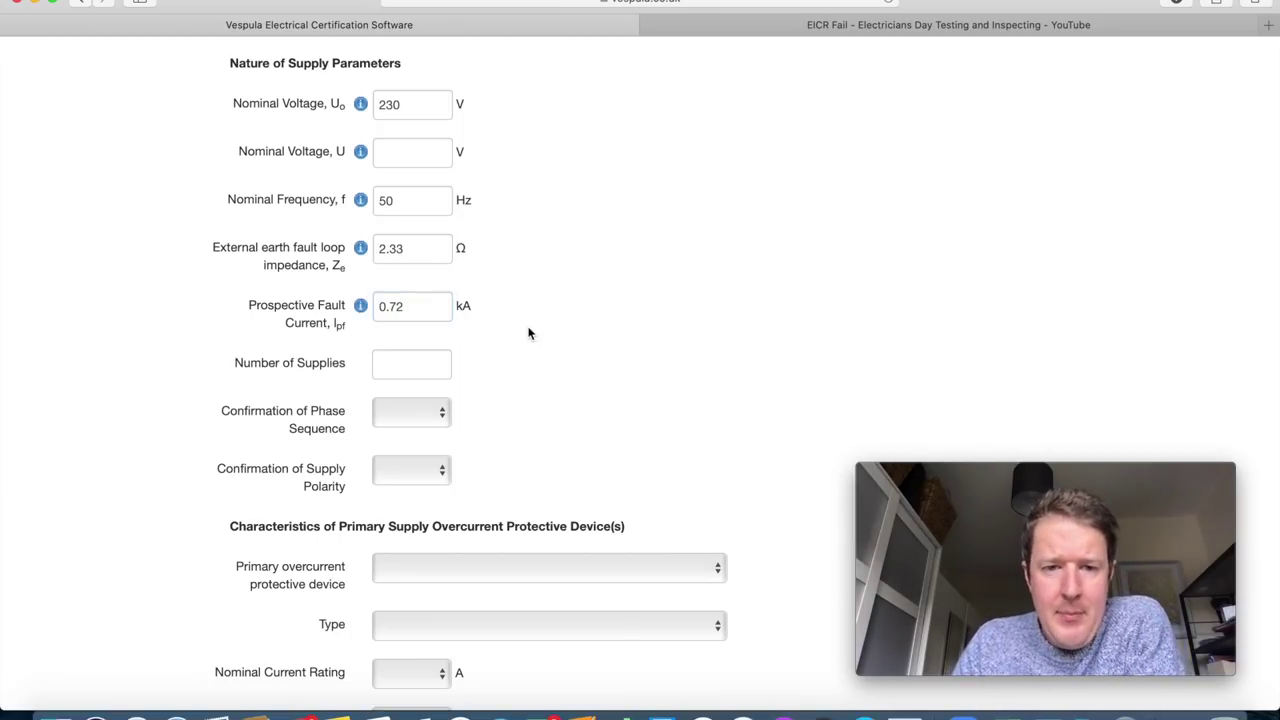
# Set the number of supplies to 1 and the confirmation of phase sequence to N/A.
pyautogui.click(417, 365)
pyautogui.write('1')
pyautogui.click(444, 414)
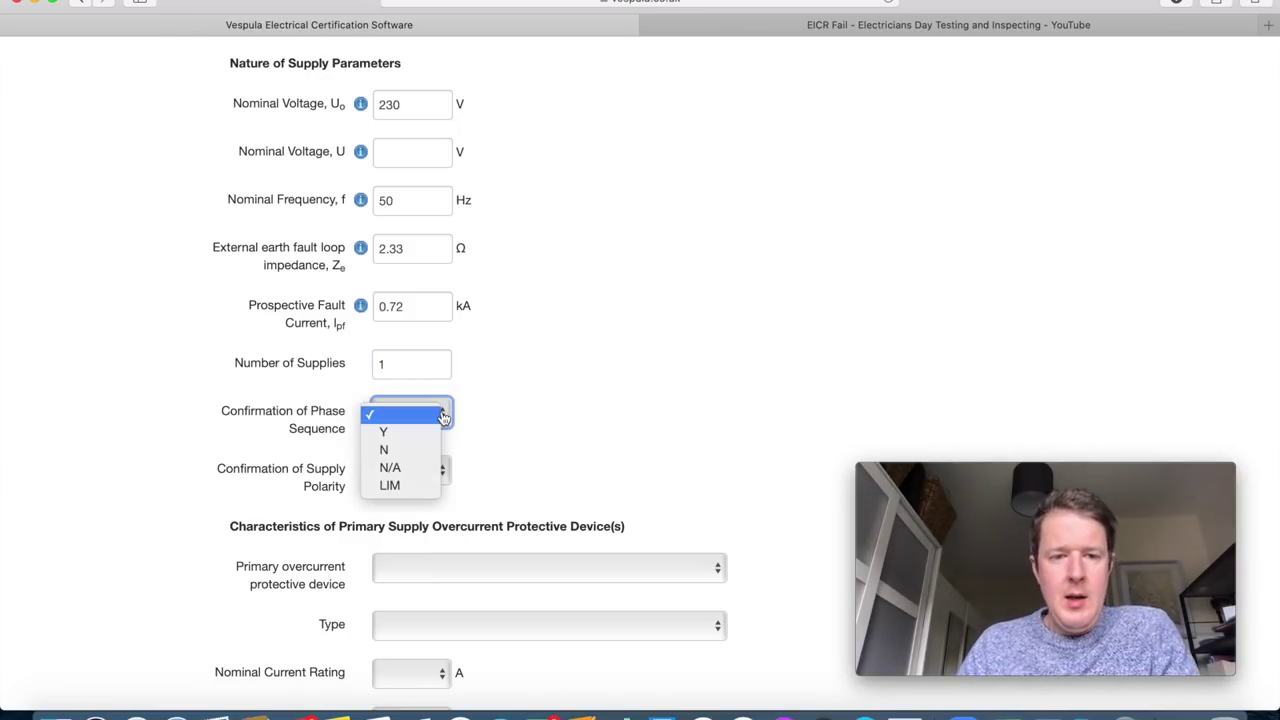
pyautogui.click(426, 468)
# Set the confirmation of supply polarity to Y.
pyautogui.scroll(-3, 524, 420)
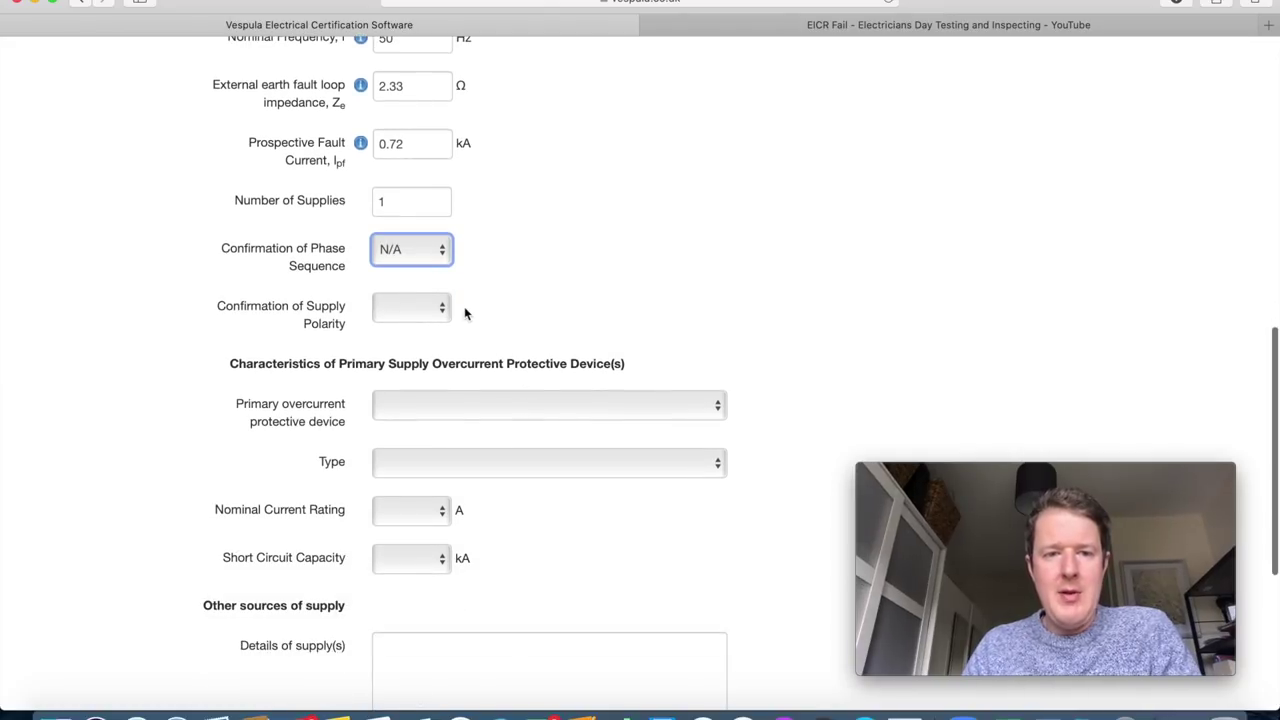
pyautogui.click(424, 318)
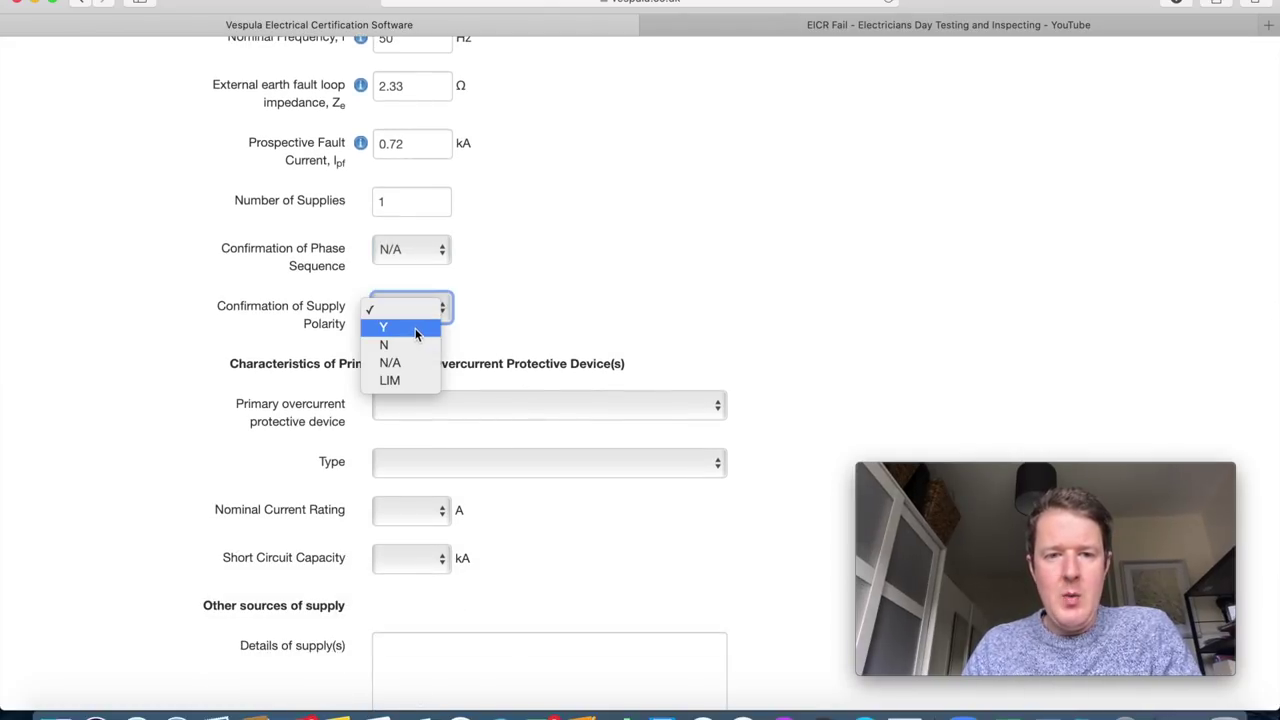
pyautogui.click(418, 330)
pyautogui.click(688, 304)
pyautogui.scroll(-3, 688, 304)
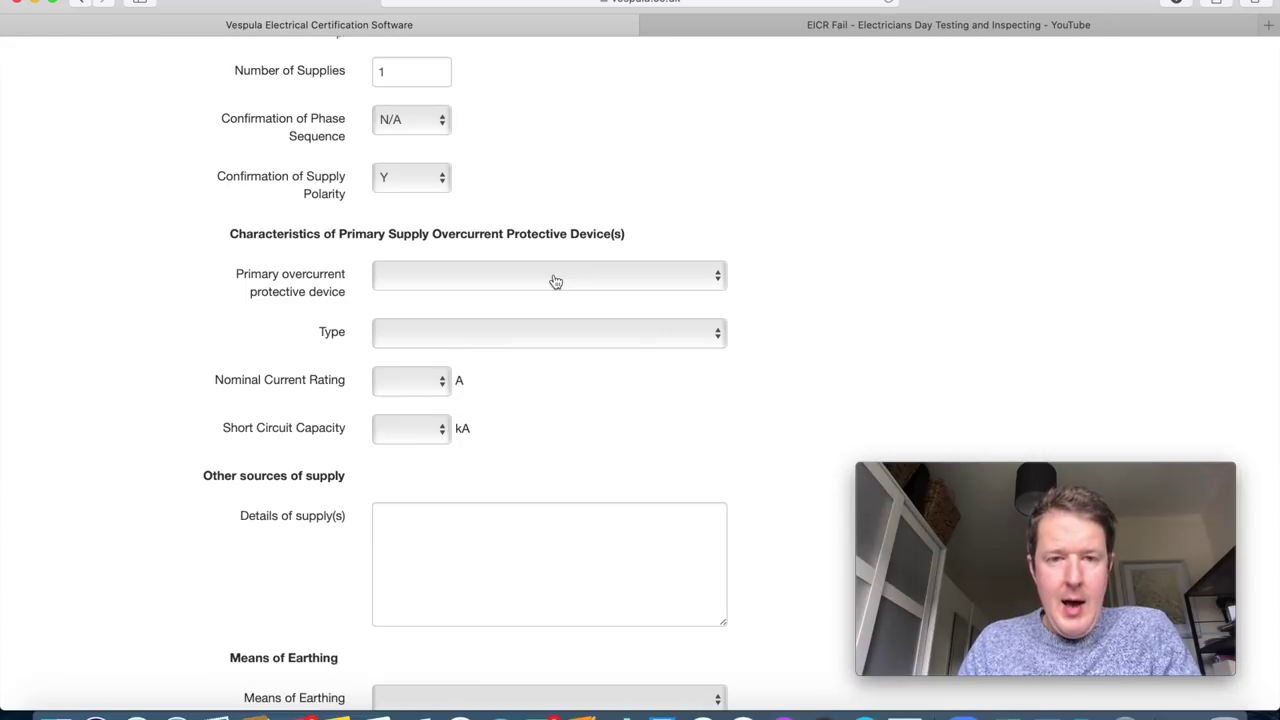
# Switch to the EICR Fail video on YouTube and pause at 3:16 to examine the supplier's main cutout.
pyautogui.click(800, 28)
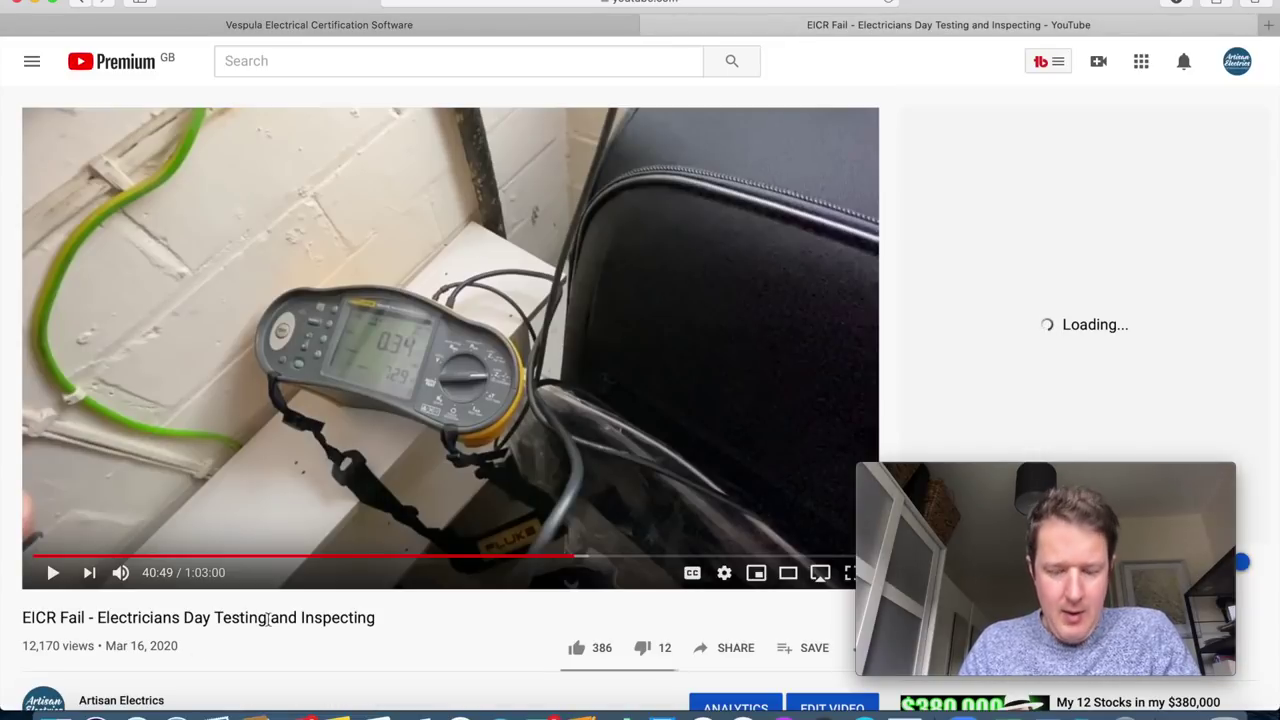
pyautogui.moveTo(573, 564); pyautogui.dragTo(73, 563)
pyautogui.click(53, 572)
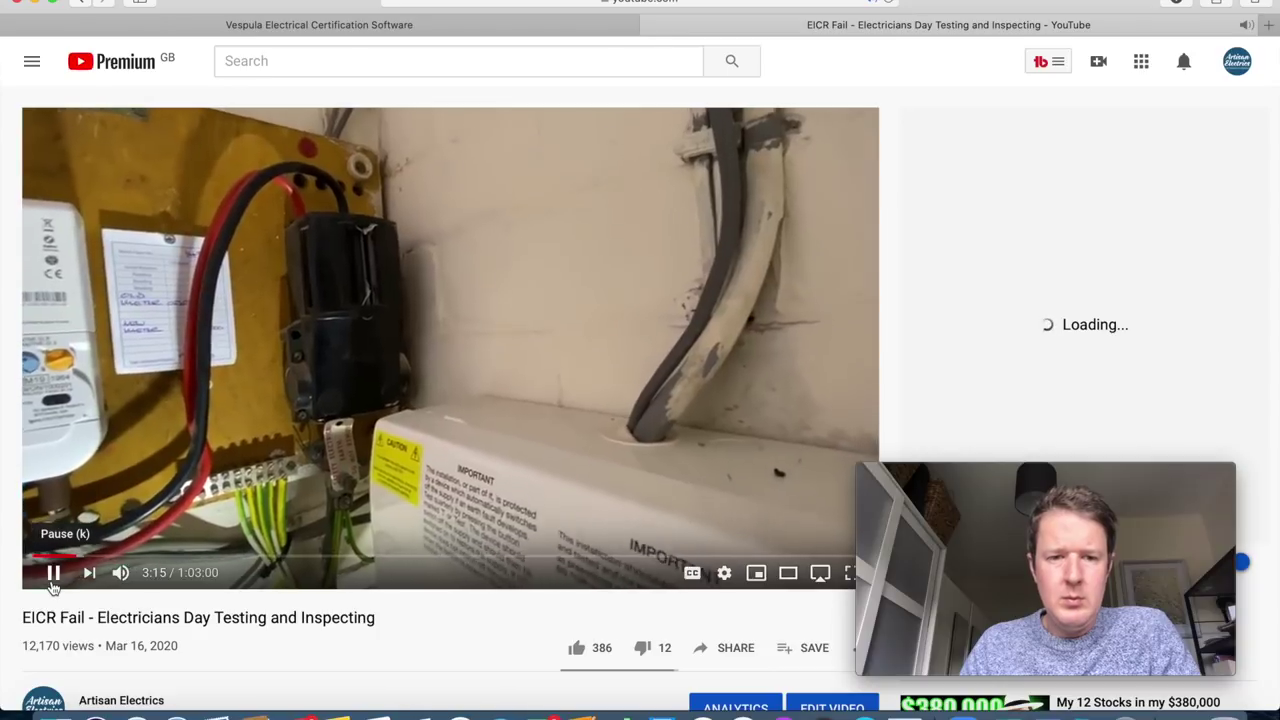
pyautogui.click(52, 584)
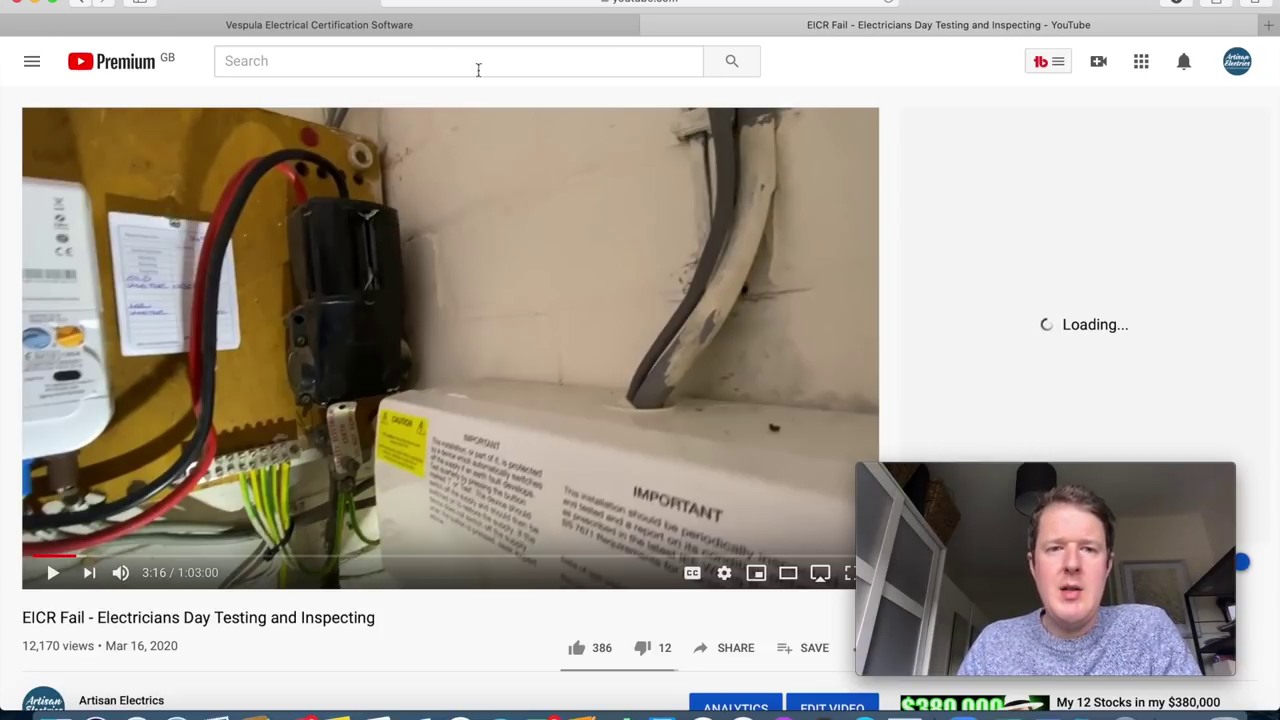
# Return to the Vespula report and set the primary overcurrent protective device to Limitation (Refer to: Limitations of the Inspection), leaving its type blank.
pyautogui.click(477, 24)
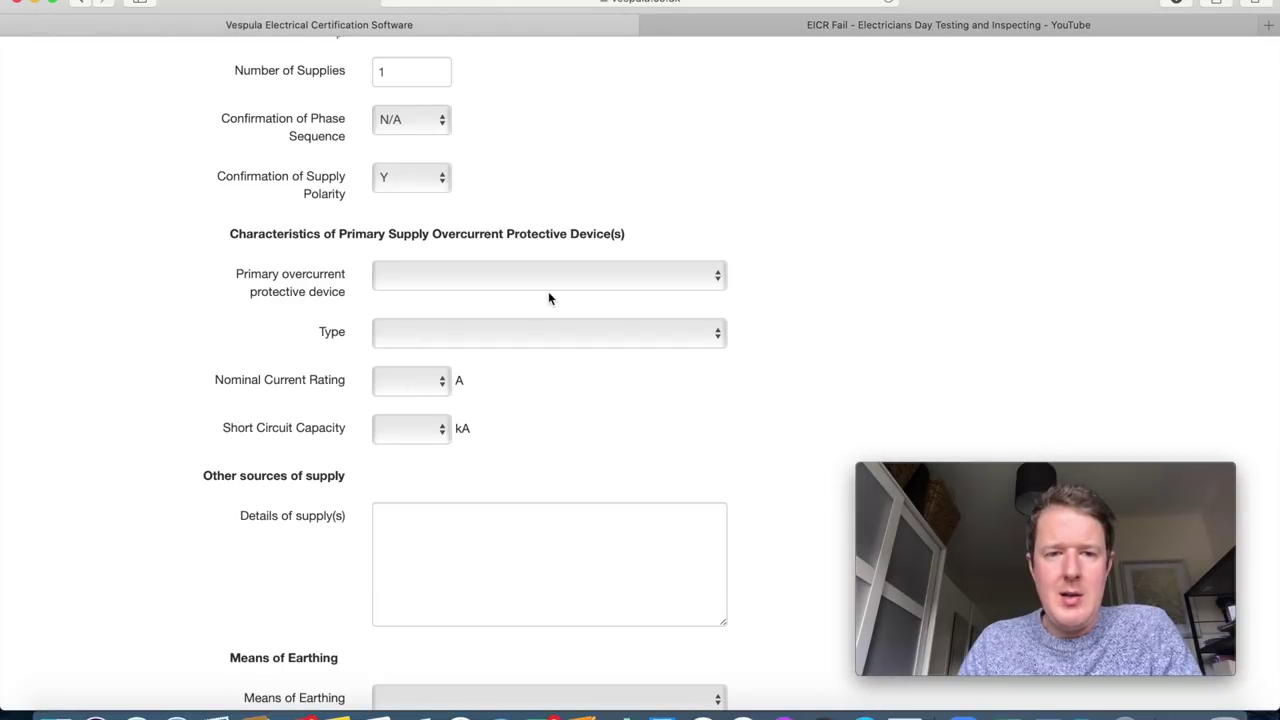
pyautogui.click(549, 283)
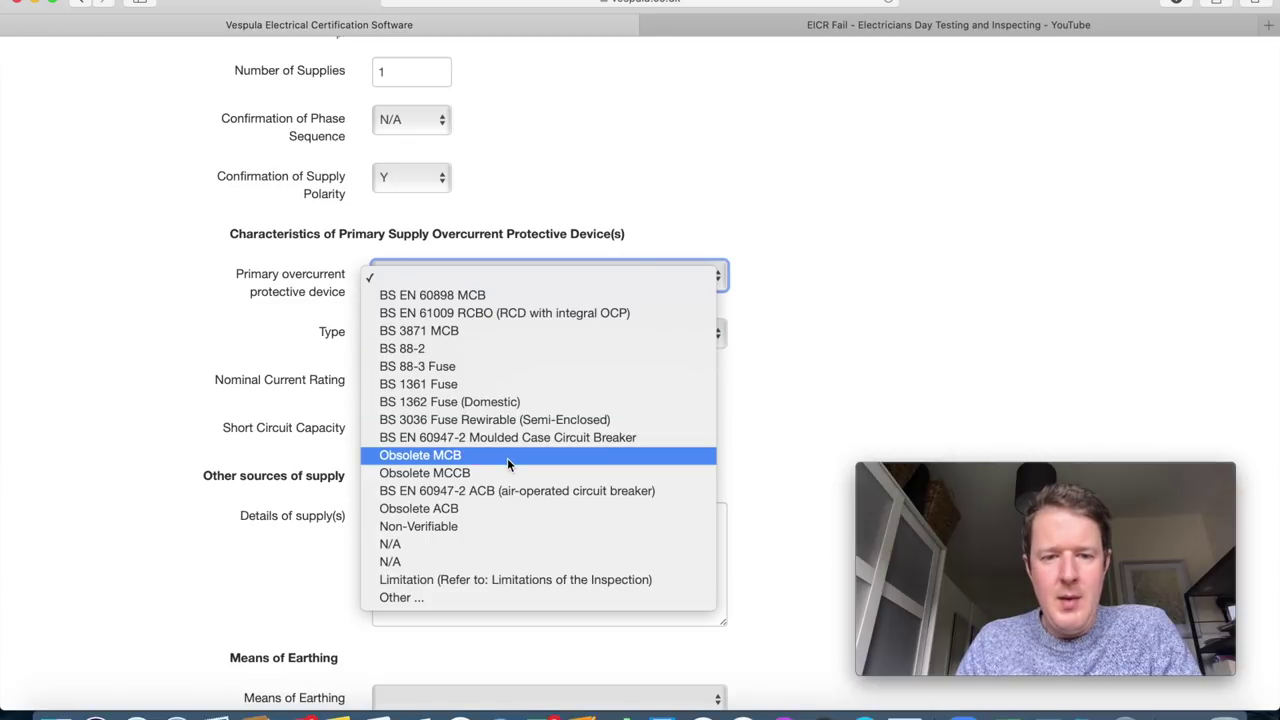
pyautogui.click(462, 579)
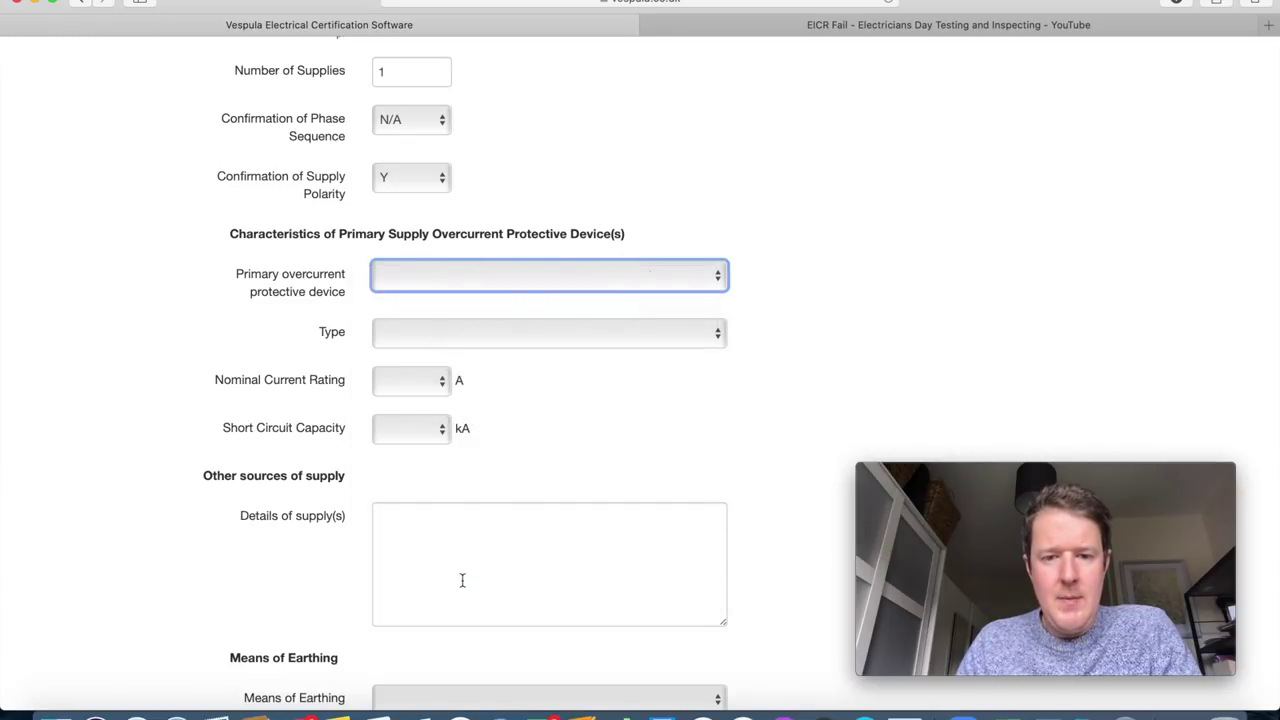
pyautogui.click(507, 339)
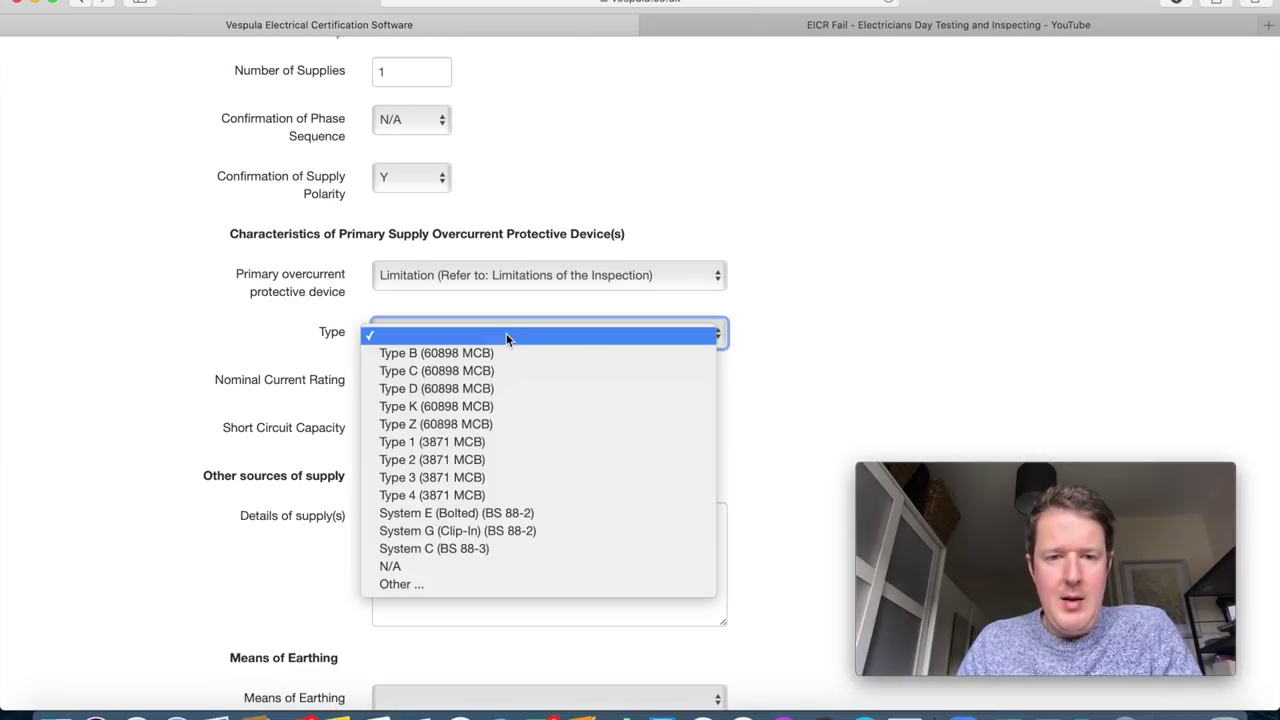
pyautogui.click(790, 310)
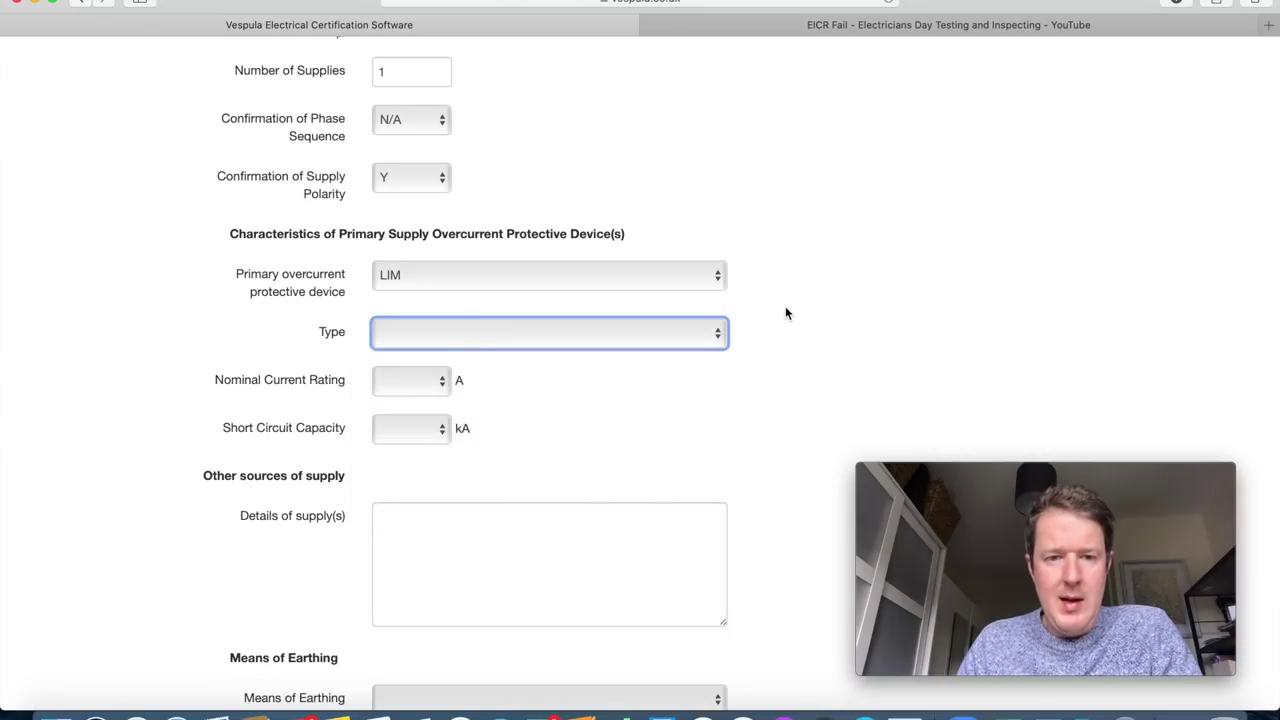
# Set the primary supply device's nominal current rating and short circuit capacity to LIM.
pyautogui.click(425, 388)
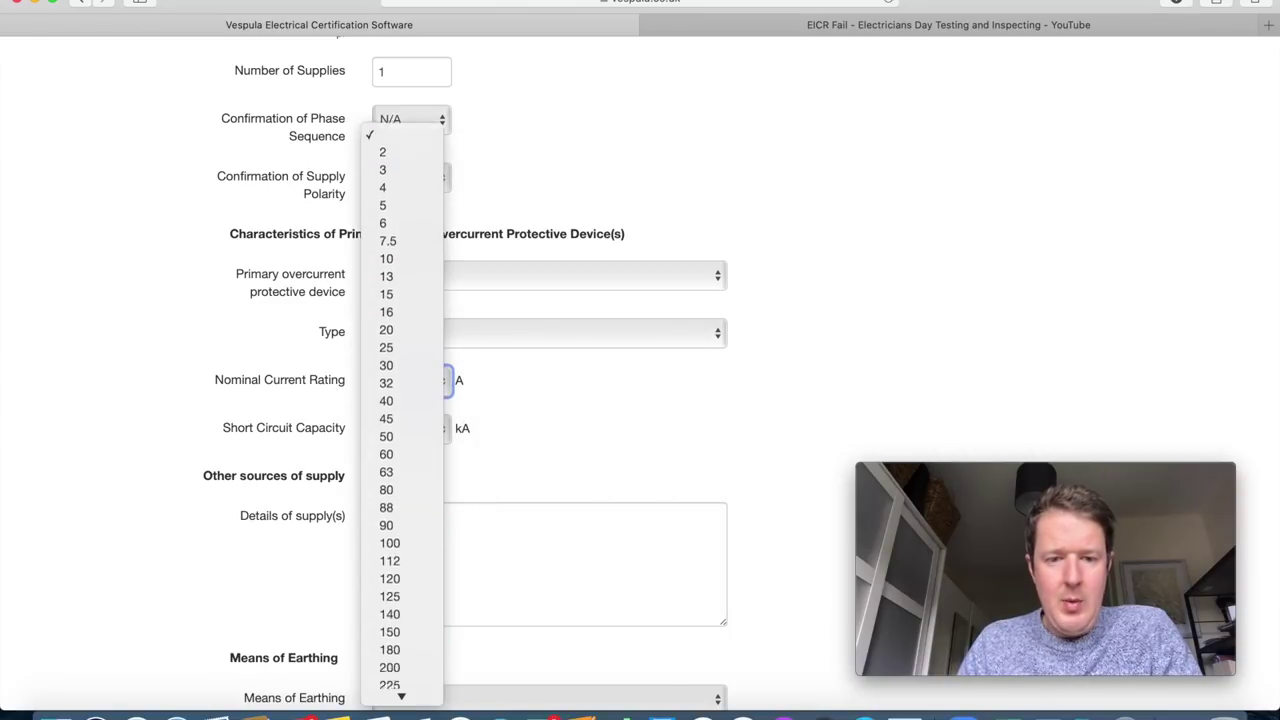
pyautogui.scroll(-10, 403, 683)
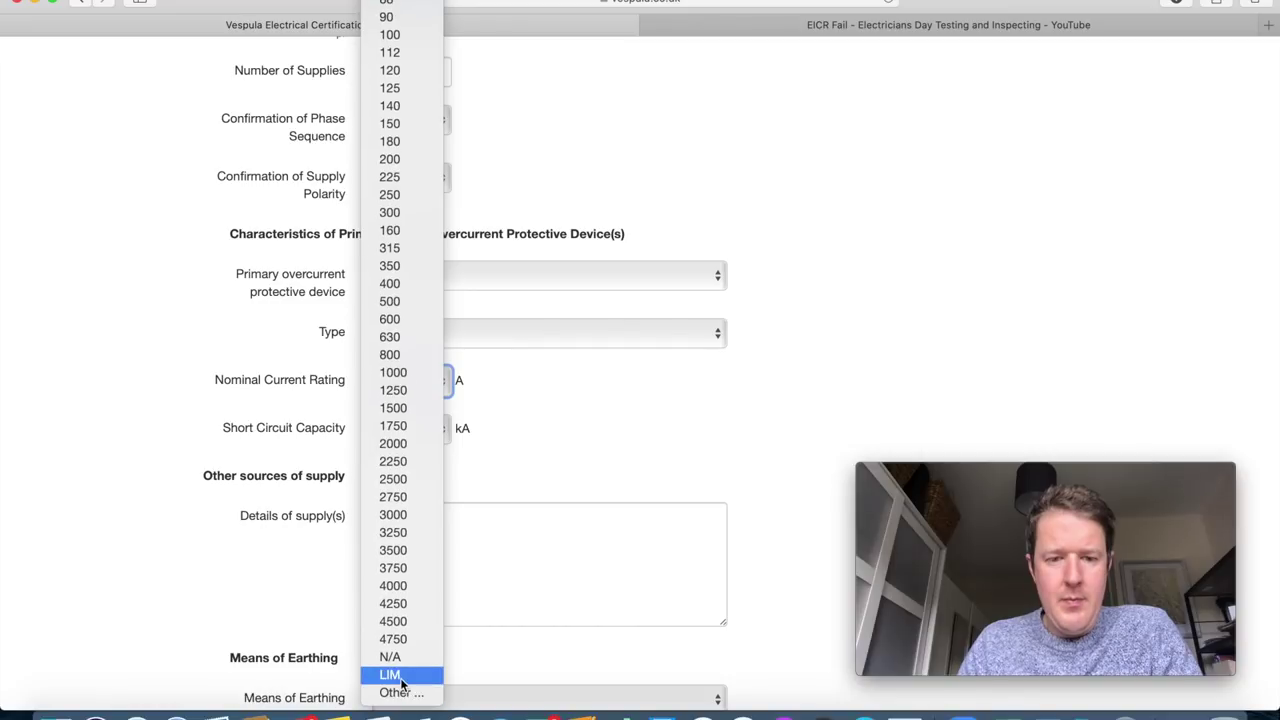
pyautogui.click(400, 677)
pyautogui.click(428, 429)
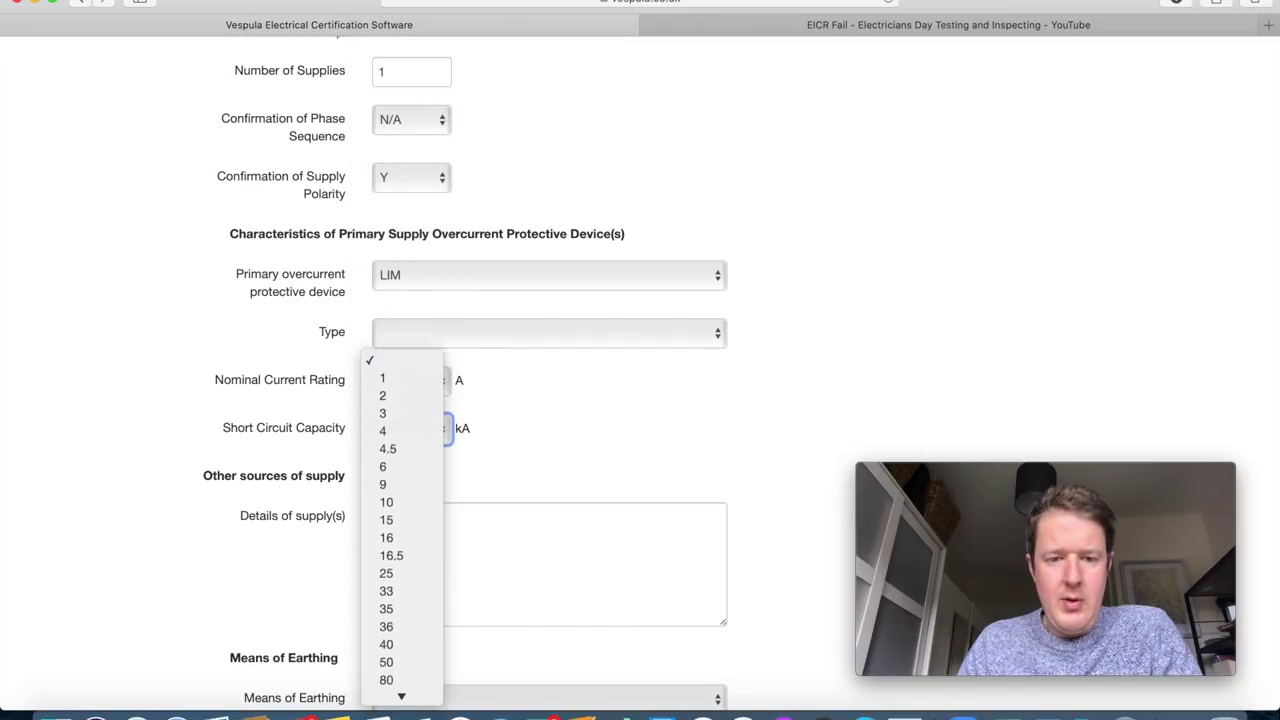
pyautogui.scroll(-3, 400, 690)
pyautogui.click(398, 676)
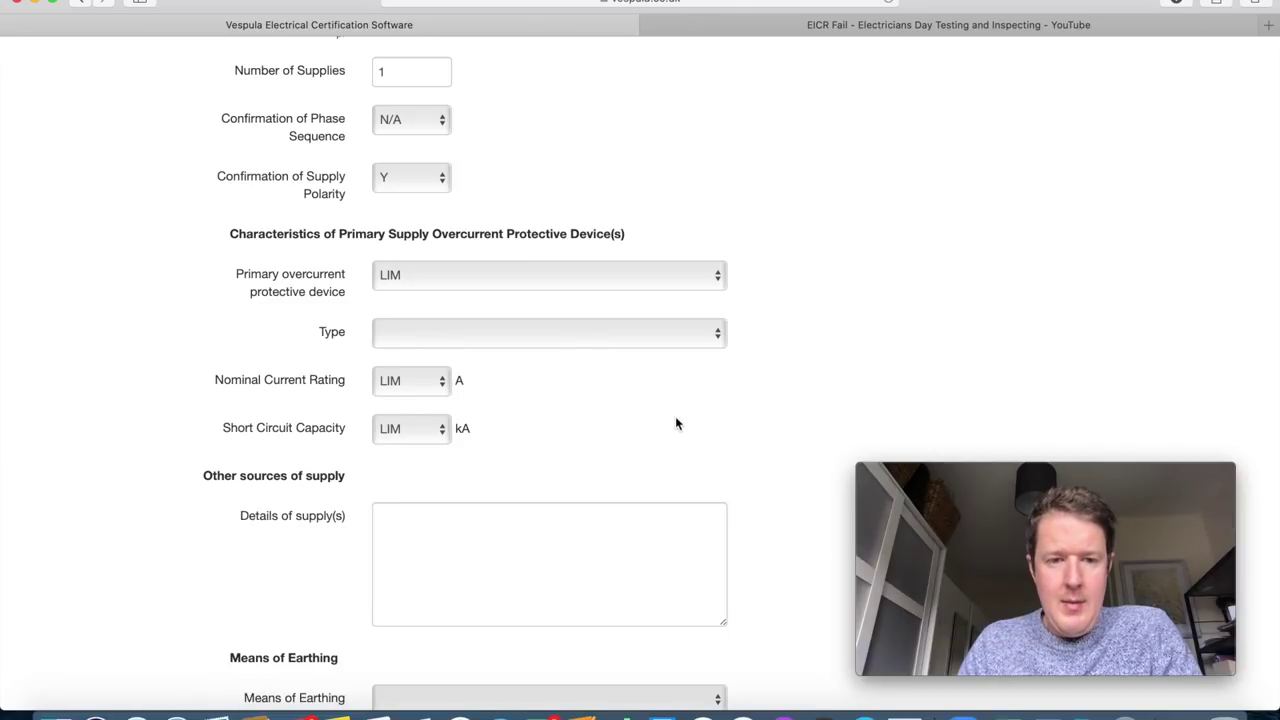
# In the Limitations section, enter "Suppliers main cutout fuse could not be identified" as the agreed limitations of the inspection.
pyautogui.scroll(10, 695, 426)
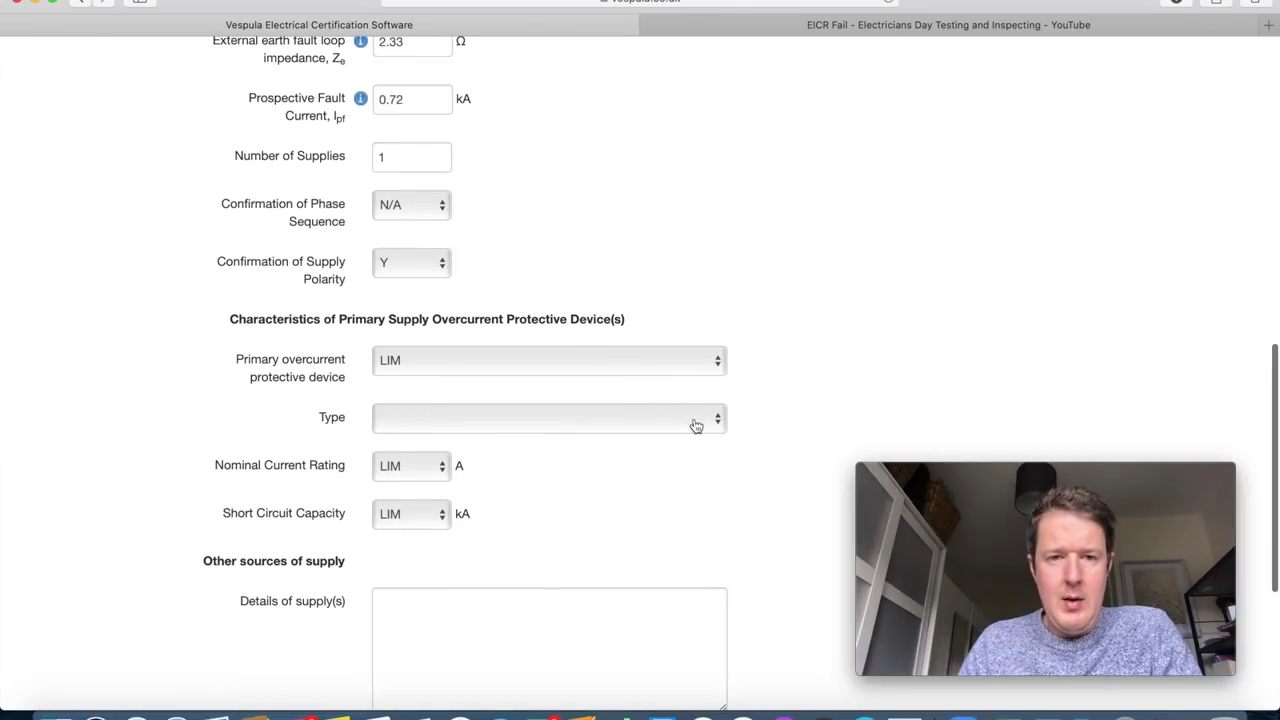
pyautogui.scroll(2, 715, 254)
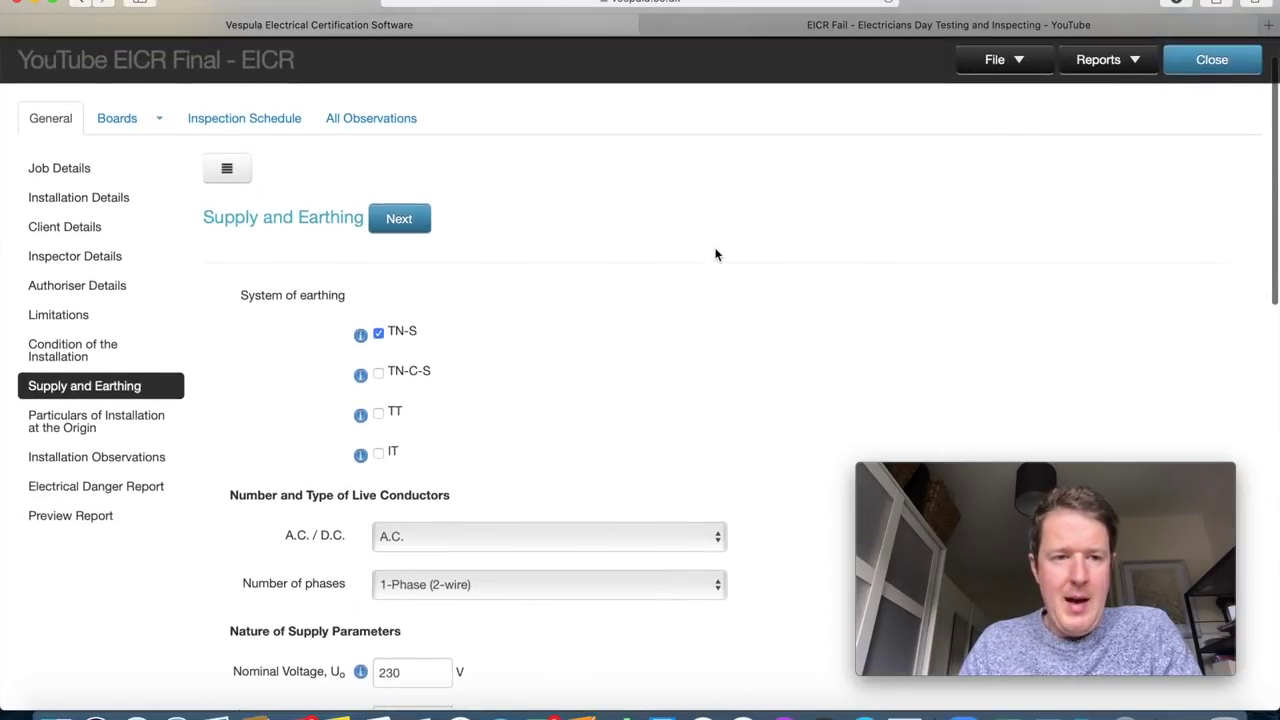
pyautogui.click(92, 322)
pyautogui.click(540, 181)
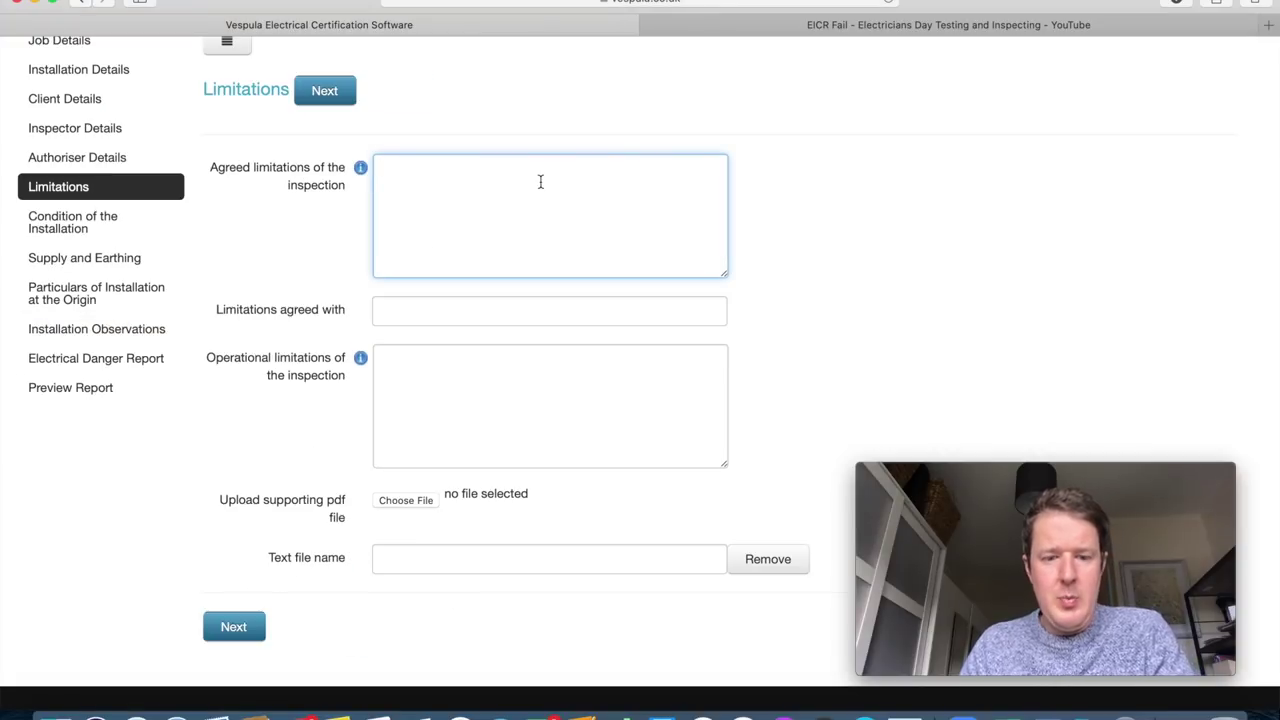
pyautogui.write('M')
pyautogui.press('BackSpace')
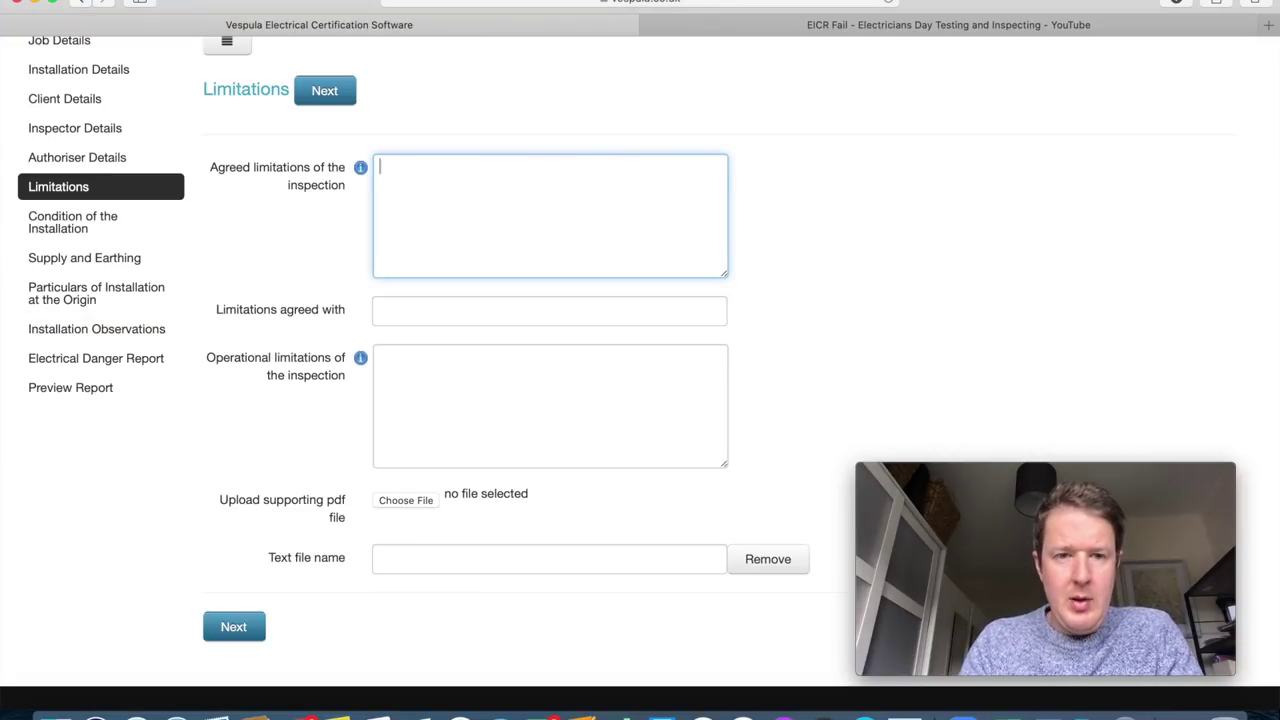
pyautogui.write('Suppliers maubn')
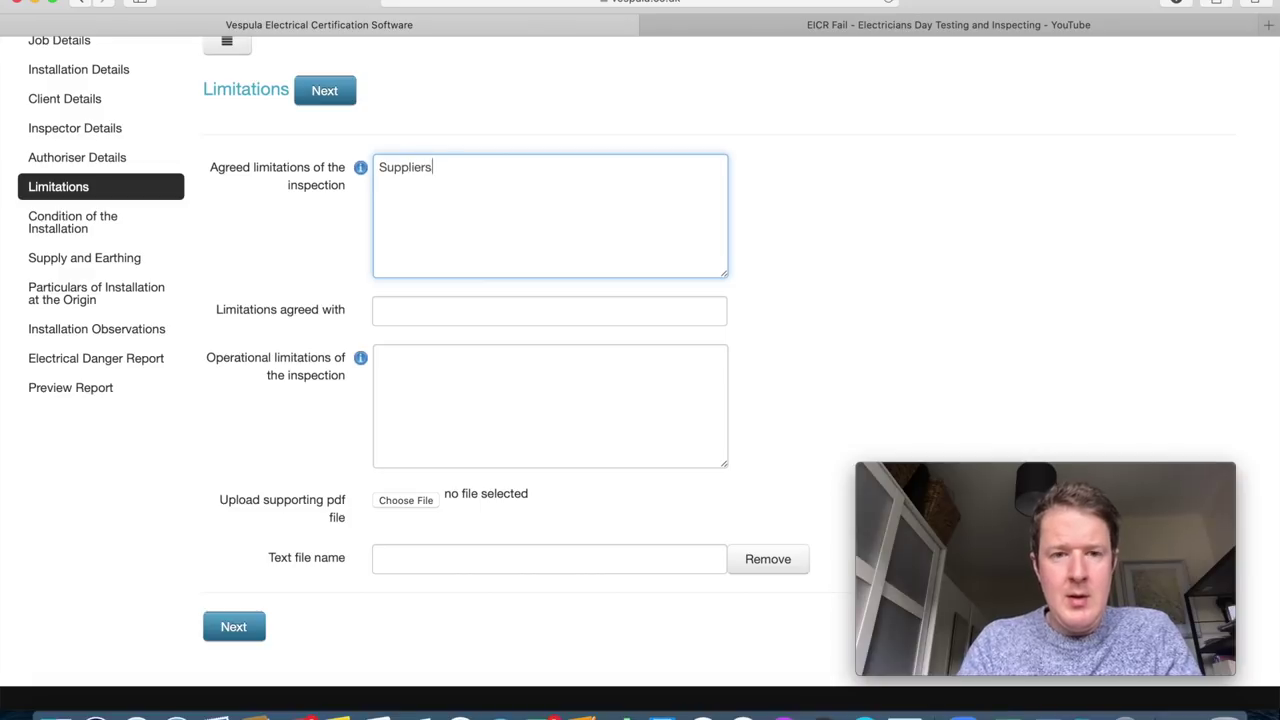
pyautogui.press('BackSpace')
pyautogui.press('BackSpace')
pyautogui.press('BackSpace')
pyautogui.write('in cutout fuse')
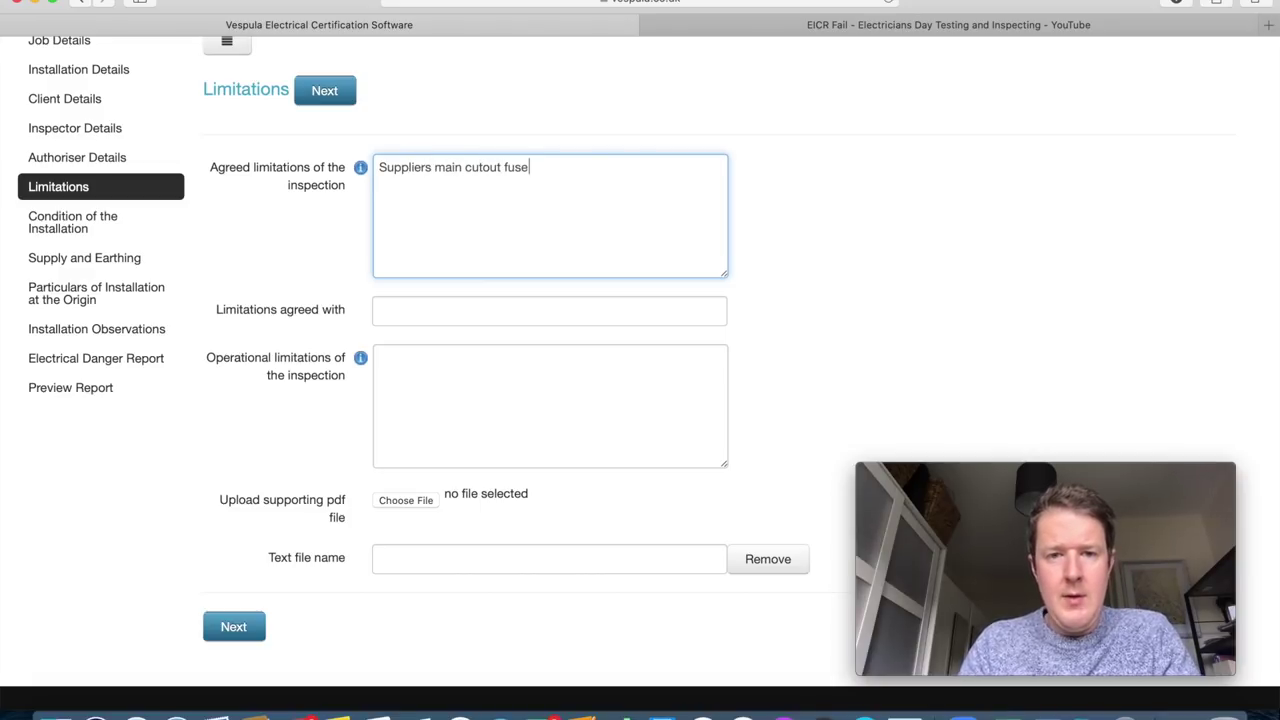
pyautogui.write(' could not be identified')
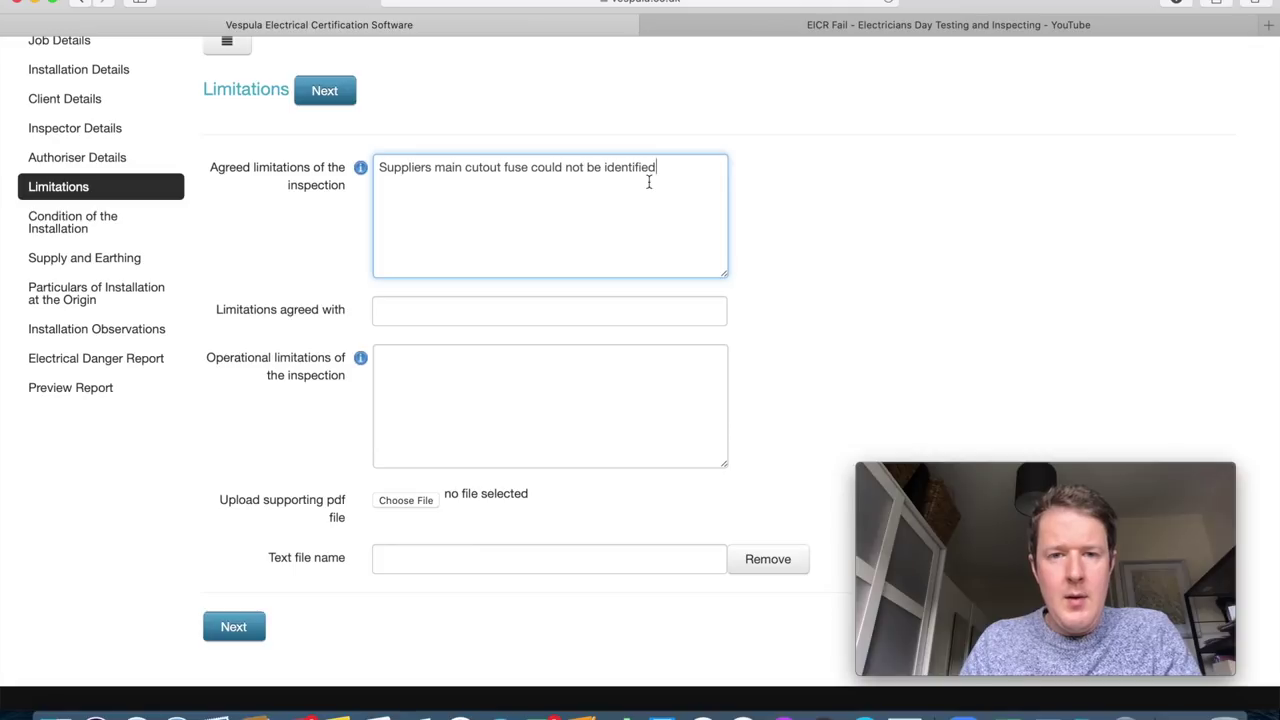
# Reword the start of the agreed limitation so it reads "Type and rating of suppliers main cutout fuse could not be identified".
pyautogui.click(381, 167)
pyautogui.press('Delete')
pyautogui.write('Type and ')
pyautogui.write('Rating of')
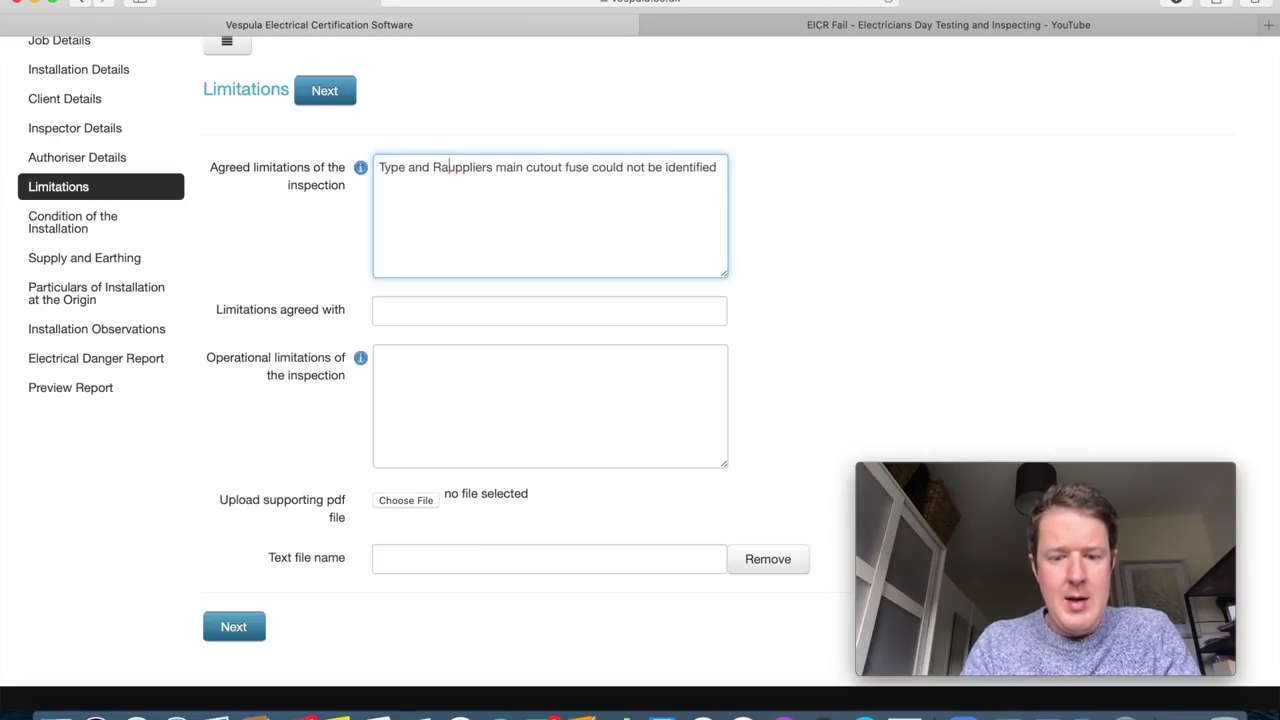
pyautogui.press('BackSpace')
pyautogui.press('BackSpace')
pyautogui.press('BackSpace')
pyautogui.press('BackSpace')
pyautogui.press('BackSpace')
pyautogui.press('BackSpace')
pyautogui.press('BackSpace')
pyautogui.press('BackSpace')
pyautogui.press('BackSpace')
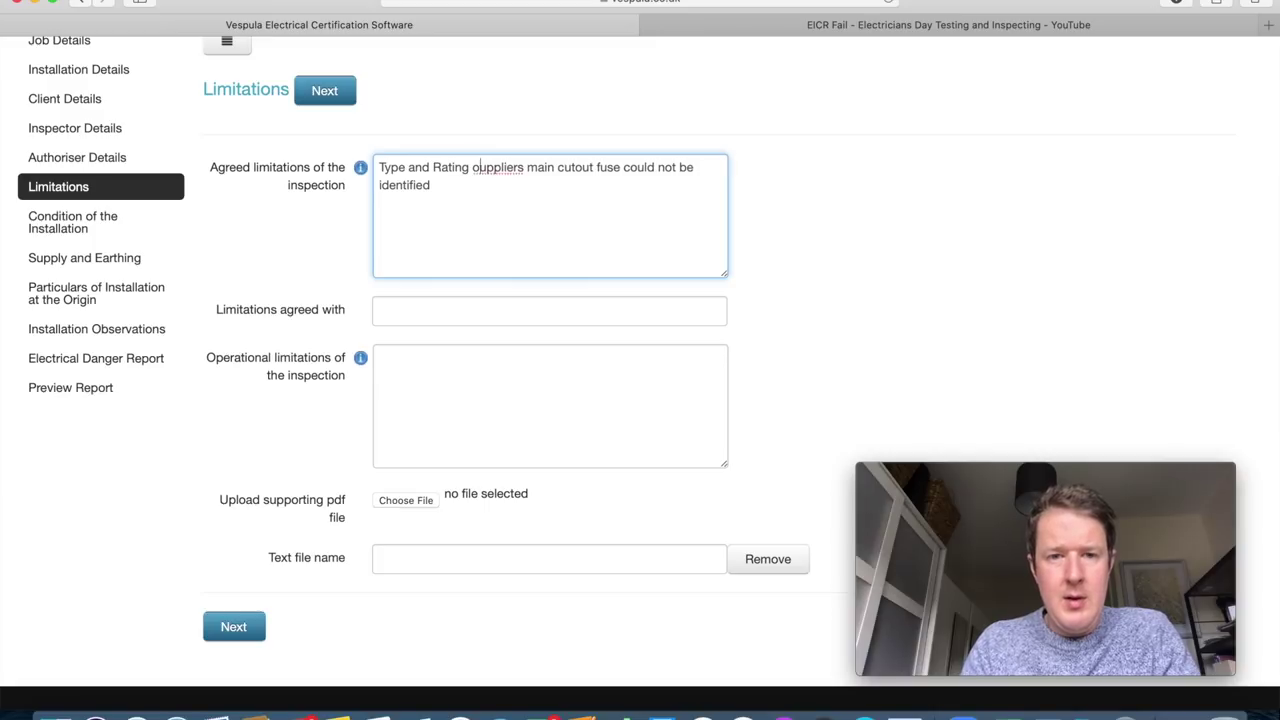
pyautogui.write('rating o')
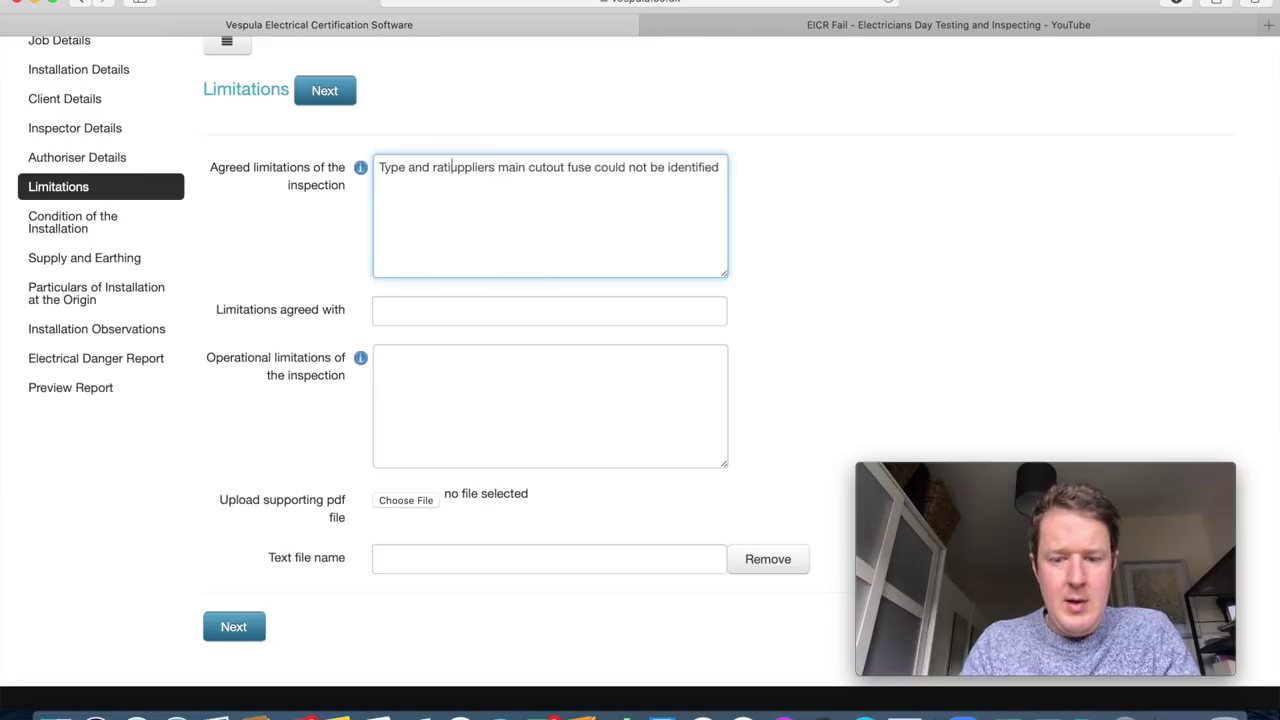
pyautogui.write('f s')
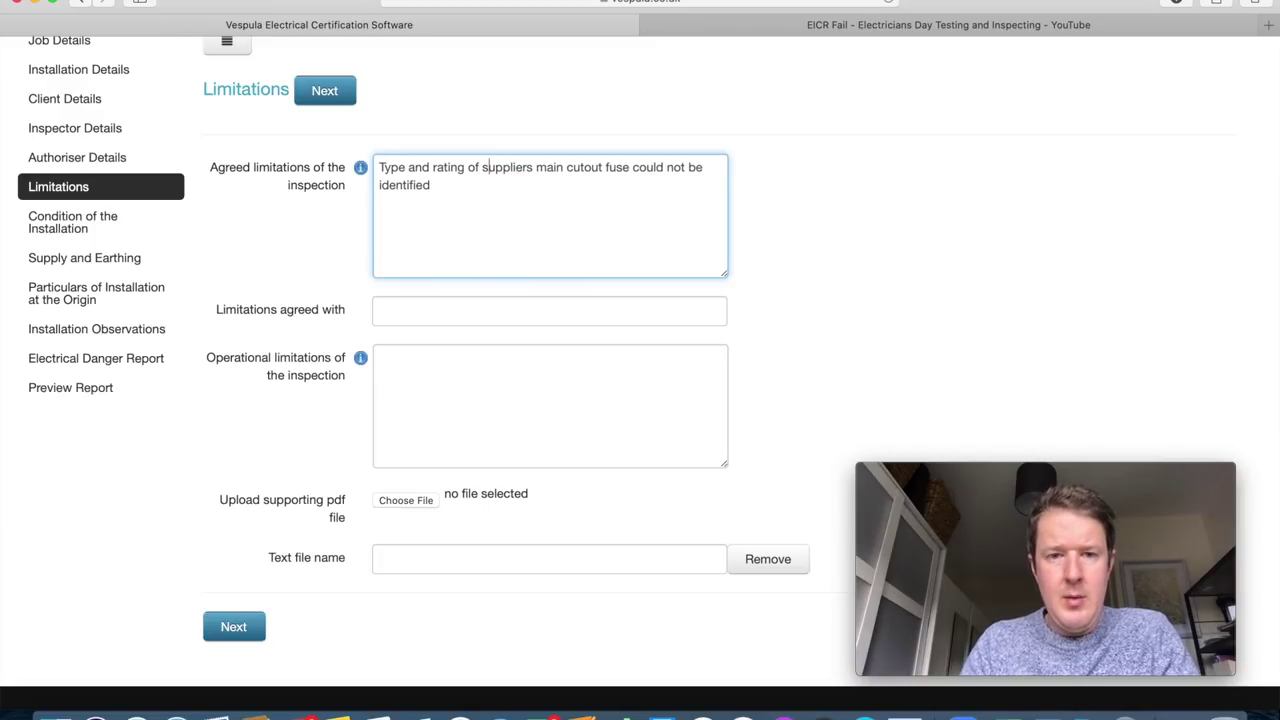
pyautogui.click(543, 195)
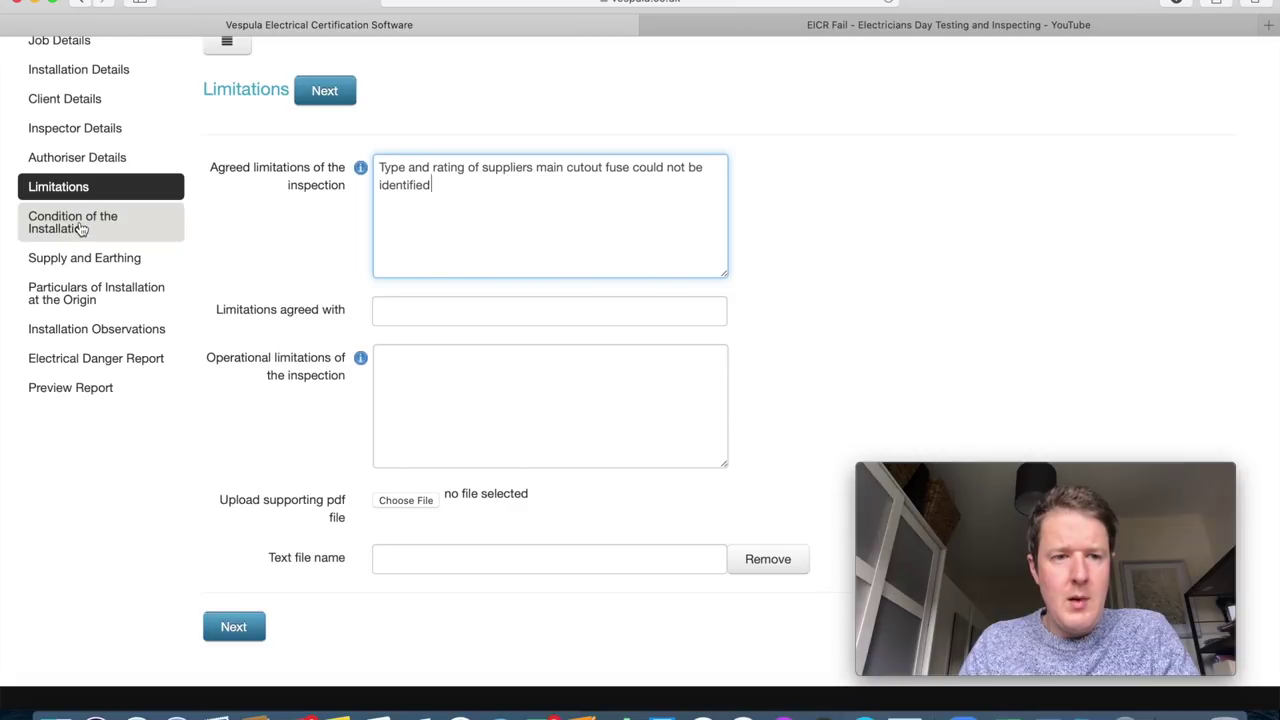
# Go back to the Supply and Earthing section and set the means of earthing to Supplier's facility.
pyautogui.click(82, 292)
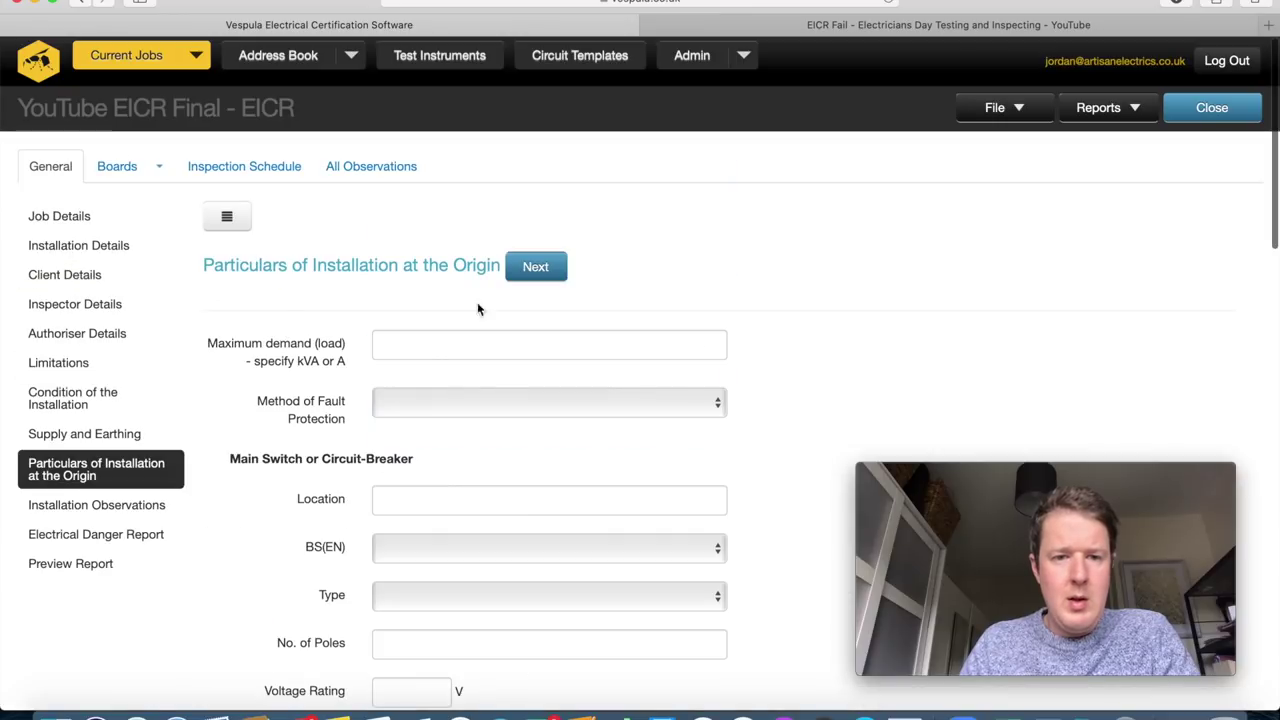
pyautogui.click(103, 432)
pyautogui.scroll(-10, 644, 418)
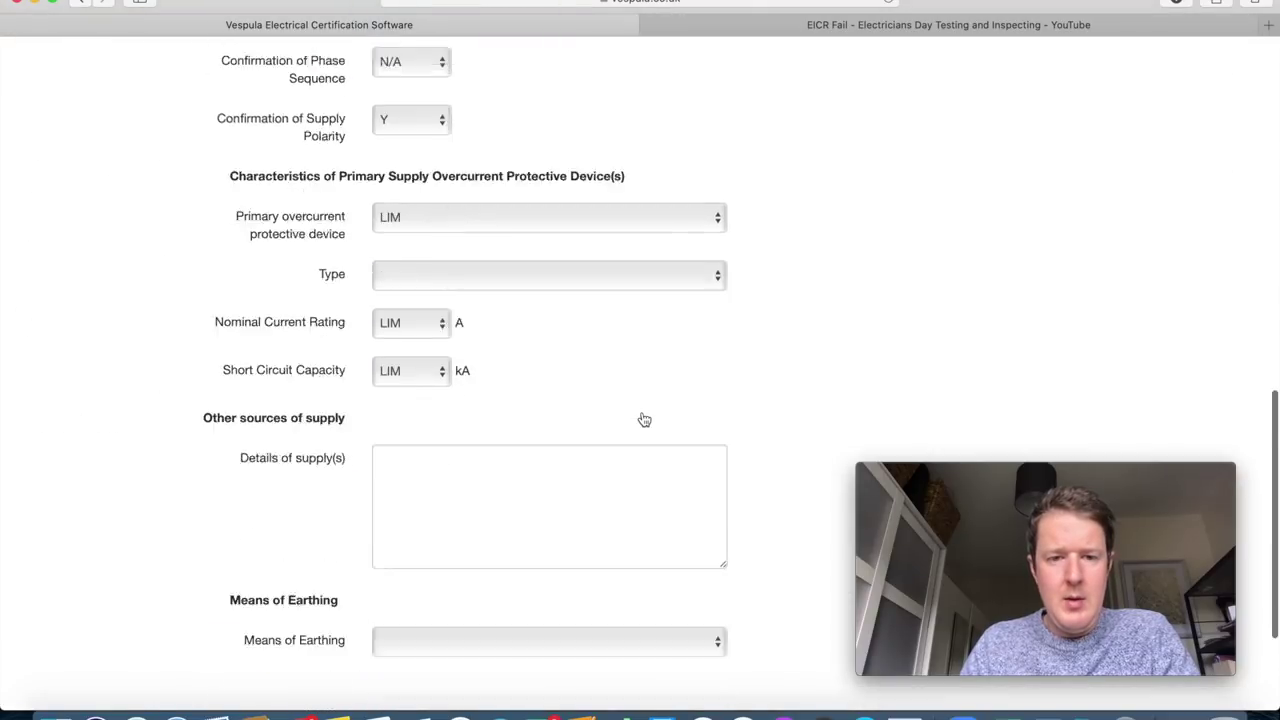
pyautogui.scroll(-2, 644, 418)
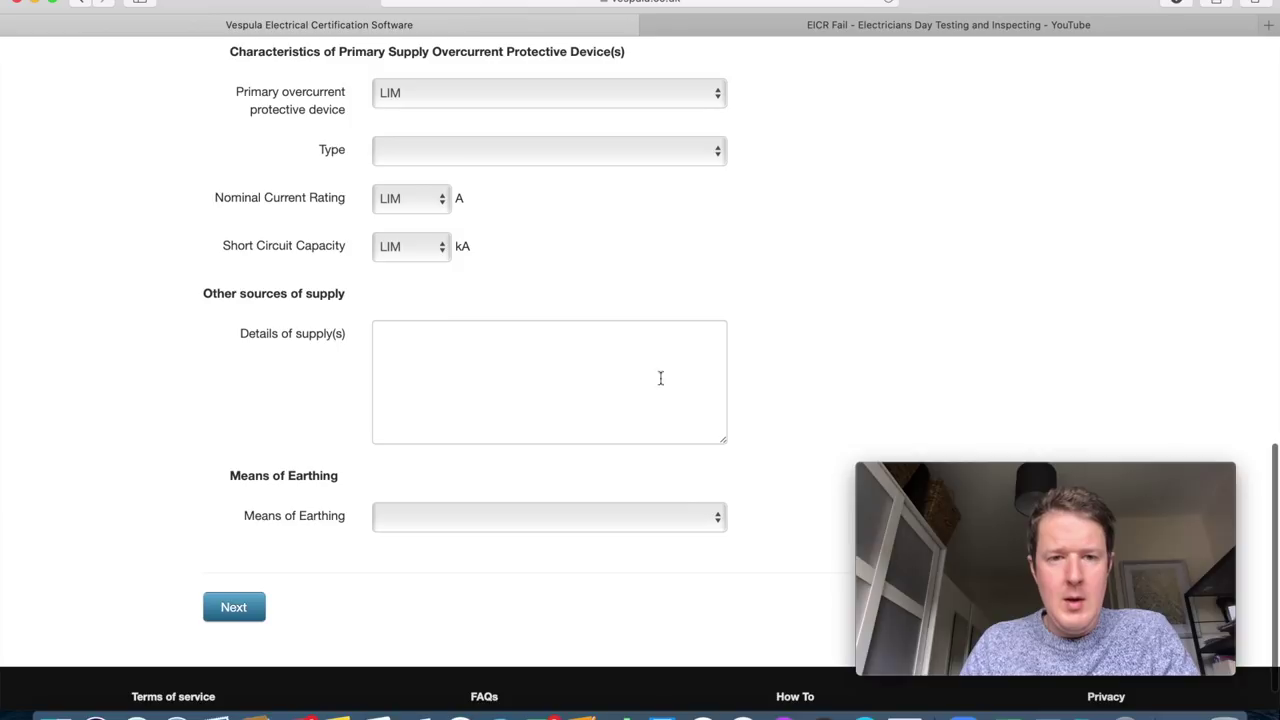
pyautogui.click(546, 338)
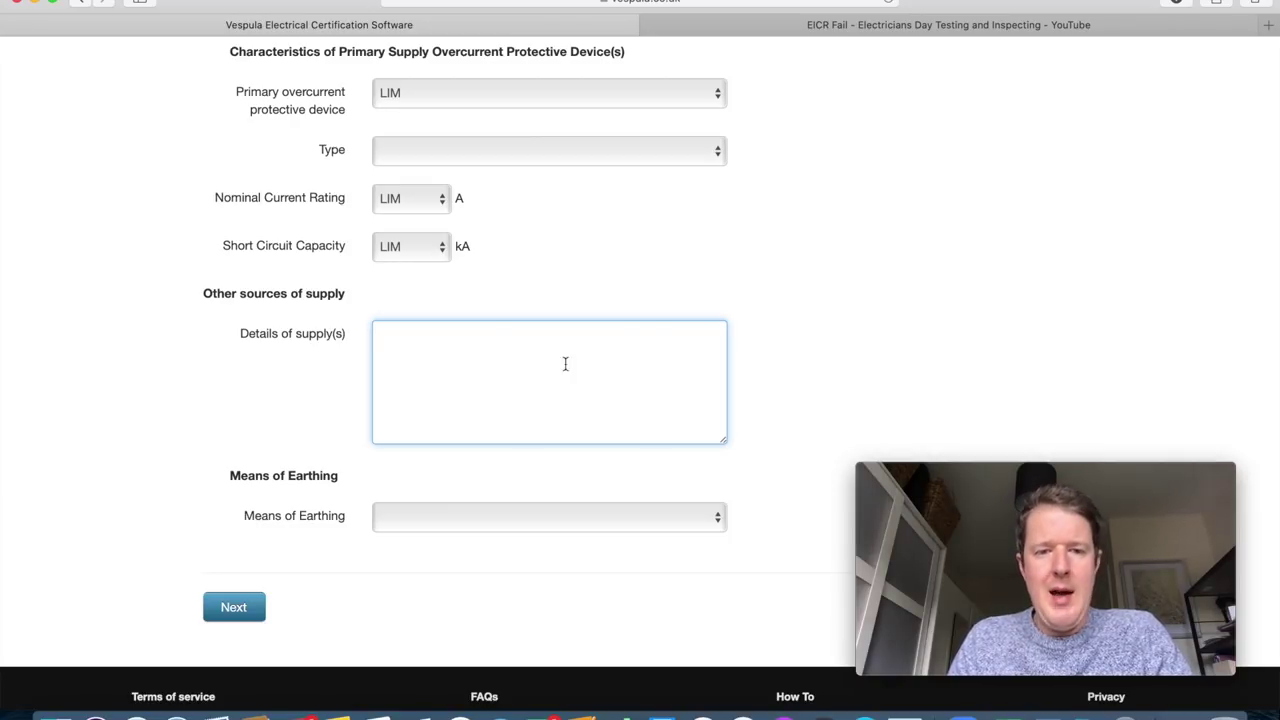
pyautogui.scroll(-1, 777, 419)
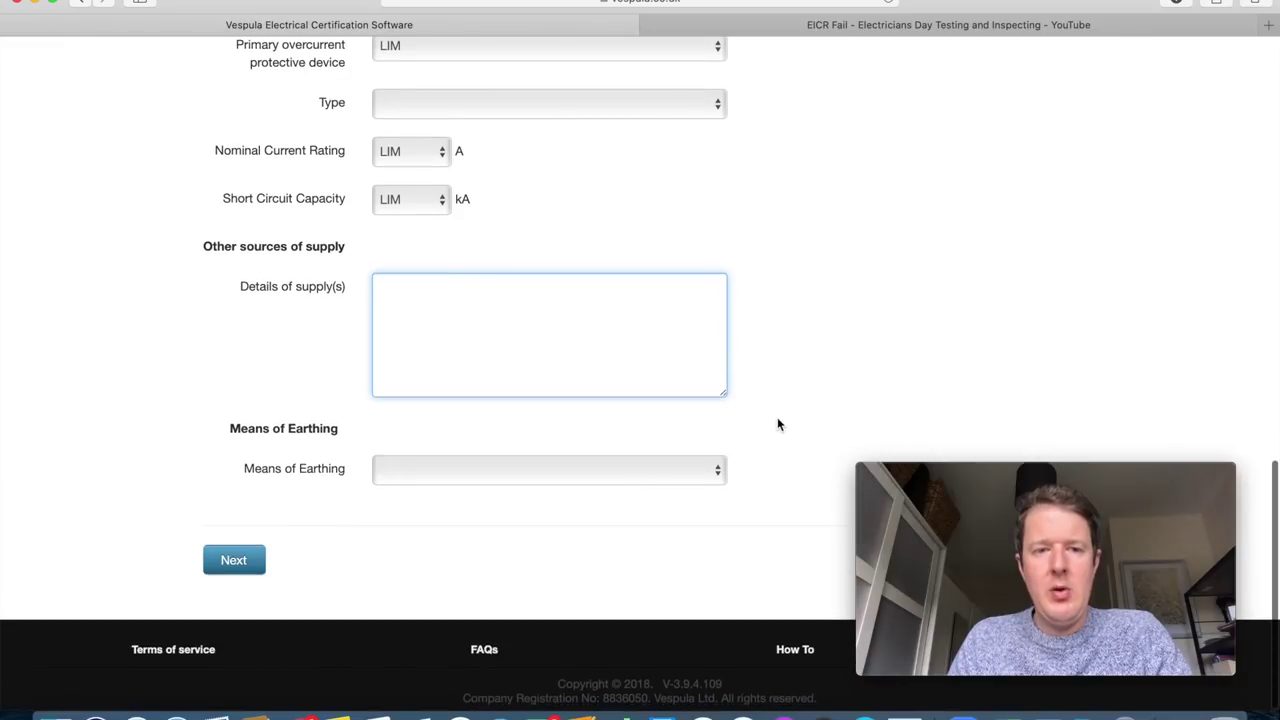
pyautogui.click(604, 471)
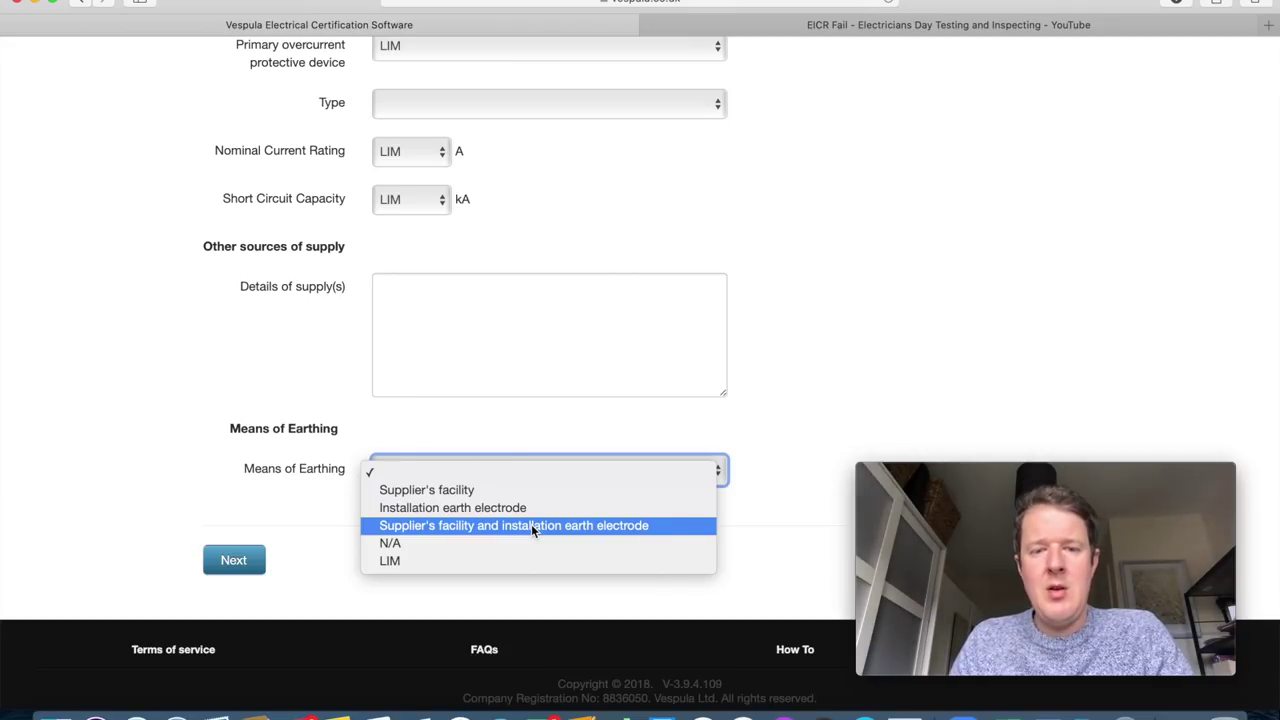
pyautogui.click(455, 492)
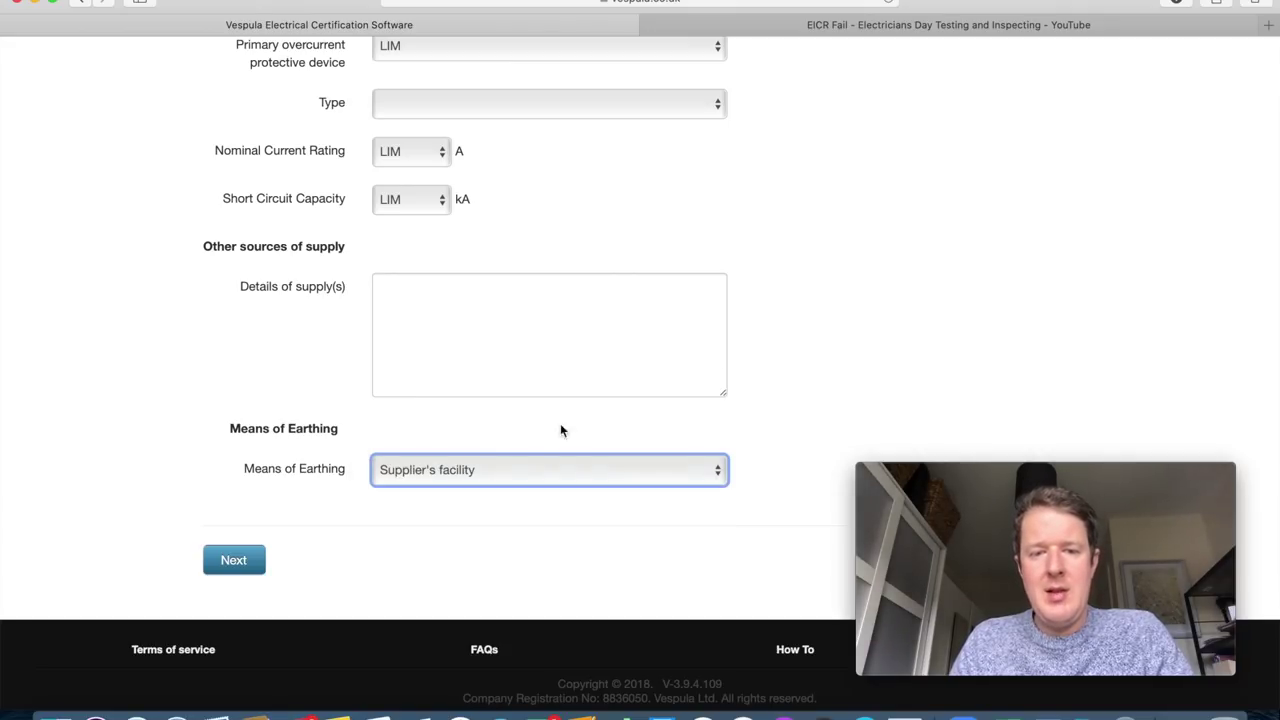
# Keep the means of earthing as Supplier's facility and continue to the Particulars of Installation at the Origin section.
pyautogui.click(688, 469)
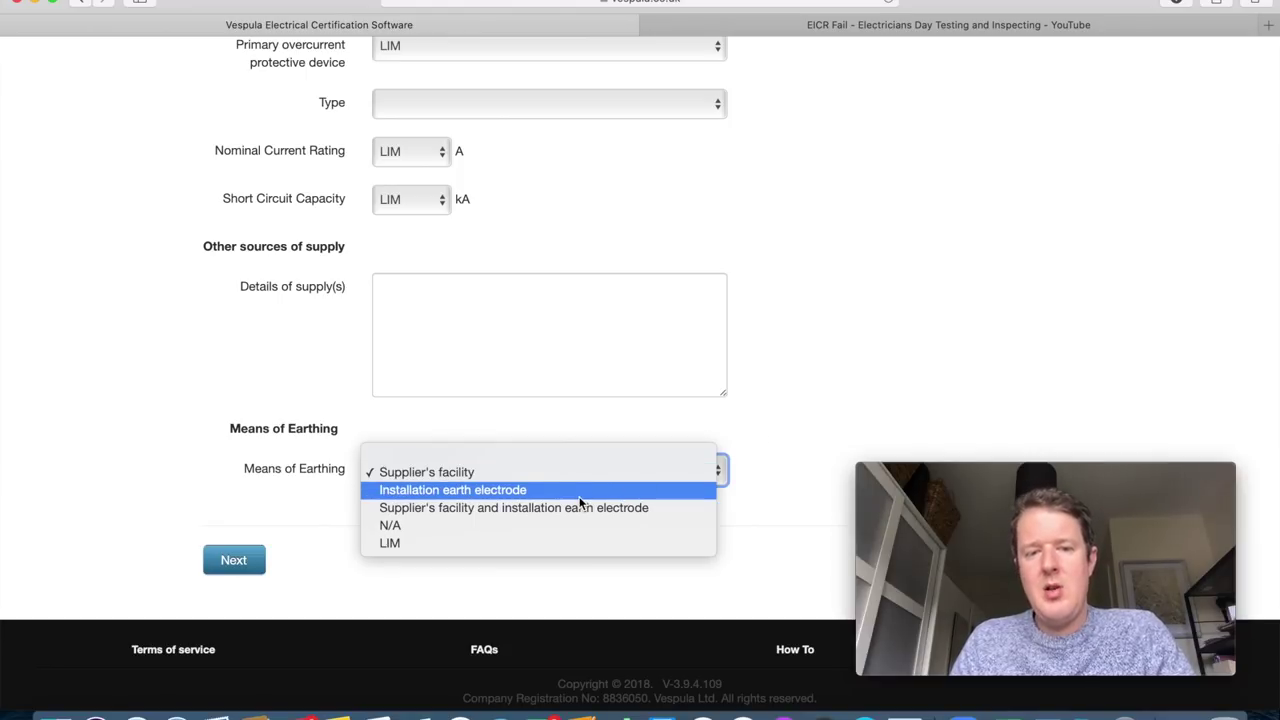
pyautogui.click(750, 438)
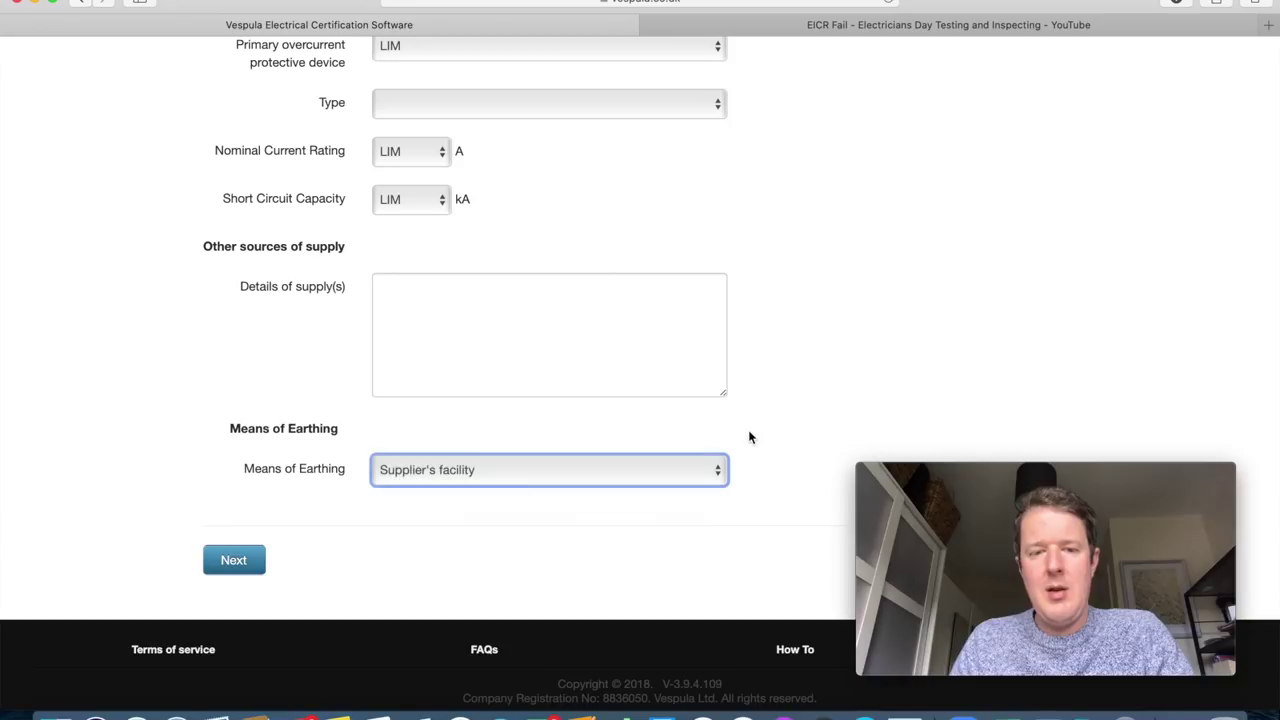
pyautogui.click(246, 560)
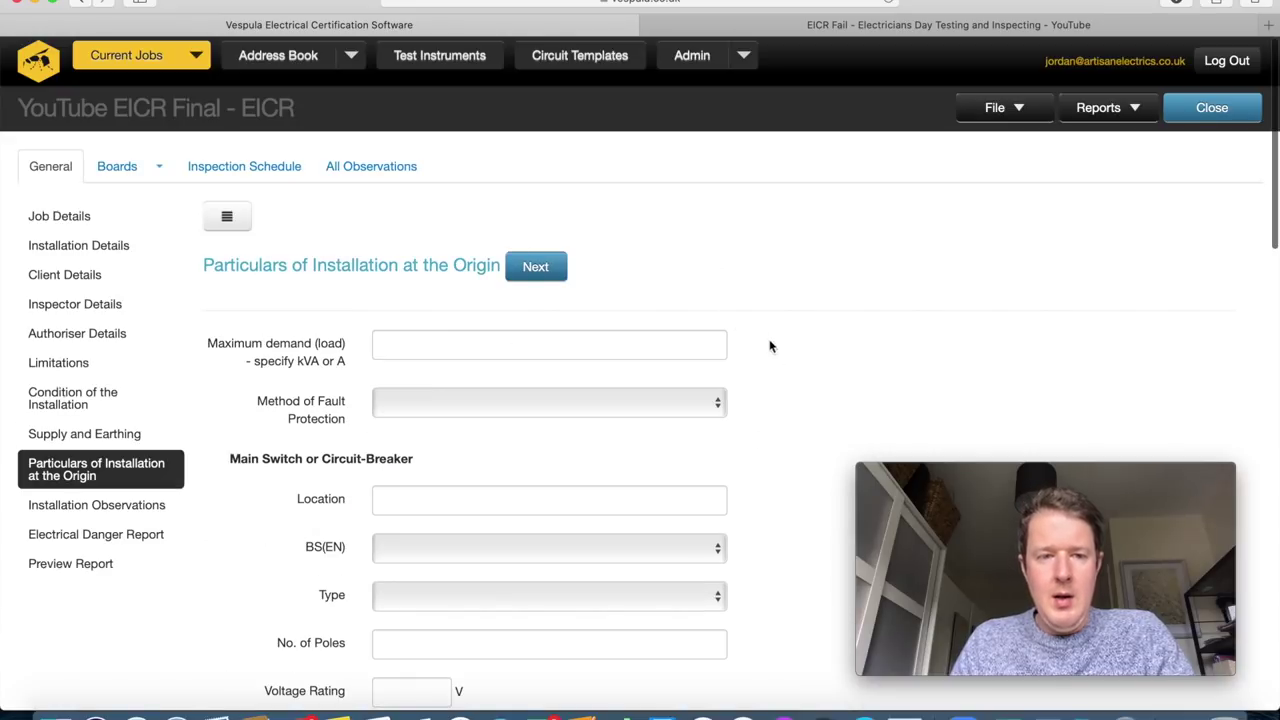
pyautogui.scroll(-2, 771, 429)
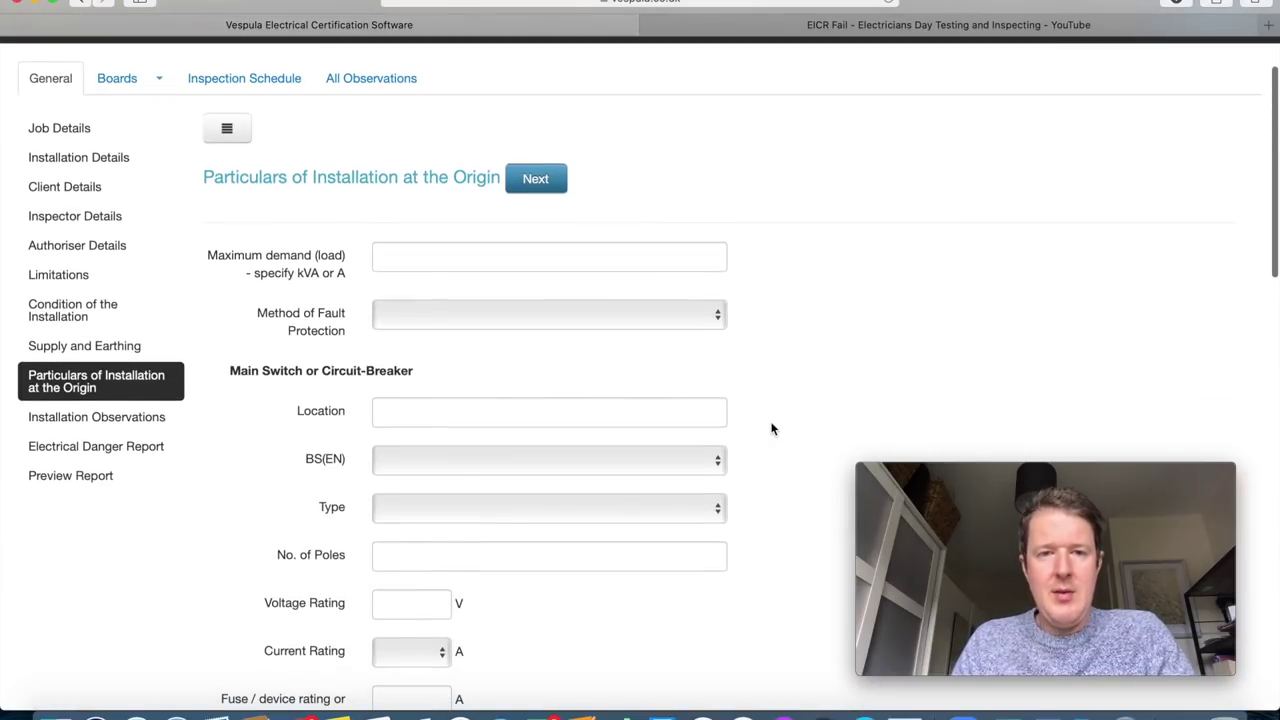
pyautogui.scroll(-1, 771, 429)
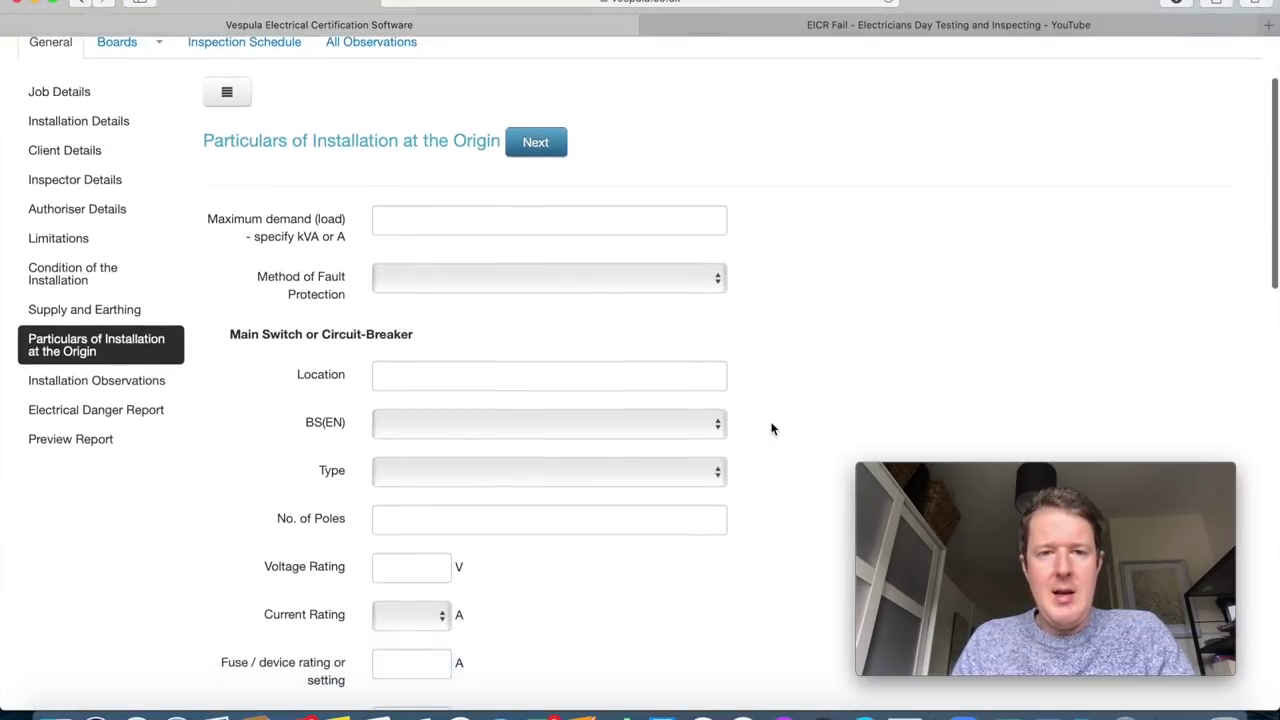
# Find the view of the consumer unit's breakers and main switch in the inspection video to assess the maximum demand.
pyautogui.click(495, 216)
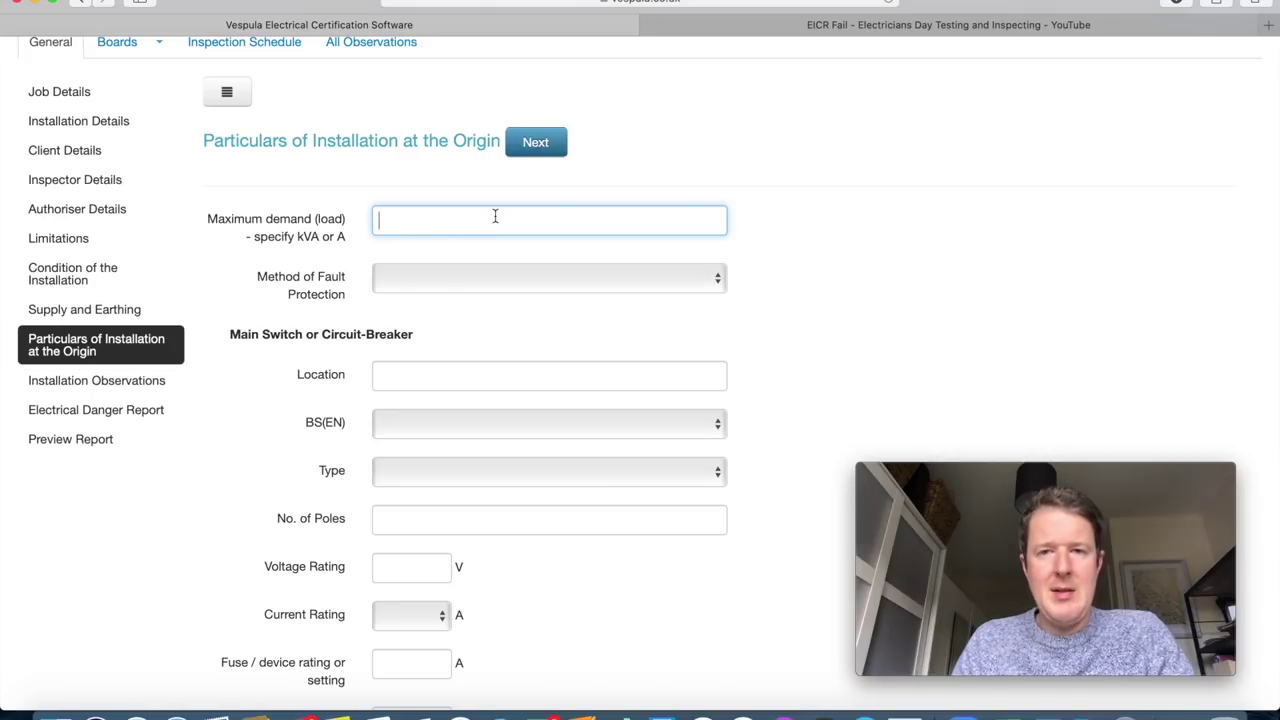
pyautogui.click(804, 28)
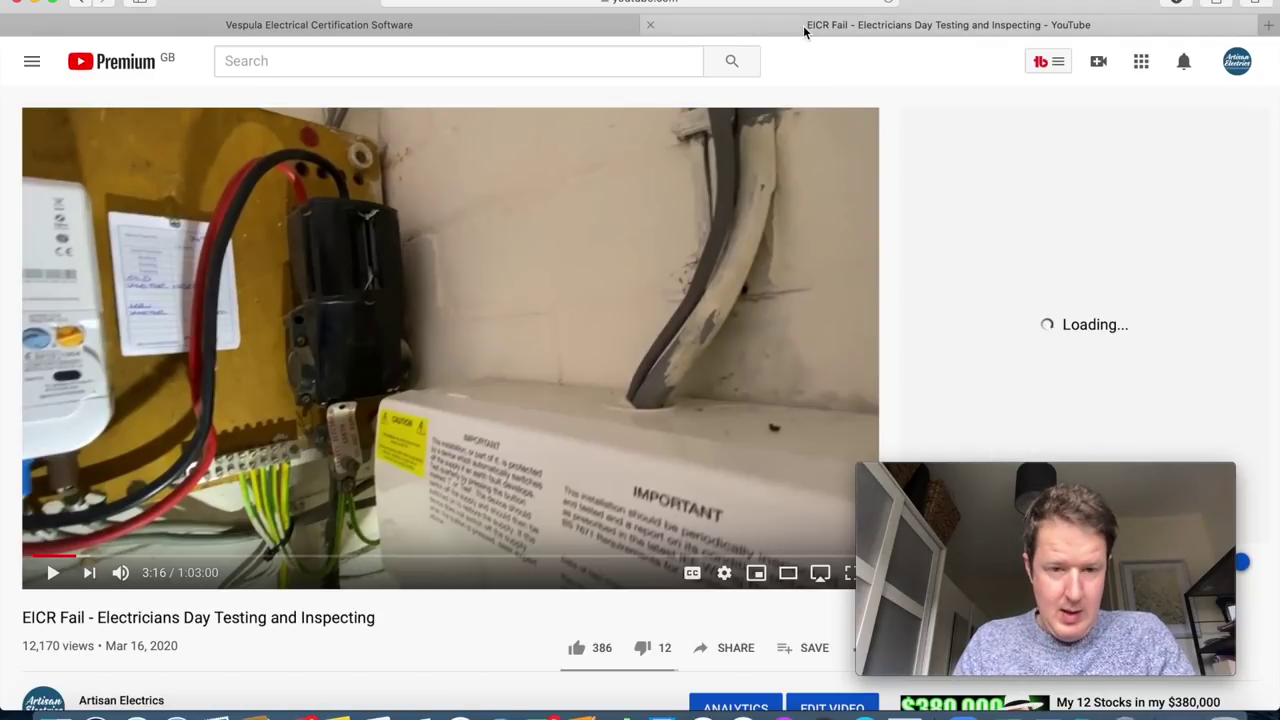
pyautogui.click(81, 557)
pyautogui.moveTo(81, 560); pyautogui.dragTo(59, 560)
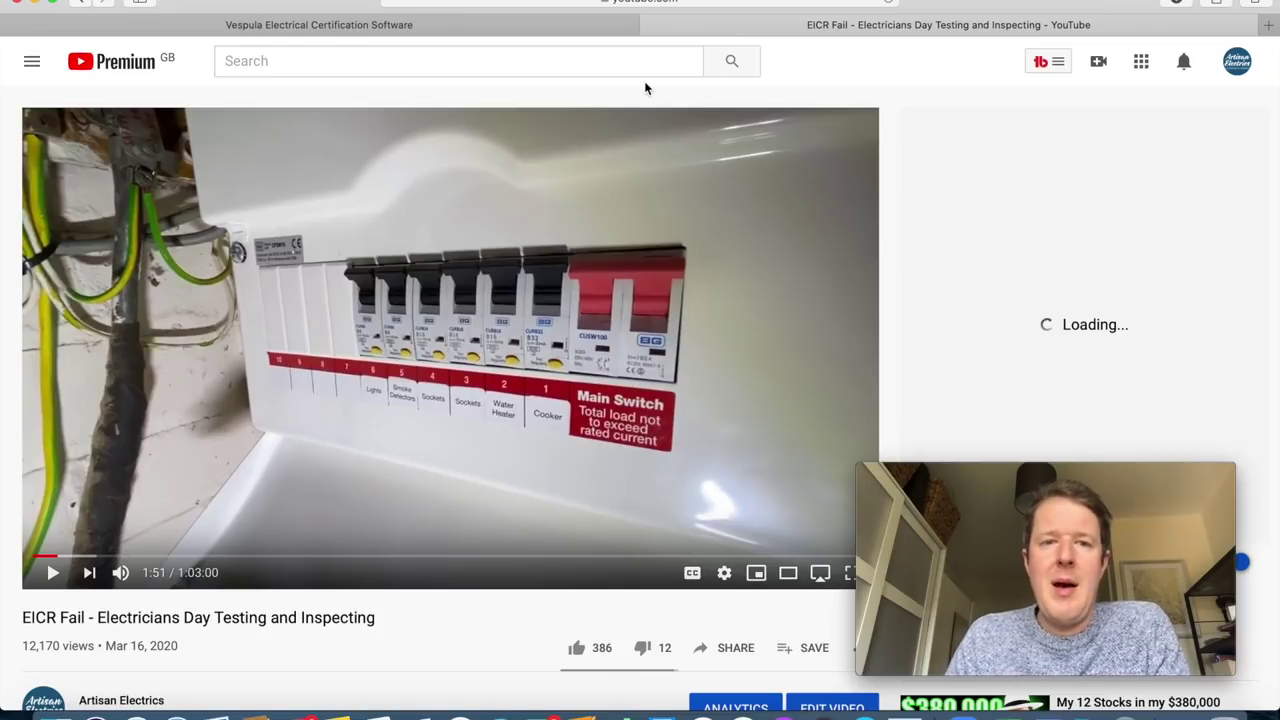
# Return to the Vespula form and enter 63A as the maximum demand.
pyautogui.click(517, 28)
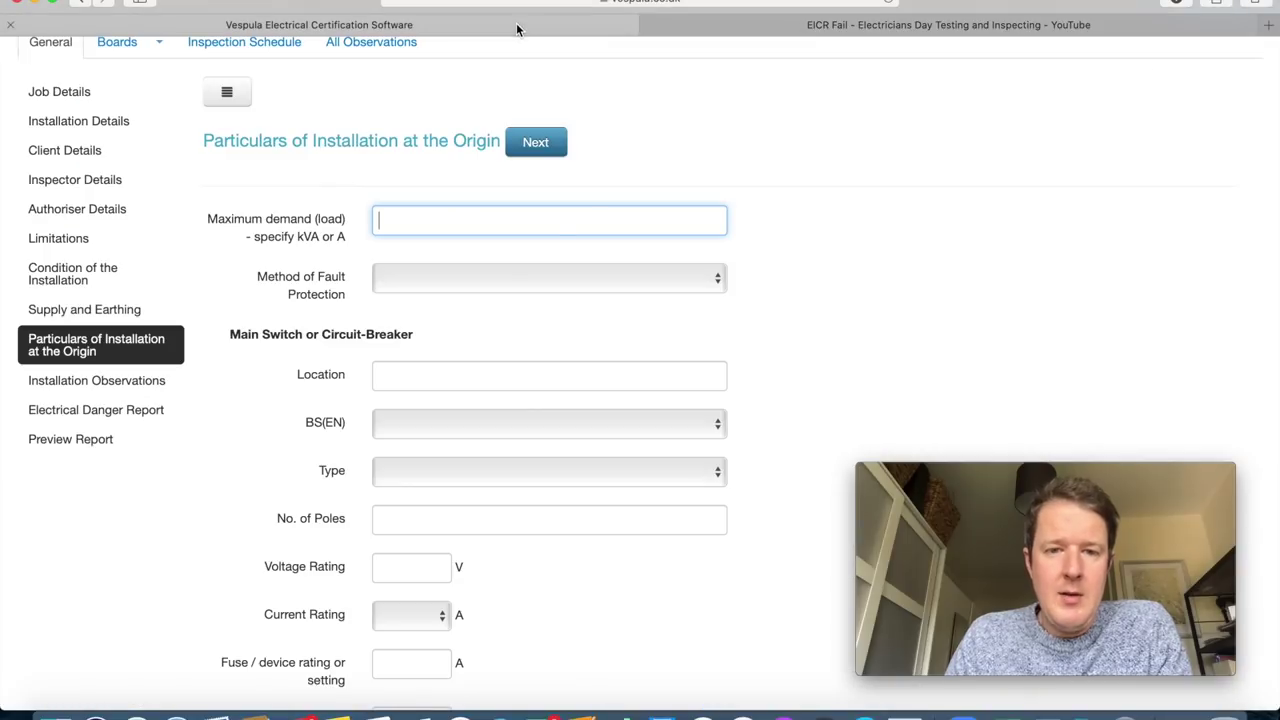
pyautogui.write('63')
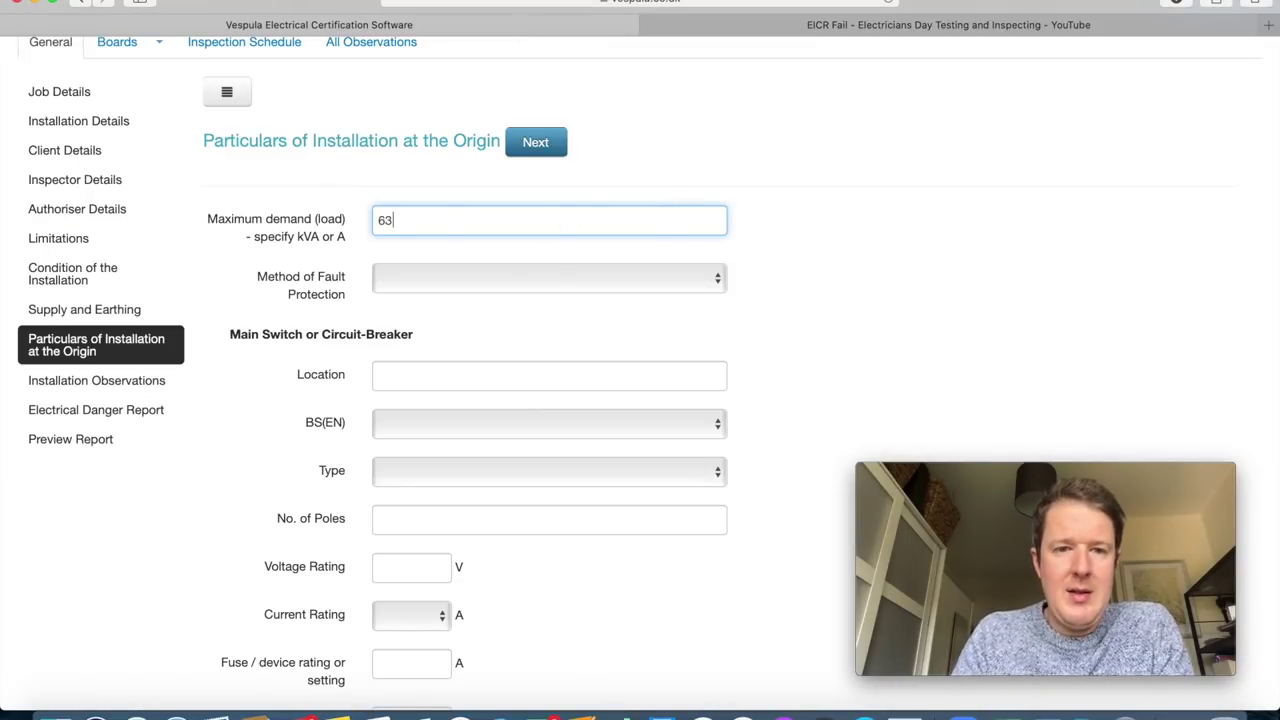
pyautogui.click(559, 280)
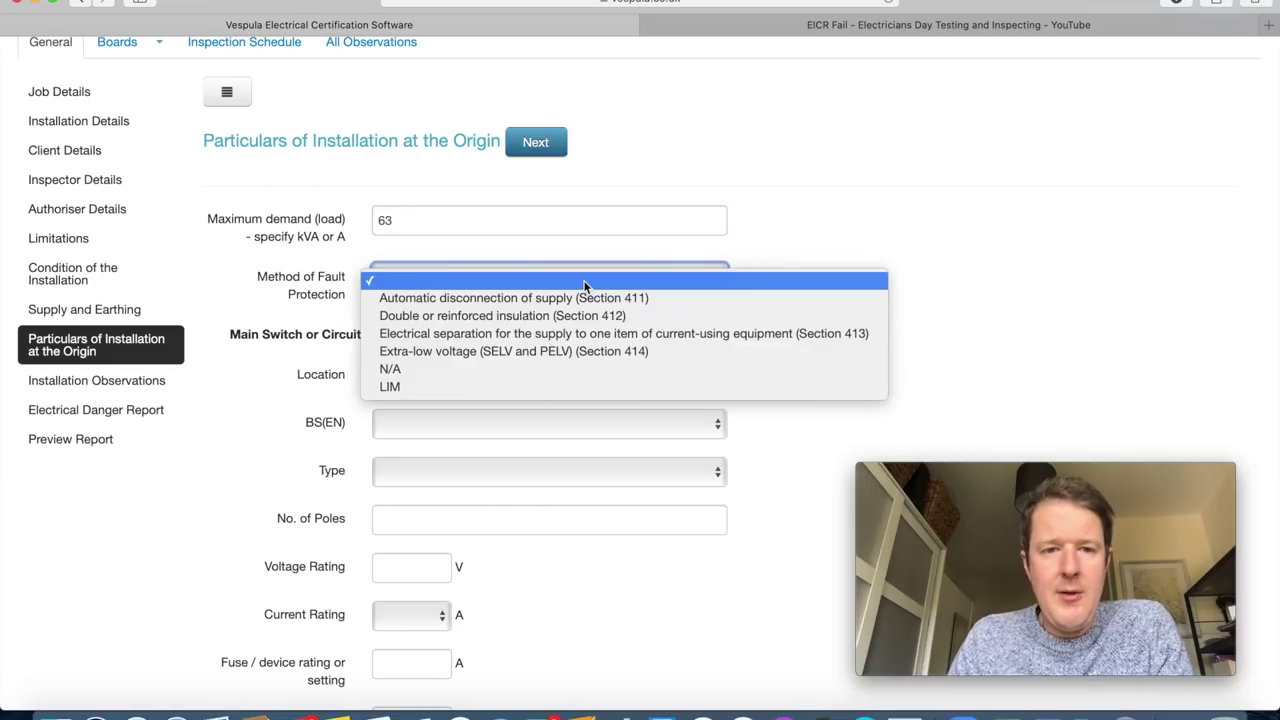
pyautogui.click(543, 225)
pyautogui.click(495, 224)
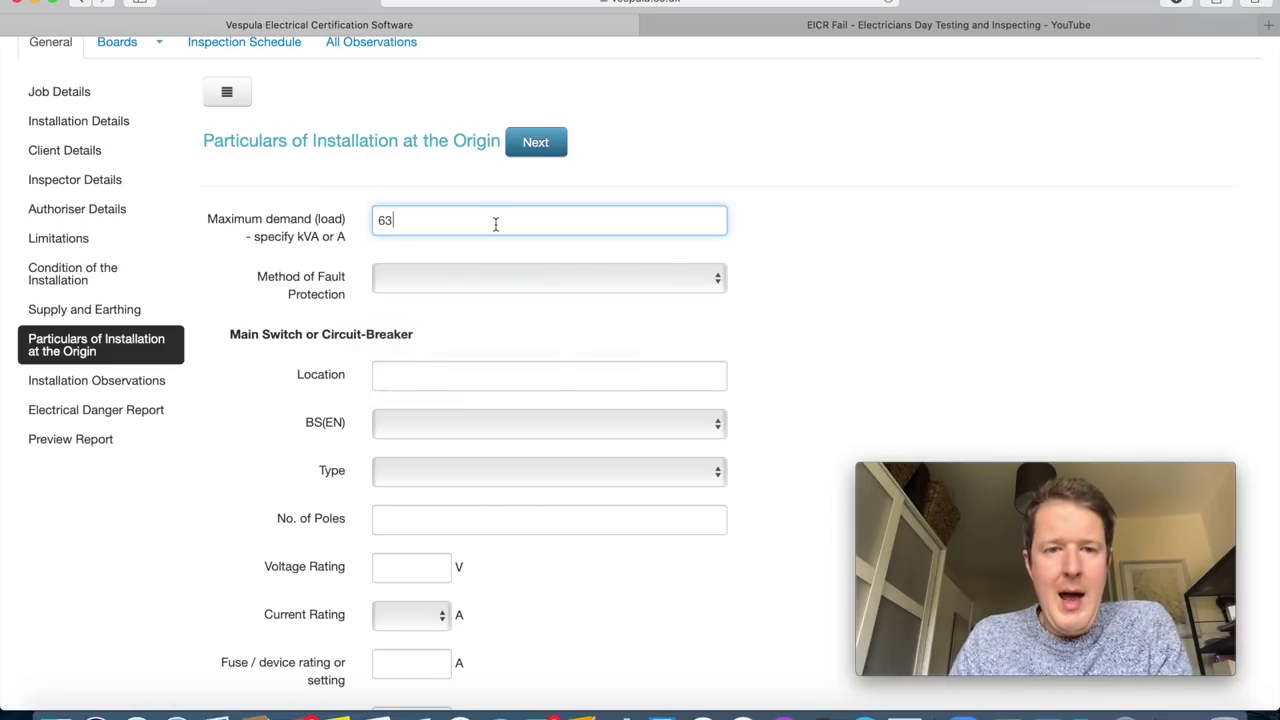
pyautogui.click(746, 234)
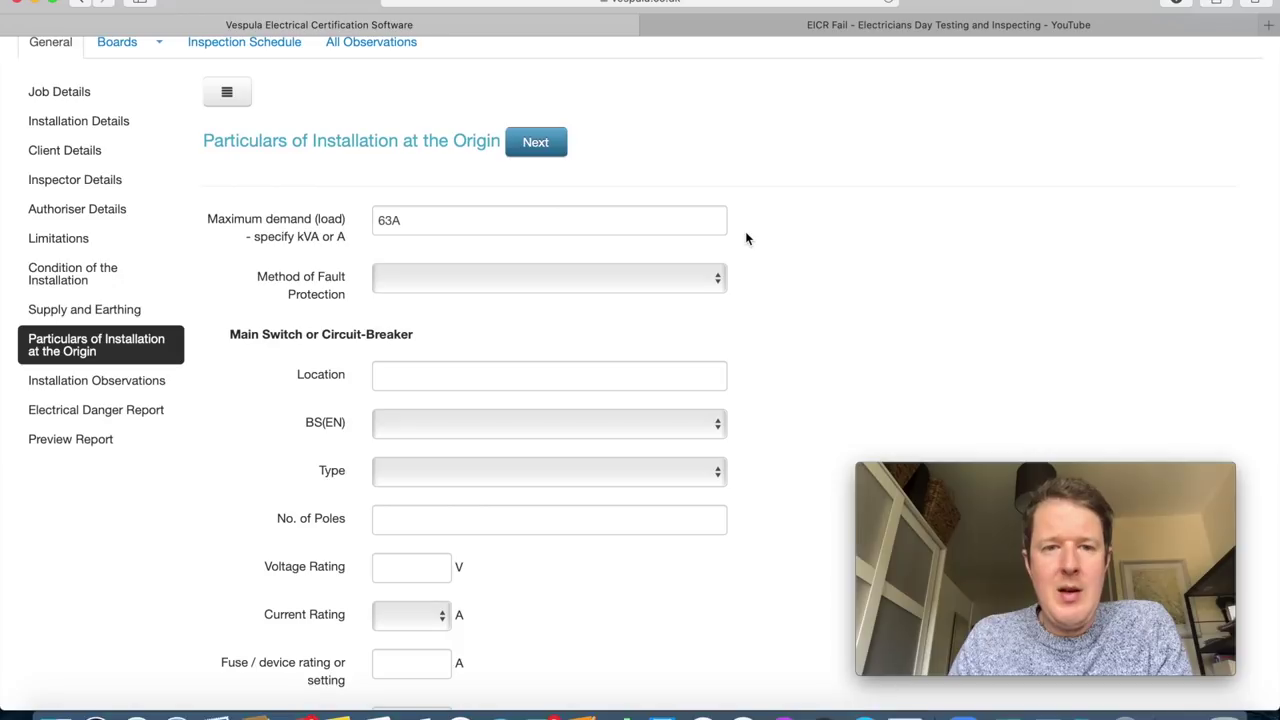
# Set the method of fault protection to Automatic disconnection of supply (Section 411).
pyautogui.scroll(-2, 745, 237)
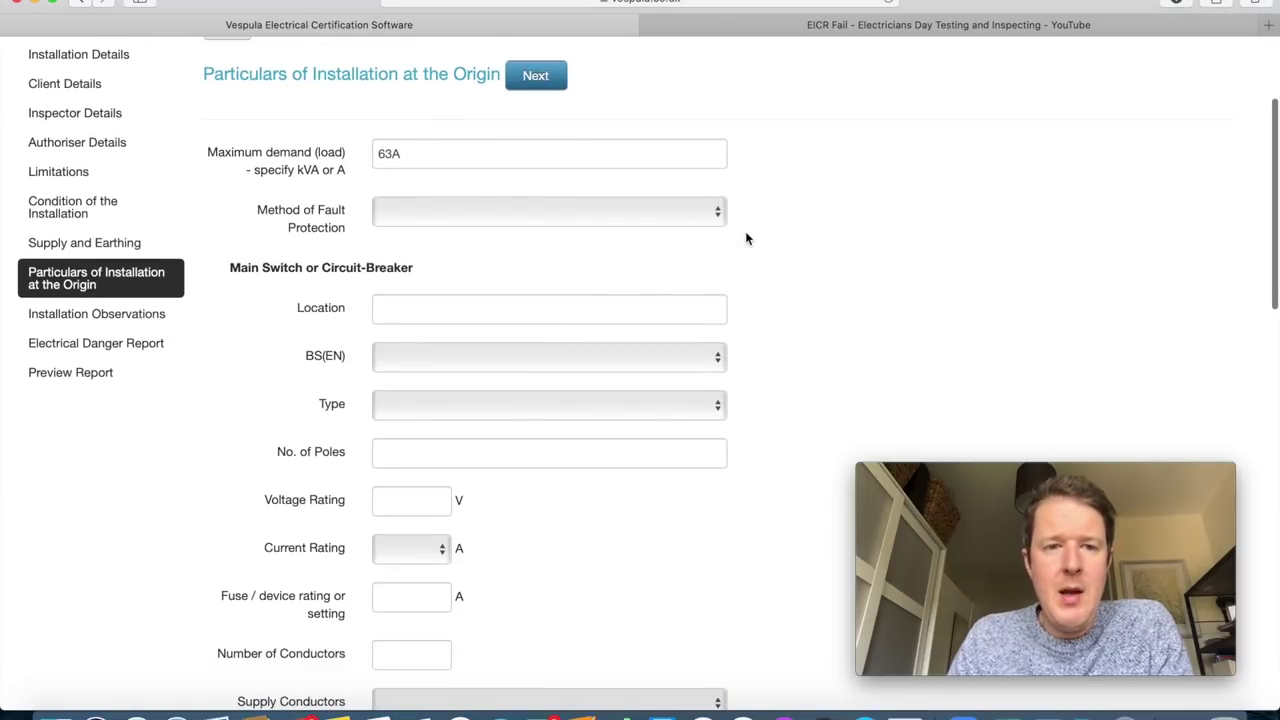
pyautogui.click(565, 217)
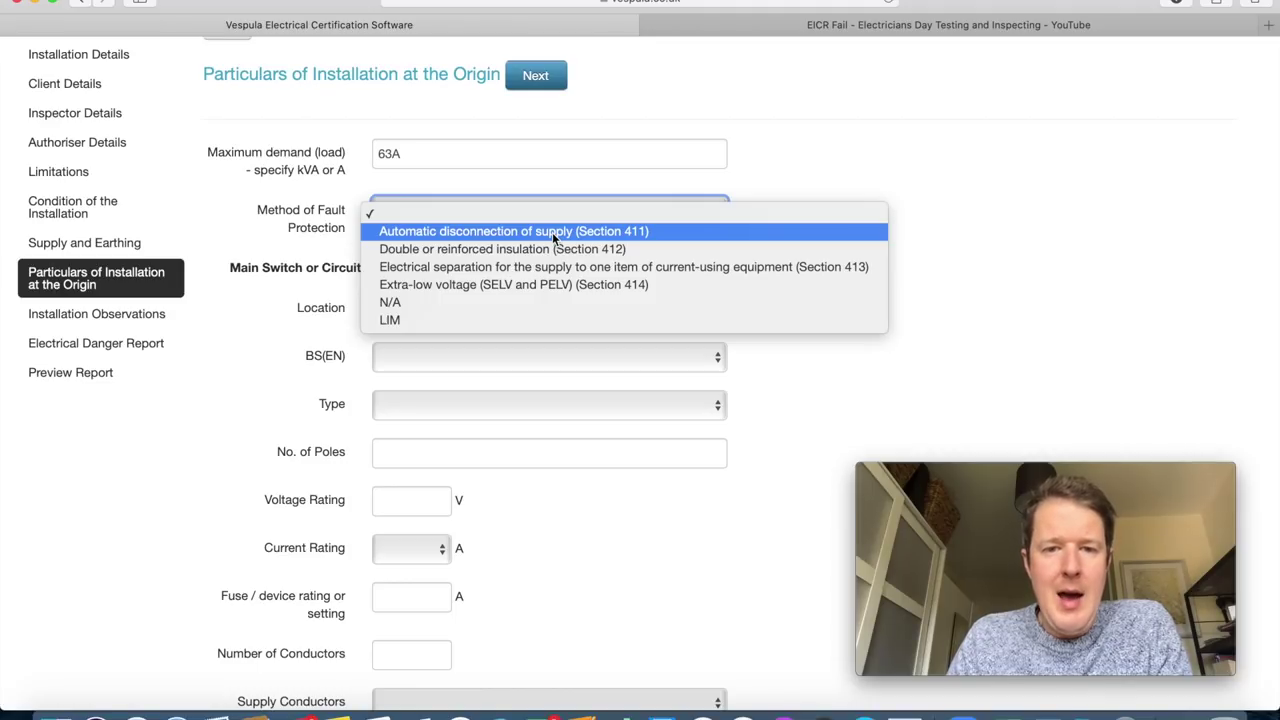
pyautogui.click(552, 232)
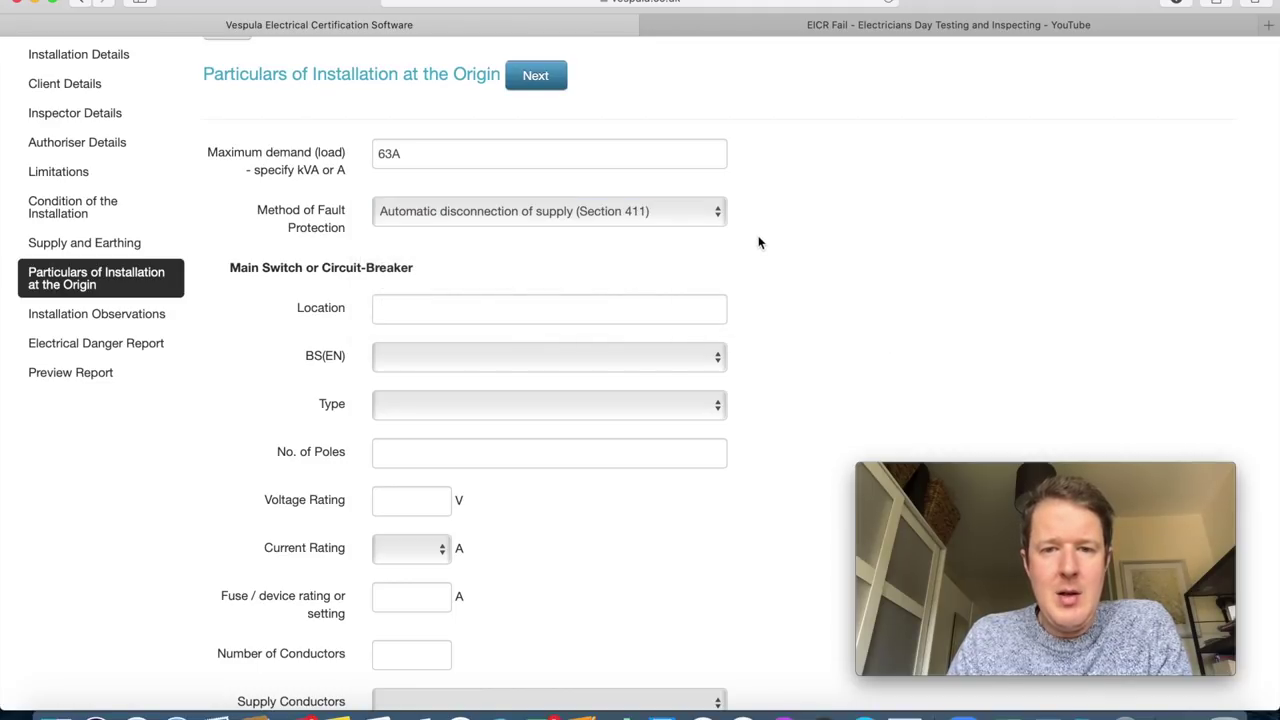
# Enter "Consumer Unit" as the main switch location and set its BS(EN) to BS EN 60947-3 Switch, disconnector, or switch-fuse.
pyautogui.scroll(-1, 760, 315)
pyautogui.scroll(-2, 760, 315)
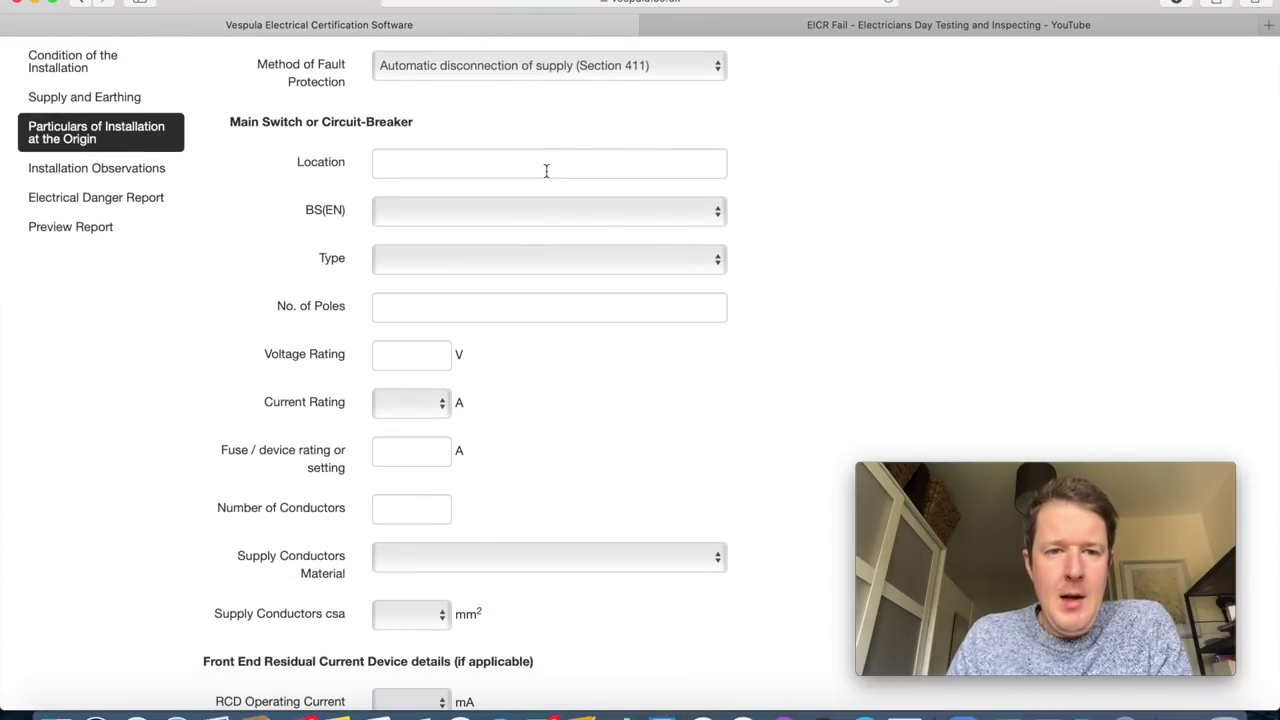
pyautogui.click(546, 171)
pyautogui.write('Consumer Unit')
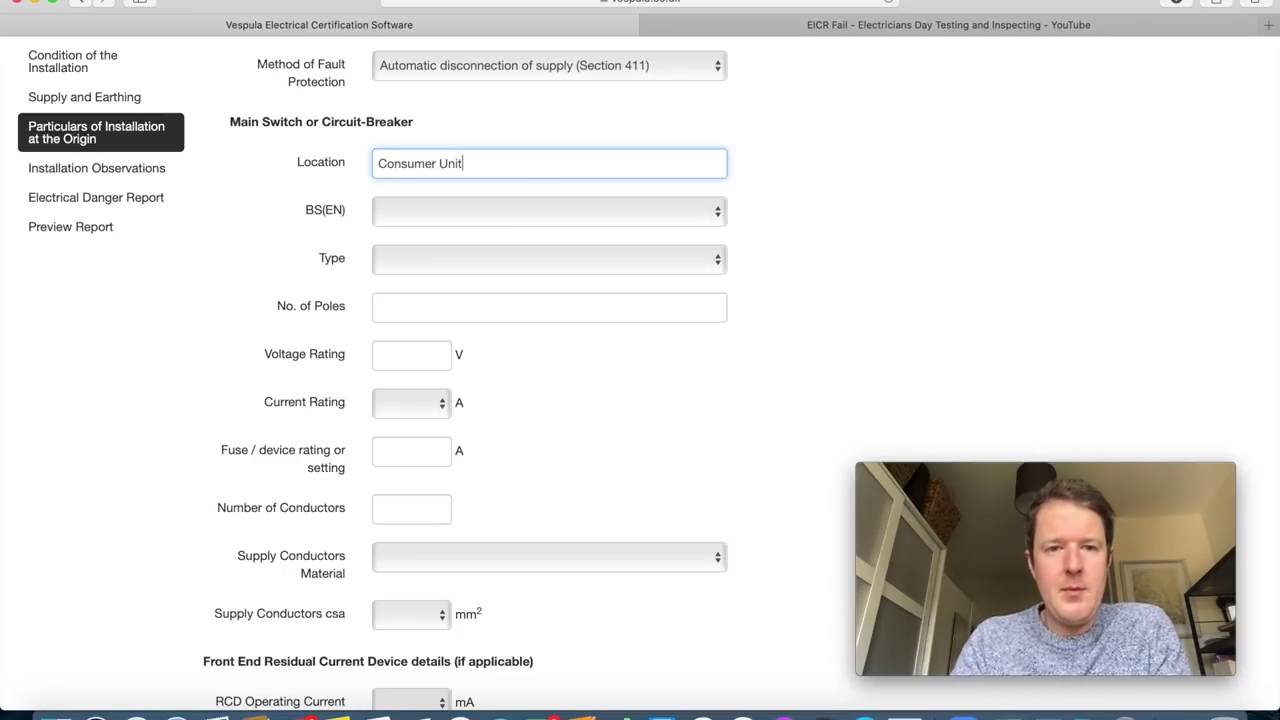
pyautogui.press('Tab')
pyautogui.click(457, 219)
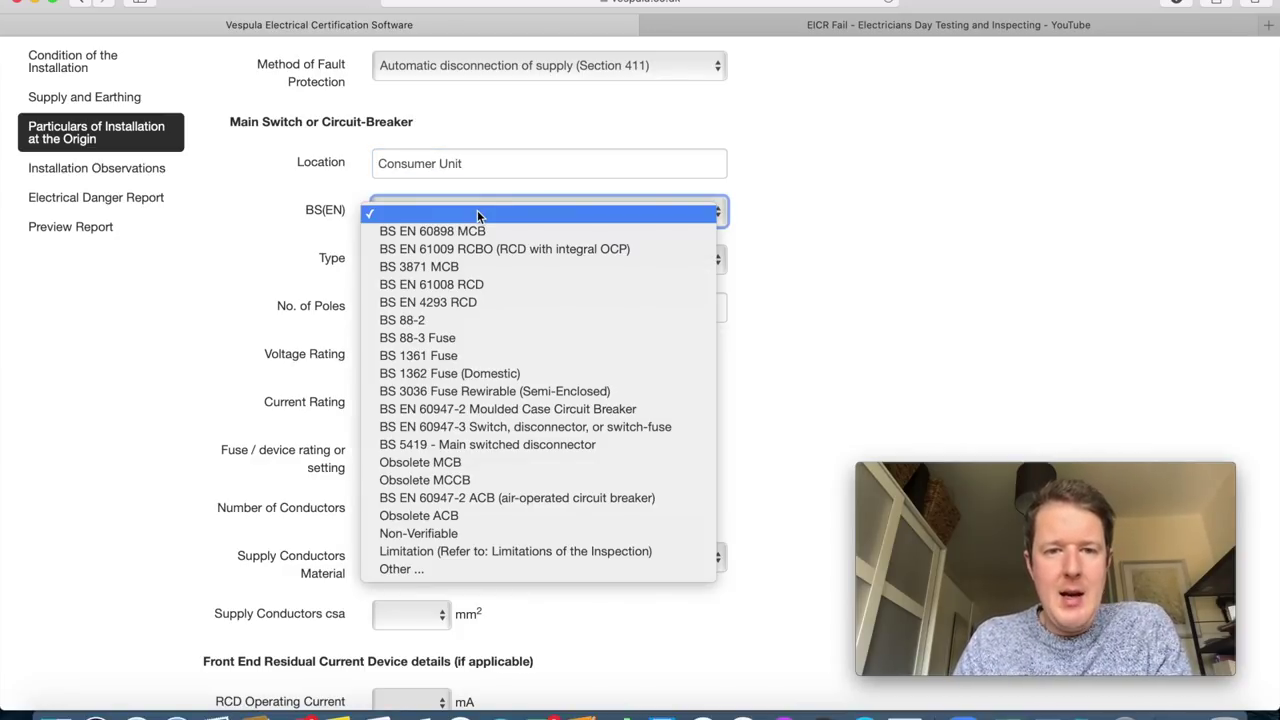
pyautogui.click(471, 428)
# Check the main switch in the inspection video, then set its type to N/A and number of poles to 2.
pyautogui.click(845, 28)
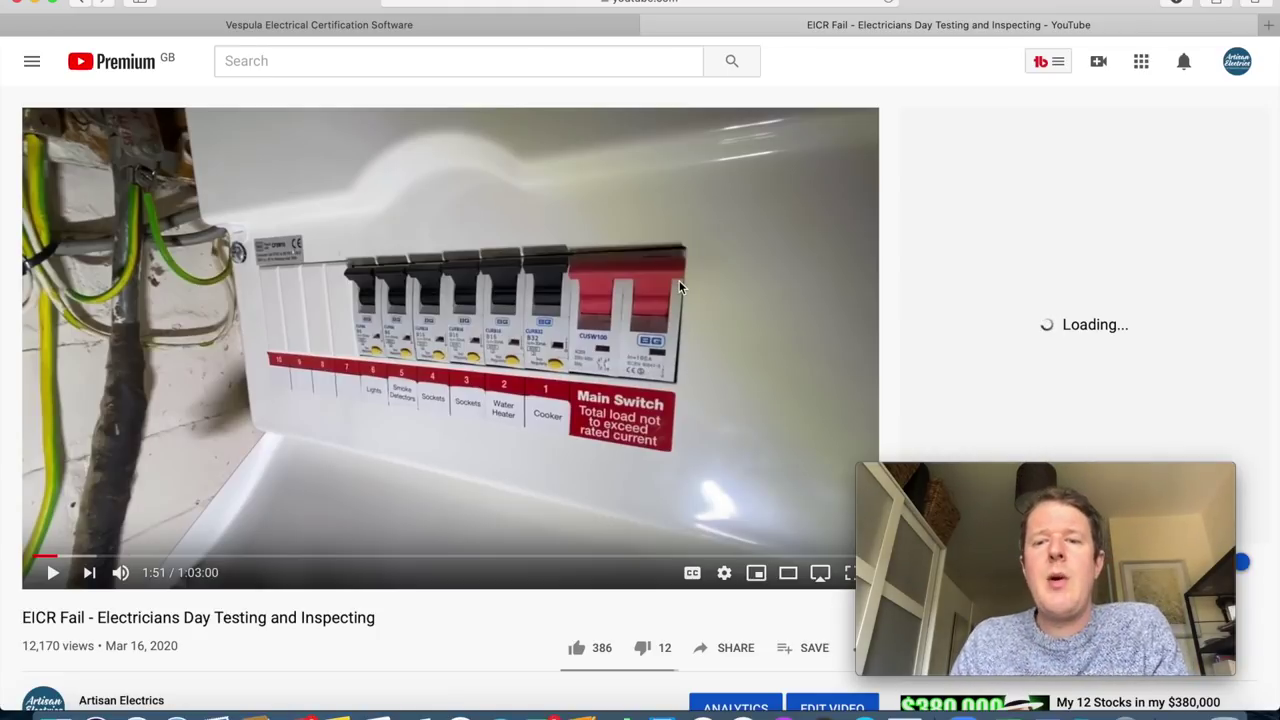
pyautogui.click(508, 31)
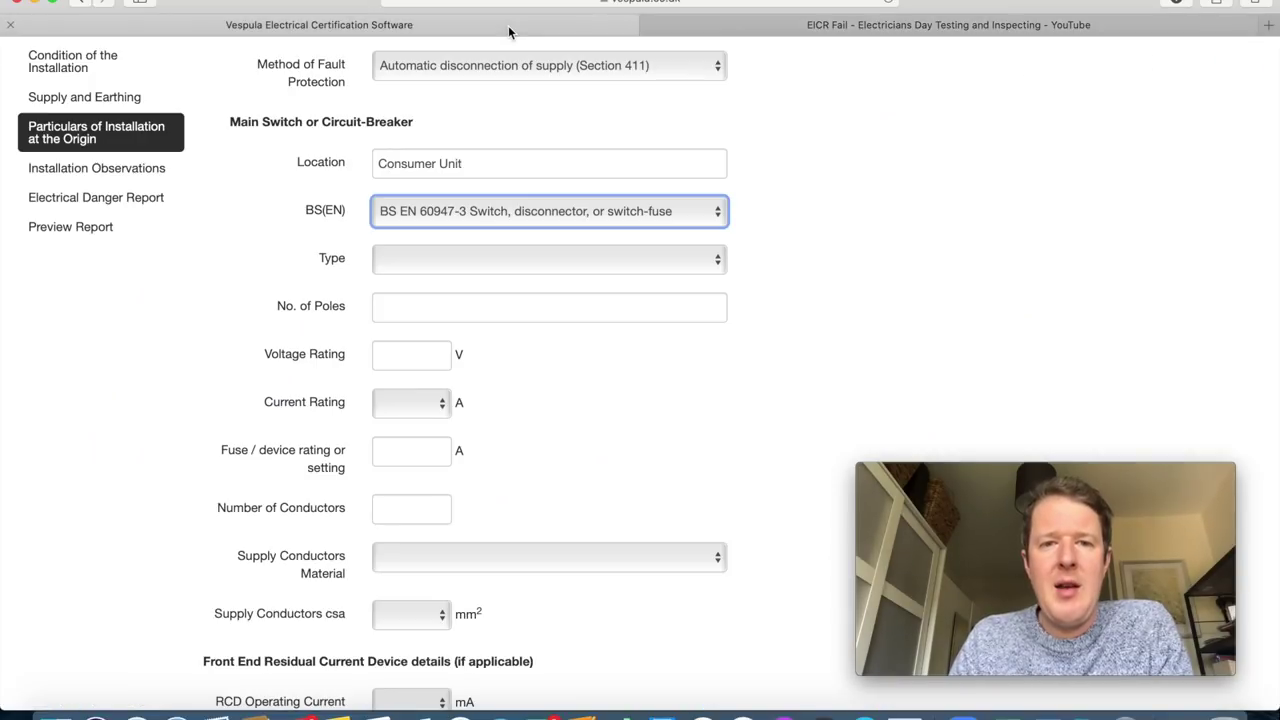
pyautogui.click(650, 262)
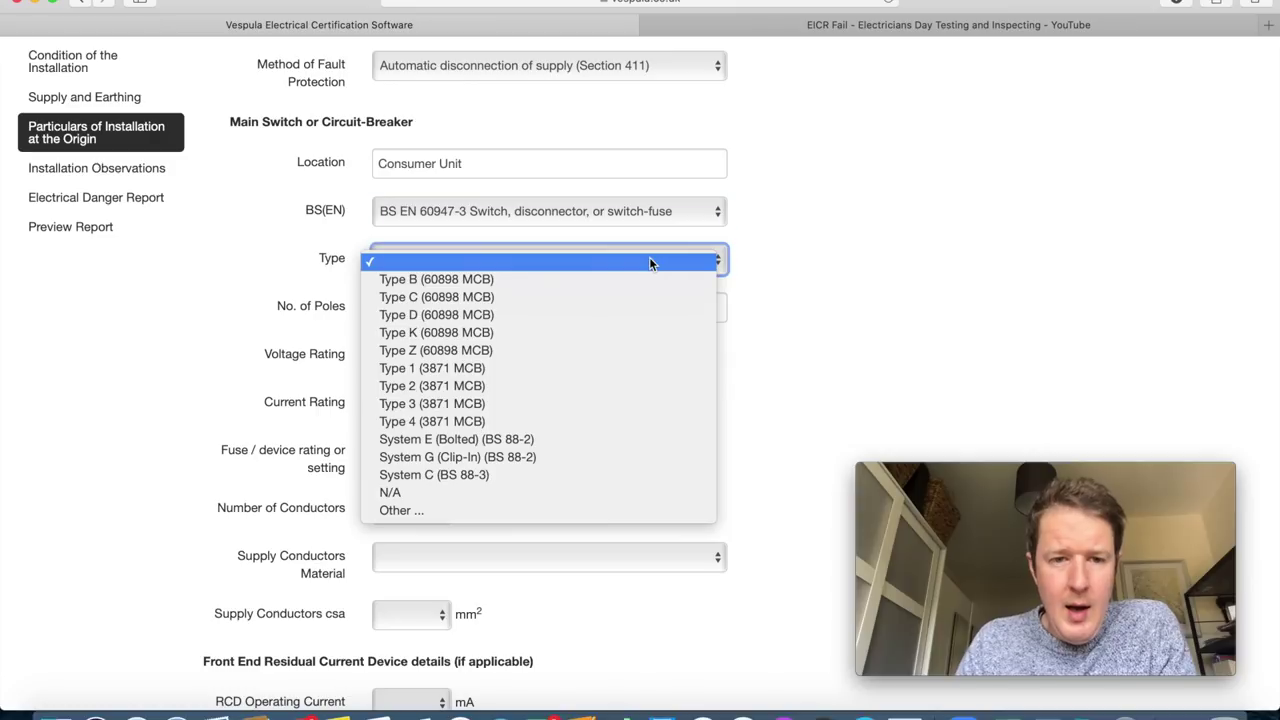
pyautogui.click(459, 491)
pyautogui.click(479, 299)
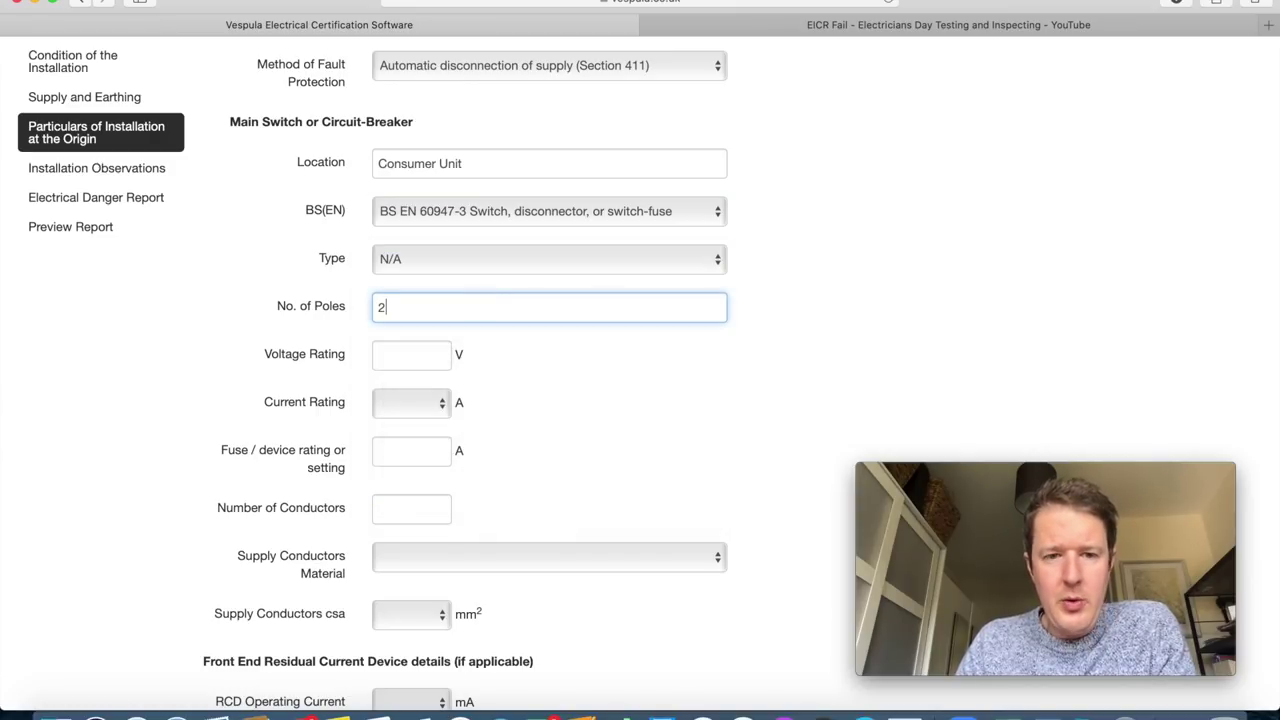
pyautogui.write('2')
pyautogui.click(553, 371)
# Check the main switch markings in the video, then set its voltage rating to 230/400 V and current rating to 100 A.
pyautogui.scroll(-3, 553, 371)
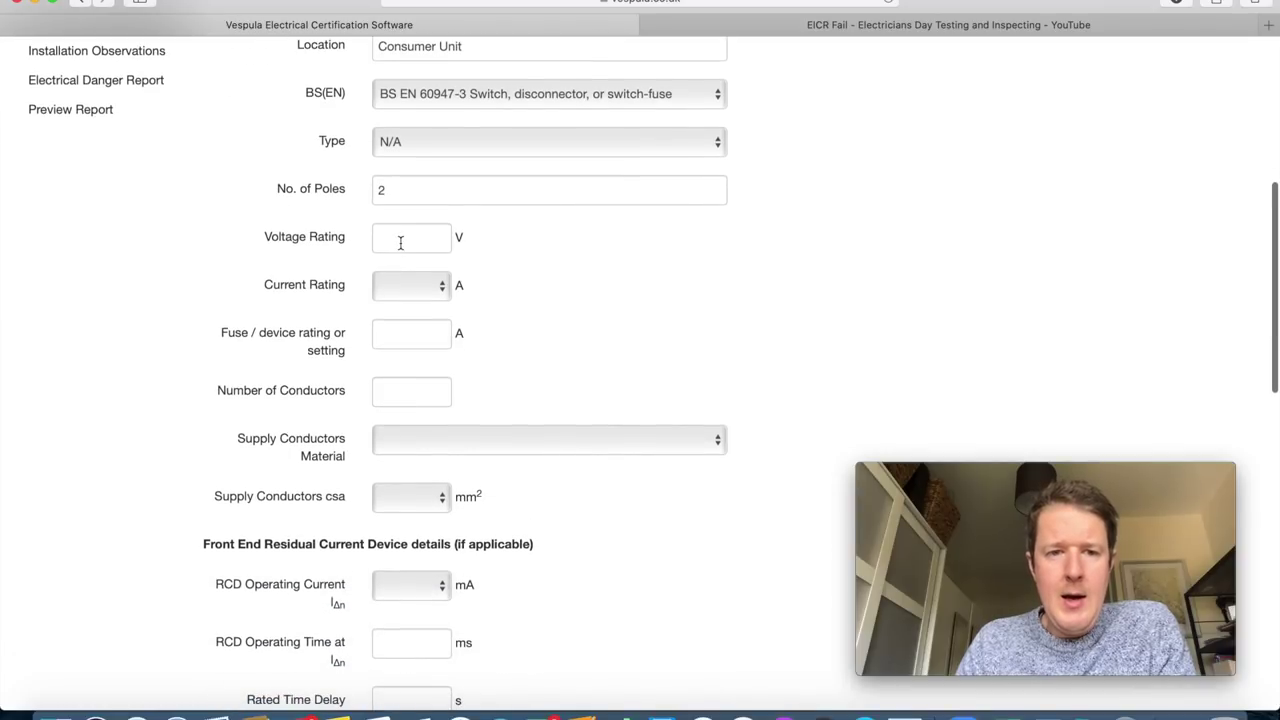
pyautogui.click(413, 242)
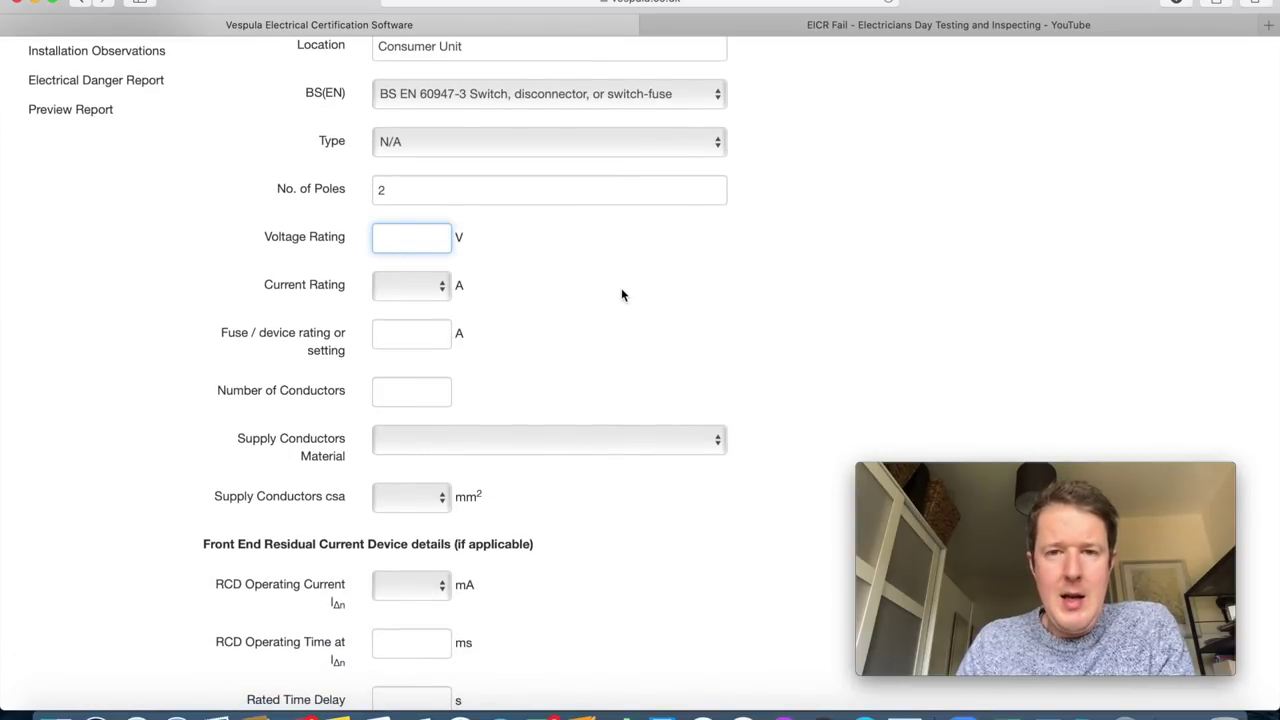
pyautogui.click(809, 30)
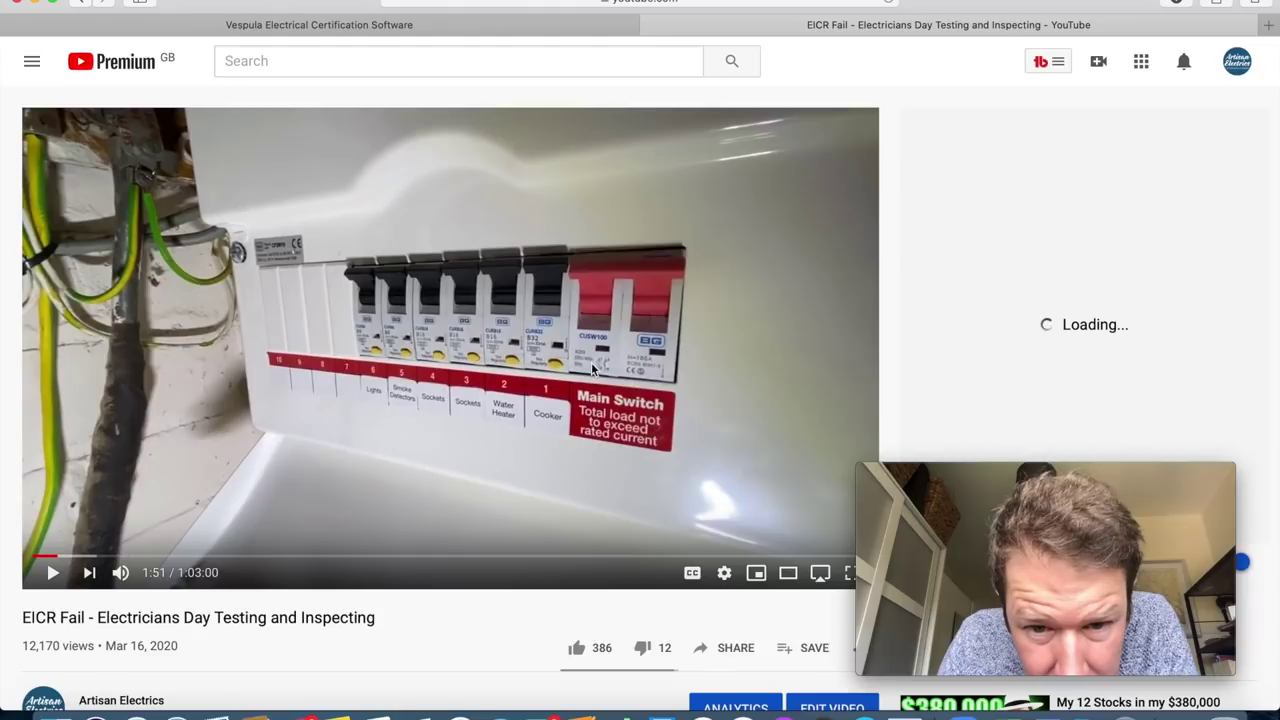
pyautogui.click(522, 27)
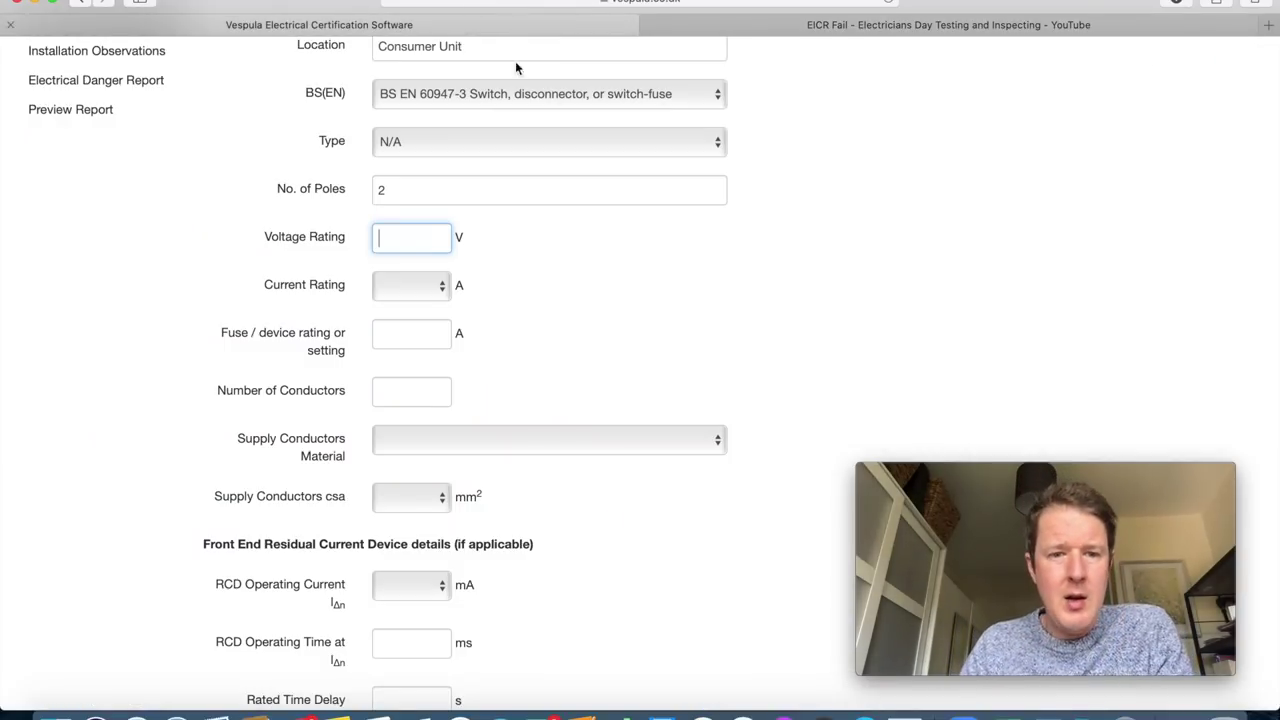
pyautogui.write('23')
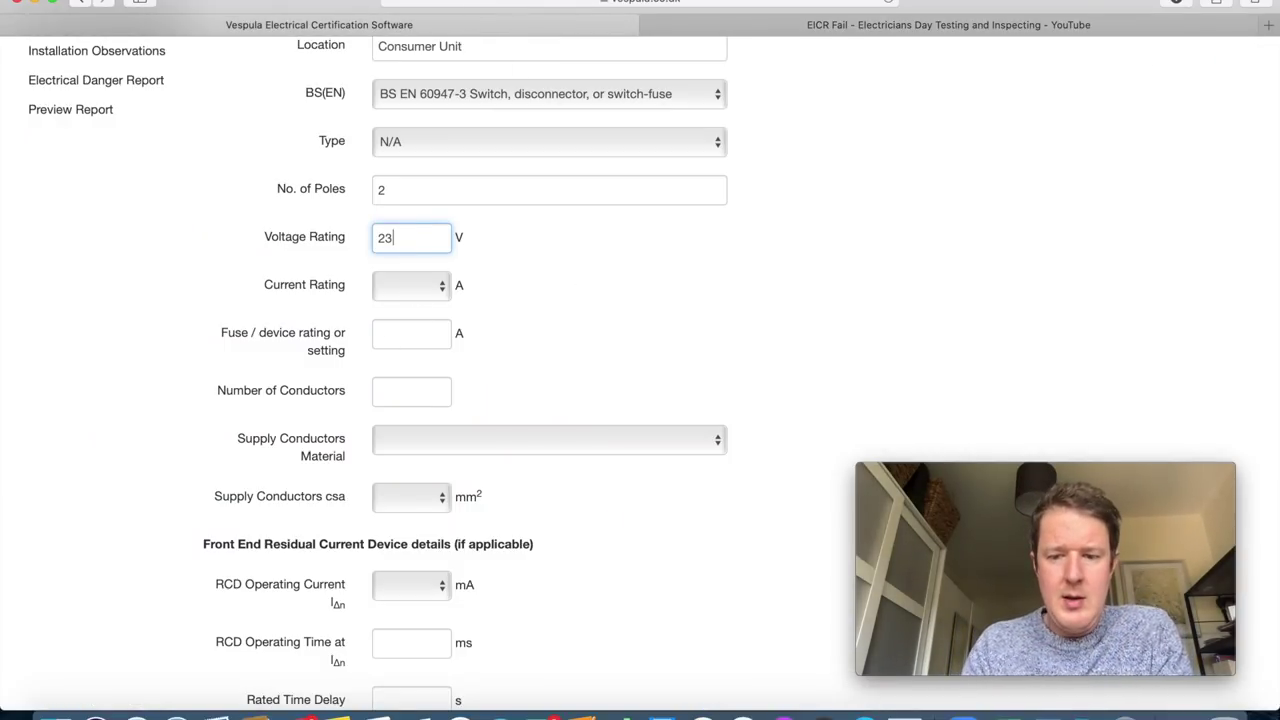
pyautogui.write('0/400')
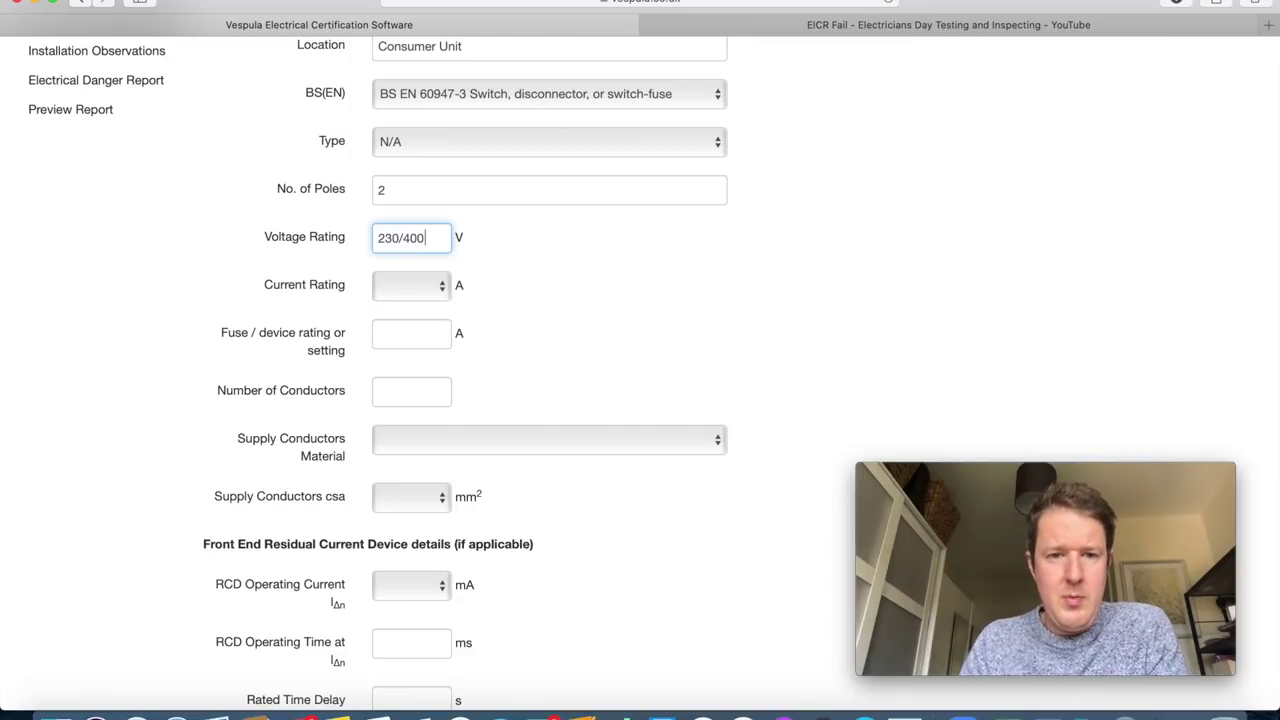
pyautogui.click(422, 288)
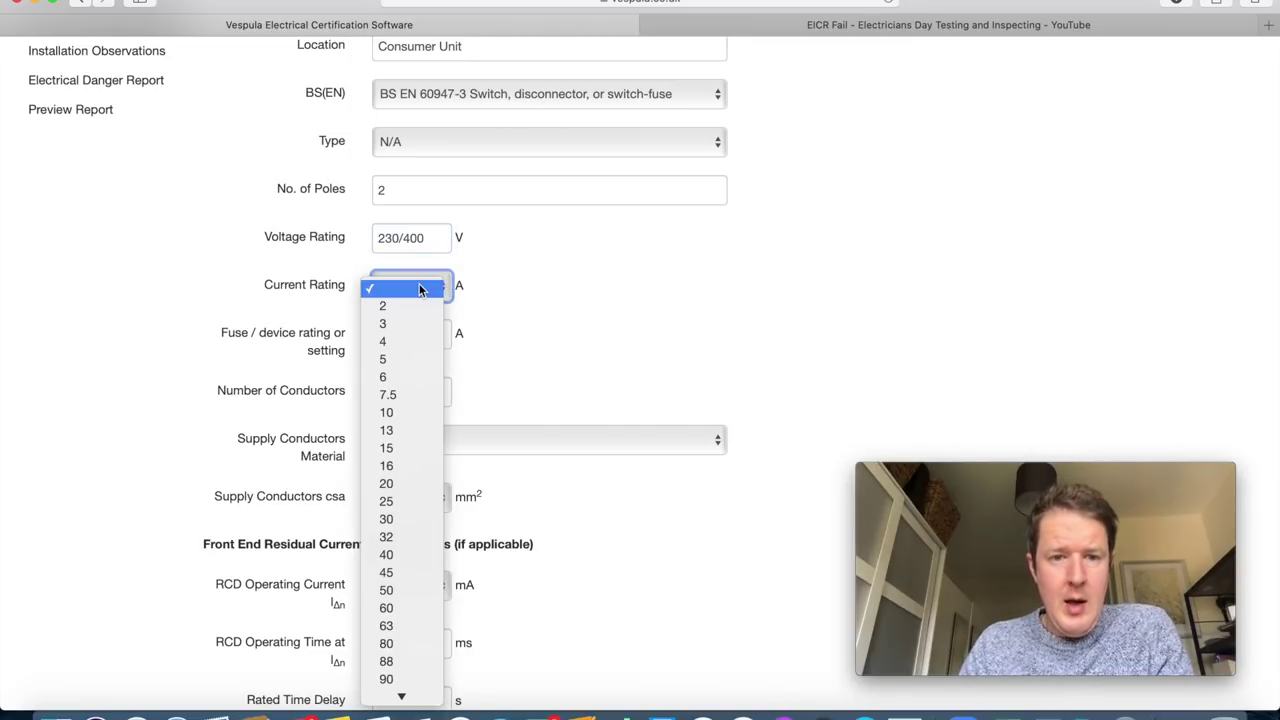
pyautogui.scroll(-3, 414, 563)
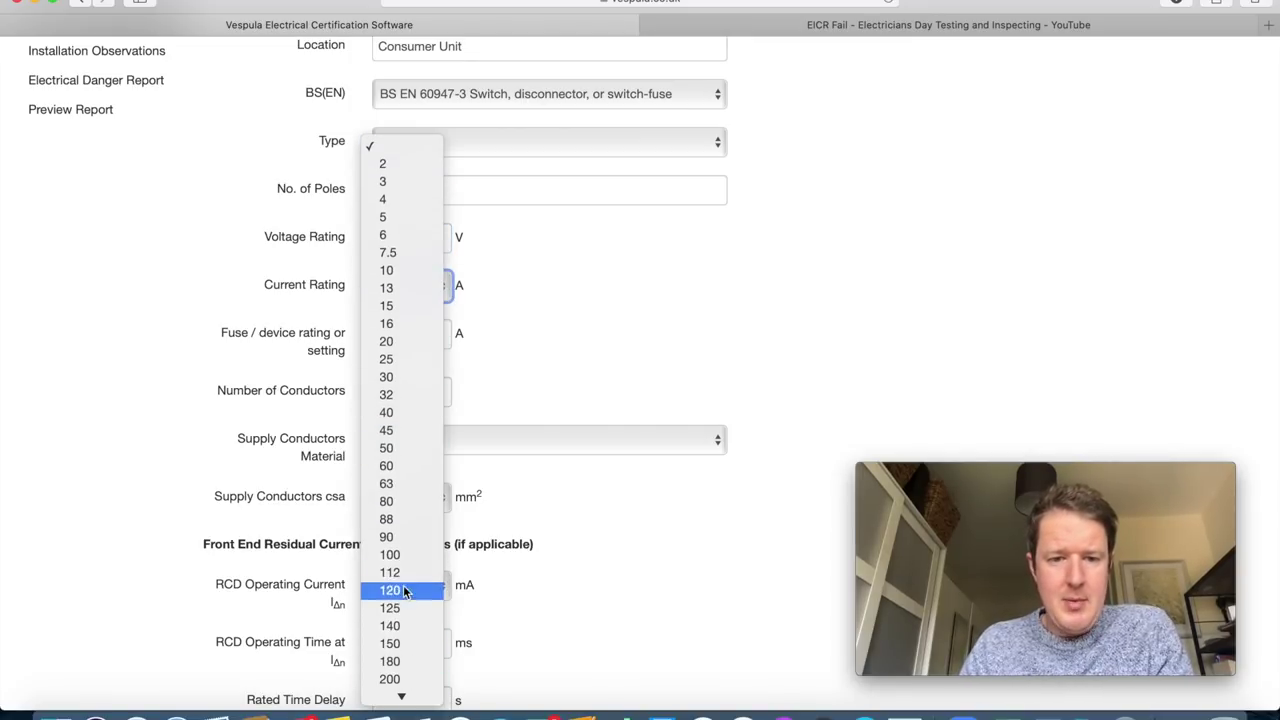
pyautogui.click(403, 555)
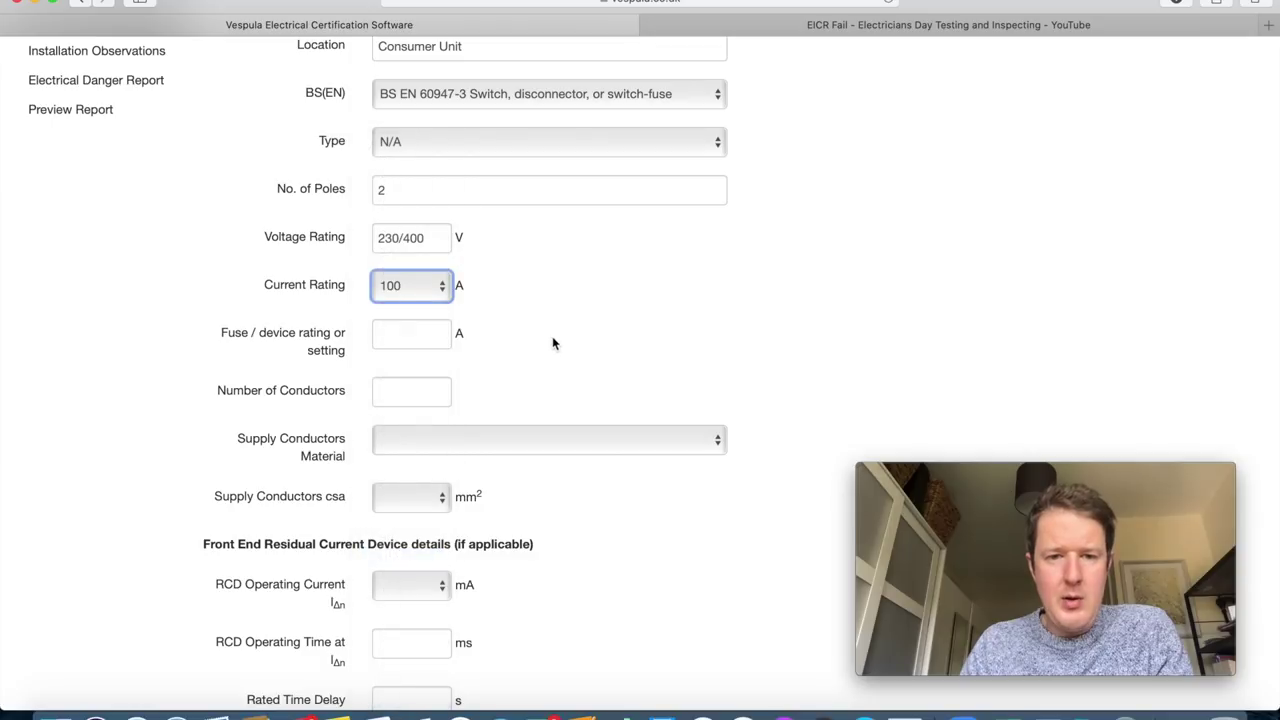
# Enter N/A as the main switch's fuse / device rating or setting.
pyautogui.click(417, 337)
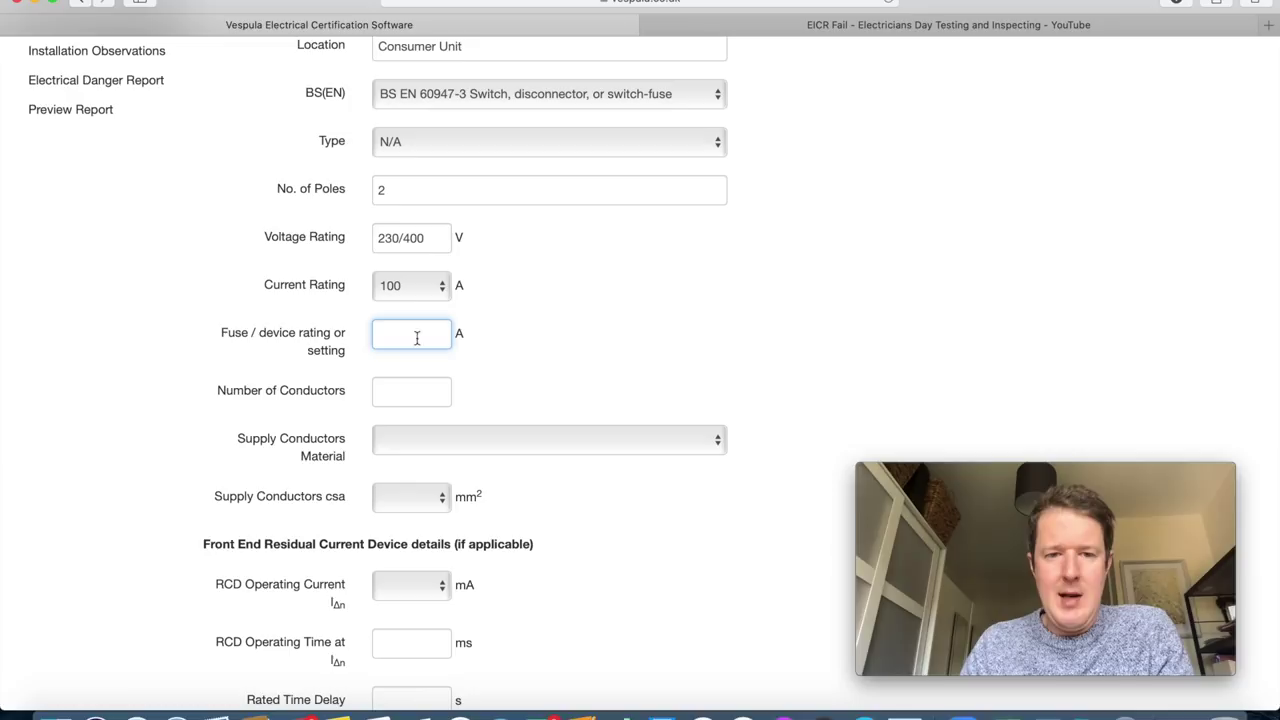
pyautogui.click(411, 403)
pyautogui.scroll(-3, 566, 366)
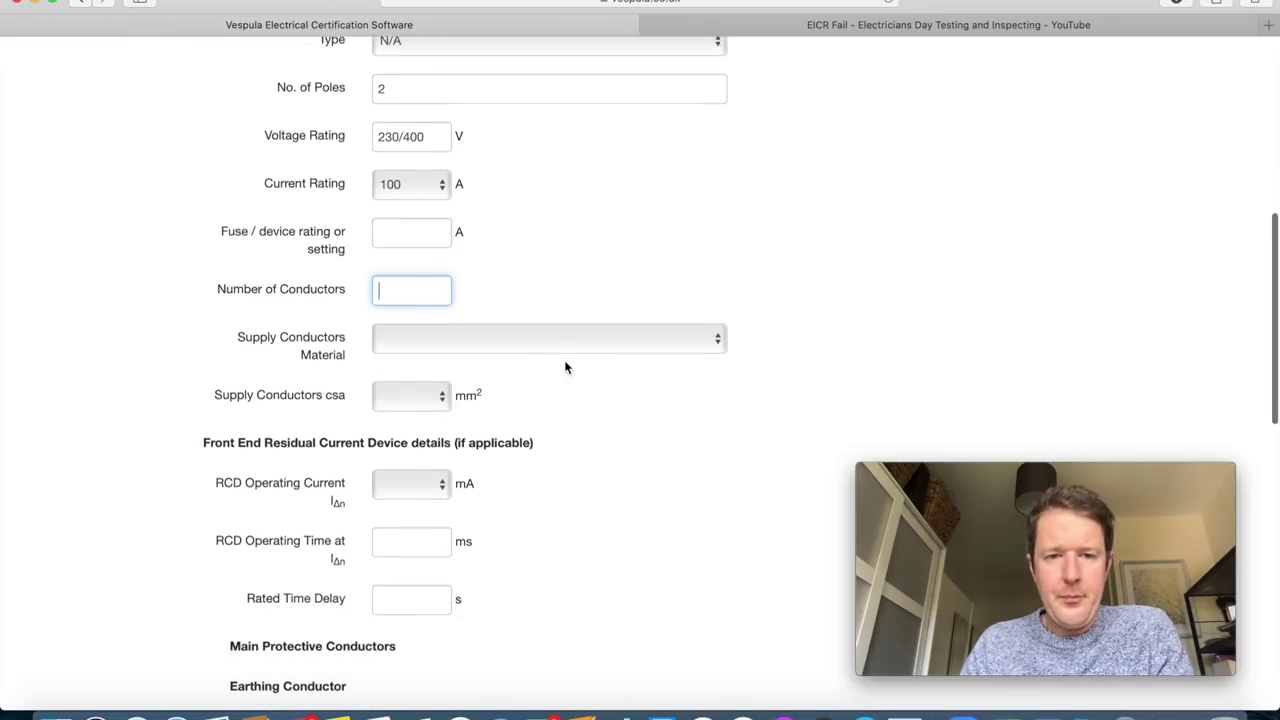
pyautogui.click(428, 224)
pyautogui.write('N/A')
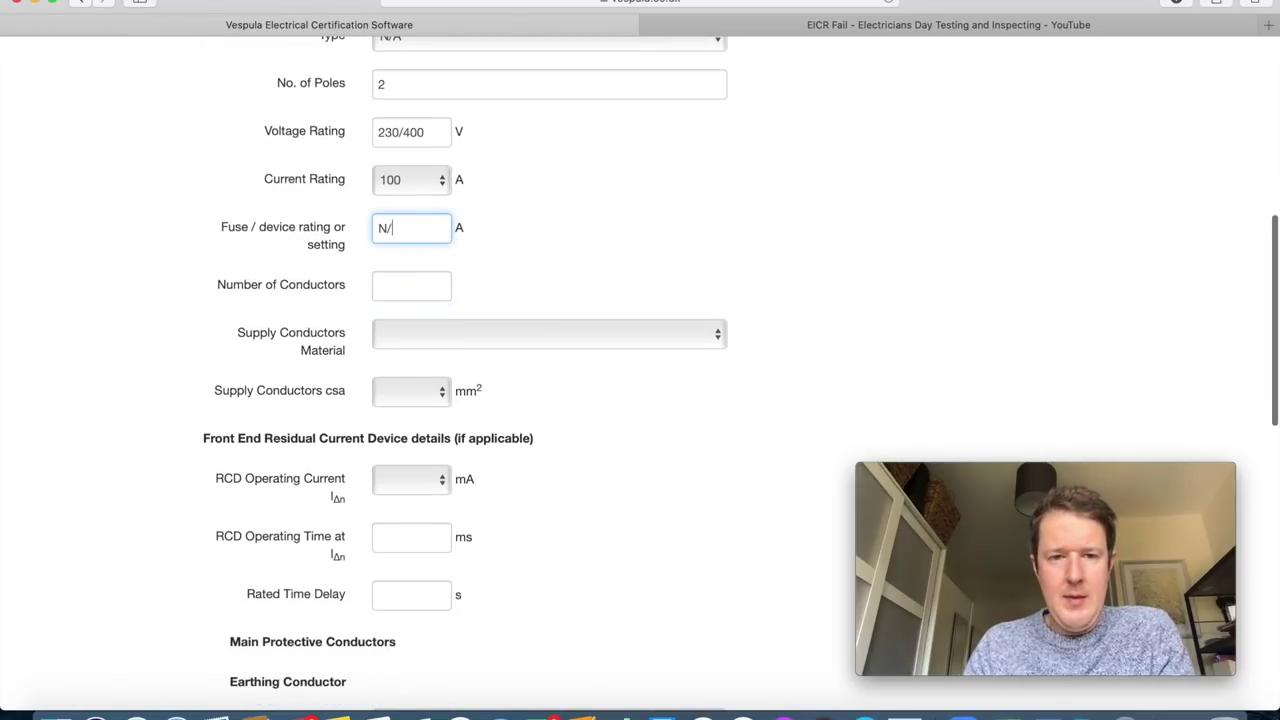
# Set the main switch supply conductors to 2 conductors, Copper material and 16 mm² csa.
pyautogui.click(414, 286)
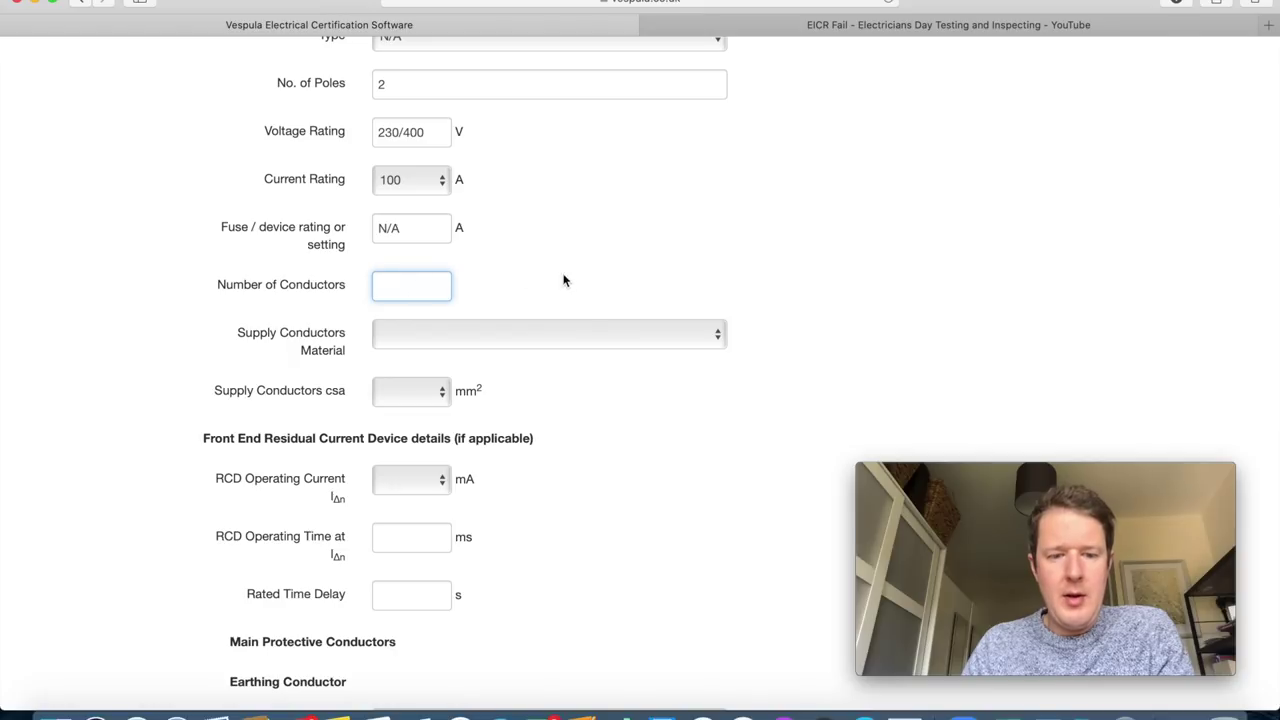
pyautogui.write('2')
pyautogui.click(599, 258)
pyautogui.scroll(-3, 599, 258)
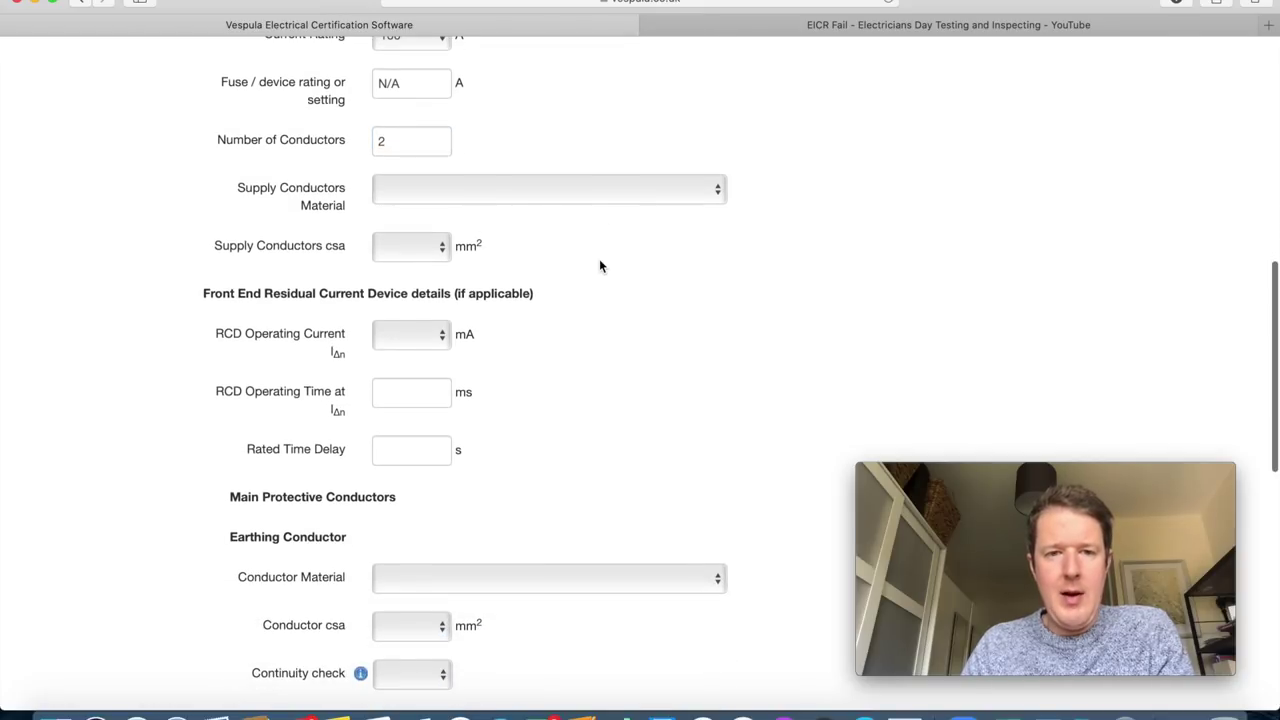
pyautogui.click(517, 201)
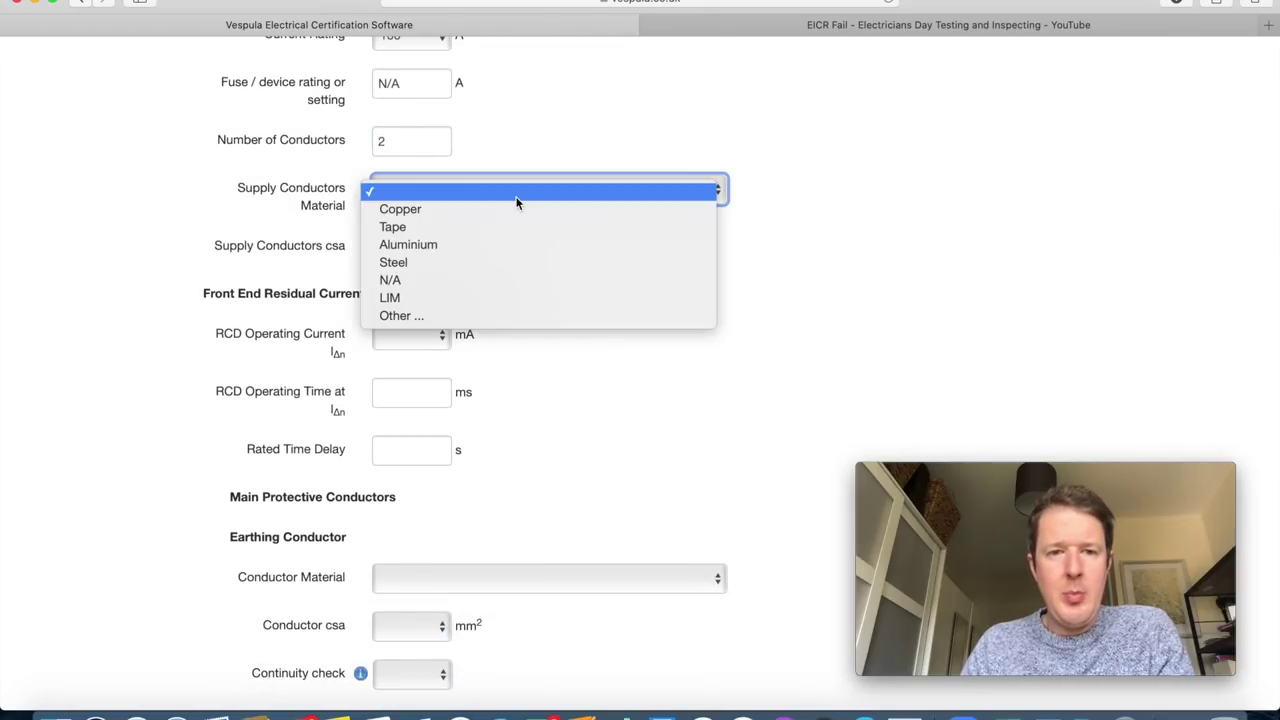
pyautogui.click(491, 212)
pyautogui.scroll(-2, 644, 320)
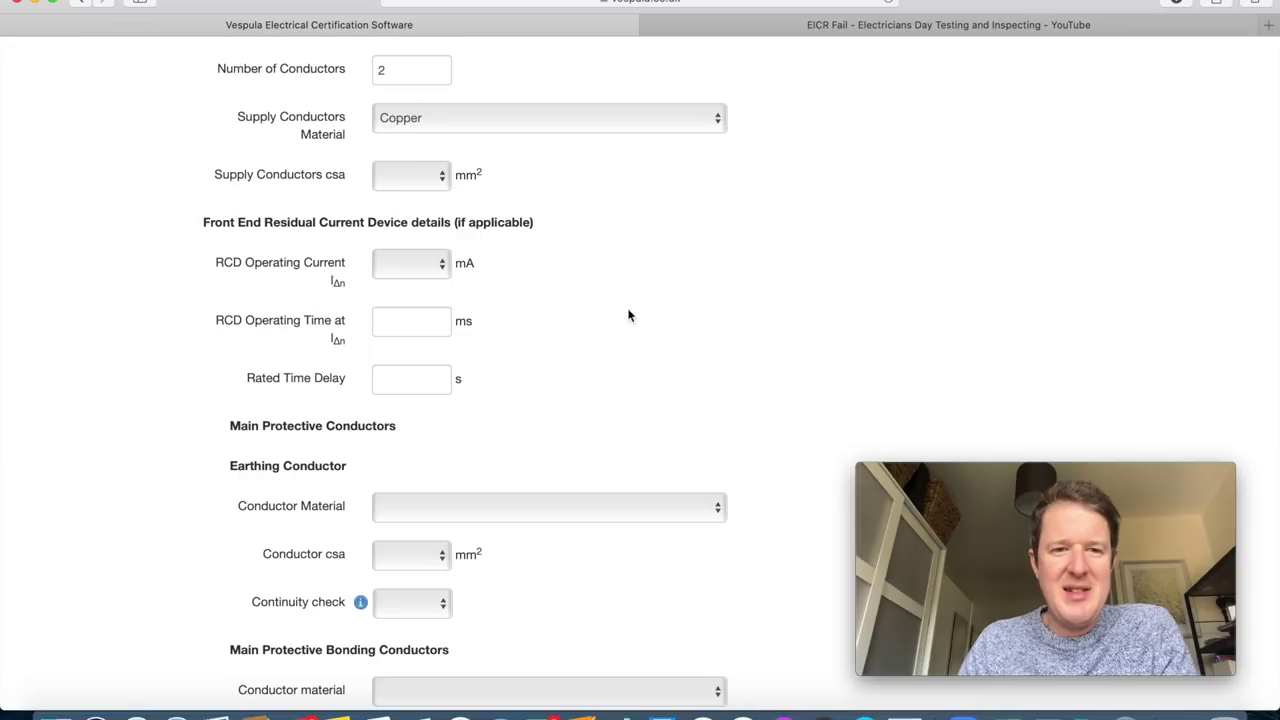
pyautogui.click(427, 177)
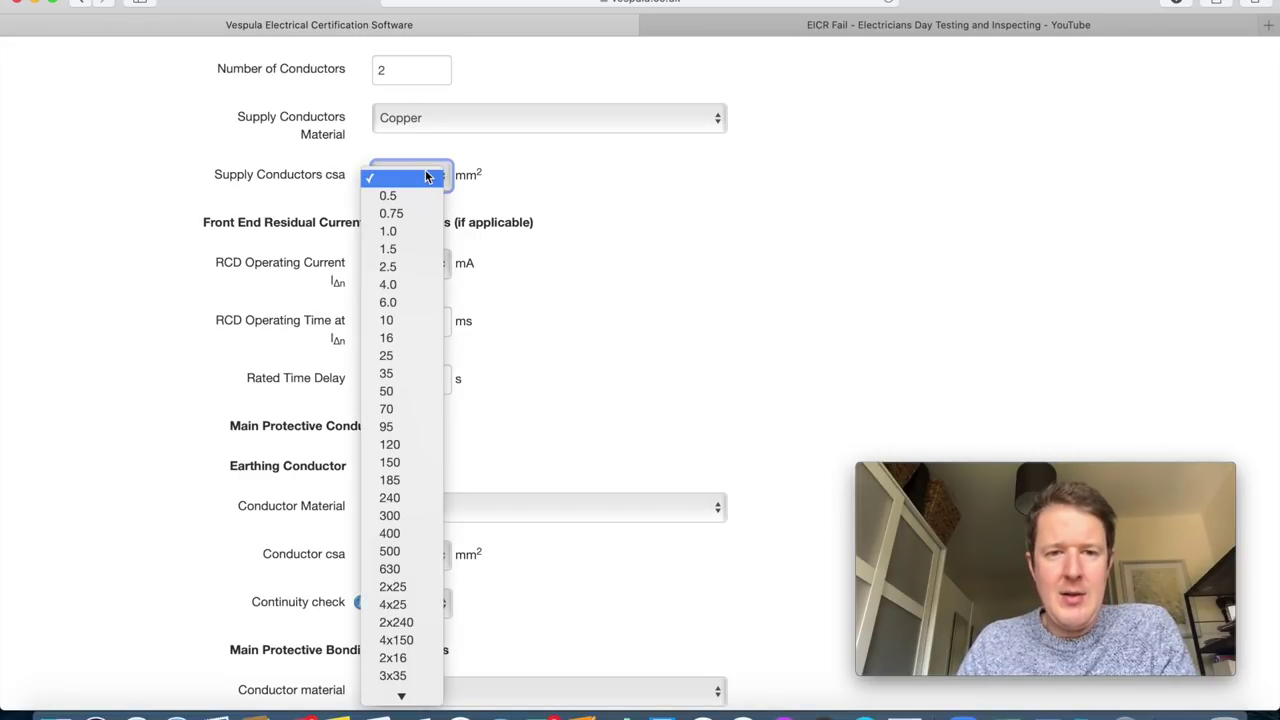
pyautogui.click(408, 338)
pyautogui.click(648, 281)
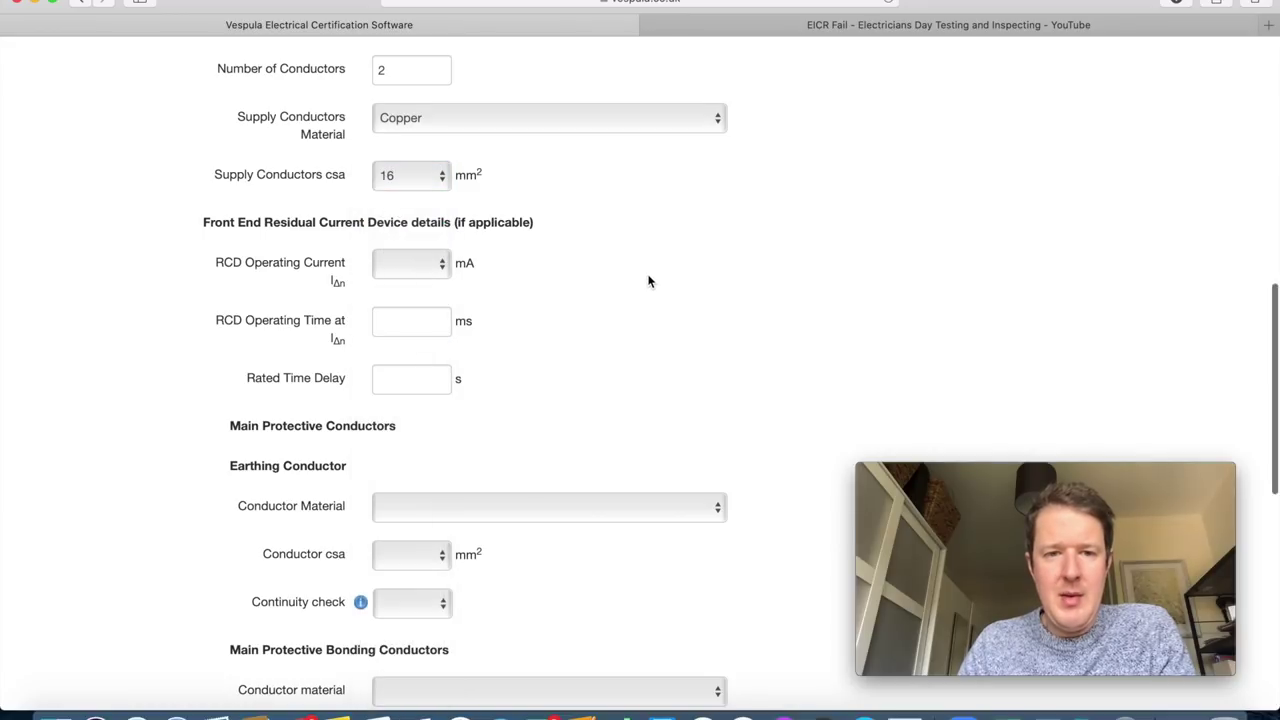
# Mark the front end RCD's operating current, operating time and rated time delay as N/A.
pyautogui.scroll(-2, 648, 281)
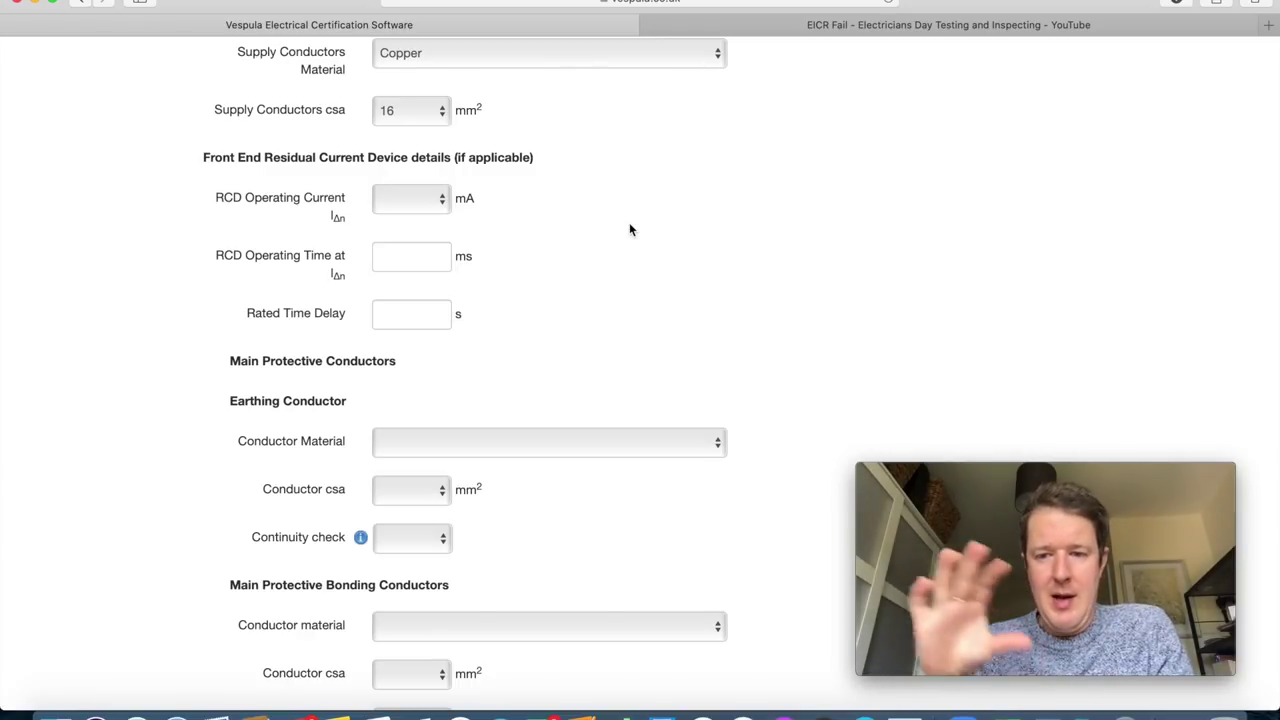
pyautogui.click(426, 208)
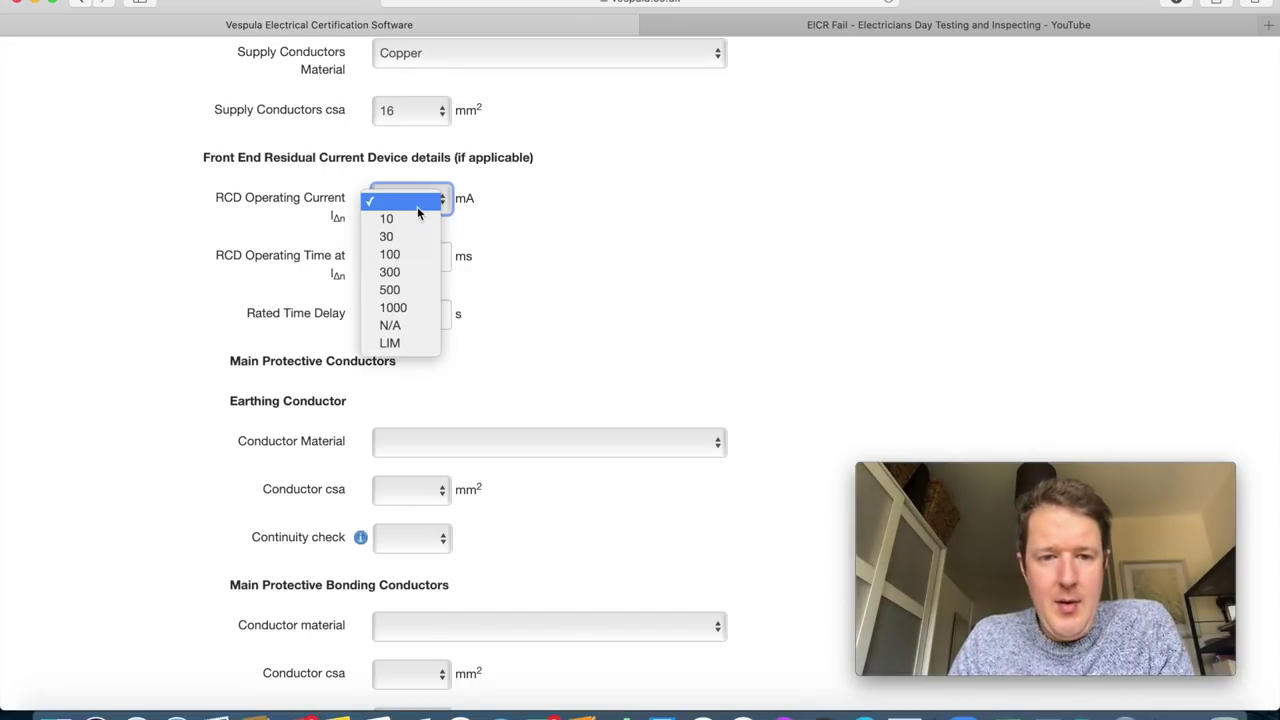
pyautogui.click(412, 326)
pyautogui.click(432, 258)
pyautogui.write('N/A')
pyautogui.click(414, 310)
pyautogui.write('N/A')
# Set the earthing conductor's material to Copper.
pyautogui.scroll(-5, 620, 298)
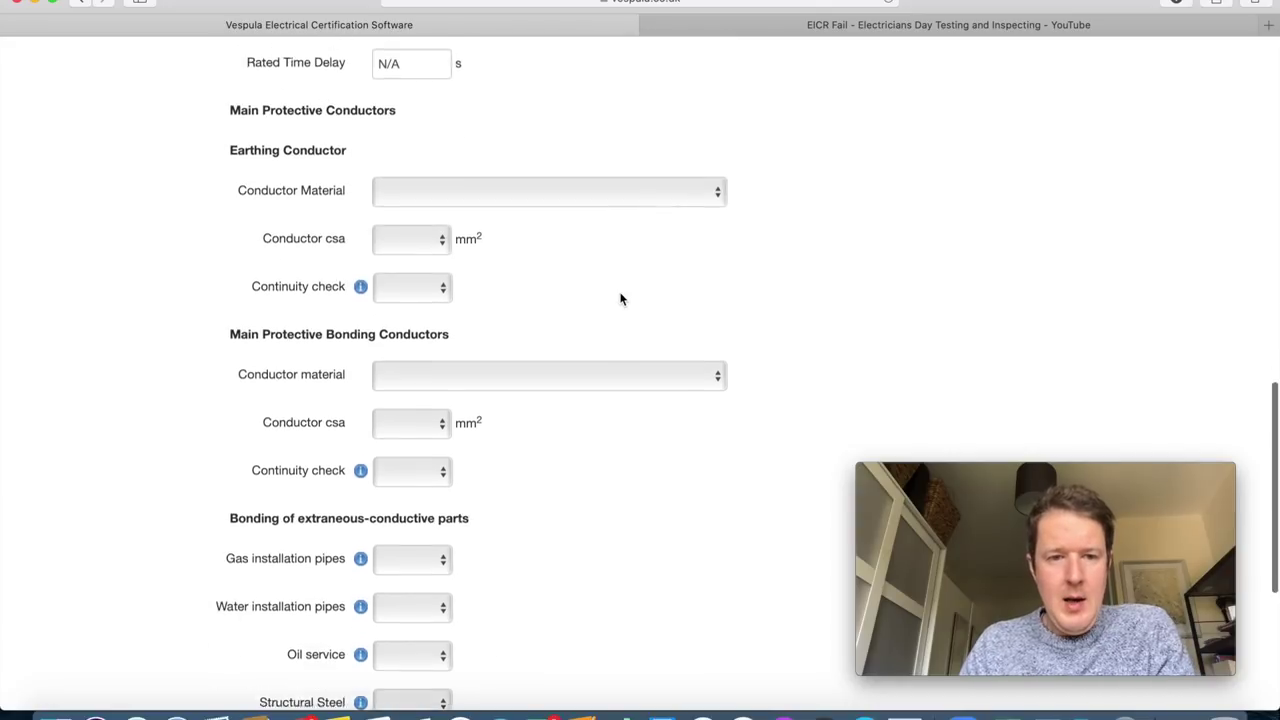
pyautogui.scroll(-1, 655, 480)
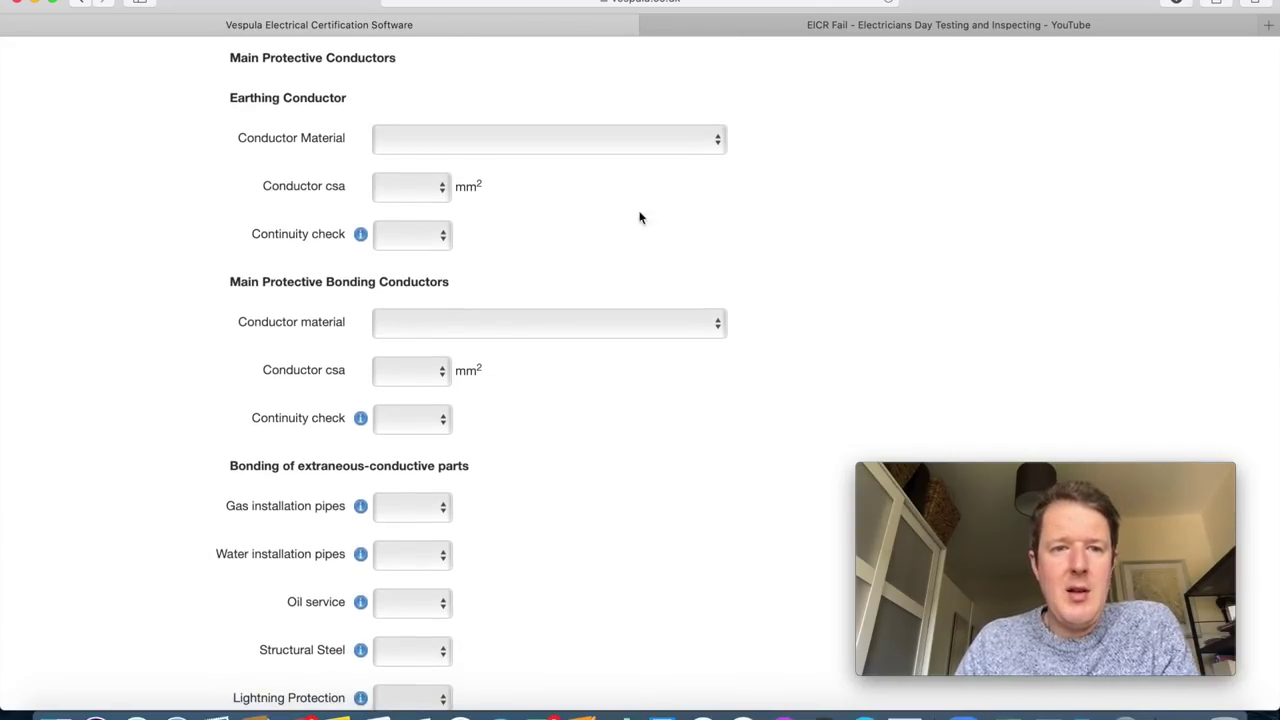
pyautogui.click(617, 147)
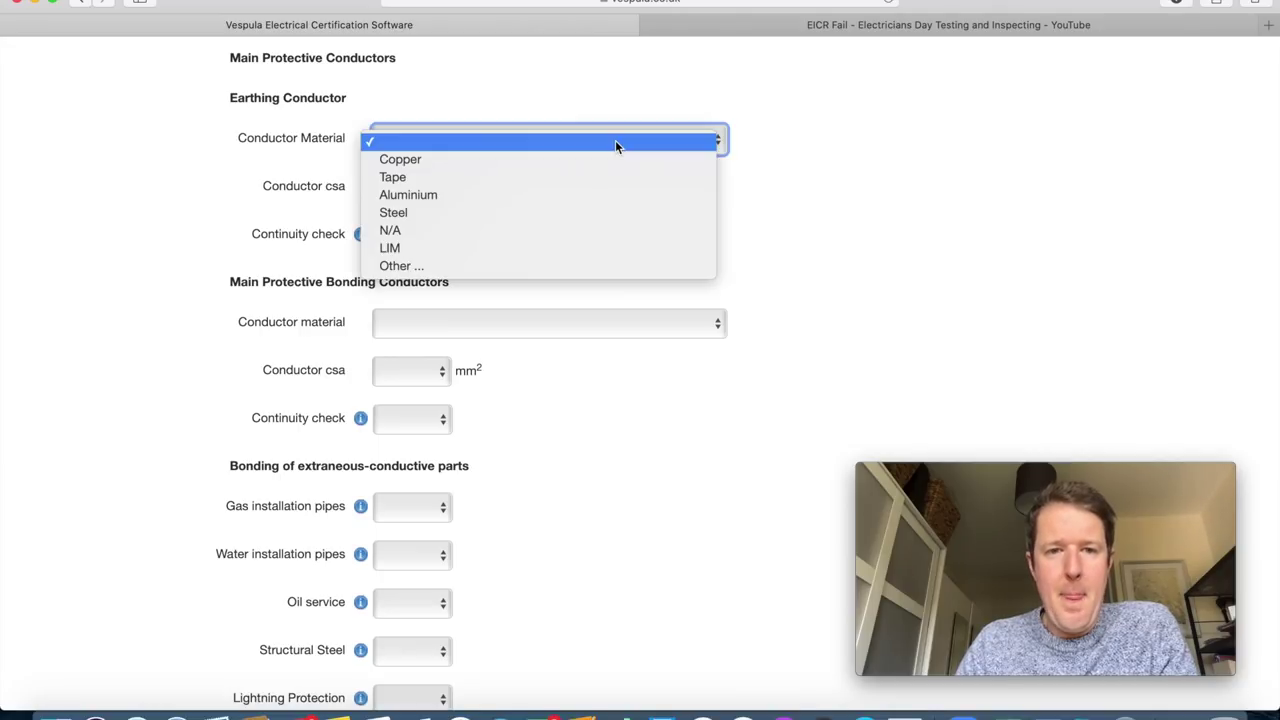
pyautogui.click(585, 160)
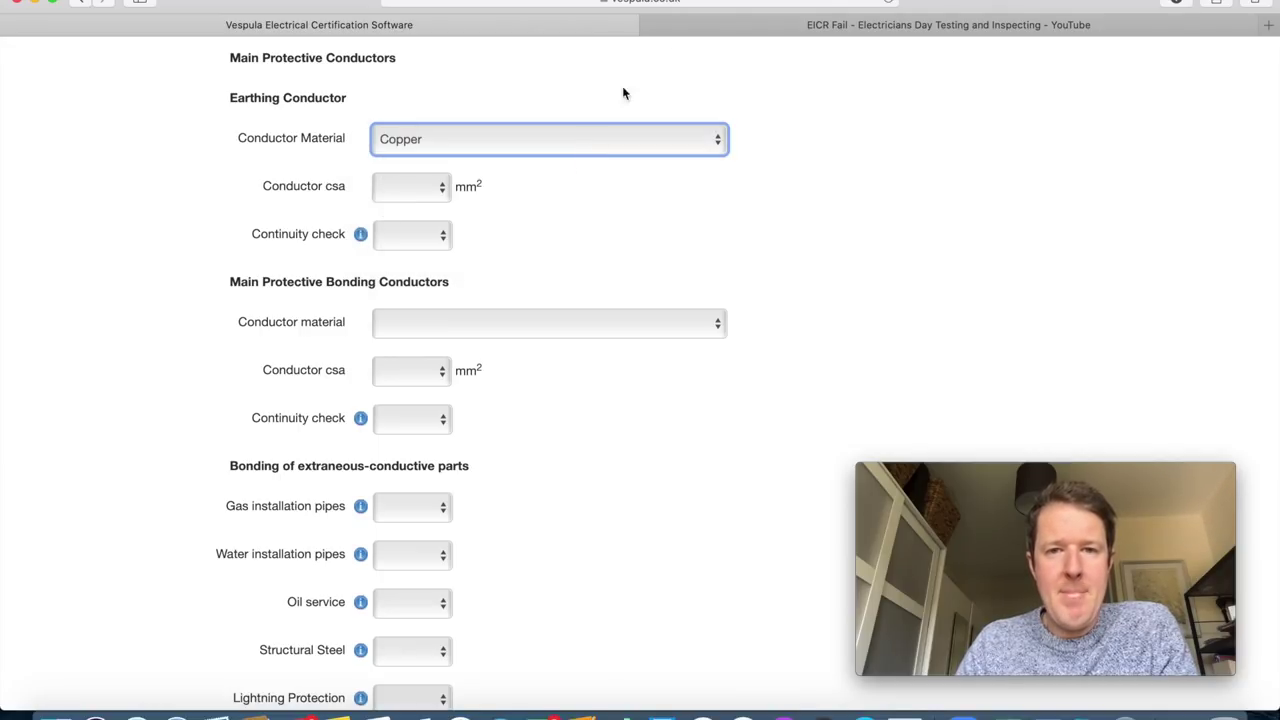
# Check the earthing conductor in the inspection video, then set its csa to 6.0 mm² and continuity check to Y.
pyautogui.click(900, 24)
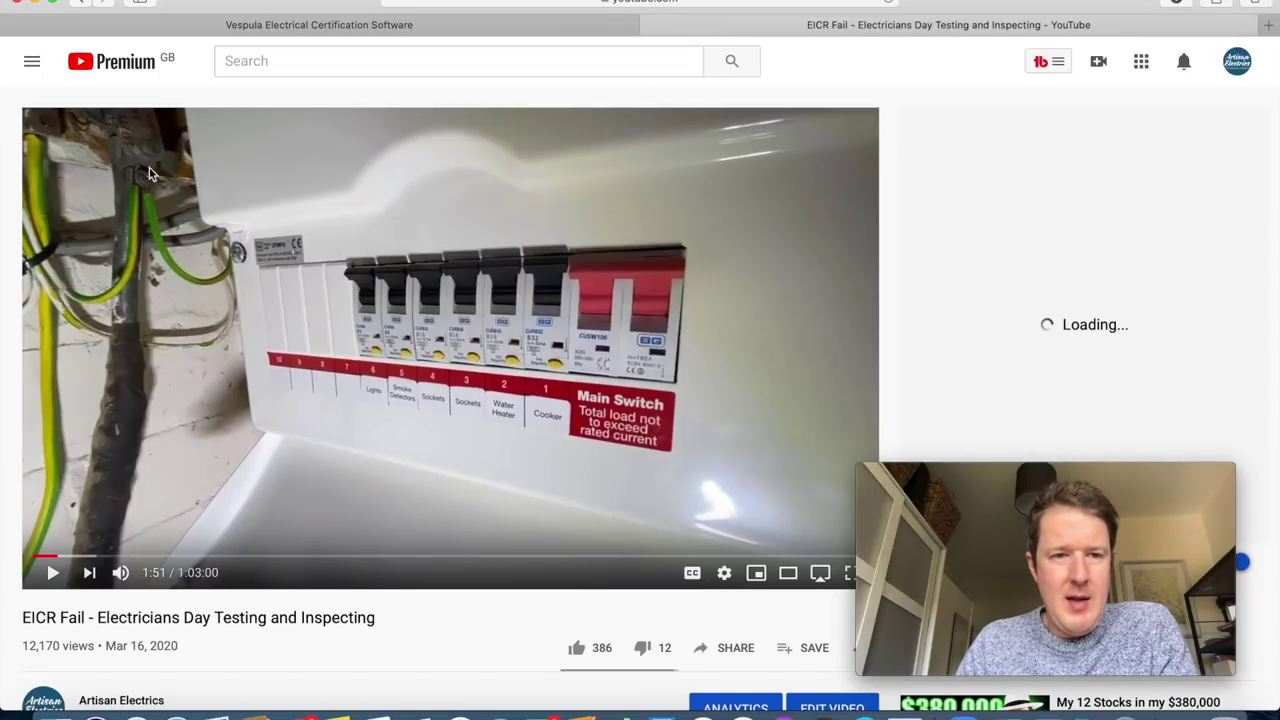
pyautogui.click(380, 24)
pyautogui.click(410, 192)
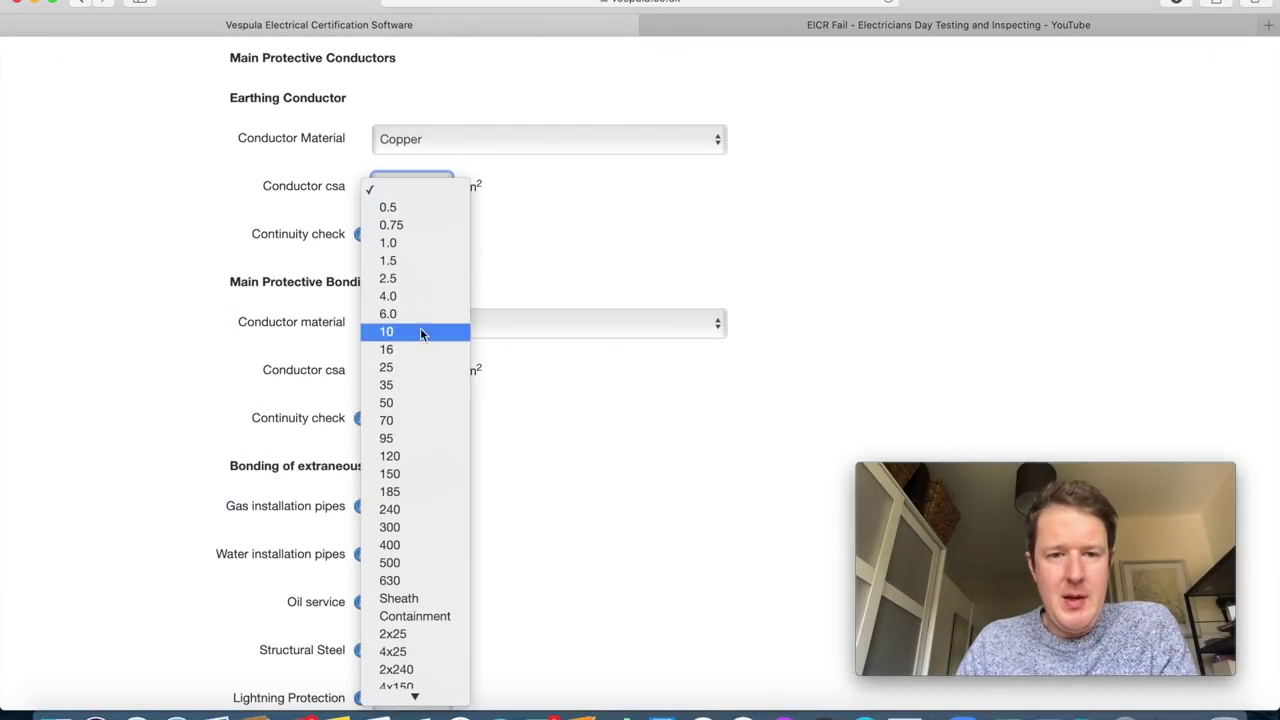
pyautogui.click(420, 315)
pyautogui.click(424, 238)
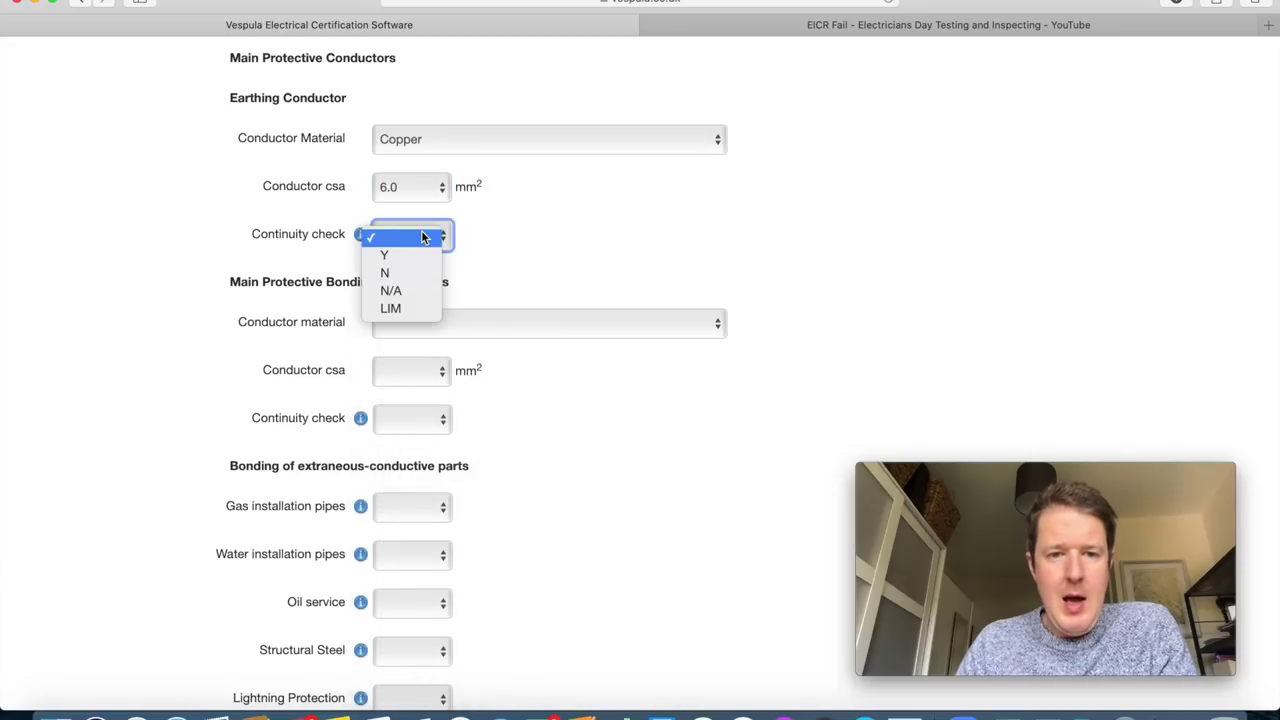
pyautogui.click(422, 255)
# Set the main protective bonding conductors to Copper with a csa of 6.0 mm² and continuity check Y.
pyautogui.scroll(-5, 766, 296)
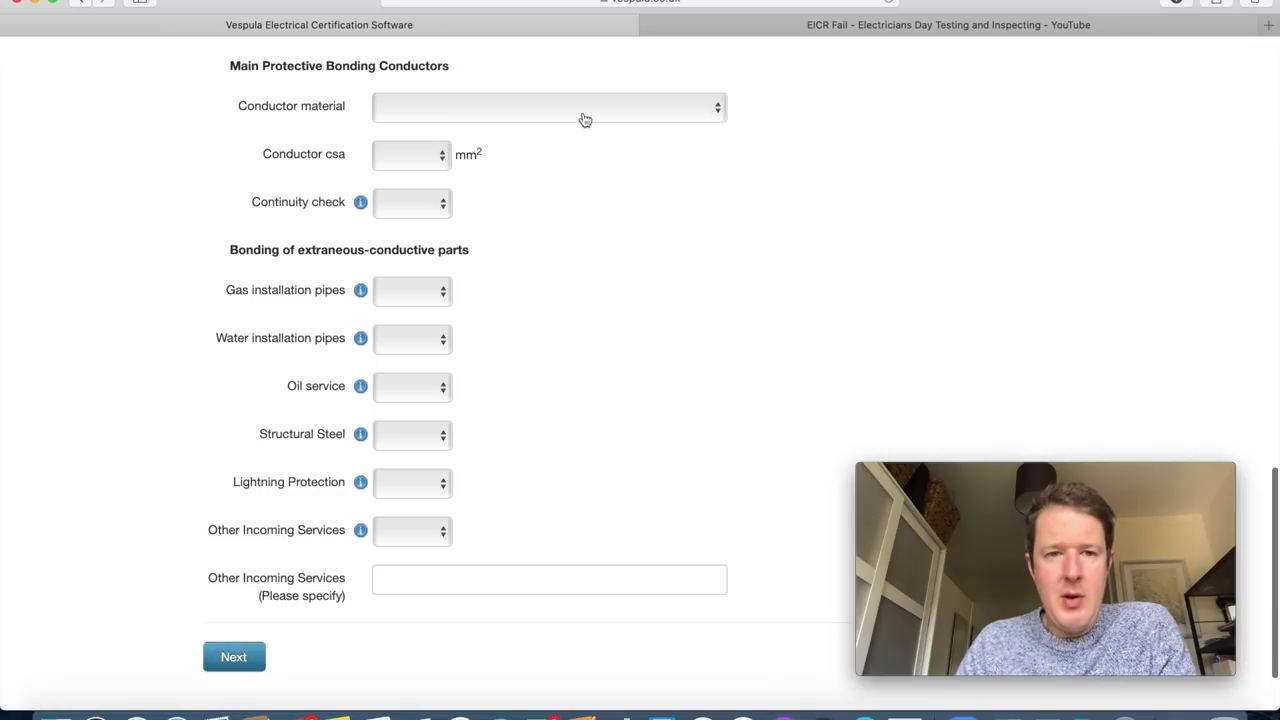
pyautogui.click(585, 120)
pyautogui.click(563, 126)
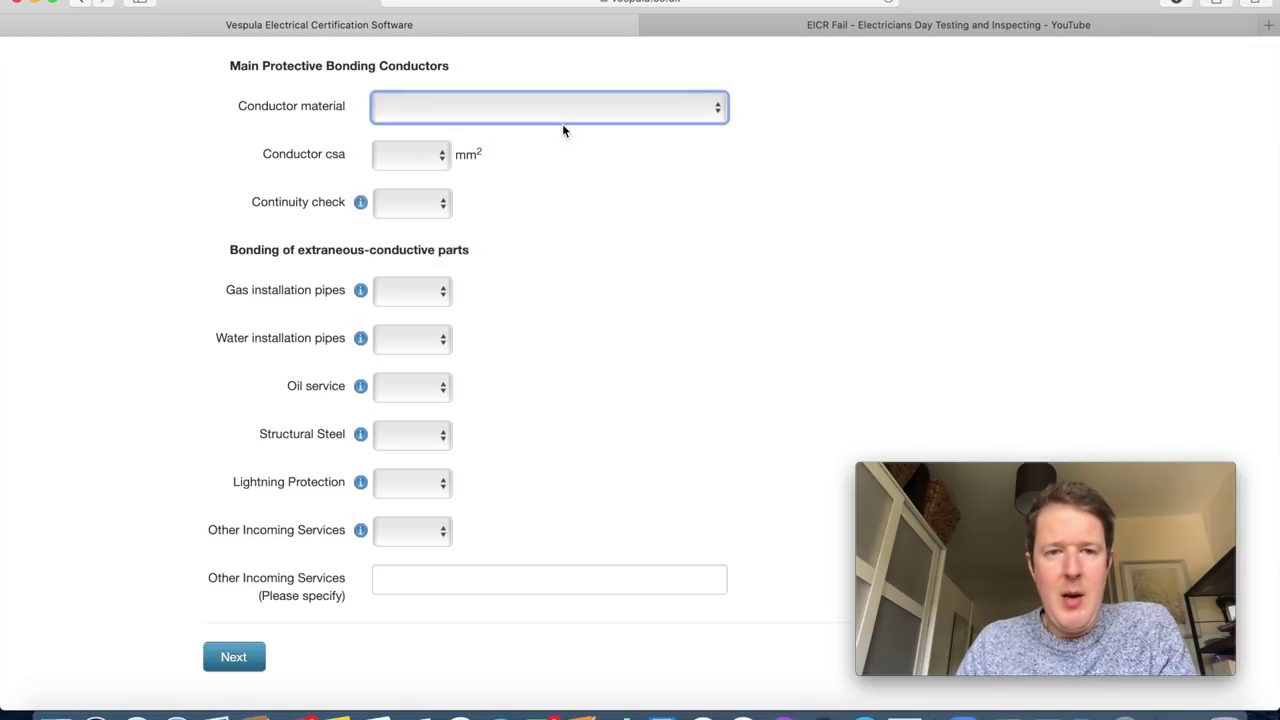
pyautogui.click(420, 160)
pyautogui.click(424, 281)
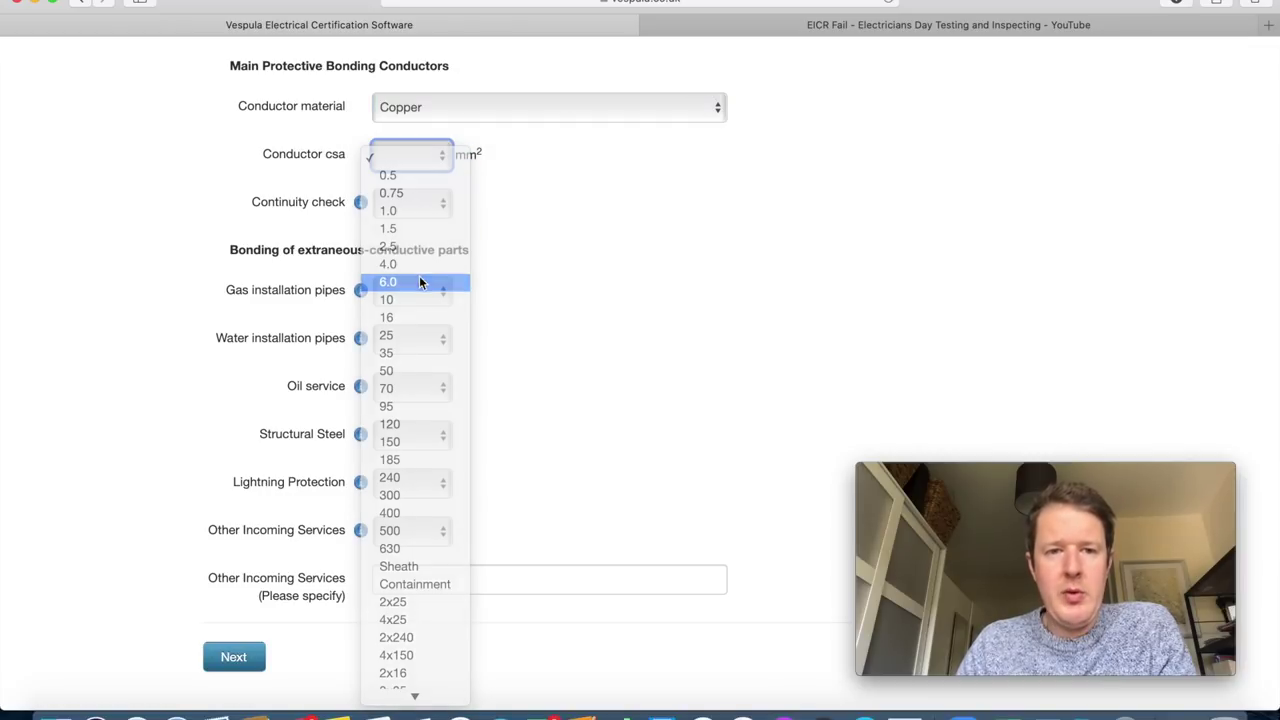
pyautogui.click(405, 219)
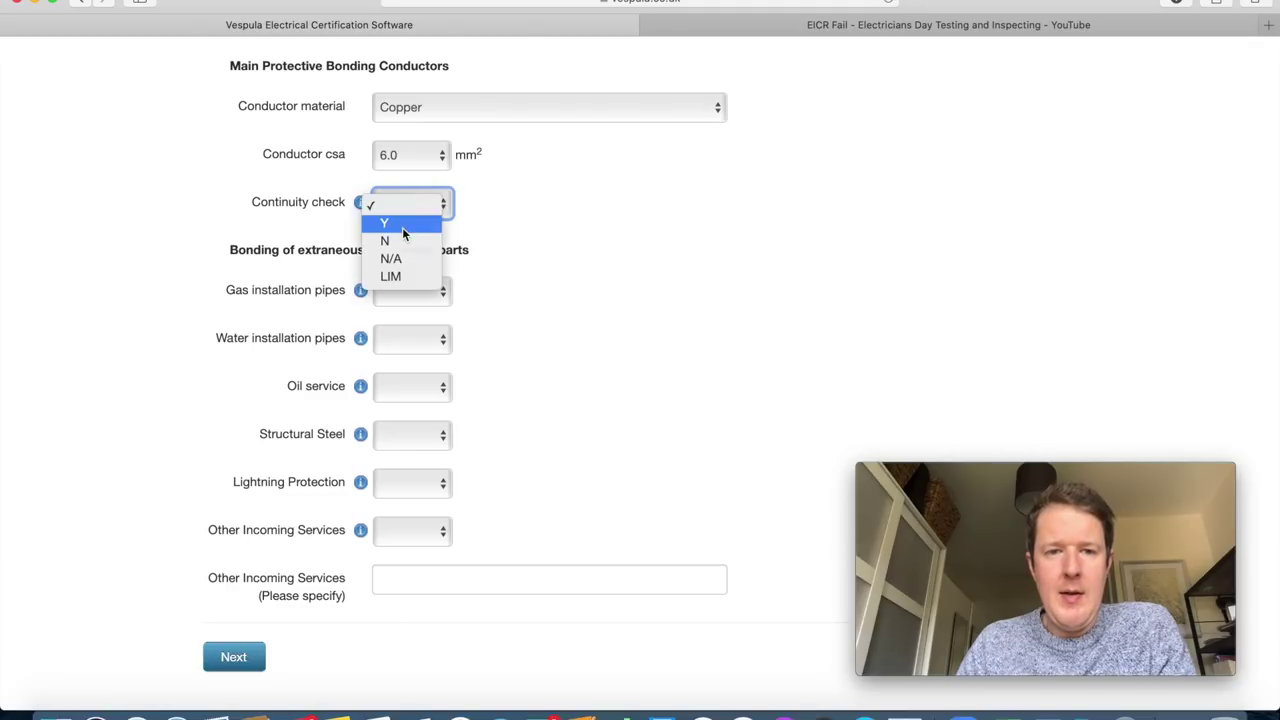
pyautogui.click(402, 225)
# Record the bonding of the gas installation pipes as Y.
pyautogui.scroll(-3, 680, 274)
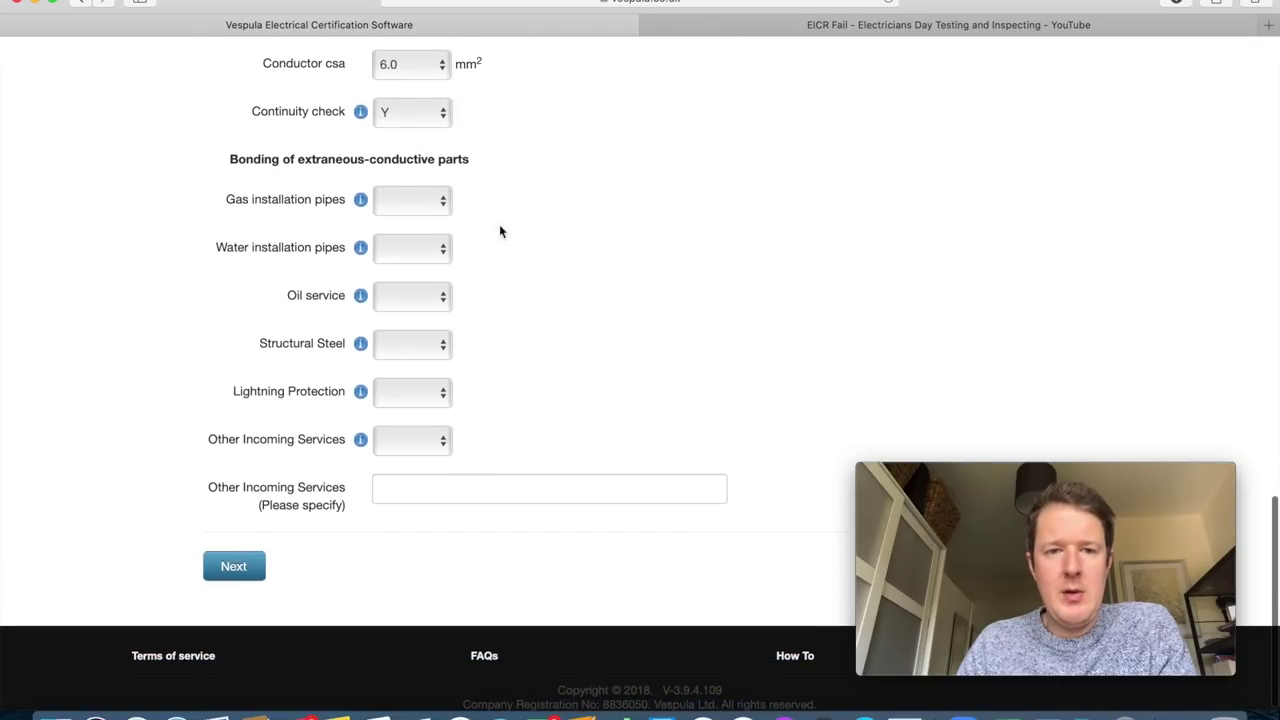
pyautogui.click(443, 205)
pyautogui.click(416, 223)
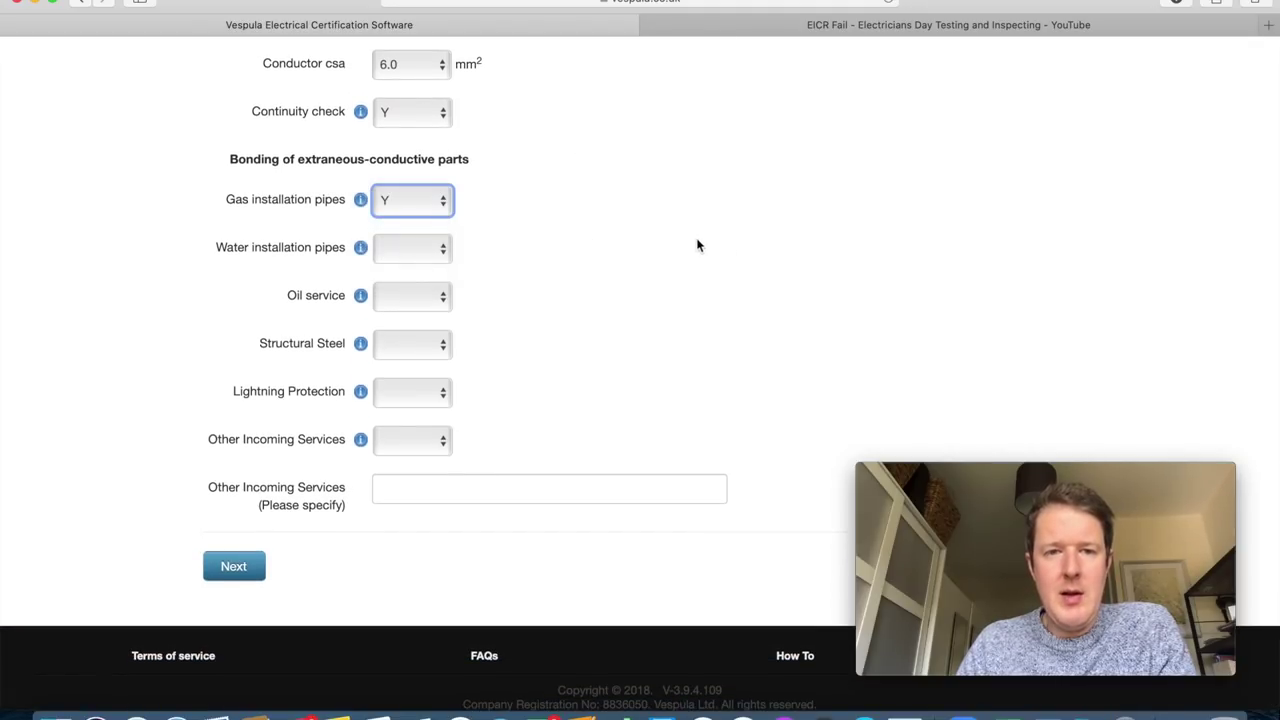
# Check the pipe bonding in the inspection video, then set the bonding of the water installation pipes to N/A.
pyautogui.scroll(-1, 698, 245)
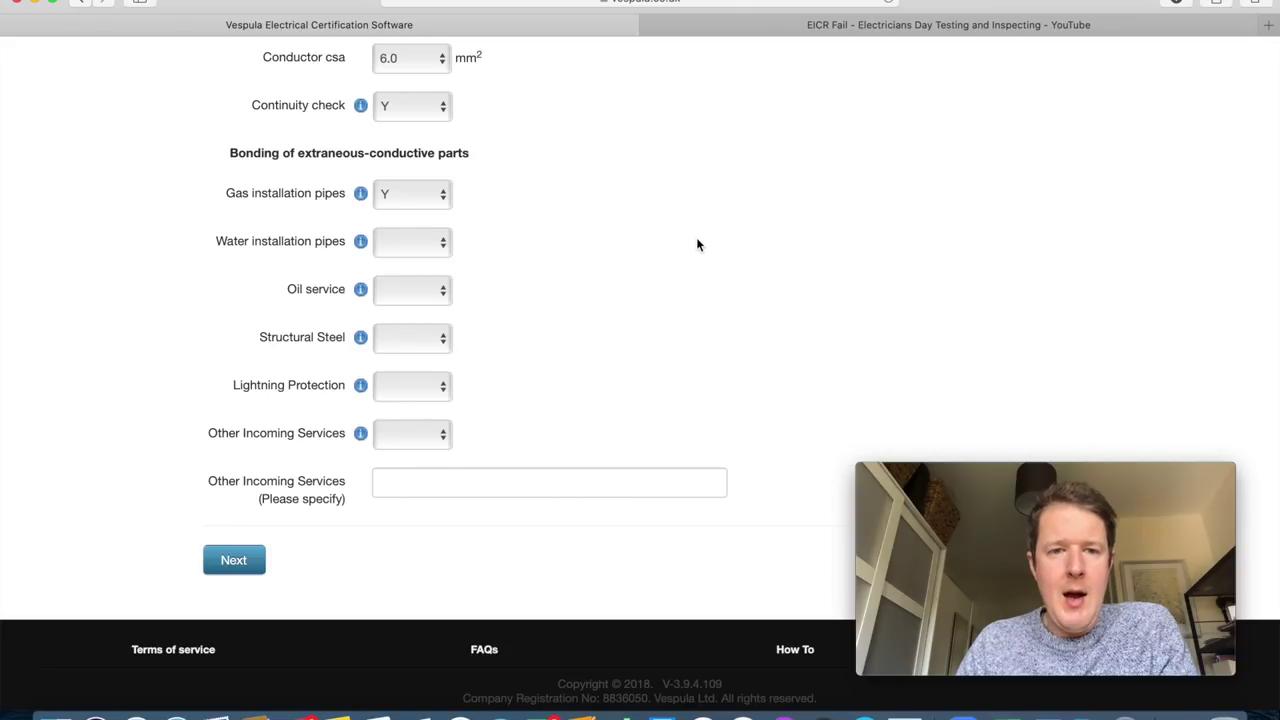
pyautogui.click(840, 27)
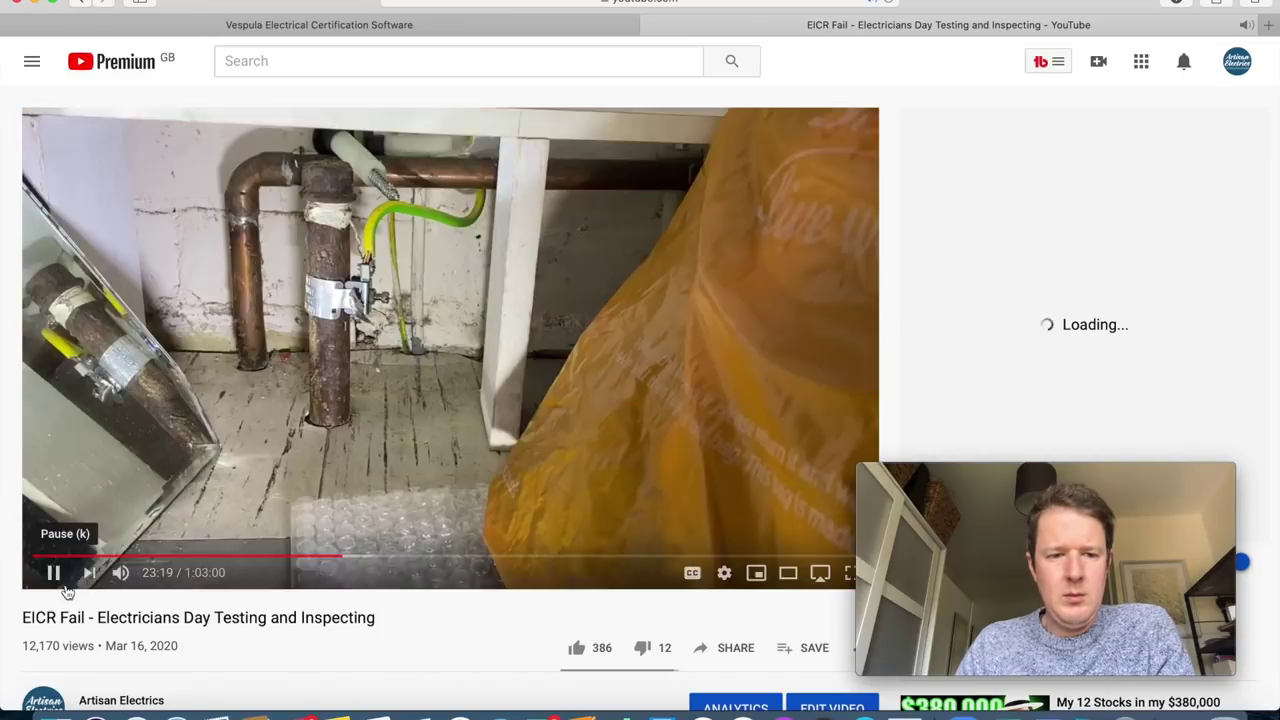
pyautogui.click(54, 574)
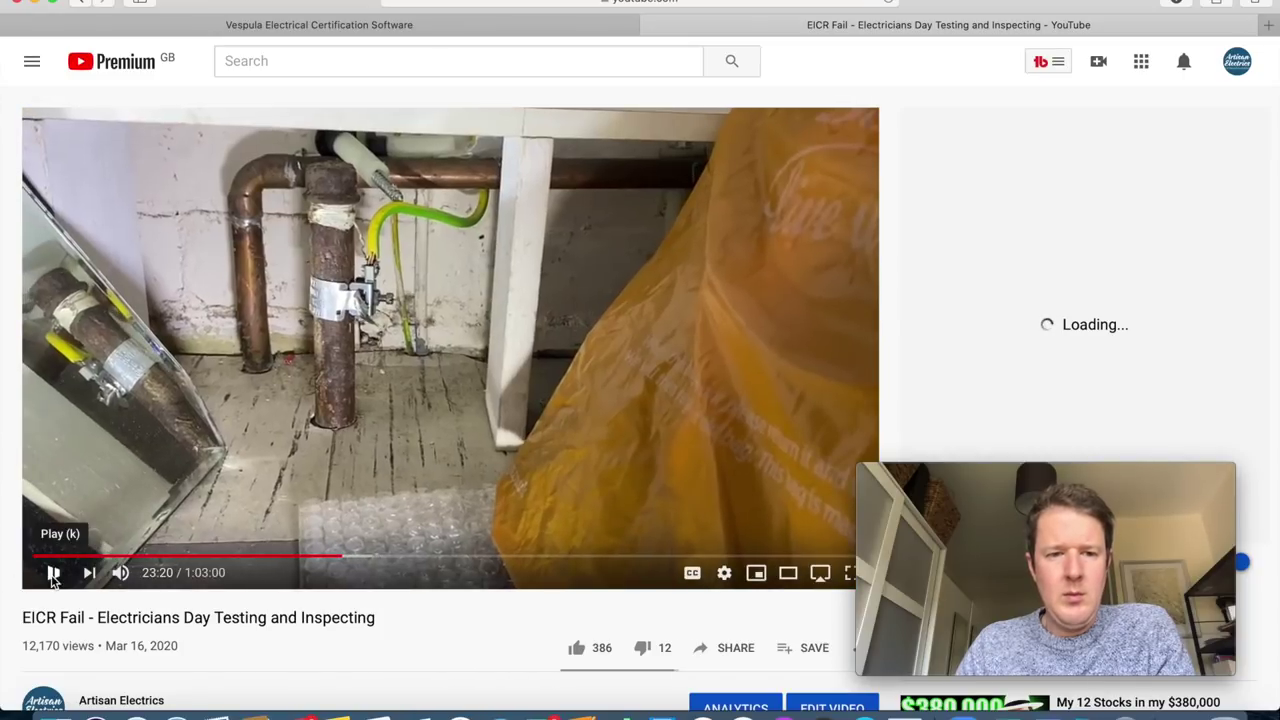
pyautogui.click(428, 24)
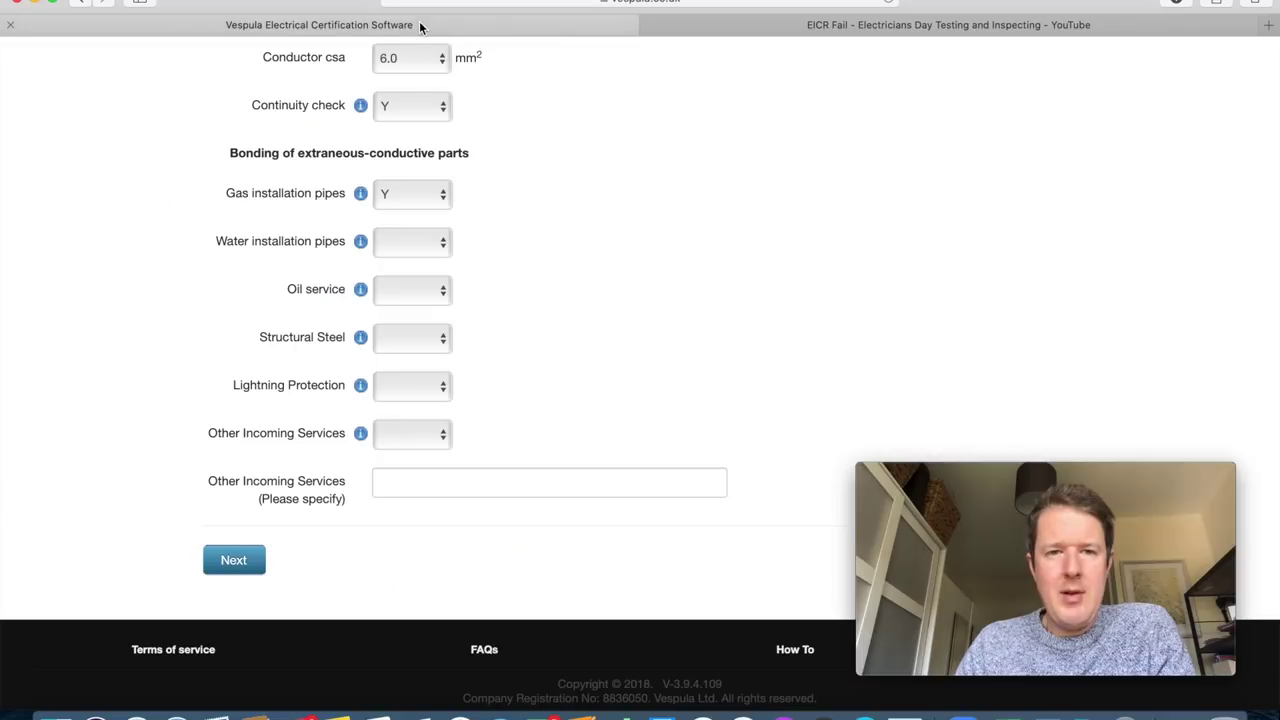
pyautogui.click(420, 254)
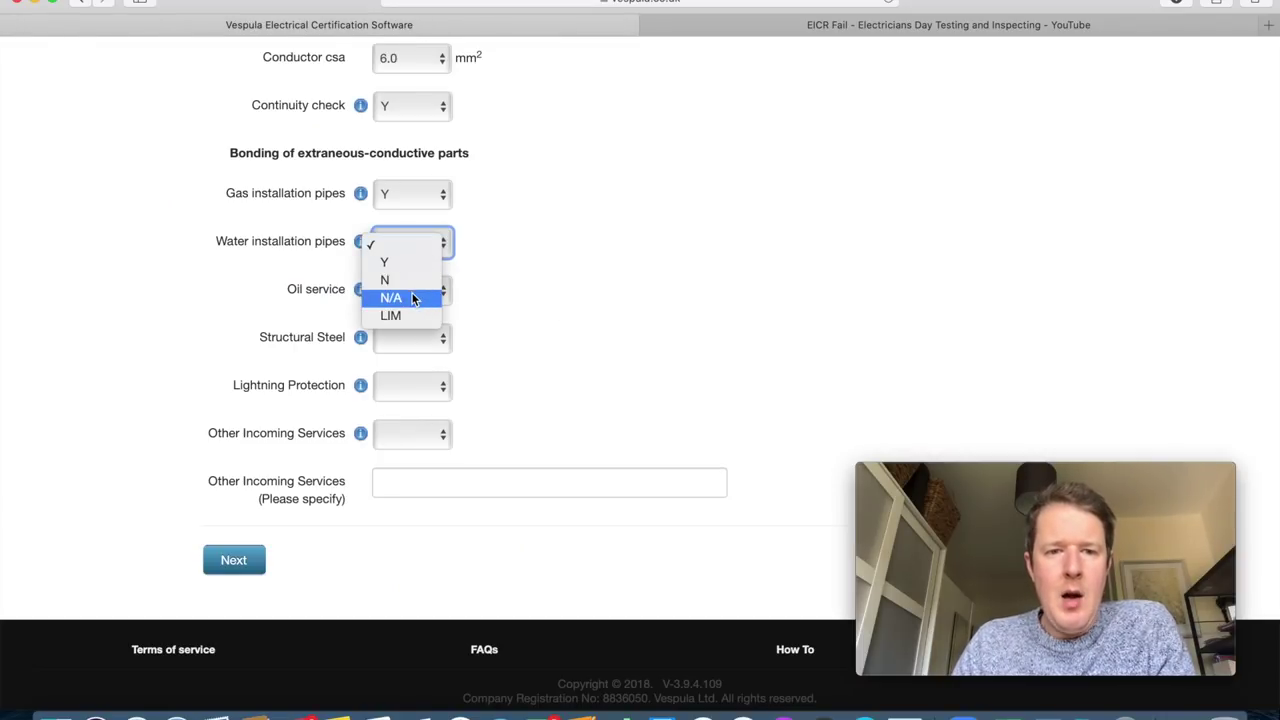
pyautogui.click(414, 298)
# Set the bonding of oil service, structural steel, lightning protection and other incoming services to N/A.
pyautogui.click(431, 294)
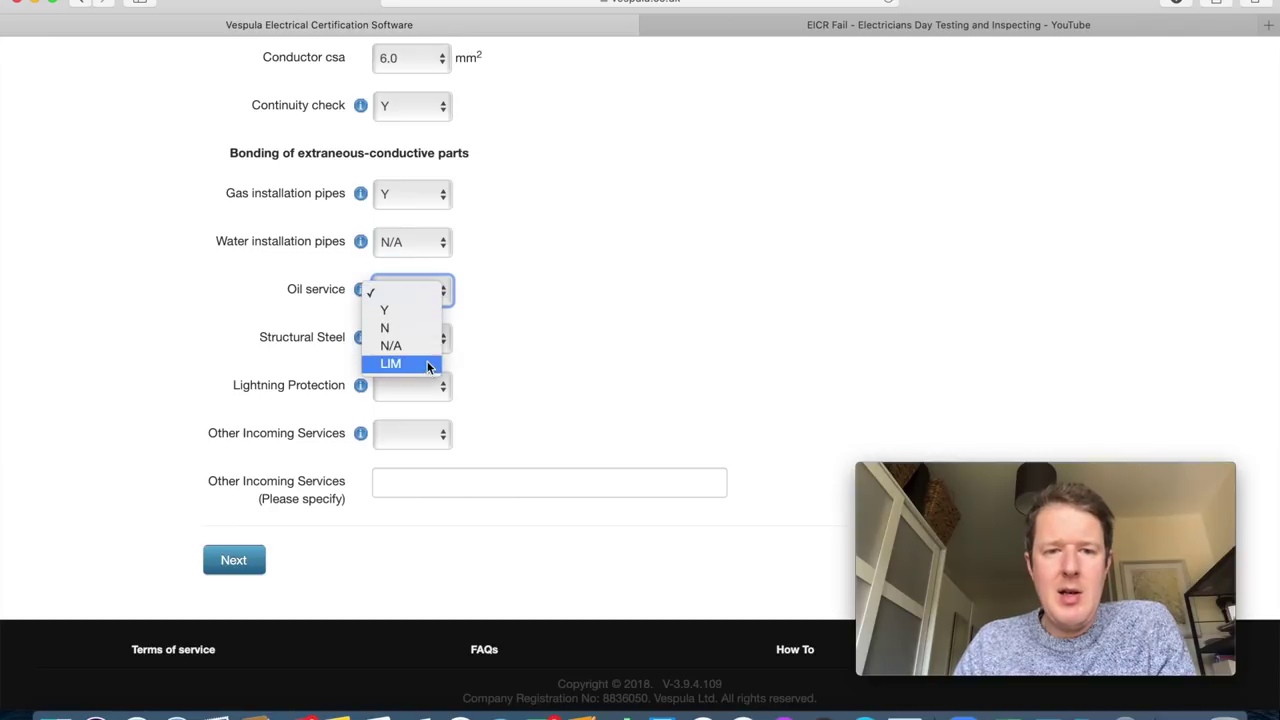
pyautogui.click(428, 346)
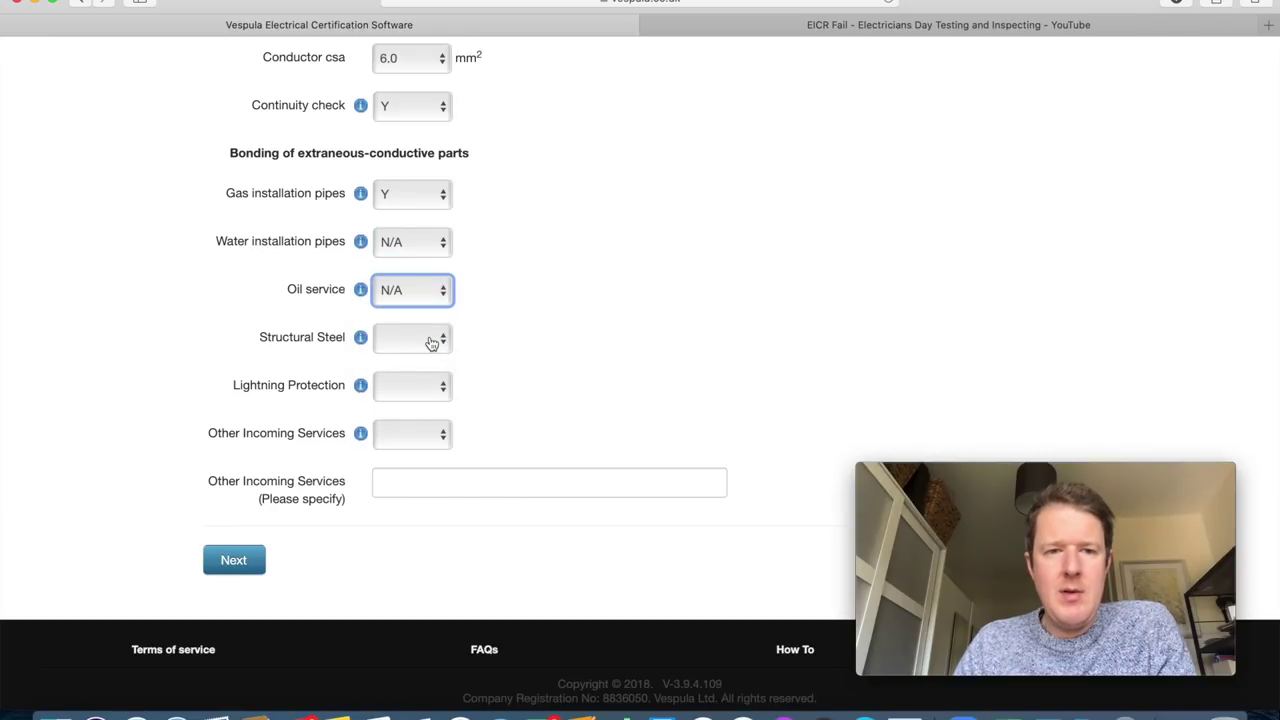
pyautogui.click(431, 342)
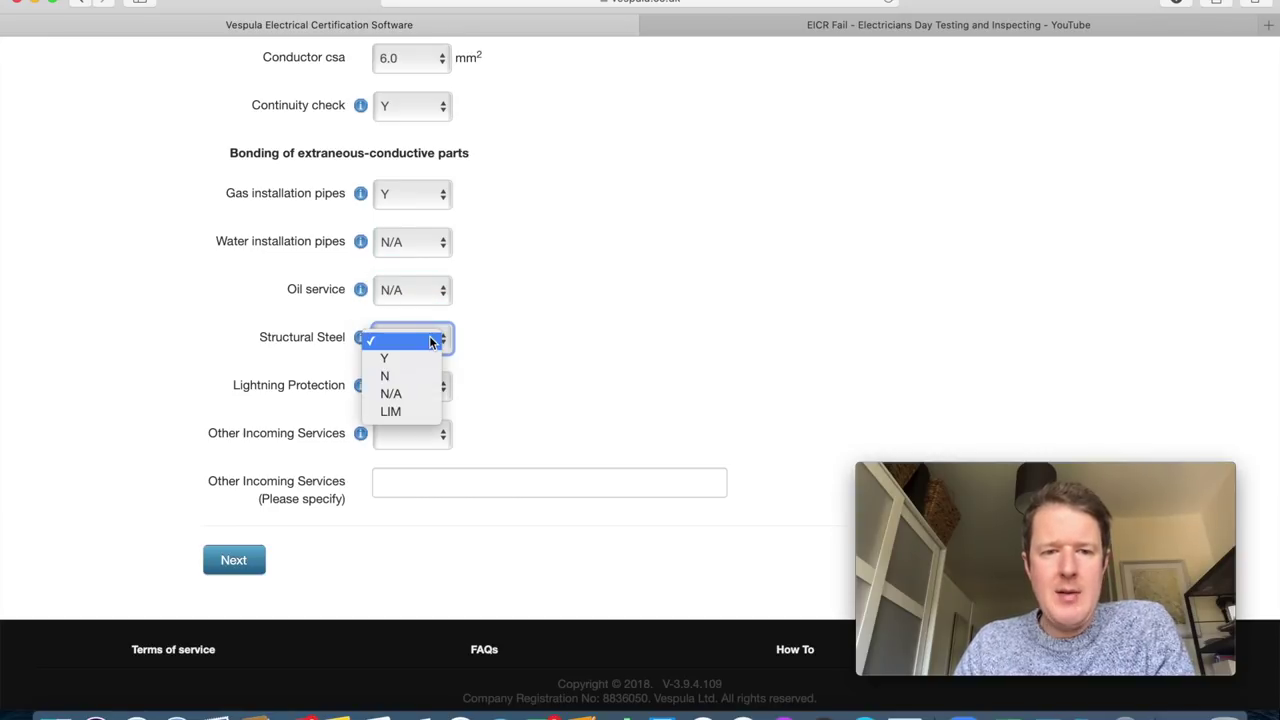
pyautogui.click(426, 394)
pyautogui.click(424, 392)
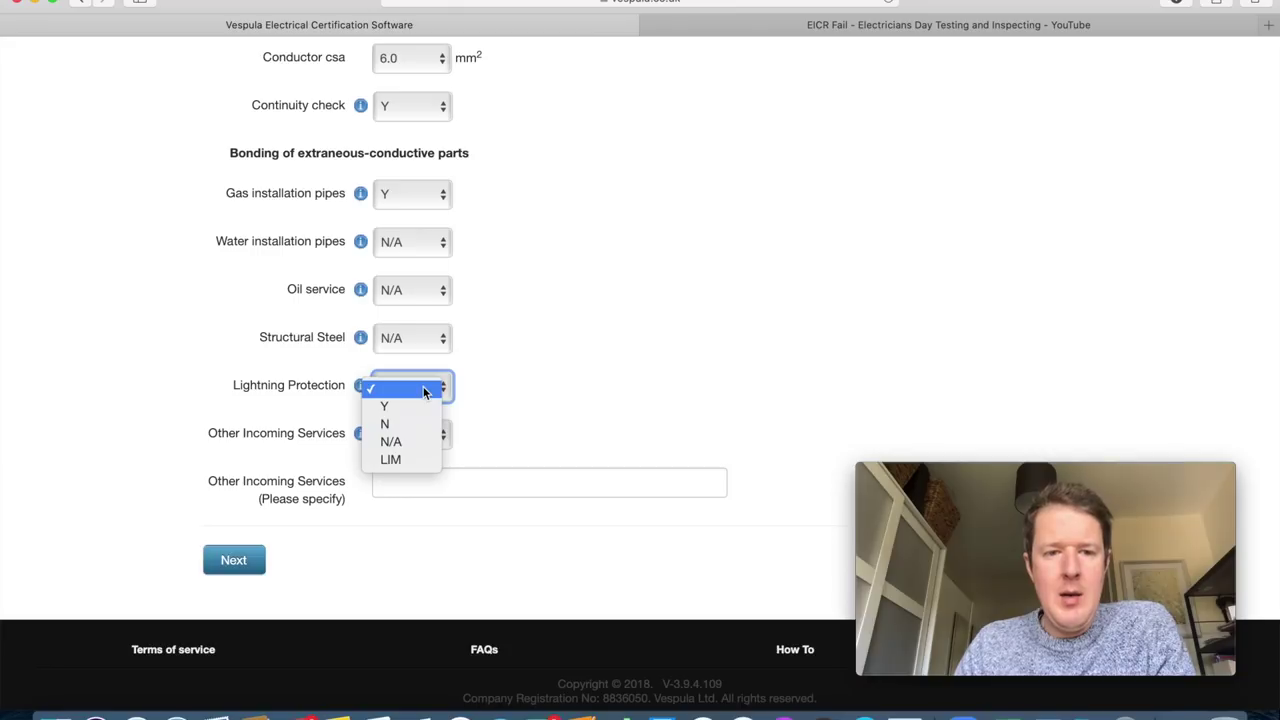
pyautogui.click(414, 441)
pyautogui.click(424, 441)
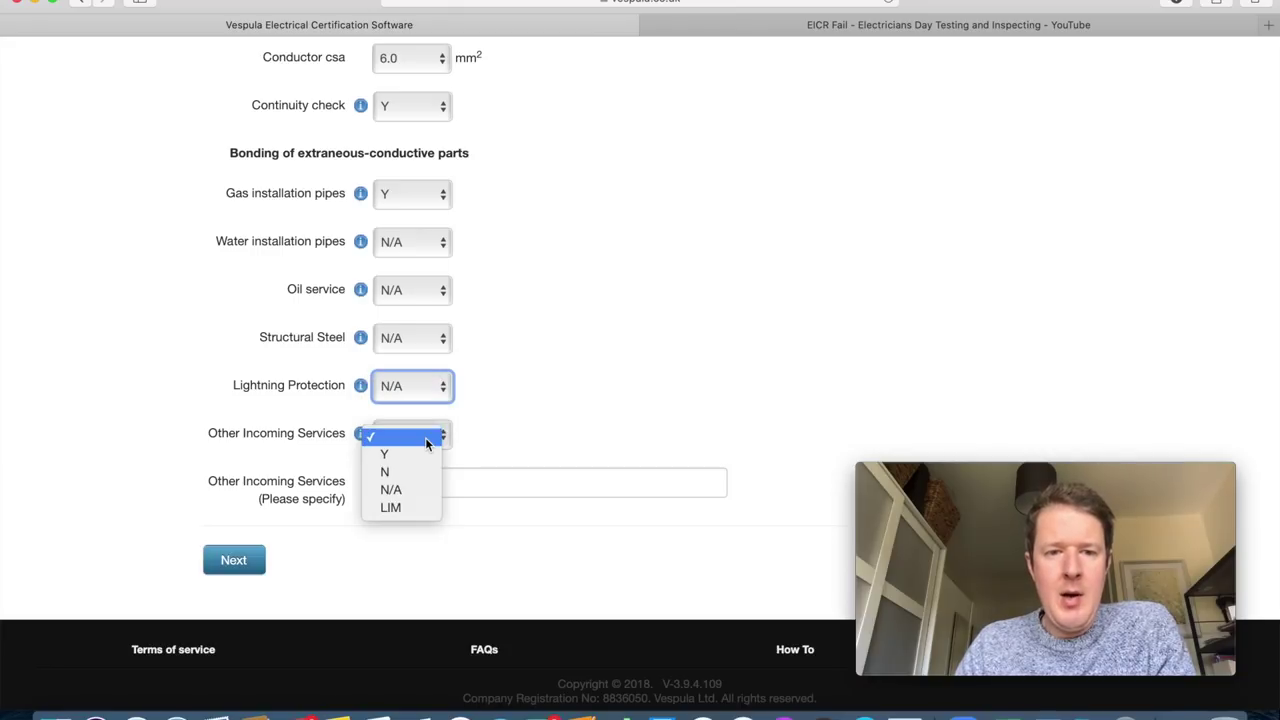
pyautogui.click(420, 489)
pyautogui.click(550, 314)
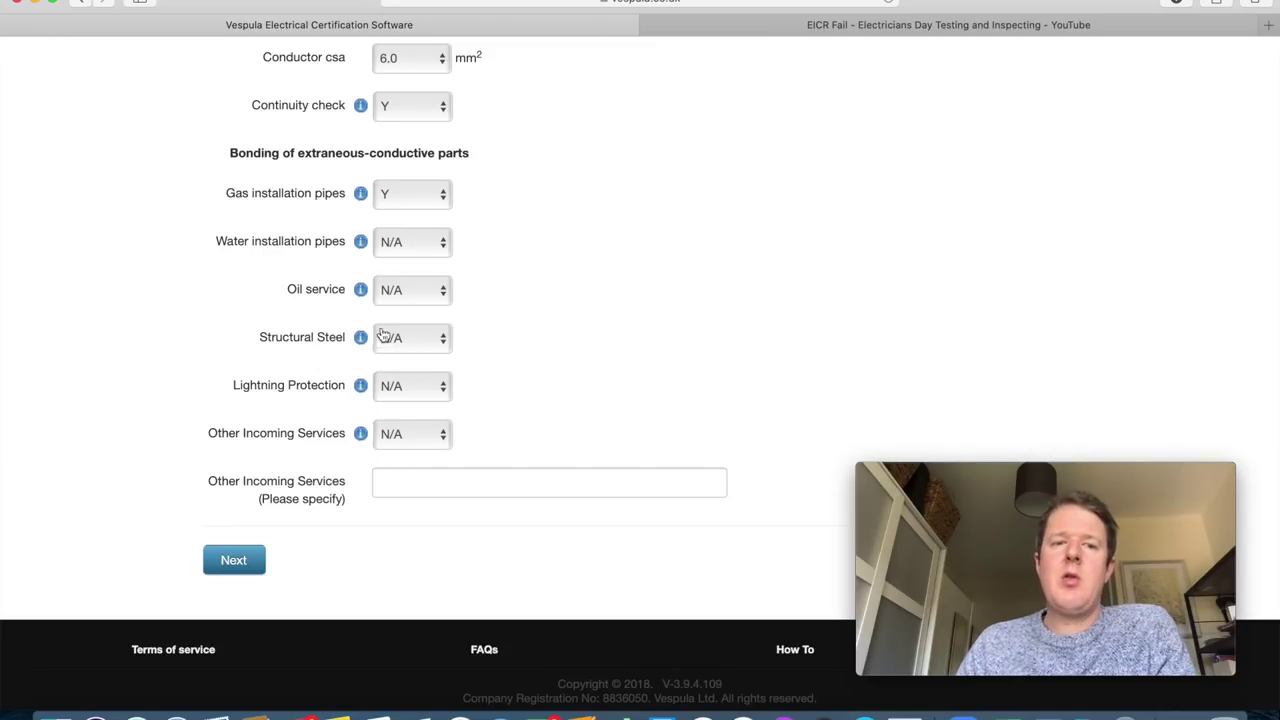
# Finish the particulars at the origin and start a new board named DB1.
pyautogui.click(233, 562)
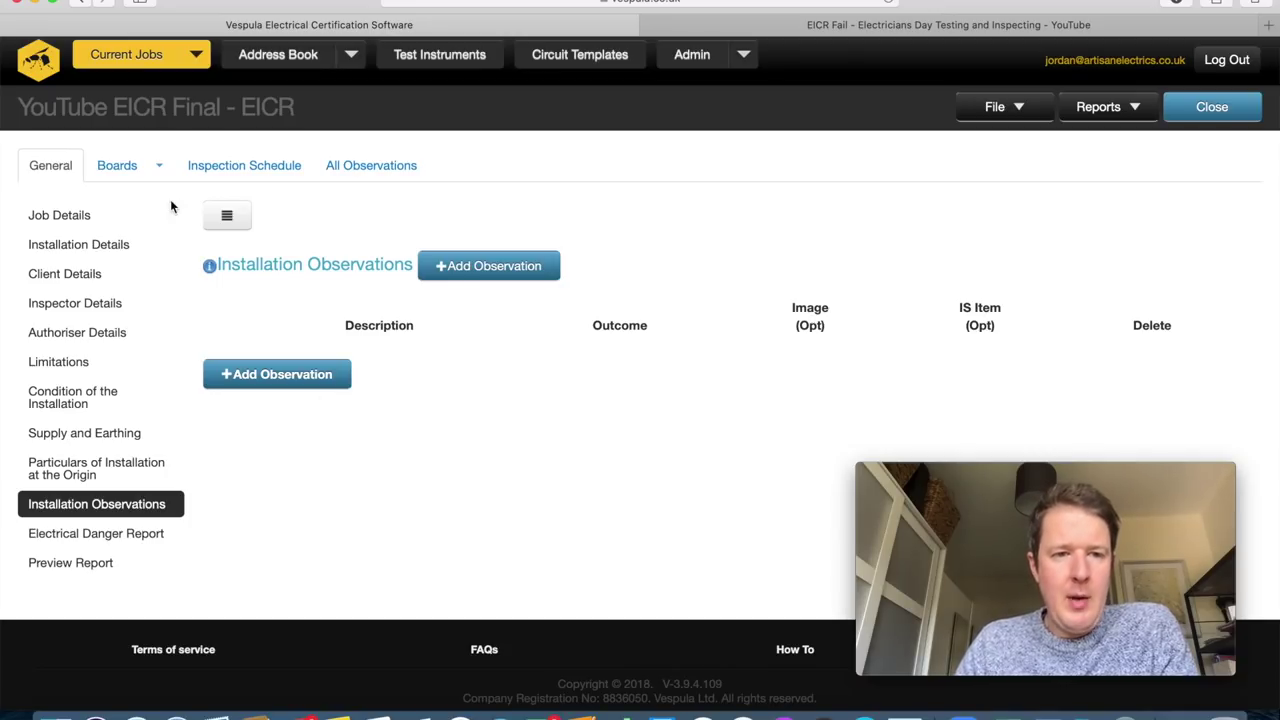
pyautogui.click(120, 170)
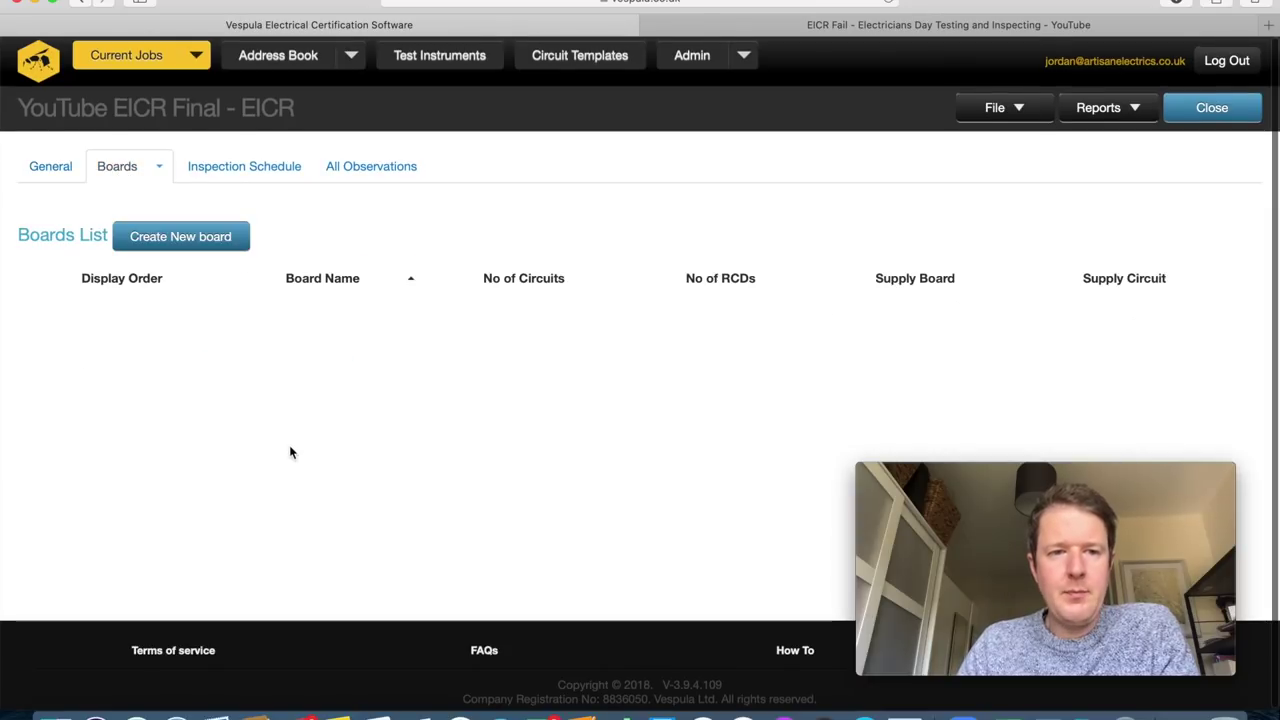
pyautogui.click(186, 237)
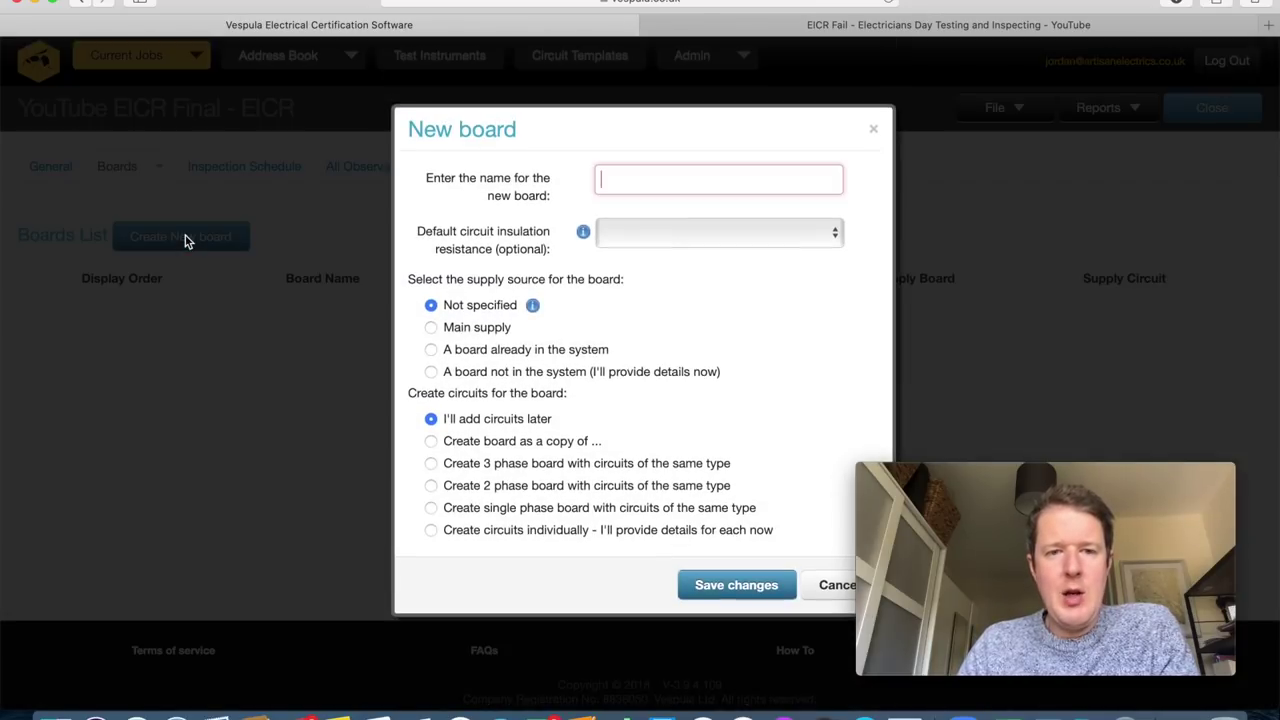
pyautogui.write('DB1')
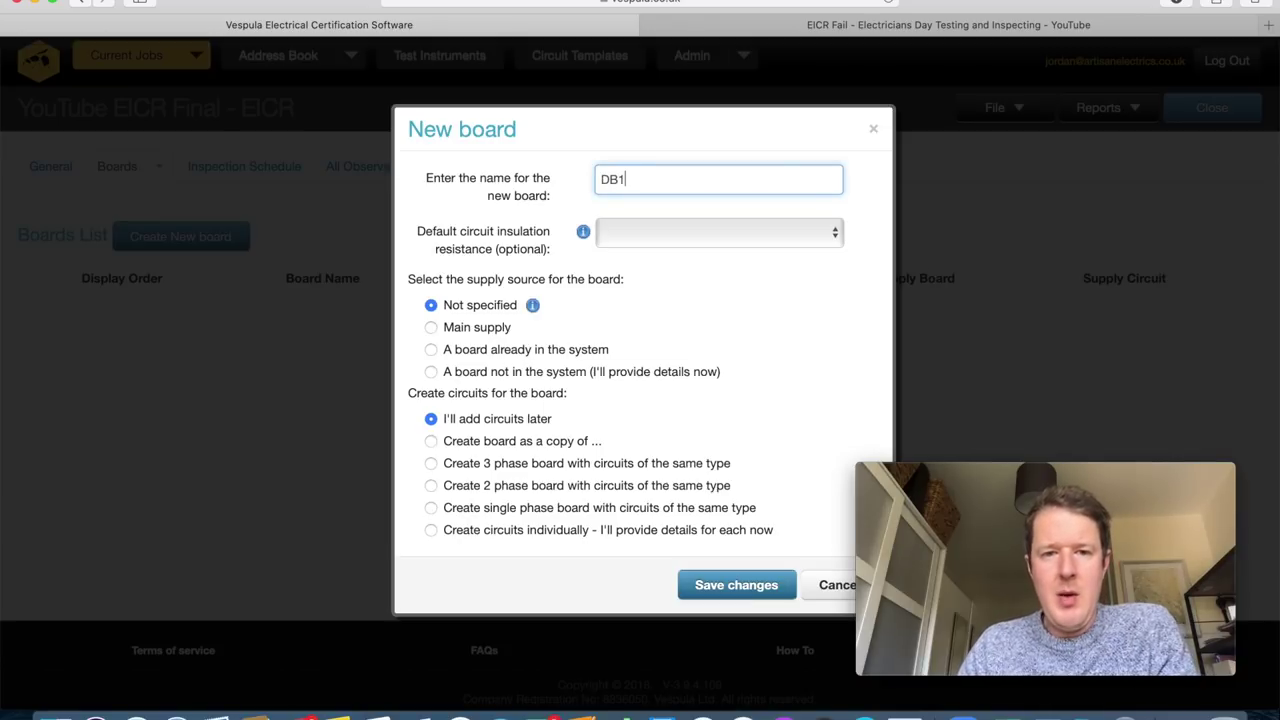
# Examine the new board's default circuit insulation resistance choices and the supply source options, including a board already in the system and one not in it.
pyautogui.click(795, 238)
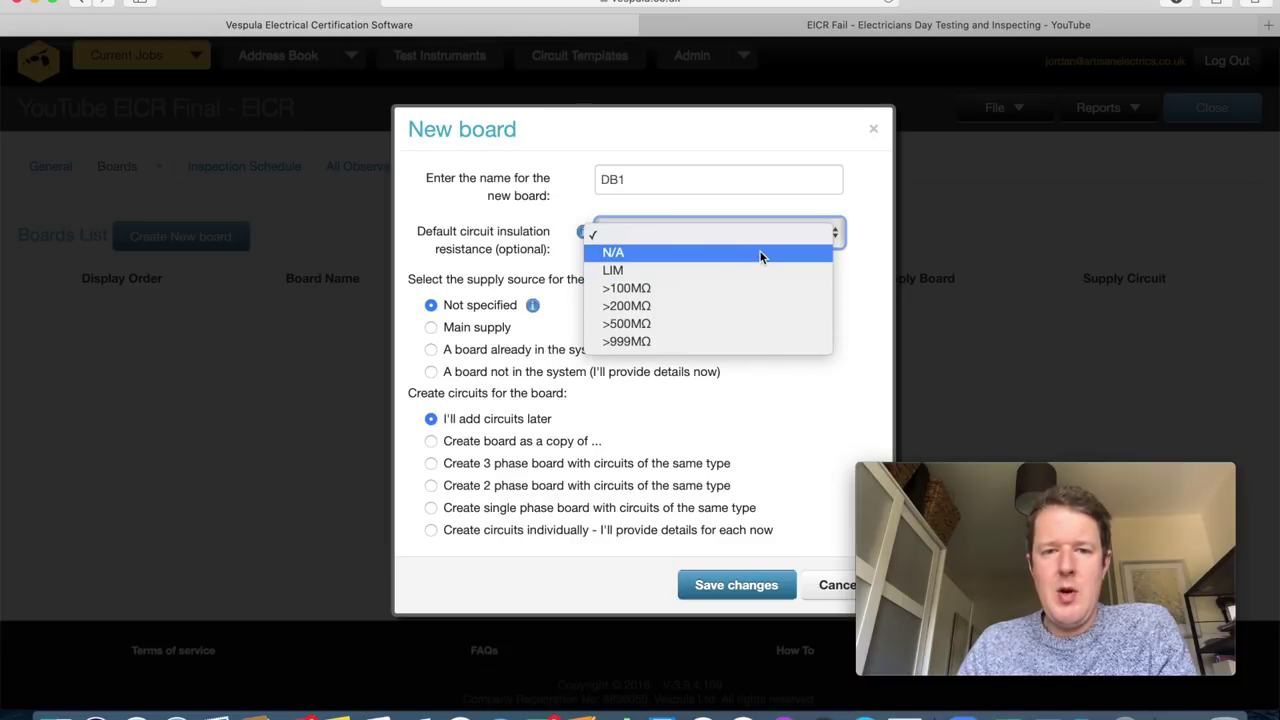
pyautogui.click(869, 226)
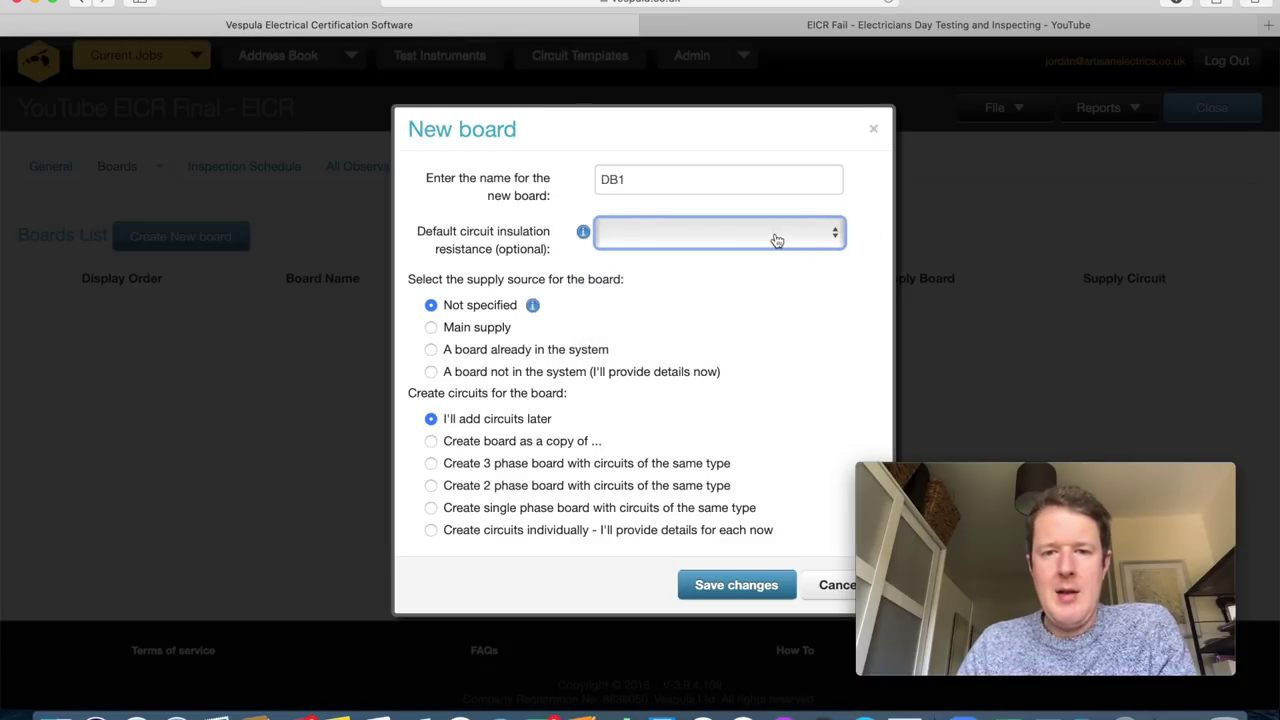
pyautogui.click(862, 277)
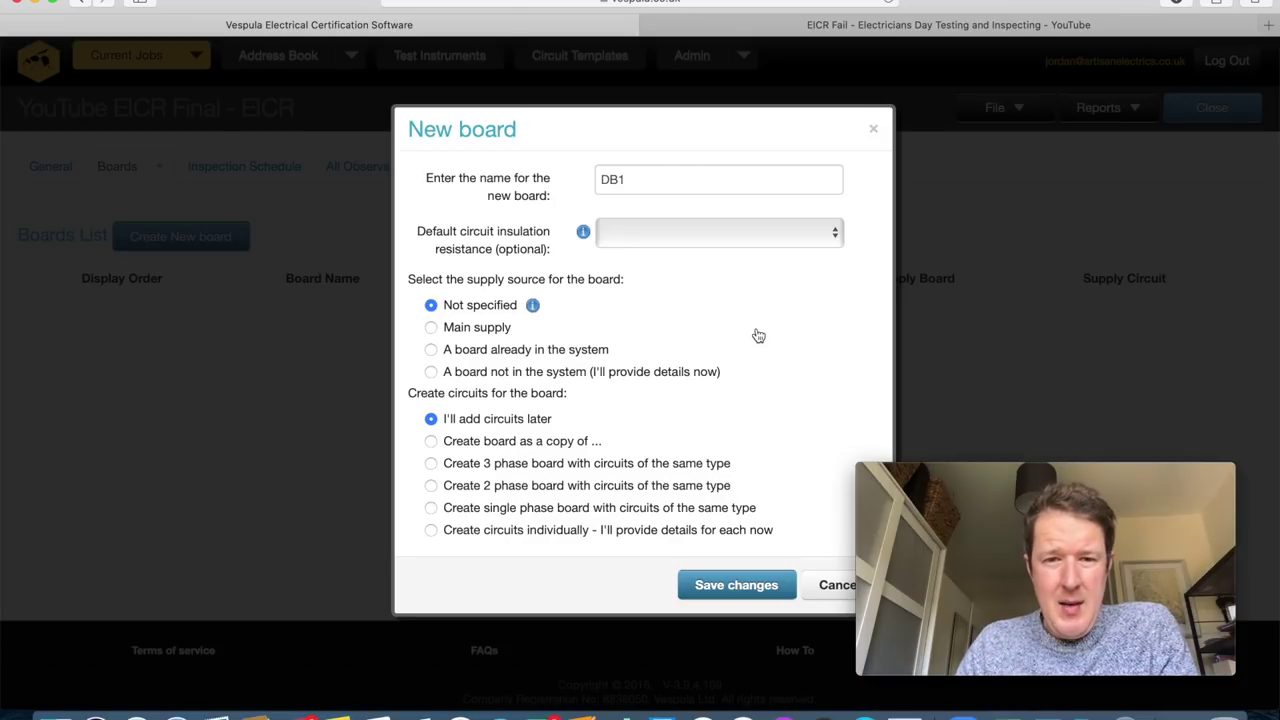
pyautogui.click(430, 328)
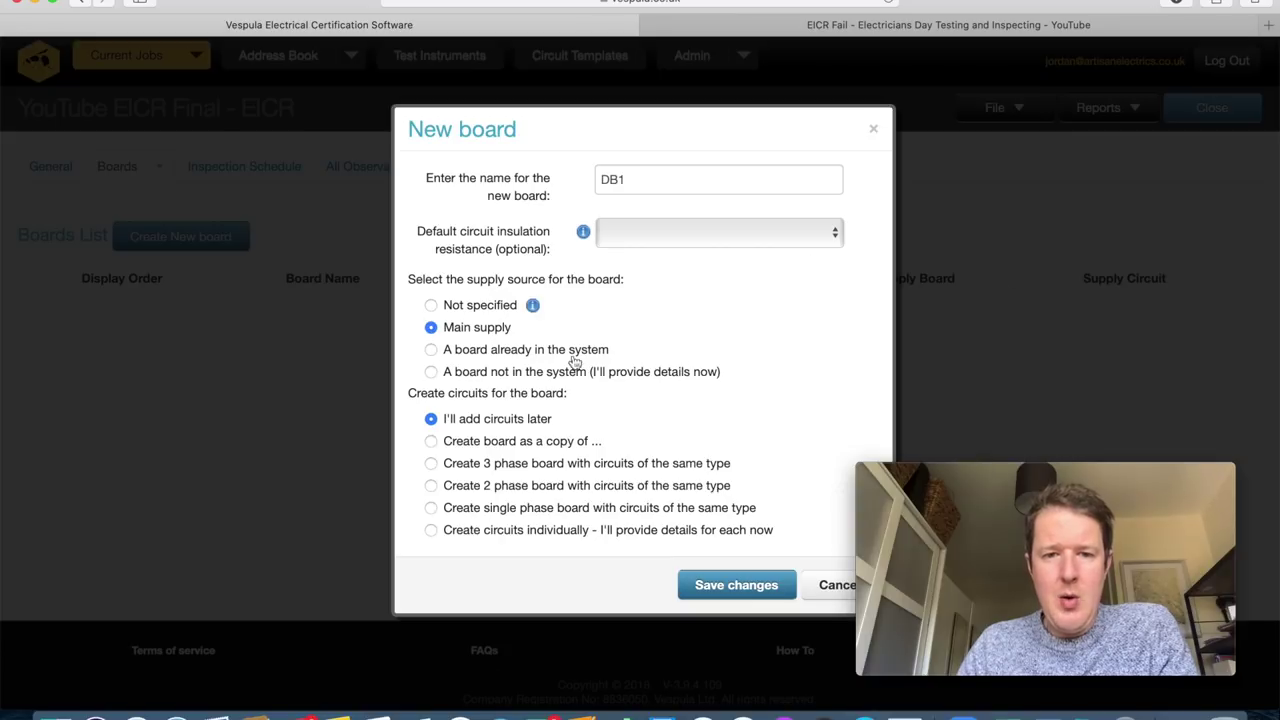
pyautogui.click(431, 350)
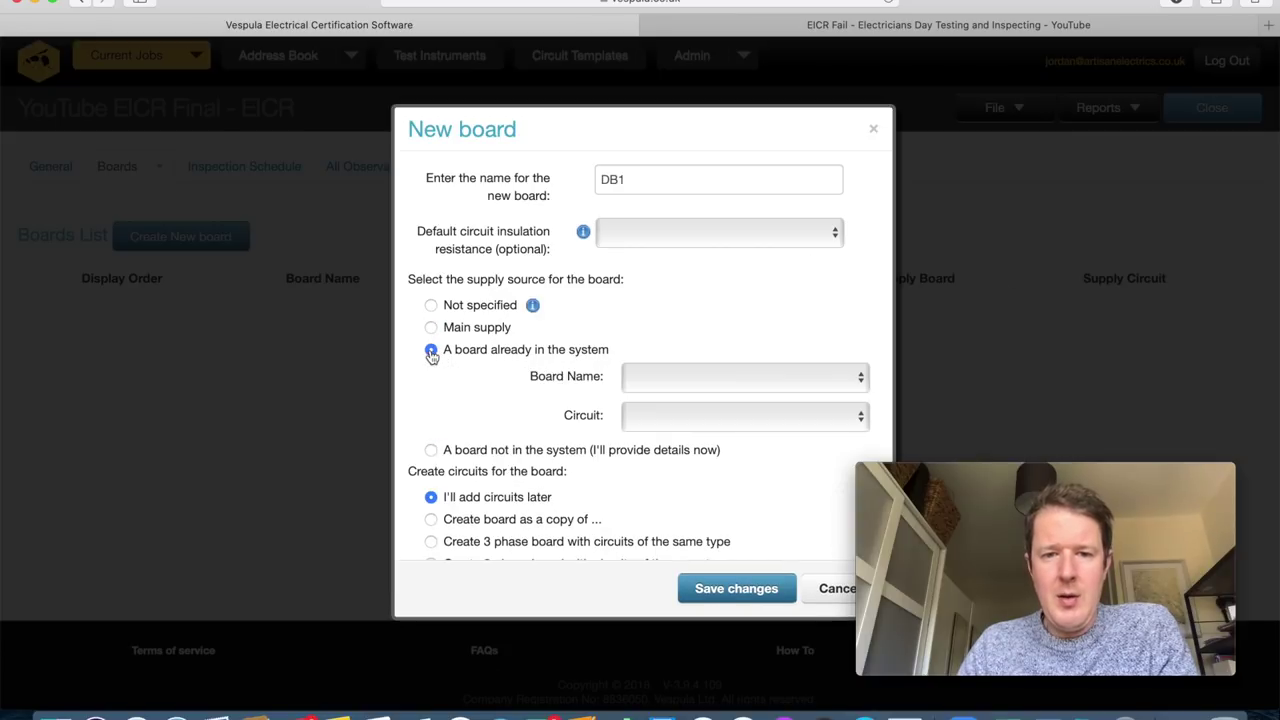
pyautogui.click(733, 386)
pyautogui.click(734, 381)
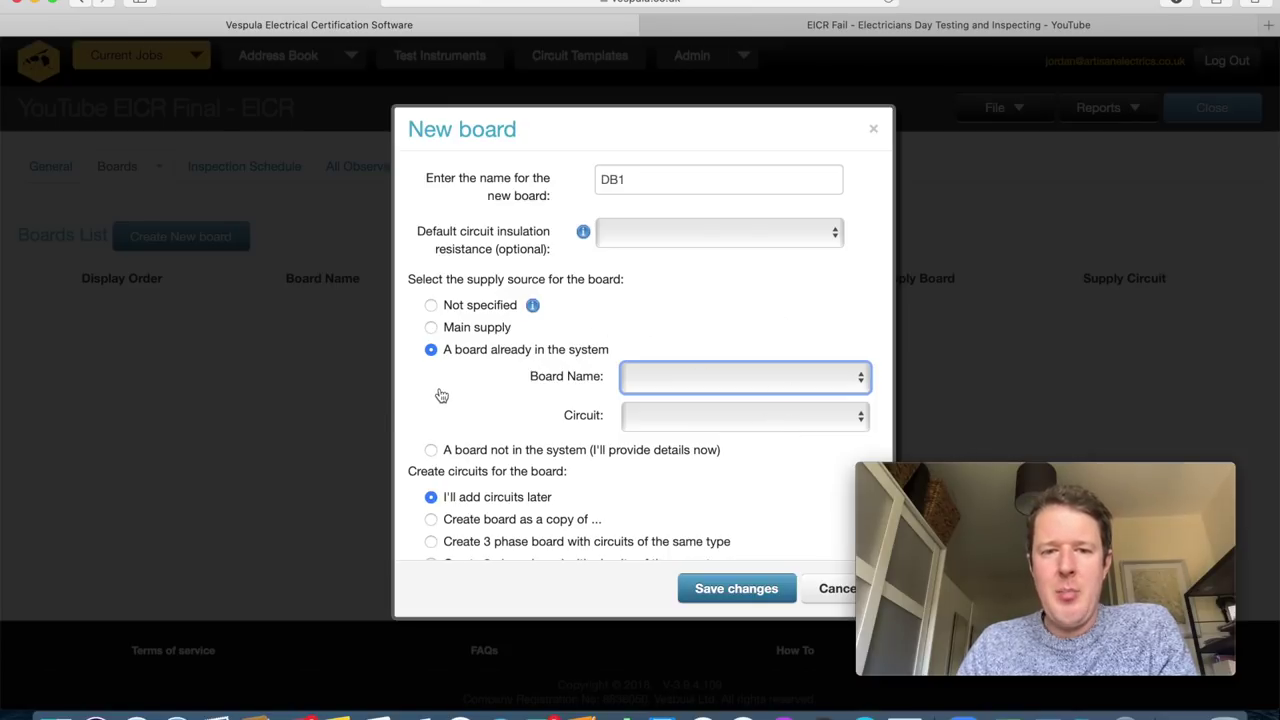
pyautogui.click(431, 452)
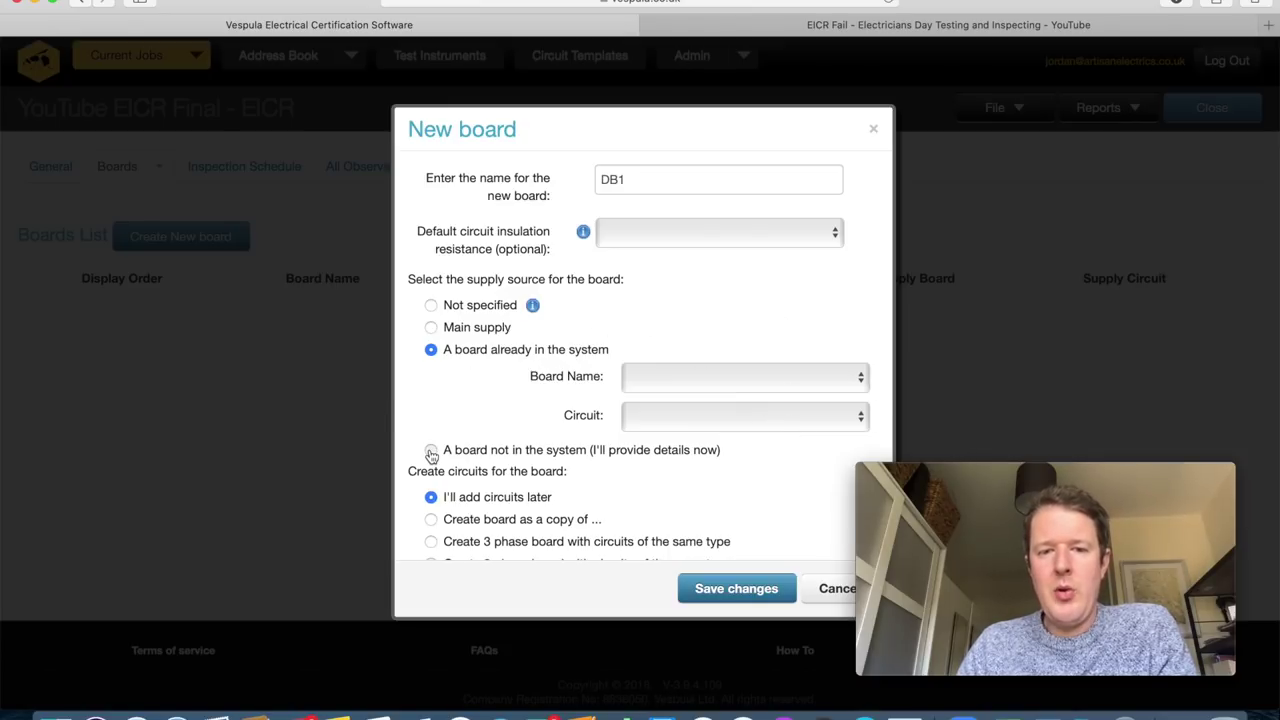
pyautogui.scroll(-3, 645, 418)
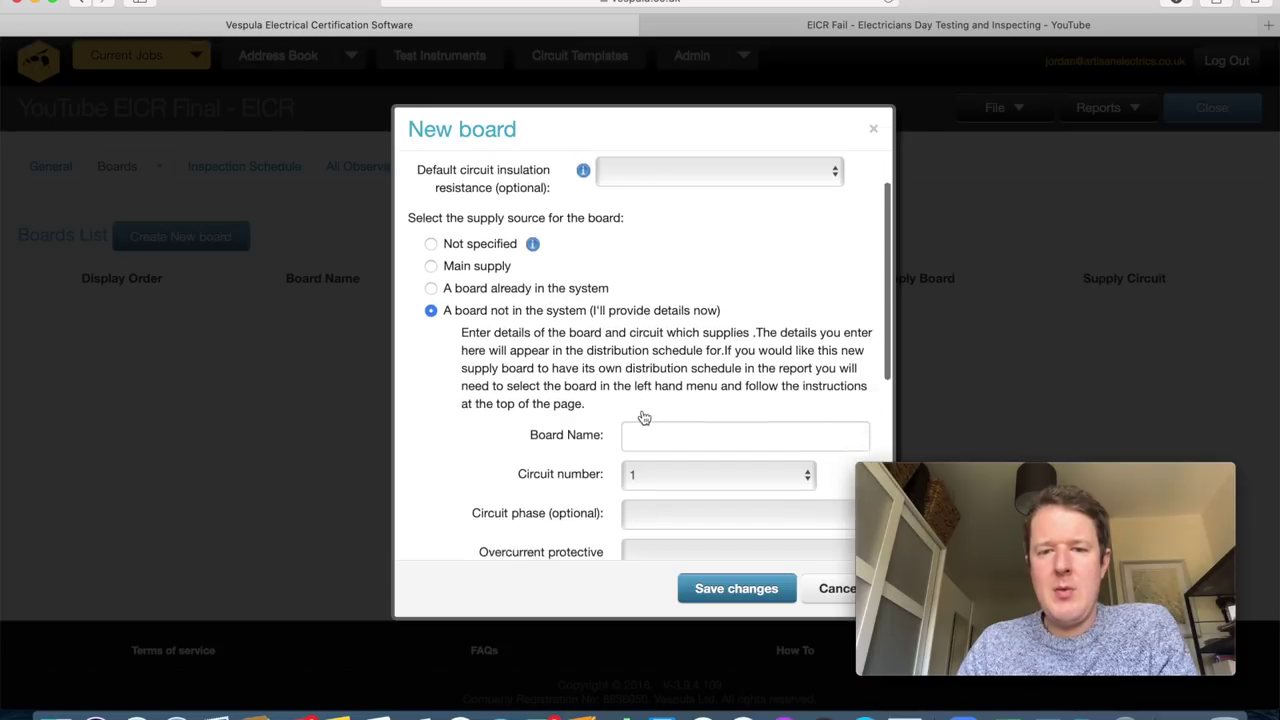
pyautogui.scroll(3, 557, 298)
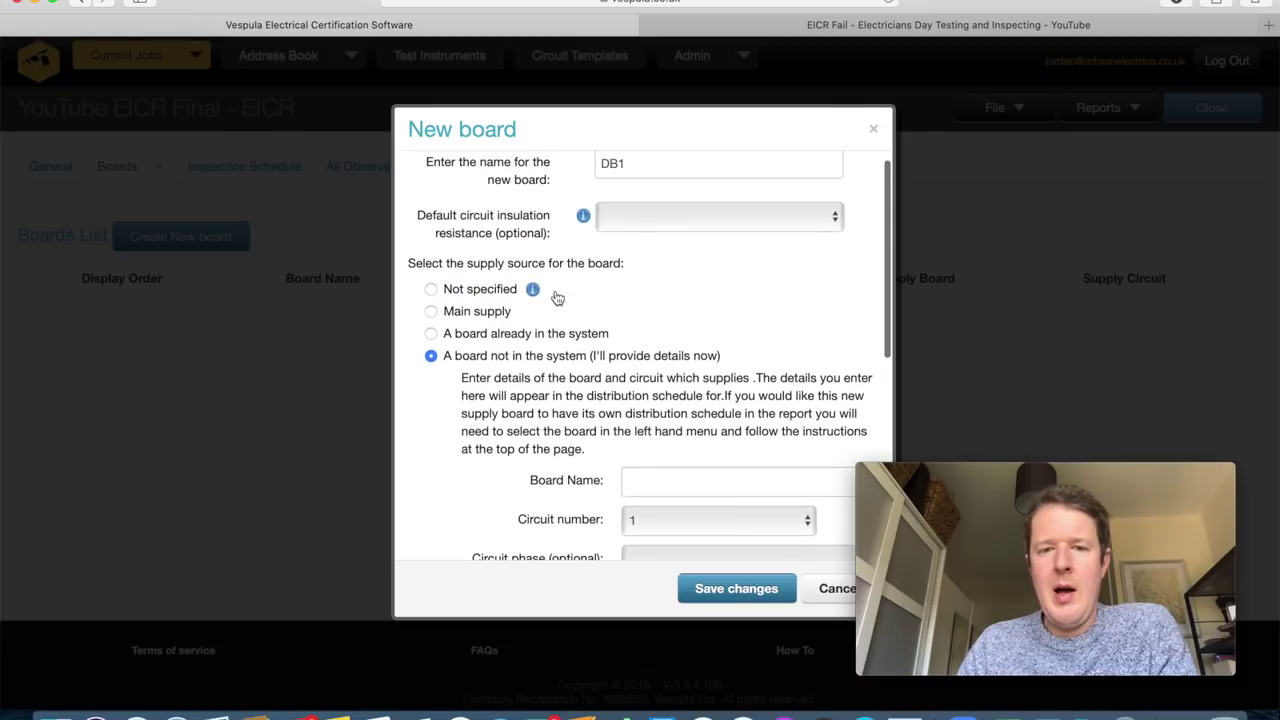
# Create board DB1 with the main supply as its supply source and open its details.
pyautogui.click(433, 312)
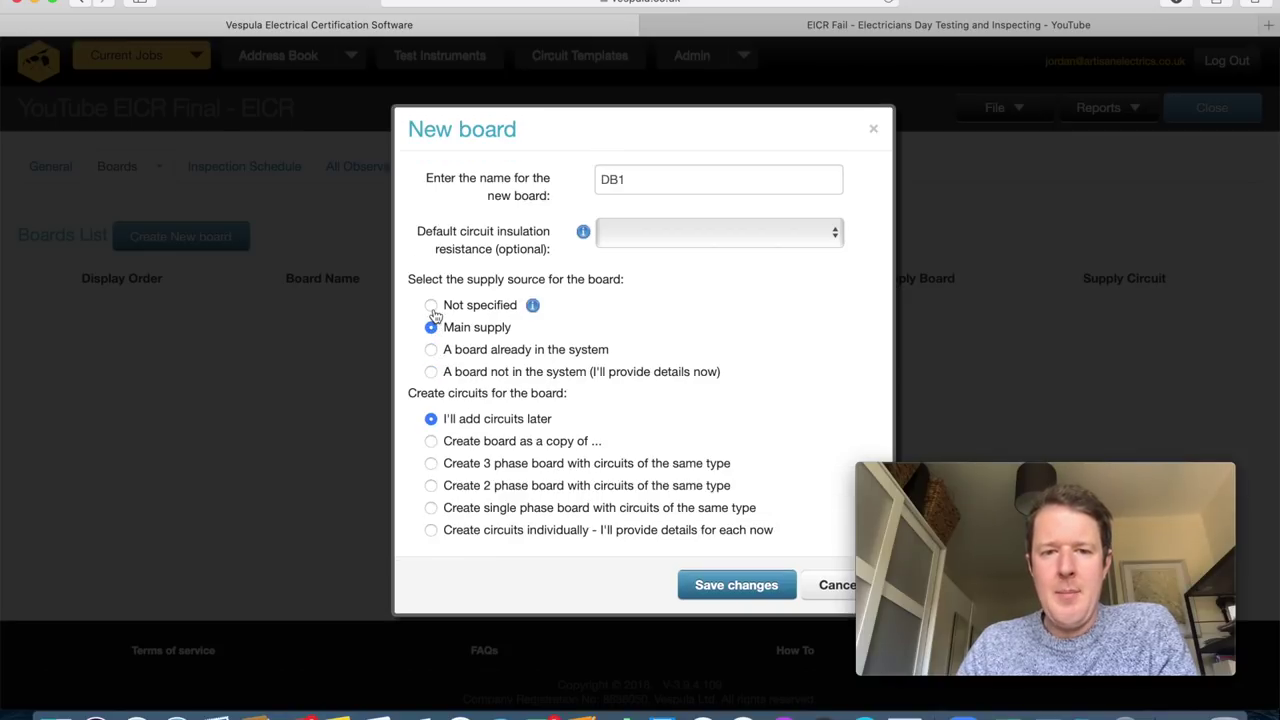
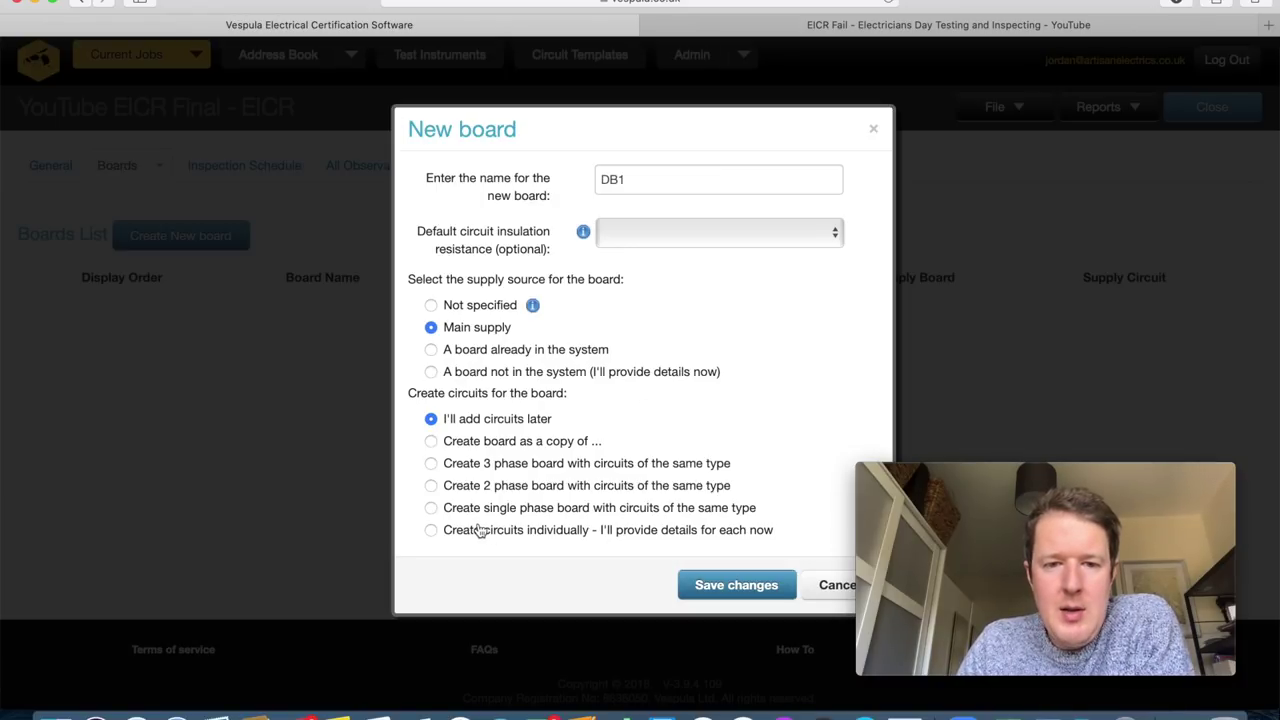
pyautogui.click(721, 591)
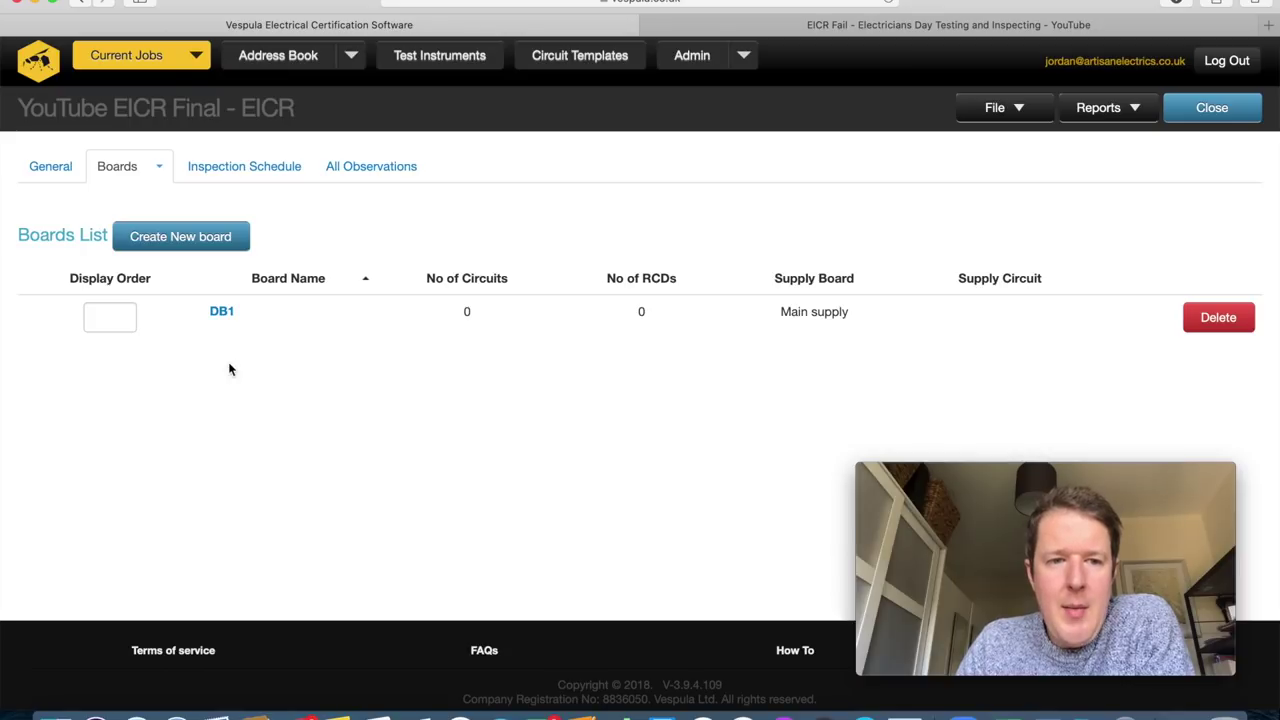
pyautogui.click(224, 312)
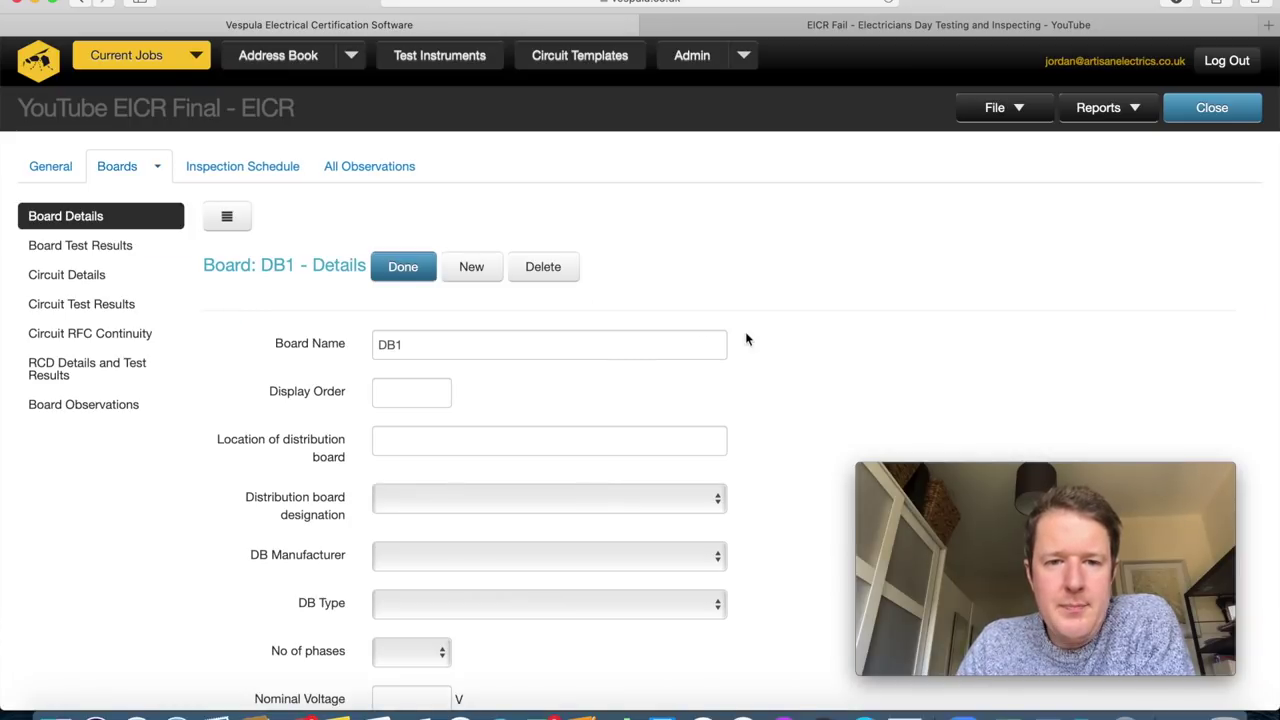
# Set DB1's location to Under Stairs Cupboard and its distribution board designation to Lighting & Power.
pyautogui.scroll(-2, 770, 373)
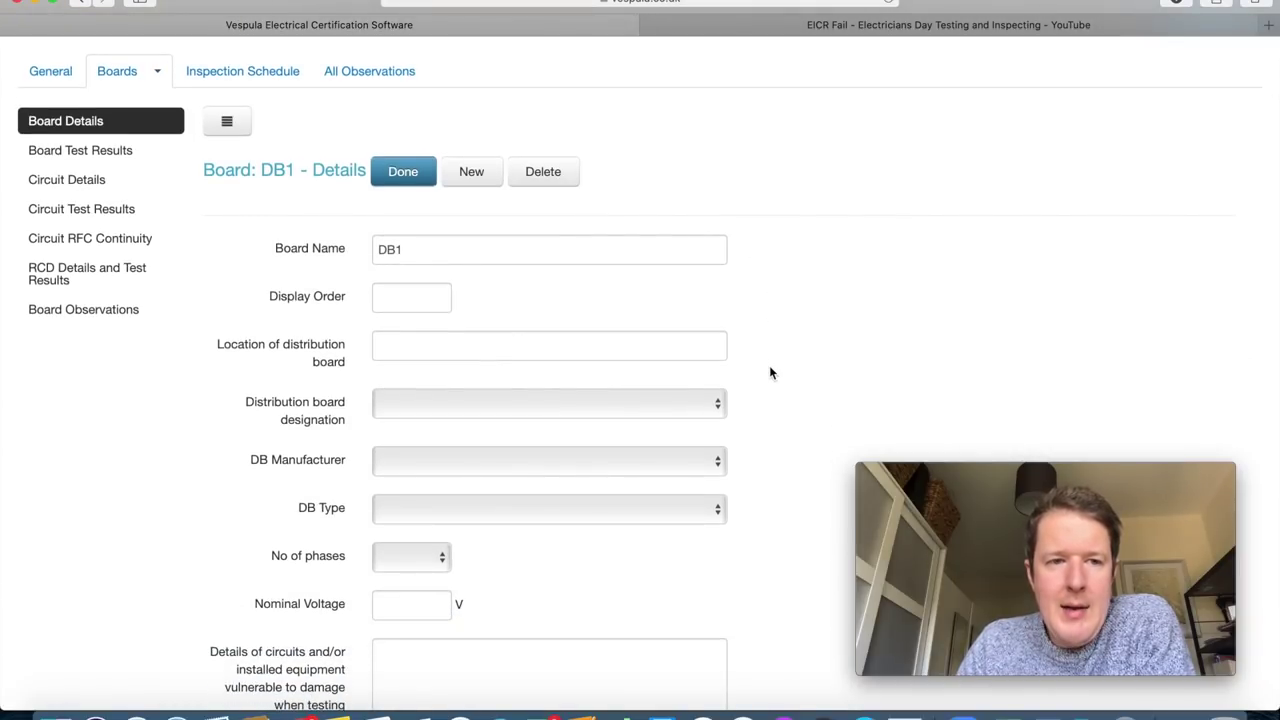
pyautogui.scroll(-1, 745, 293)
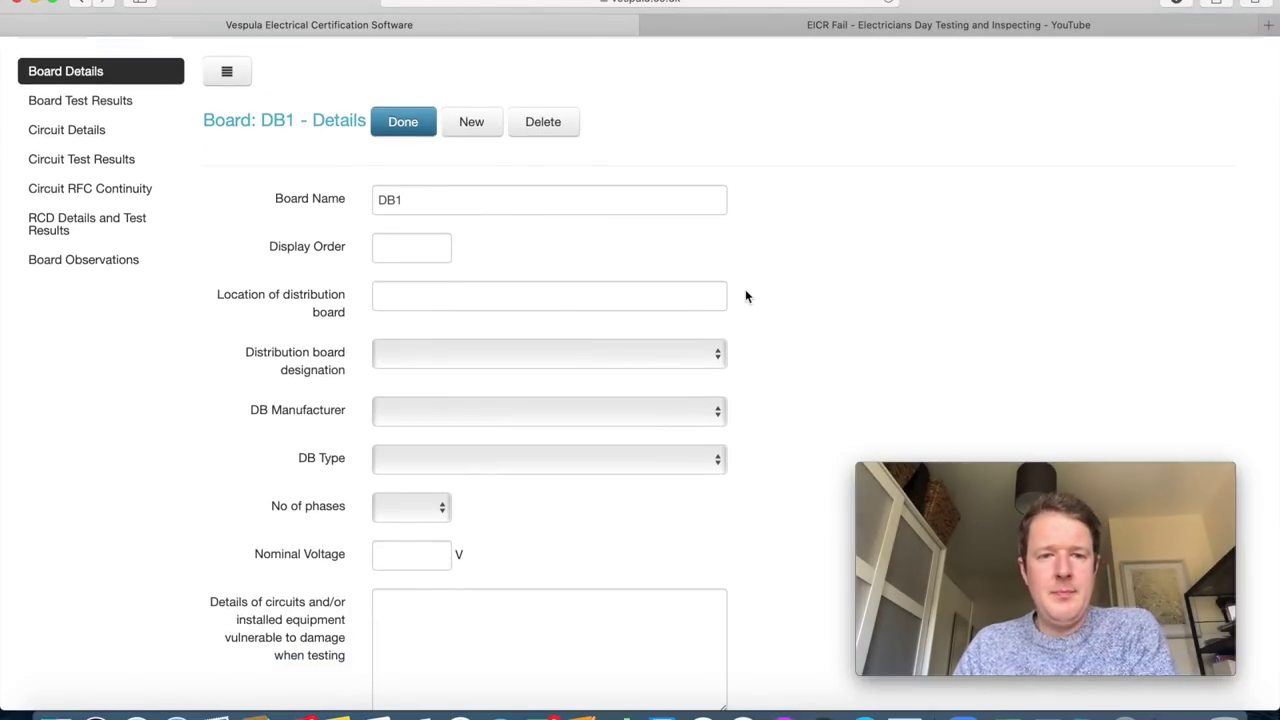
pyautogui.click(441, 291)
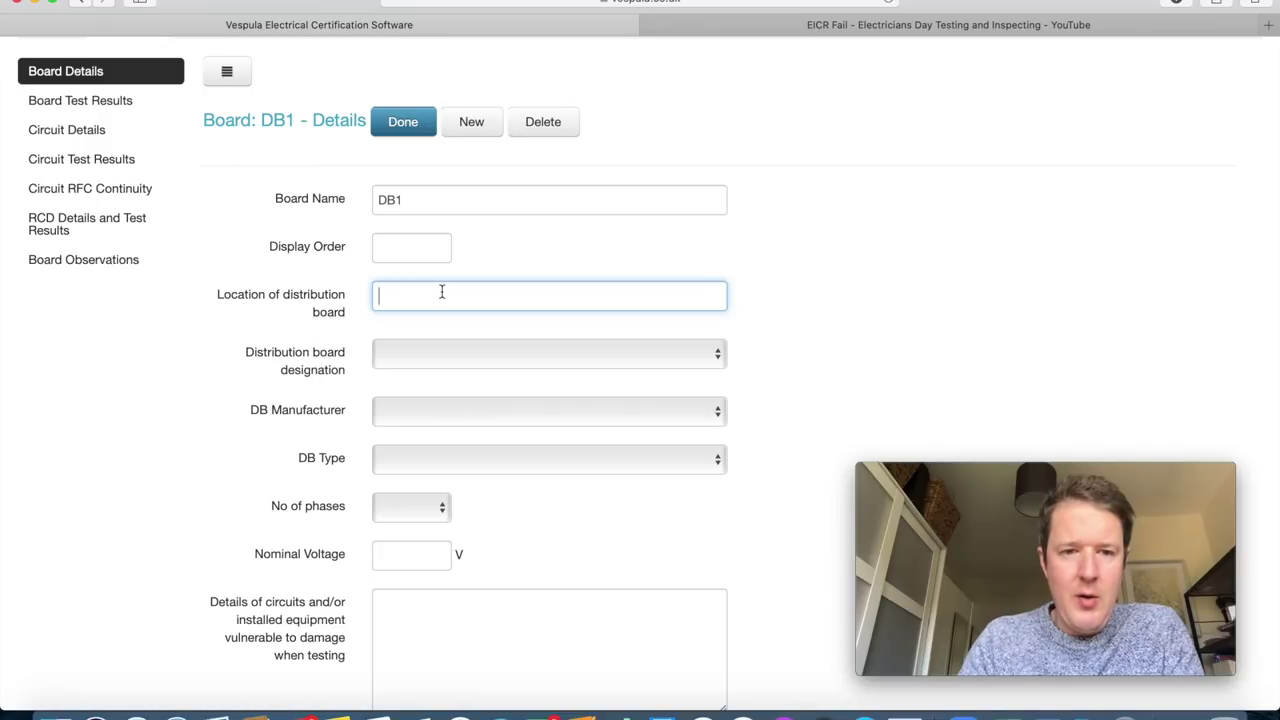
pyautogui.write('Under')
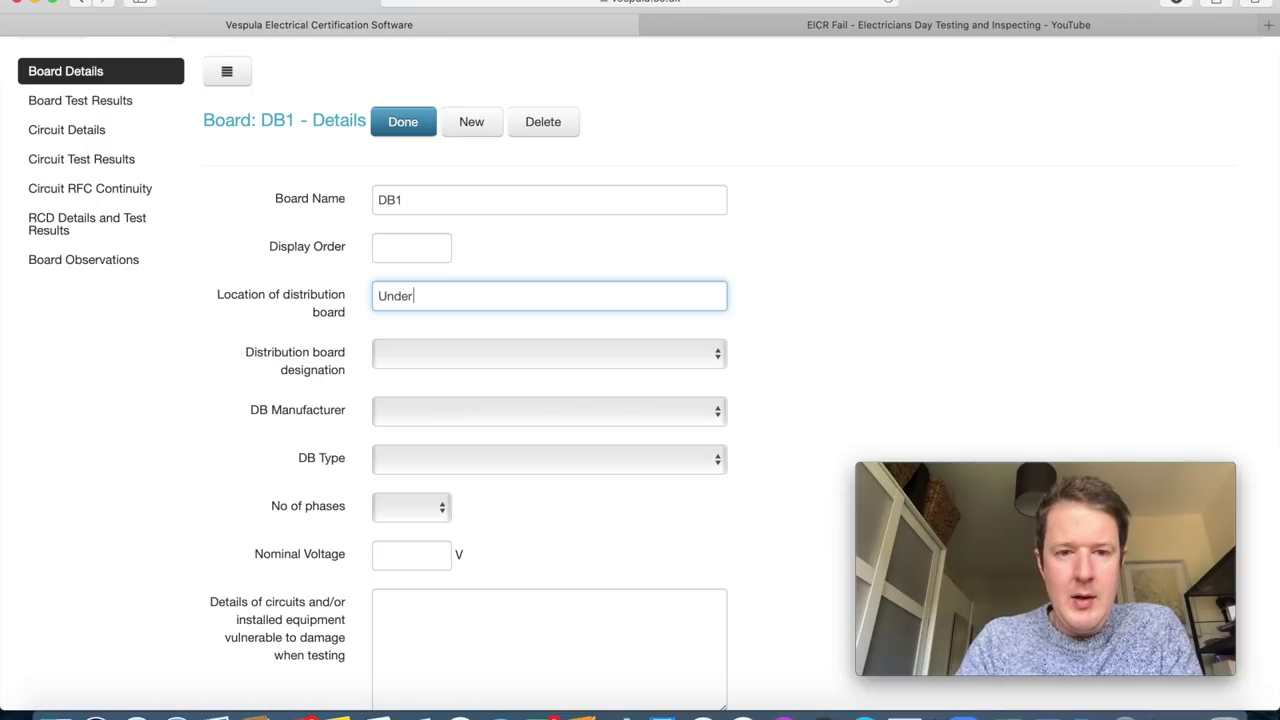
pyautogui.write(' Stairs Cupboard')
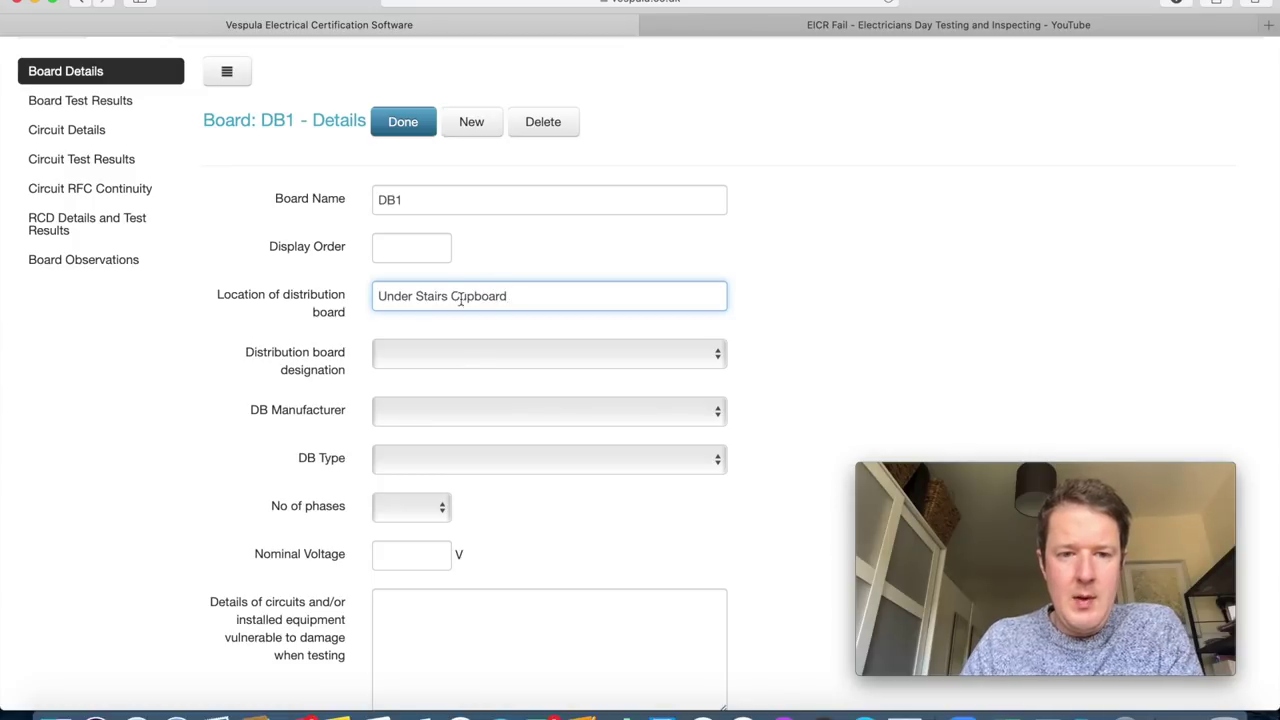
pyautogui.click(471, 353)
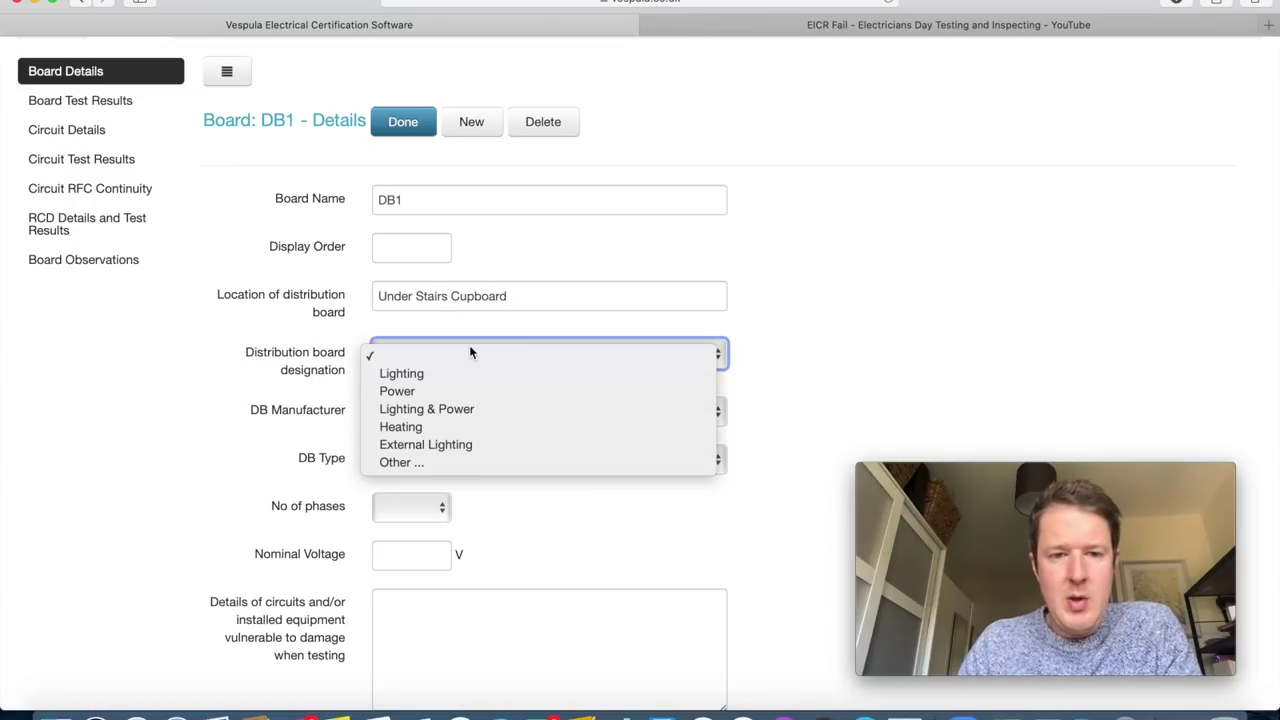
pyautogui.click(456, 410)
# Set DB1's manufacturer to BG and its type to 1Ø Distribution Board (Single-Pole & Neutral).
pyautogui.scroll(-4, 760, 347)
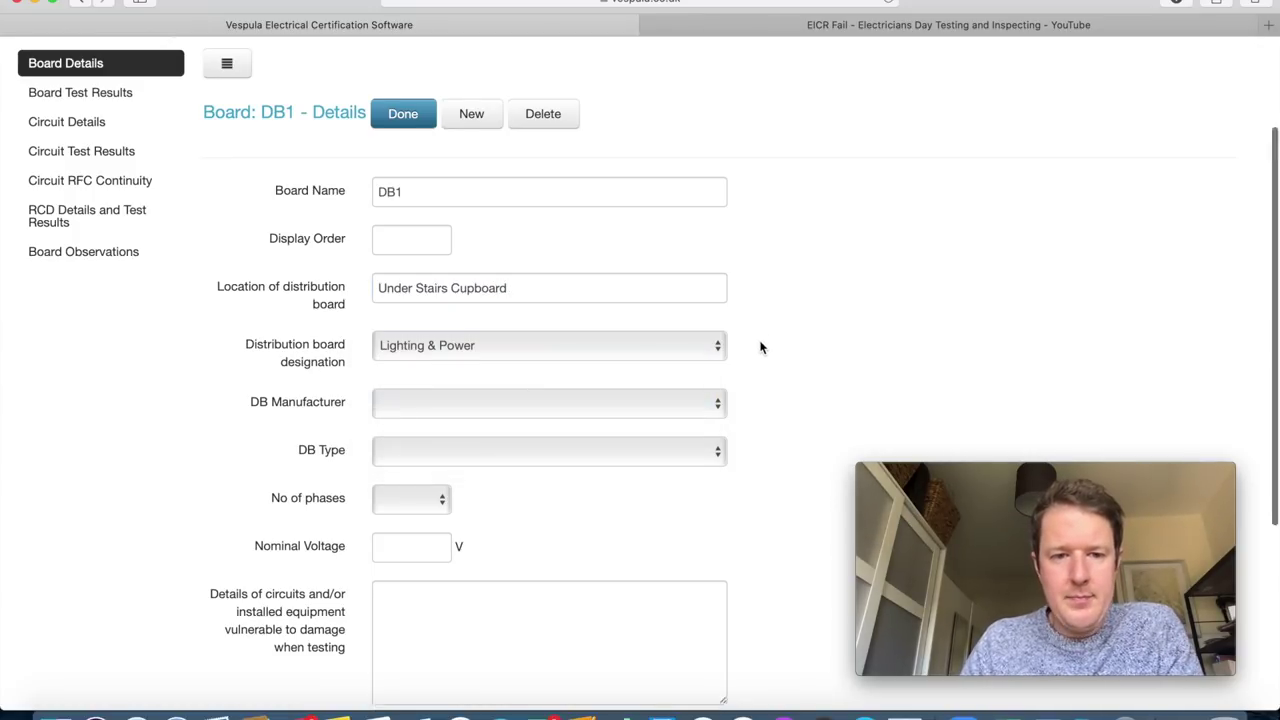
pyautogui.click(512, 231)
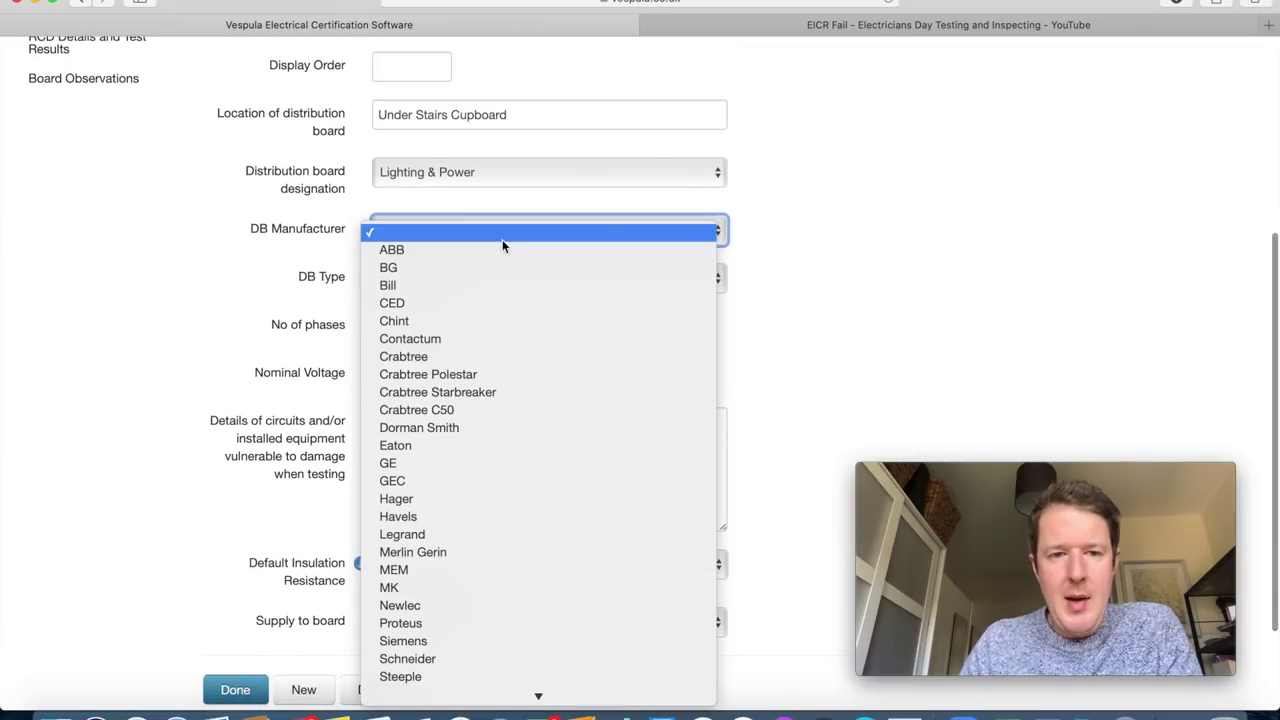
pyautogui.click(474, 270)
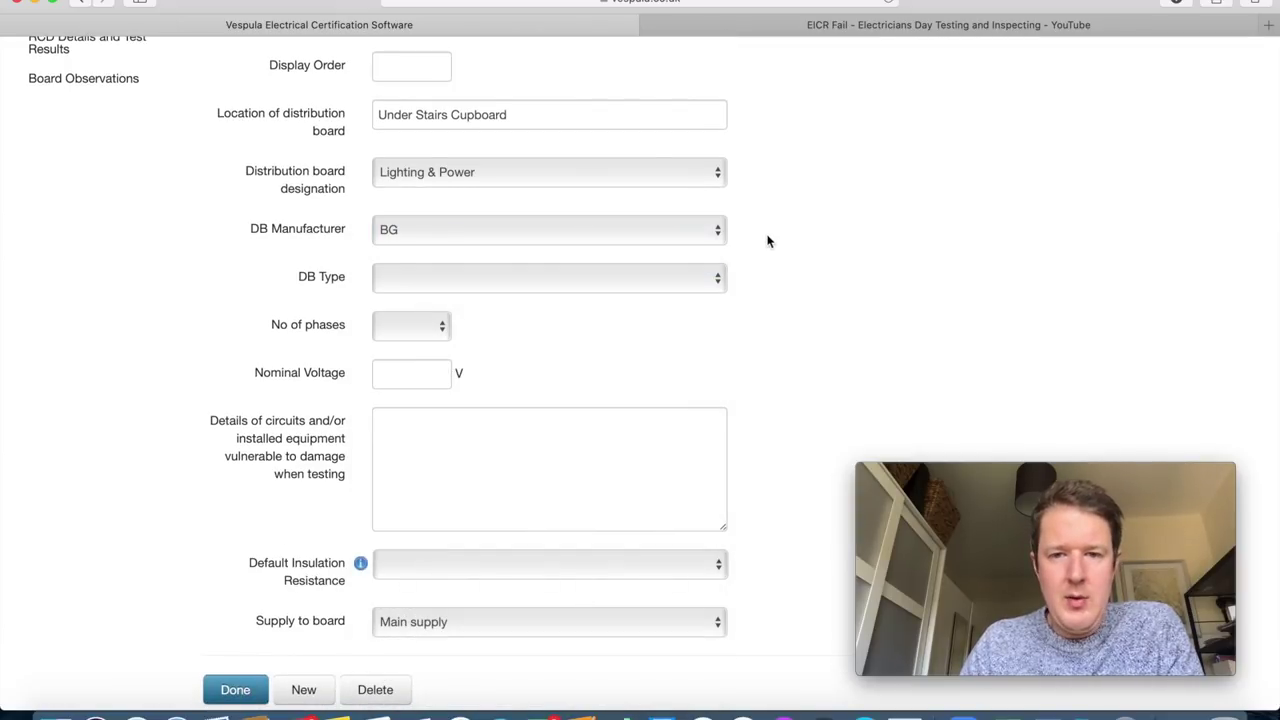
pyautogui.scroll(-1, 754, 338)
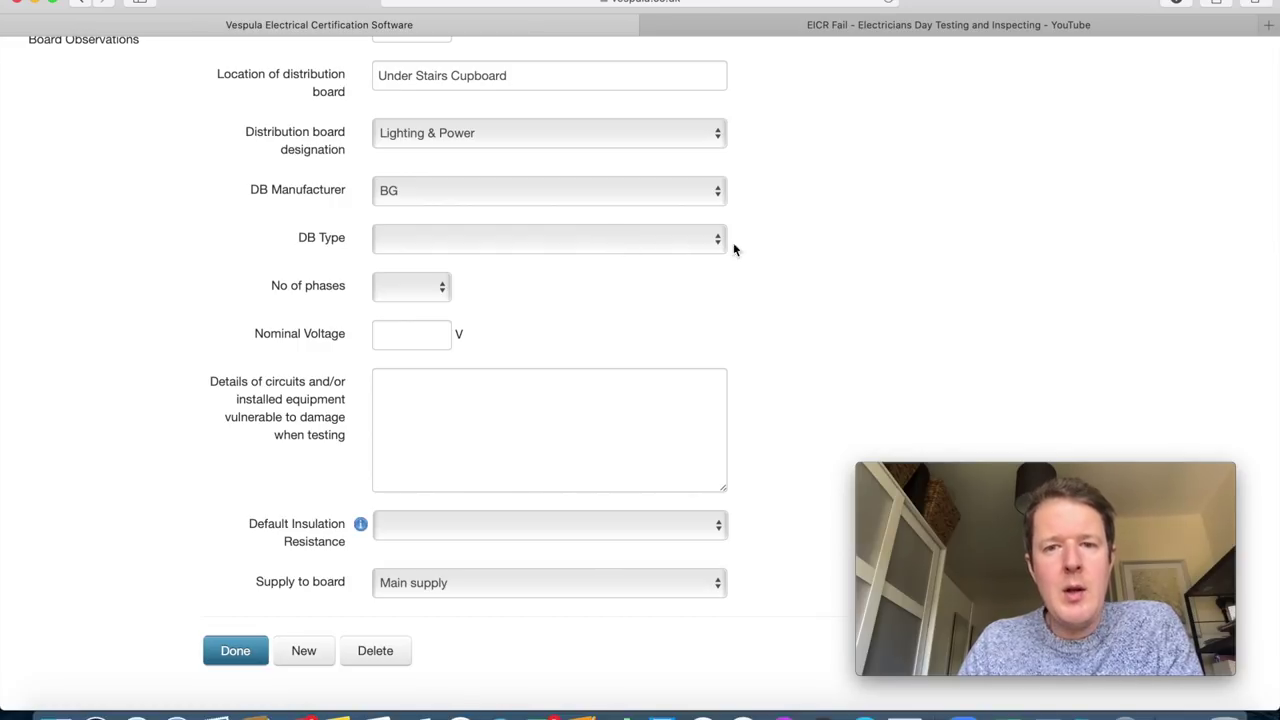
pyautogui.click(679, 248)
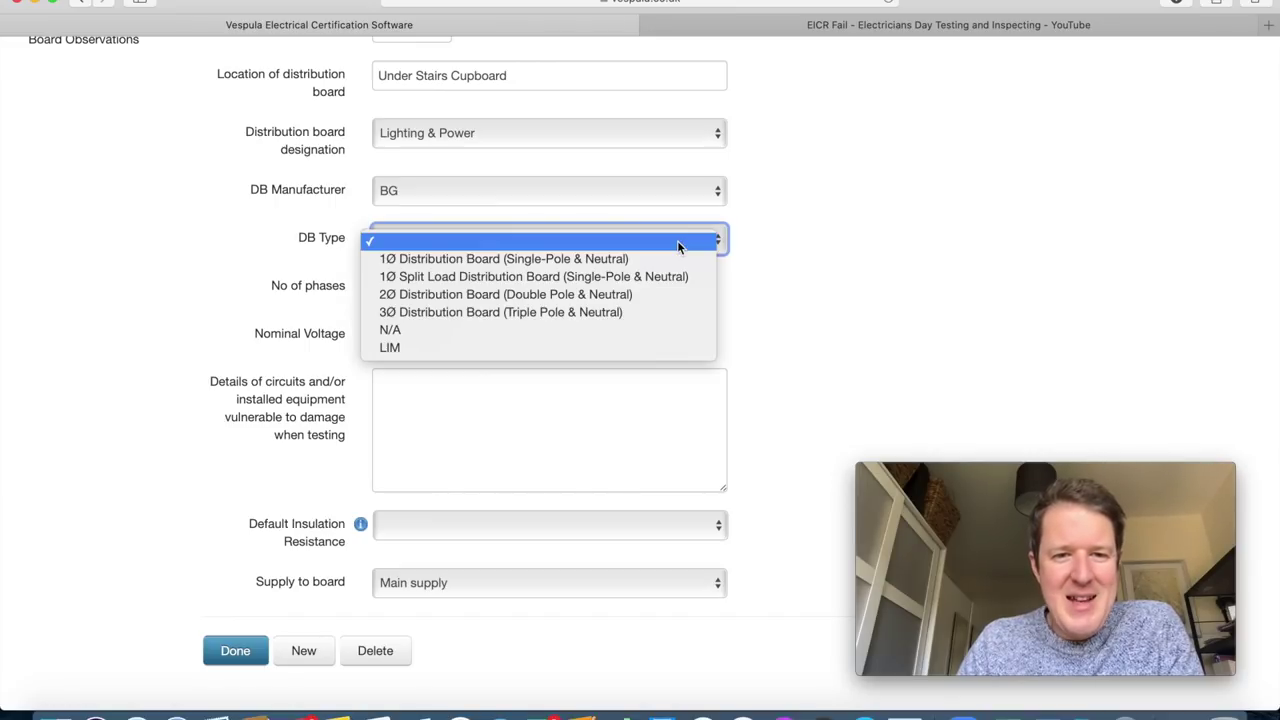
pyautogui.click(608, 264)
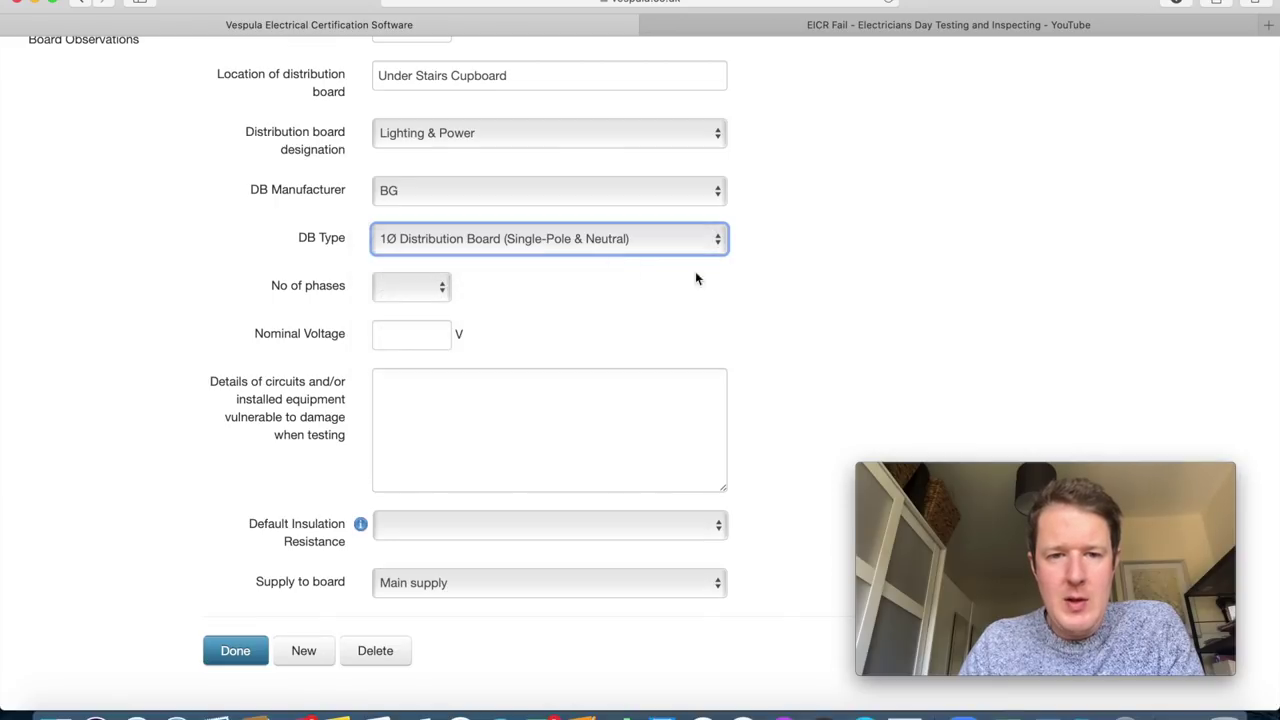
# Set DB1's number of phases to 1 and its nominal voltage to 230 V.
pyautogui.click(429, 294)
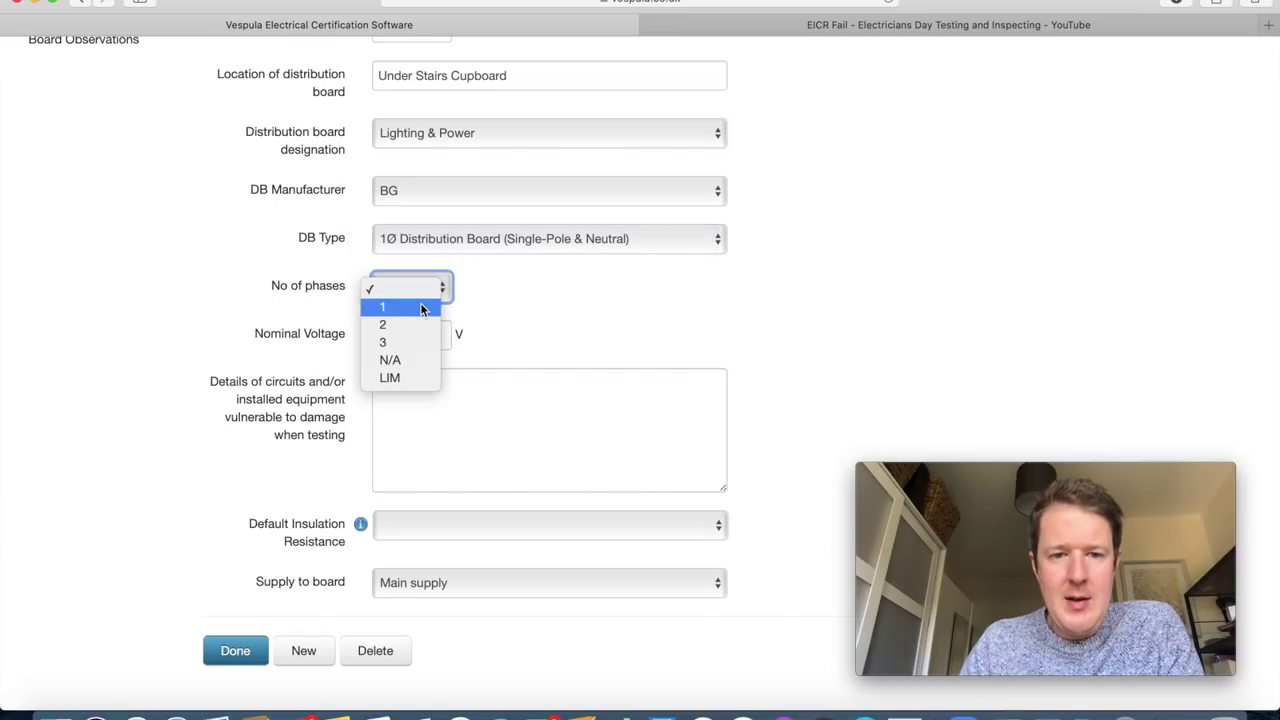
pyautogui.click(421, 309)
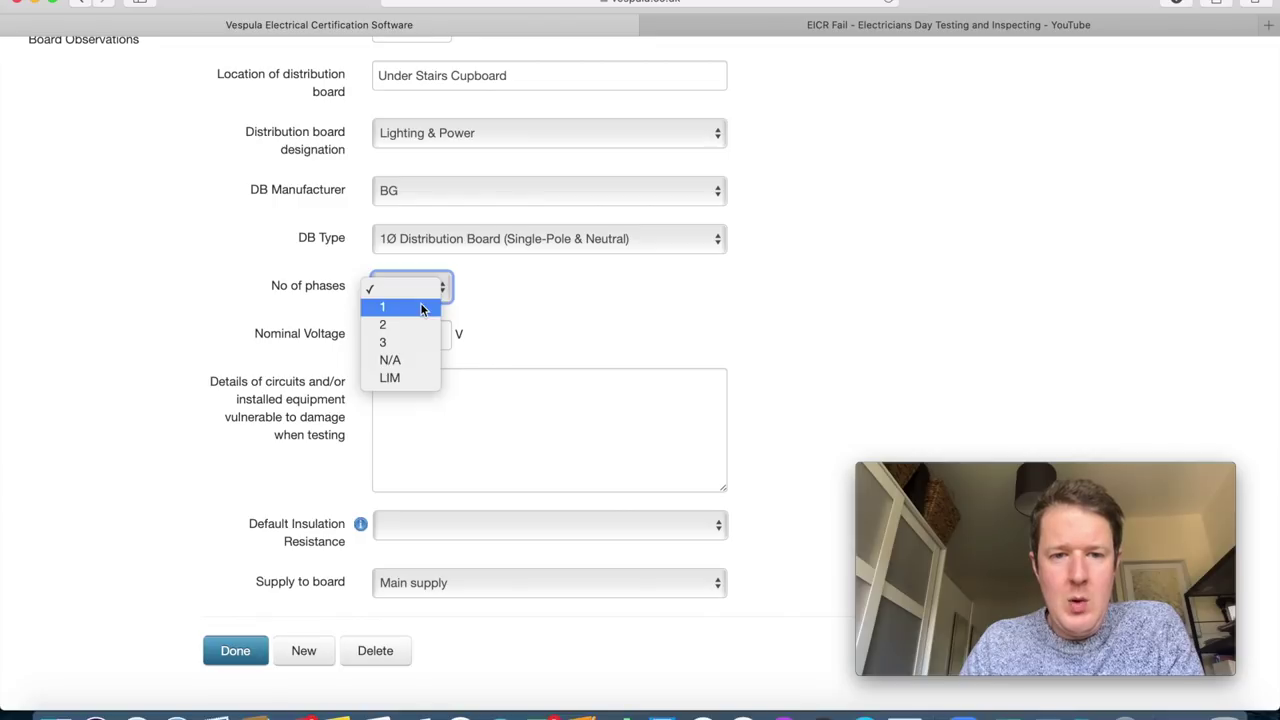
pyautogui.scroll(-3, 767, 379)
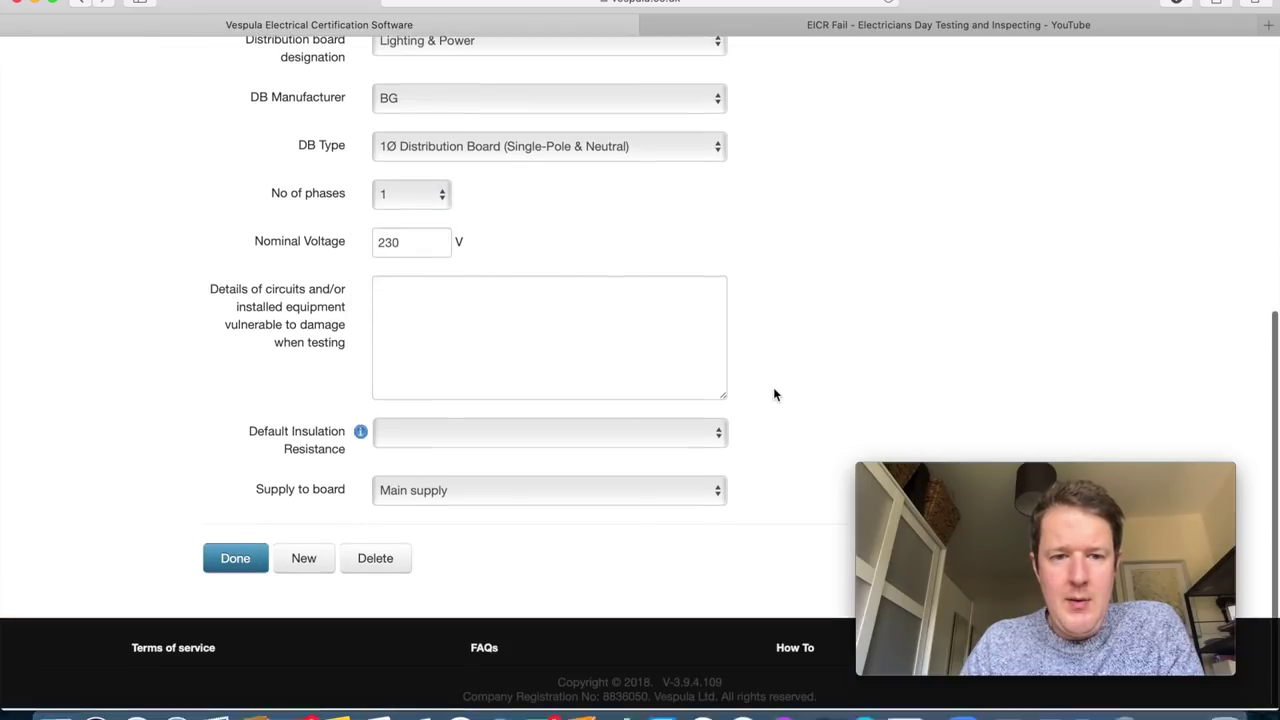
# Enter "Circuit 6 - Smoke Alarms" as the circuits or equipment vulnerable to damage when testing.
pyautogui.click(562, 315)
pyautogui.write('Circuit 6 - Smoke Alarms')
pyautogui.click(745, 268)
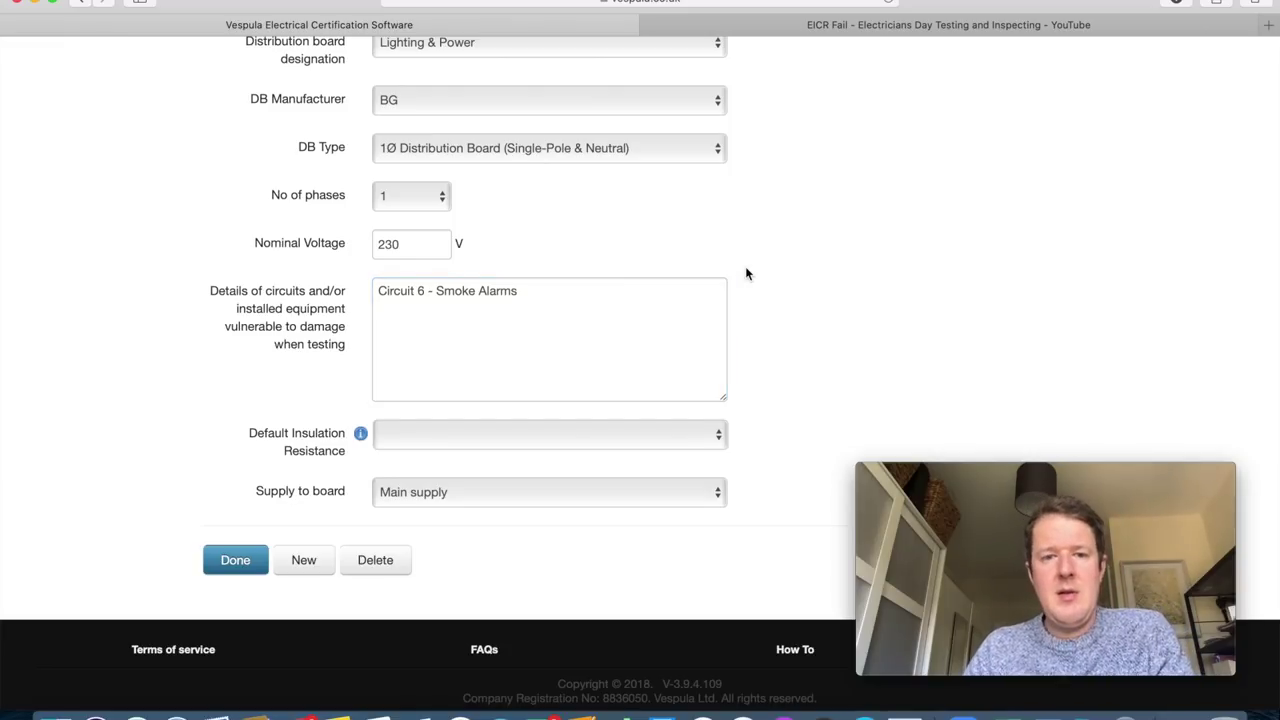
# Finish DB1's board details, leaving the default insulation resistance blank and the supply as Main supply.
pyautogui.scroll(-2, 745, 271)
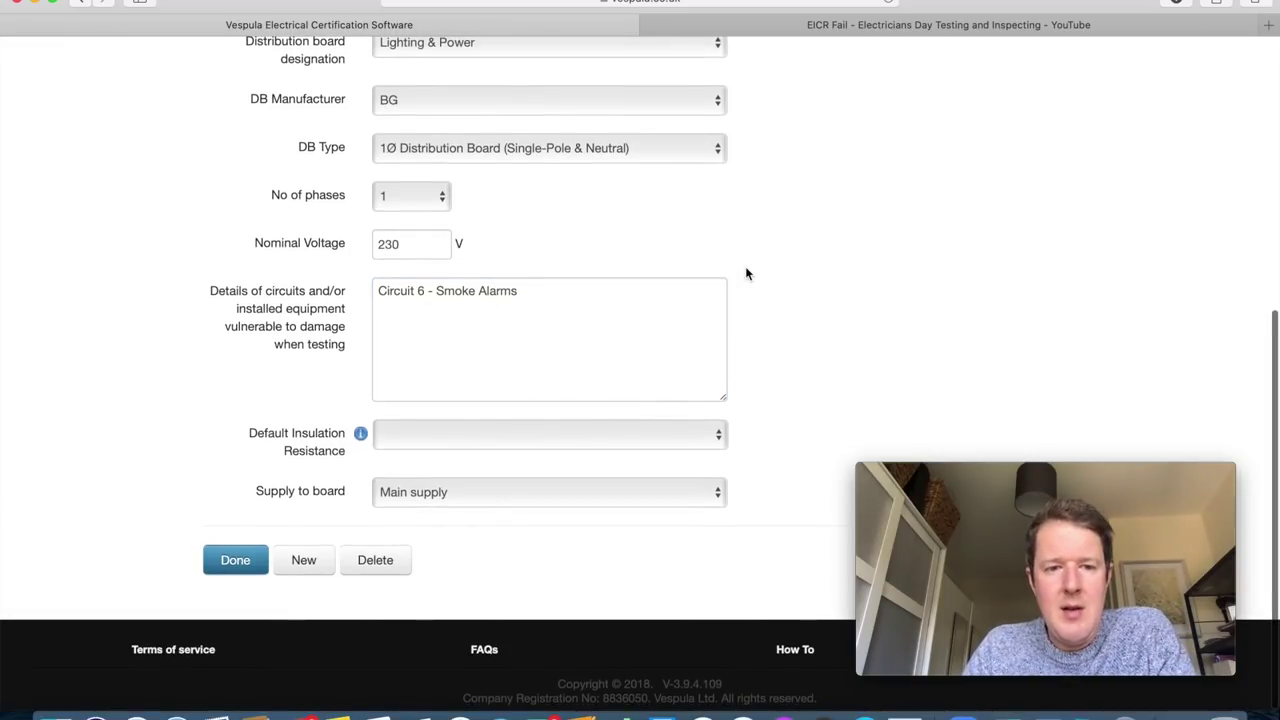
pyautogui.click(589, 436)
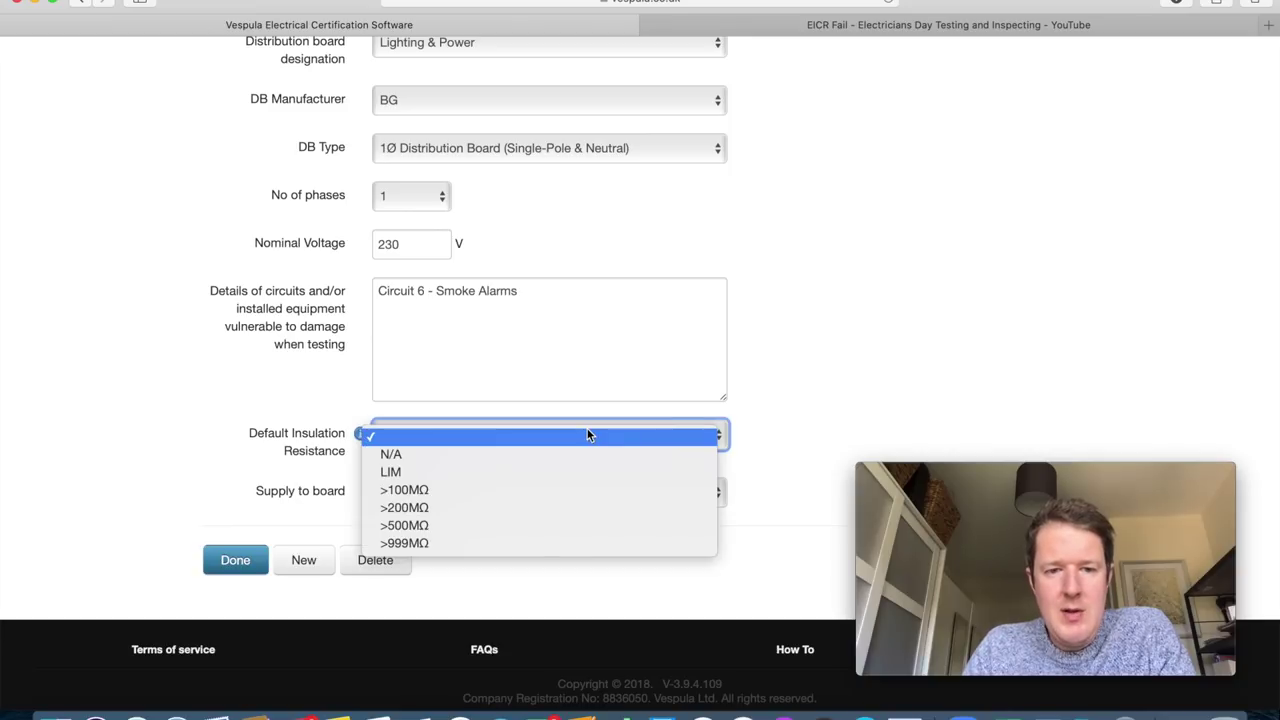
pyautogui.click(740, 381)
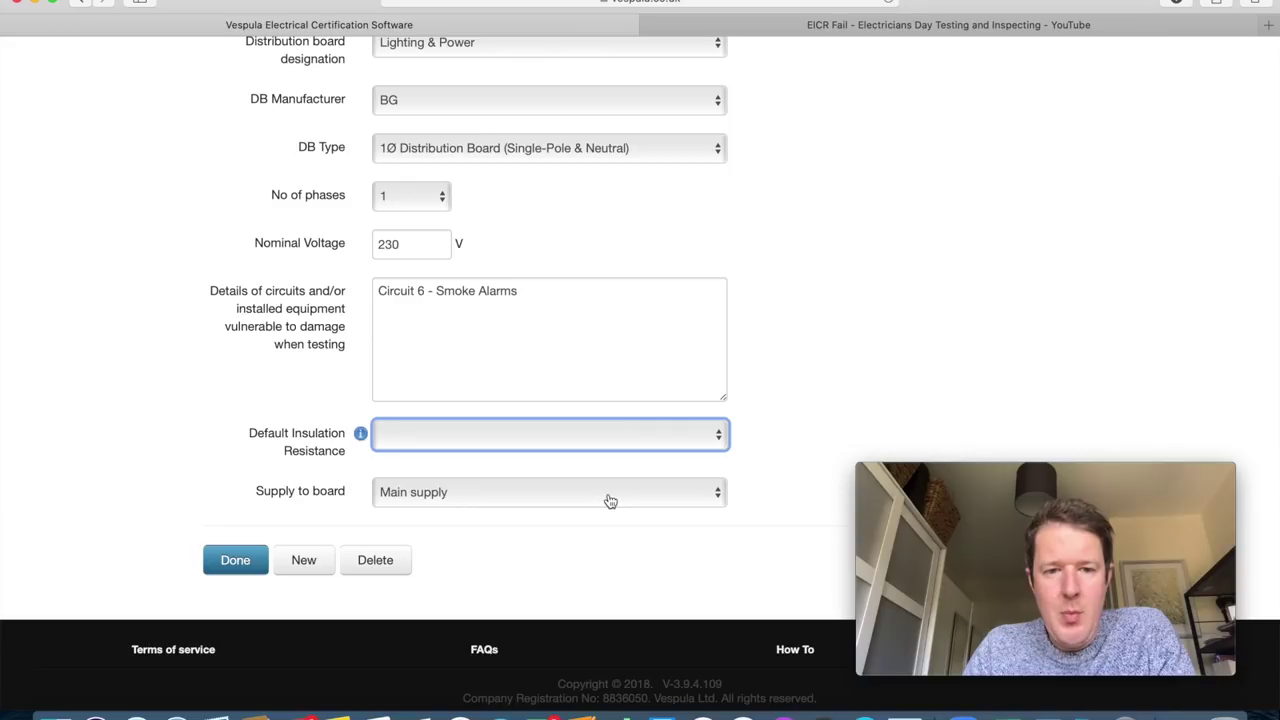
pyautogui.click(231, 551)
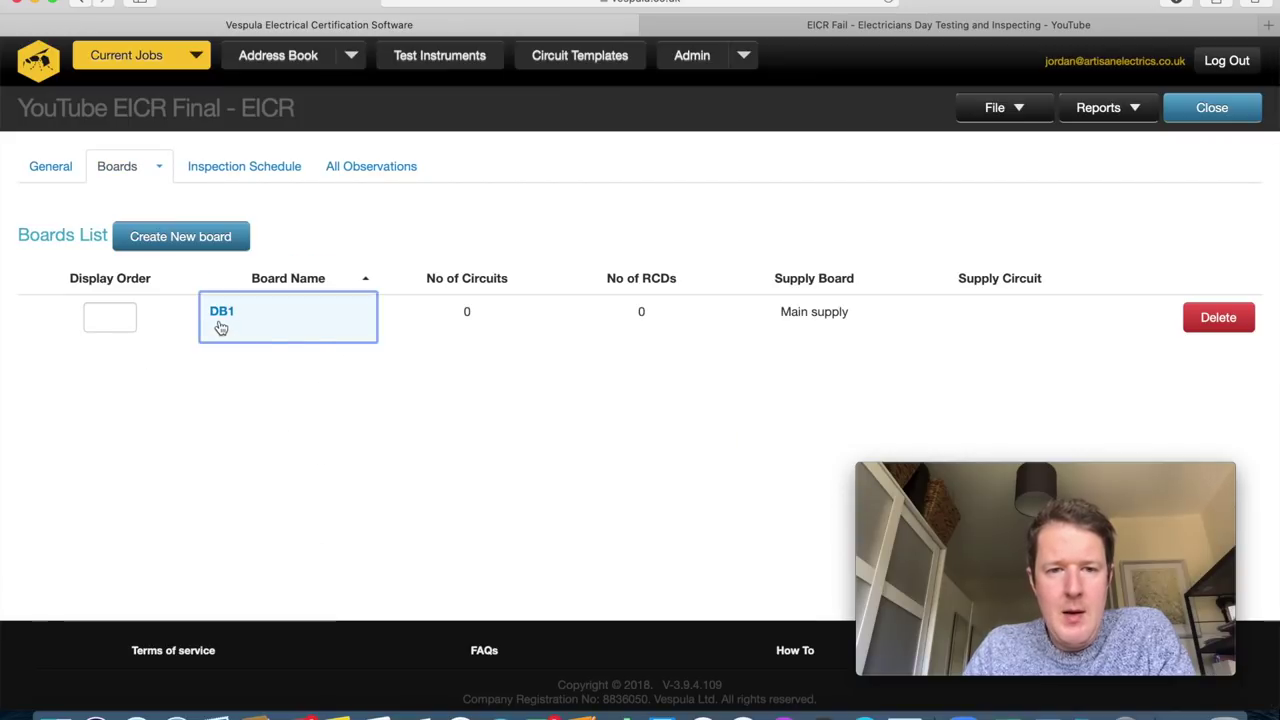
# In DB1's board test results, enter 2.4 Ω earth fault loop impedance and 0.72 kA prospective fault current.
pyautogui.click(221, 320)
pyautogui.click(108, 254)
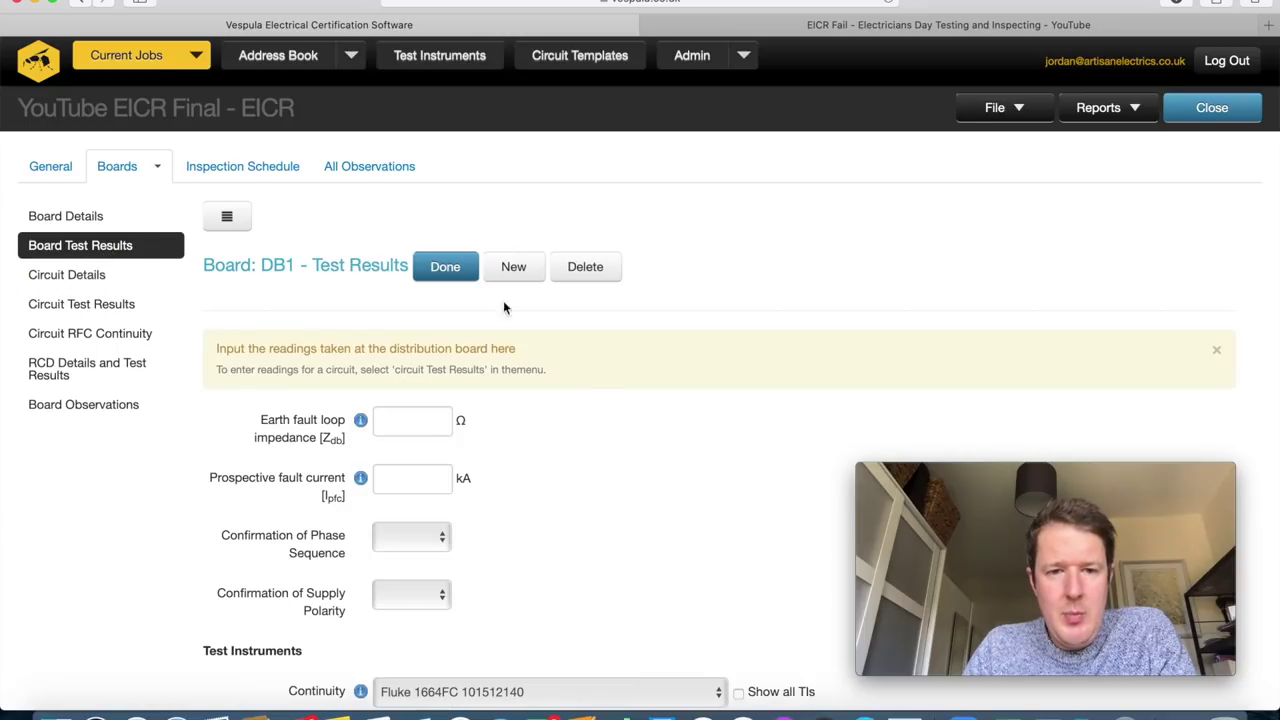
pyautogui.scroll(-3, 594, 406)
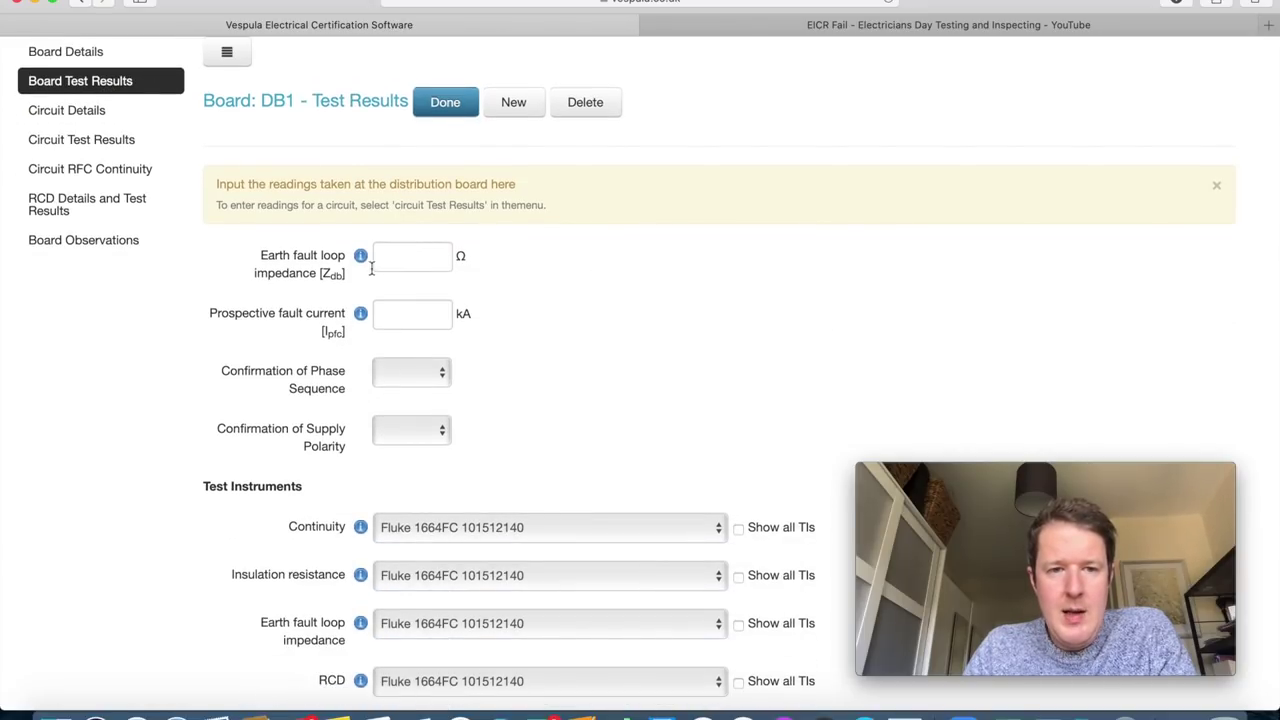
pyautogui.write('2.4')
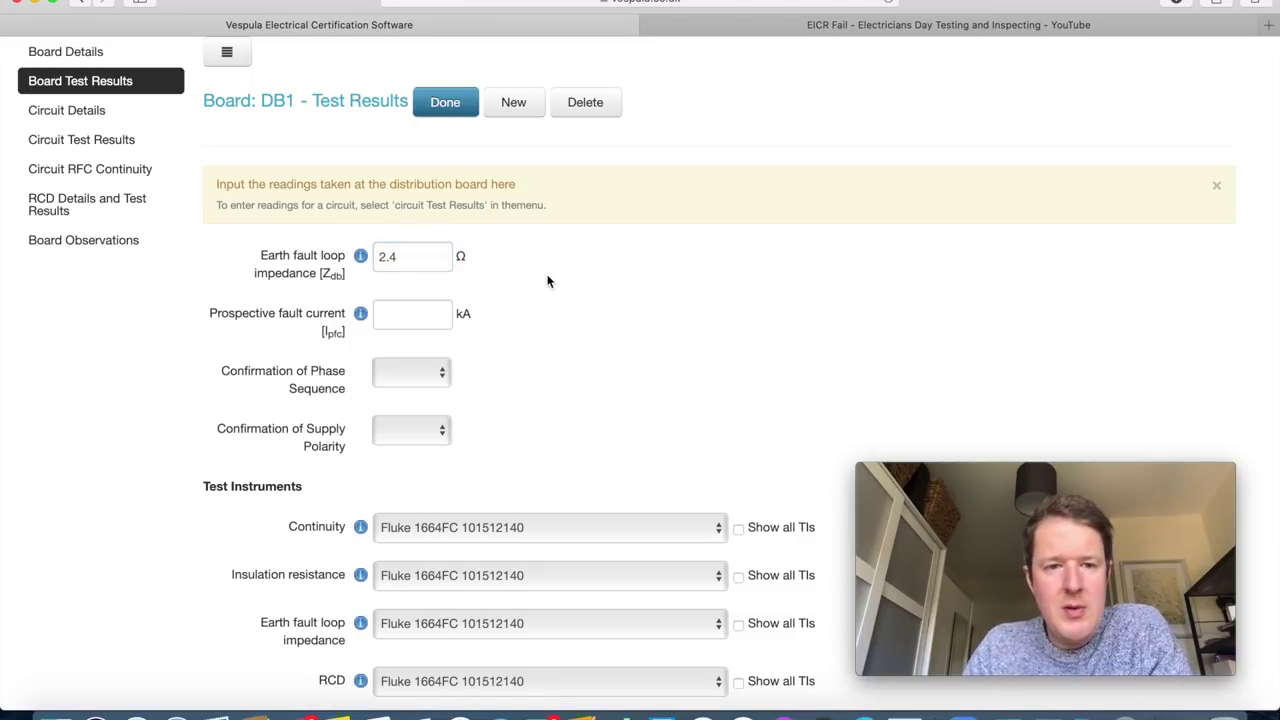
pyautogui.click(423, 317)
pyautogui.write('0')
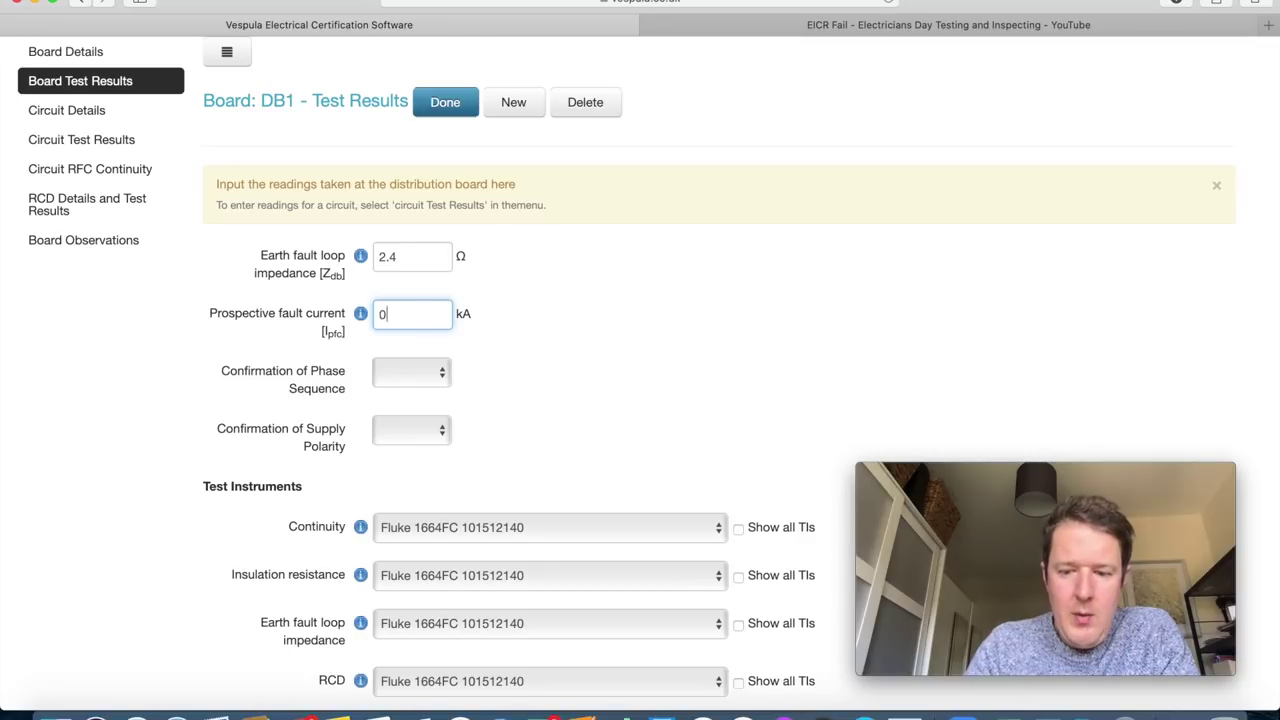
pyautogui.write('.72')
pyautogui.click(590, 295)
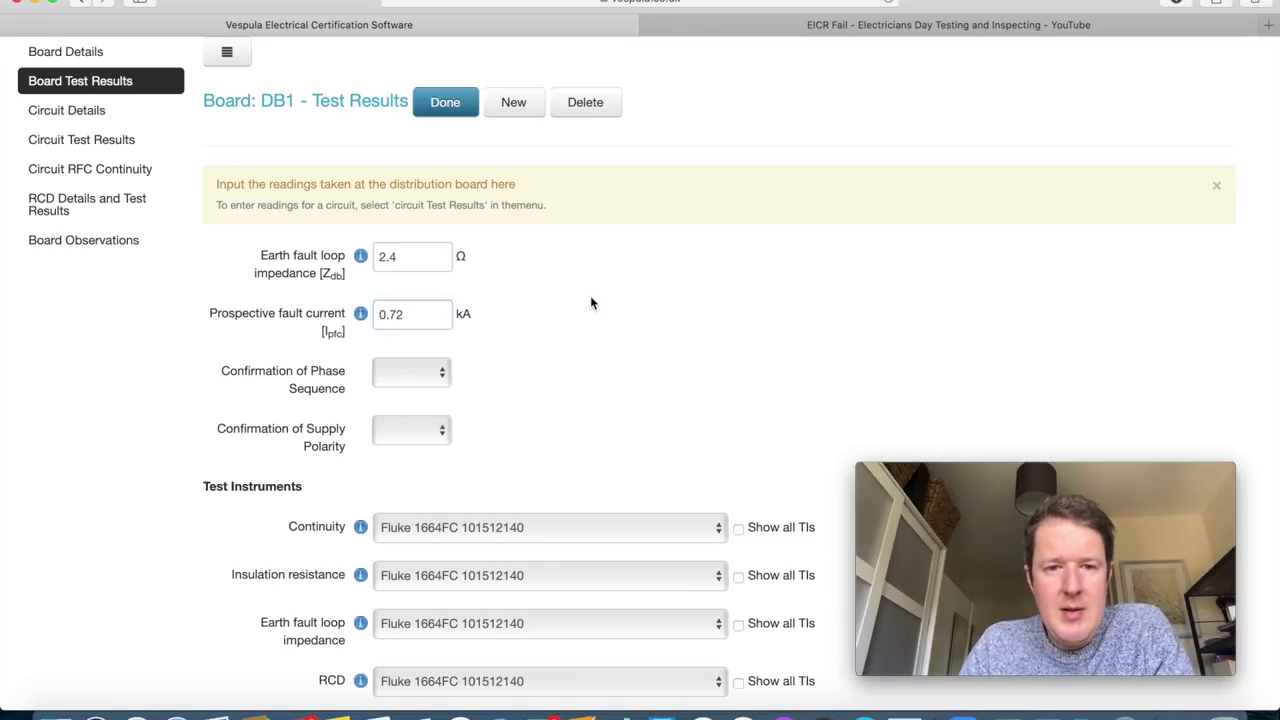
# Set DB1's confirmation of phase sequence to N/A and its confirmation of supply polarity to Y.
pyautogui.scroll(-2, 640, 322)
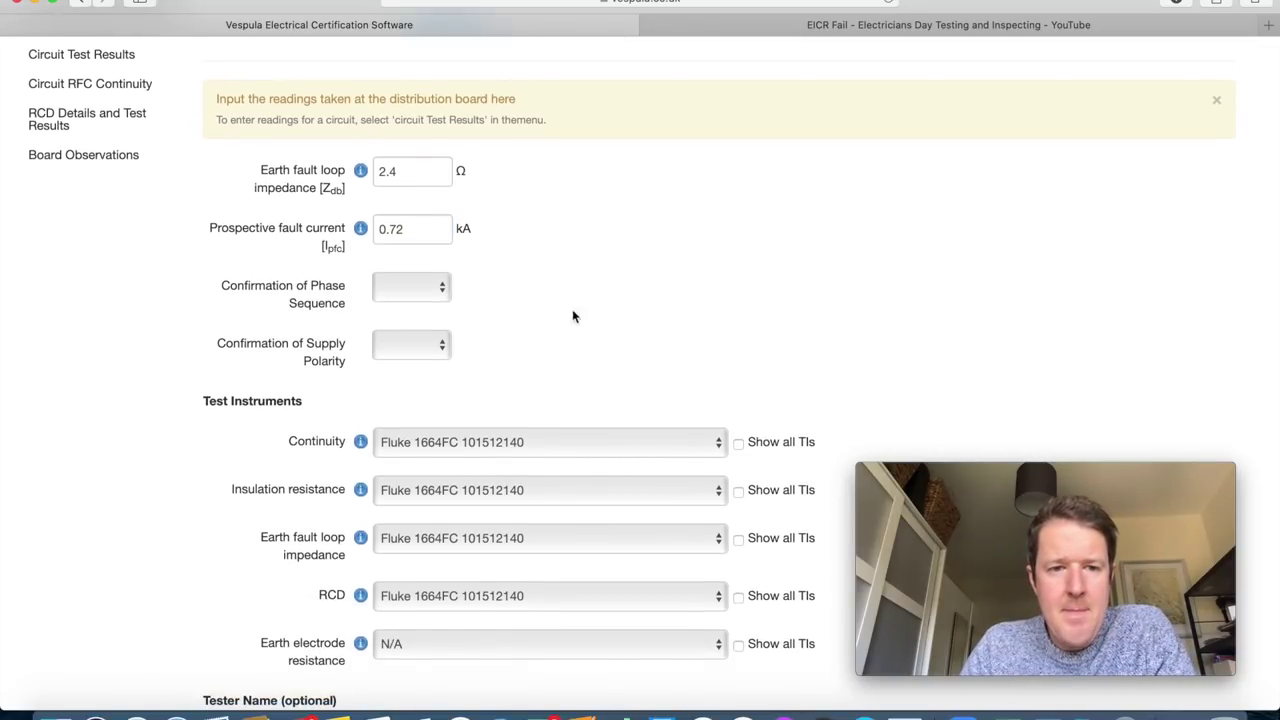
pyautogui.click(446, 290)
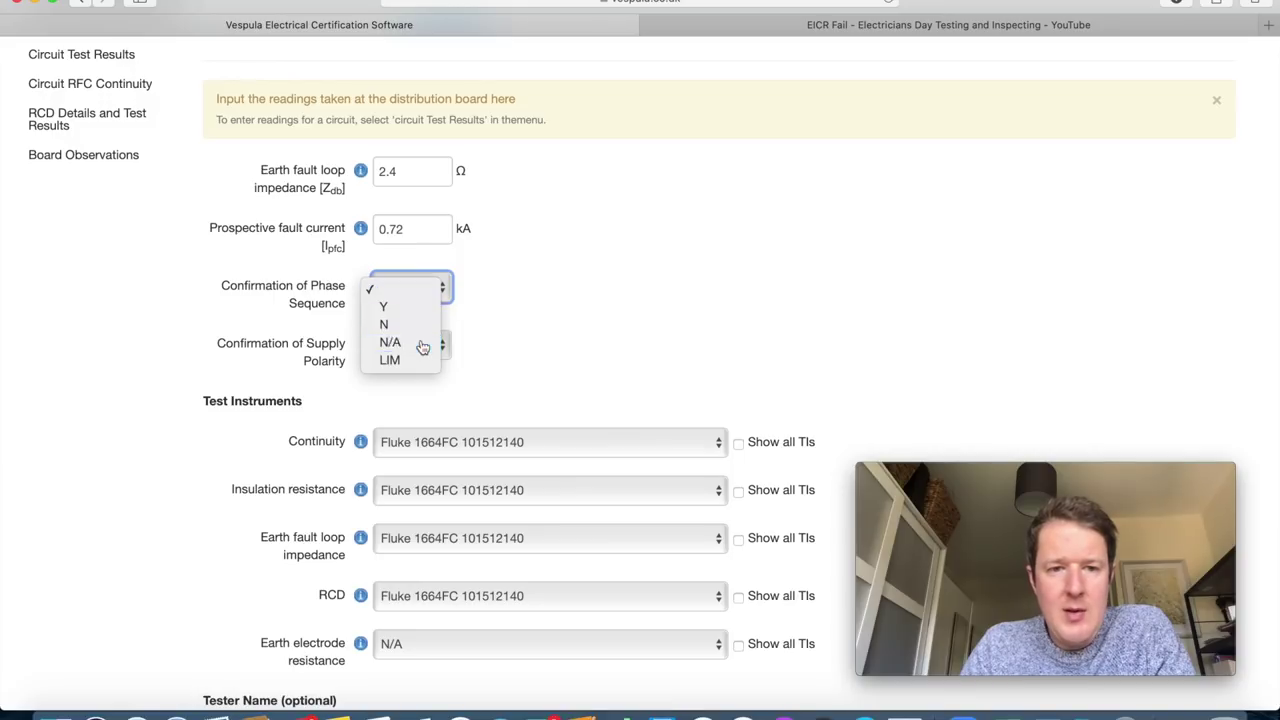
pyautogui.click(420, 342)
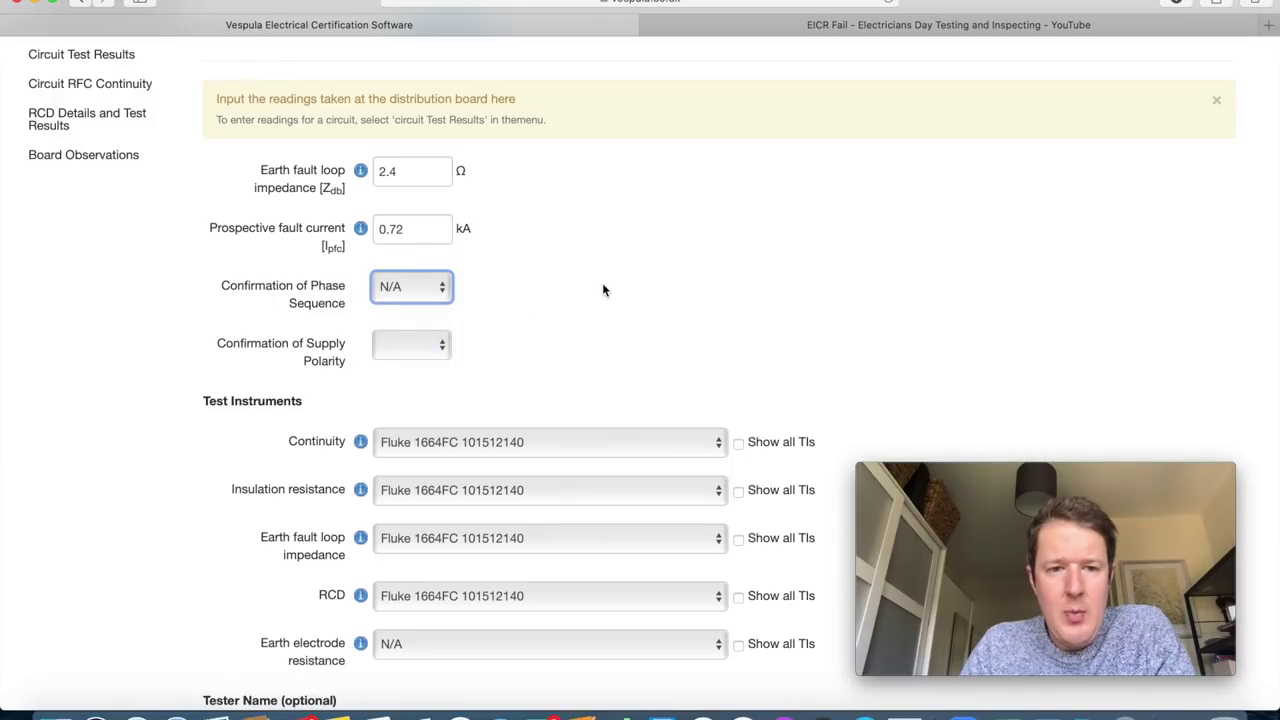
pyautogui.click(446, 346)
pyautogui.click(416, 363)
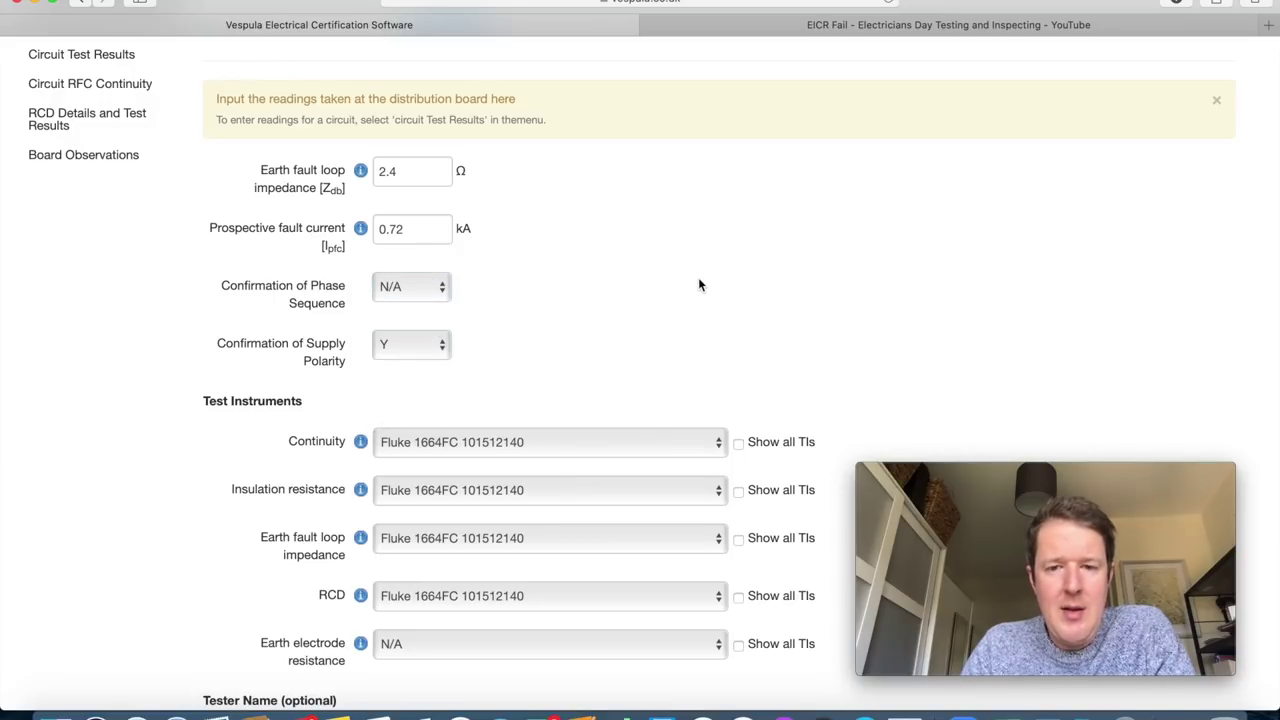
# Select the tester's name from the existing inspectors and finish DB1's board test results.
pyautogui.scroll(-5, 698, 277)
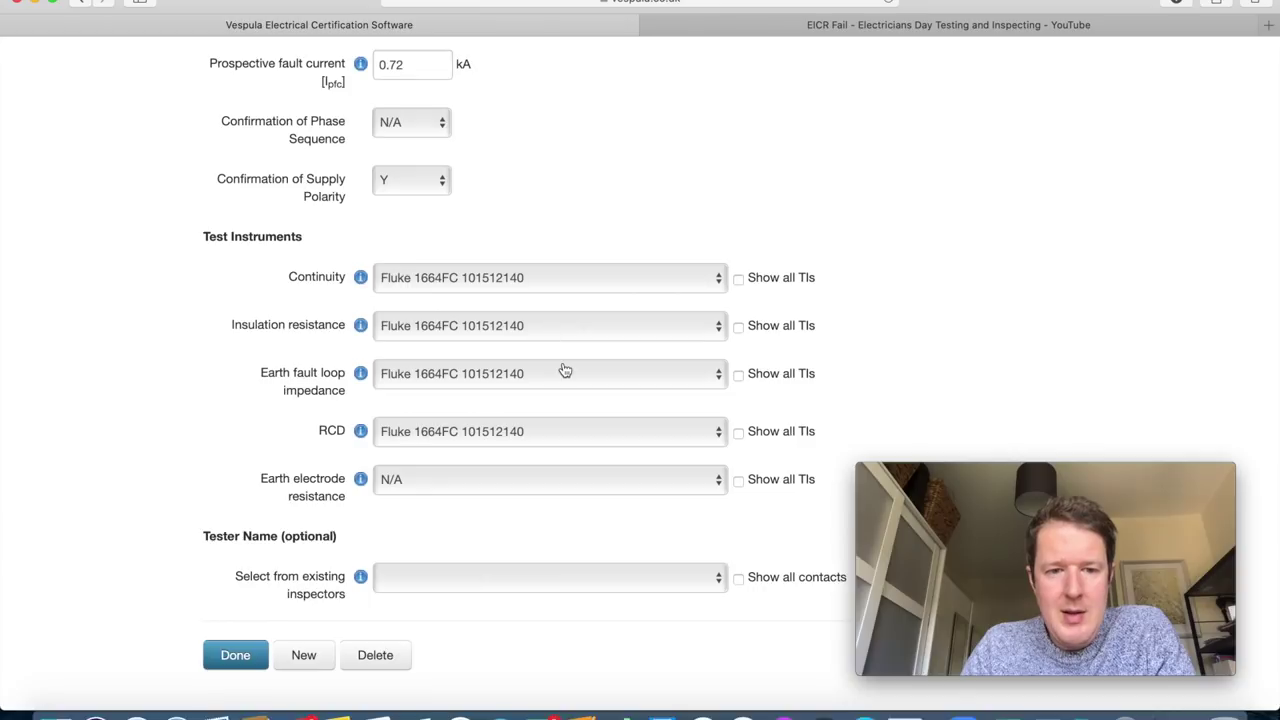
pyautogui.scroll(-3, 565, 370)
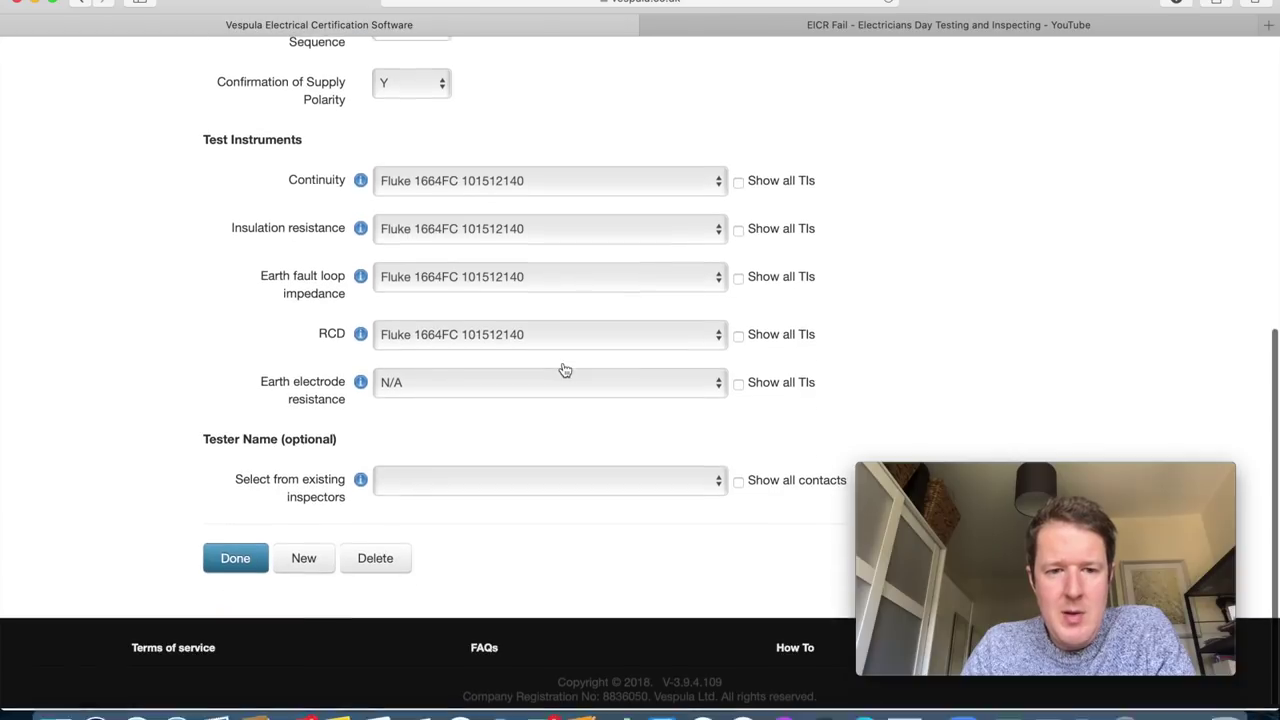
pyautogui.click(504, 492)
pyautogui.click(490, 503)
pyautogui.click(391, 445)
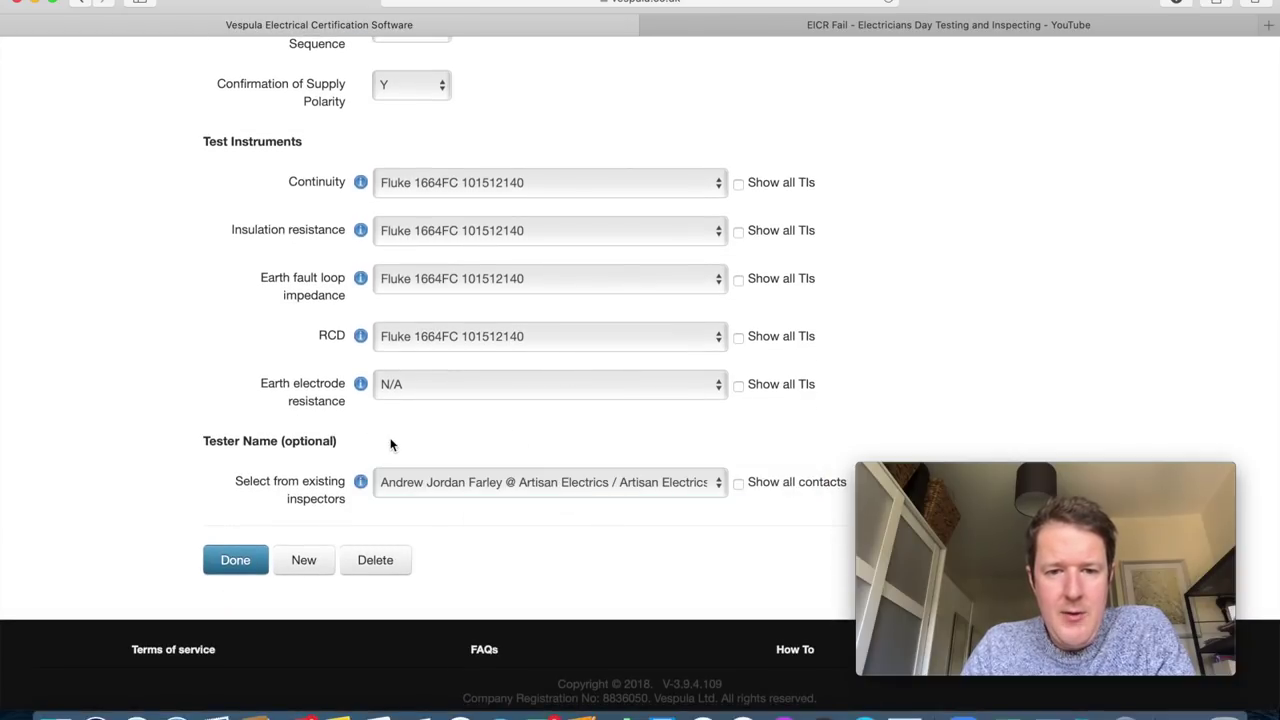
pyautogui.click(235, 561)
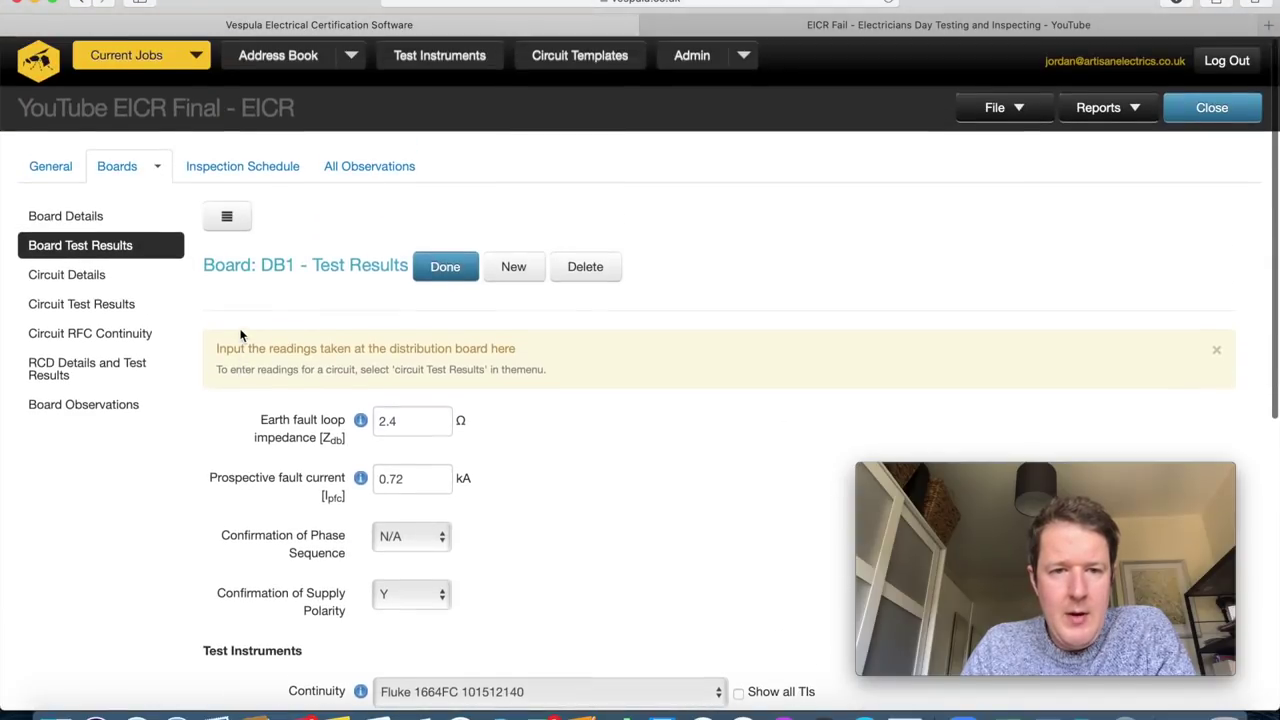
# Open DB1's circuit details summary, and examine the existing circuit templates and their default values.
pyautogui.click(94, 284)
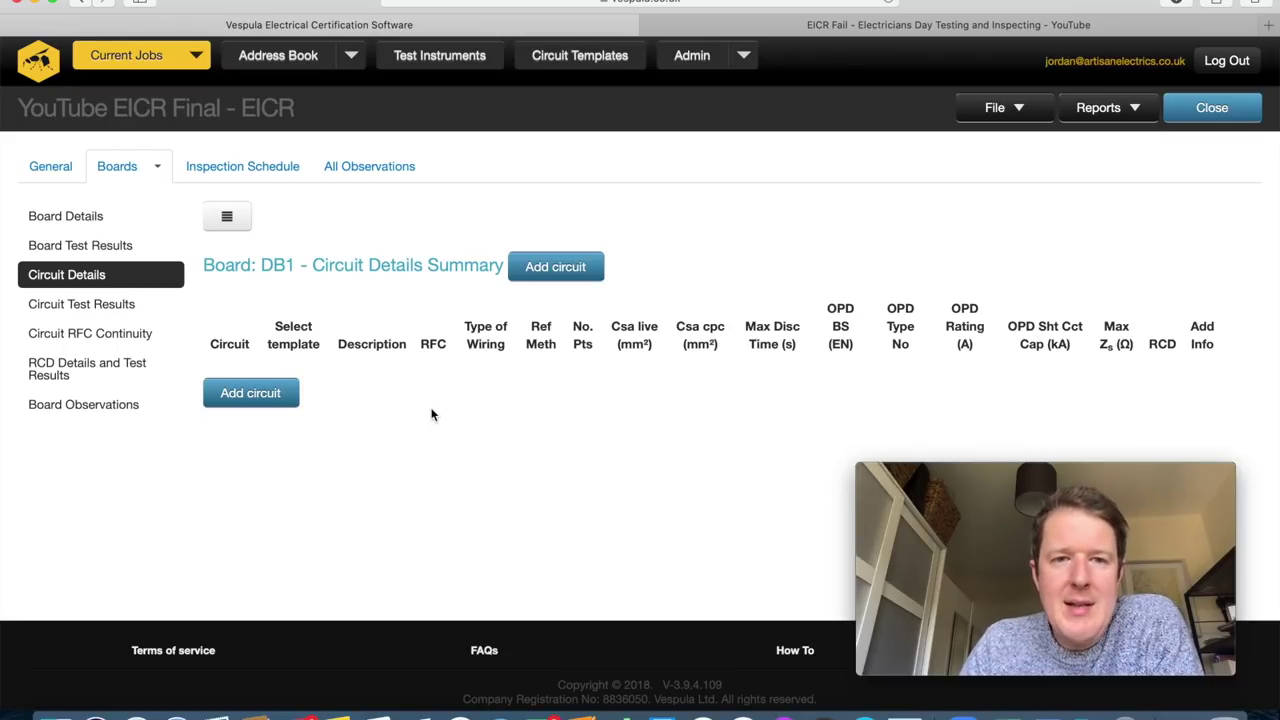
pyautogui.click(579, 57)
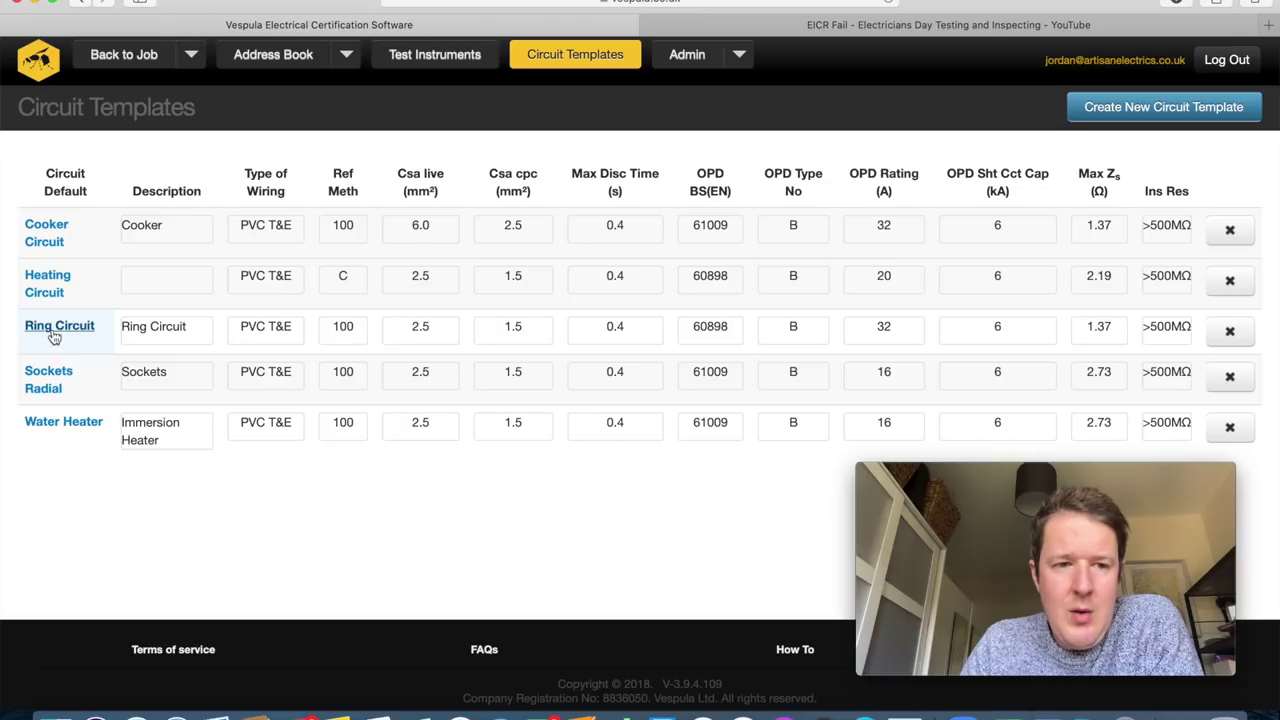
pyautogui.scroll(1, 295, 399)
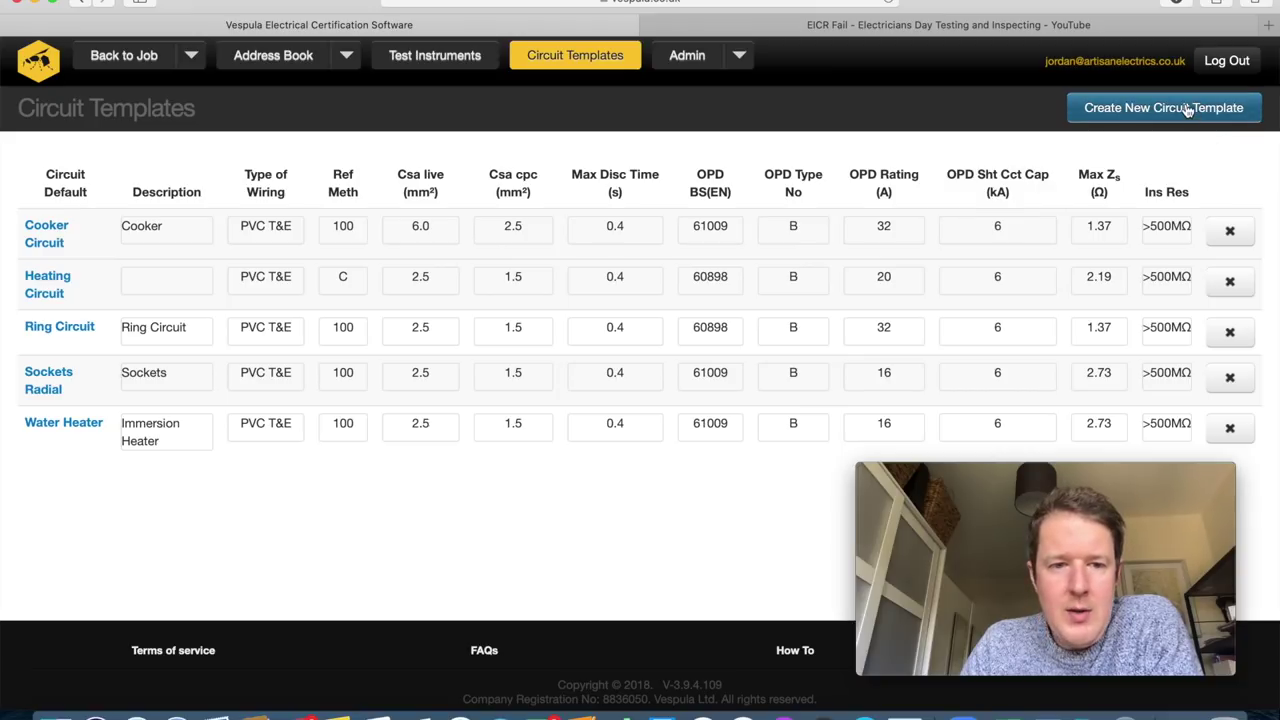
pyautogui.scroll(-1, 1000, 280)
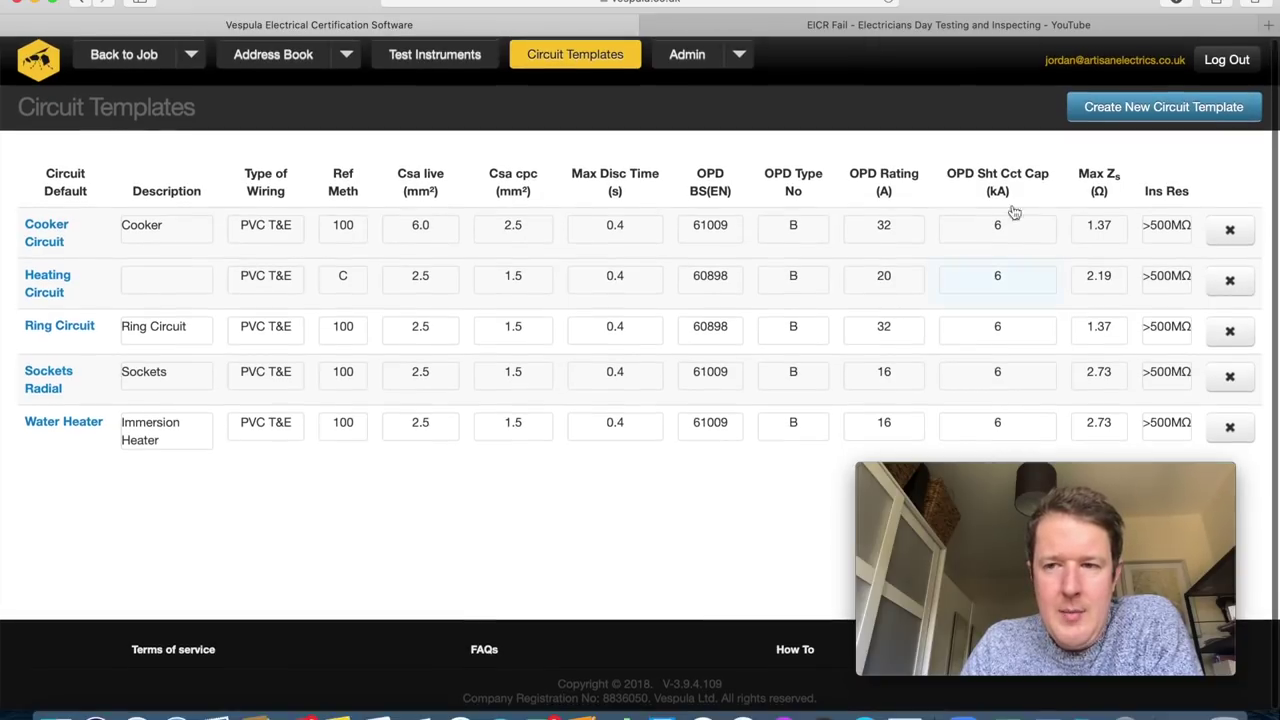
# Create a new circuit template named Lighting.
pyautogui.click(1122, 107)
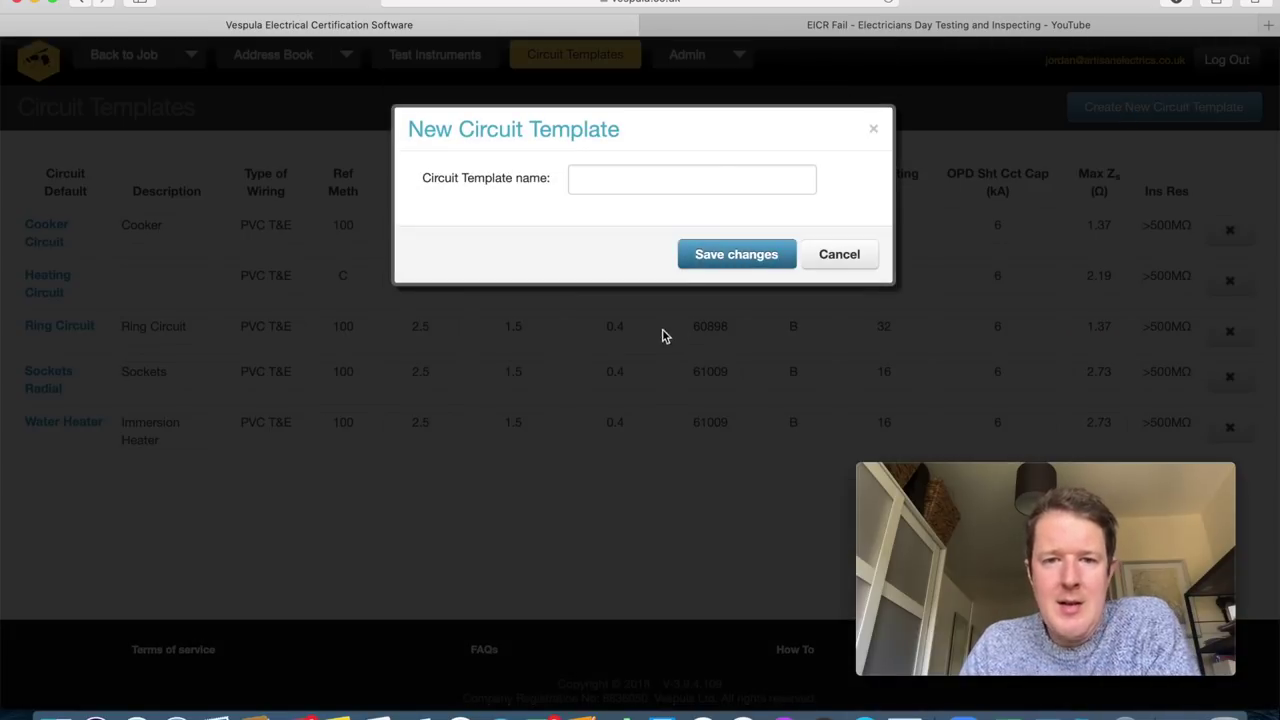
pyautogui.click(717, 181)
pyautogui.write('Lighting')
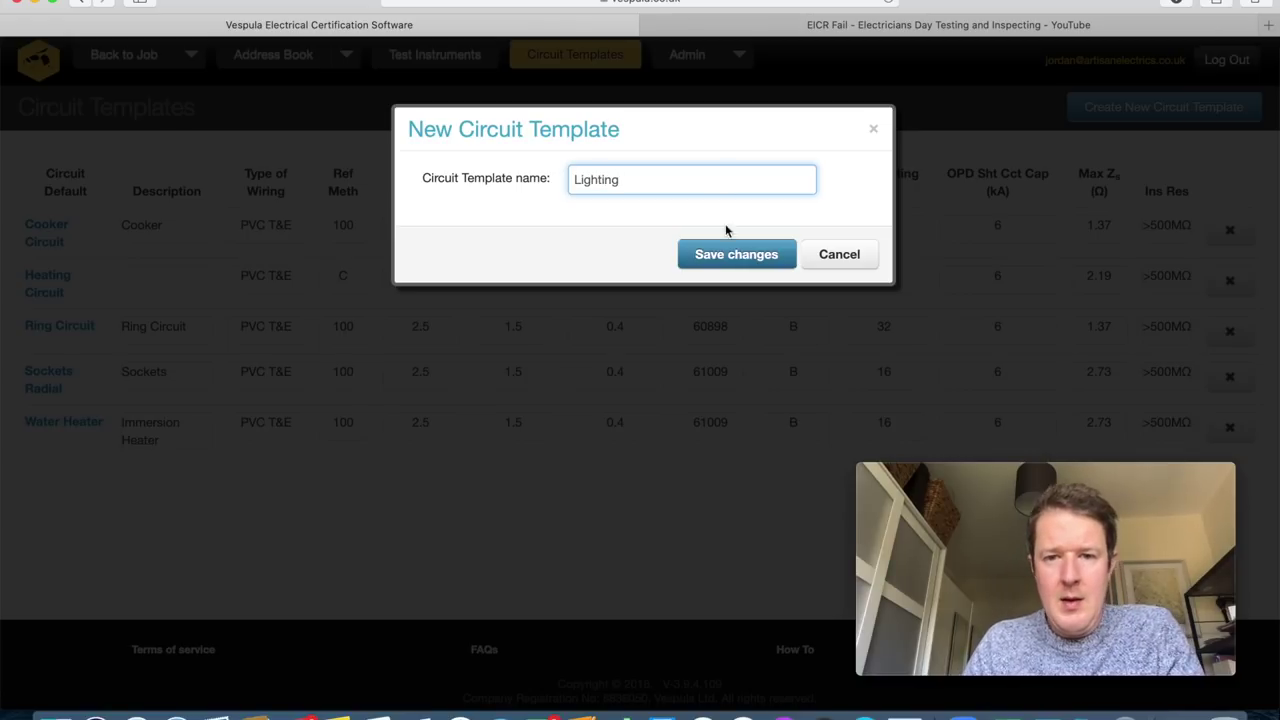
pyautogui.click(719, 251)
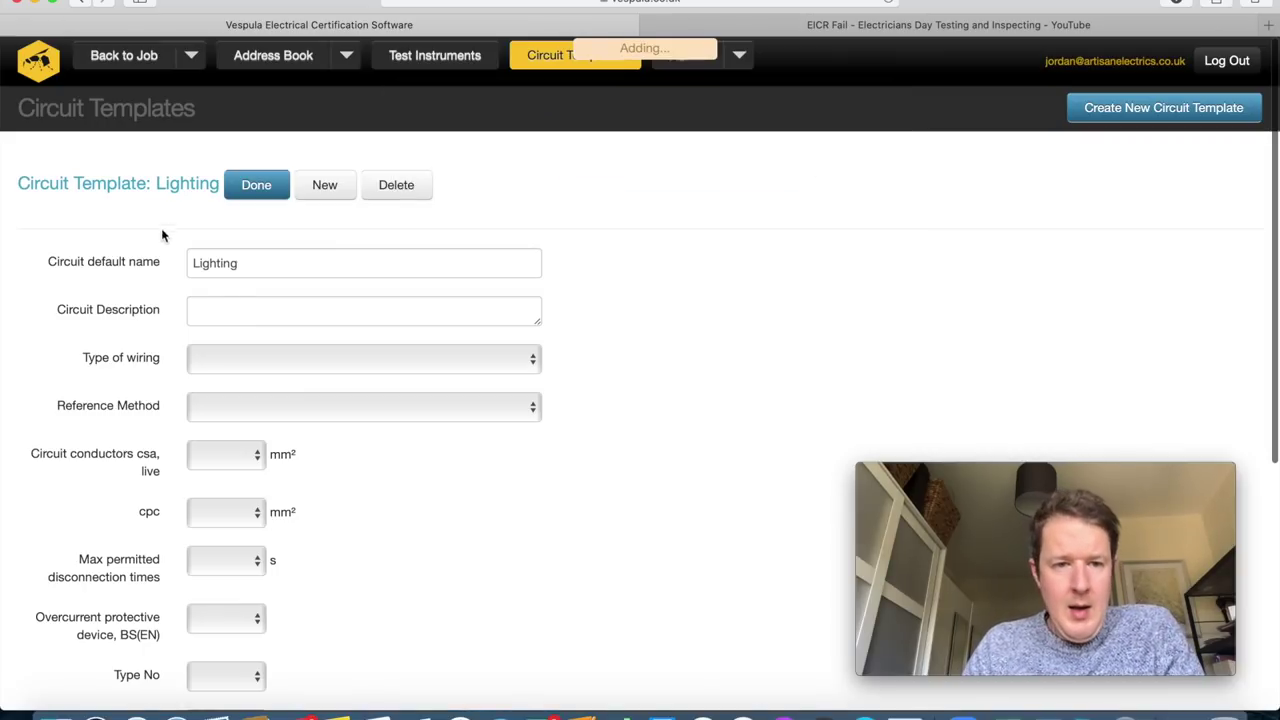
# Copy the template's default name, Lighting, into its circuit description.
pyautogui.moveTo(240, 264); pyautogui.dragTo(186, 263)
pyautogui.hotkey('ctrl', 'c')
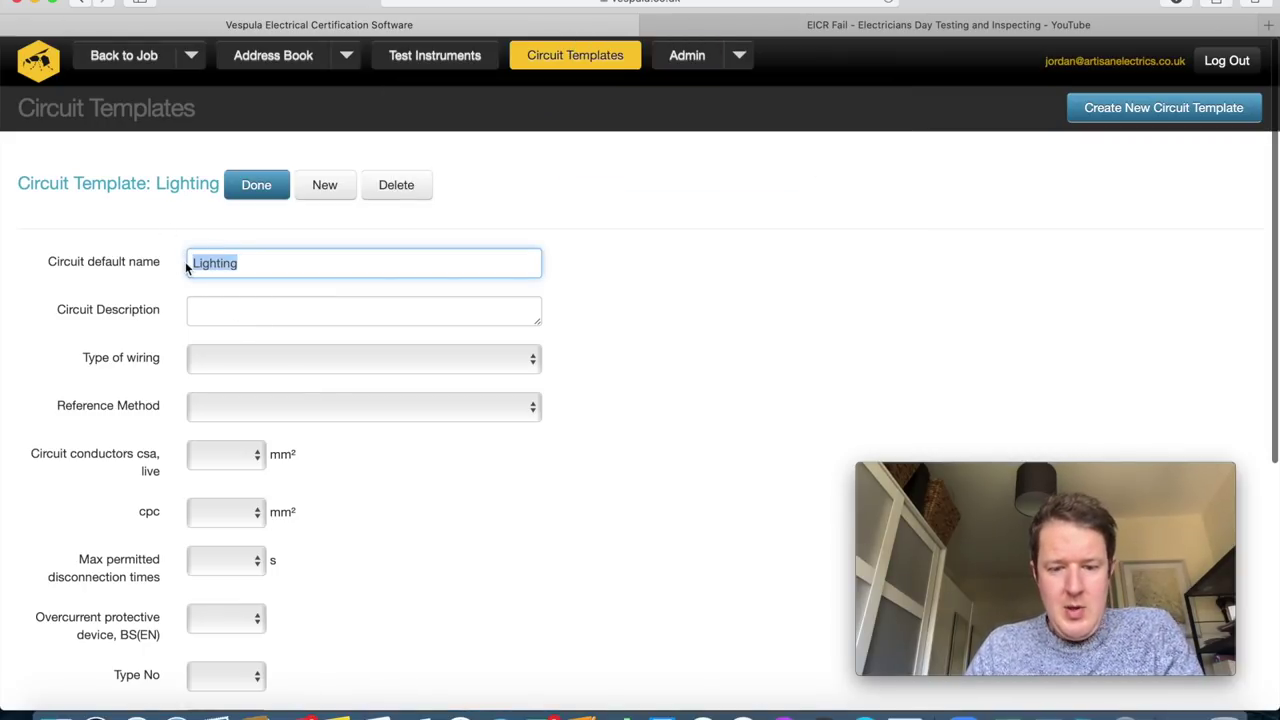
pyautogui.click(246, 318)
pyautogui.hotkey('ctrl', 'v')
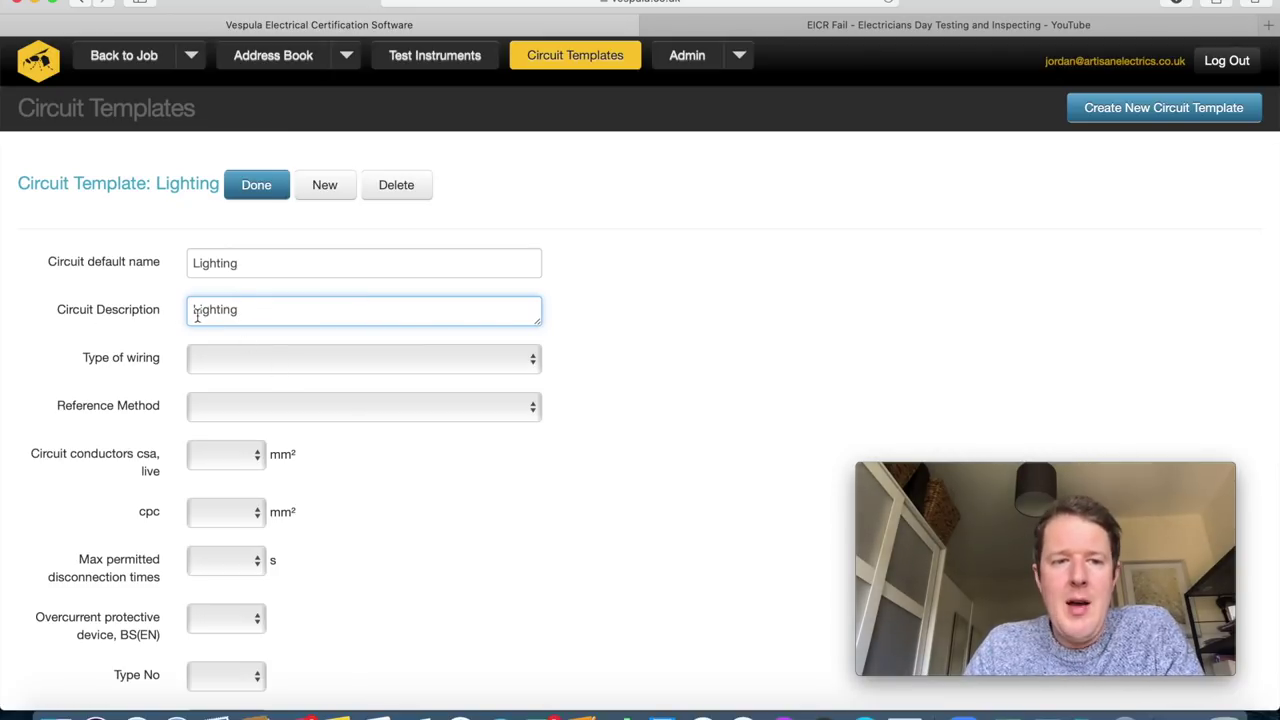
# Set the Lighting template's type of wiring to PVC T&E and its reference method to 100.
pyautogui.click(305, 362)
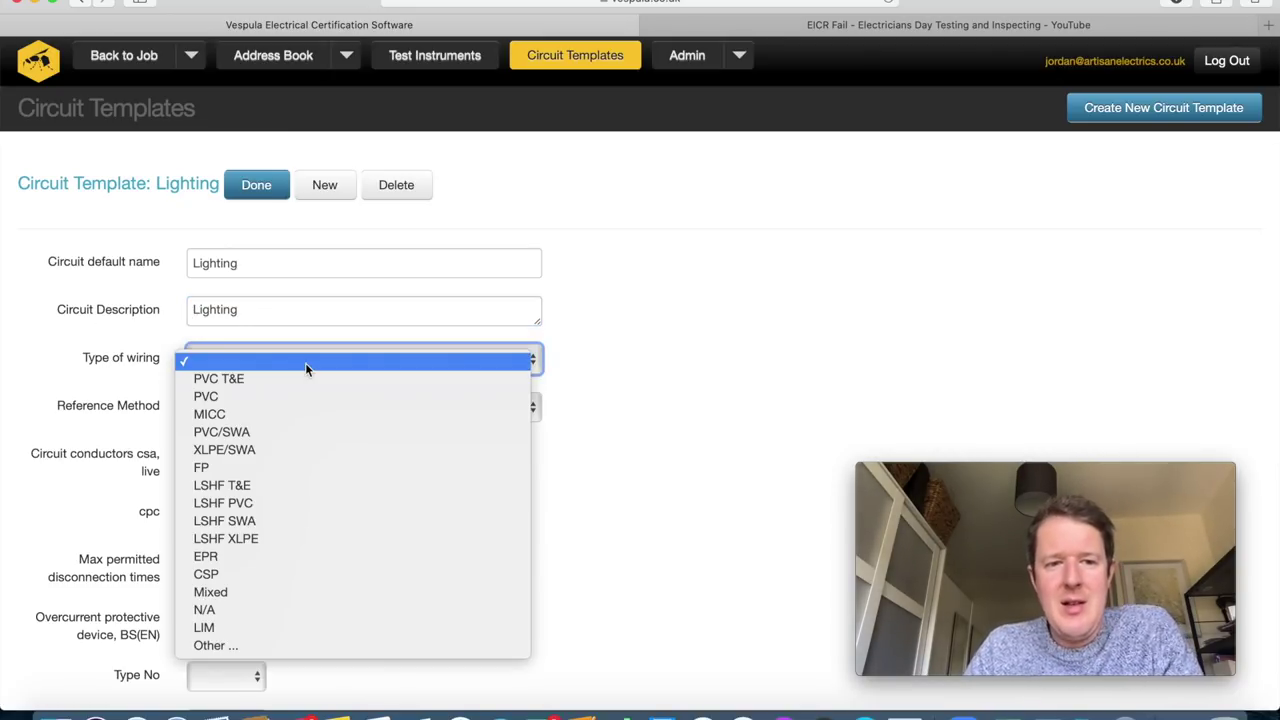
pyautogui.click(290, 378)
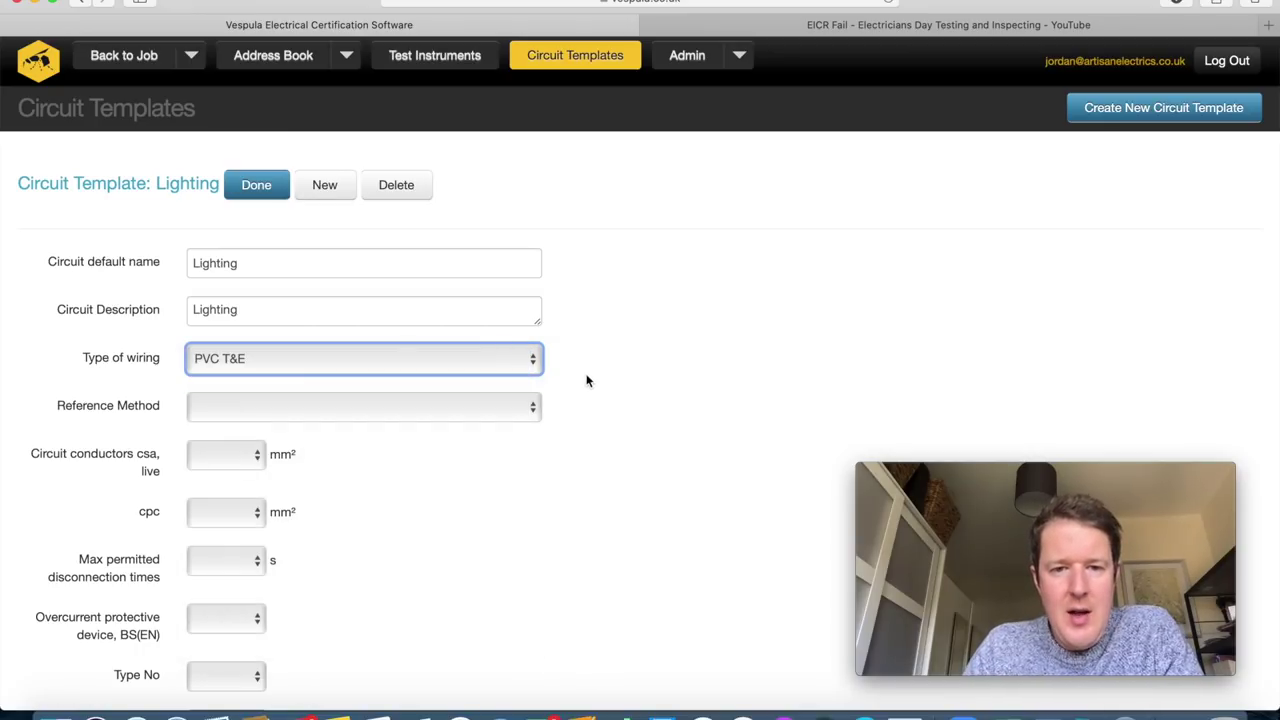
pyautogui.scroll(-3, 587, 380)
pyautogui.click(377, 214)
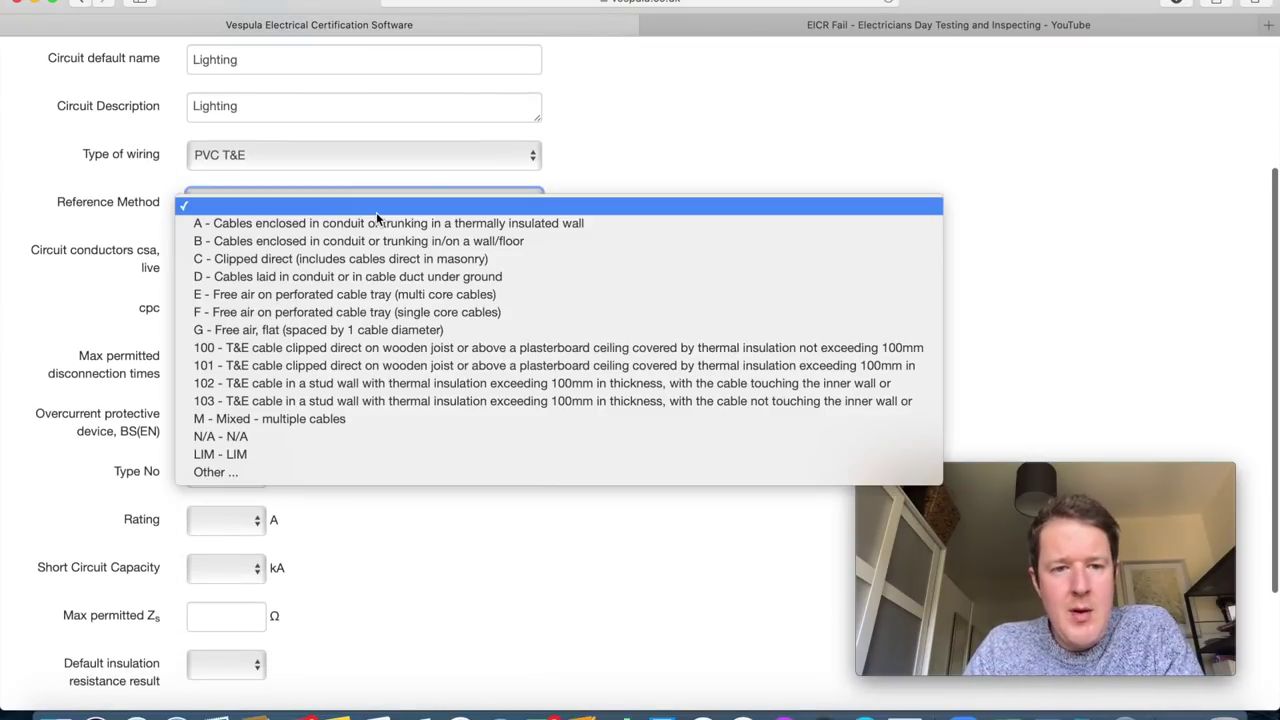
pyautogui.click(270, 357)
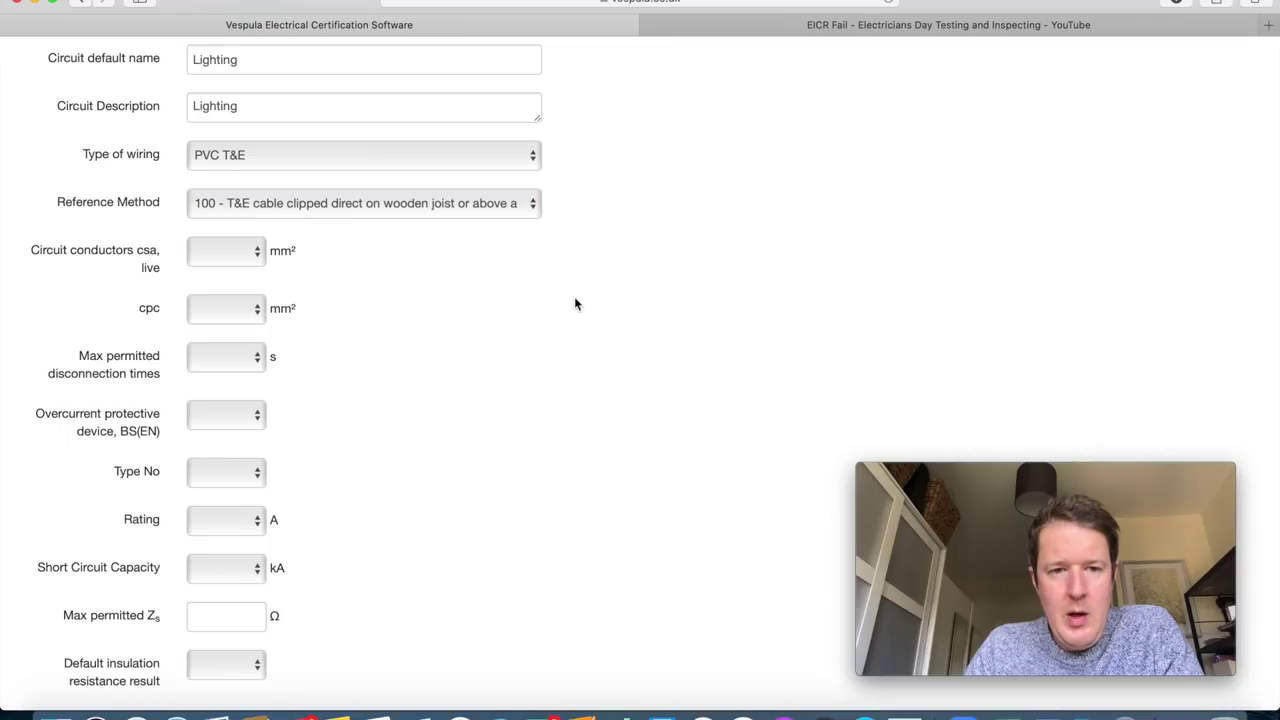
# Set the Lighting template's live conductor csa to 1.0 mm² and its cpc to 1.0 mm².
pyautogui.scroll(-3, 574, 296)
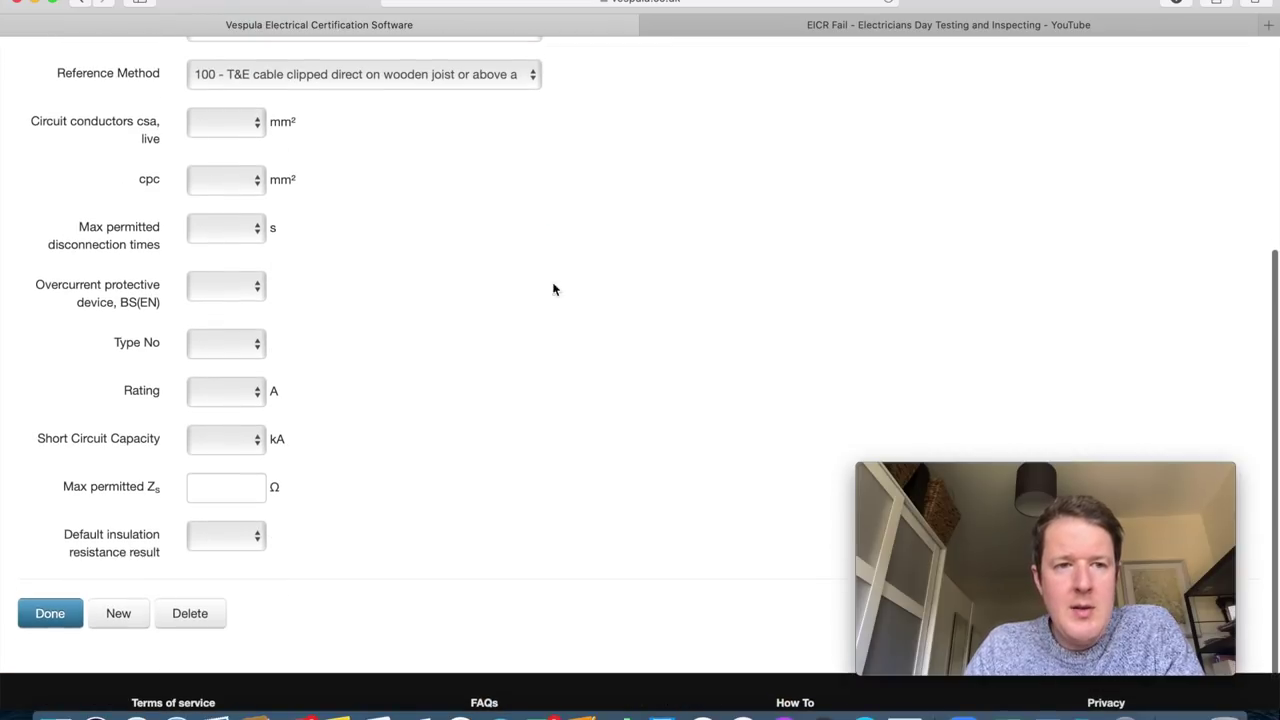
pyautogui.click(229, 125)
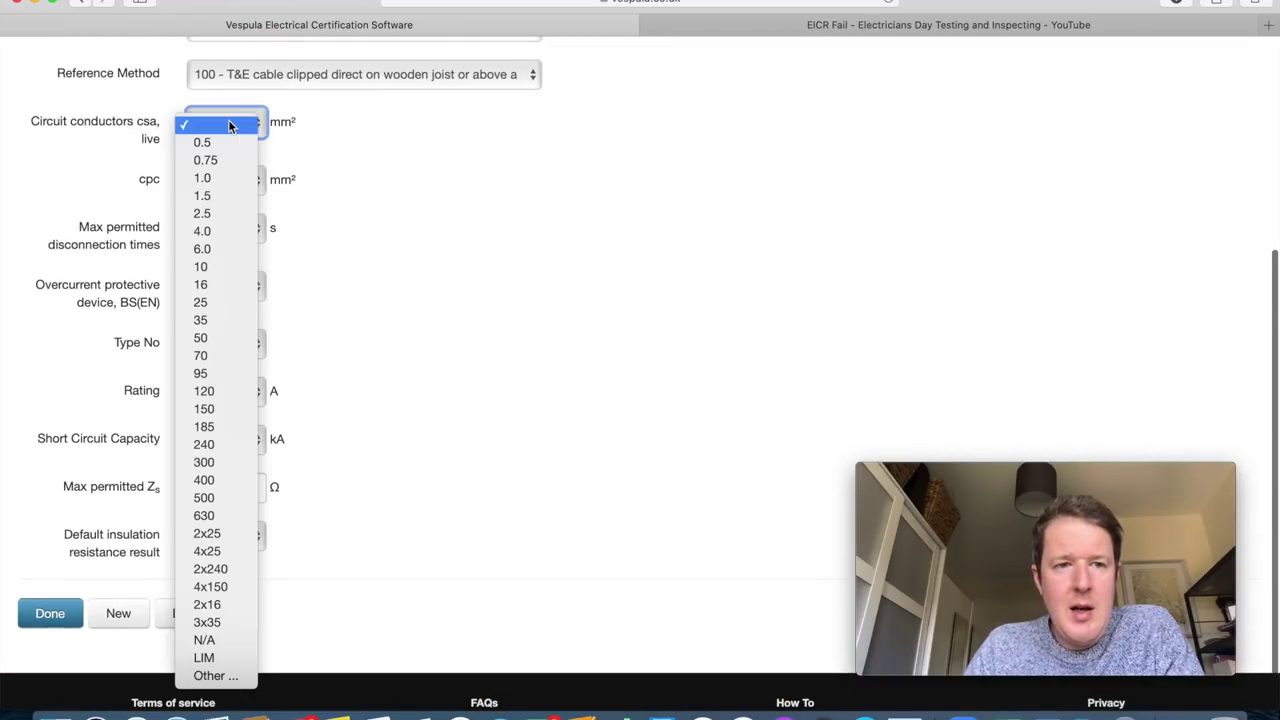
pyautogui.click(215, 177)
pyautogui.click(241, 181)
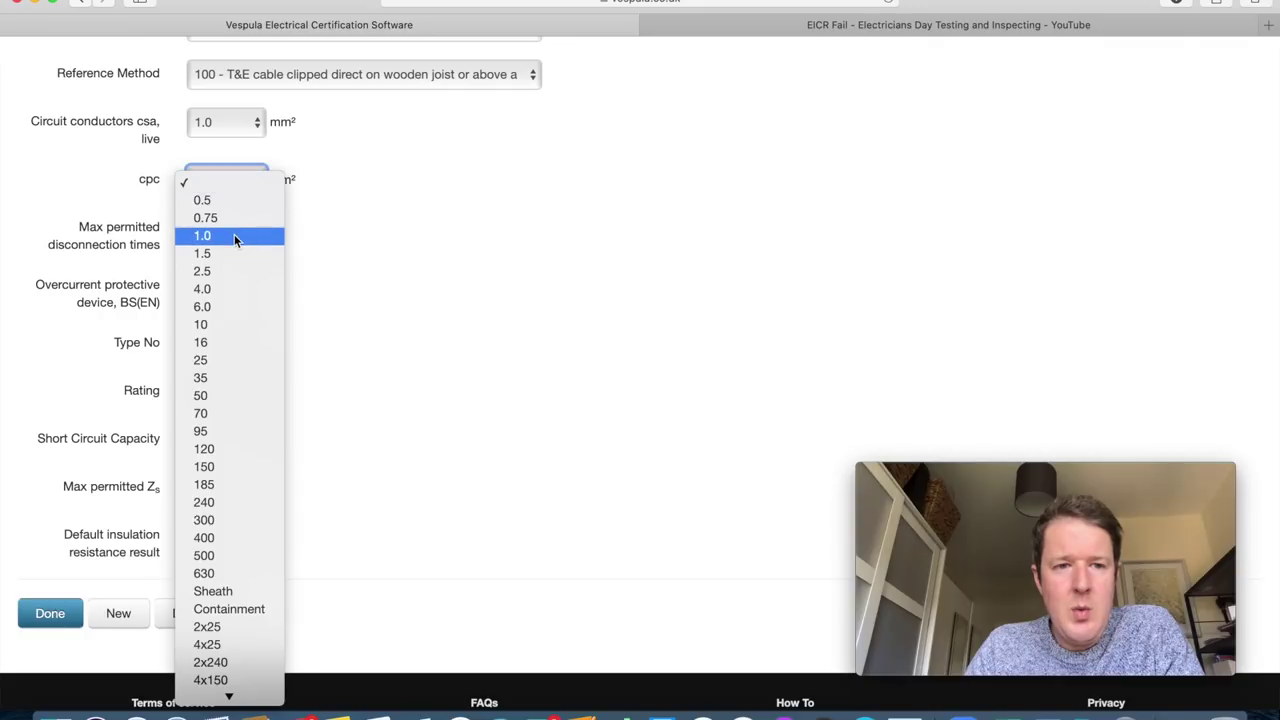
pyautogui.click(234, 234)
# Set the Lighting template's maximum permitted disconnection time to 0.4 s.
pyautogui.scroll(-2, 355, 230)
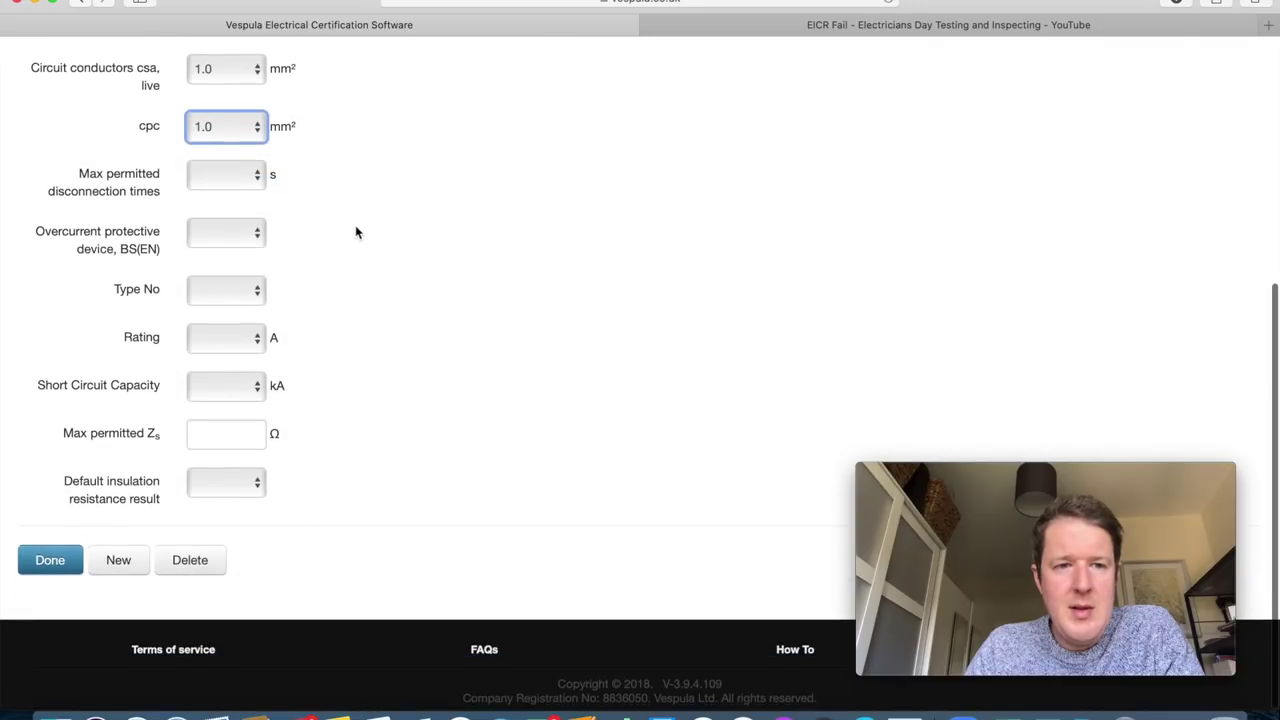
pyautogui.click(242, 181)
pyautogui.click(234, 212)
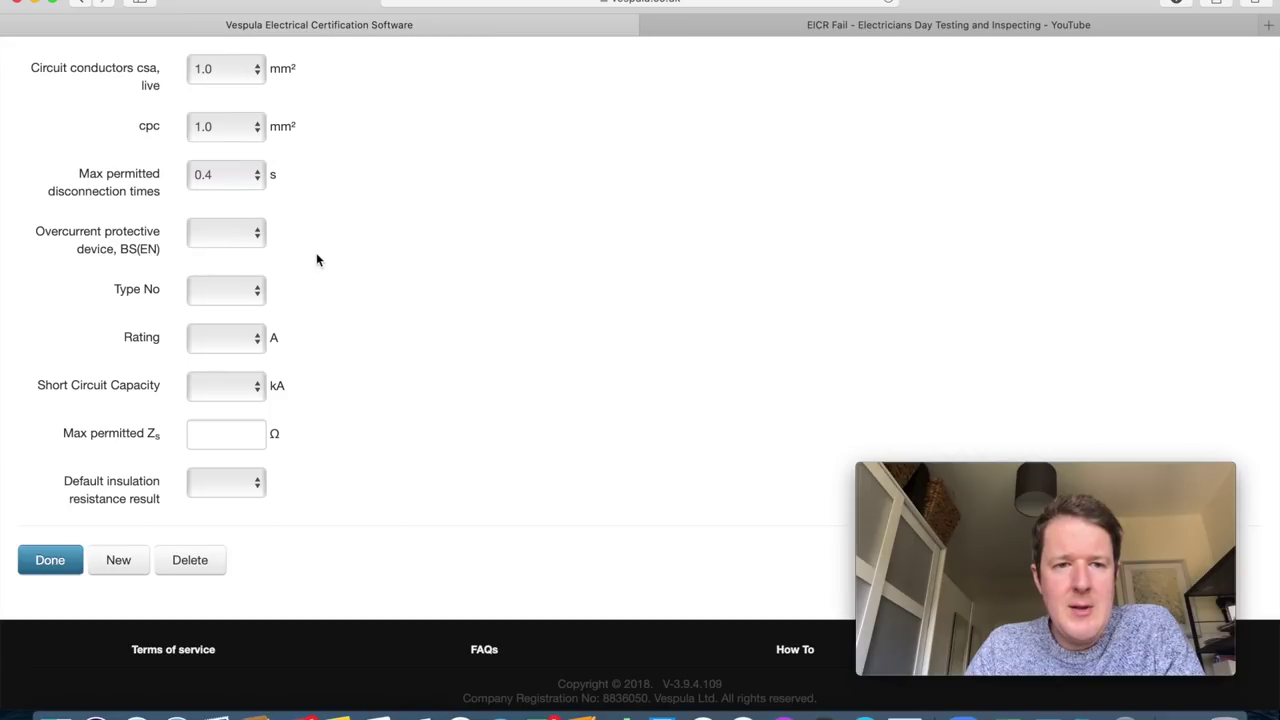
# Set the Lighting template's overcurrent protective device to BS EN 61009 RCBO, Type B (60898 MCB), with a 6 A rating.
pyautogui.click(234, 240)
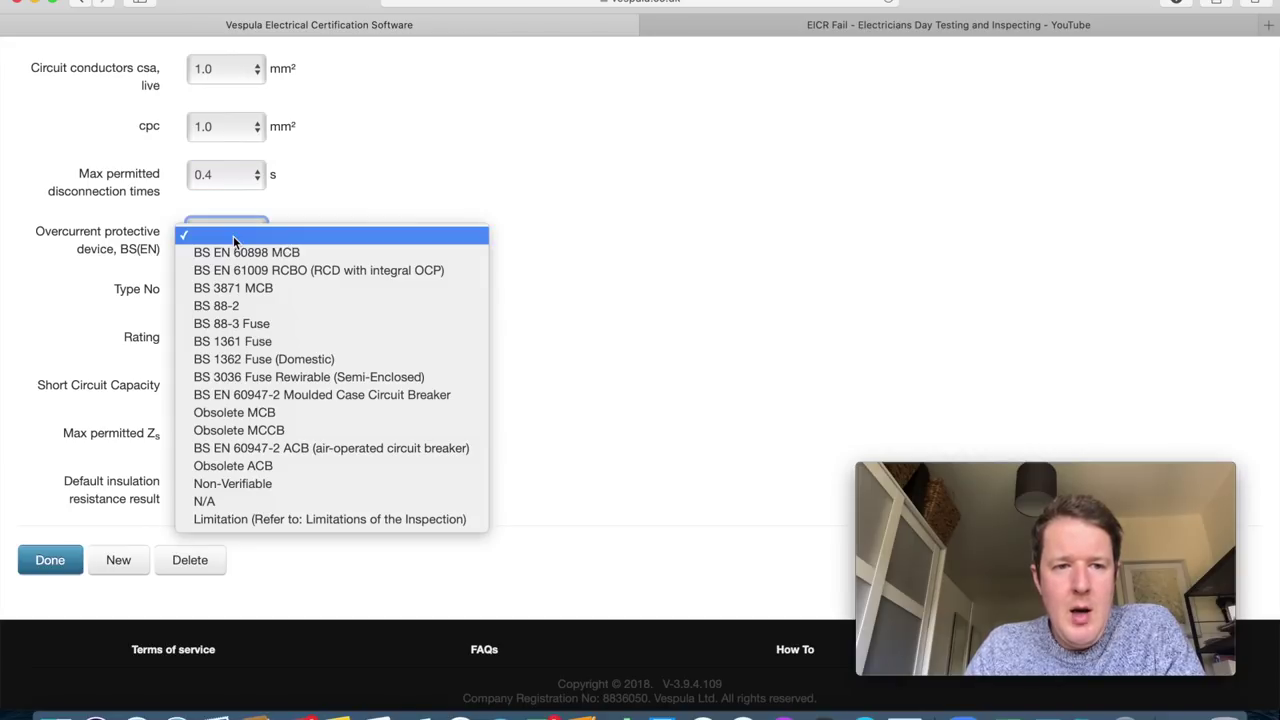
pyautogui.click(292, 269)
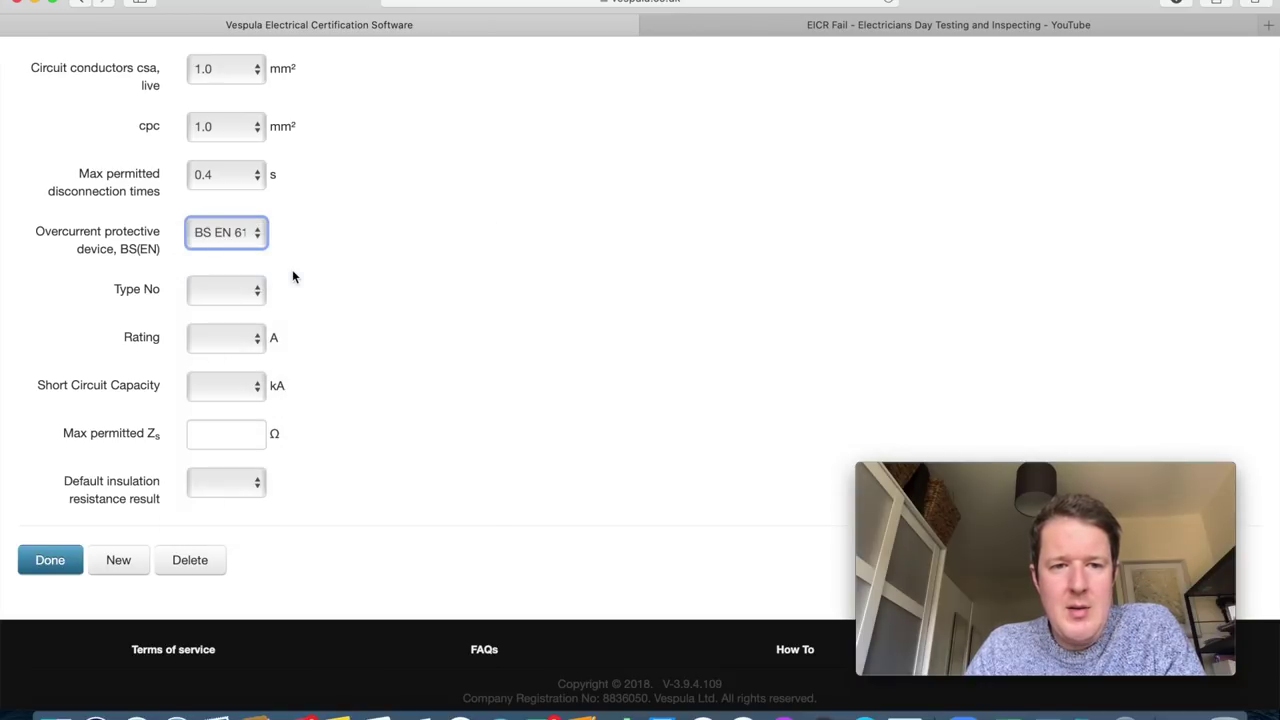
pyautogui.click(230, 292)
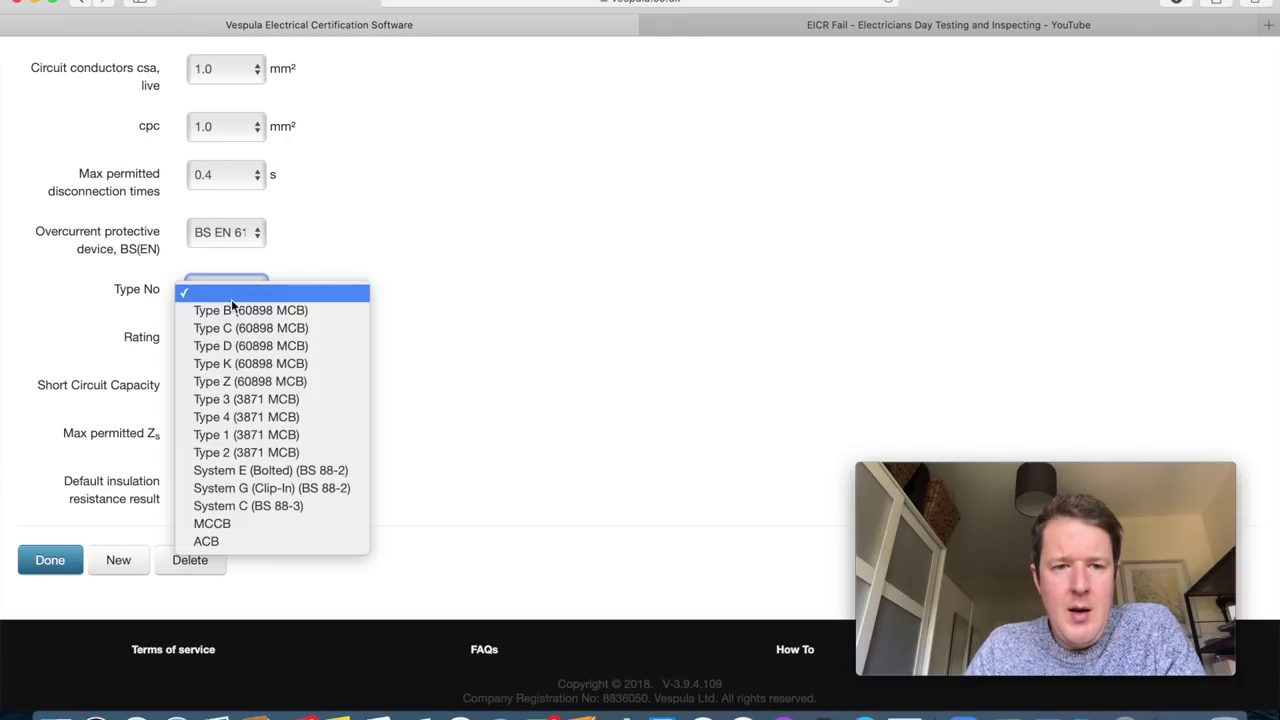
pyautogui.click(239, 313)
pyautogui.click(232, 342)
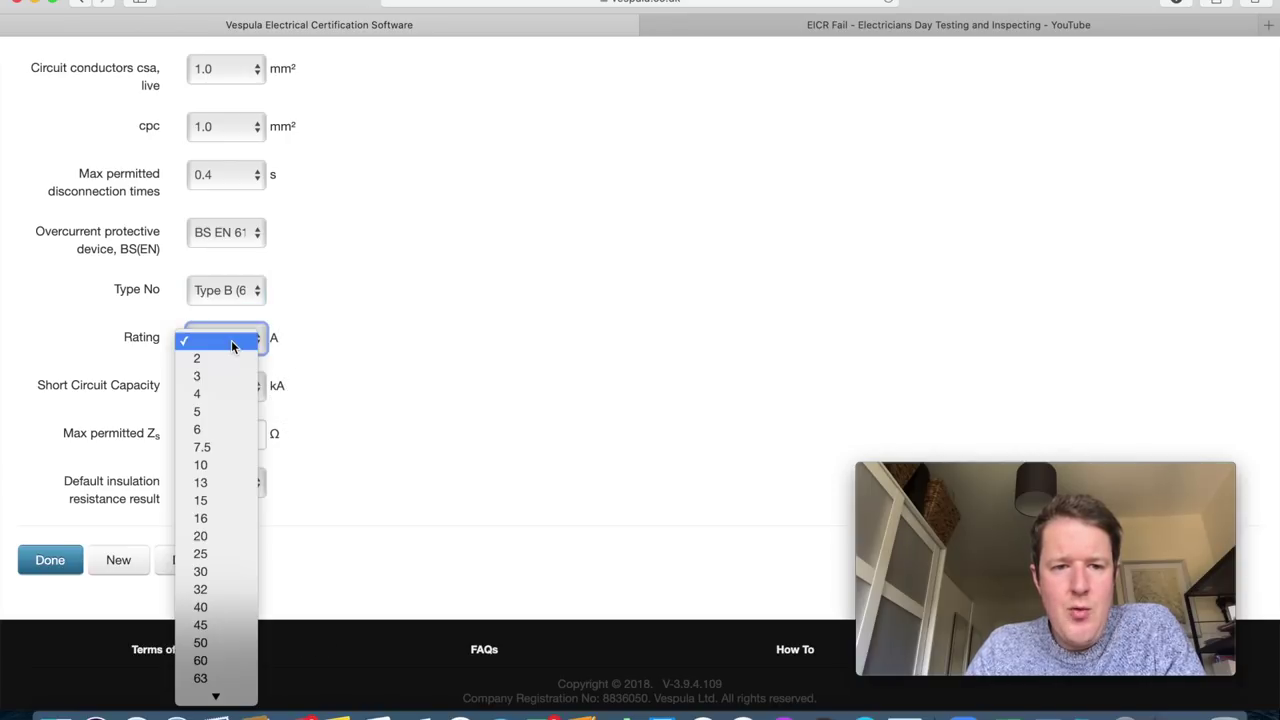
pyautogui.click(221, 430)
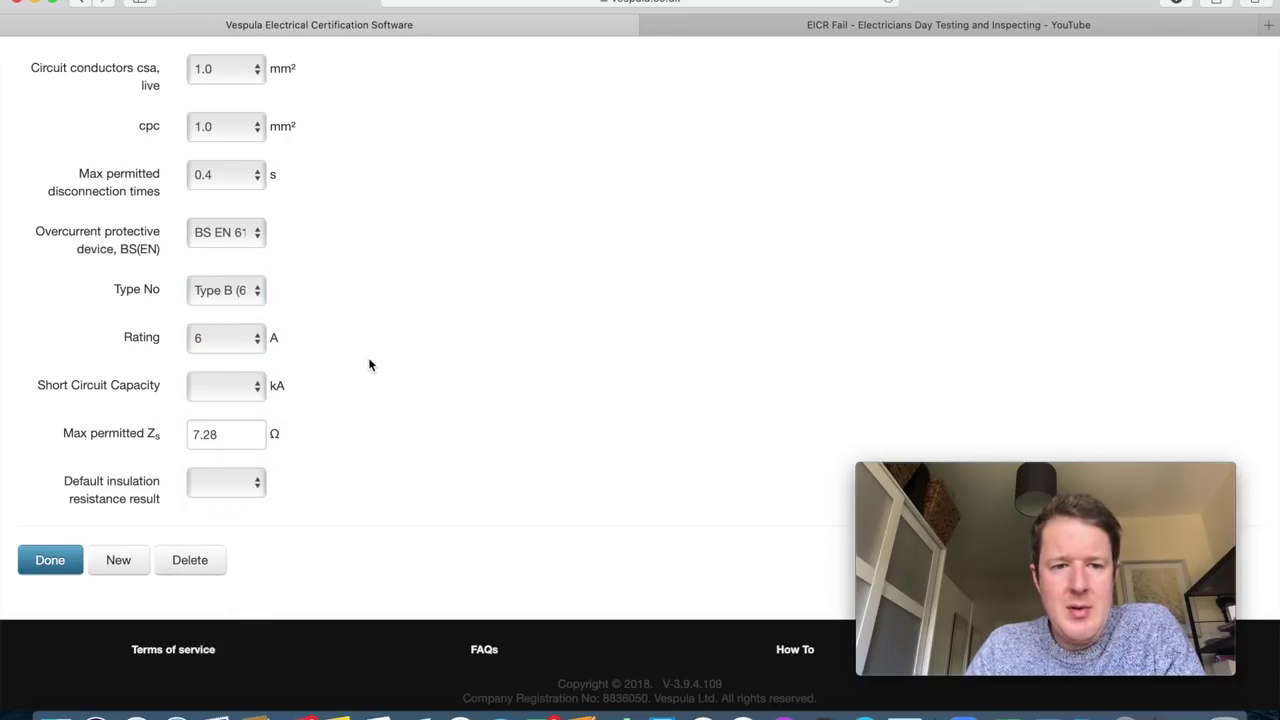
# Set the Lighting template's short circuit capacity to 6 kA and default insulation resistance result to >500 MΩ, and finish the template.
pyautogui.click(240, 388)
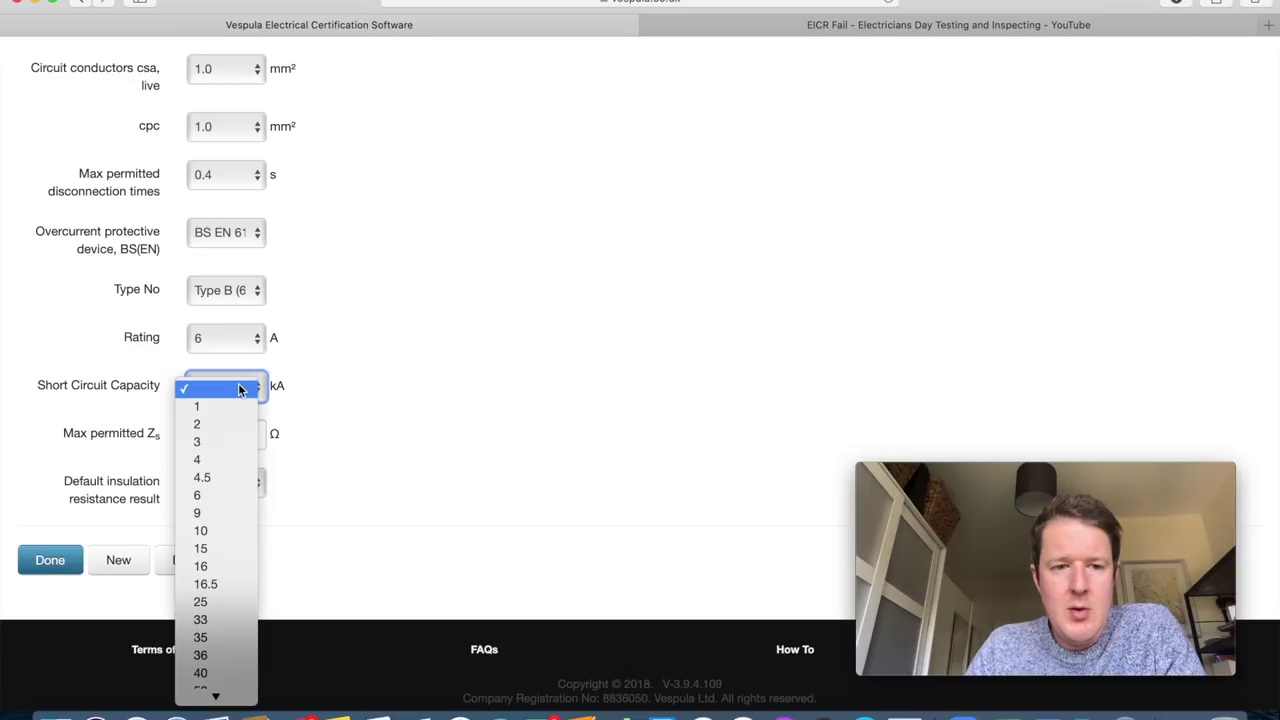
pyautogui.click(223, 496)
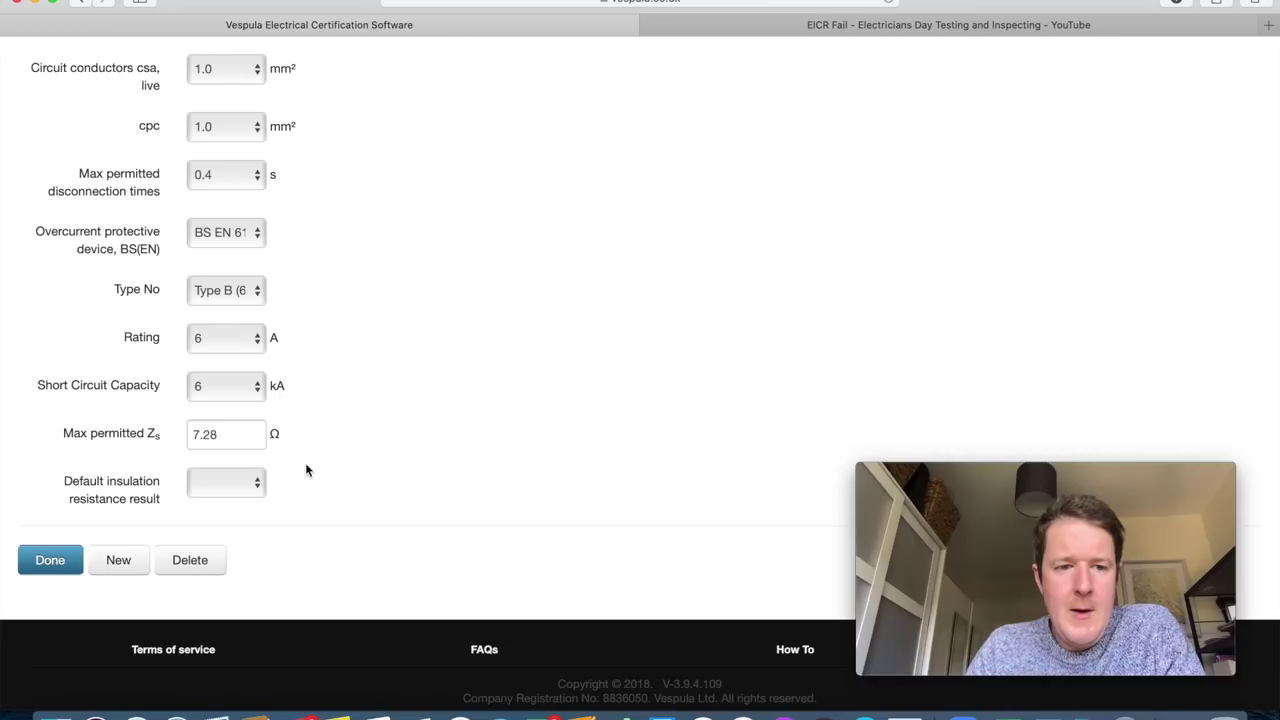
pyautogui.click(221, 486)
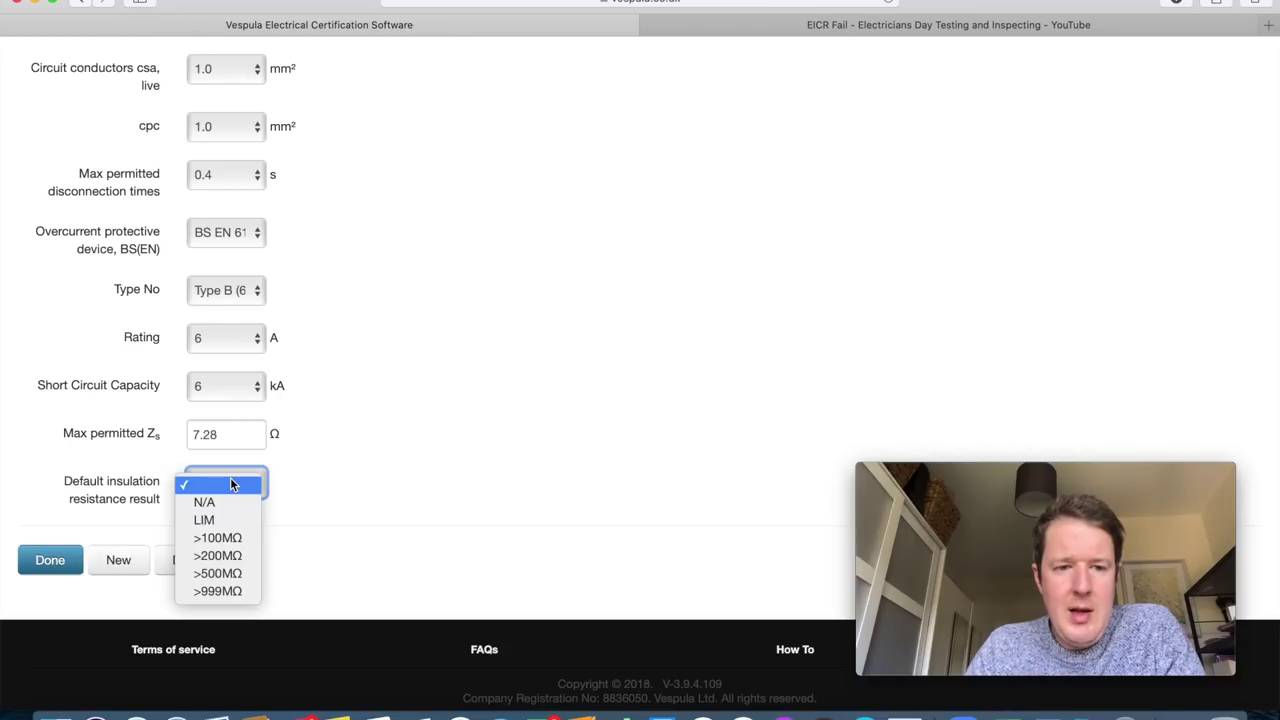
pyautogui.click(218, 573)
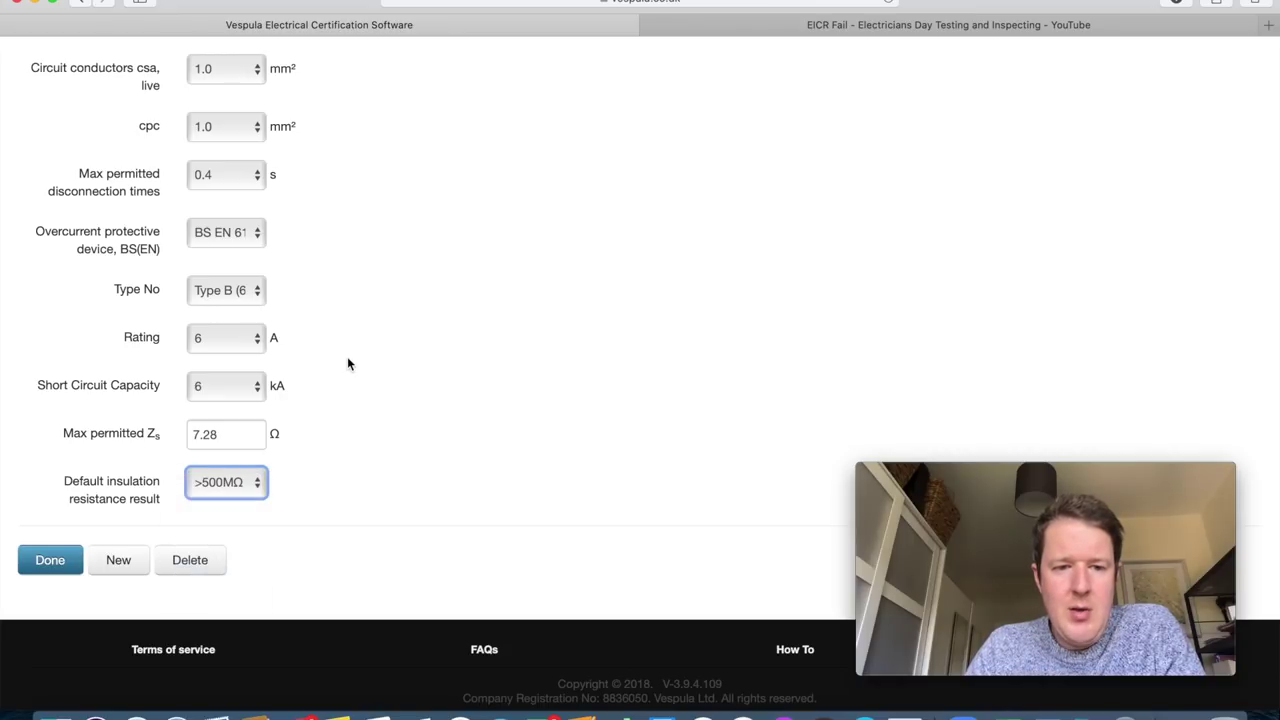
pyautogui.click(58, 563)
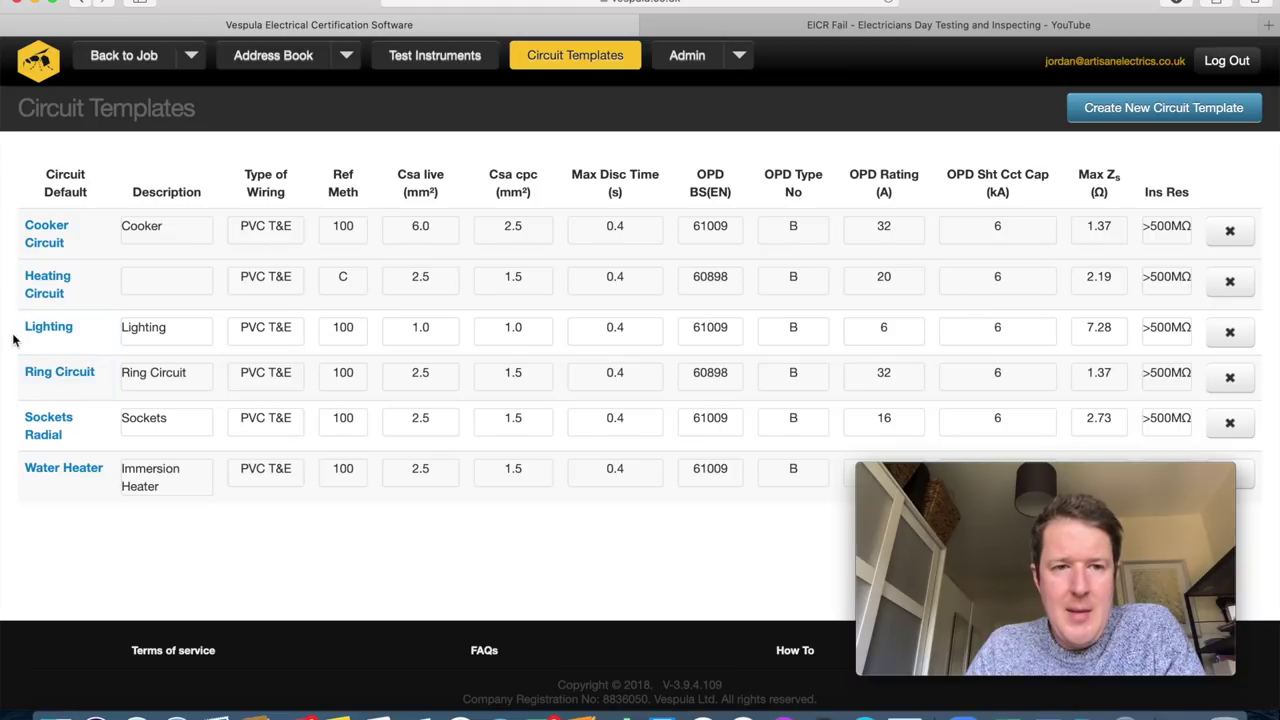
# Return to the job and add circuit 1 to DB1 from the Cooker Circuit template, checking the board at 4:14 in the YouTube video.
pyautogui.click(123, 57)
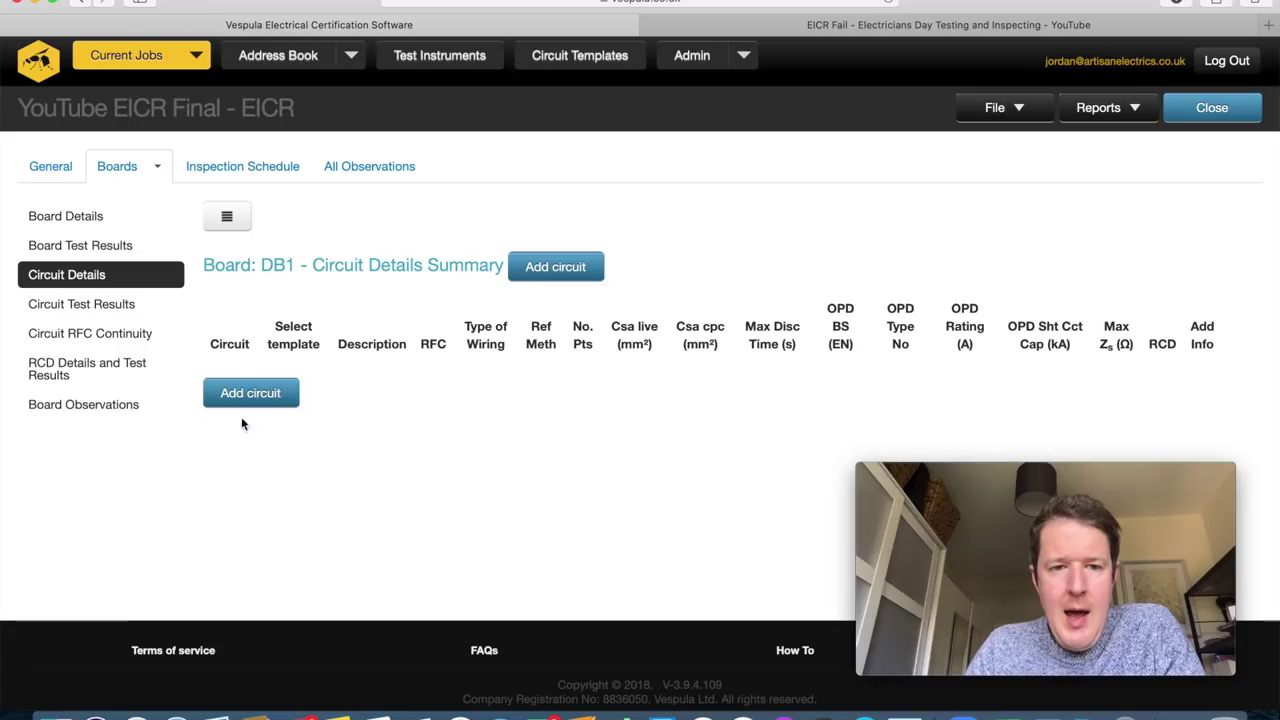
pyautogui.click(270, 394)
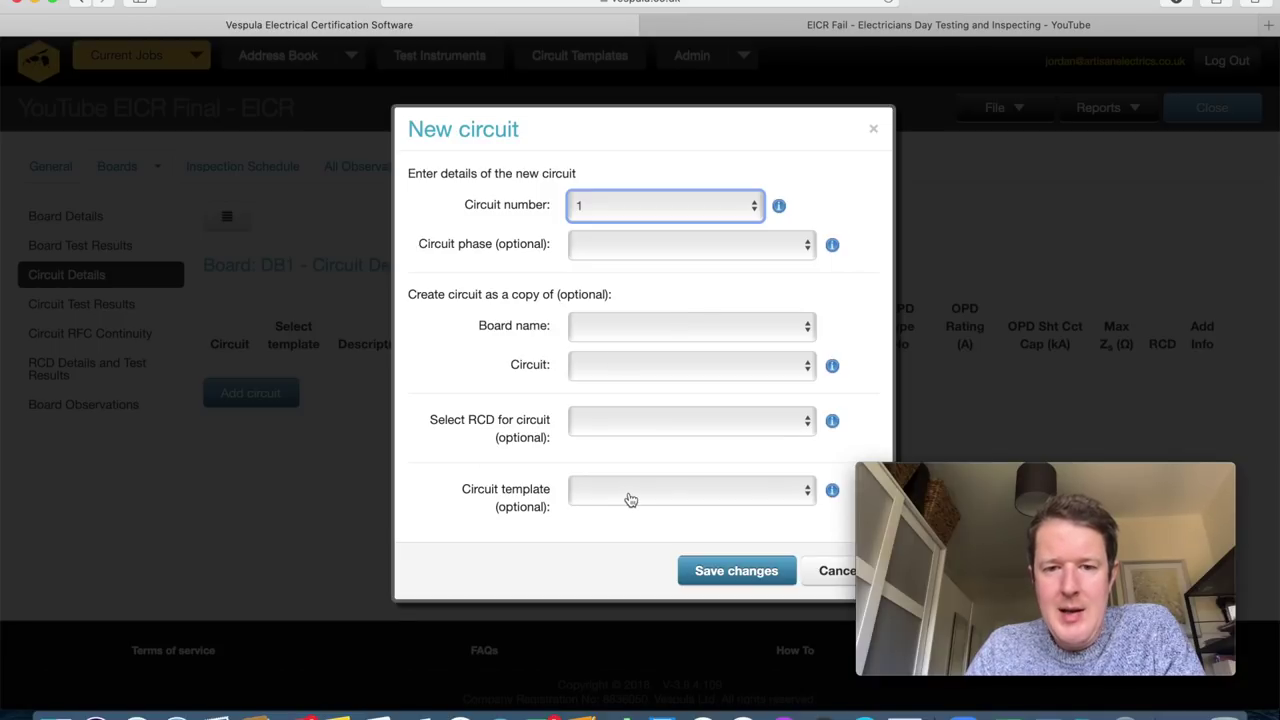
pyautogui.click(889, 22)
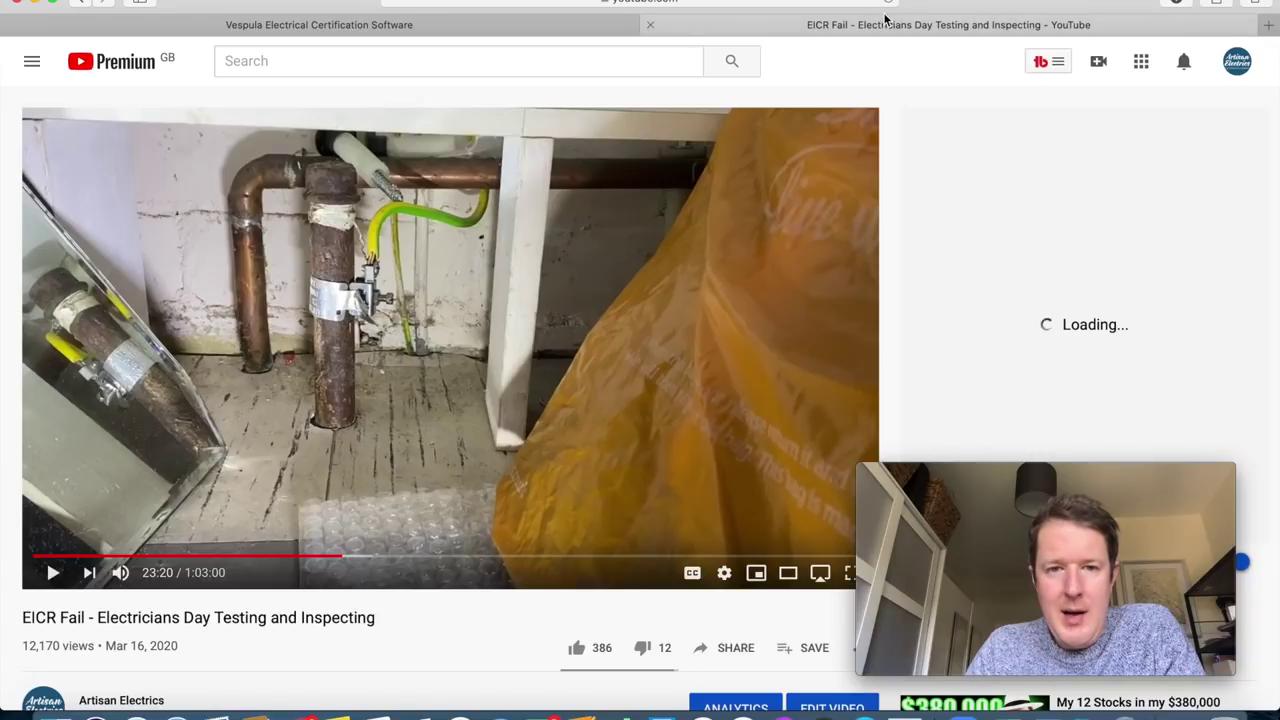
pyautogui.moveTo(338, 557); pyautogui.dragTo(88, 557)
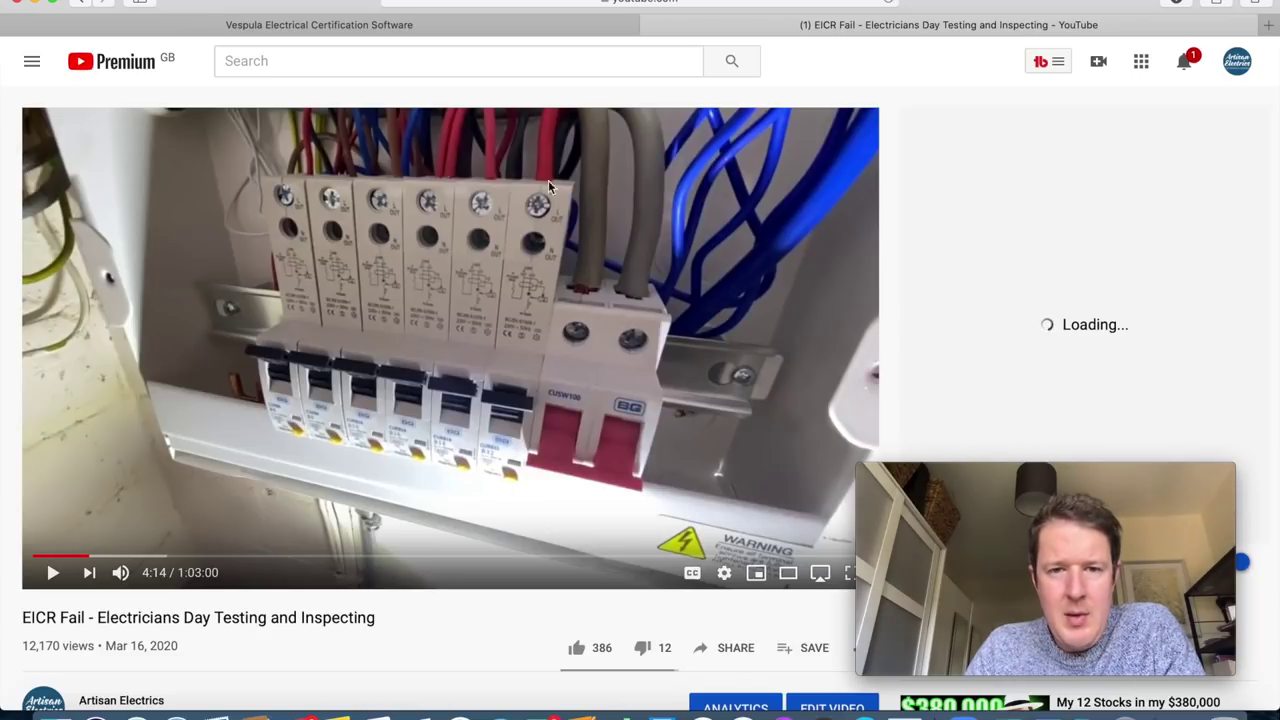
pyautogui.click(545, 26)
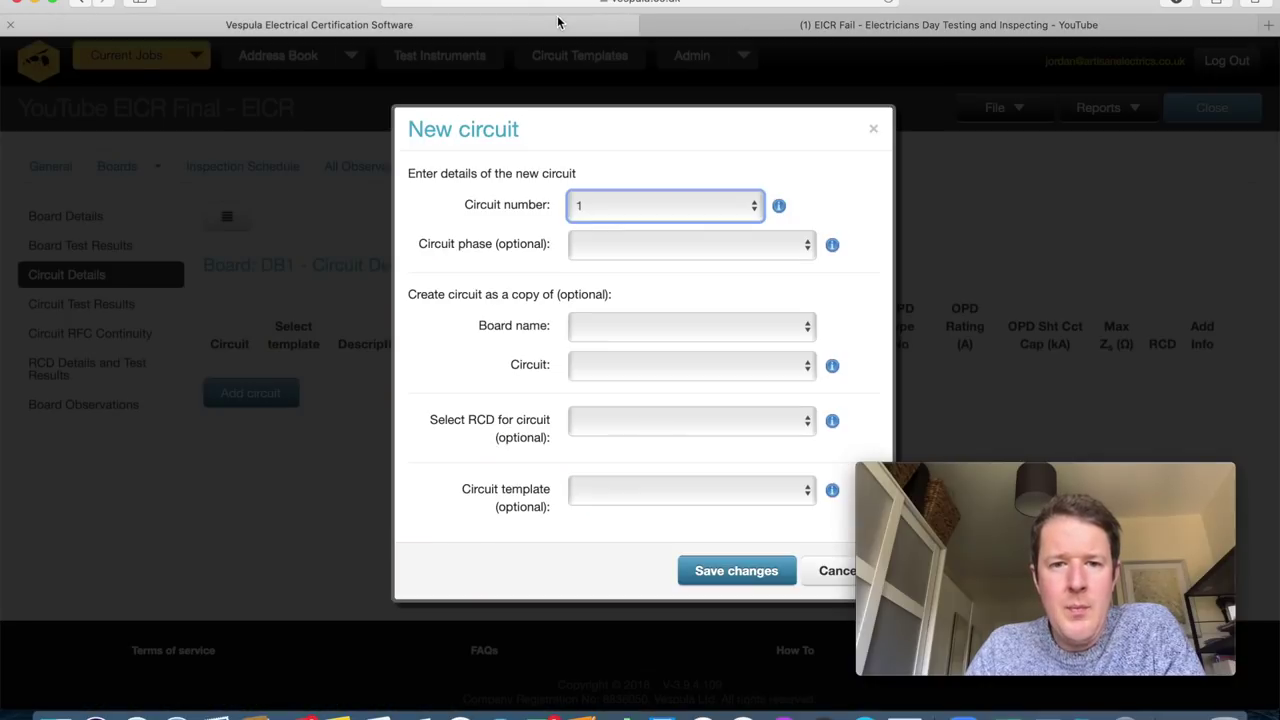
pyautogui.click(625, 490)
pyautogui.click(626, 507)
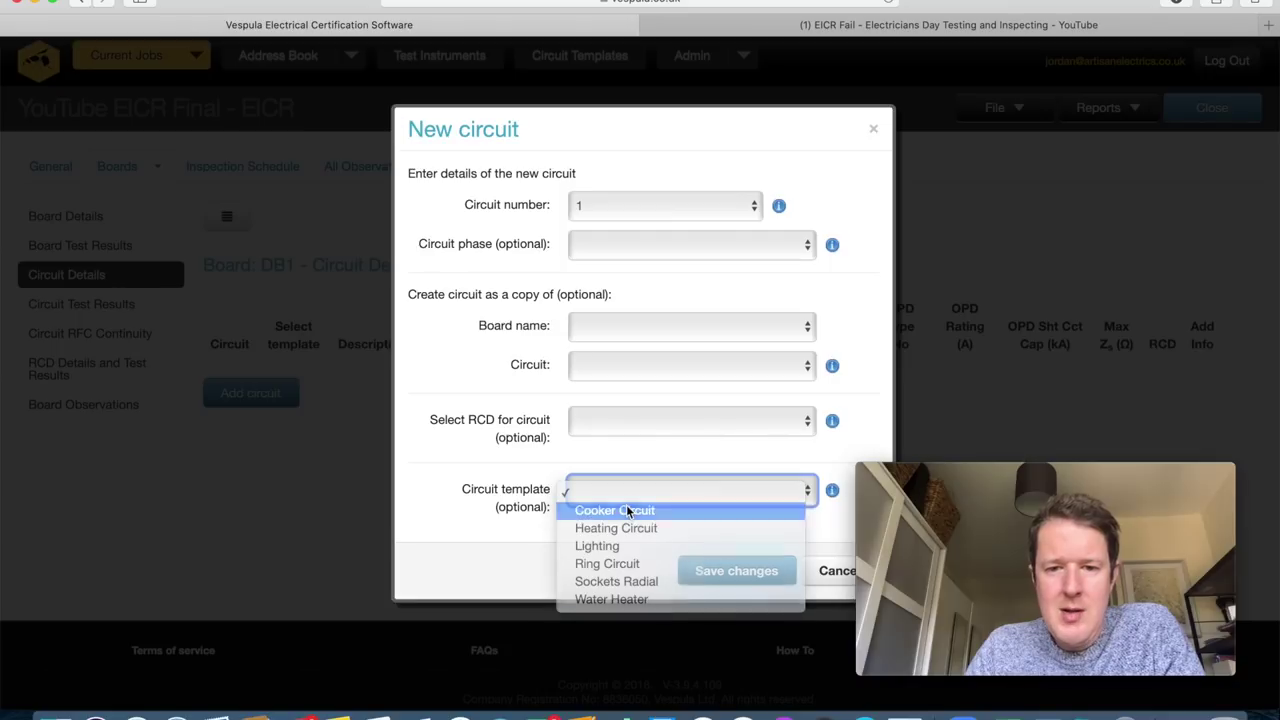
pyautogui.click(745, 572)
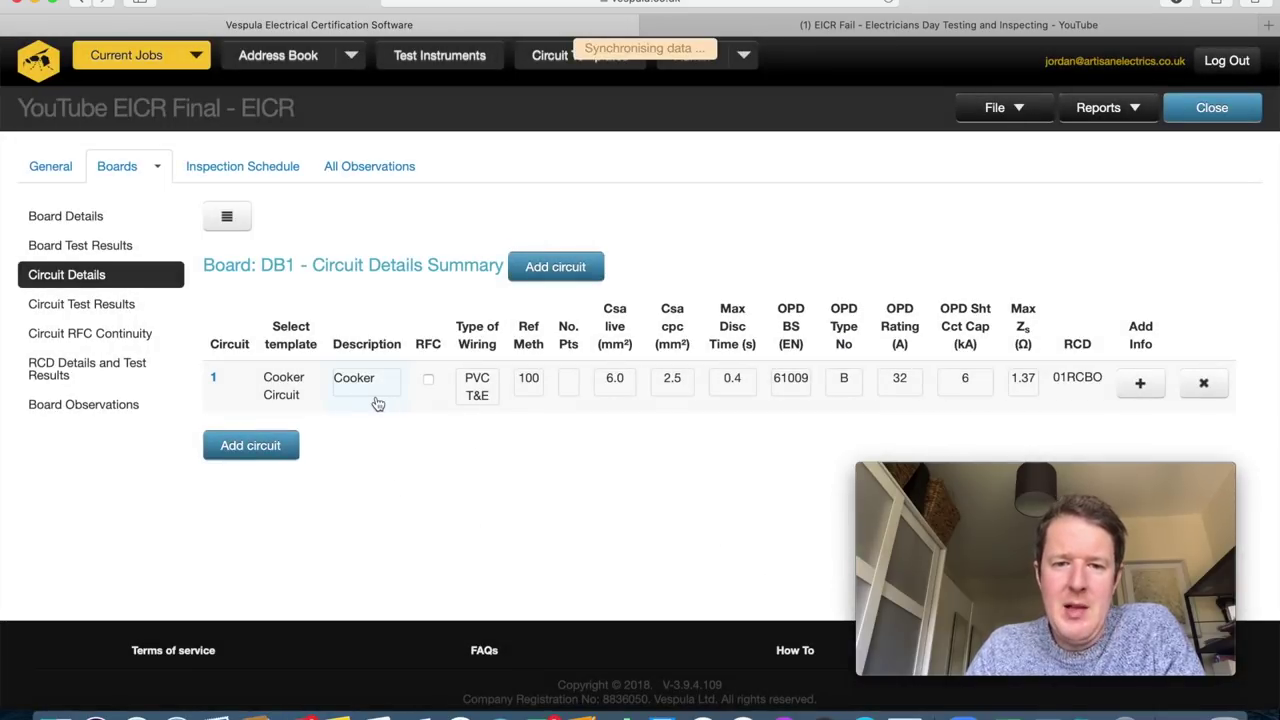
# Set the number of points for circuit 1, the Cooker circuit, to 1.
pyautogui.click(912, 388)
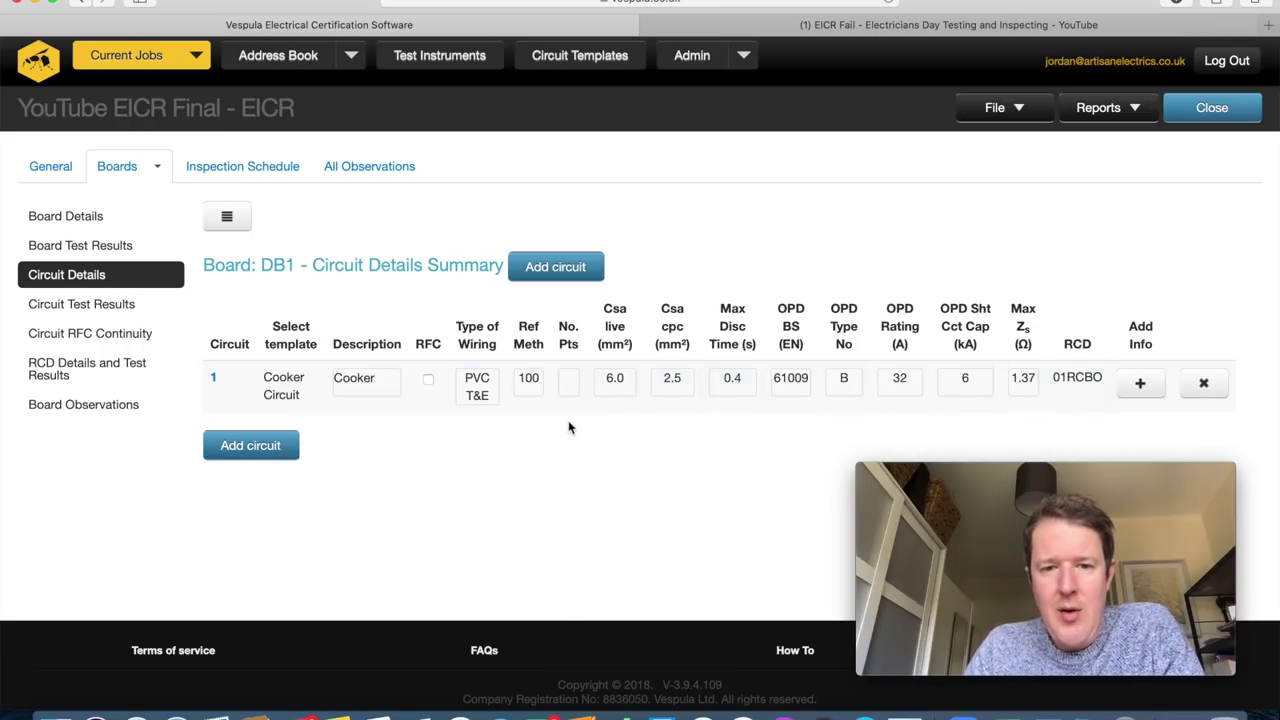
pyautogui.click(568, 385)
pyautogui.write('1')
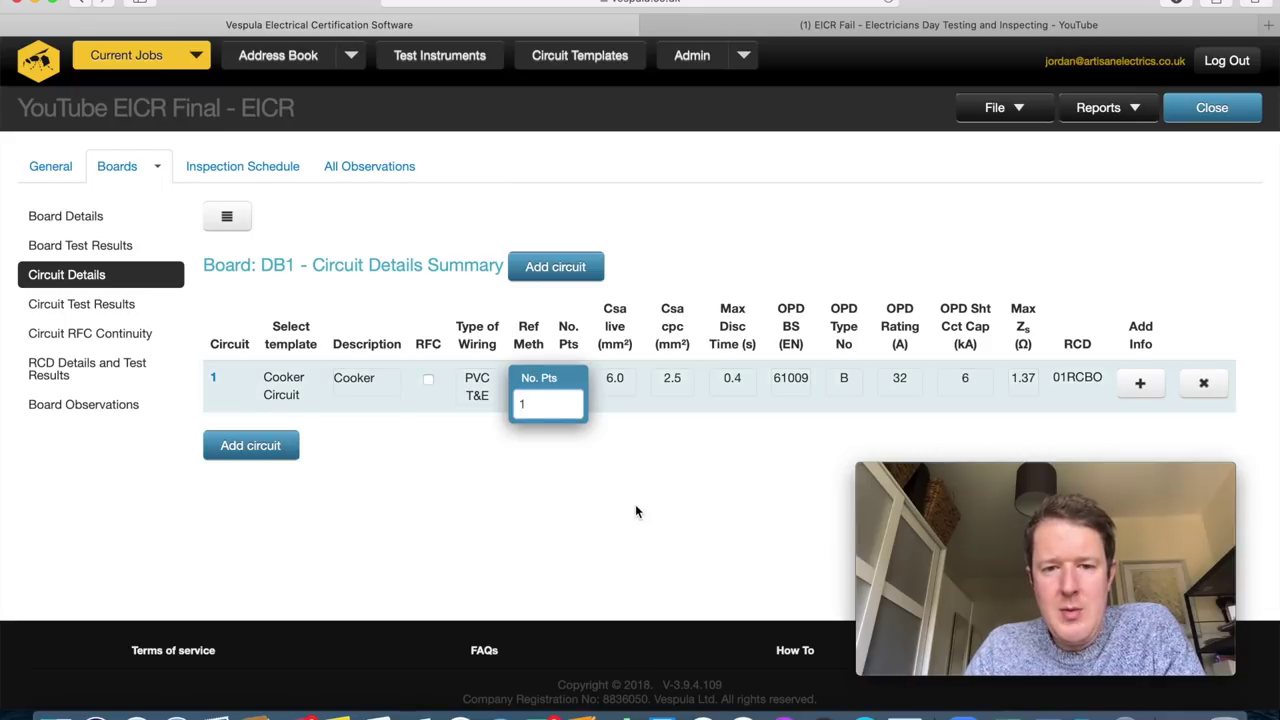
pyautogui.click(635, 504)
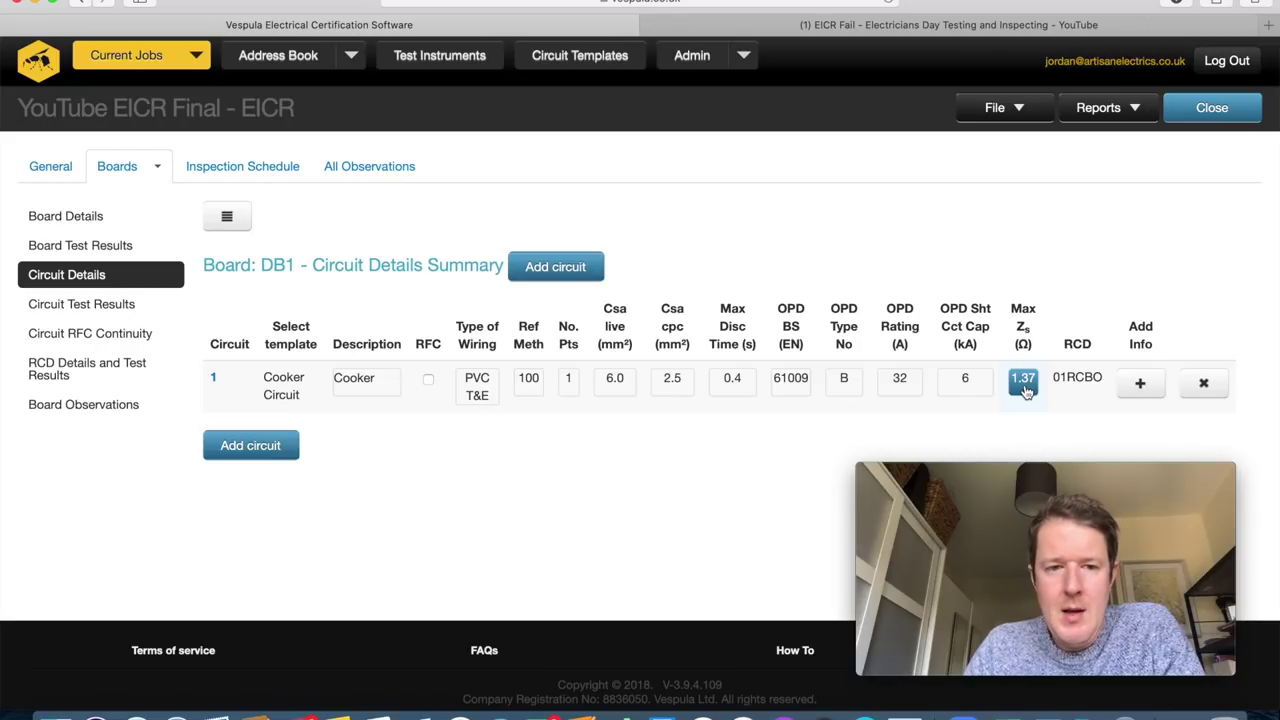
# Add circuit 2 to DB1 from the Water Heater circuit template.
pyautogui.click(266, 446)
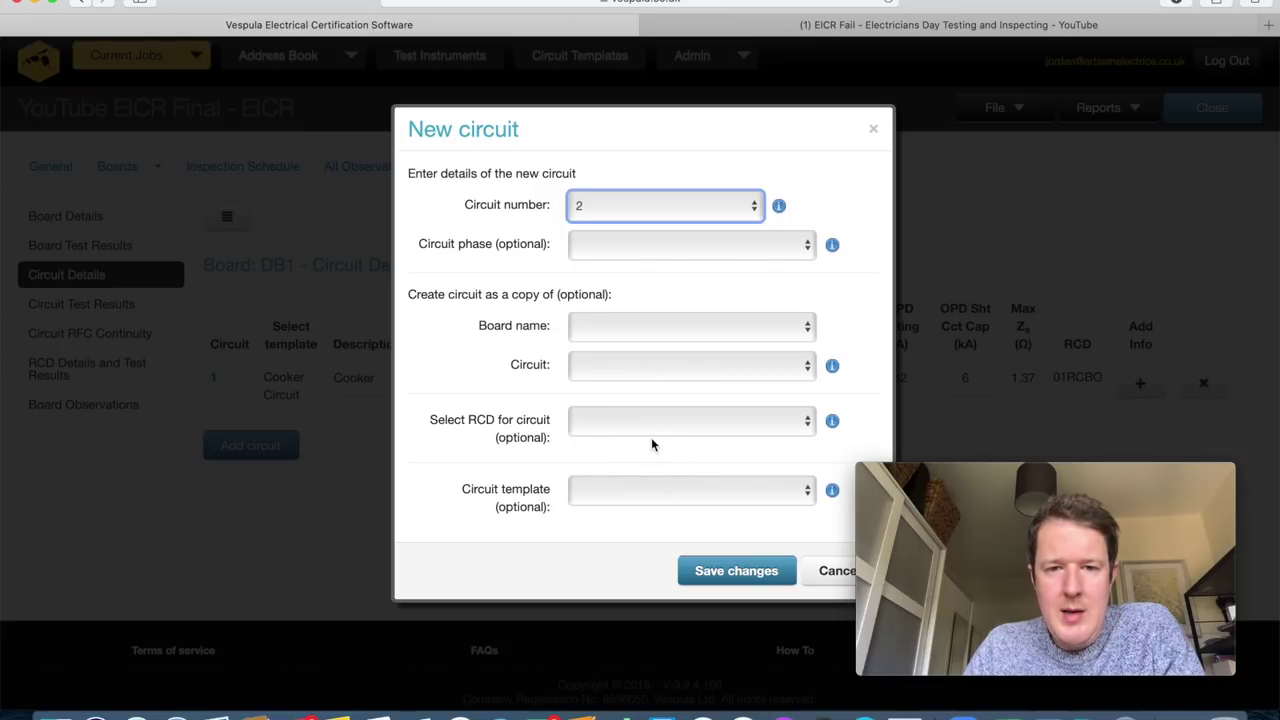
pyautogui.click(648, 488)
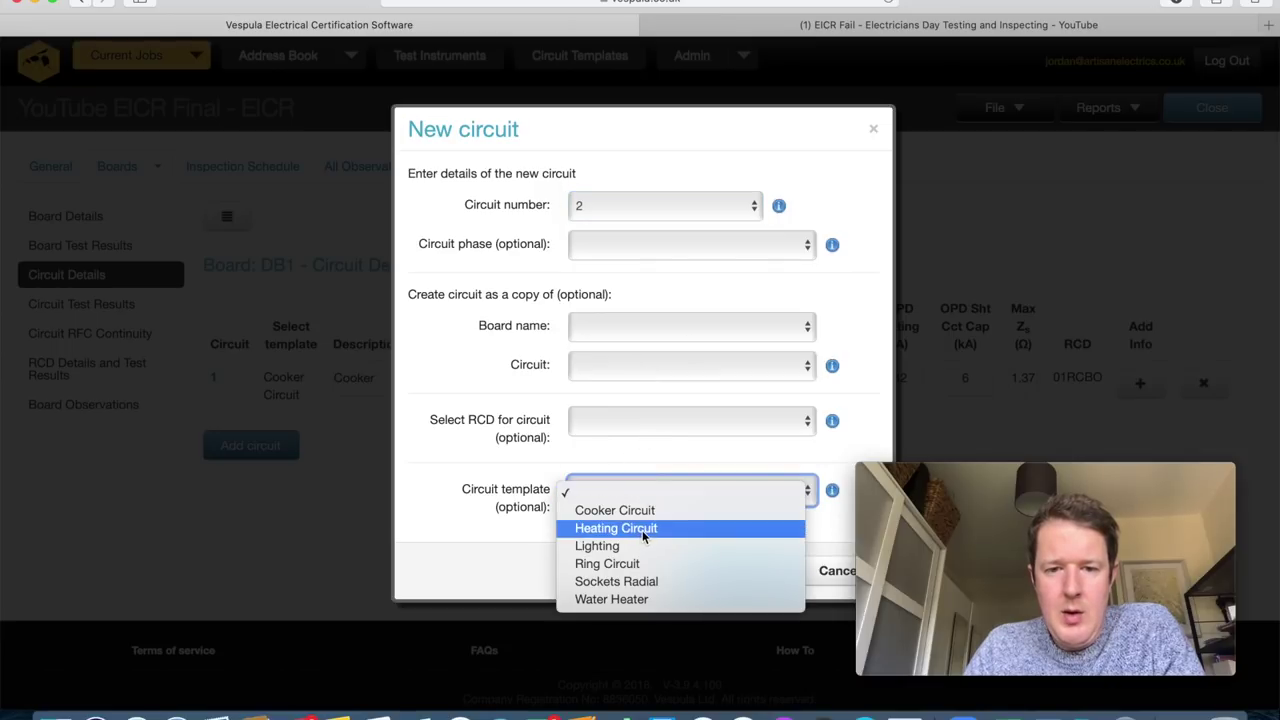
pyautogui.click(624, 599)
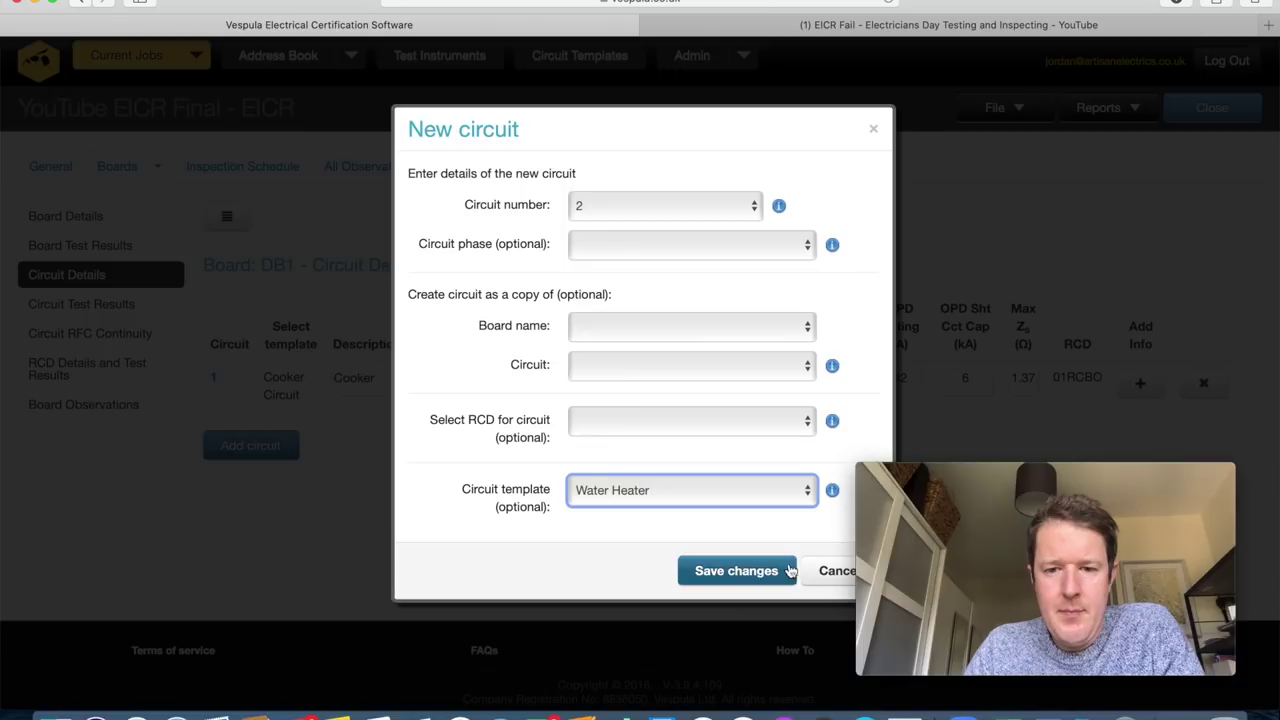
pyautogui.click(750, 571)
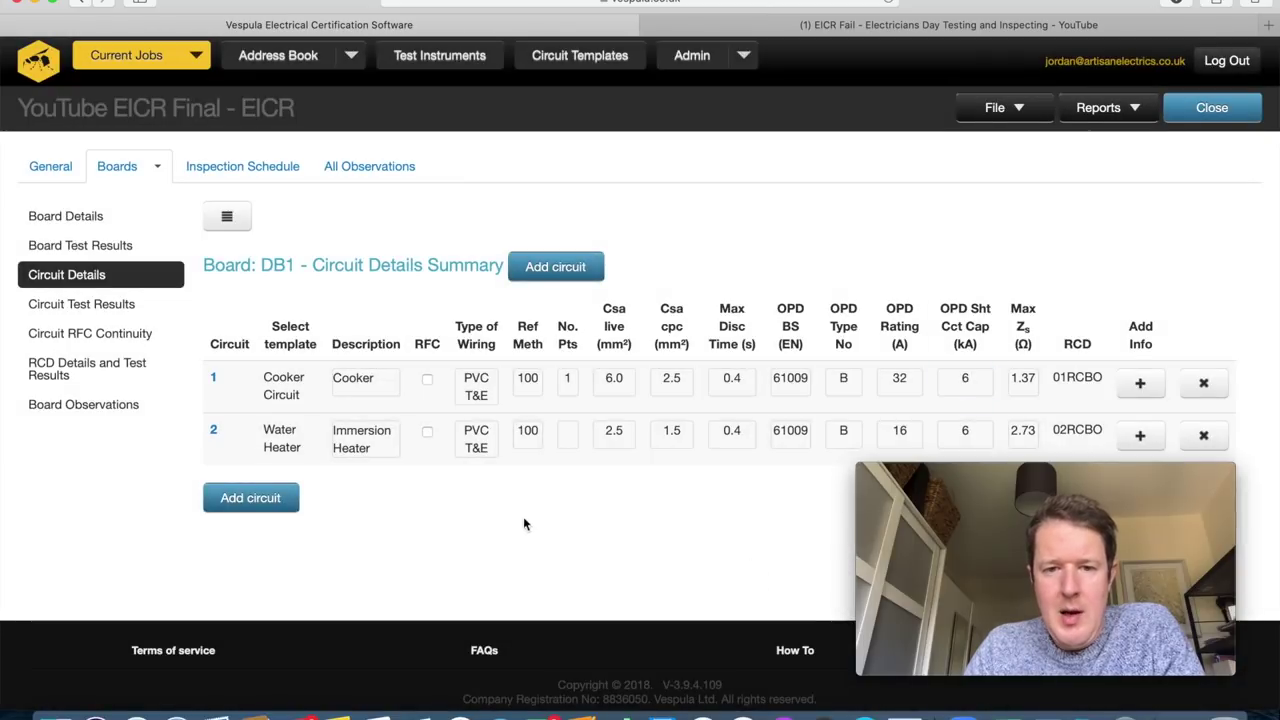
# Change circuit 2's description to Boiler and set its number of points to 2.
pyautogui.click(375, 446)
pyautogui.write('B')
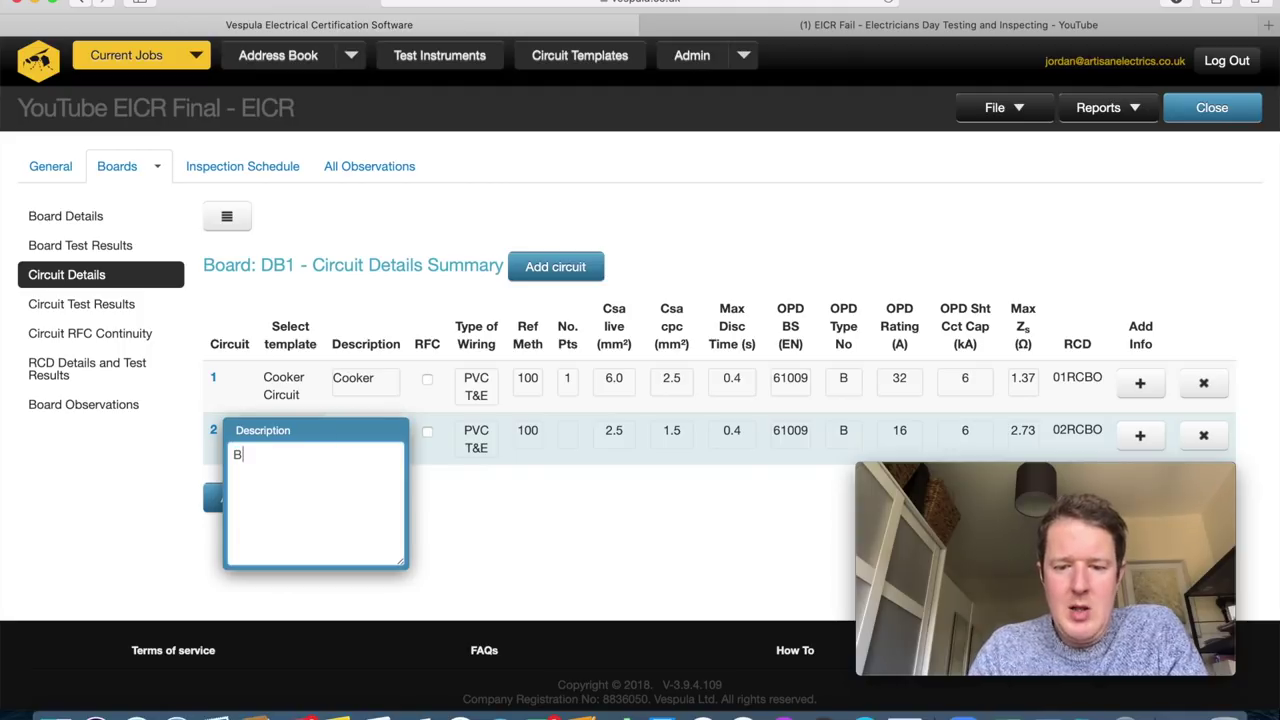
pyautogui.write('oiler')
pyautogui.click(630, 508)
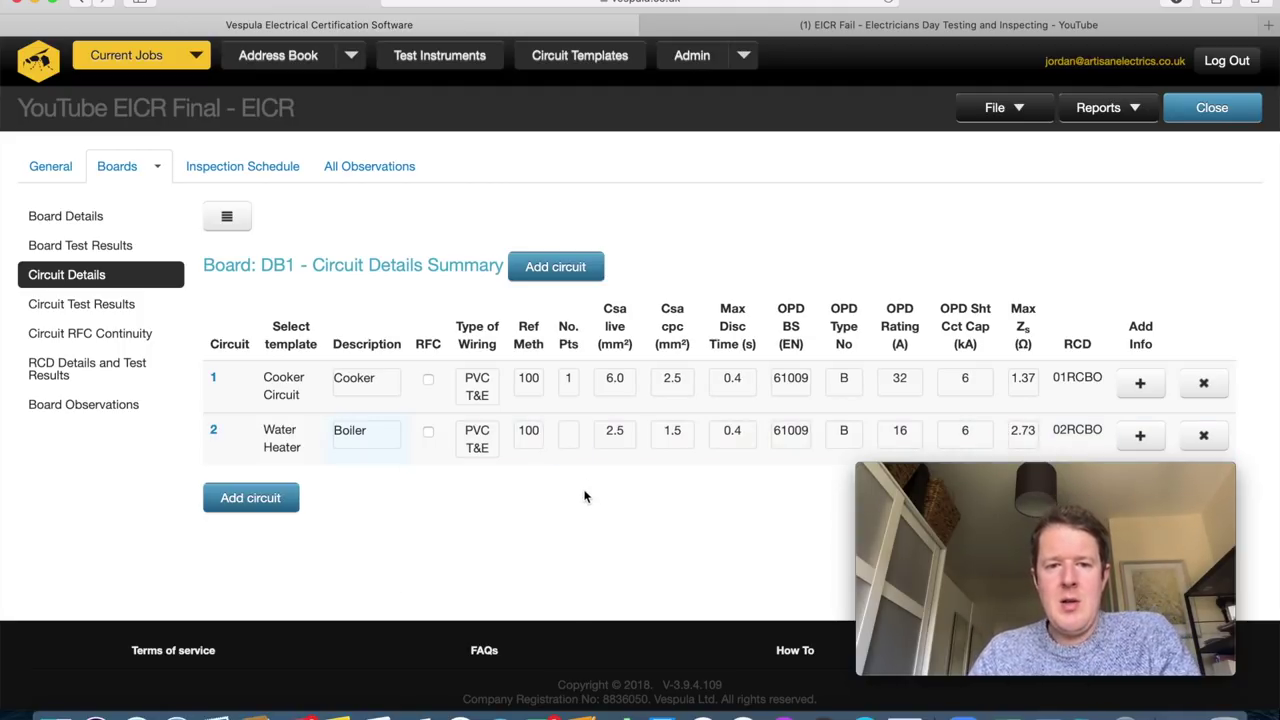
pyautogui.click(568, 437)
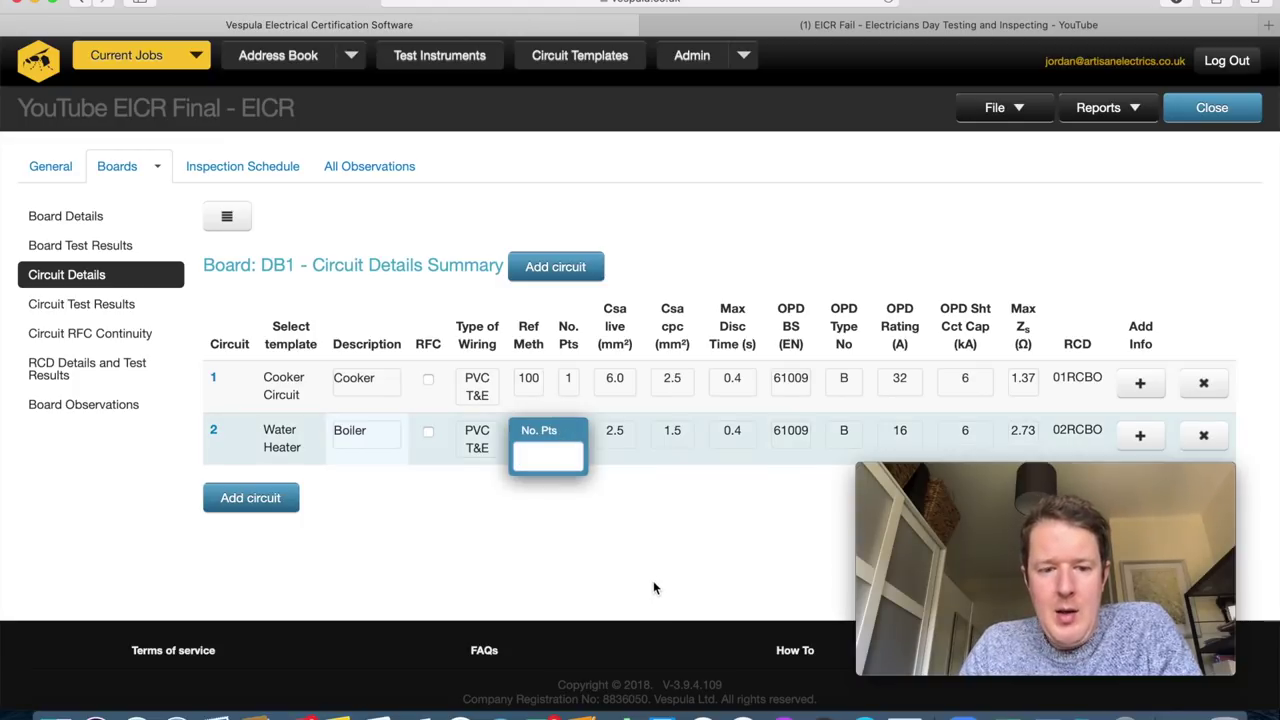
pyautogui.write('1')
pyautogui.press('BackSpace')
pyautogui.write('2')
pyautogui.press('Return')
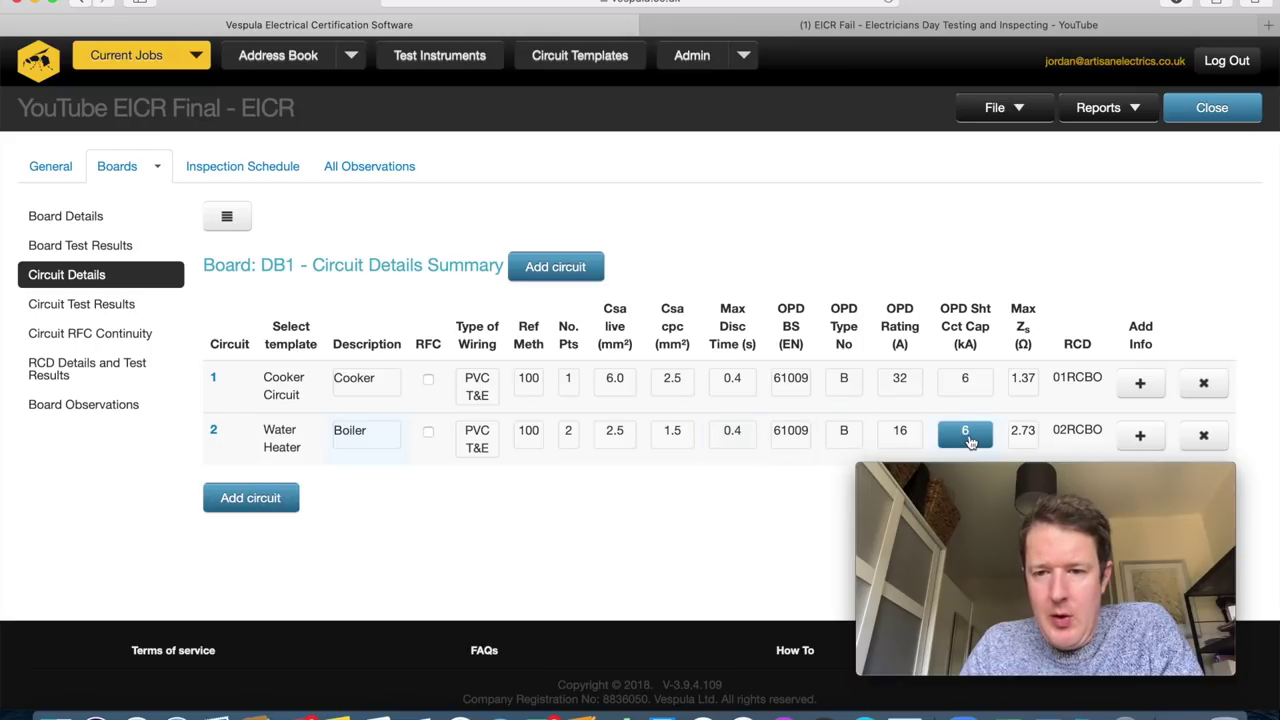
# Add circuit 3 to DB1 from the Sockets Radial circuit template.
pyautogui.click(281, 500)
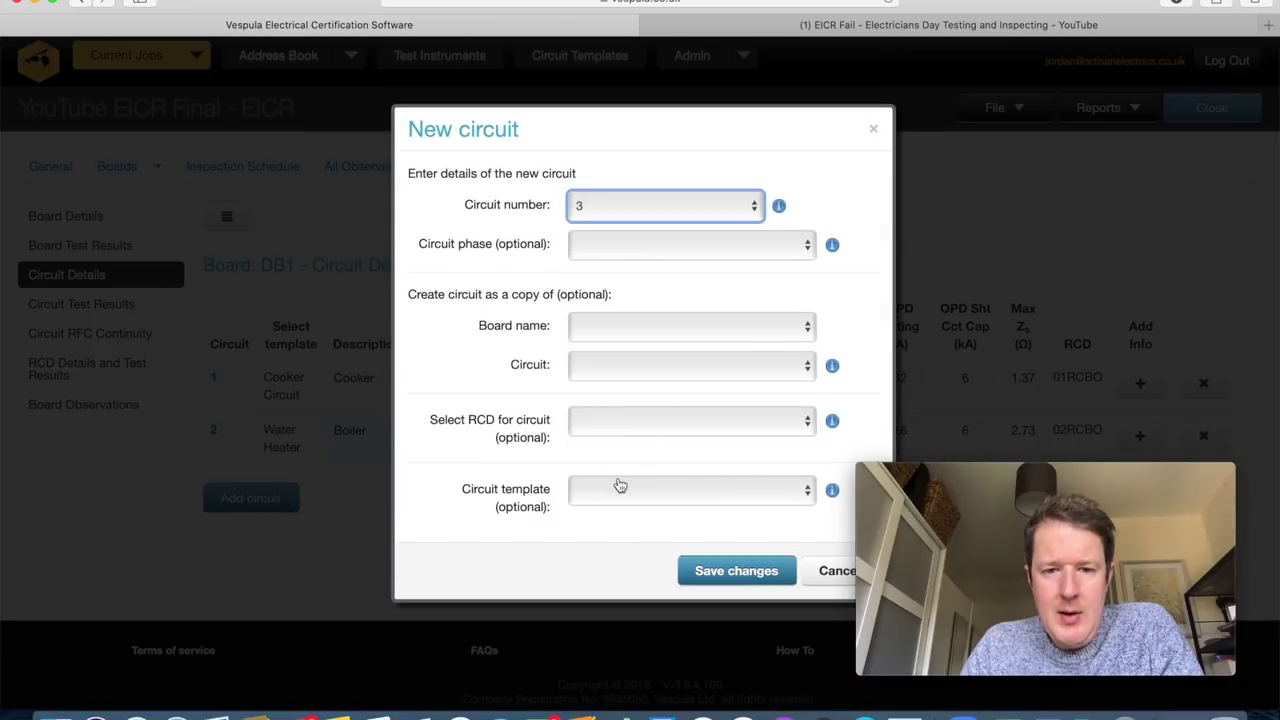
pyautogui.click(617, 489)
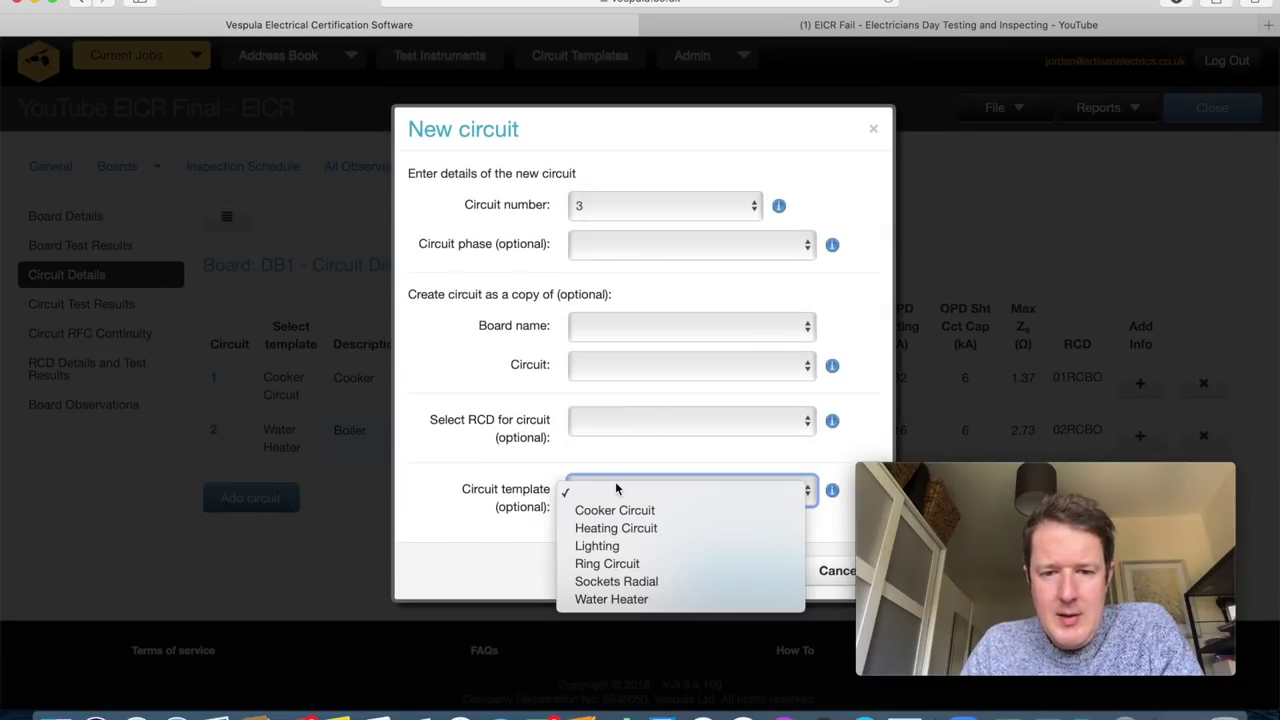
pyautogui.click(627, 582)
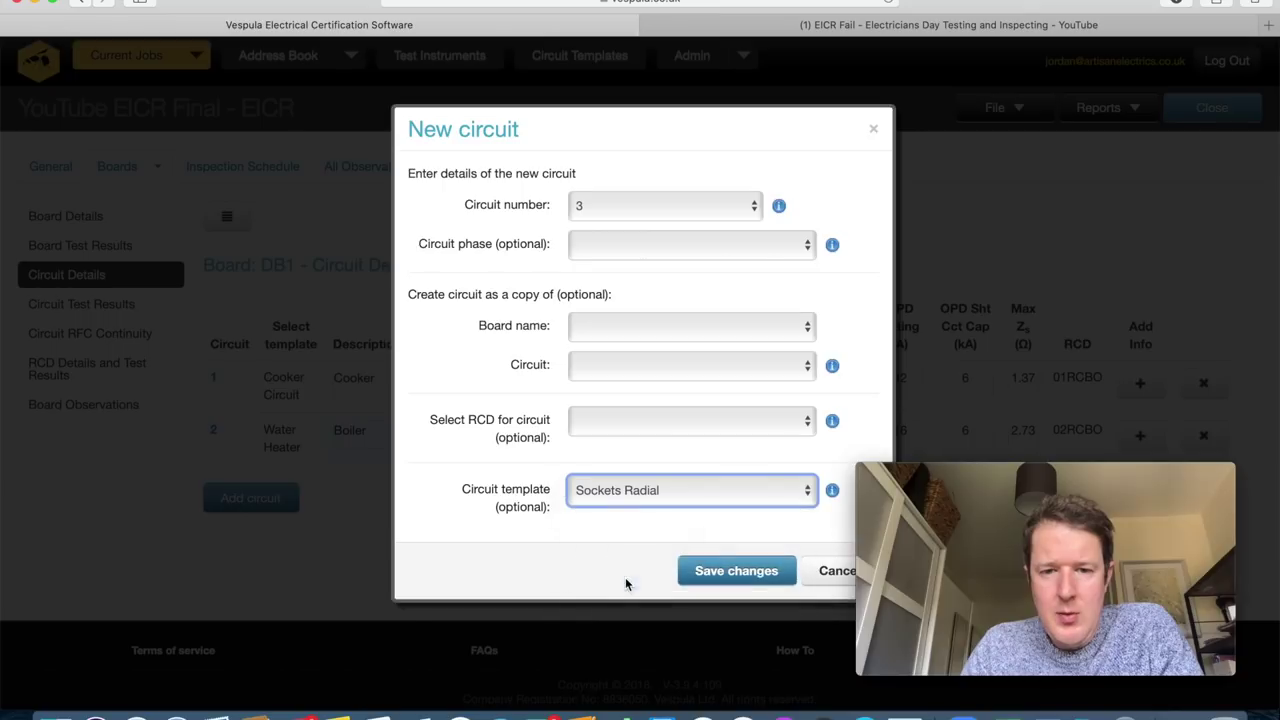
pyautogui.click(736, 571)
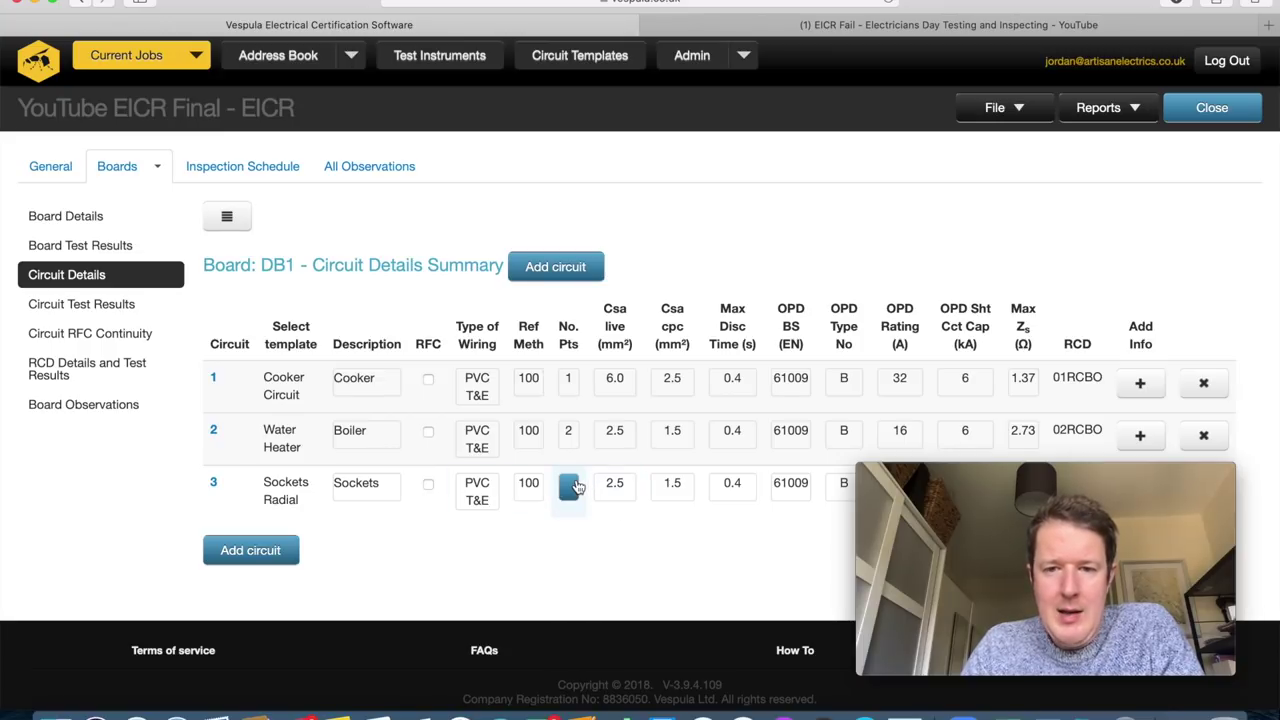
# Set the number of points for circuit 3, the Sockets circuit, to 19.
pyautogui.scroll(-1, 586, 535)
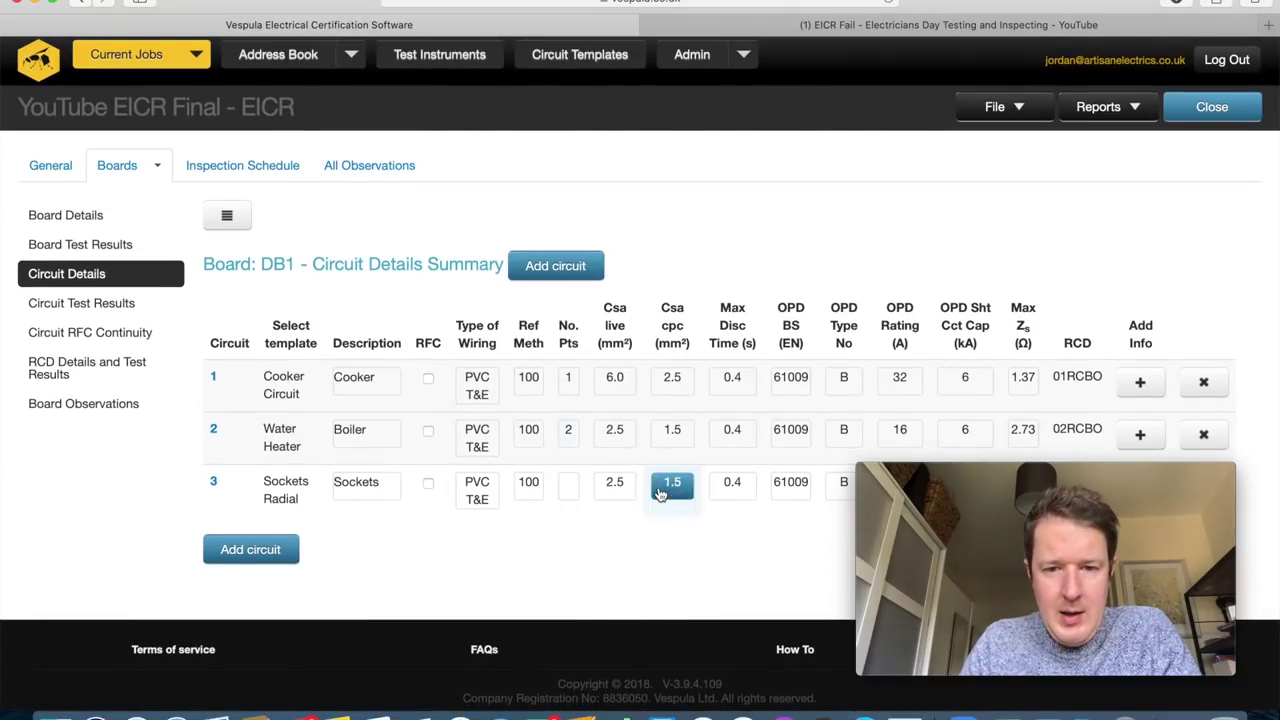
pyautogui.click(568, 485)
pyautogui.write('19')
pyautogui.press('Return')
pyautogui.moveTo(922, 547)
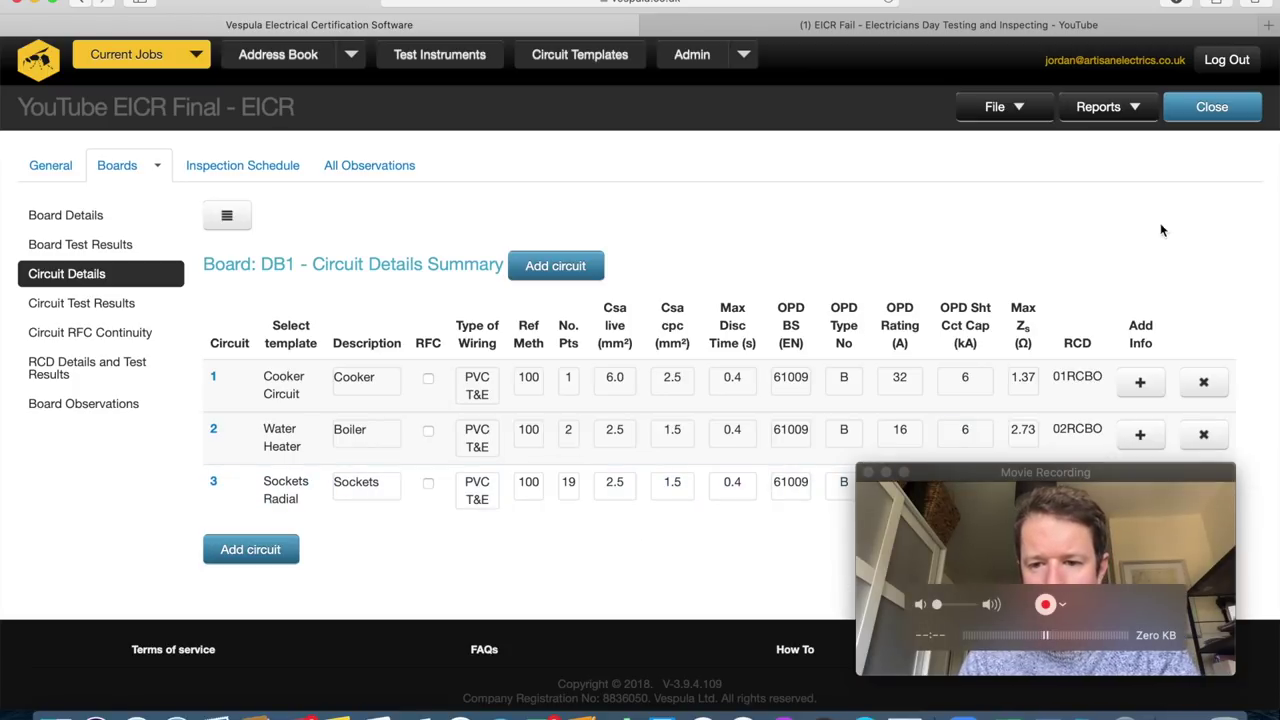
pyautogui.click(972, 497)
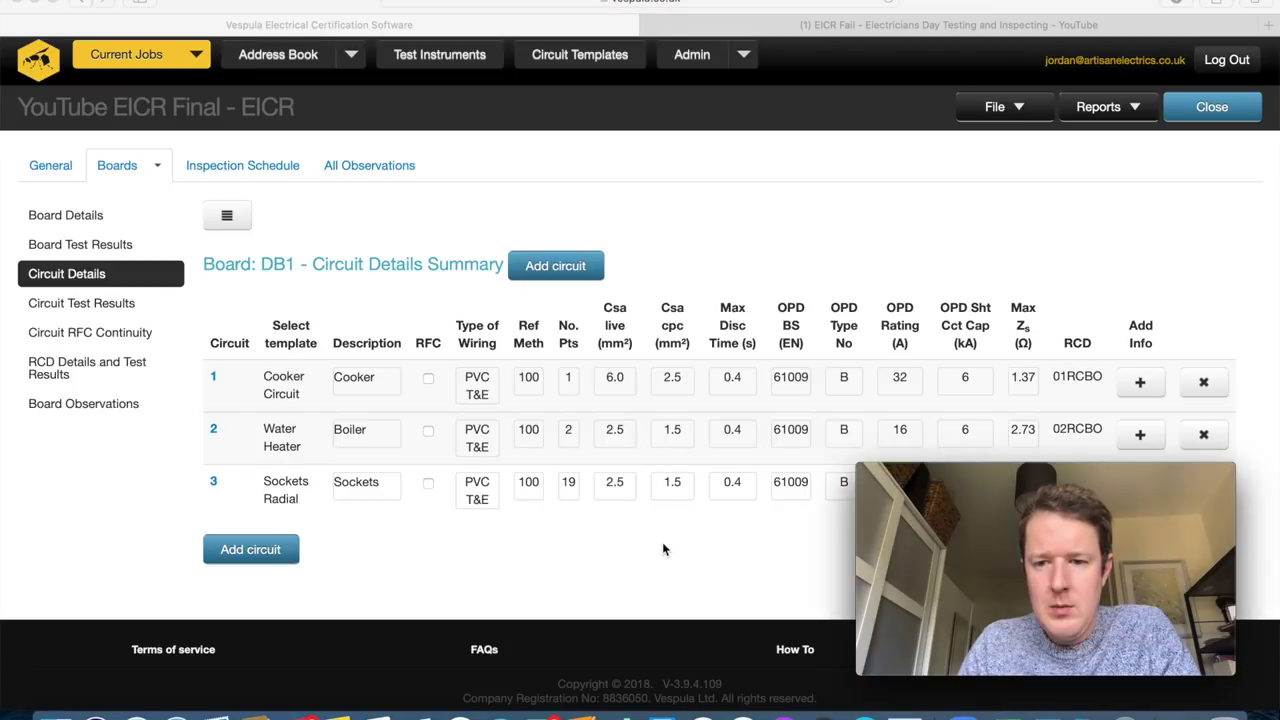
pyautogui.click(845, 377)
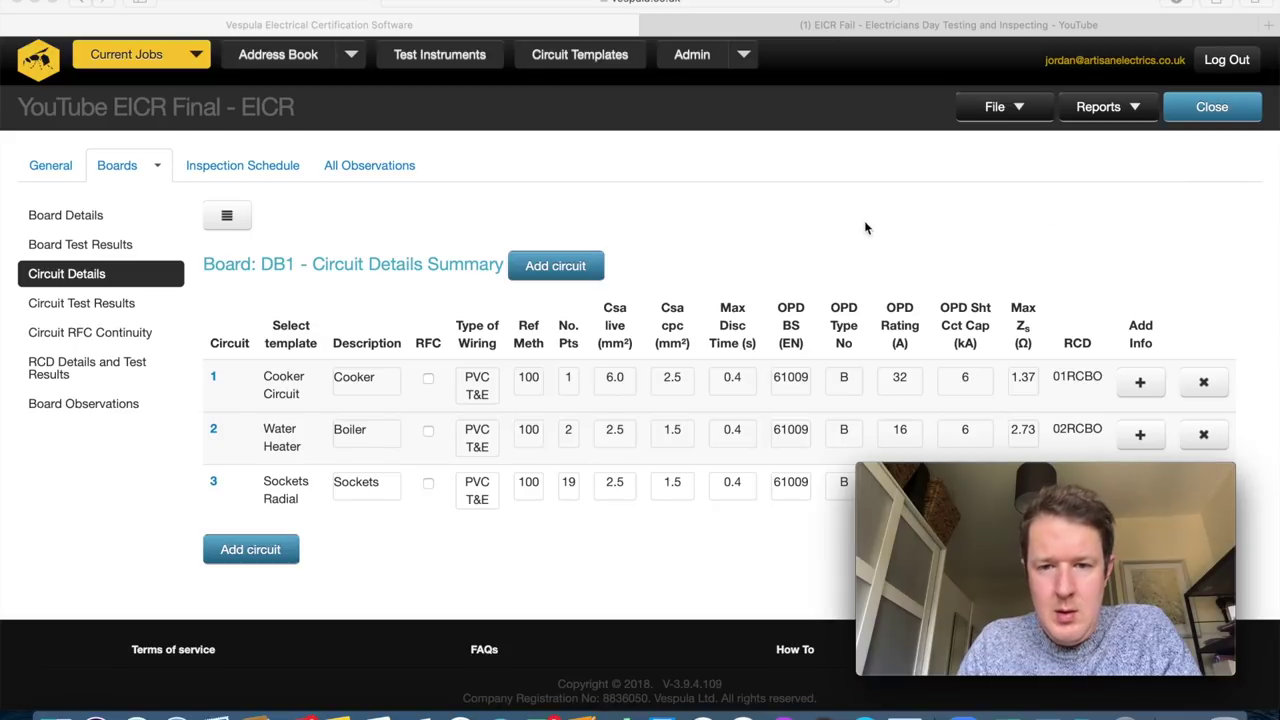
pyautogui.moveTo(1026, 458)
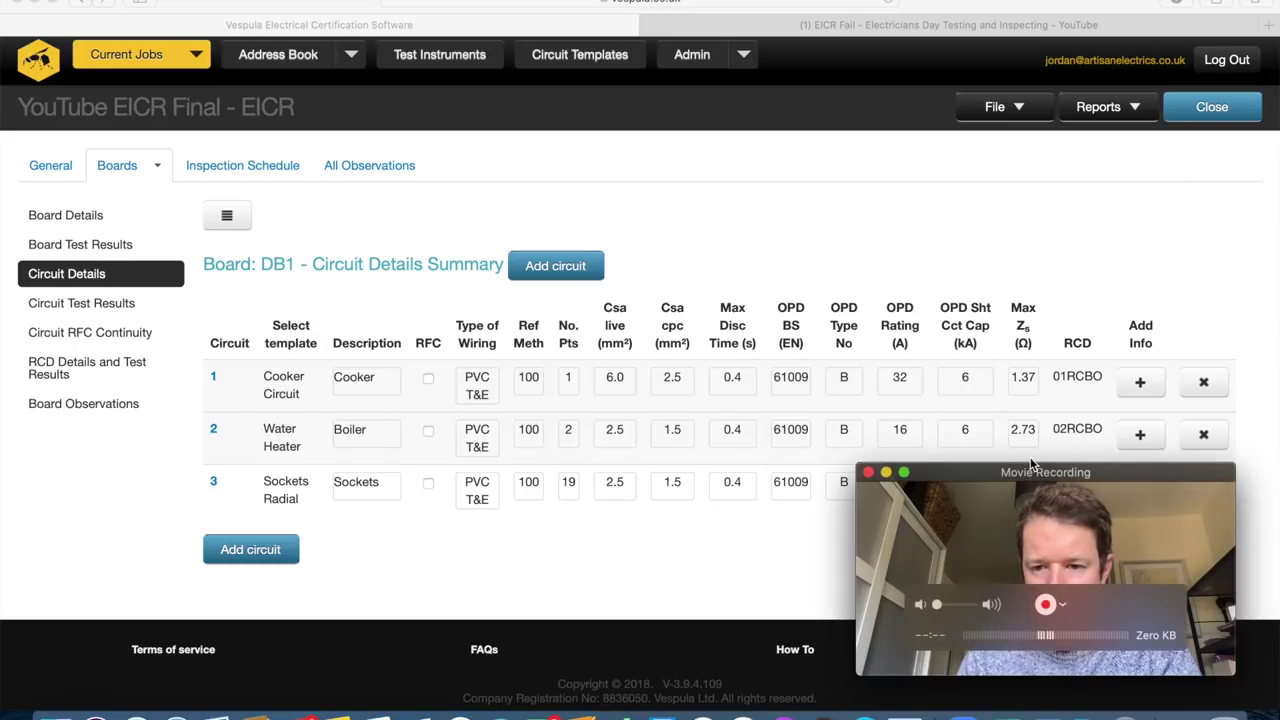
# Add circuit 4 to board DB1 using the Sockets Radial circuit template and save it.
pyautogui.click(252, 551)
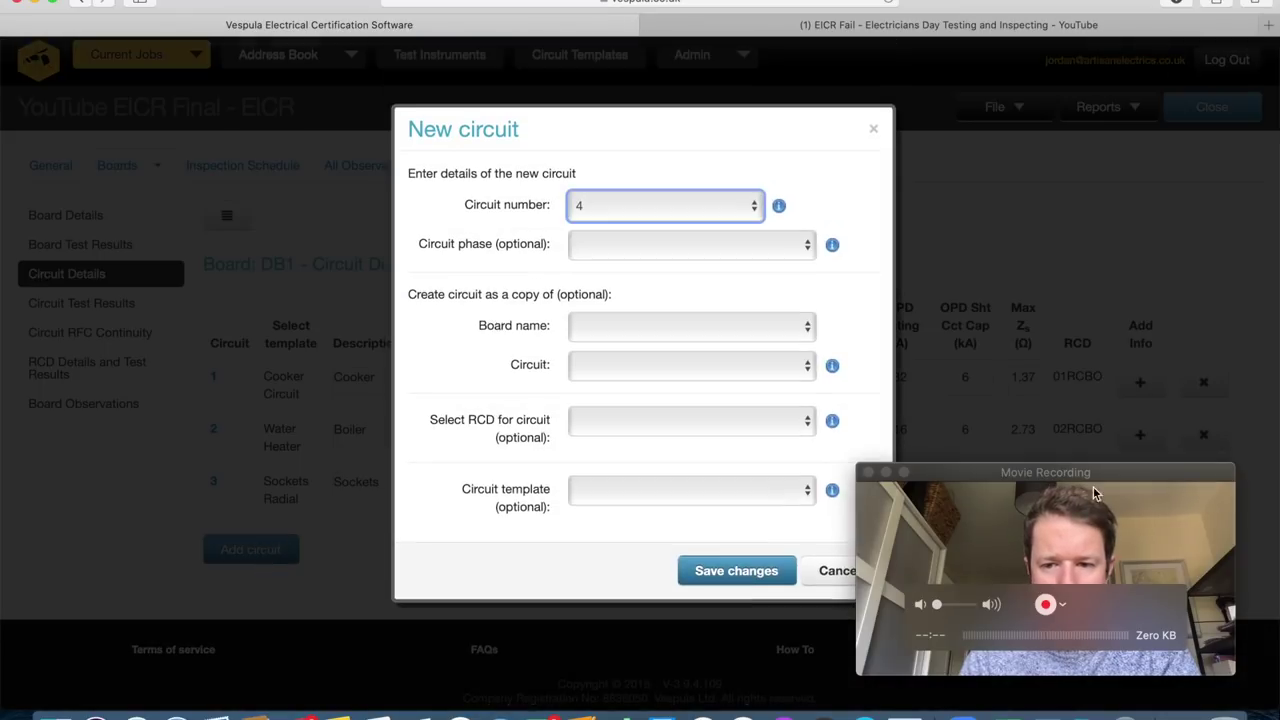
pyautogui.click(1040, 509)
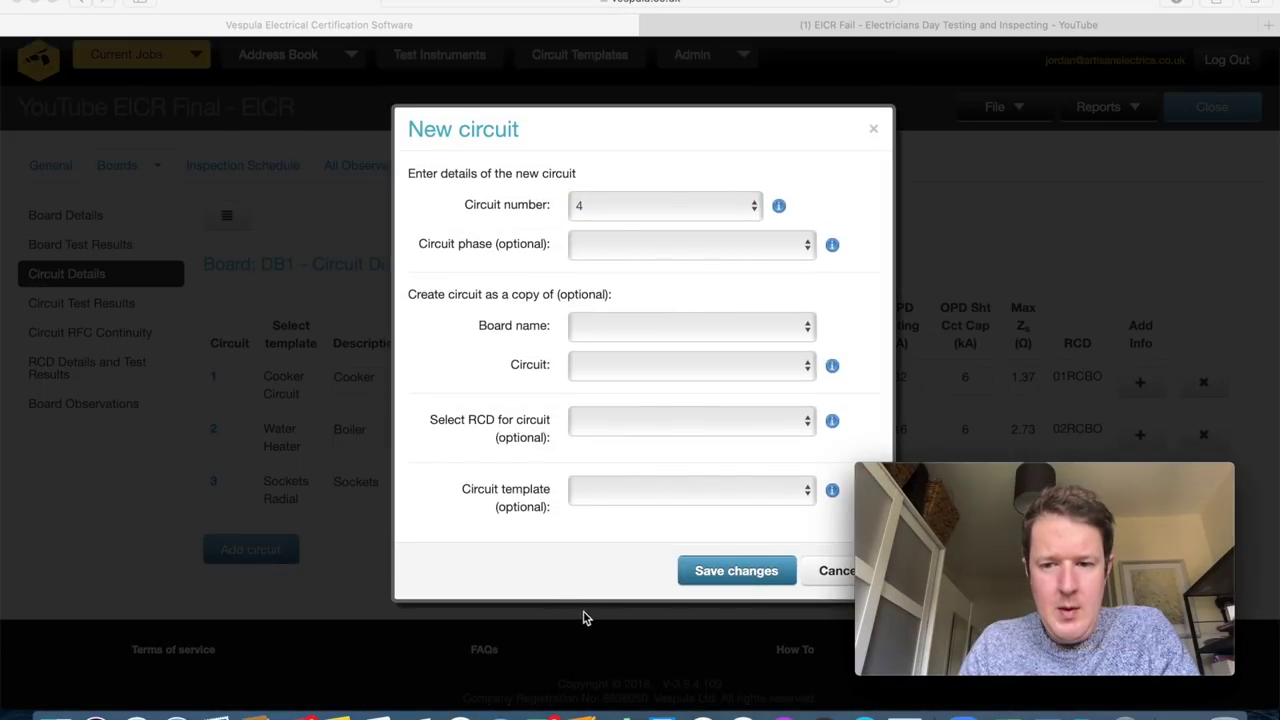
pyautogui.click(632, 472)
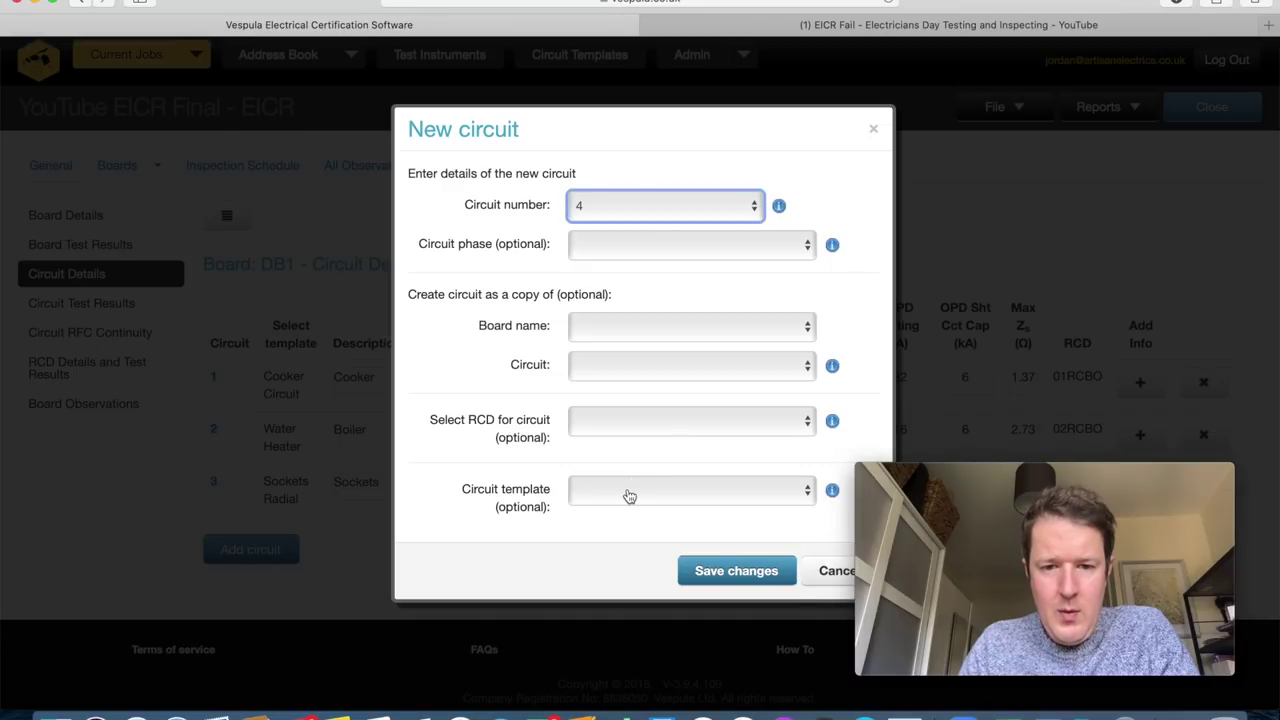
pyautogui.click(629, 492)
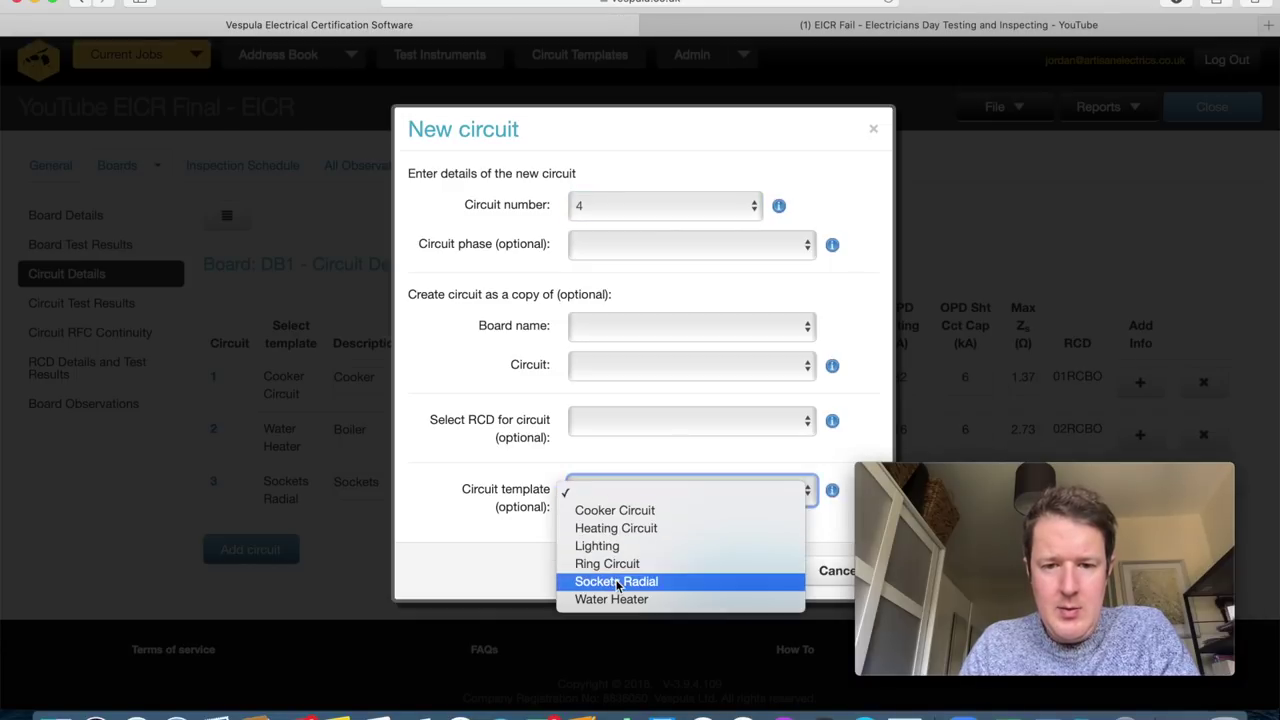
pyautogui.press('Escape')
pyautogui.click(686, 578)
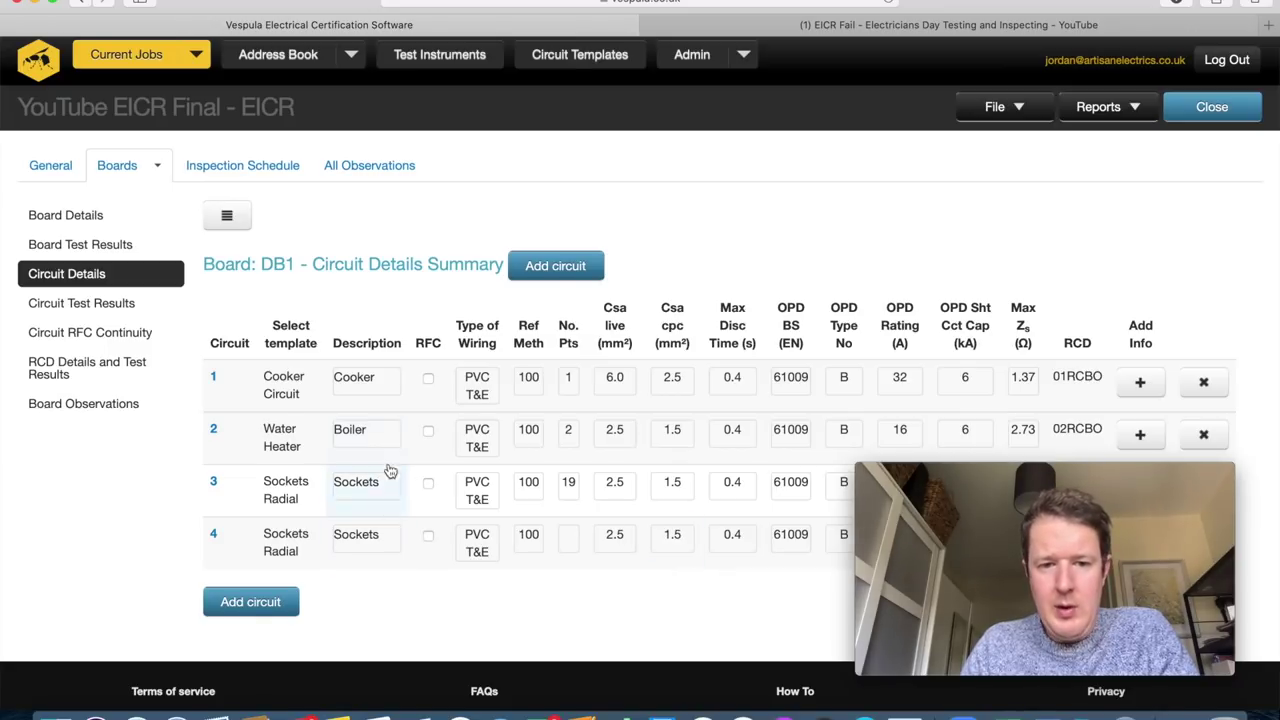
# Set circuit 4's description to "Sockets Fridge Freezers" and its number of points to 2.
pyautogui.click(392, 544)
pyautogui.click(359, 577)
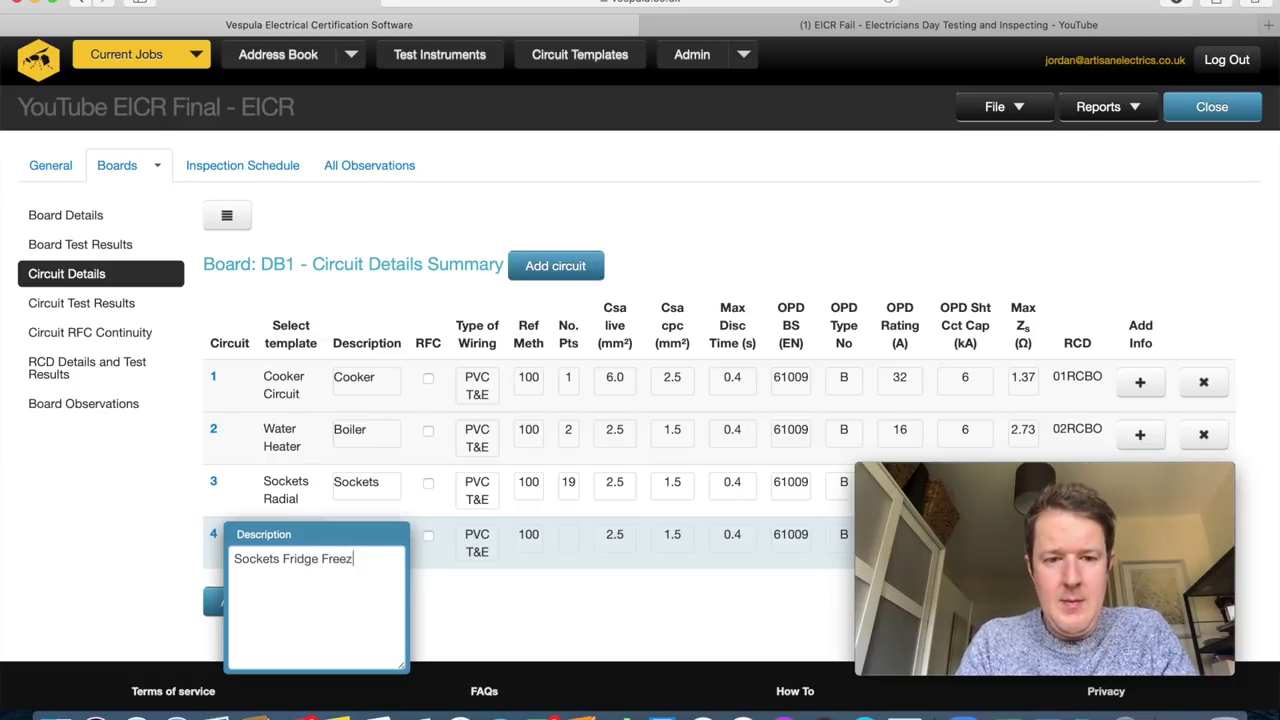
pyautogui.press('Escape')
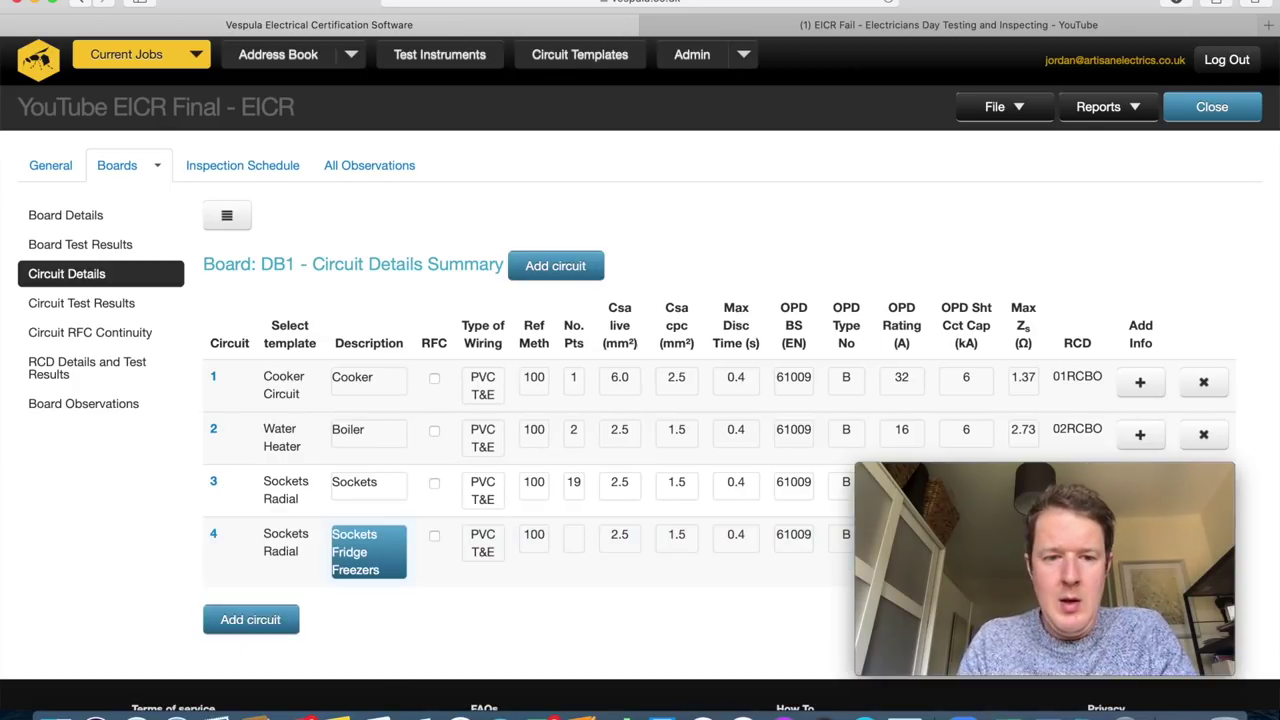
pyautogui.click(577, 541)
pyautogui.write('2')
pyautogui.press('Return')
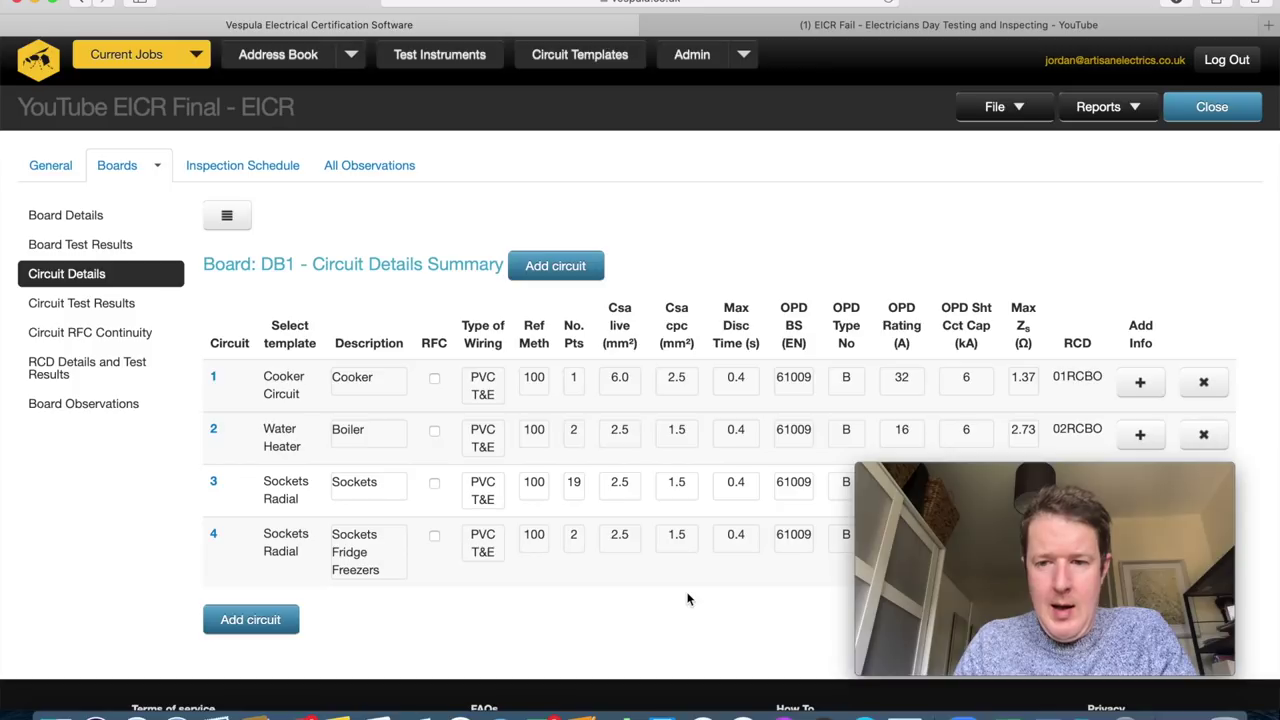
# Add circuit 5 to board DB1 using the Lighting circuit template and save it.
pyautogui.click(265, 620)
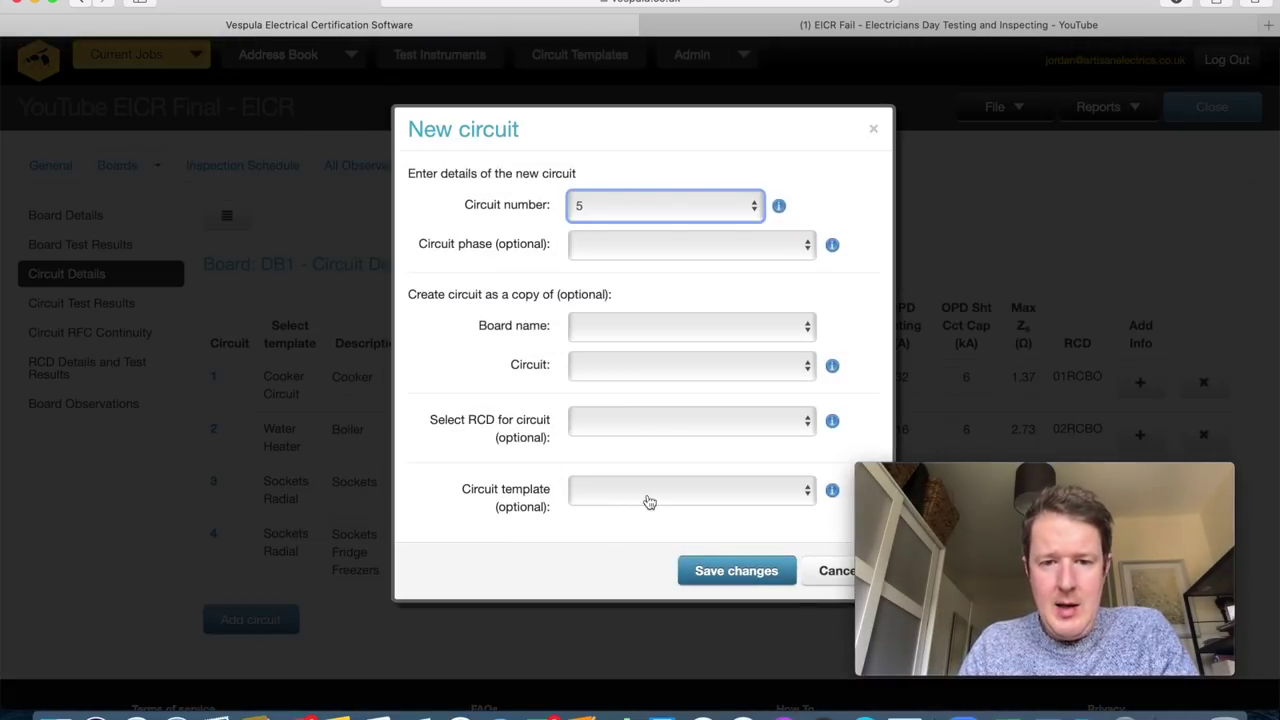
pyautogui.click(640, 500)
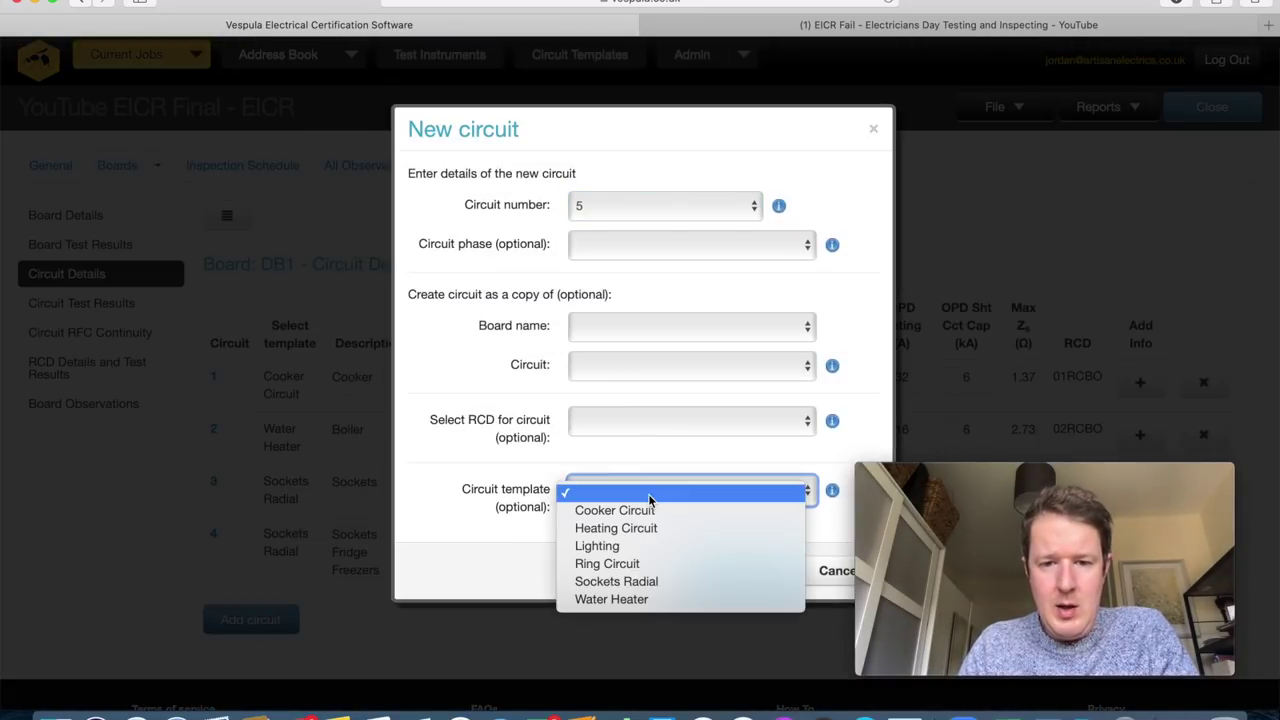
pyautogui.click(640, 546)
pyautogui.click(729, 577)
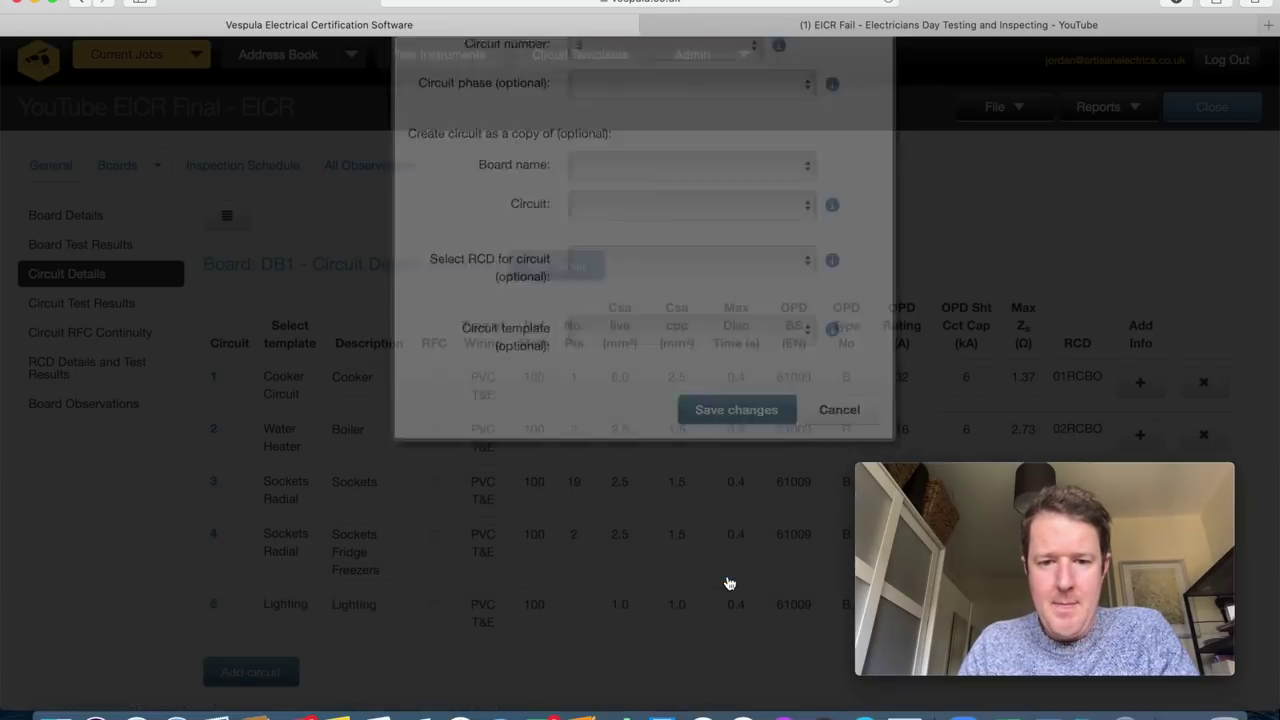
# Check the consumer unit in the EICR video, and change circuit 5's description to "Smoke Alarms".
pyautogui.scroll(-2, 563, 580)
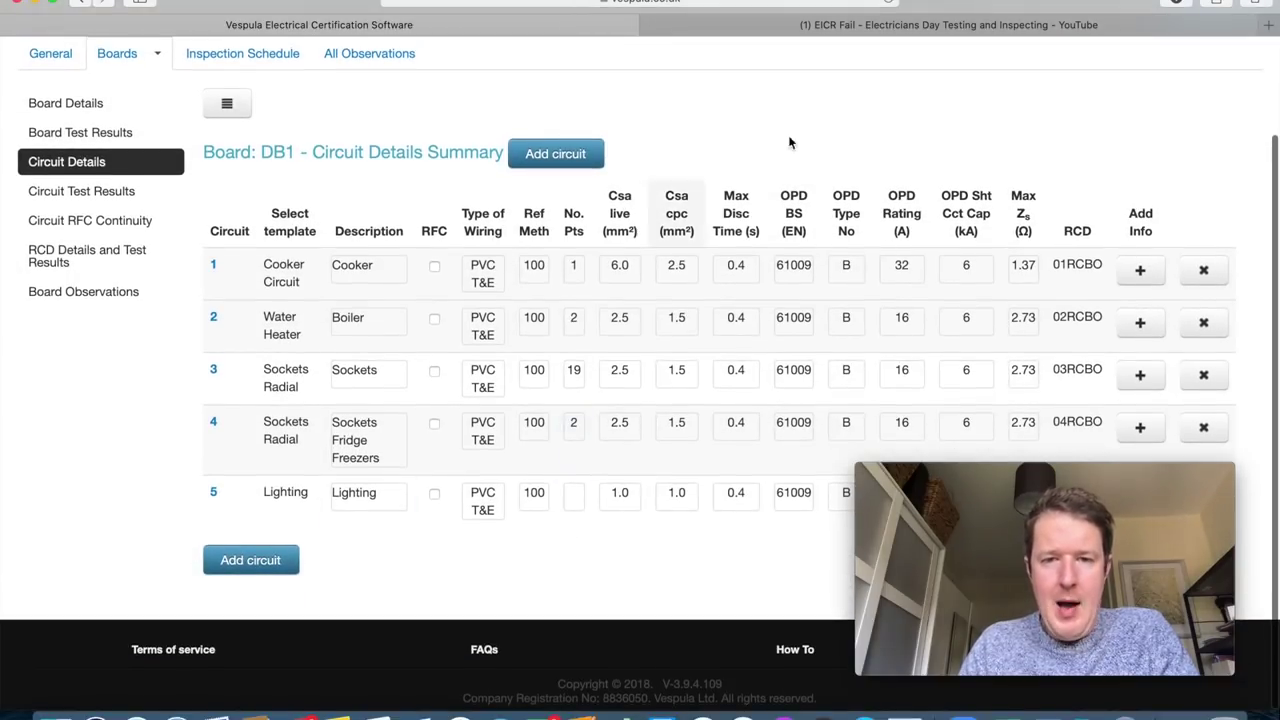
pyautogui.click(950, 25)
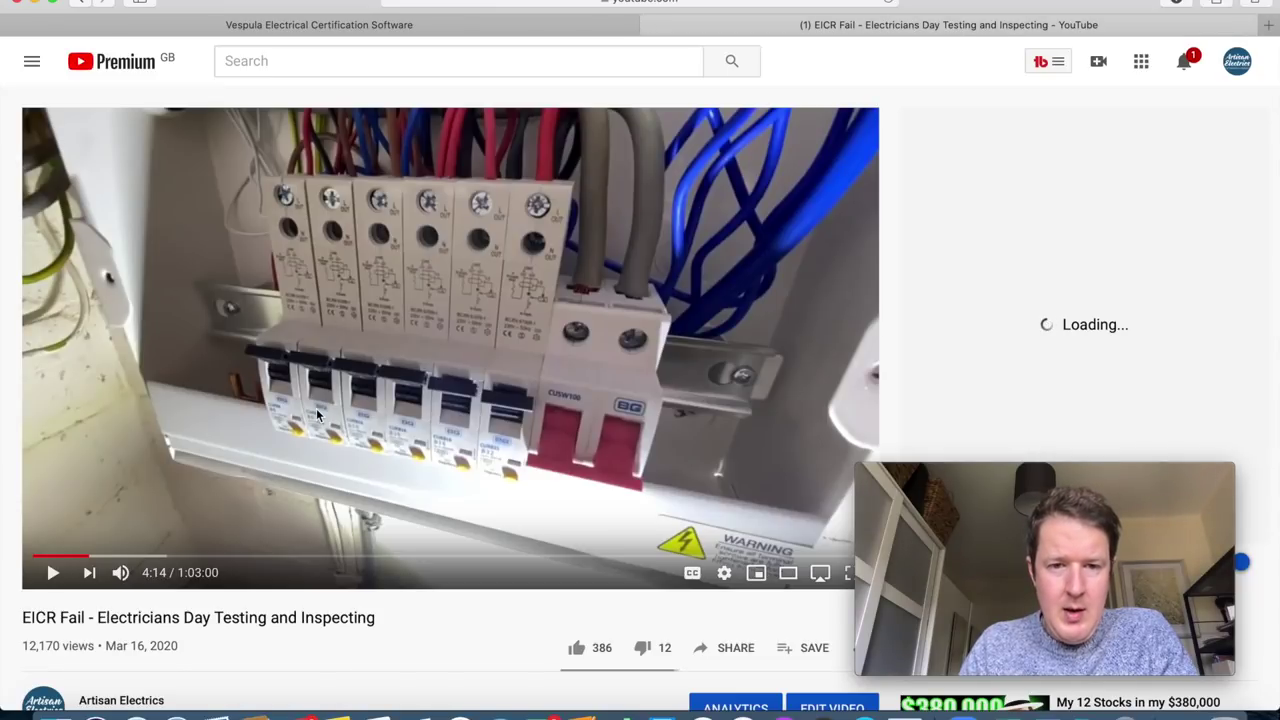
pyautogui.click(556, 27)
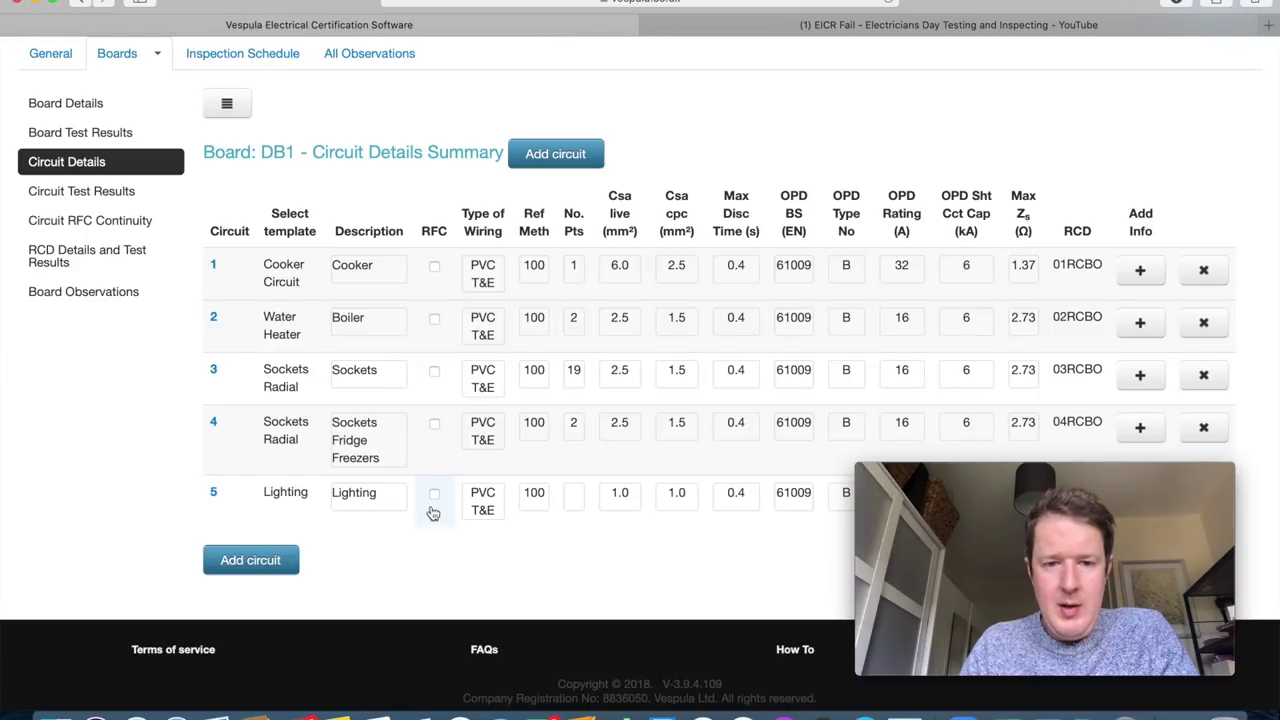
pyautogui.click(390, 505)
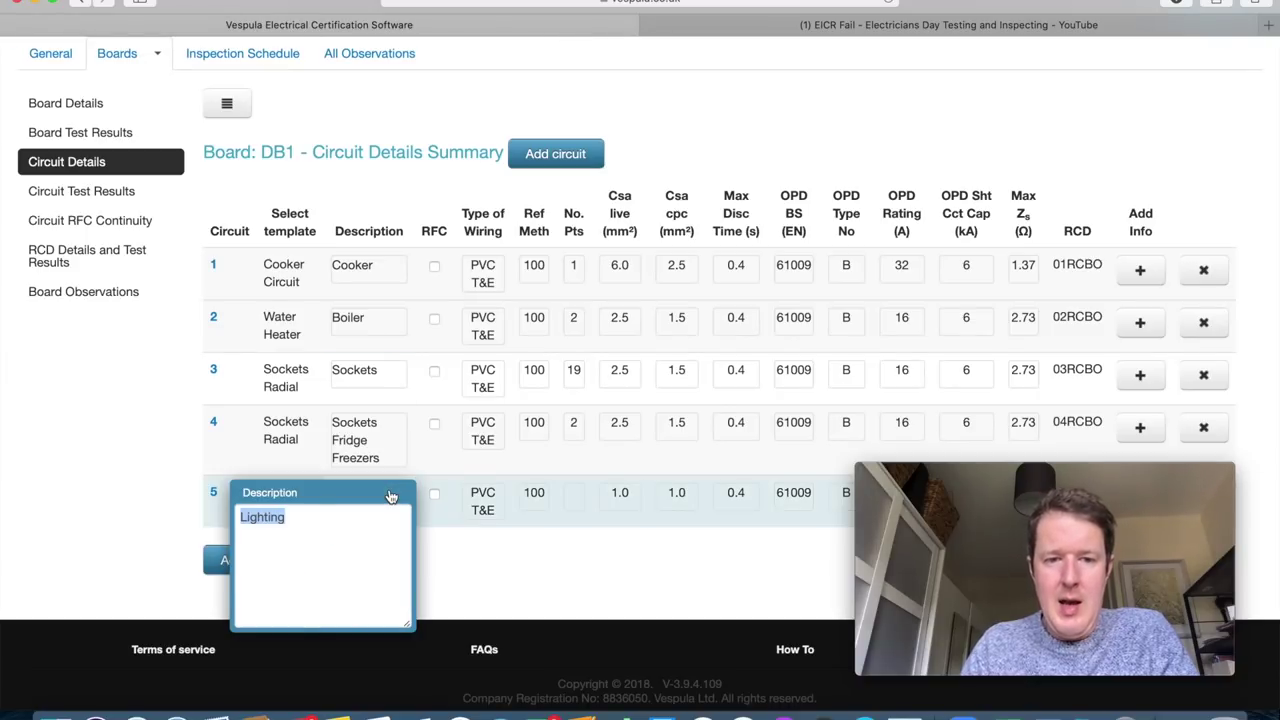
pyautogui.write('Smok')
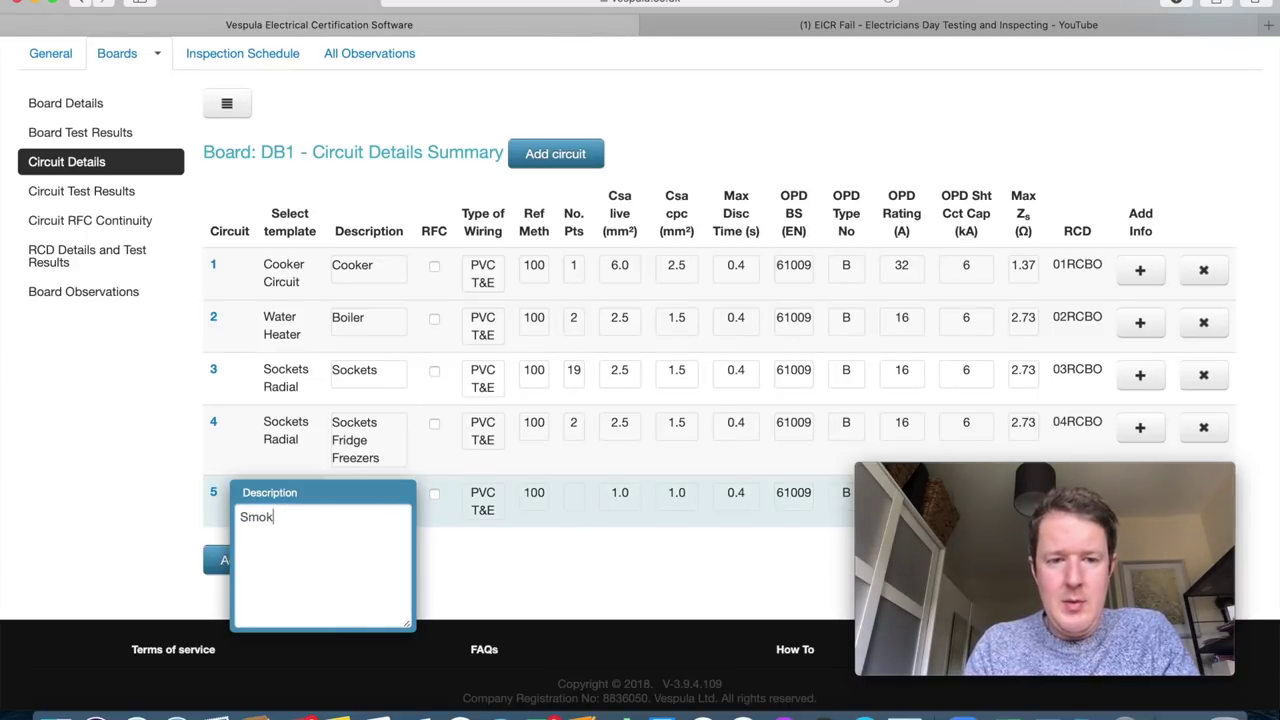
pyautogui.write('e ALal')
pyautogui.press('BackSpace')
pyautogui.press('BackSpace')
pyautogui.press('BackSpace')
pyautogui.write('lar')
pyautogui.press('Tab')
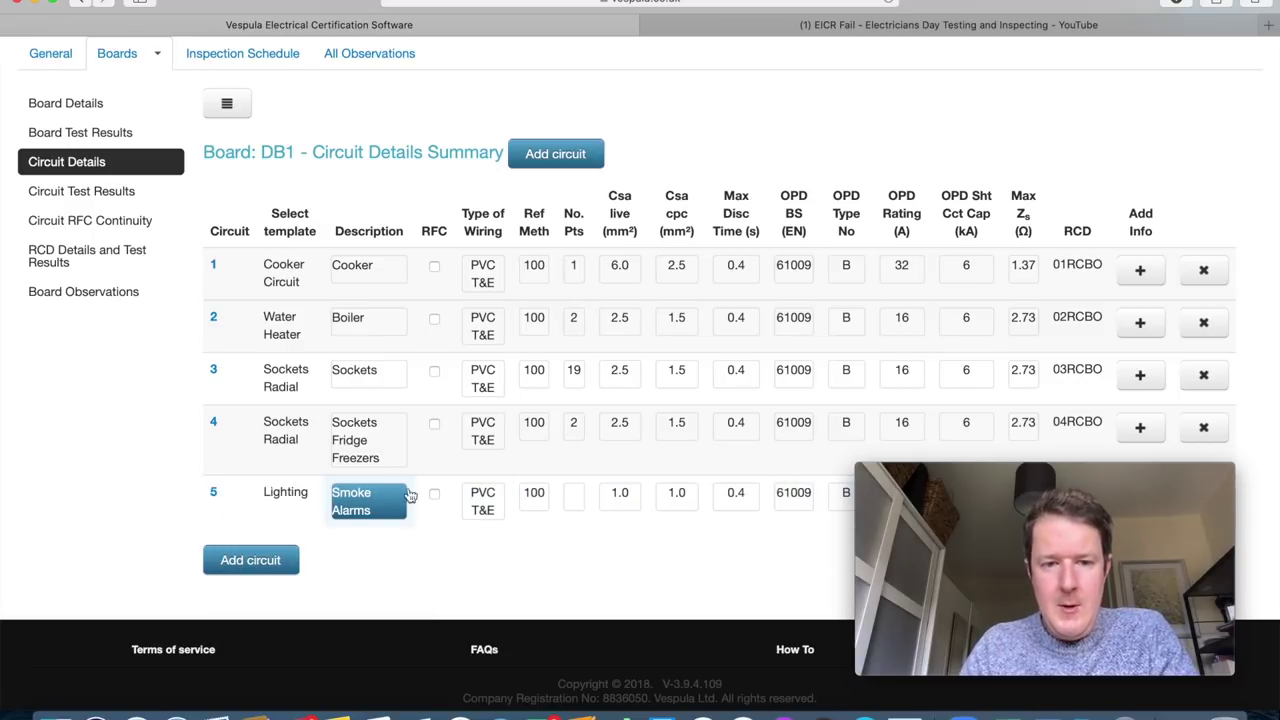
# Set the number of points for the Smoke Alarms circuit to 8.
pyautogui.click(571, 500)
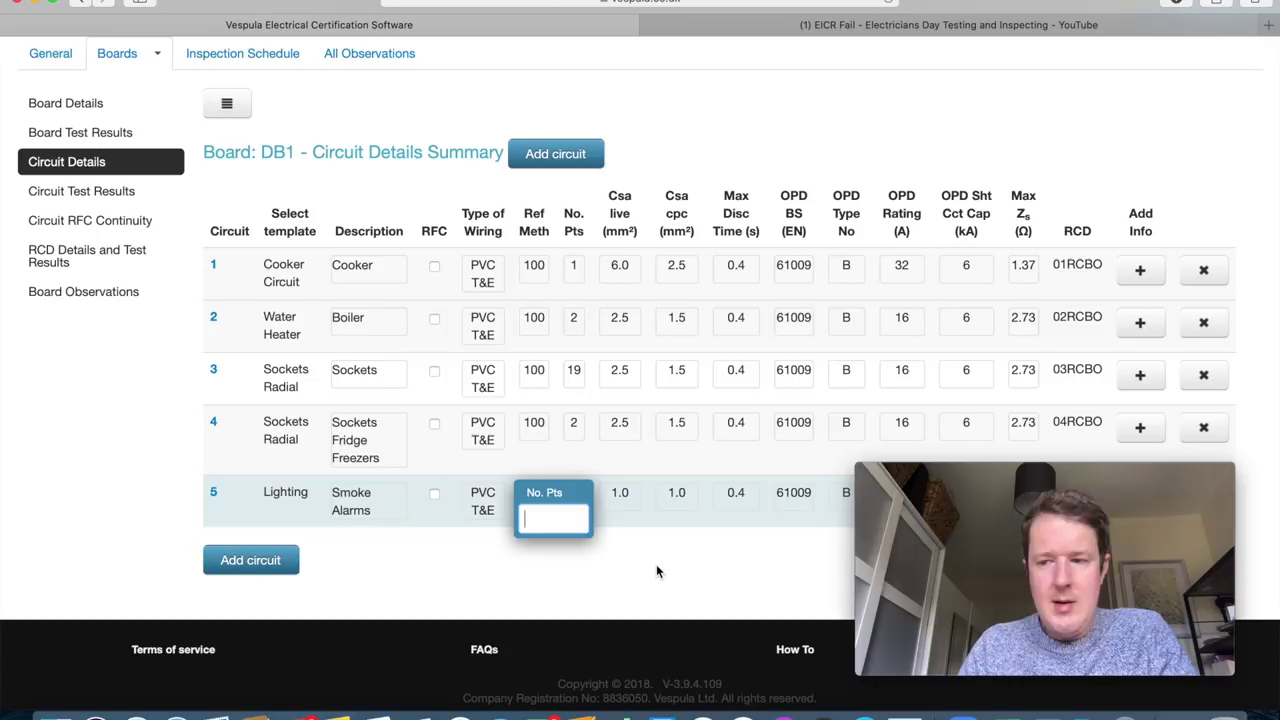
pyautogui.write('8')
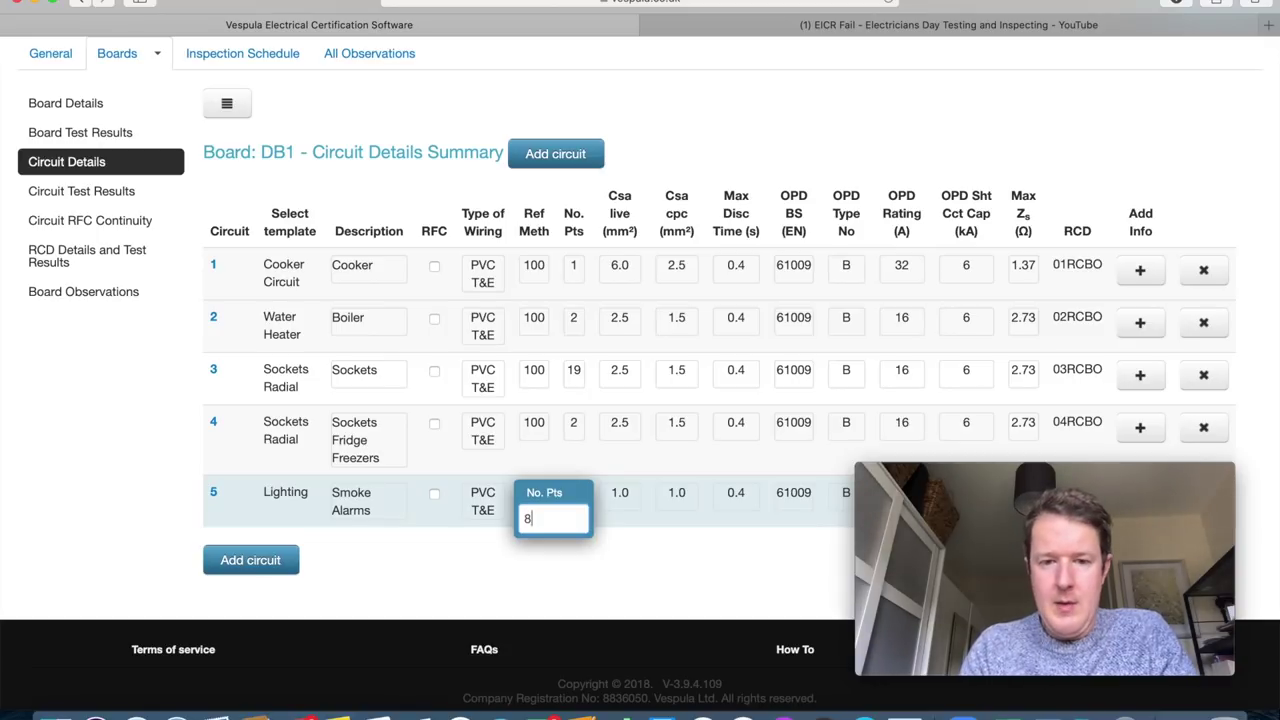
pyautogui.press('Tab')
# Add circuit 6 to board DB1 using the Lighting circuit template and save it.
pyautogui.scroll(-1, 728, 550)
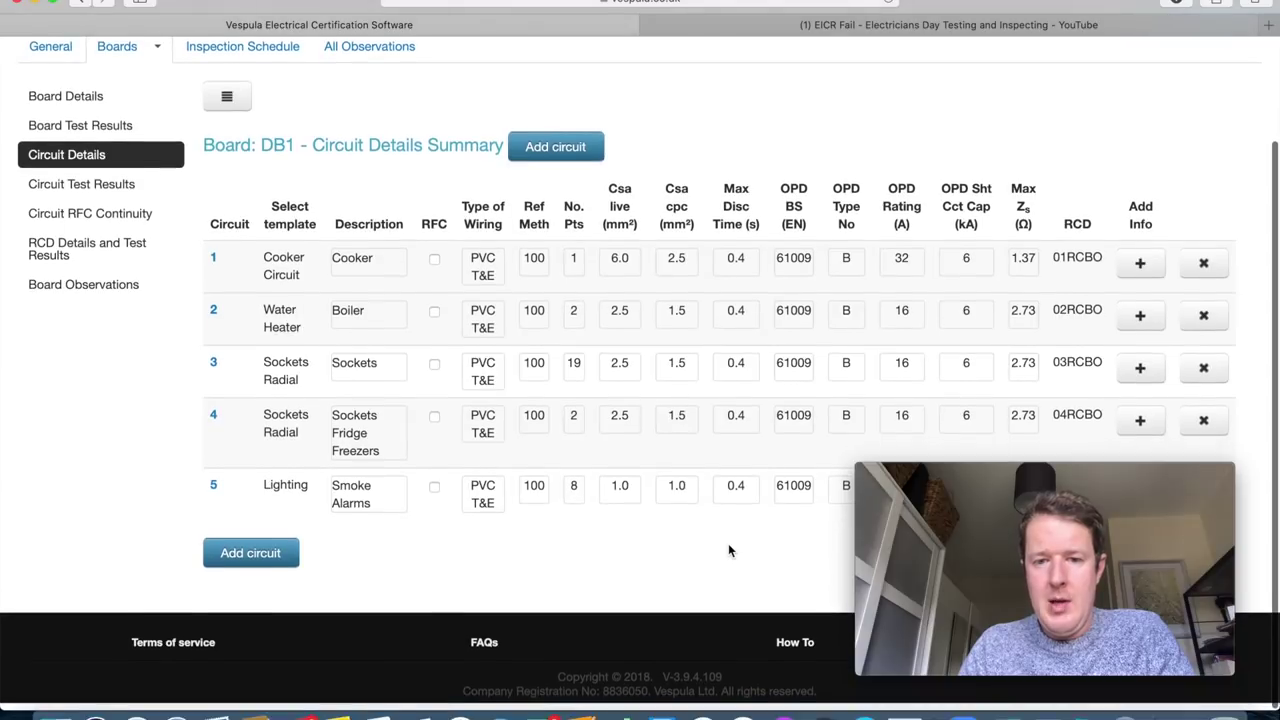
pyautogui.scroll(-1, 728, 550)
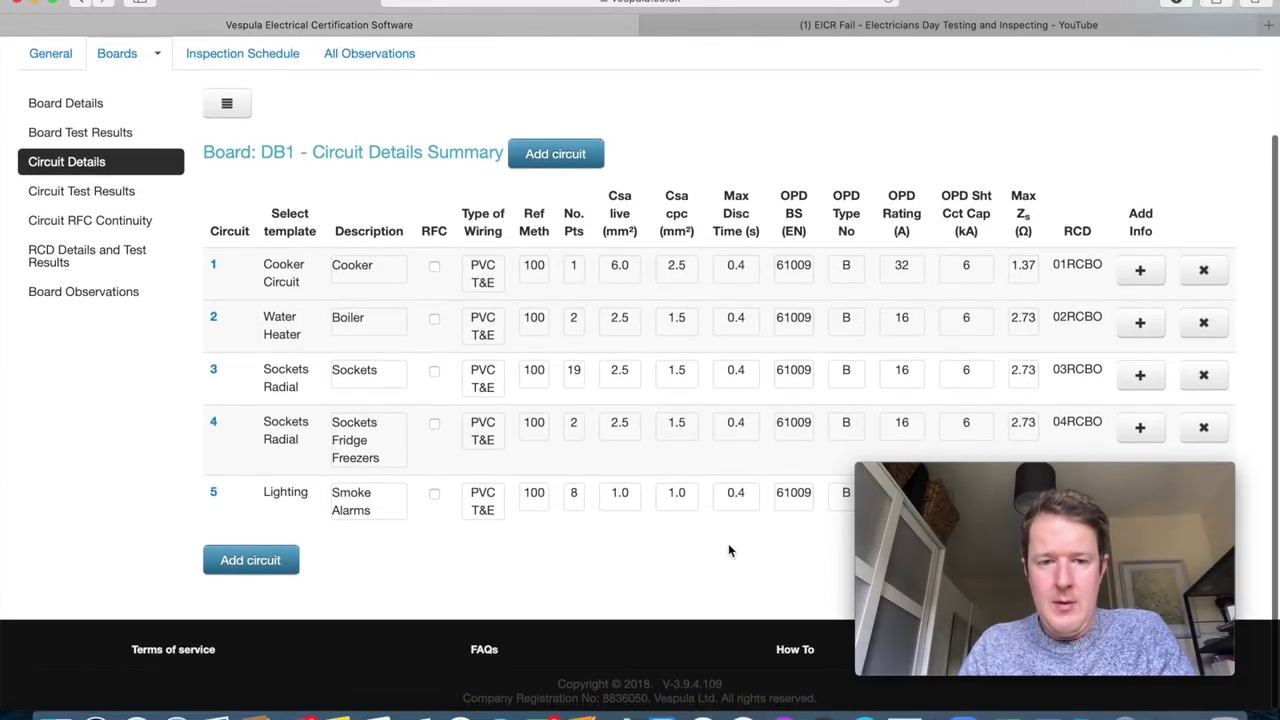
pyautogui.click(254, 563)
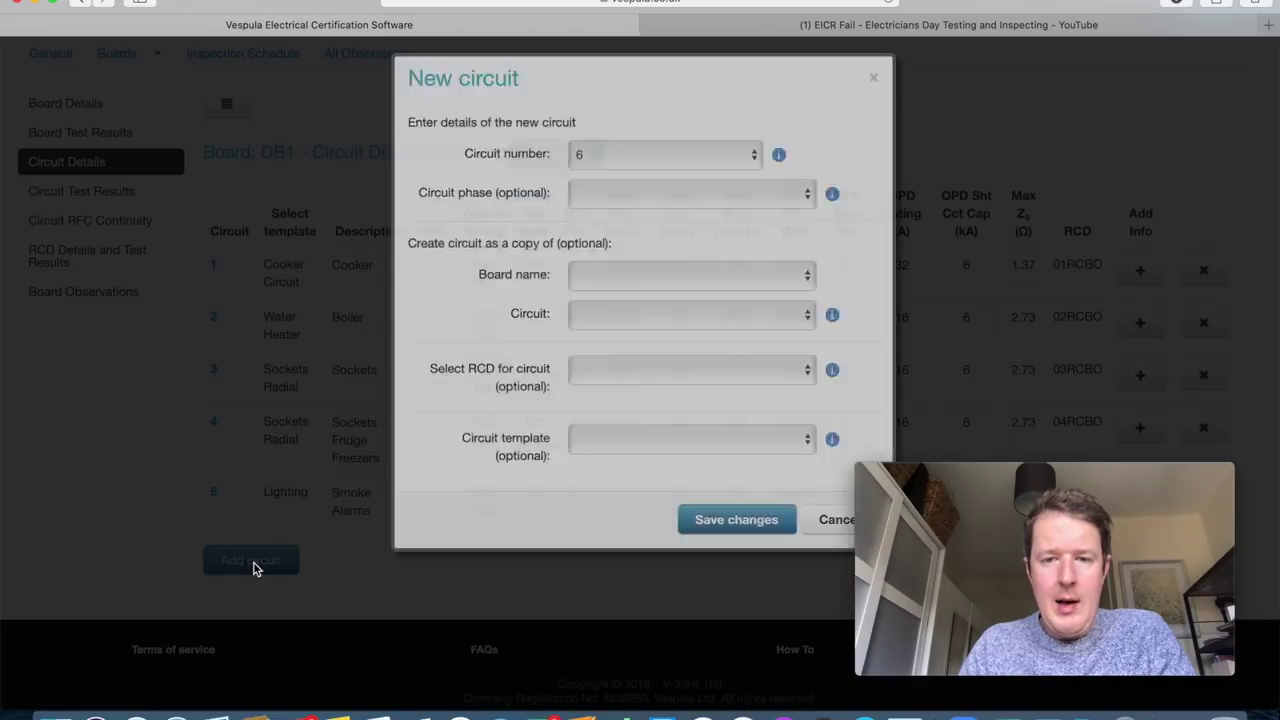
pyautogui.click(657, 491)
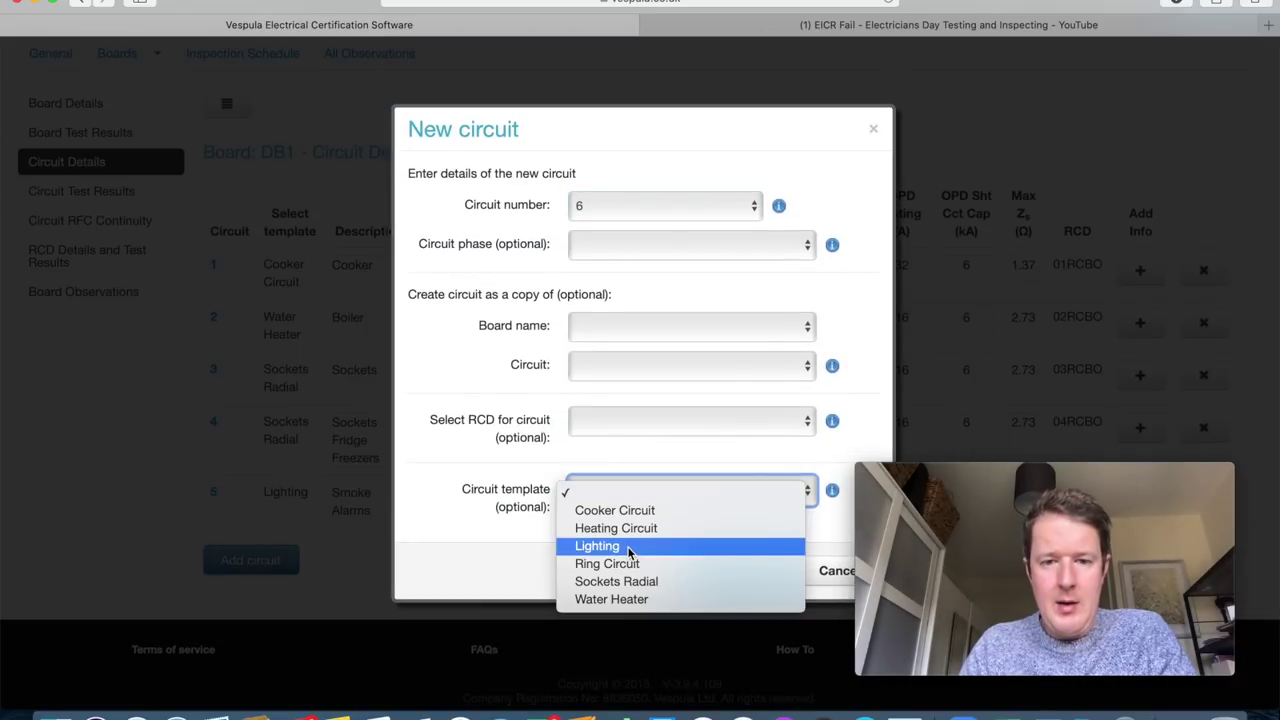
pyautogui.click(630, 546)
pyautogui.click(750, 571)
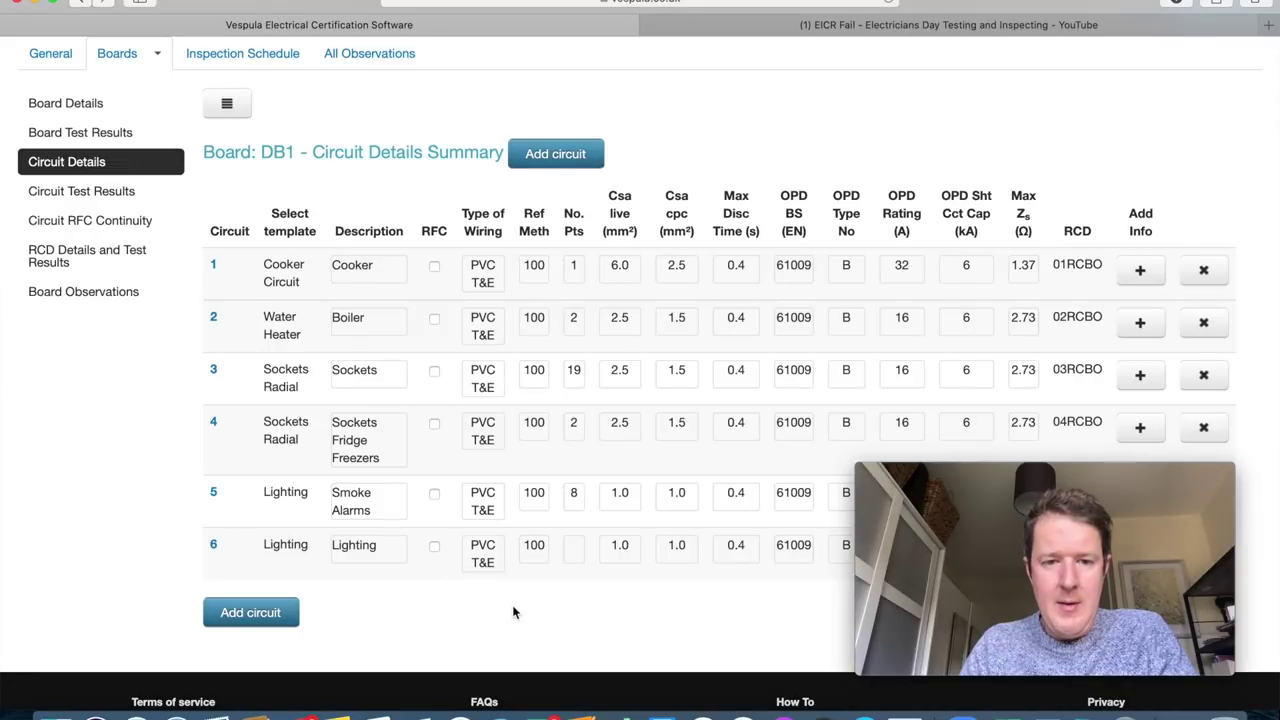
# Set circuit 6's number of points to 16 and the Smoke Alarms circuit's reference method to B, cables enclosed in conduit or trunking in/on a wall/floor.
pyautogui.scroll(-2, 513, 612)
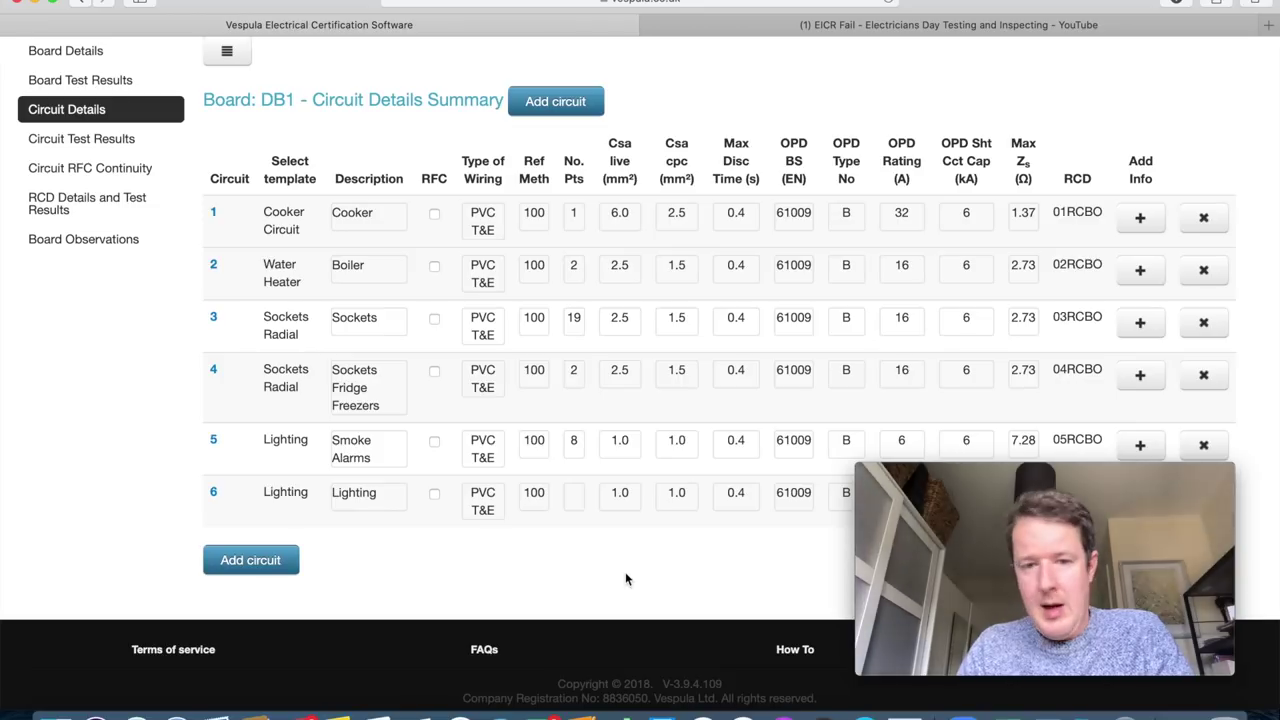
pyautogui.click(575, 500)
pyautogui.write('16')
pyautogui.press('Return')
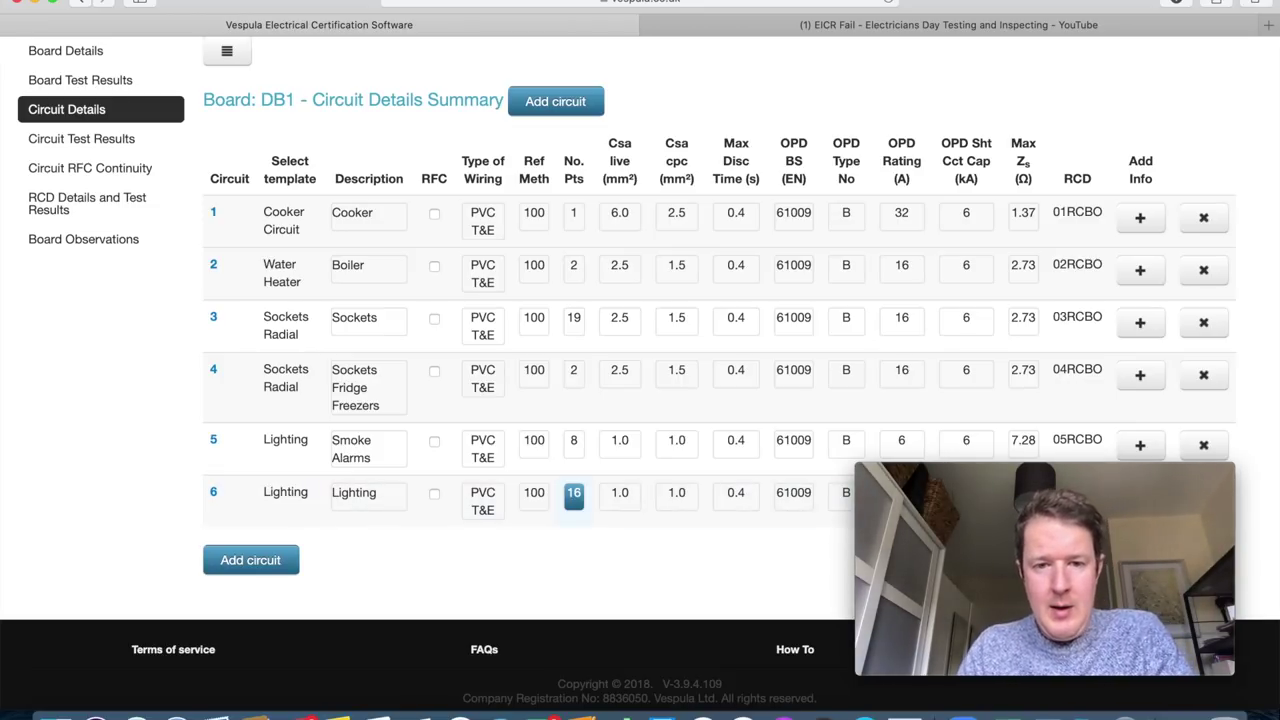
pyautogui.click(534, 442)
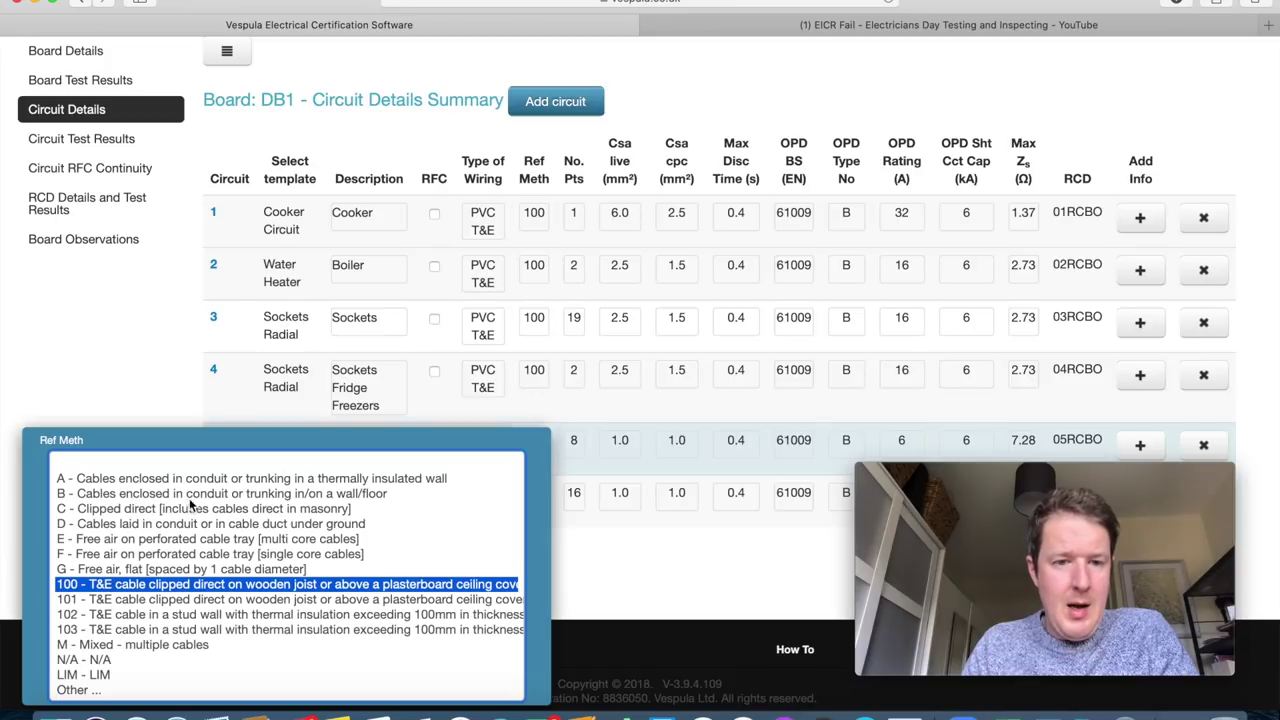
pyautogui.click(297, 494)
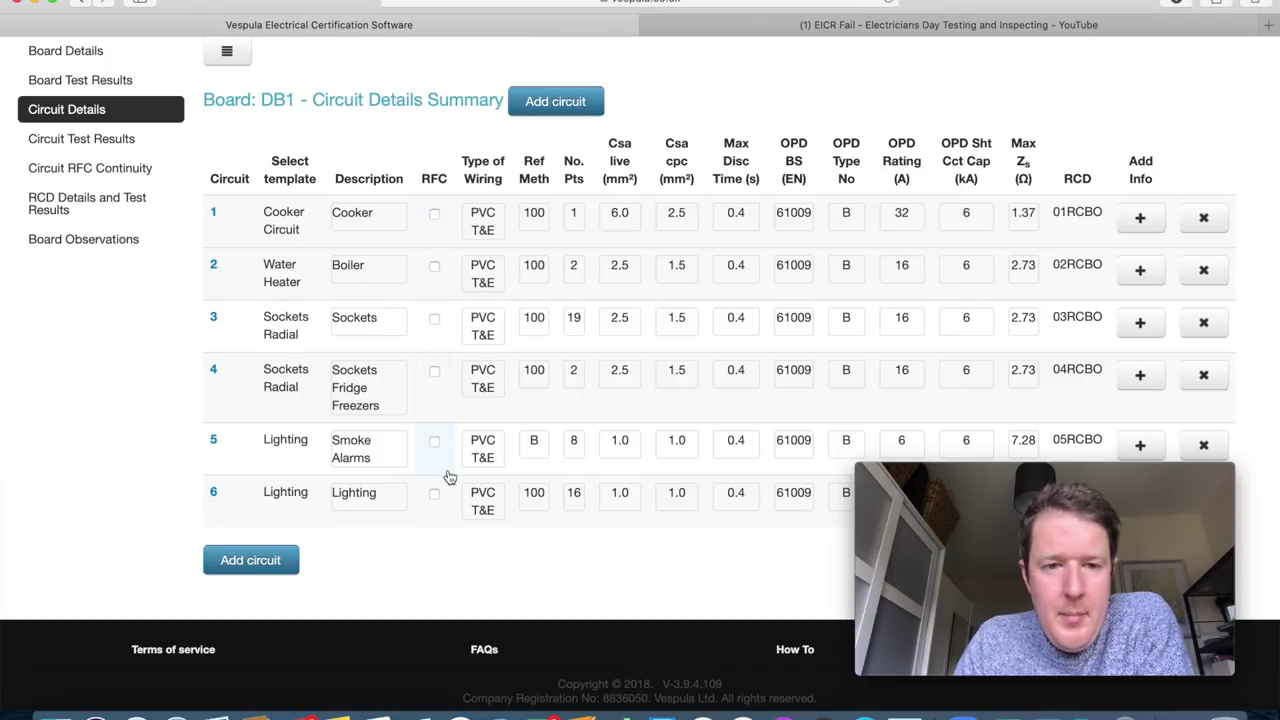
pyautogui.click(435, 375)
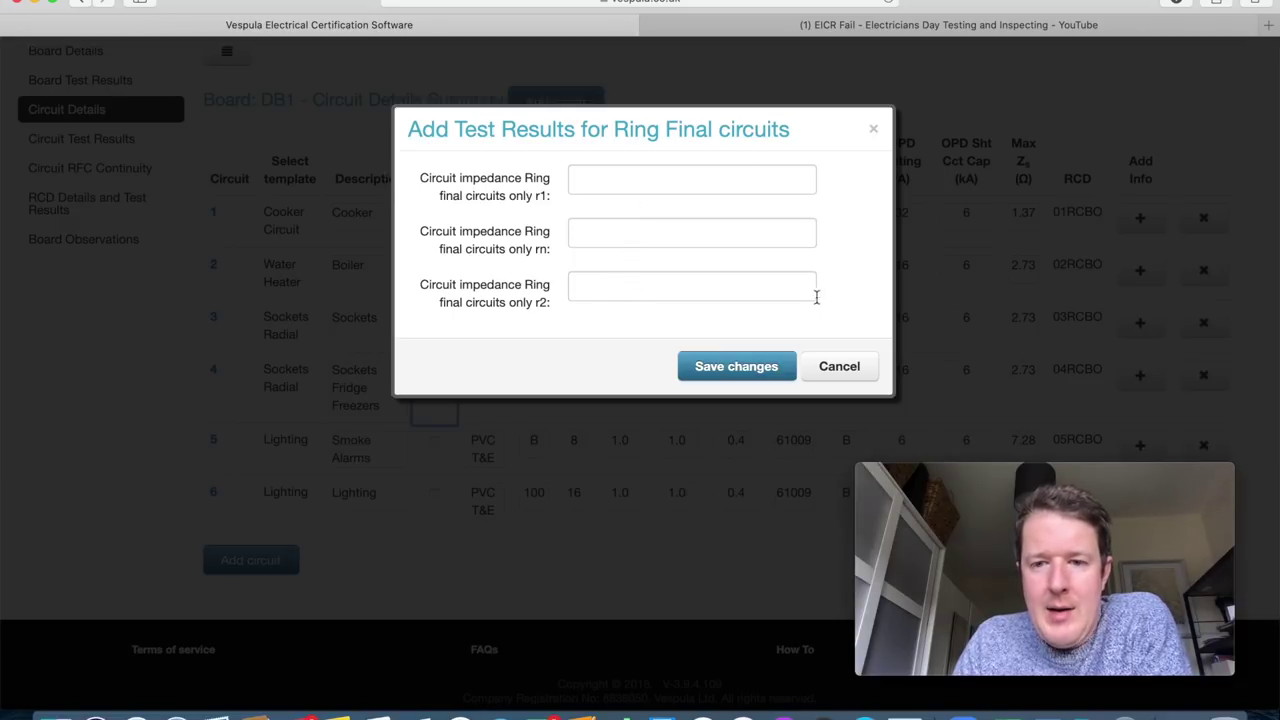
pyautogui.click(838, 367)
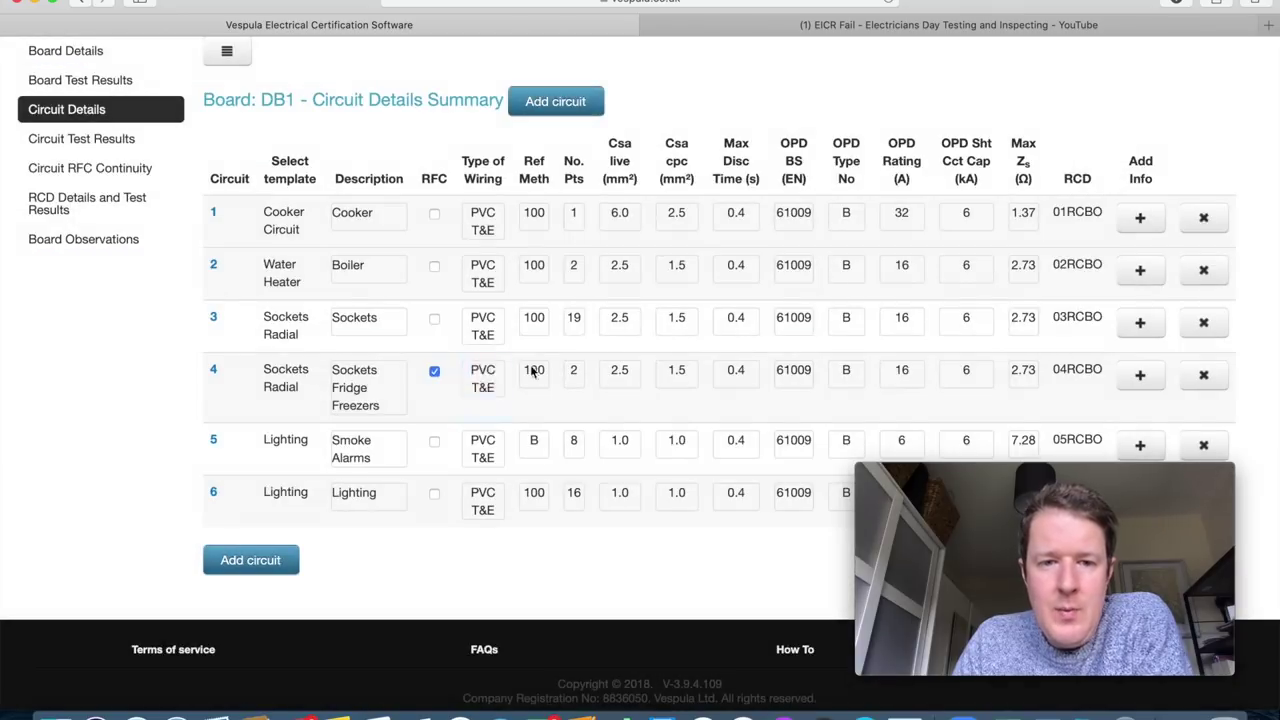
pyautogui.click(441, 373)
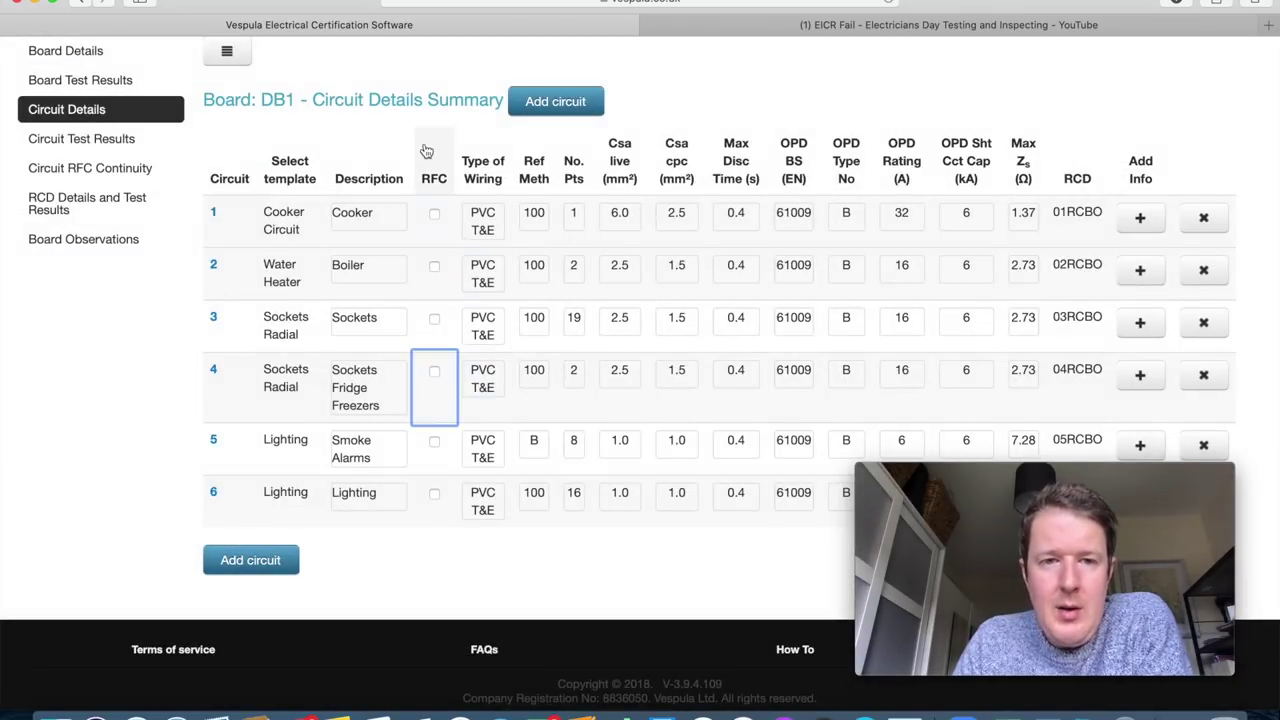
# Open board DB1's circuit test results summary and check the Boiler circuit's L-N insulation resistance options without changing the value.
pyautogui.click(112, 145)
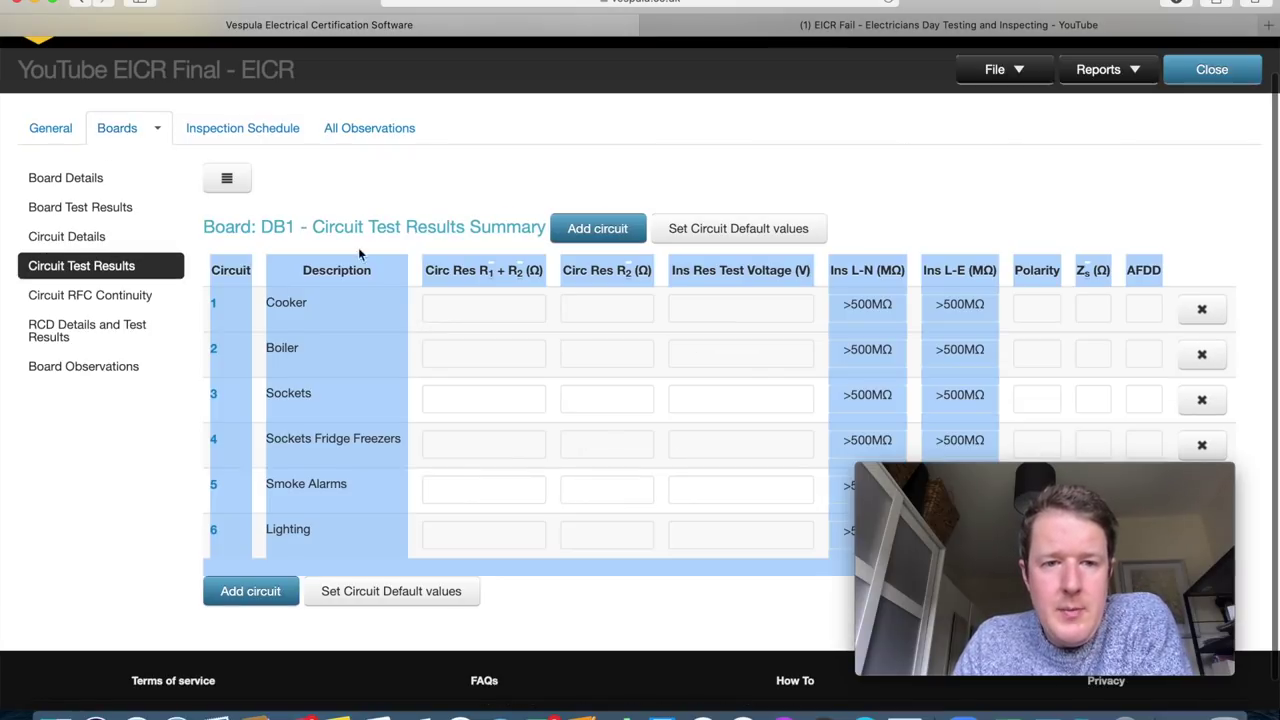
pyautogui.click(978, 166)
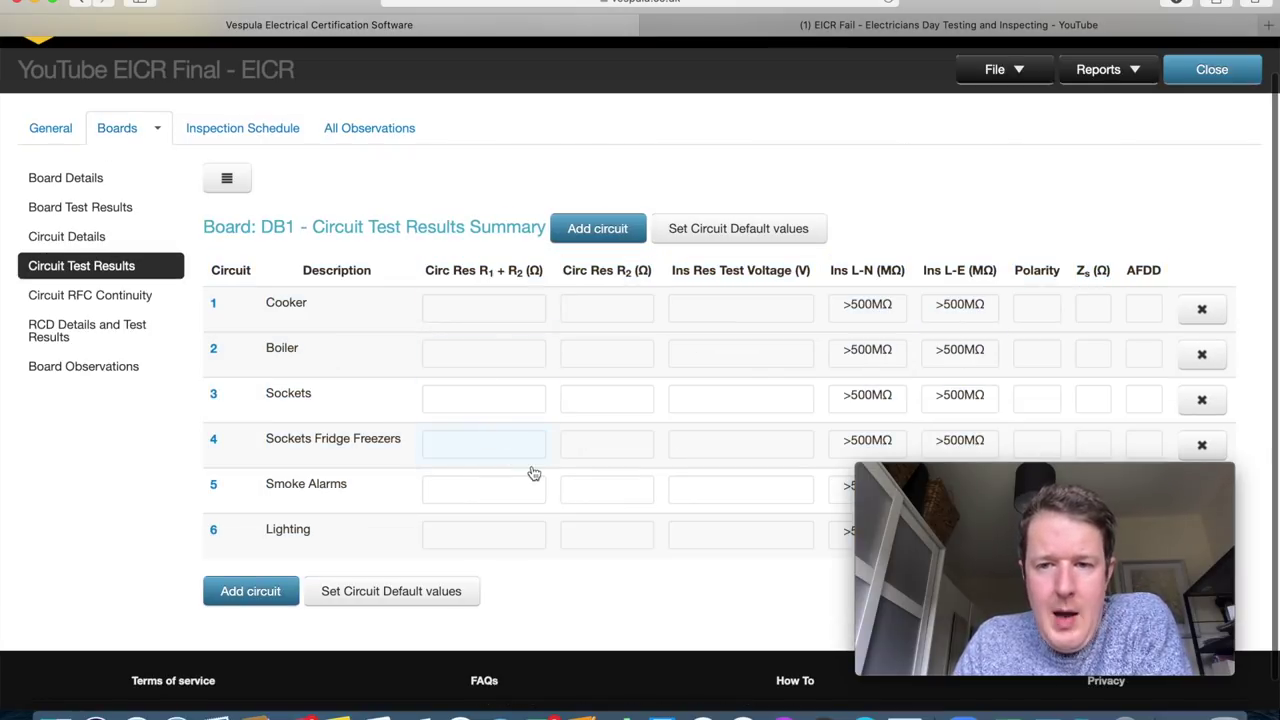
pyautogui.scroll(-1, 531, 471)
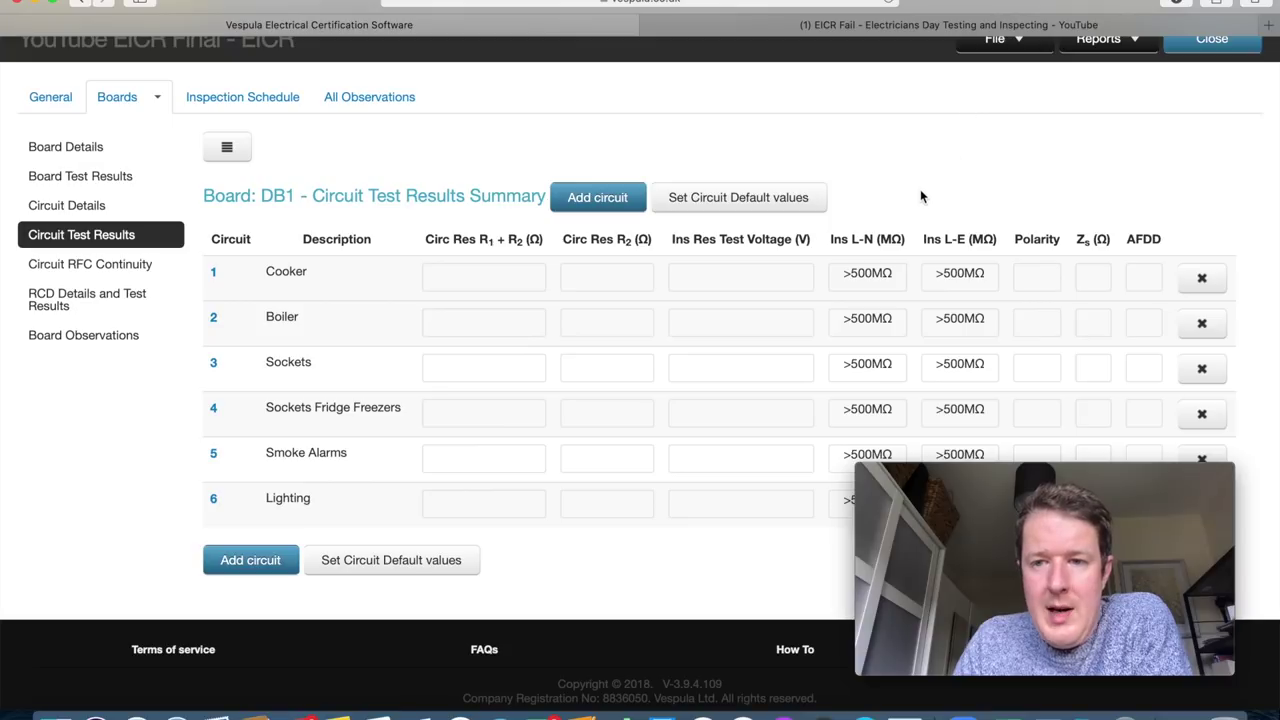
pyautogui.click(870, 328)
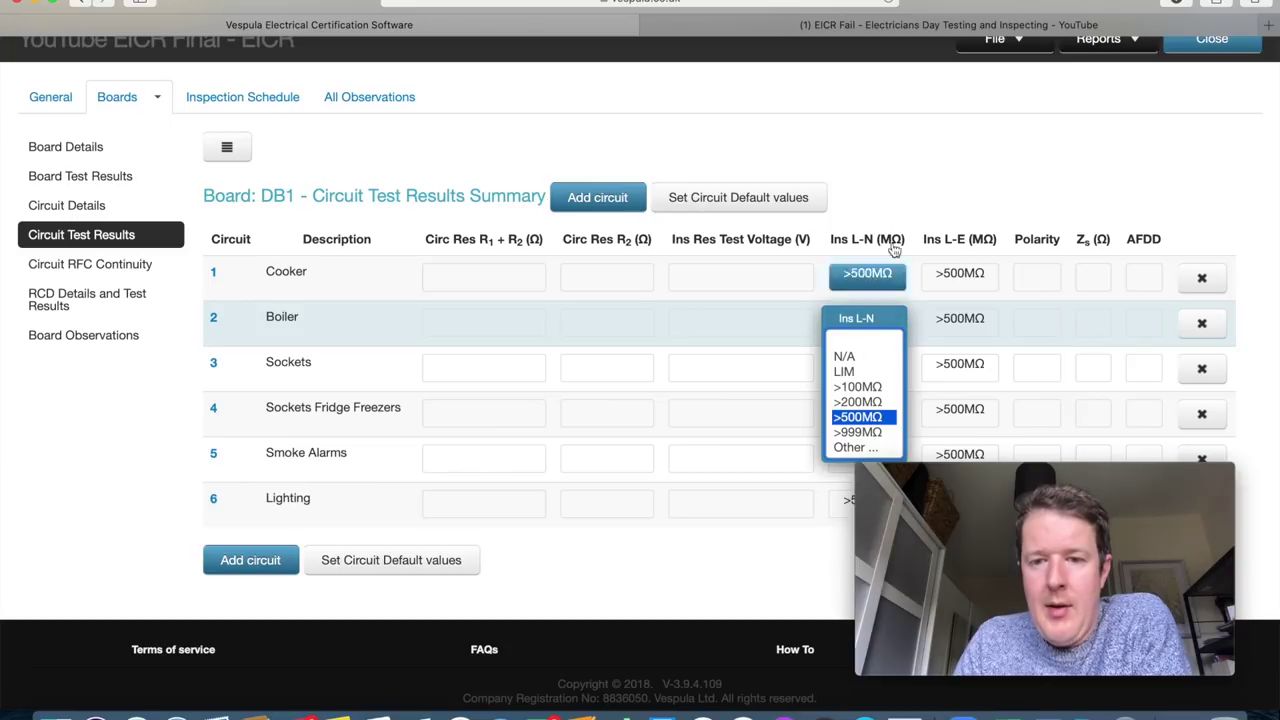
pyautogui.click(920, 169)
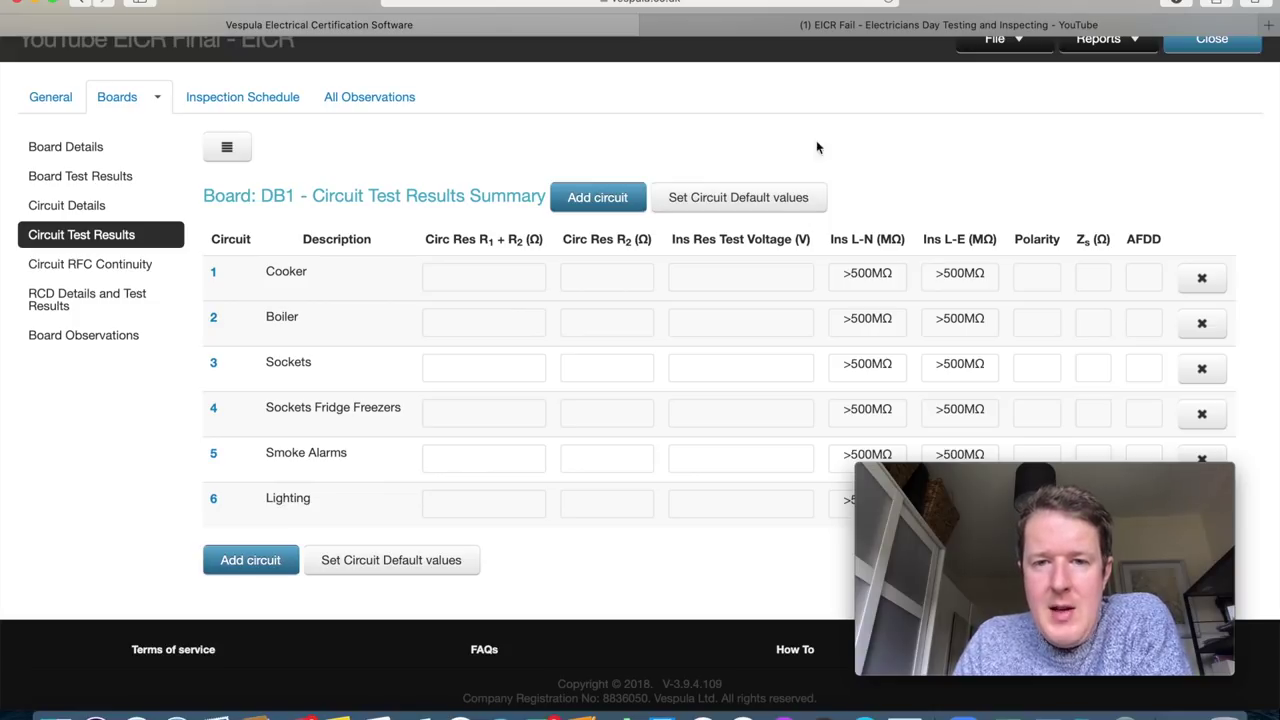
# Set the circuit defaults for insulation resistance: test voltage 500V, Live/Neutral LIM and Live/Earth >500MΩ.
pyautogui.click(760, 205)
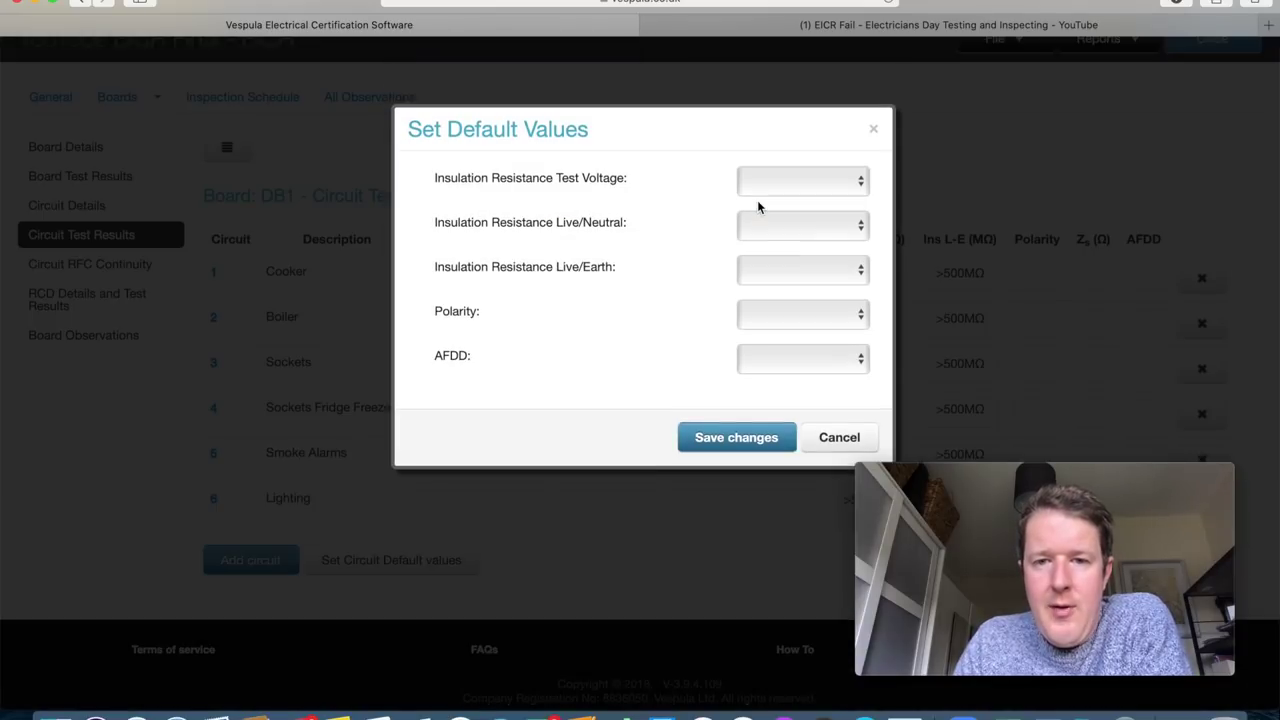
pyautogui.click(814, 181)
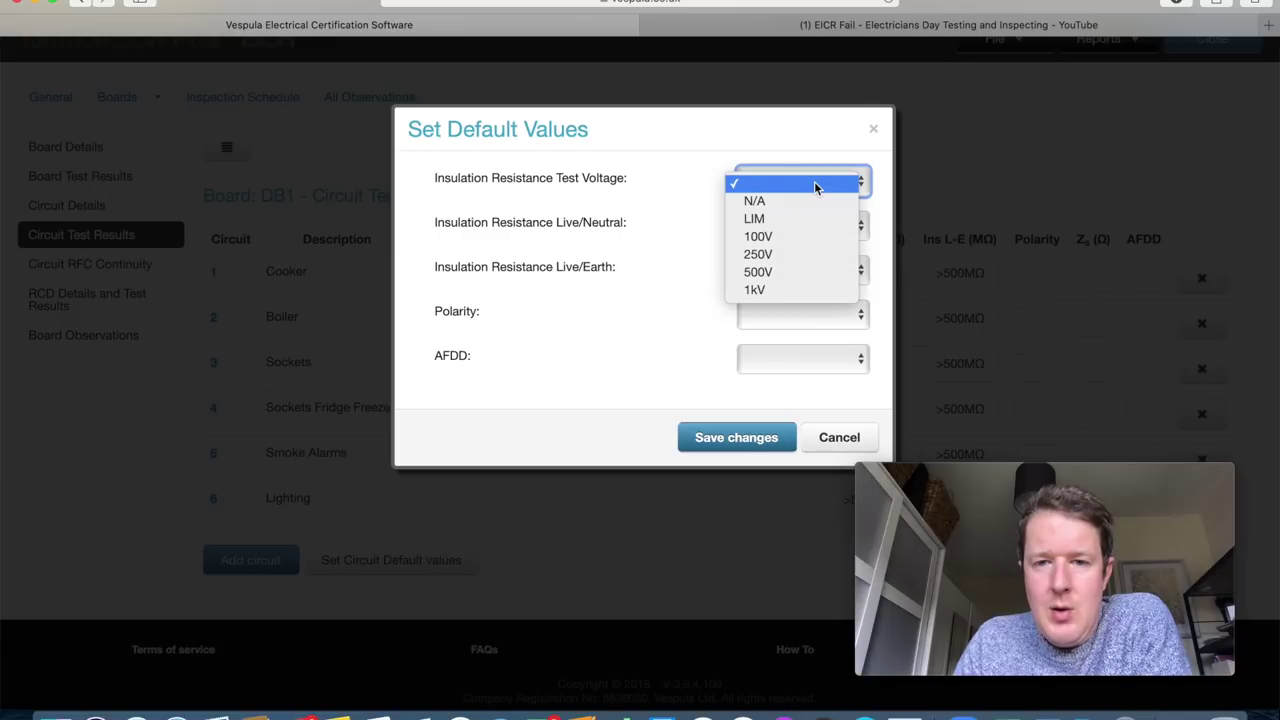
pyautogui.click(789, 274)
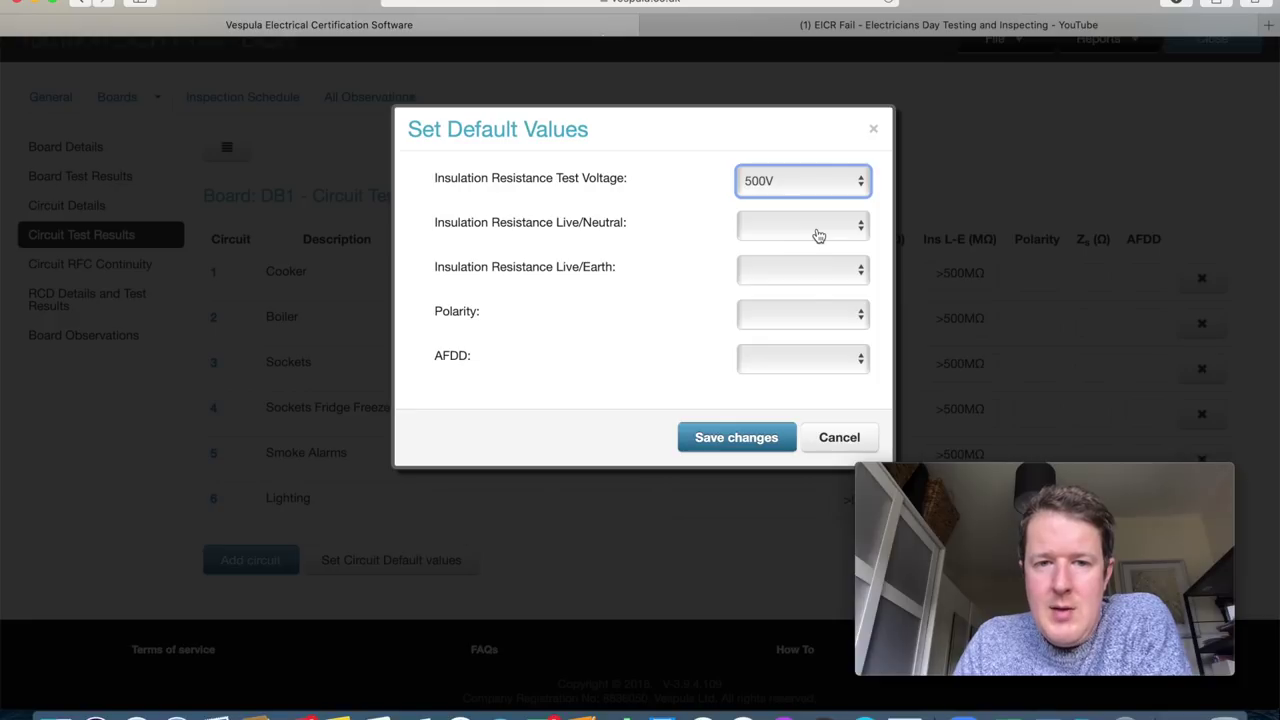
pyautogui.click(818, 235)
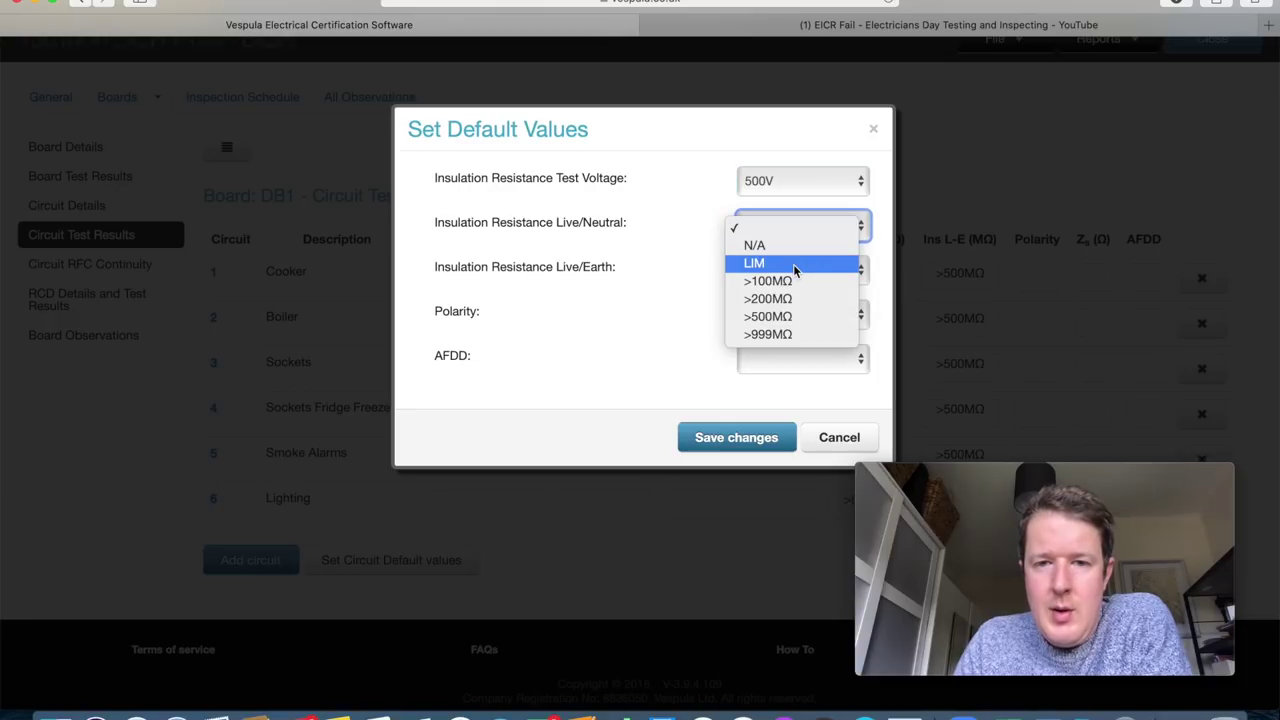
pyautogui.click(796, 266)
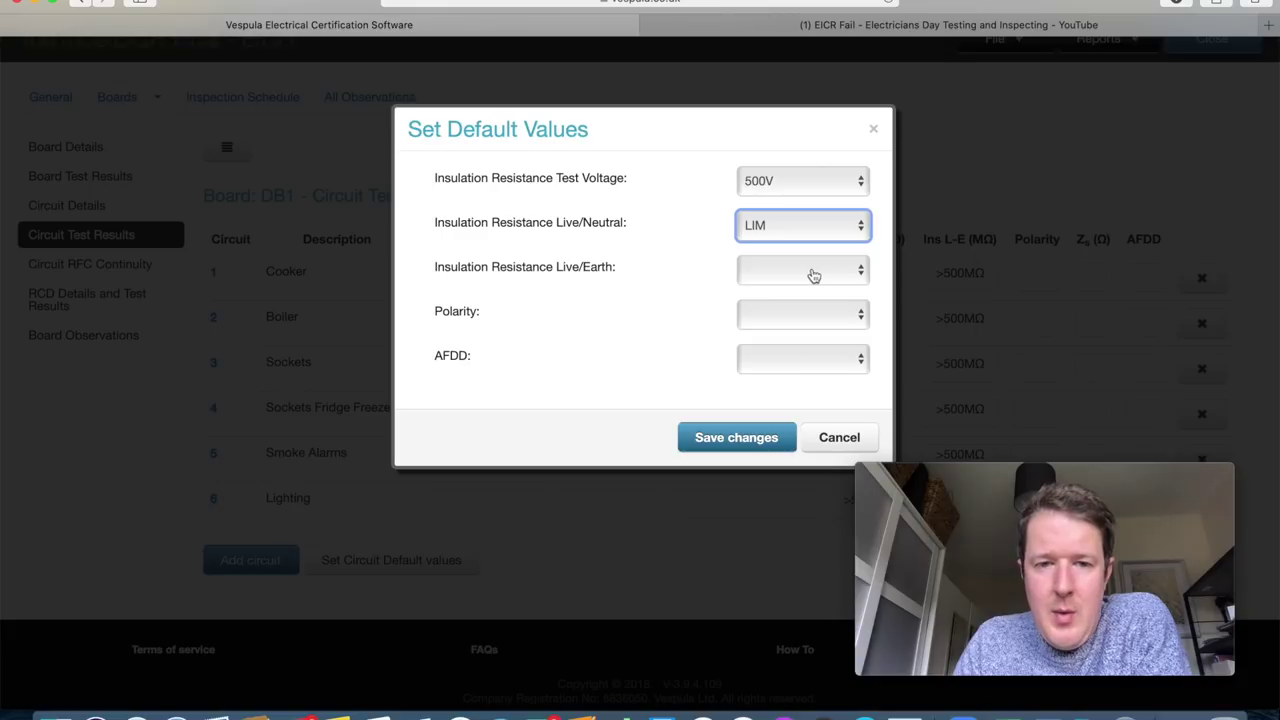
pyautogui.click(812, 276)
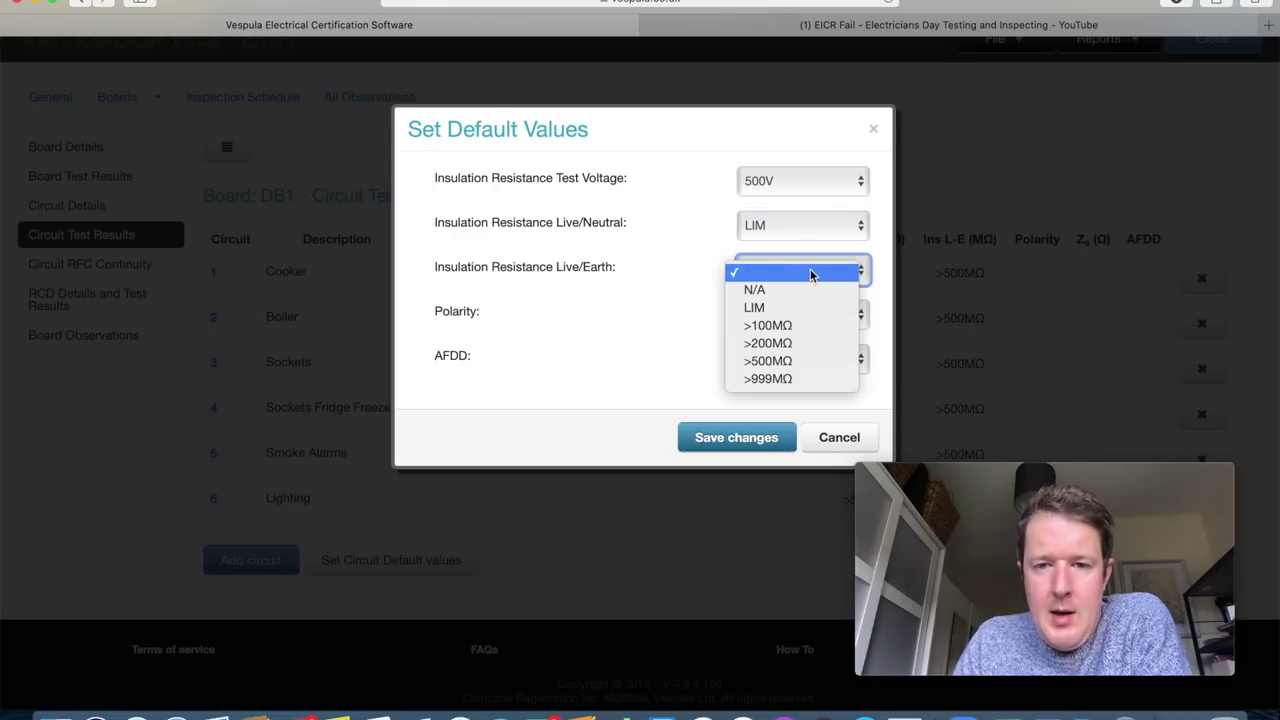
pyautogui.click(793, 361)
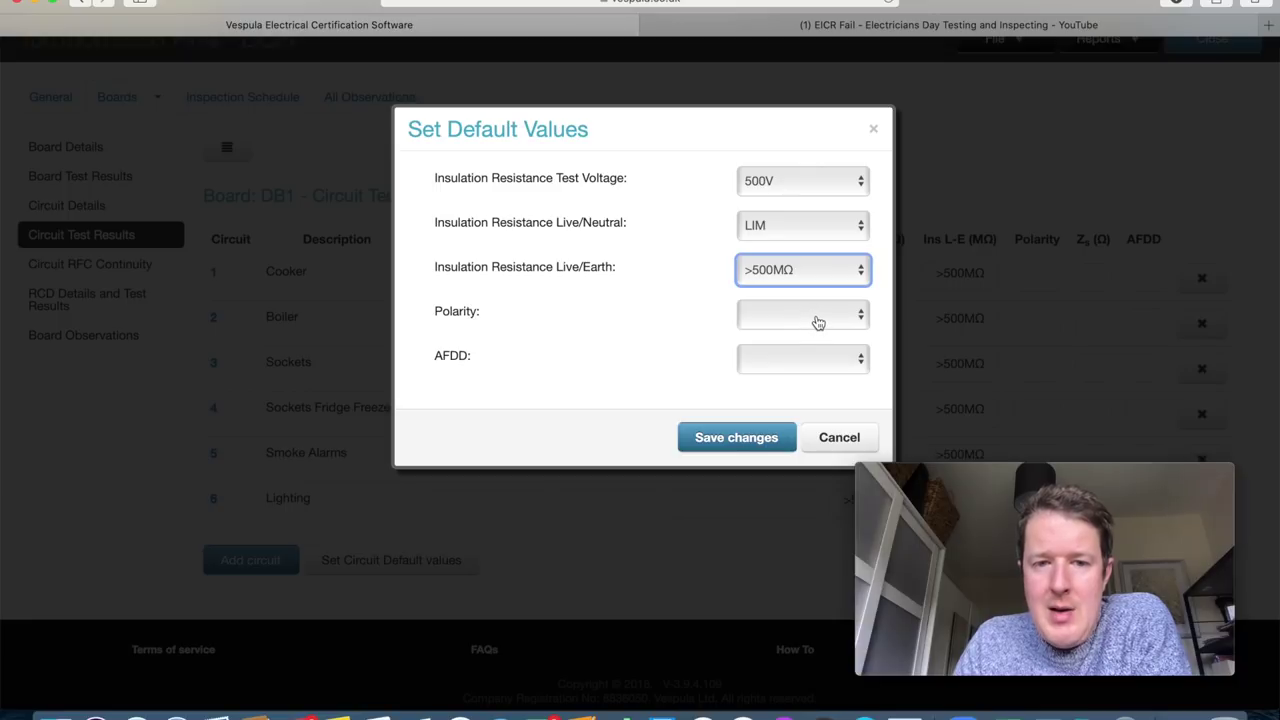
# Set the default polarity to Y and the default AFDD to N/A, and save the default values for all circuits.
pyautogui.click(817, 320)
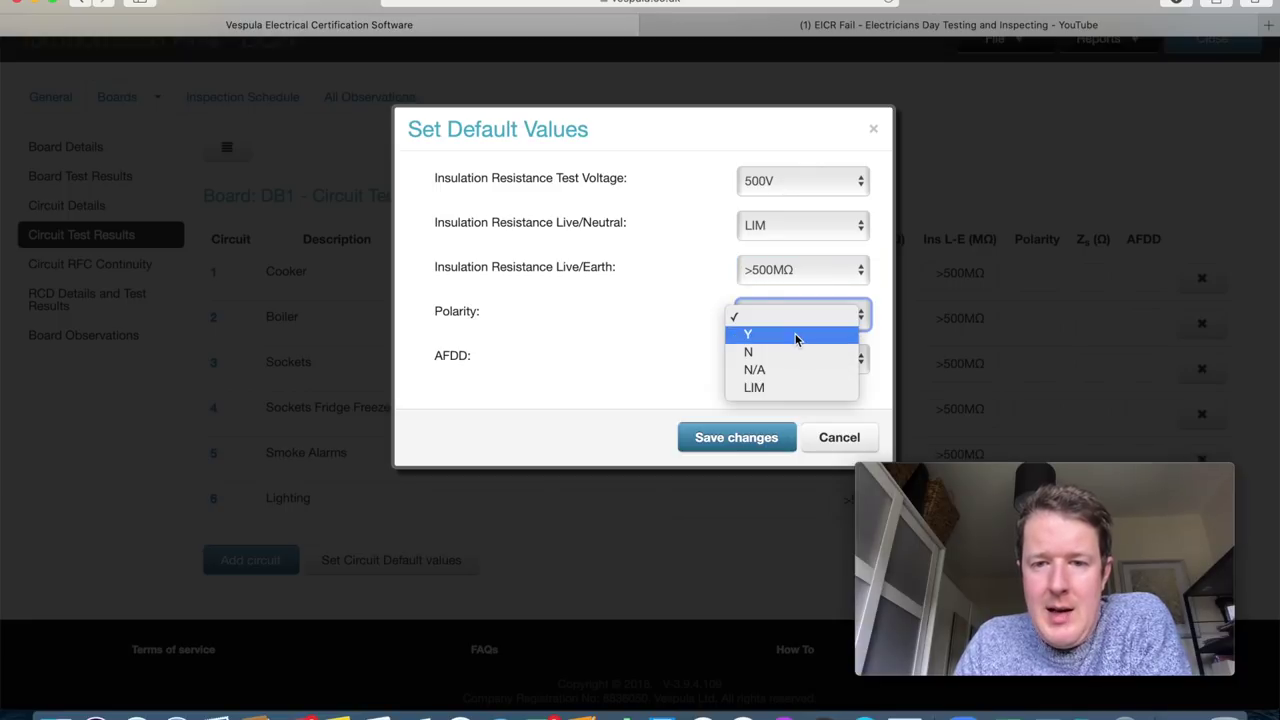
pyautogui.click(796, 336)
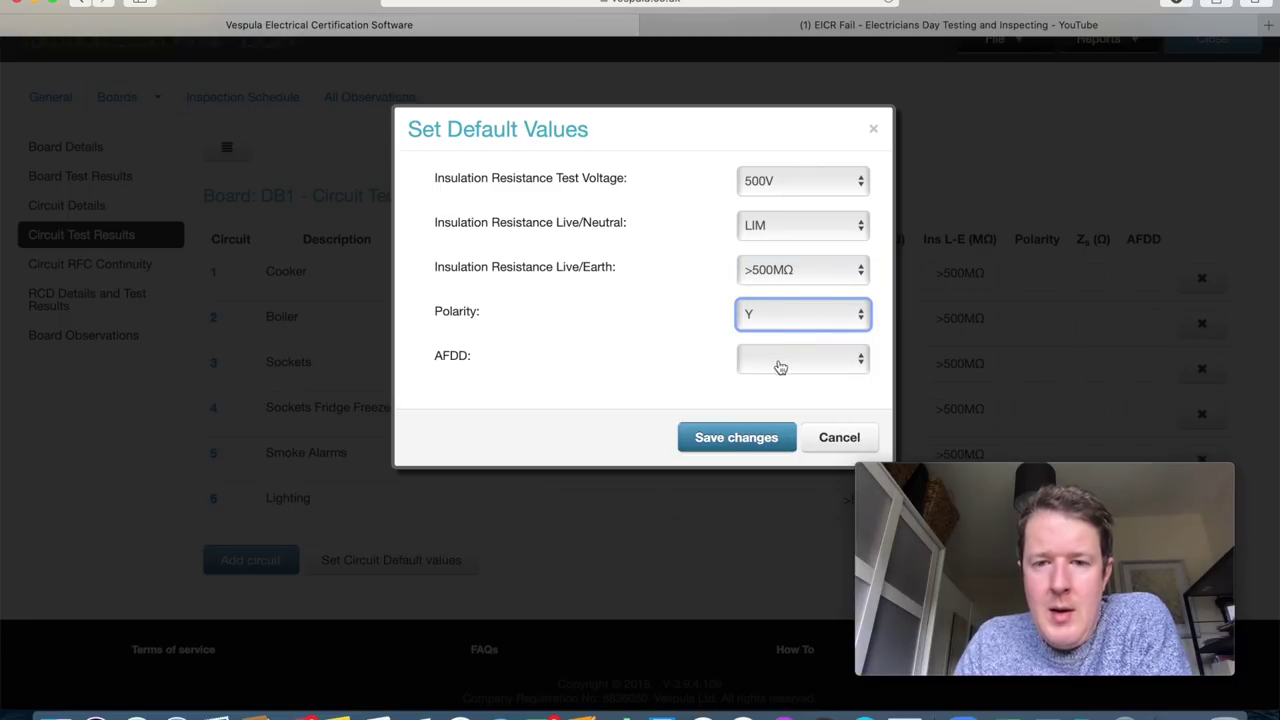
pyautogui.click(779, 360)
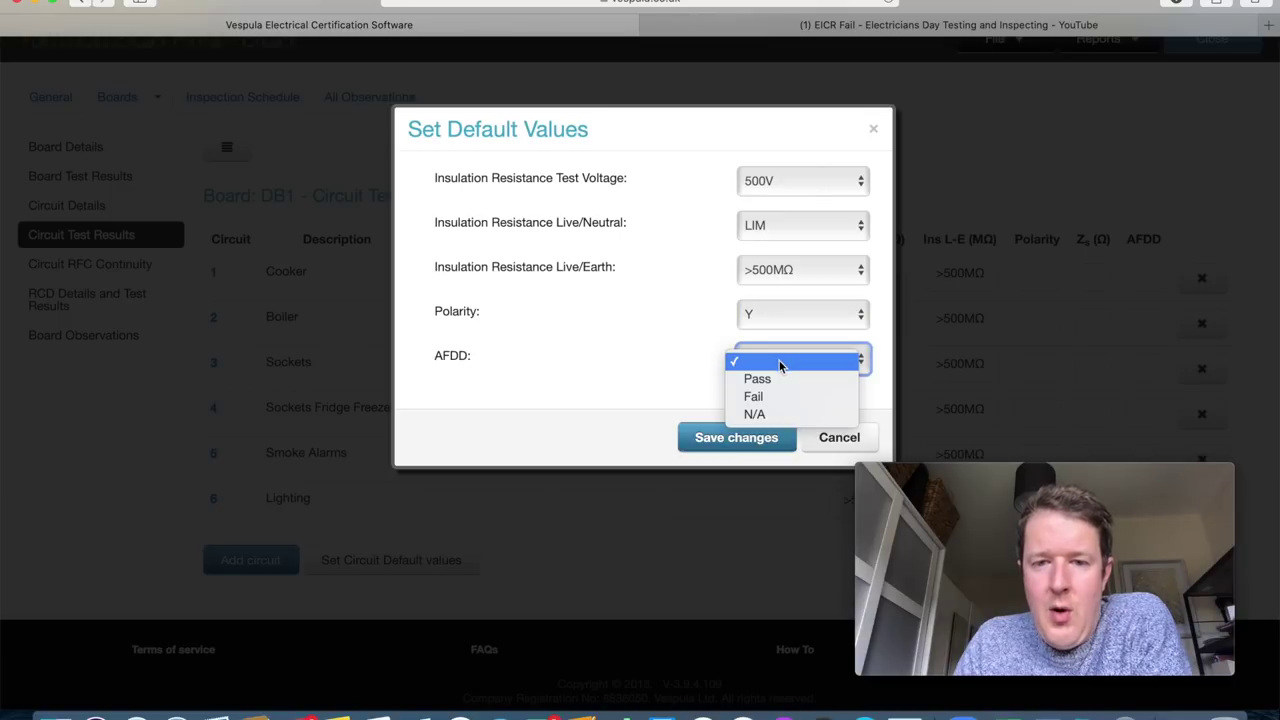
pyautogui.click(774, 416)
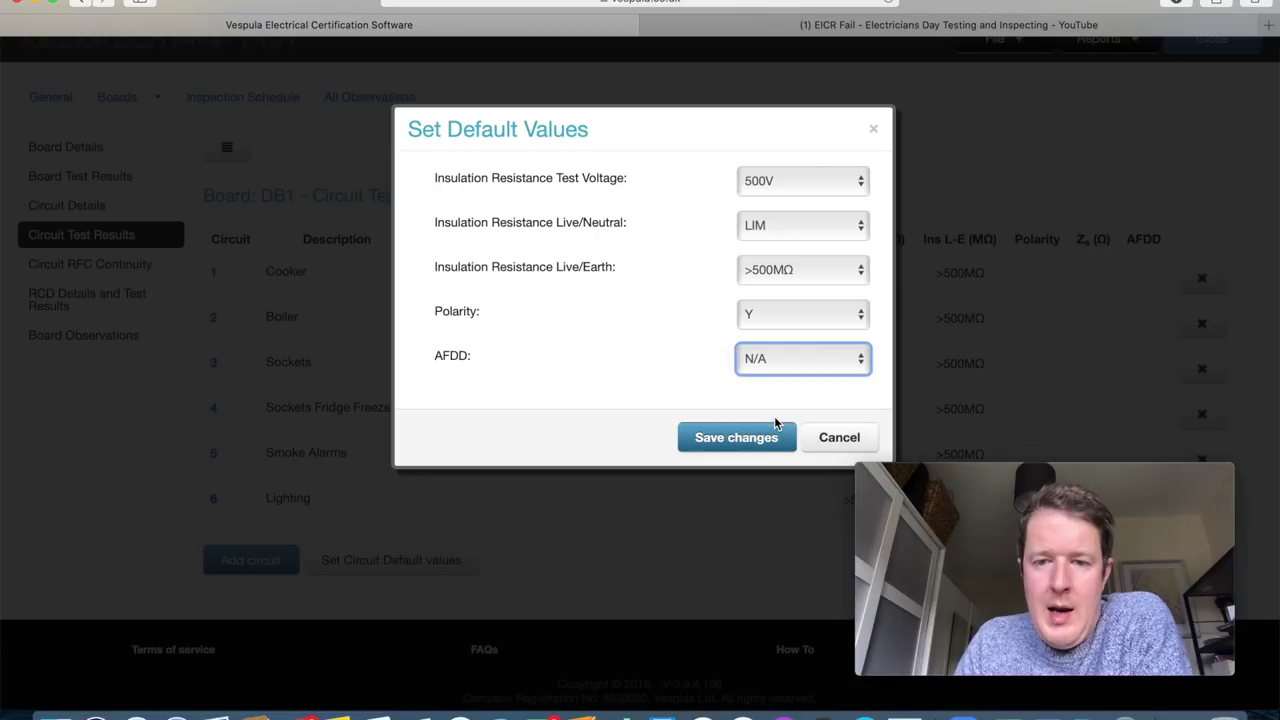
pyautogui.click(740, 437)
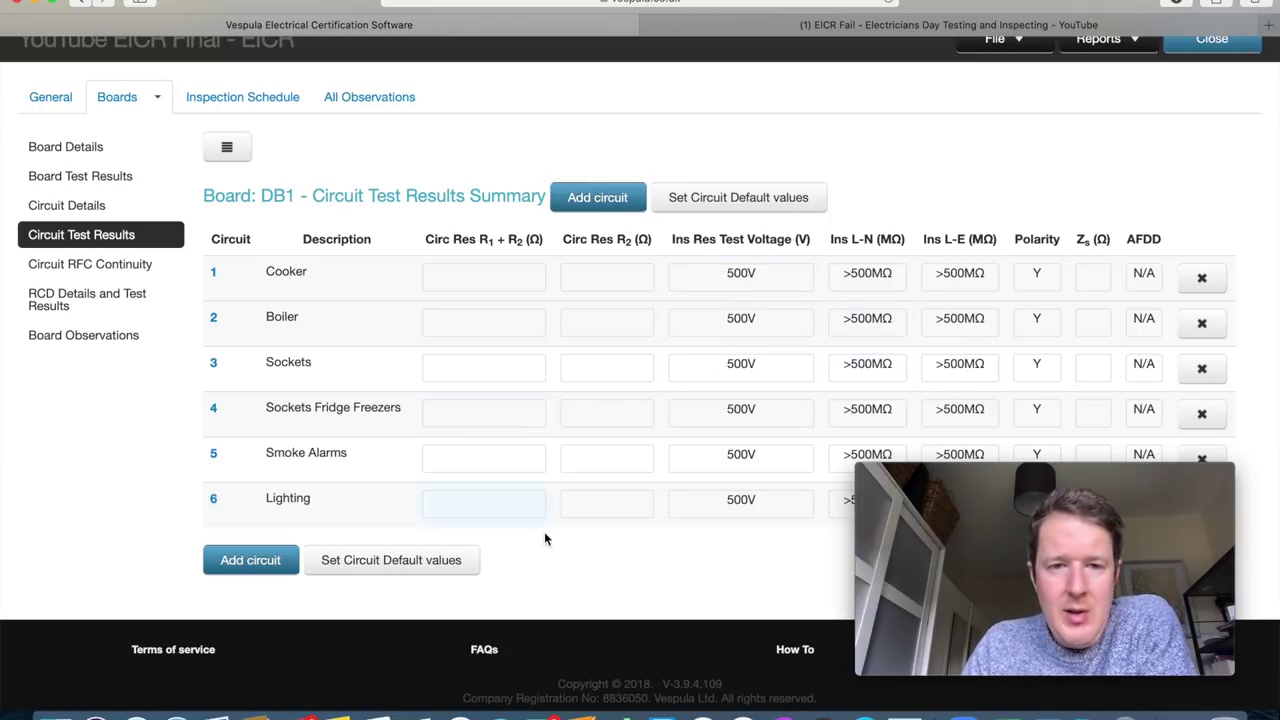
# Enter N/A as the R1 + R2 circuit resistance for all six circuits, from Cooker to Lighting.
pyautogui.click(518, 285)
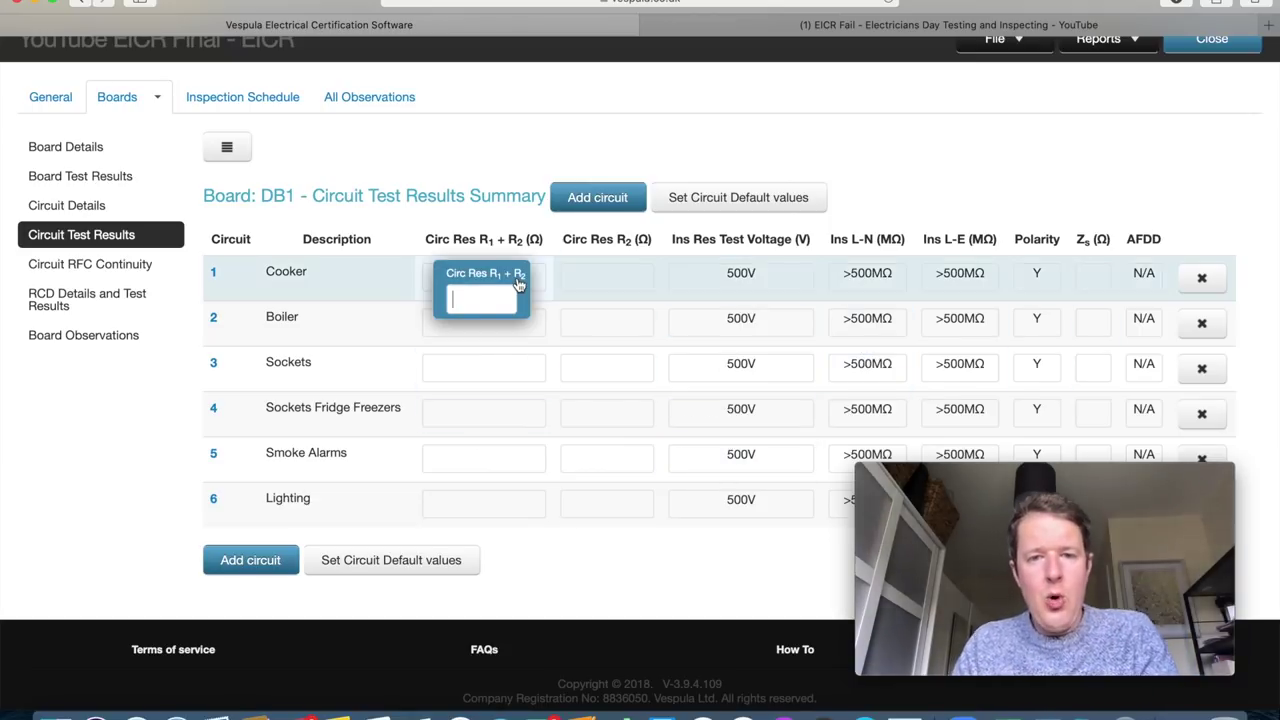
pyautogui.write('N/A')
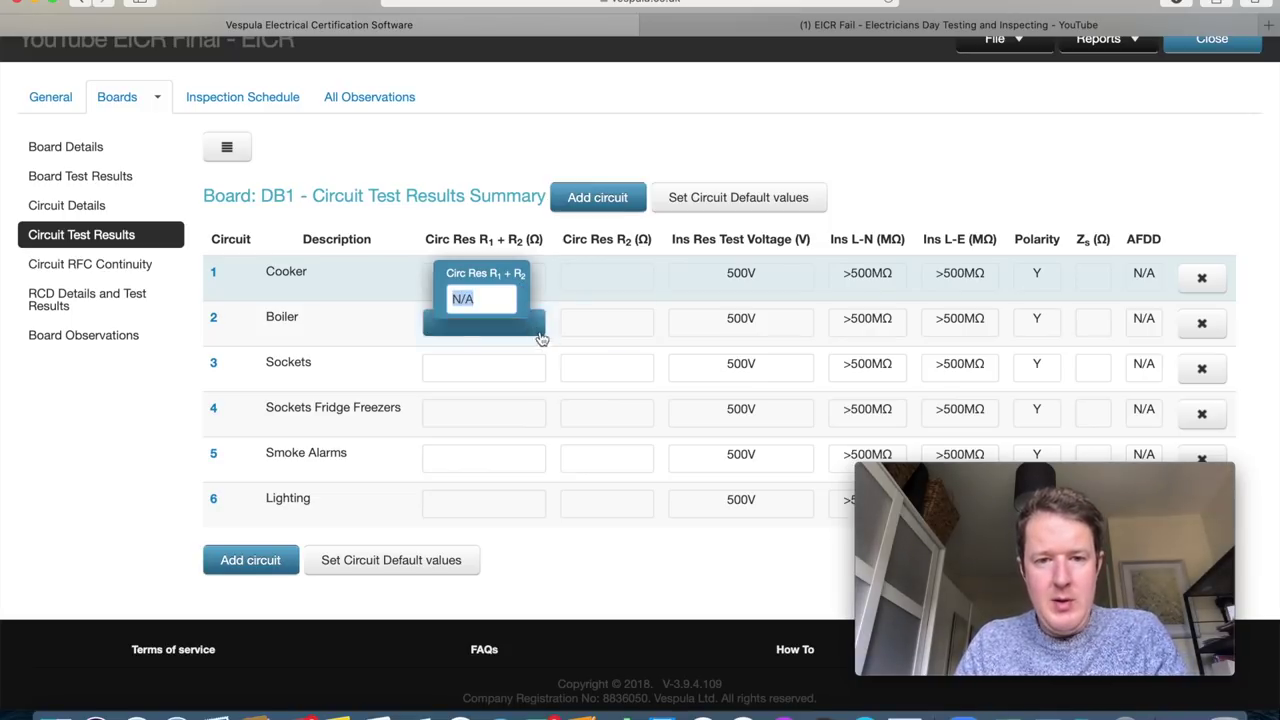
pyautogui.click(533, 330)
pyautogui.write('N/A')
pyautogui.click(530, 370)
pyautogui.write('N/A')
pyautogui.click(530, 427)
pyautogui.write('N/A')
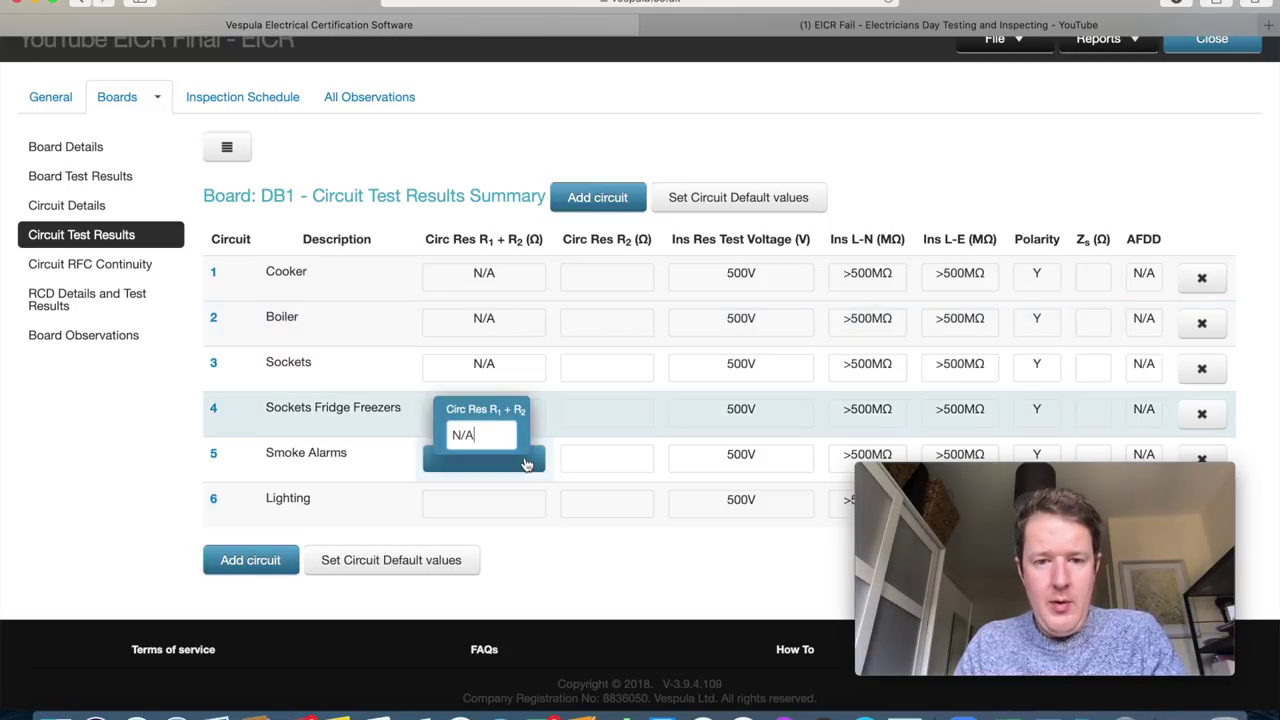
pyautogui.click(532, 466)
pyautogui.write('N/A')
pyautogui.click(533, 511)
pyautogui.write('N/A')
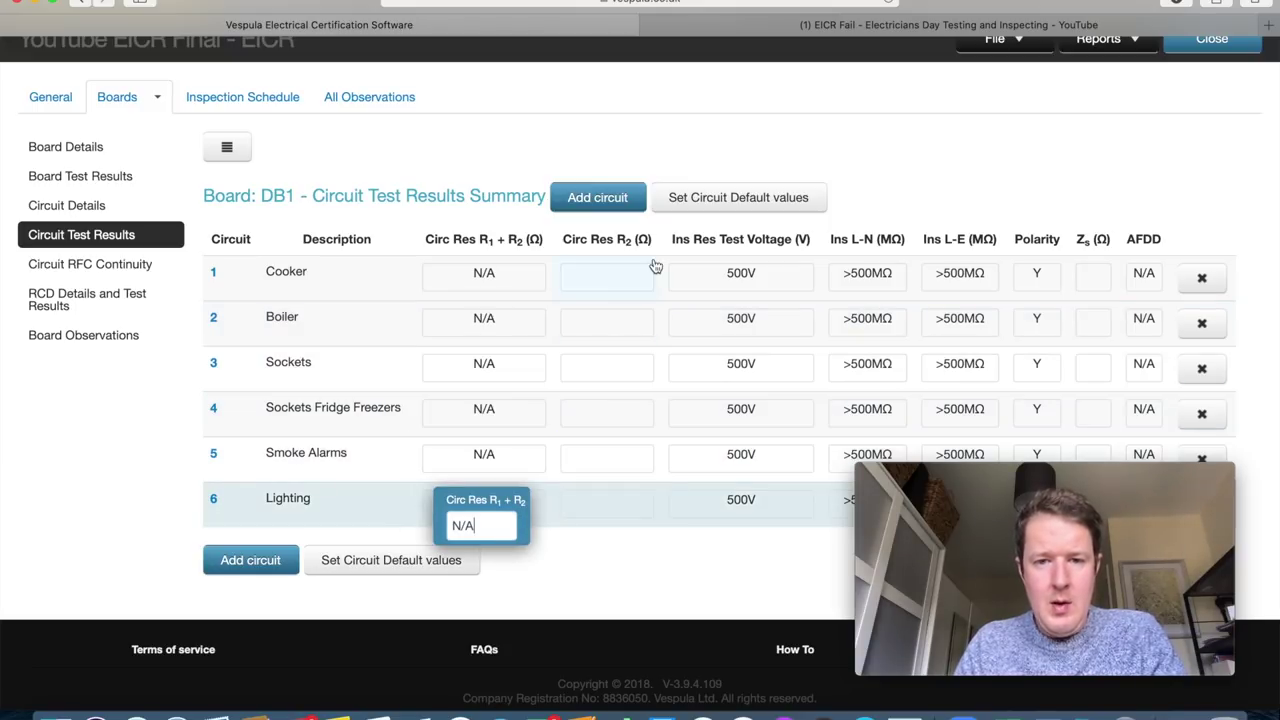
# Enter the R2 circuit resistances for Cooker as 0.08, Boiler as 0.39 and Sockets as 0.76.
pyautogui.click(627, 272)
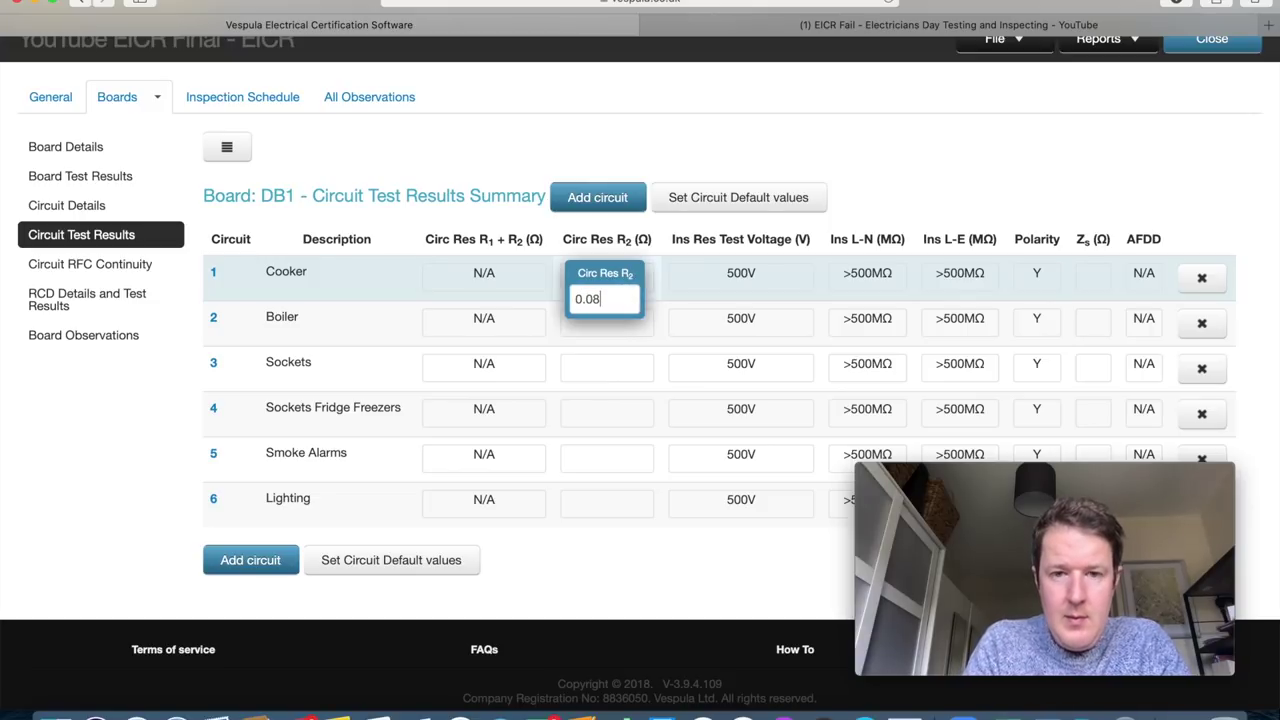
pyautogui.click(635, 338)
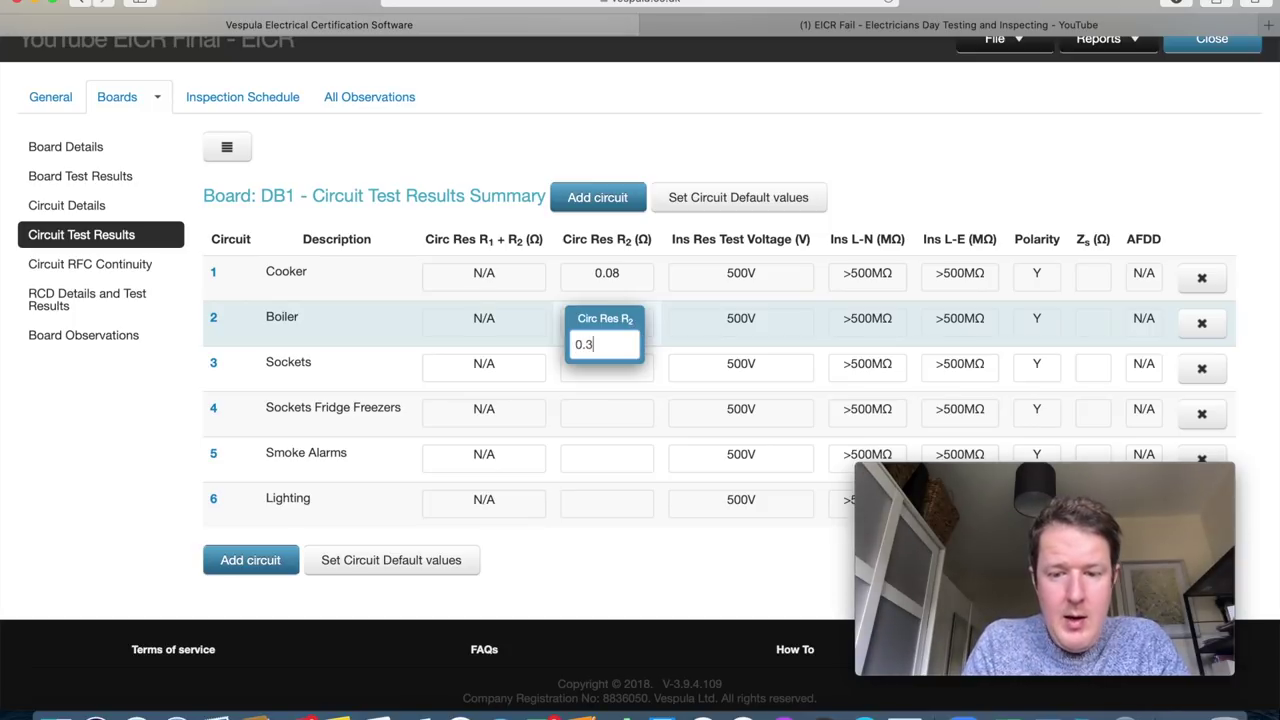
pyautogui.click(635, 379)
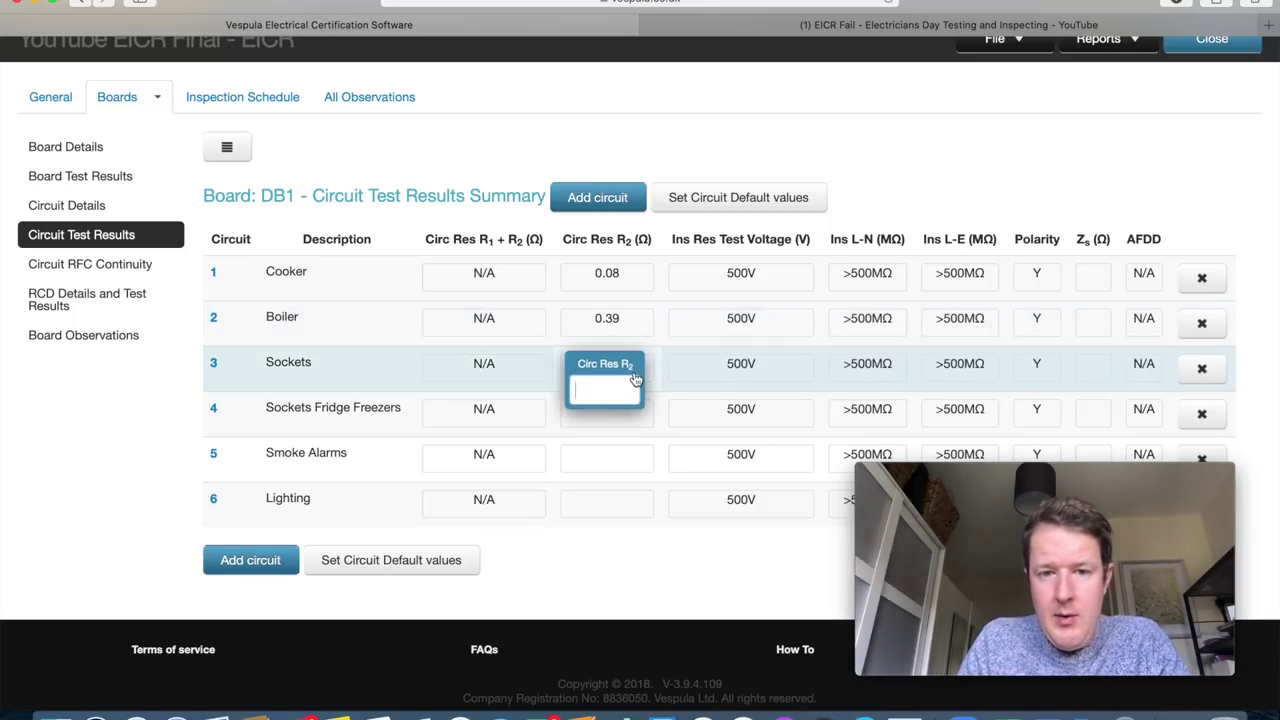
pyautogui.write('0')
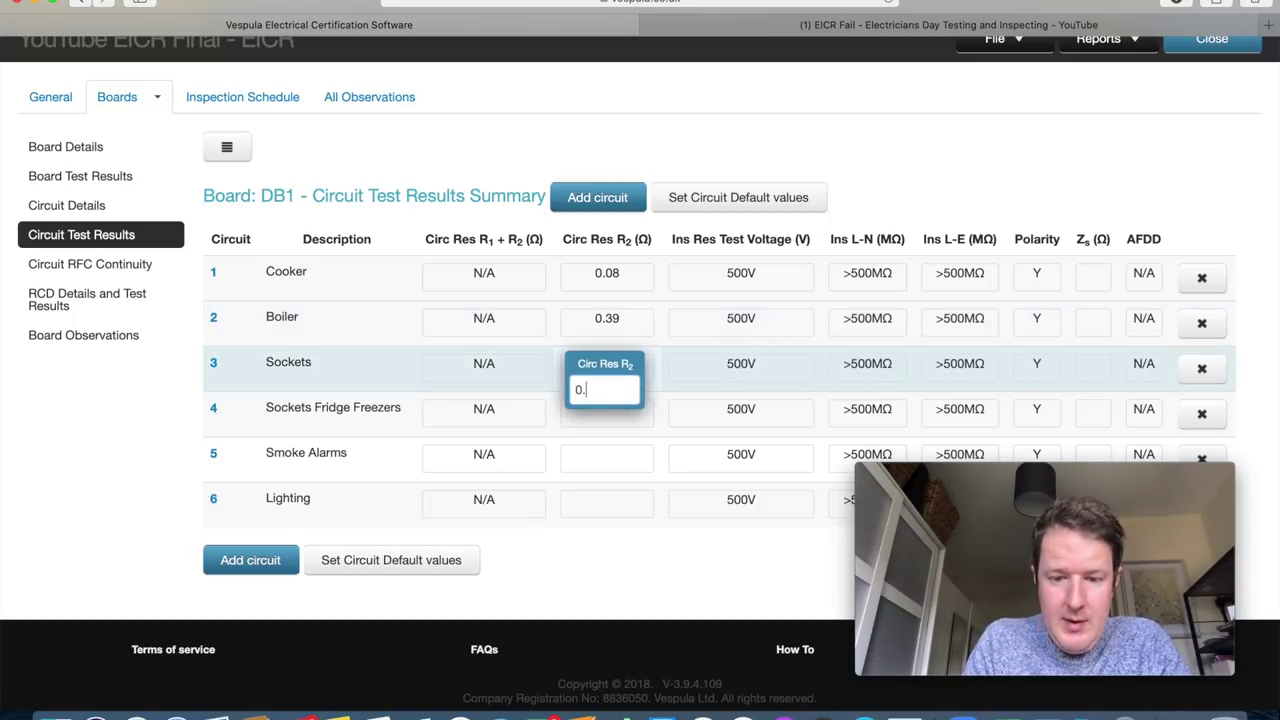
pyautogui.write('.76')
# Enter the R2 circuit resistances for Sockets Fridge Freezers as 0.67, Smoke Alarms as 1.21 and Lighting as 1.08.
pyautogui.click(643, 420)
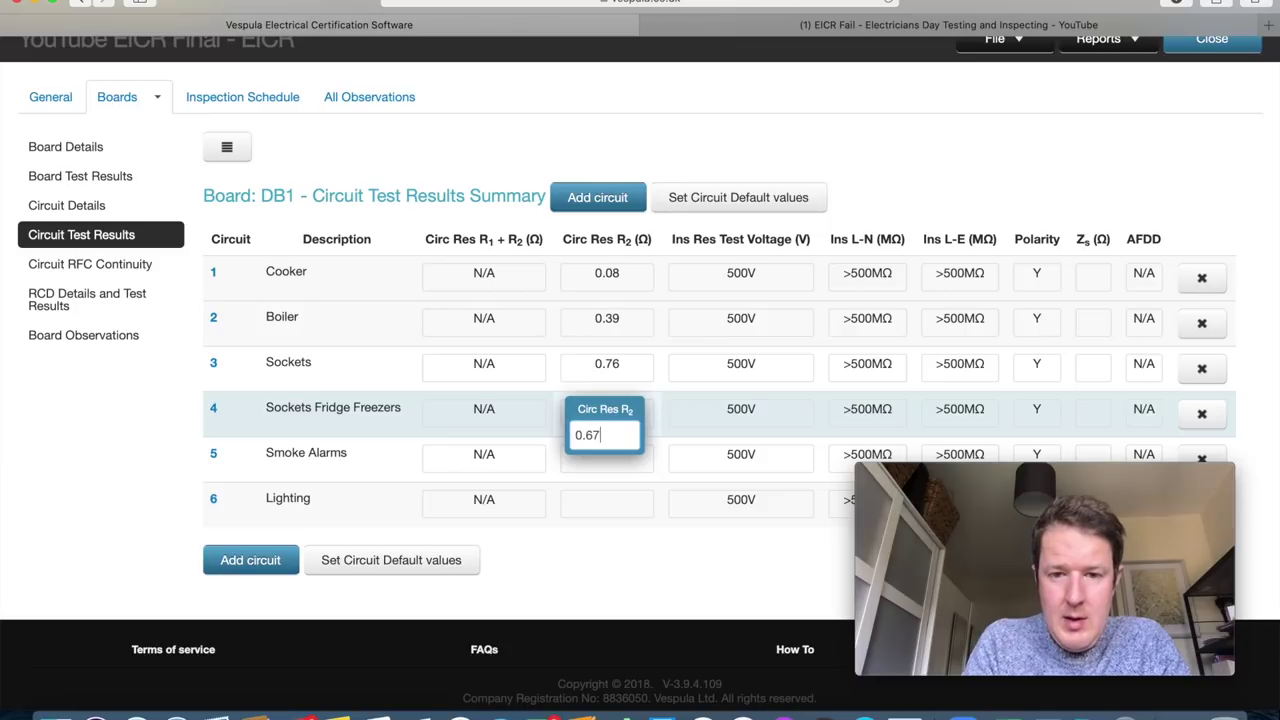
pyautogui.click(637, 468)
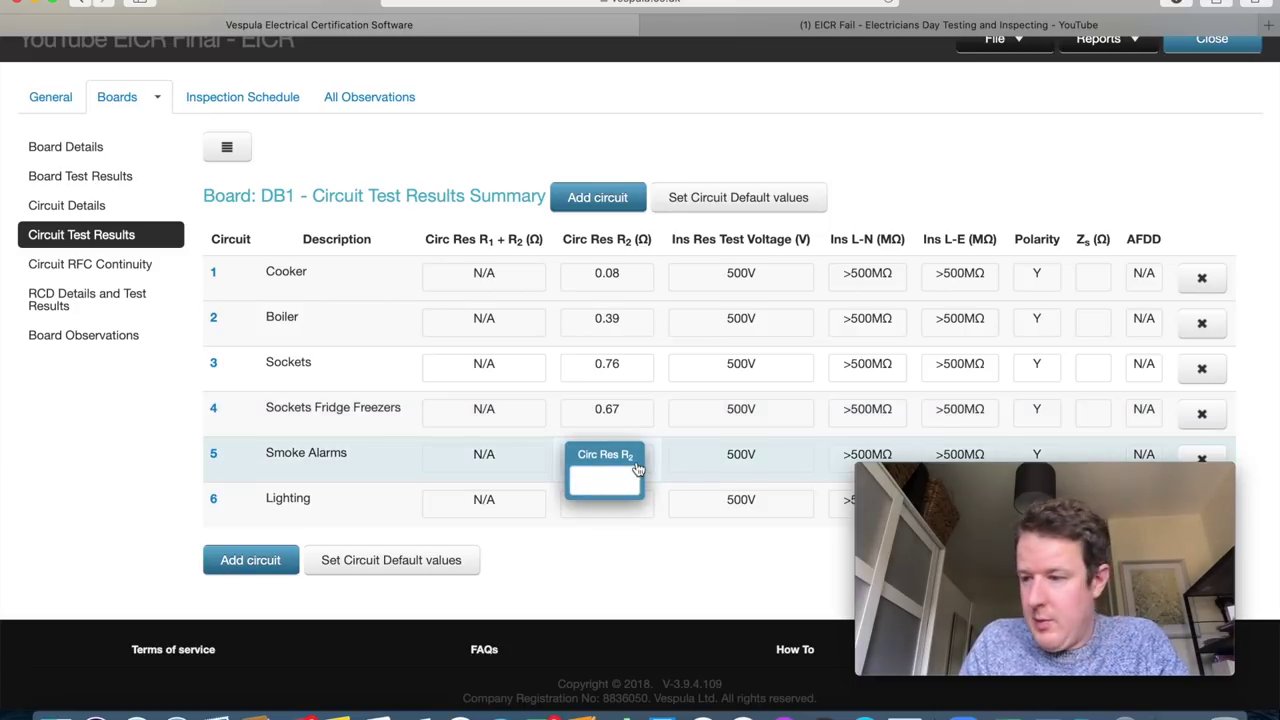
pyautogui.write('1.21')
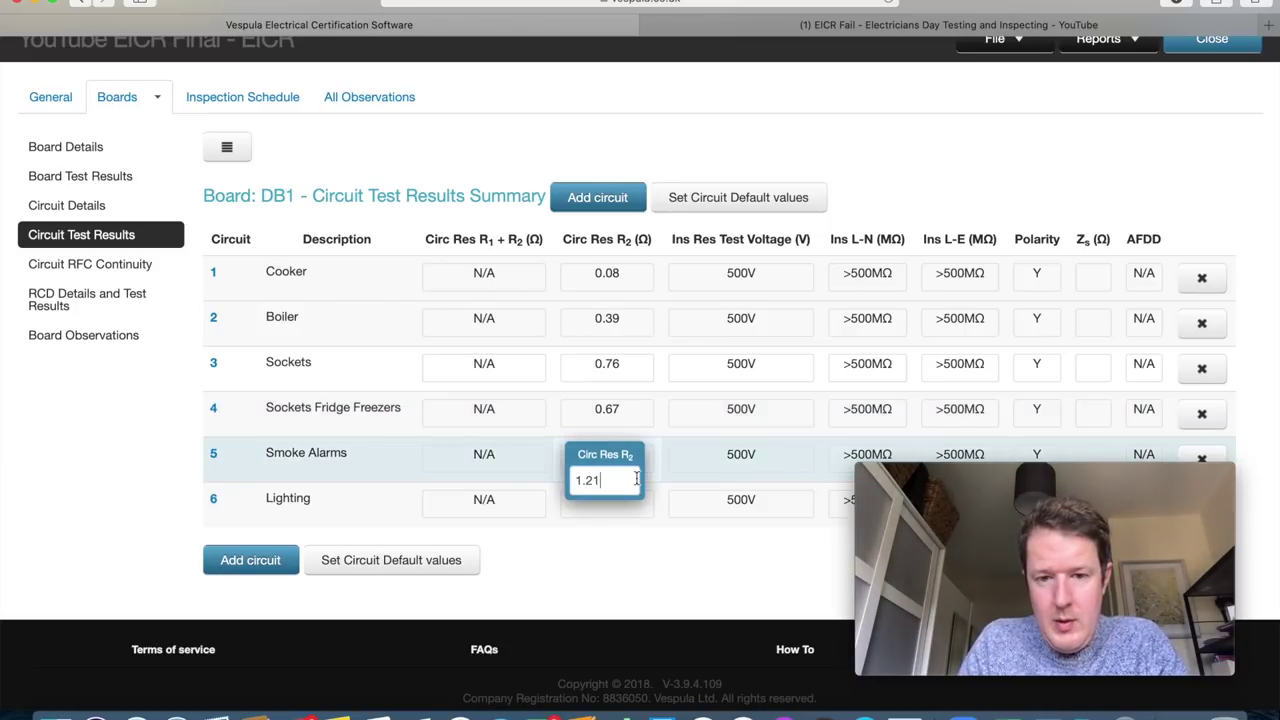
pyautogui.click(643, 516)
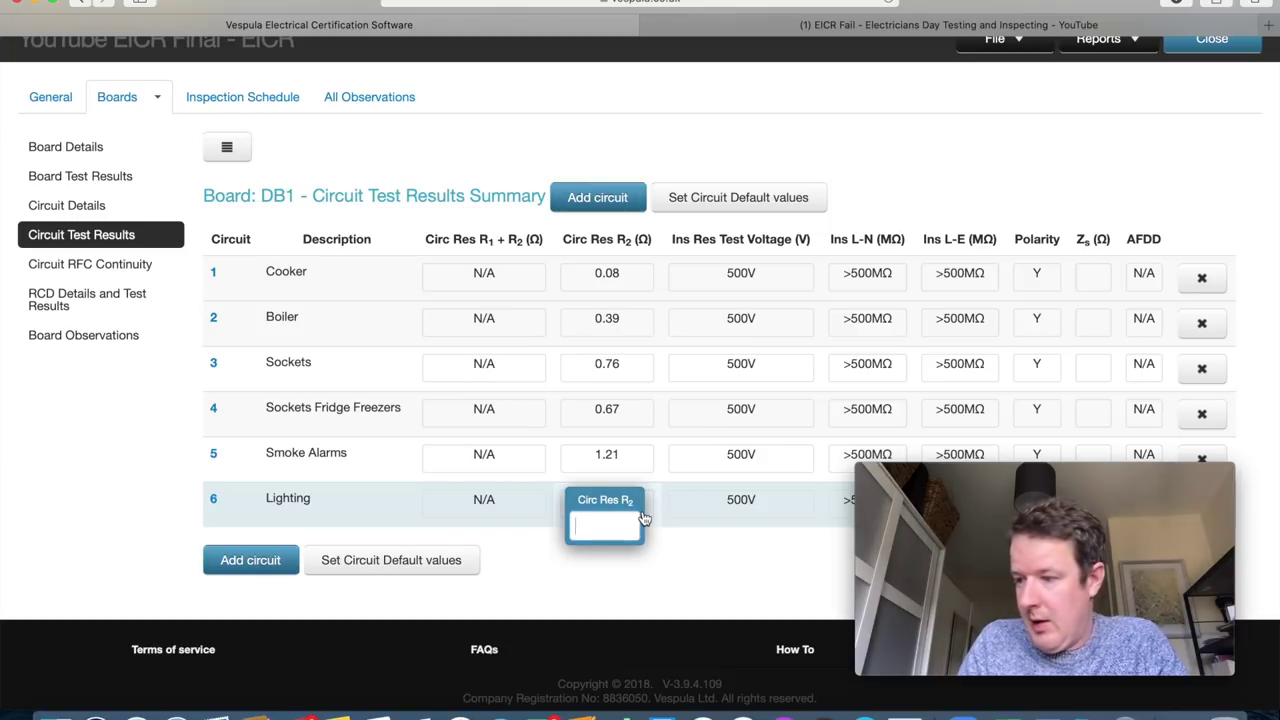
pyautogui.write('1.08')
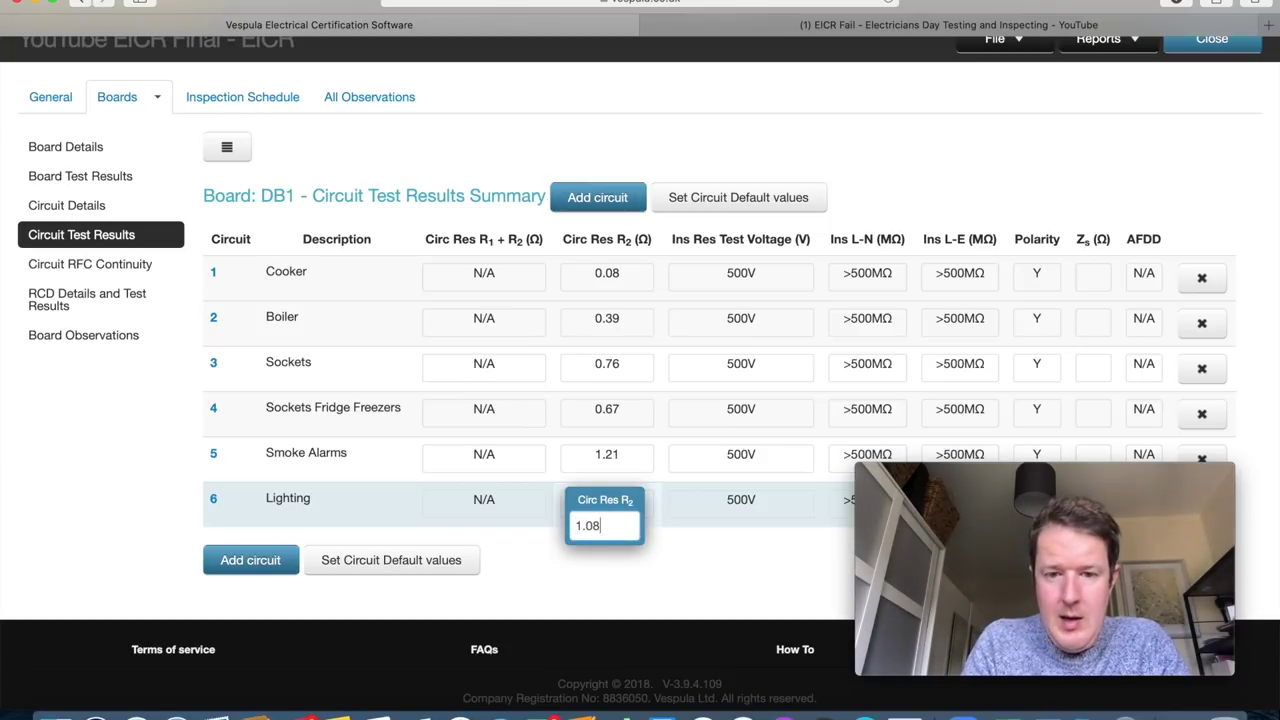
pyautogui.click(724, 569)
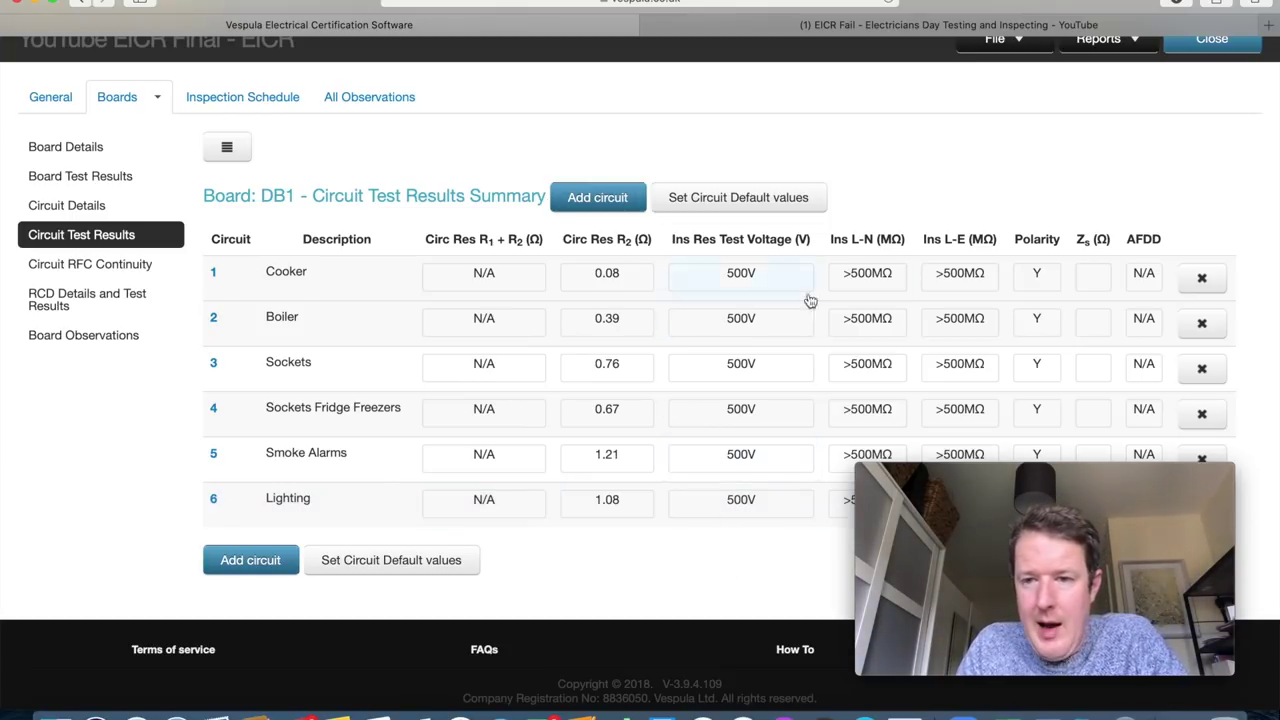
# Enter the measured Zs values of 10.8 for the Cooker circuit and 10.89 for the Boiler circuit.
pyautogui.click(1094, 284)
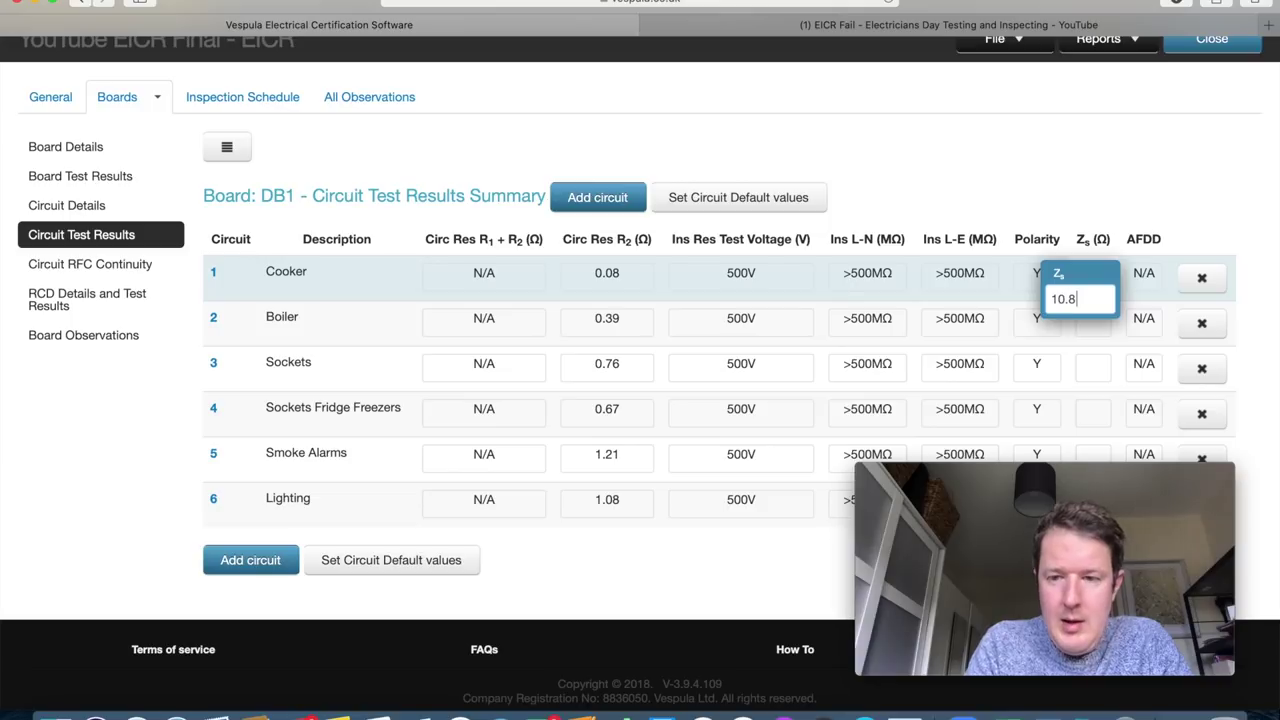
pyautogui.click(1100, 328)
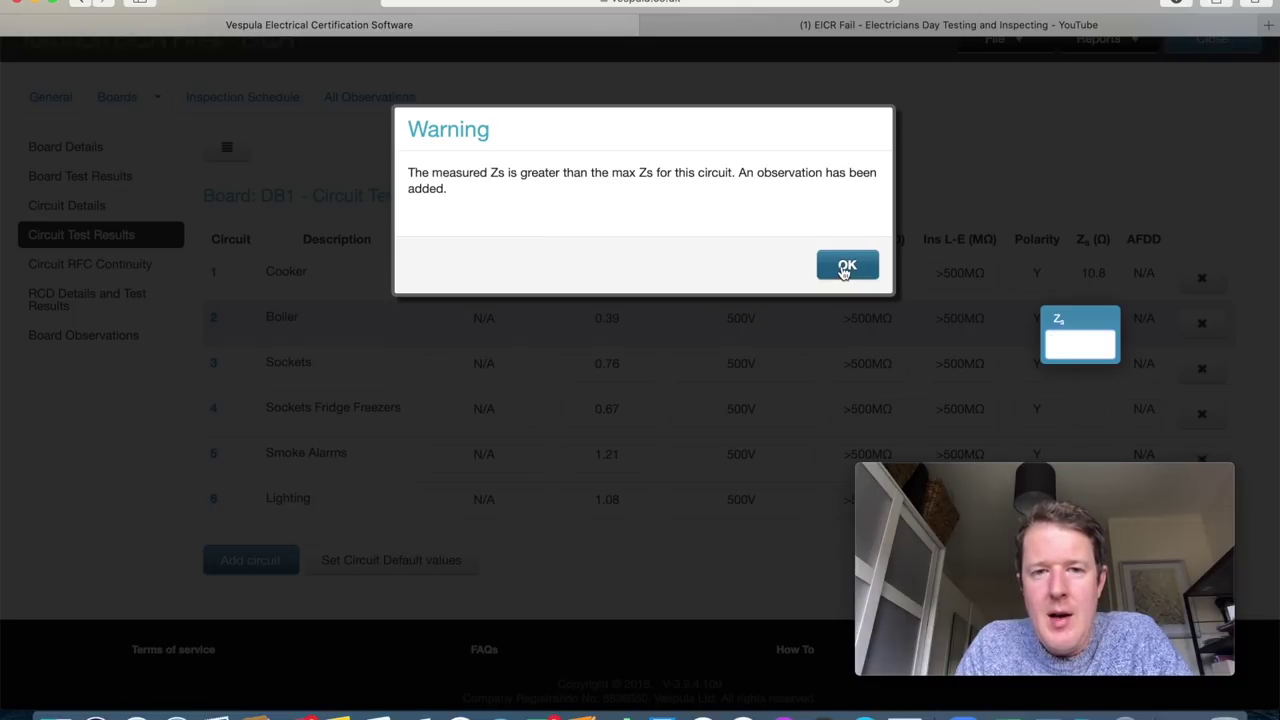
pyautogui.click(846, 266)
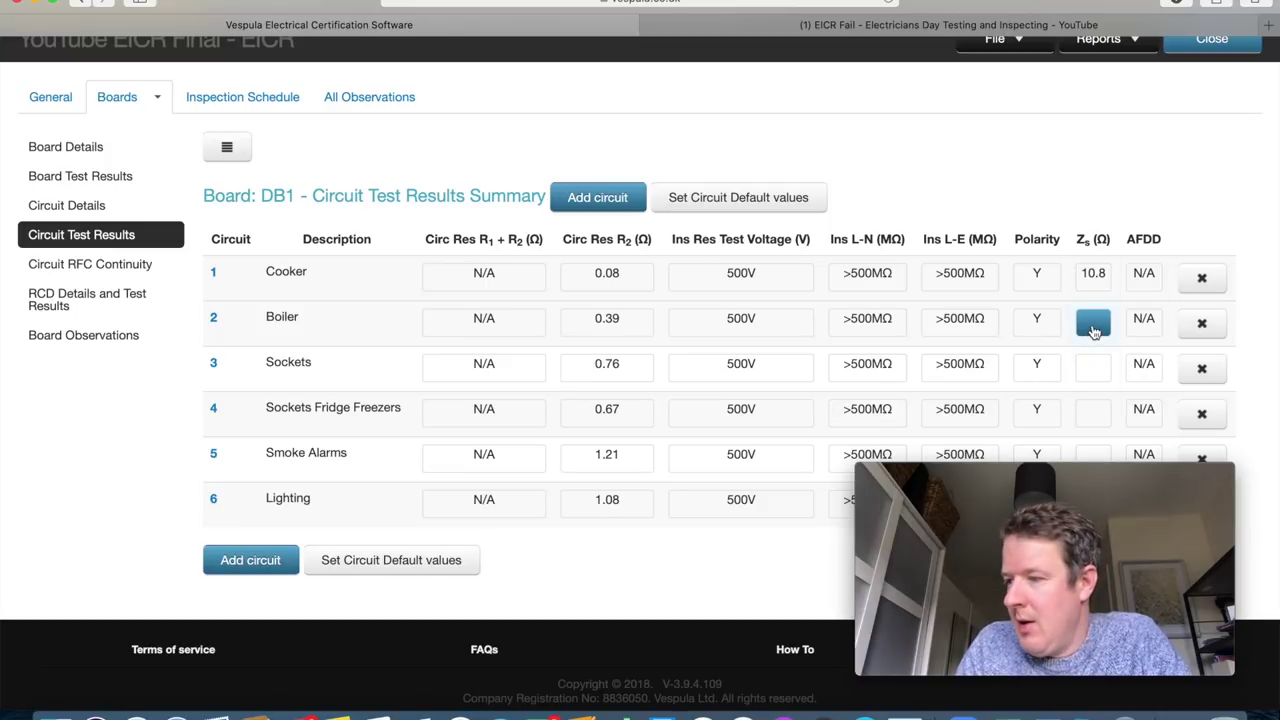
pyautogui.click(1094, 325)
pyautogui.write('10.89')
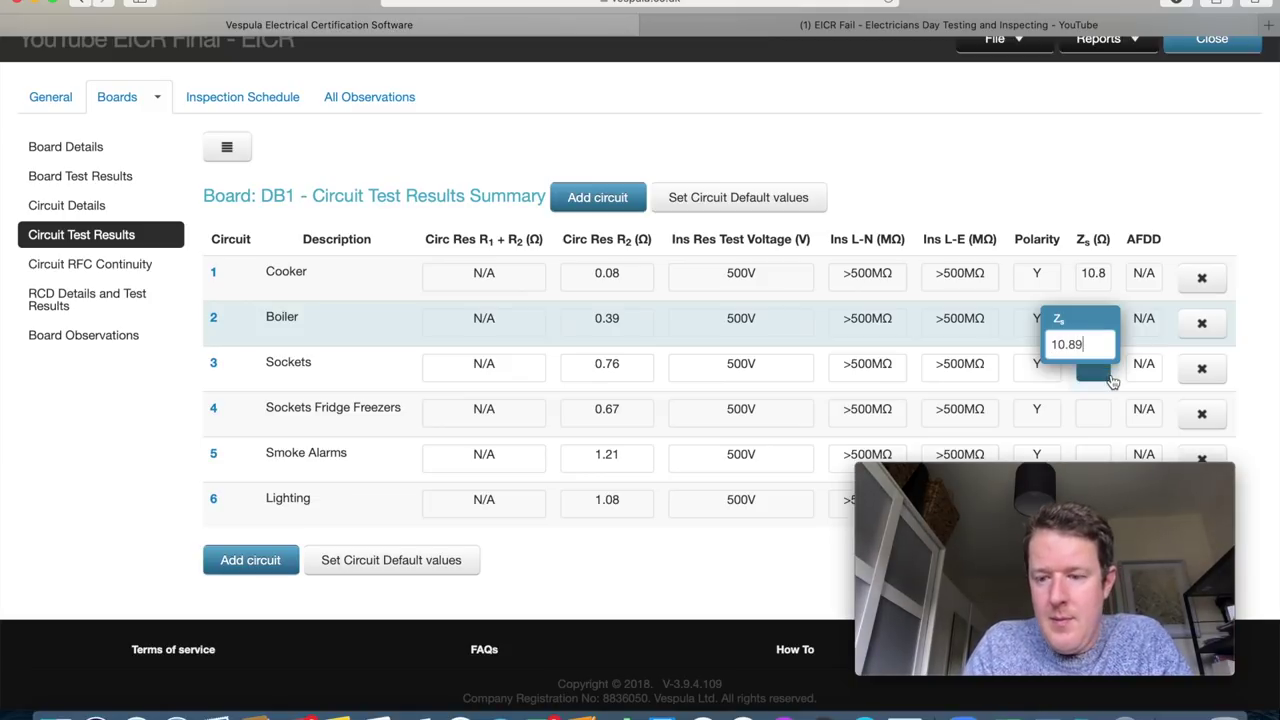
# Confirm the Boiler Zs value, then enter Zs values of 11.12 for Sockets and 11.1 for Sockets Fridge Freezers.
pyautogui.press('Return')
pyautogui.click(1094, 369)
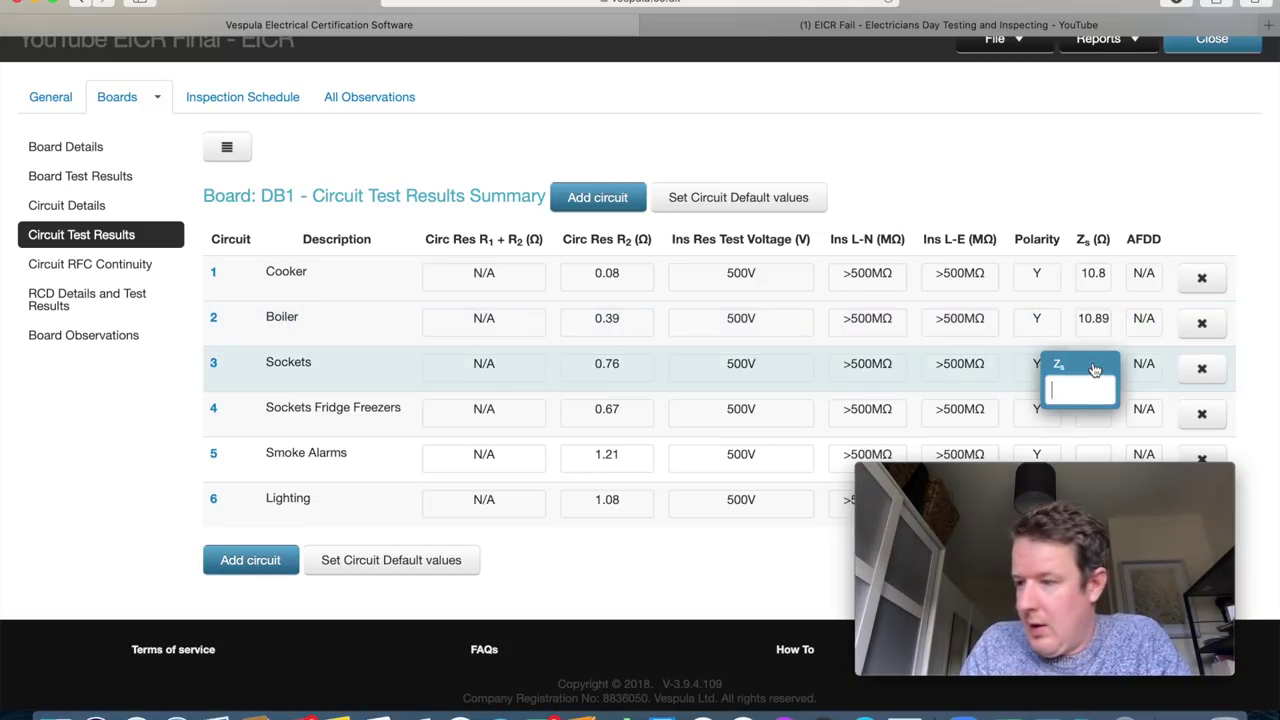
pyautogui.write('11.12')
pyautogui.press('Return')
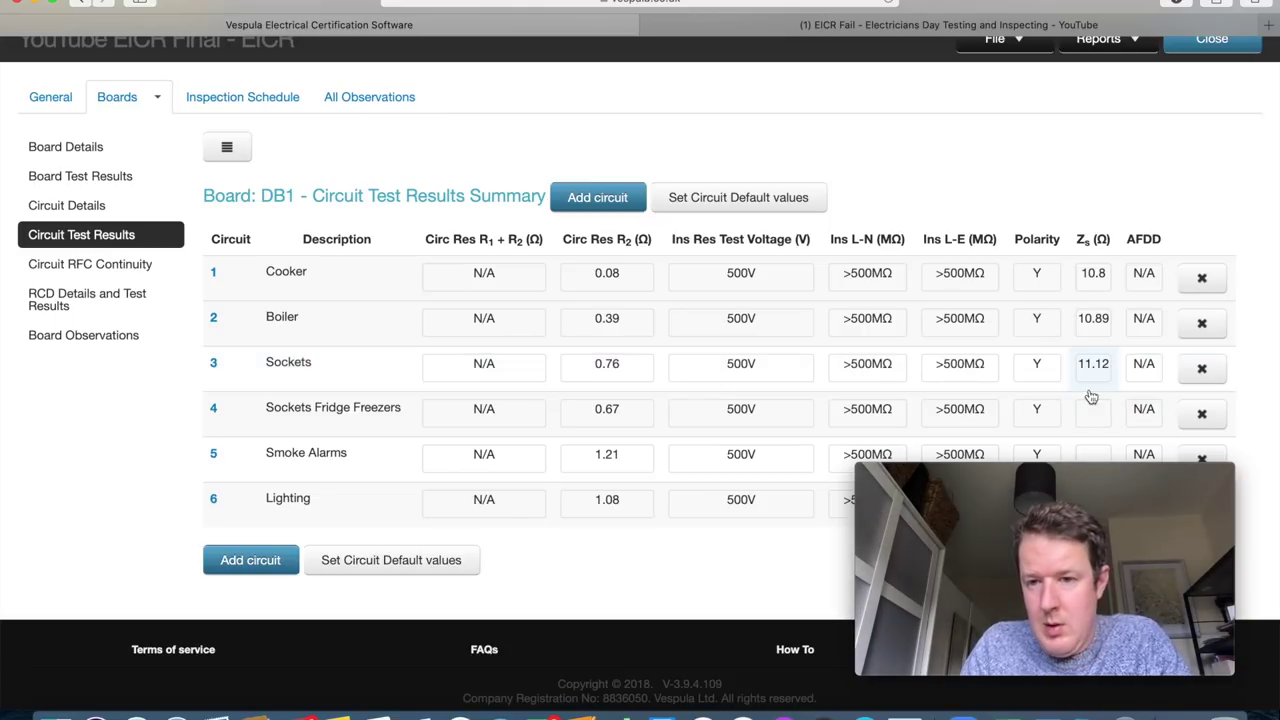
pyautogui.click(1093, 413)
pyautogui.write('11.1')
pyautogui.press('Return')
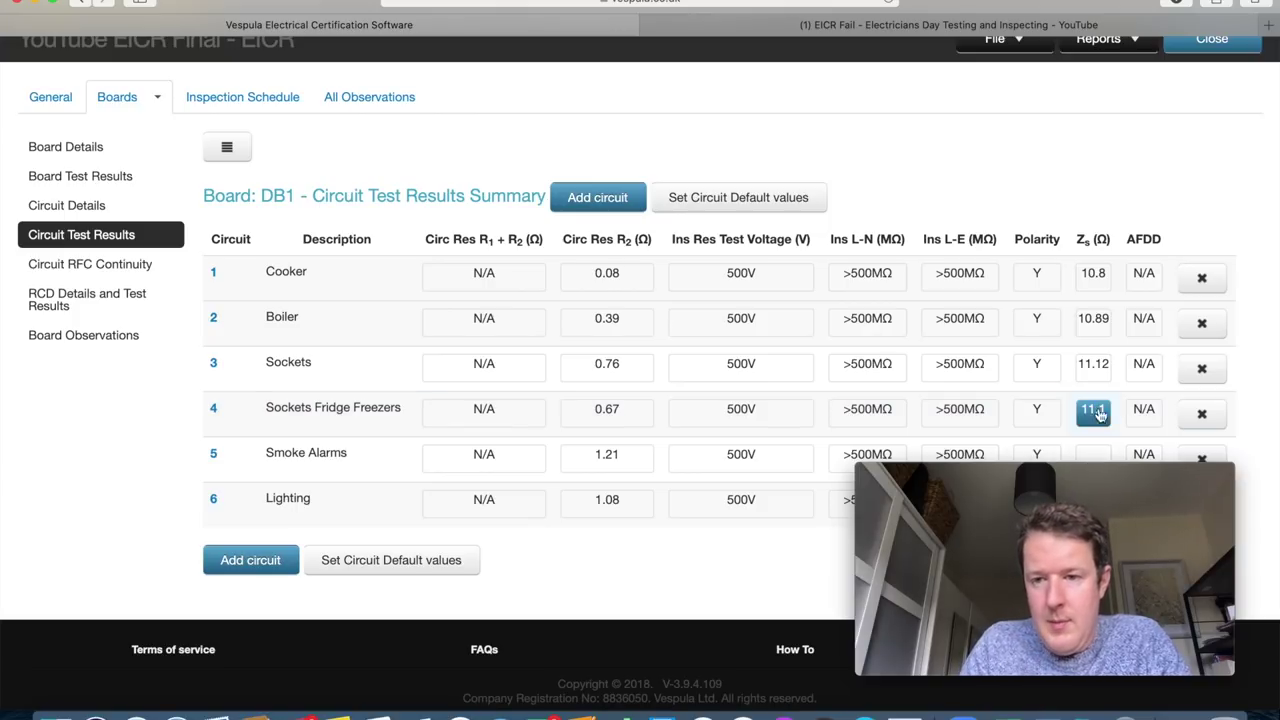
# Enter the measured Zs values of 11.8 for the Smoke Alarms circuit and 11.5 for the Lighting circuit.
pyautogui.click(1096, 454)
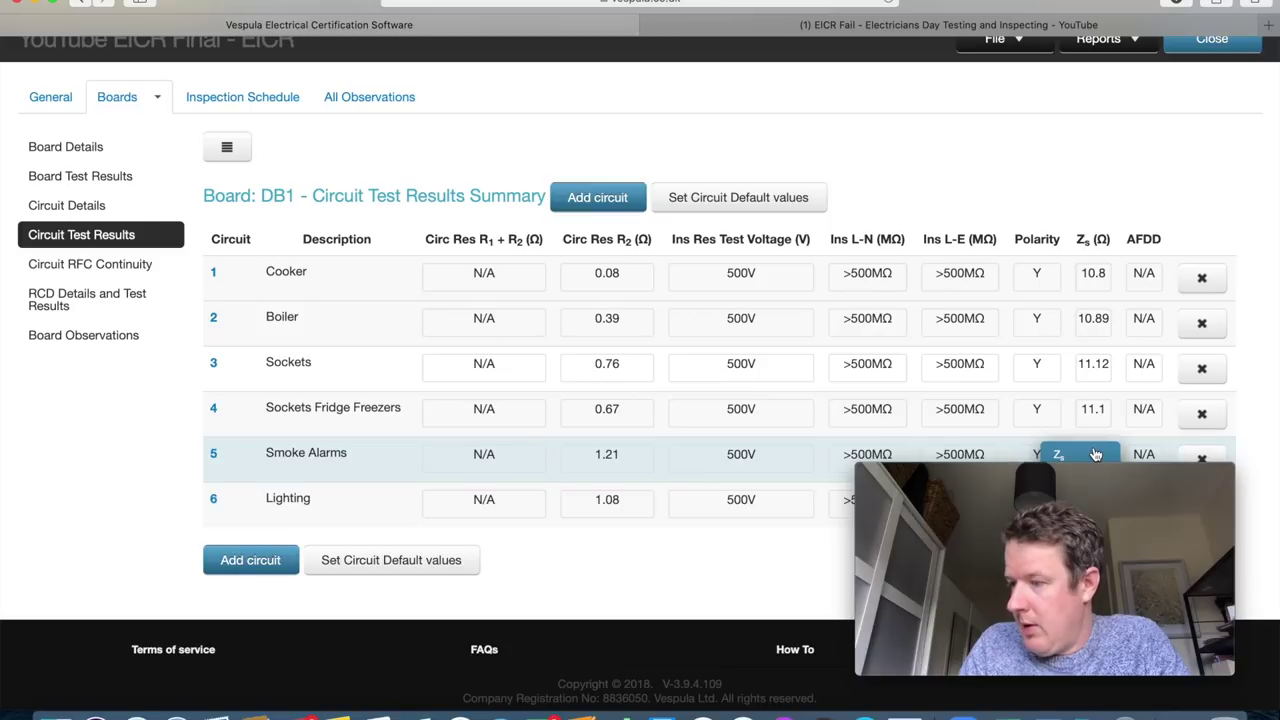
pyautogui.write('11.8')
pyautogui.press('Return')
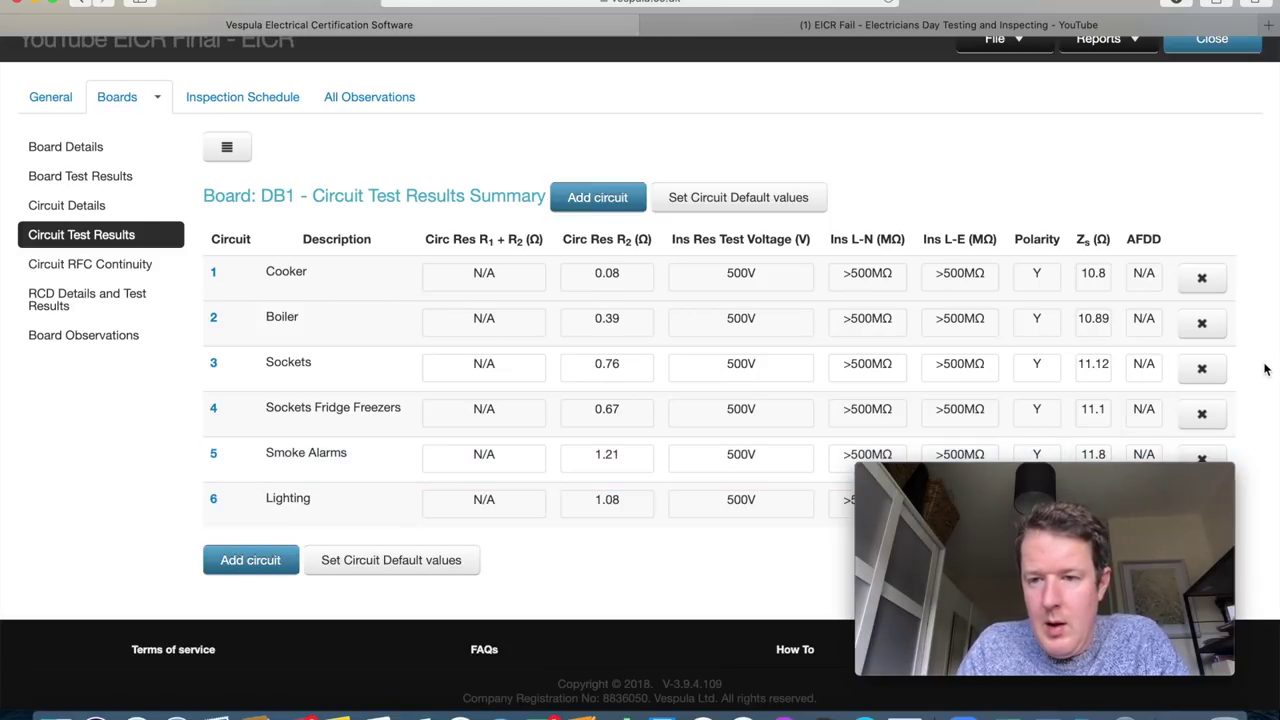
pyautogui.moveTo(1088, 480); pyautogui.dragTo(776, 542)
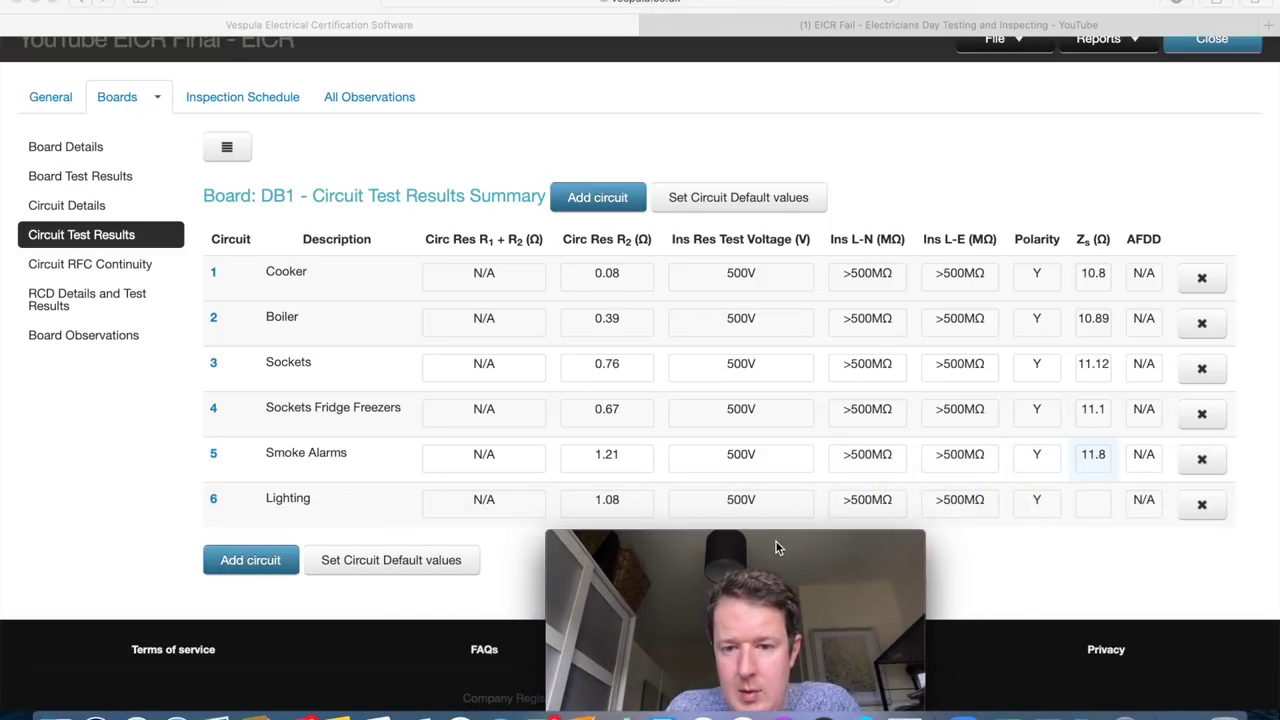
pyautogui.click(1093, 508)
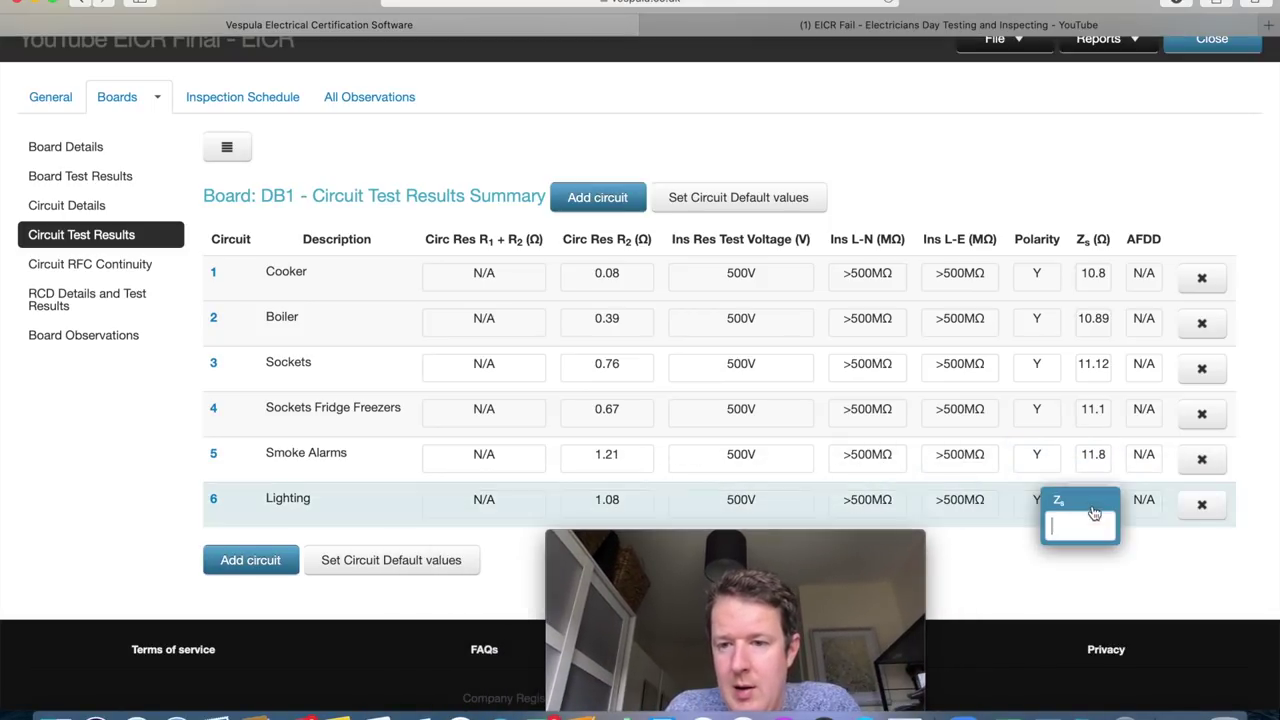
pyautogui.write('11.5')
pyautogui.press('Return')
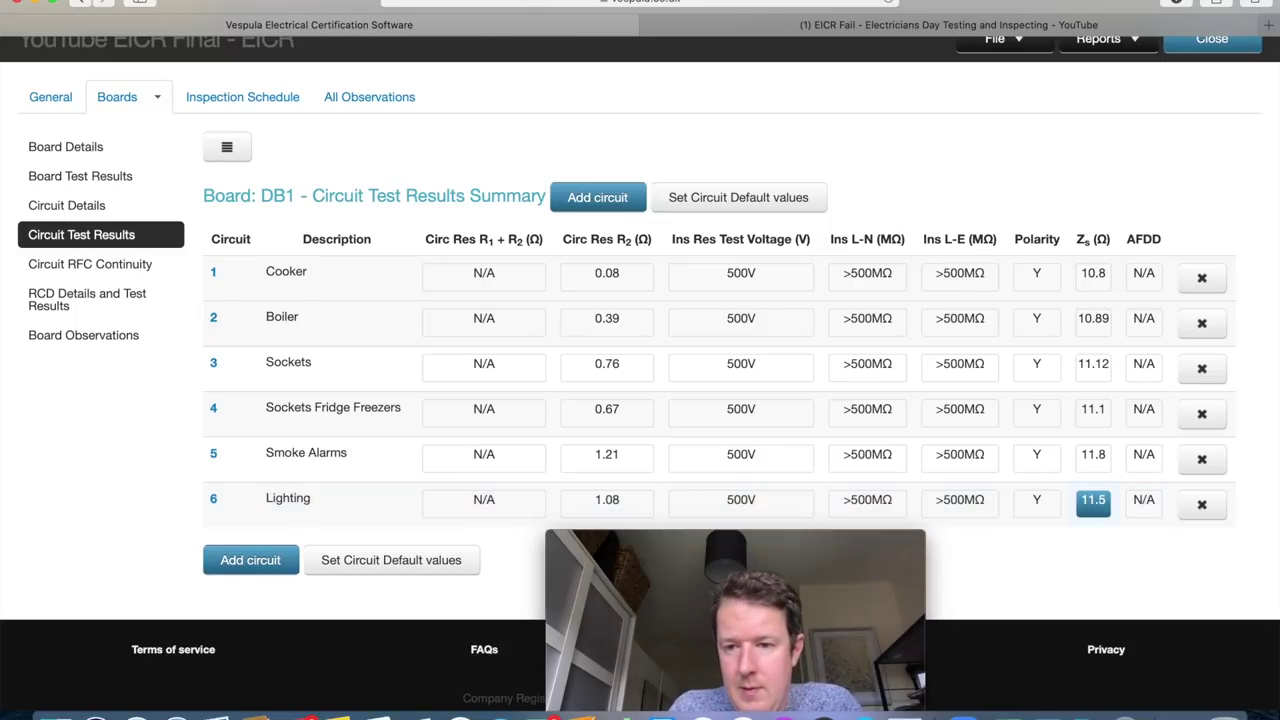
pyautogui.moveTo(815, 544); pyautogui.dragTo(1160, 546)
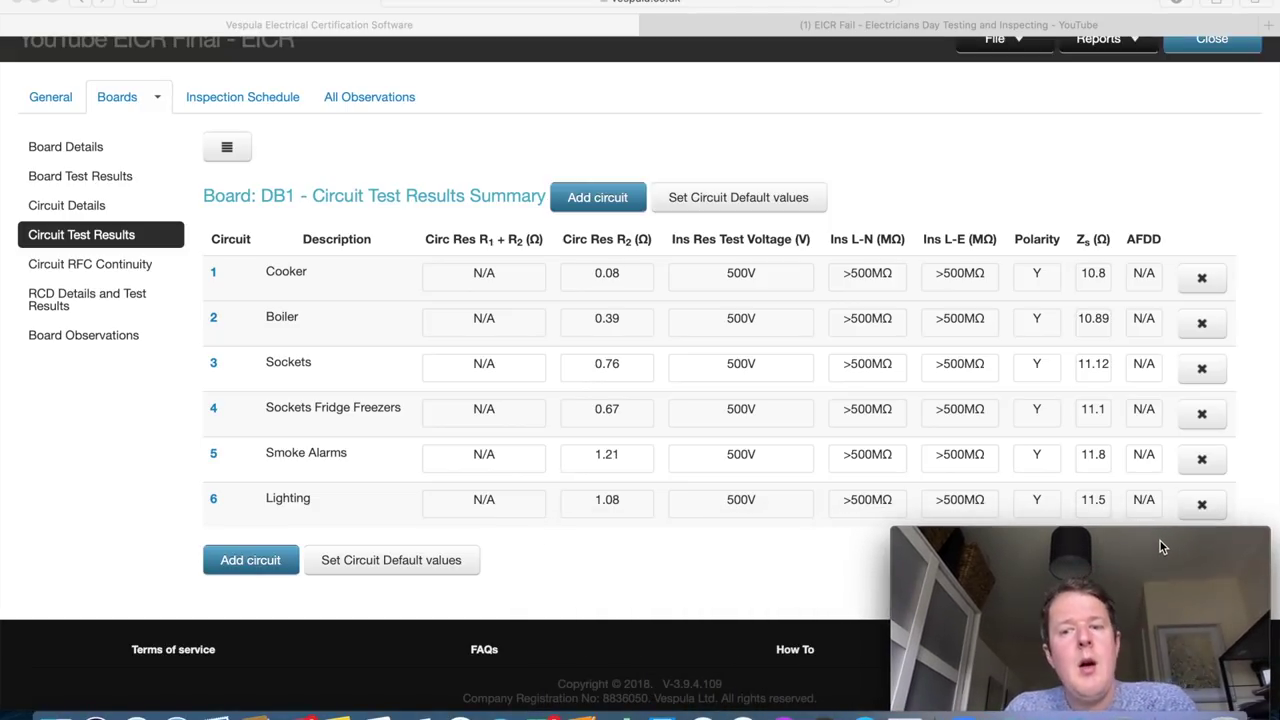
# Check DB1's ring final continuity and circuit details, and open its RCD details and test results.
pyautogui.click(105, 267)
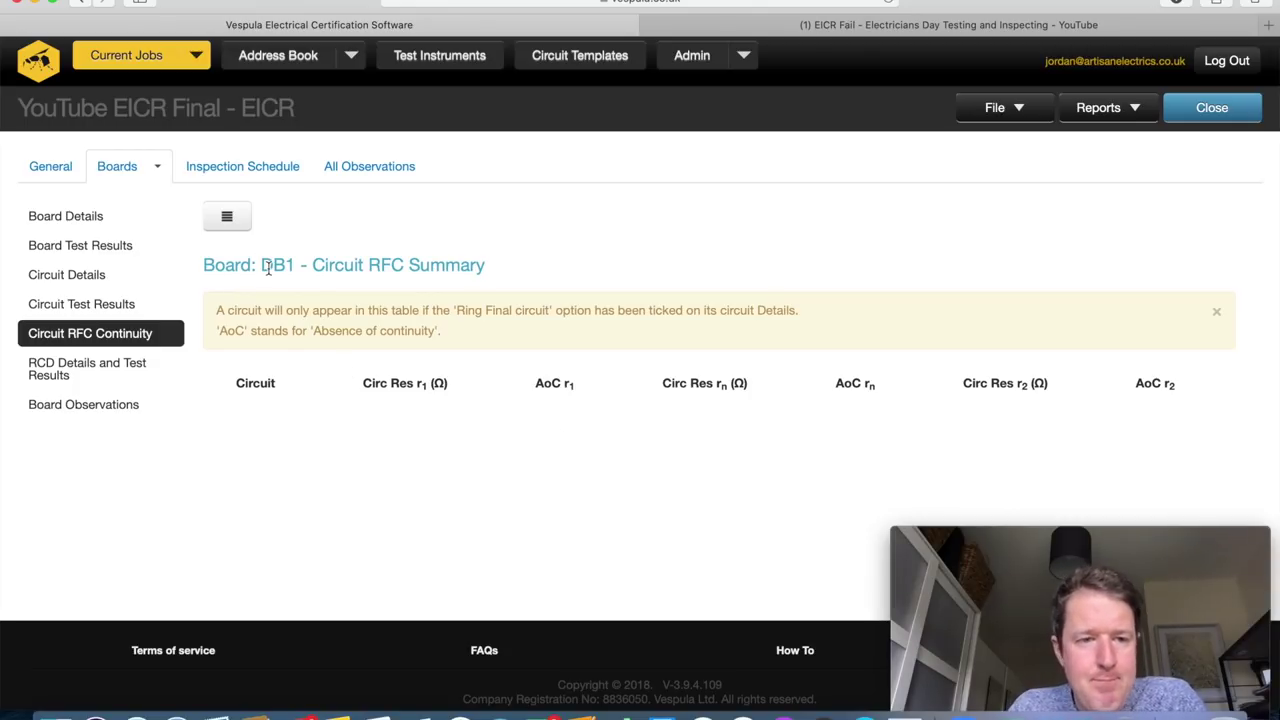
pyautogui.click(92, 374)
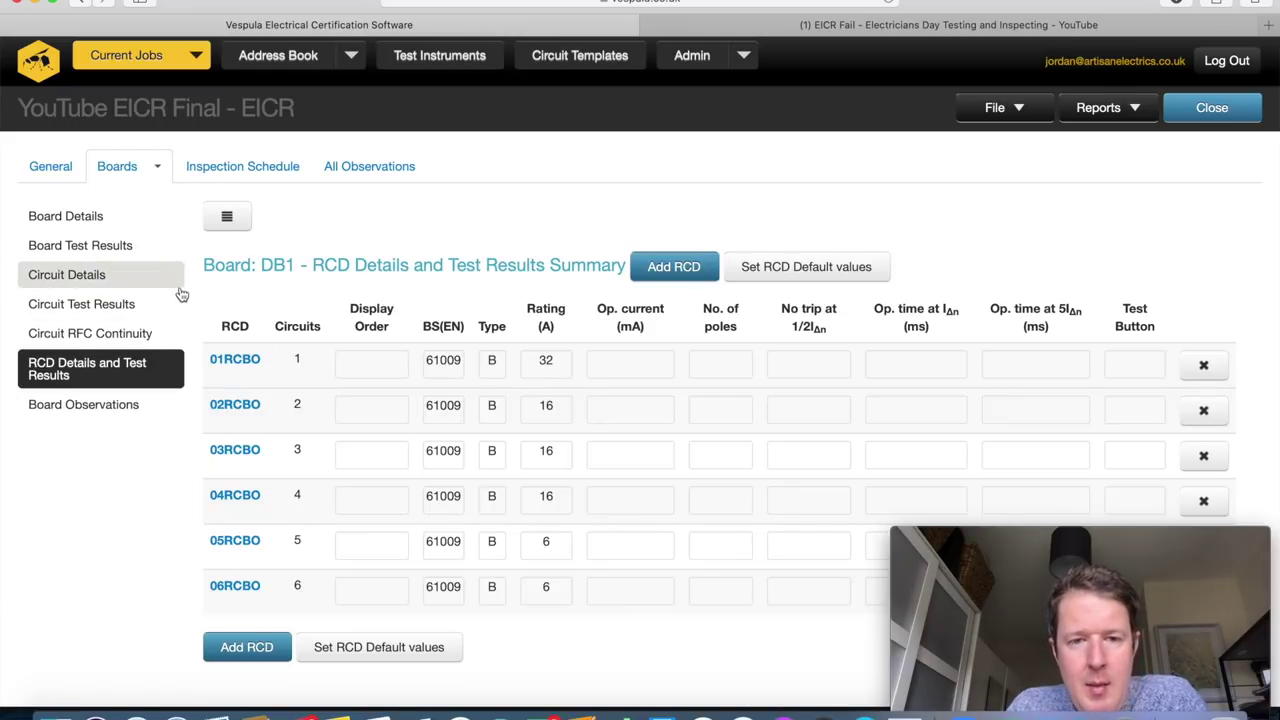
pyautogui.click(122, 304)
pyautogui.click(131, 284)
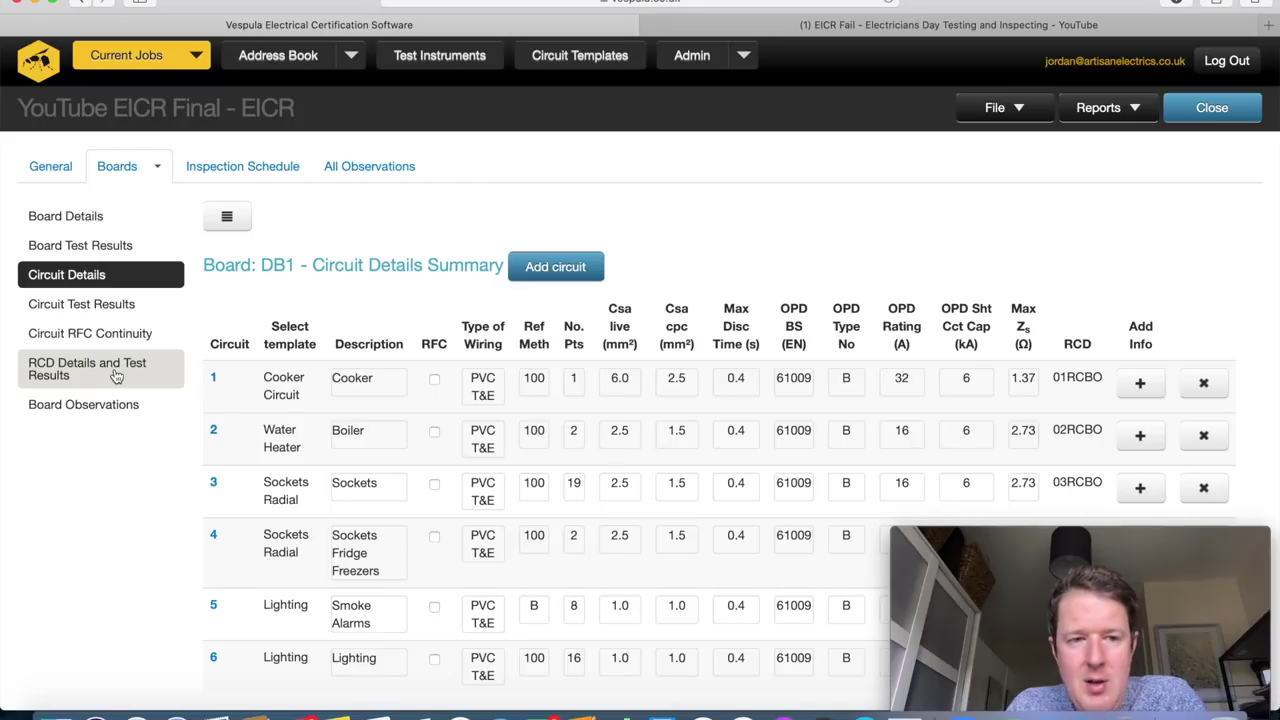
pyautogui.click(116, 375)
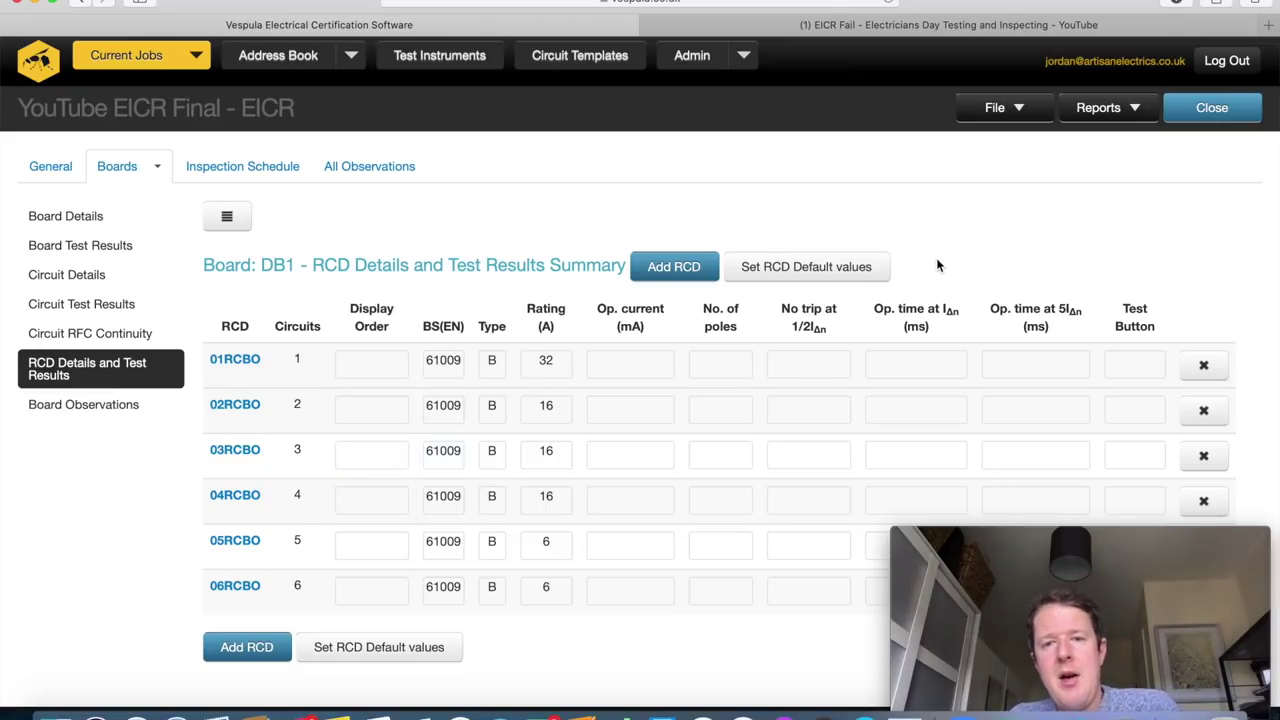
# Set the RCD default operating current to 30 and check the RCBOs' pole count in the YouTube testing video.
pyautogui.click(820, 268)
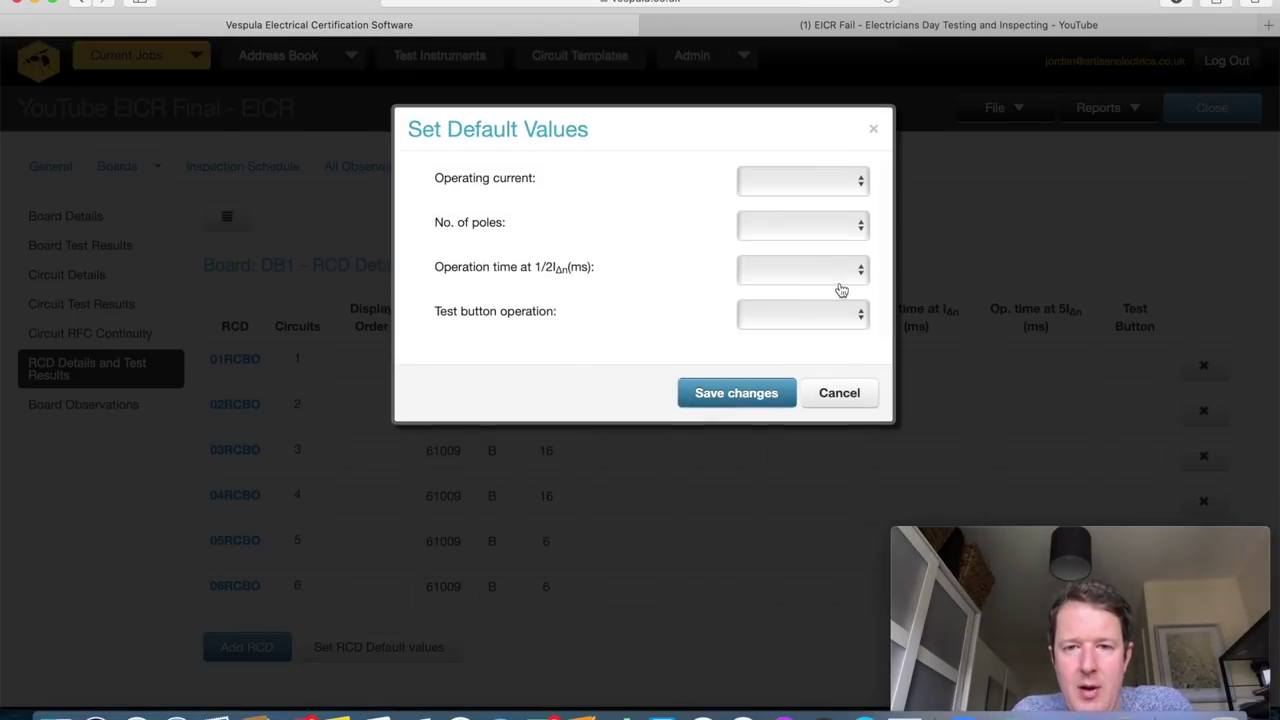
pyautogui.click(828, 183)
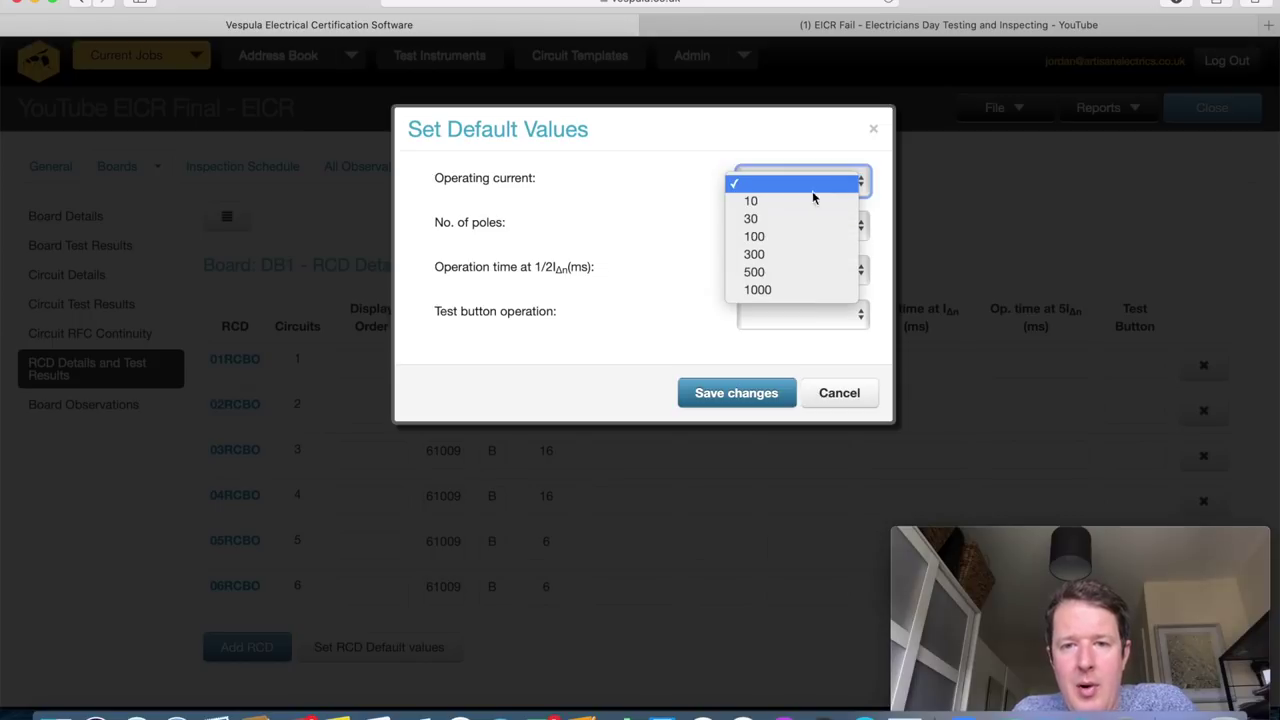
pyautogui.click(786, 218)
pyautogui.click(833, 229)
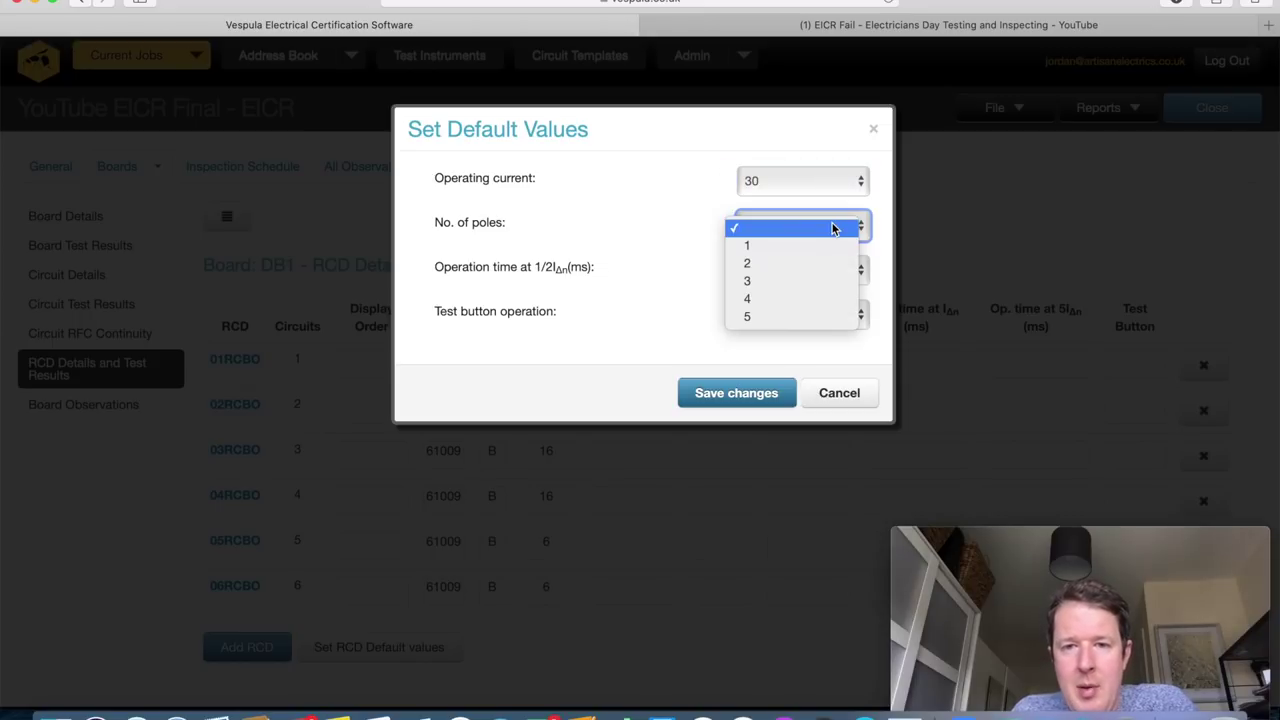
pyautogui.click(866, 34)
pyautogui.click(868, 30)
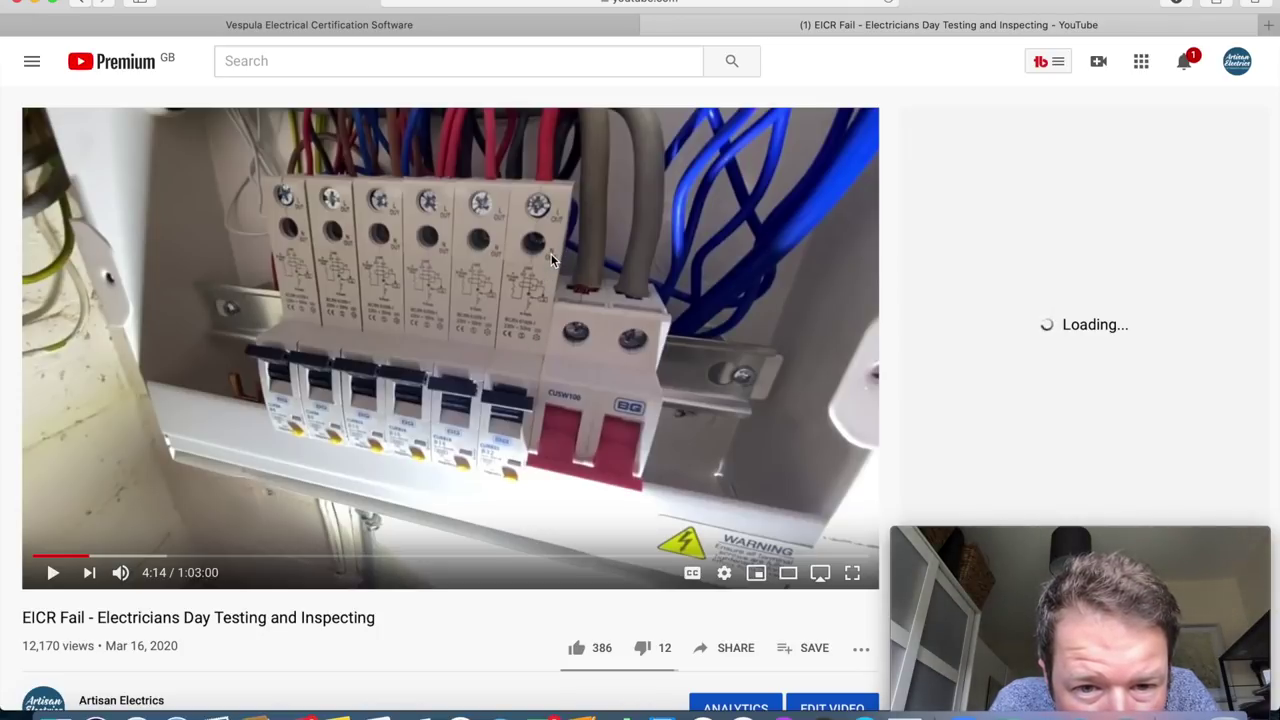
pyautogui.click(535, 27)
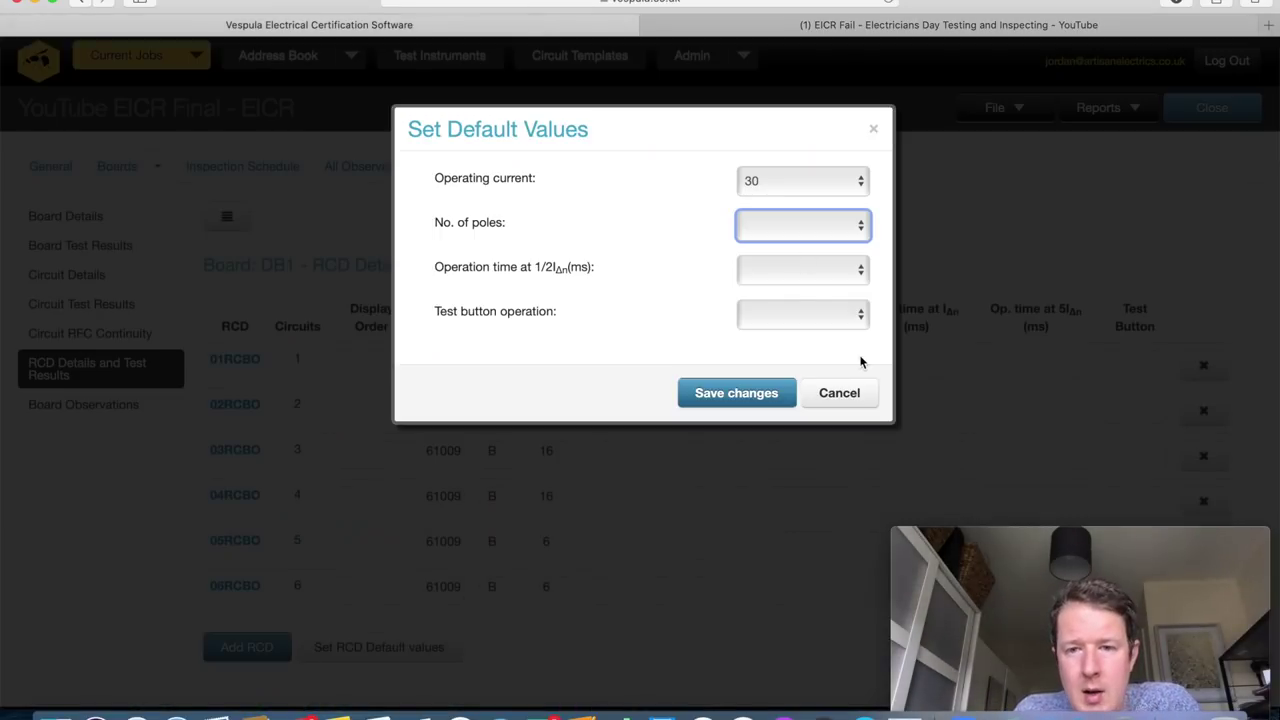
# Set the RCD defaults to 1 pole, No trip at half rated current and Pass for test button operation, and save them.
pyautogui.click(794, 229)
pyautogui.click(776, 246)
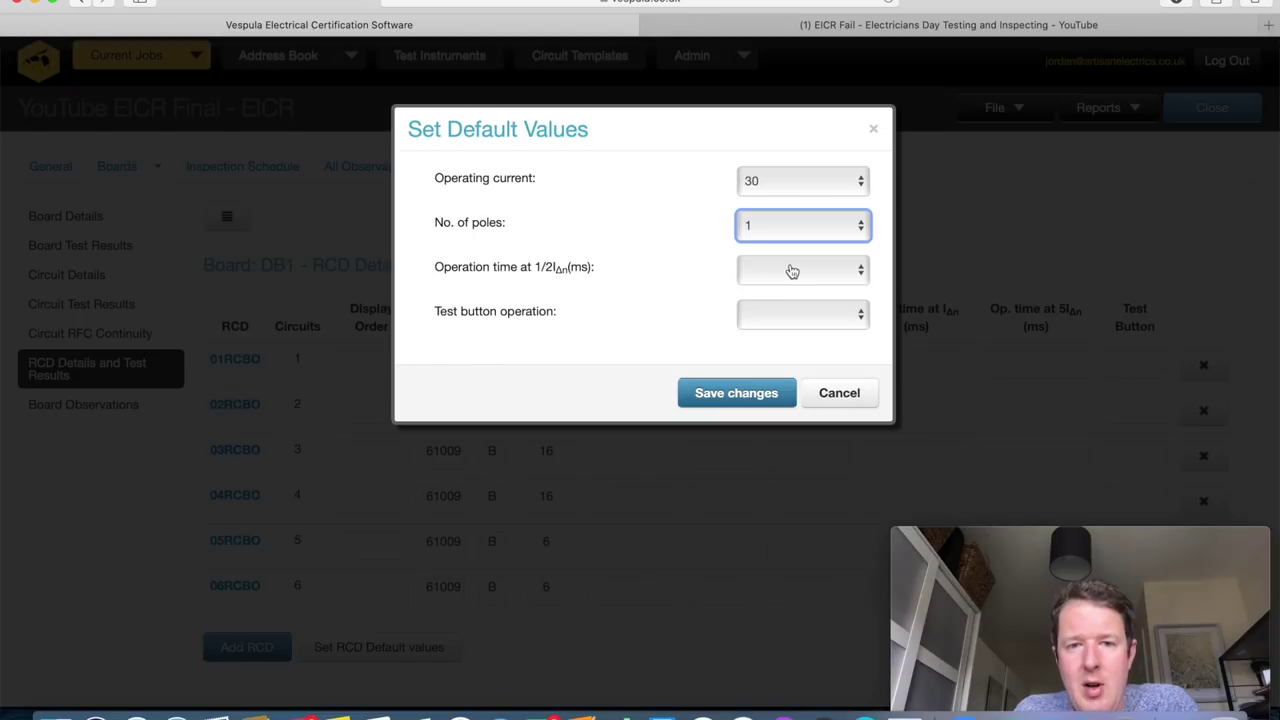
pyautogui.click(790, 271)
pyautogui.click(776, 289)
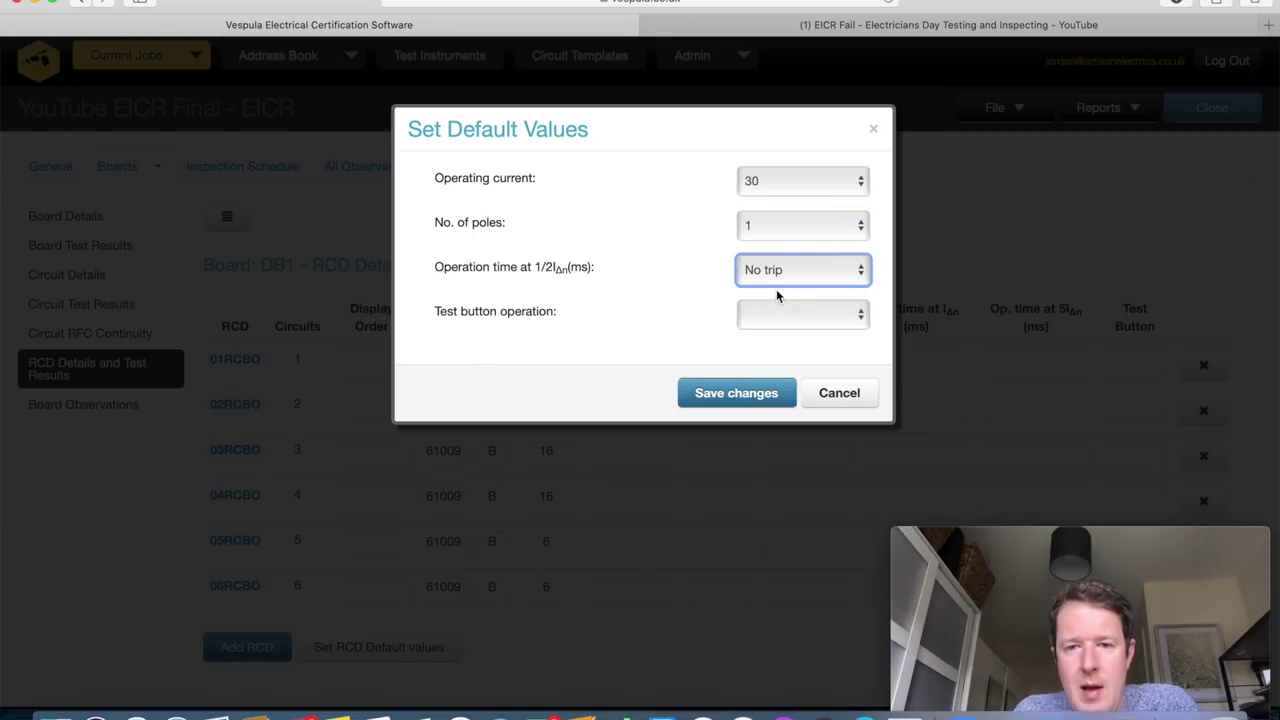
pyautogui.click(796, 313)
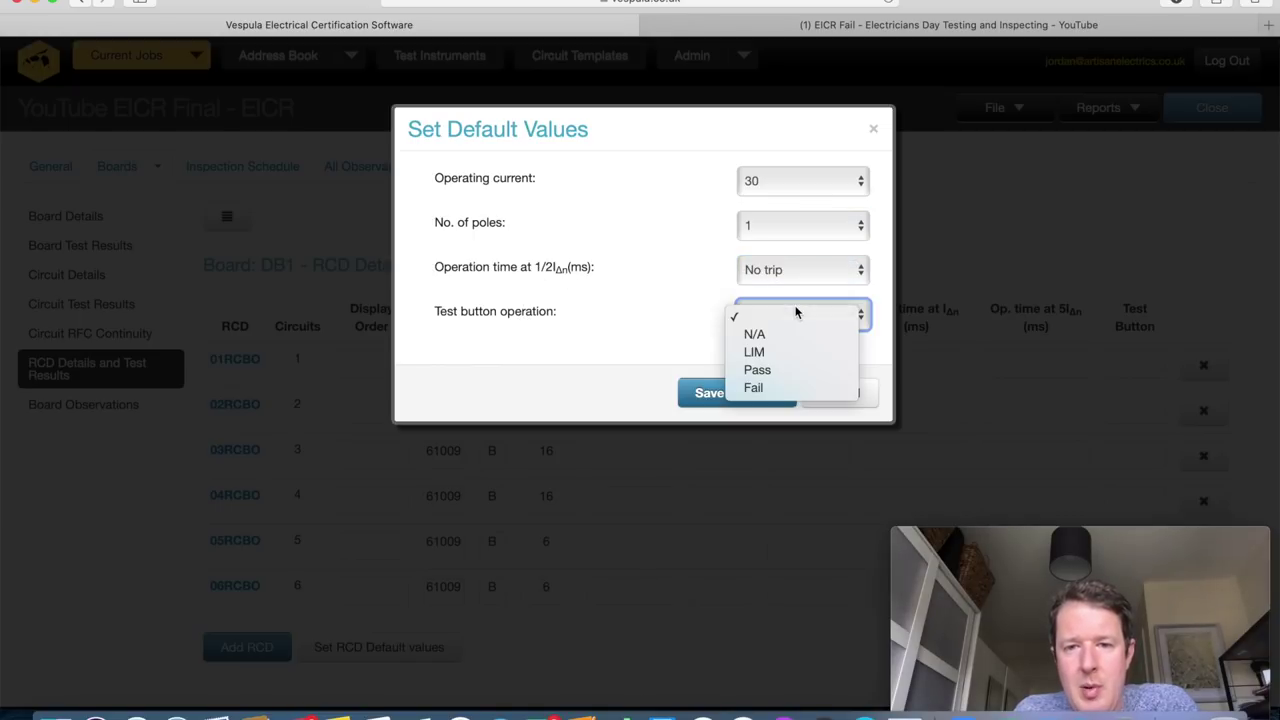
pyautogui.click(779, 371)
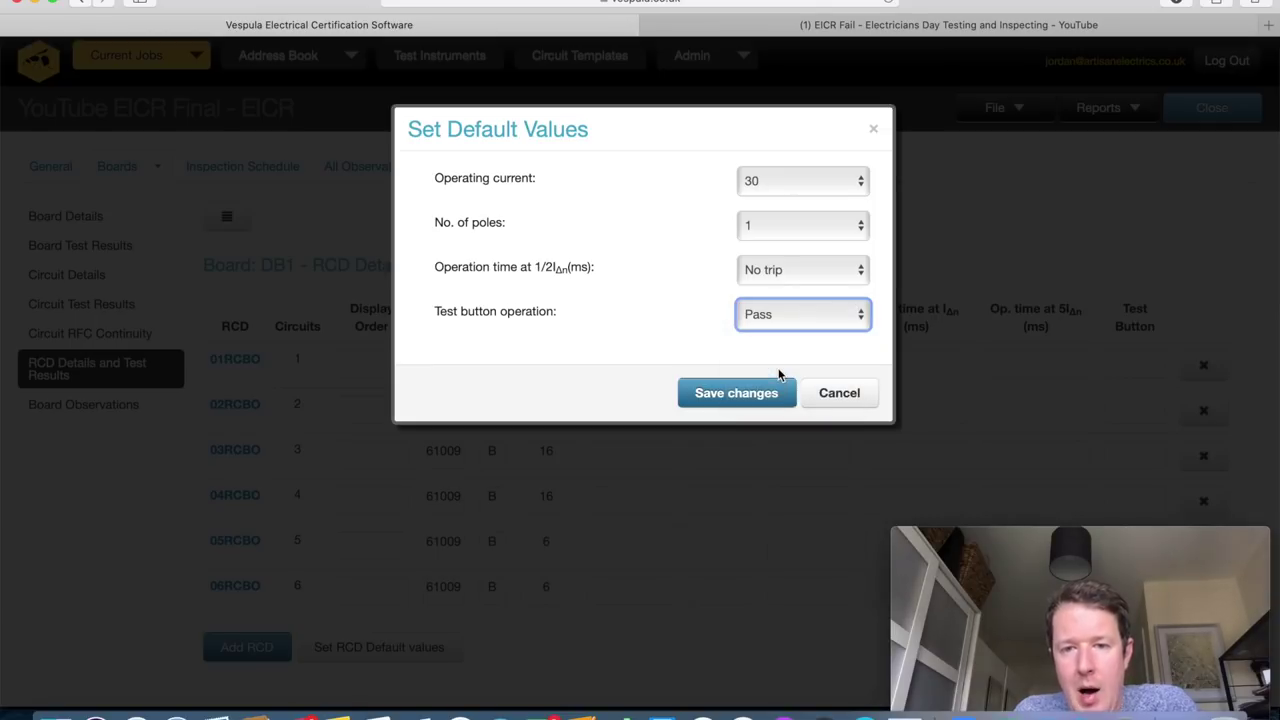
pyautogui.click(729, 395)
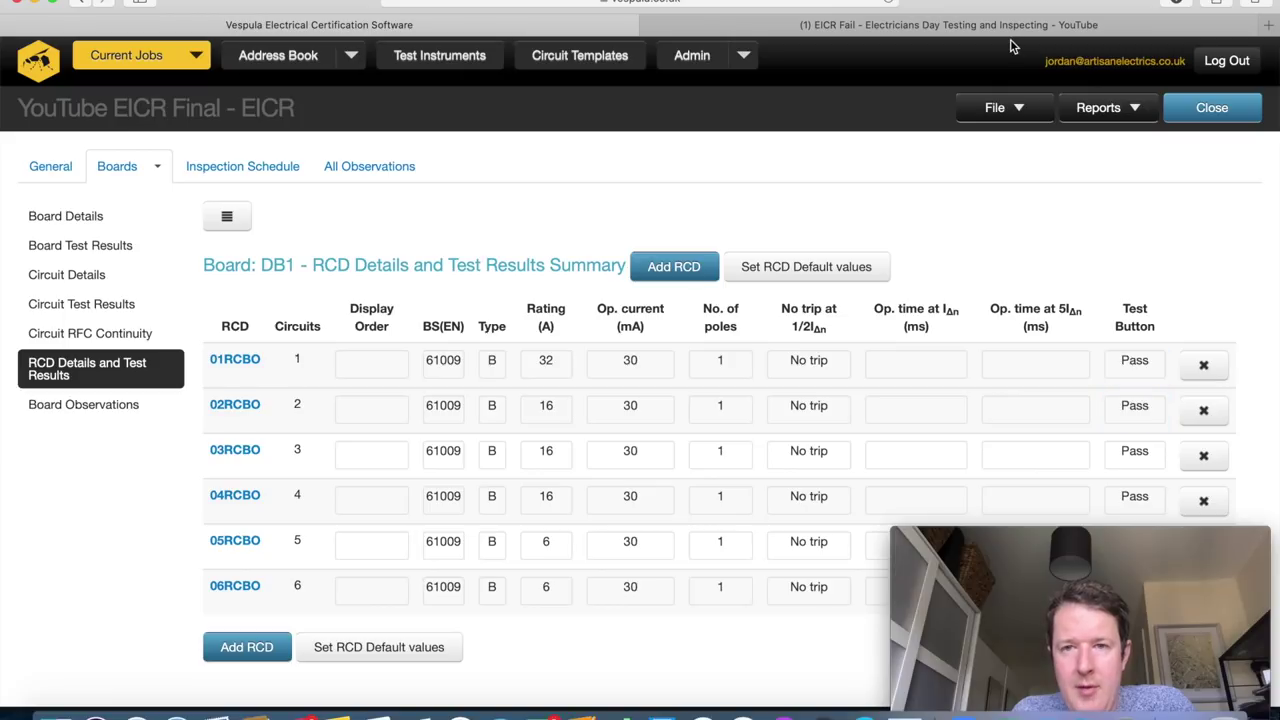
# Switch to the YouTube testing video and play the RCD test around 43:53 to read the first trip time.
pyautogui.click(960, 26)
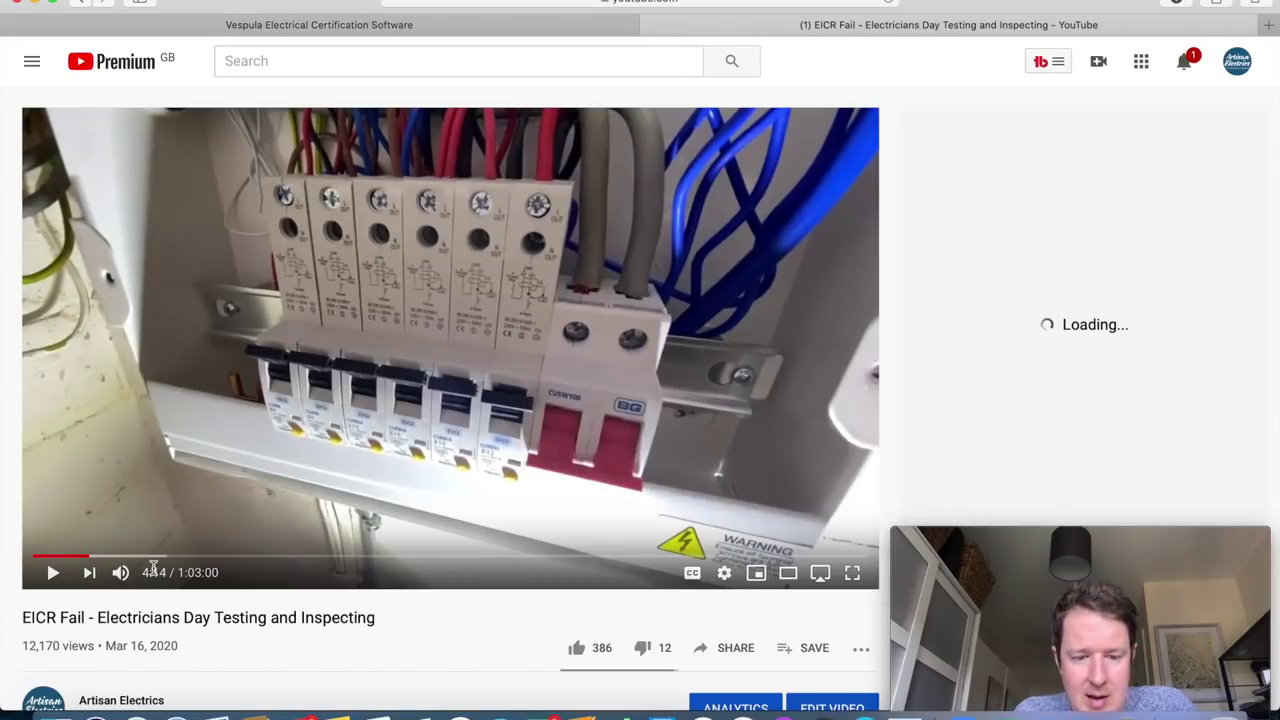
pyautogui.moveTo(90, 558); pyautogui.dragTo(611, 565)
pyautogui.click(52, 572)
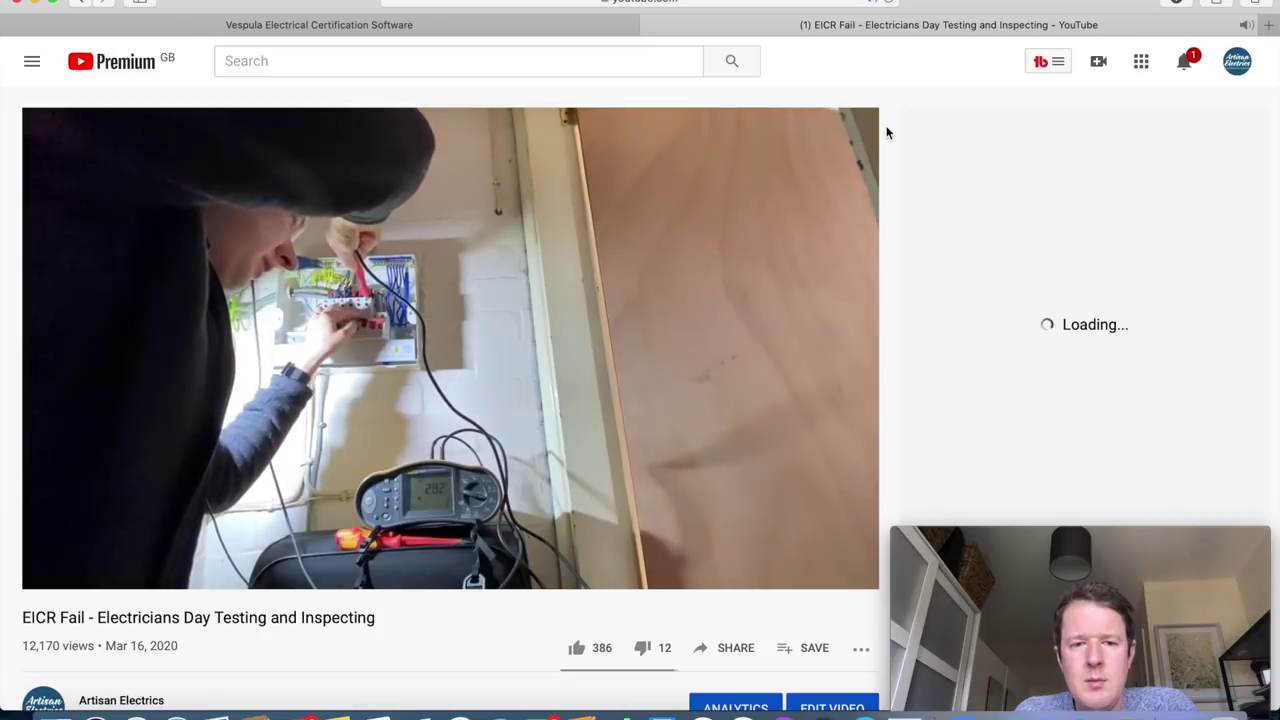
pyautogui.click(53, 576)
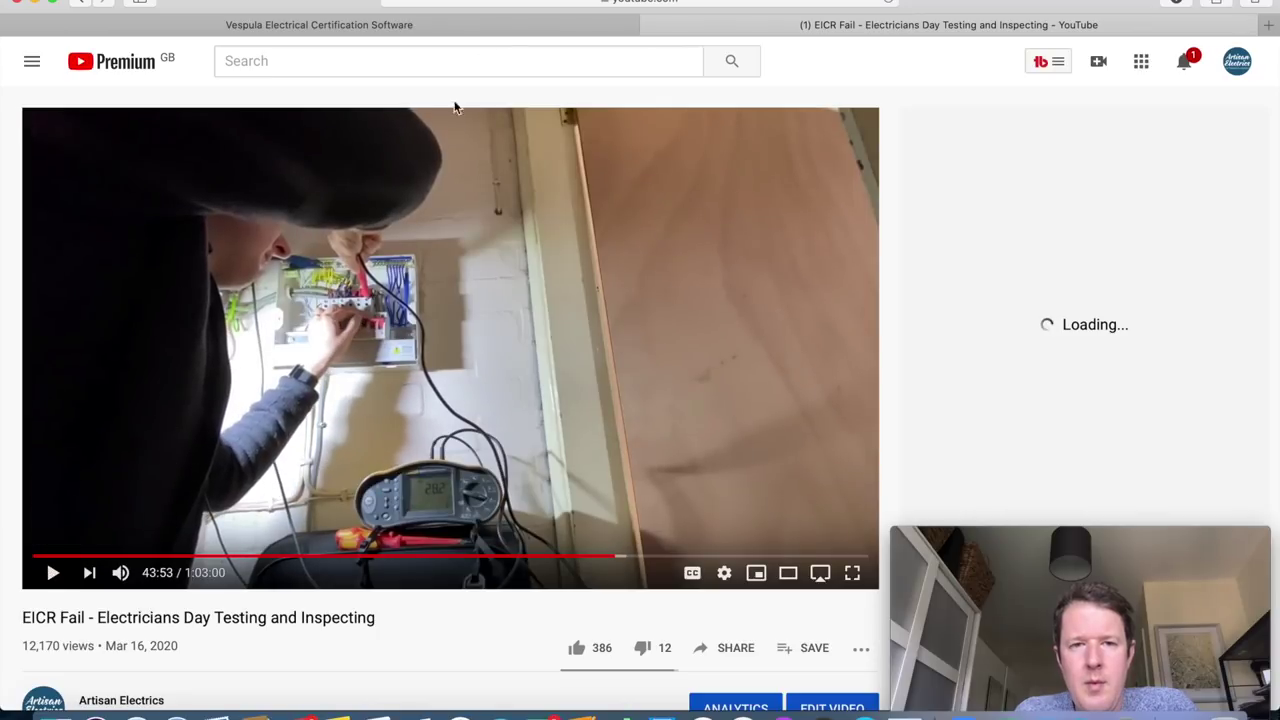
# Return to the Vespula certificate and enter 28.2 ms as 01RCBO's operating time at both IΔn and 5IΔn.
pyautogui.click(514, 25)
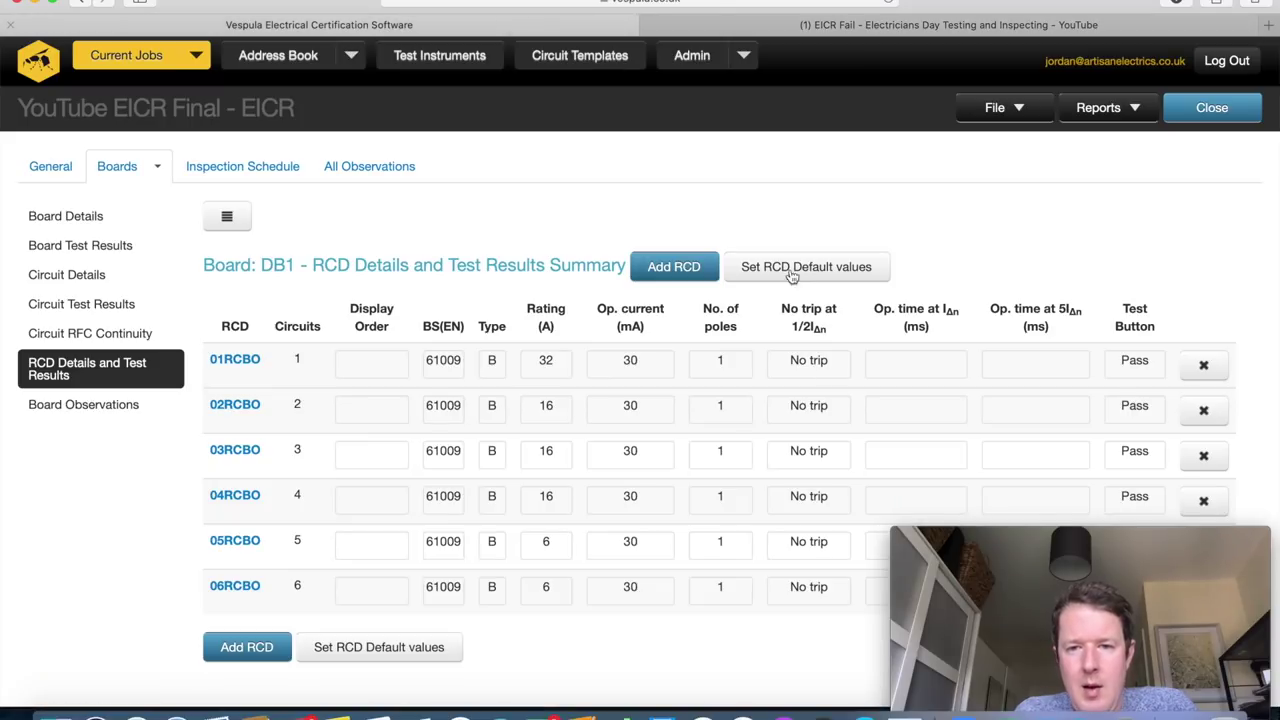
pyautogui.click(927, 368)
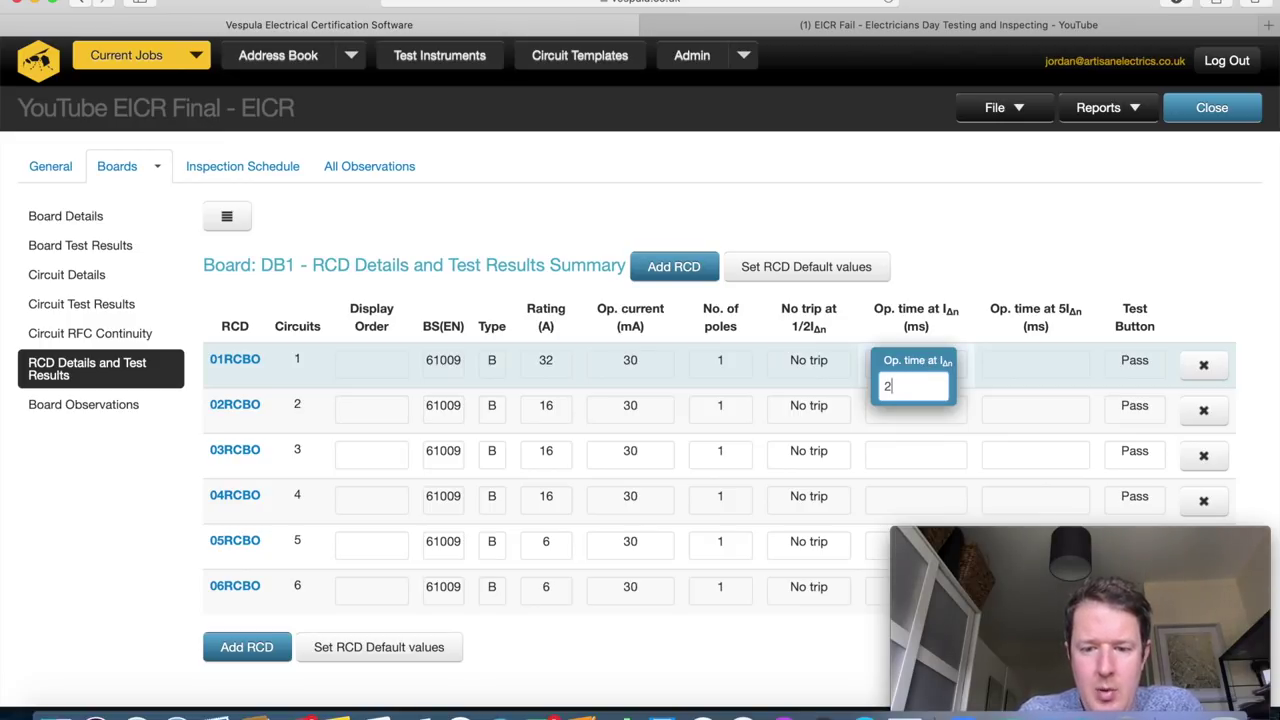
pyautogui.press('Tab')
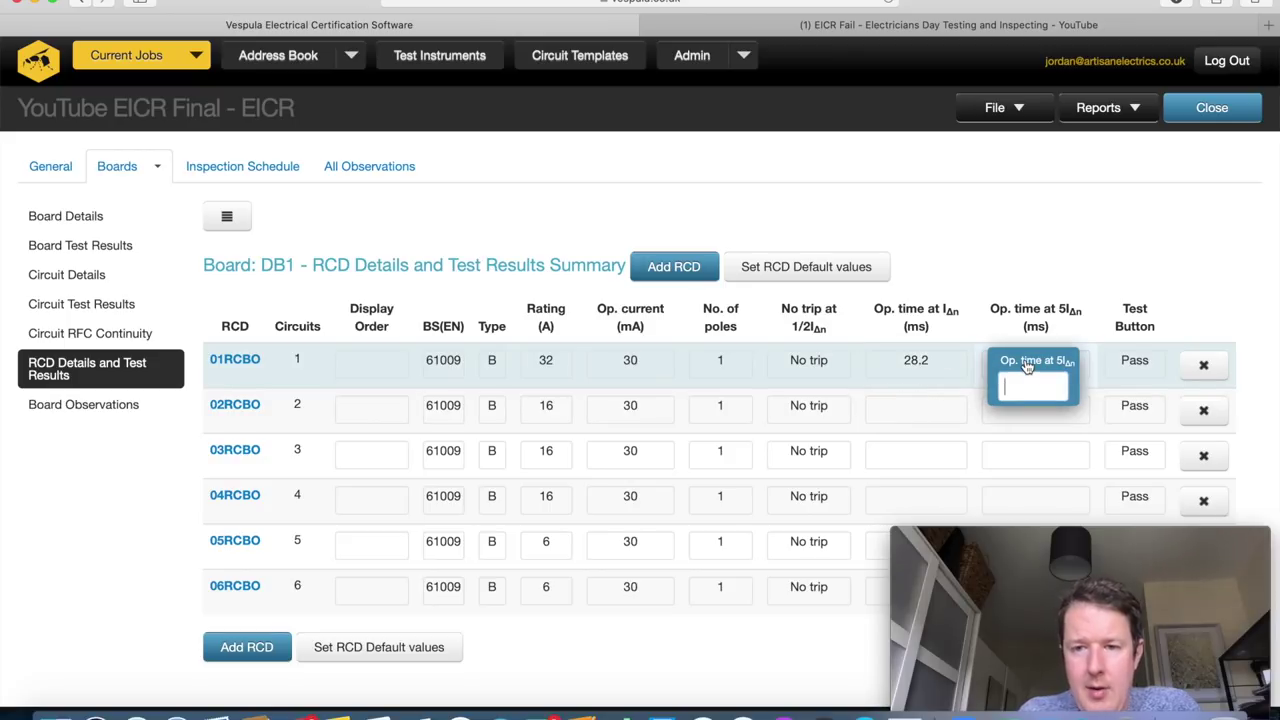
pyautogui.write('28.2')
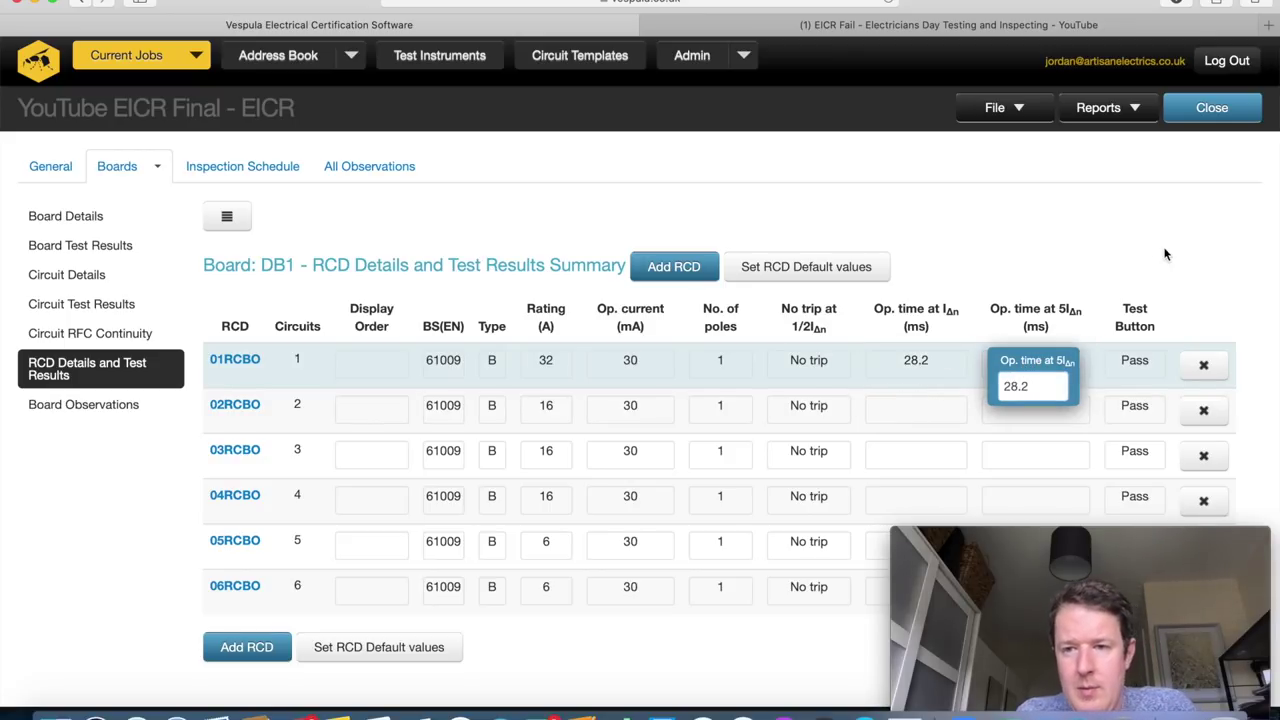
pyautogui.press('Return')
# Switch to the YouTube testing video and play on from 43:53 to check the next RCBO's test result.
pyautogui.click(895, 27)
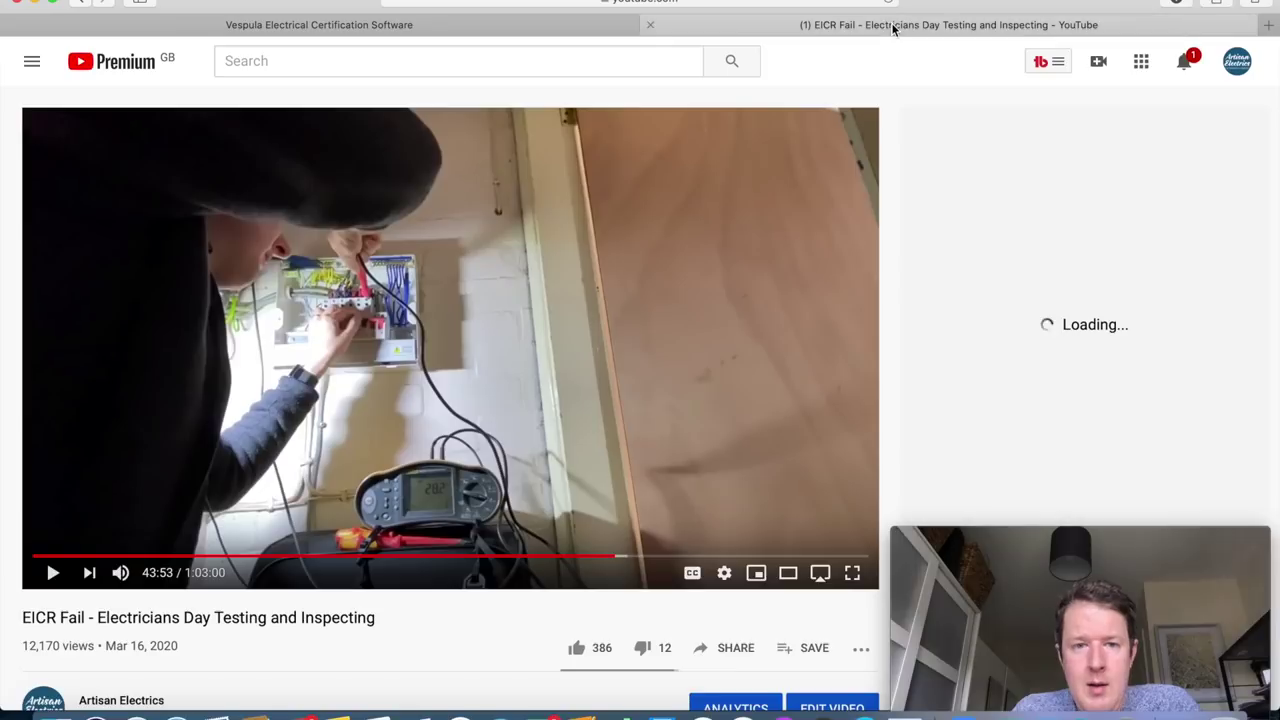
pyautogui.click(53, 572)
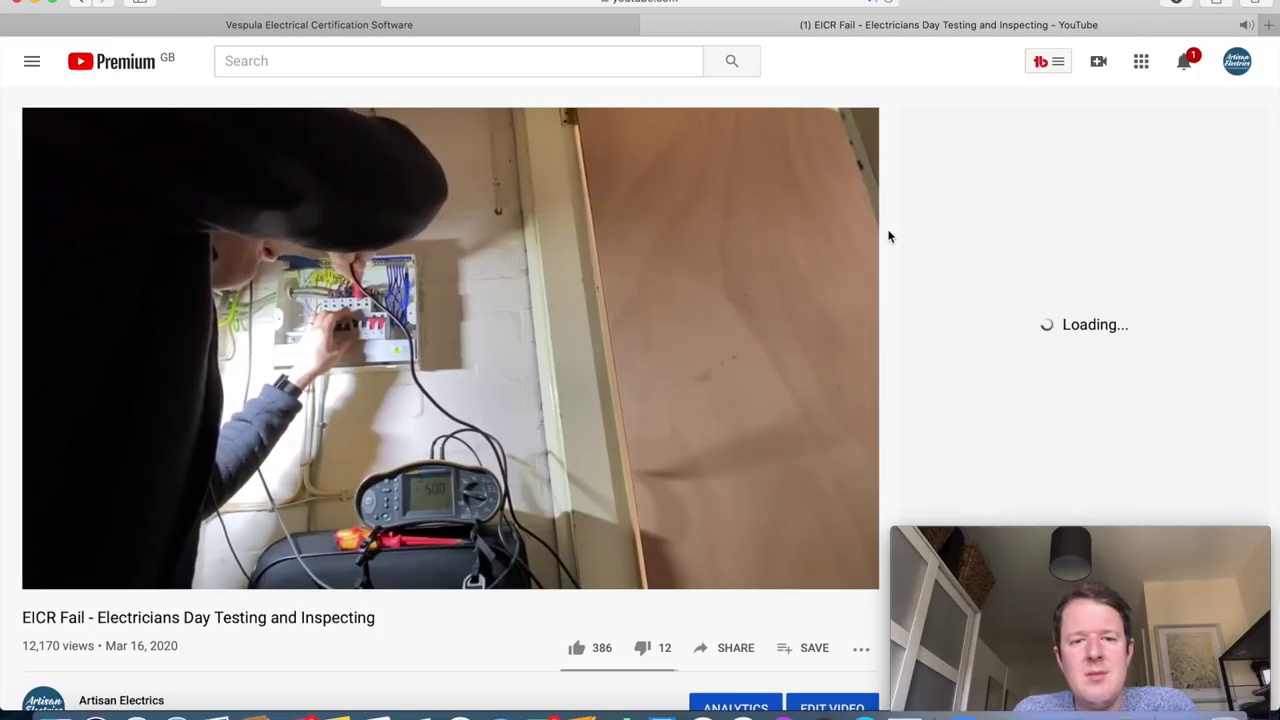
pyautogui.click(54, 572)
# Return to the Vespula certificate and set the test button result of 02RCBO to Fail.
pyautogui.click(557, 30)
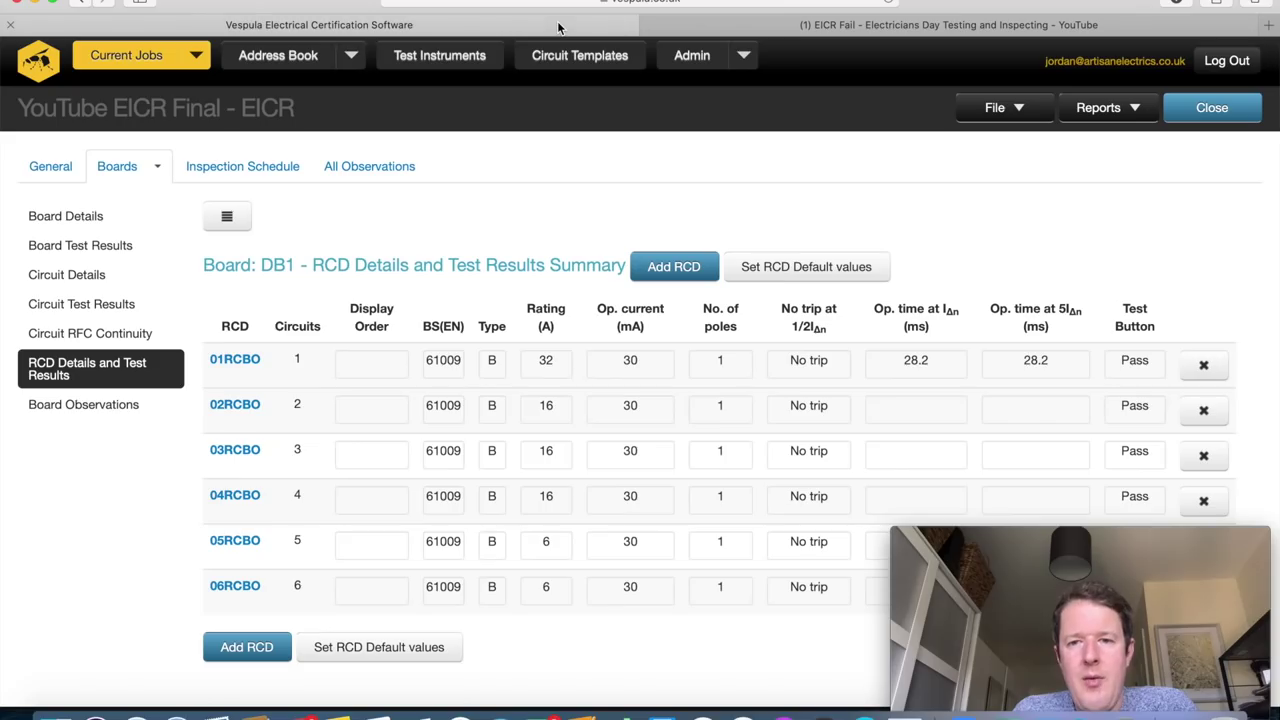
pyautogui.click(1147, 418)
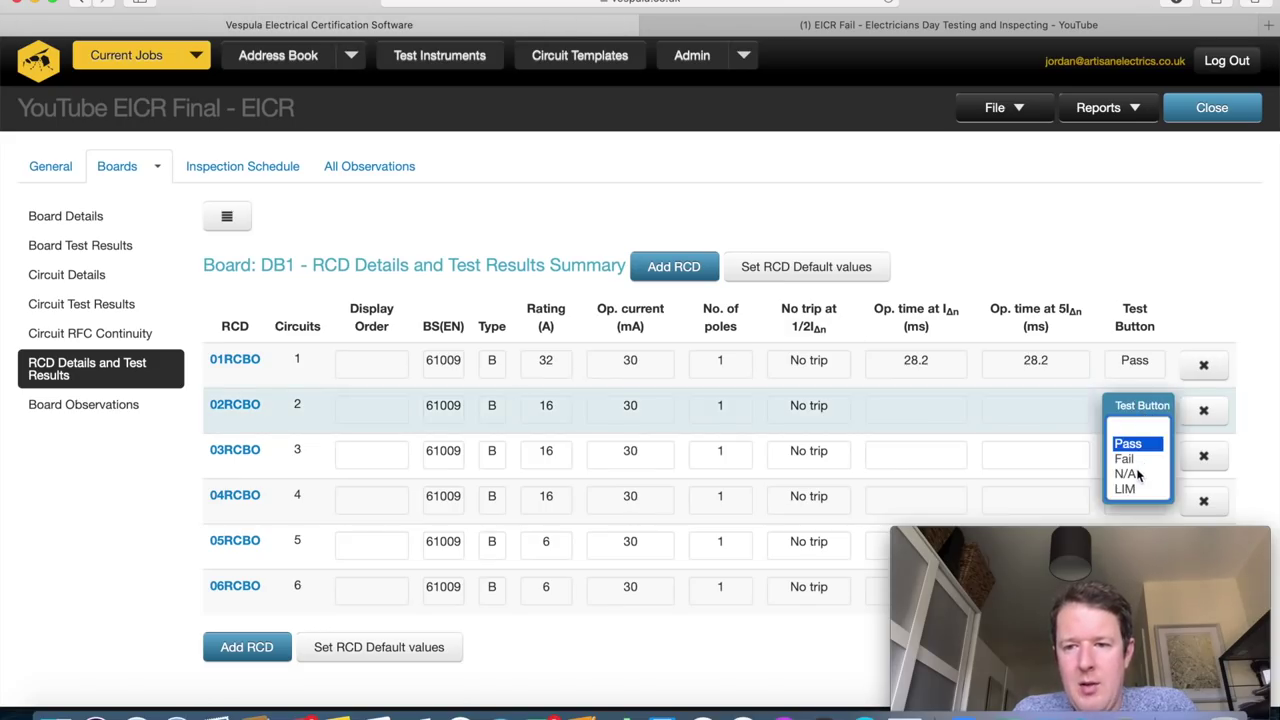
pyautogui.click(1125, 459)
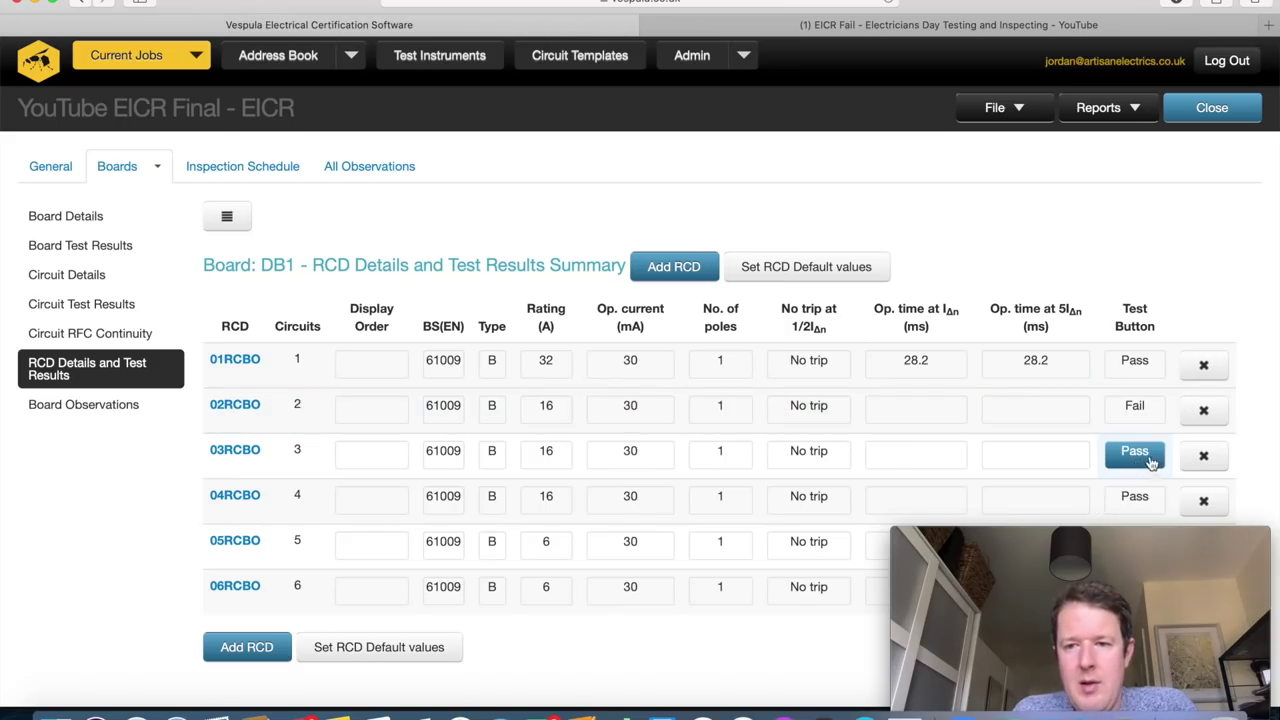
# Enter 02RCBO's operating times as >310 ms at IΔn and >50 ms at 5IΔn.
pyautogui.click(920, 416)
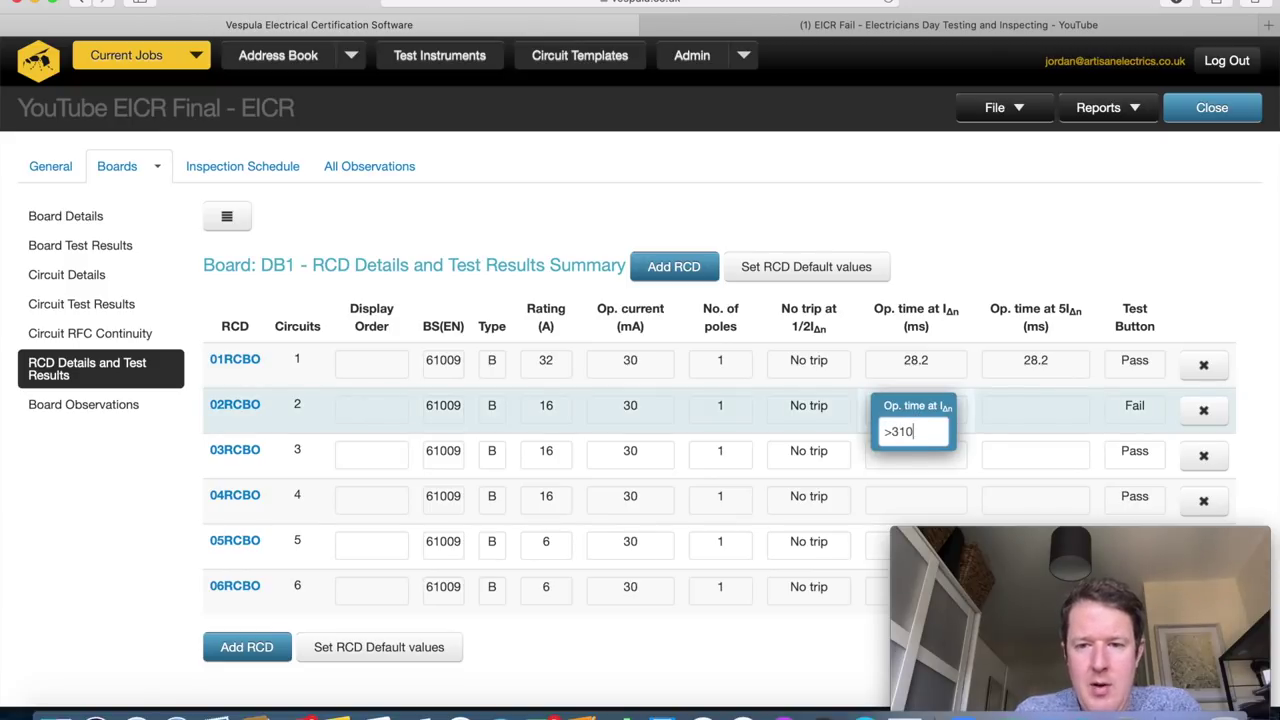
pyautogui.click(1027, 418)
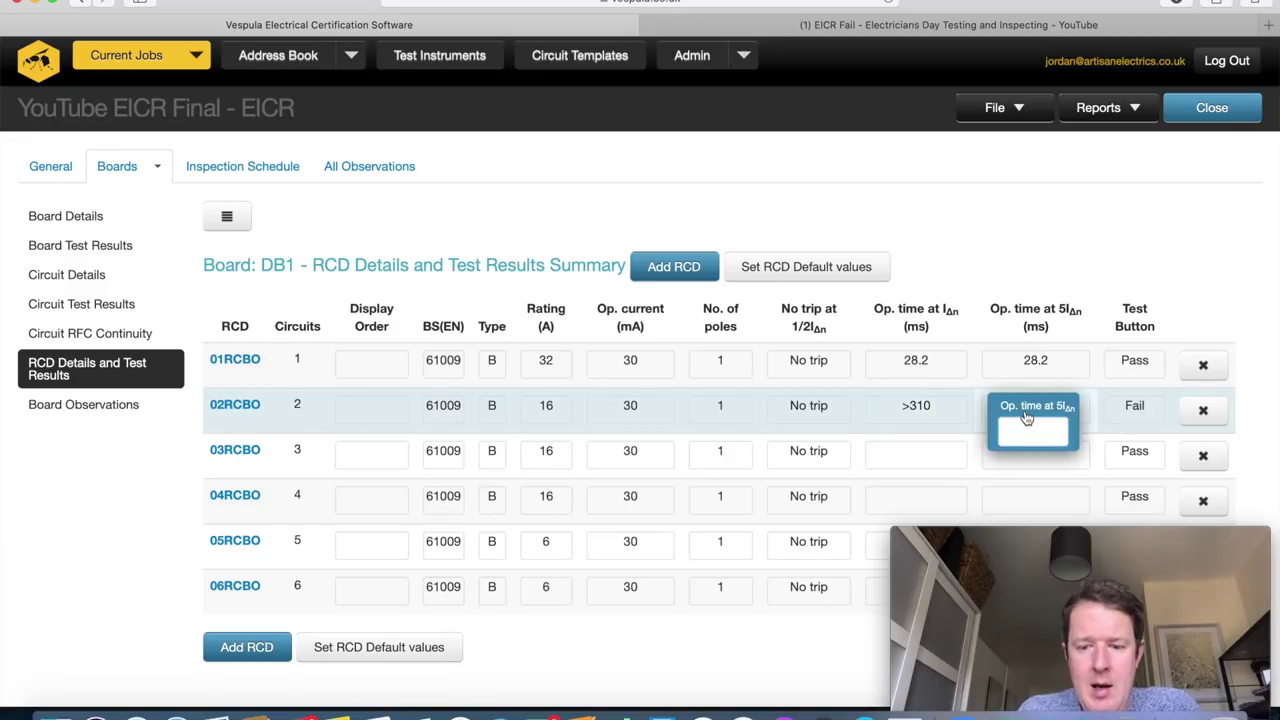
pyautogui.write('>50')
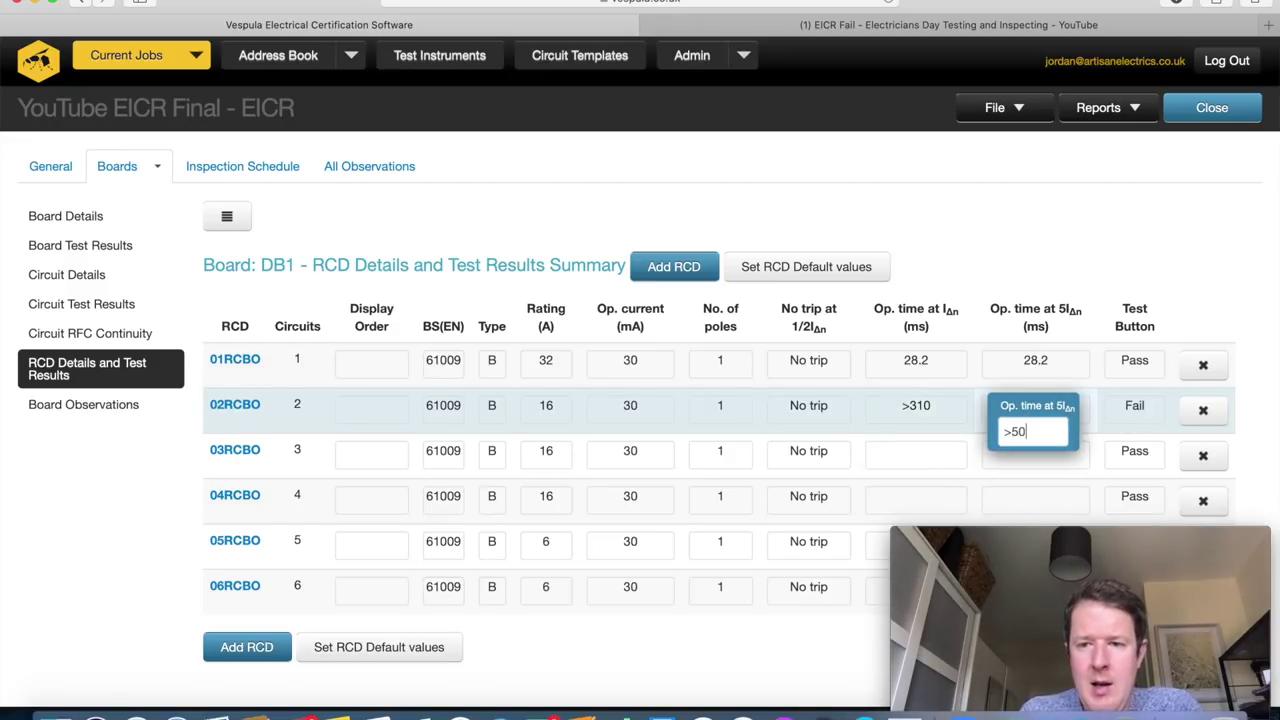
pyautogui.press('Return')
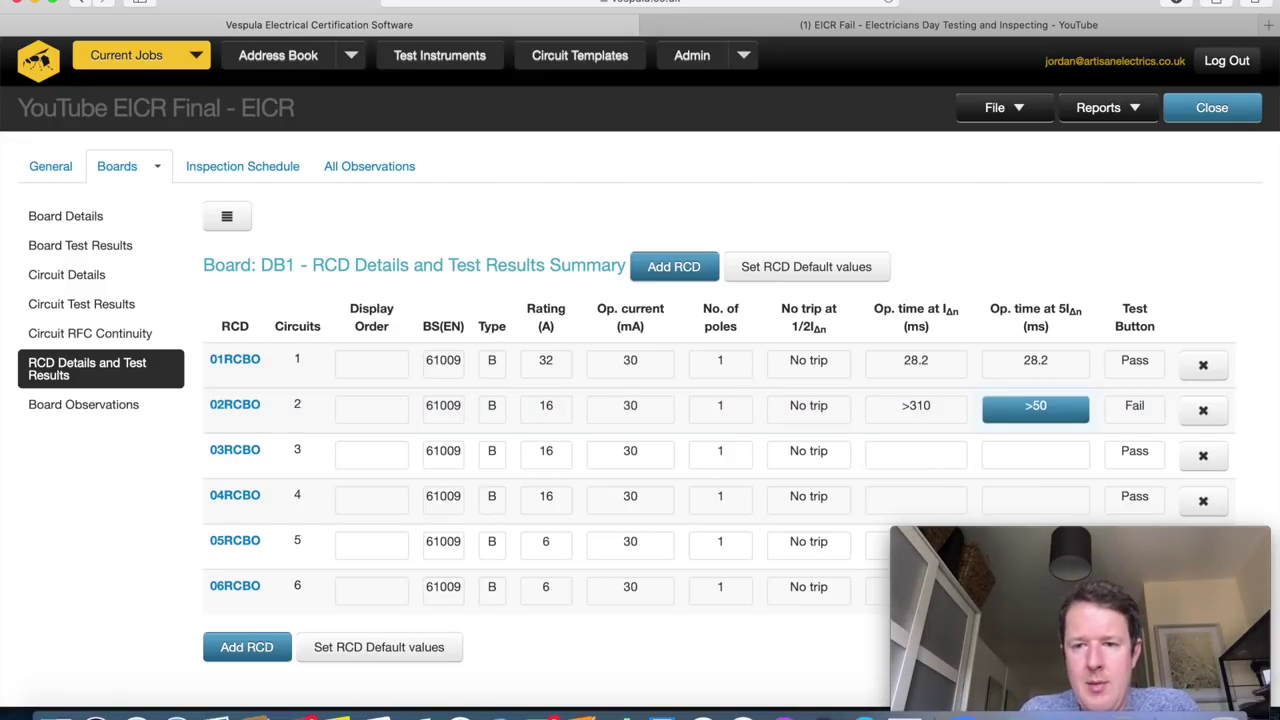
# Enter 03RCBO's operating times as 24.6 ms at IΔn and 24.2 ms at 5IΔn.
pyautogui.click(921, 460)
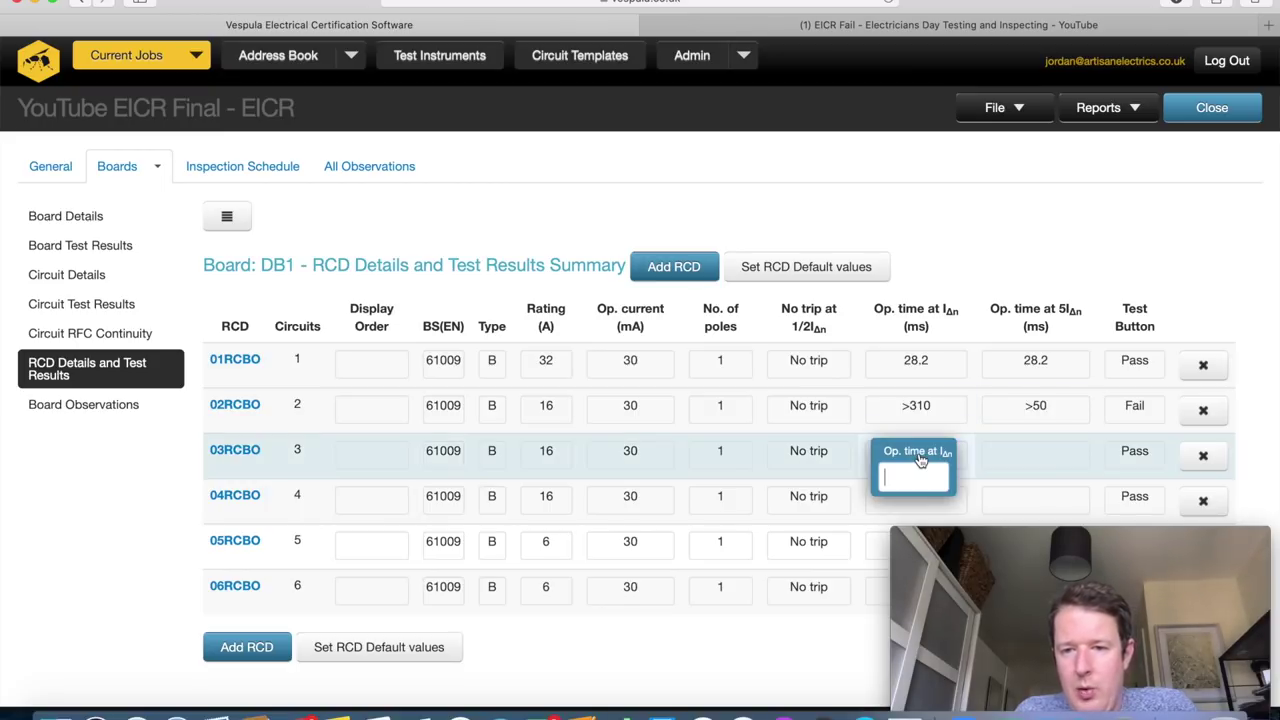
pyautogui.write('24.6')
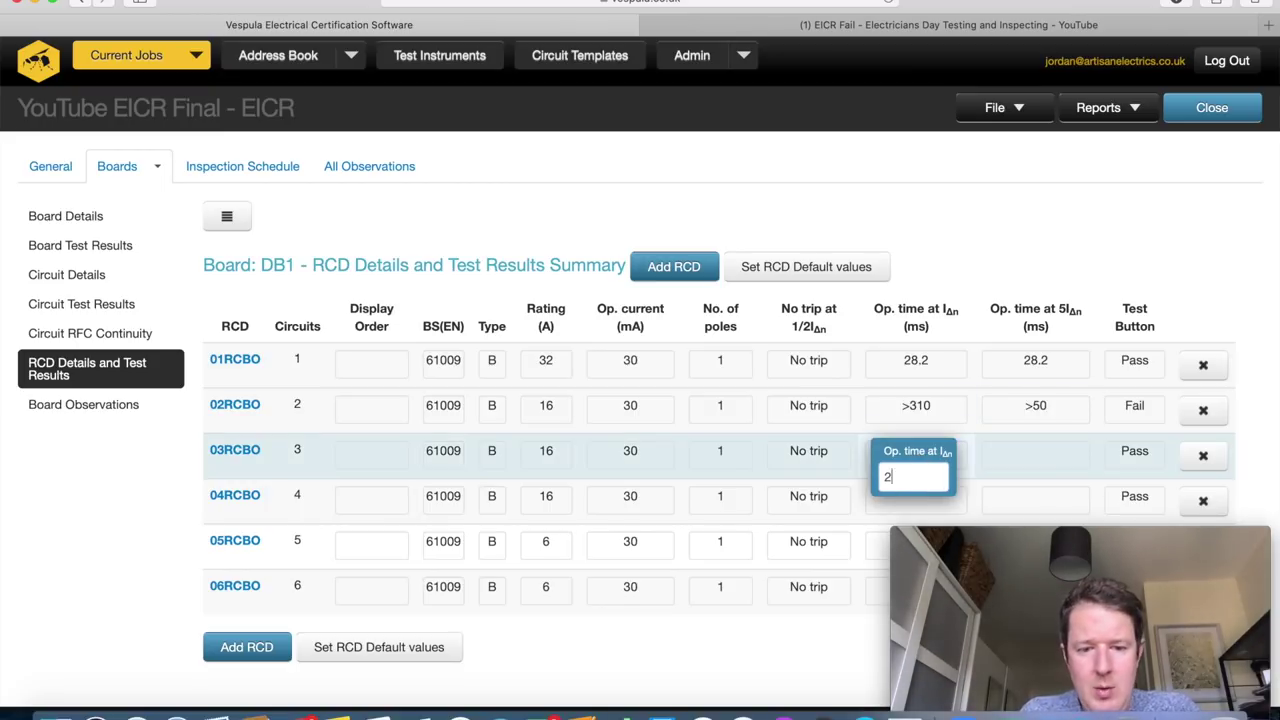
pyautogui.click(1013, 451)
pyautogui.write('24.2')
# Enter the IΔn and 5IΔn operating times: 28.4 and 28.4 ms for 04RCBO, 26.7 and 26.1 for 05RCBO, 28 and 28 for 06RCBO.
pyautogui.press('Tab')
pyautogui.write('28.4')
pyautogui.press('Tab')
pyautogui.write('28.4')
pyautogui.press('Tab')
pyautogui.write('26.7')
pyautogui.press('Tab')
pyautogui.write('26.1')
pyautogui.press('Tab')
pyautogui.write('28')
pyautogui.press('Tab')
pyautogui.write('28')
pyautogui.moveTo(682, 557); pyautogui.dragTo(1206, 481)
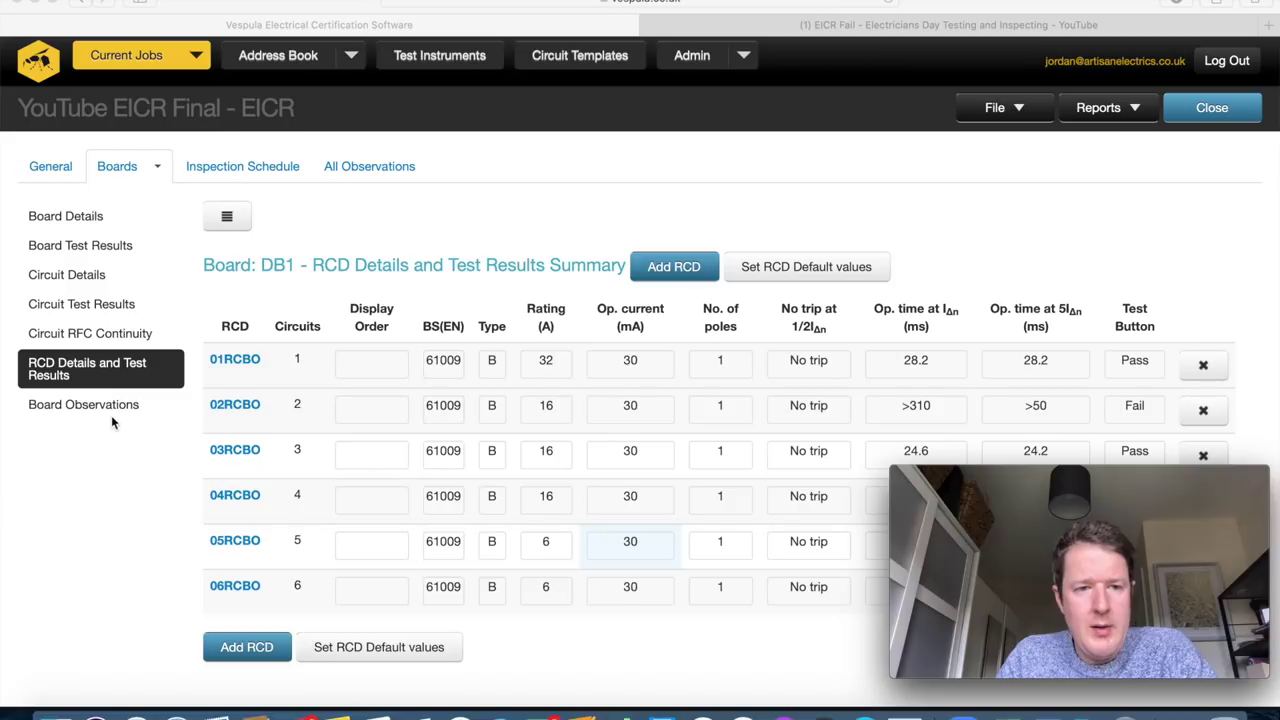
# Open DB1's board observations and examine which circuit the Zs observation refers to.
pyautogui.click(107, 458)
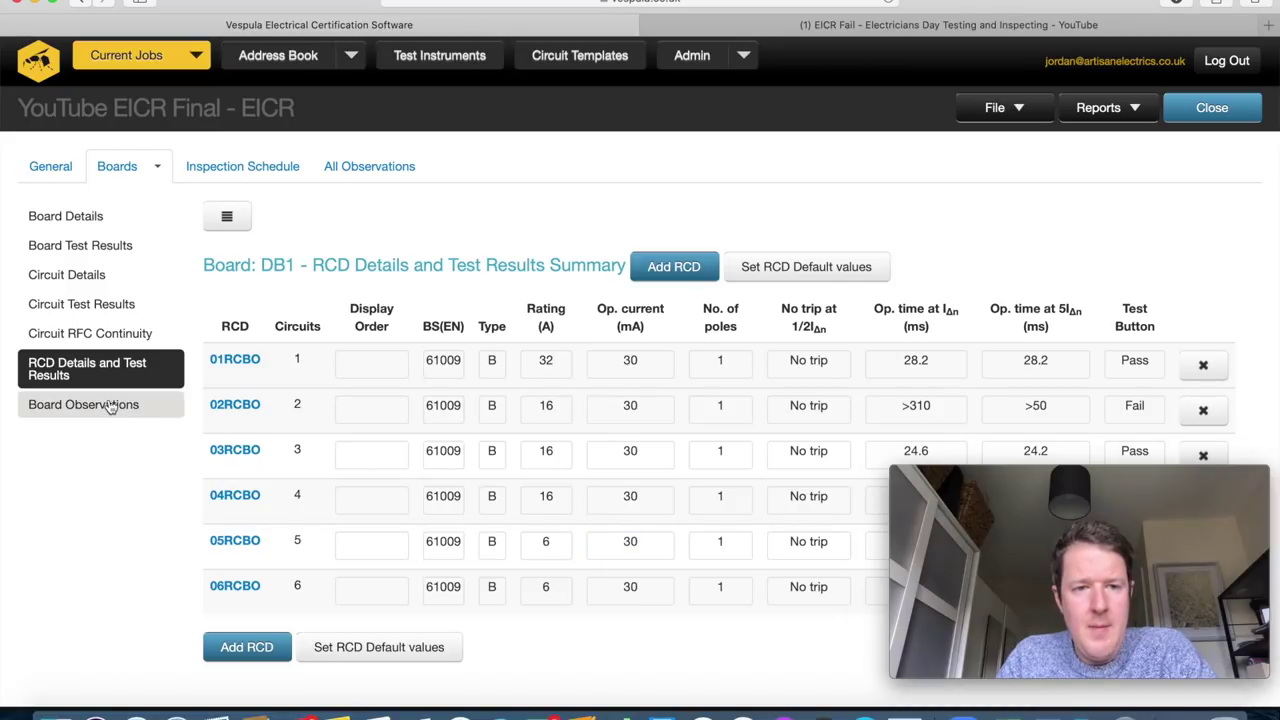
pyautogui.click(107, 405)
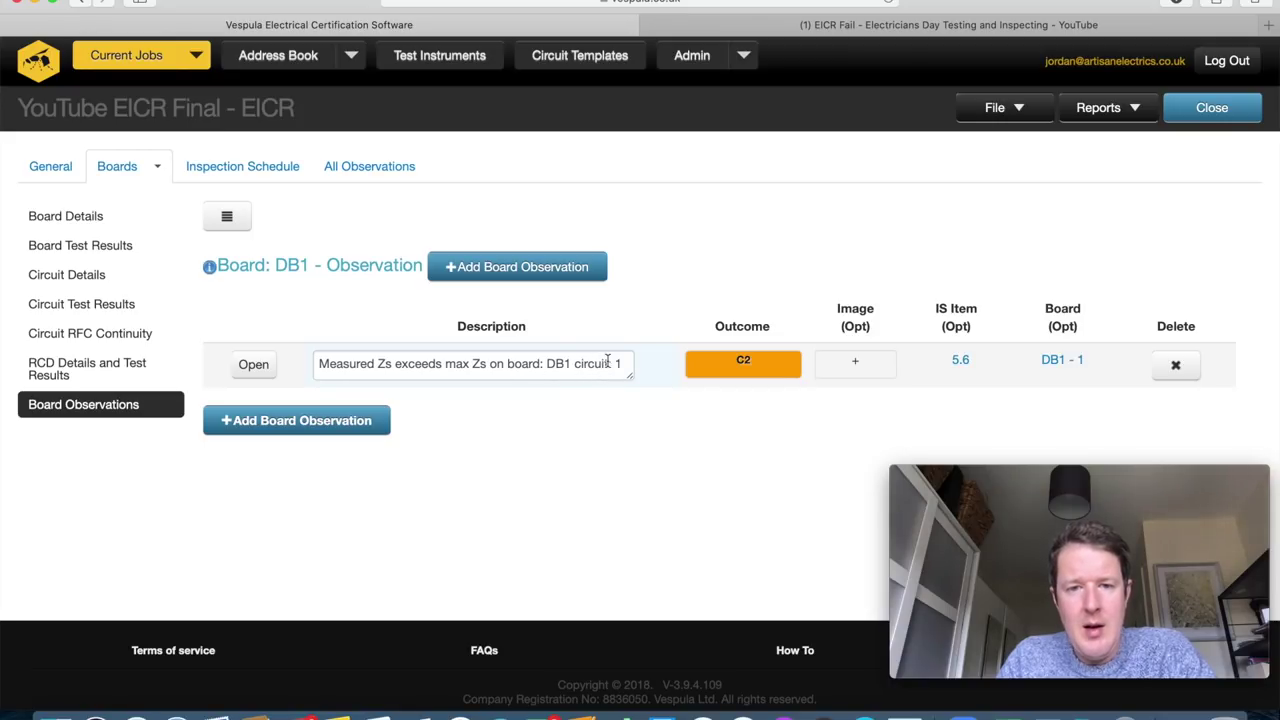
pyautogui.moveTo(546, 364); pyautogui.dragTo(640, 367)
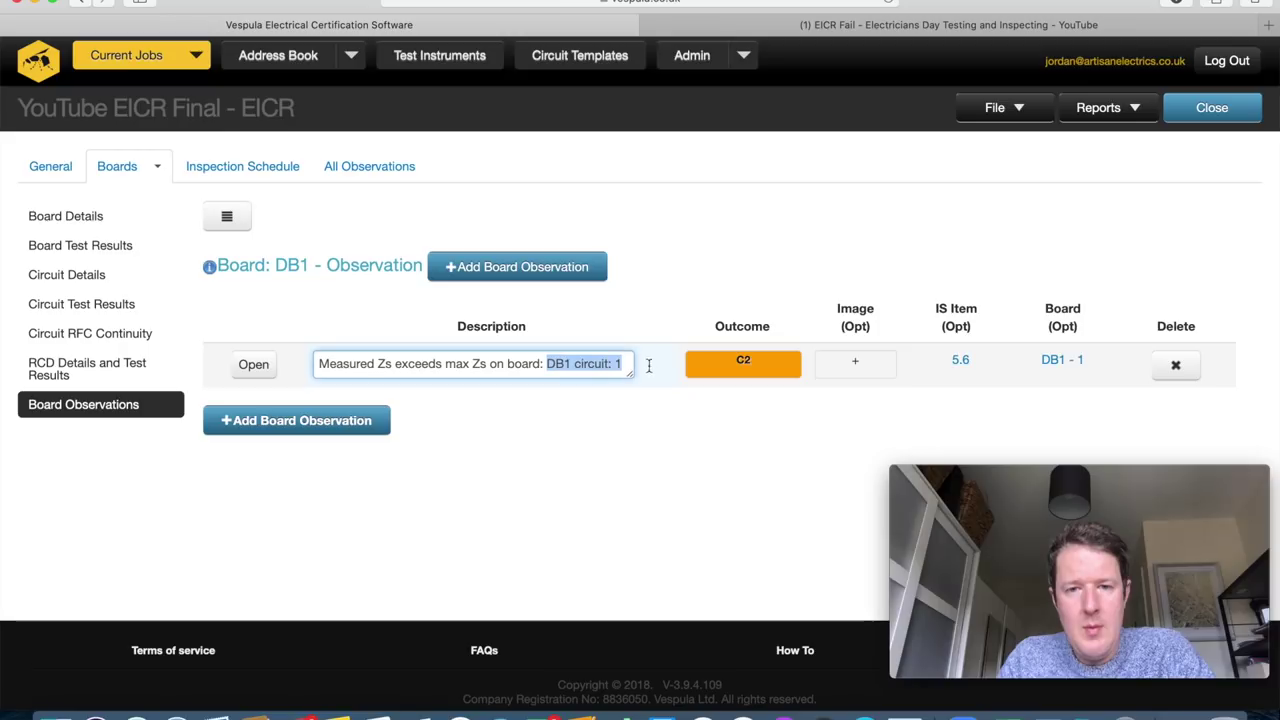
pyautogui.click(554, 469)
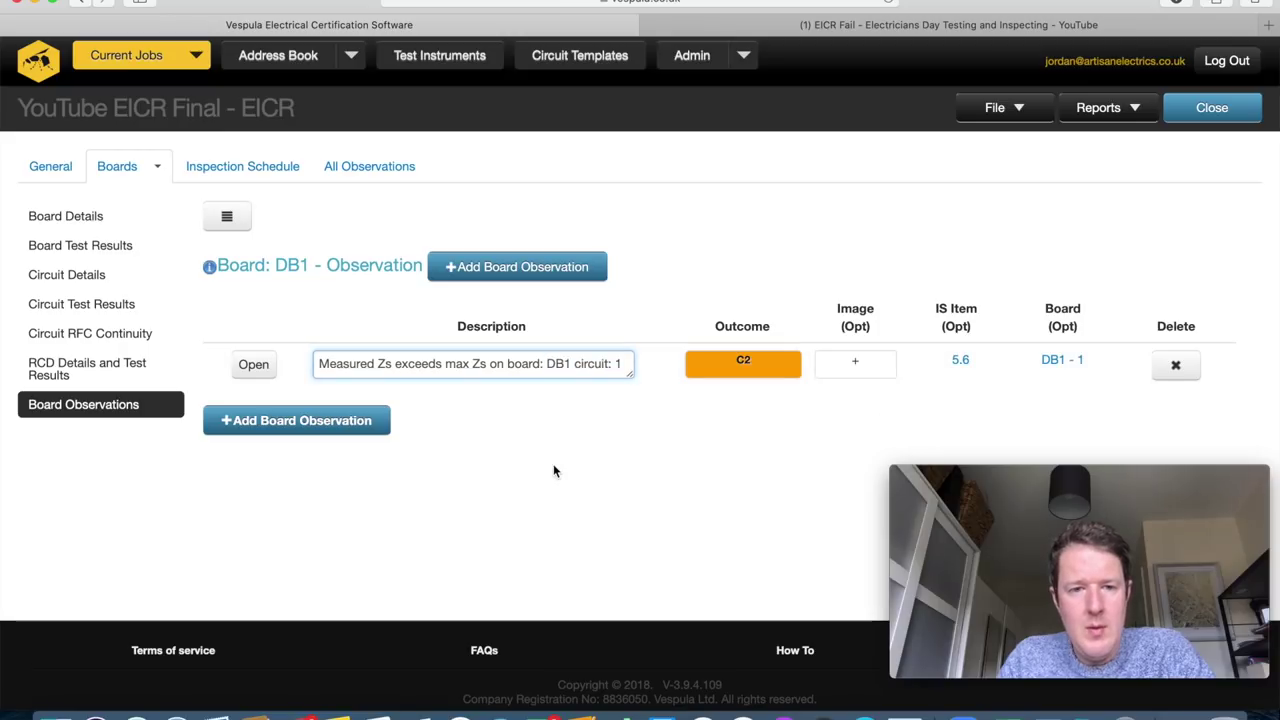
# Compare the boiler circuit's measured Zs in the circuit test results with its cable size, OPD rating and max Zs in the circuit details.
pyautogui.click(118, 305)
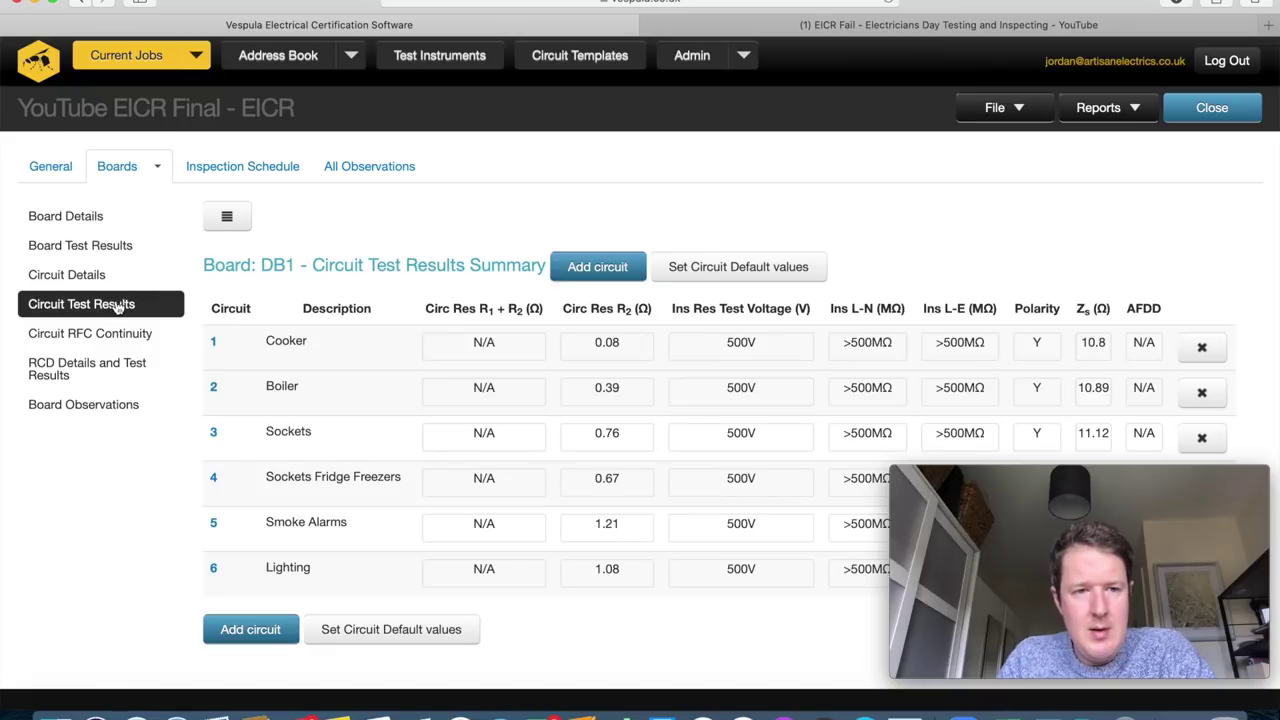
pyautogui.click(1088, 391)
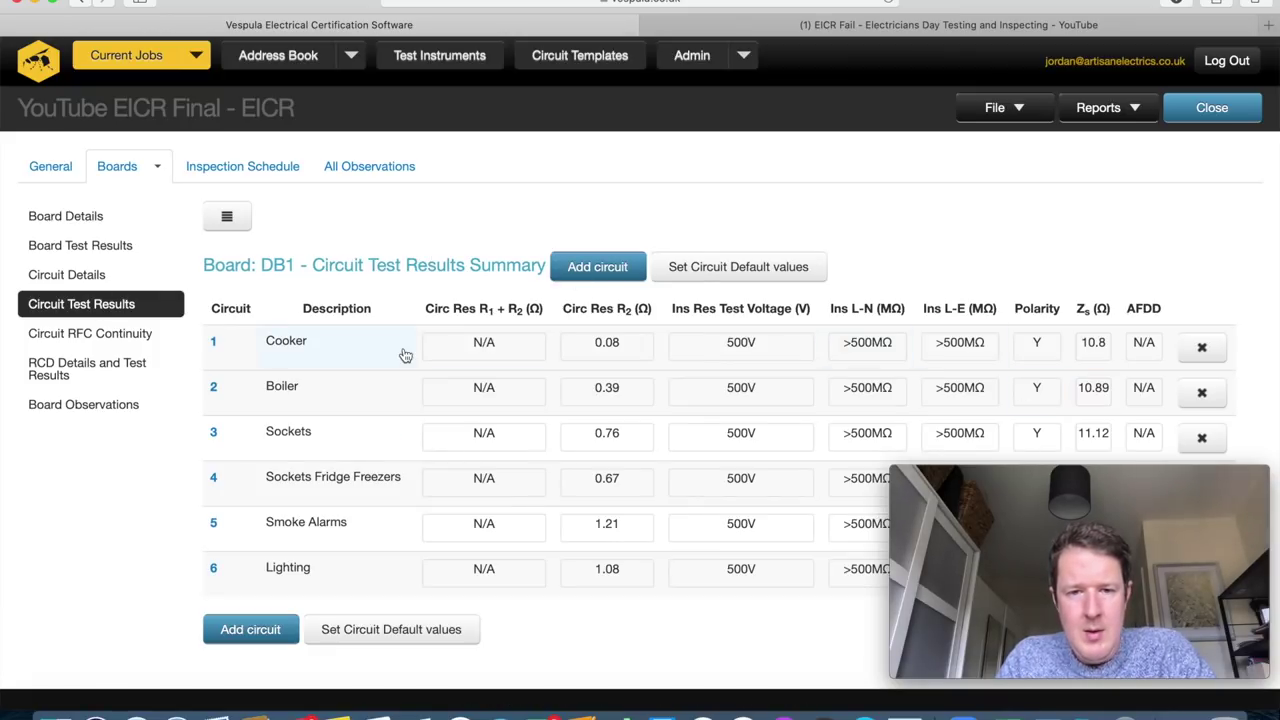
pyautogui.click(97, 274)
pyautogui.click(403, 440)
pyautogui.click(630, 442)
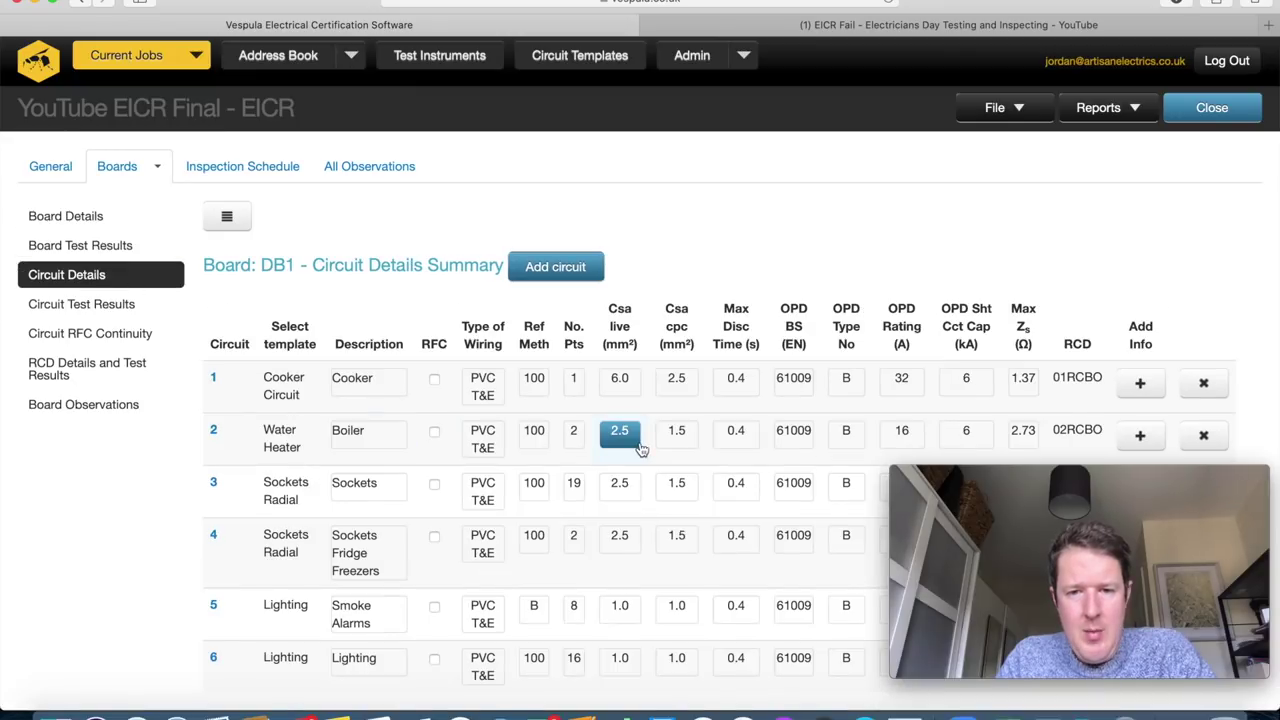
pyautogui.click(890, 430)
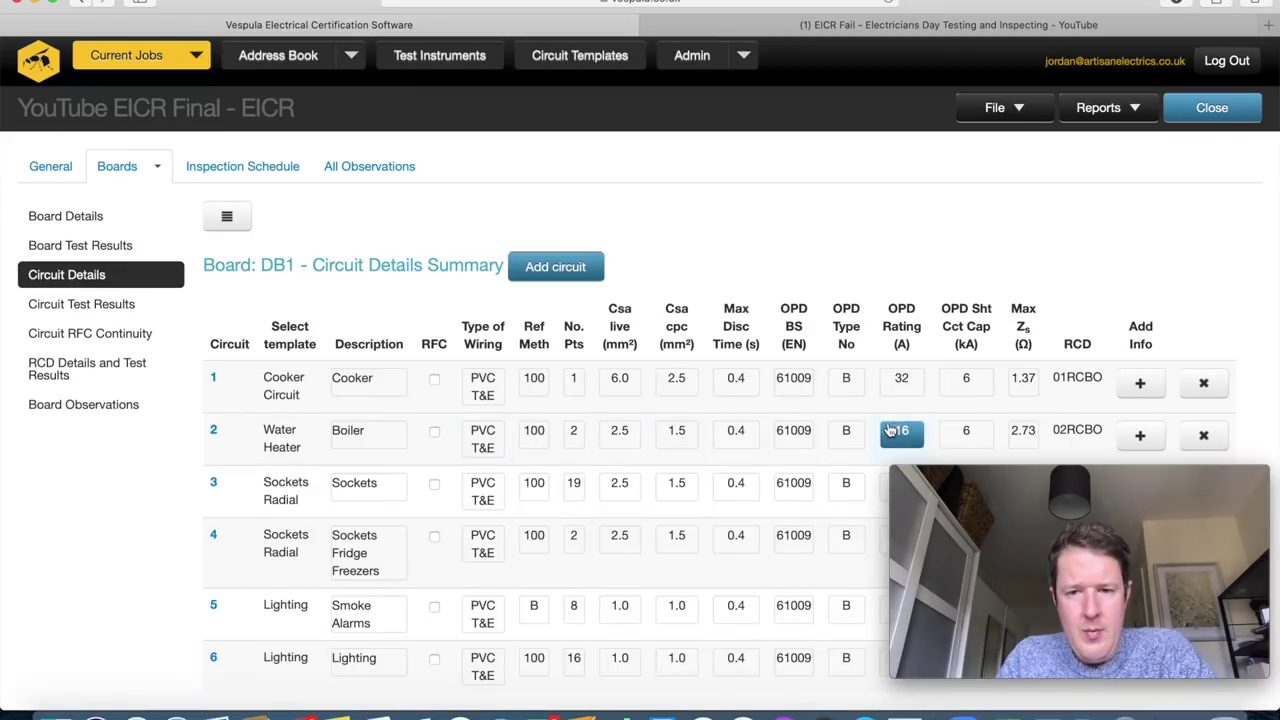
pyautogui.click(1023, 434)
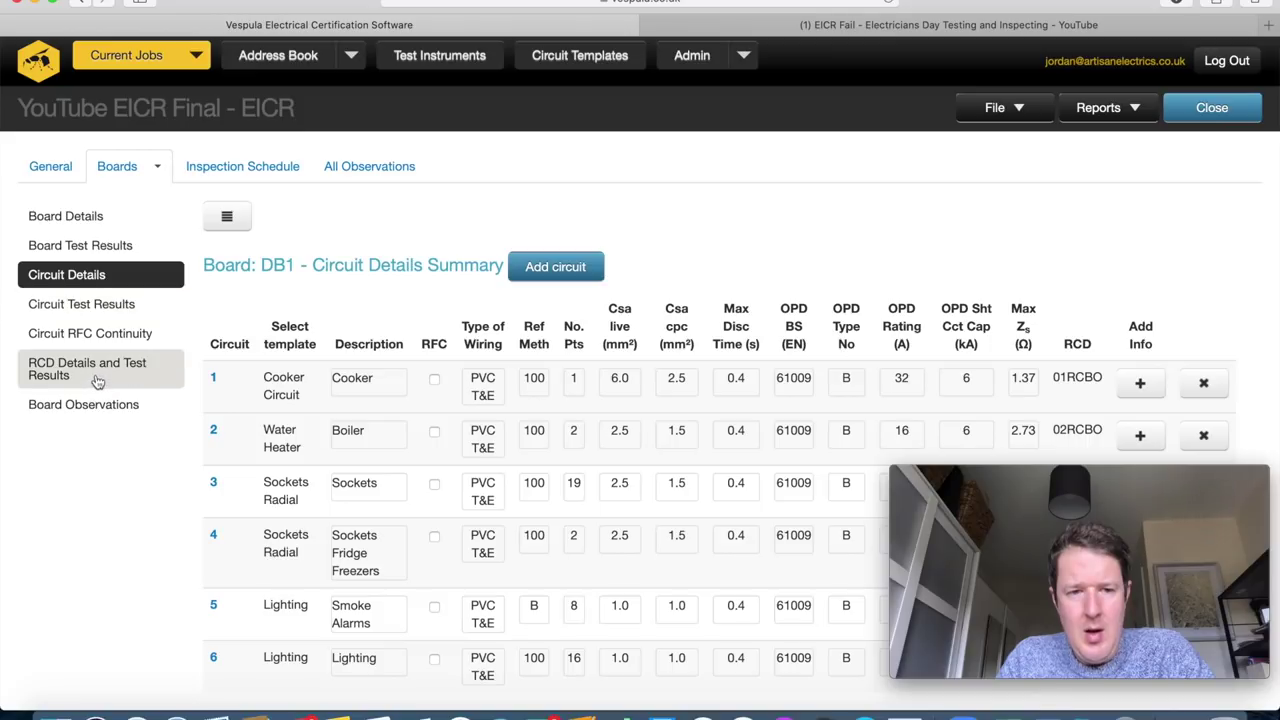
# Check DB1's board observations again and review the Zs readings of all circuits in the circuit test results.
pyautogui.click(97, 407)
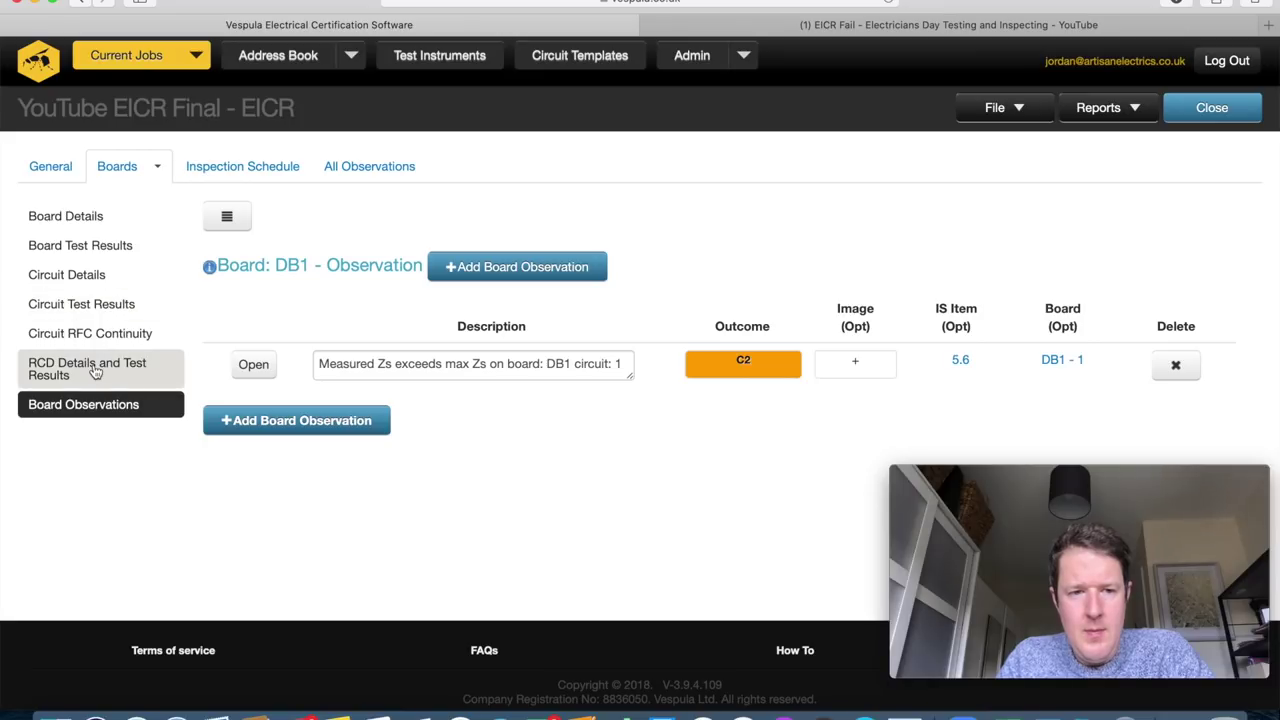
pyautogui.click(105, 316)
pyautogui.click(1097, 392)
pyautogui.click(1090, 412)
pyautogui.press('Return')
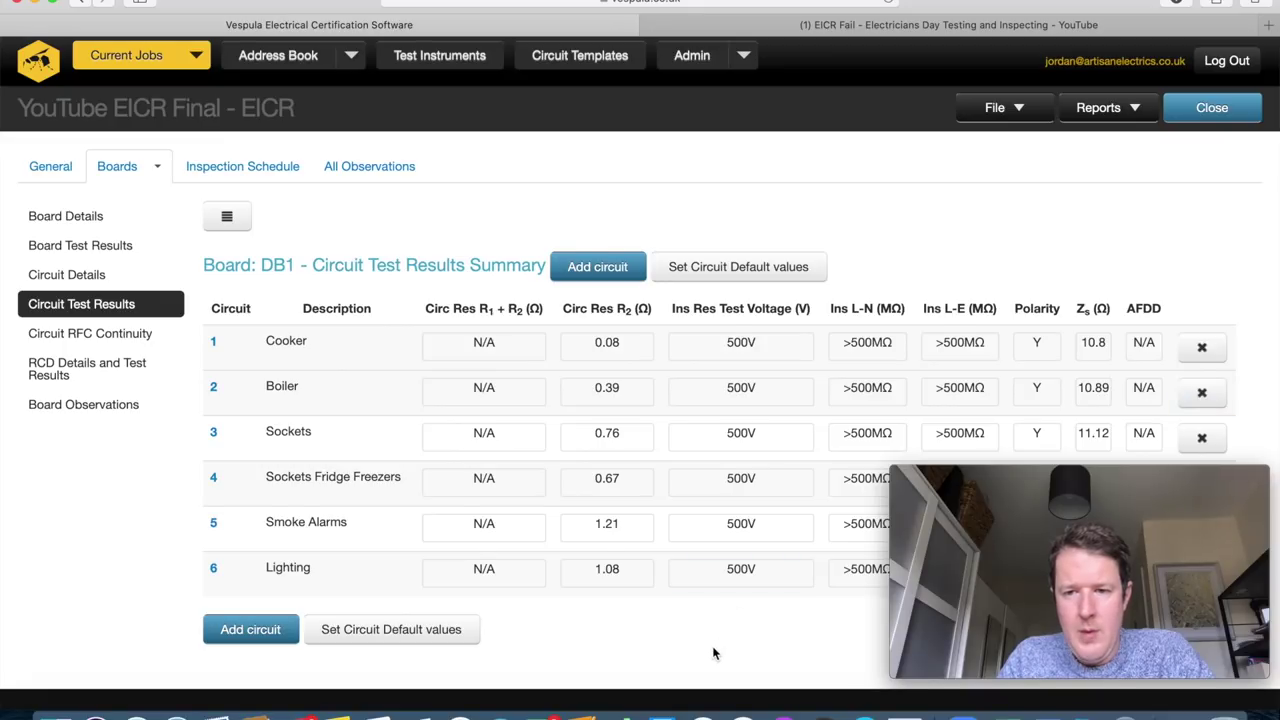
pyautogui.scroll(-2, 713, 650)
pyautogui.scroll(2, 700, 580)
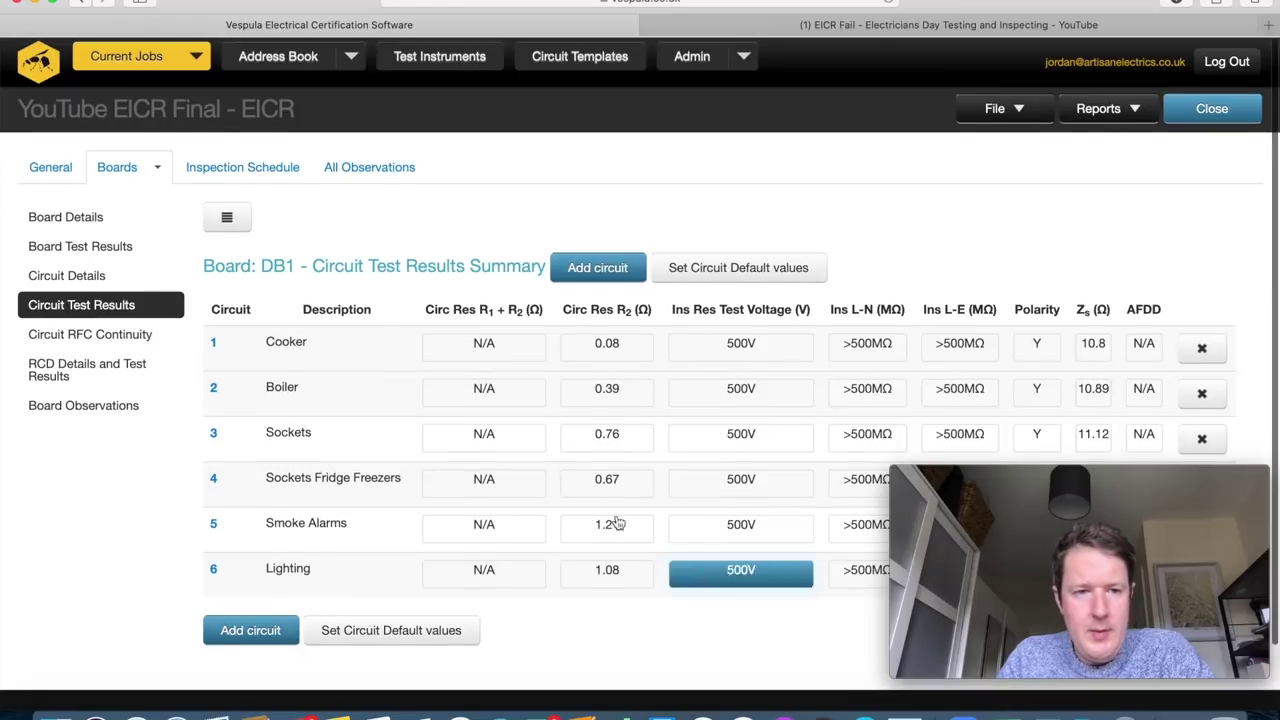
# Try to reword the Zs observation on DB1 as "Measured Zs readings exceed max Zs on board: DB1 circuit: 1-6".
pyautogui.click(100, 404)
pyautogui.click(600, 366)
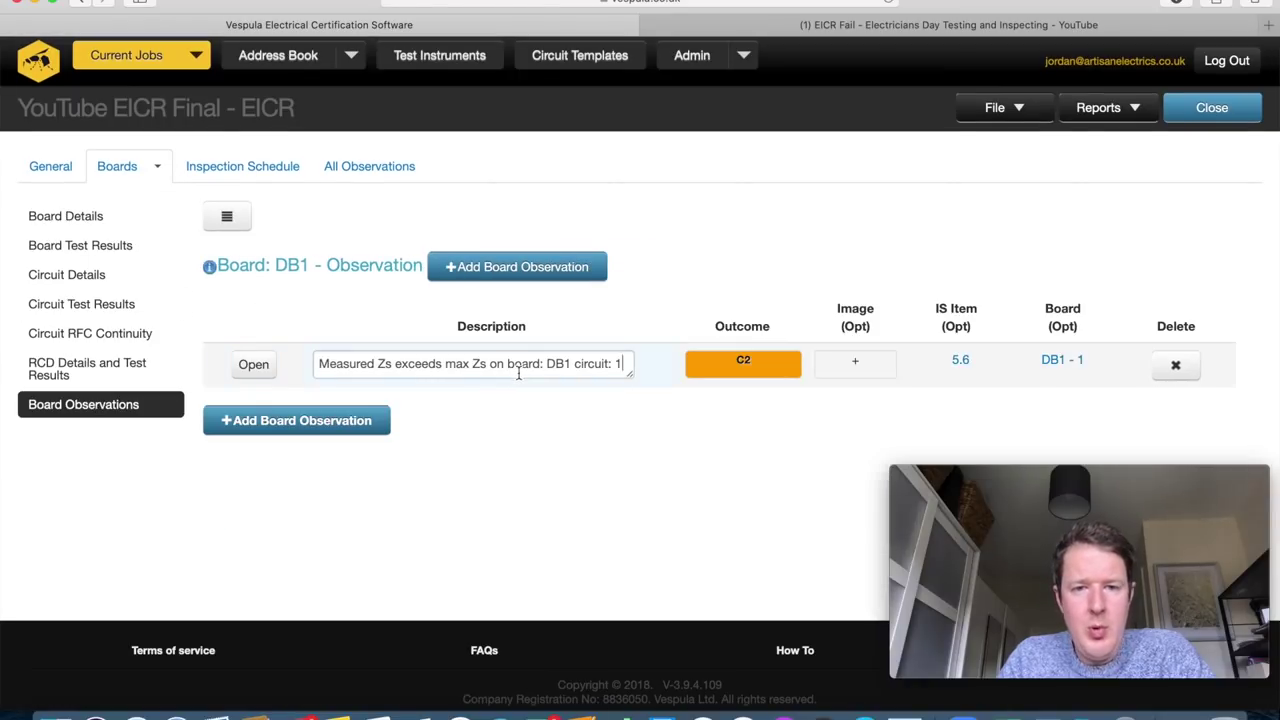
pyautogui.click(723, 397)
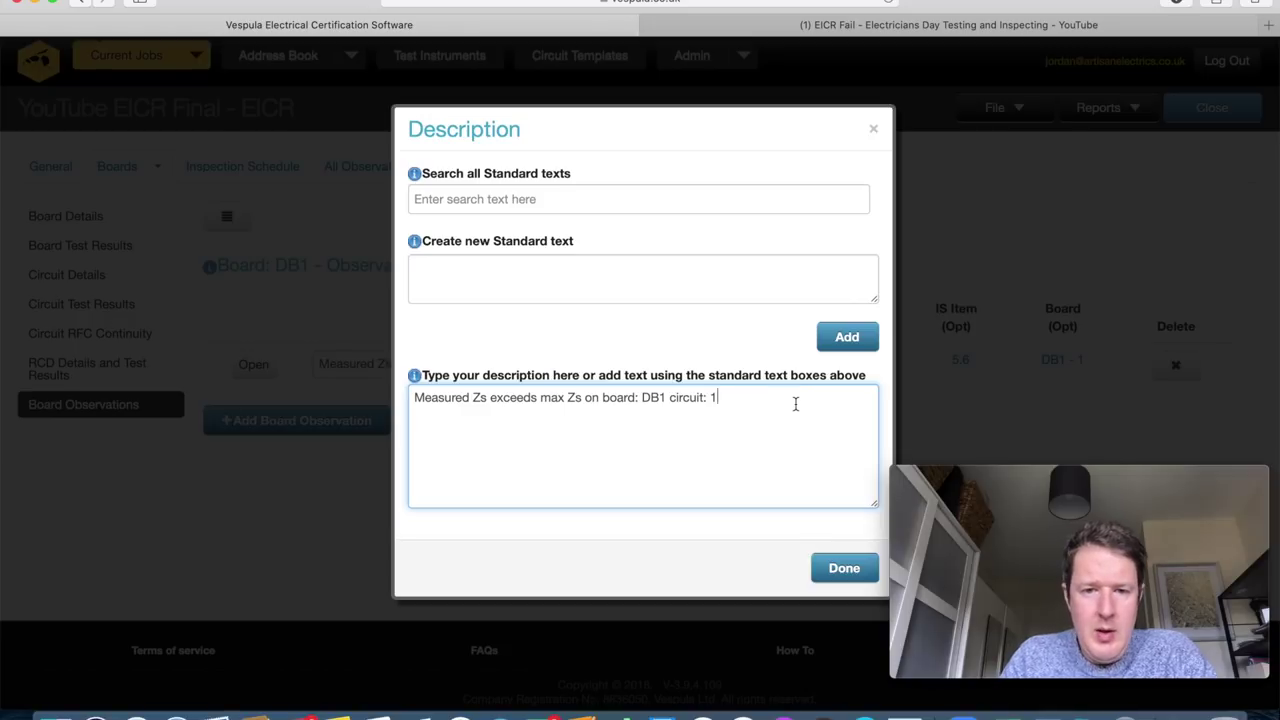
pyautogui.write('-6')
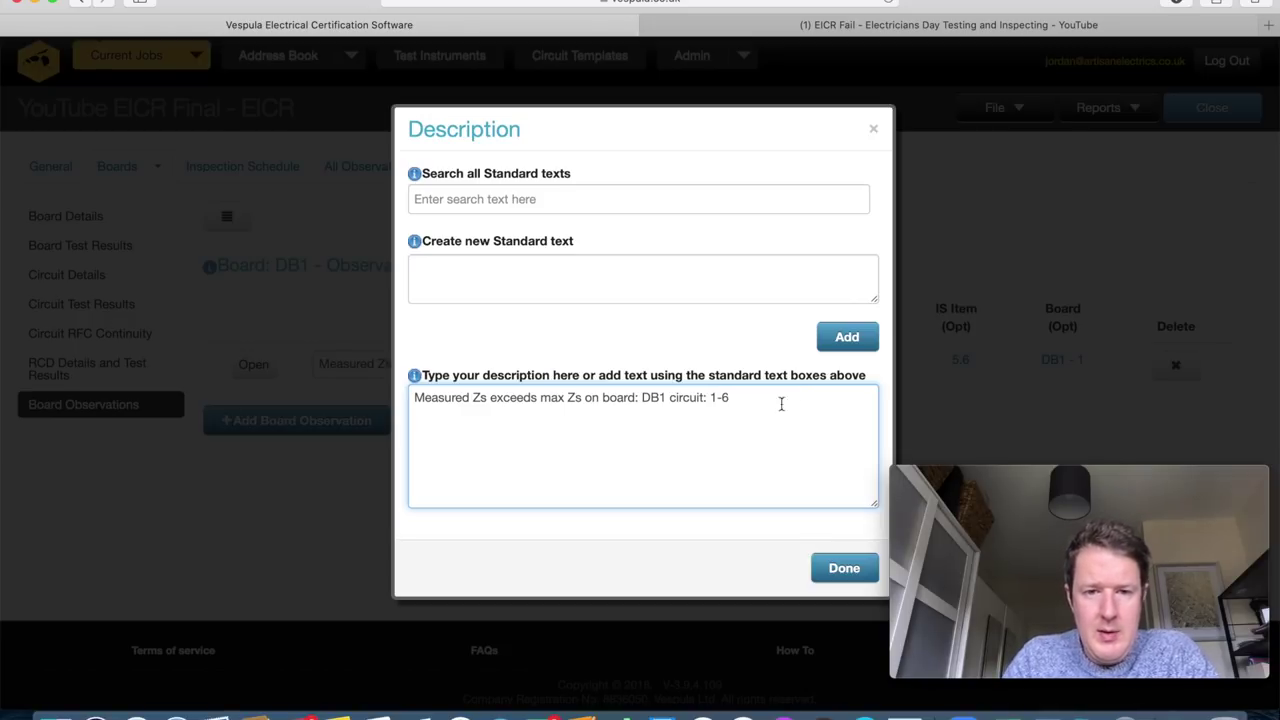
pyautogui.click(537, 397)
pyautogui.press('BackSpace')
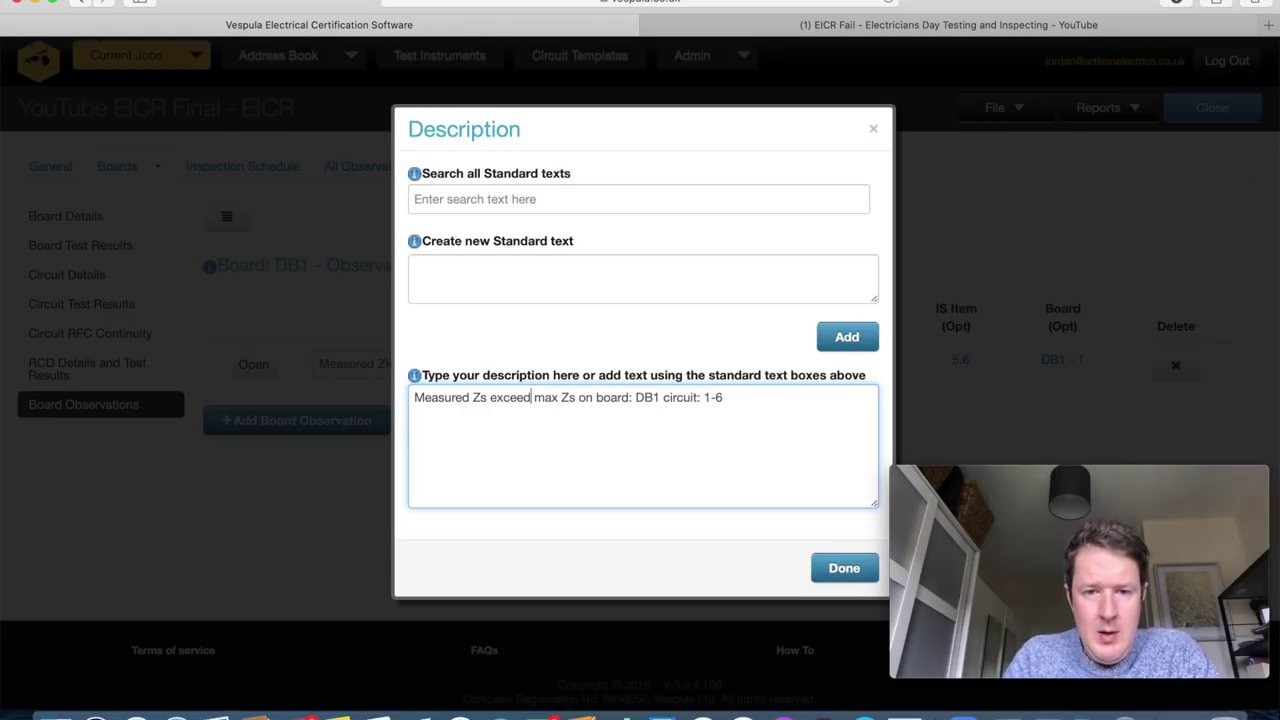
pyautogui.click(487, 397)
pyautogui.write('readin')
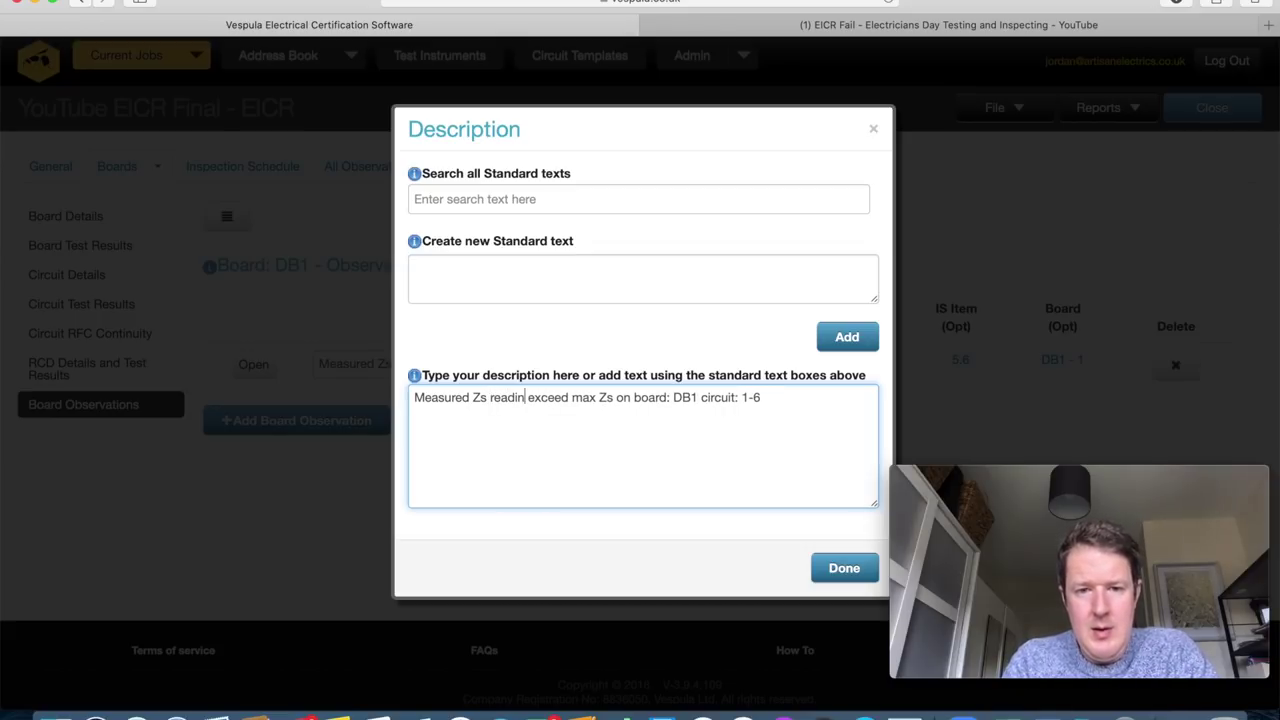
pyautogui.write('gs')
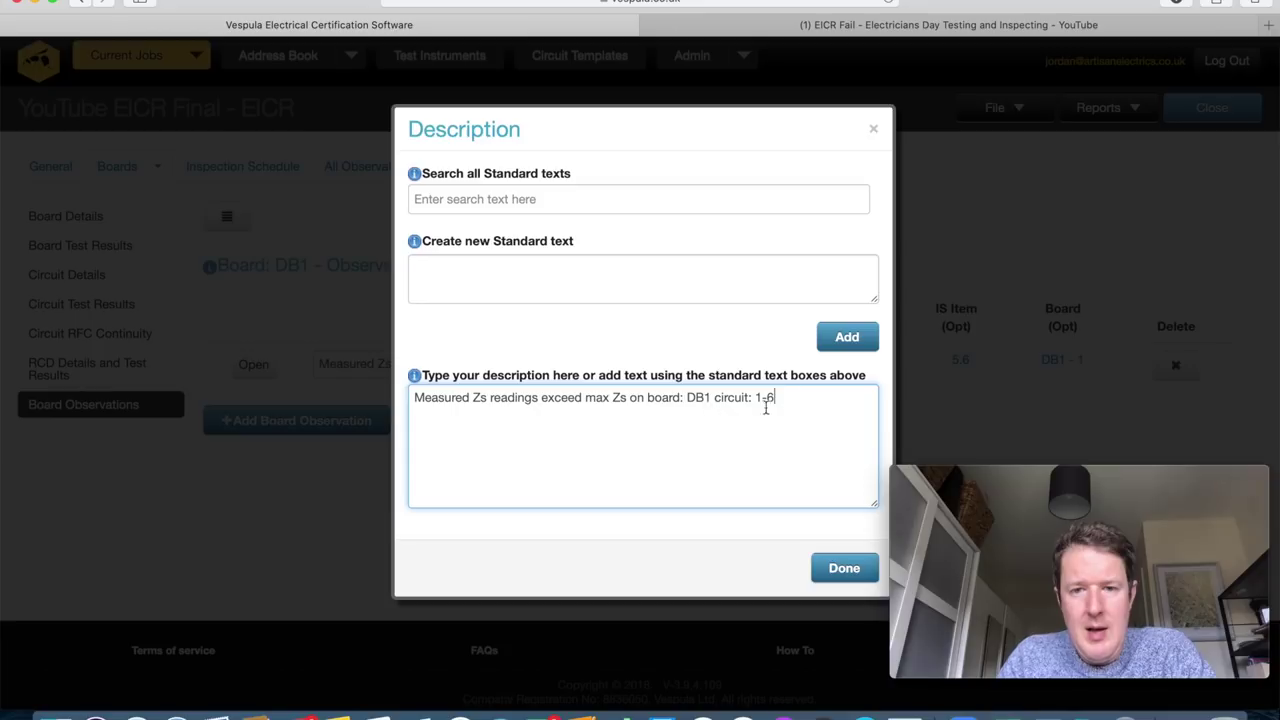
pyautogui.click(852, 583)
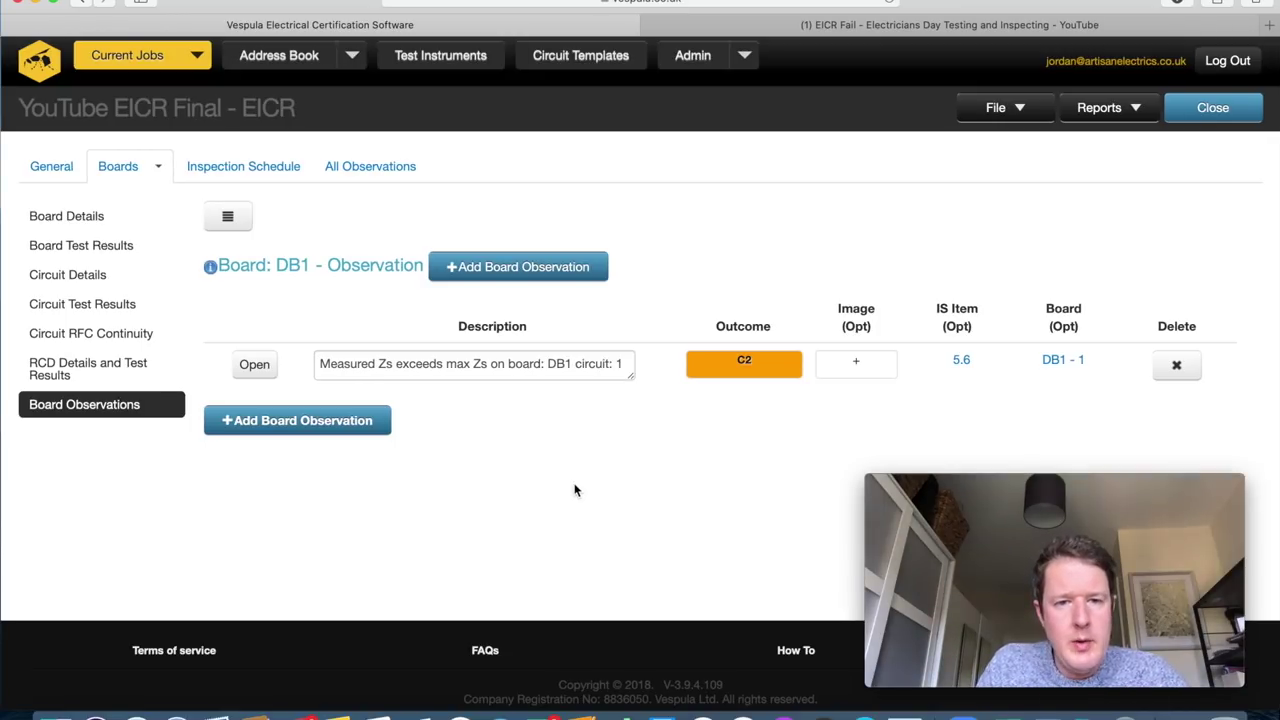
# Open the inspection schedule and set items 1.1 (service cable) and 1.2 (service head) to Pass.
pyautogui.click(252, 168)
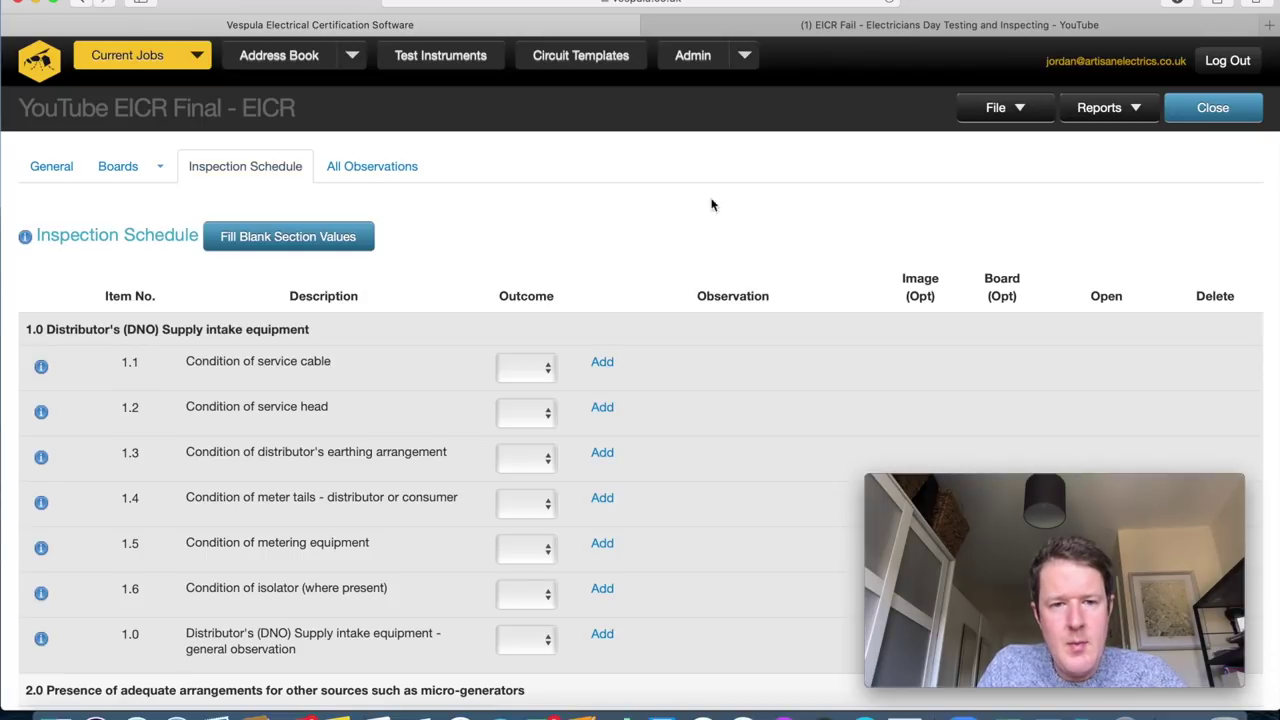
pyautogui.scroll(-3, 798, 241)
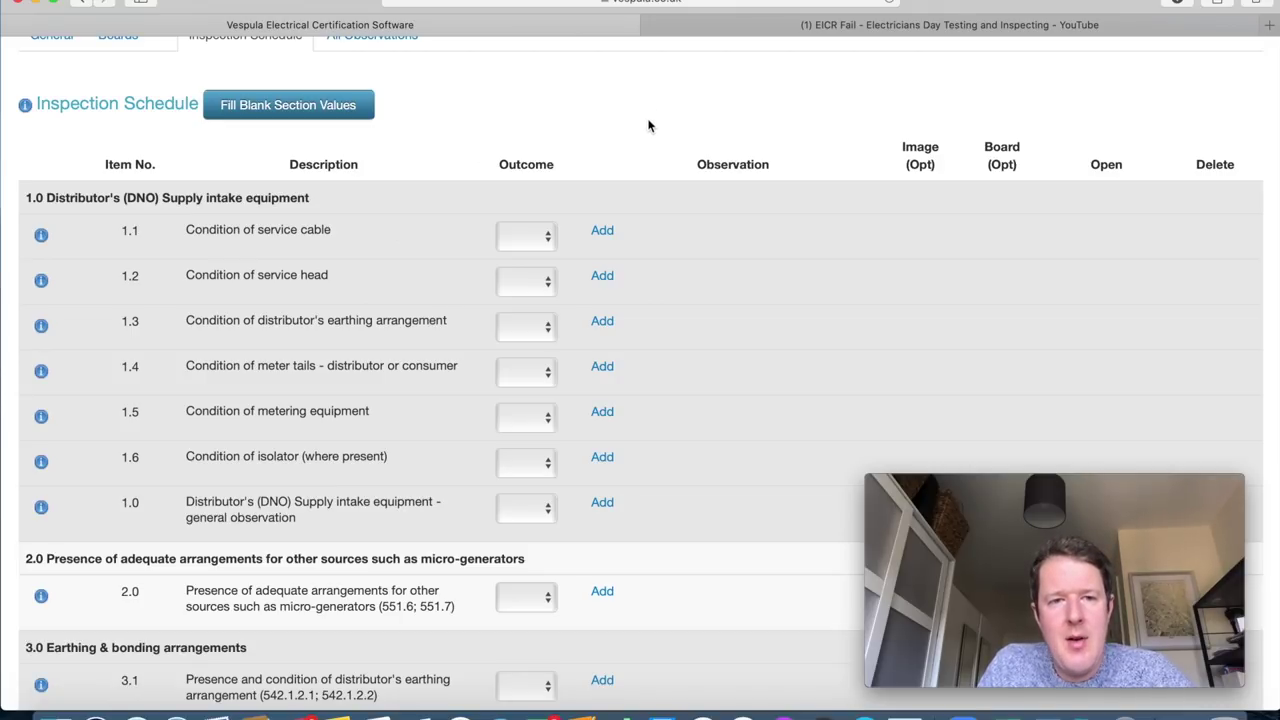
pyautogui.click(532, 238)
pyautogui.click(534, 256)
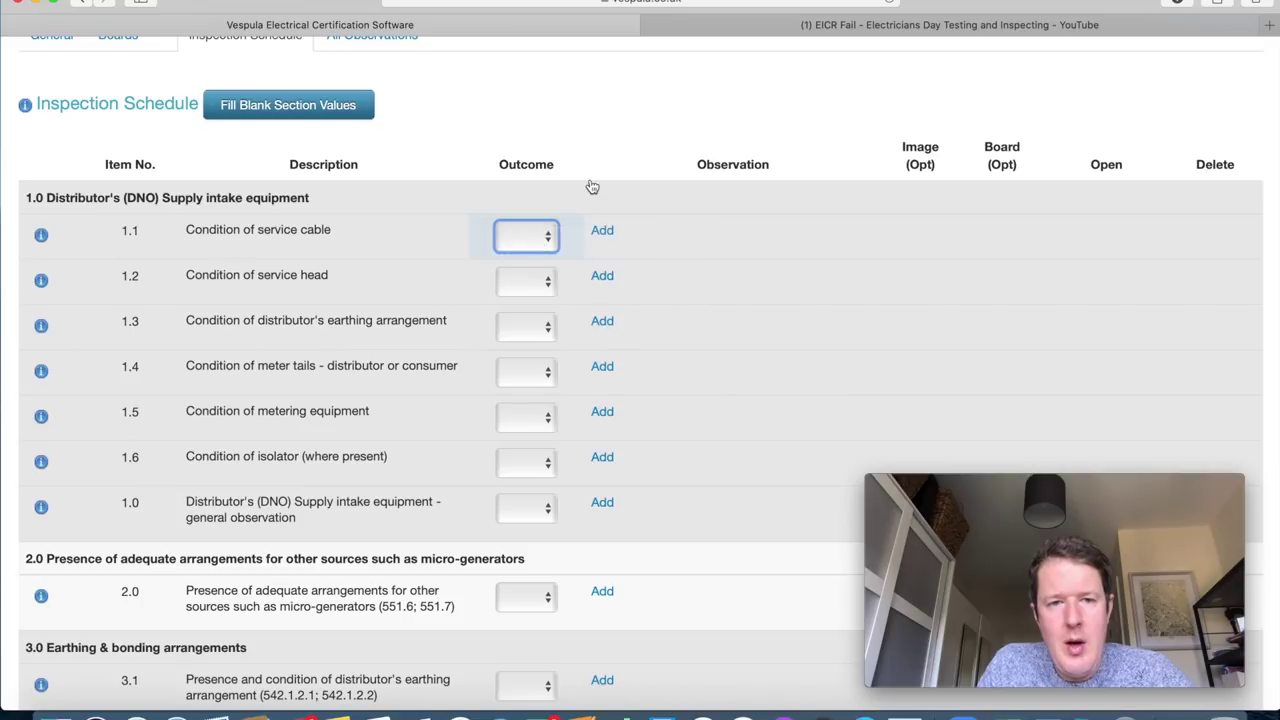
pyautogui.scroll(-2, 593, 186)
pyautogui.click(532, 172)
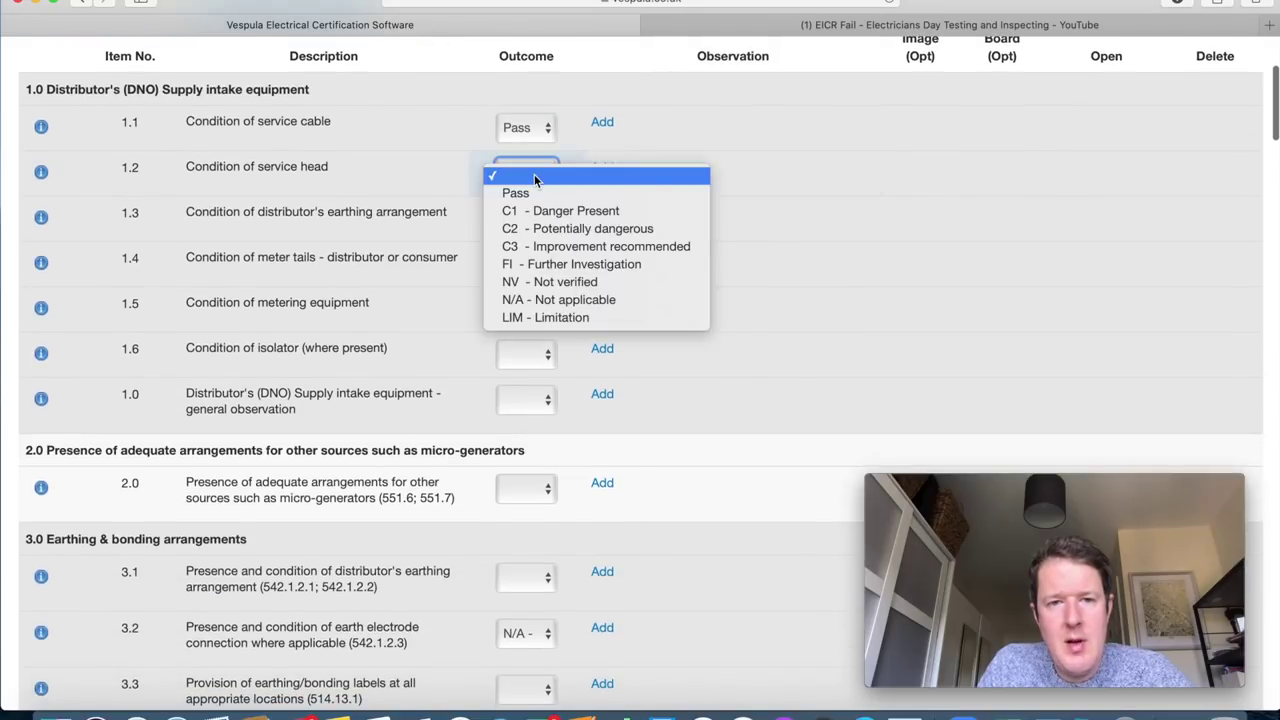
pyautogui.press('Escape')
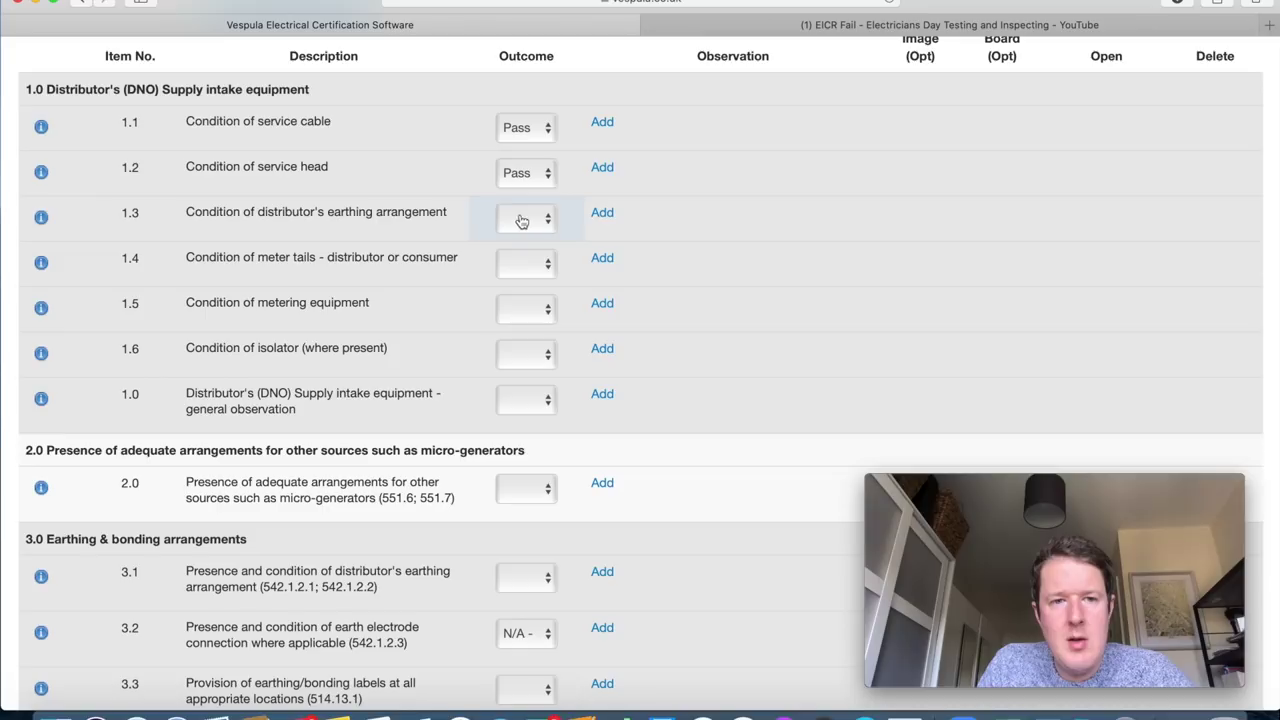
# Set inspection items 1.3 (distributor's earthing arrangement), 1.4 (meter tails) and 1.5 (metering equipment) to Pass.
pyautogui.click(532, 220)
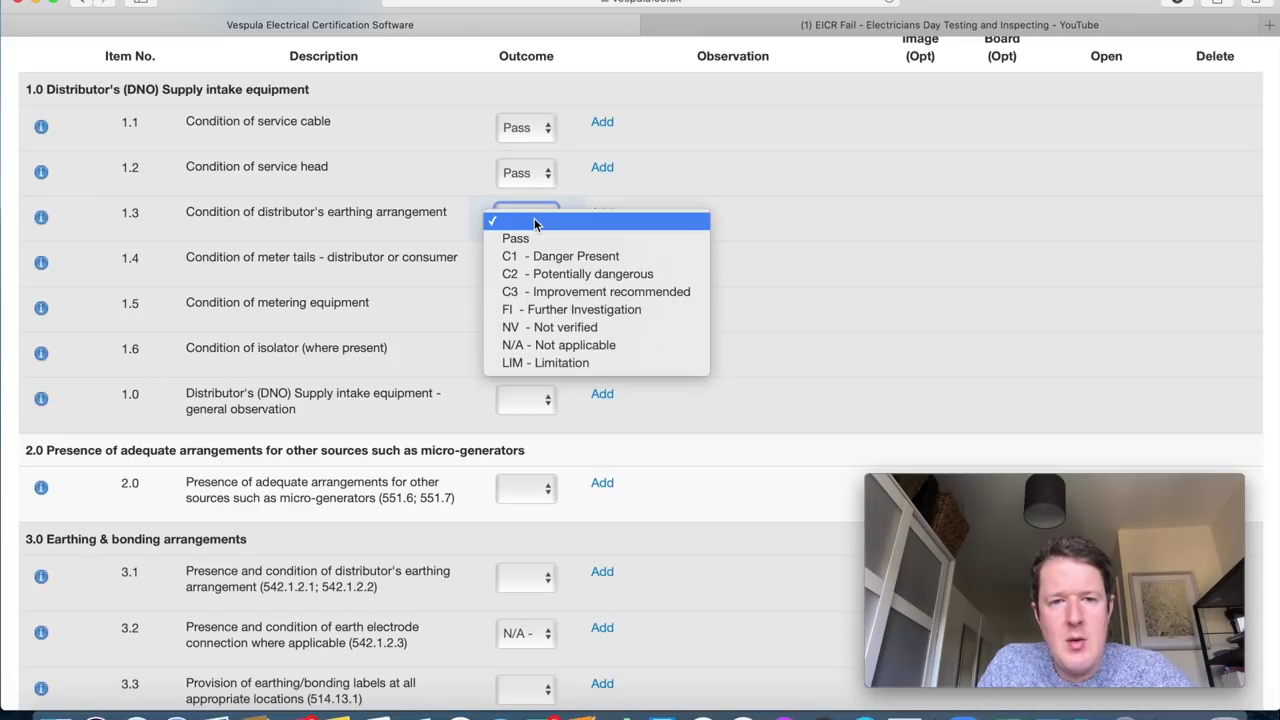
pyautogui.click(530, 237)
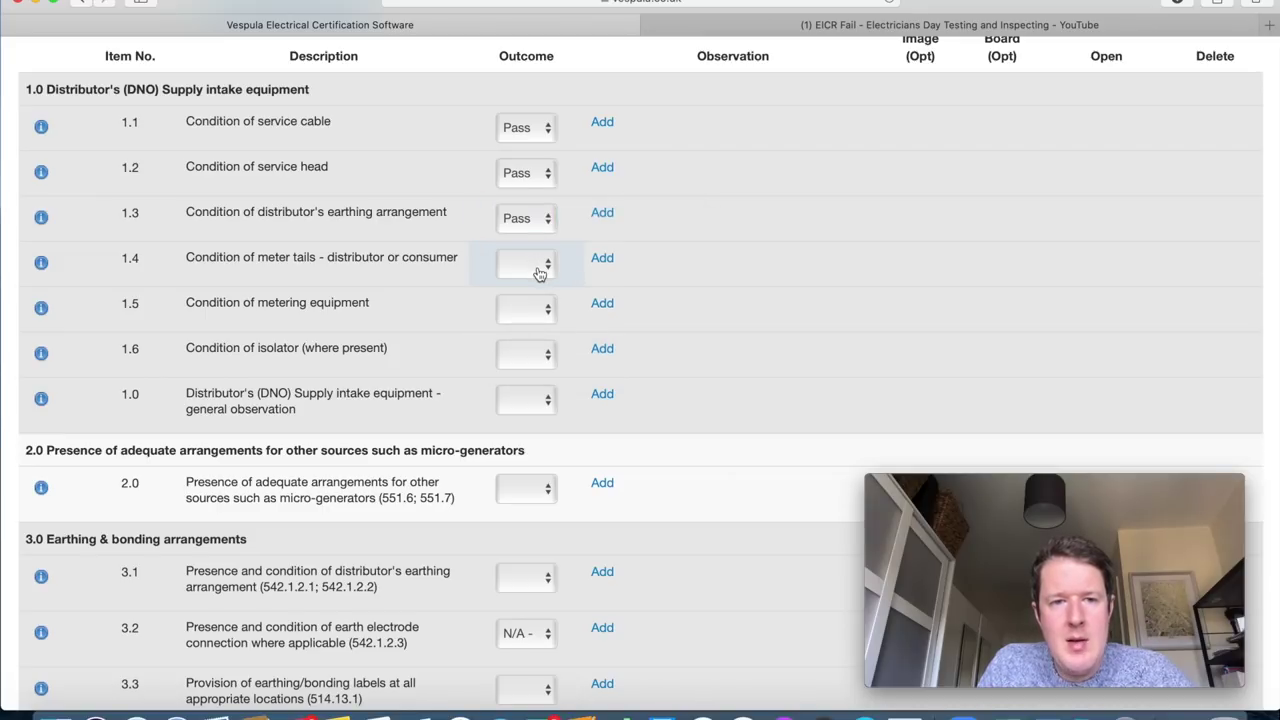
pyautogui.click(539, 272)
pyautogui.click(540, 283)
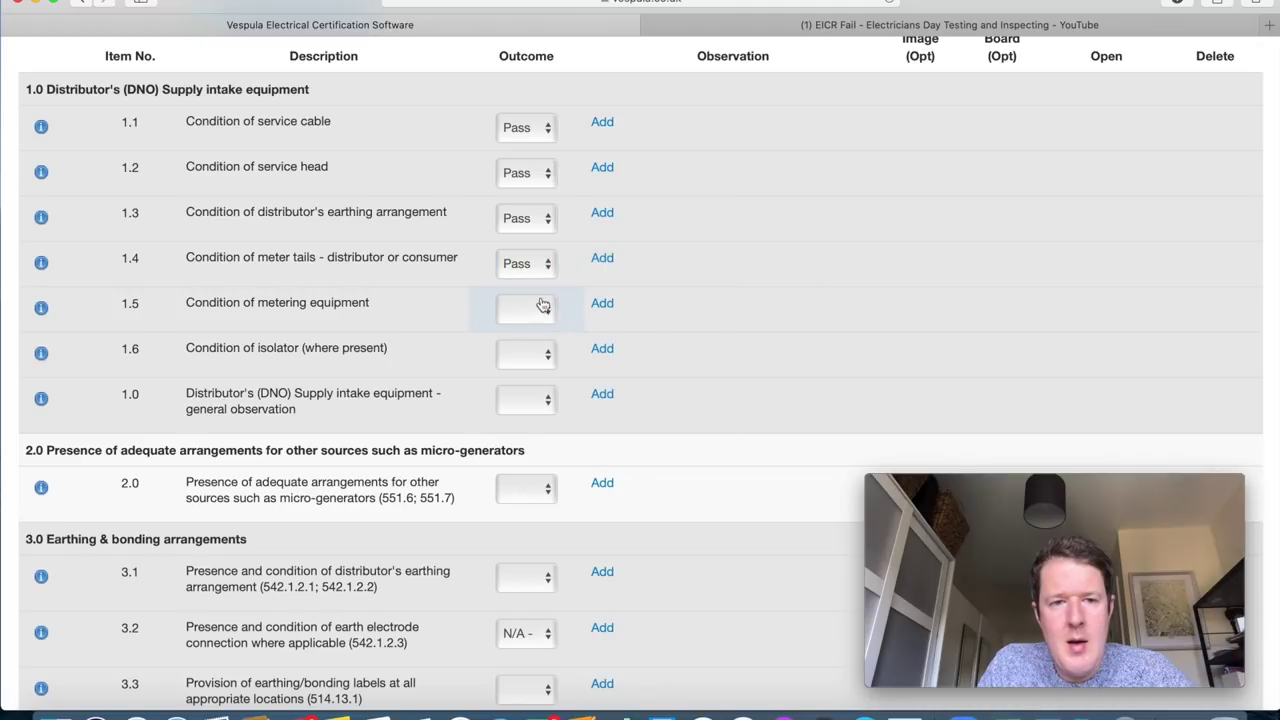
pyautogui.click(541, 307)
pyautogui.click(545, 333)
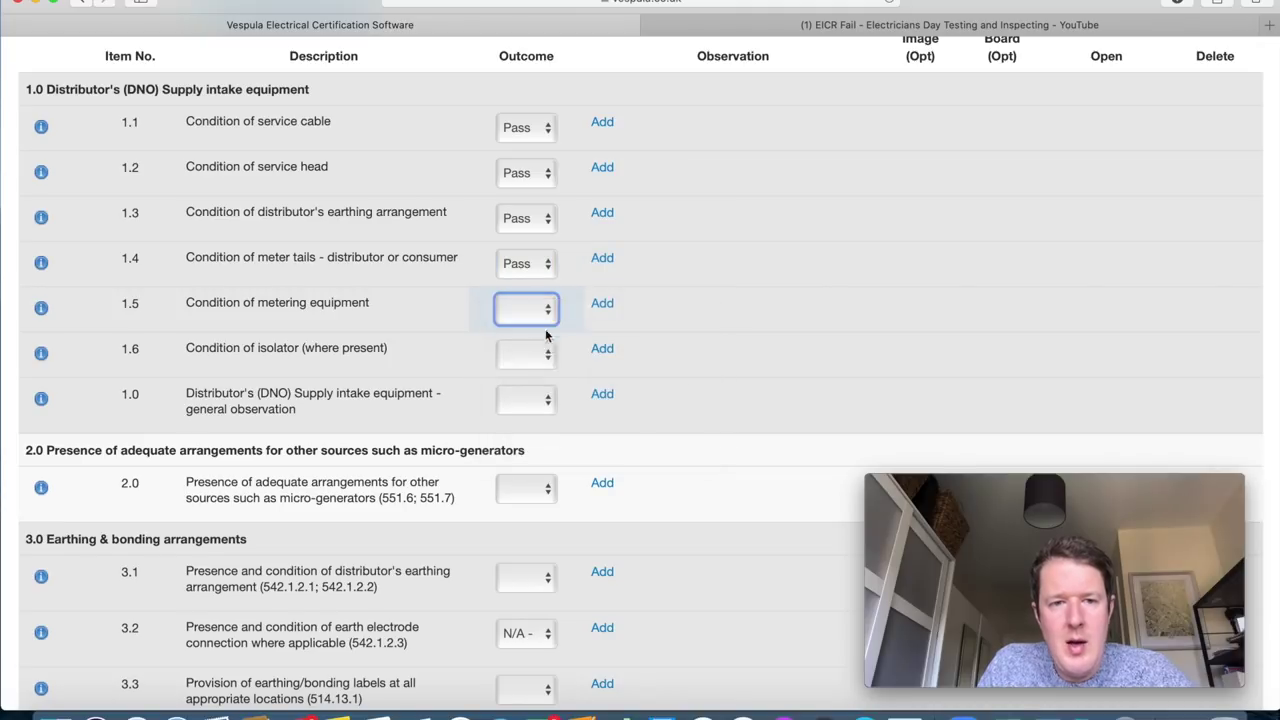
# Set inspection items 1.6 (isolator), 1.0 (supply intake general observation) and 2.0 (other sources such as micro-generators) to N/A - Not applicable.
pyautogui.click(541, 358)
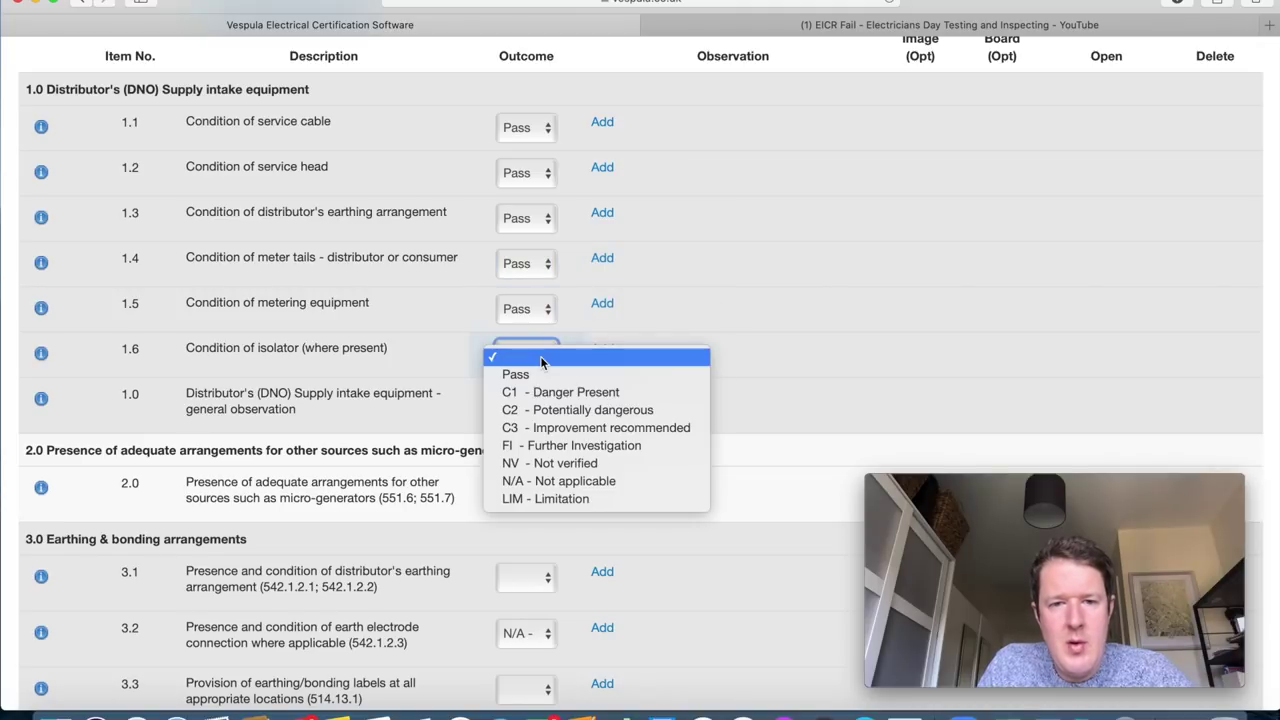
pyautogui.click(555, 481)
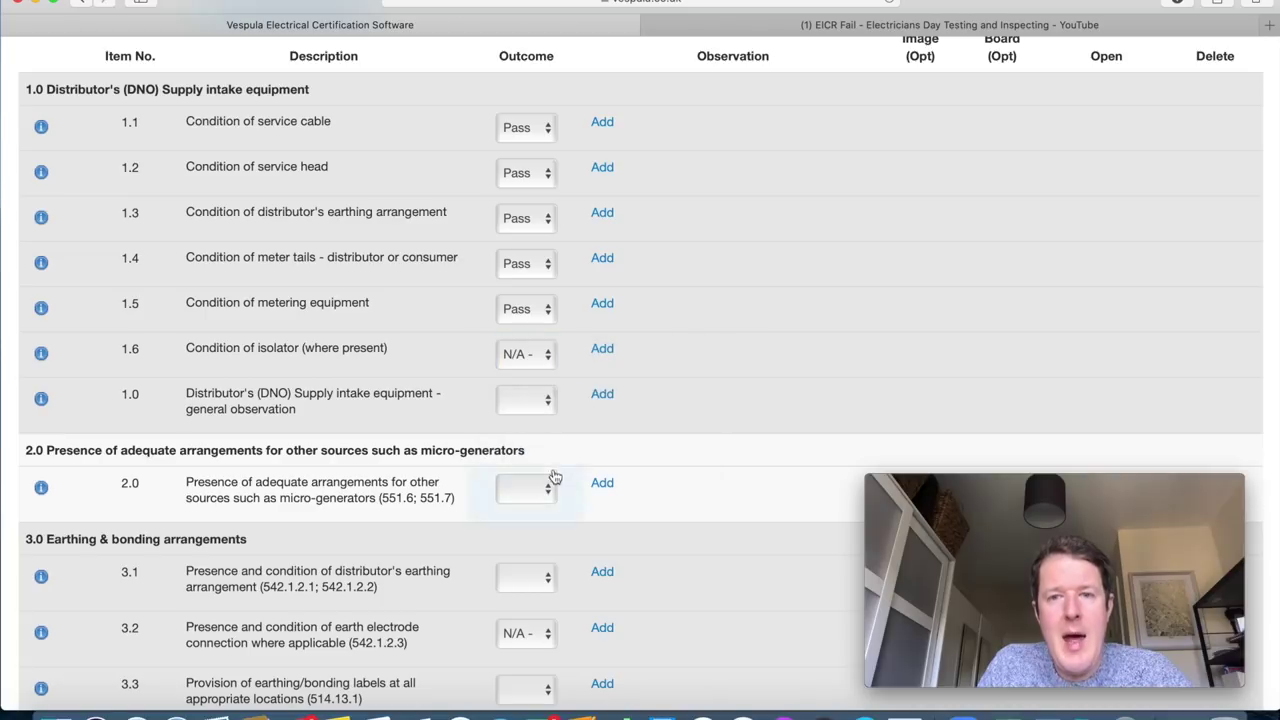
pyautogui.click(533, 405)
pyautogui.click(549, 526)
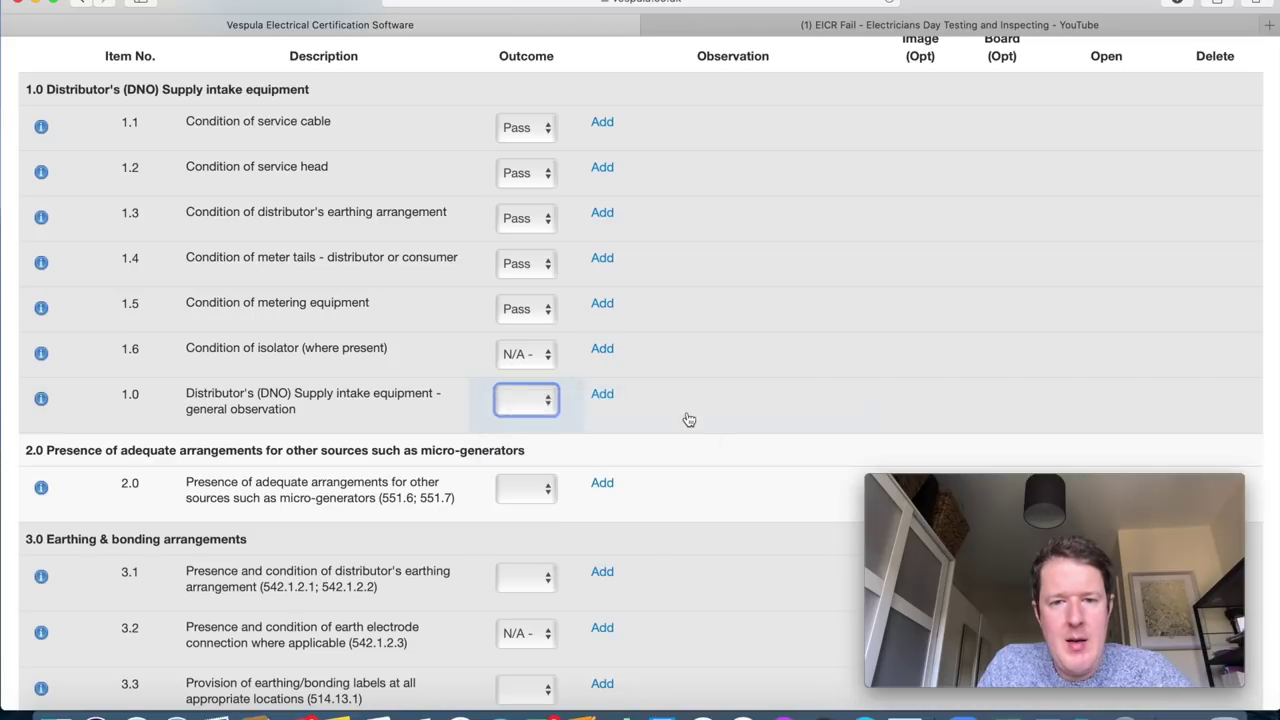
pyautogui.scroll(-3, 694, 434)
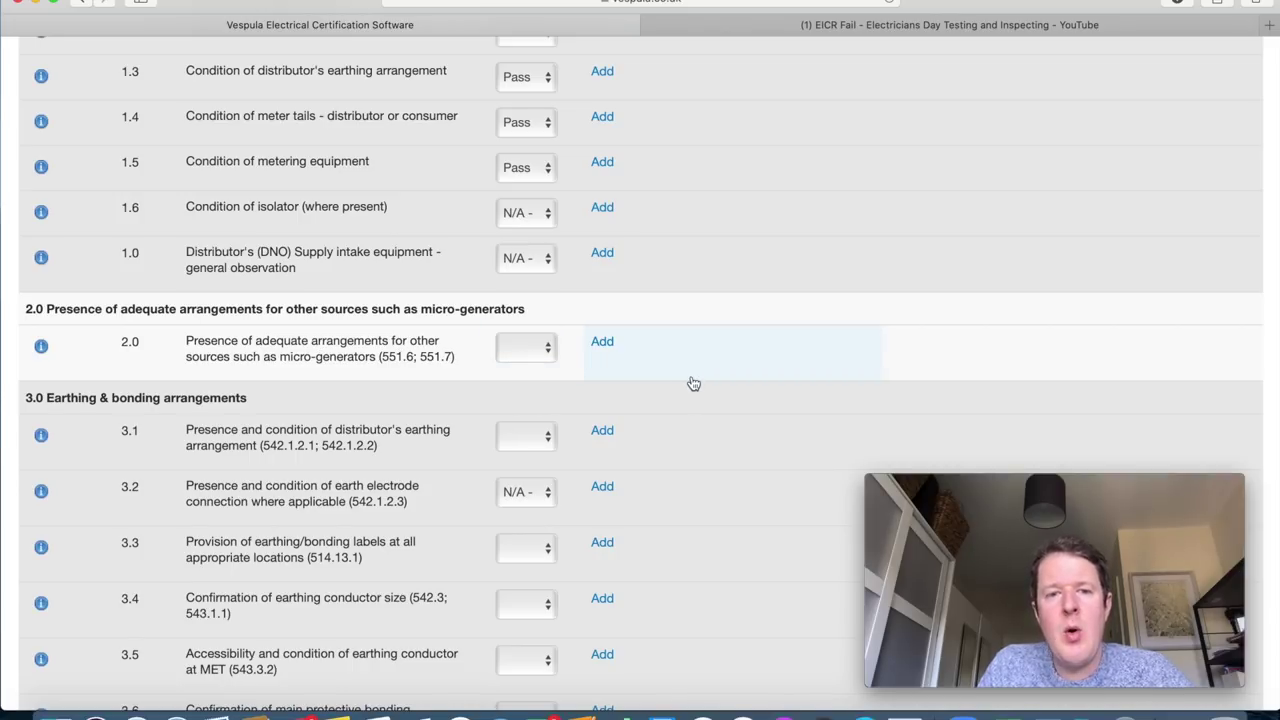
pyautogui.click(523, 346)
pyautogui.click(572, 476)
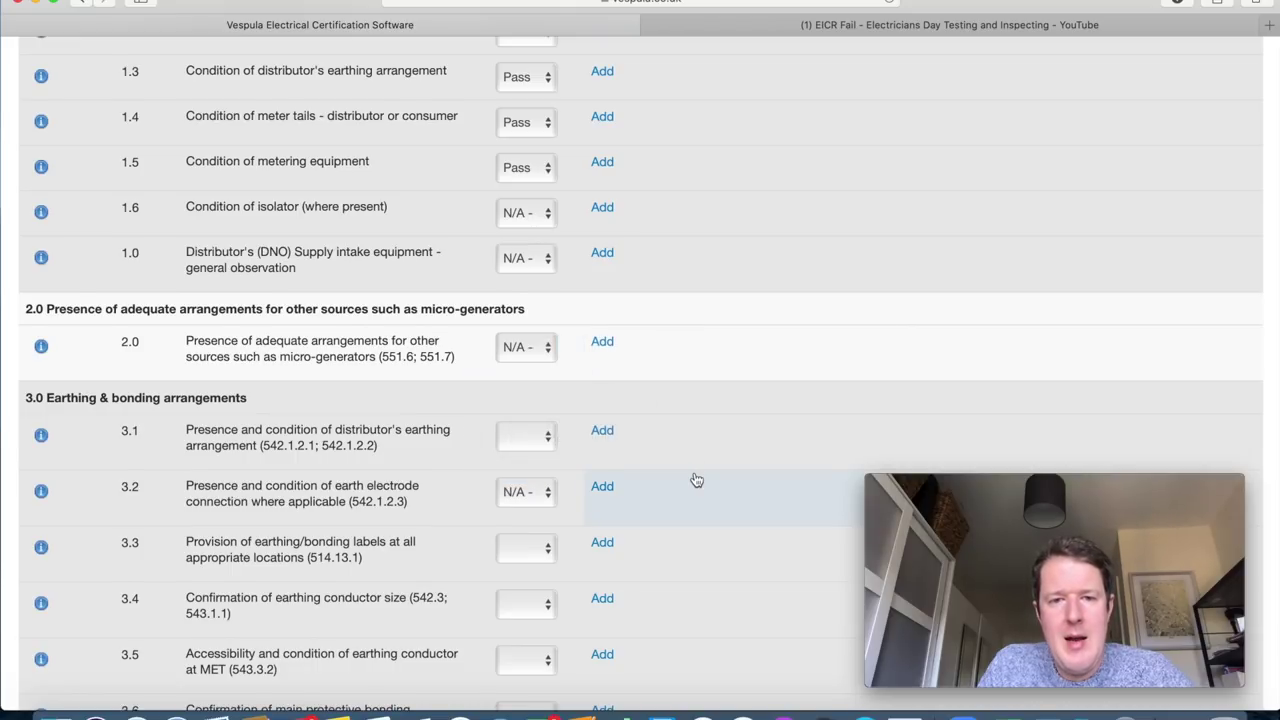
# Code item 3.1 as C2 with the standard observation "External earth loop impedance [Ze] exceeds maximum permitted value [recommend contacting DNO]".
pyautogui.scroll(-5, 691, 480)
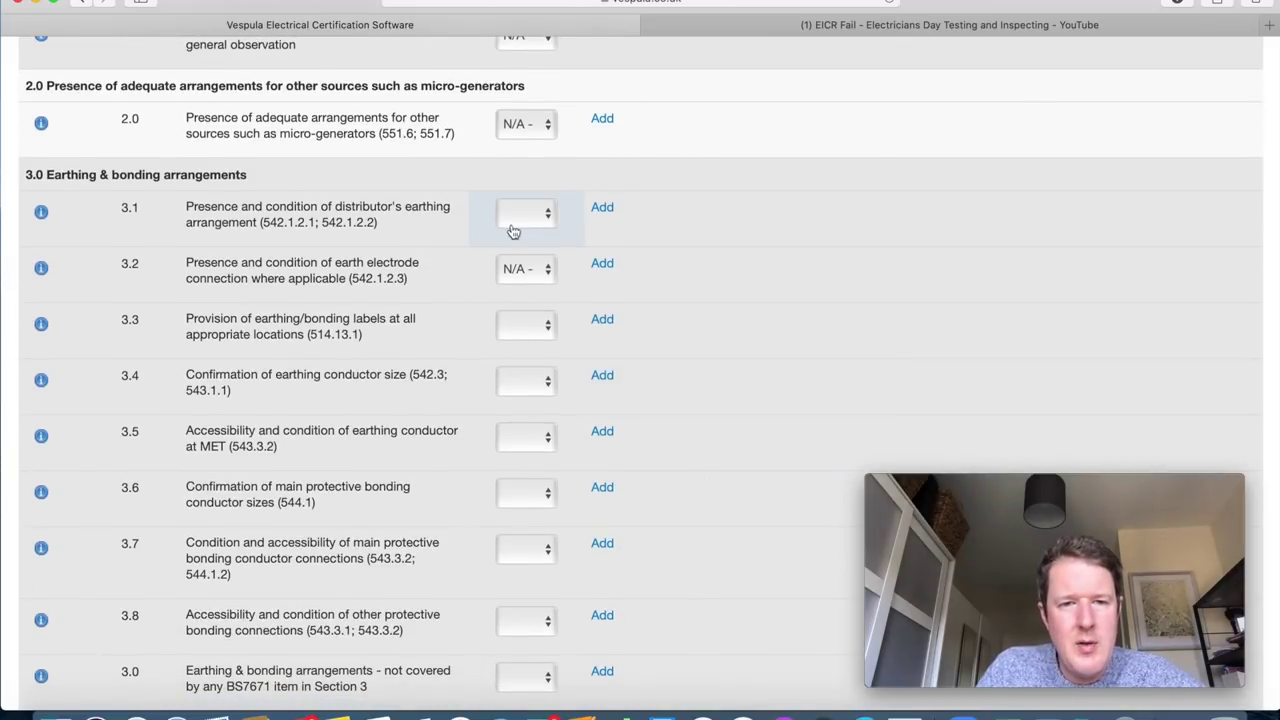
pyautogui.click(548, 215)
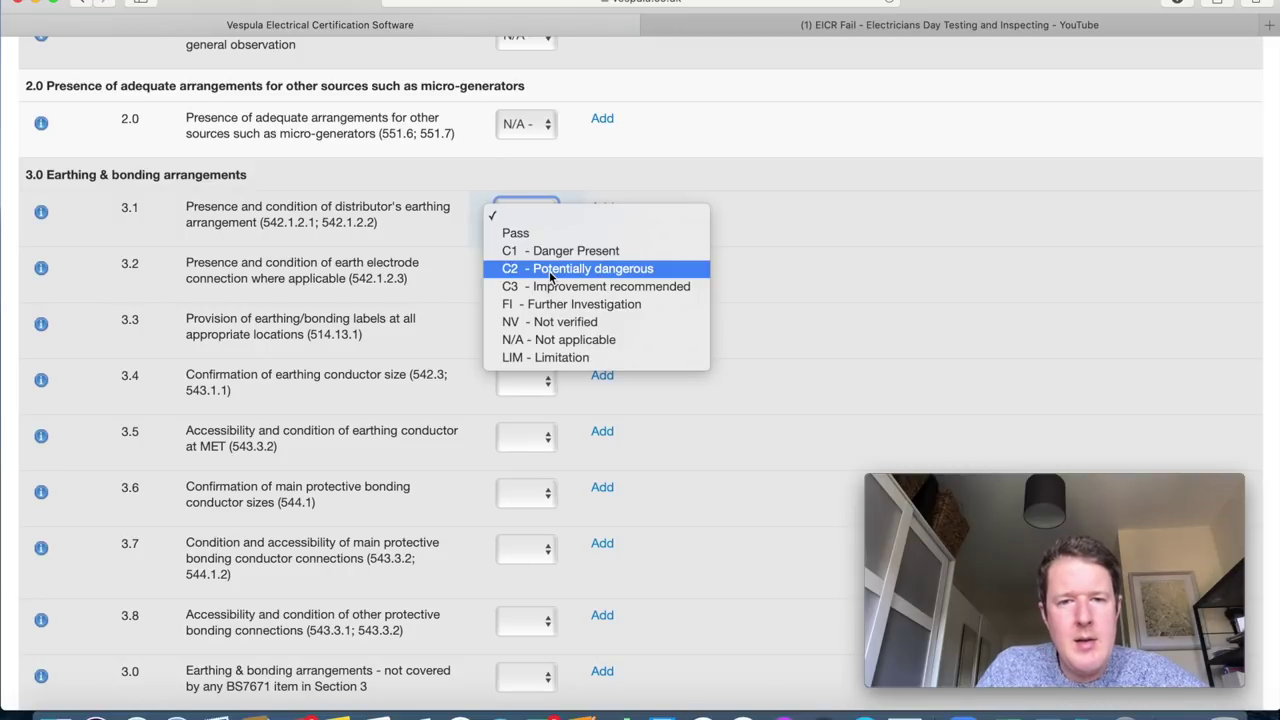
pyautogui.click(549, 268)
pyautogui.click(649, 211)
pyautogui.click(712, 200)
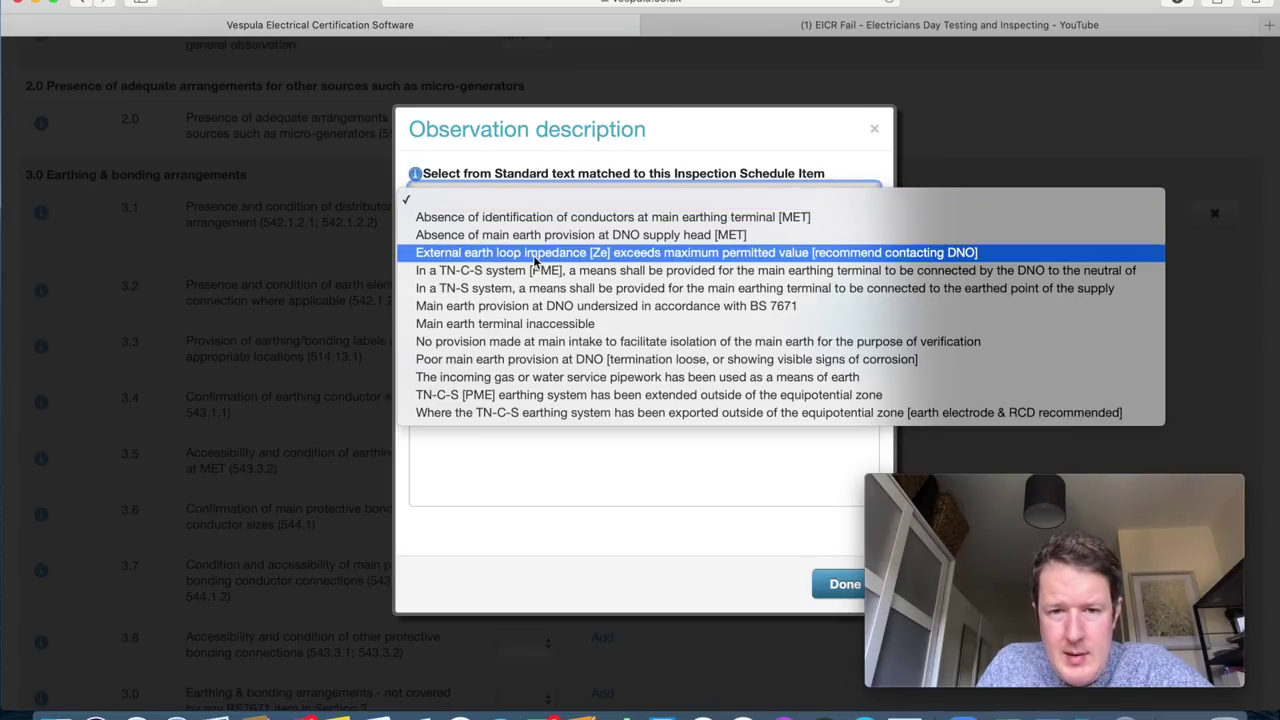
pyautogui.click(672, 257)
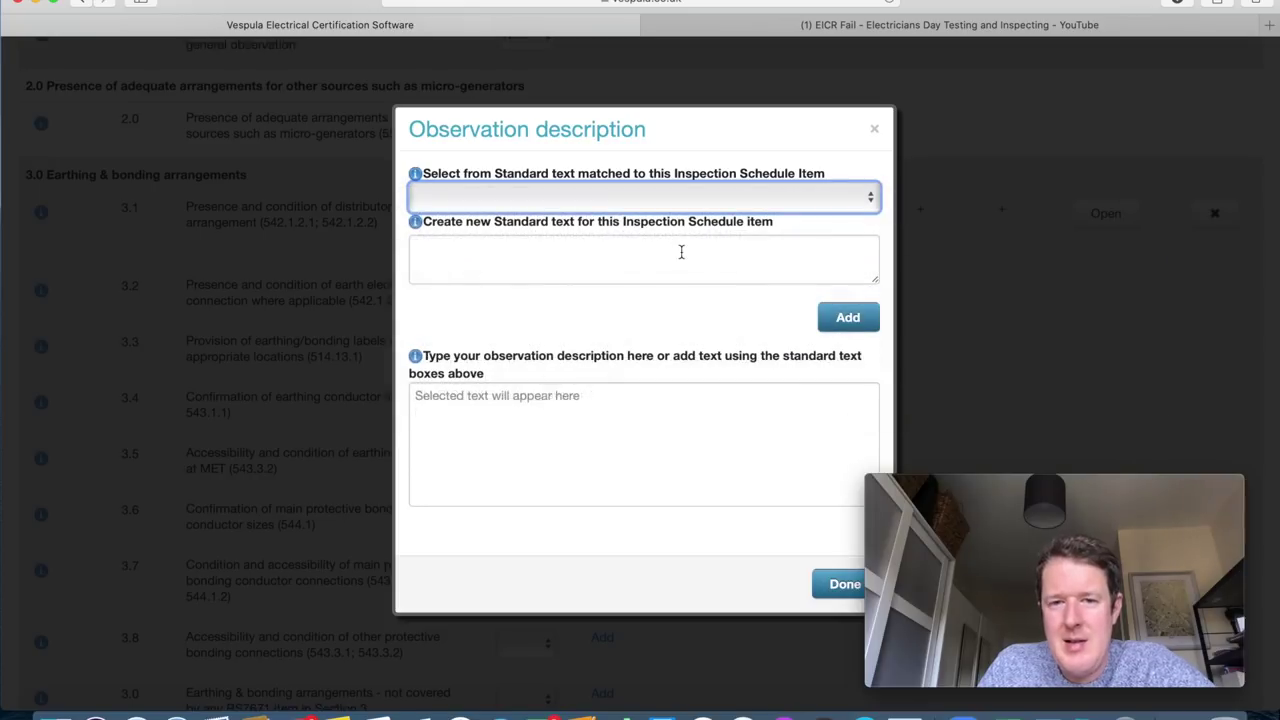
pyautogui.click(838, 586)
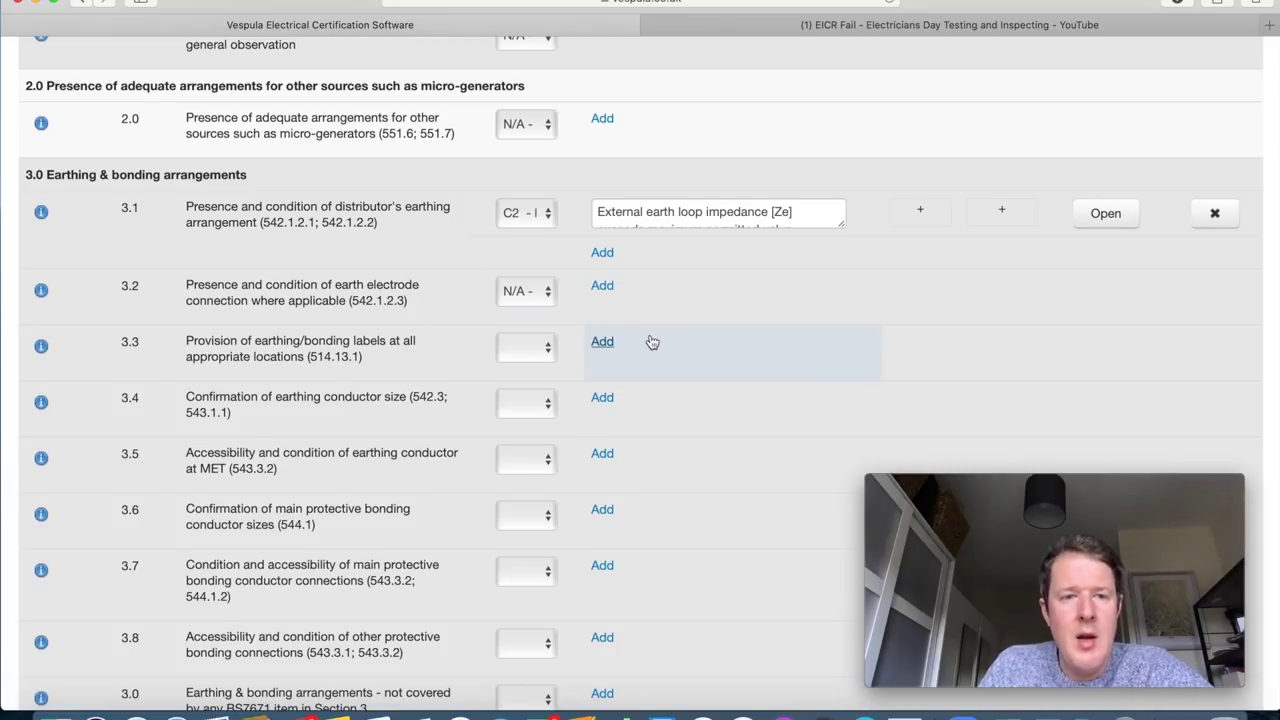
# Set inspection item 3.3 (provision of earthing/bonding labels) to Pass.
pyautogui.scroll(-3, 652, 342)
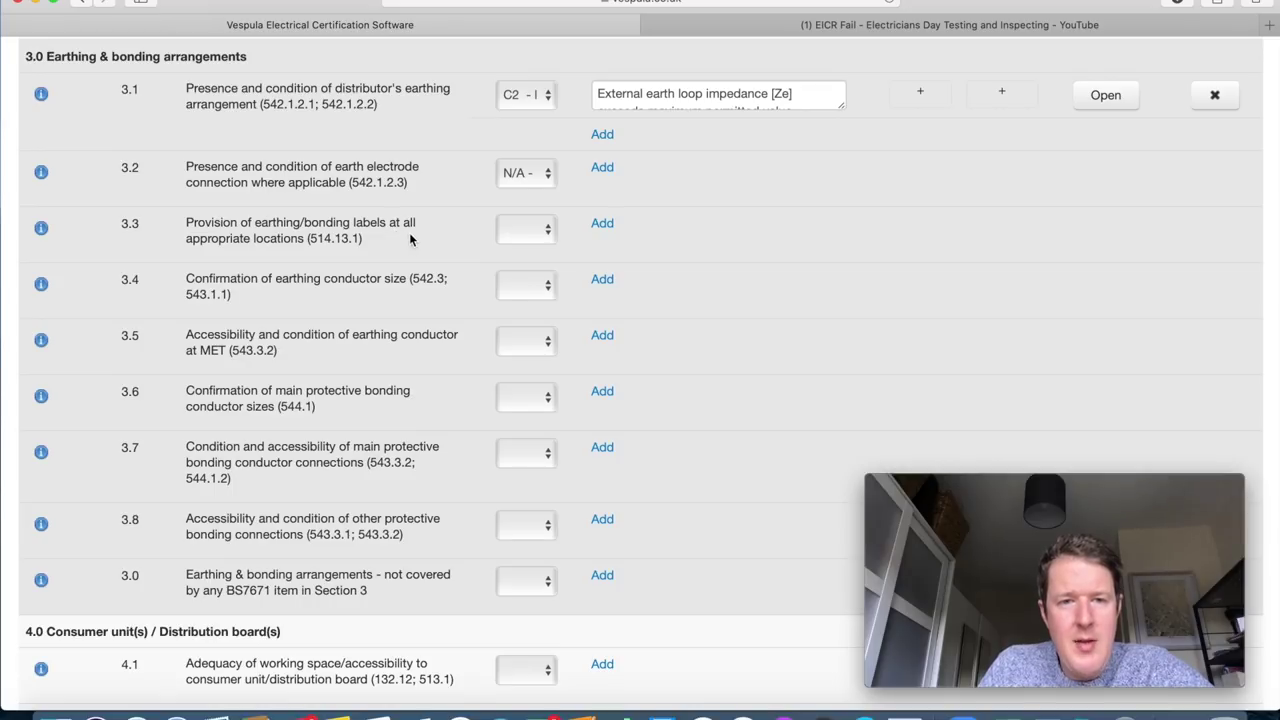
pyautogui.click(530, 234)
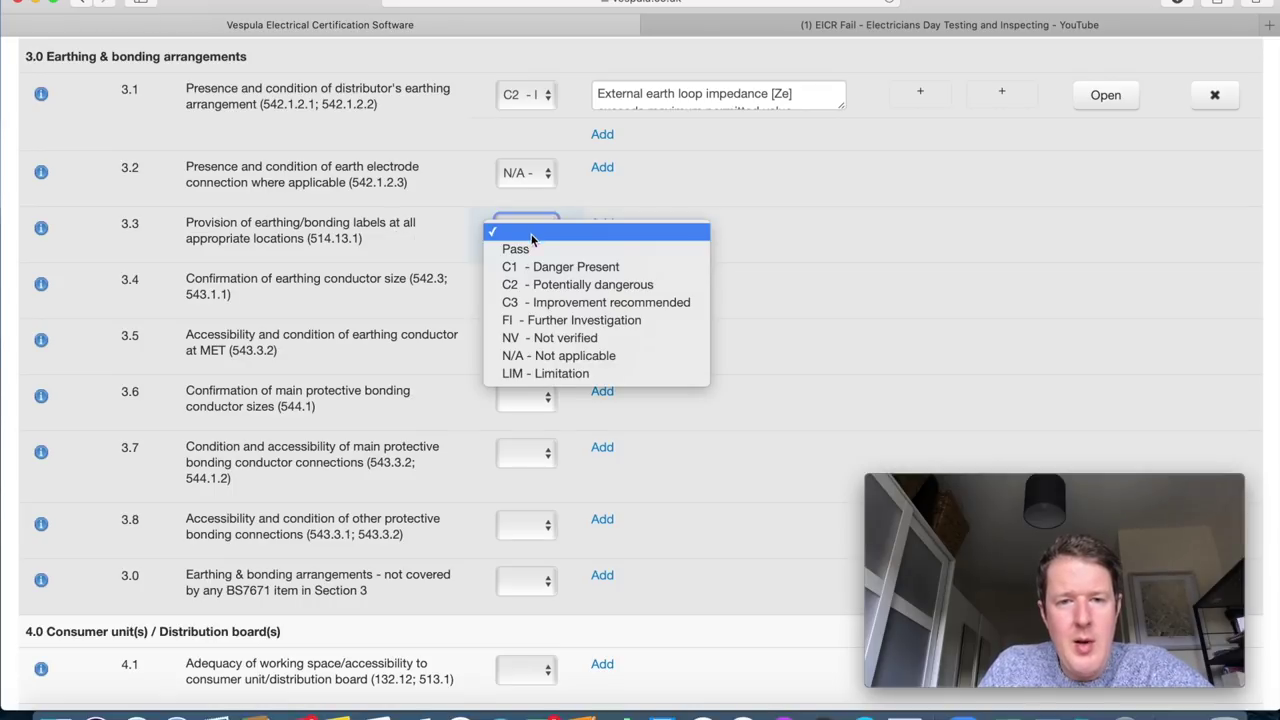
pyautogui.click(518, 249)
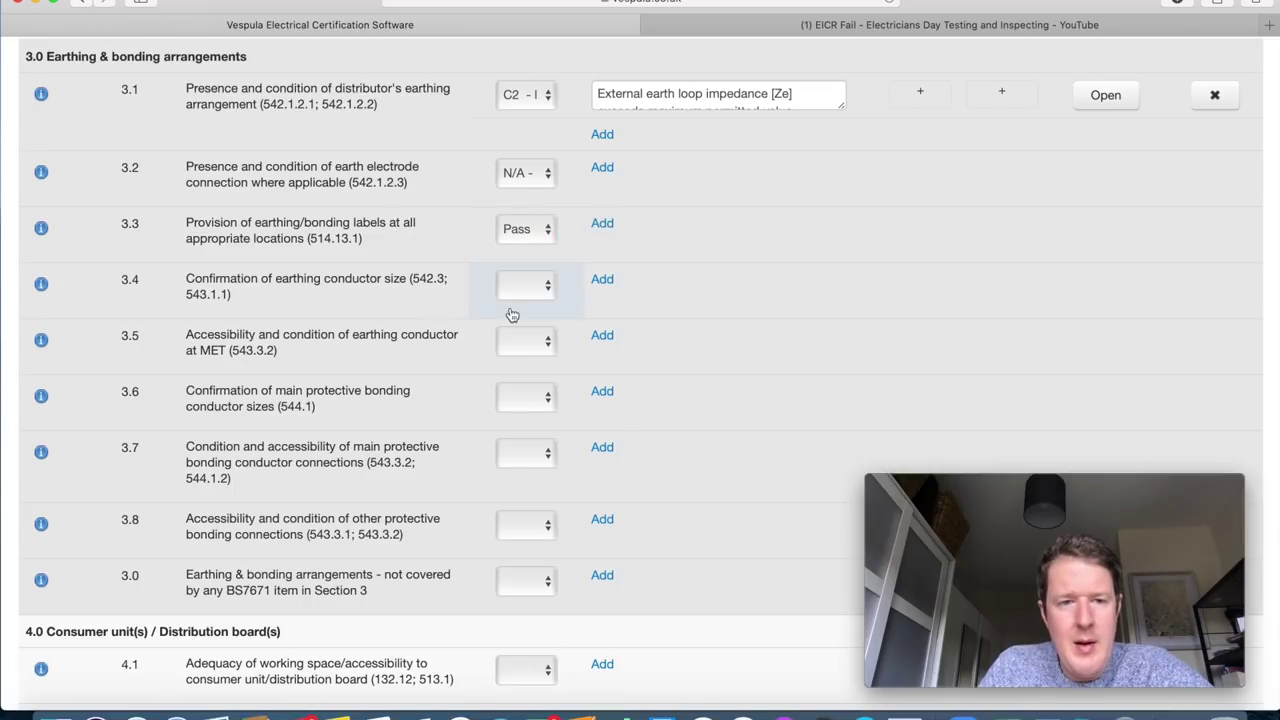
# Code item 3.4 (earthing conductor size) as C2 with the standard observation "Main earth provision at DNO undersized in accordance with BS 7671".
pyautogui.click(535, 288)
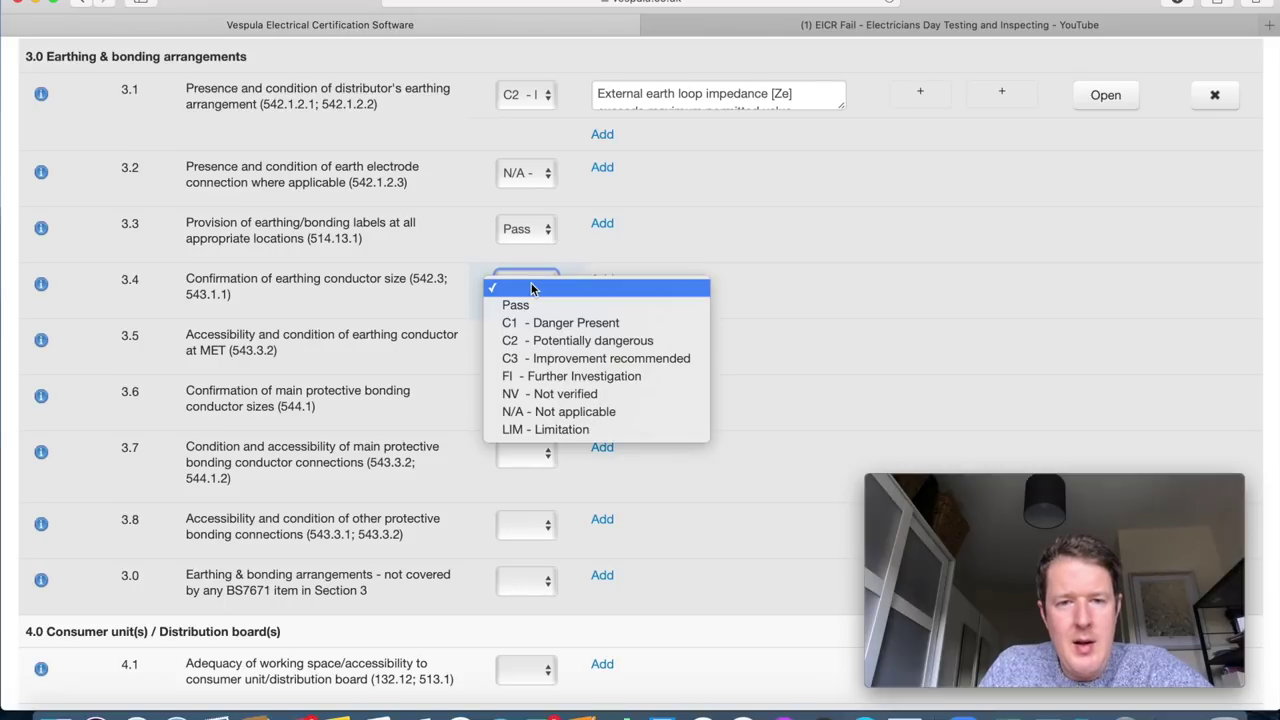
pyautogui.click(578, 340)
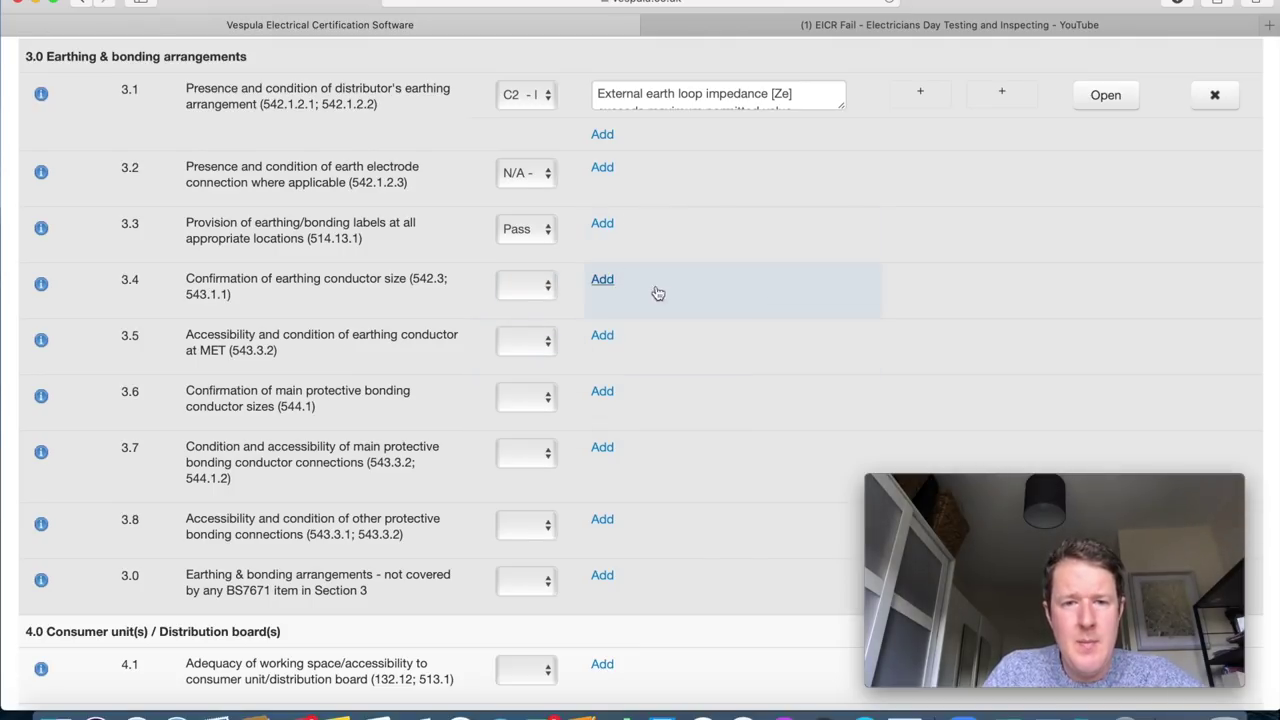
pyautogui.click(545, 290)
pyautogui.click(595, 340)
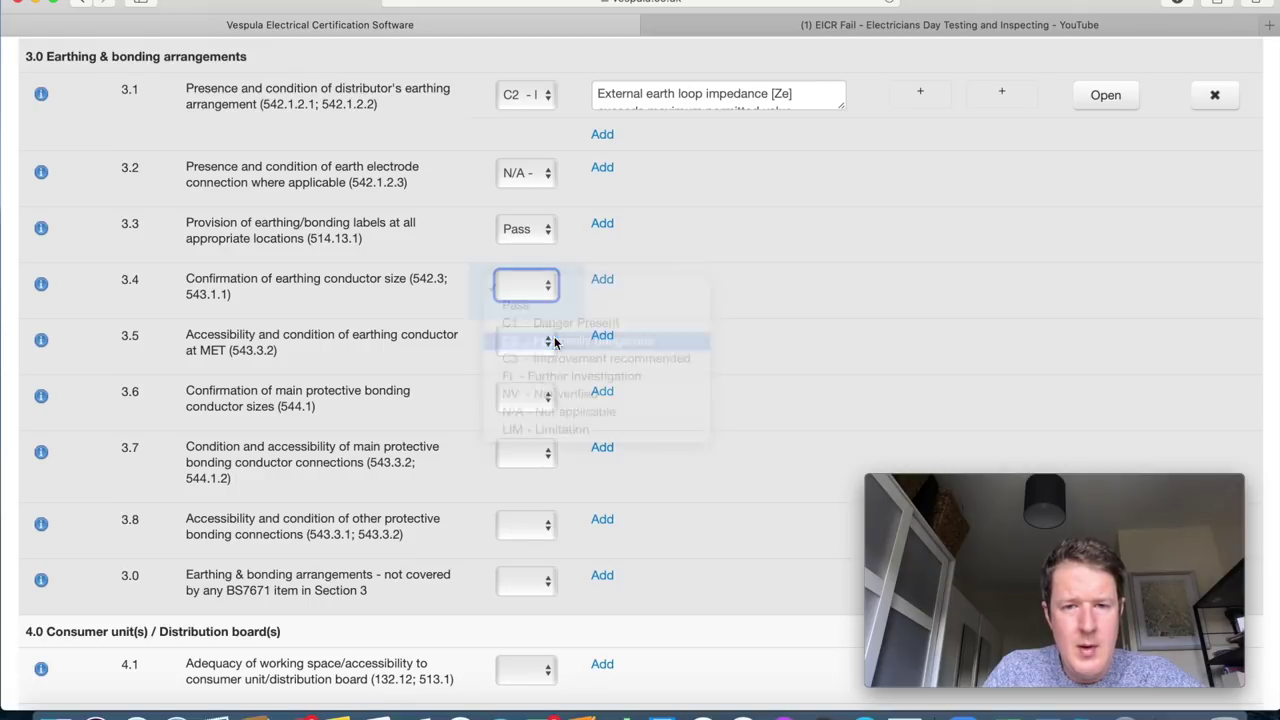
pyautogui.click(729, 289)
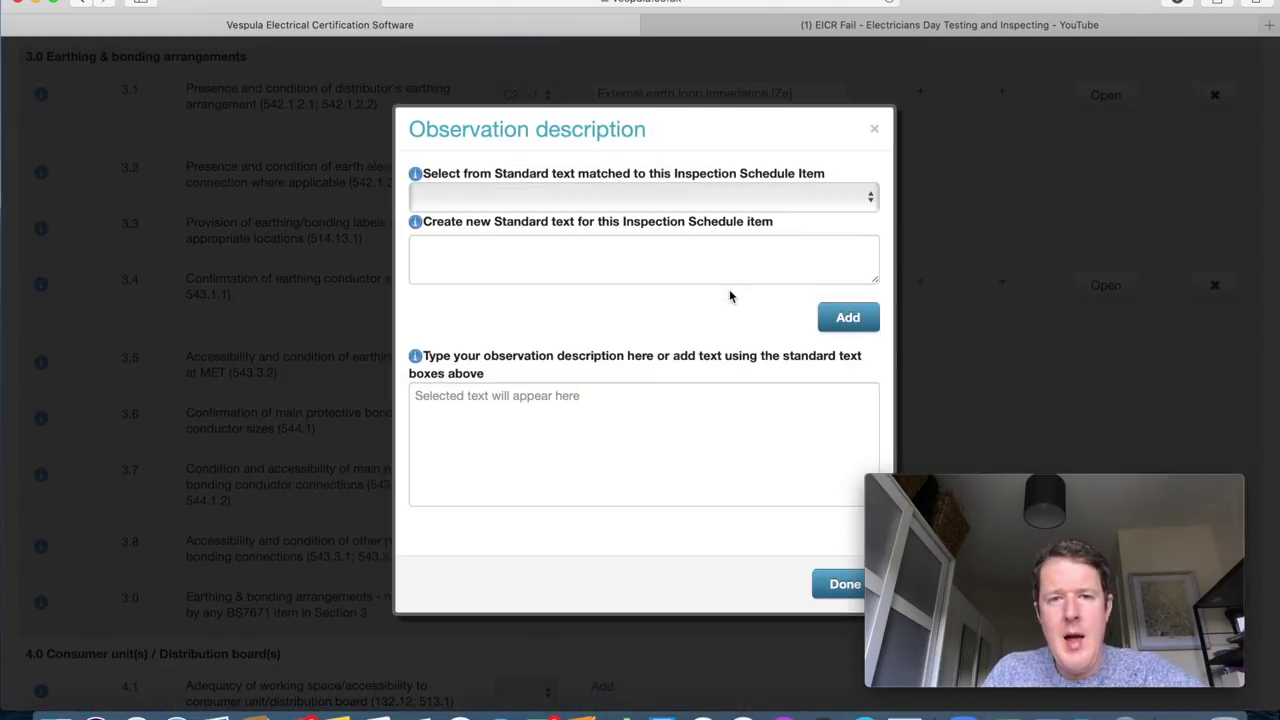
pyautogui.click(701, 199)
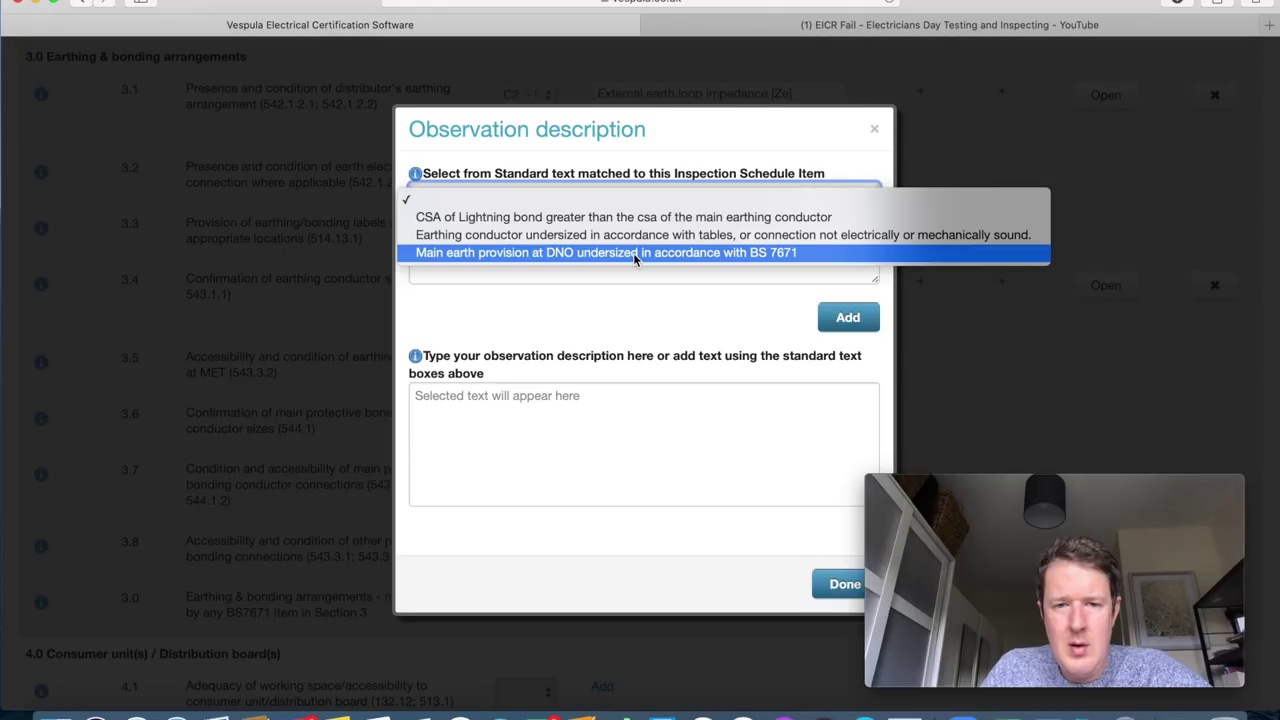
pyautogui.click(633, 253)
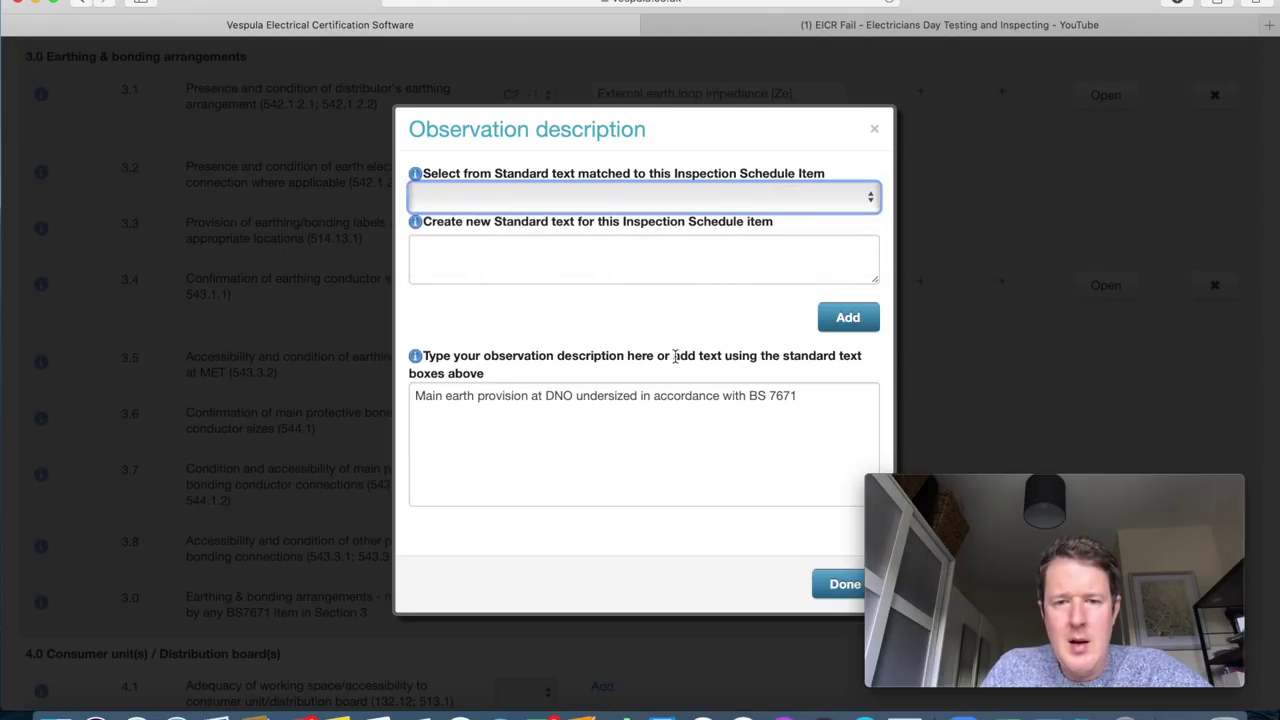
pyautogui.click(838, 584)
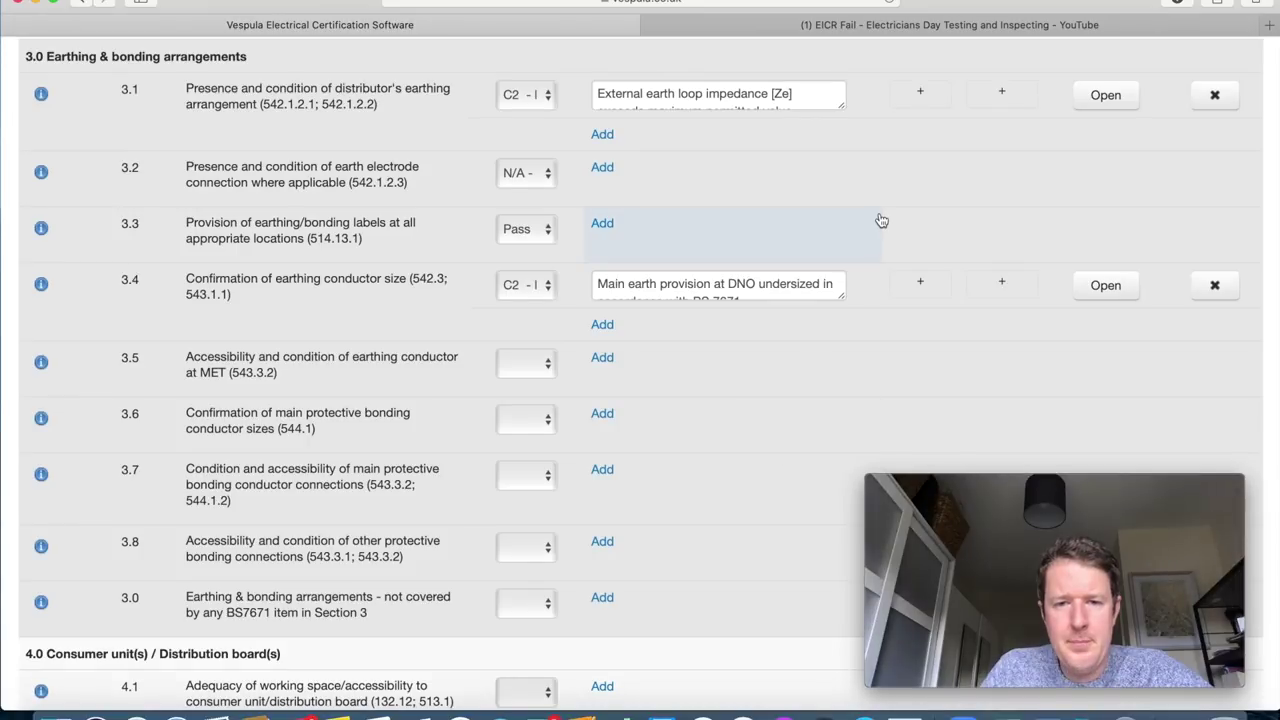
# Check the earthing connections at 2:18 in the EICR Fail YouTube video and set item 3.5 (earthing conductor at MET) to Pass.
pyautogui.click(840, 24)
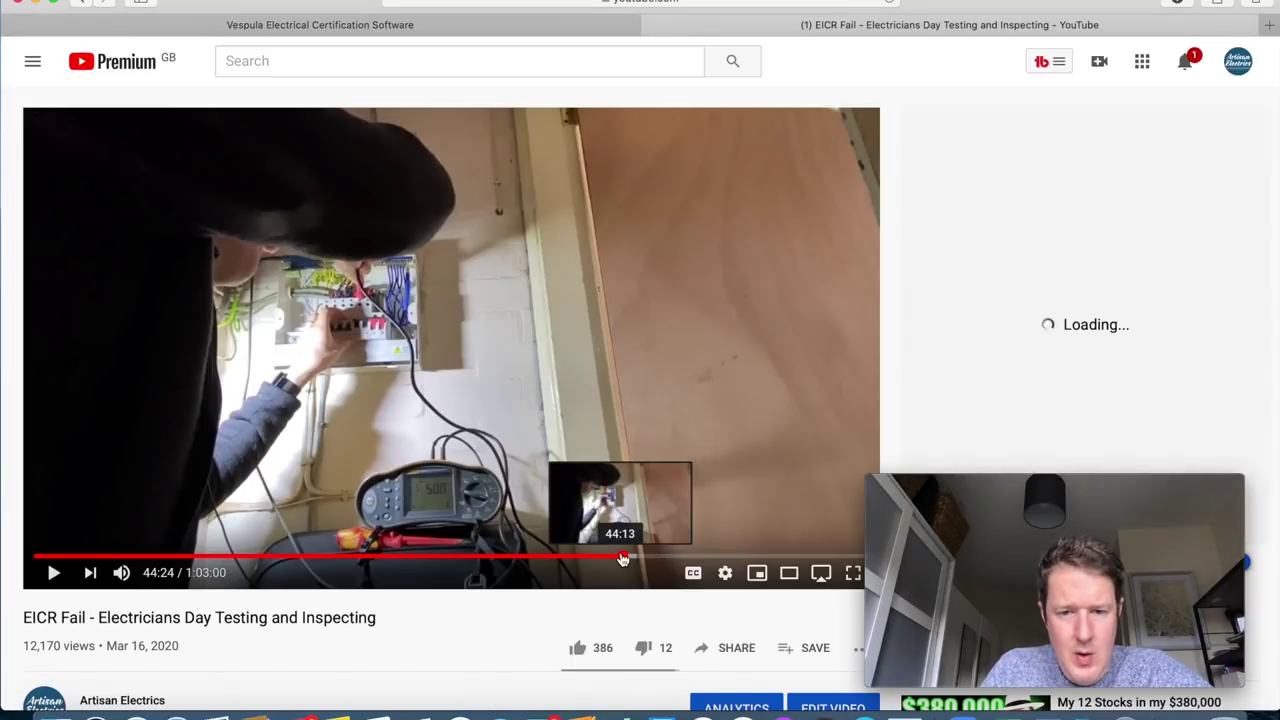
pyautogui.moveTo(622, 553); pyautogui.dragTo(70, 548)
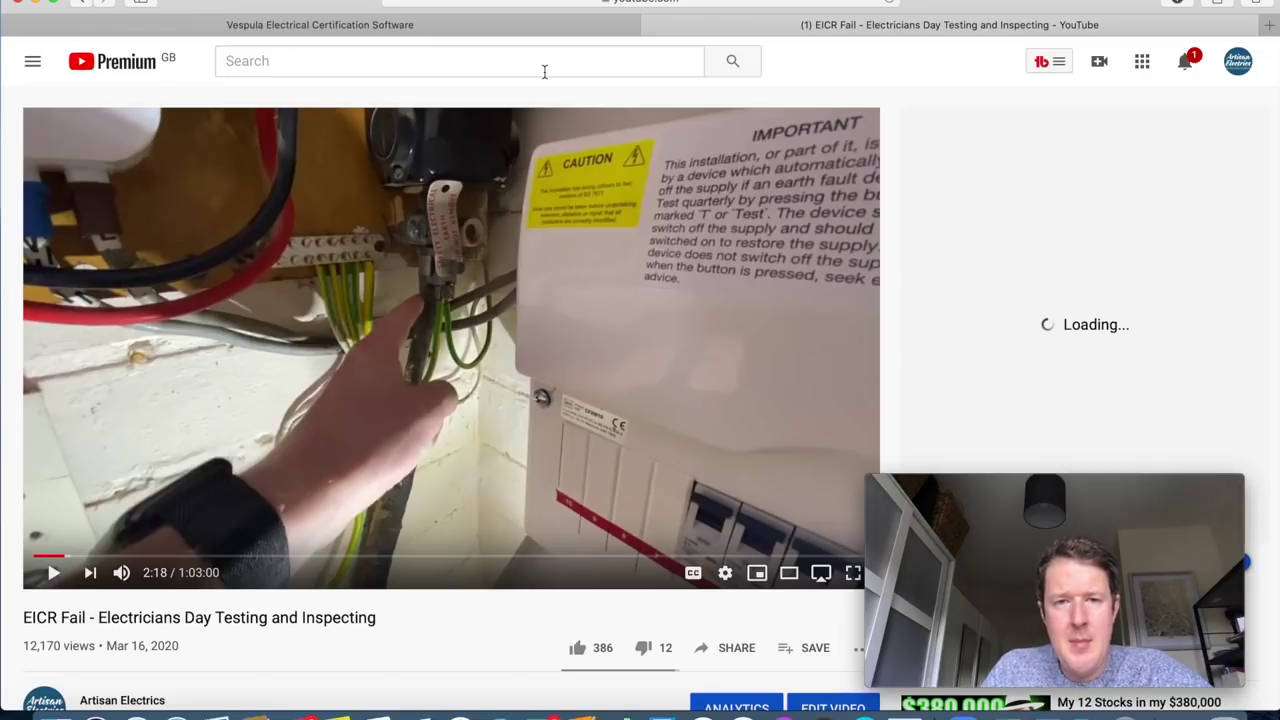
pyautogui.click(495, 23)
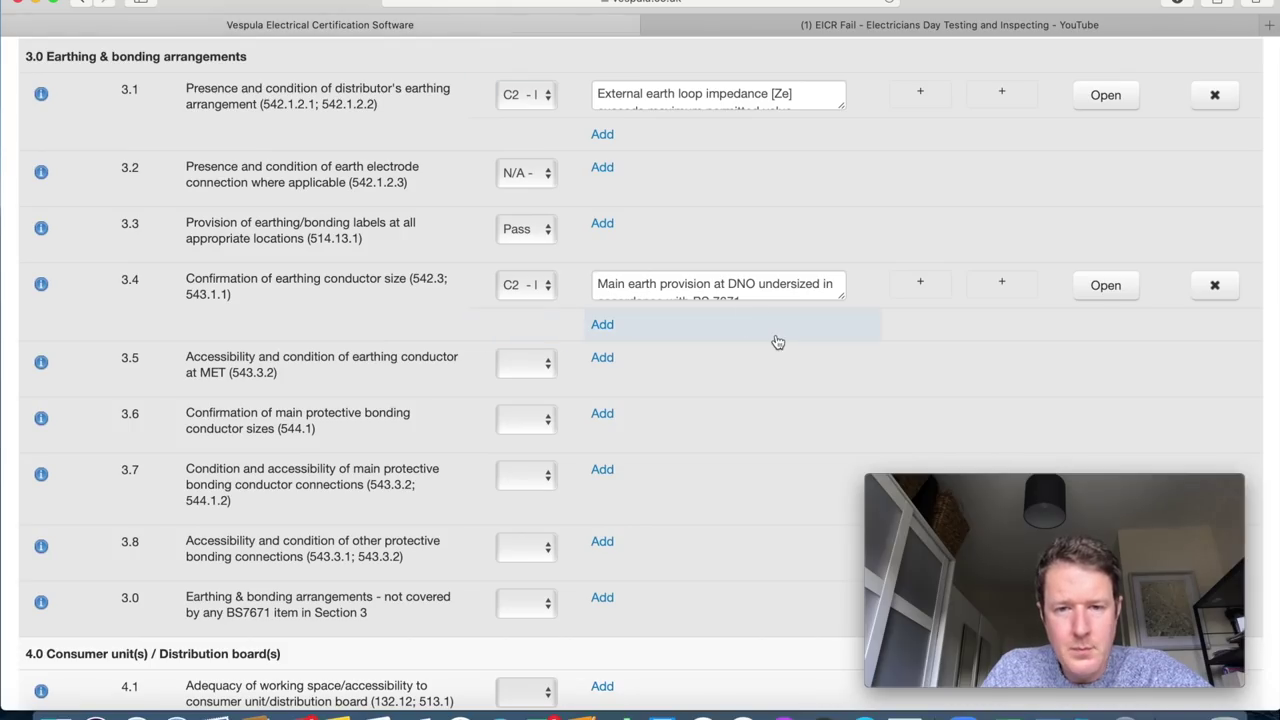
pyautogui.click(534, 373)
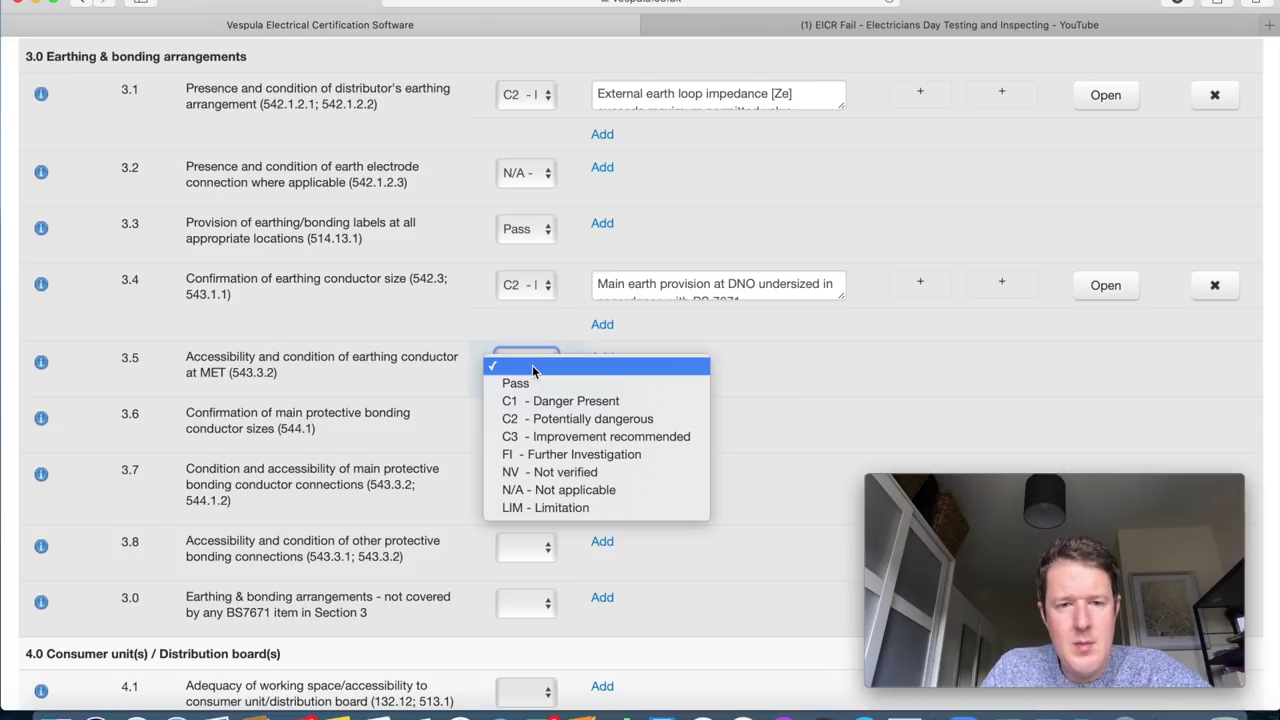
pyautogui.click(520, 382)
# Switch to the EICR Fail YouTube video and examine the outdoor wall footage around 21:44 before returning to item 3.6 in the Vespula schedule.
pyautogui.scroll(-3, 668, 449)
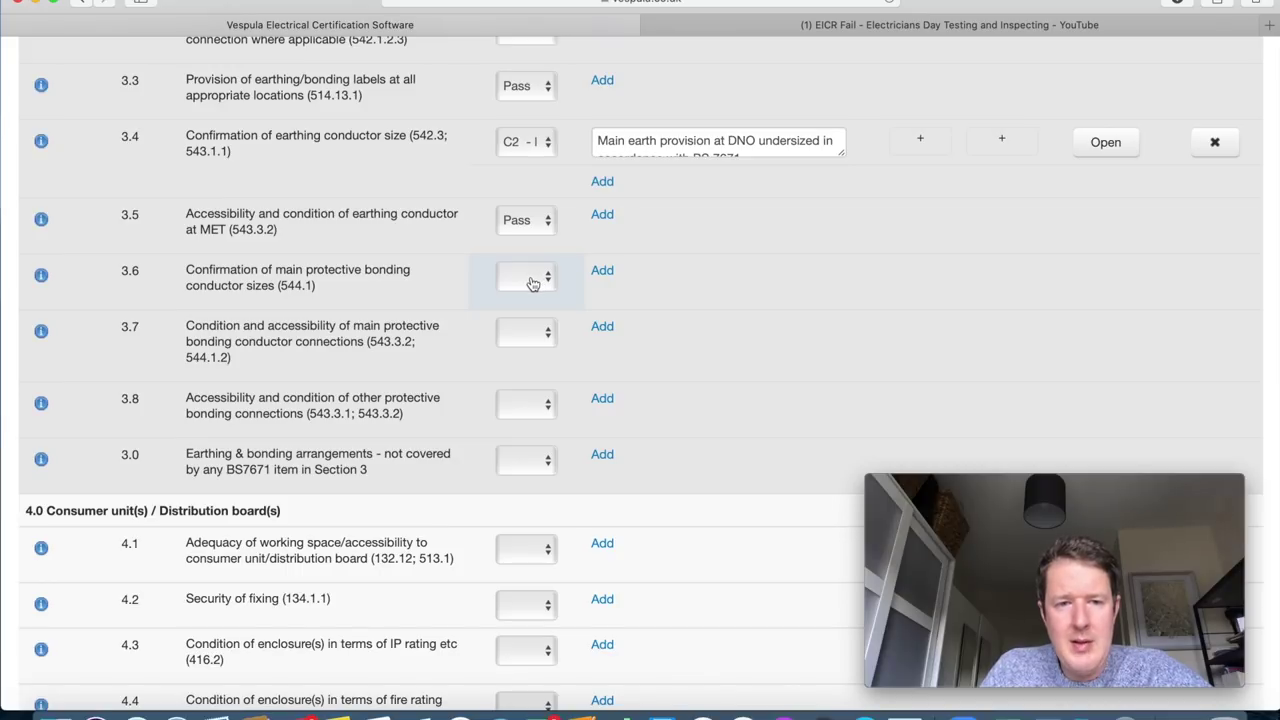
pyautogui.click(772, 26)
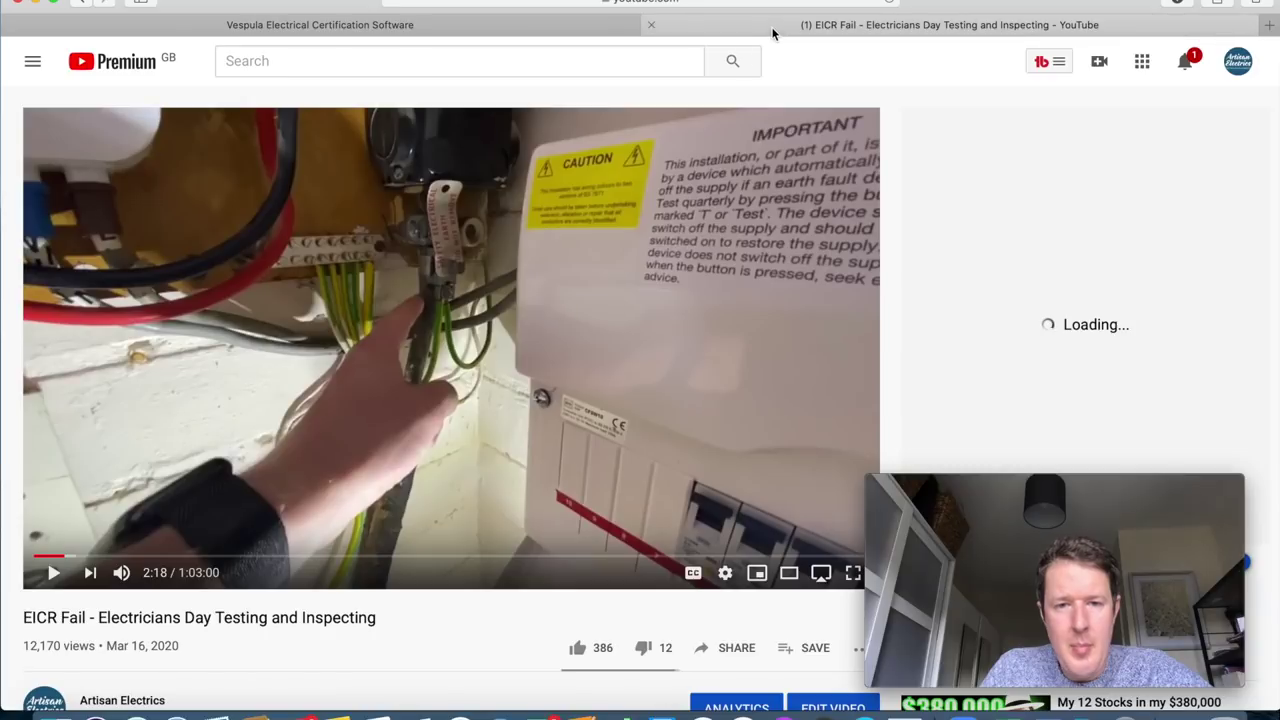
pyautogui.moveTo(72, 557); pyautogui.dragTo(320, 563)
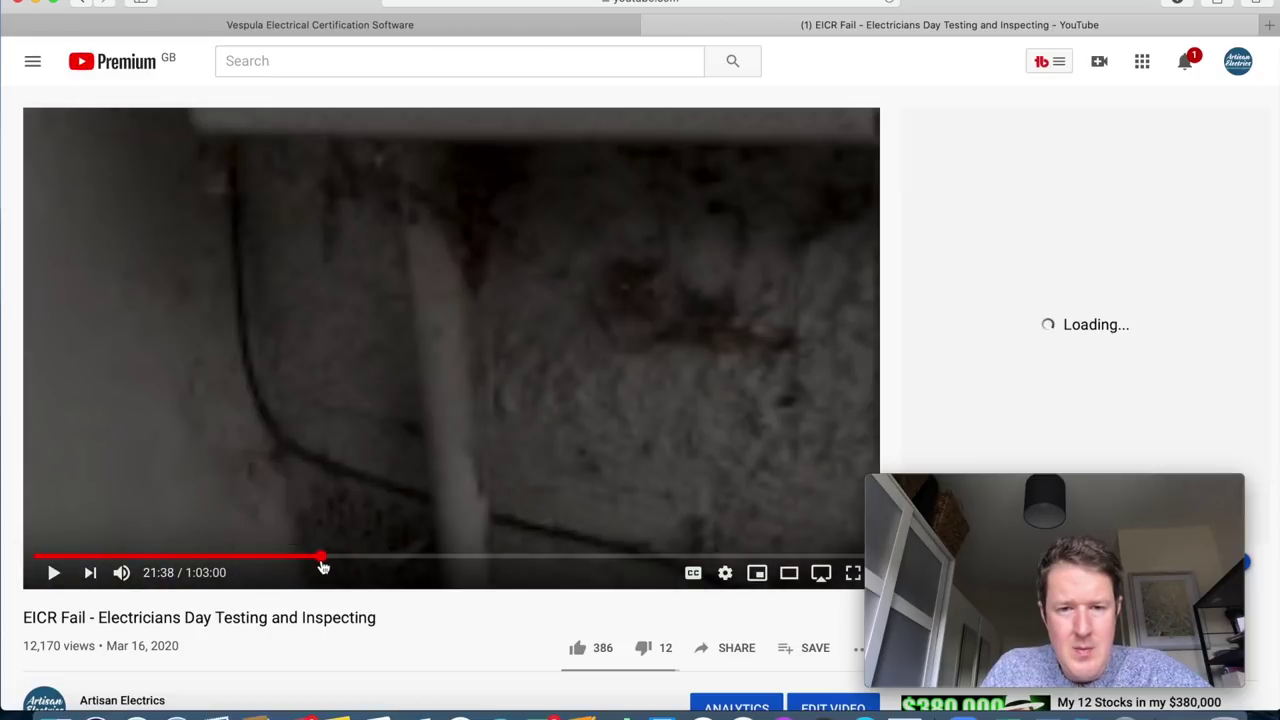
pyautogui.click(54, 572)
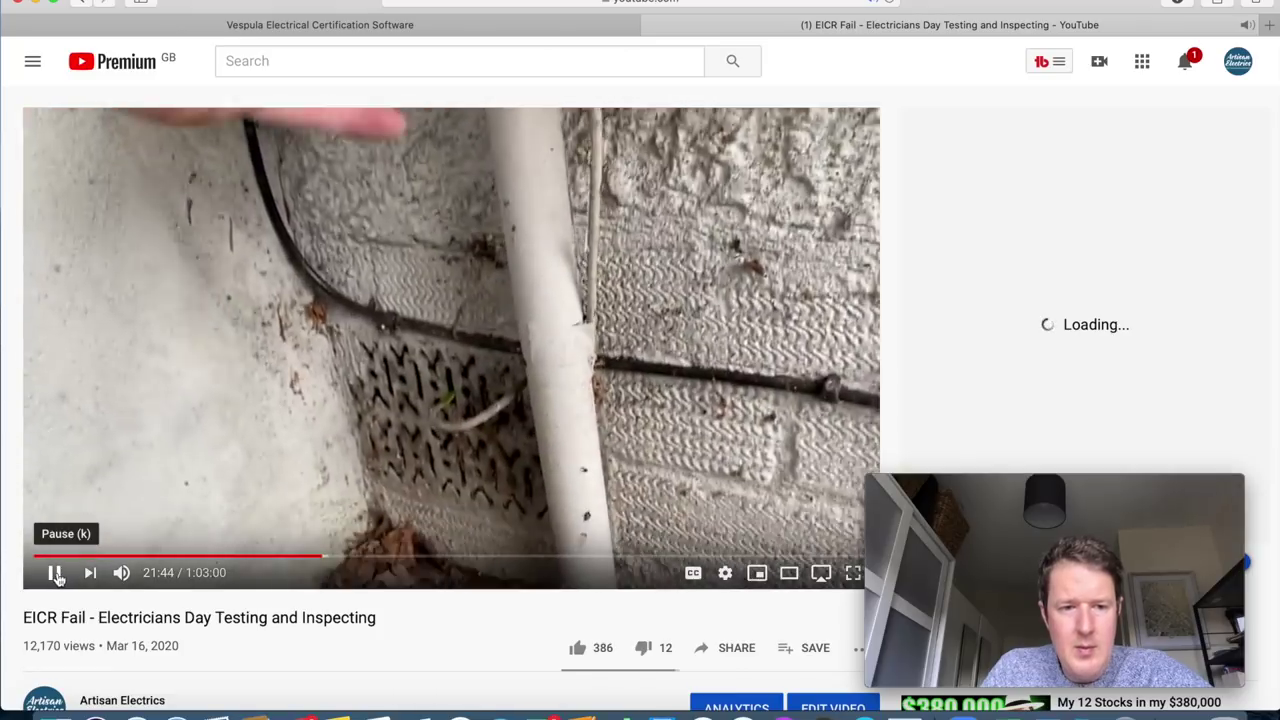
pyautogui.click(55, 573)
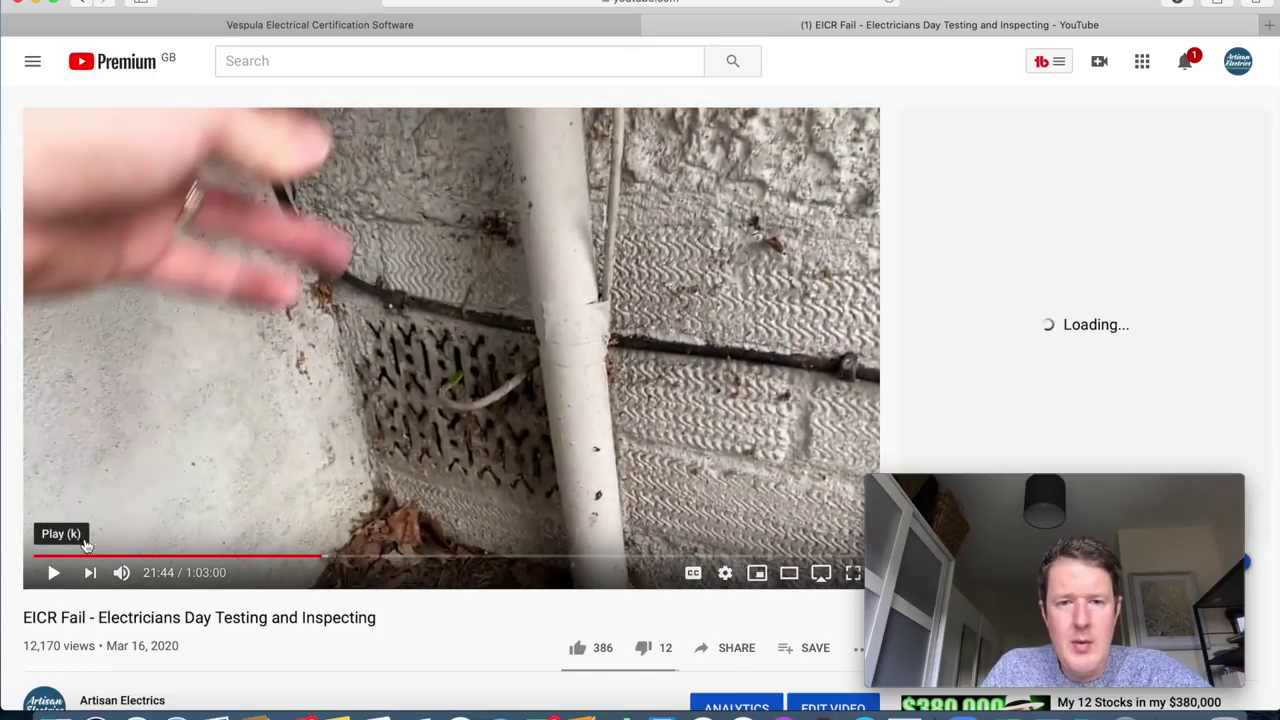
pyautogui.click(570, 30)
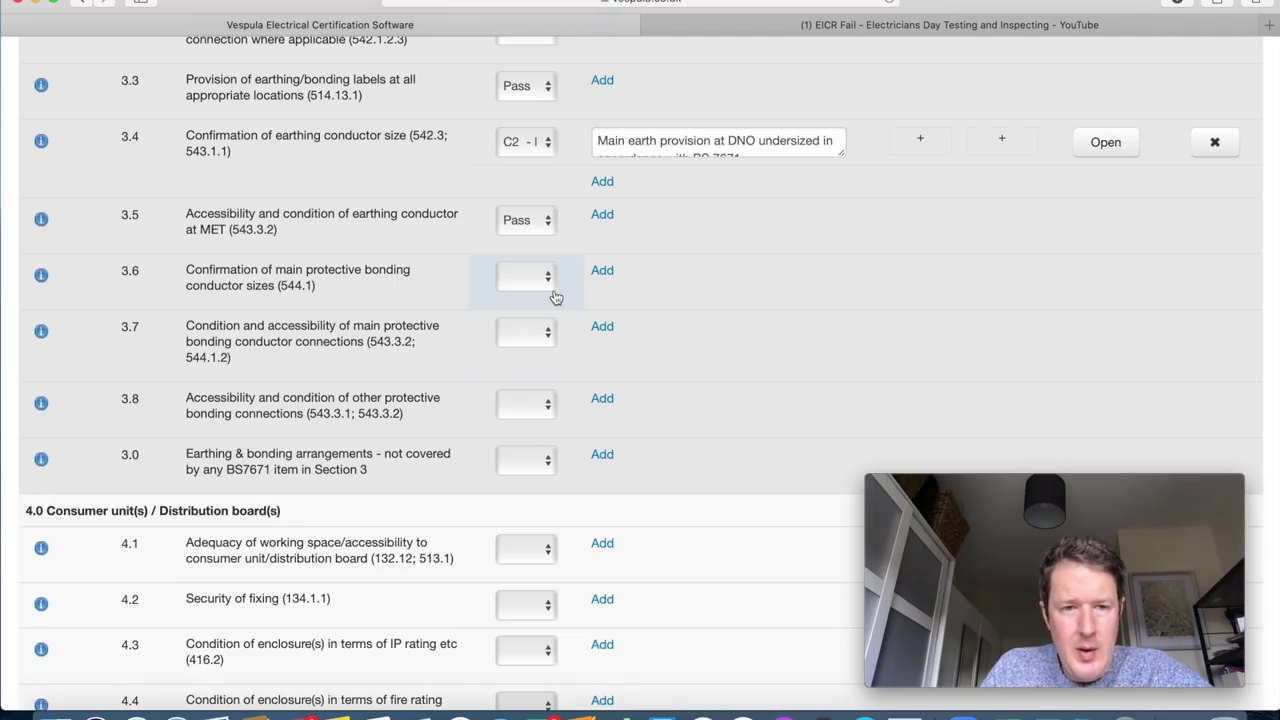
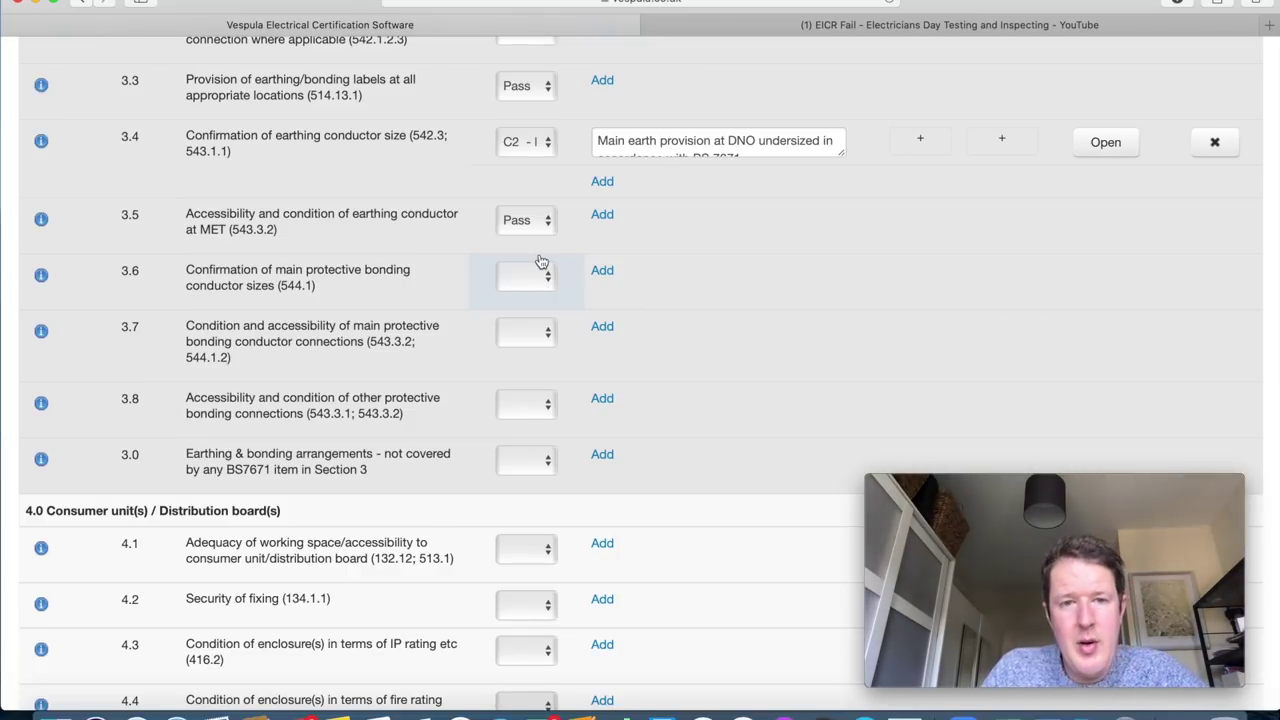
# Code item 3.6 (main protective bonding conductor sizes) as C3 with the standard observation "Main protective bonding conductor to incoming gas service is undersized in accordance with BS 7671".
pyautogui.click(542, 277)
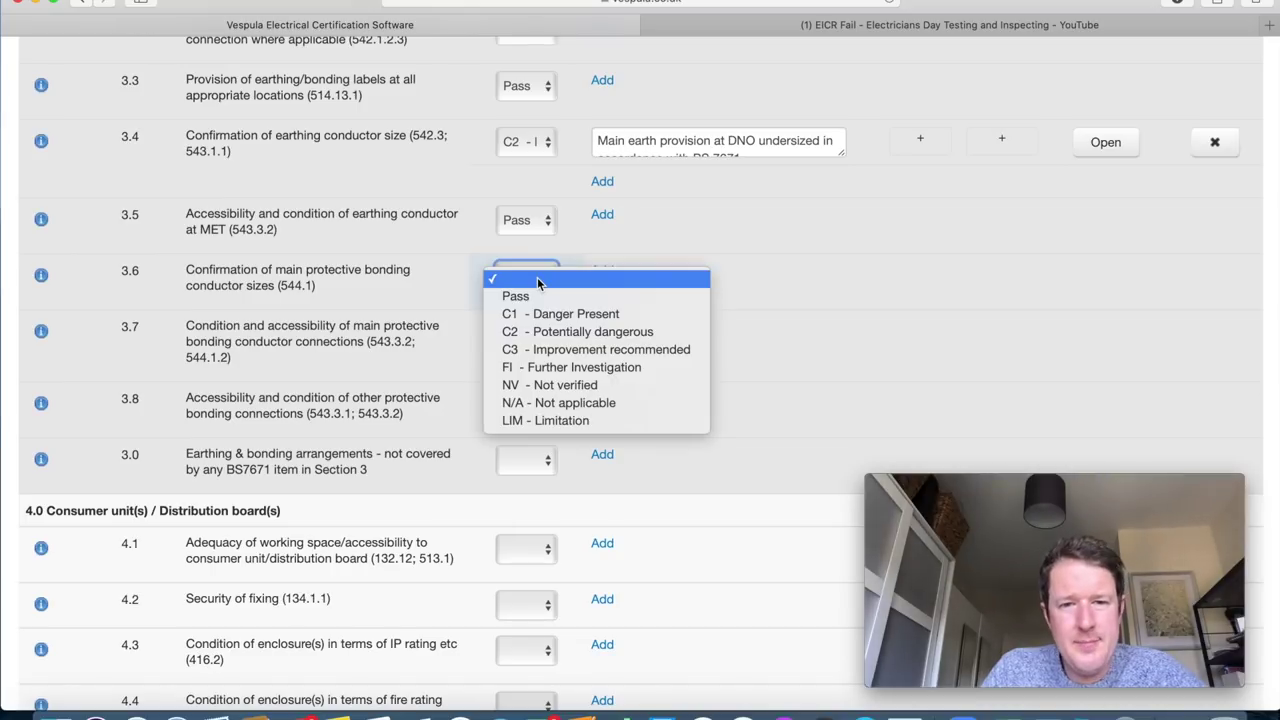
pyautogui.click(553, 352)
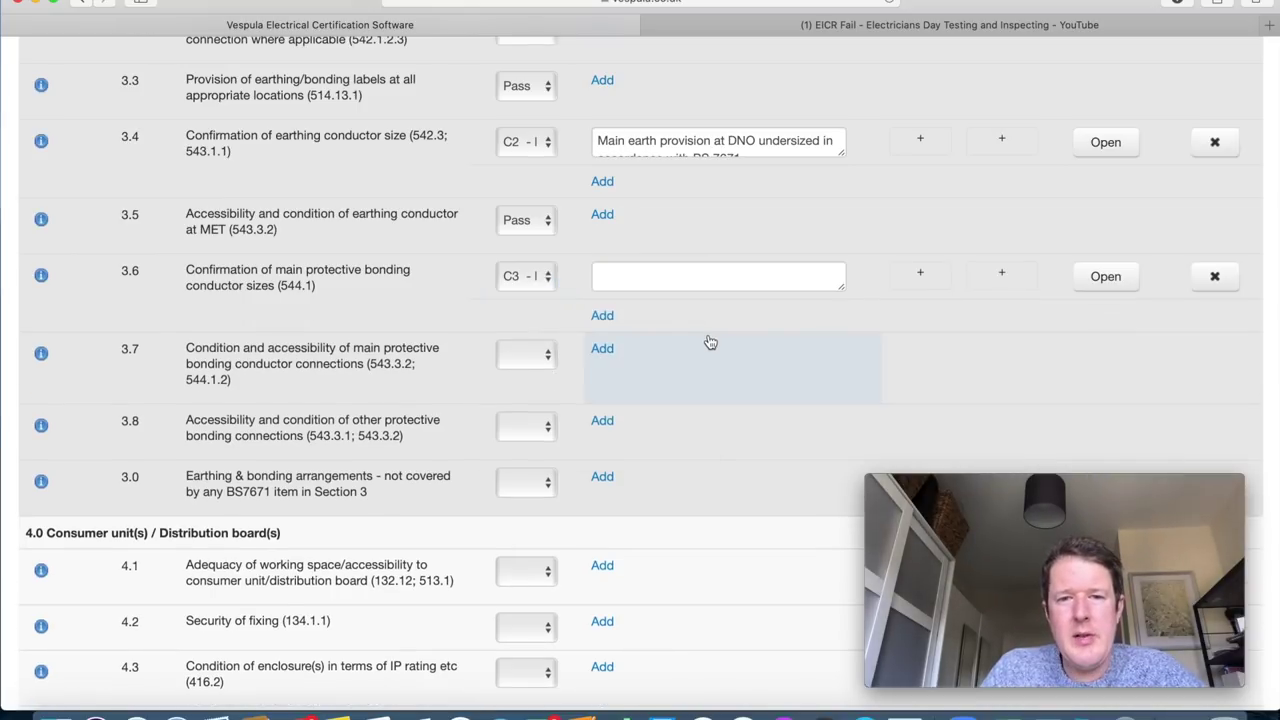
pyautogui.click(716, 279)
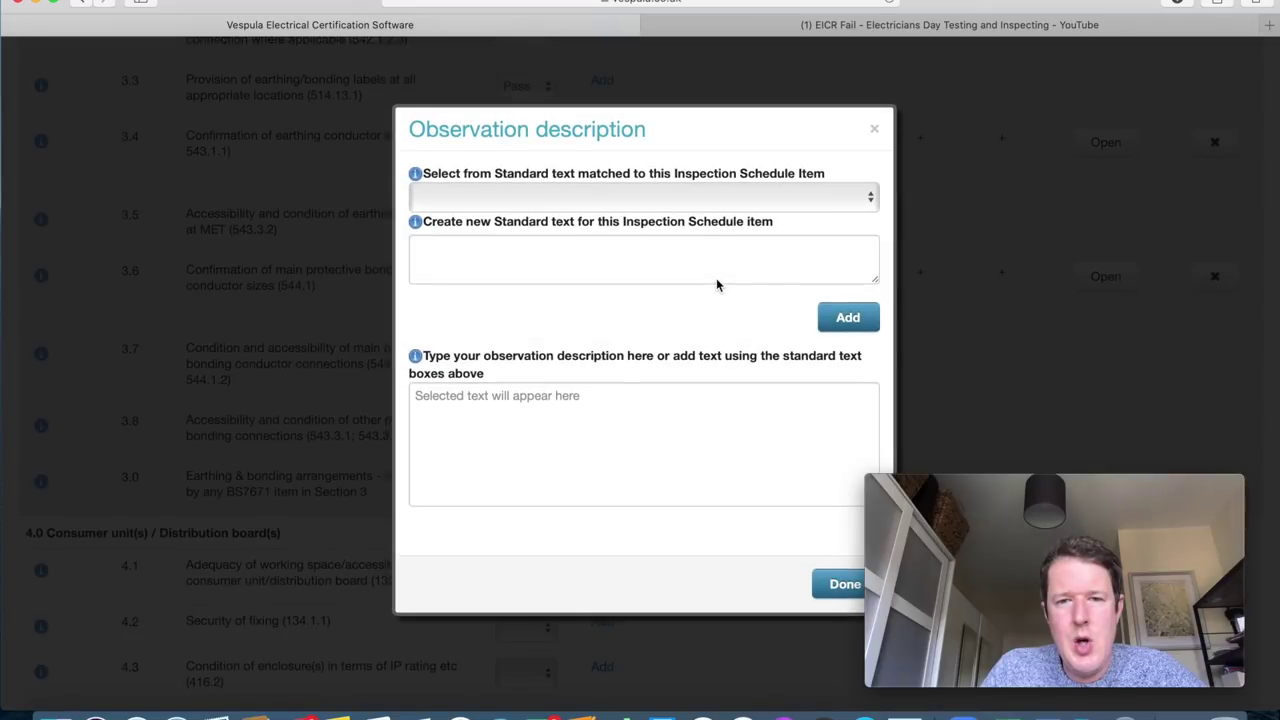
pyautogui.click(728, 204)
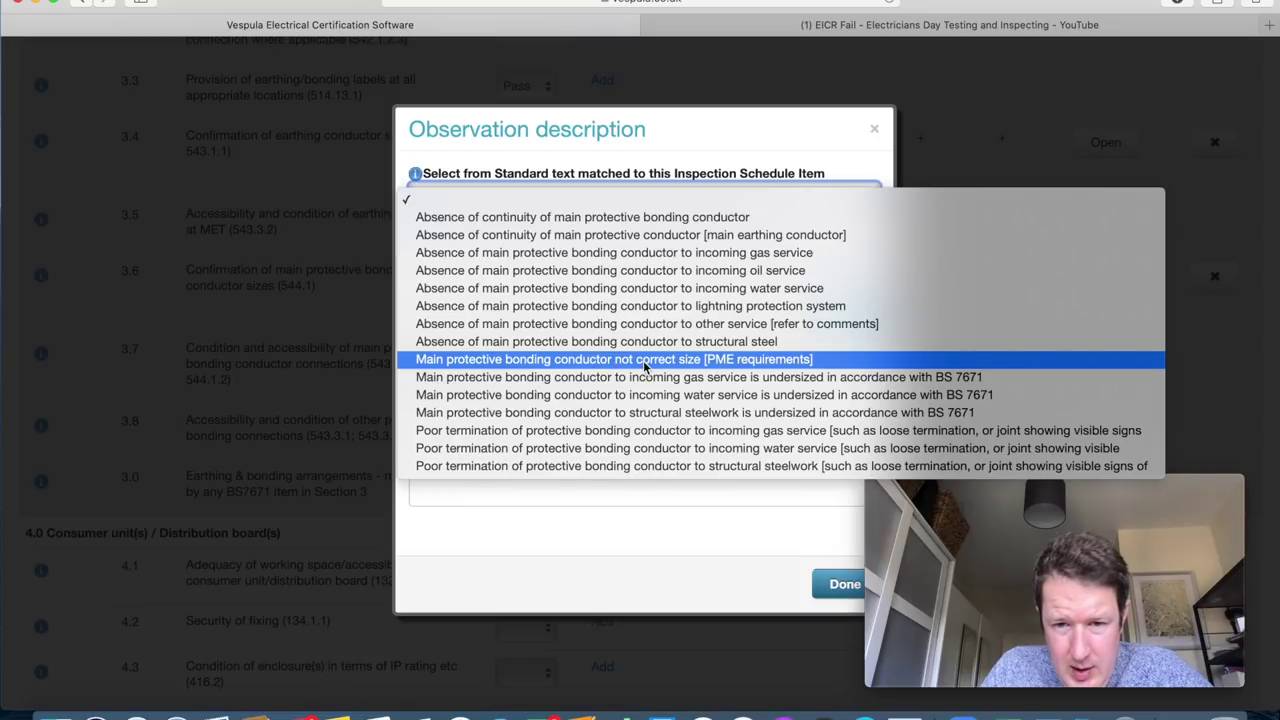
pyautogui.click(710, 380)
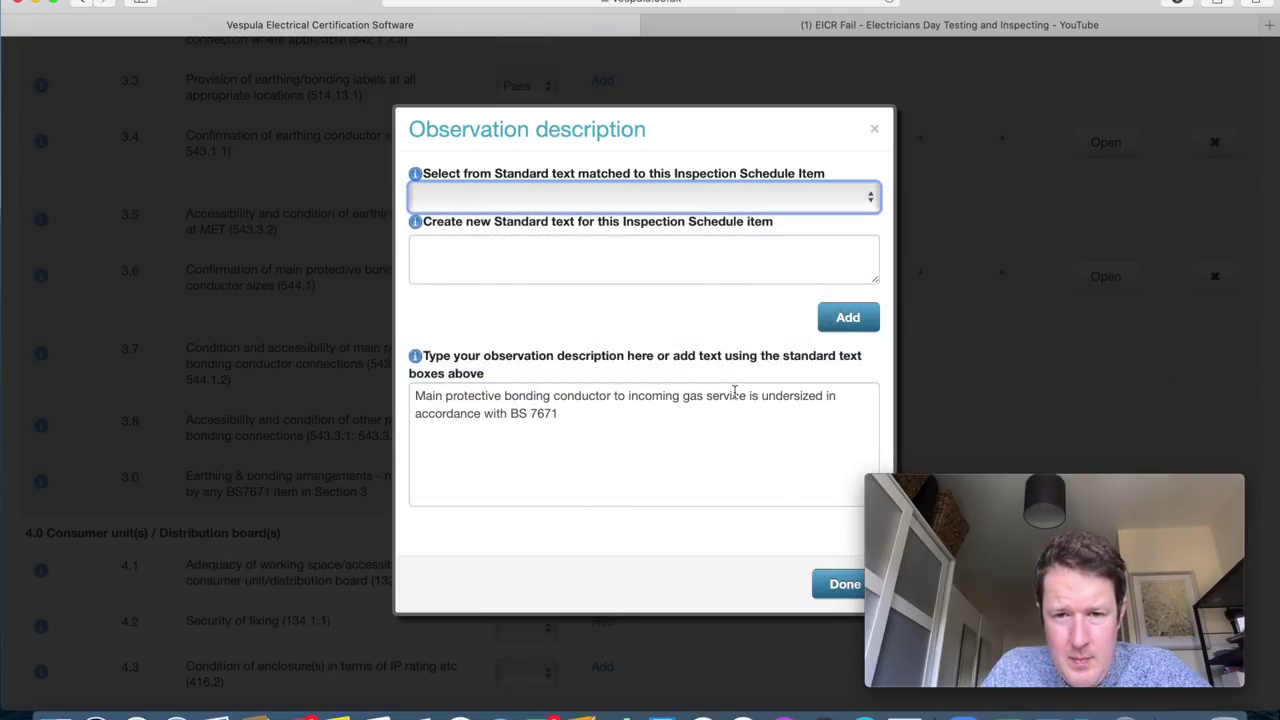
pyautogui.click(838, 585)
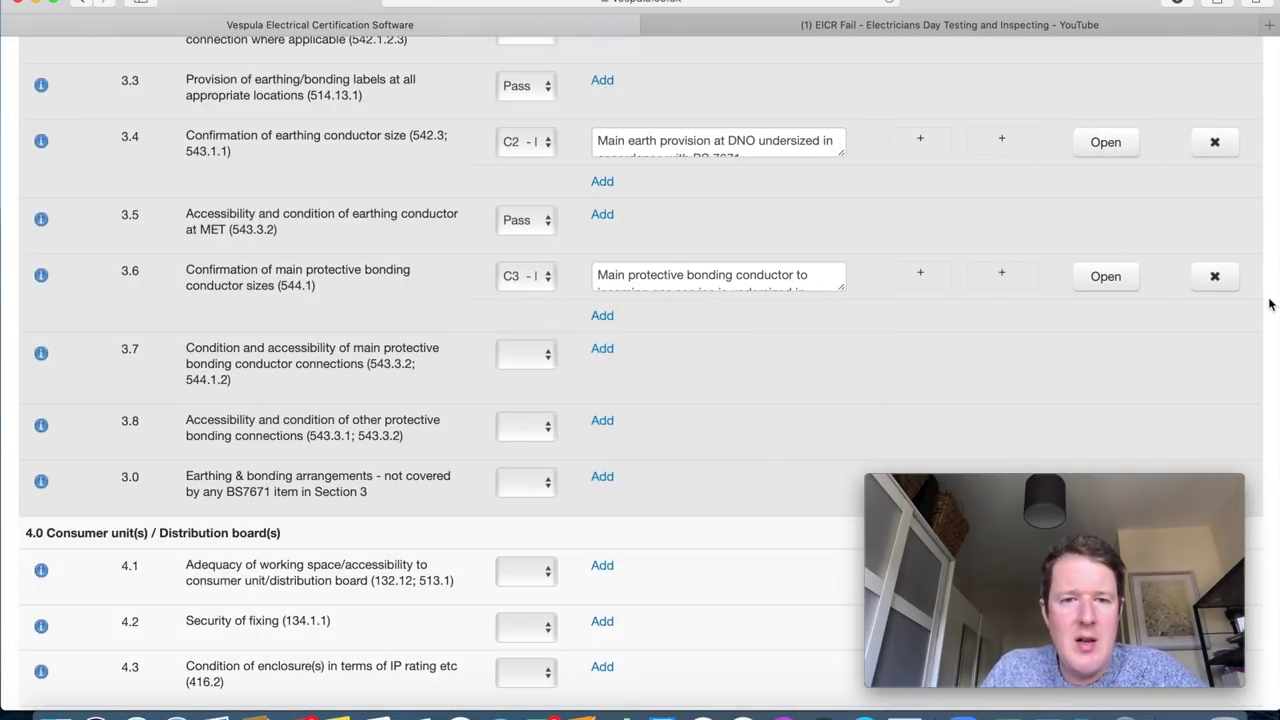
# Switch to the EICR Fail YouTube video, examine the bonding conductor connection around 22:28 and return to the Vespula inspection schedule.
pyautogui.scroll(-2, 1271, 308)
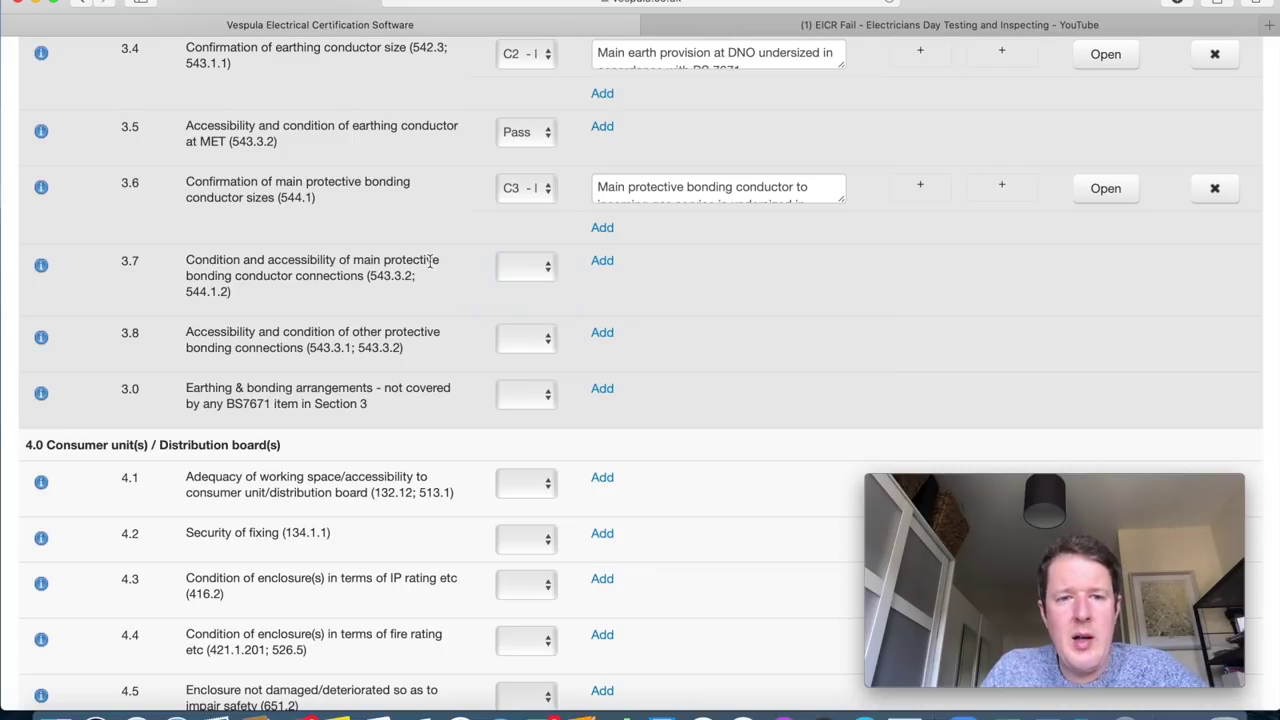
pyautogui.click(808, 31)
pyautogui.click(54, 573)
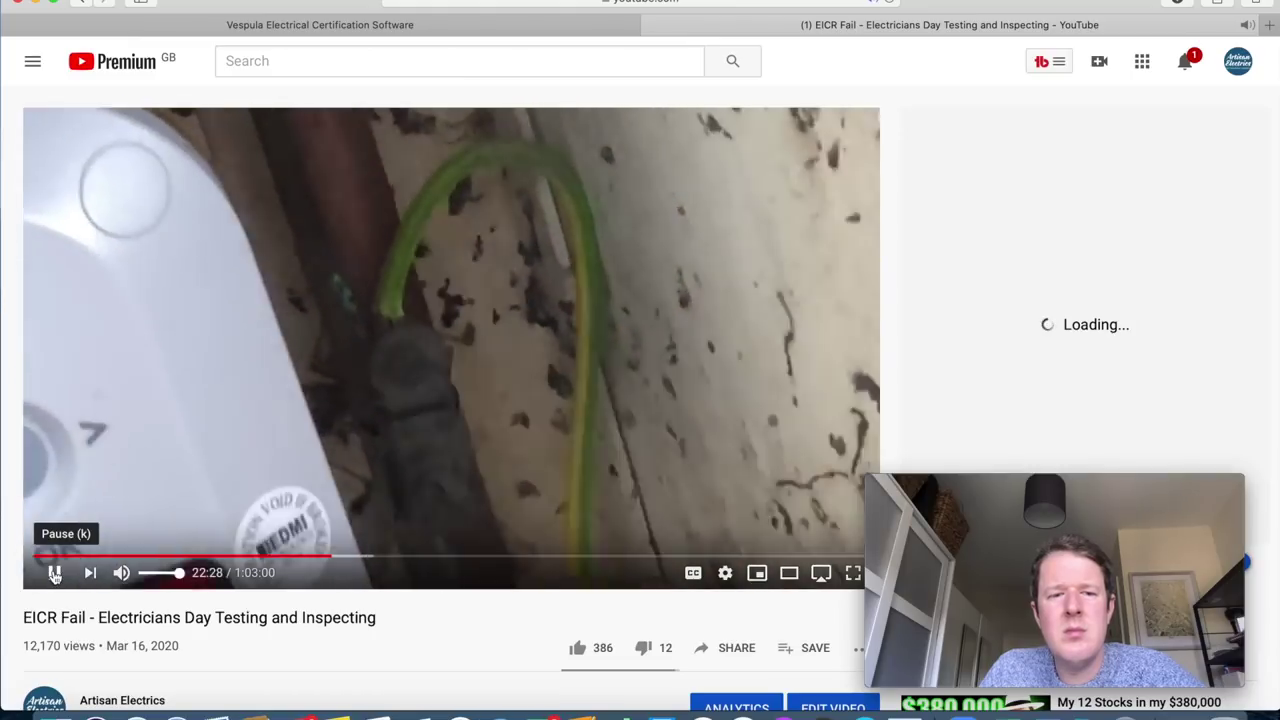
pyautogui.click(55, 573)
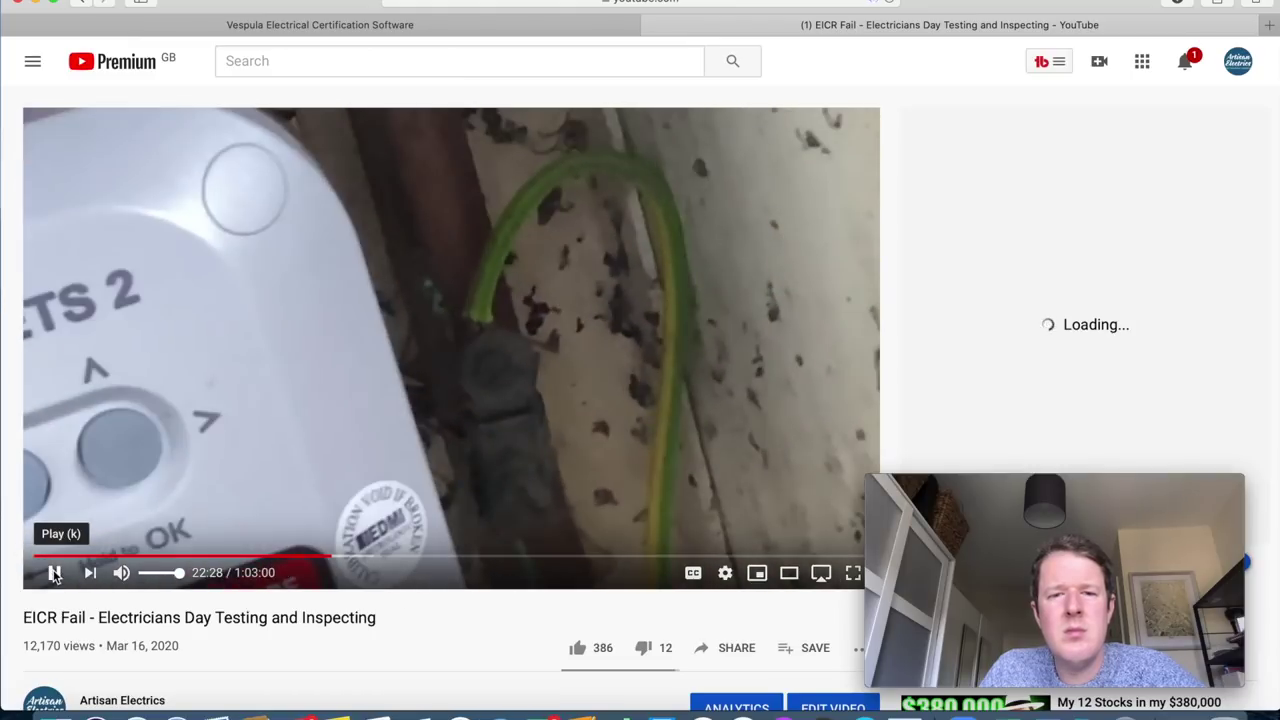
pyautogui.click(474, 18)
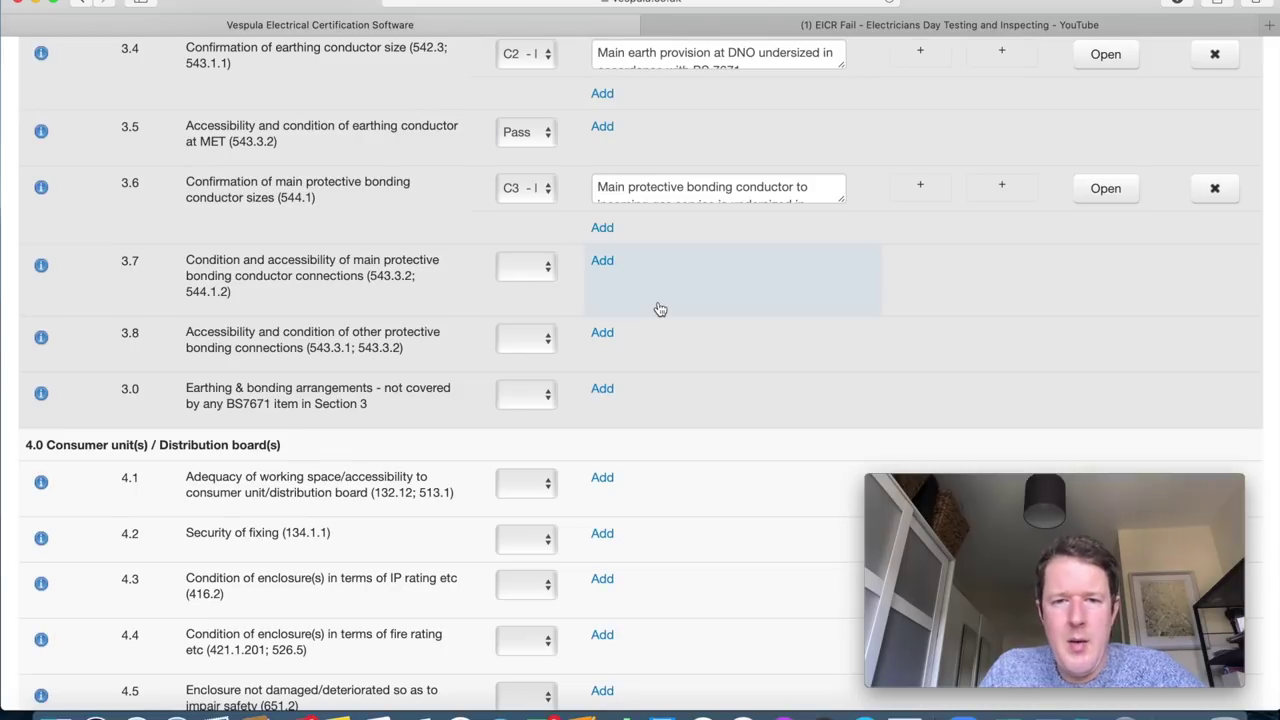
# Code item 3.7 (main protective bonding connections) as C3 with the standard observation on poor termination of the protective bonding conductor to the incoming gas service.
pyautogui.click(545, 272)
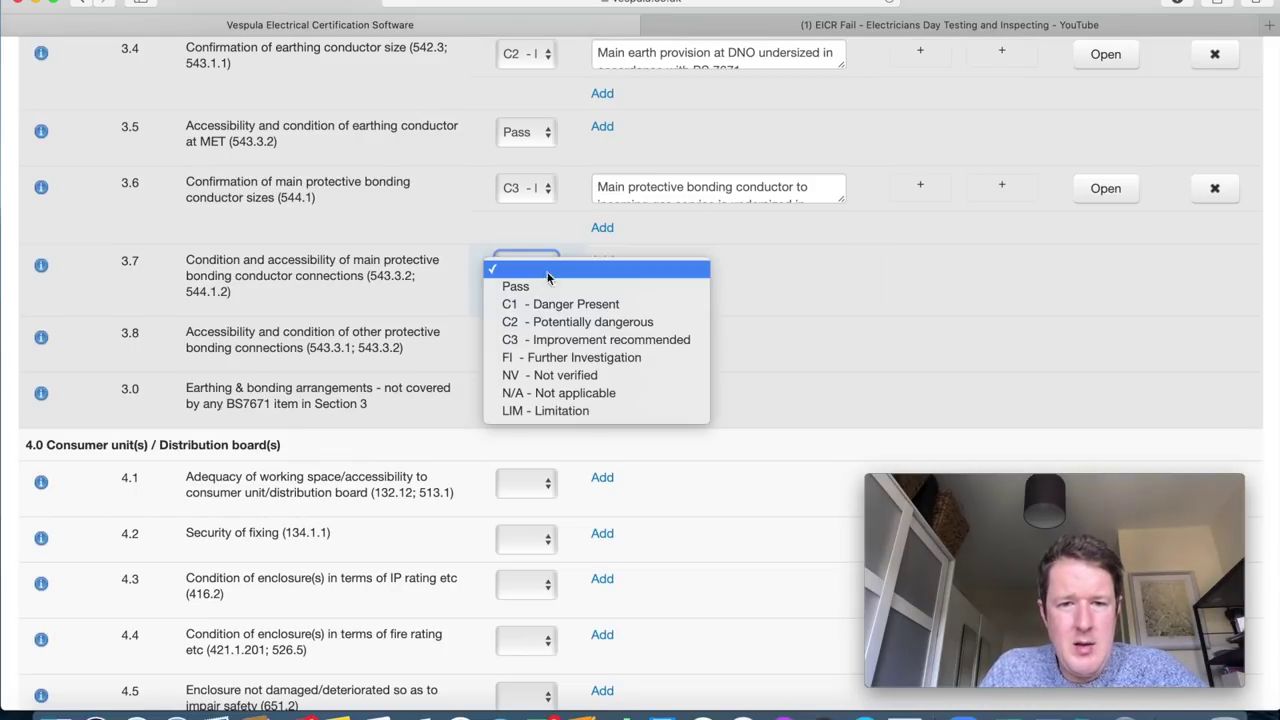
pyautogui.click(576, 340)
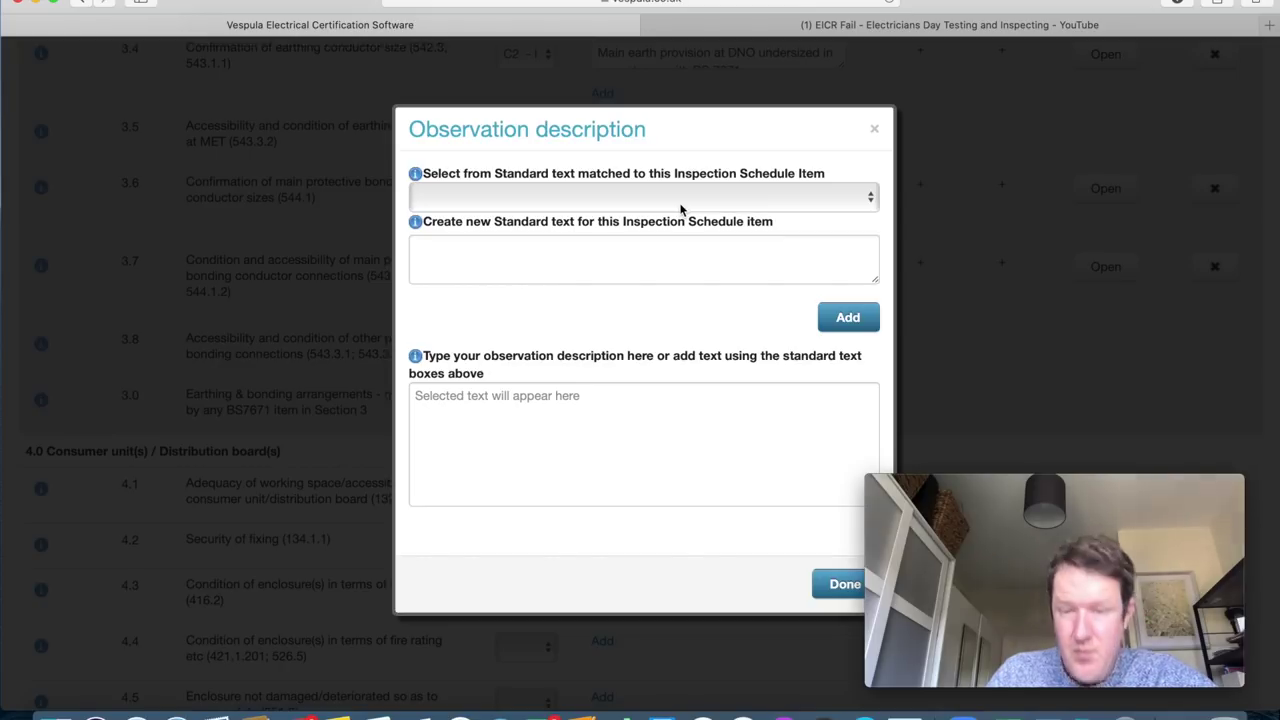
pyautogui.click(679, 202)
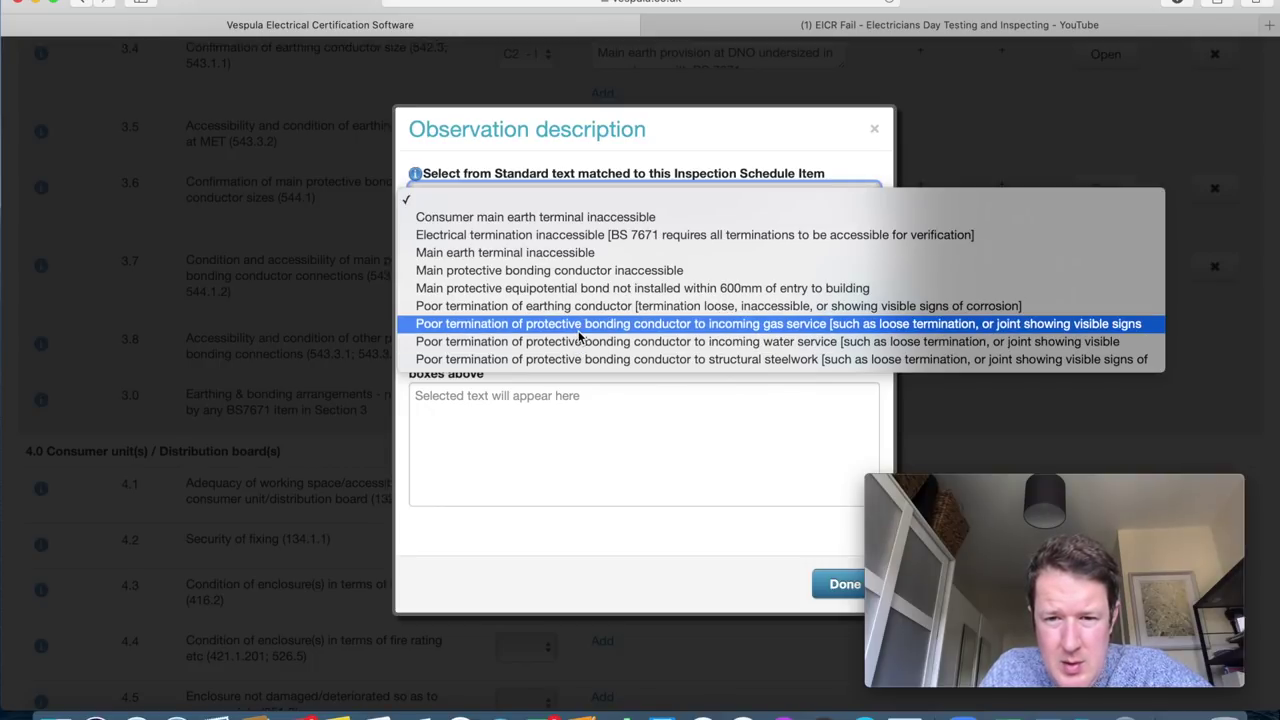
pyautogui.click(578, 336)
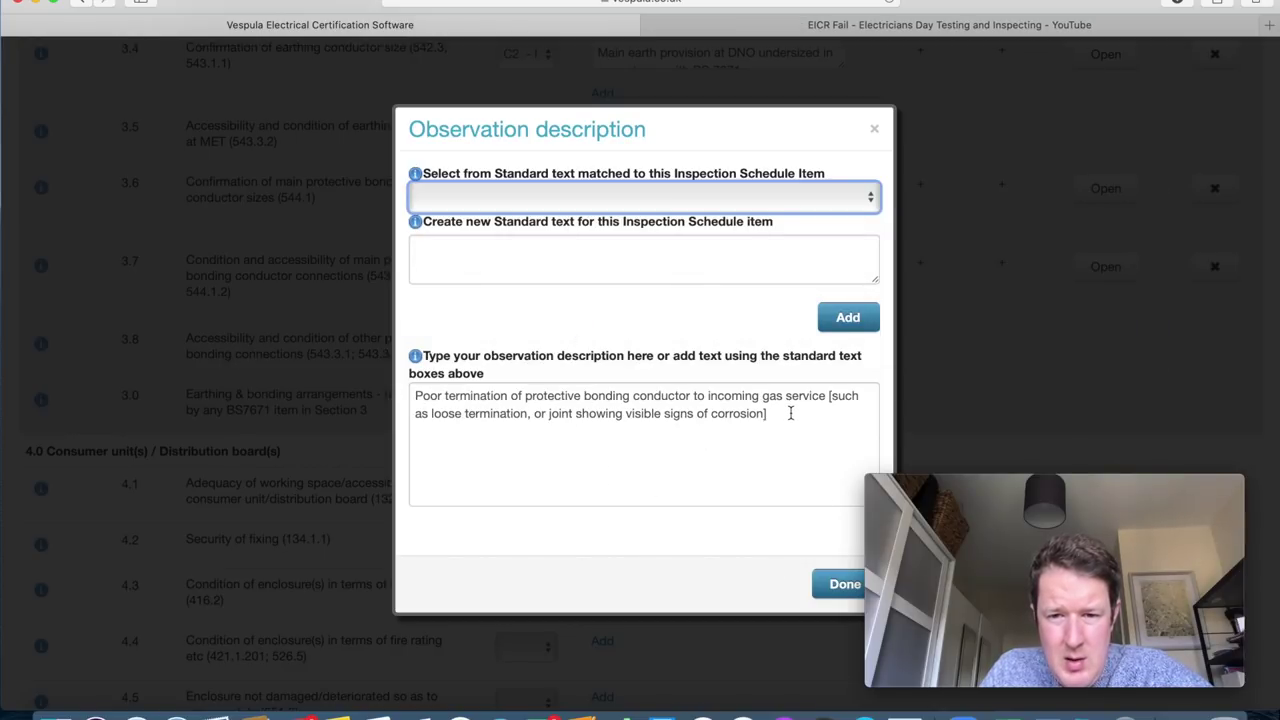
pyautogui.click(840, 585)
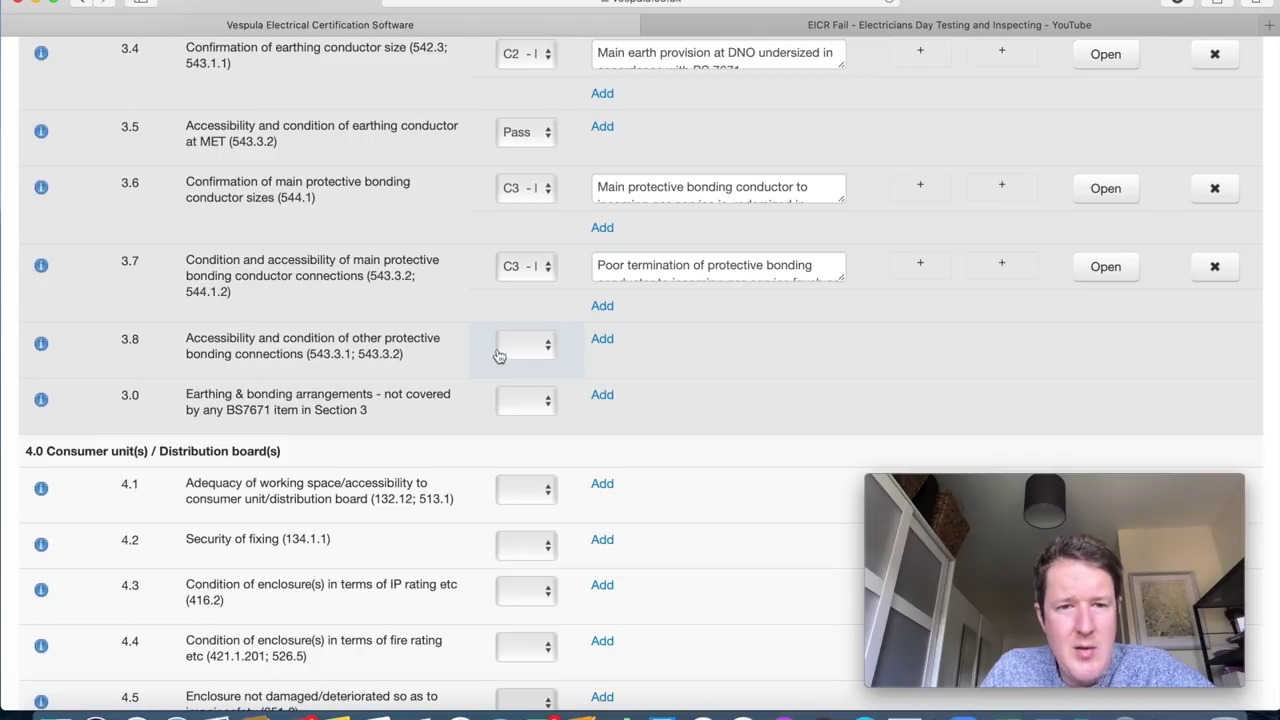
# Set items 3.8 (other protective bonding connections) and 3.0 (earthing and bonding arrangements not covered) to N/A.
pyautogui.click(540, 346)
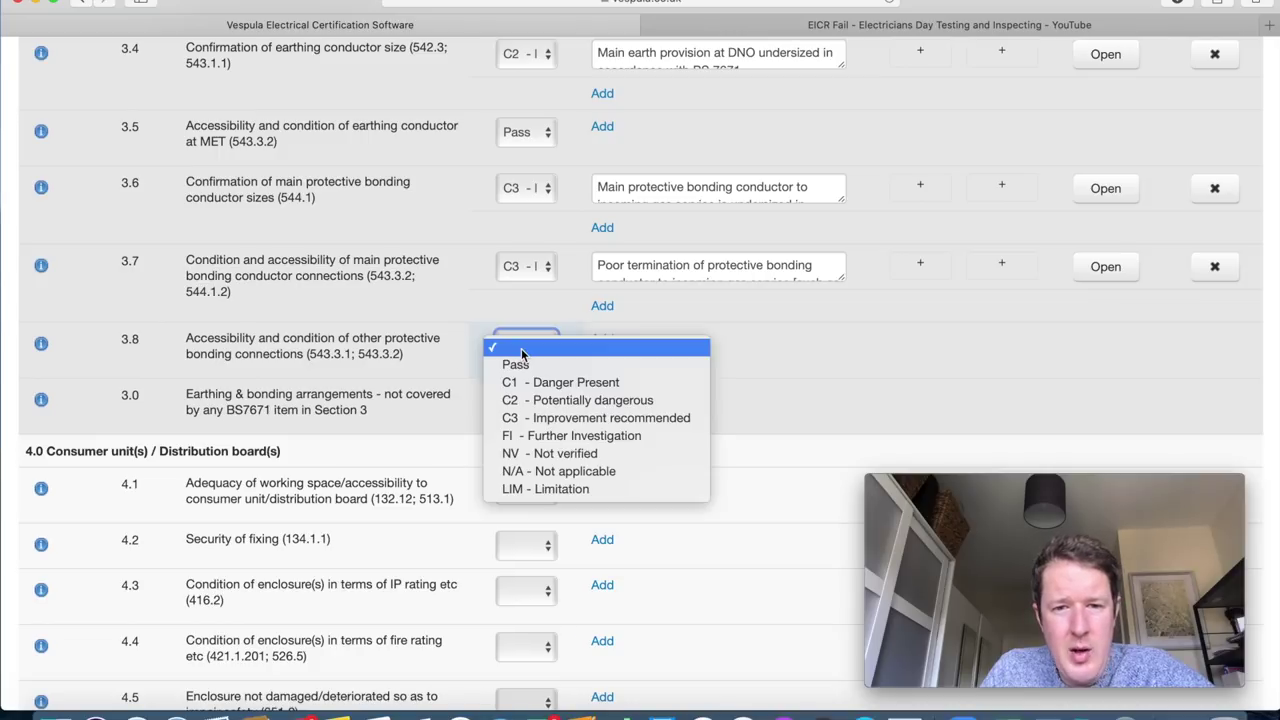
pyautogui.click(555, 471)
pyautogui.scroll(-2, 692, 436)
pyautogui.scroll(-1, 692, 436)
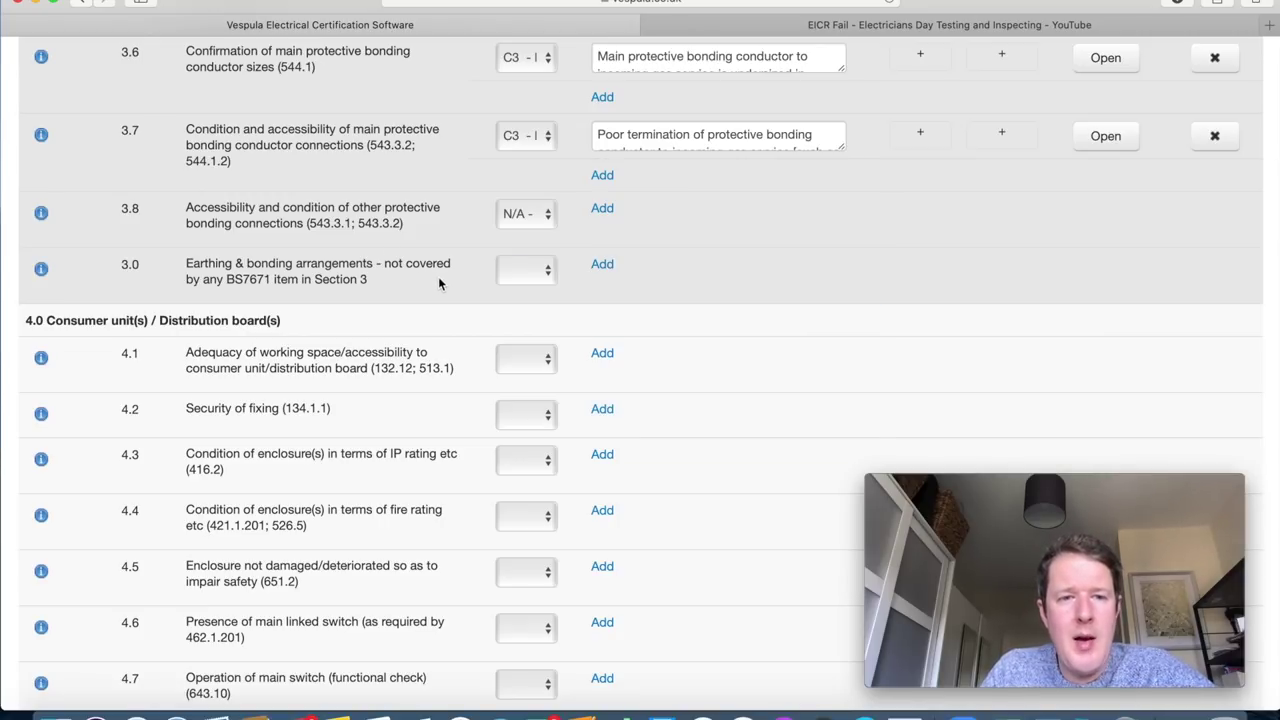
pyautogui.click(538, 268)
pyautogui.press('Escape')
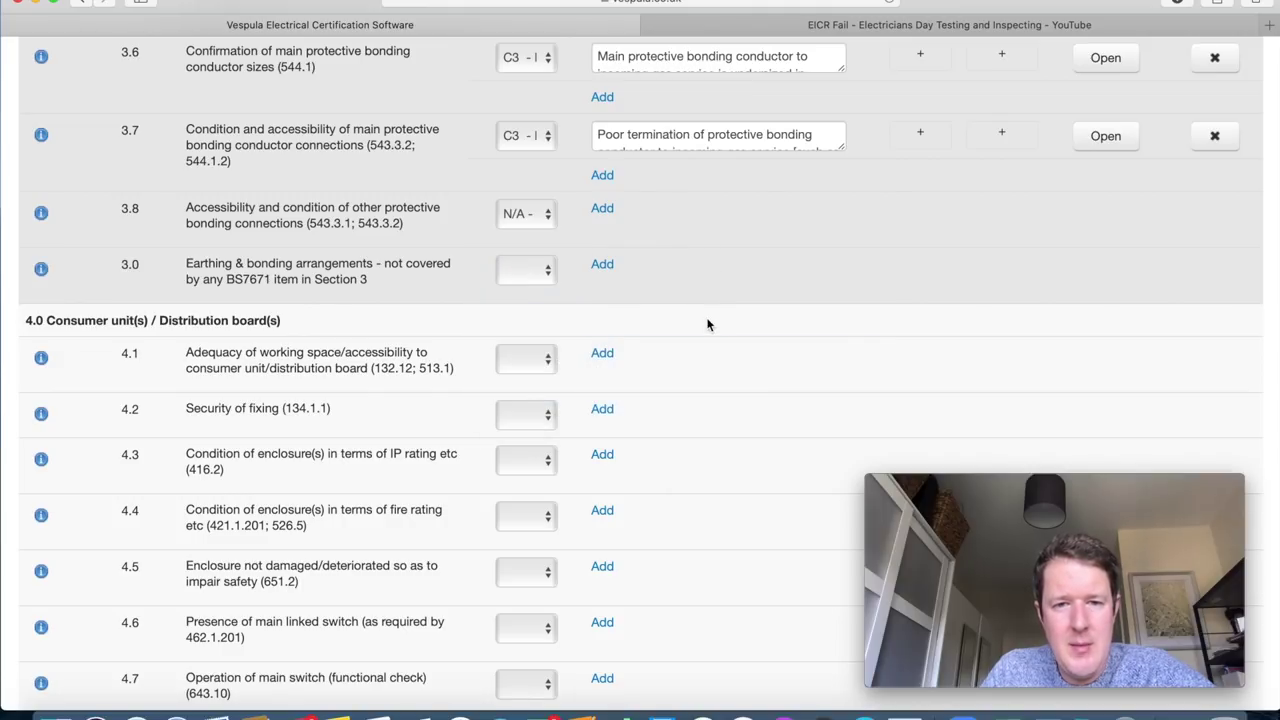
pyautogui.click(541, 270)
pyautogui.click(571, 396)
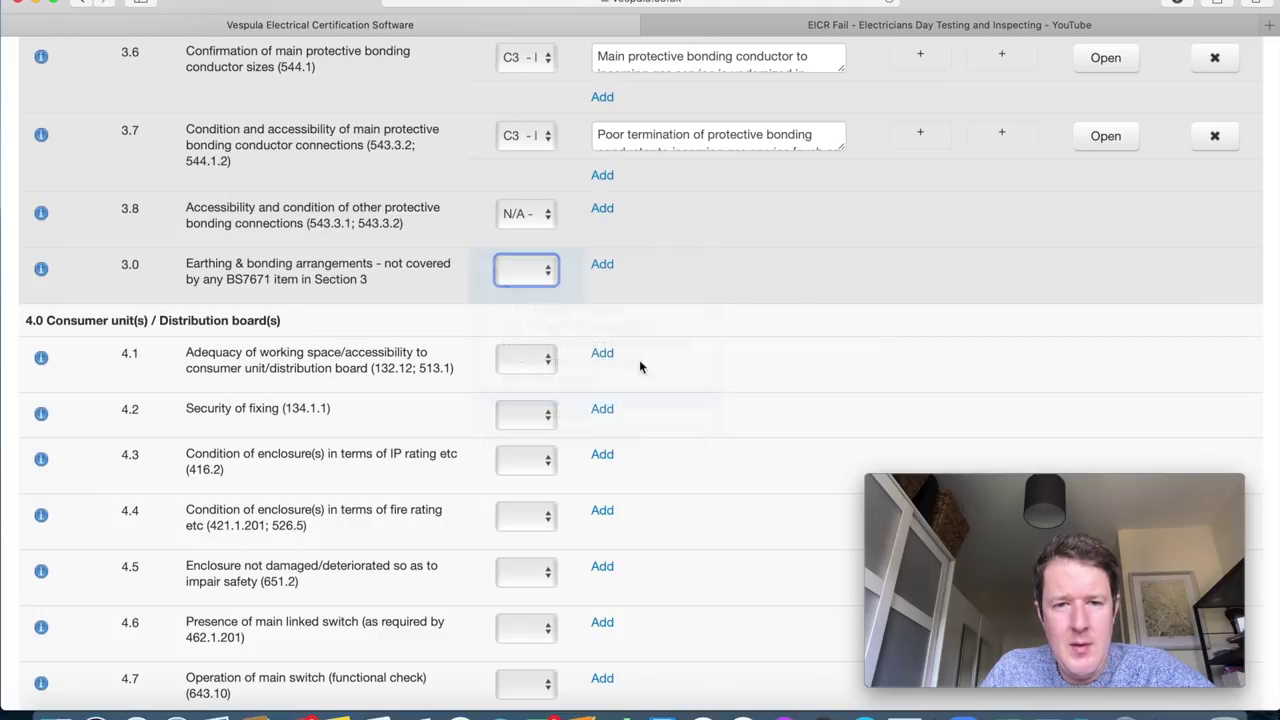
# Set items 4.1 (working space/accessibility to consumer unit) and 4.2 (security of fixing) to Pass.
pyautogui.scroll(-3, 723, 409)
pyautogui.scroll(-1, 723, 407)
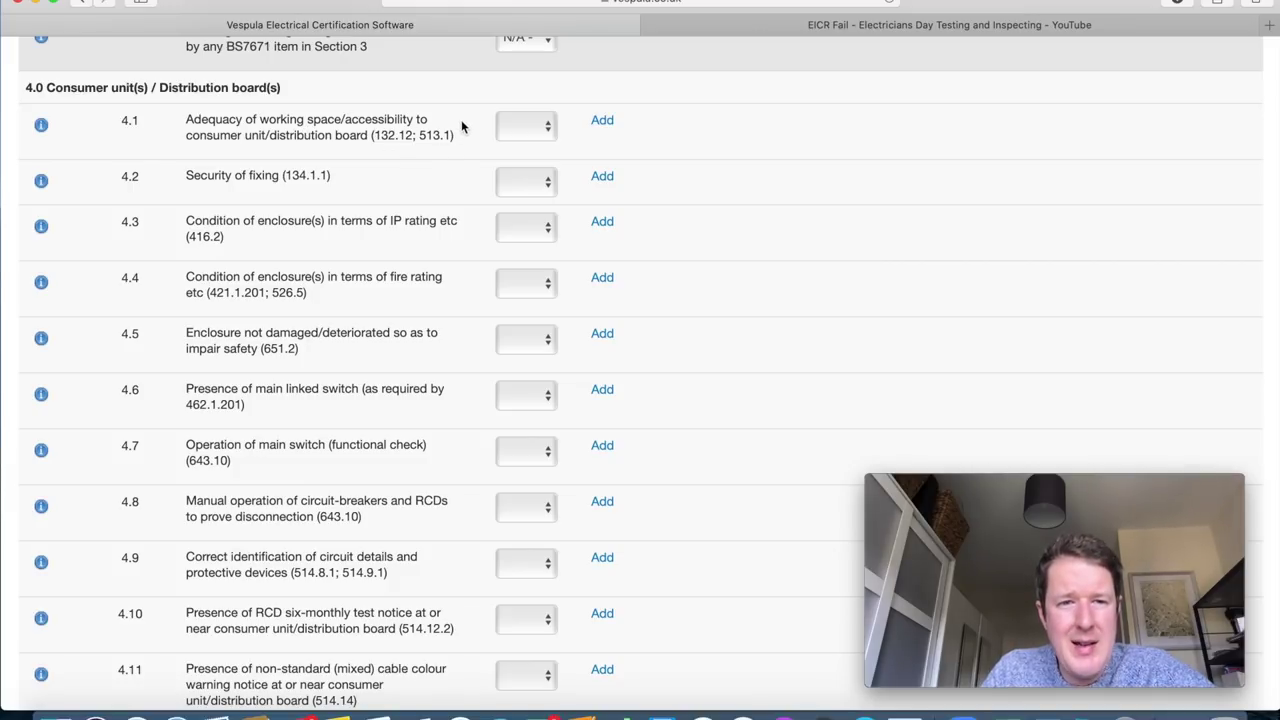
pyautogui.click(520, 127)
pyautogui.press('Escape')
pyautogui.press('p')
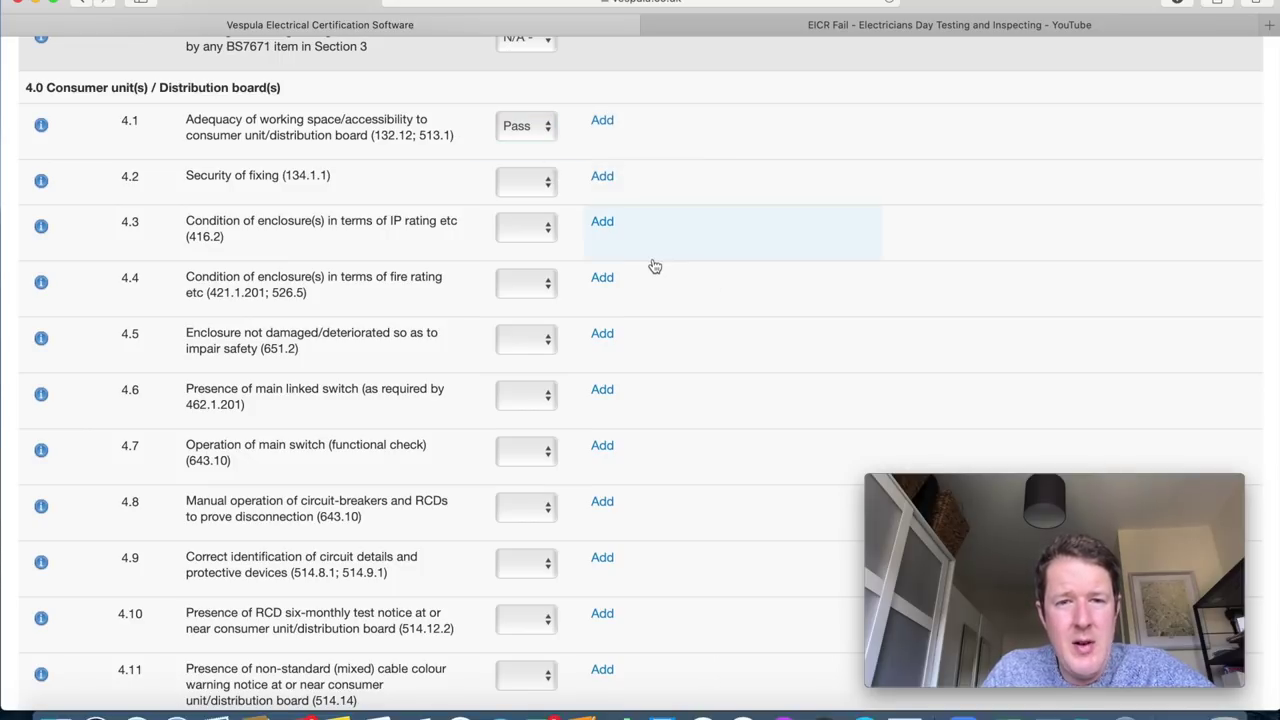
pyautogui.click(533, 190)
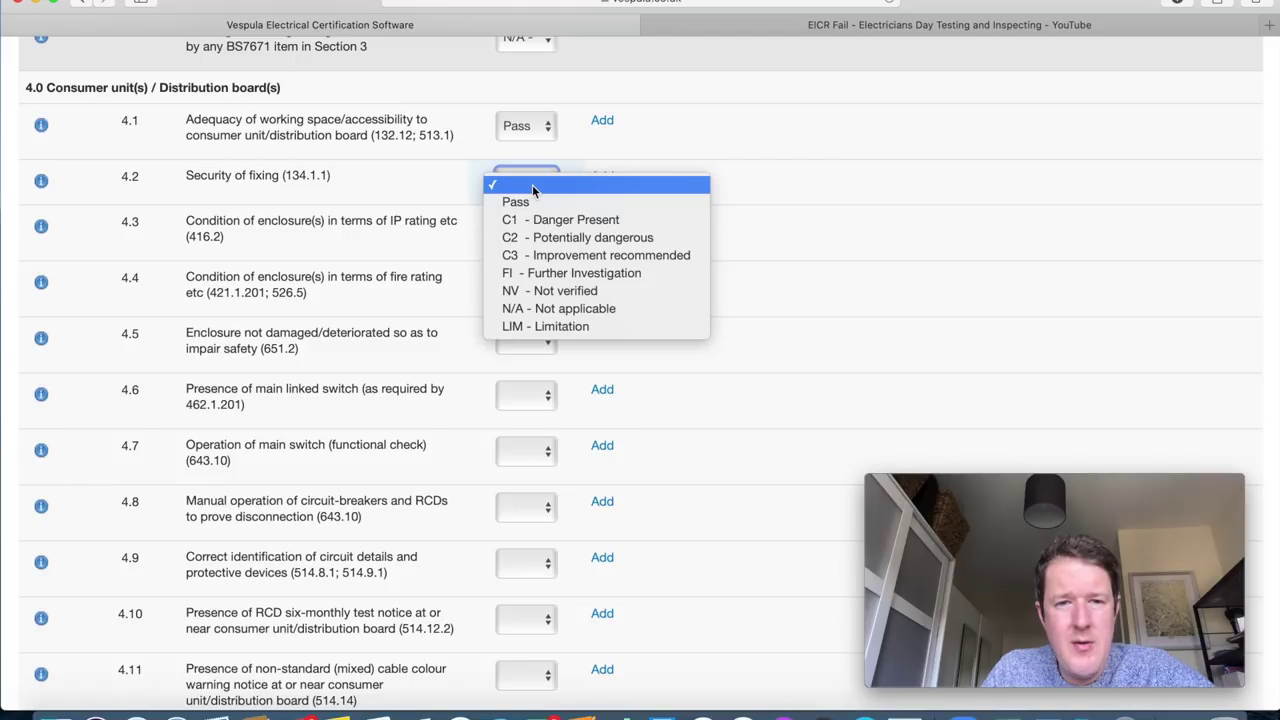
pyautogui.click(540, 203)
# Check the consumer unit enclosure around 3:48 in the EICR Fail YouTube video and set item 4.3 (enclosure IP rating) in Vespula to Pass.
pyautogui.scroll(-1, 641, 305)
pyautogui.scroll(-3, 641, 305)
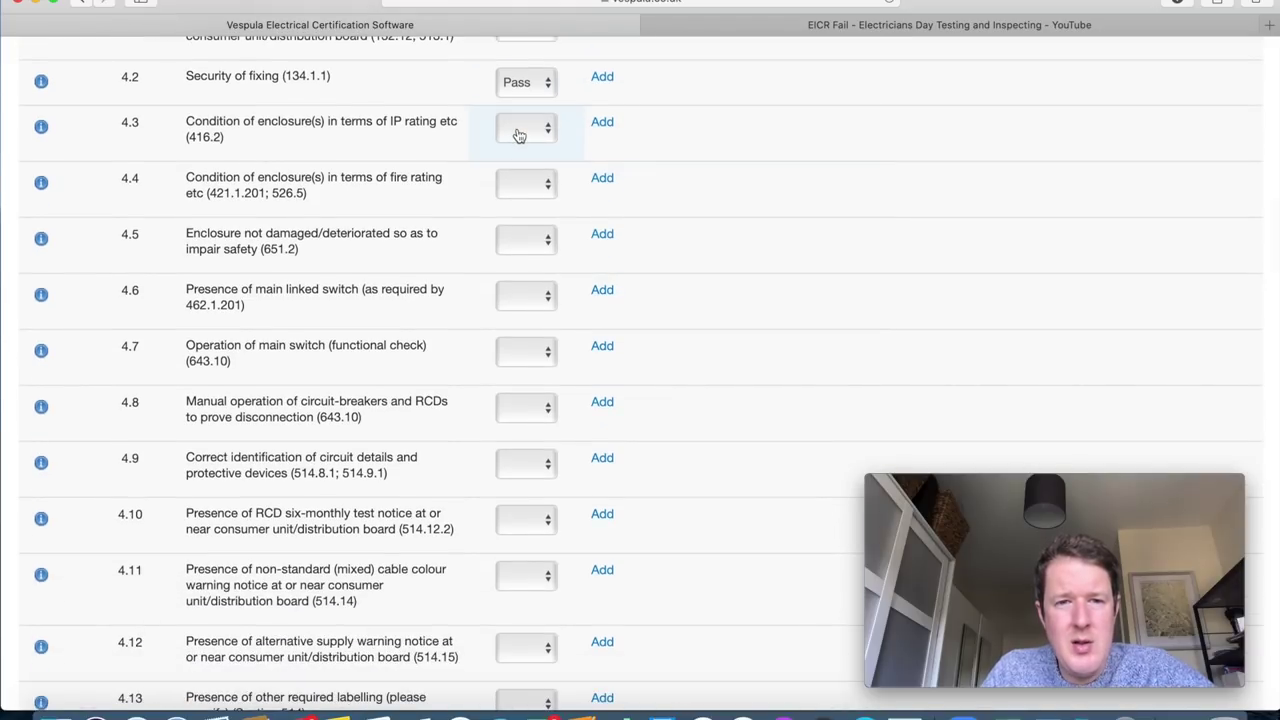
pyautogui.click(751, 30)
pyautogui.moveTo(329, 556); pyautogui.dragTo(60, 558)
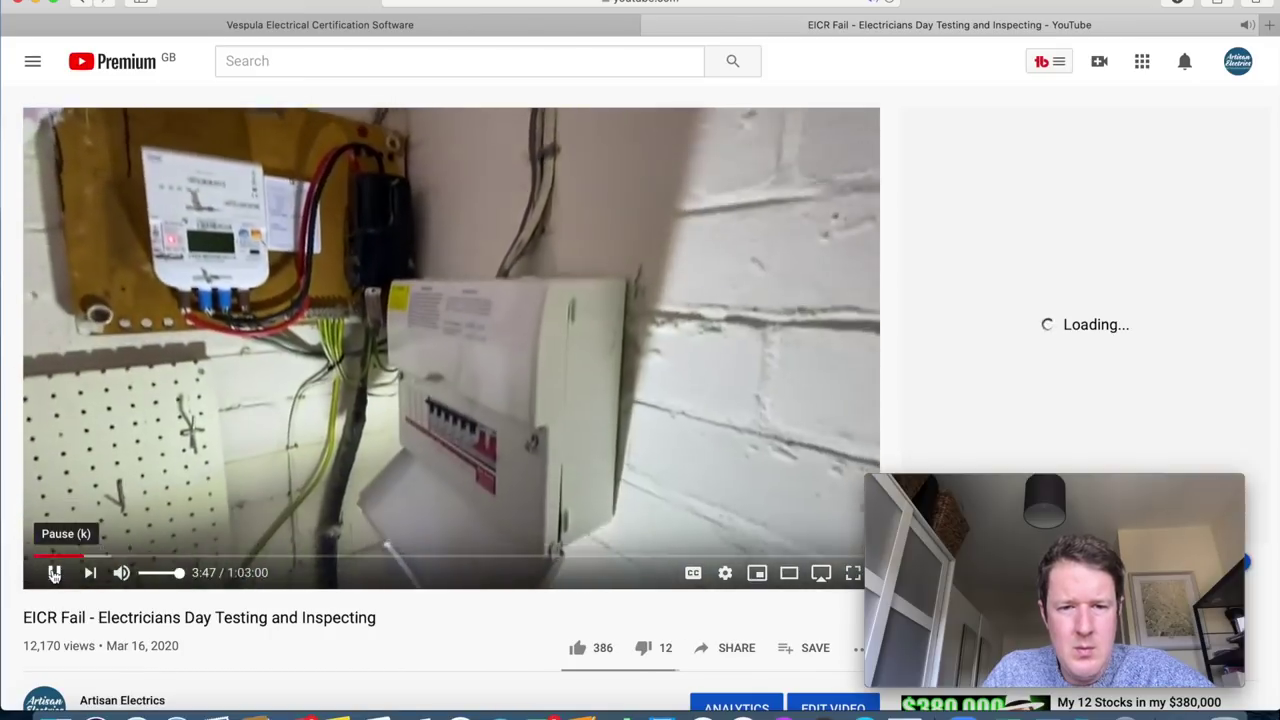
pyautogui.click(54, 572)
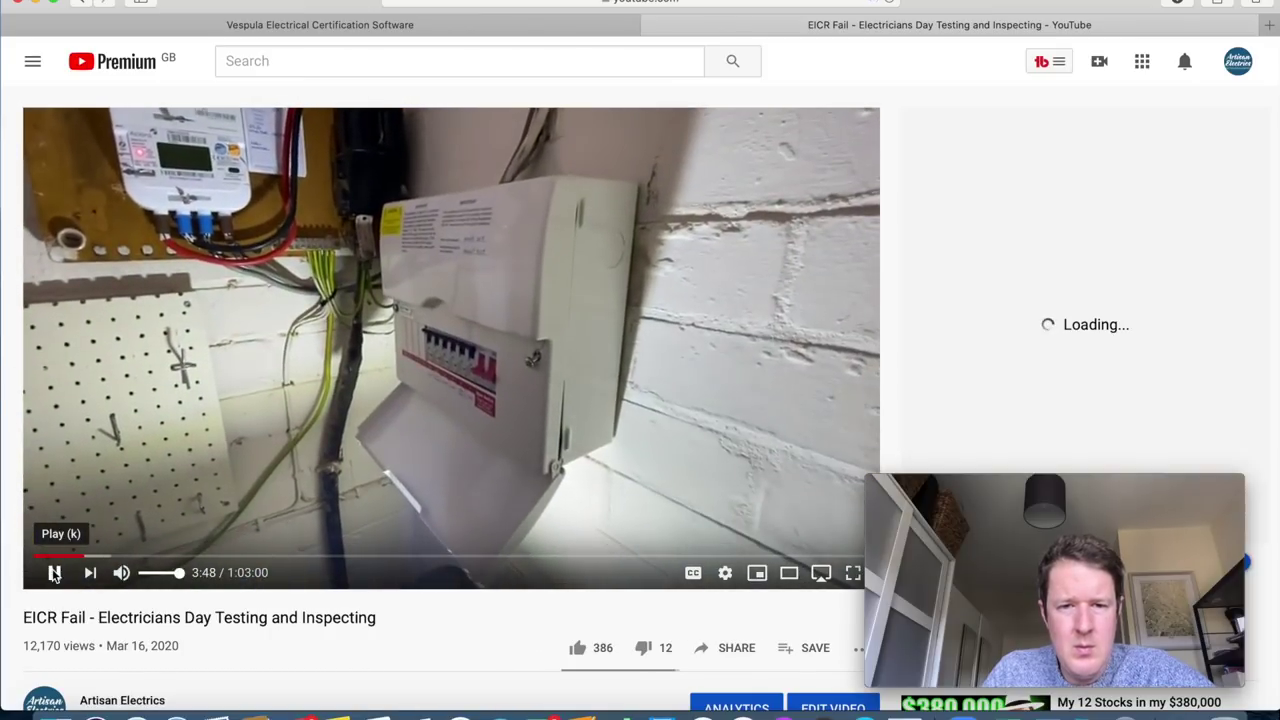
pyautogui.click(492, 24)
pyautogui.click(549, 146)
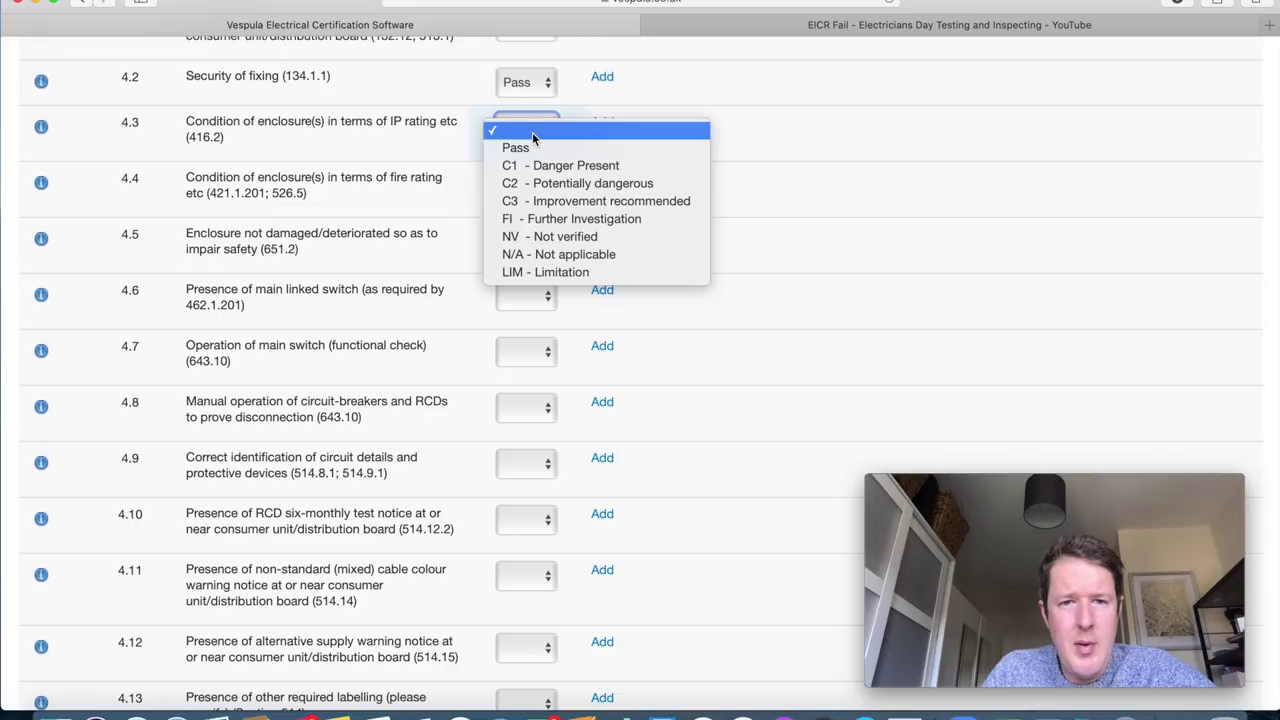
pyautogui.click(528, 147)
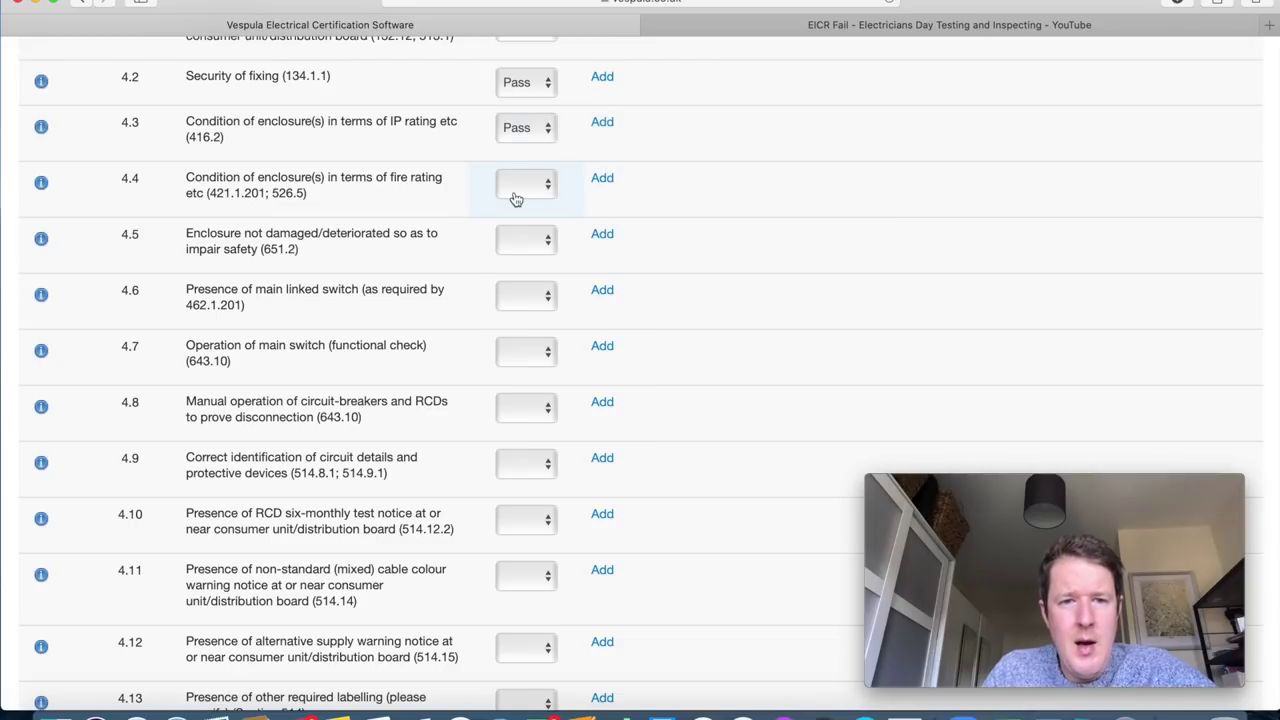
# Set item 4.4 (condition of enclosure in terms of fire rating) to Pass, discarding the mistaken C1 observation.
pyautogui.click(538, 190)
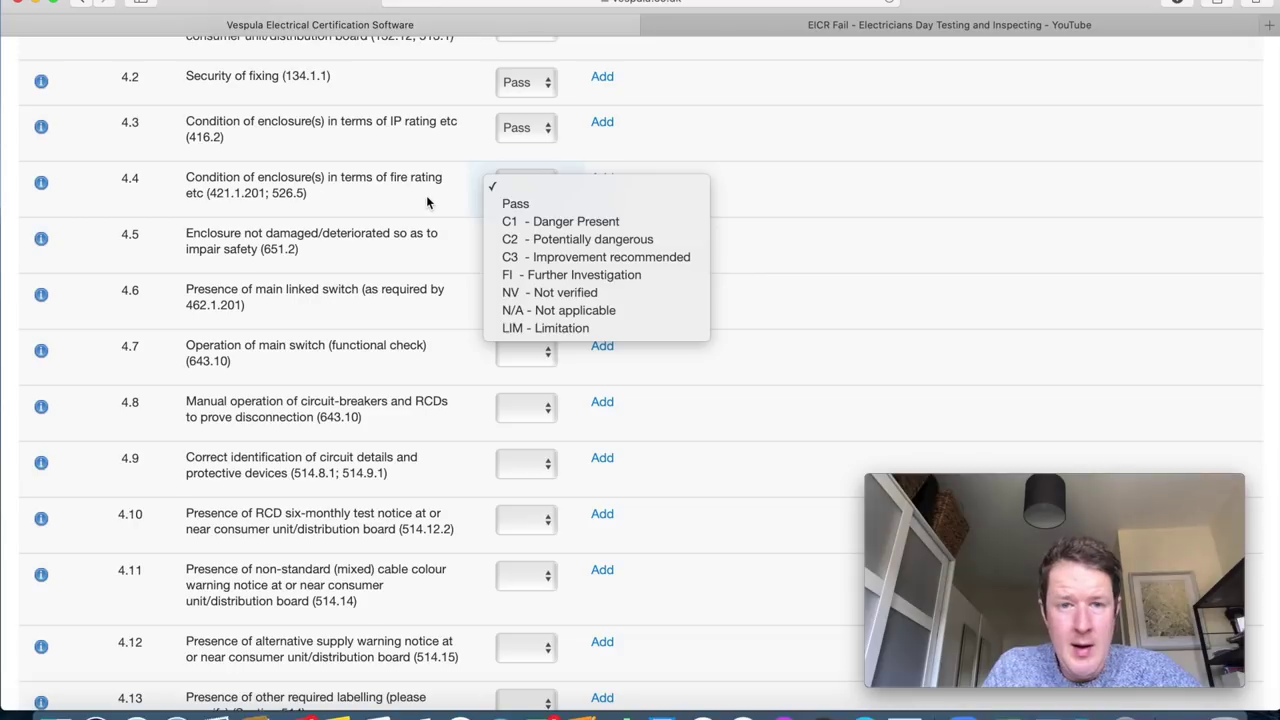
pyautogui.click(563, 192)
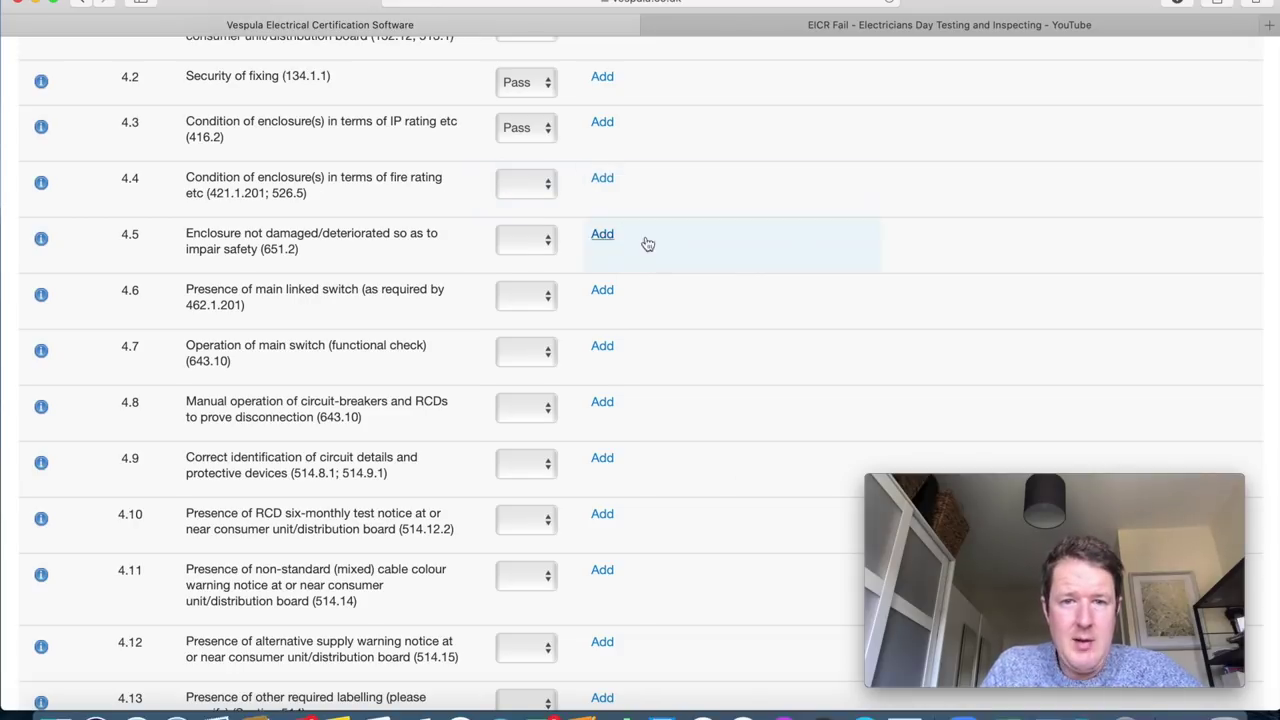
pyautogui.click(530, 184)
pyautogui.click(538, 198)
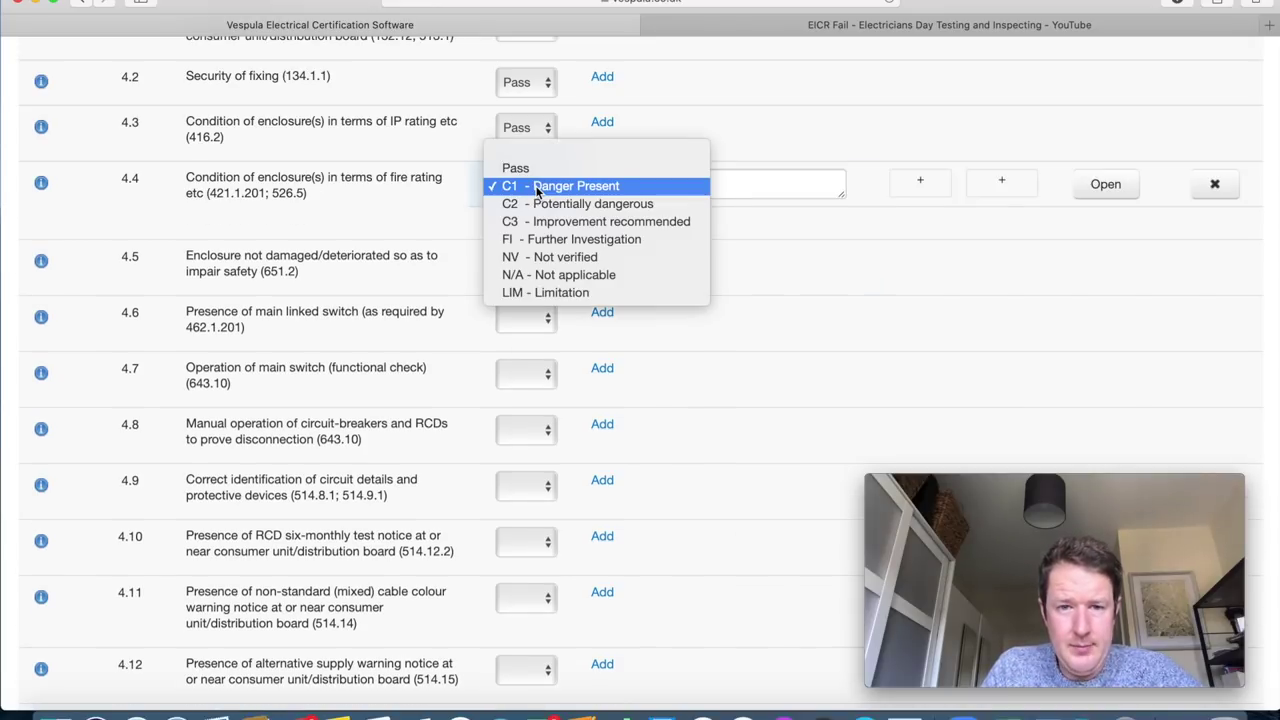
pyautogui.click(520, 169)
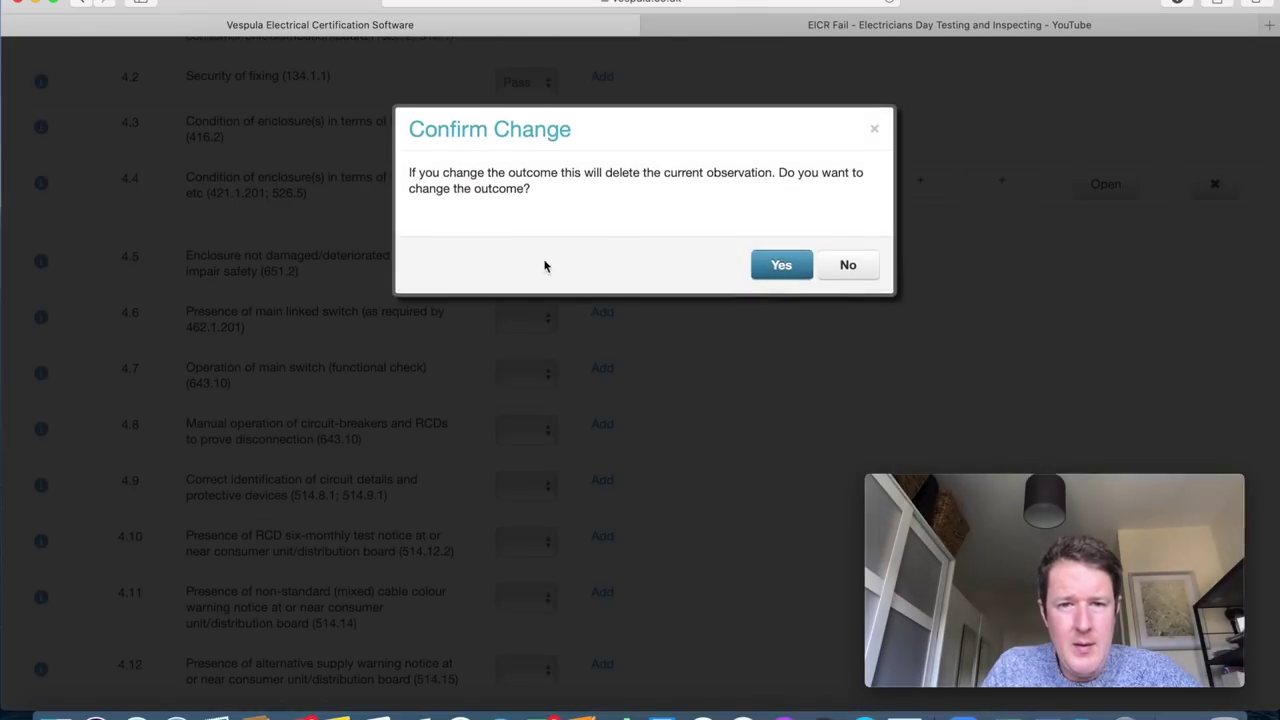
pyautogui.click(782, 266)
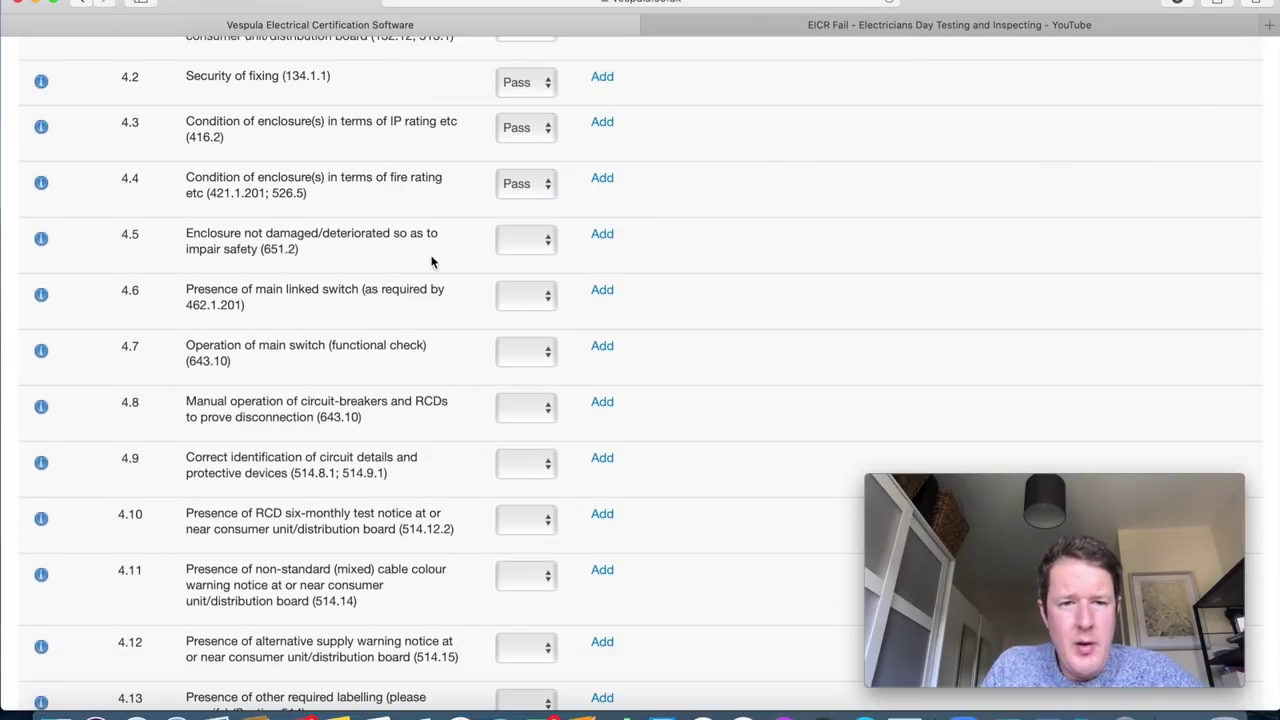
# Set items 4.5 (enclosure not damaged or deteriorated) and 4.6 (presence of main linked switch) to Pass.
pyautogui.click(528, 248)
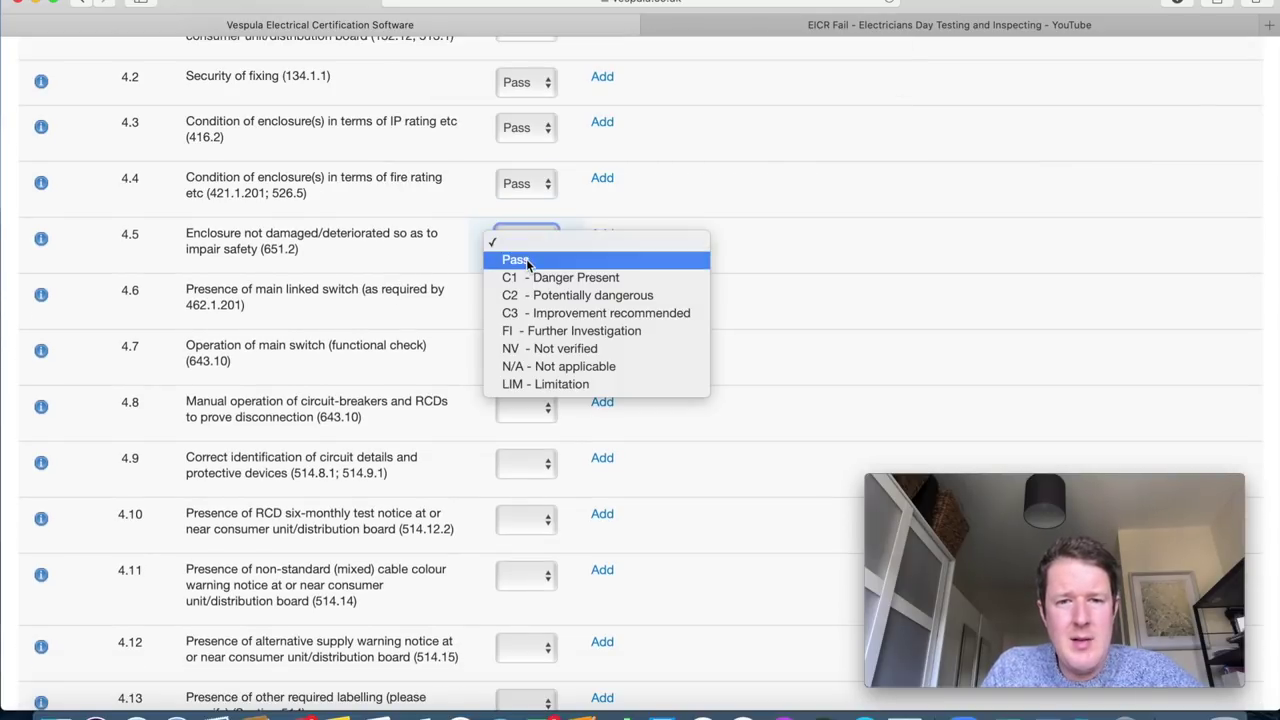
pyautogui.click(516, 260)
pyautogui.scroll(-2, 651, 347)
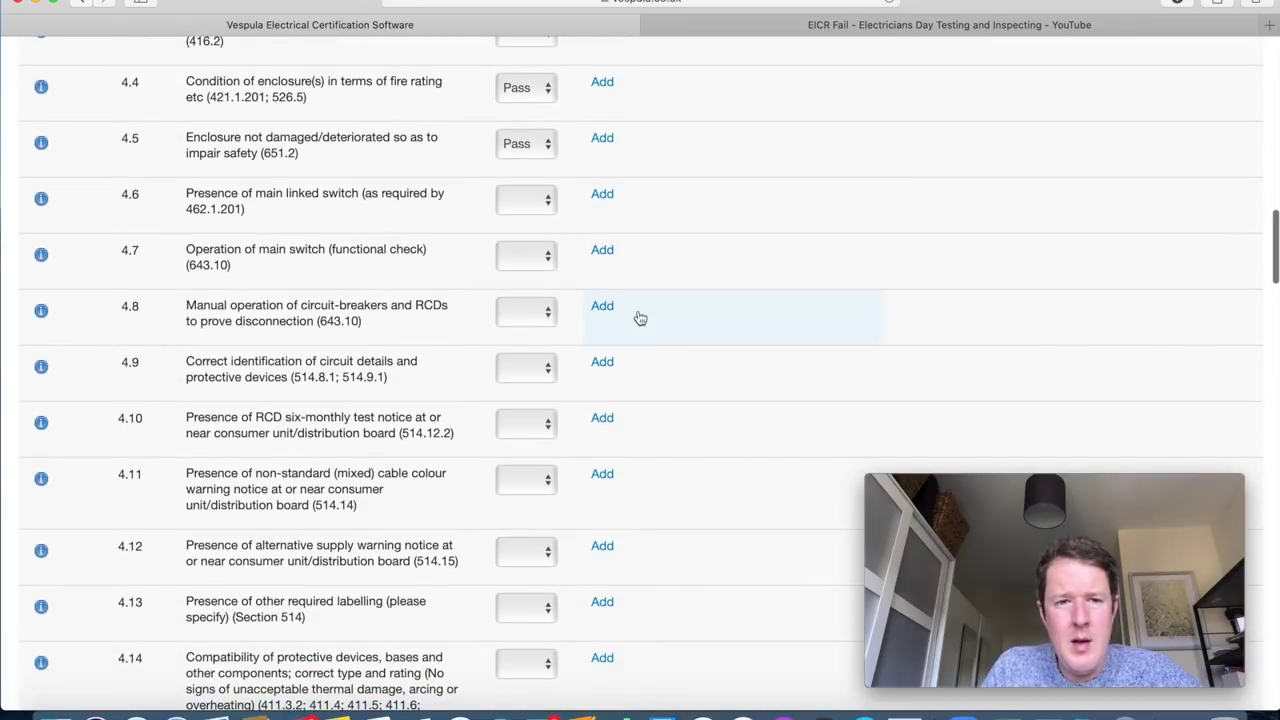
pyautogui.click(520, 207)
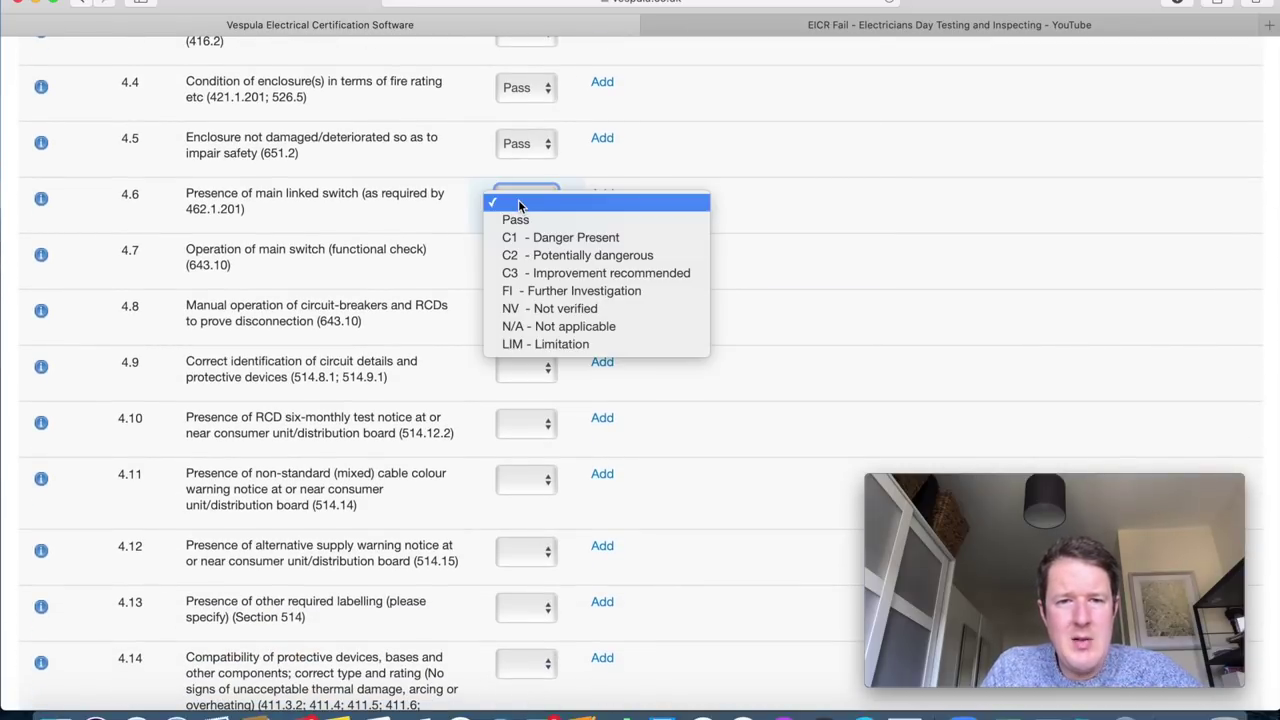
pyautogui.press('Escape')
pyautogui.scroll(-2, 651, 349)
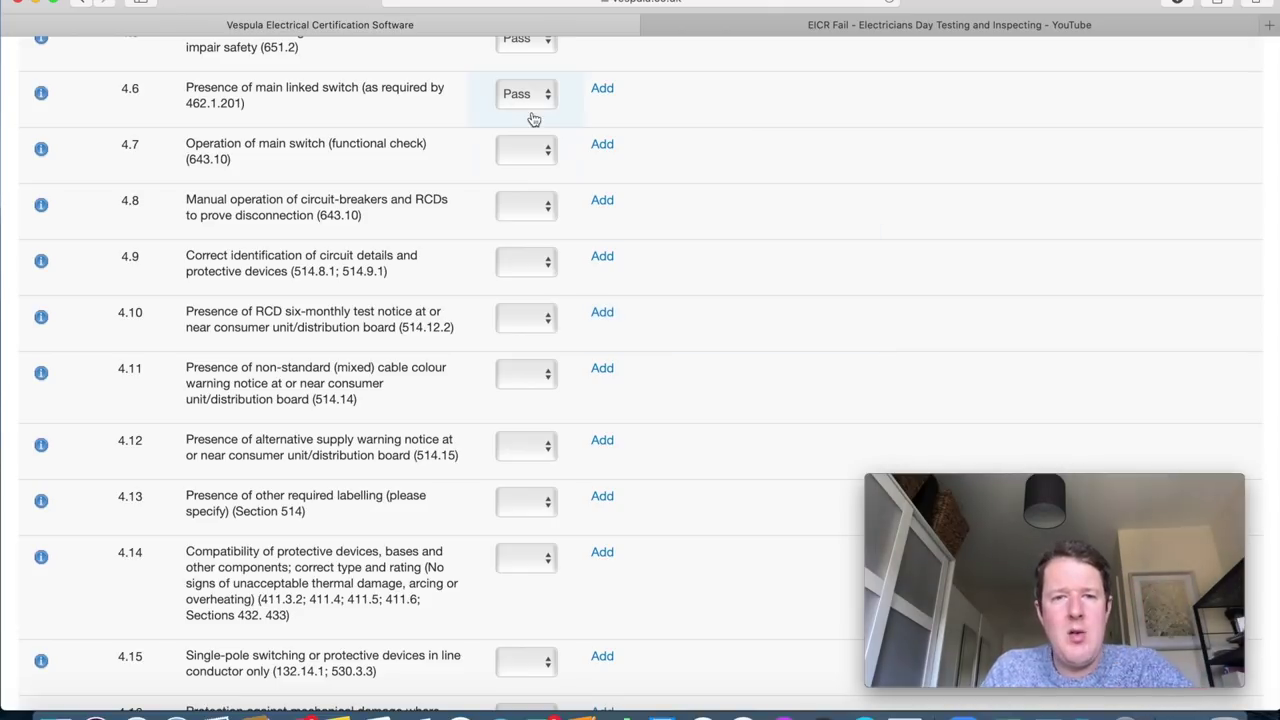
# Set items 4.7 (operation of main switch) and 4.8 (manual operation of circuit-breakers and RCDs) to Pass.
pyautogui.click(546, 163)
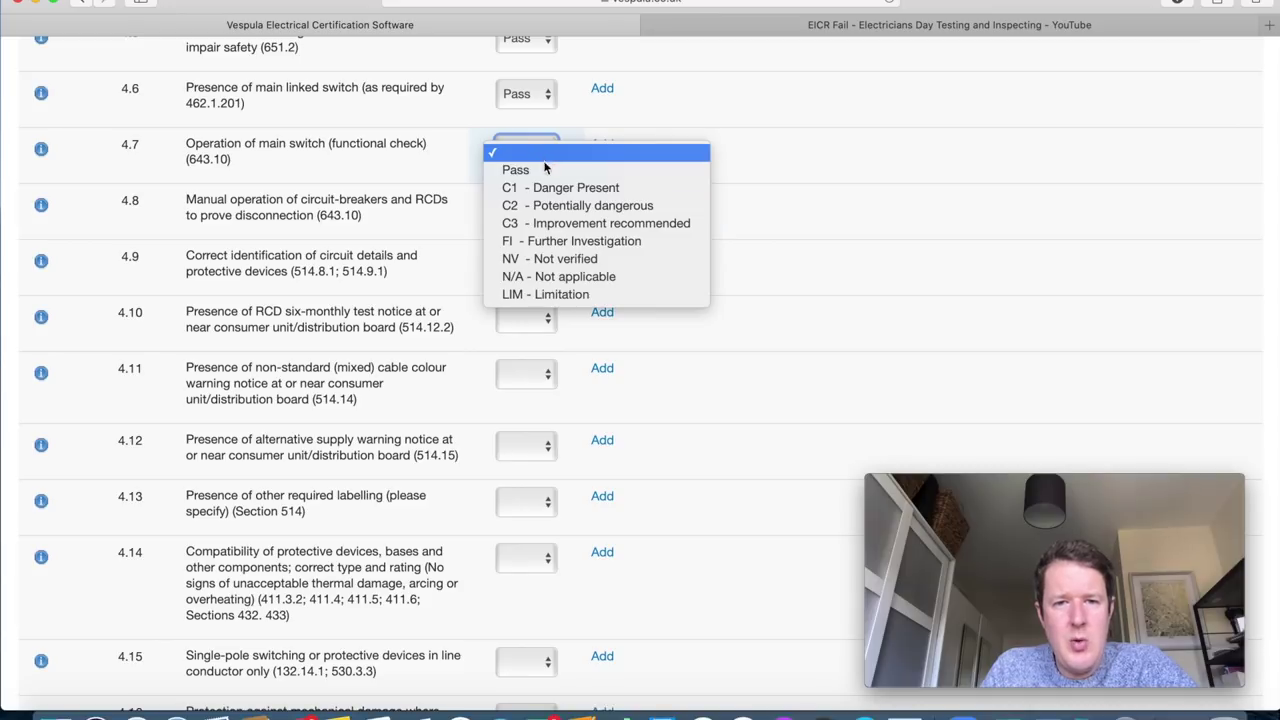
pyautogui.click(546, 166)
pyautogui.scroll(-1, 641, 283)
pyautogui.scroll(-2, 641, 283)
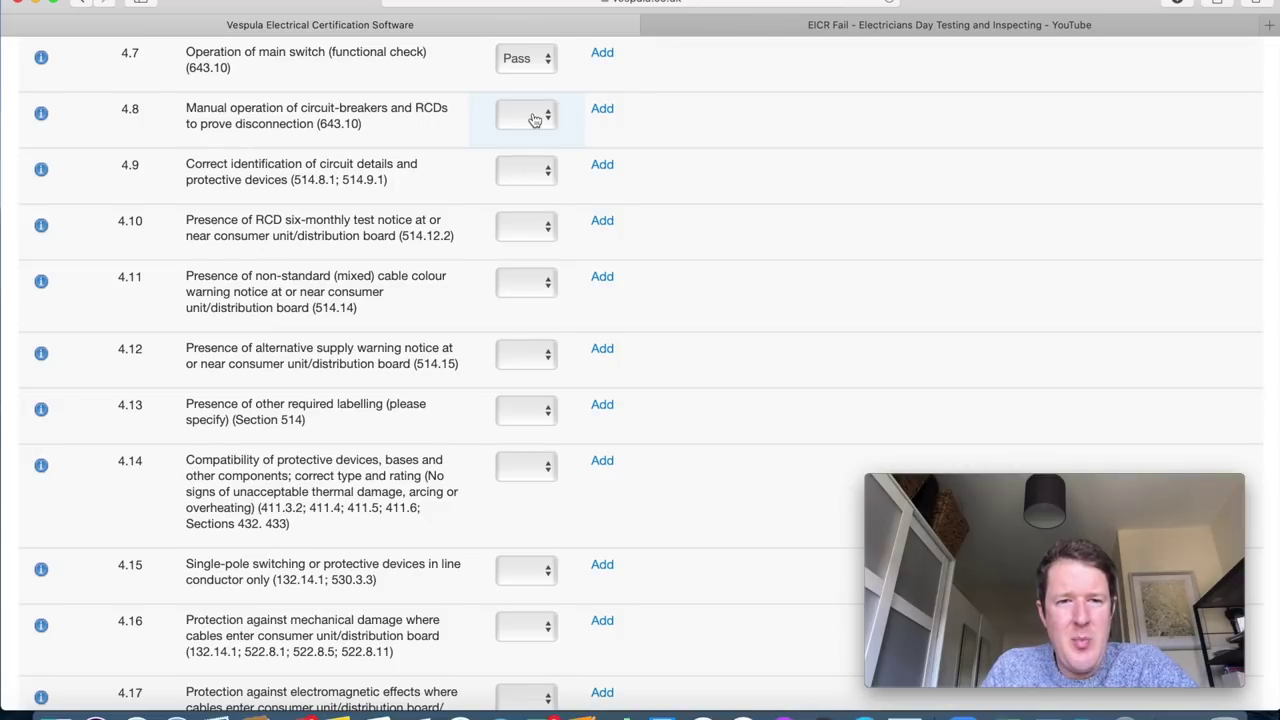
pyautogui.click(534, 120)
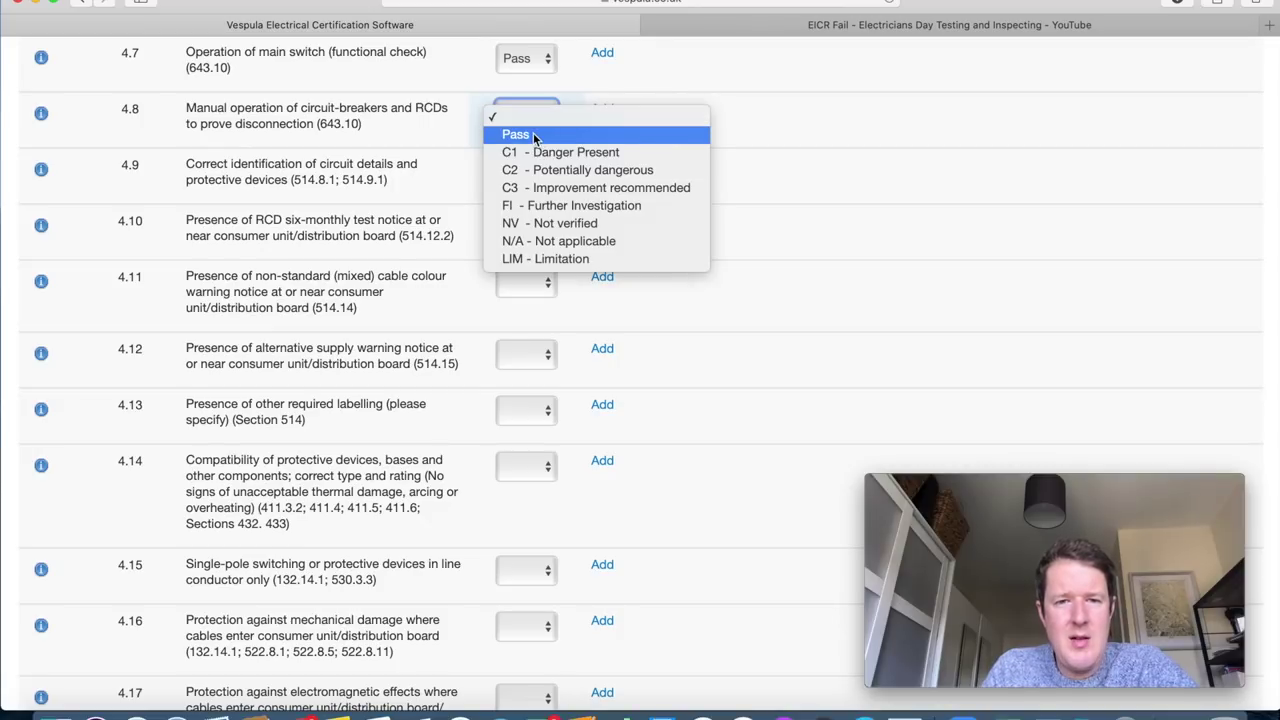
pyautogui.click(533, 135)
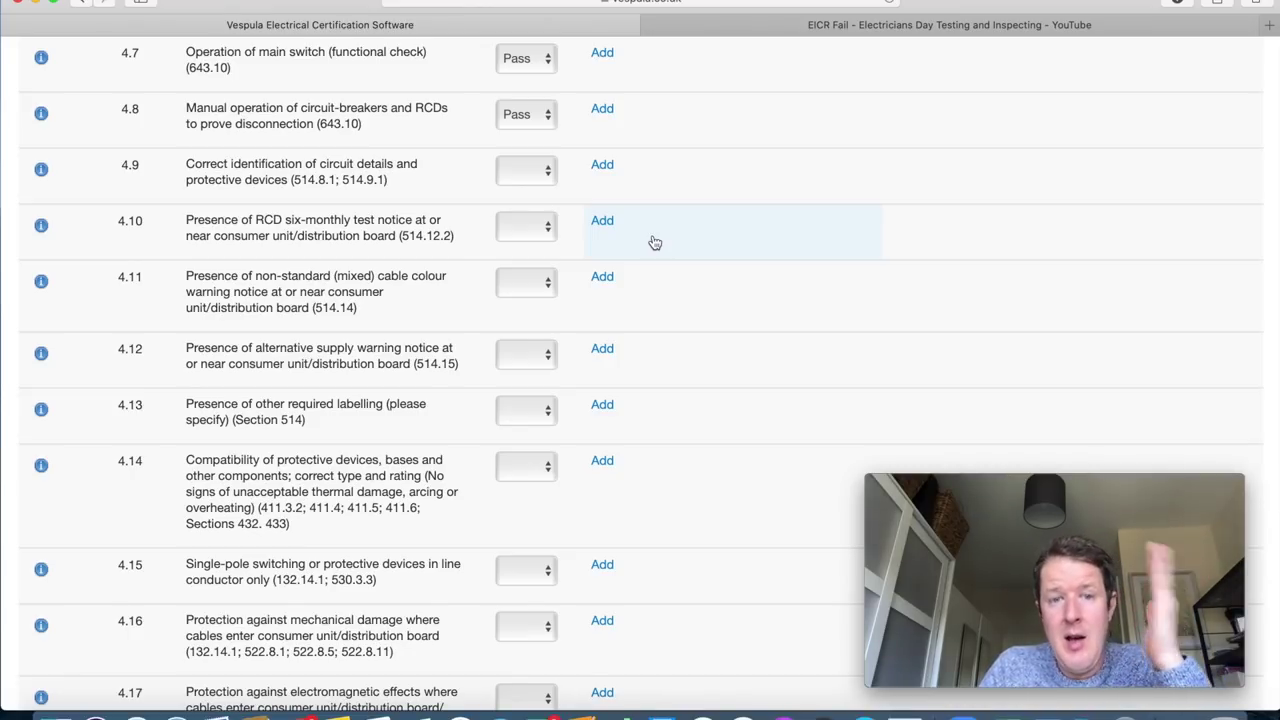
# Set item 4.9 (correct identification of circuit details and protective devices) to Pass.
pyautogui.click(546, 180)
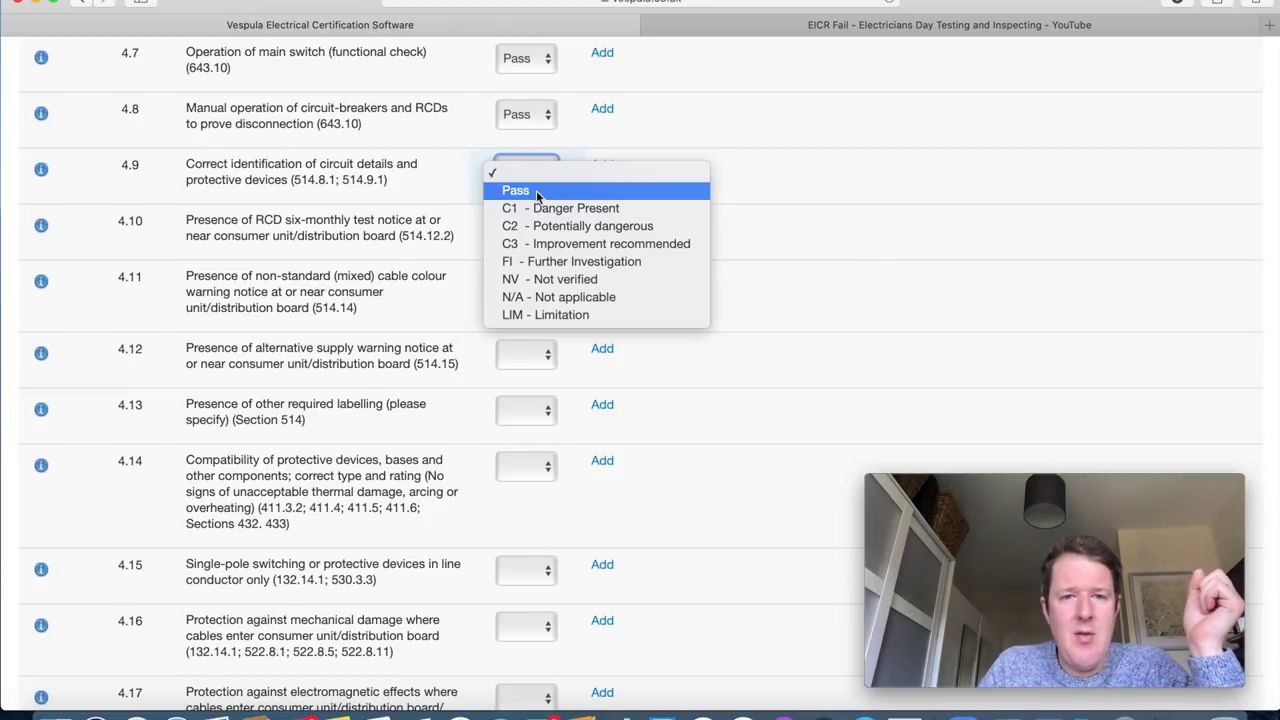
pyautogui.click(537, 190)
pyautogui.scroll(-2, 660, 278)
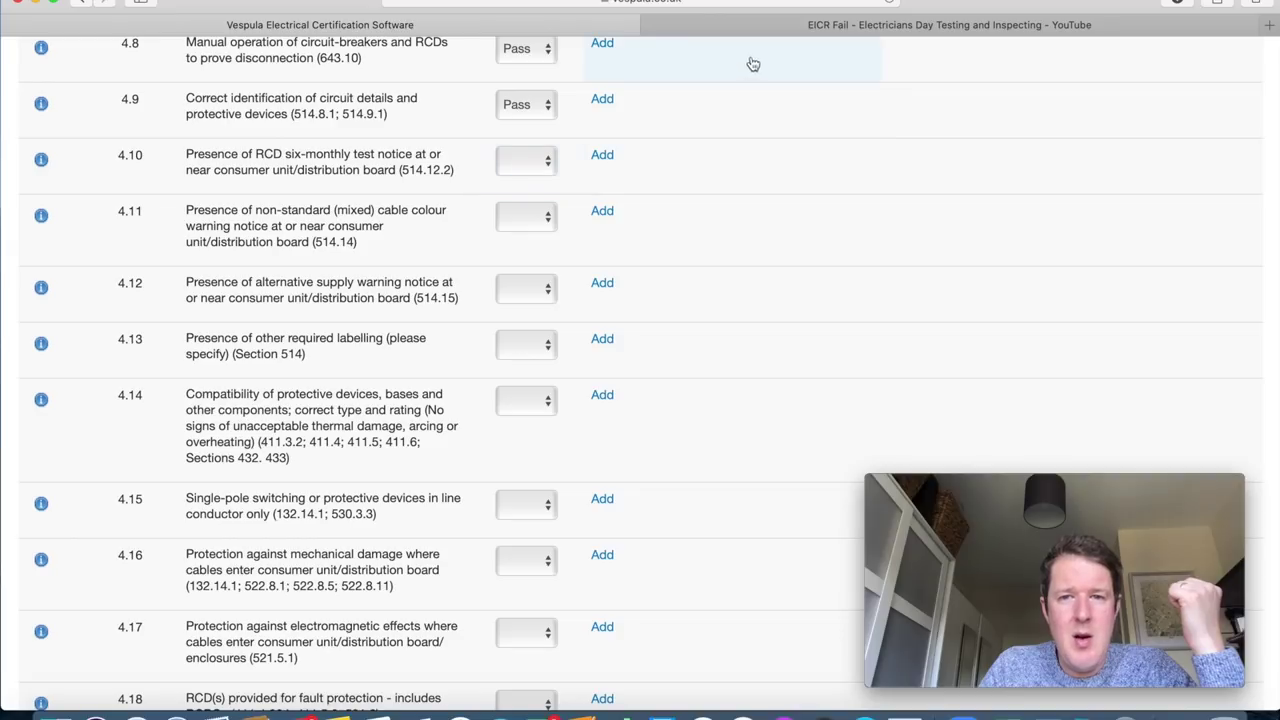
# Check the consumer unit's notices in the EICR Fail YouTube video and set item 4.10 (RCD six-monthly test notice) in Vespula to Pass.
pyautogui.click(785, 33)
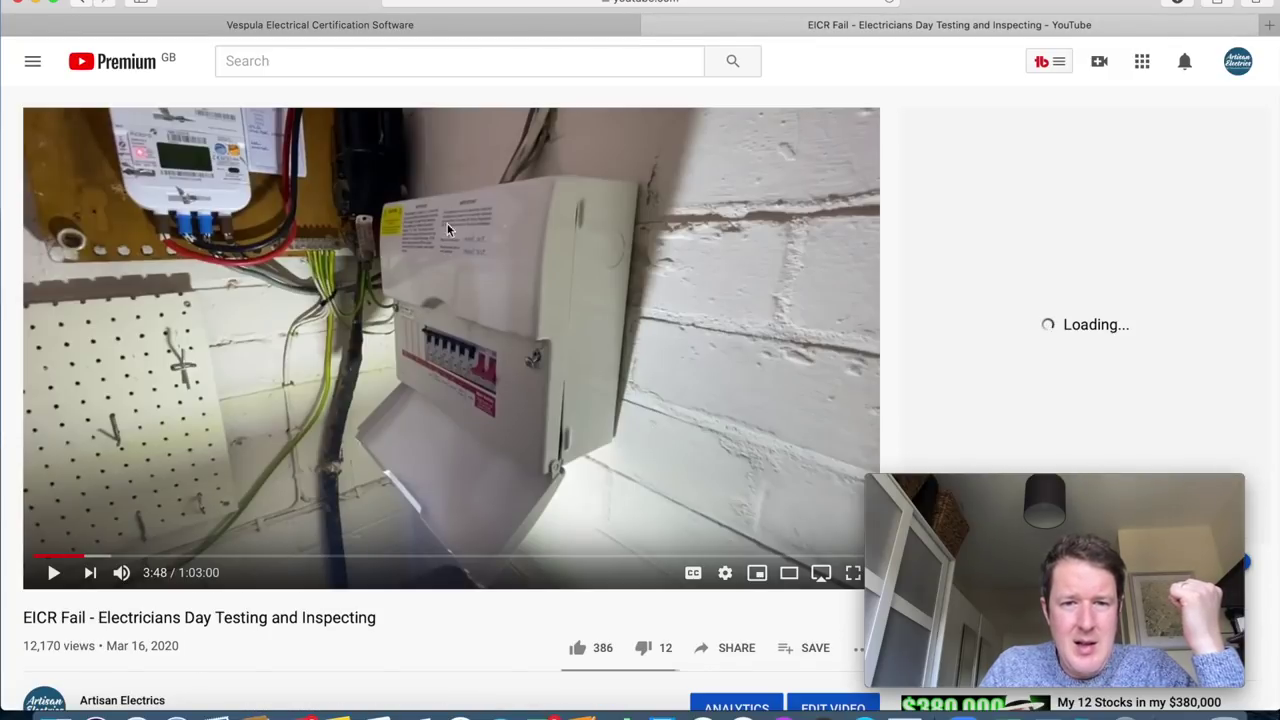
pyautogui.click(560, 25)
pyautogui.click(527, 153)
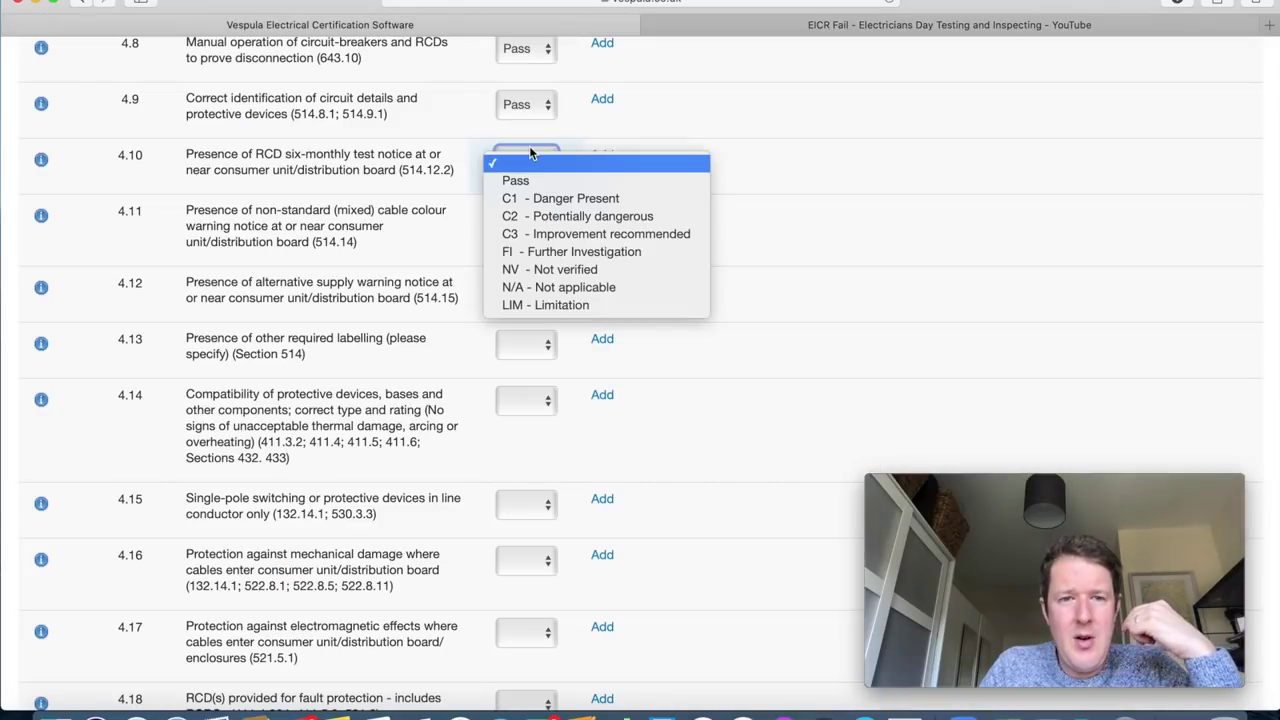
pyautogui.click(516, 181)
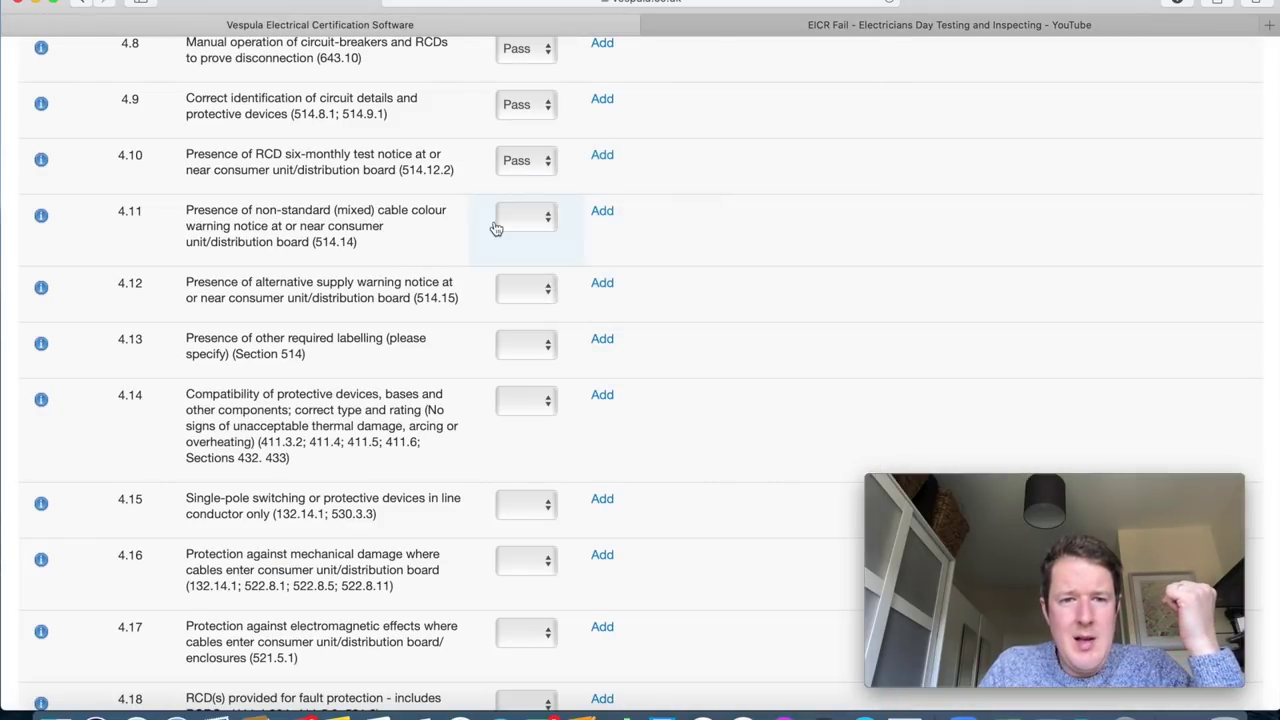
# Check the YouTube video for a mixed cable colour warning label and set item 4.11 in Vespula to Pass.
pyautogui.click(748, 25)
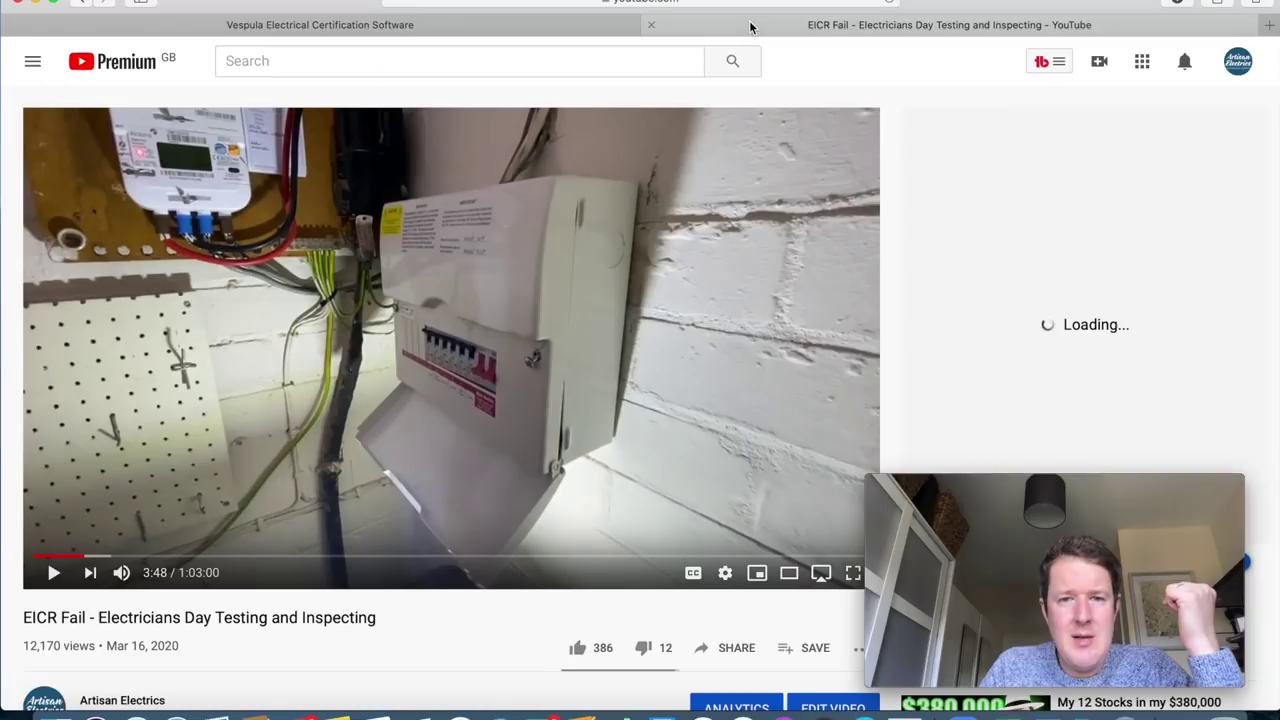
pyautogui.click(435, 28)
pyautogui.click(518, 215)
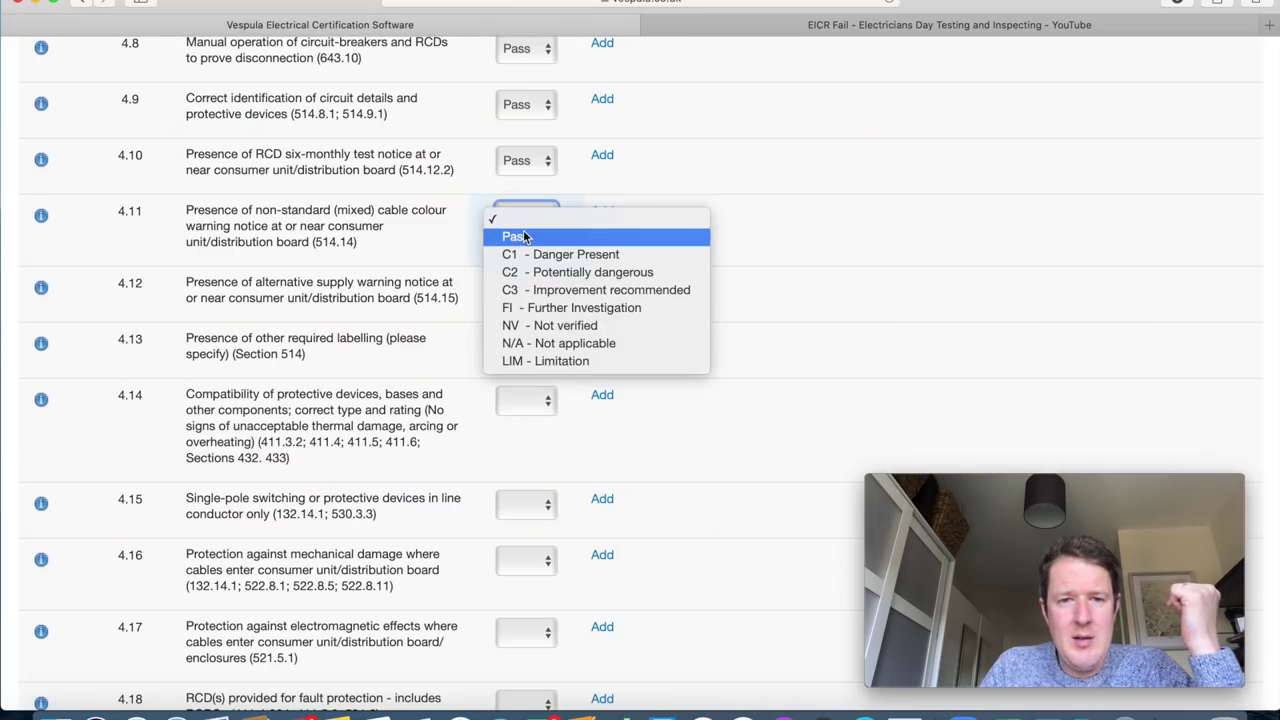
pyautogui.click(522, 236)
pyautogui.scroll(-3, 625, 360)
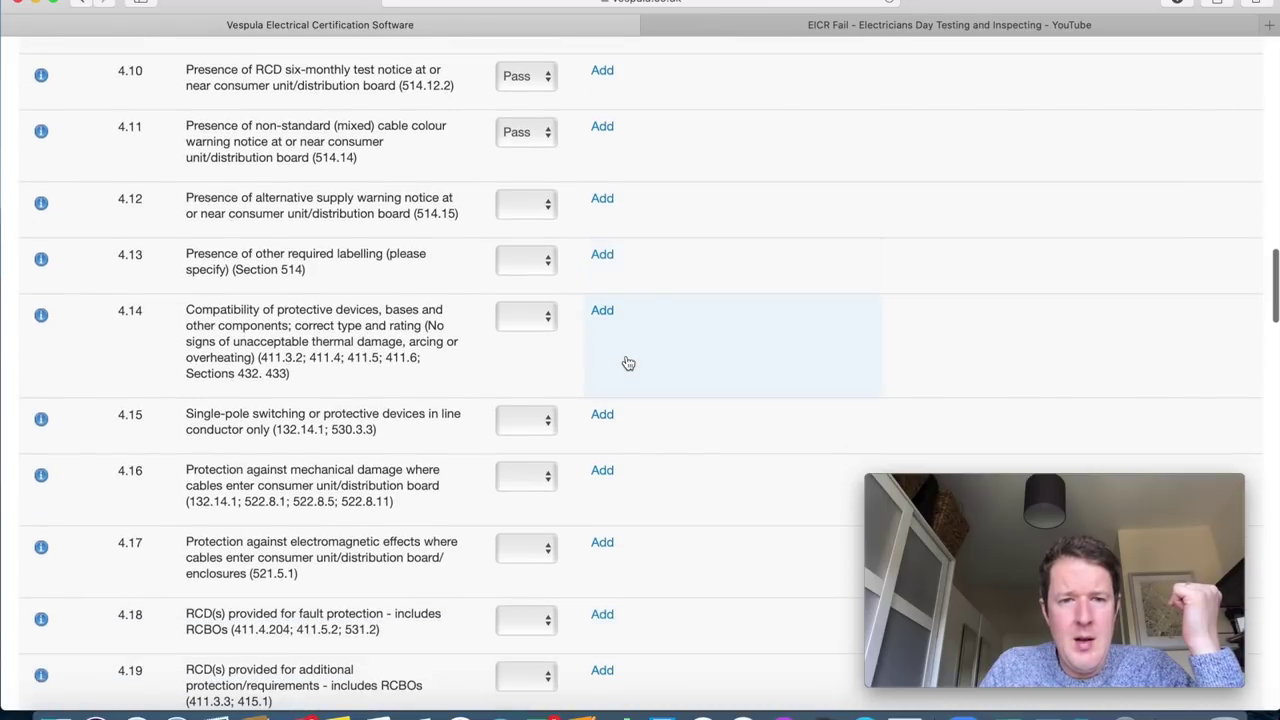
# Set item 4.12 (presence of alternative supply warning notice) to N/A - Not applicable.
pyautogui.click(532, 218)
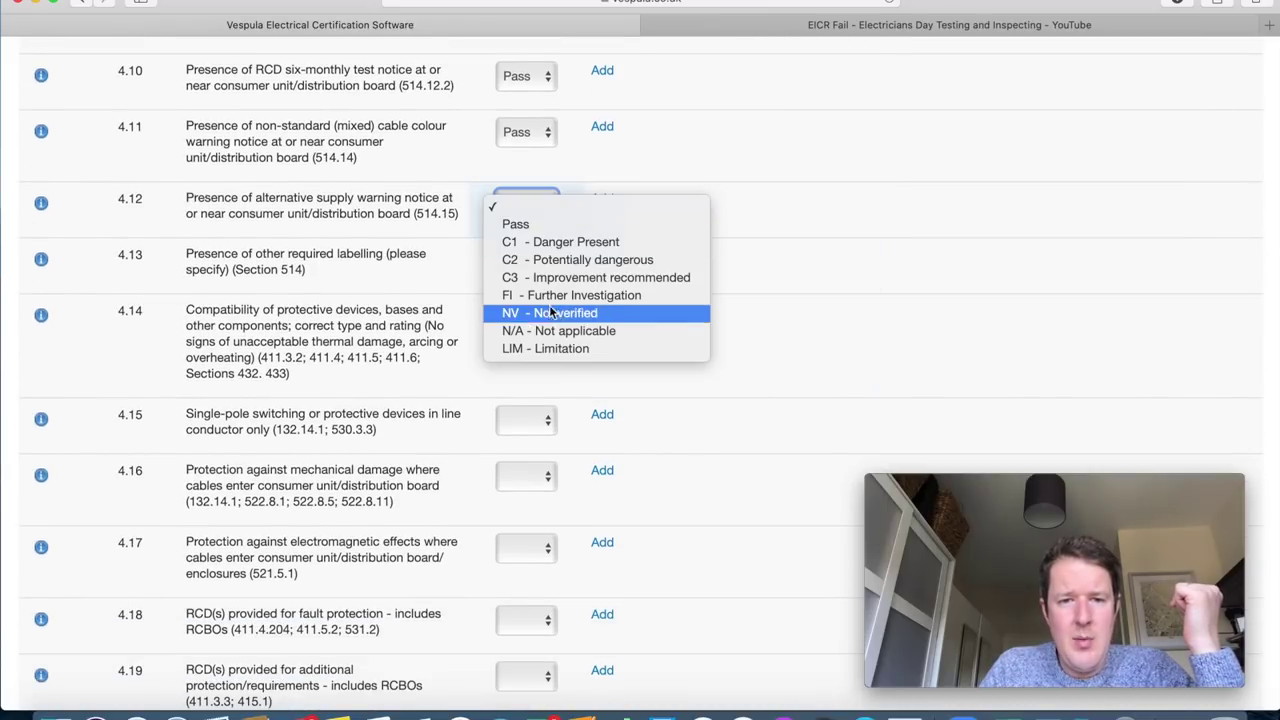
pyautogui.click(640, 331)
pyautogui.scroll(-3, 680, 332)
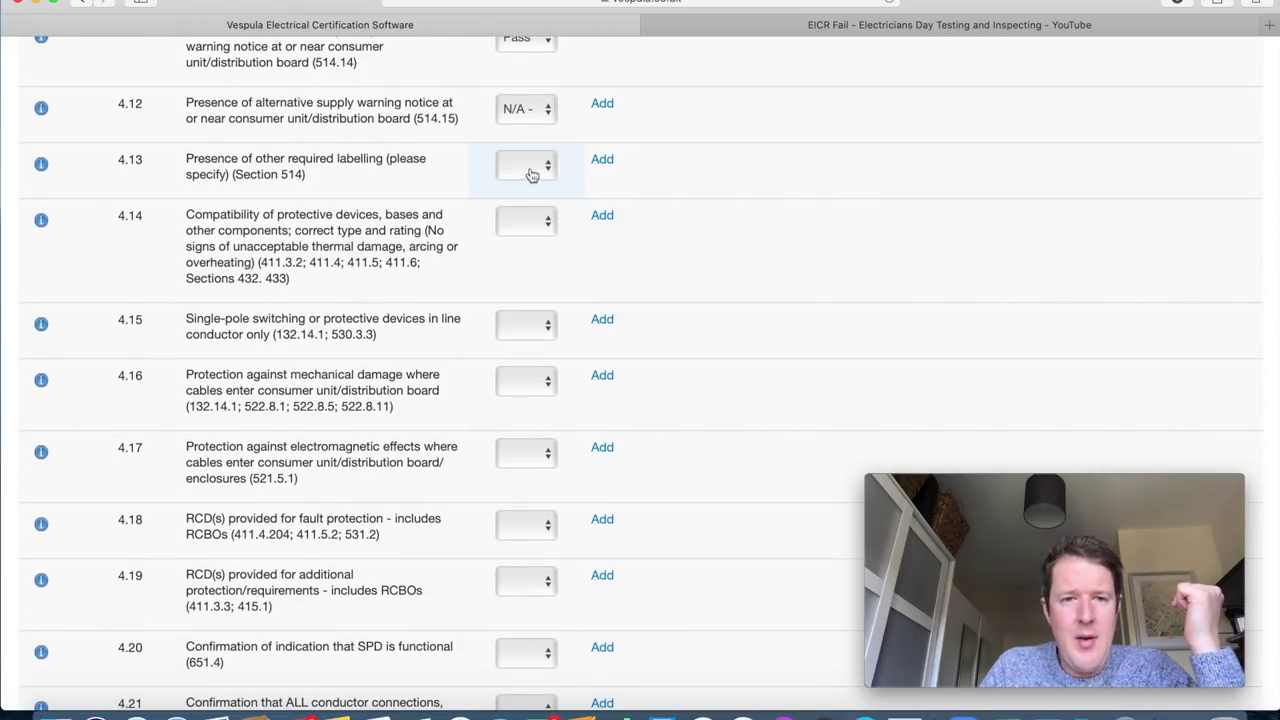
# Check the board's labelling in the YouTube video and set item 4.13 (other required labelling) in Vespula to Pass.
pyautogui.click(738, 24)
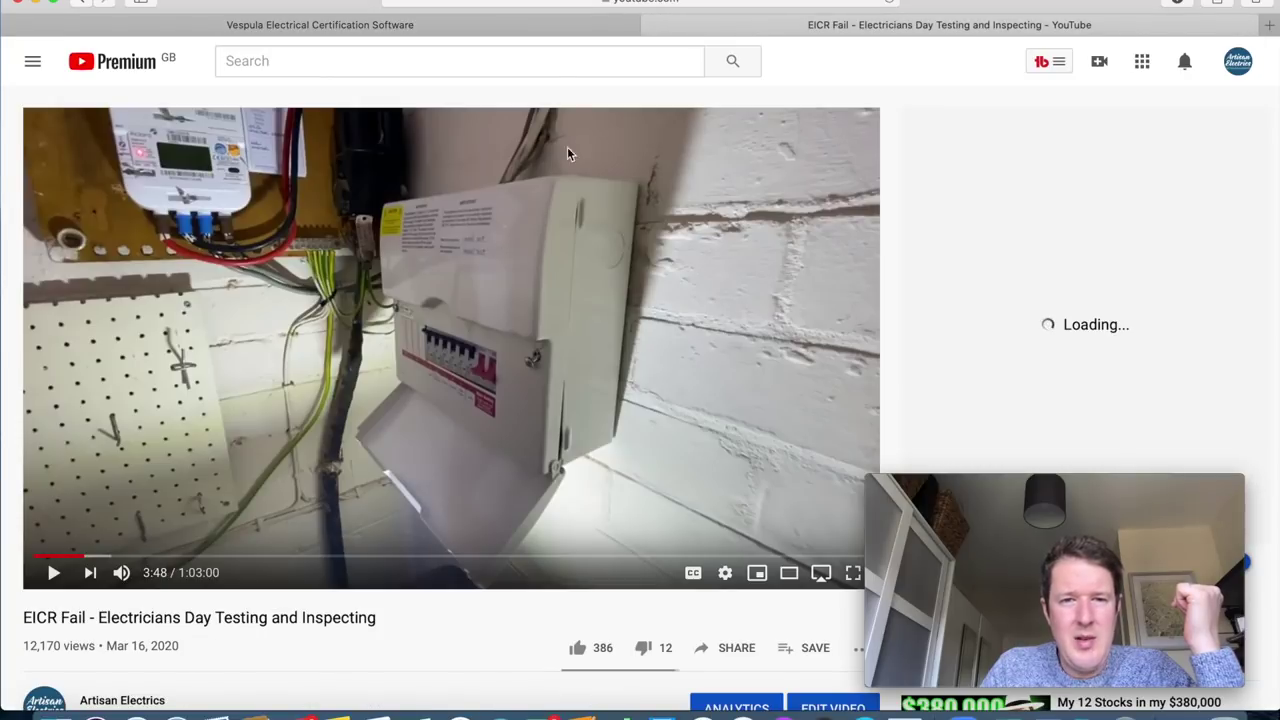
pyautogui.click(556, 30)
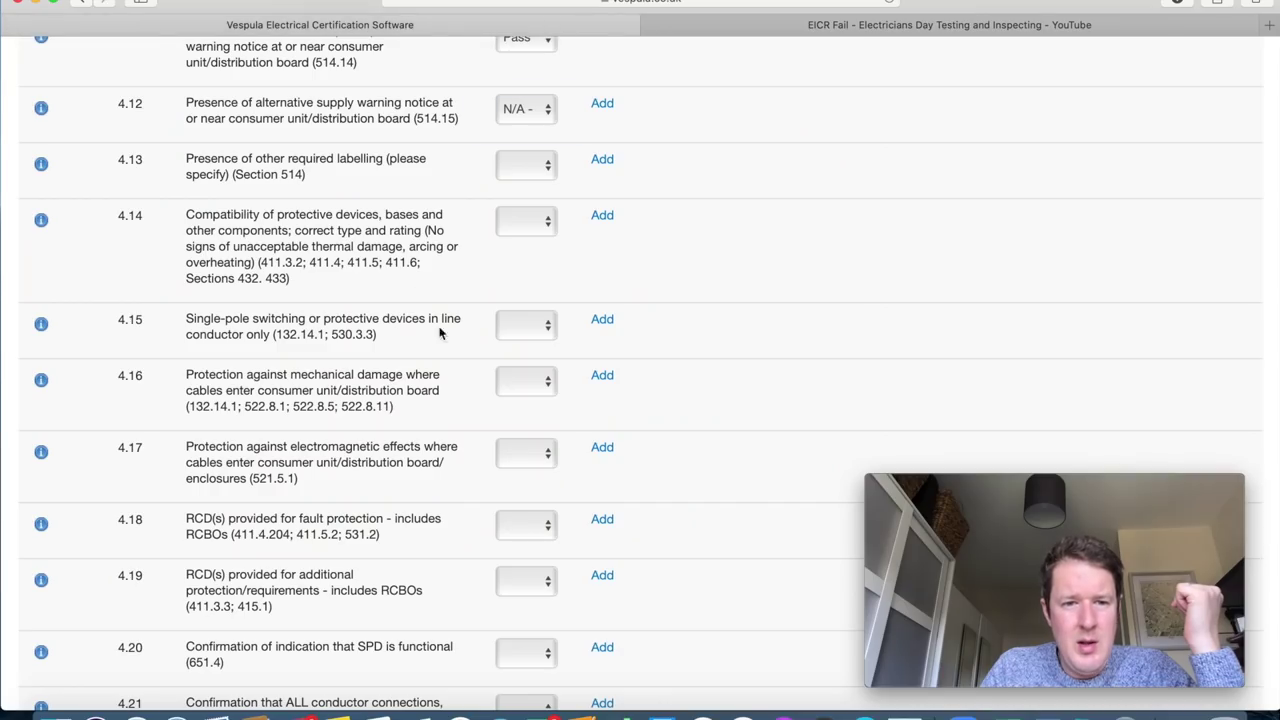
pyautogui.click(528, 172)
pyautogui.press('Escape')
pyautogui.press('p')
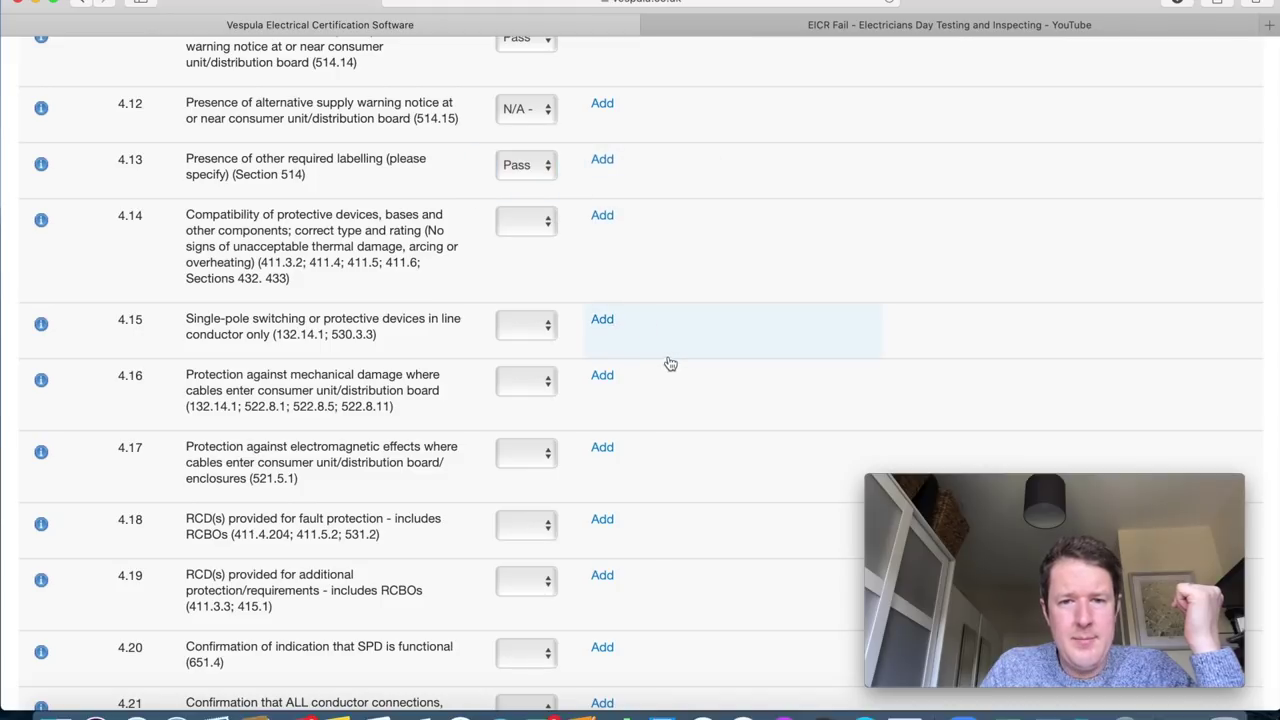
# Set item 4.14 (compatibility, correct type and rating of protective devices and bases) to Pass.
pyautogui.scroll(1, 670, 365)
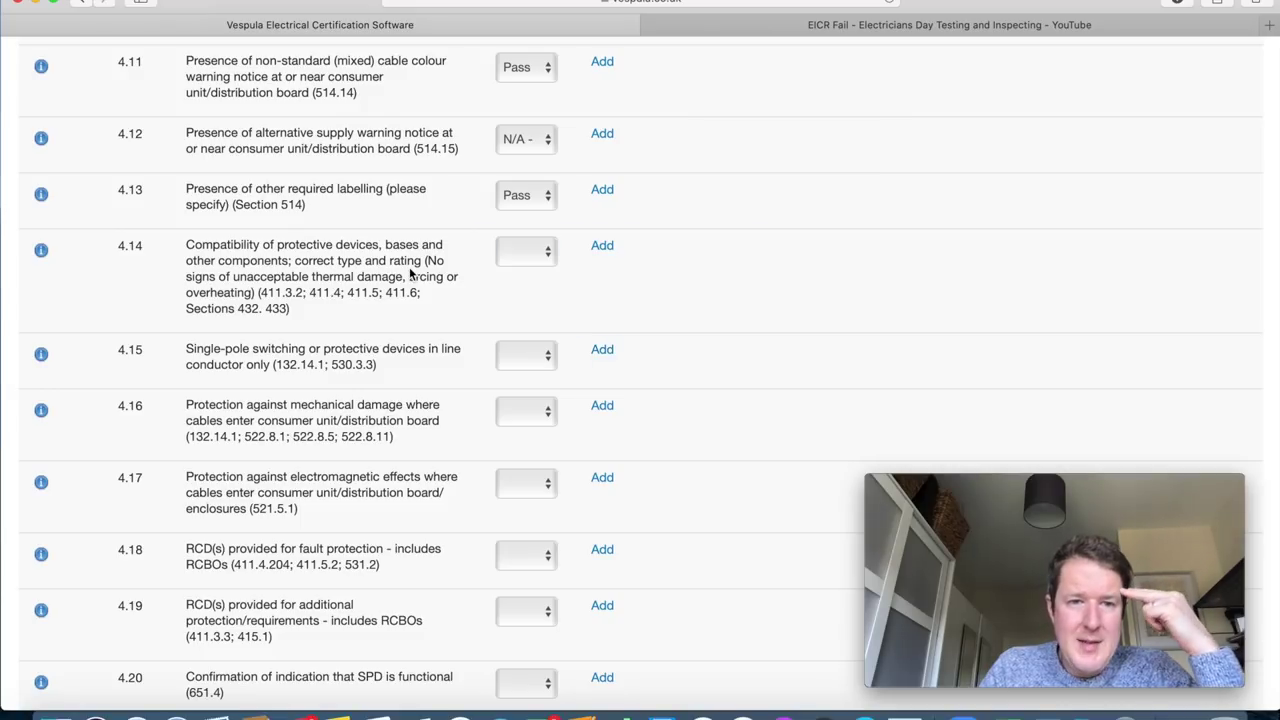
pyautogui.scroll(-1, 644, 328)
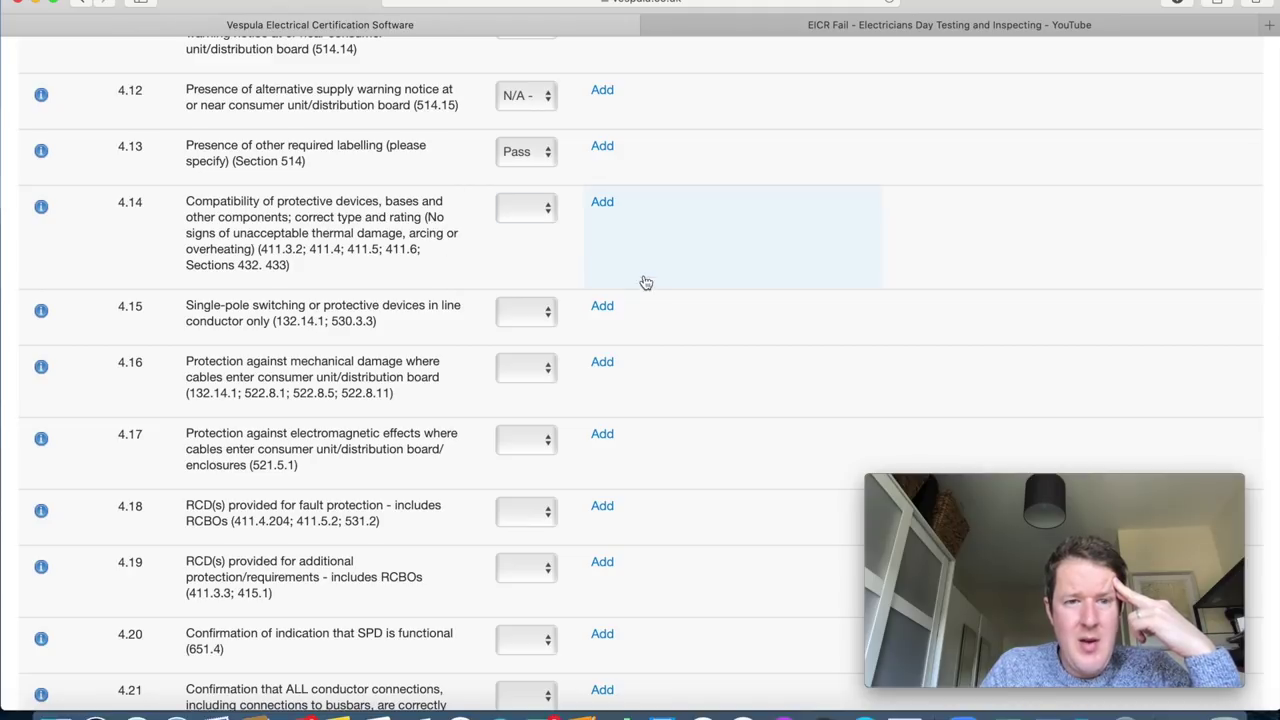
pyautogui.scroll(-1, 648, 290)
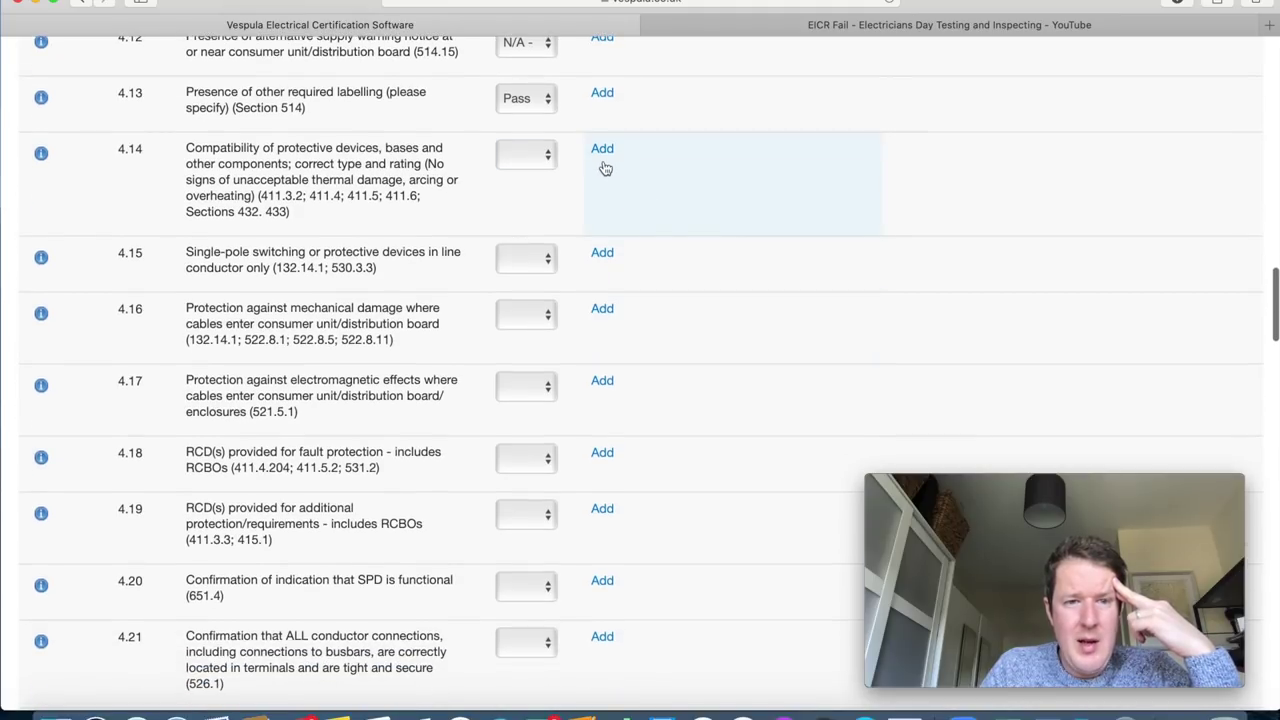
pyautogui.click(525, 154)
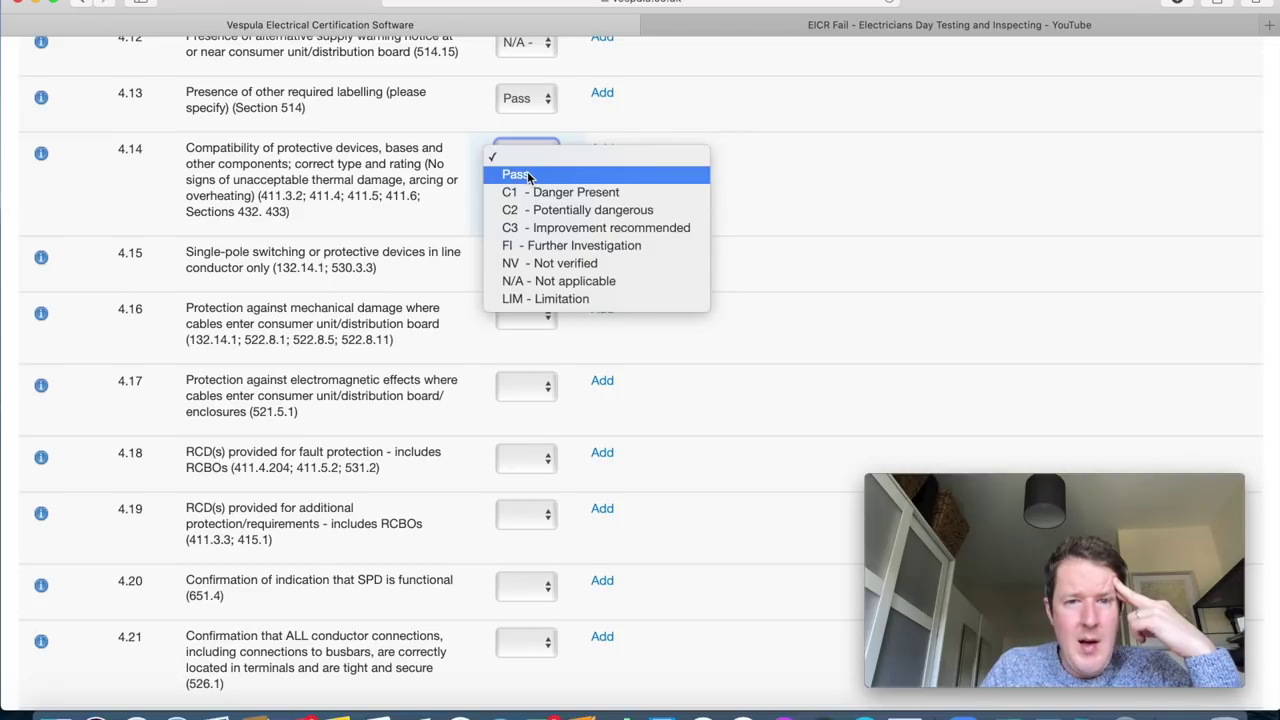
pyautogui.press('Escape')
pyautogui.press('p')
pyautogui.scroll(-1, 683, 379)
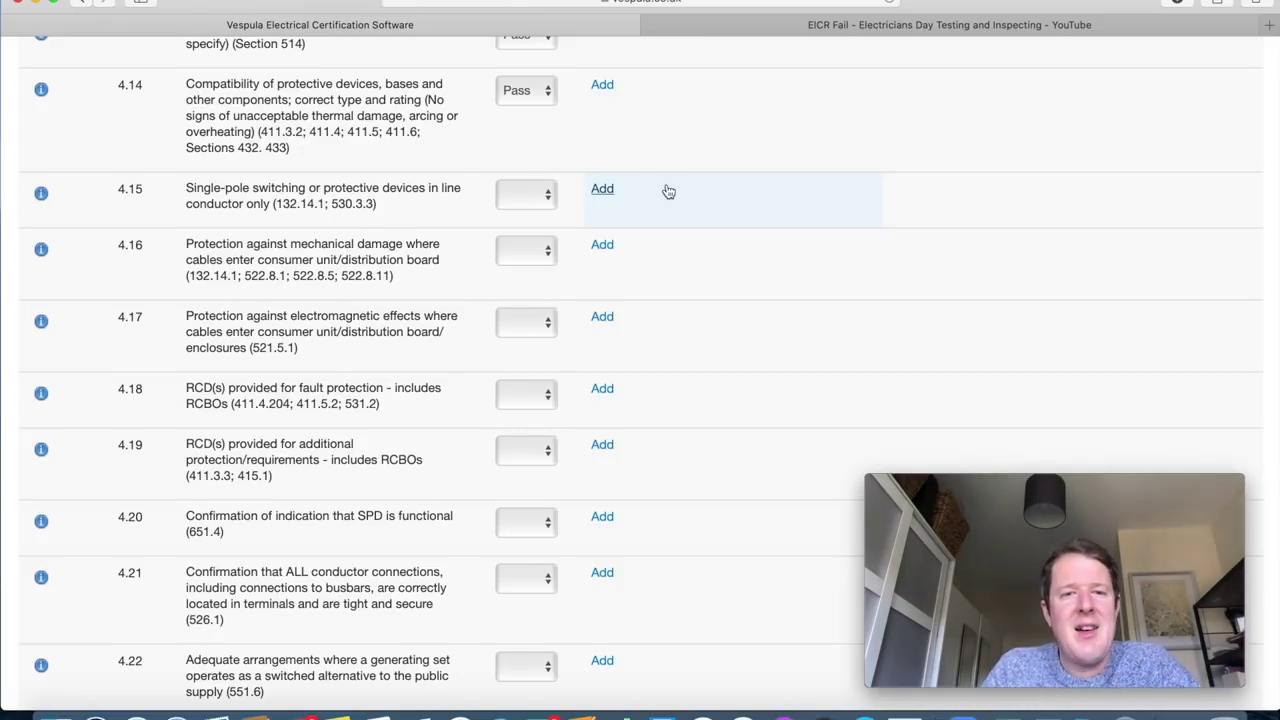
# Set items 4.15 (single-pole switching in line conductor only) and 4.16 (protection against mechanical damage at cable entries) to Pass.
pyautogui.click(543, 200)
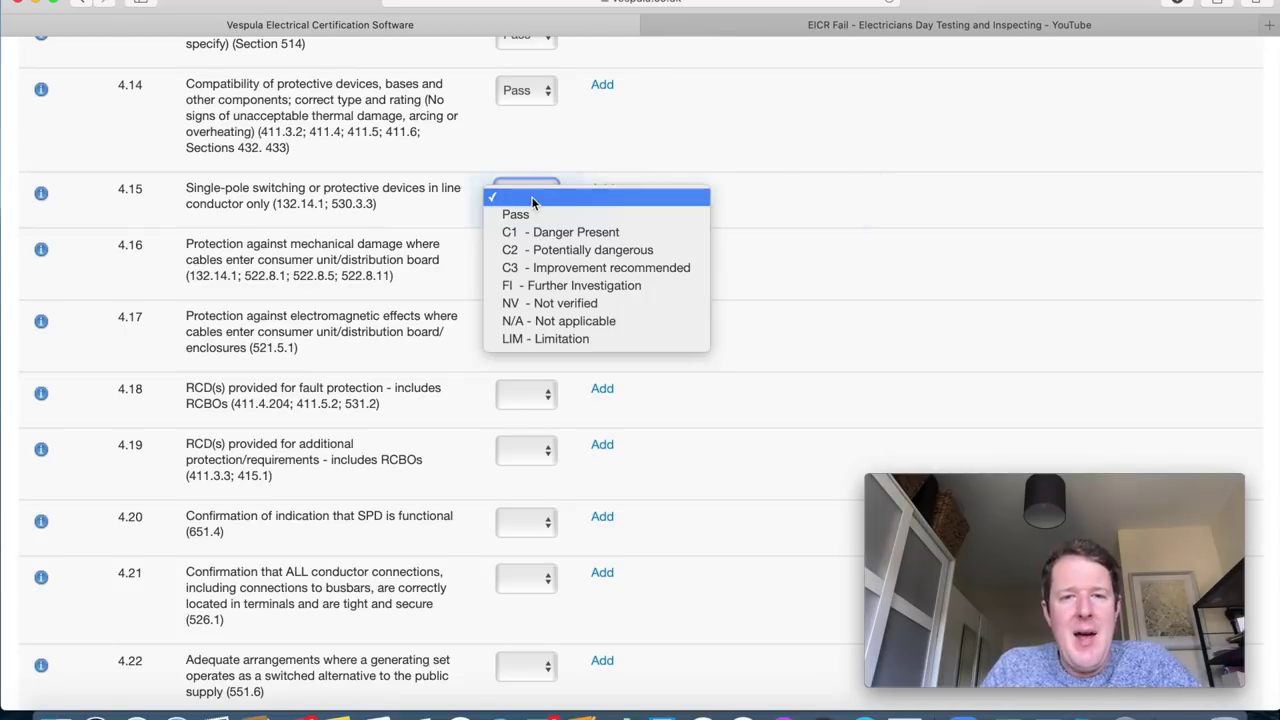
pyautogui.click(525, 211)
pyautogui.scroll(-2, 700, 361)
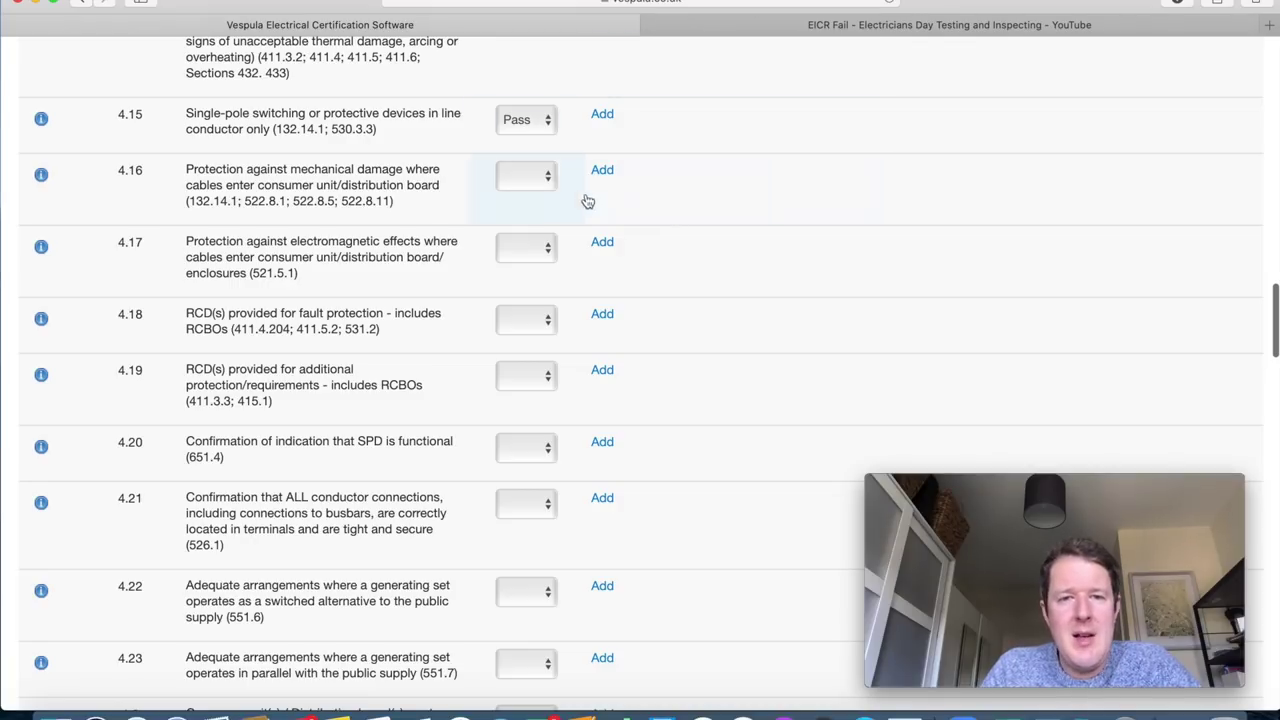
pyautogui.click(538, 177)
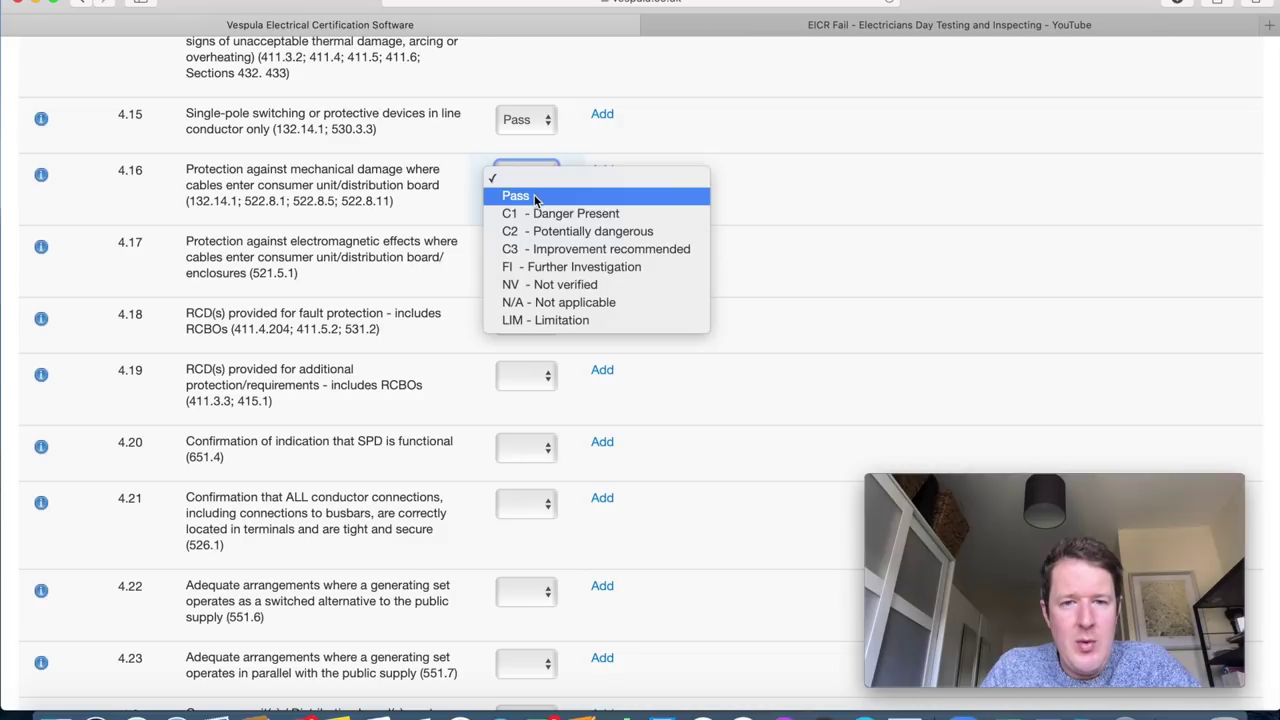
pyautogui.click(534, 195)
pyautogui.scroll(-2, 651, 306)
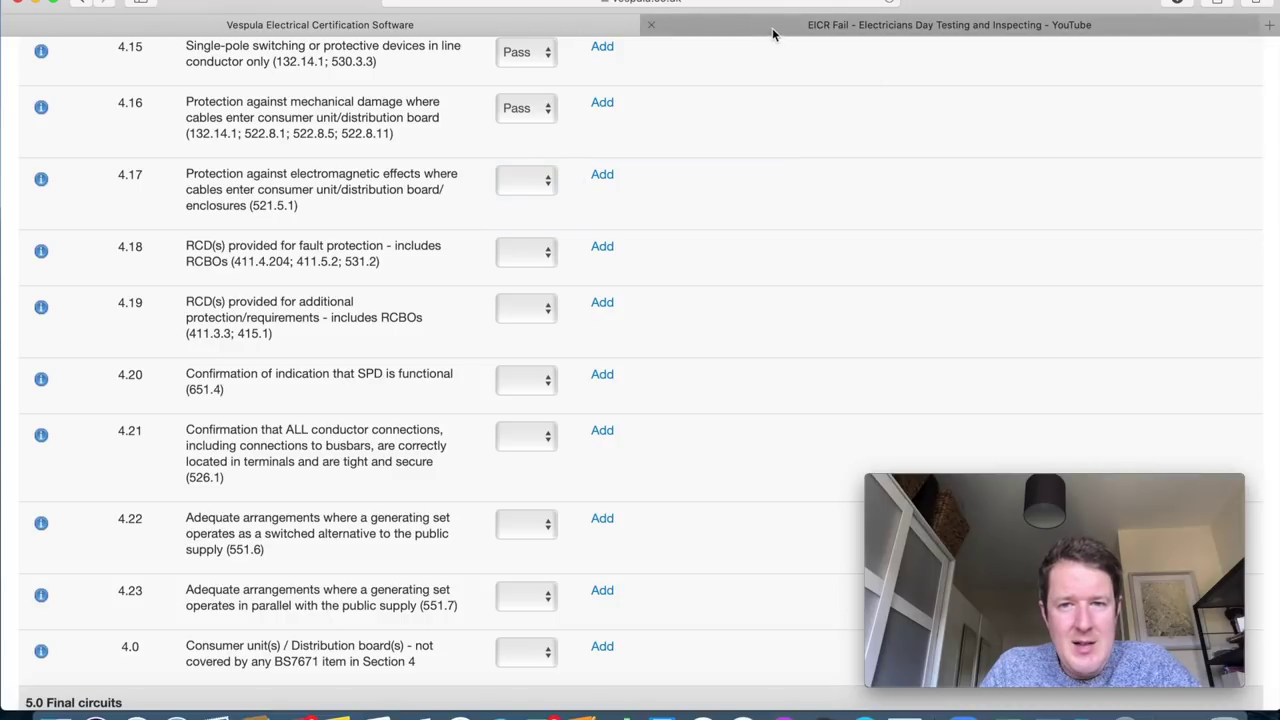
# Check the consumer unit's cable entries in the YouTube video and set item 4.17 (protection against electromagnetic effects) in Vespula to Pass.
pyautogui.click(740, 28)
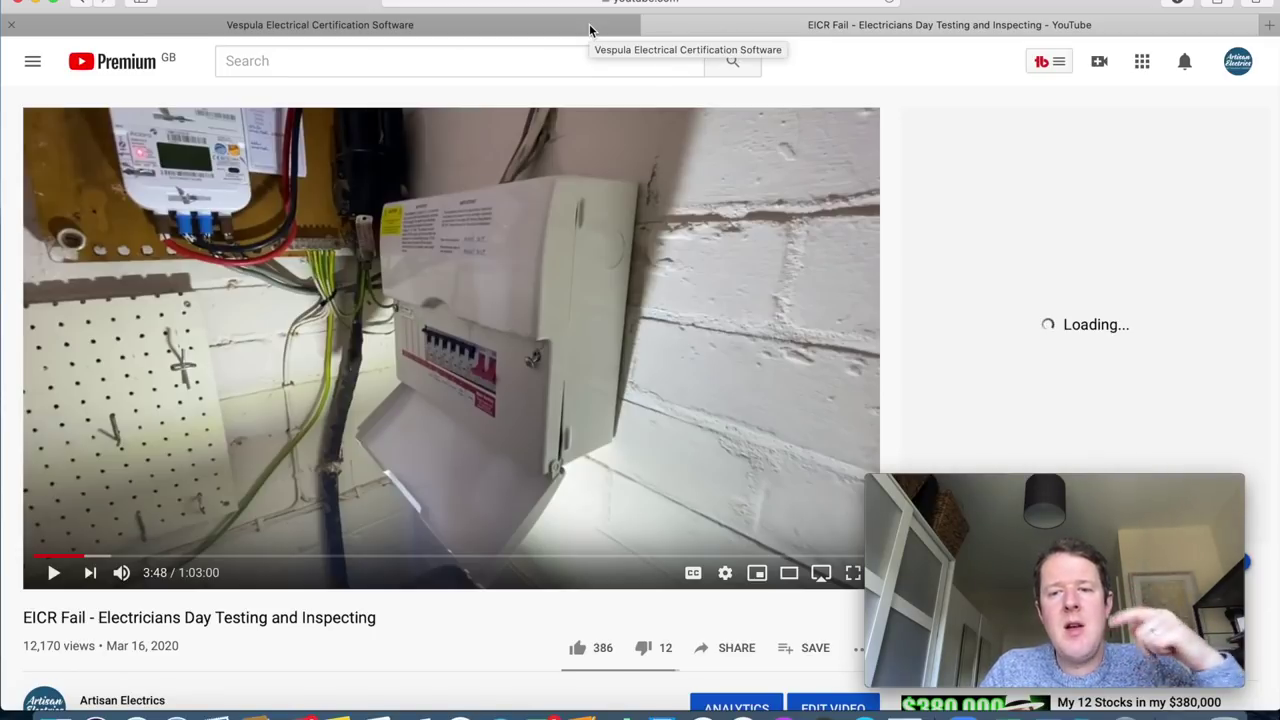
pyautogui.click(559, 27)
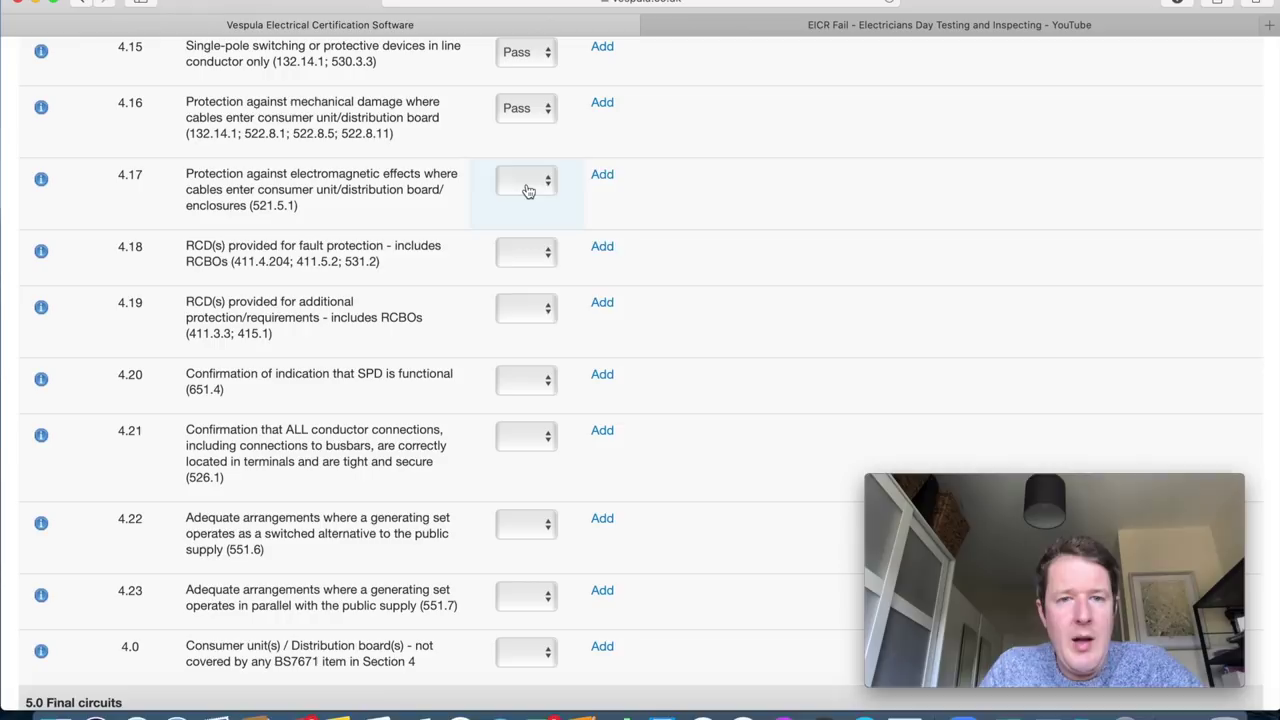
pyautogui.click(523, 187)
pyautogui.click(520, 200)
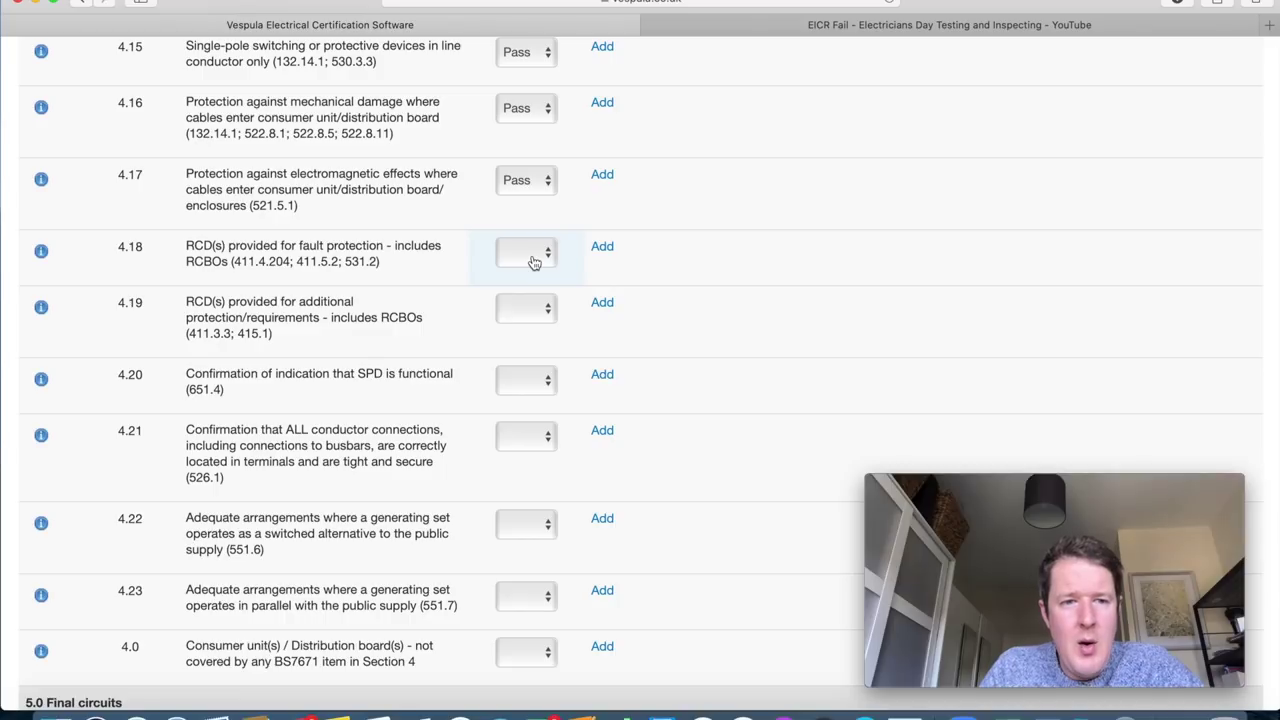
# Read the guidance note for item 4.18 (RCDs provided for fault protection).
pyautogui.click(41, 252)
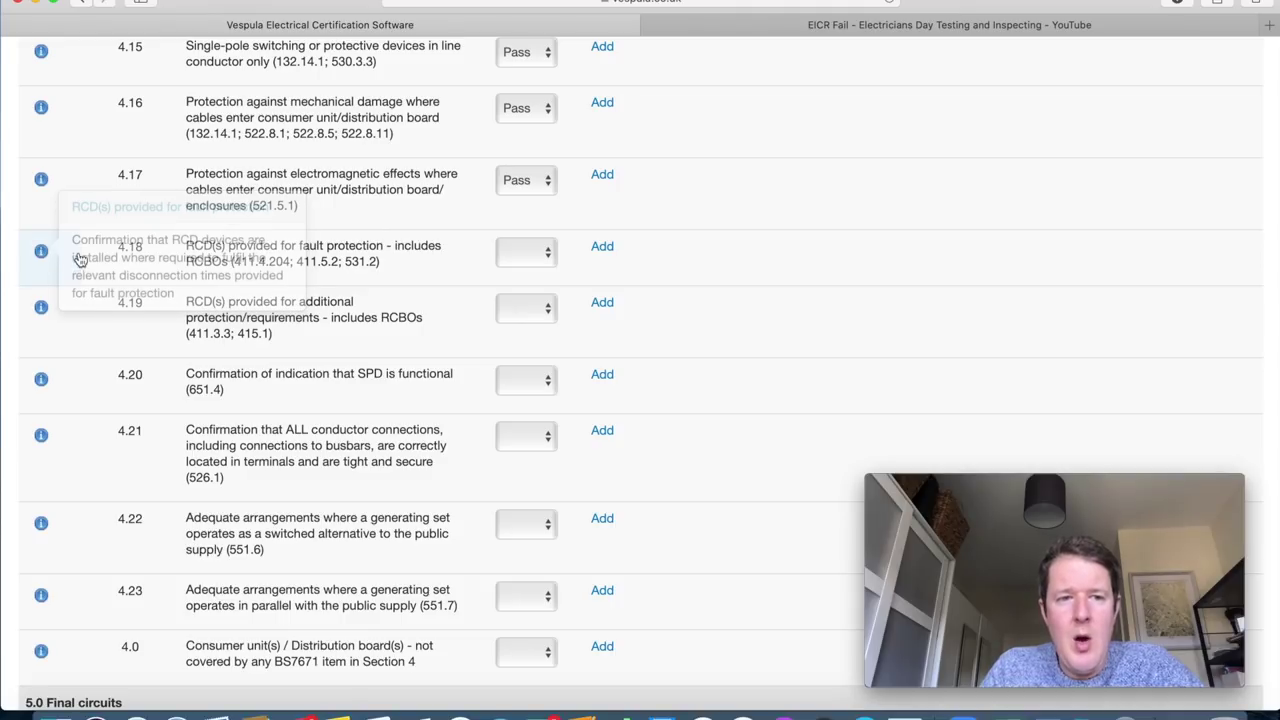
pyautogui.scroll(1, 694, 278)
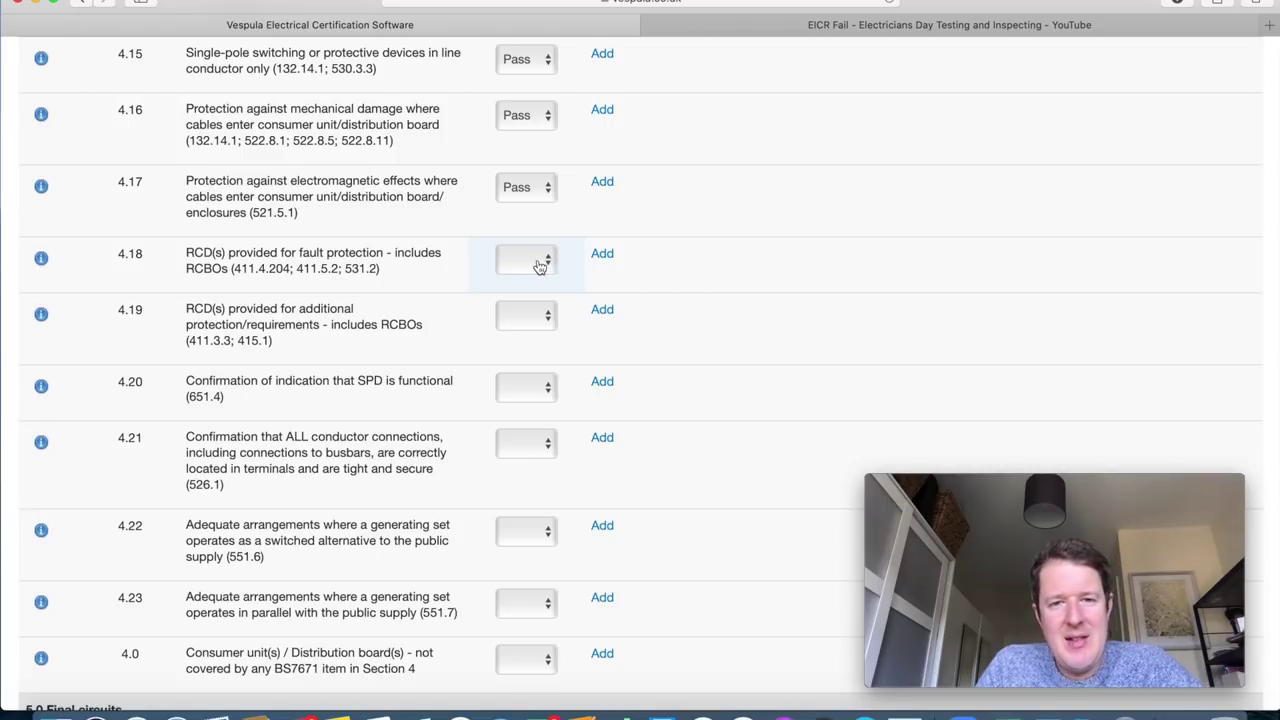
# Set item 4.18 (RCDs for fault protection) to N/A - Not applicable and item 4.19 (RCDs for additional protection) to Pass.
pyautogui.click(537, 264)
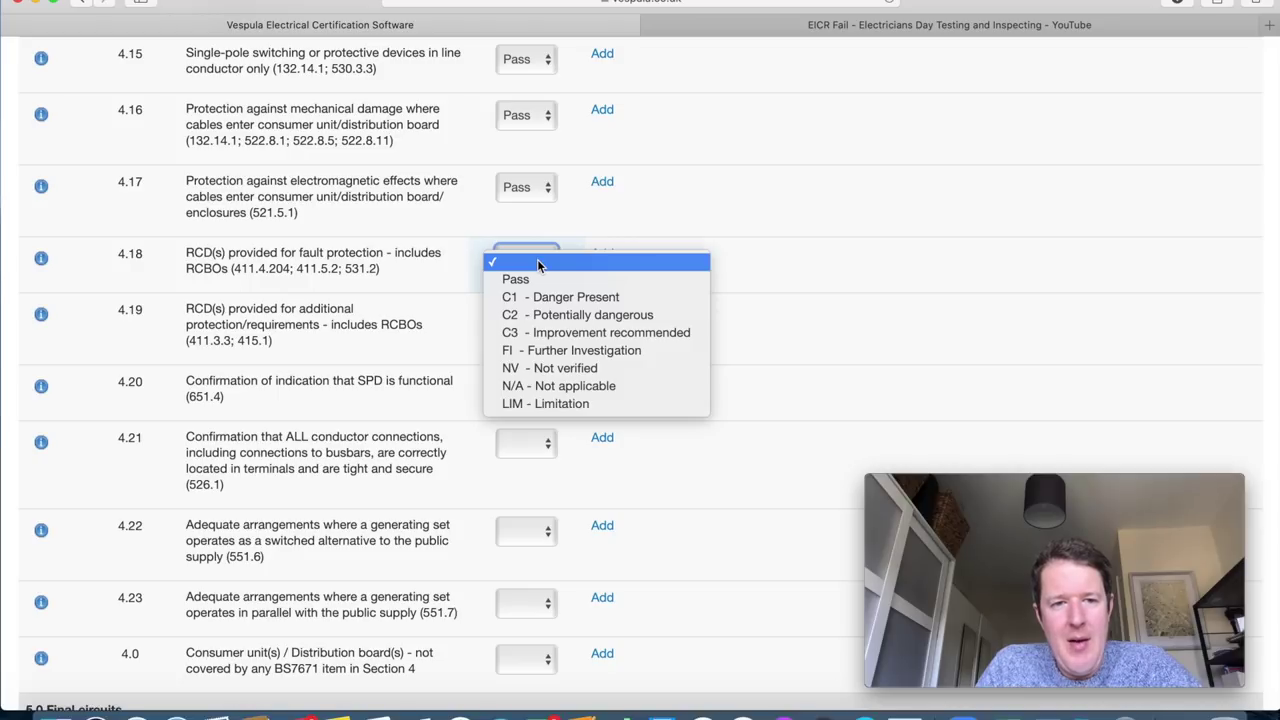
pyautogui.click(563, 387)
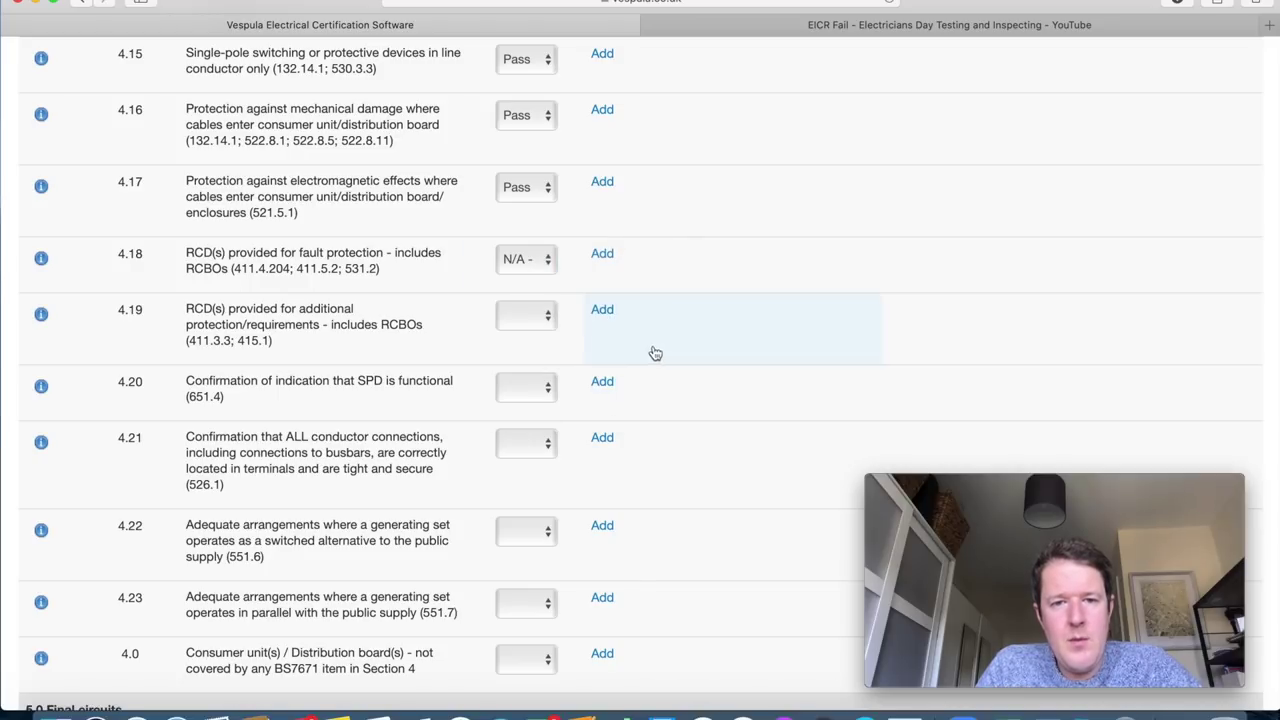
pyautogui.click(536, 320)
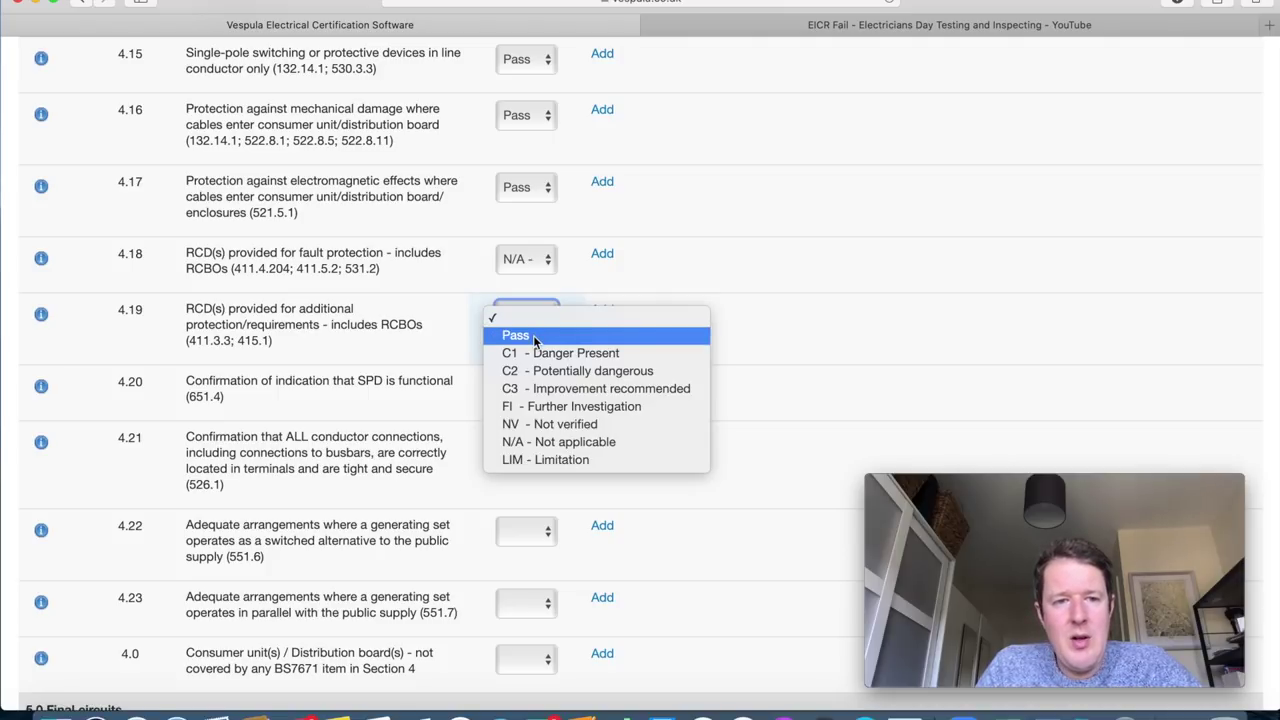
pyautogui.click(536, 338)
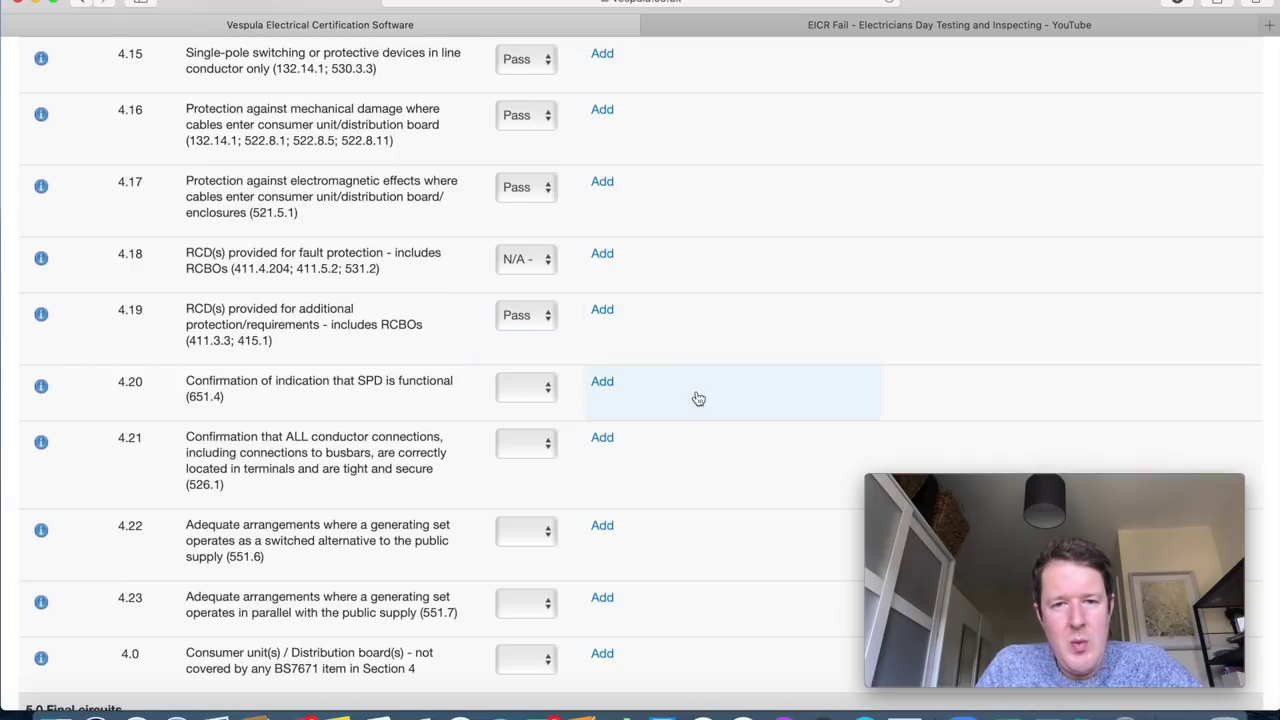
# Set item 4.20 (SPD indication functional) to N/A - Not applicable and item 4.21 (conductor connections tight and secure) to Pass.
pyautogui.scroll(-2, 694, 397)
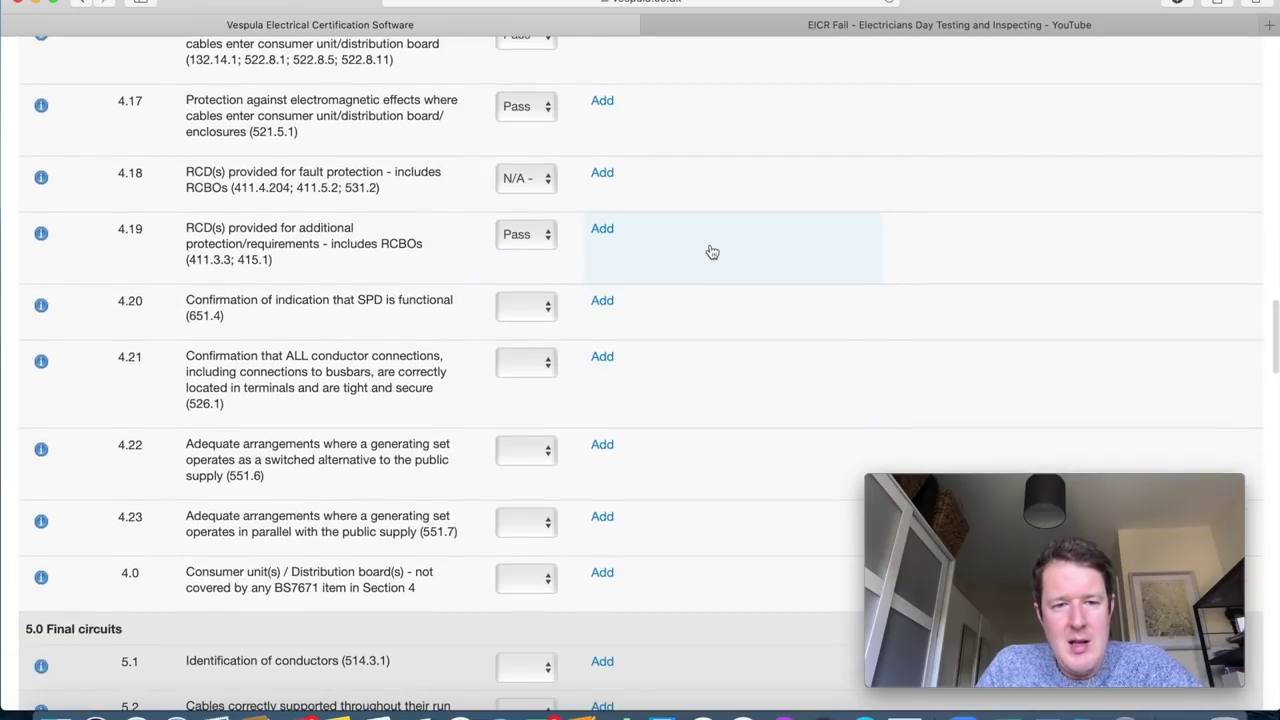
pyautogui.scroll(-10, 685, 367)
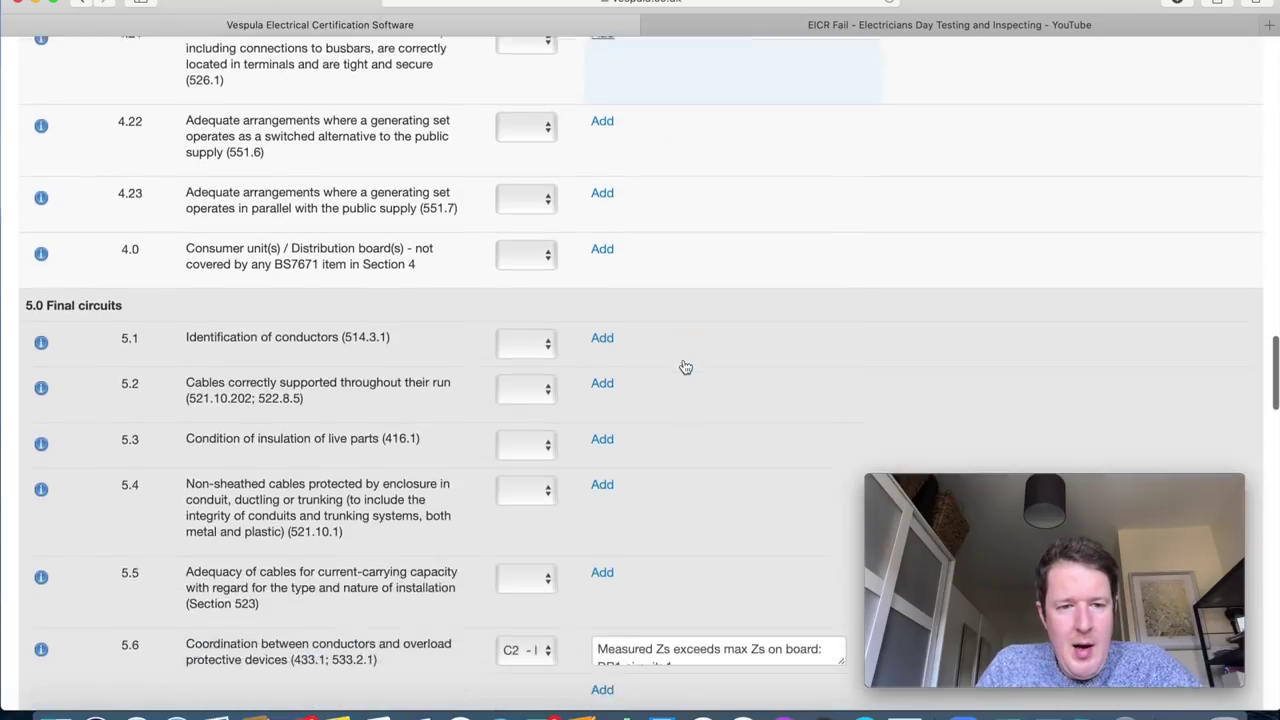
pyautogui.scroll(-5, 685, 367)
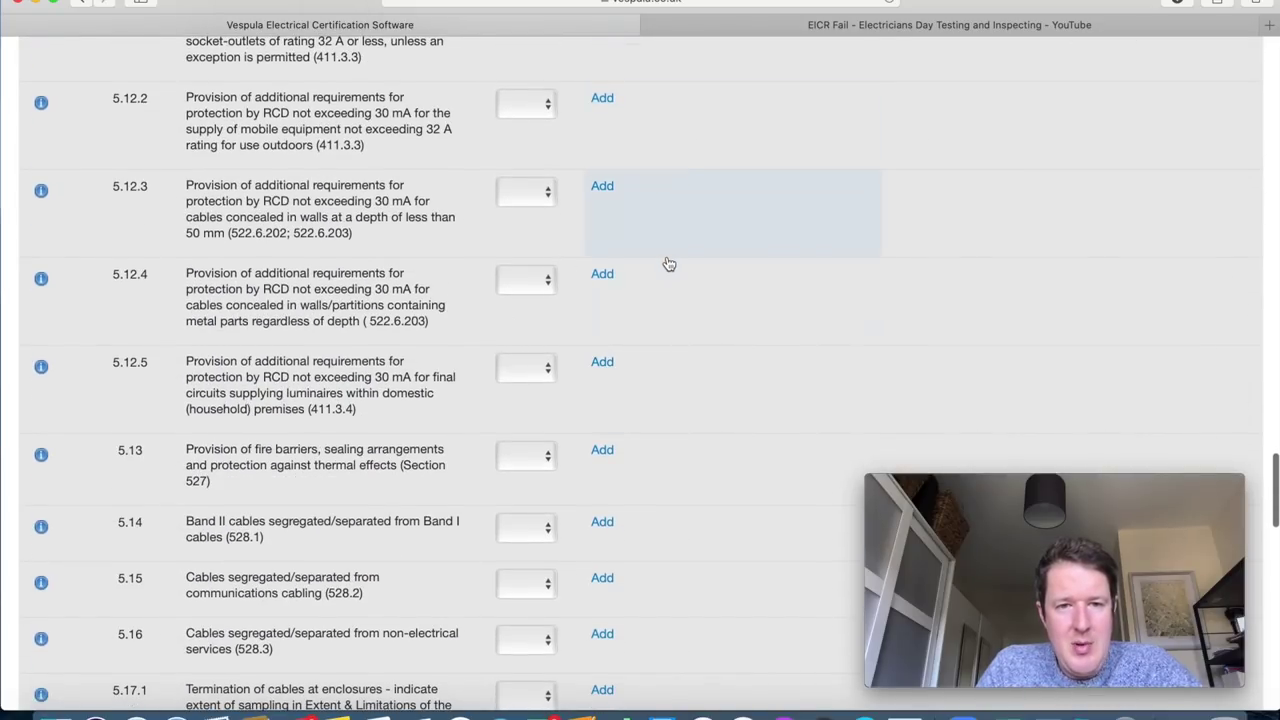
pyautogui.scroll(15, 669, 264)
pyautogui.scroll(3, 669, 264)
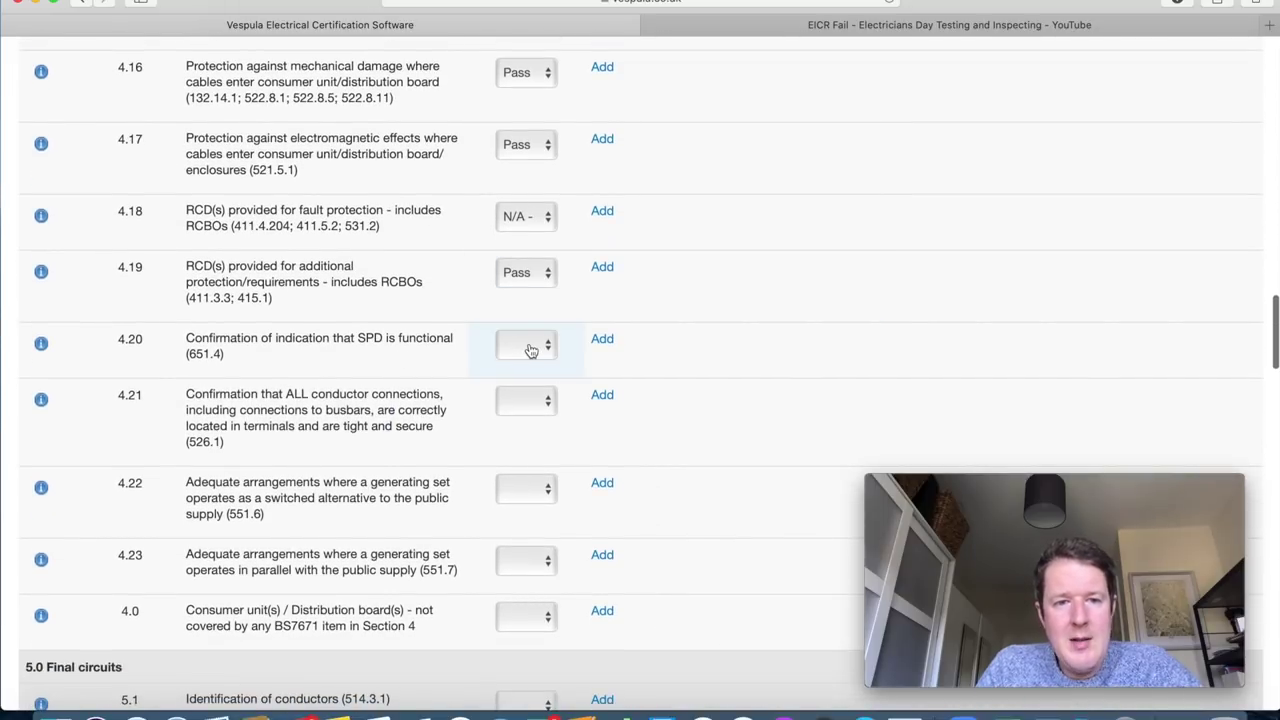
pyautogui.click(529, 349)
pyautogui.click(556, 478)
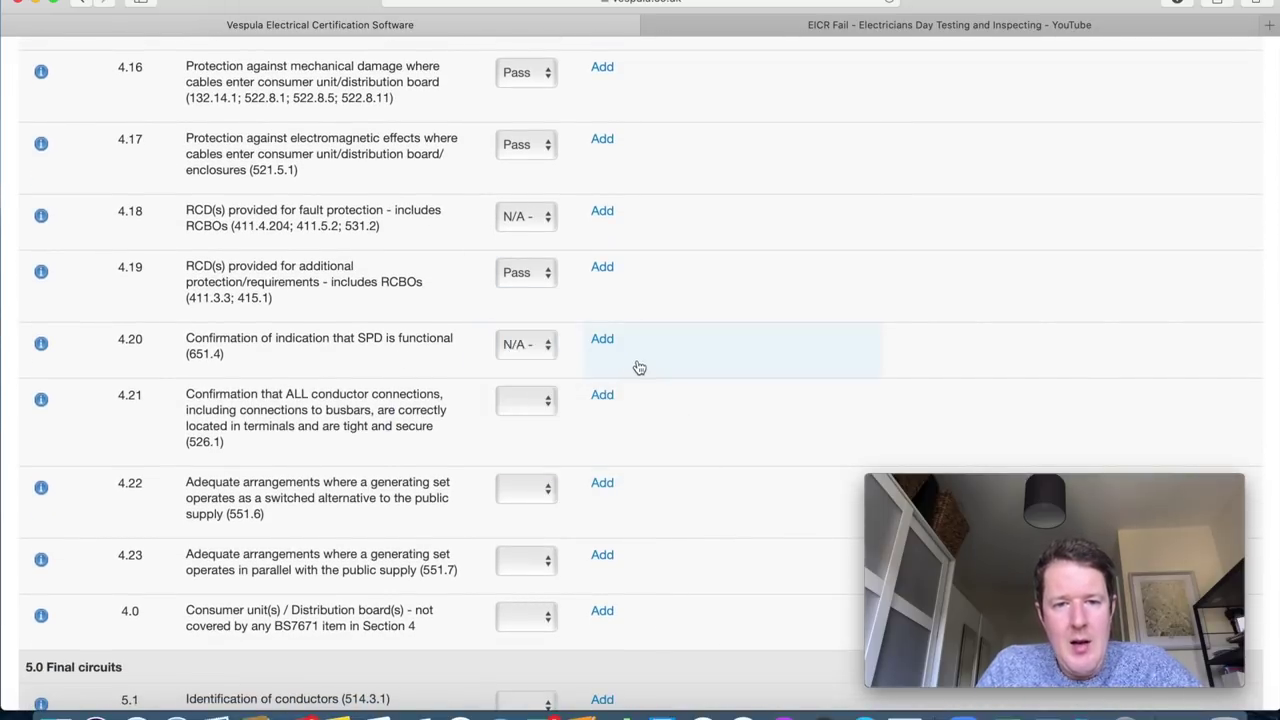
pyautogui.scroll(-2, 637, 366)
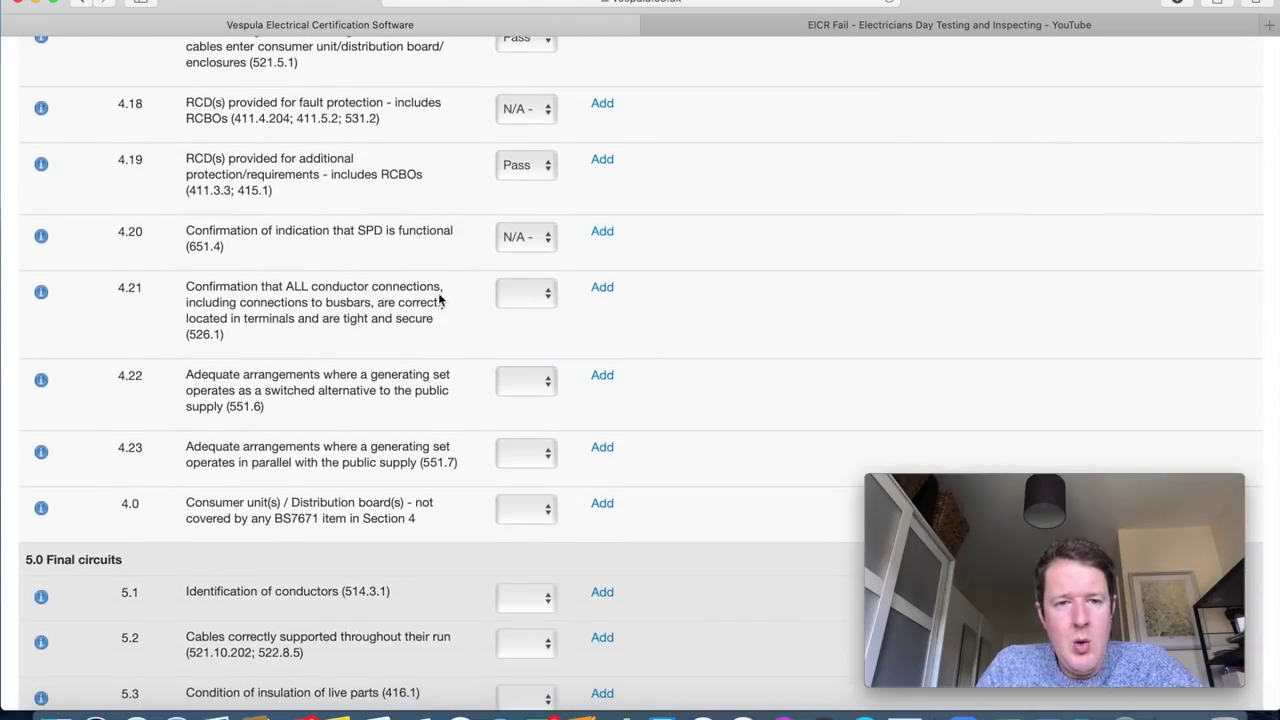
pyautogui.click(522, 295)
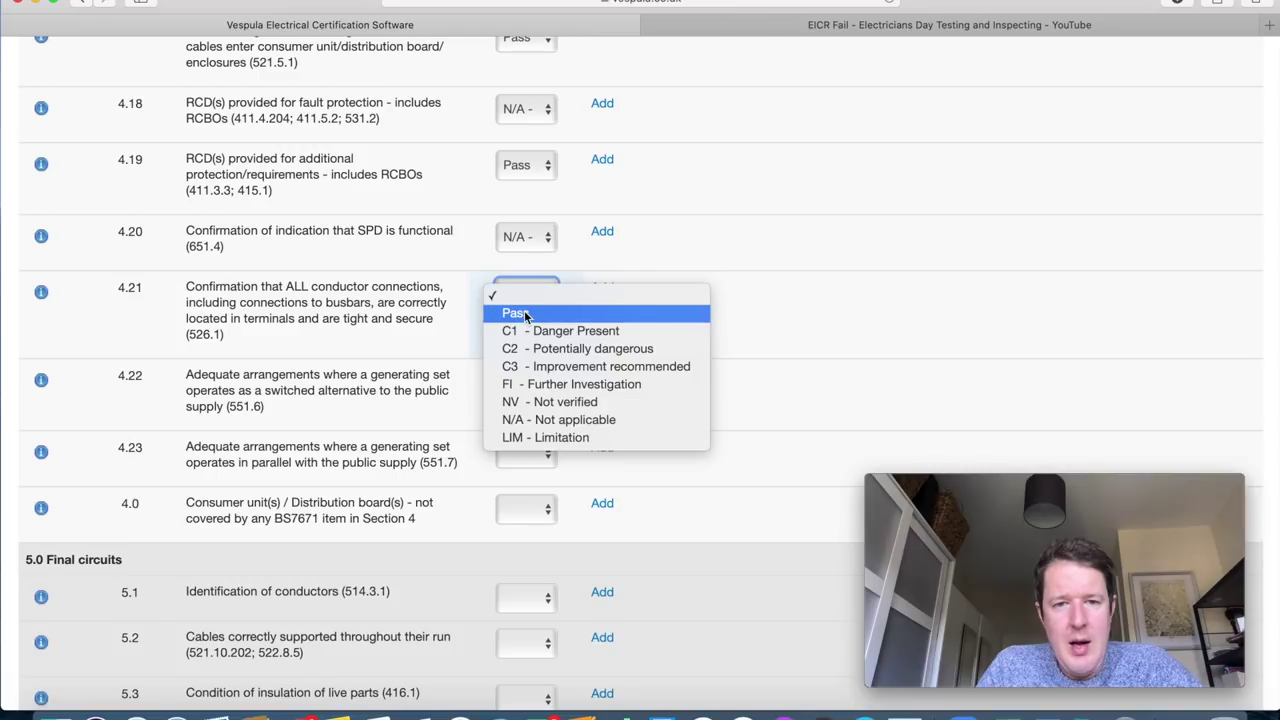
pyautogui.click(524, 316)
# Set items 4.22 and 4.23 (generating set arrangements) and 4.0 (consumer units not otherwise covered) to N/A - Not applicable.
pyautogui.scroll(-2, 657, 420)
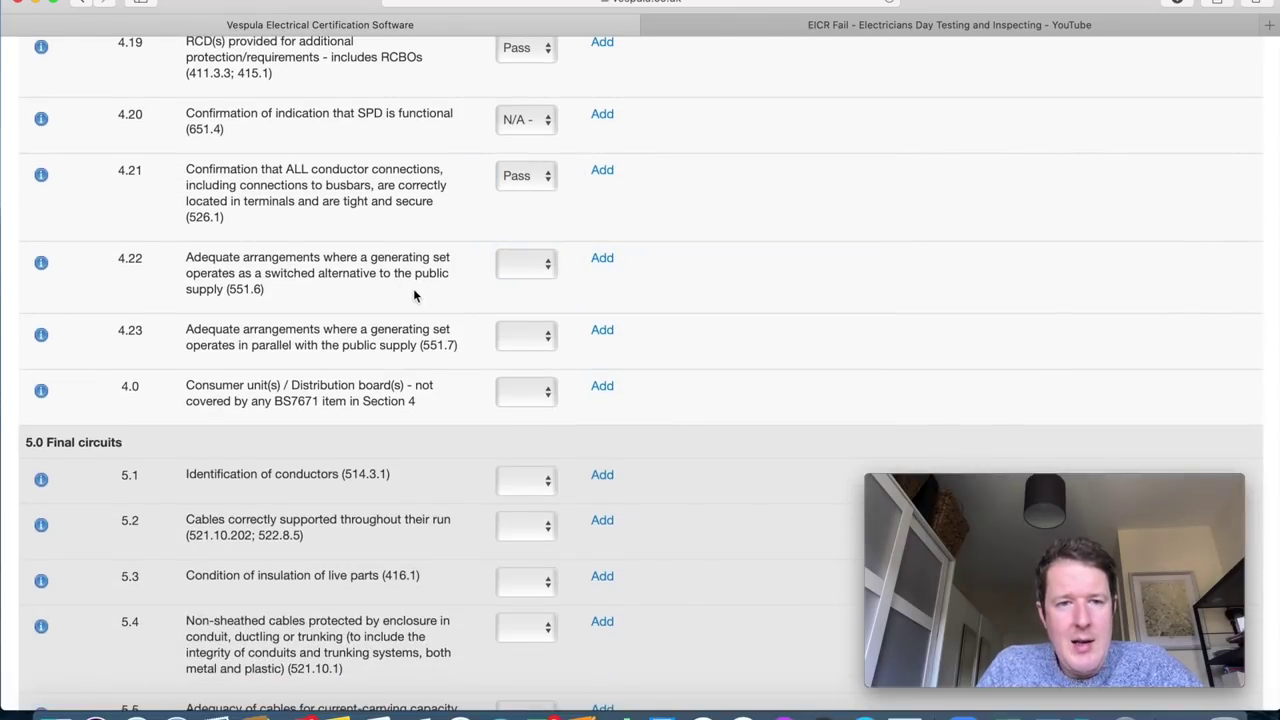
pyautogui.click(528, 266)
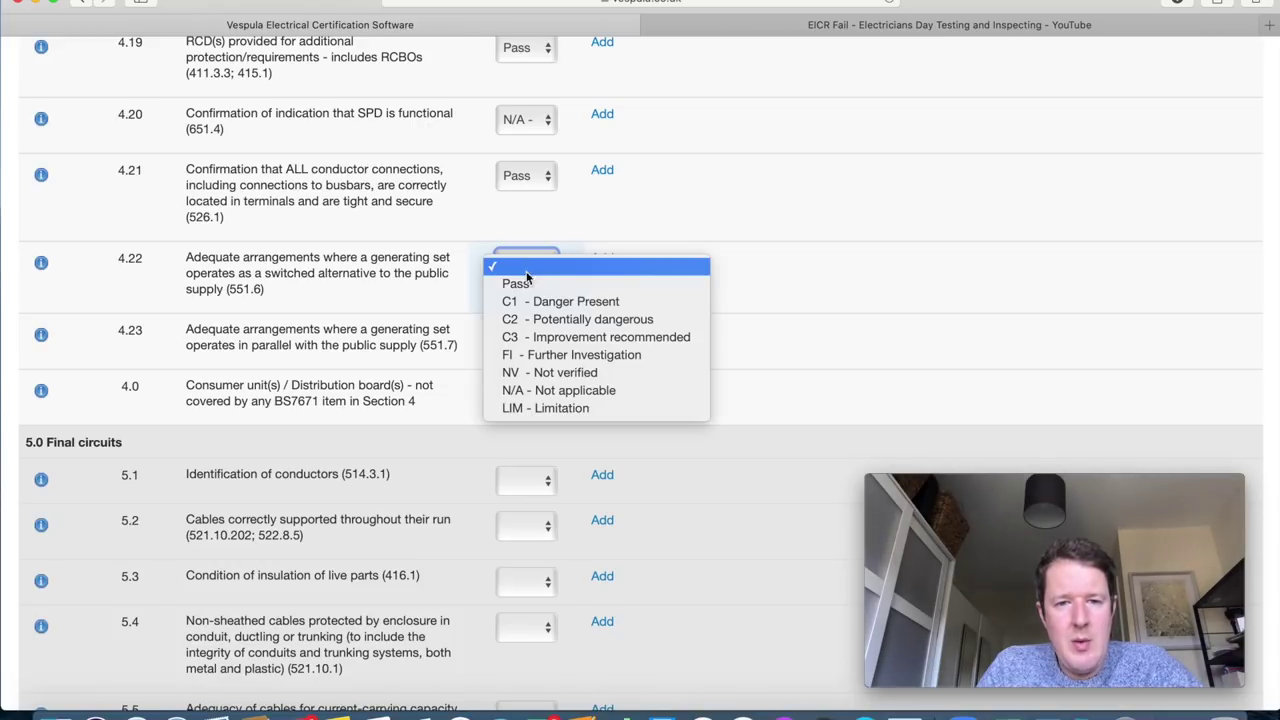
pyautogui.click(575, 390)
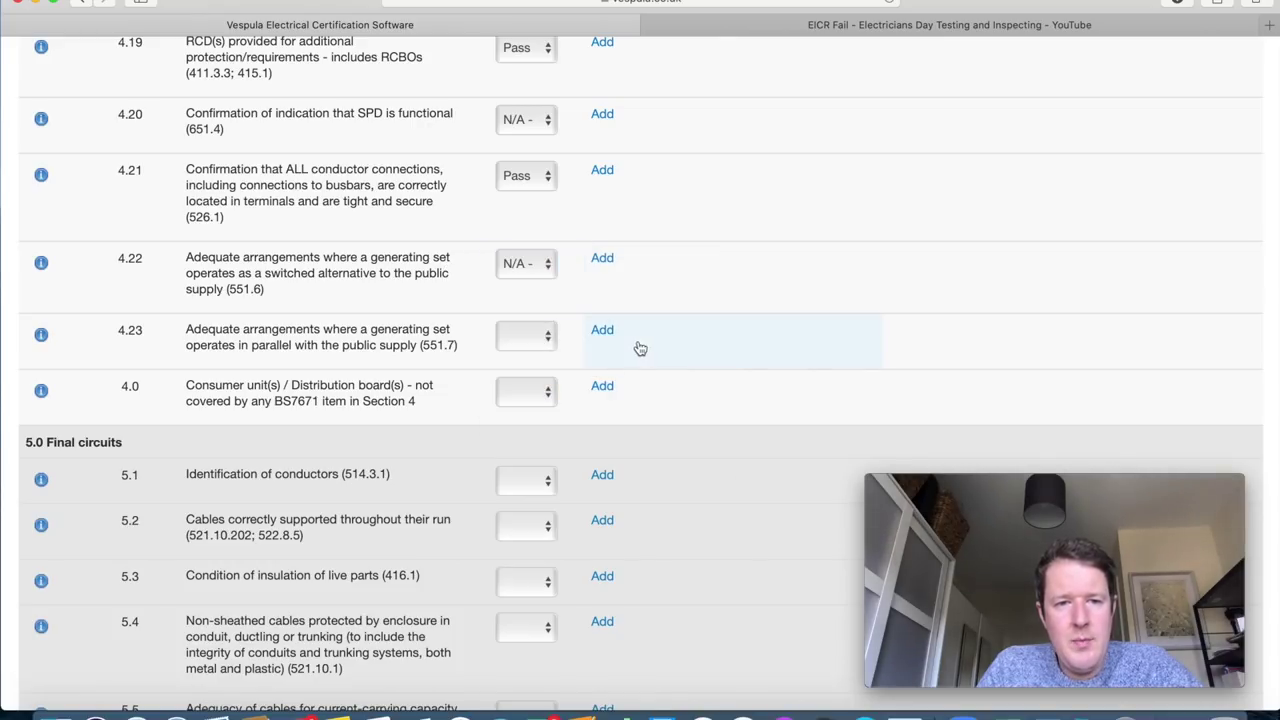
pyautogui.click(527, 339)
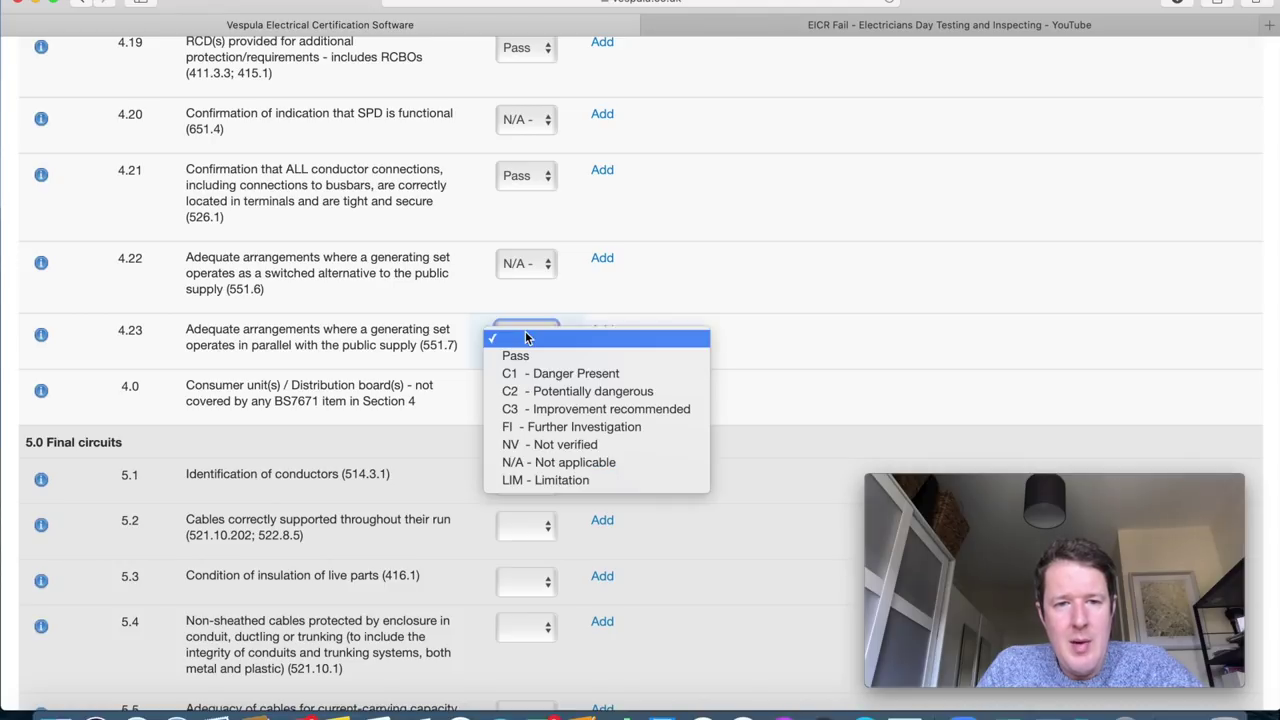
pyautogui.press('Escape')
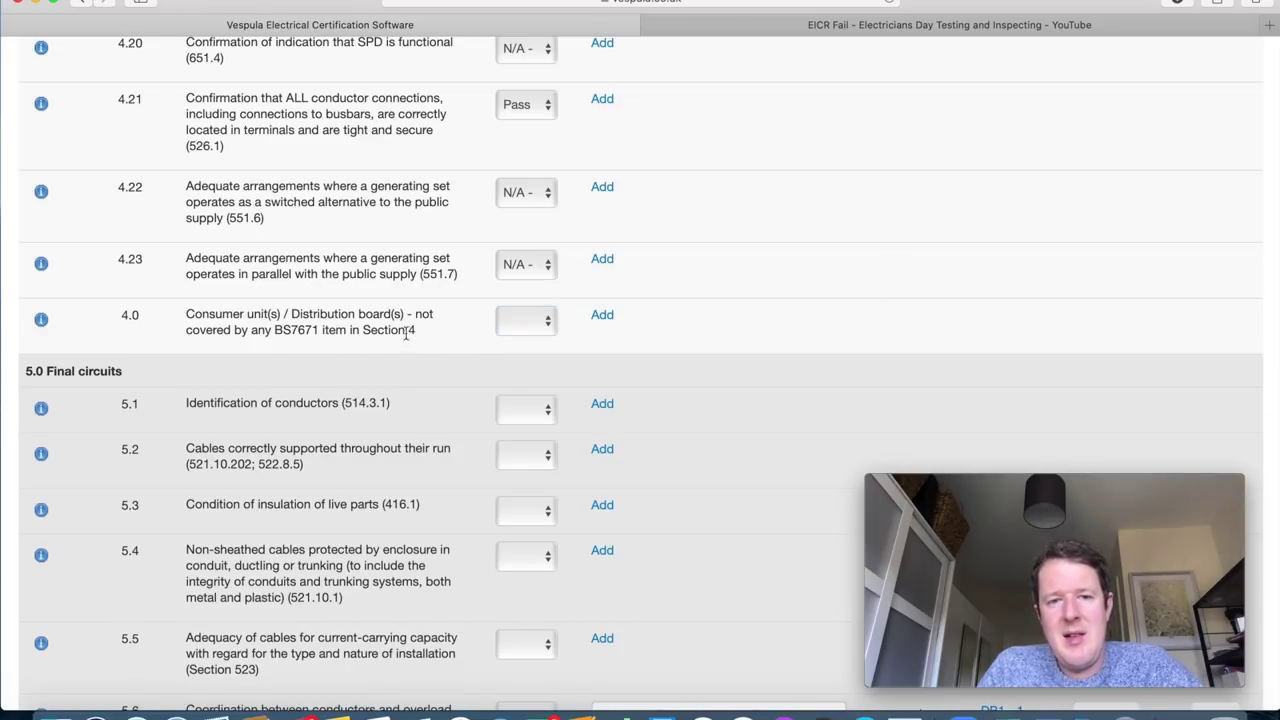
pyautogui.click(542, 321)
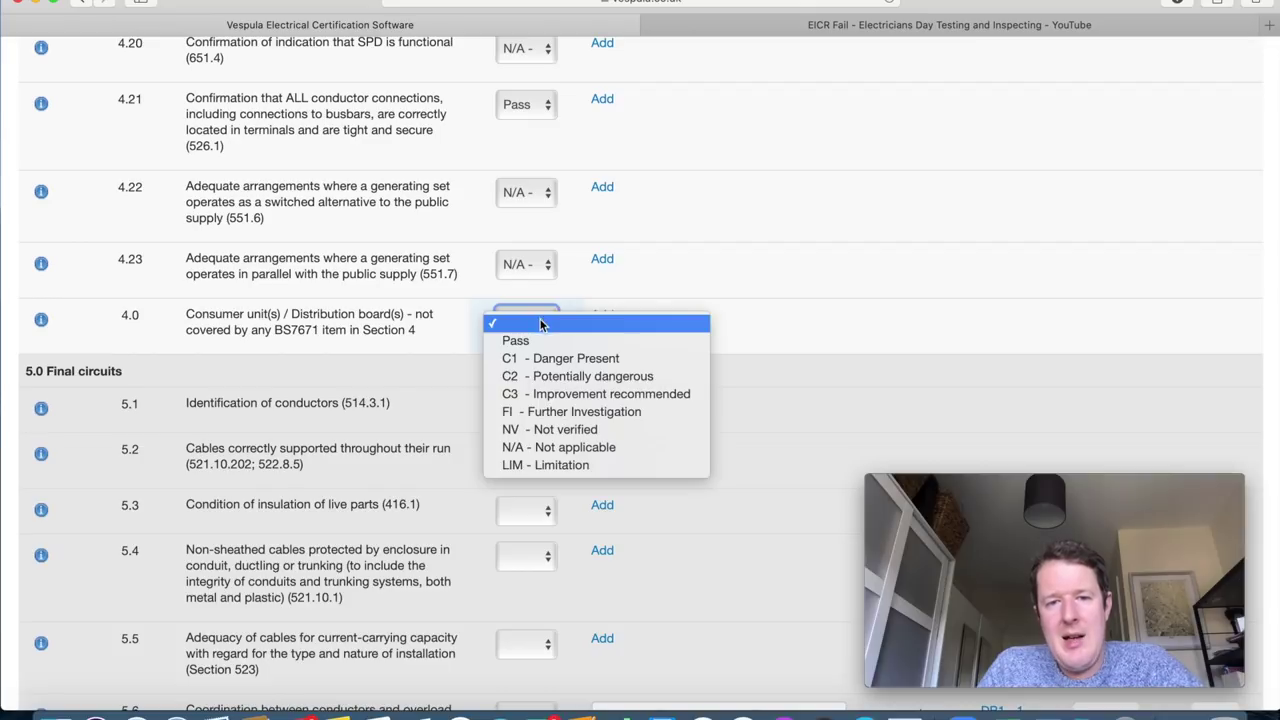
pyautogui.click(553, 449)
# Read the guidance for item 5.1 and examine the conductor identification at the opened accessories in the YouTube video around 33:50.
pyautogui.scroll(-4, 706, 394)
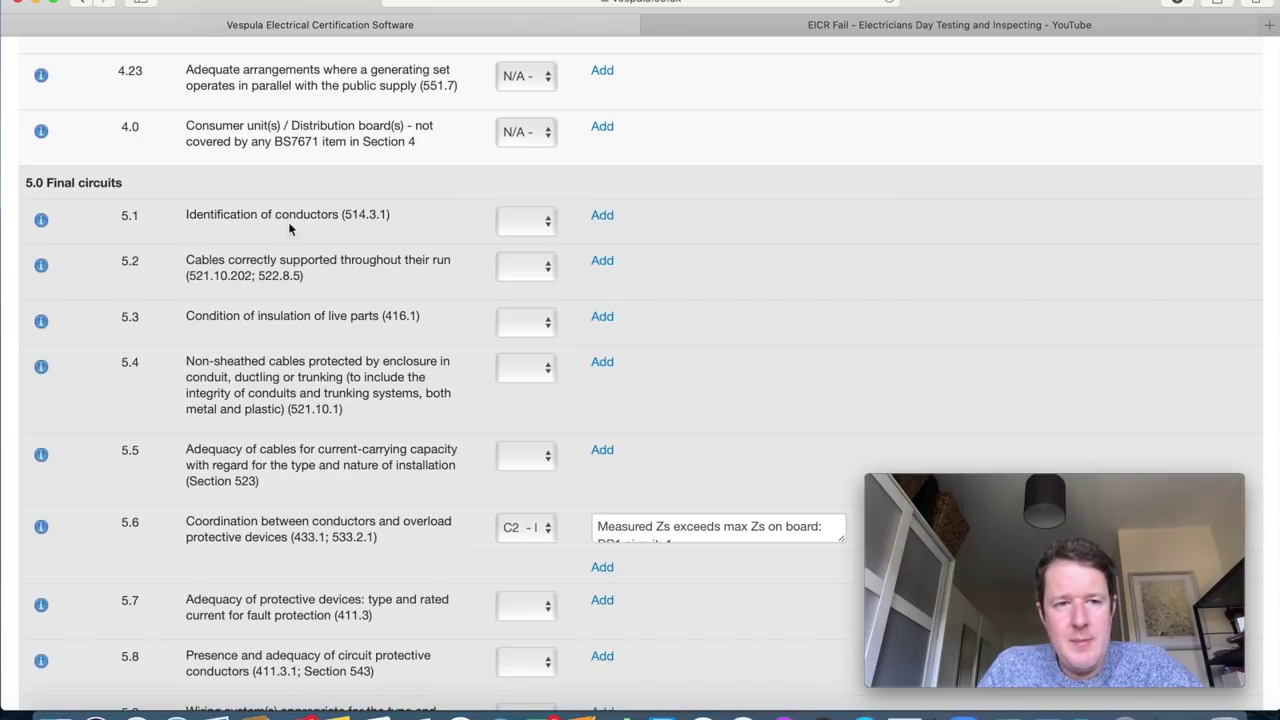
pyautogui.click(45, 224)
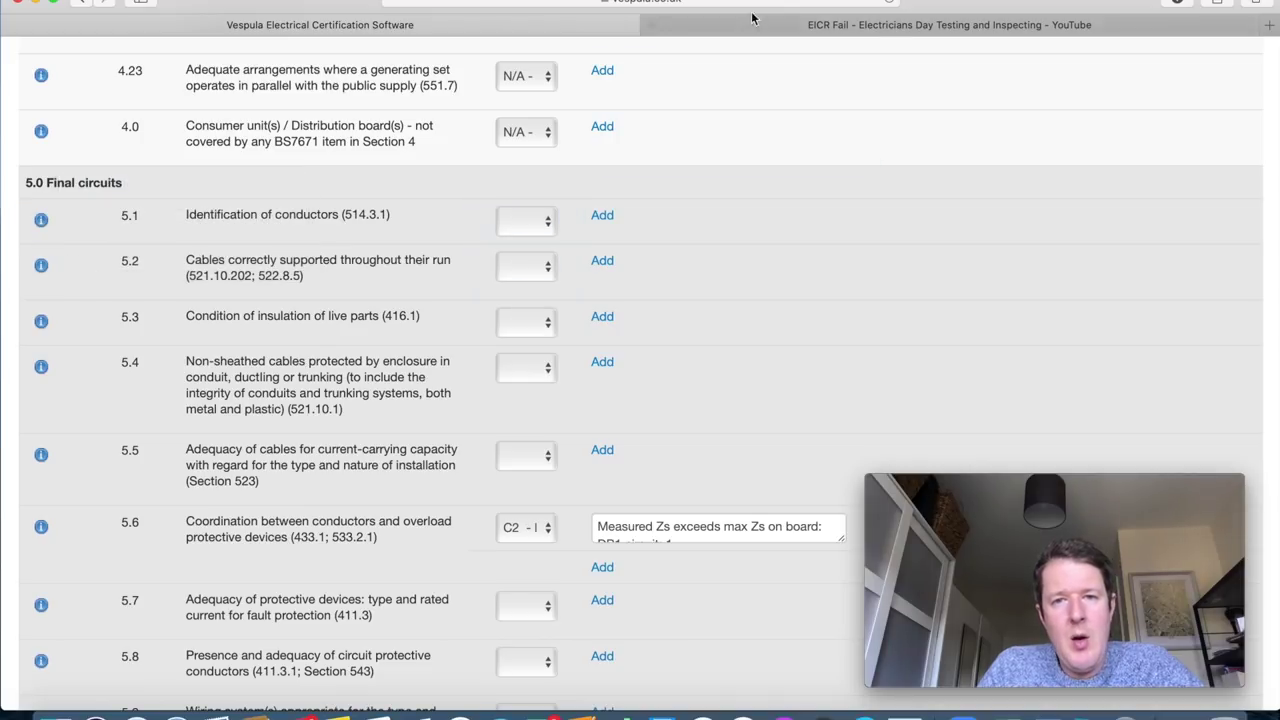
pyautogui.click(791, 27)
pyautogui.click(88, 557)
pyautogui.moveTo(88, 563); pyautogui.dragTo(449, 567)
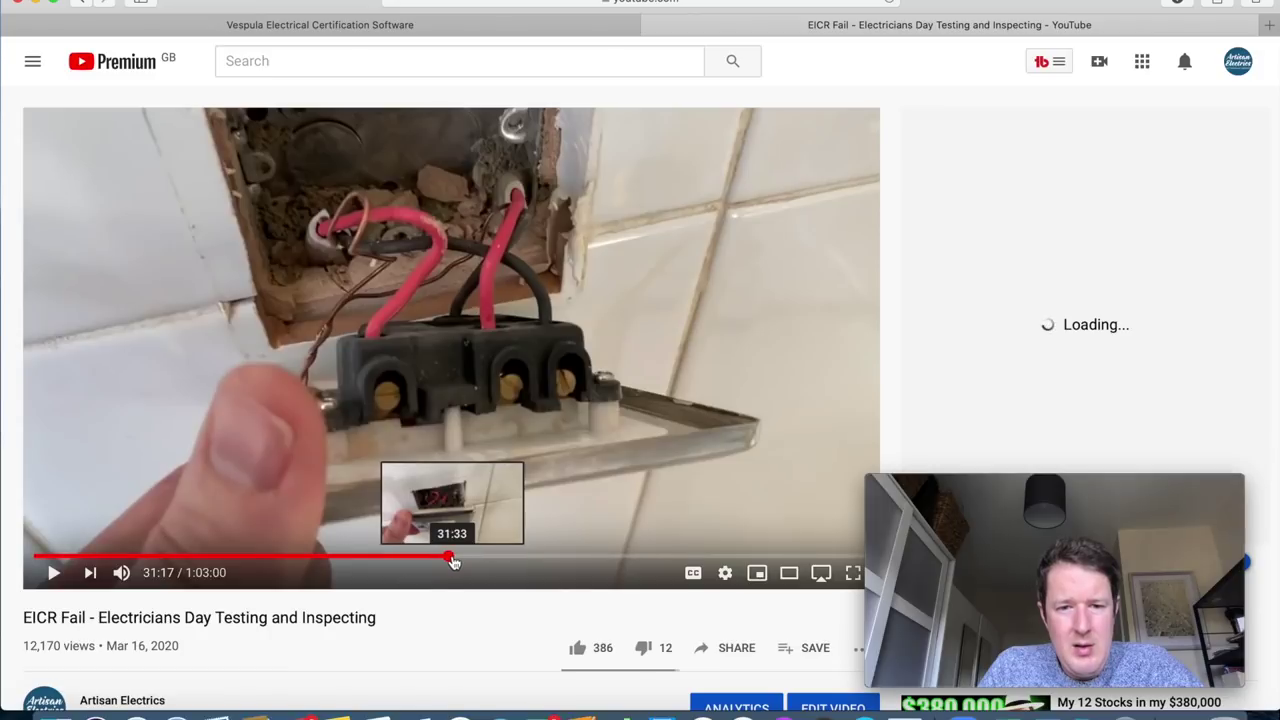
pyautogui.click(452, 560)
pyautogui.moveTo(452, 561); pyautogui.dragTo(484, 560)
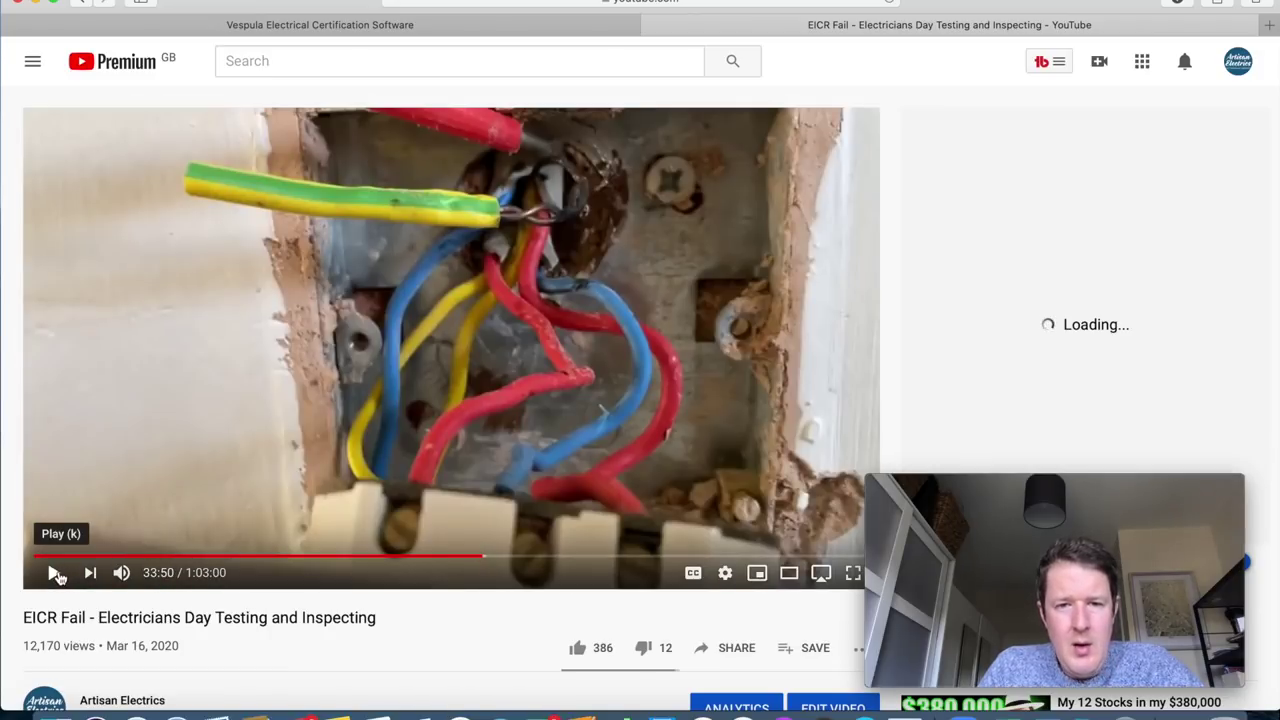
pyautogui.click(56, 575)
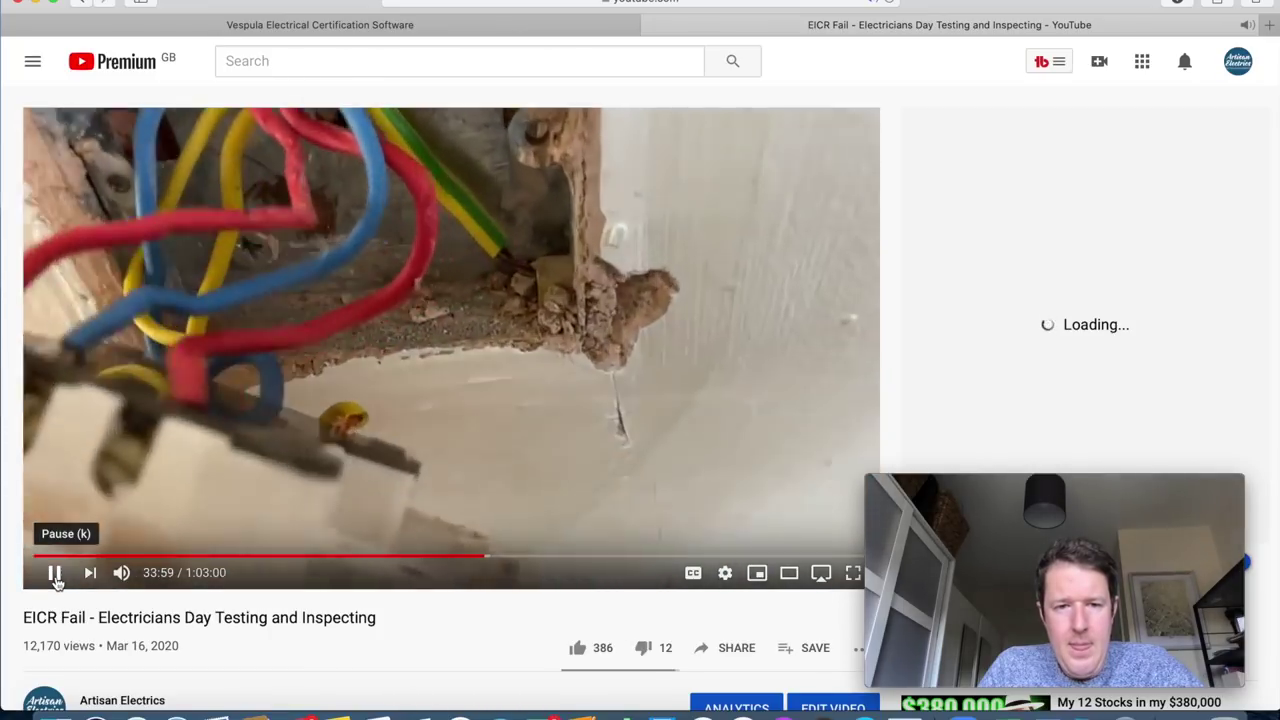
pyautogui.click(55, 576)
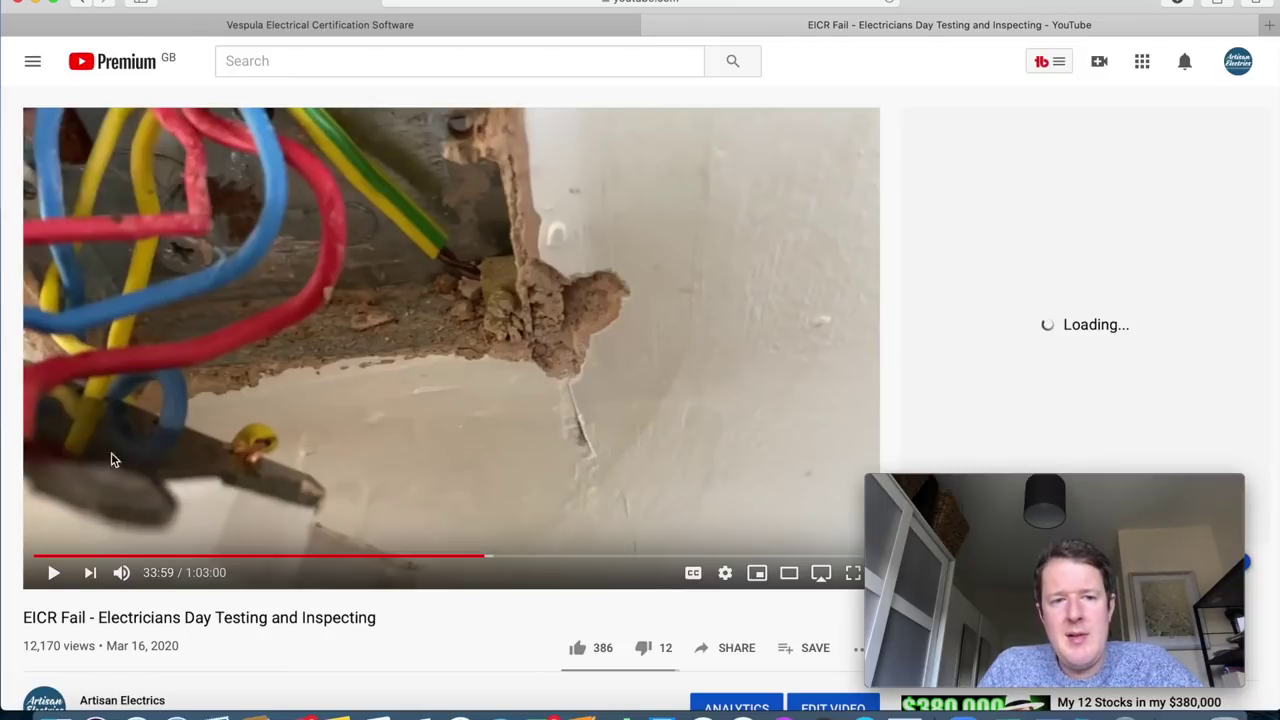
# Return to Vespula and set item 5.1 (identification of conductors) to Pass.
pyautogui.click(500, 28)
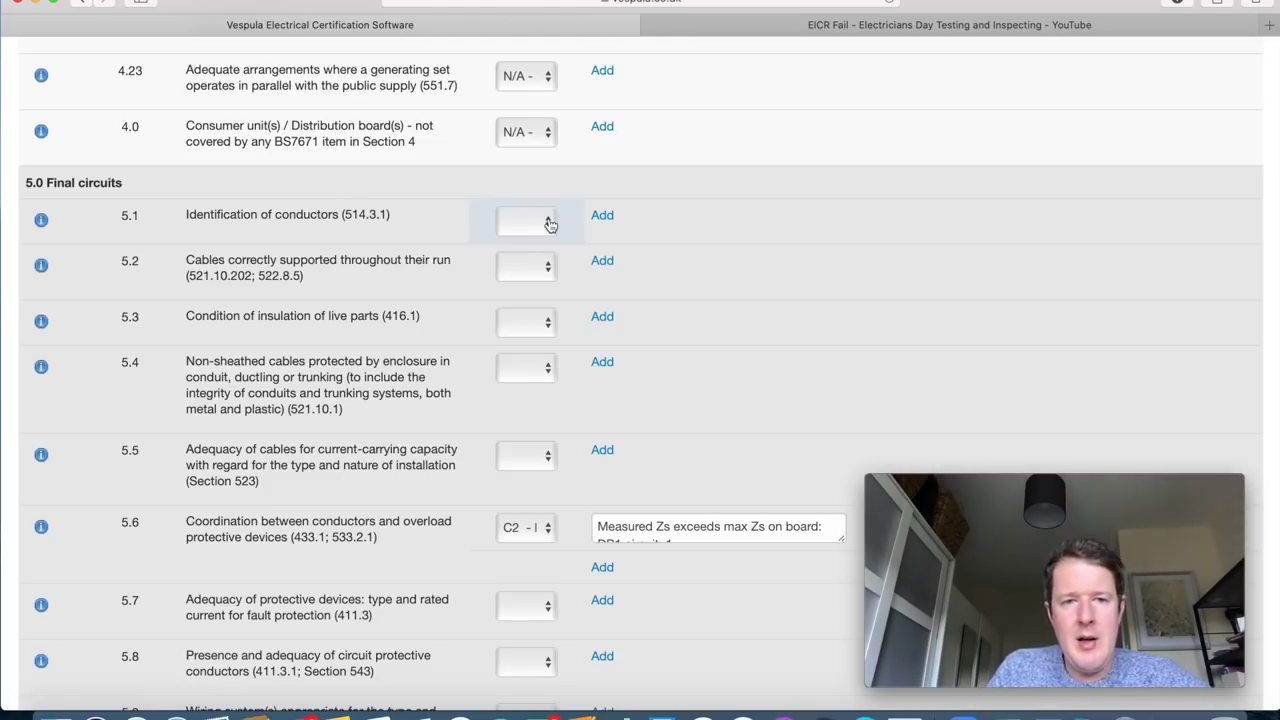
pyautogui.click(549, 224)
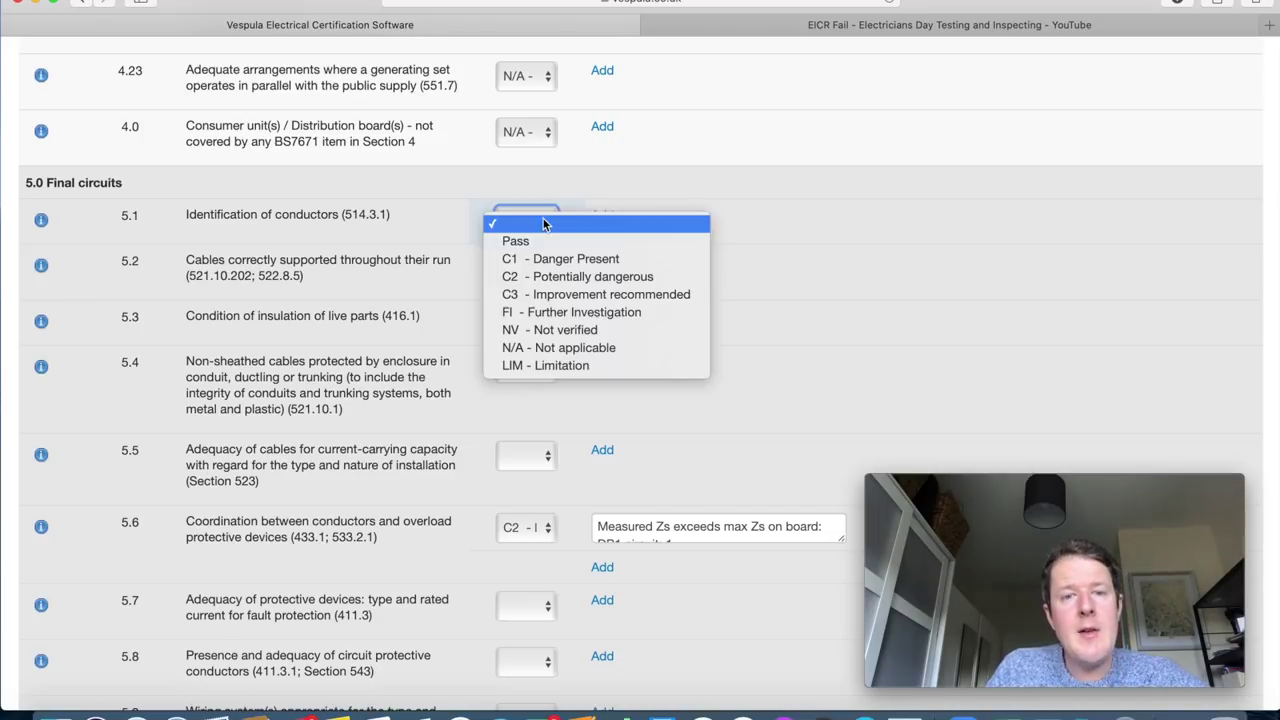
pyautogui.press('Escape')
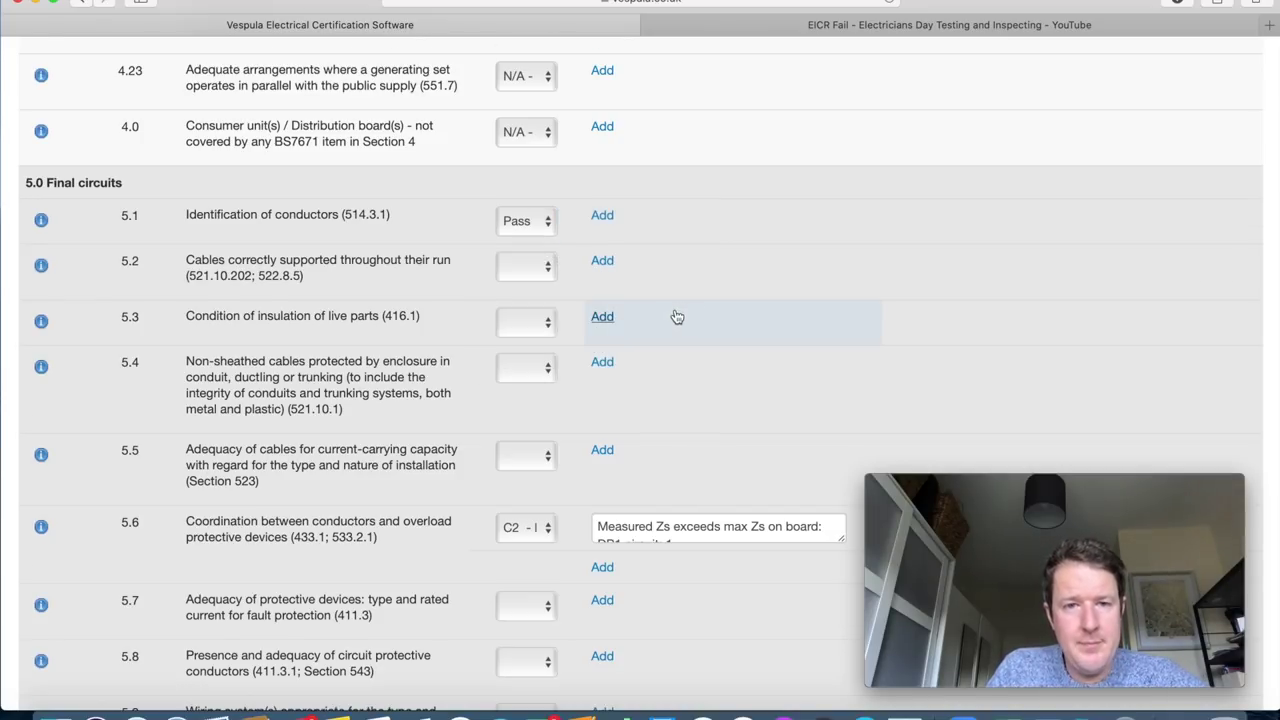
# Set items 5.2 (cables correctly supported throughout their run) and 5.3 (condition of insulation of live parts) to Pass.
pyautogui.scroll(-3, 675, 316)
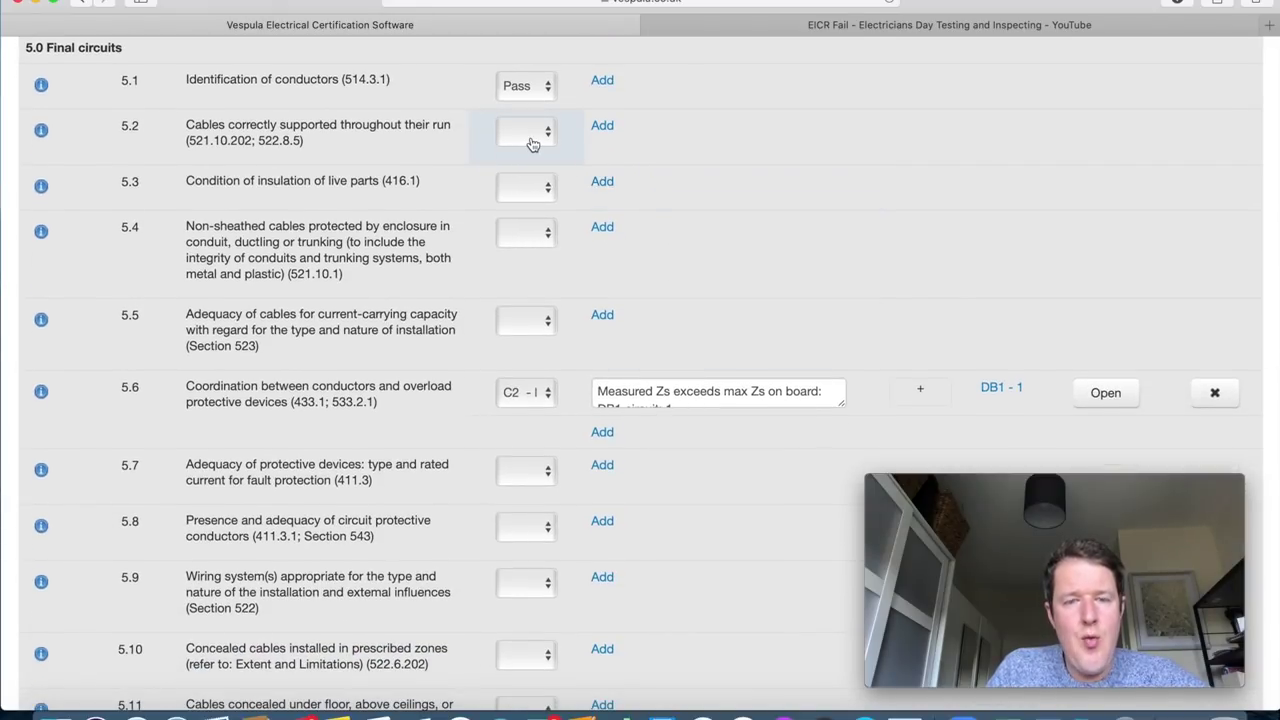
pyautogui.click(540, 135)
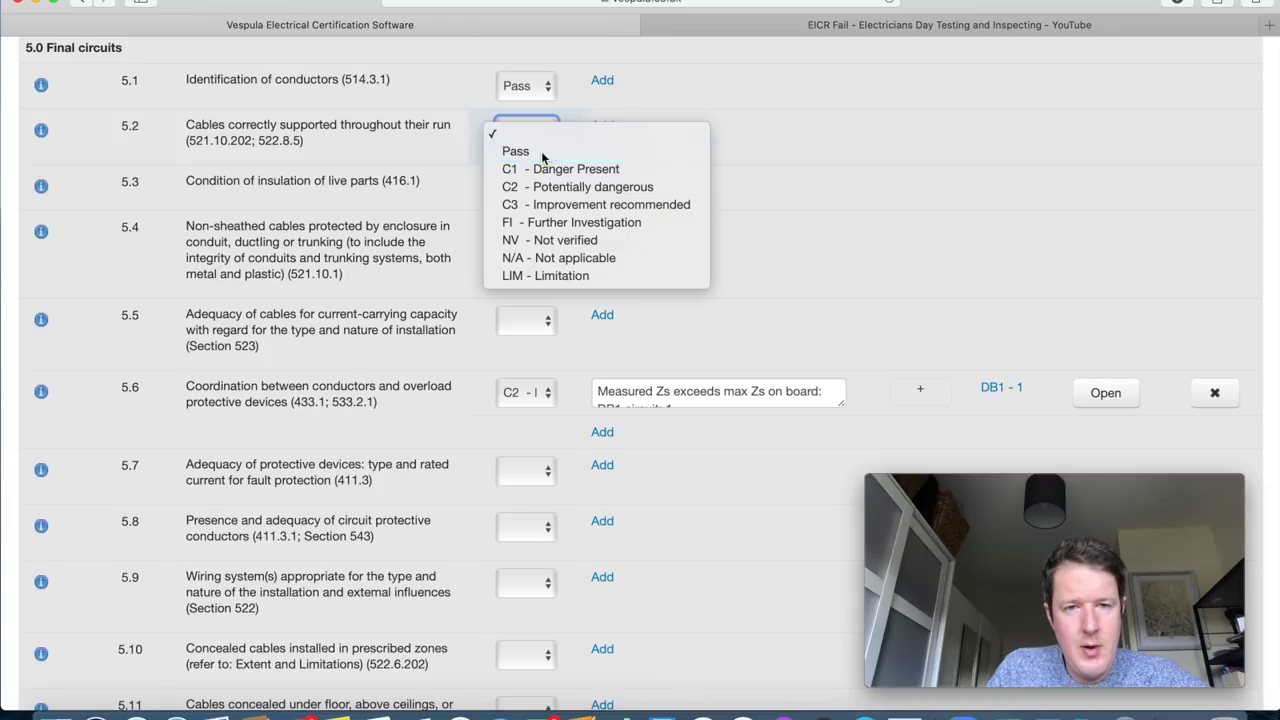
pyautogui.click(544, 153)
pyautogui.scroll(-1, 694, 251)
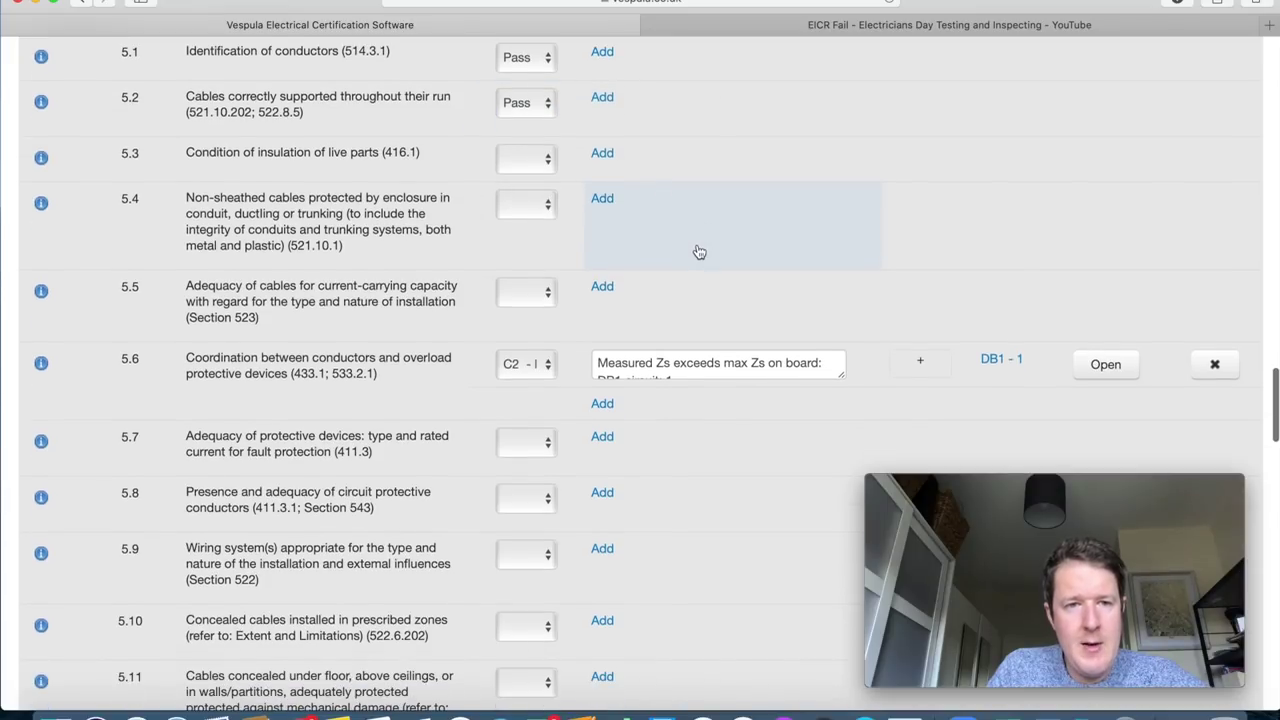
pyautogui.click(539, 162)
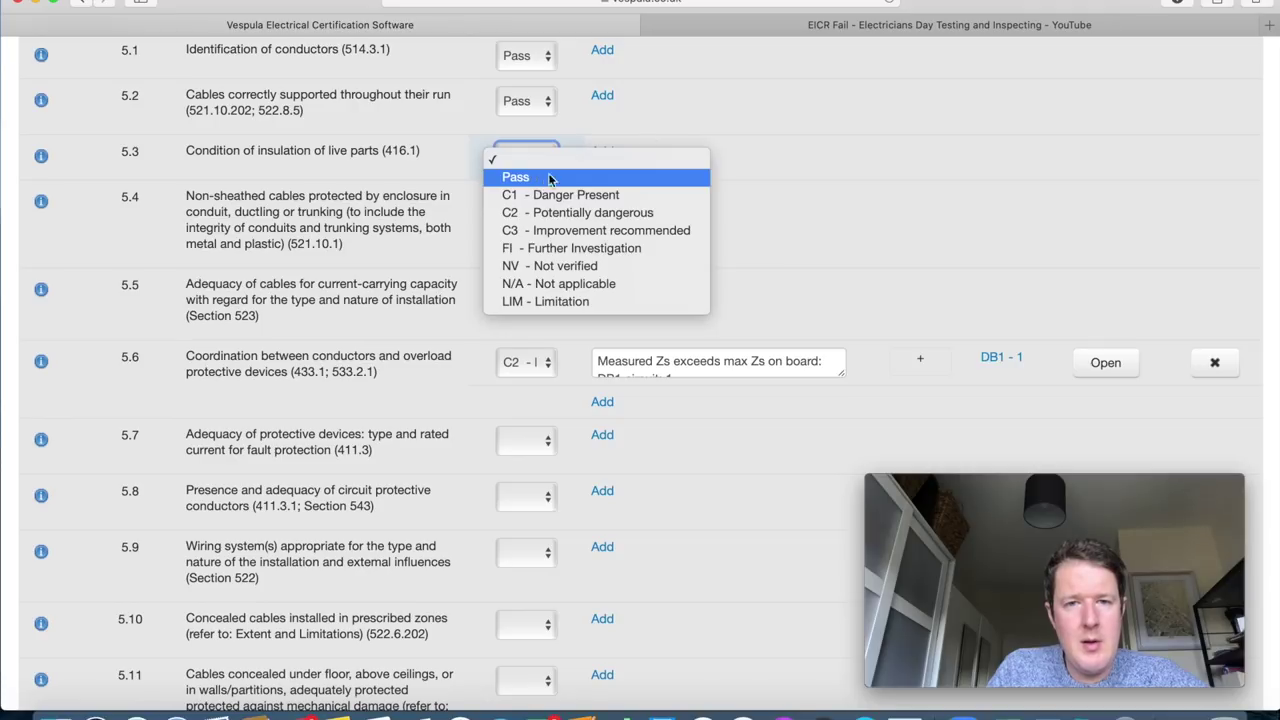
pyautogui.click(560, 177)
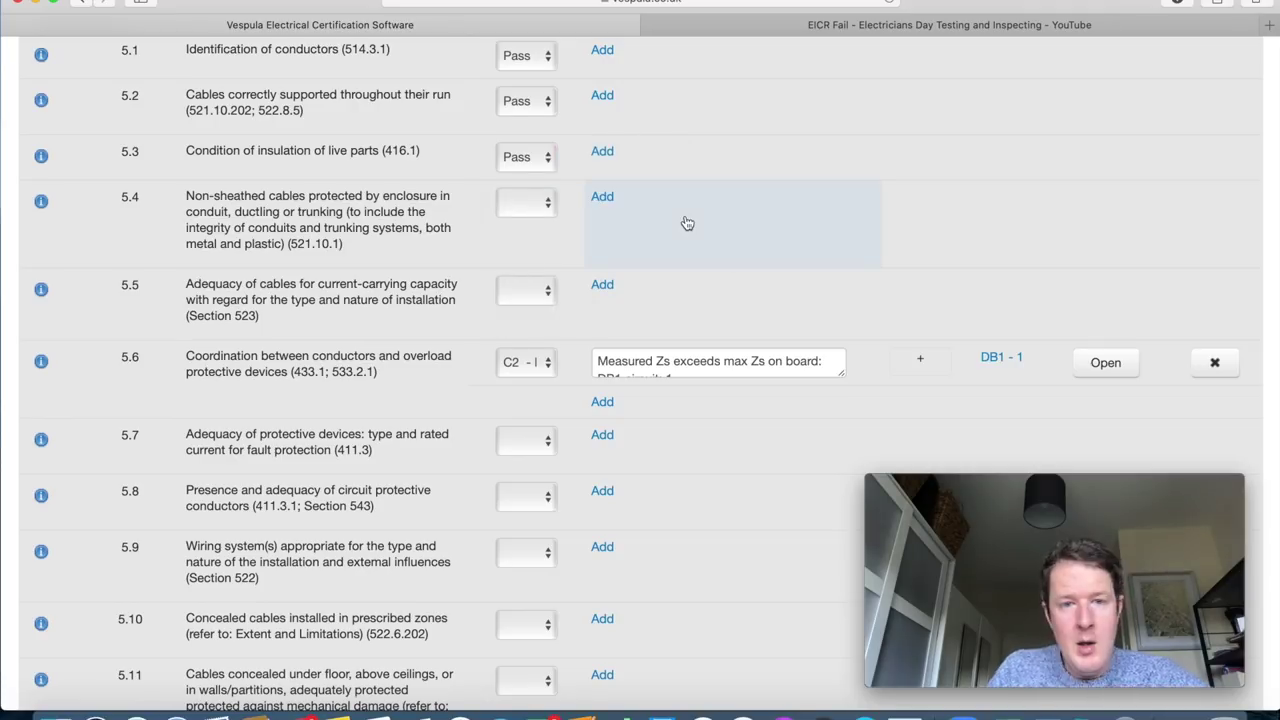
pyautogui.click(544, 206)
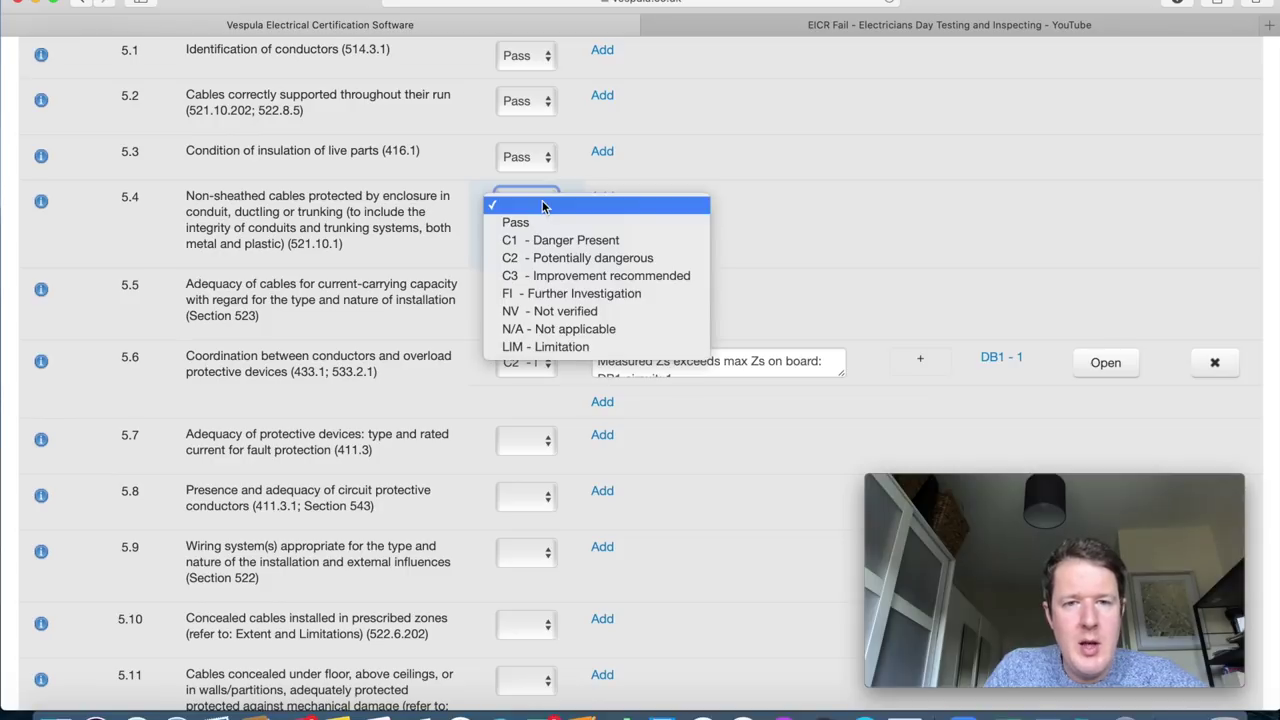
pyautogui.click(556, 329)
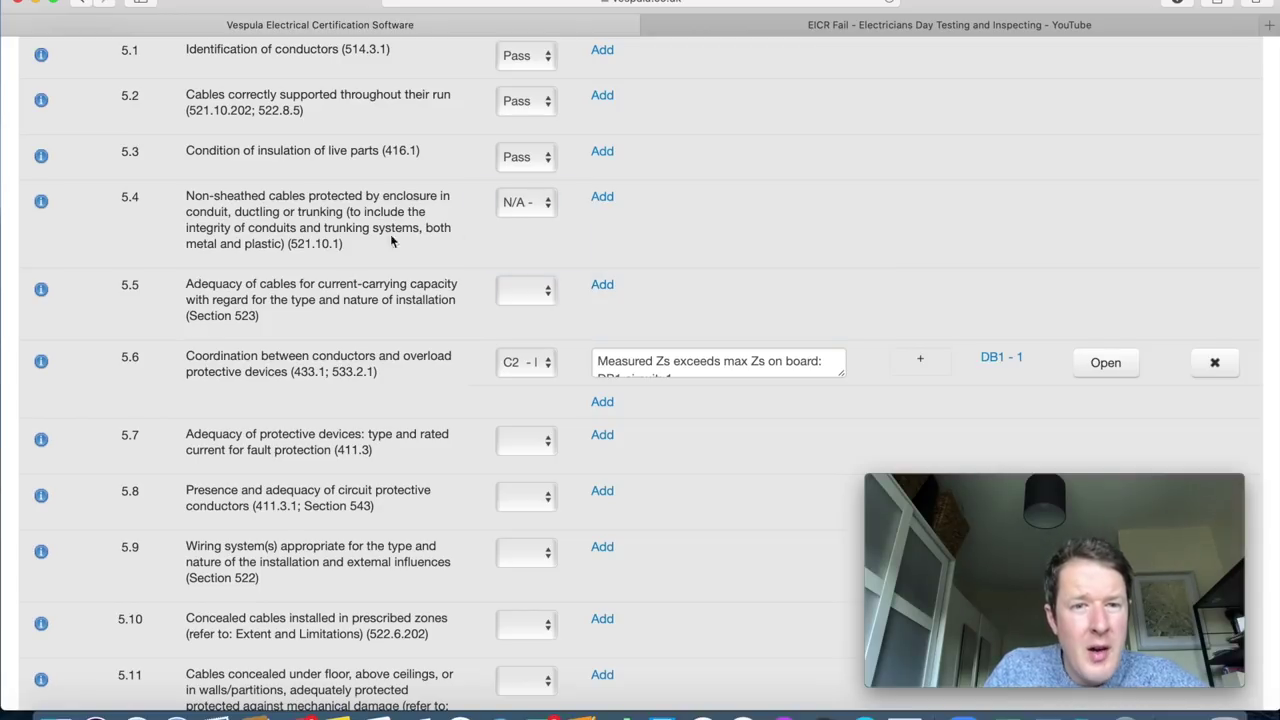
pyautogui.click(540, 205)
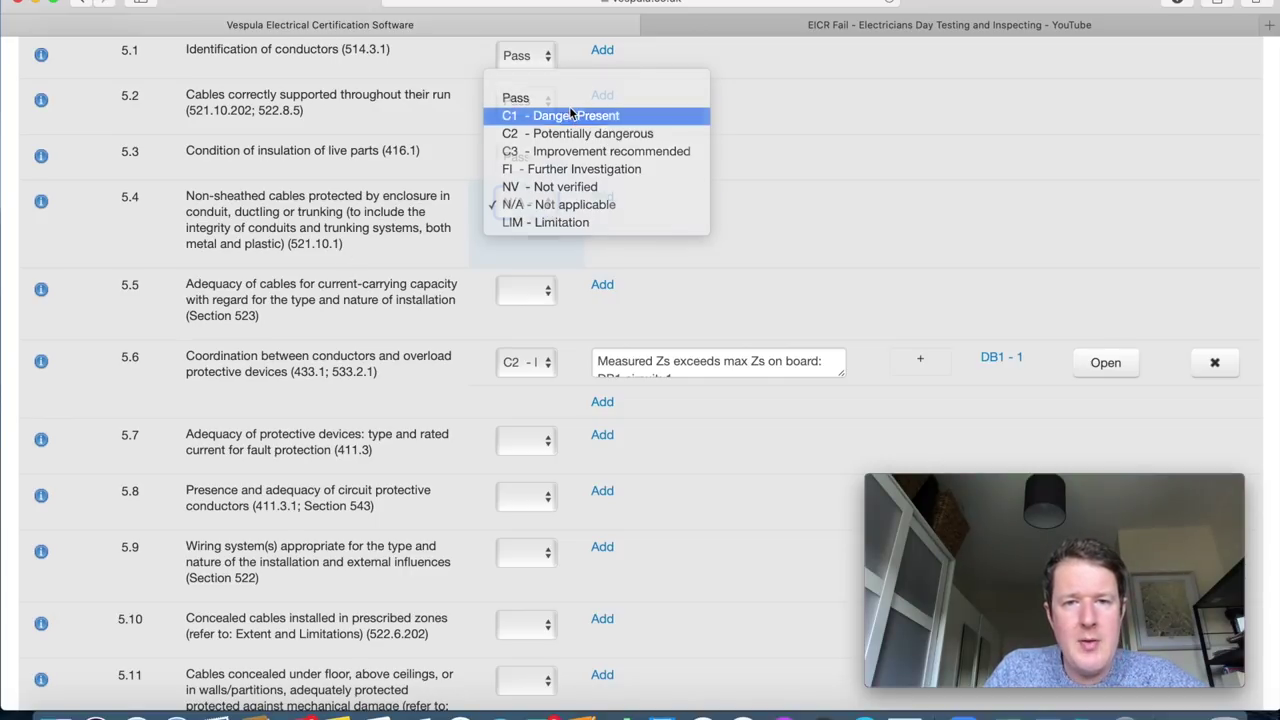
pyautogui.click(568, 116)
# Set items 5.4 (non-sheathed cables in conduit or trunking) and 5.5 (current-carrying capacity of cables) to Pass, accepting deletion of item 5.4's current observation.
pyautogui.click(533, 210)
pyautogui.click(516, 187)
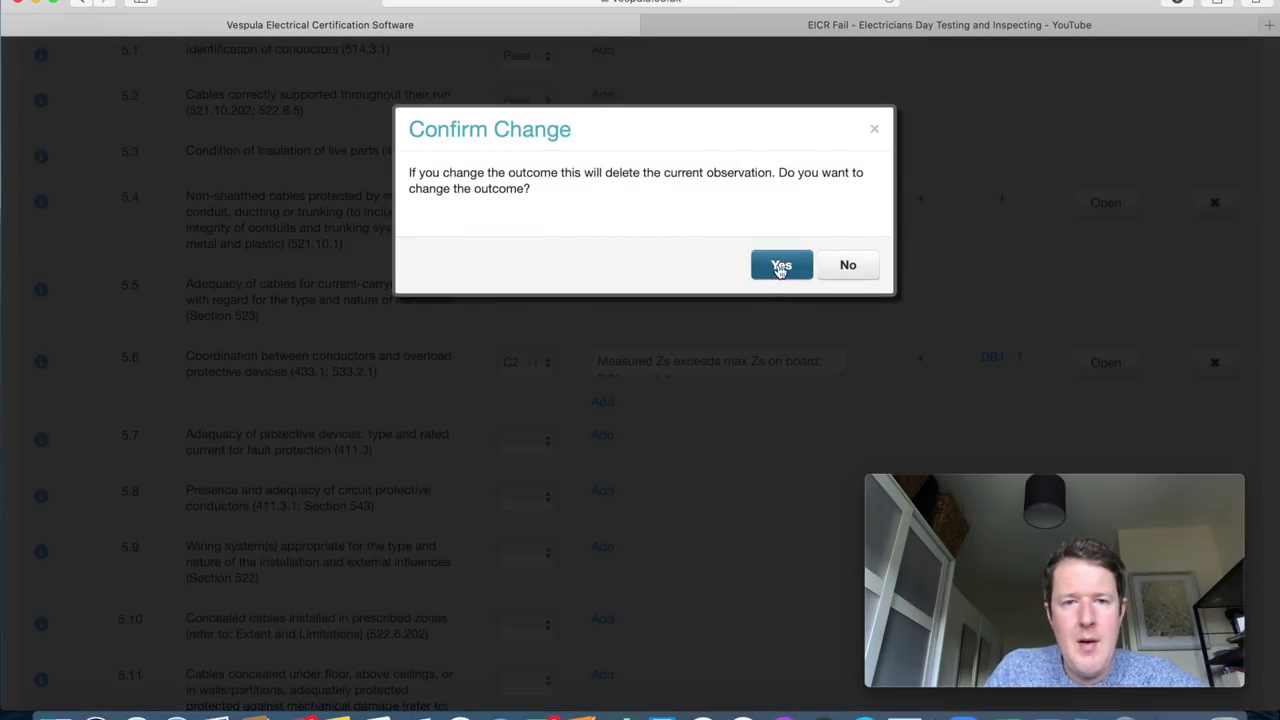
pyautogui.click(781, 268)
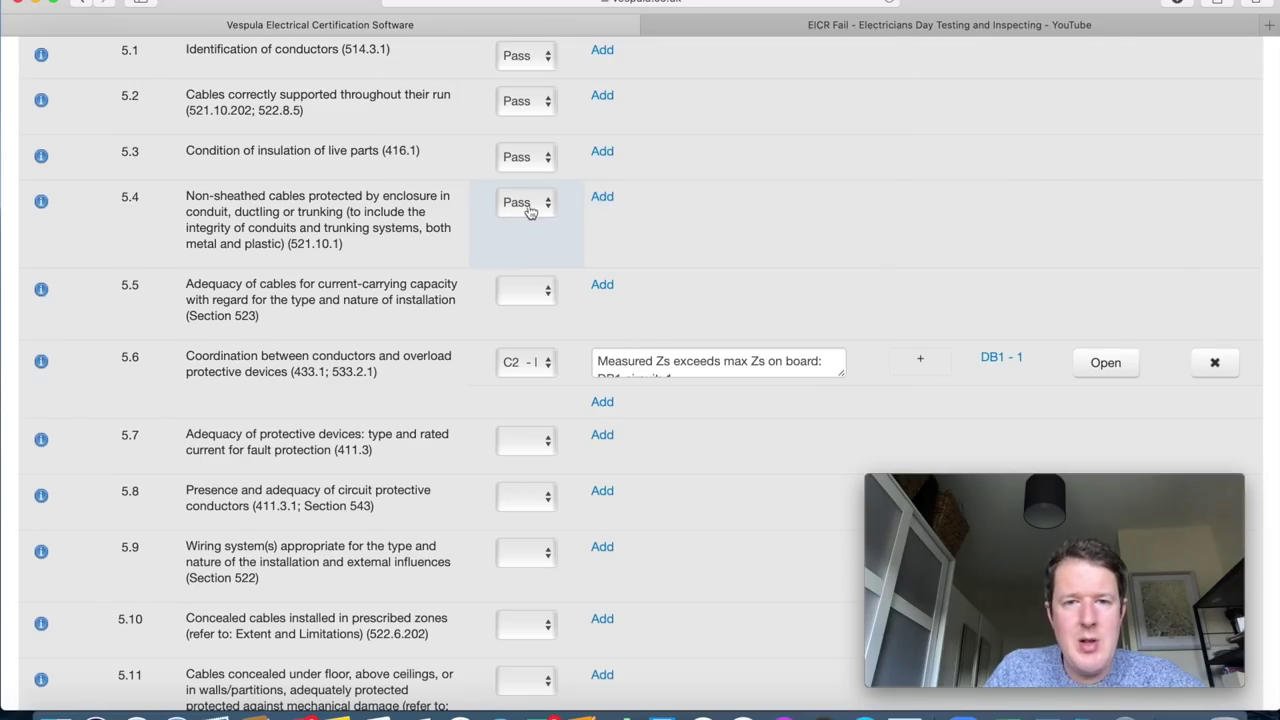
pyautogui.scroll(-2, 620, 240)
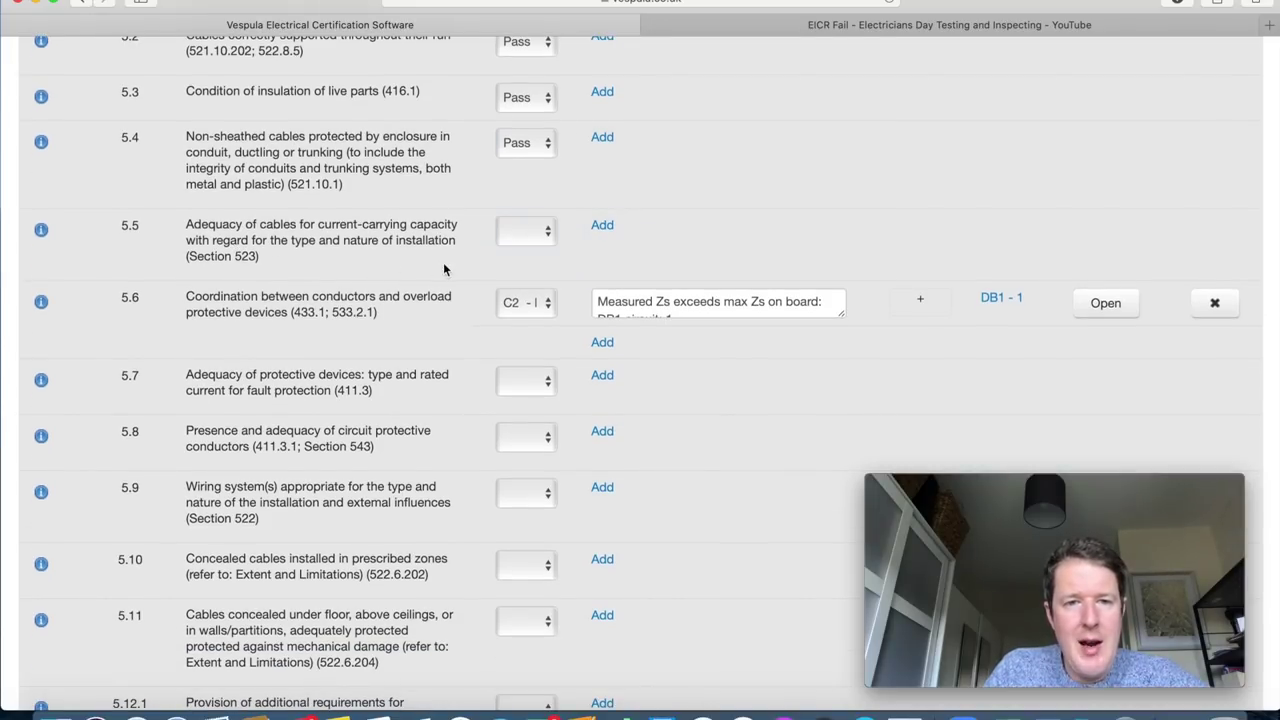
pyautogui.click(537, 241)
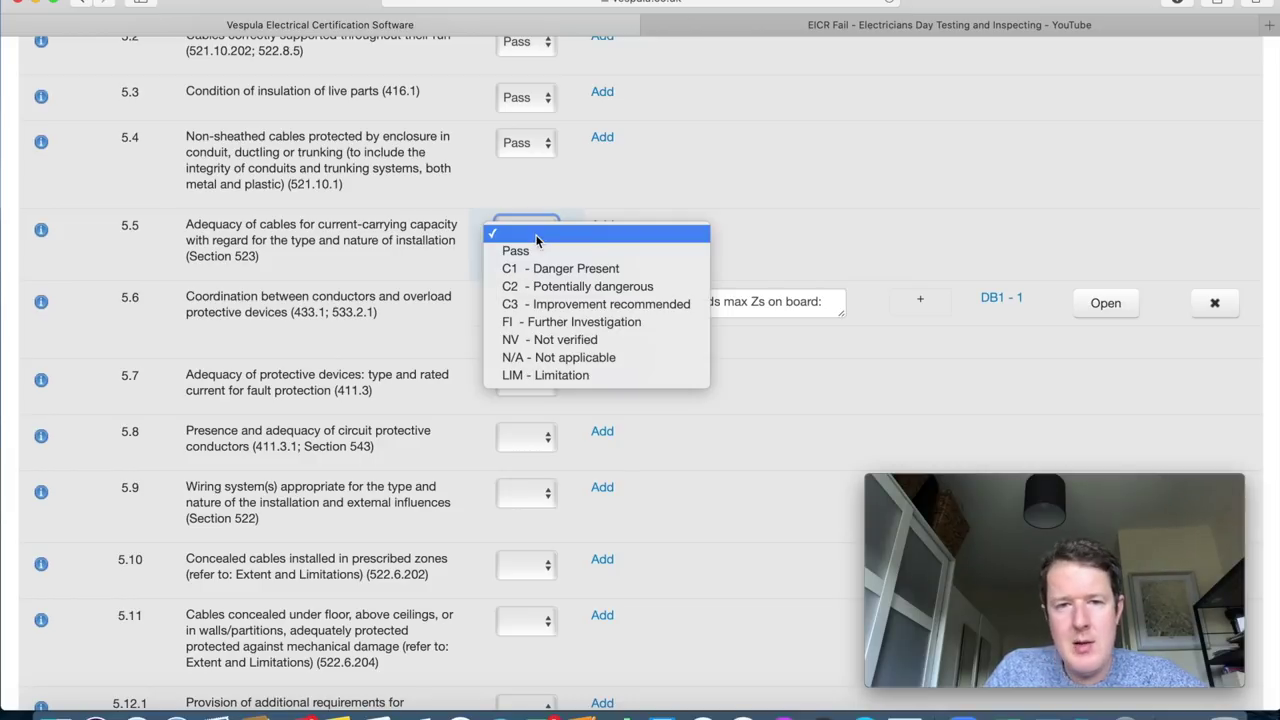
pyautogui.click(536, 251)
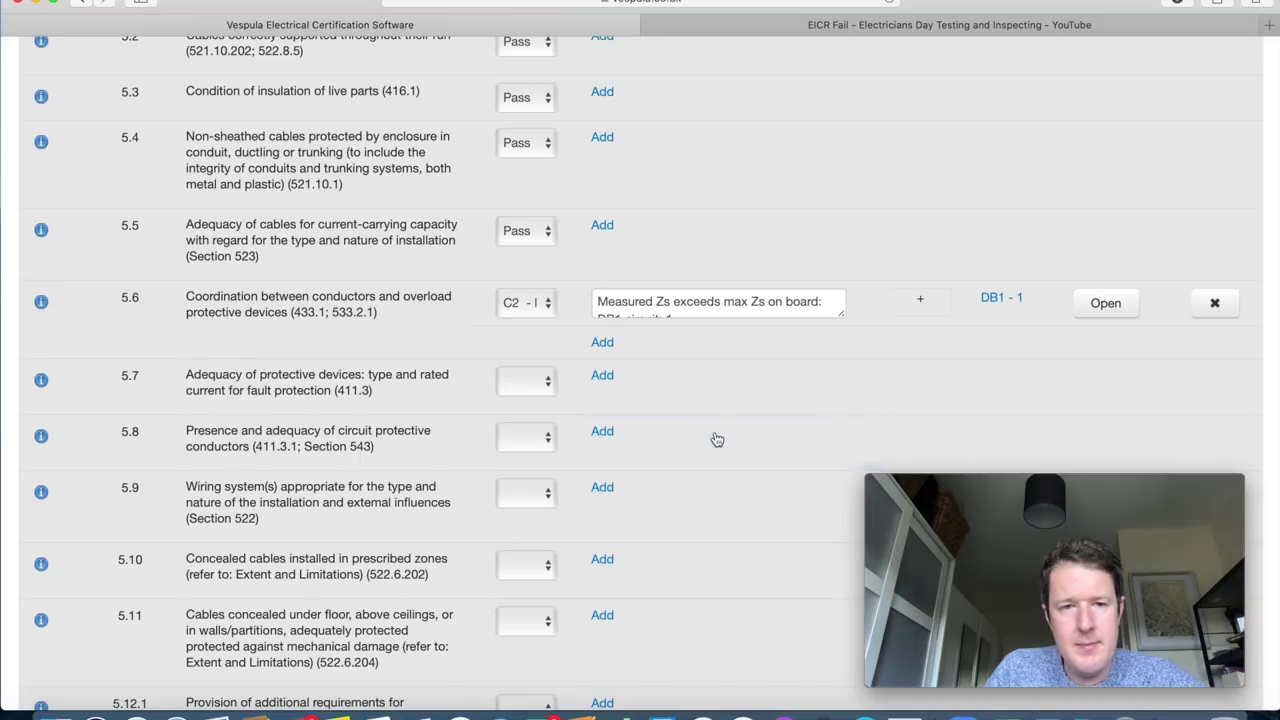
# Extend the item 5.6 observation to read "Measured Zs exceeds max Zs on board: DB1 circuit: 1-6".
pyautogui.scroll(-3, 714, 437)
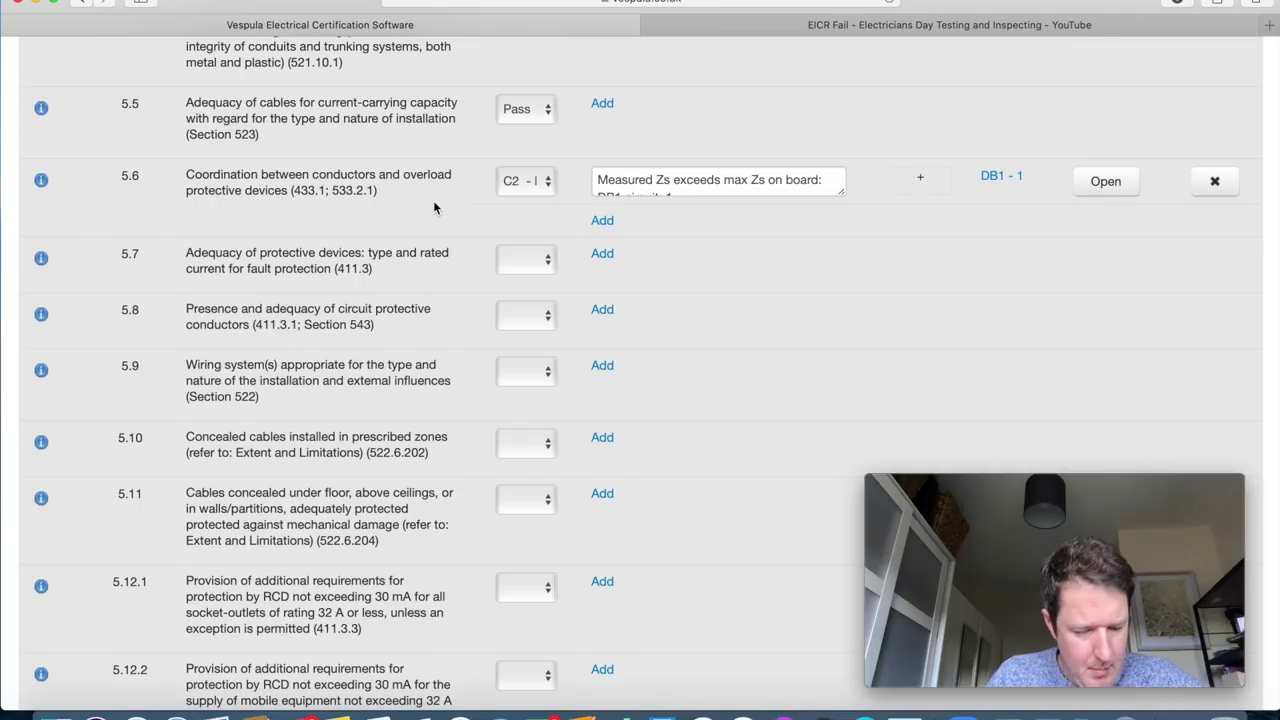
pyautogui.click(679, 193)
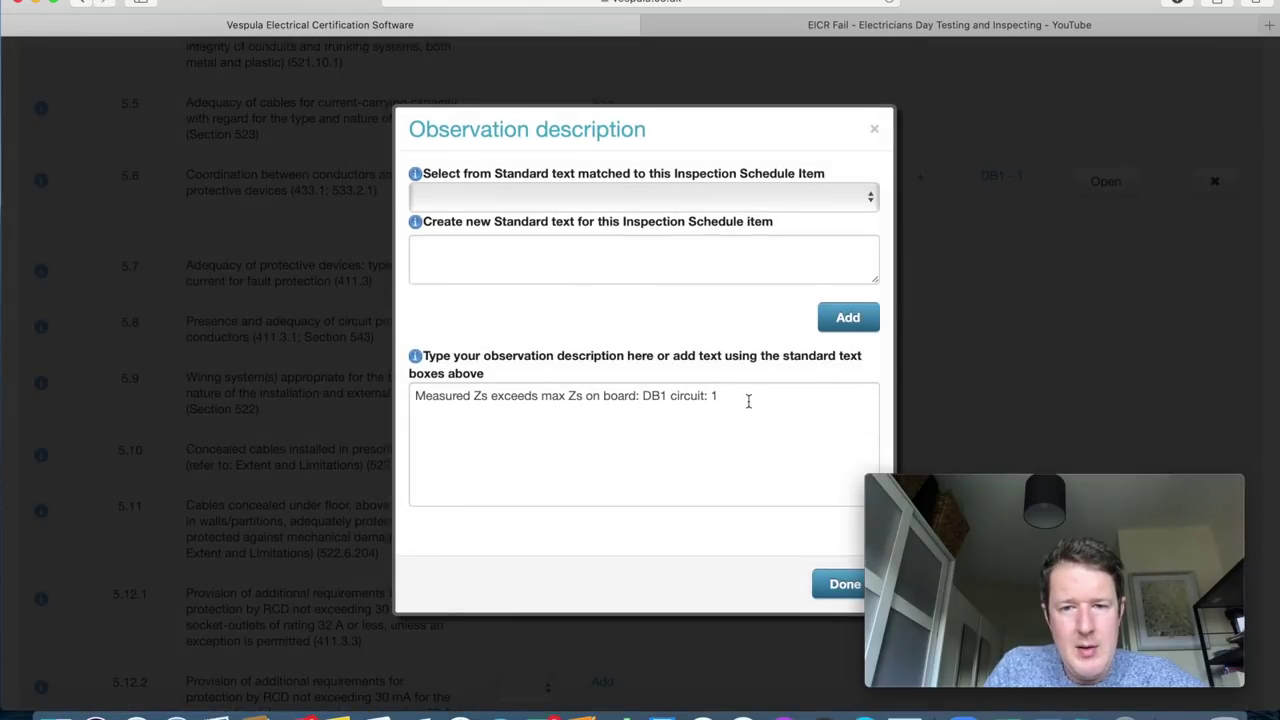
pyautogui.click(748, 401)
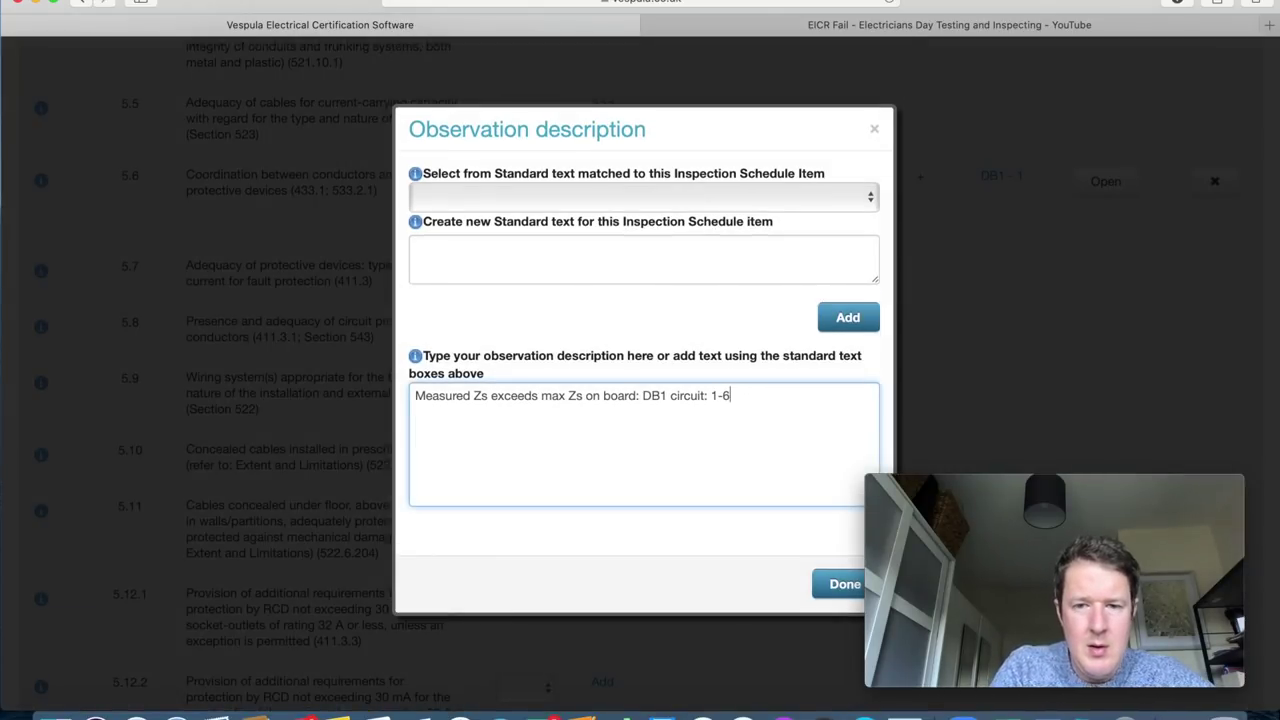
pyautogui.write('-6')
pyautogui.click(840, 584)
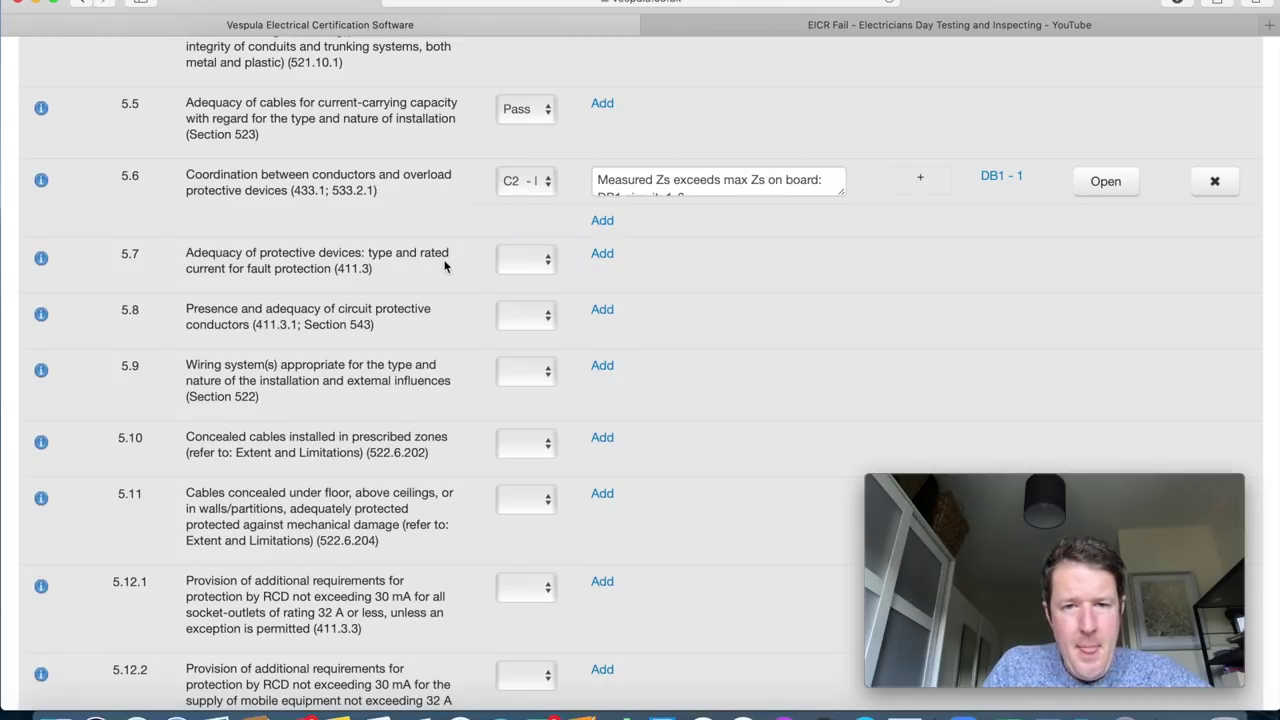
# Set item 5.7 (adequacy of protective devices: type and rated current for fault protection) to Pass.
pyautogui.scroll(-2, 444, 321)
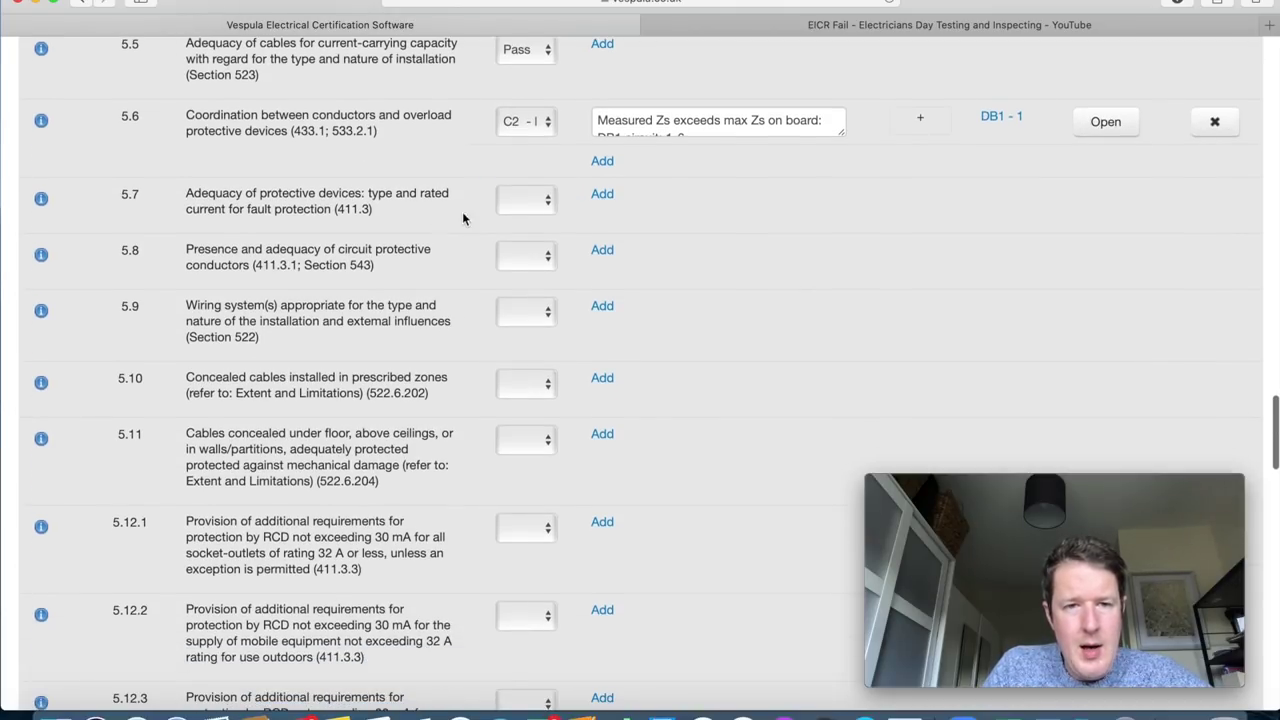
pyautogui.click(528, 205)
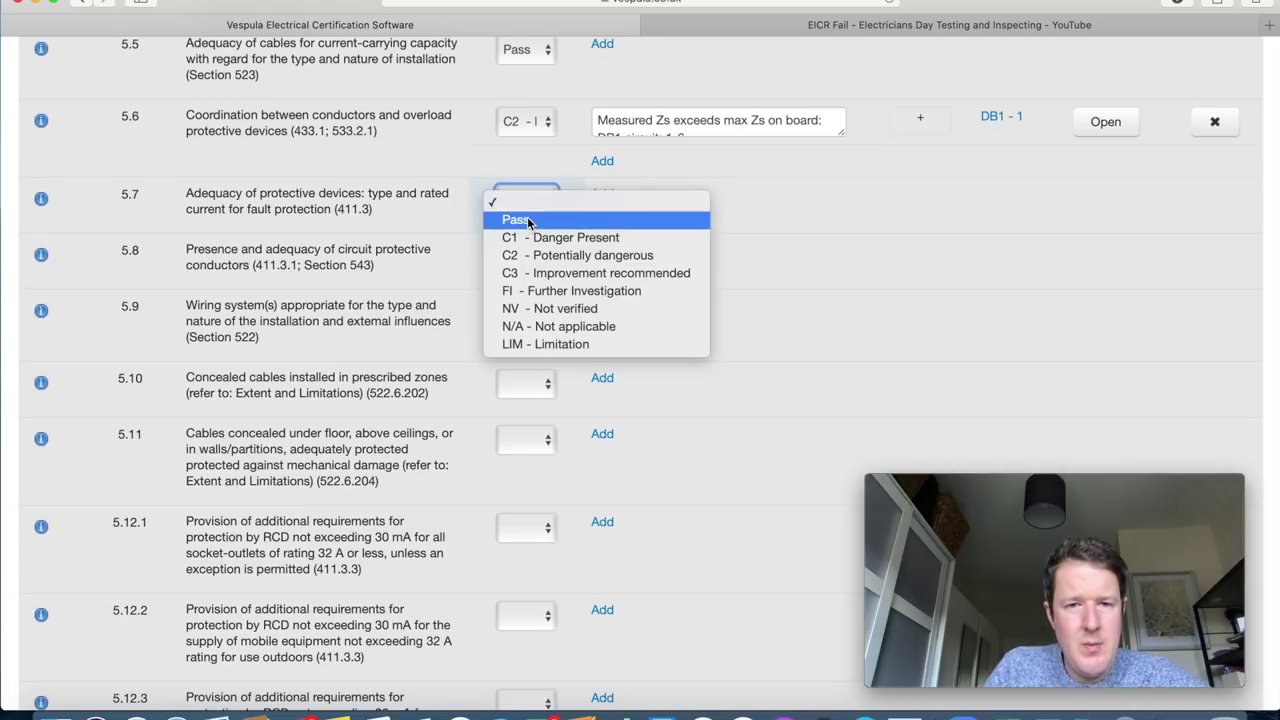
pyautogui.click(536, 218)
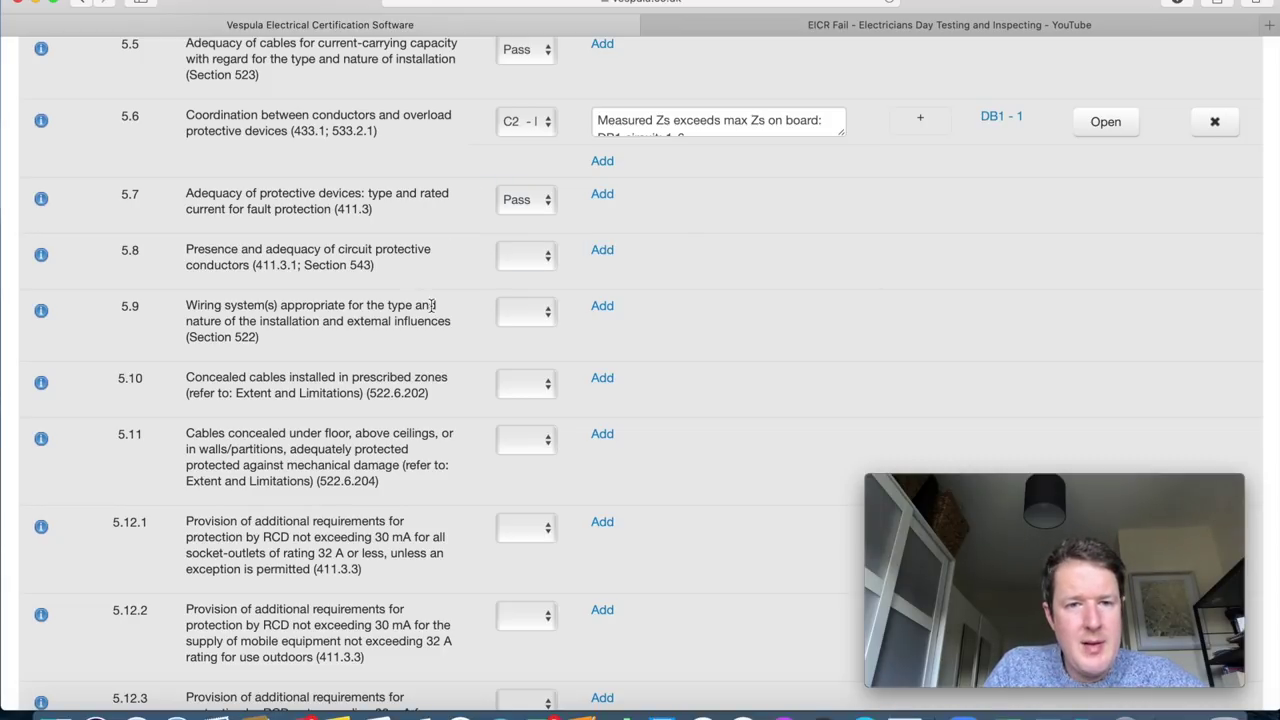
# Switch to the YouTube video and examine the circuit protective conductors at the opened fittings from just before 33:59 up to 34:34.
pyautogui.scroll(-2, 432, 305)
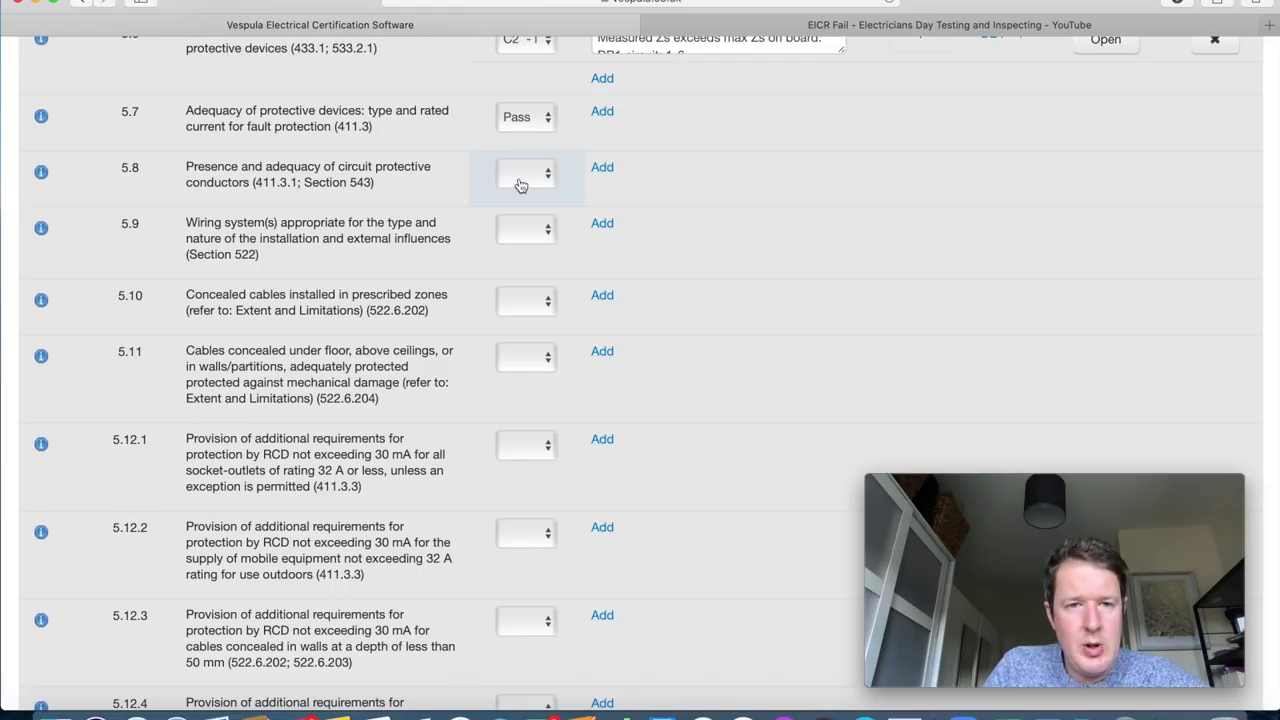
pyautogui.click(772, 24)
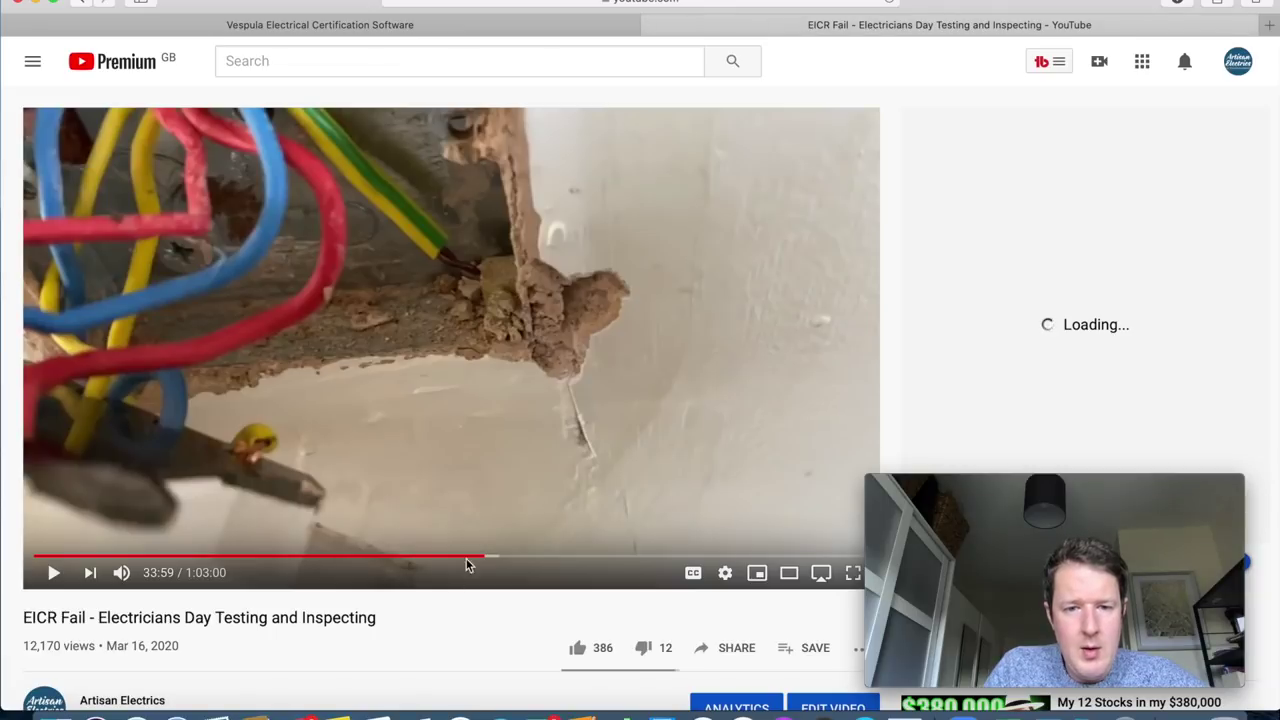
pyautogui.moveTo(486, 557)
pyautogui.mouseDown()
pyautogui.moveTo(524, 563)
pyautogui.moveTo(476, 559)
pyautogui.mouseUp()
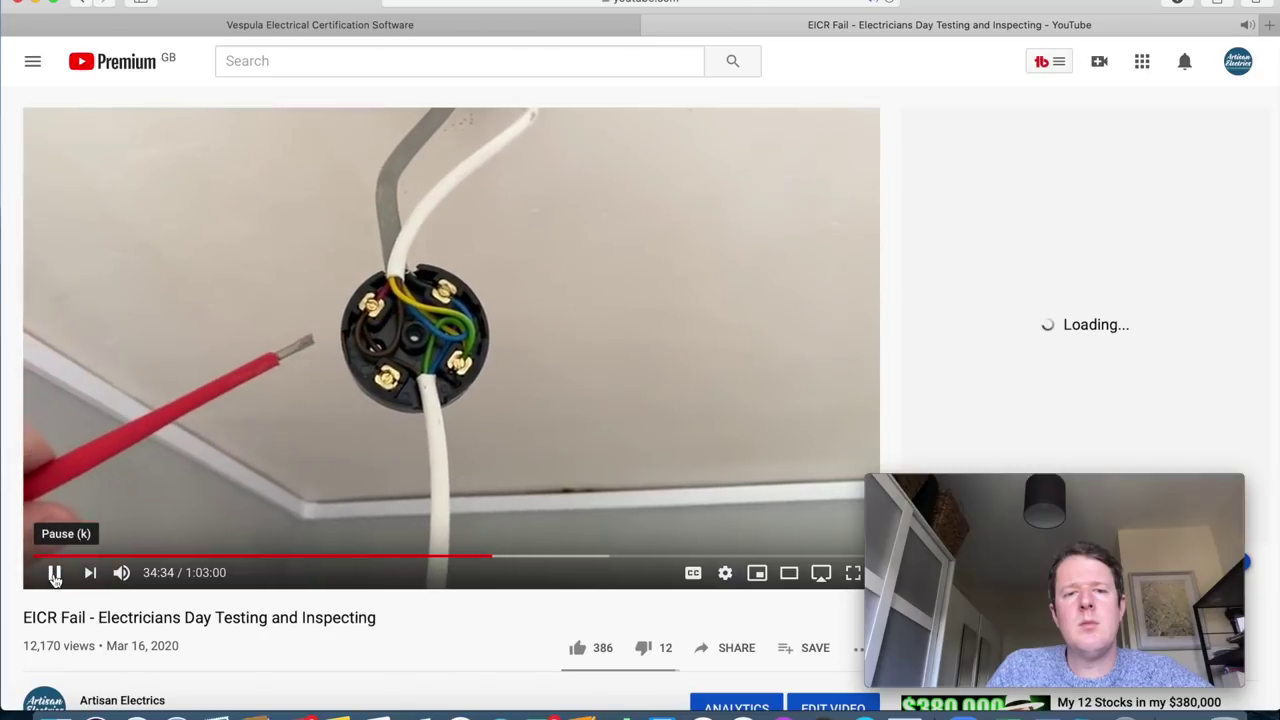
pyautogui.click(55, 574)
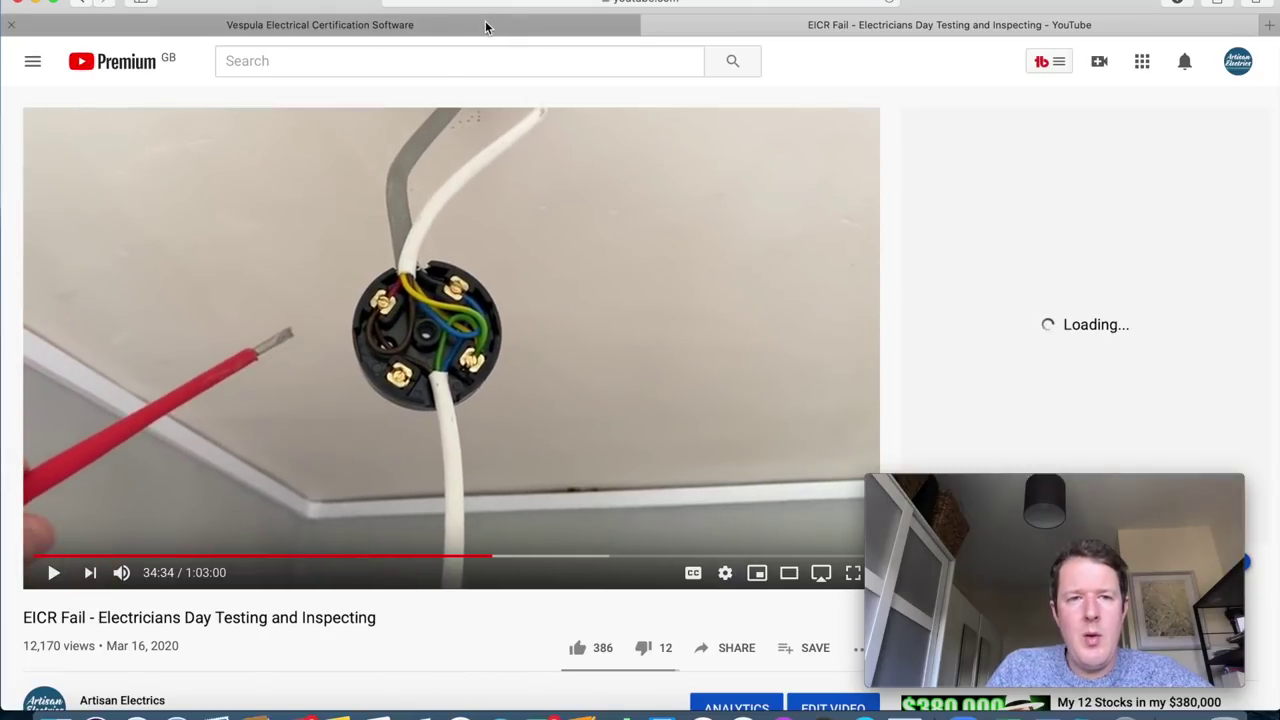
# Return to Vespula and set item 5.8 (presence and adequacy of circuit protective conductors) to C3 - Improvement recommended.
pyautogui.click(488, 25)
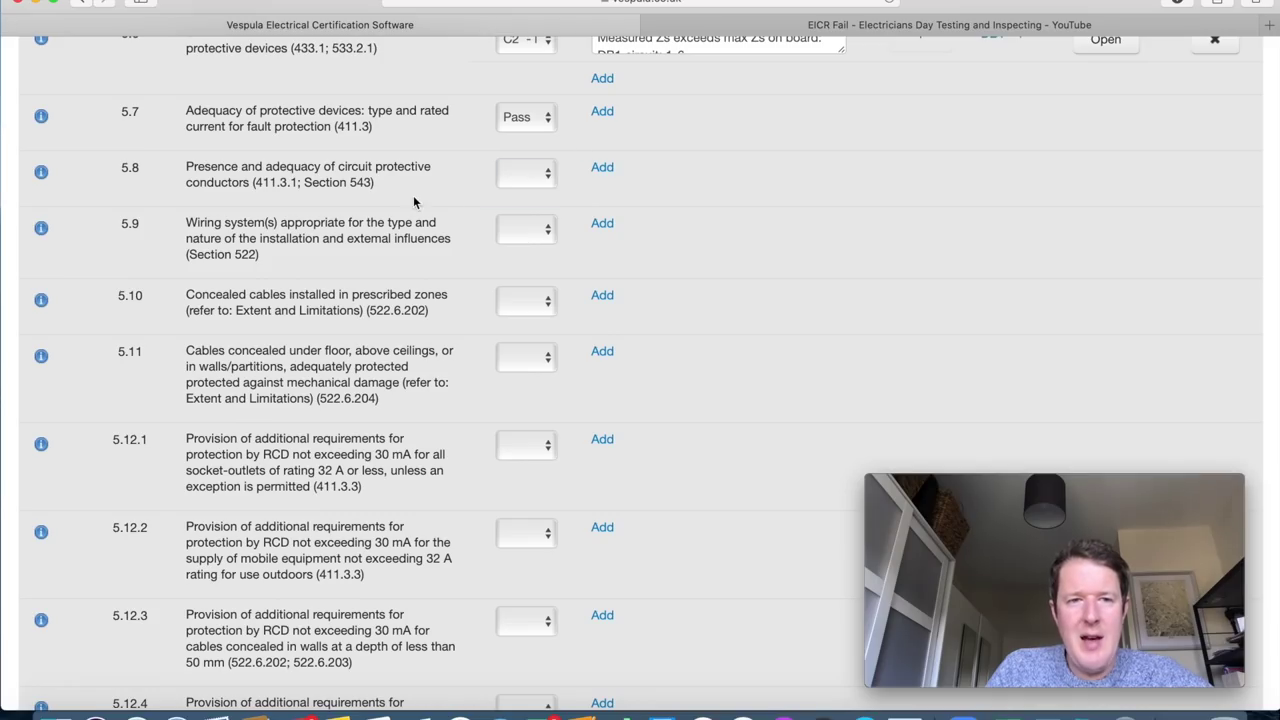
pyautogui.click(499, 186)
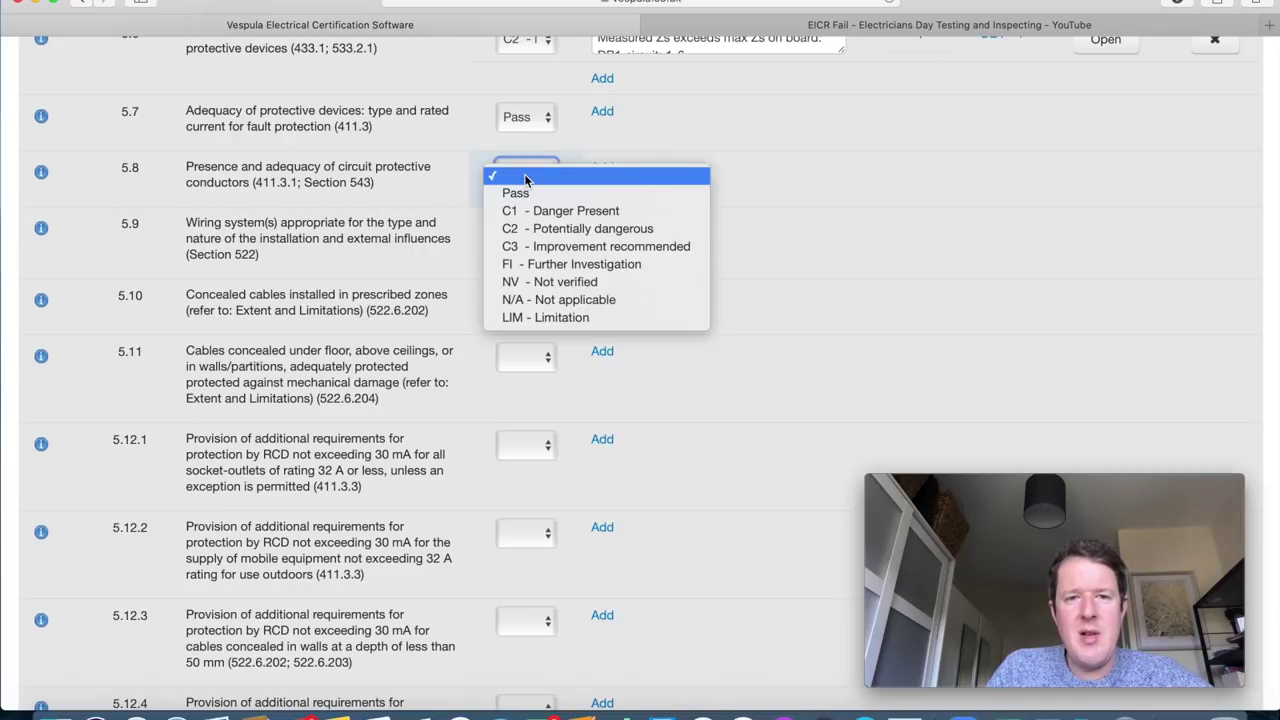
pyautogui.click(574, 246)
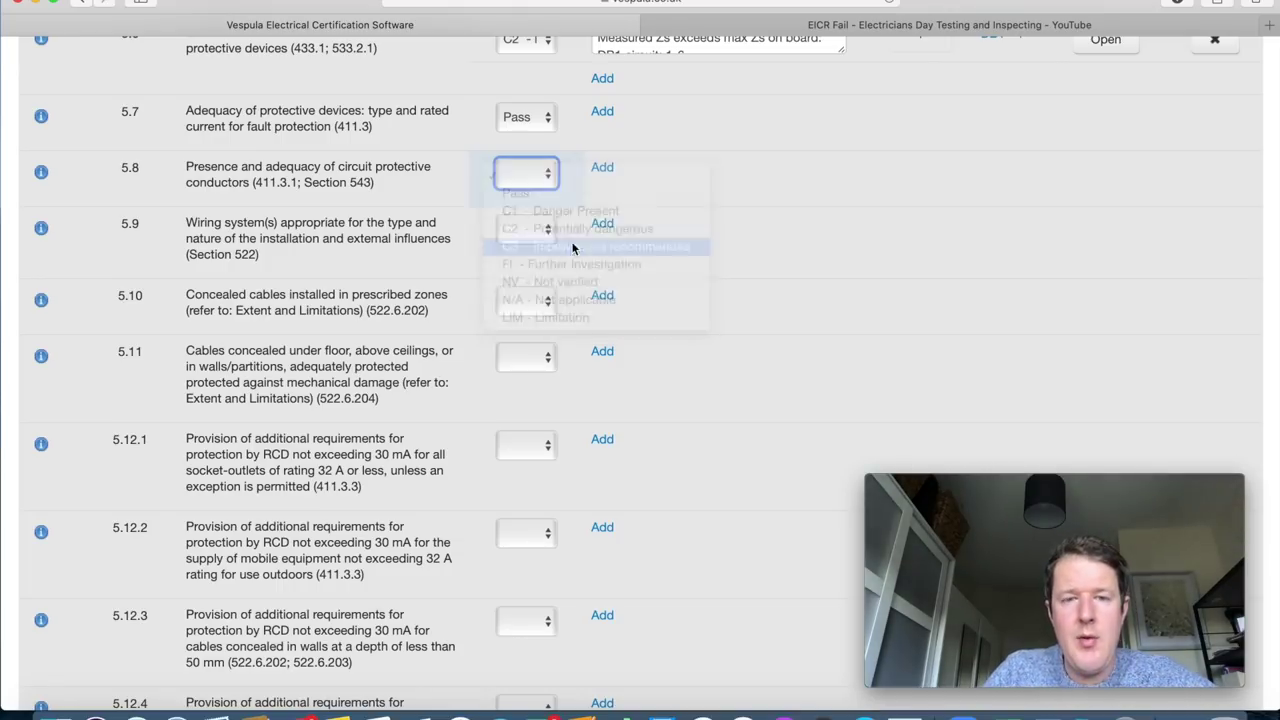
# Try to add the standard text "Absence of continuity to circuit protective conductor [CPC] cable" as the item 5.8 observation.
pyautogui.click(663, 172)
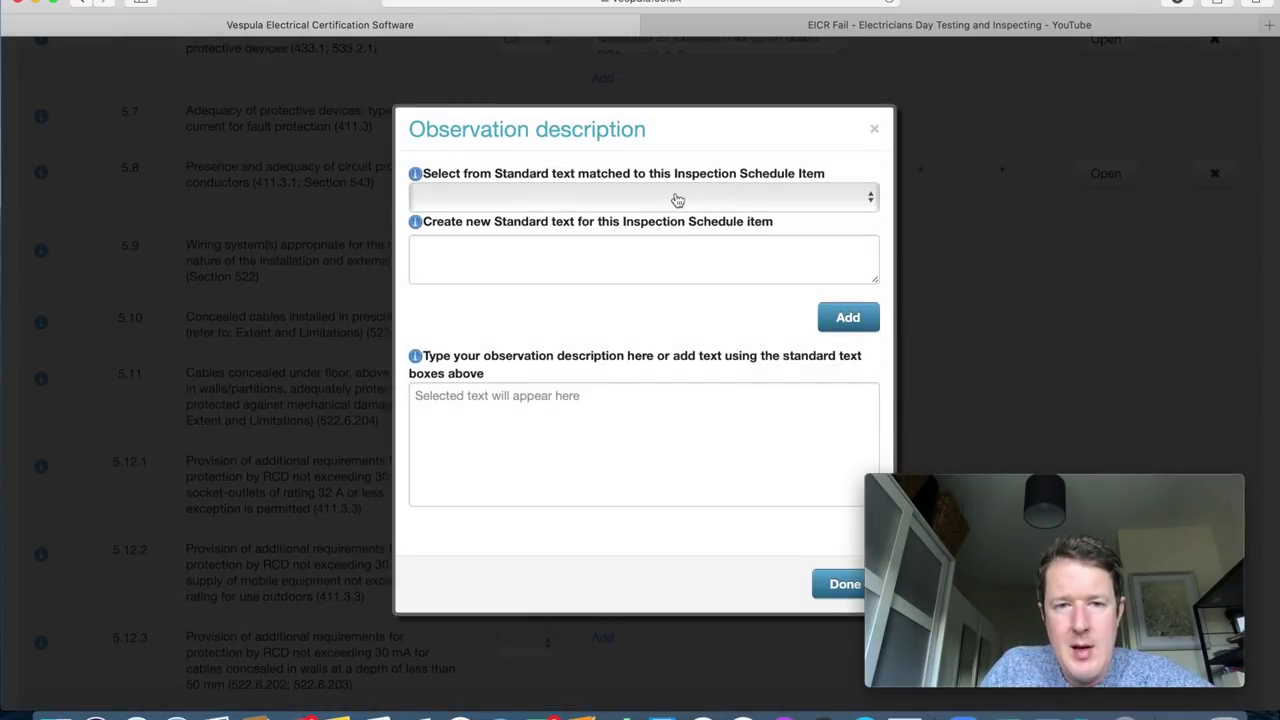
pyautogui.click(676, 198)
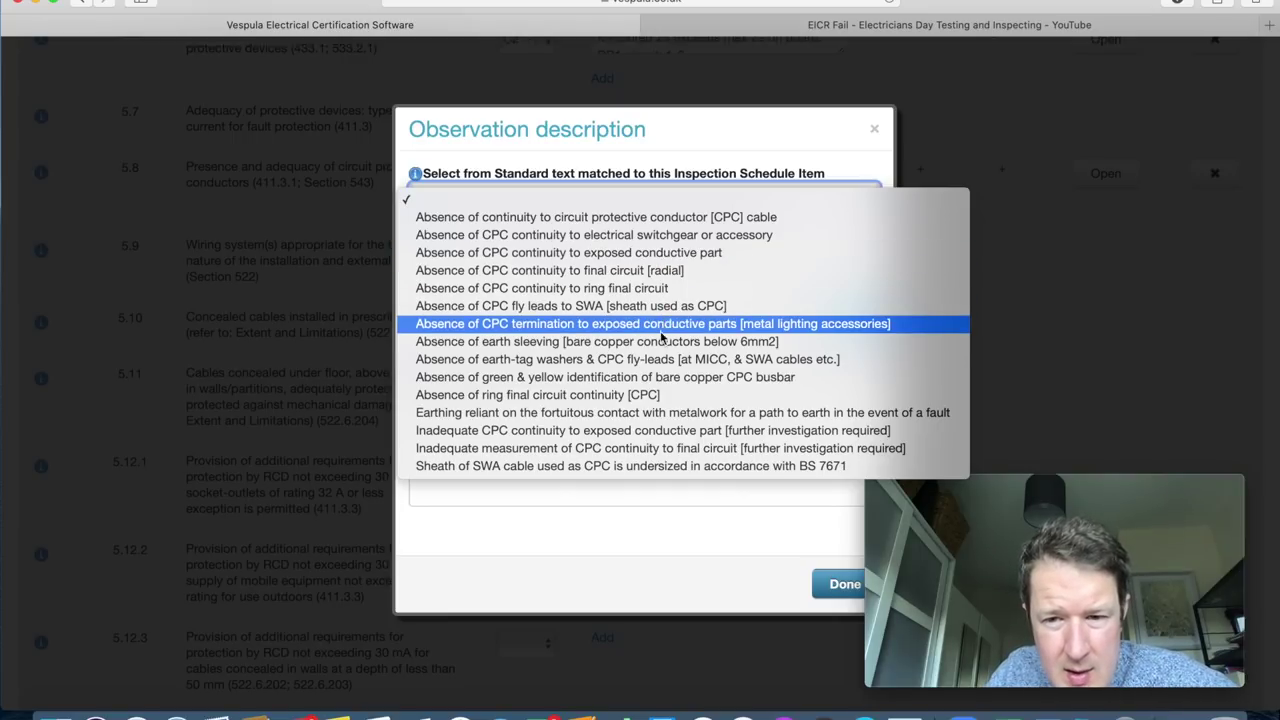
pyautogui.click(607, 217)
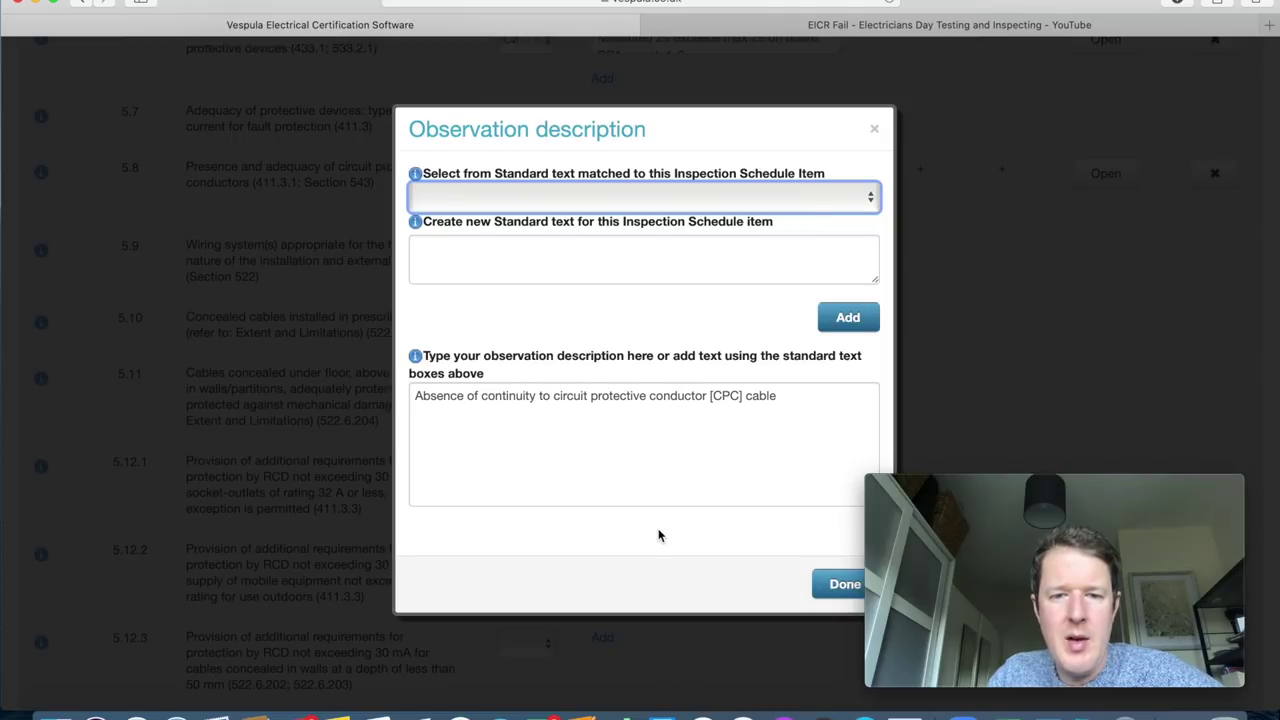
pyautogui.click(824, 590)
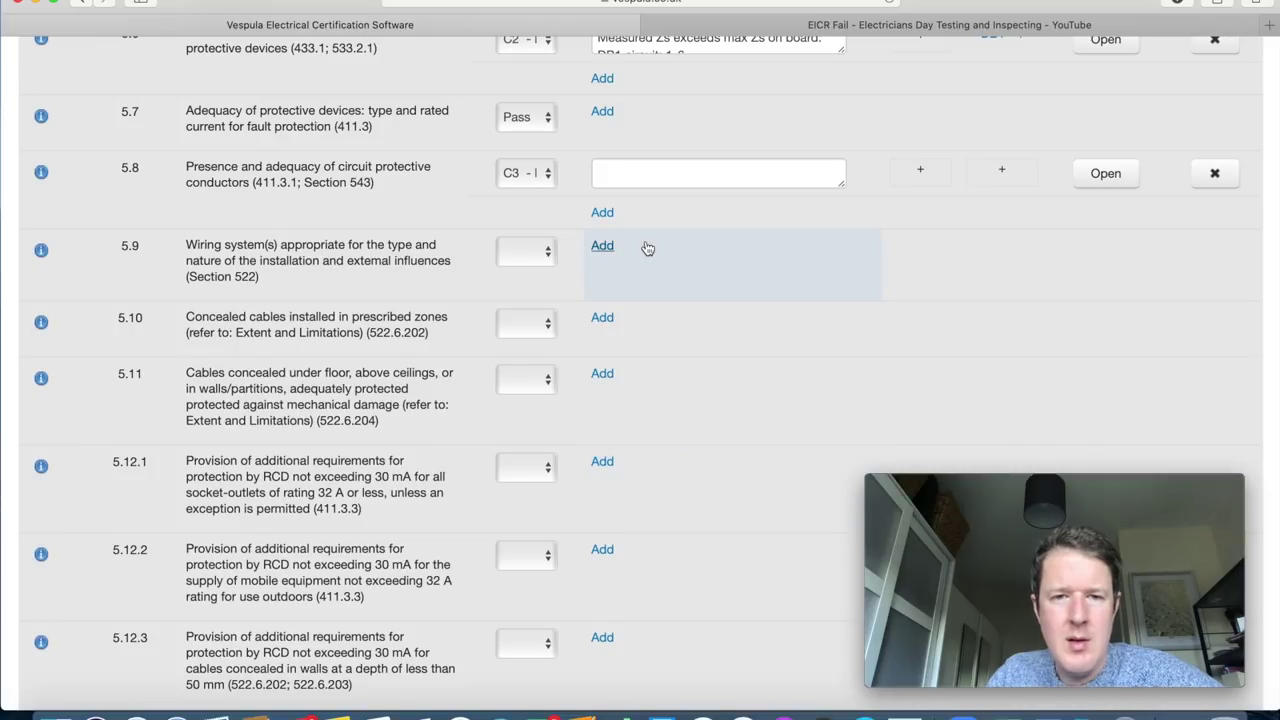
# Give item 5.8 the observation "Absence of continuity to circuit protective conductor [CPC] cable in kitchen lights", based on the matching standard text.
pyautogui.click(675, 178)
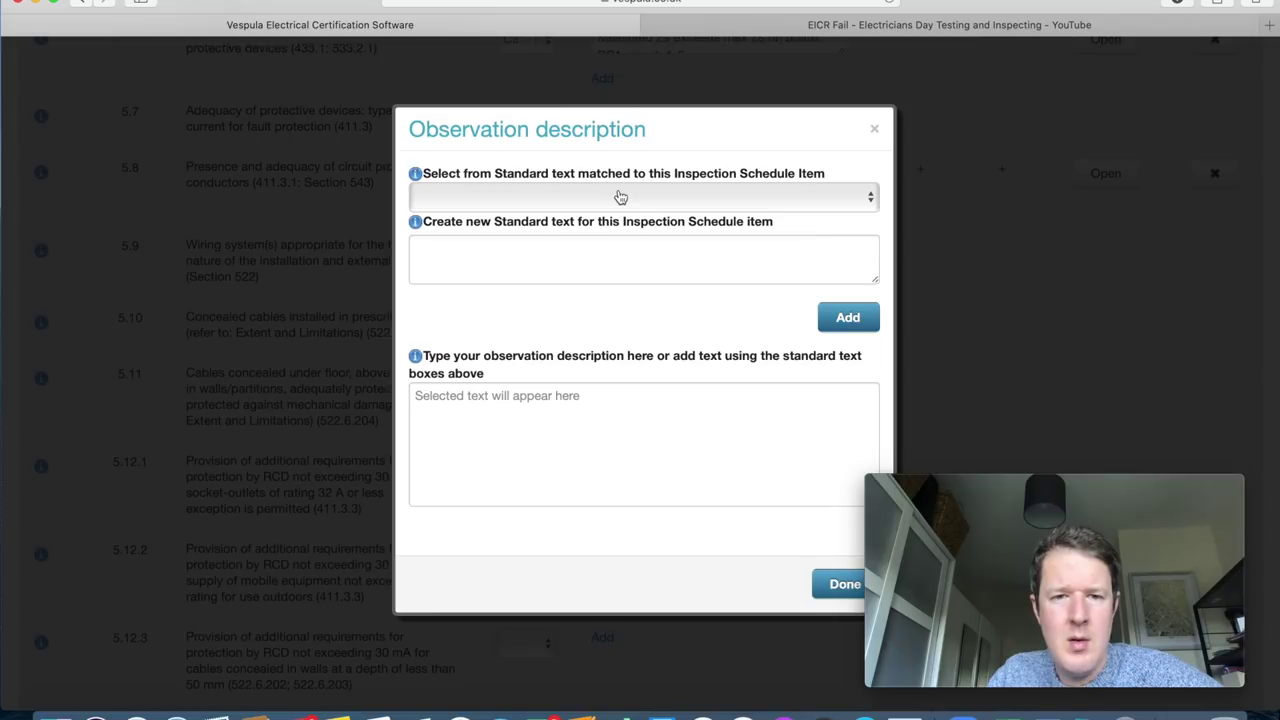
pyautogui.click(620, 197)
pyautogui.click(604, 214)
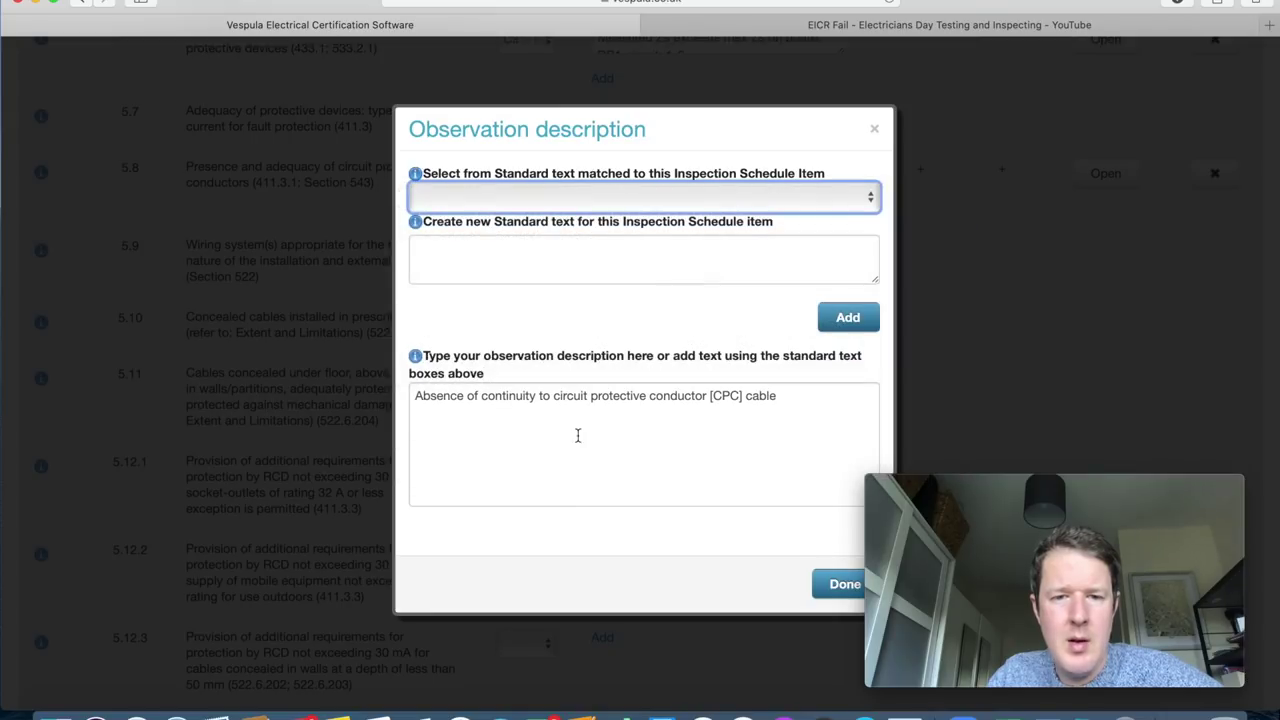
pyautogui.click(806, 431)
pyautogui.write('in kitchen lights')
pyautogui.click(828, 590)
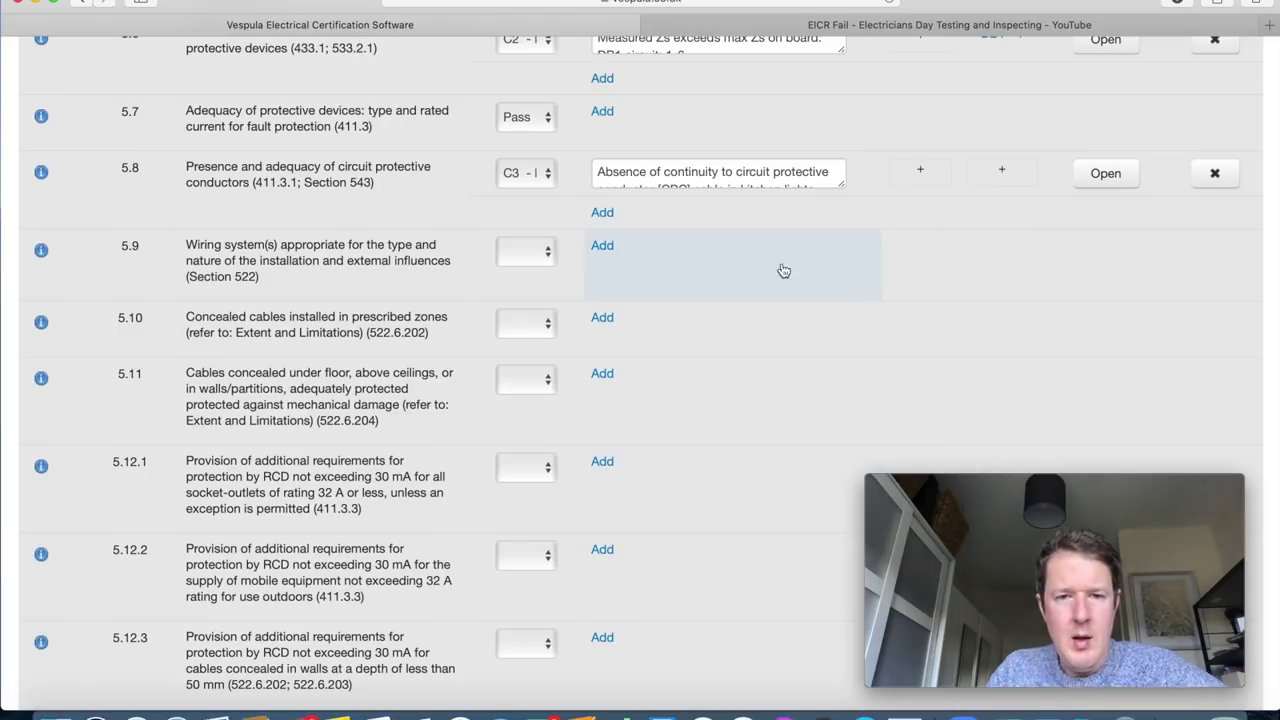
# Set items 5.9 (wiring systems appropriate for the installation) and 5.10 (concealed cables installed in prescribed zones) to Pass.
pyautogui.click(530, 263)
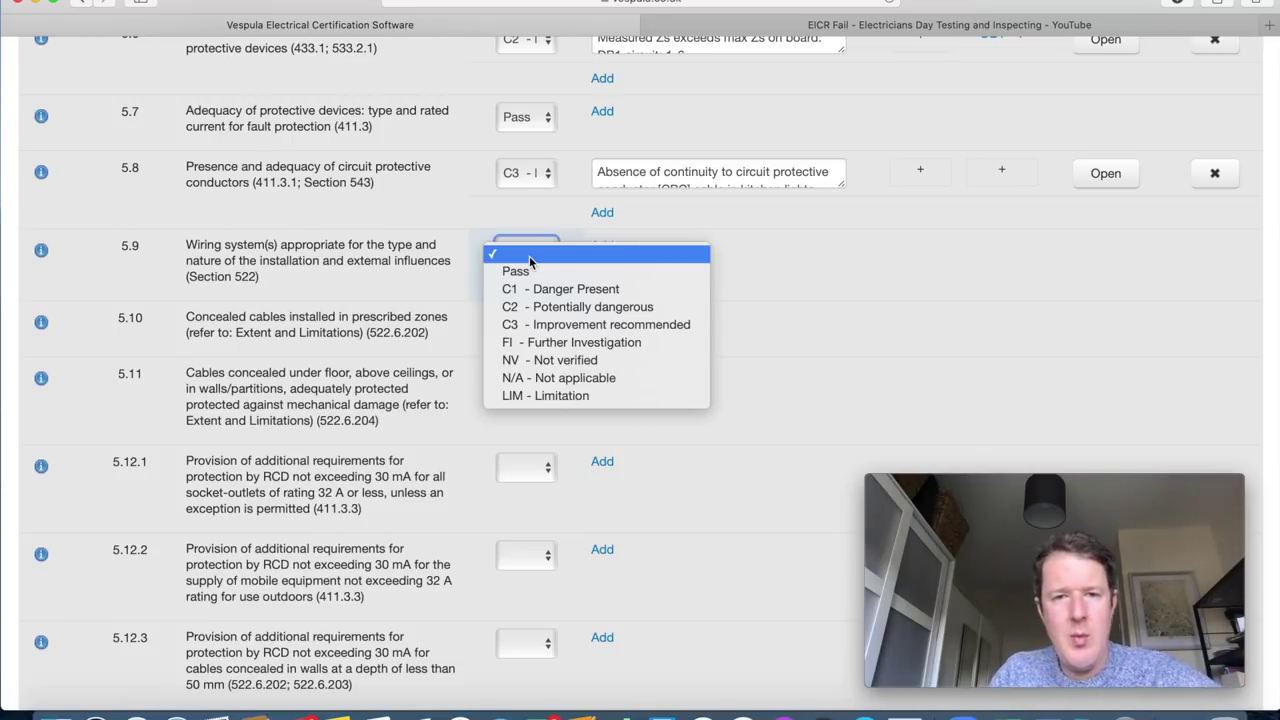
pyautogui.press('Escape')
pyautogui.press('p')
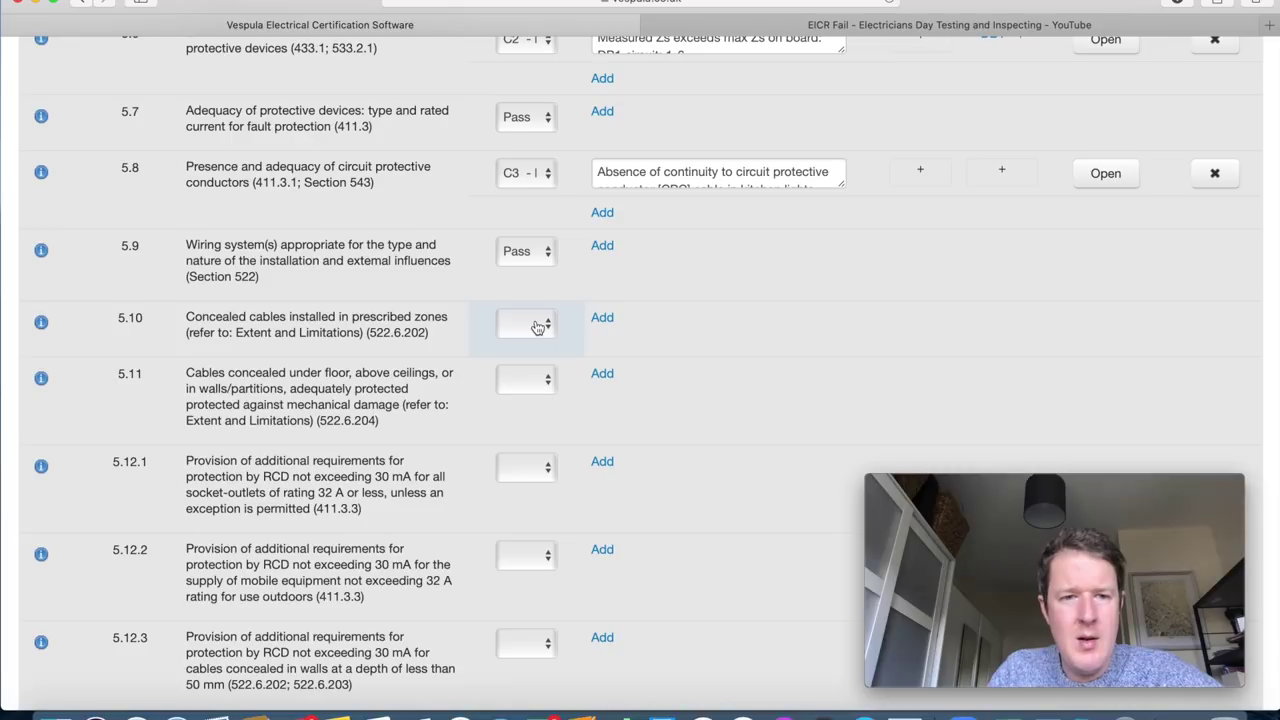
pyautogui.scroll(-2, 629, 374)
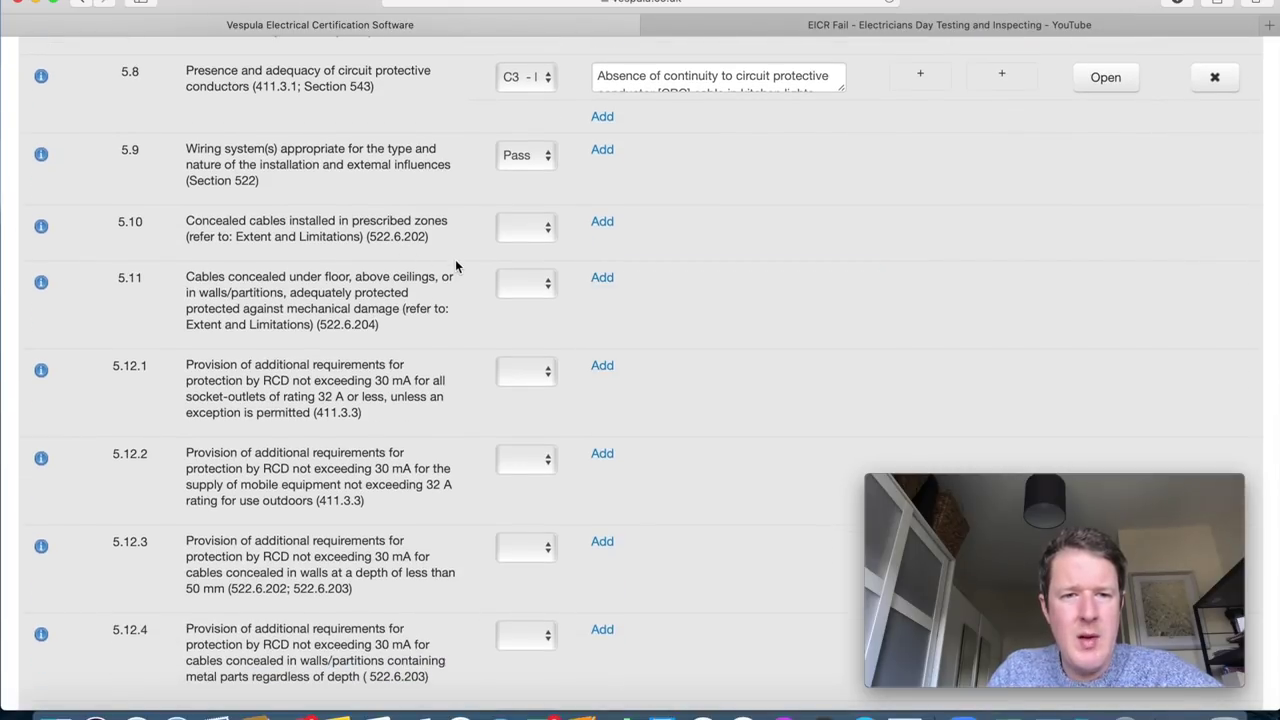
pyautogui.click(532, 237)
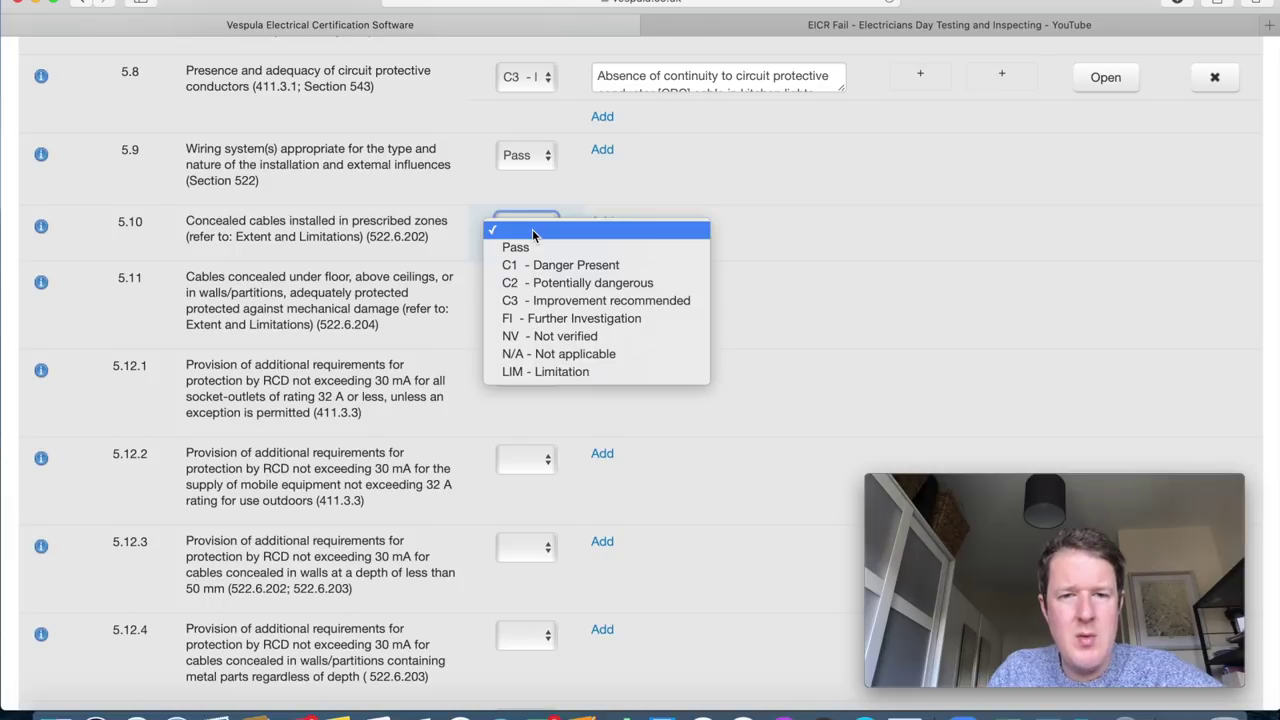
pyautogui.click(537, 248)
# Set items 5.11 (concealed cables protected against mechanical damage) and 5.12.1 (30 mA RCD protection for socket-outlets of 32 A or less) to Pass.
pyautogui.scroll(-2, 470, 398)
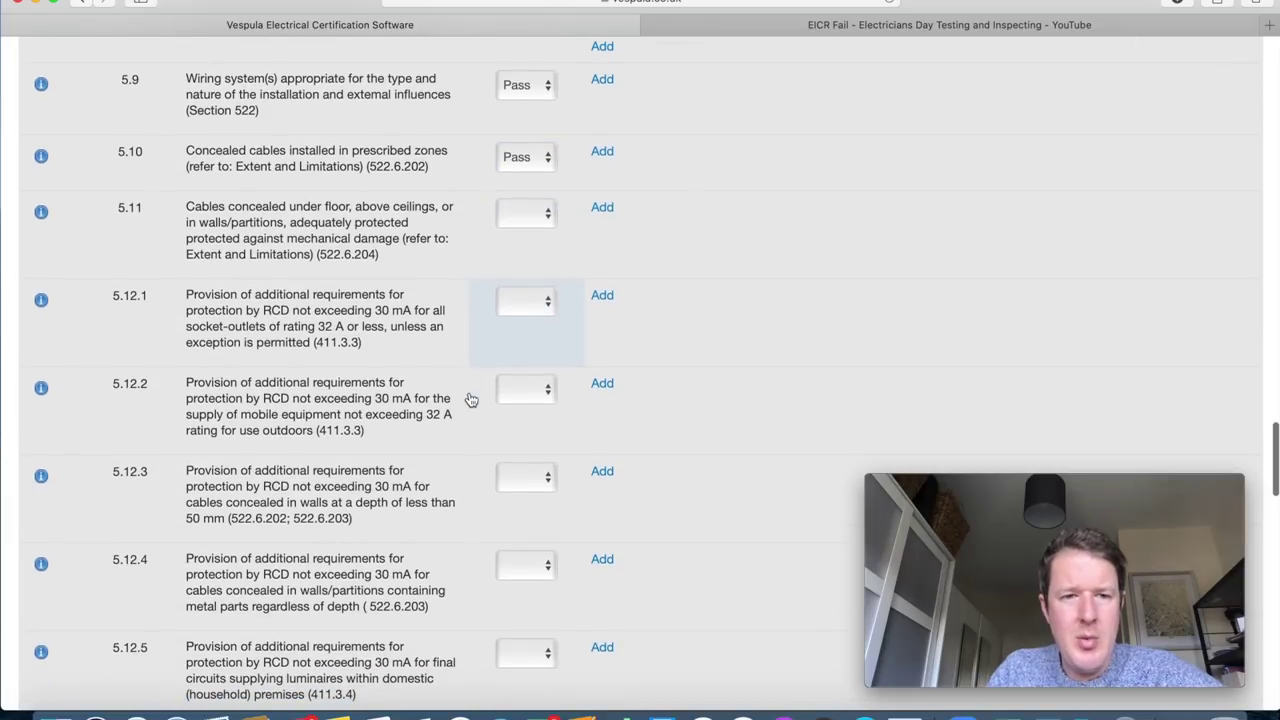
pyautogui.click(533, 221)
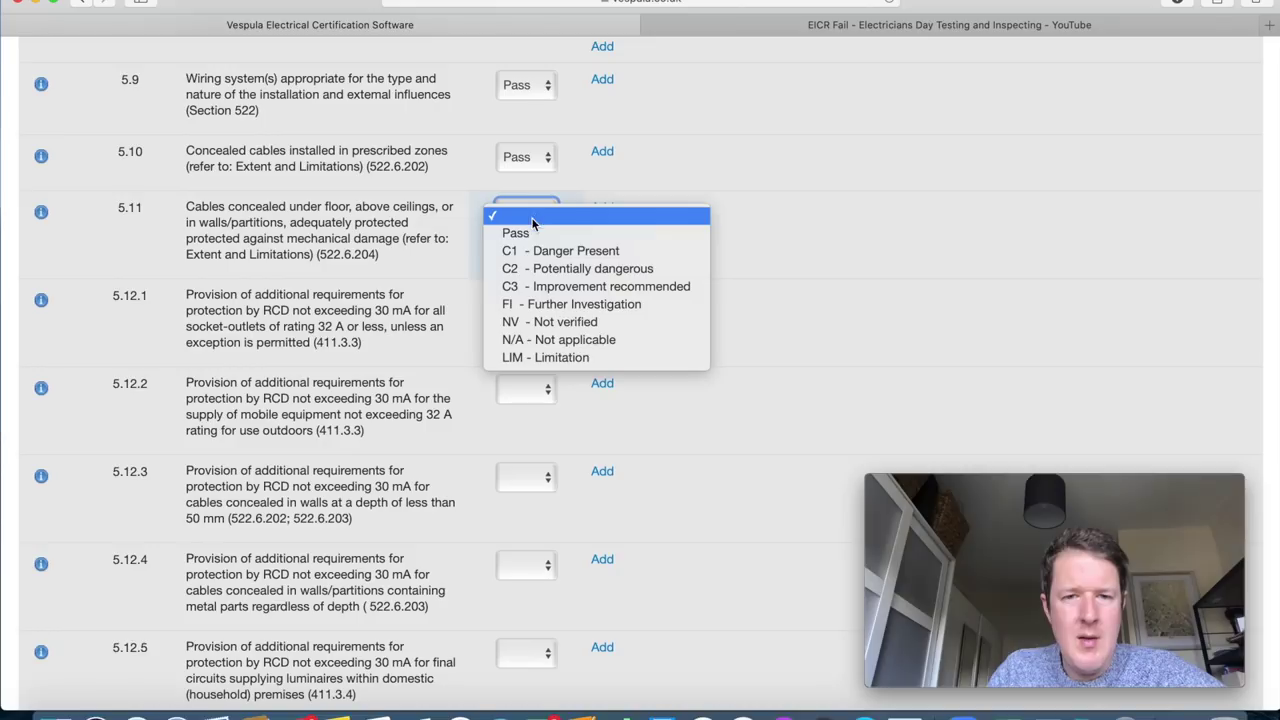
pyautogui.click(534, 234)
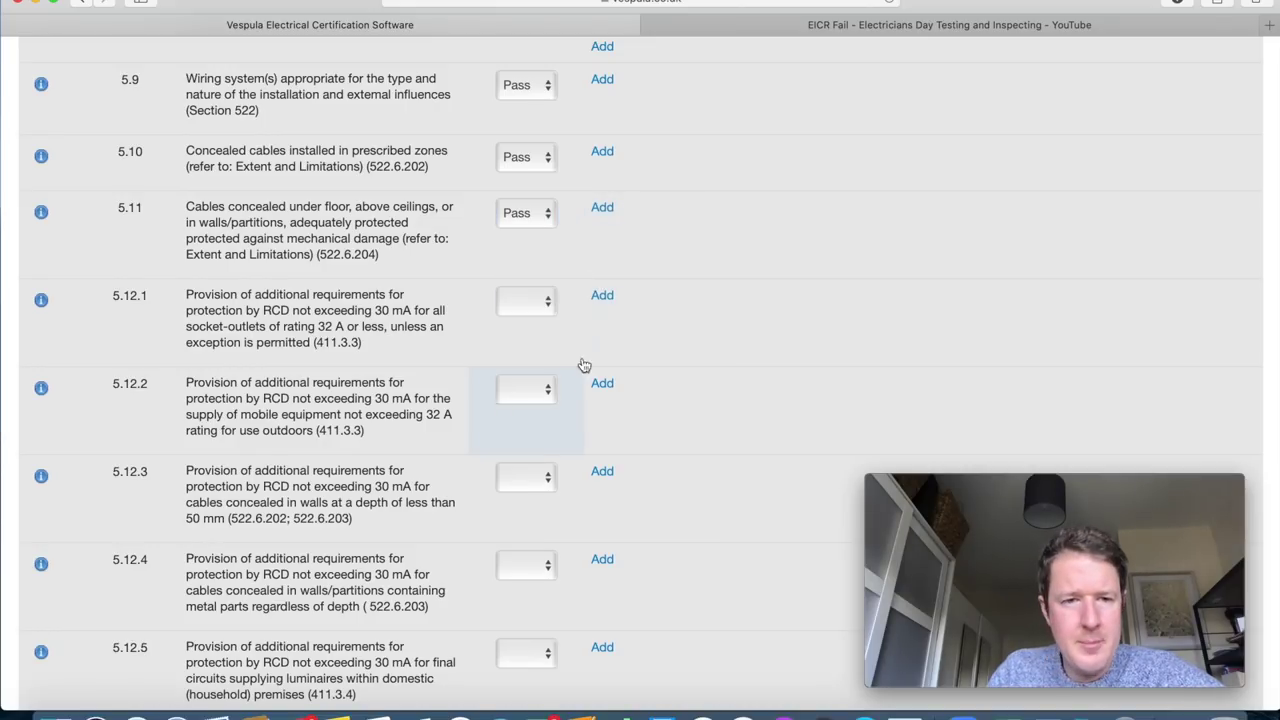
pyautogui.scroll(-2, 700, 409)
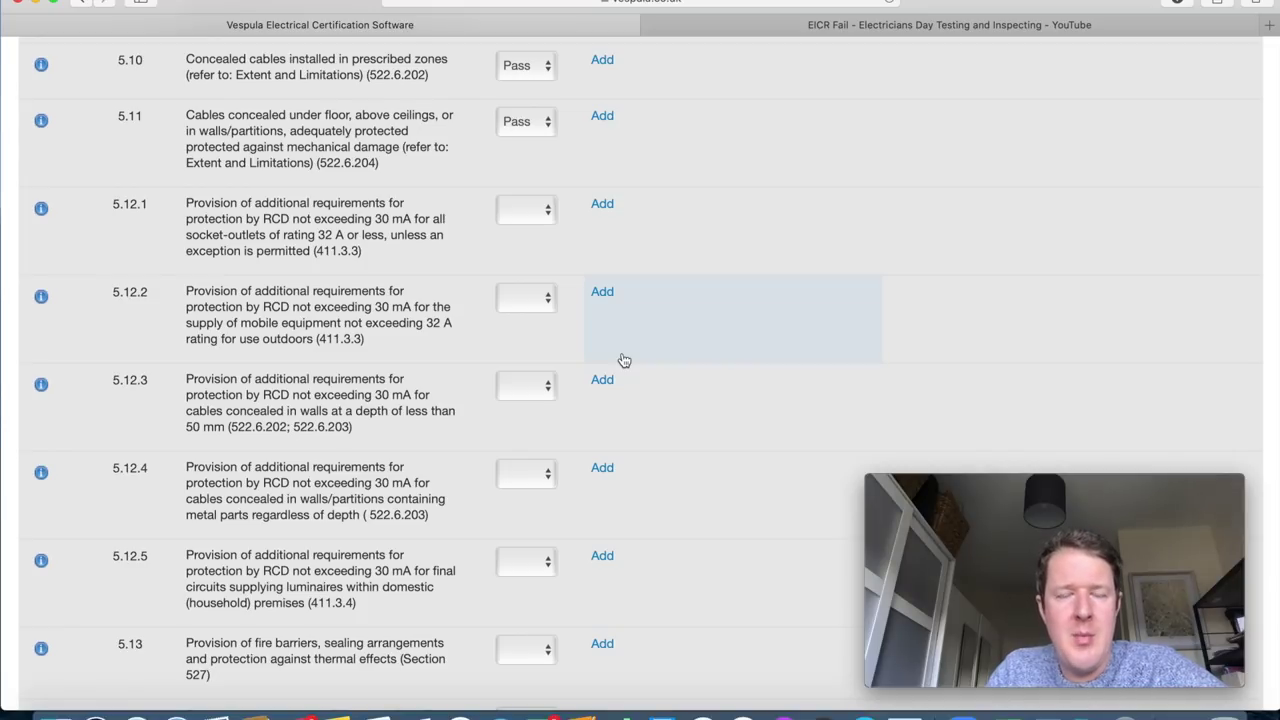
pyautogui.click(528, 212)
pyautogui.click(530, 230)
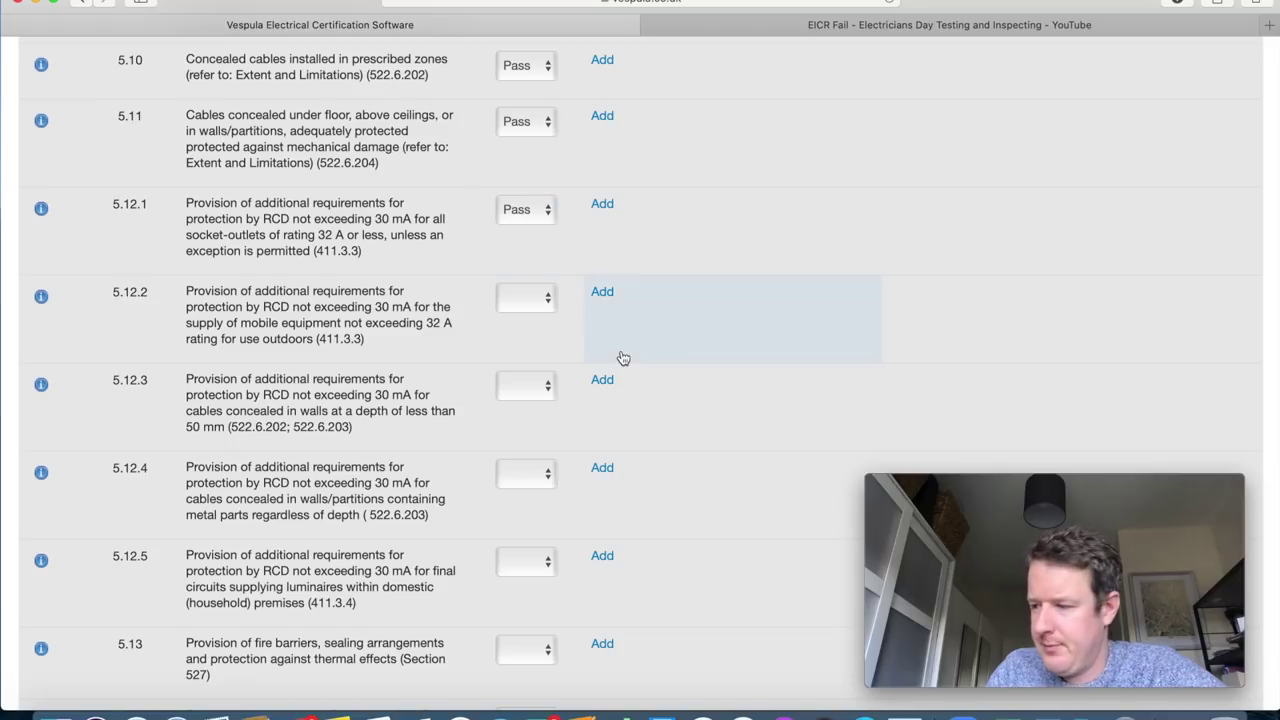
# Set items 5.12.2 (RCD protection for mobile equipment used outdoors) and 5.12.3 (cables concealed in walls less than 50 mm deep) to Pass.
pyautogui.scroll(-2, 637, 394)
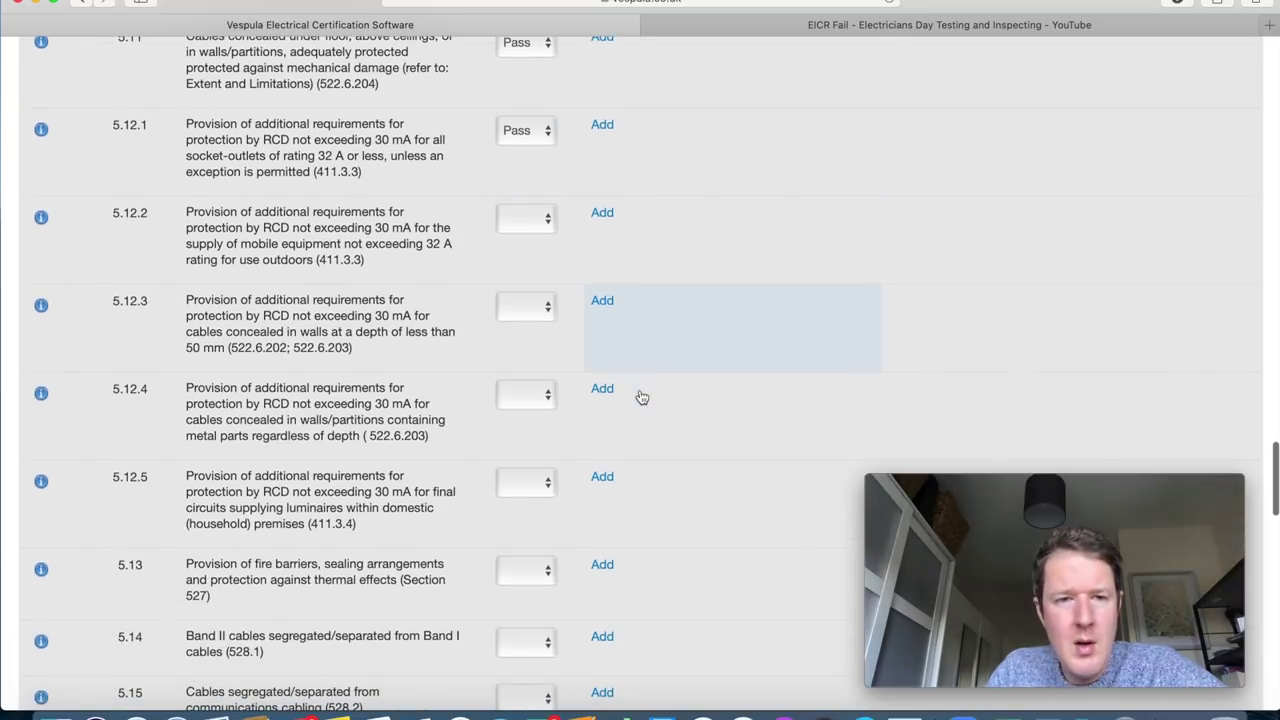
pyautogui.click(530, 234)
pyautogui.click(530, 234)
pyautogui.scroll(-3, 651, 391)
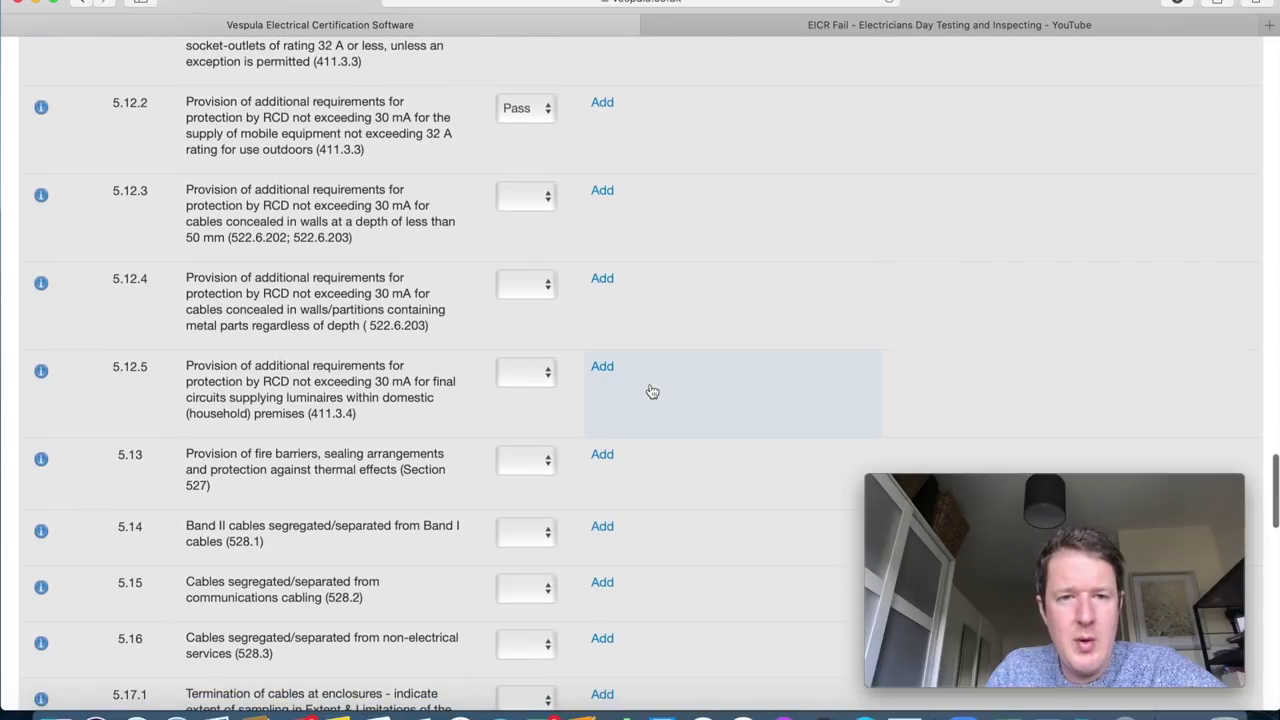
pyautogui.click(536, 205)
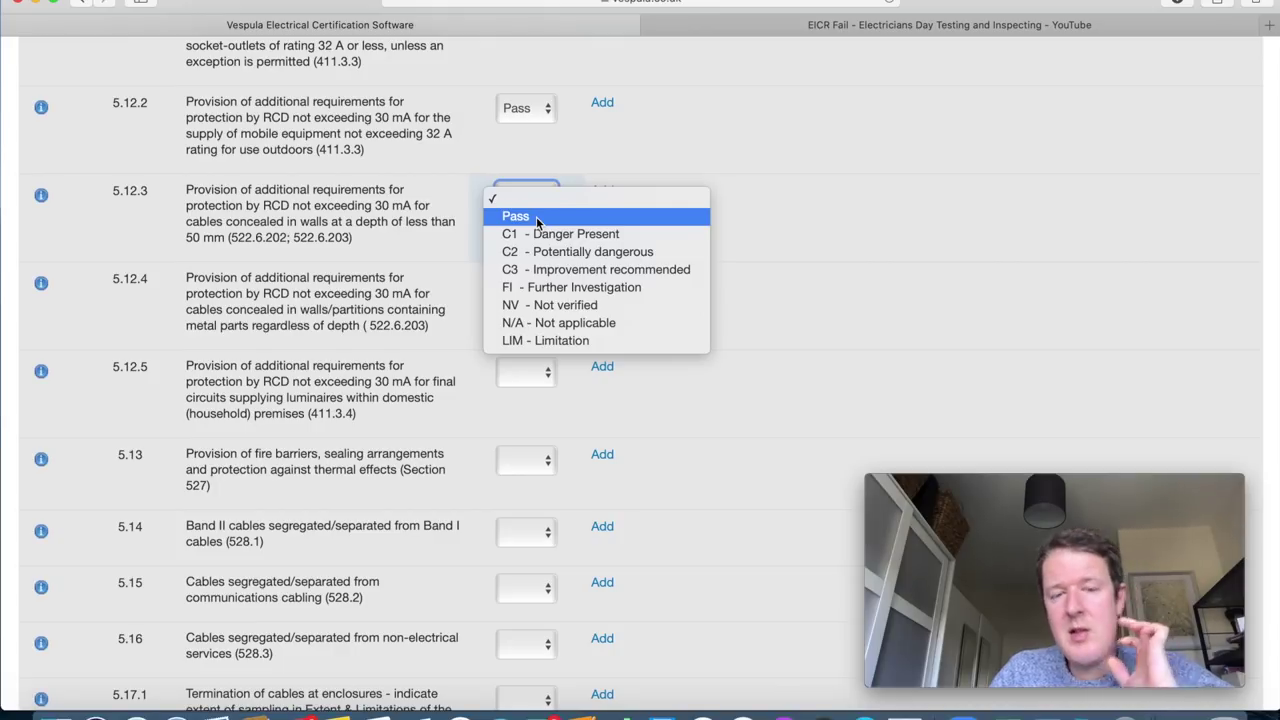
pyautogui.click(537, 220)
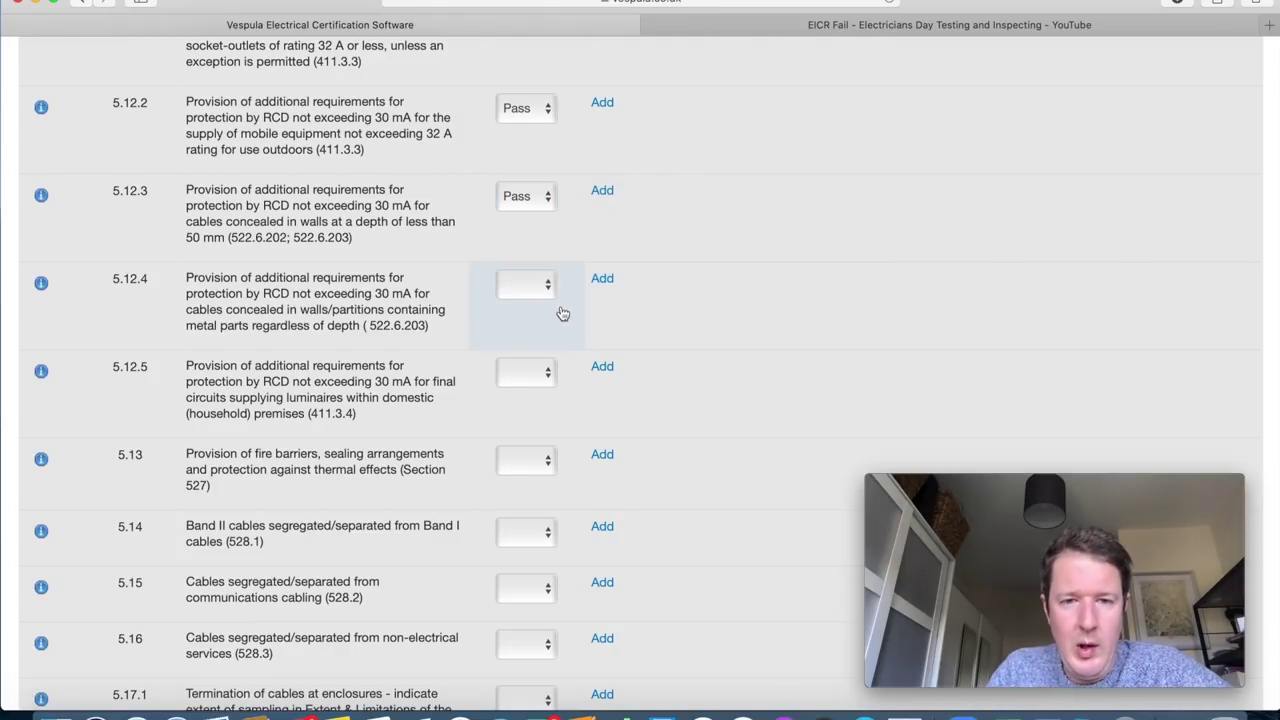
# Set item 5.12.4 (concealed cables in partitions containing metal parts) to N/A - Not applicable and item 5.12.5 (circuits supplying luminaires) to Pass.
pyautogui.scroll(-3, 643, 400)
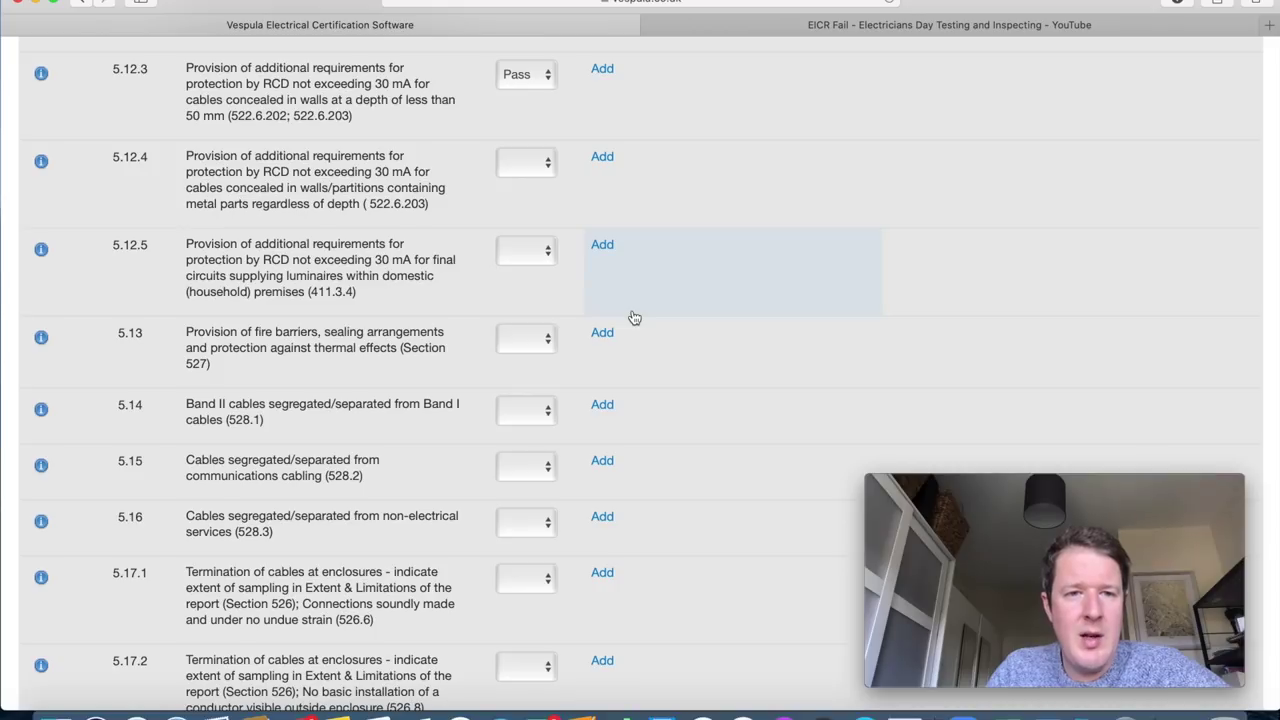
pyautogui.click(540, 165)
pyautogui.click(545, 289)
pyautogui.scroll(-2, 663, 369)
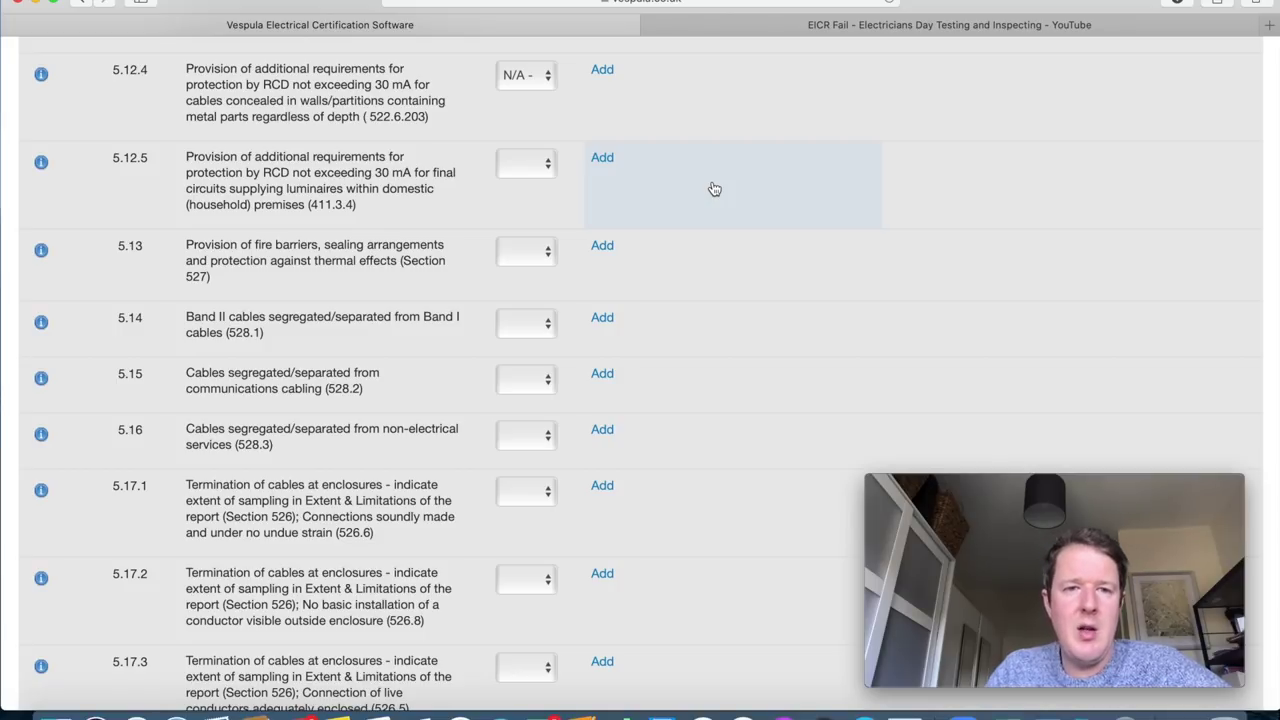
pyautogui.click(524, 168)
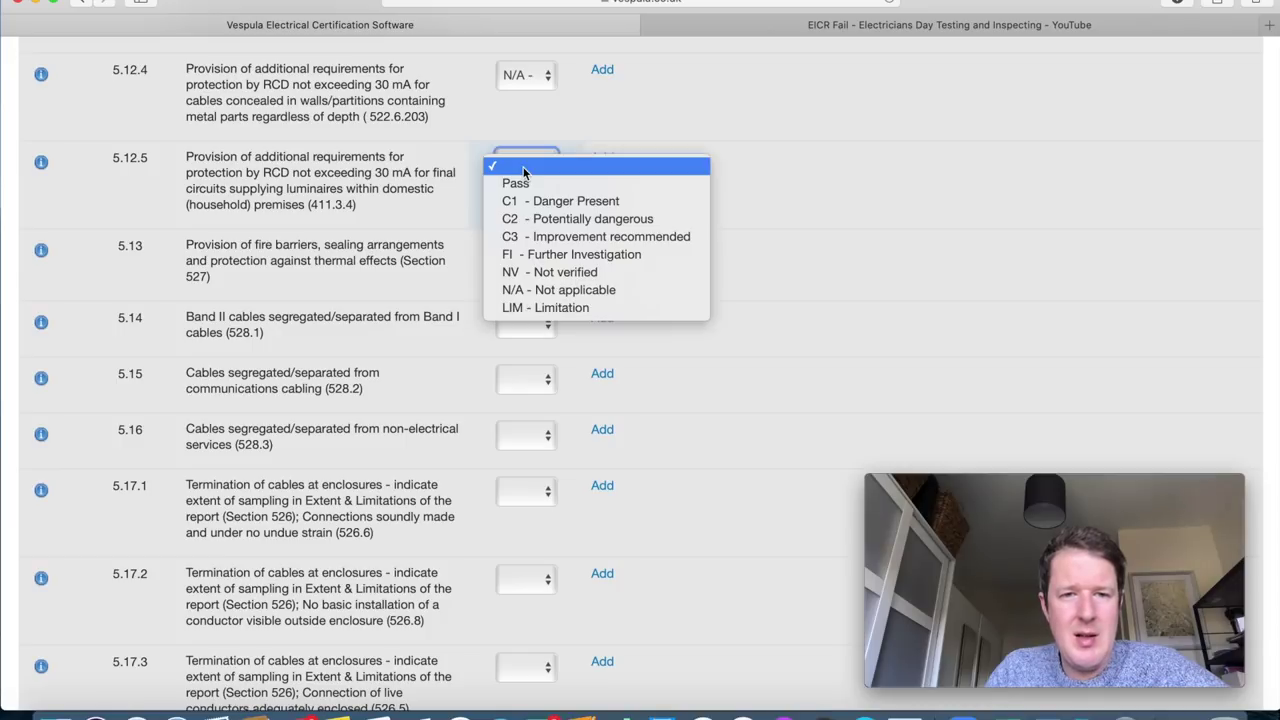
pyautogui.click(532, 186)
# Set items 5.13 (fire barriers and sealing arrangements) and 5.14 (Band II cables separated from Band I cables) to Pass.
pyautogui.scroll(-3, 651, 300)
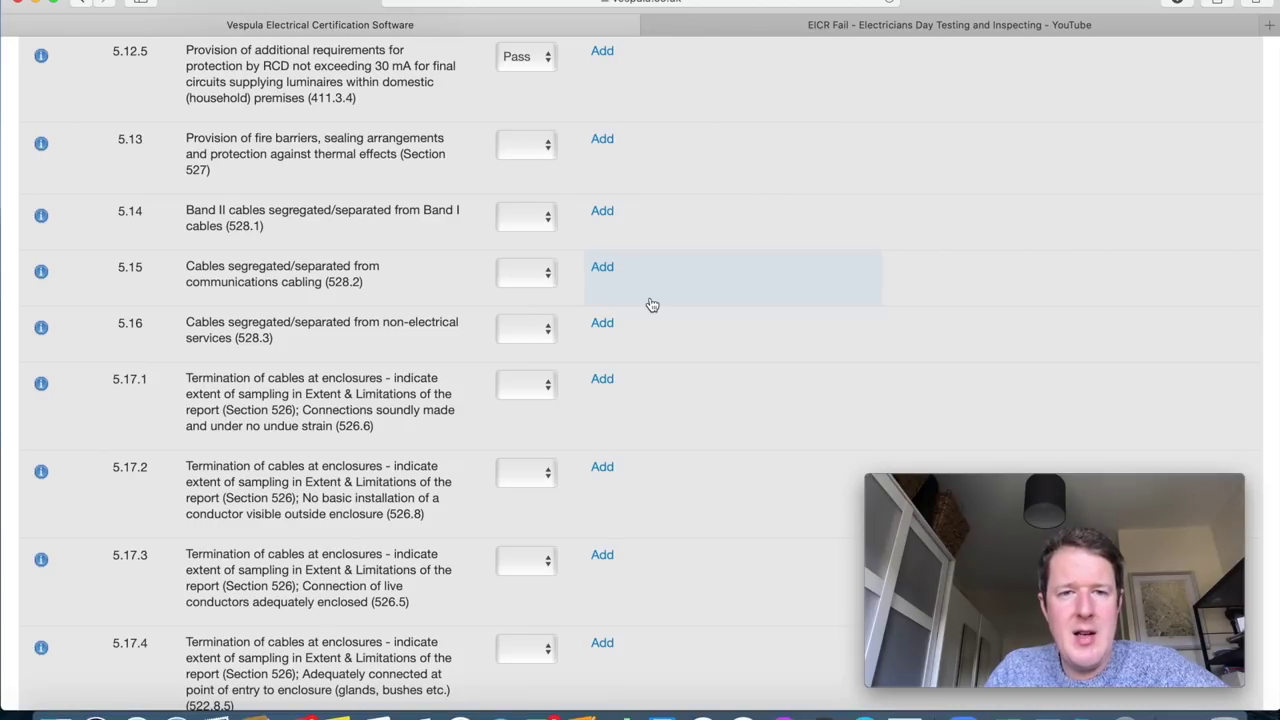
pyautogui.click(524, 156)
pyautogui.press('Escape')
pyautogui.press('p')
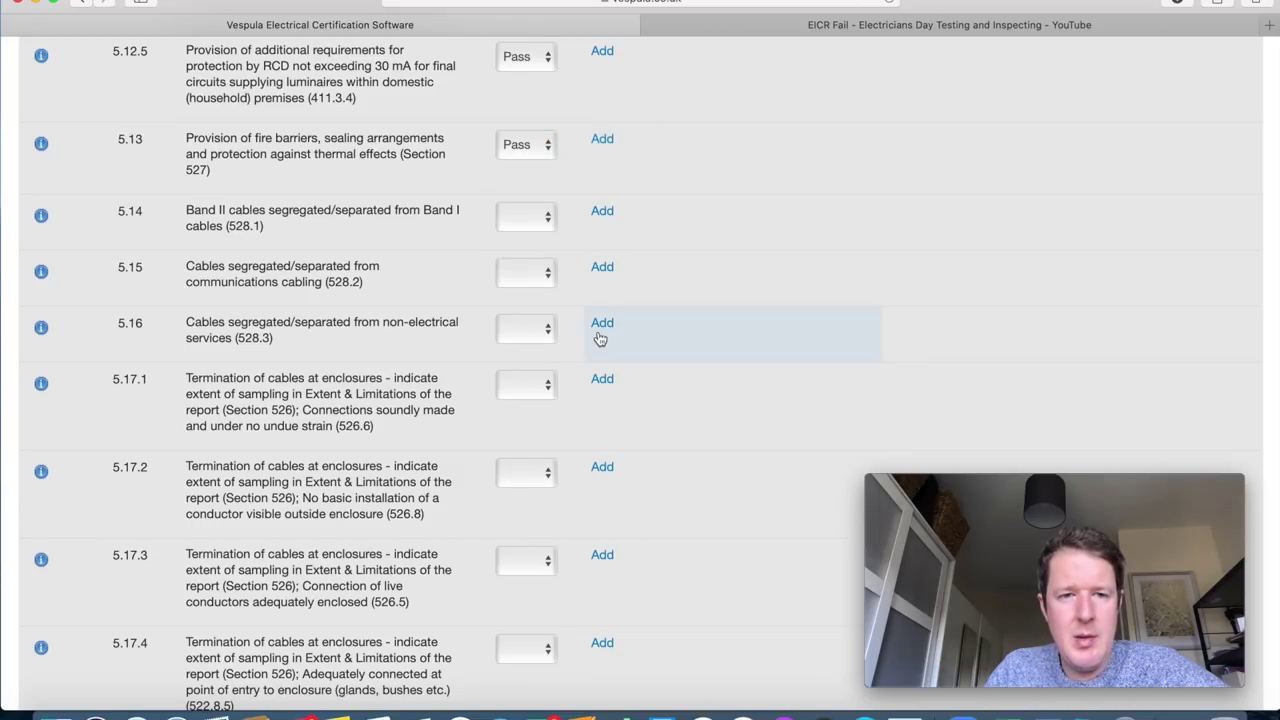
pyautogui.scroll(-2, 634, 397)
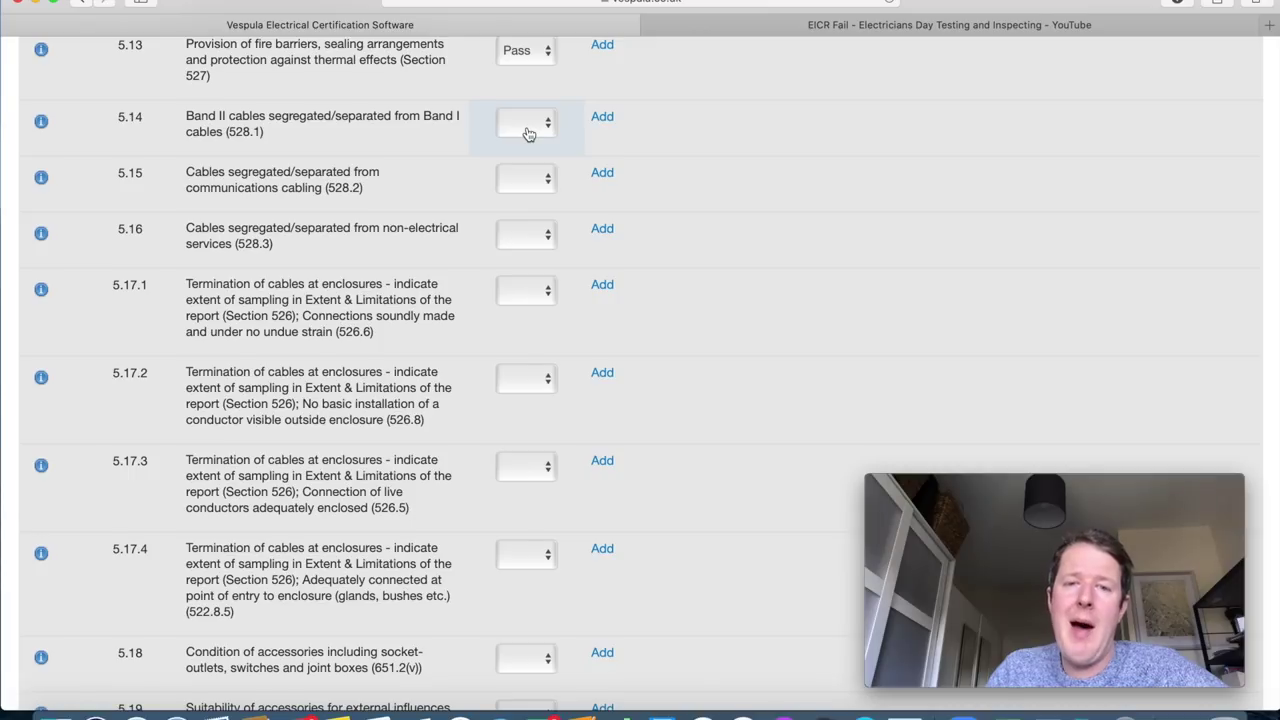
pyautogui.click(529, 134)
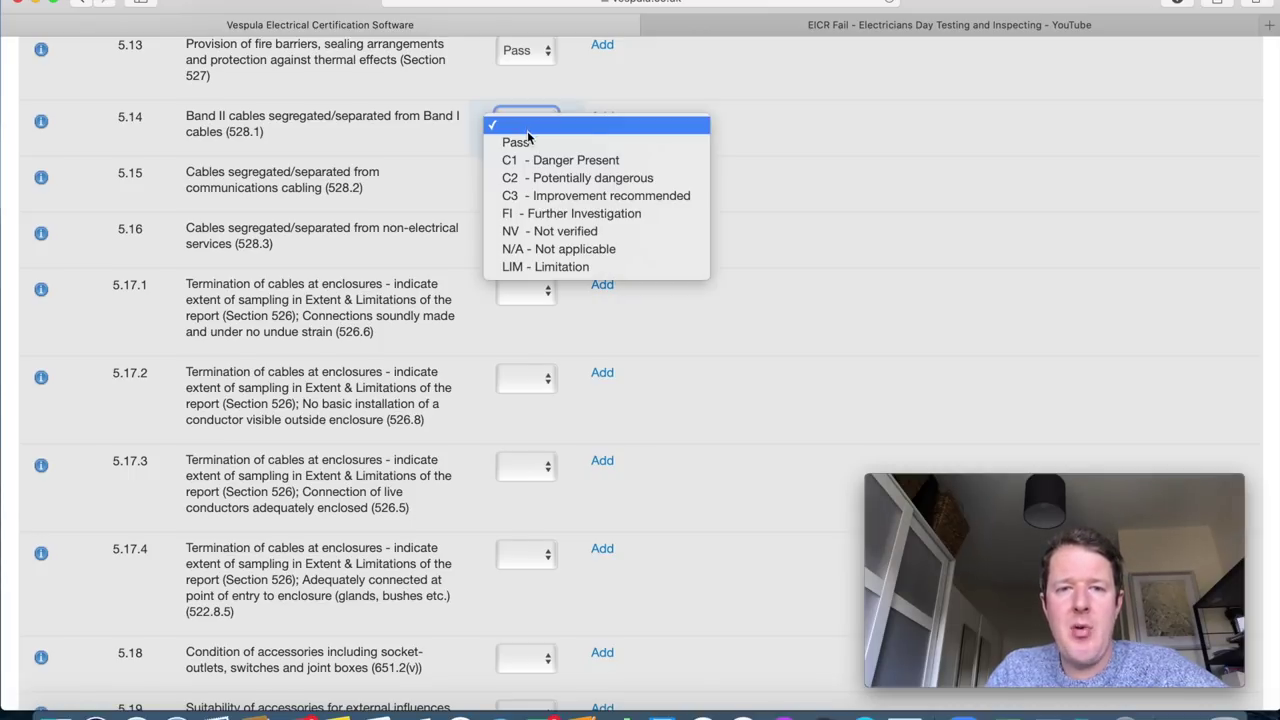
pyautogui.click(529, 140)
# Set items 5.15 (separation from communications cabling), 5.16 (separation from non-electrical services) and 5.17.1 (connections soundly made) to Pass.
pyautogui.scroll(-3, 633, 299)
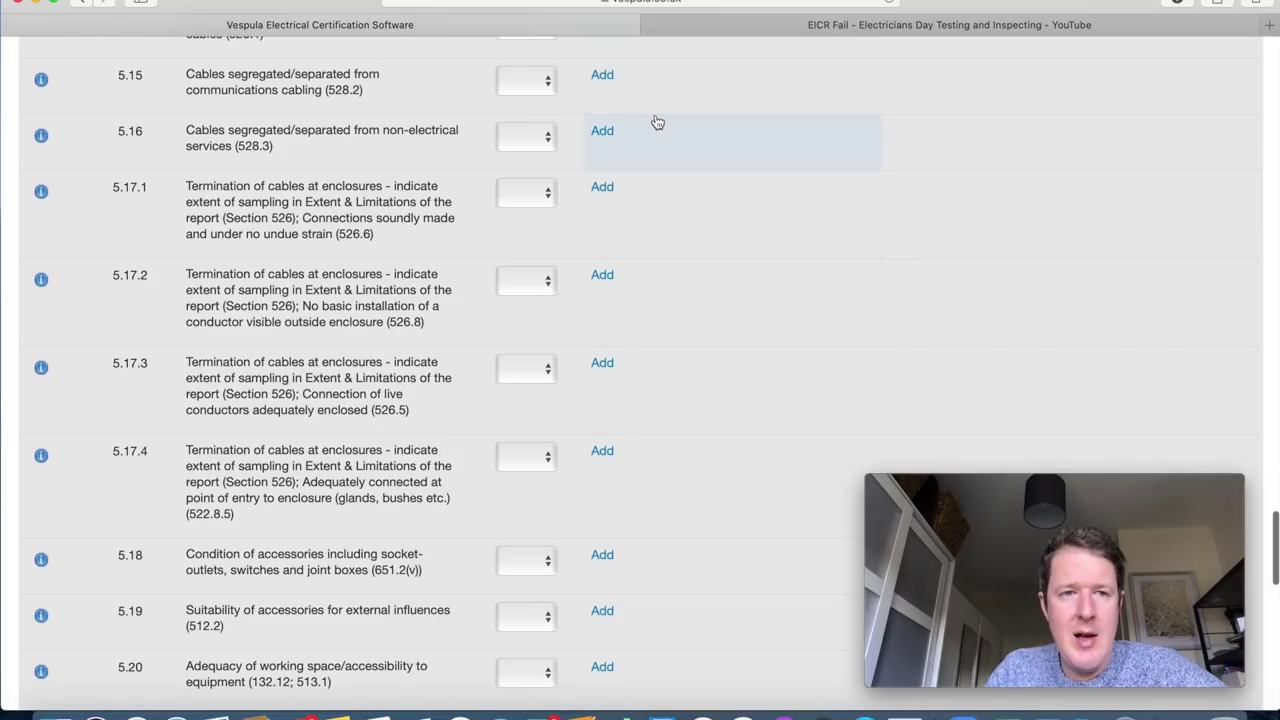
pyautogui.click(532, 84)
pyautogui.click(532, 98)
pyautogui.scroll(-1, 674, 286)
pyautogui.scroll(2, 674, 286)
pyautogui.scroll(-2, 676, 288)
pyautogui.scroll(-2, 674, 286)
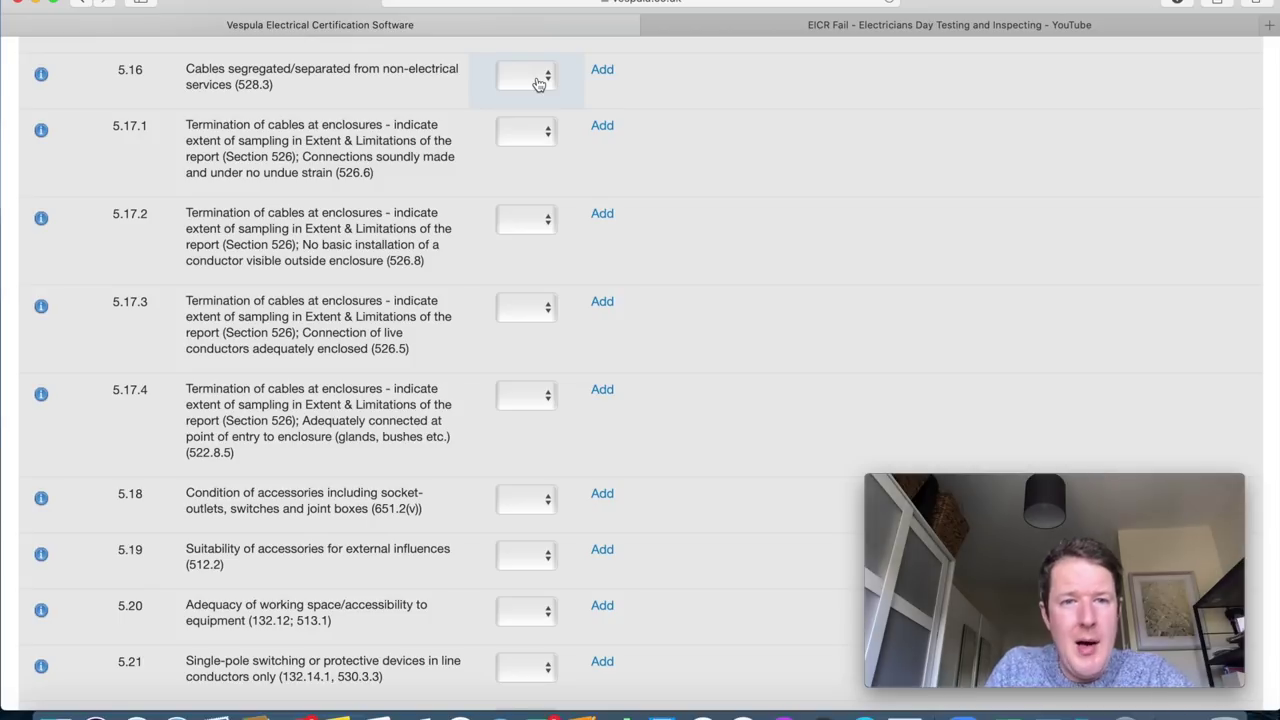
pyautogui.click(527, 78)
pyautogui.click(537, 95)
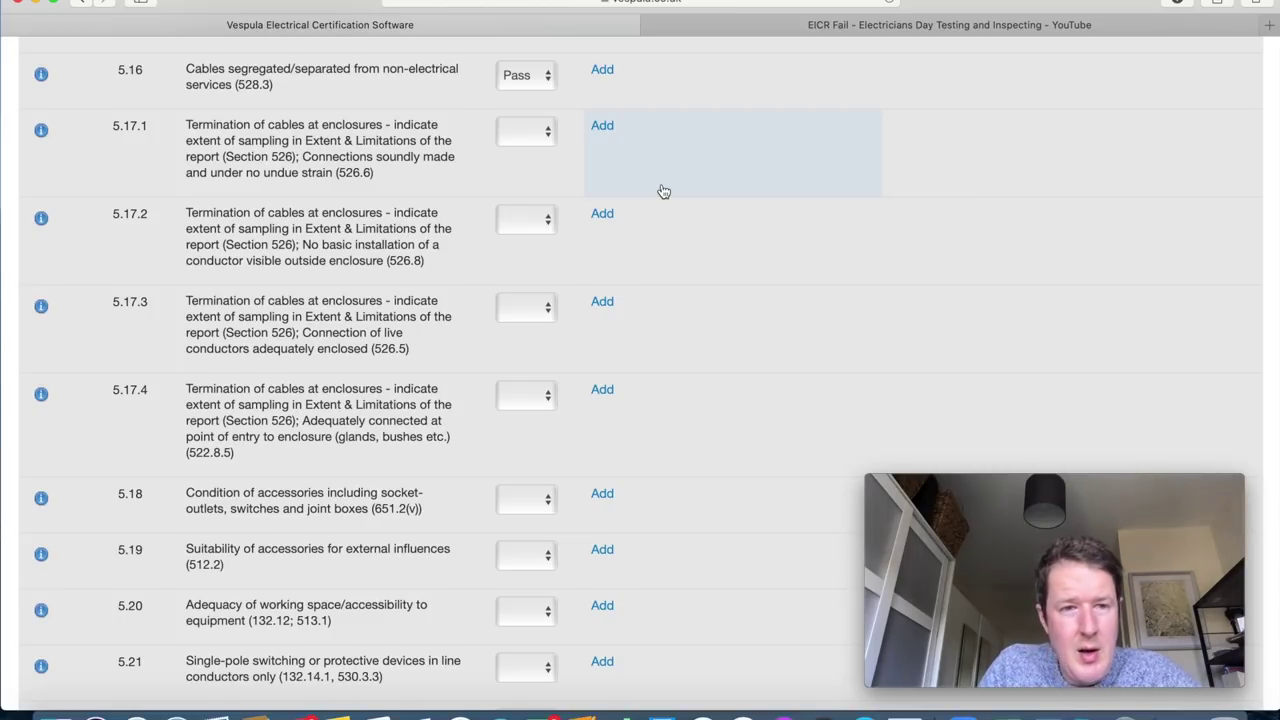
pyautogui.click(515, 139)
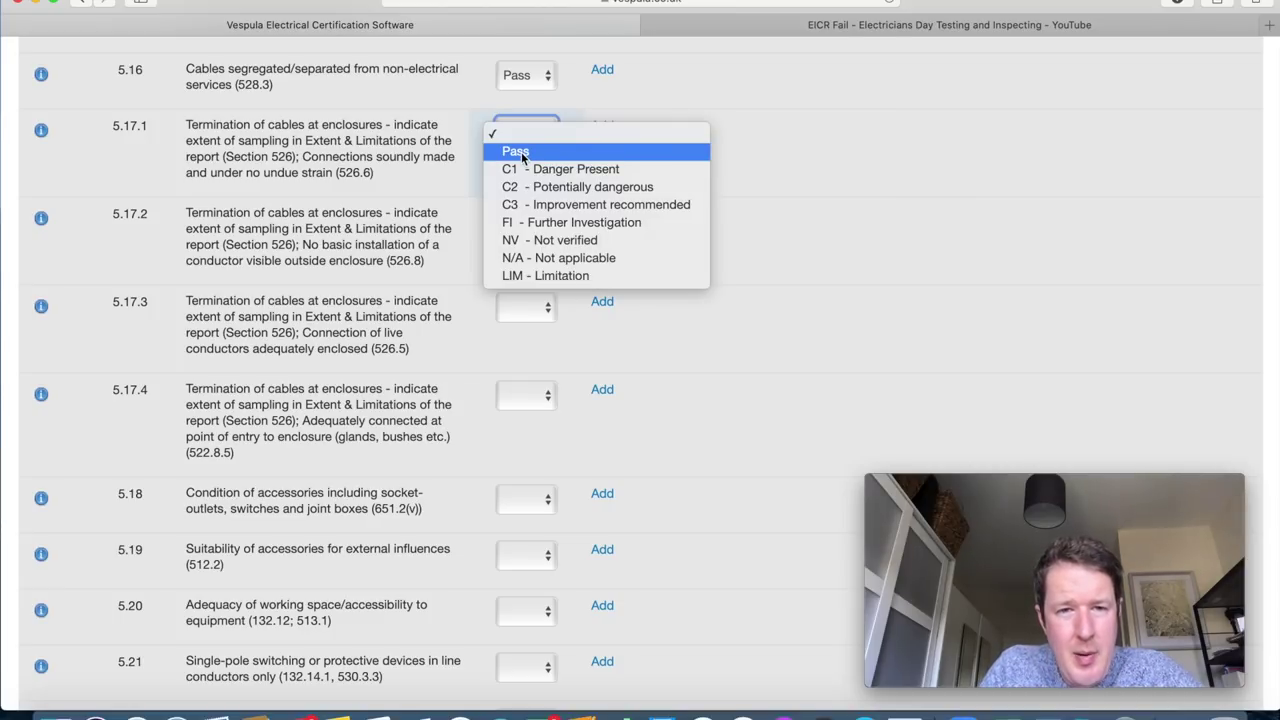
pyautogui.click(525, 151)
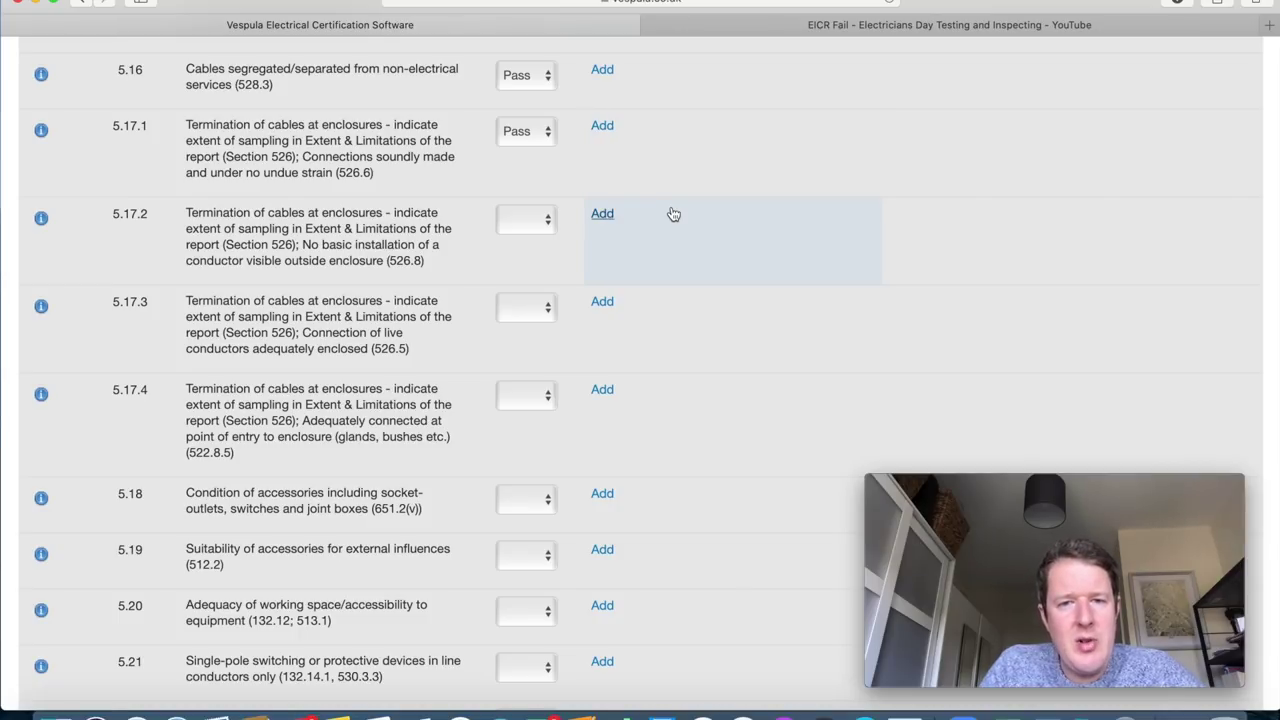
# Set items 5.17.2 (no basic insulation visible outside enclosure) and 5.17.3 (live conductors adequately enclosed) to Pass.
pyautogui.click(535, 226)
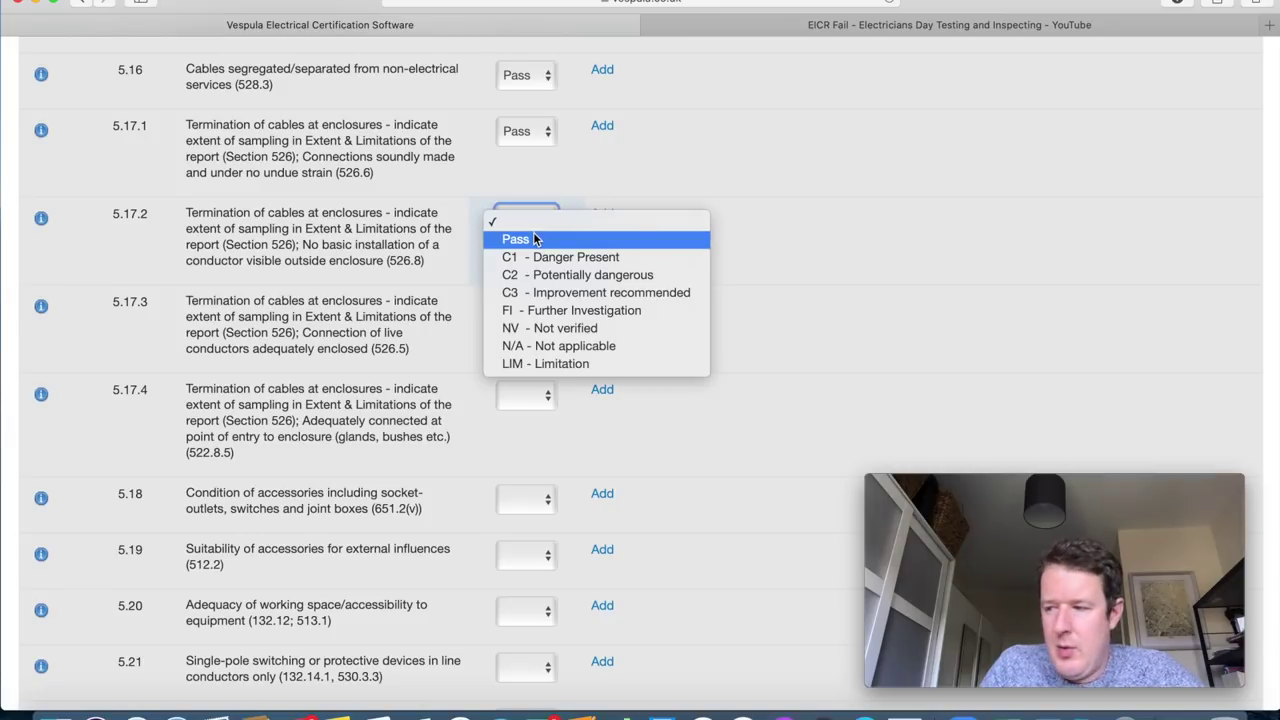
pyautogui.click(535, 239)
pyautogui.scroll(-1, 615, 305)
pyautogui.scroll(-2, 620, 312)
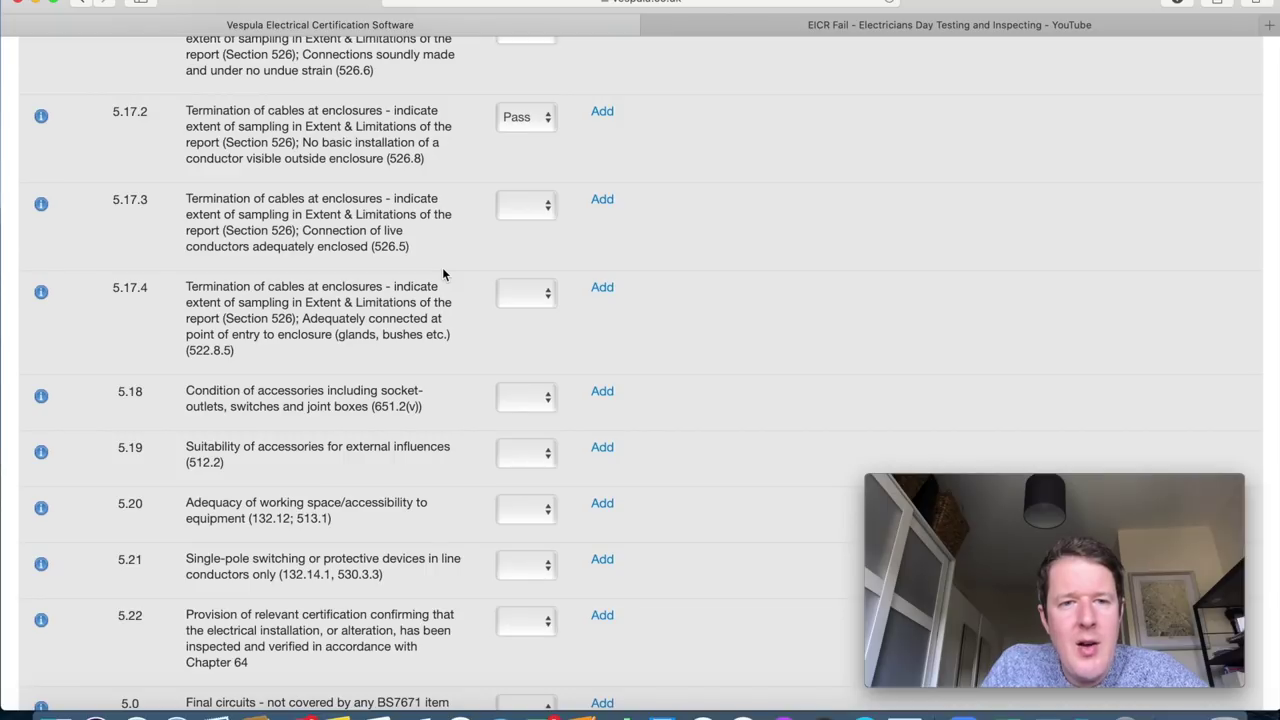
pyautogui.click(524, 208)
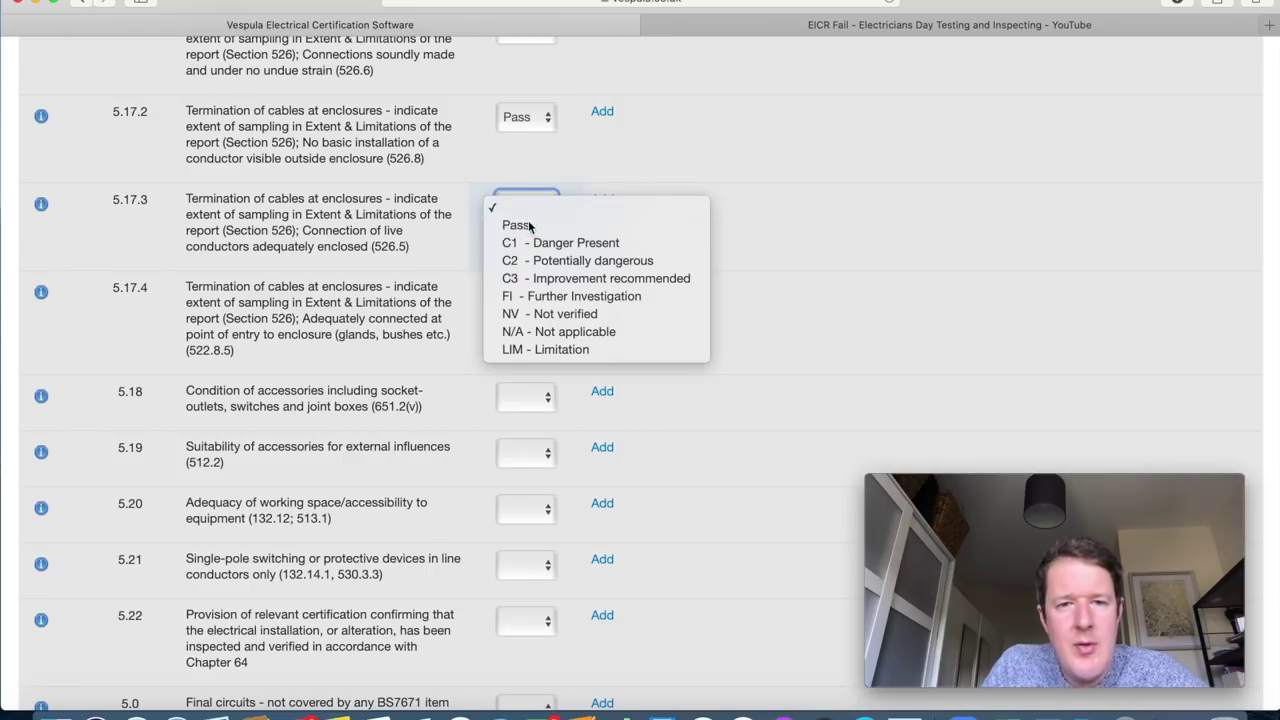
pyautogui.click(530, 221)
# Set item 5.17.4 (cables adequately connected at point of entry to enclosure) to Pass.
pyautogui.scroll(-2, 670, 372)
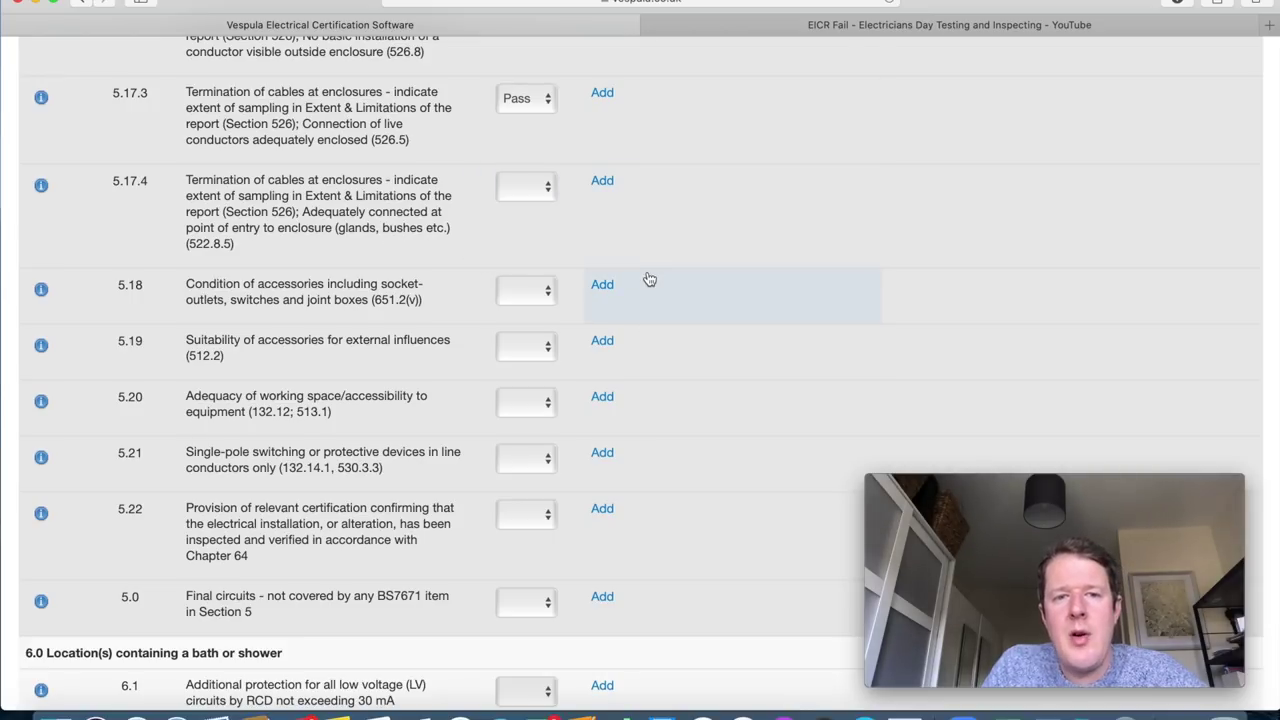
pyautogui.click(527, 187)
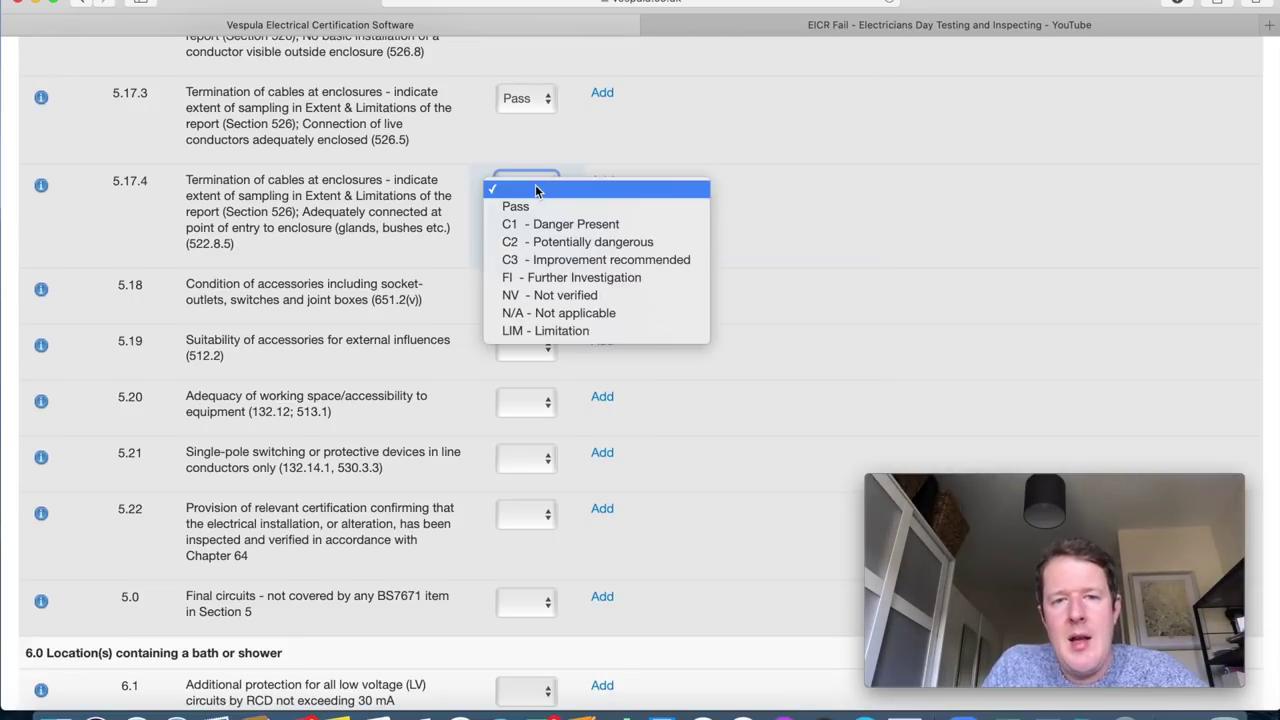
pyautogui.press('Escape')
pyautogui.press('p')
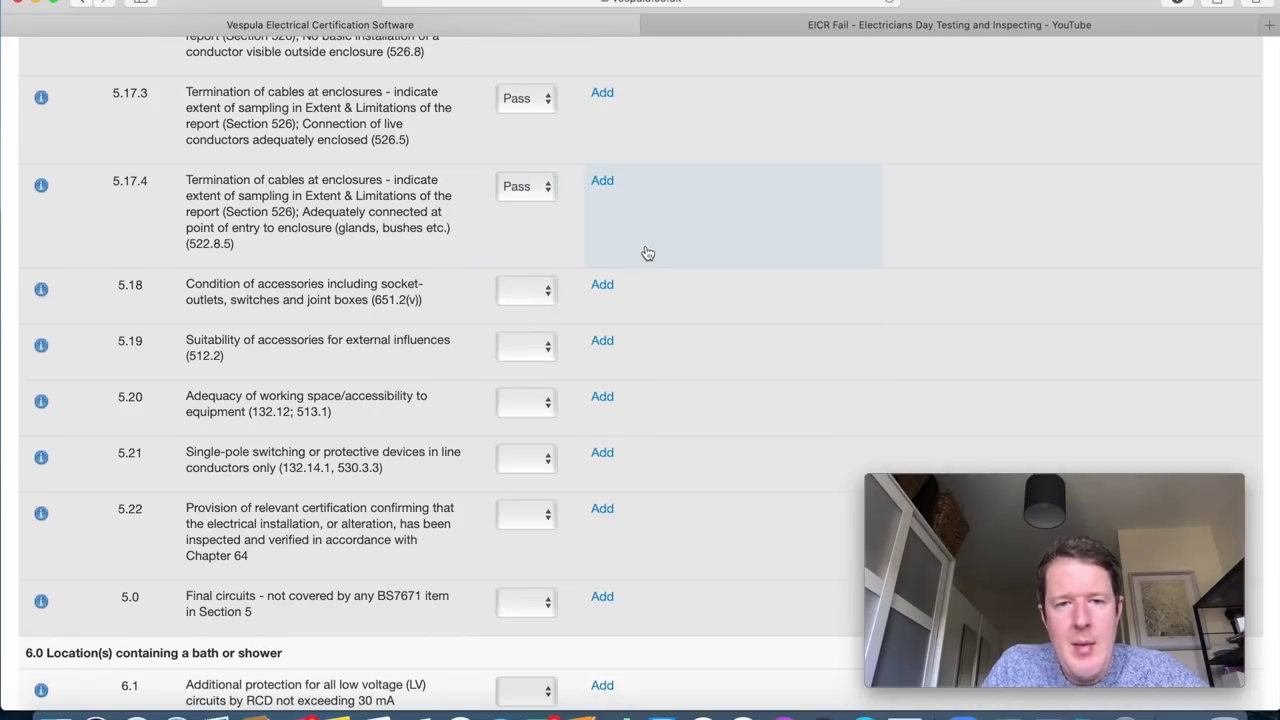
# Skip ahead in the YouTube site video to the outdoor wiring footage, examine the cable terminations, and return to the Vespula inspection schedule.
pyautogui.scroll(3, 647, 253)
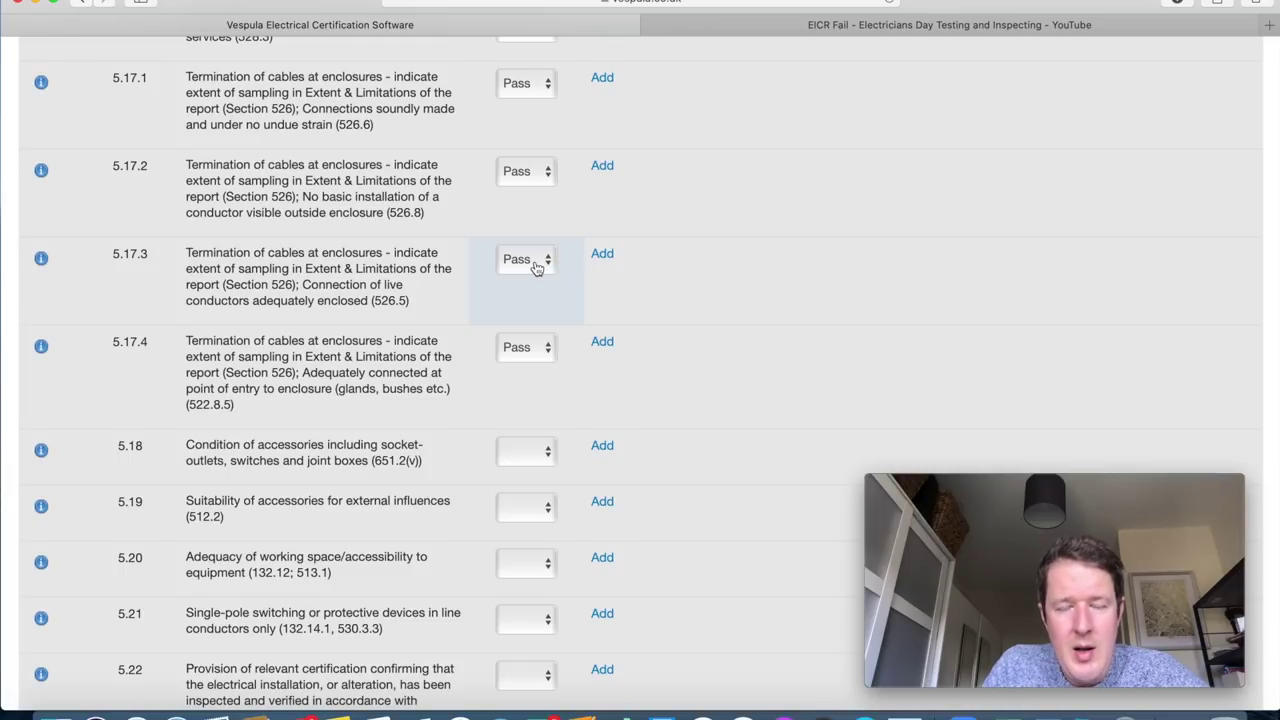
pyautogui.click(910, 28)
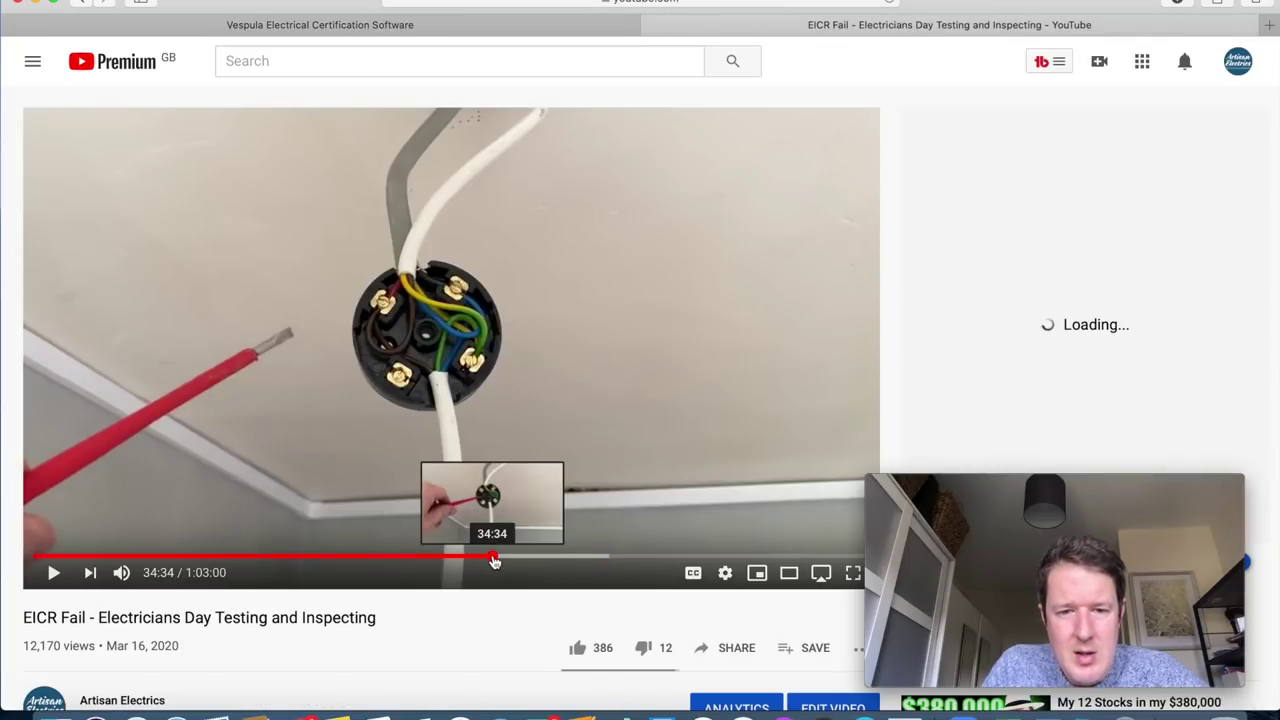
pyautogui.moveTo(494, 561); pyautogui.dragTo(599, 577)
pyautogui.moveTo(648, 577); pyautogui.dragTo(760, 563)
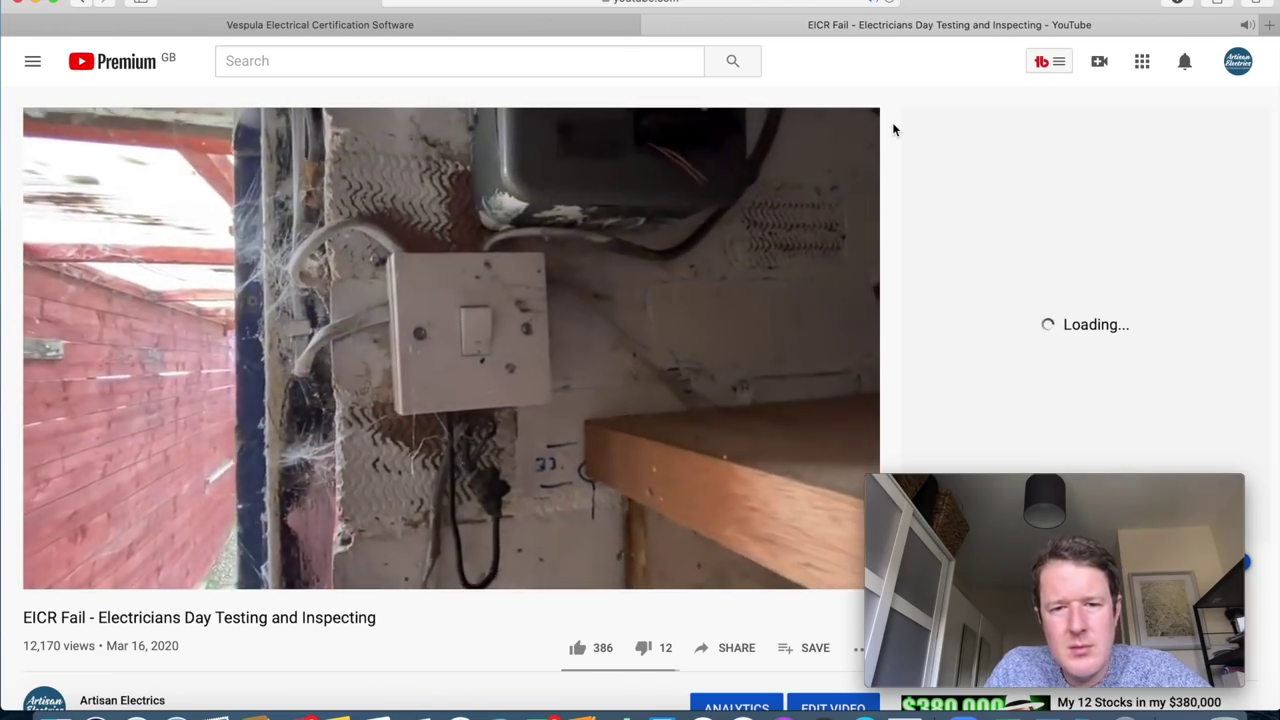
pyautogui.moveTo(531, 395)
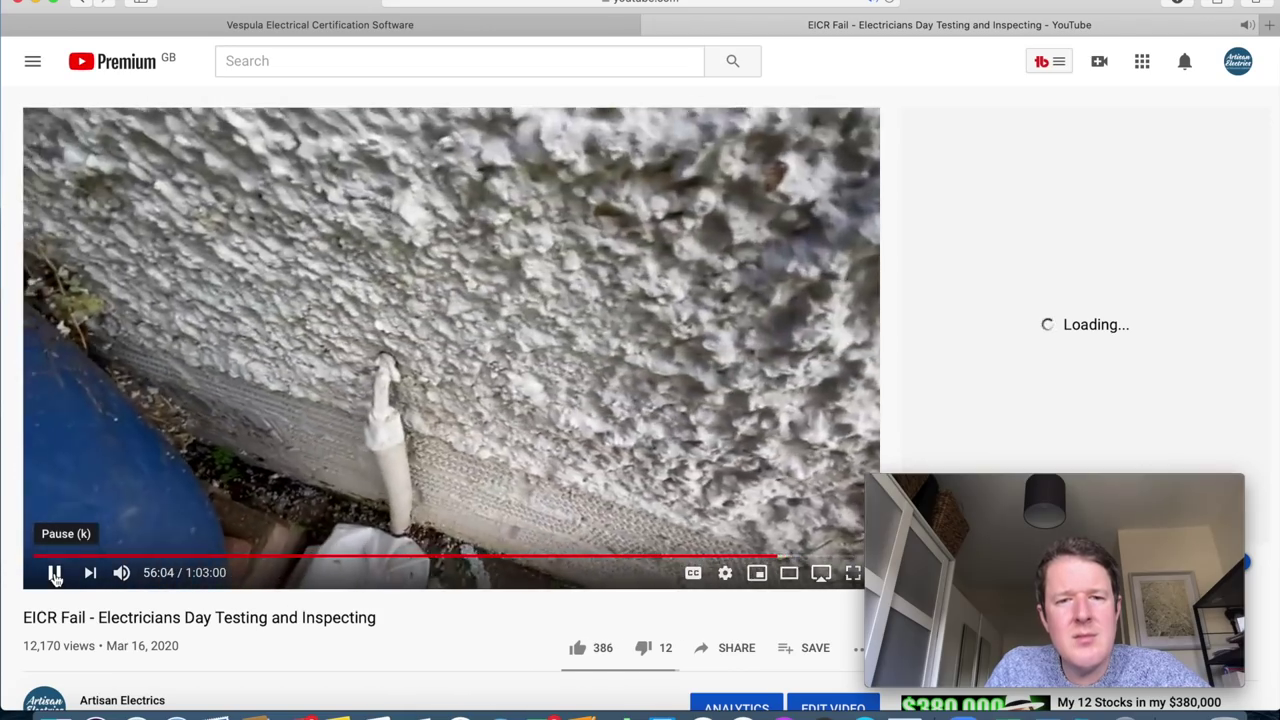
pyautogui.click(55, 574)
pyautogui.click(456, 24)
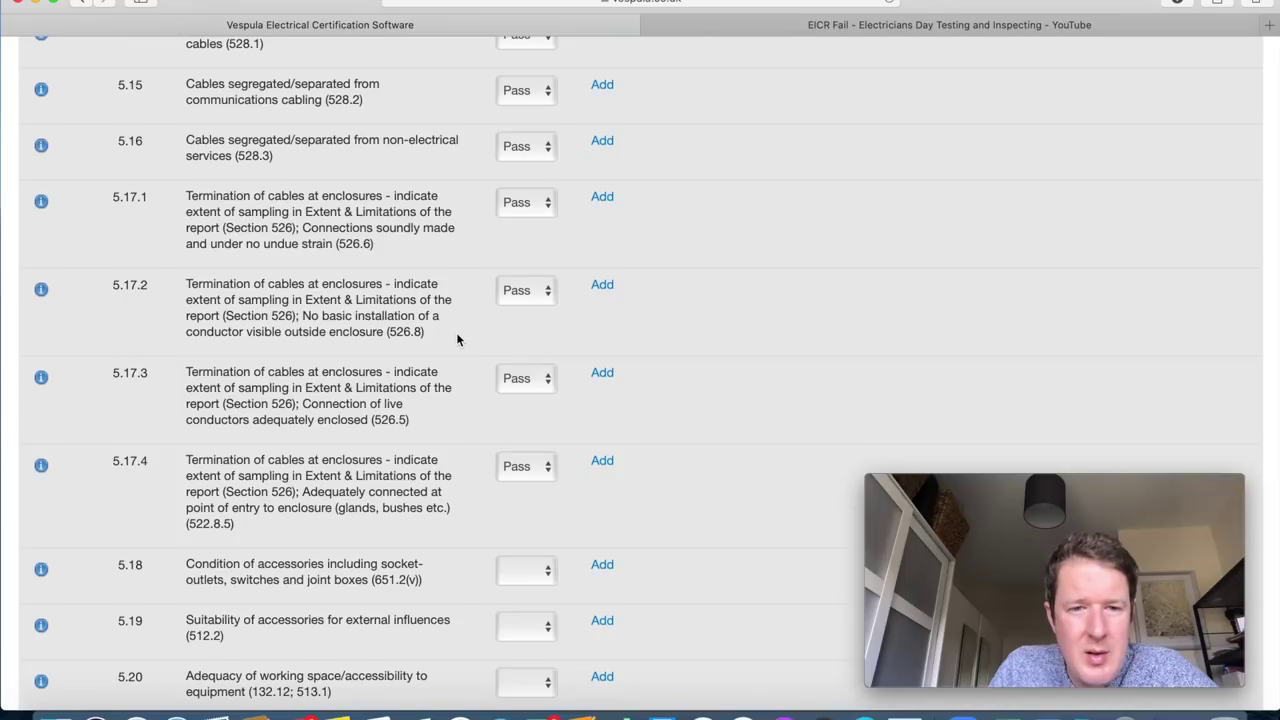
# Change item 5.17.2 to C2 - Potentially dangerous with the standard observation "Absence of mechanical protection to PVC insulated single copper conductors".
pyautogui.scroll(-3, 457, 360)
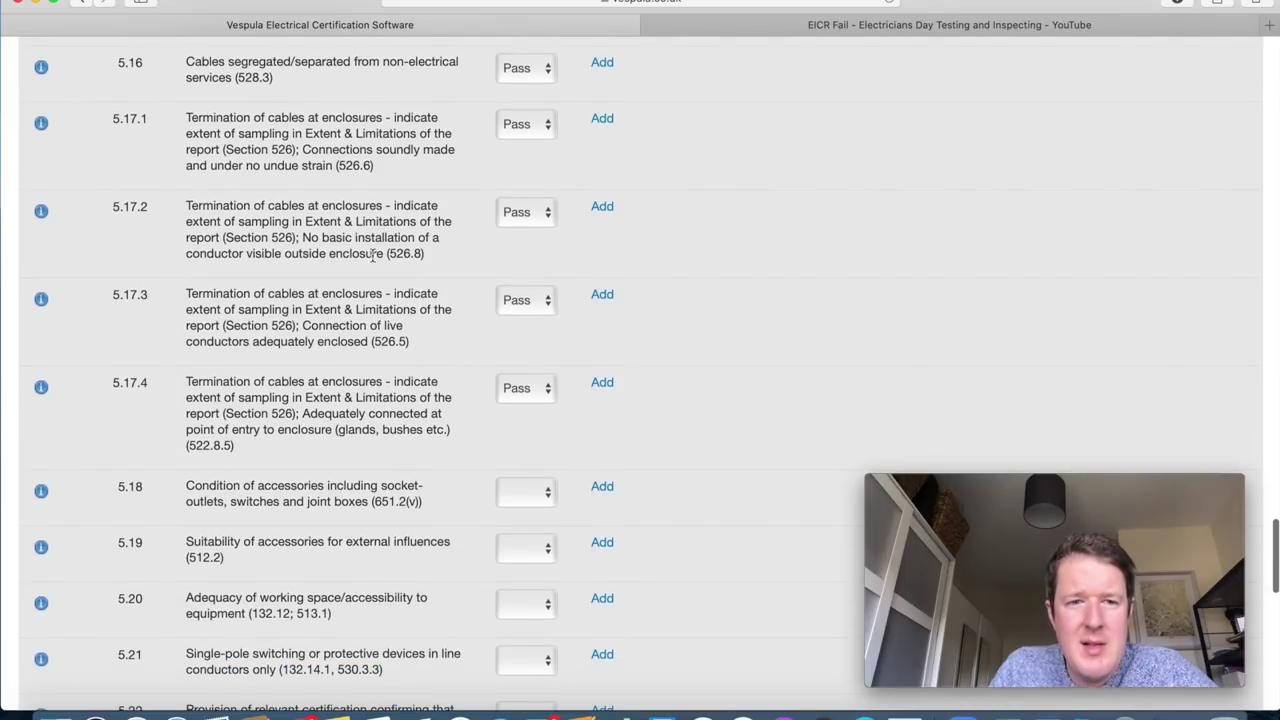
pyautogui.click(520, 221)
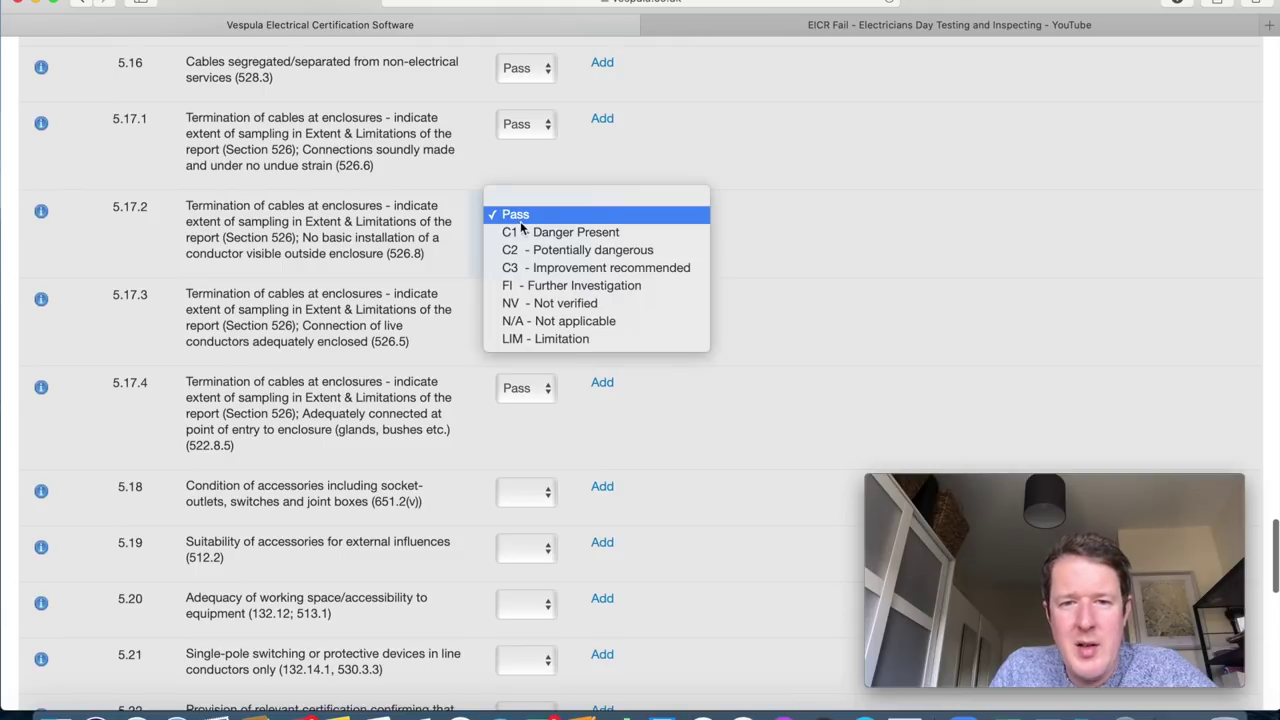
pyautogui.click(589, 250)
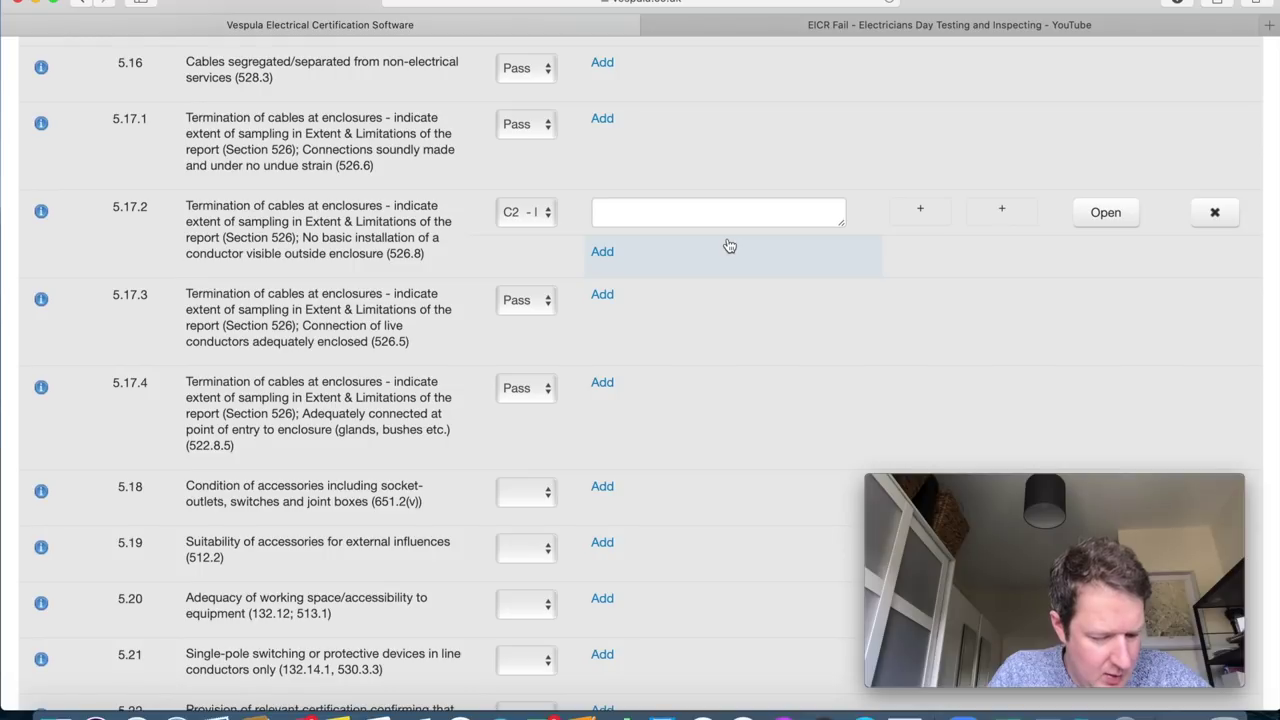
pyautogui.click(679, 217)
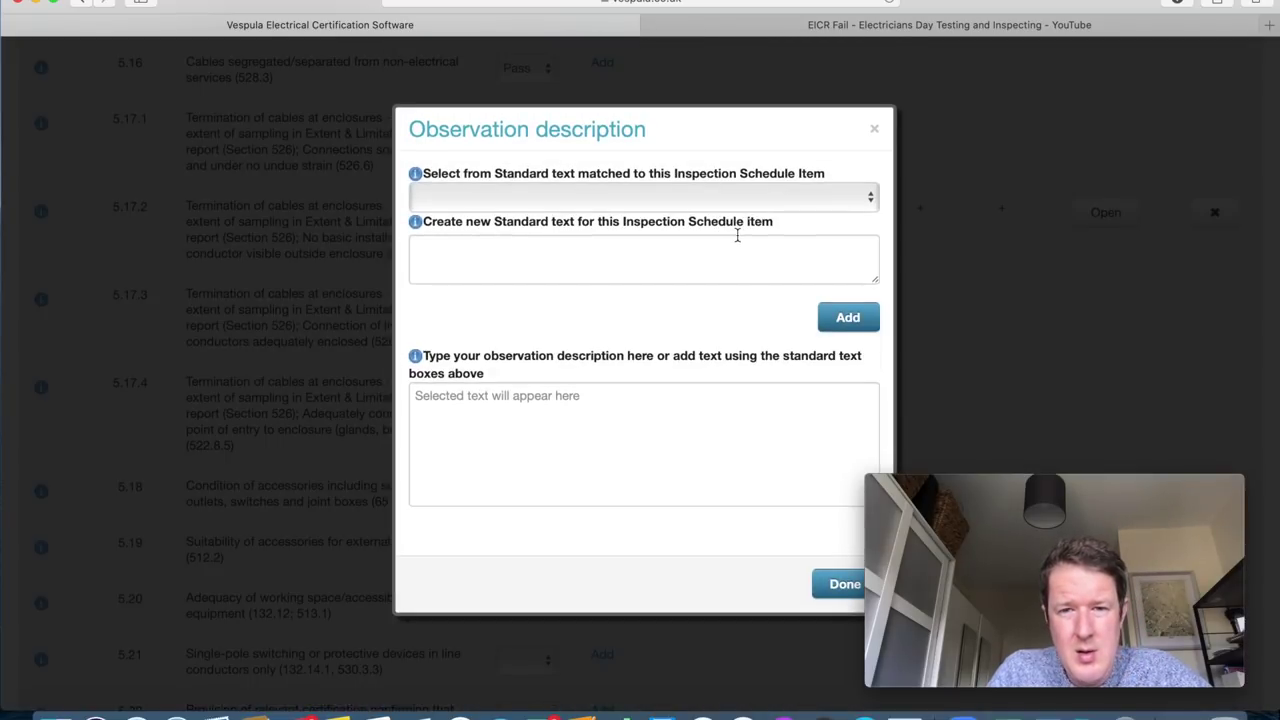
pyautogui.click(743, 199)
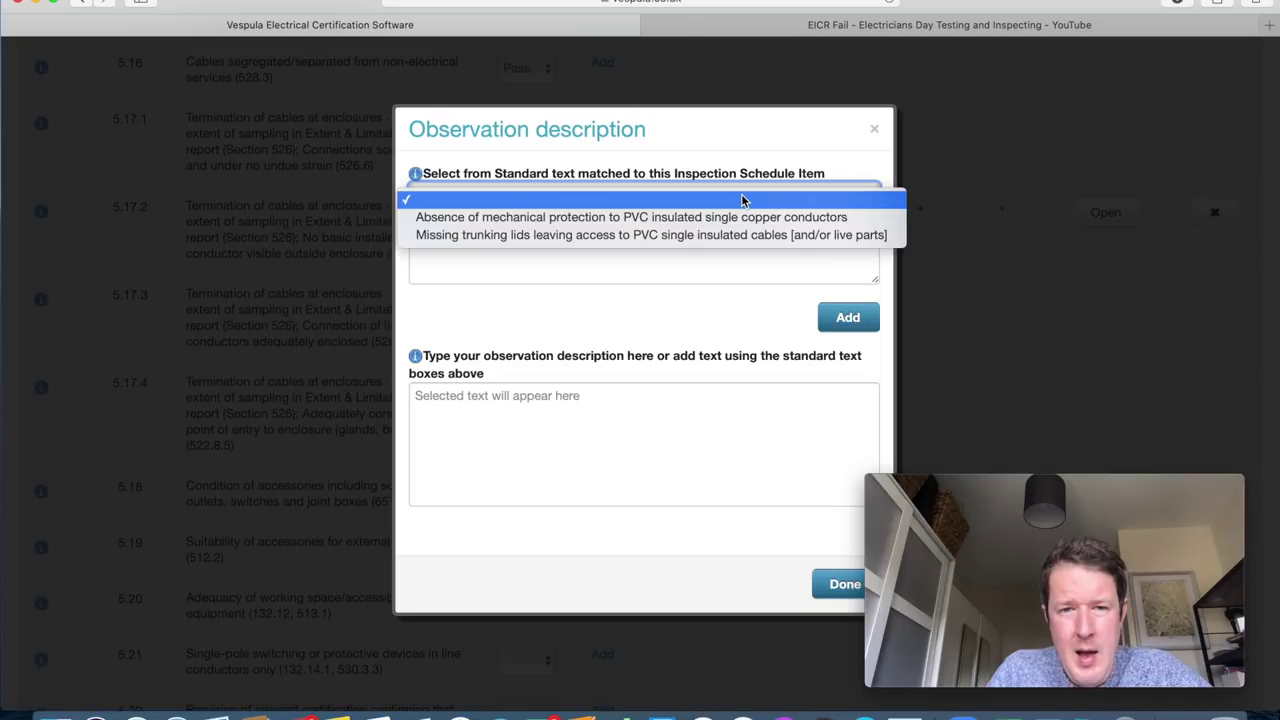
pyautogui.click(683, 224)
pyautogui.click(838, 590)
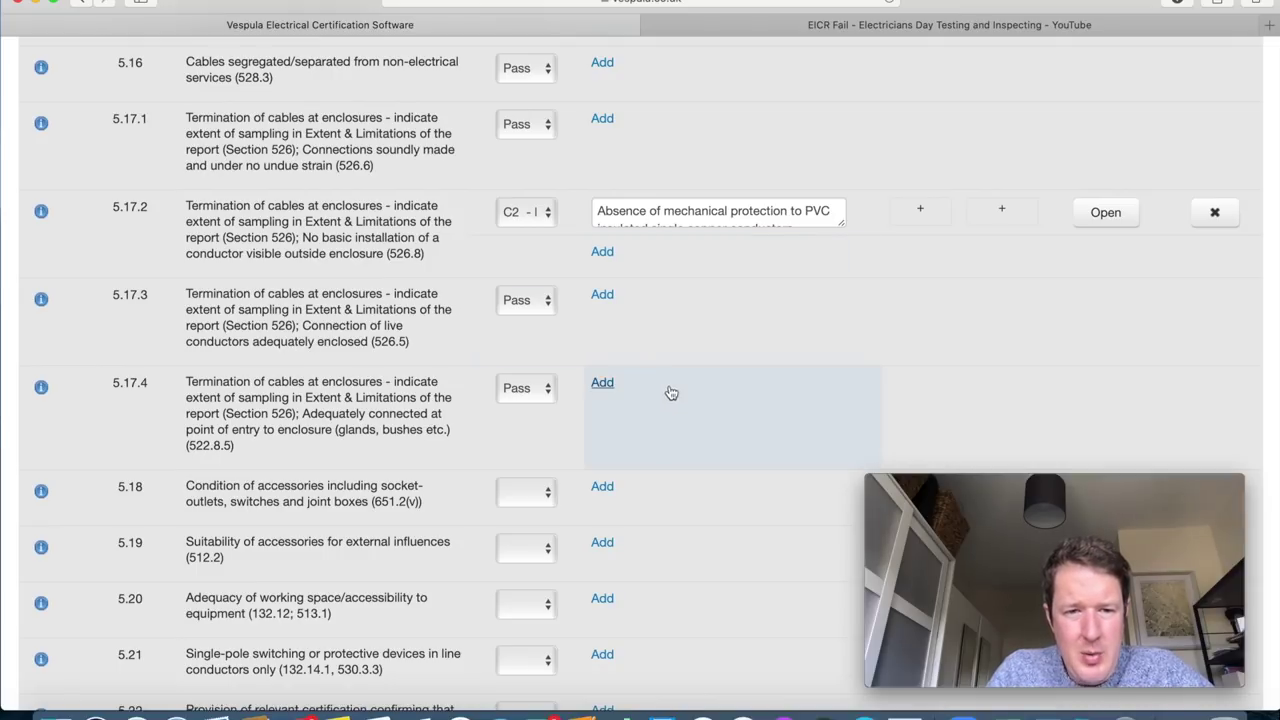
# Change item 5.17.3 to C1 - Danger Present with the standard observation "Poor termination of conductors [including access to live parts]".
pyautogui.click(533, 303)
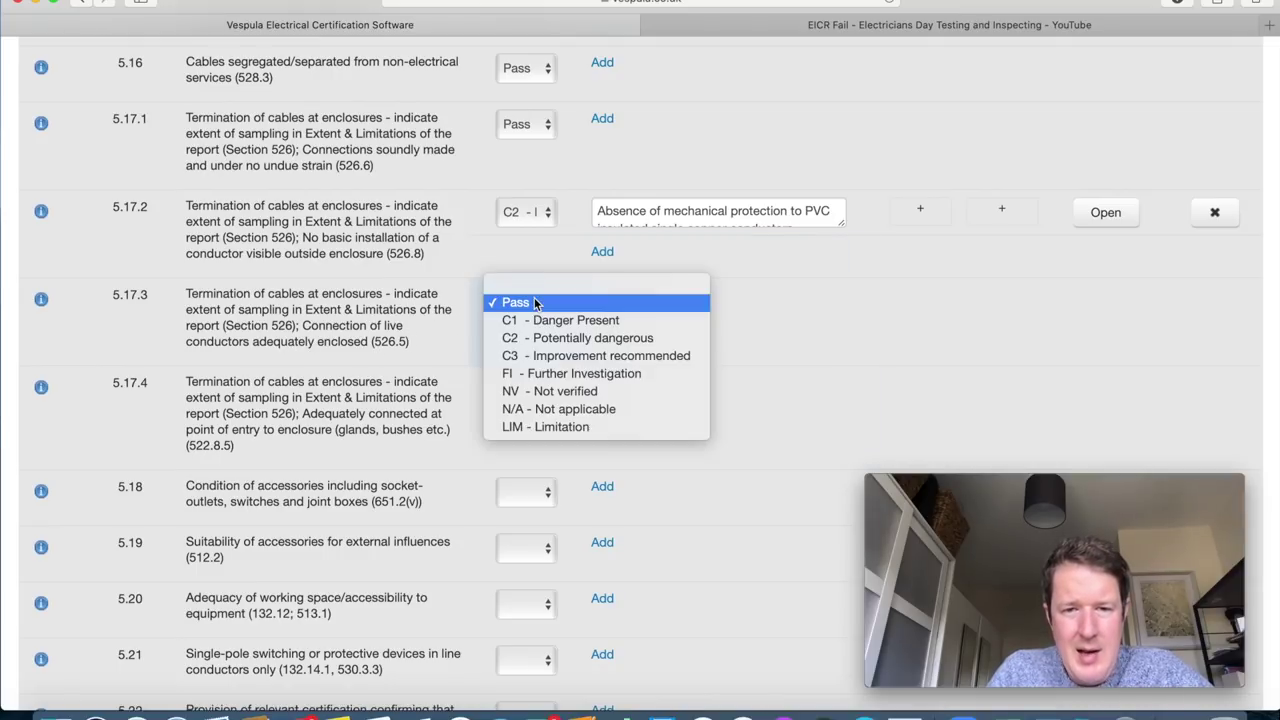
pyautogui.click(541, 323)
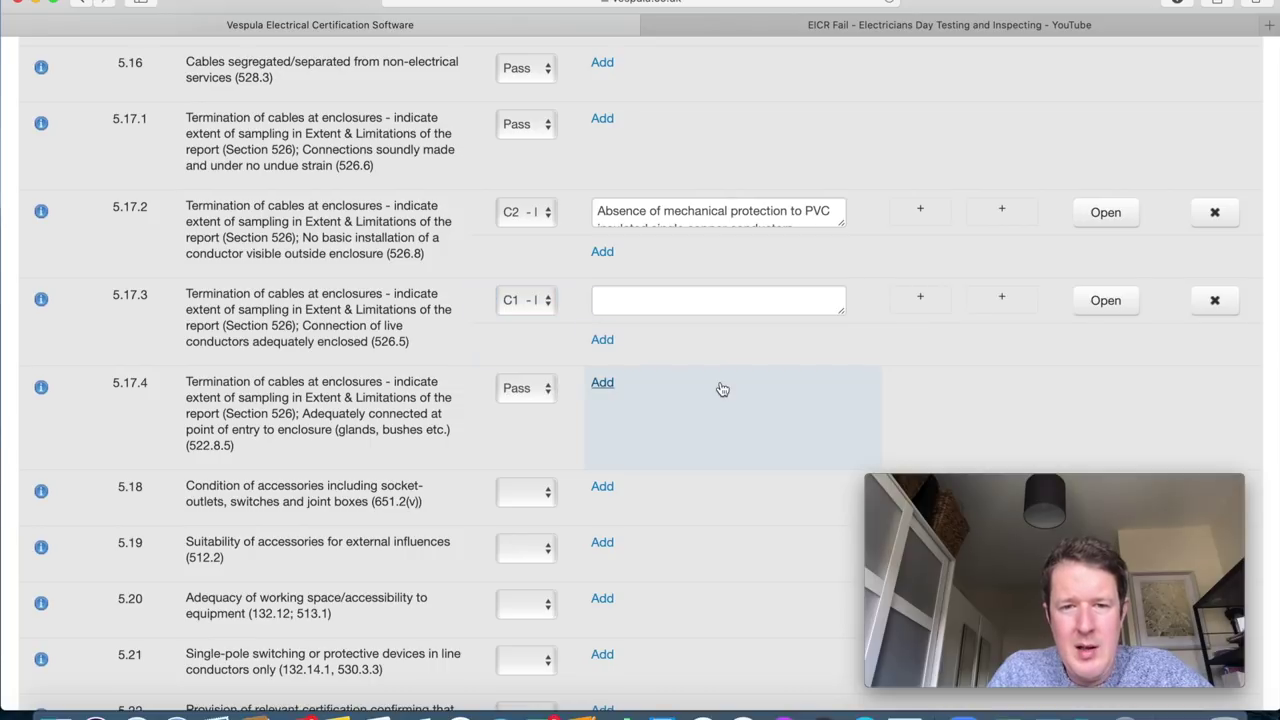
pyautogui.click(684, 302)
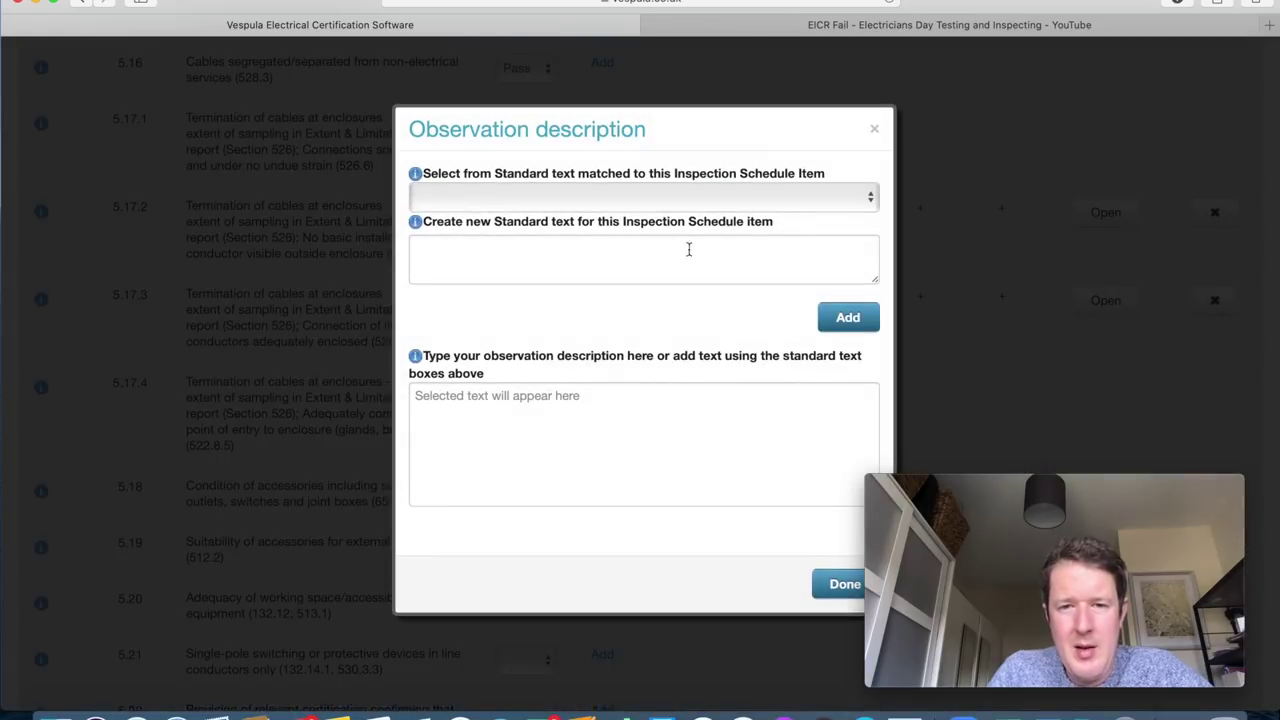
pyautogui.click(718, 200)
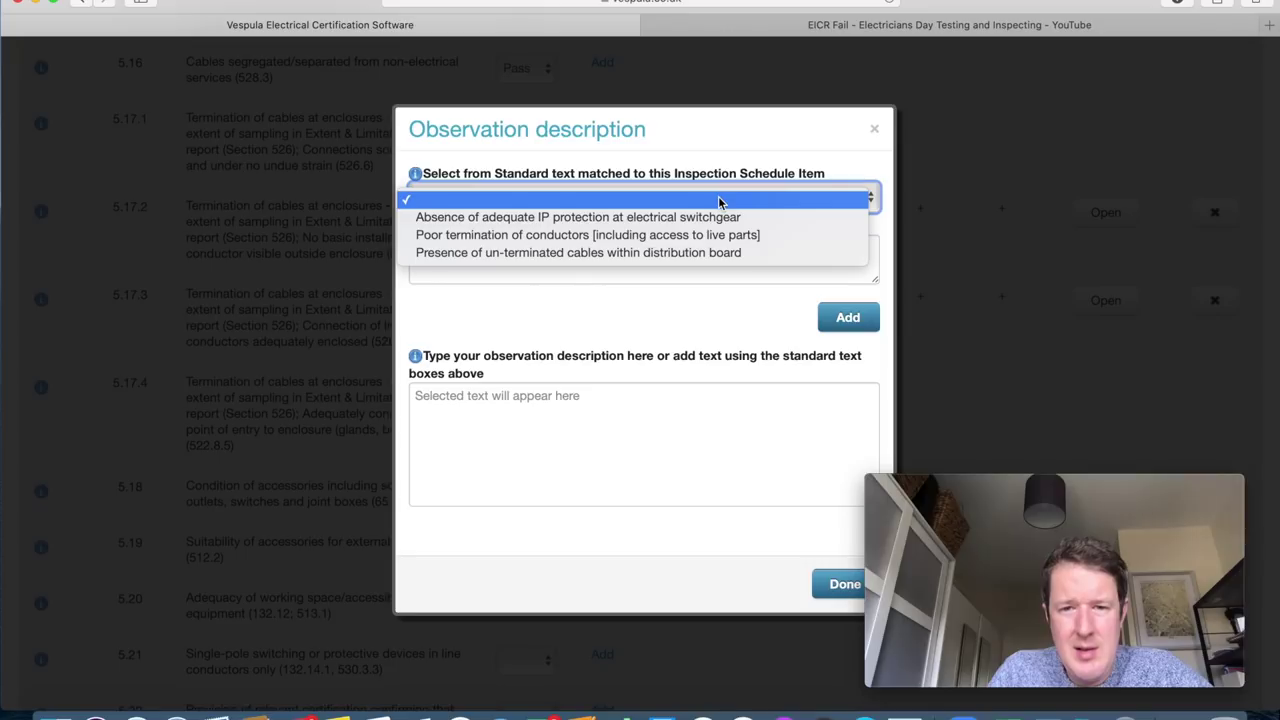
pyautogui.click(667, 238)
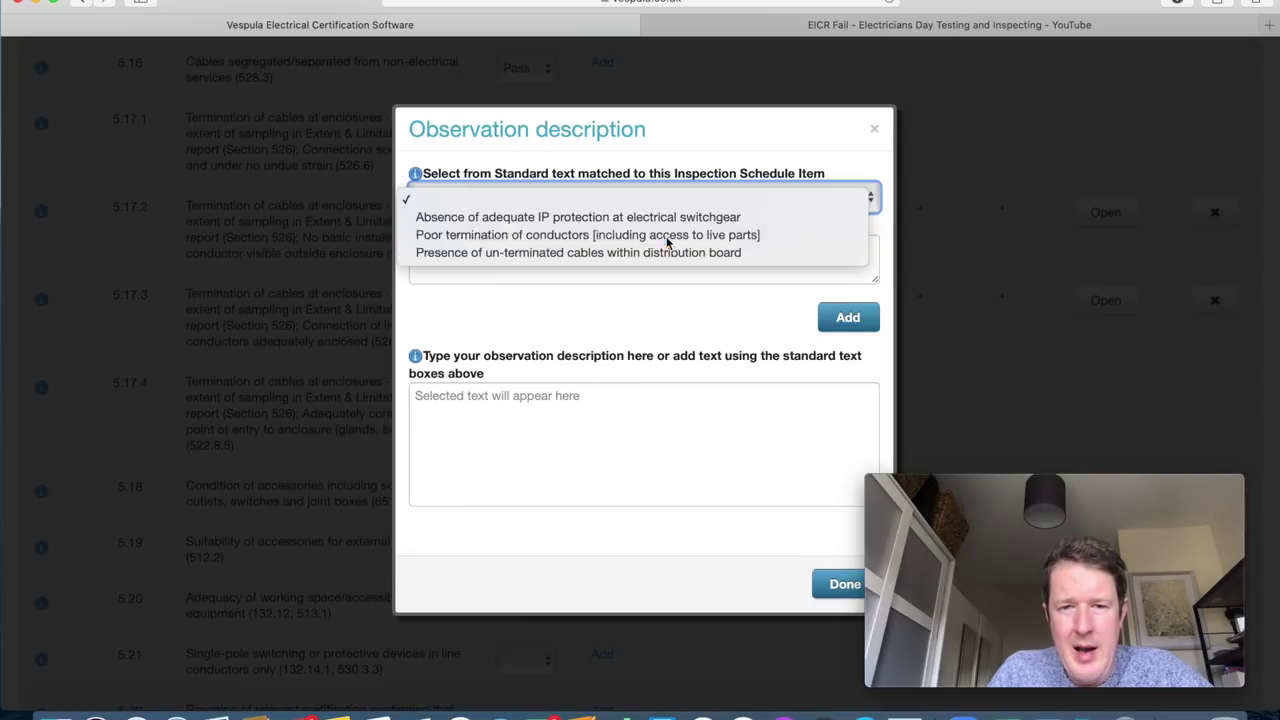
pyautogui.click(829, 588)
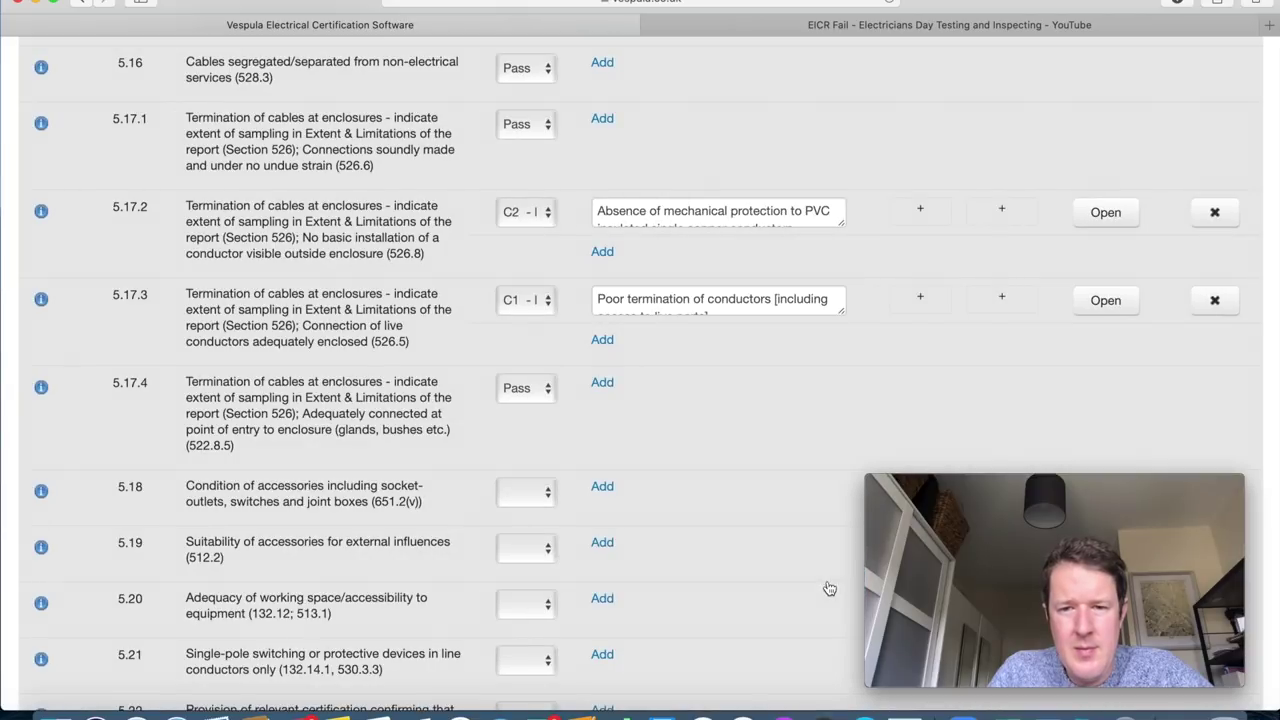
# Review the outcomes and observations already recorded in the inspection schedule, particularly sections 4 and 5 through item 5.17.4.
pyautogui.scroll(-2, 740, 436)
pyautogui.scroll(10, 836, 300)
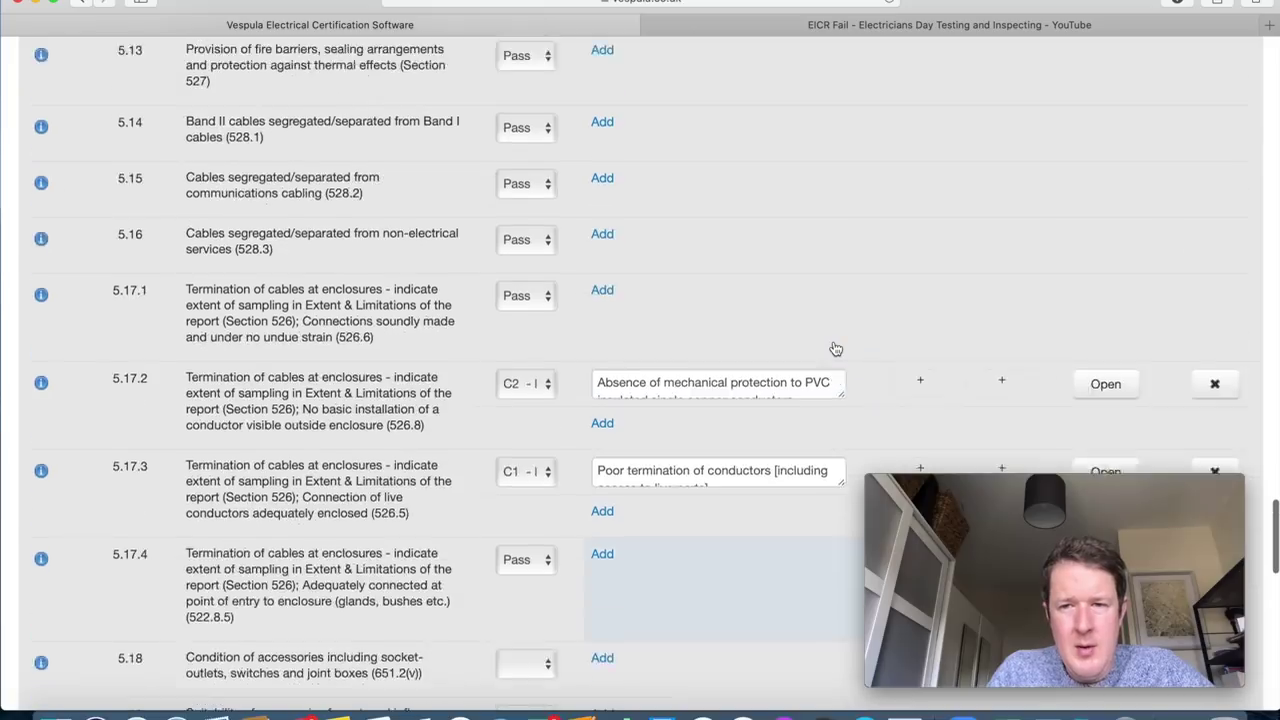
pyautogui.scroll(20, 835, 347)
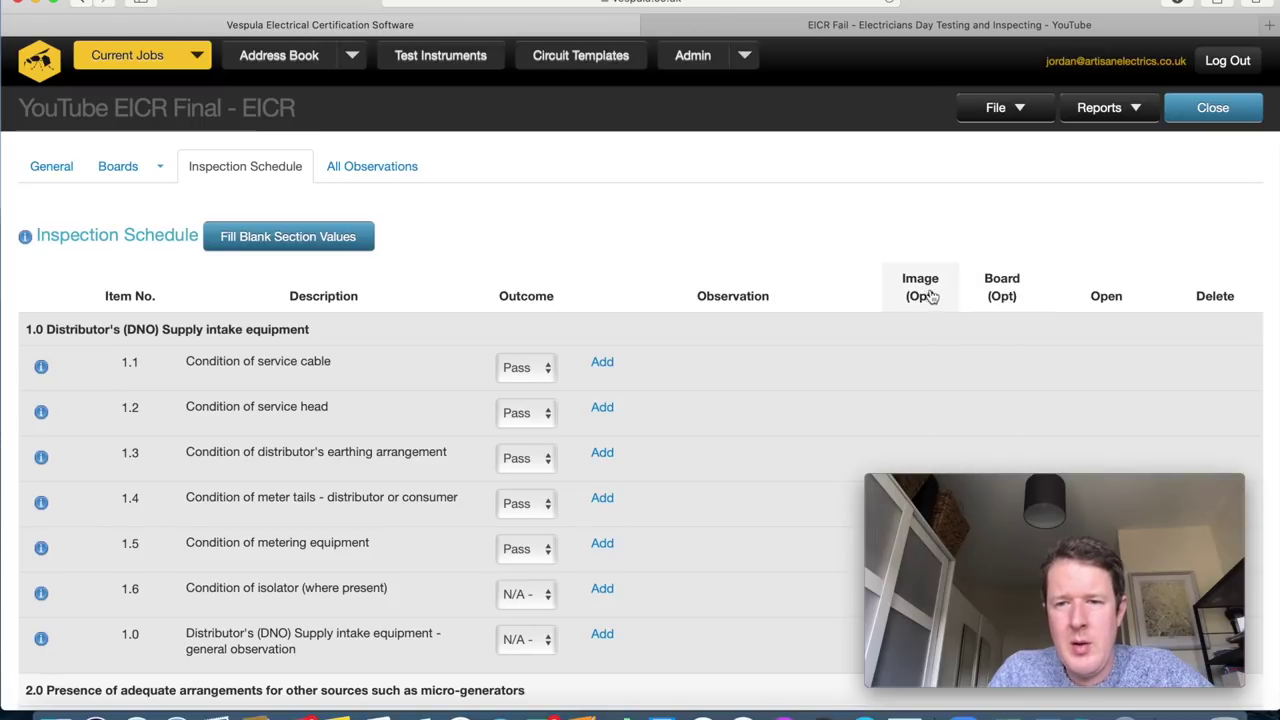
pyautogui.scroll(-20, 920, 305)
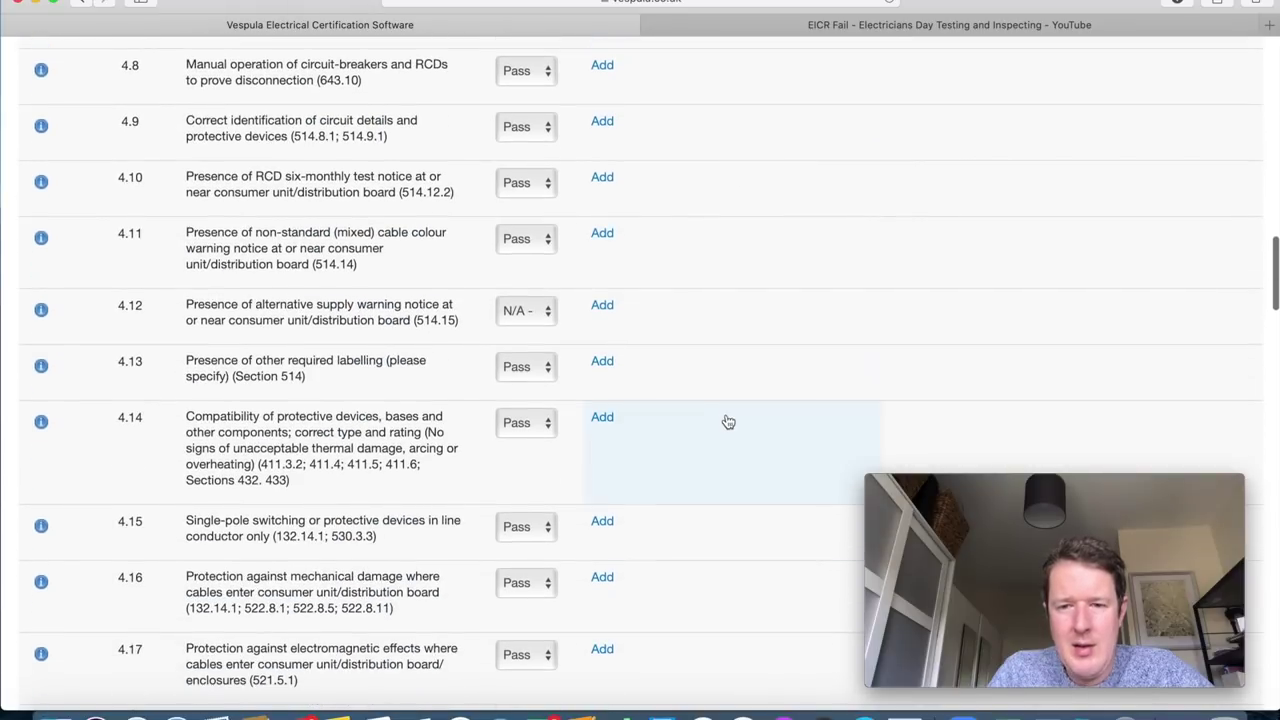
pyautogui.scroll(3, 729, 397)
pyautogui.scroll(-5, 729, 397)
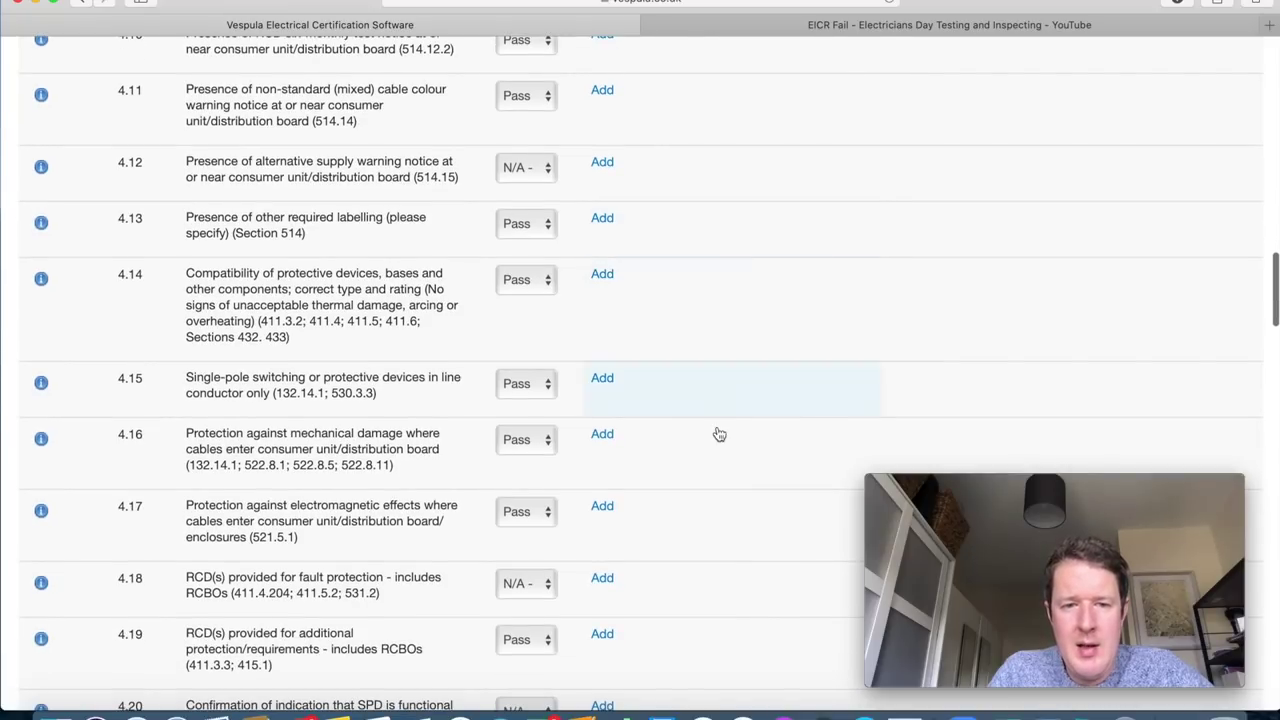
pyautogui.scroll(-3, 717, 446)
pyautogui.scroll(-5, 719, 446)
pyautogui.scroll(2, 717, 446)
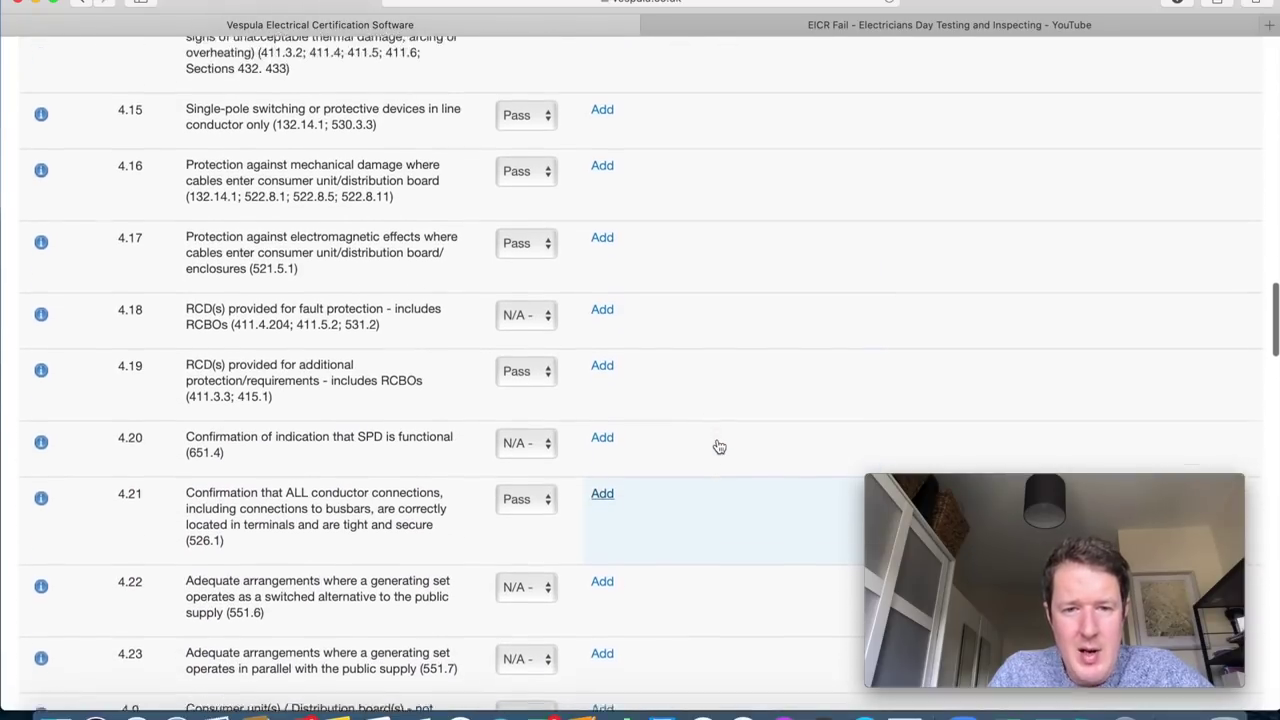
pyautogui.scroll(-1, 717, 446)
pyautogui.scroll(-5, 686, 449)
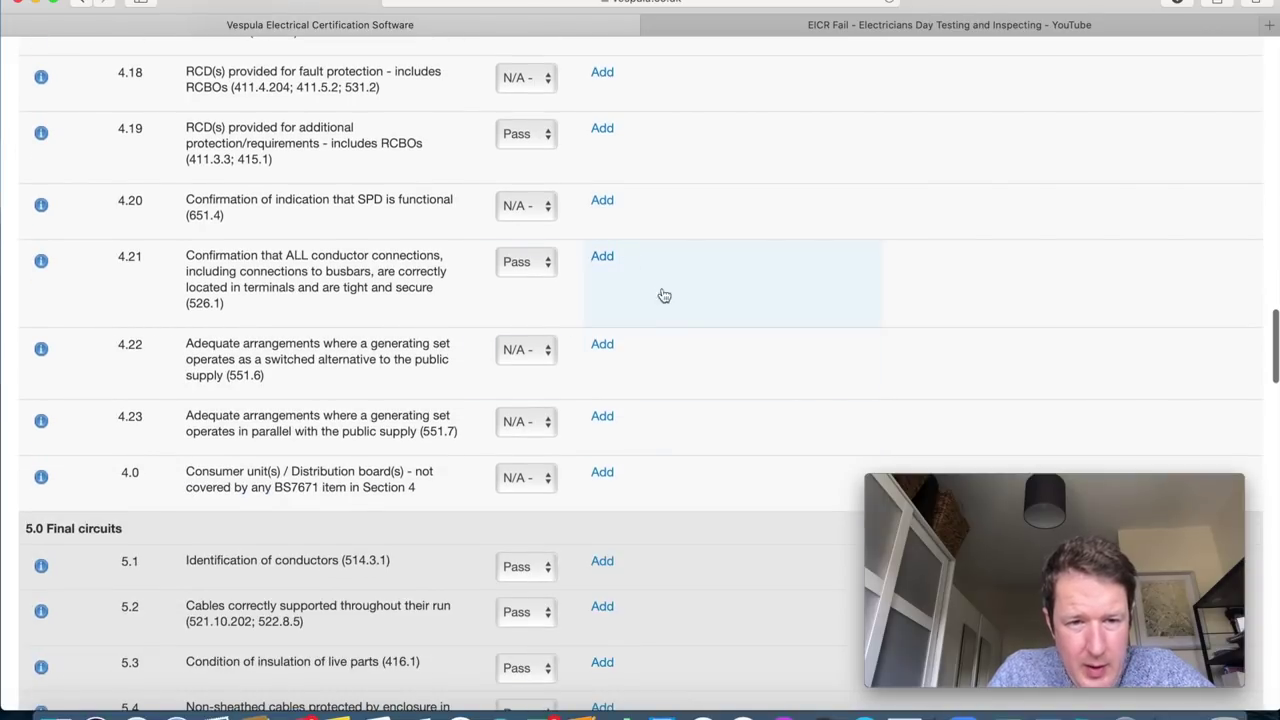
pyautogui.scroll(-15, 669, 377)
pyautogui.scroll(-5, 670, 380)
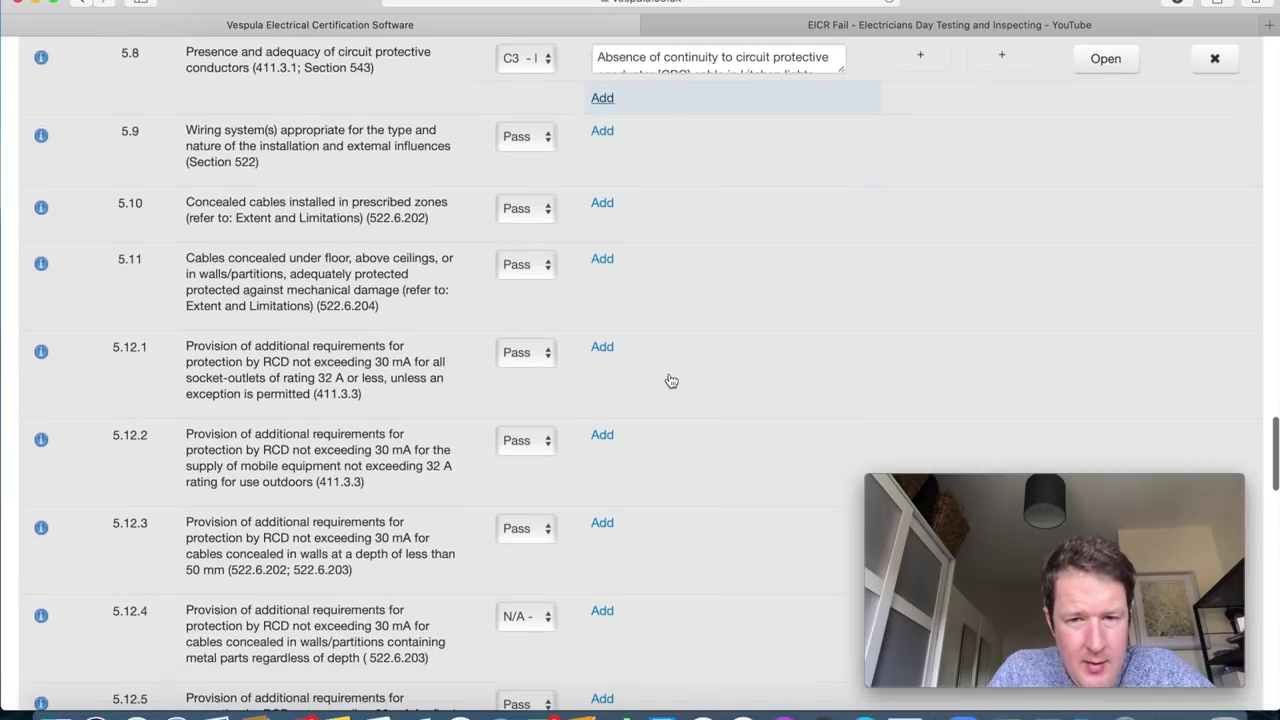
pyautogui.scroll(-16, 686, 420)
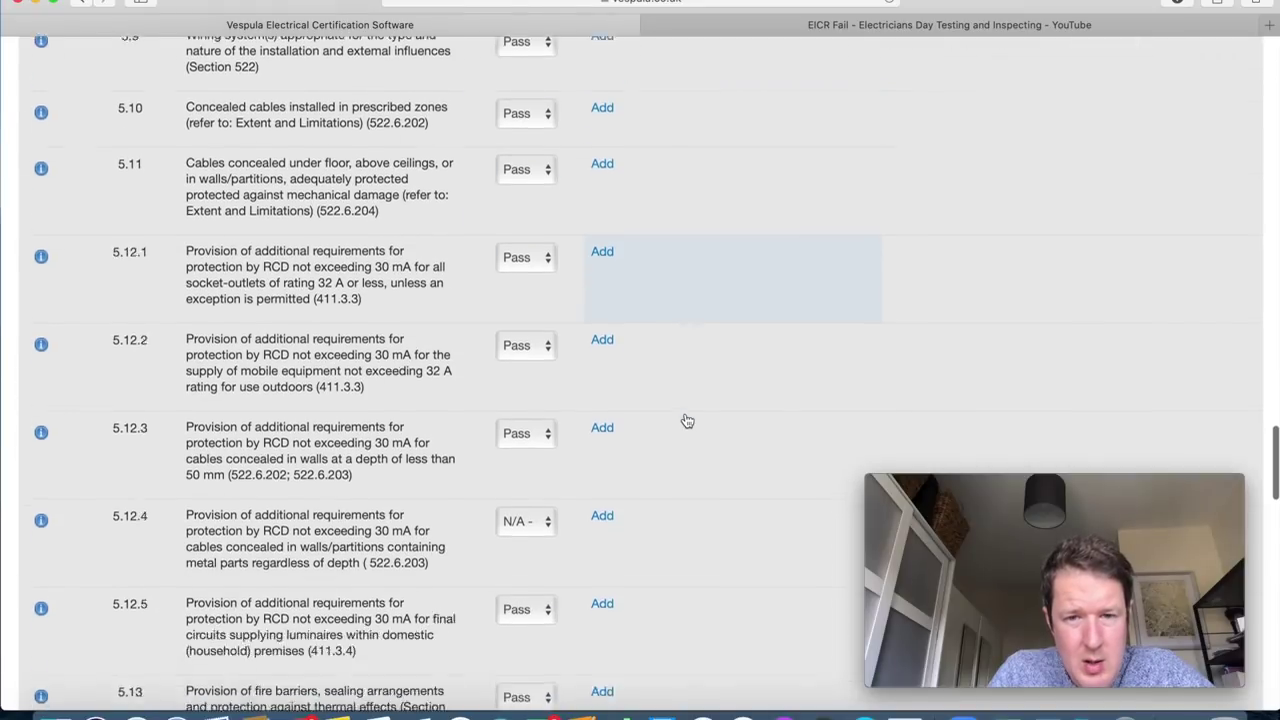
pyautogui.scroll(-3, 686, 550)
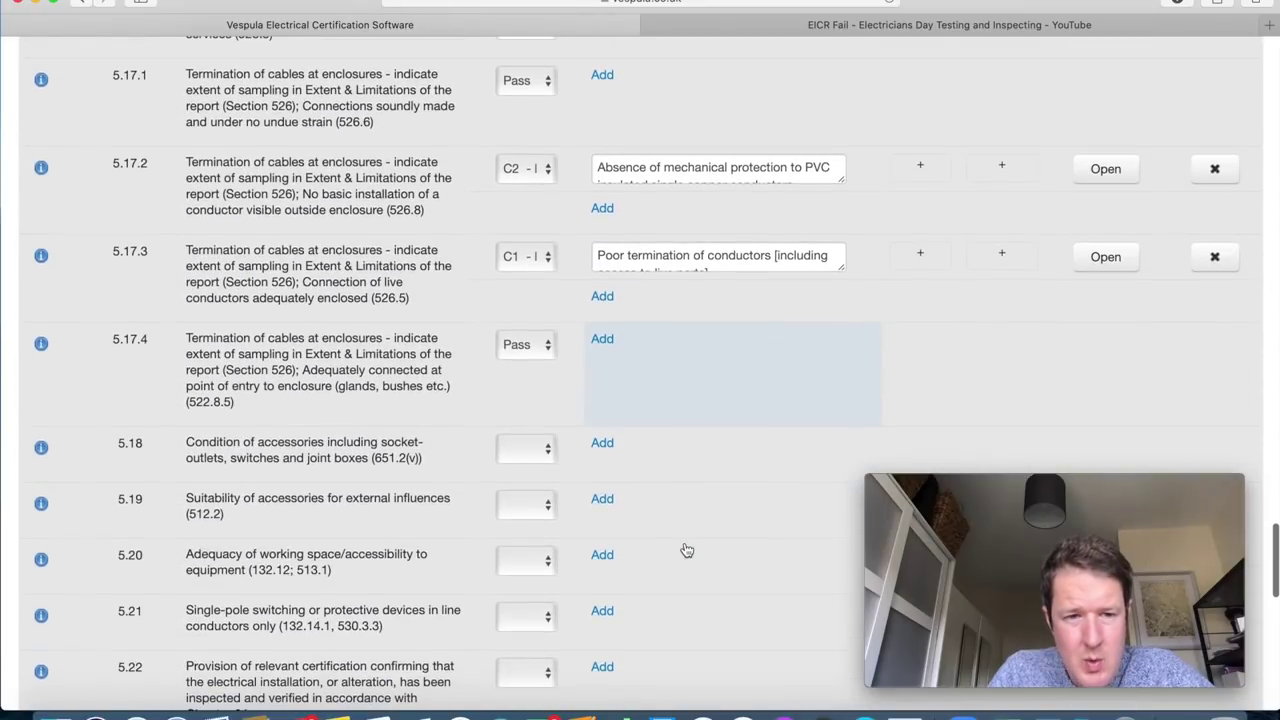
# Rate item 5.17.4 as C2 - Potentially dangerous with the standard observation on inadequate termination of cables, including inadequate access for inspection, testing and maintenance.
pyautogui.click(538, 348)
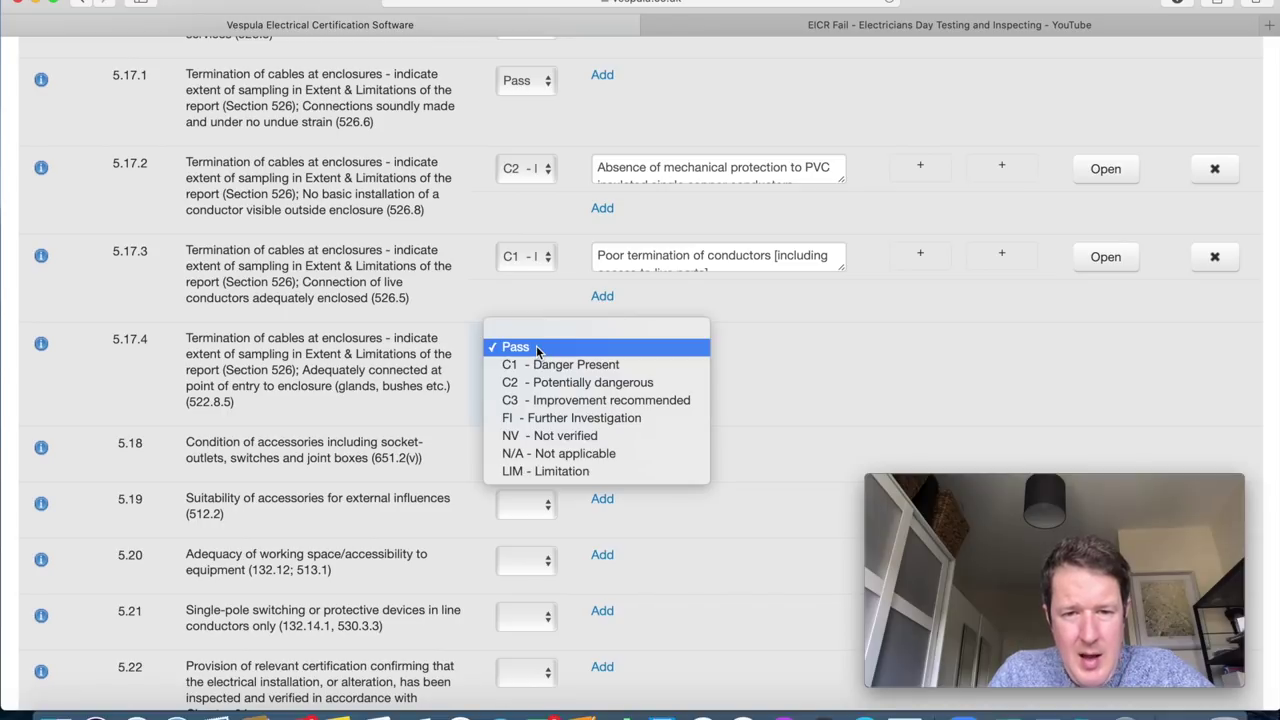
pyautogui.click(594, 383)
pyautogui.click(711, 345)
pyautogui.click(734, 195)
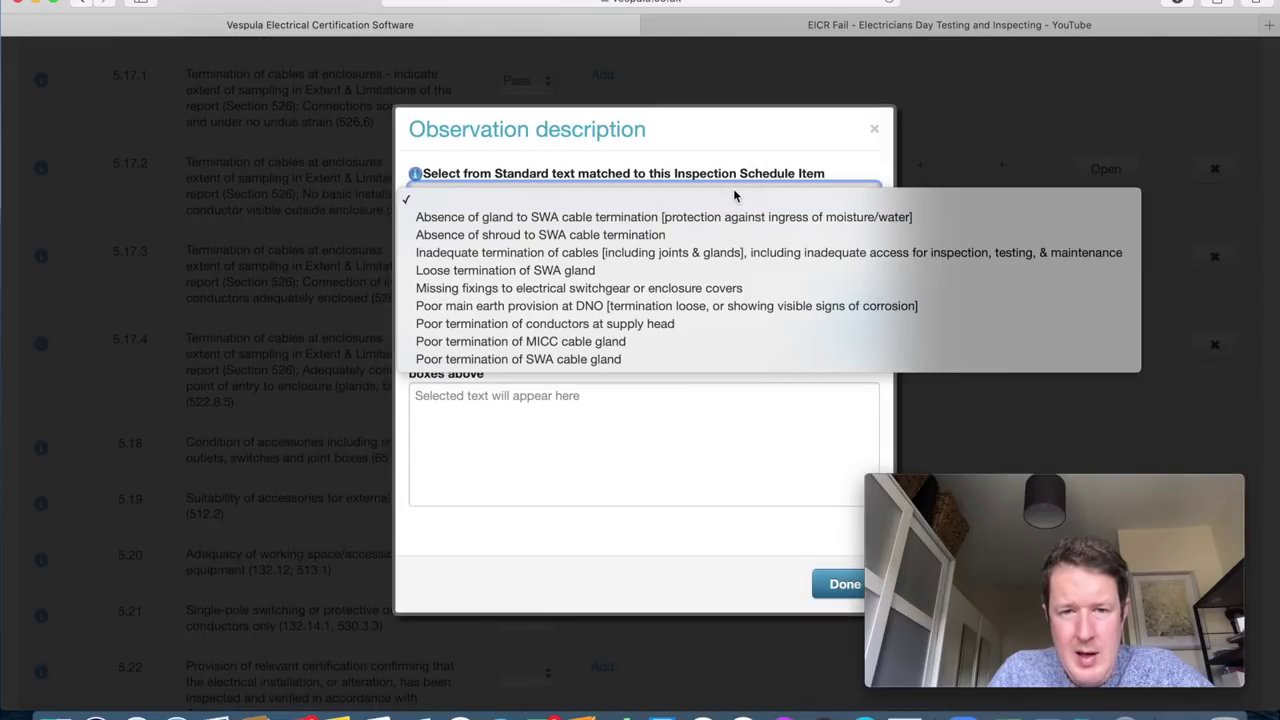
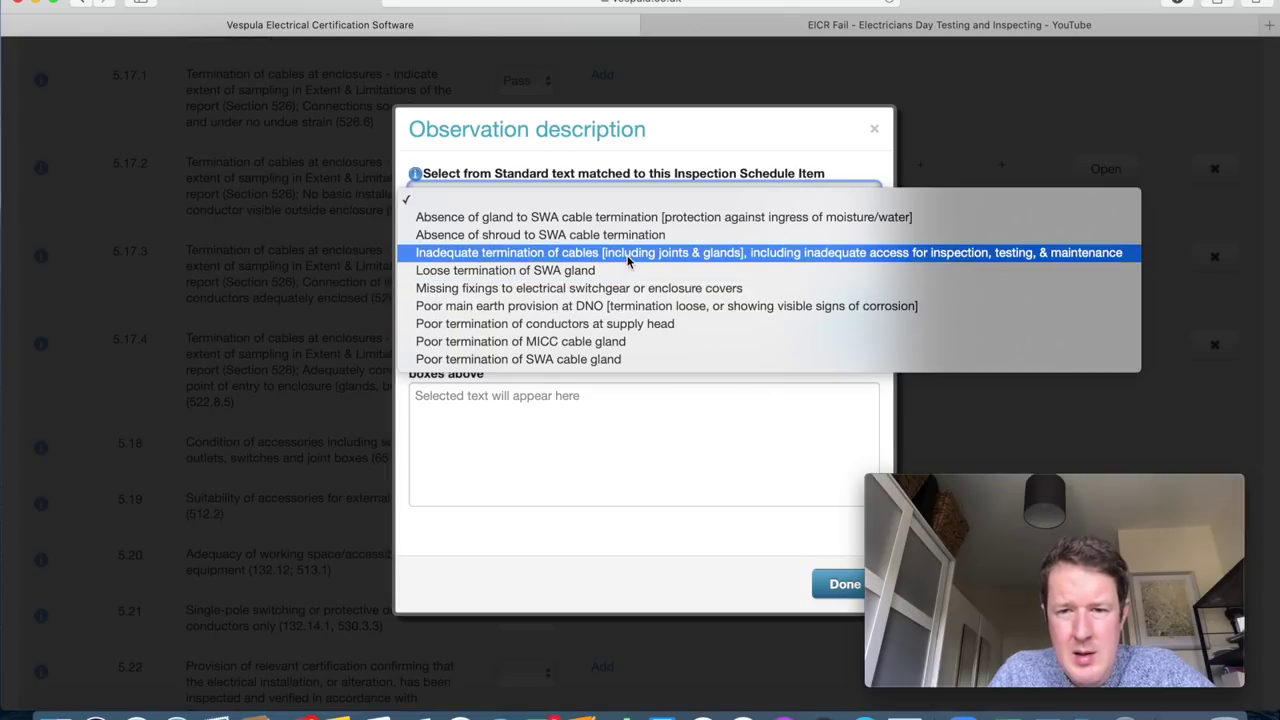
pyautogui.click(628, 255)
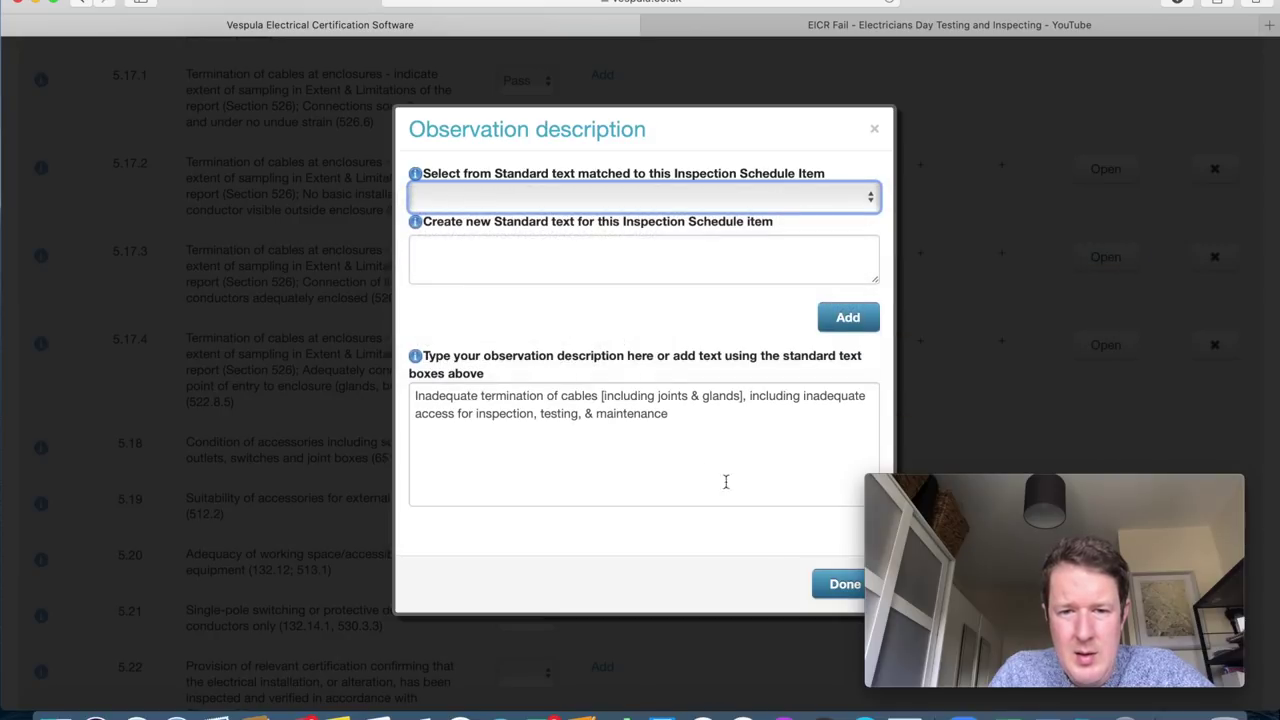
pyautogui.click(832, 584)
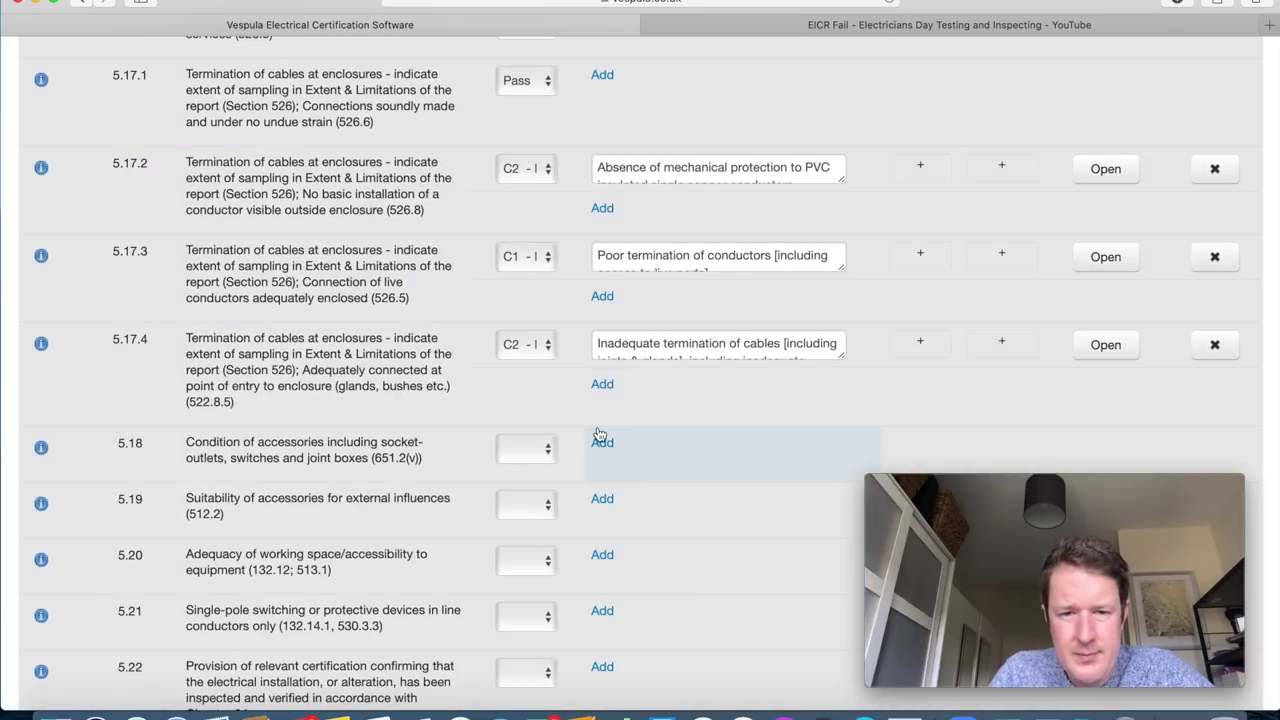
# Rate item 5.18 as C1 - Danger Present with the observation "Poor condition of electrical enclosures or accessories in shed".
pyautogui.scroll(-3, 595, 436)
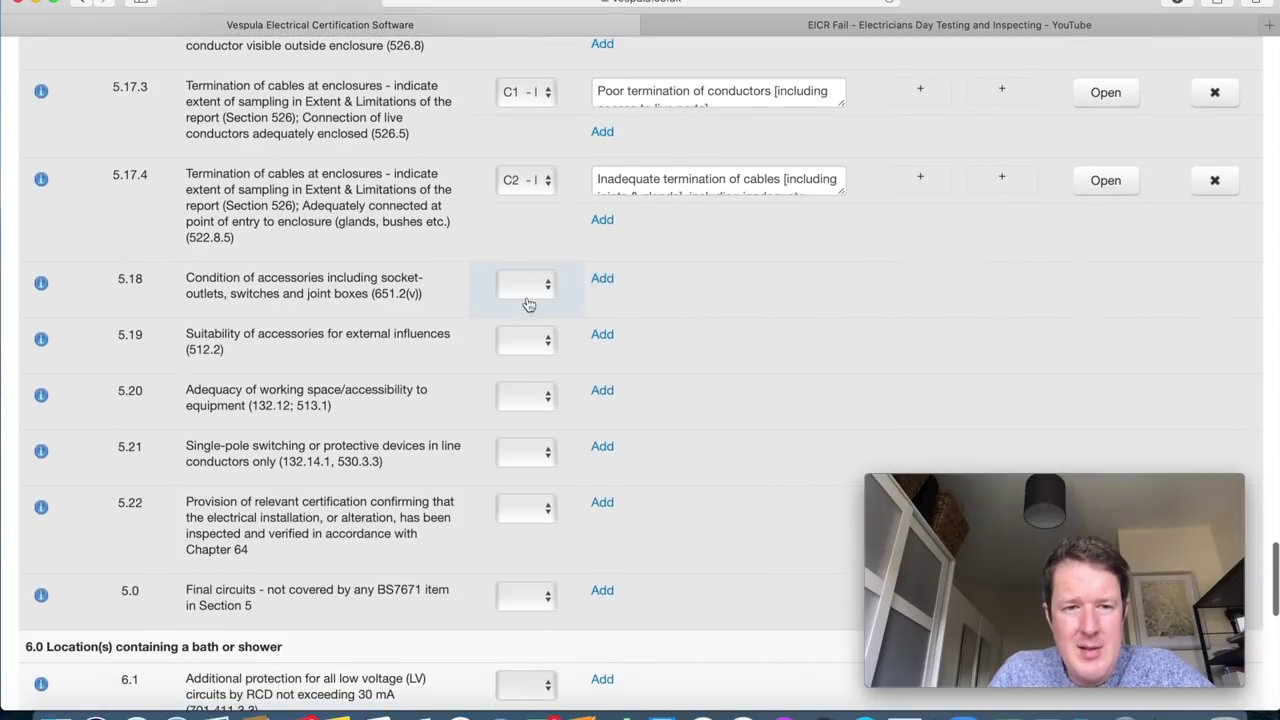
pyautogui.scroll(-2, 694, 371)
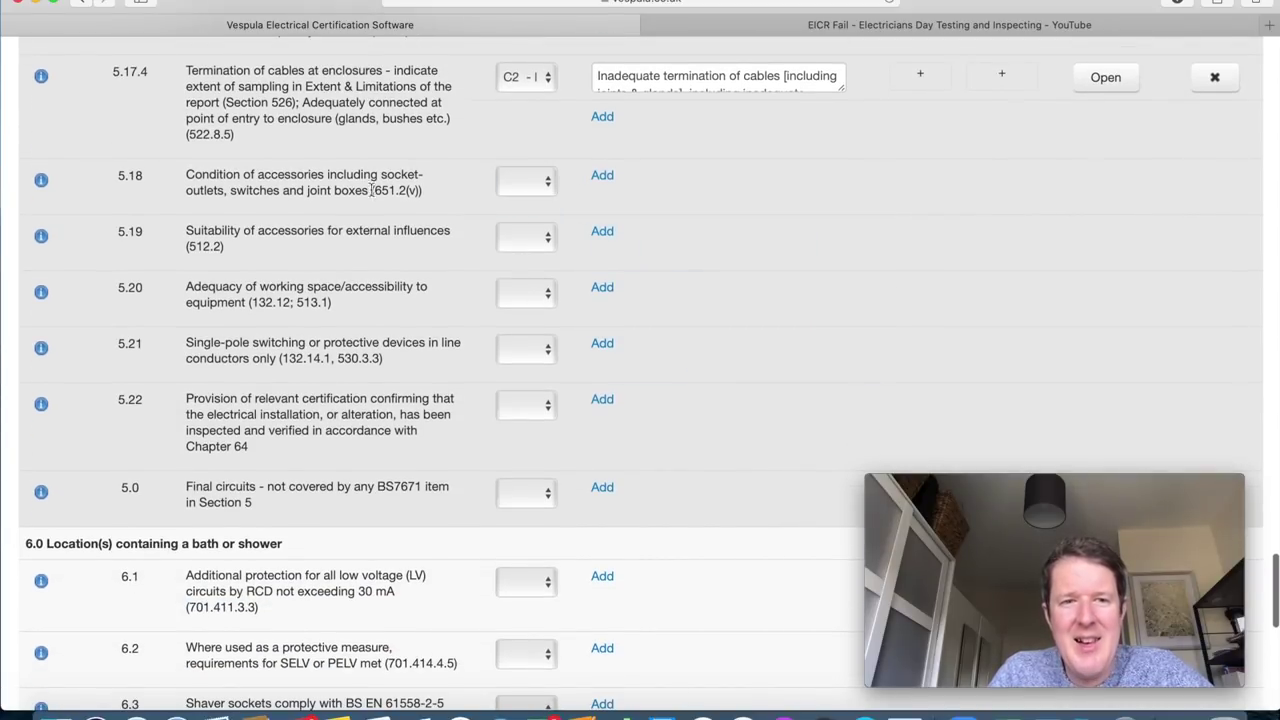
pyautogui.click(524, 181)
pyautogui.click(575, 218)
pyautogui.click(722, 177)
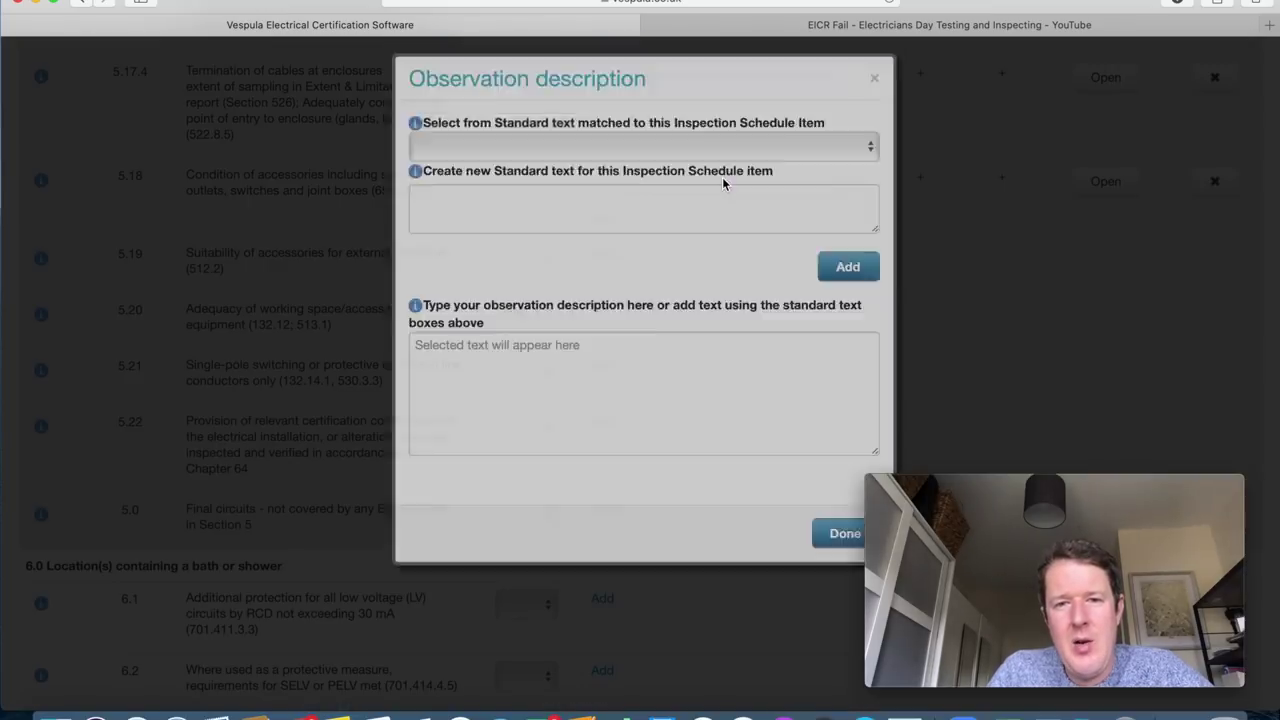
pyautogui.click(675, 199)
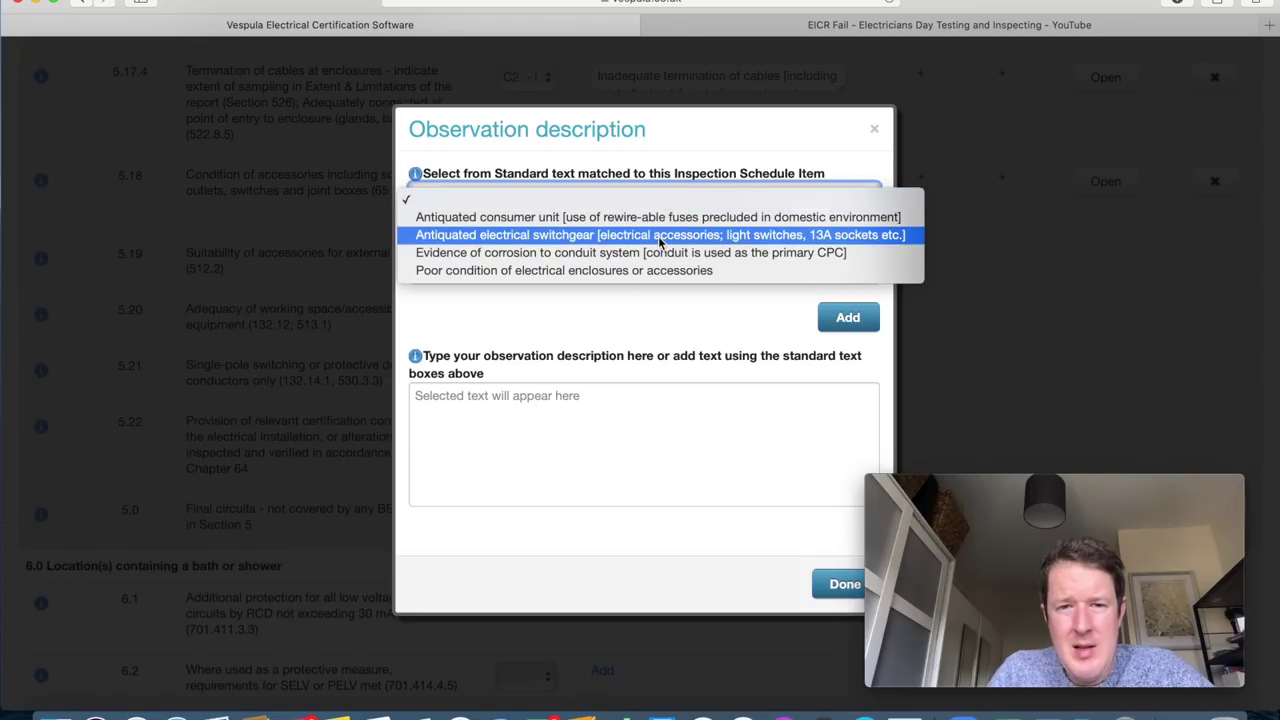
pyautogui.click(604, 272)
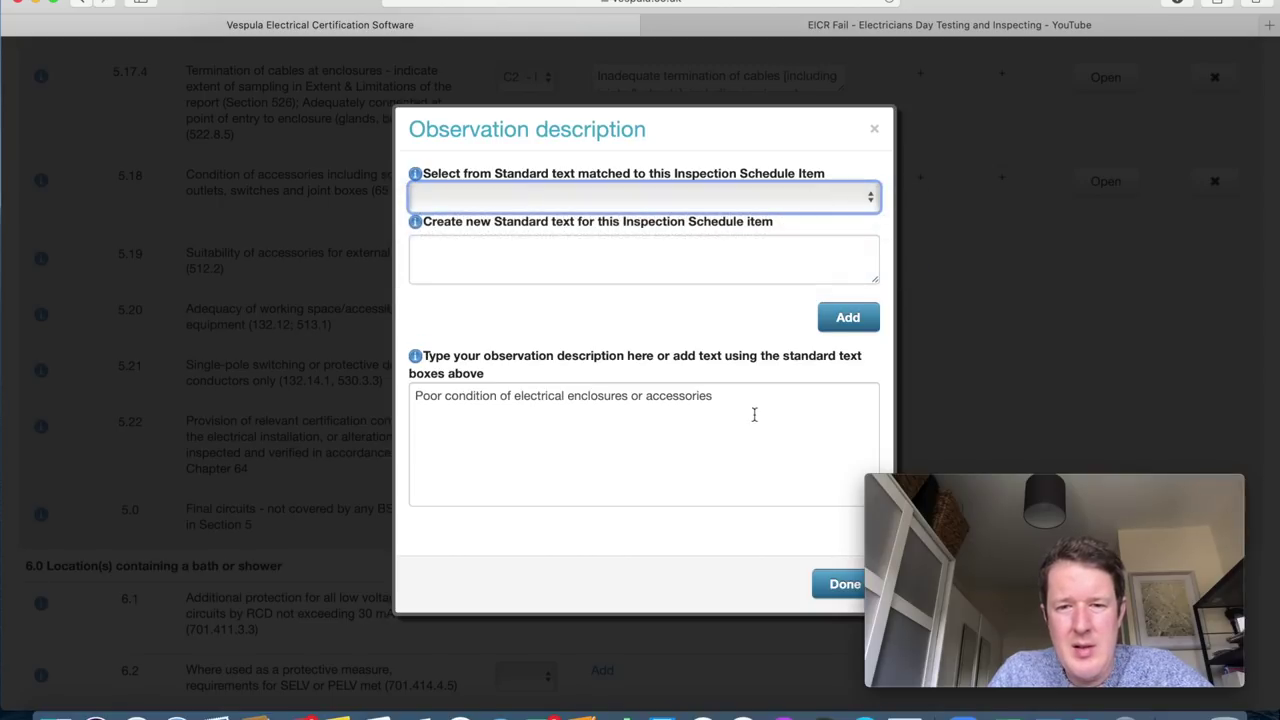
pyautogui.write('in shed')
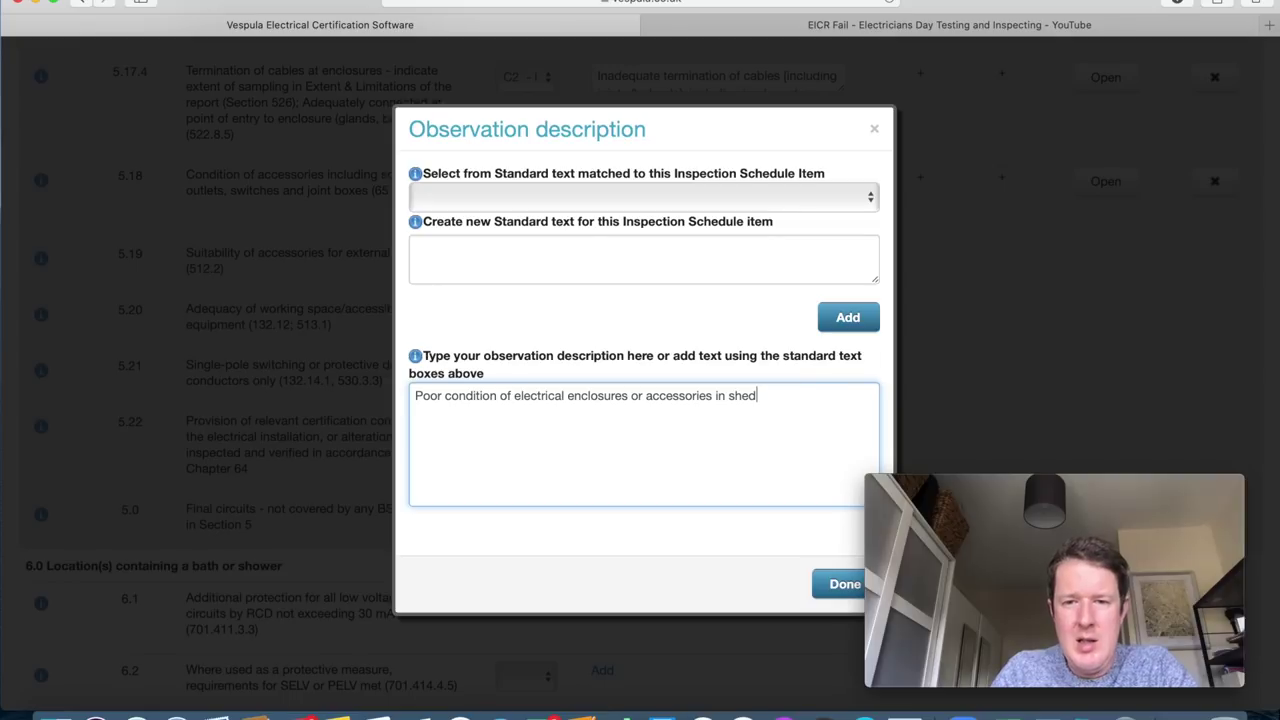
pyautogui.click(843, 585)
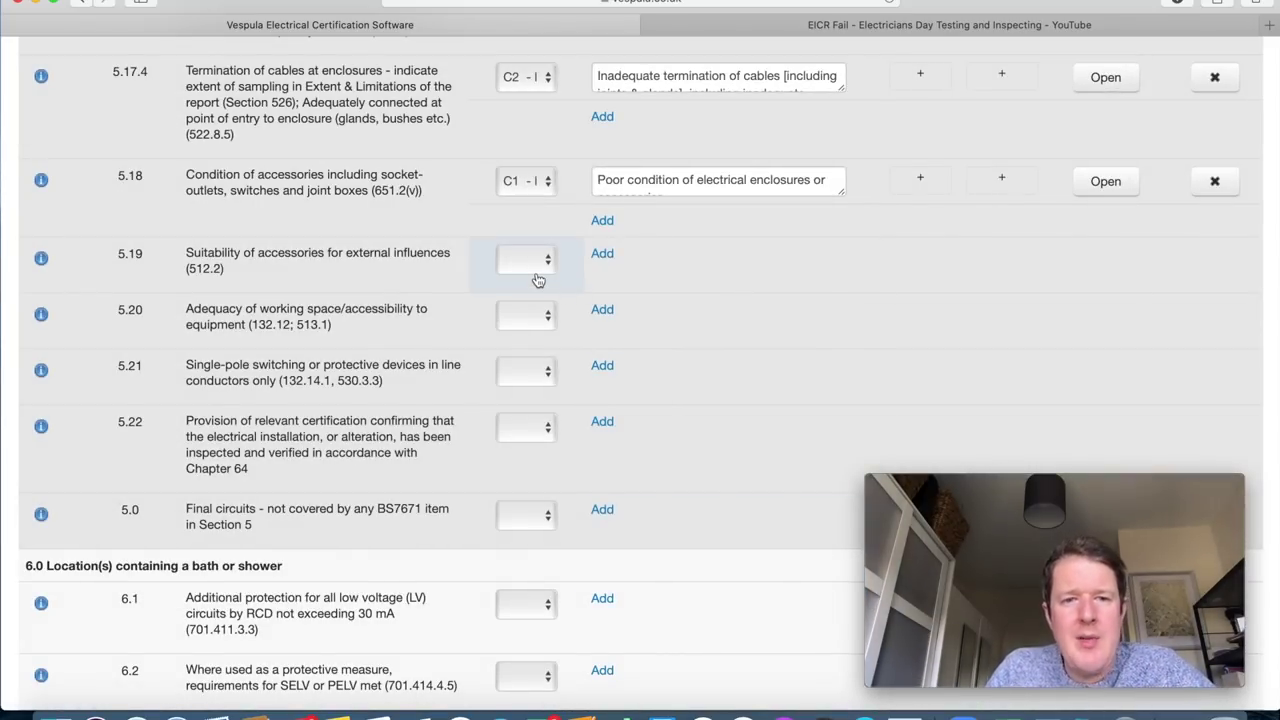
# Switch to the YouTube inspection video, examine the surface-mounted switch and cable from about 19:09 to 19:18, and return to the inspection schedule.
pyautogui.scroll(-2, 694, 326)
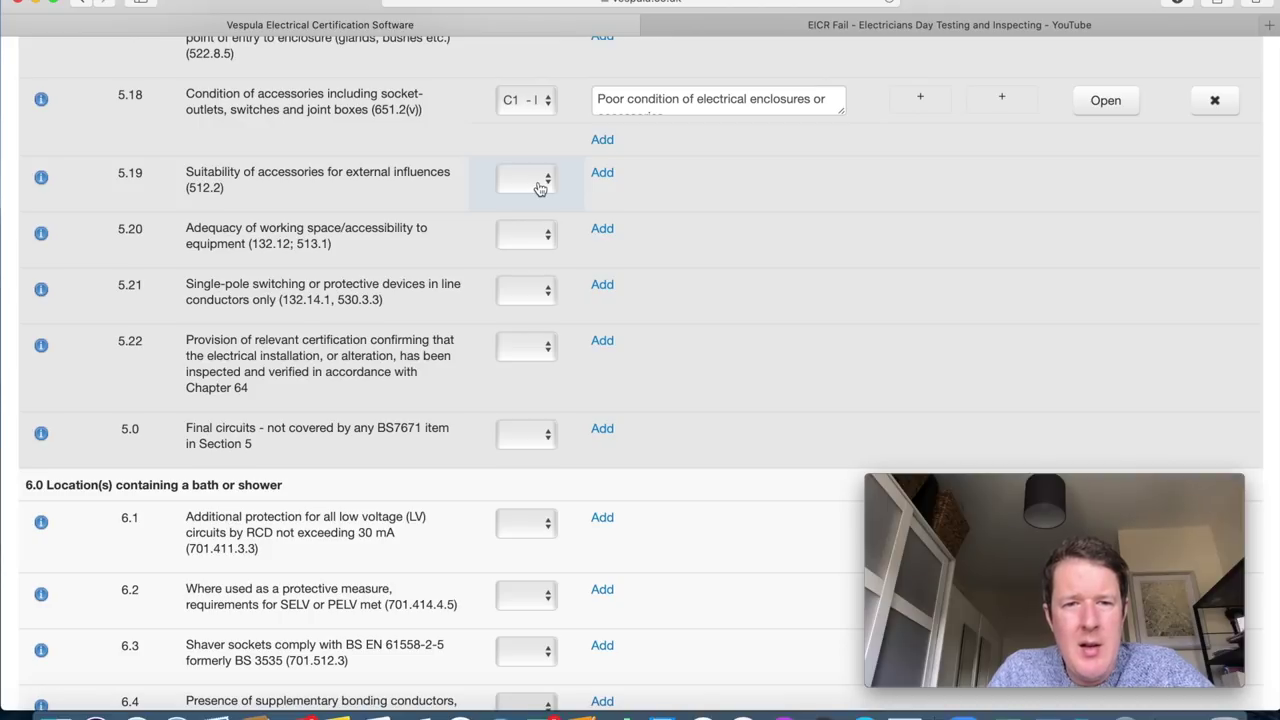
pyautogui.click(949, 24)
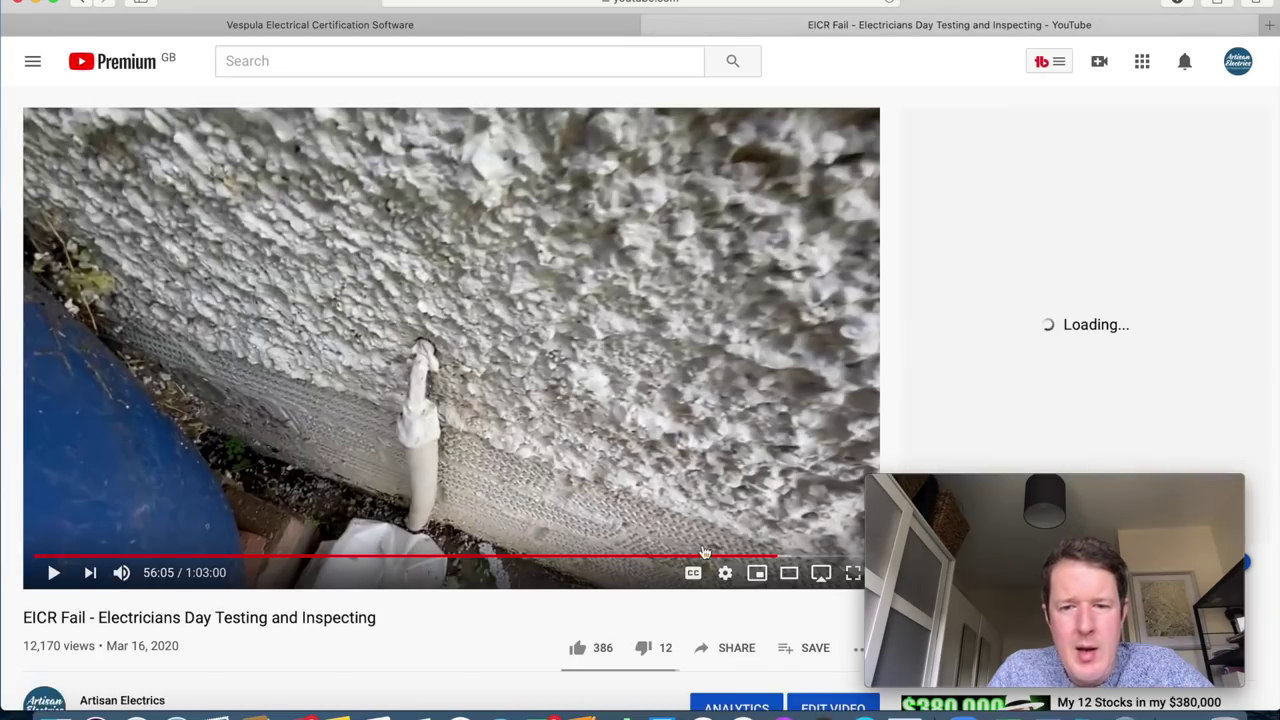
pyautogui.moveTo(771, 556); pyautogui.dragTo(284, 557)
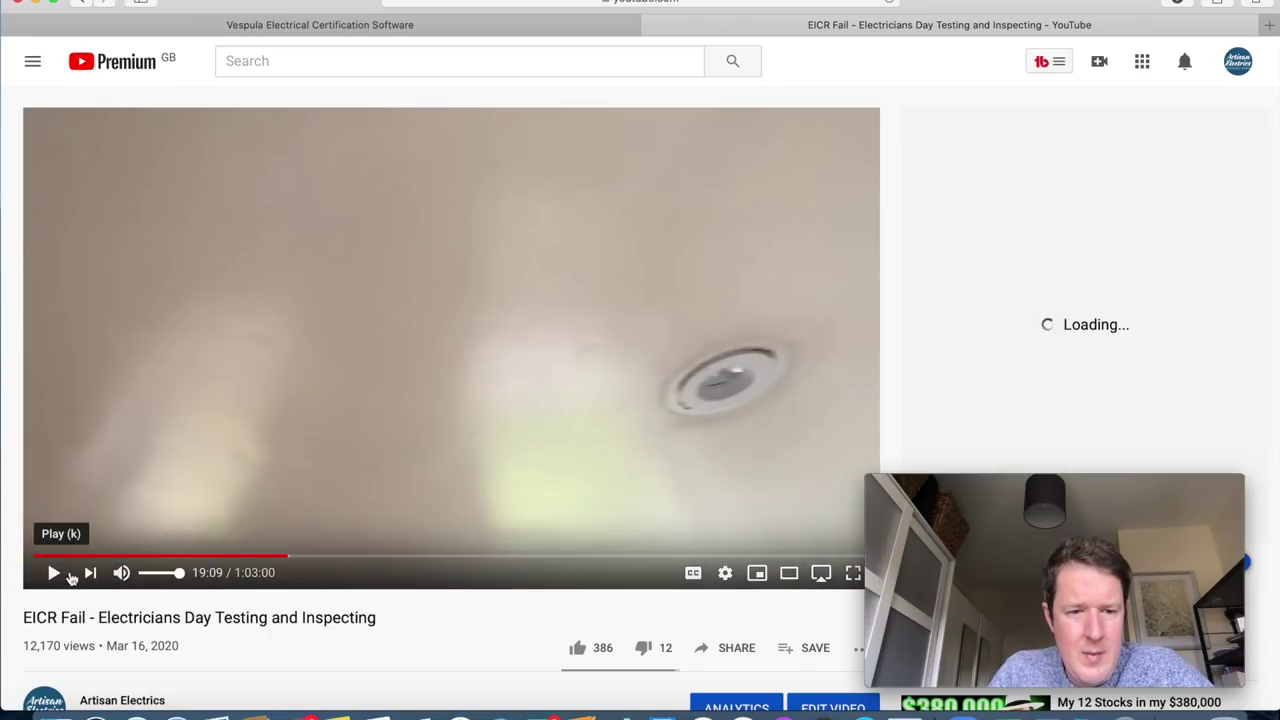
pyautogui.click(54, 574)
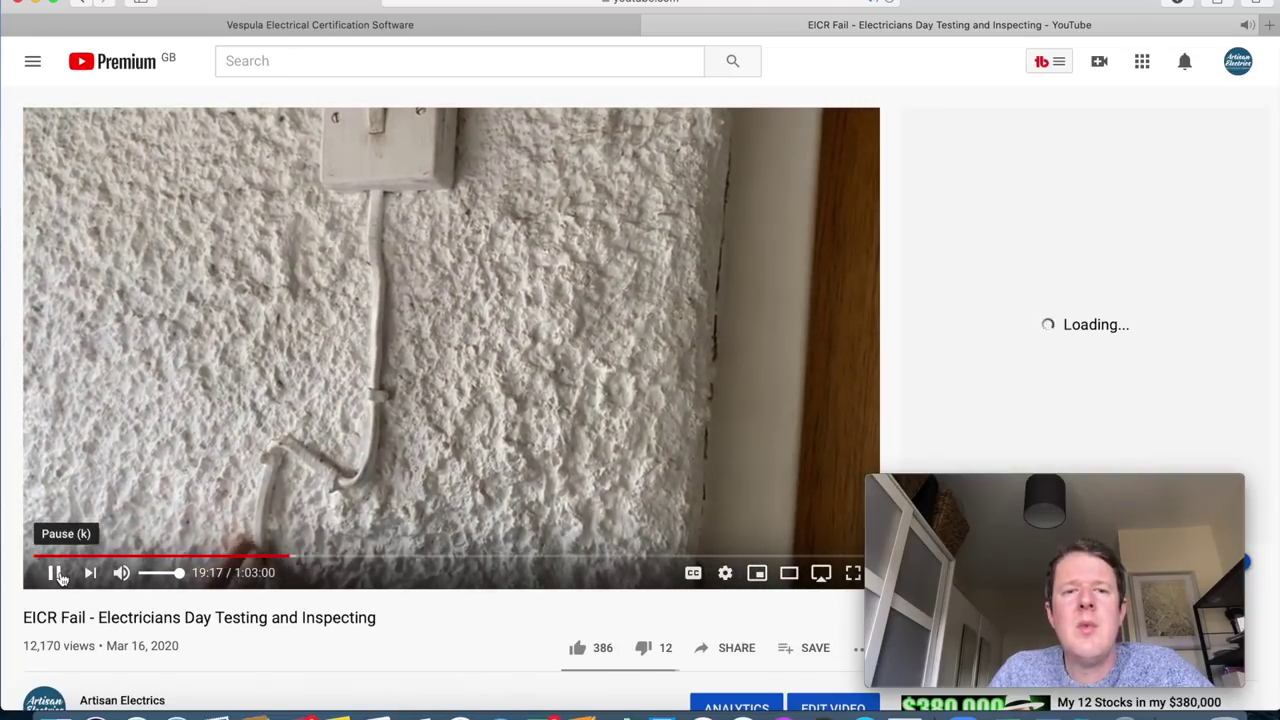
pyautogui.click(56, 574)
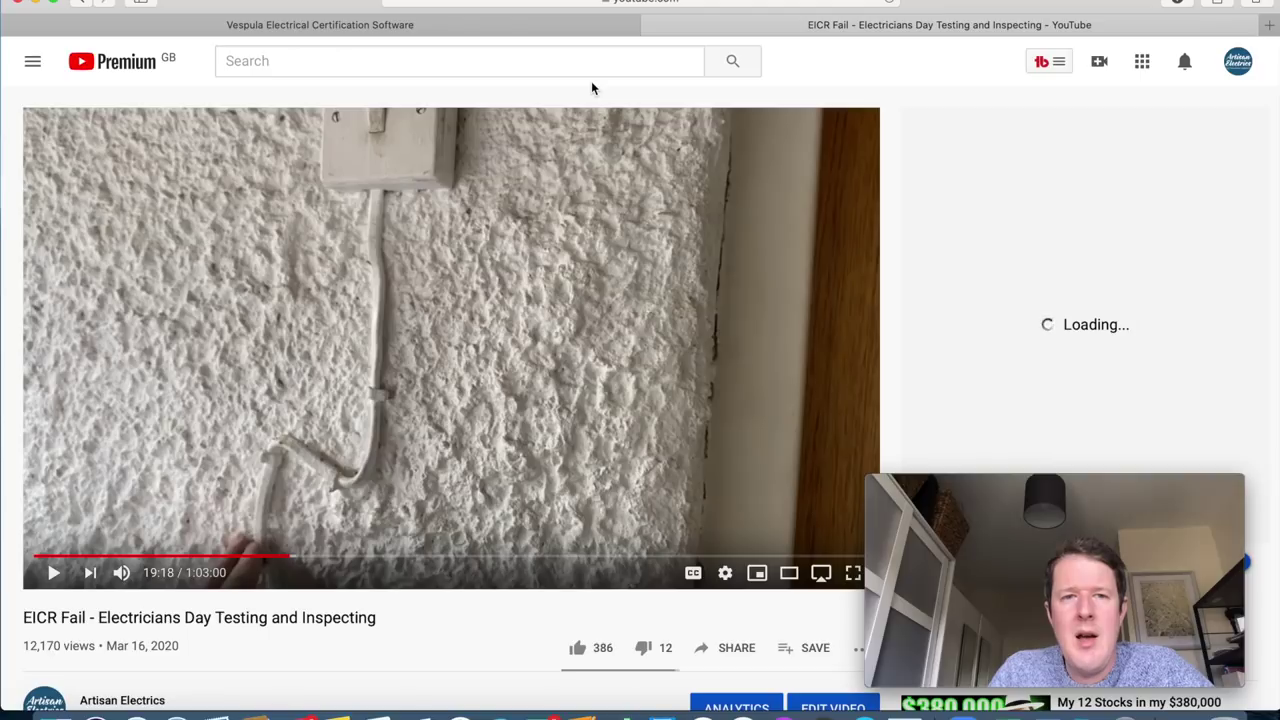
pyautogui.click(533, 26)
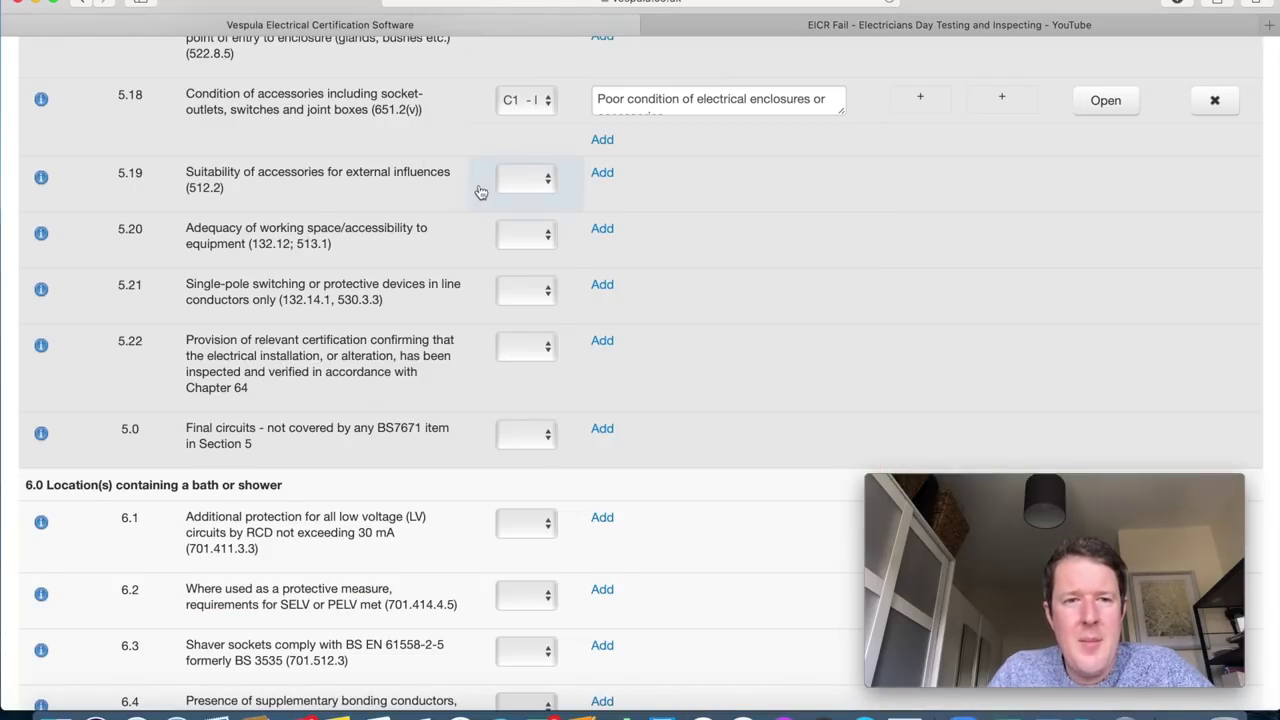
pyautogui.click(727, 30)
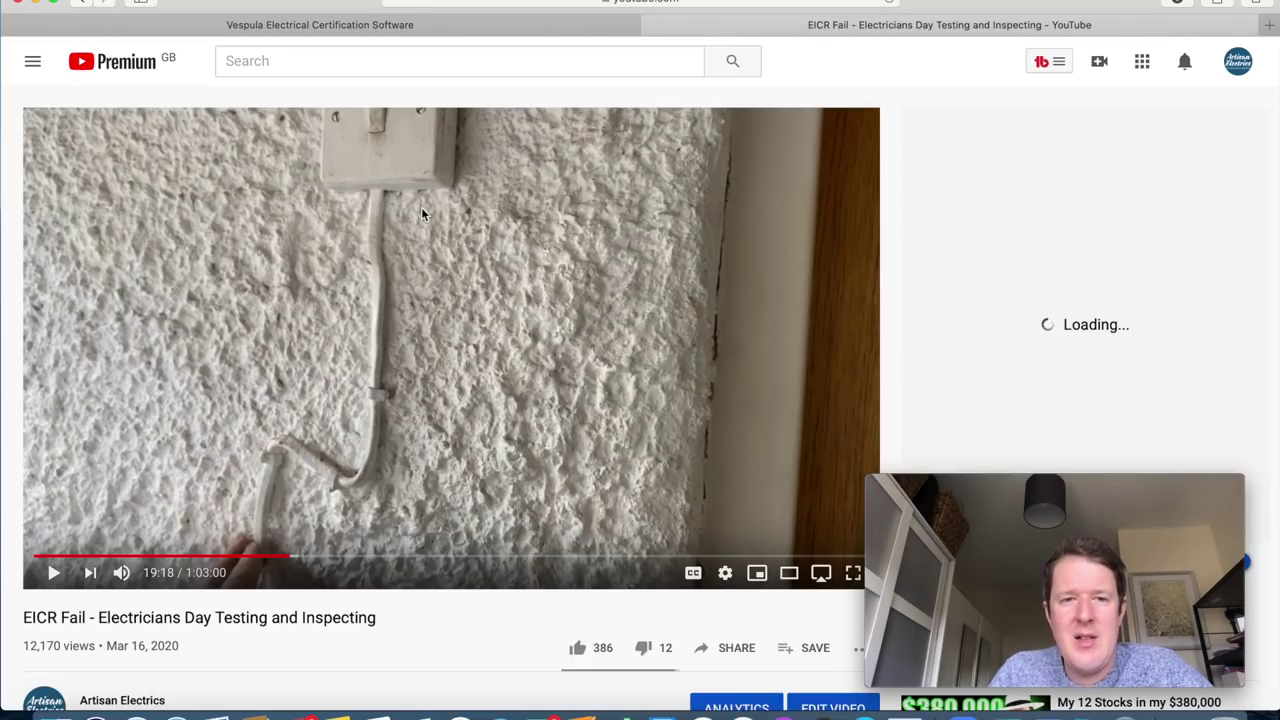
pyautogui.click(468, 26)
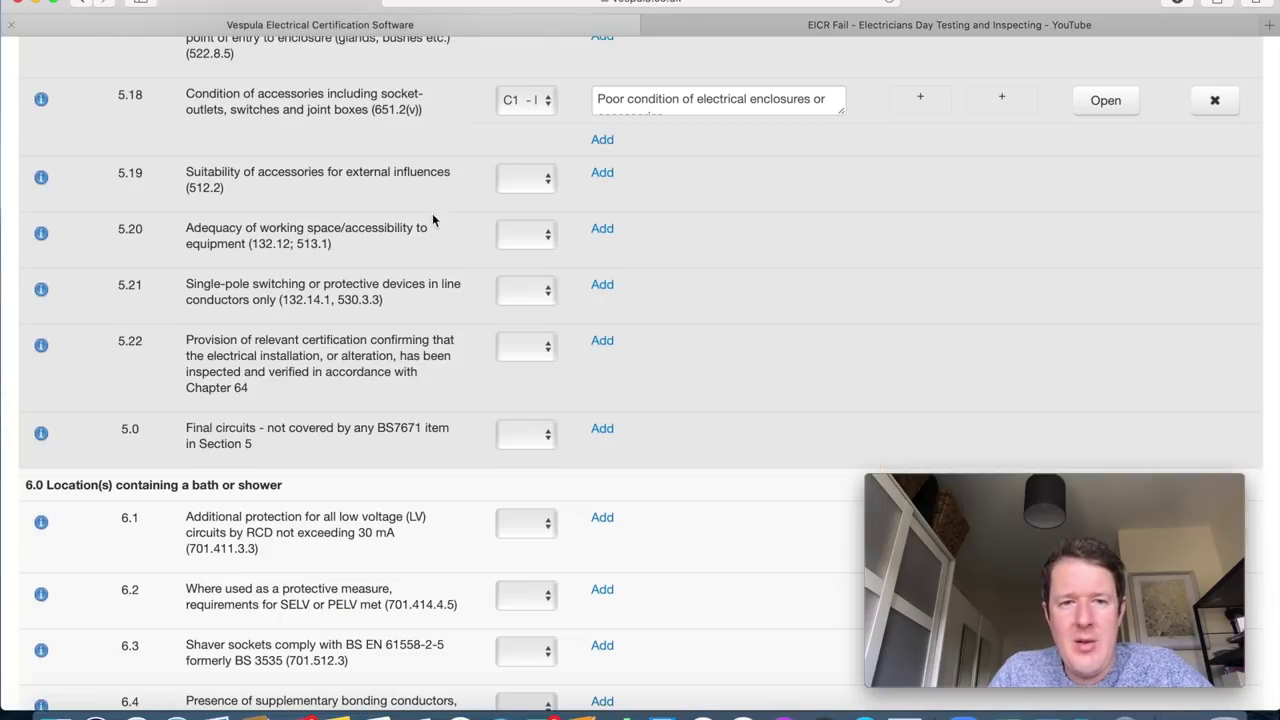
# Rate item 5.19 as C2 - Potentially dangerous with the standard observation on absence of protection of switchgear and accessories against external influences, plus "Outside lights".
pyautogui.click(530, 180)
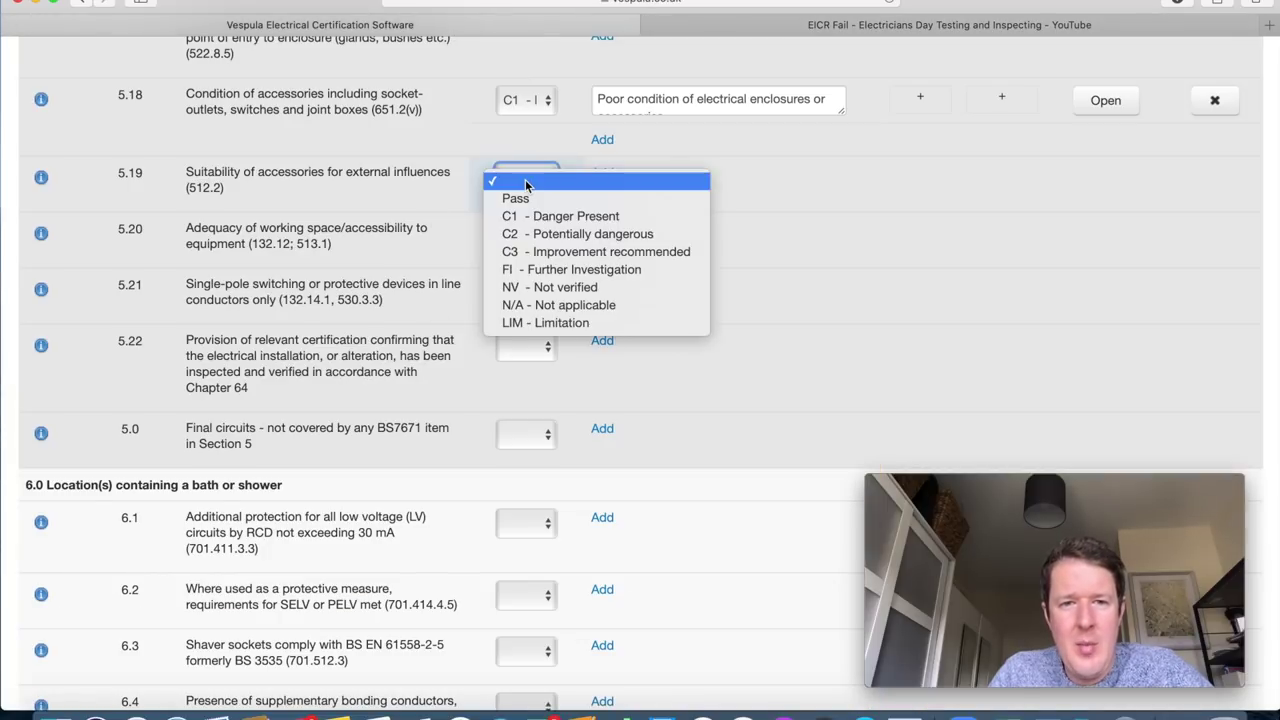
pyautogui.click(583, 238)
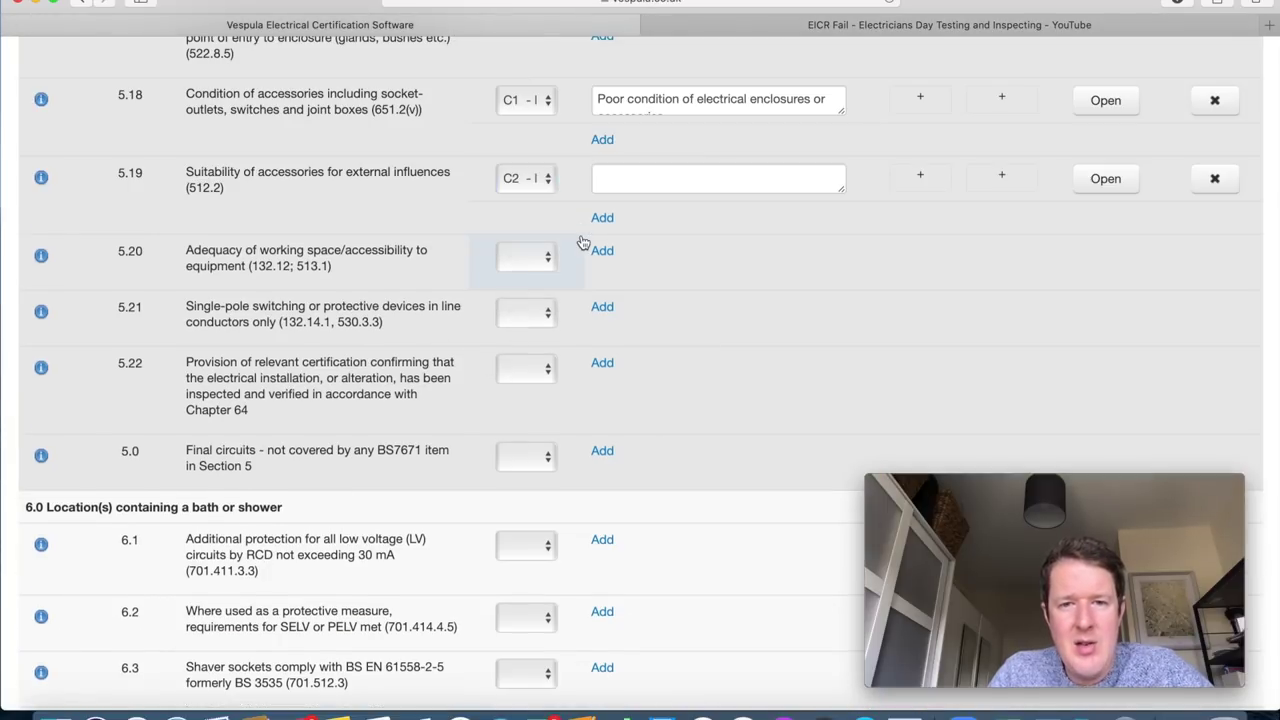
pyautogui.click(686, 180)
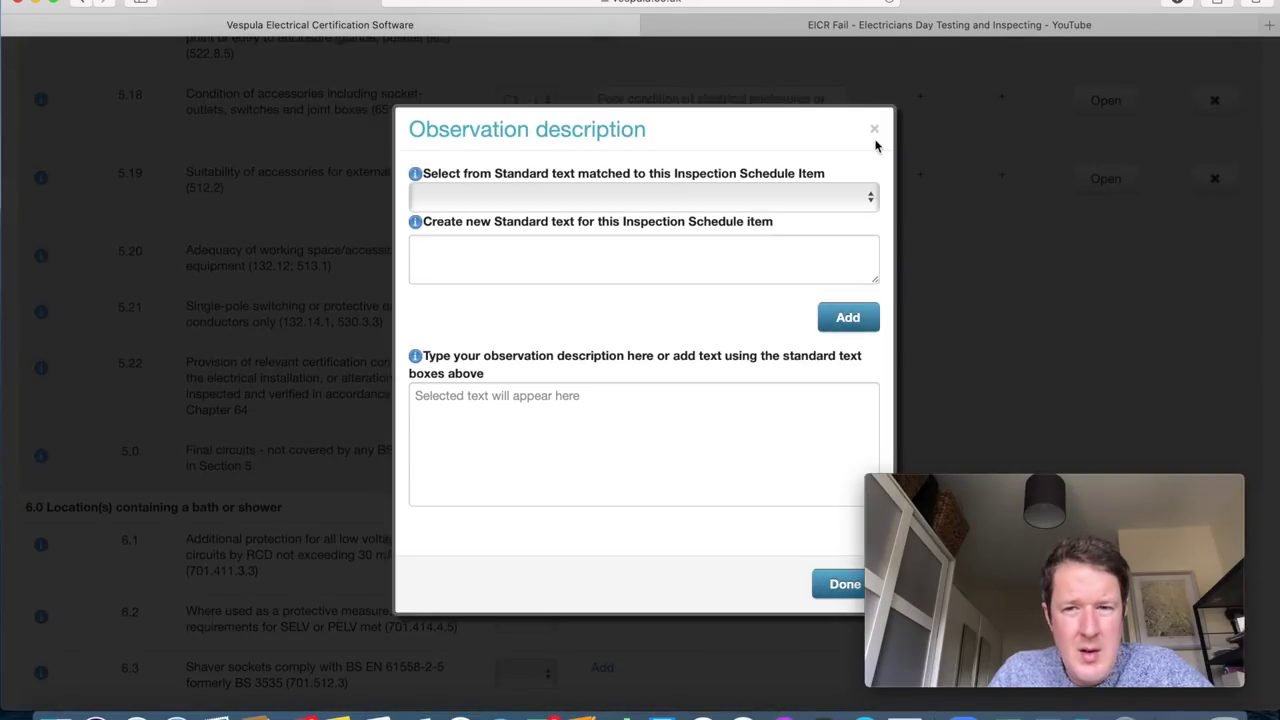
pyautogui.click(872, 130)
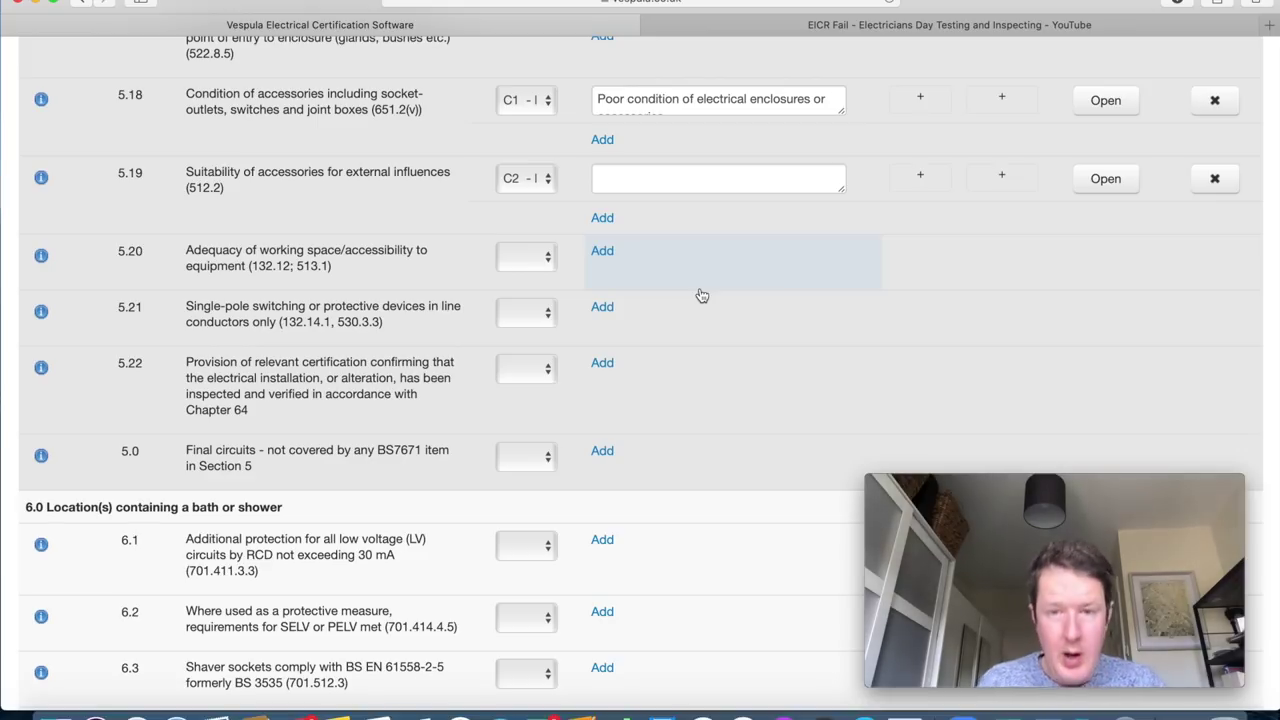
pyautogui.click(708, 179)
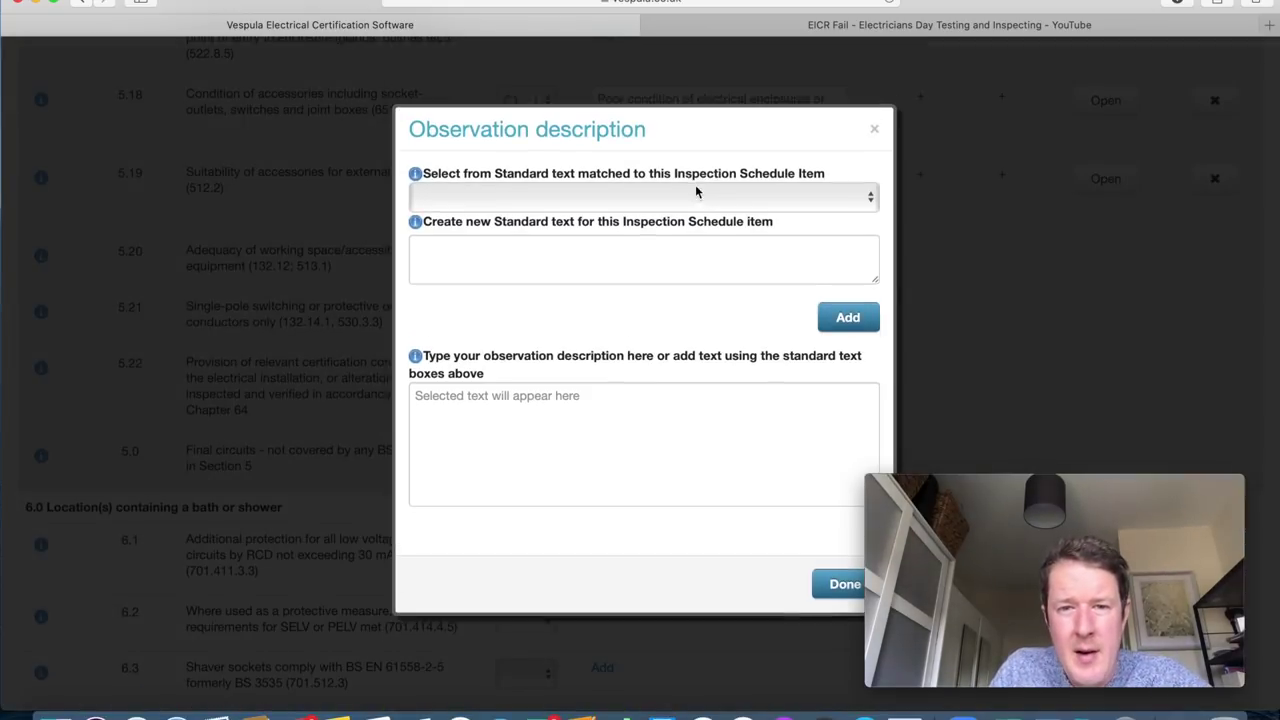
pyautogui.click(697, 193)
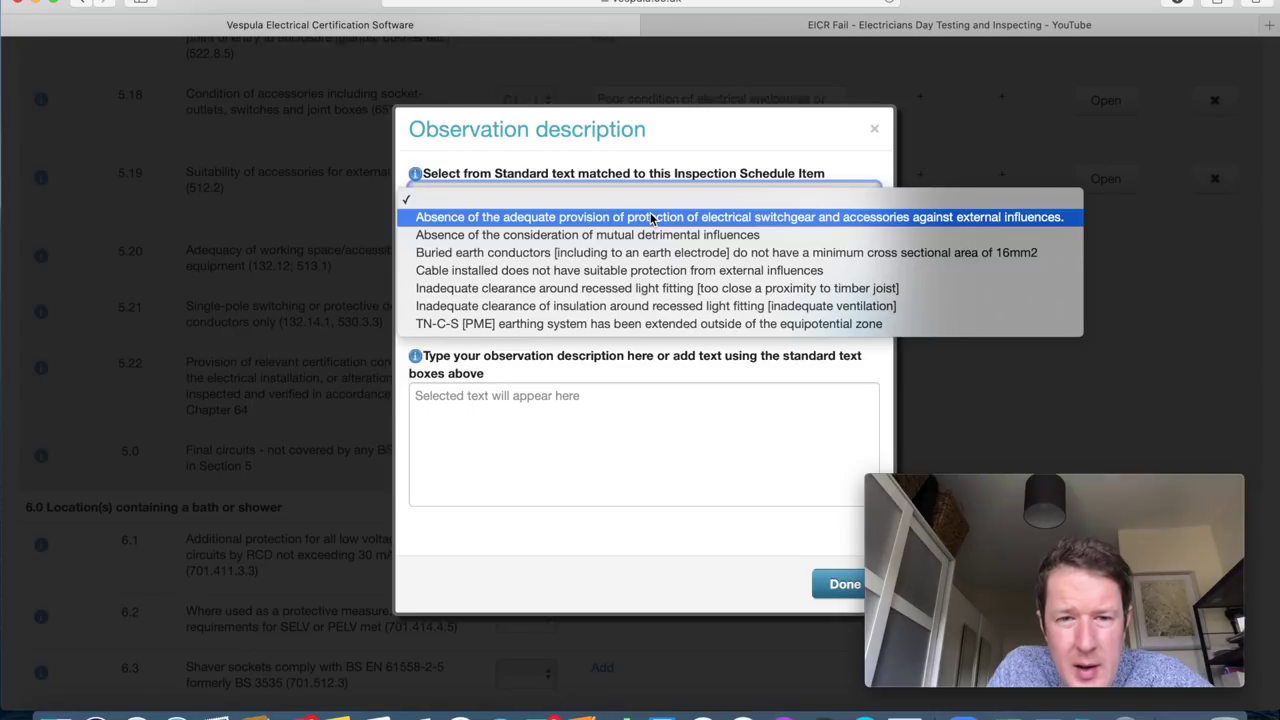
pyautogui.click(686, 217)
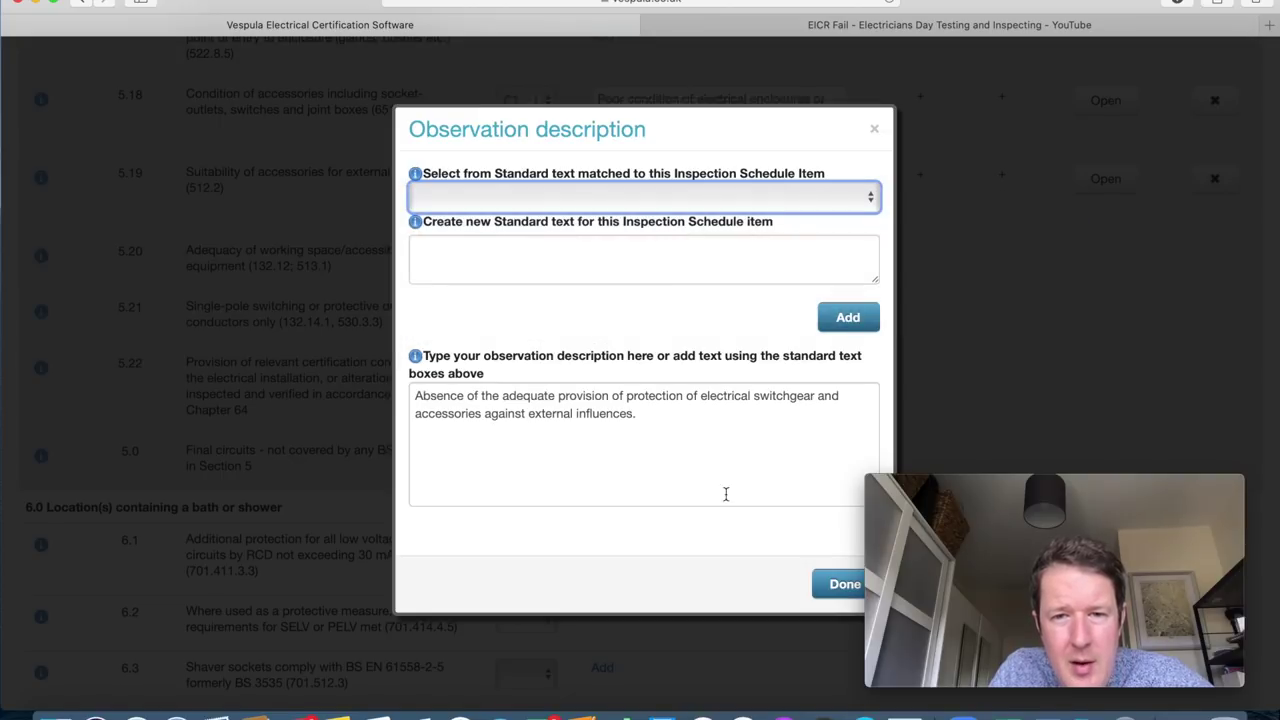
pyautogui.click(789, 477)
pyautogui.write('Outside lights')
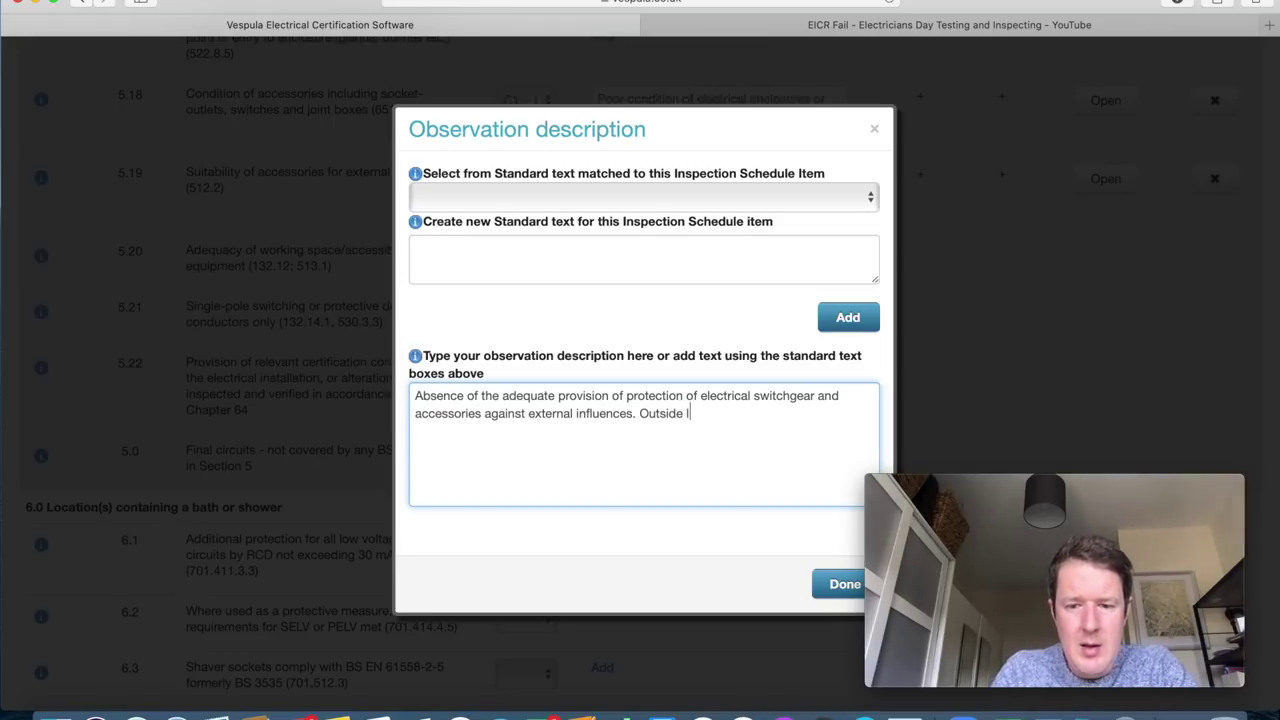
pyautogui.click(840, 586)
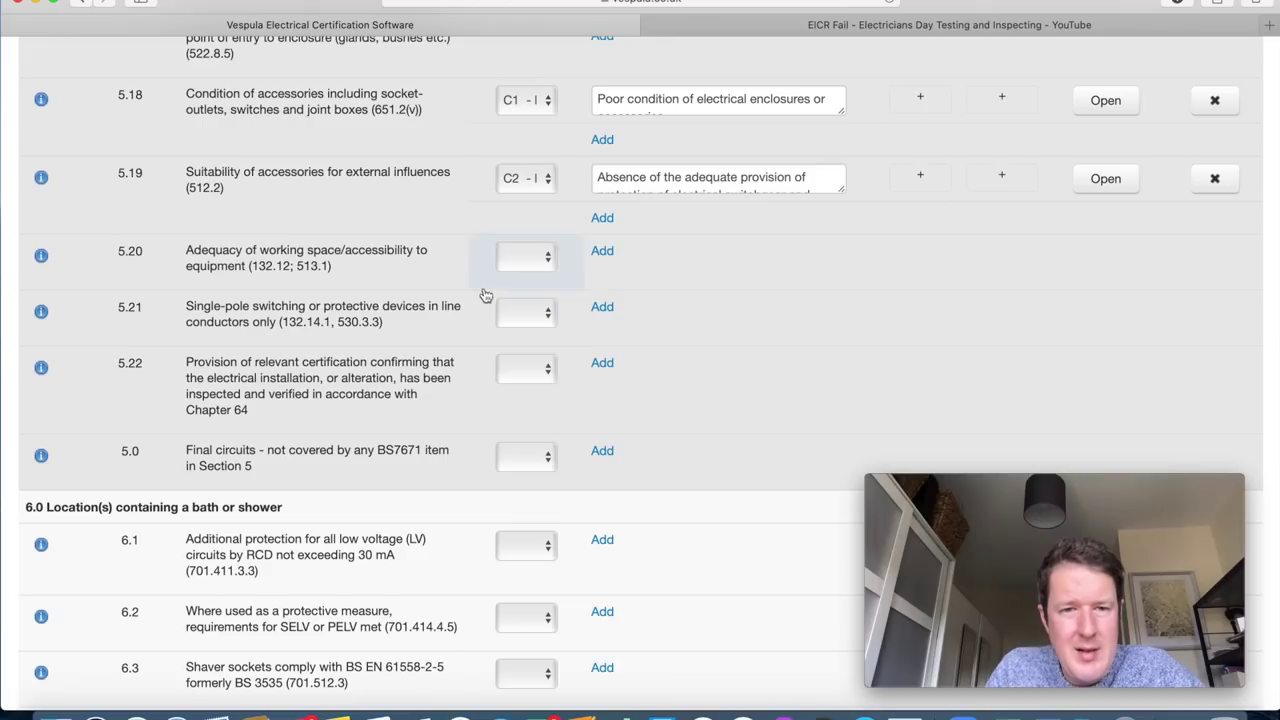
# Rate item 5.20, adequacy of working space and accessibility to equipment, as Pass.
pyautogui.click(518, 260)
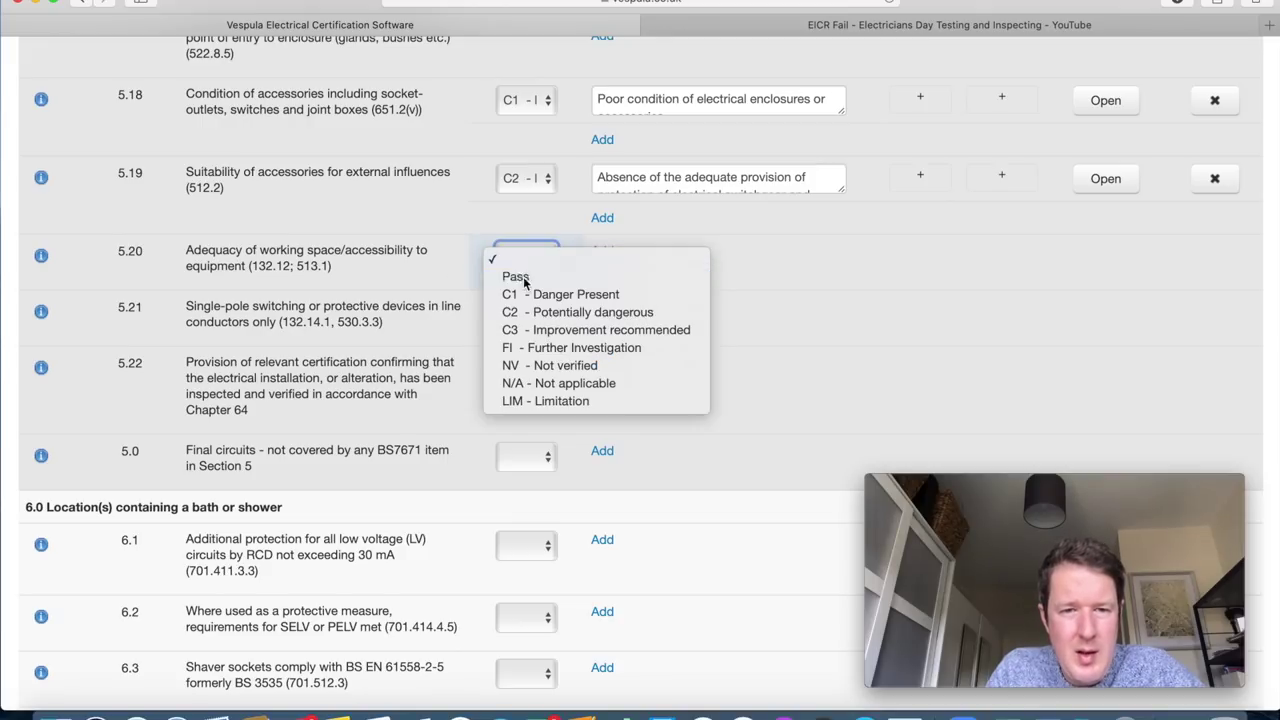
pyautogui.click(516, 276)
pyautogui.scroll(-2, 672, 385)
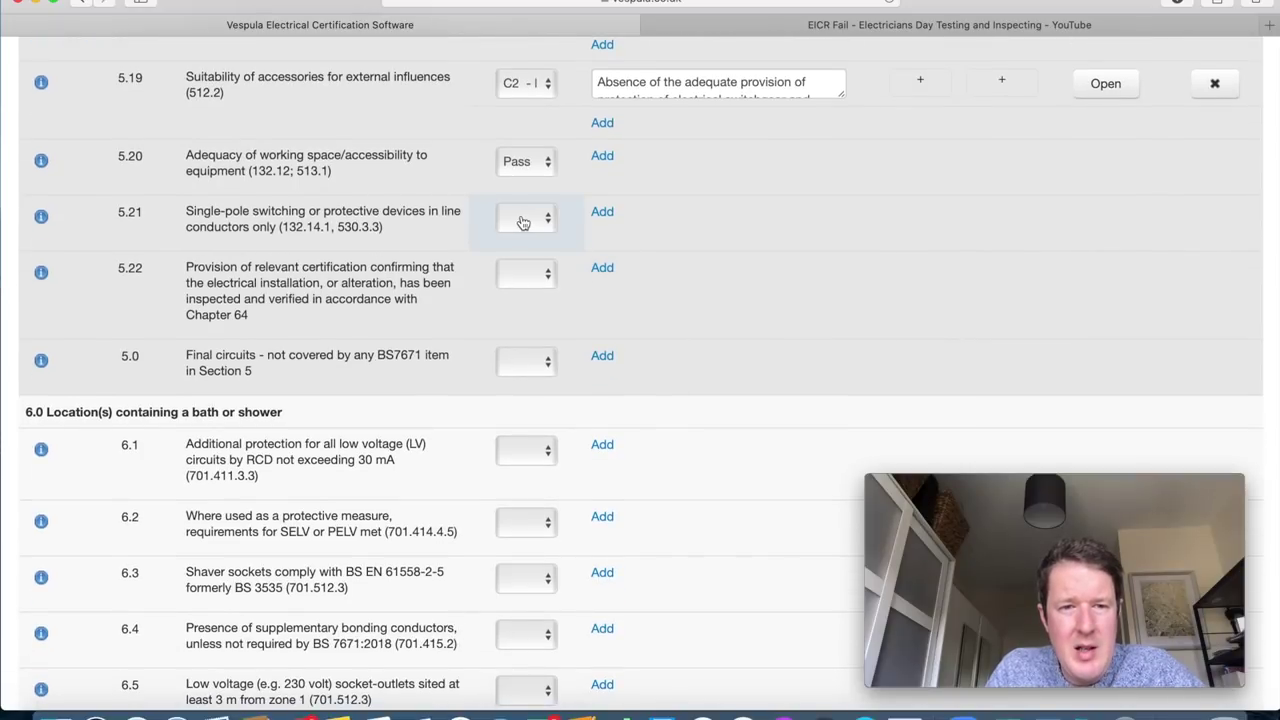
pyautogui.click(738, 30)
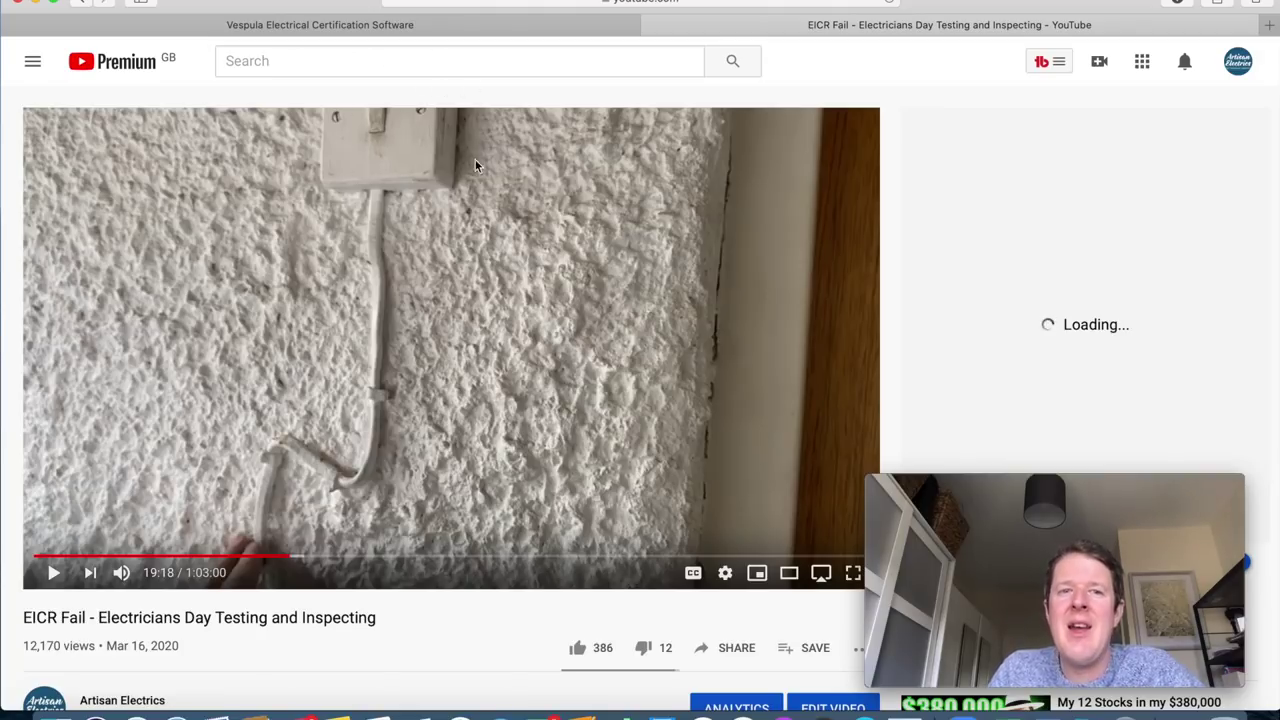
pyautogui.click(491, 28)
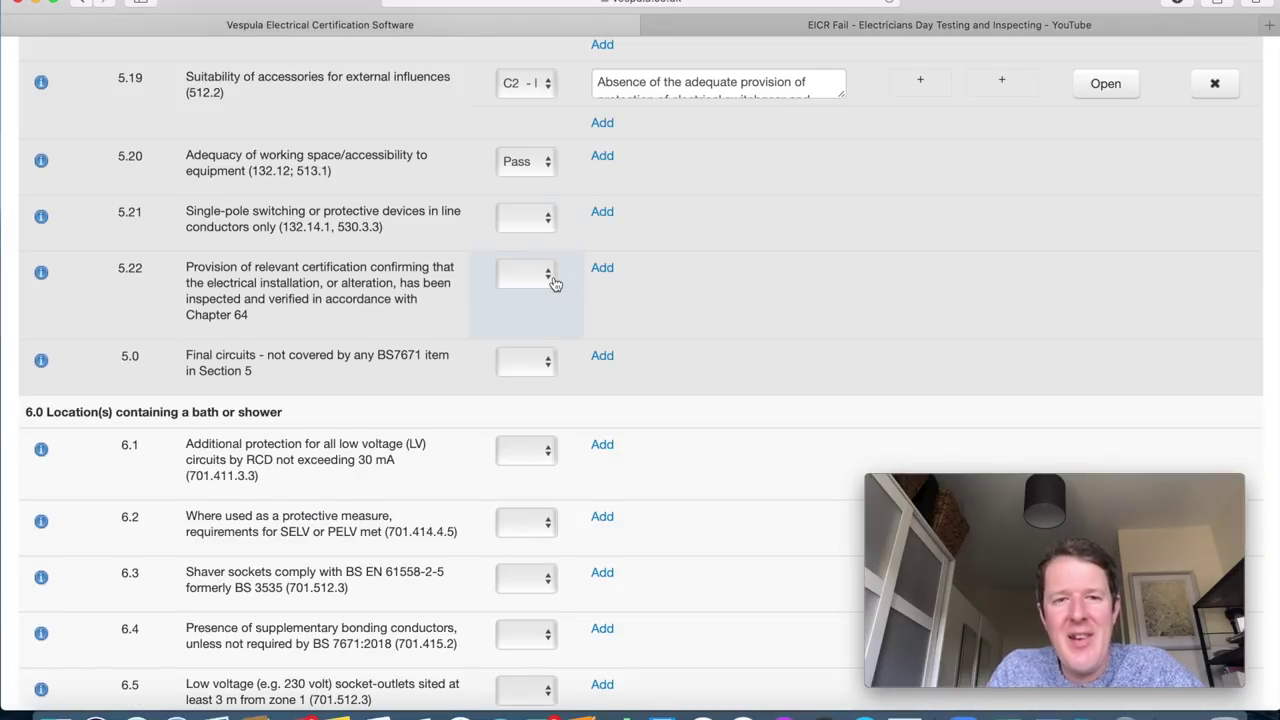
pyautogui.click(533, 227)
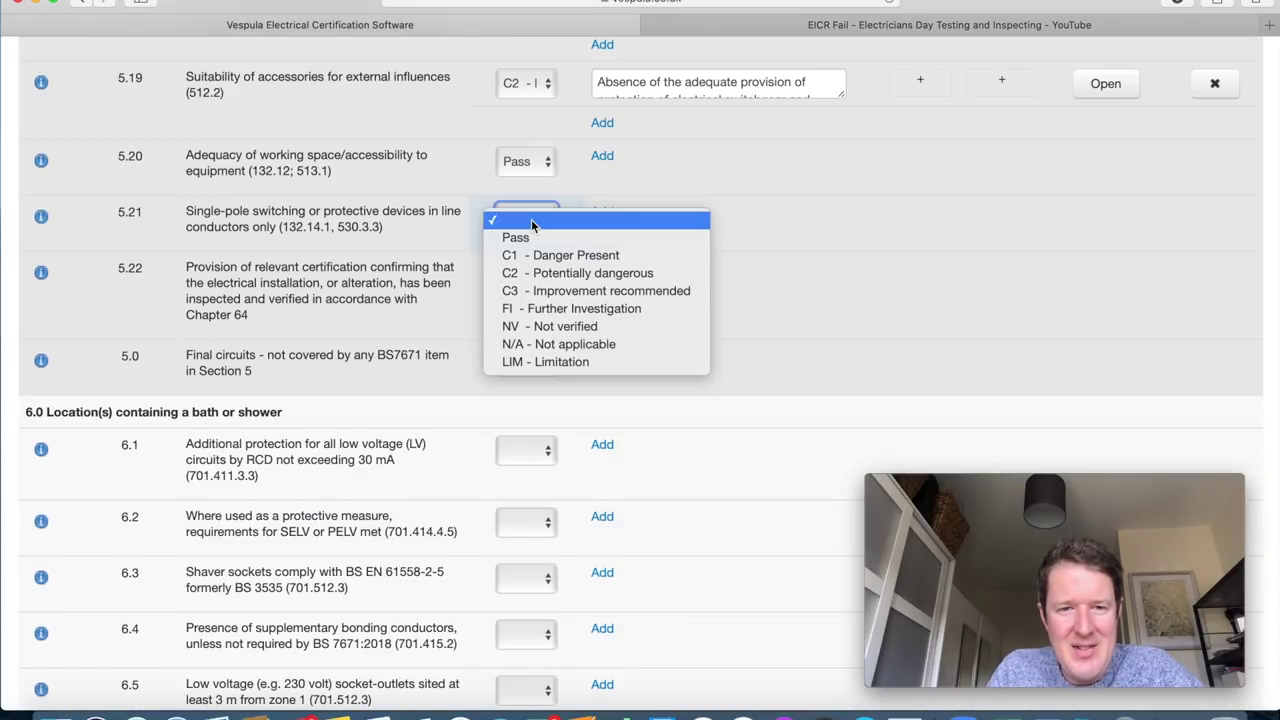
pyautogui.click(745, 226)
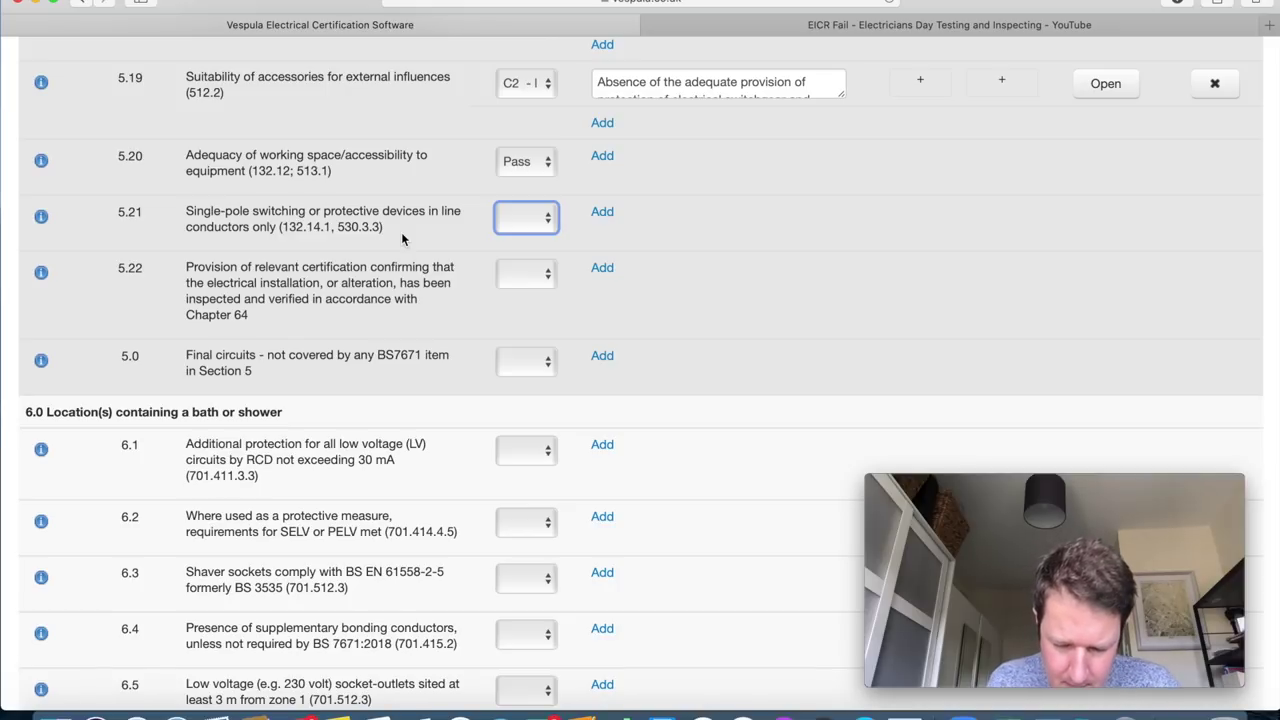
pyautogui.click(401, 232)
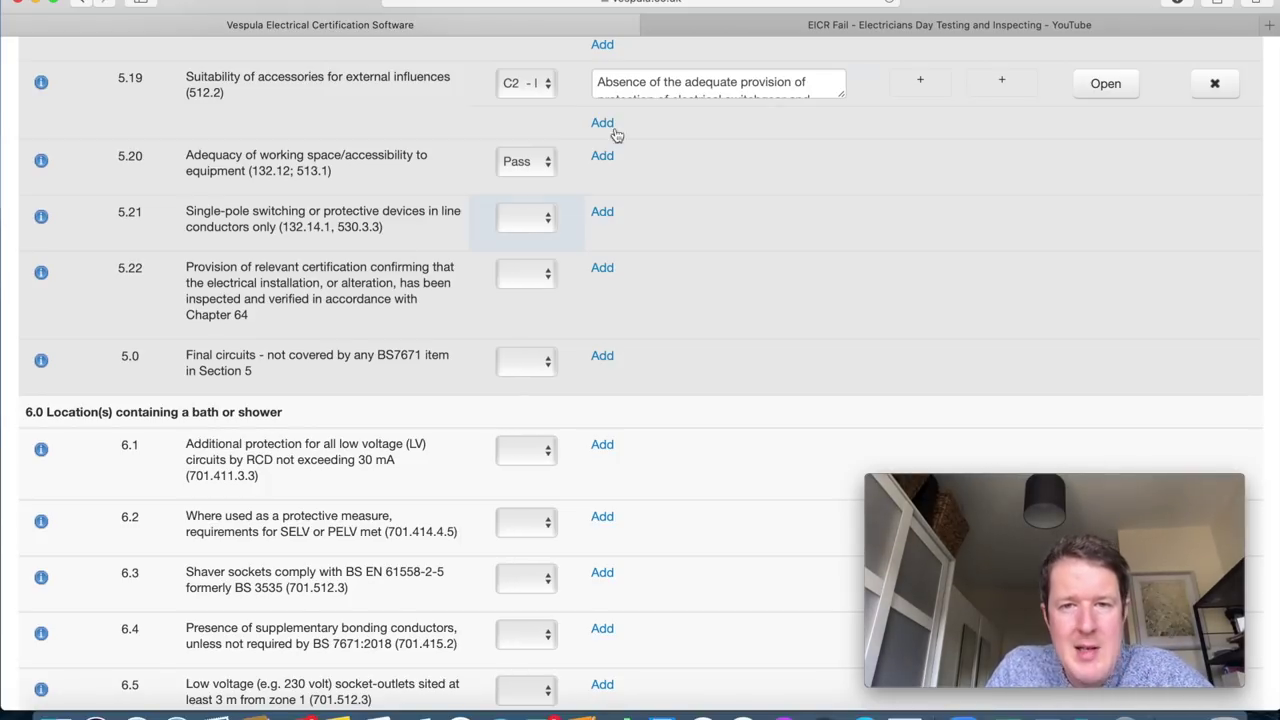
# Switch to the YouTube inspection video, examine the socket-outlet test from about 46:46 to 46:53, and return to the inspection schedule.
pyautogui.click(768, 28)
pyautogui.moveTo(288, 562); pyautogui.dragTo(688, 563)
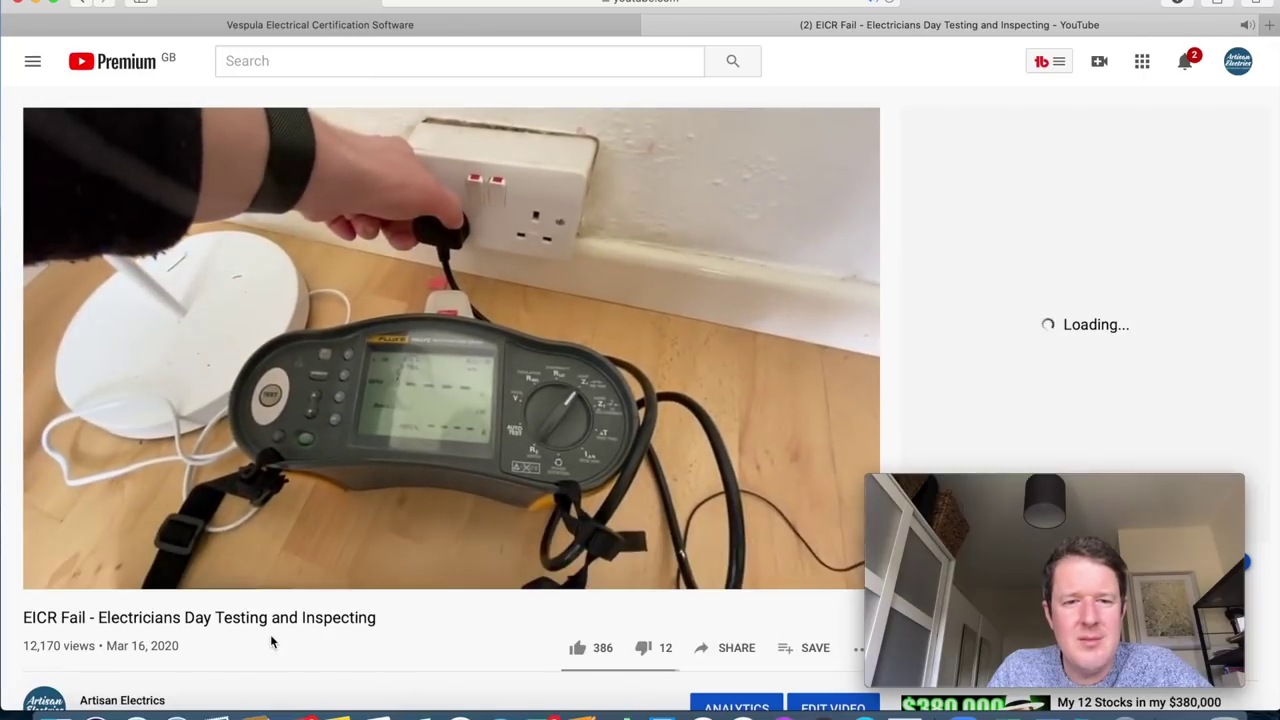
pyautogui.click(54, 573)
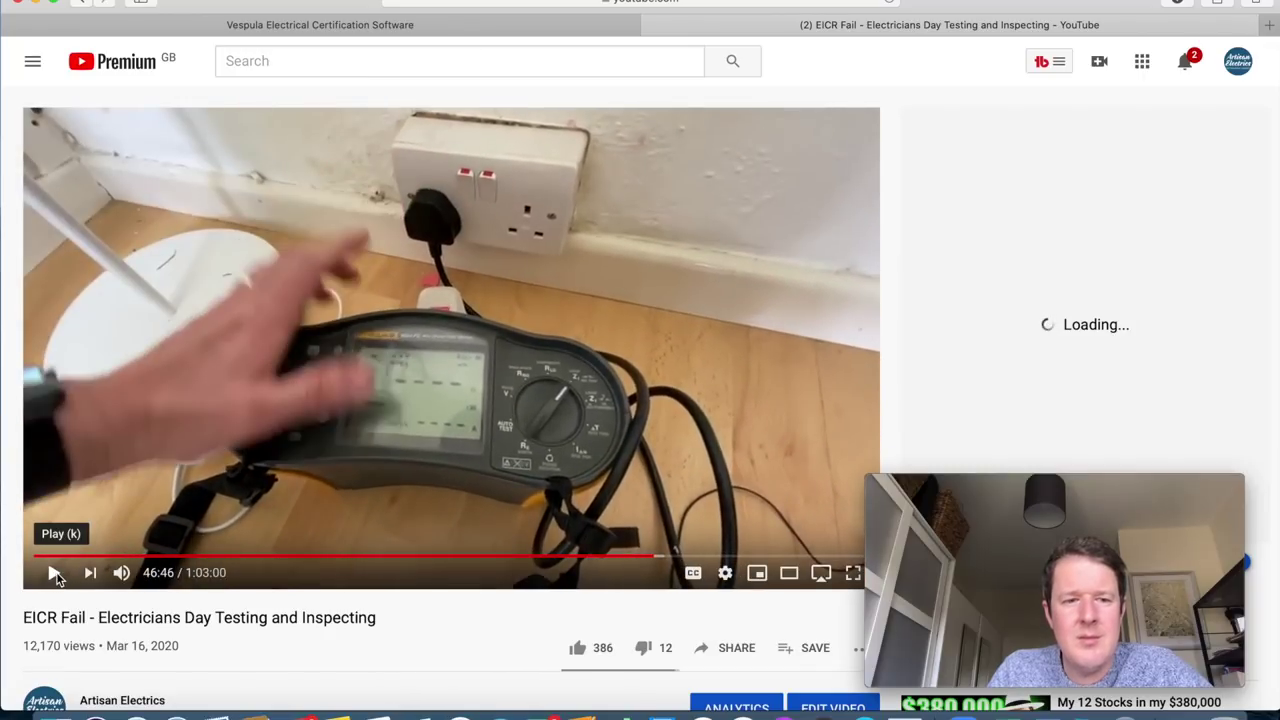
pyautogui.click(55, 574)
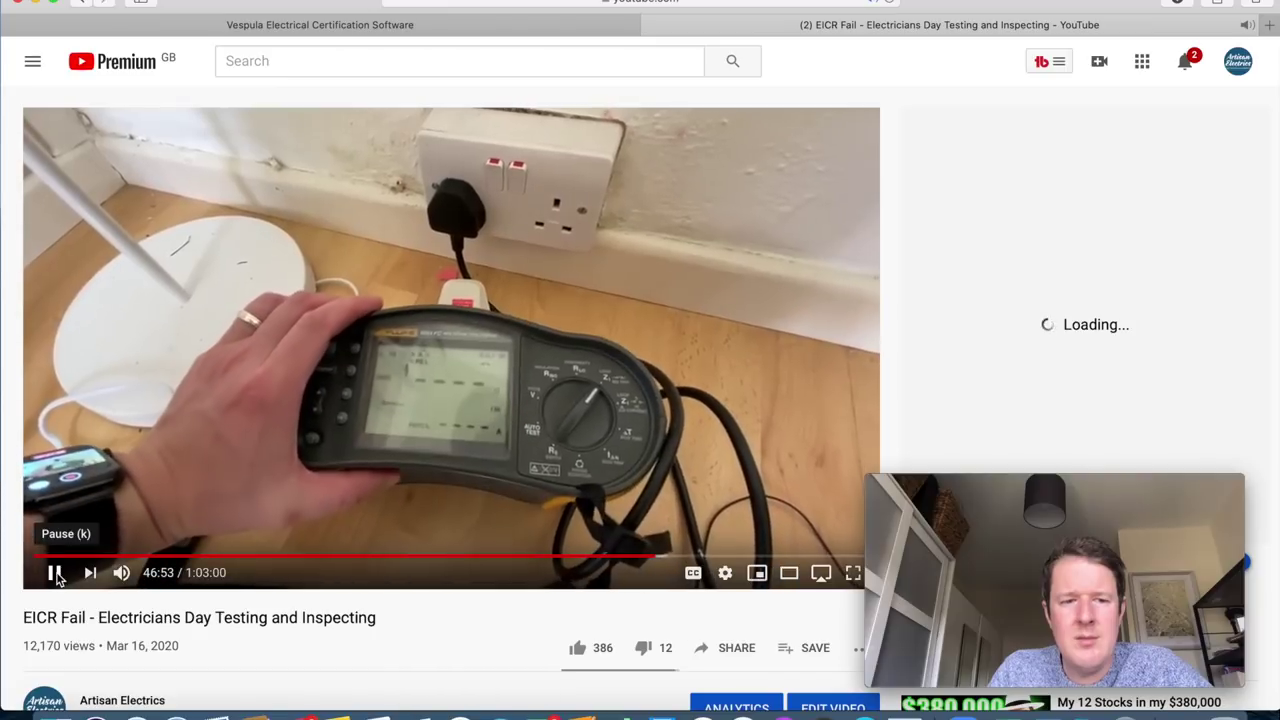
pyautogui.click(55, 575)
pyautogui.click(486, 30)
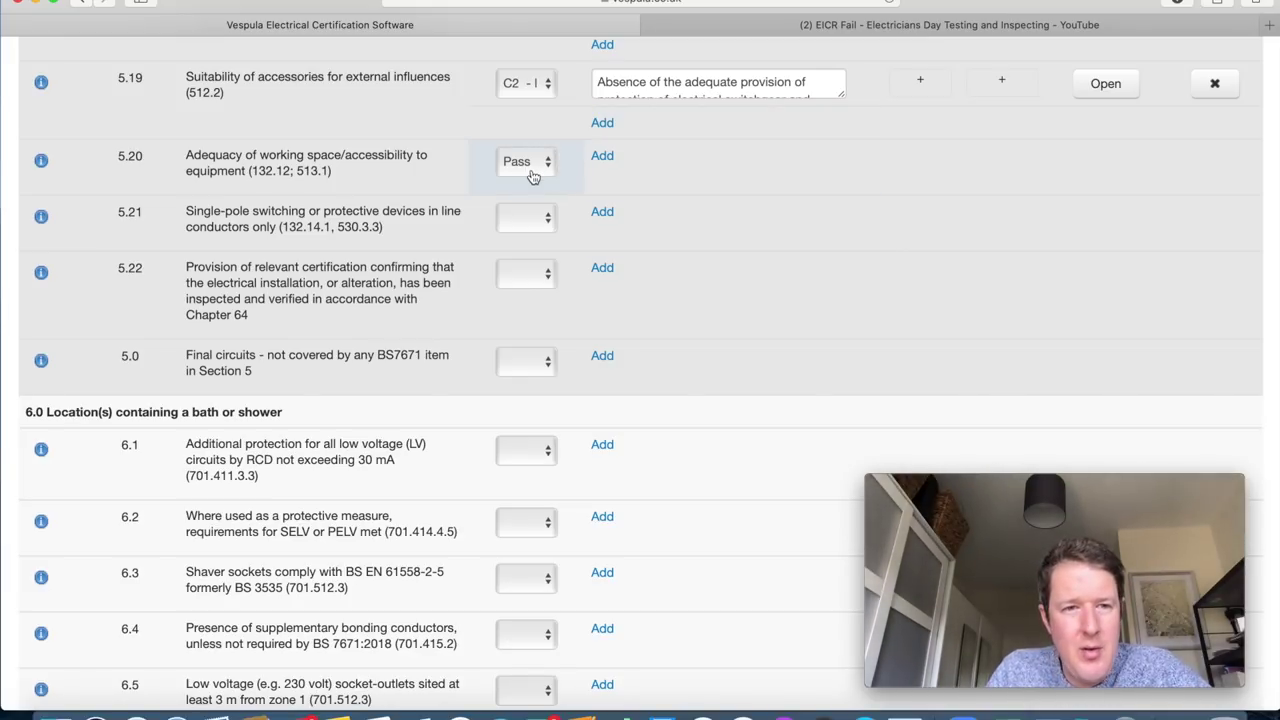
# Rate item 5.21 as C2 - Potentially dangerous, creating and applying the new standard text "Socket outlet has reverse polarity" as its observation.
pyautogui.click(537, 222)
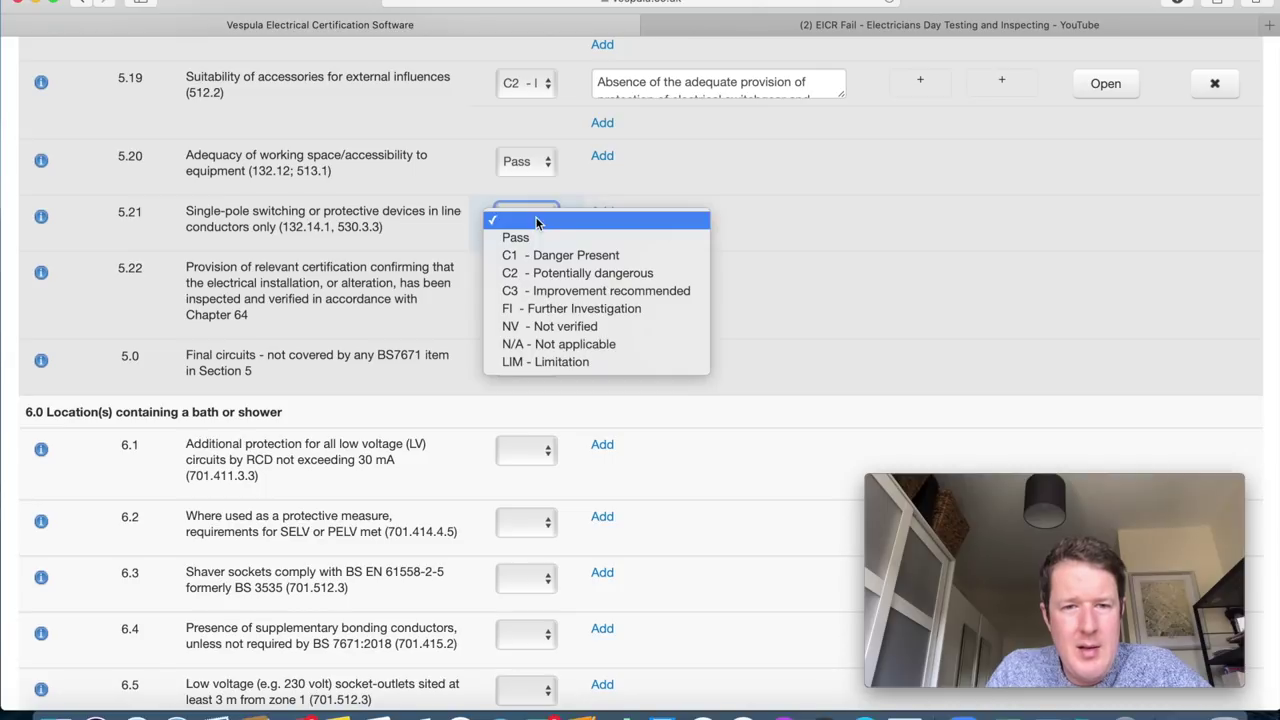
pyautogui.click(578, 273)
pyautogui.click(708, 221)
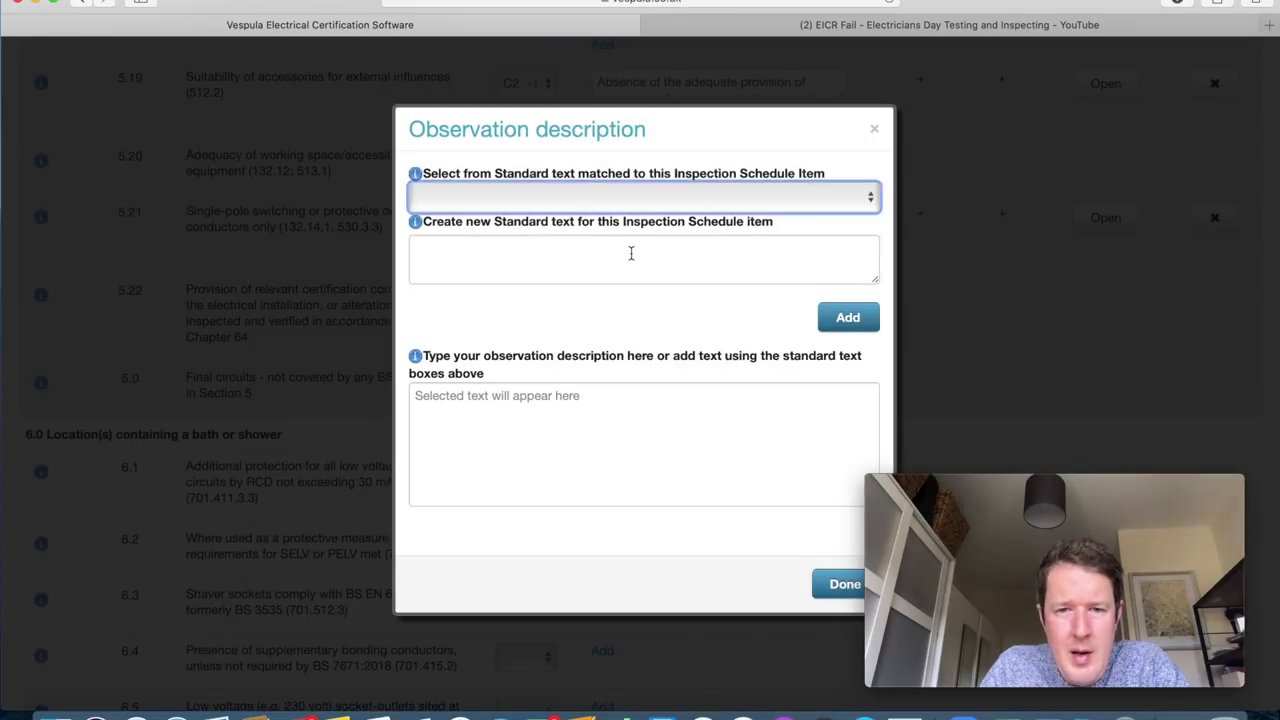
pyautogui.click(631, 253)
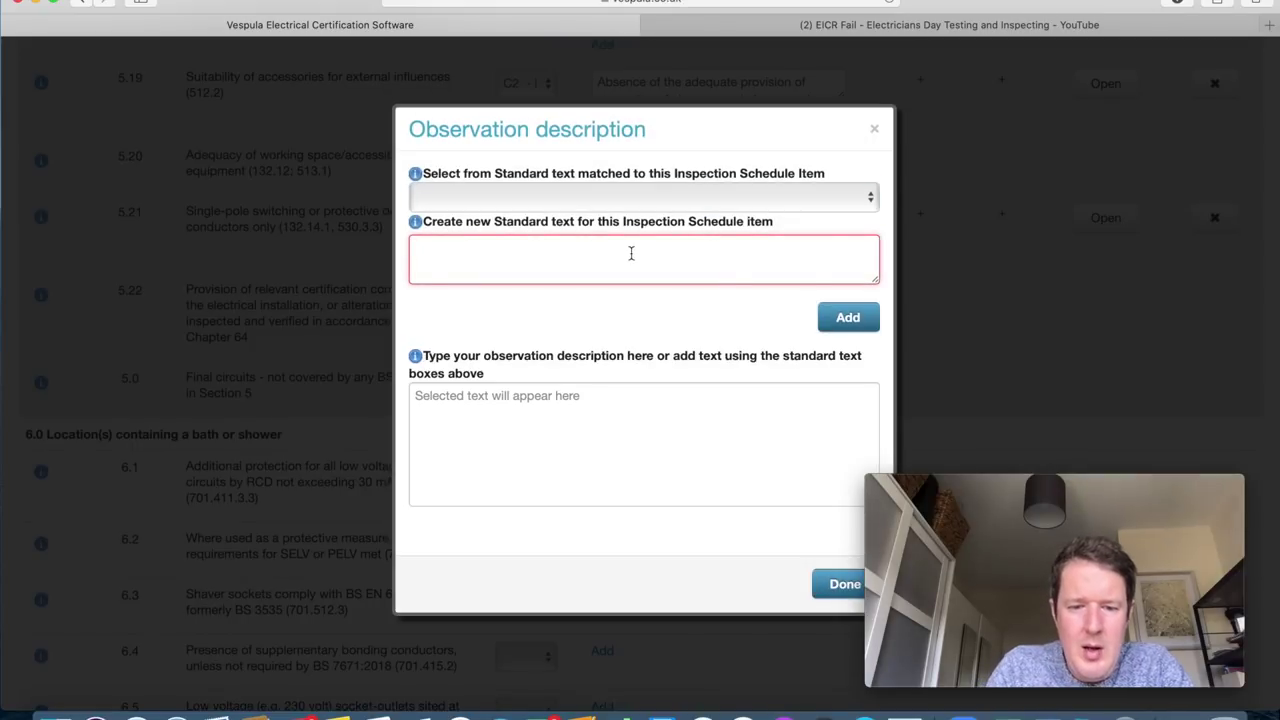
pyautogui.write('Socket')
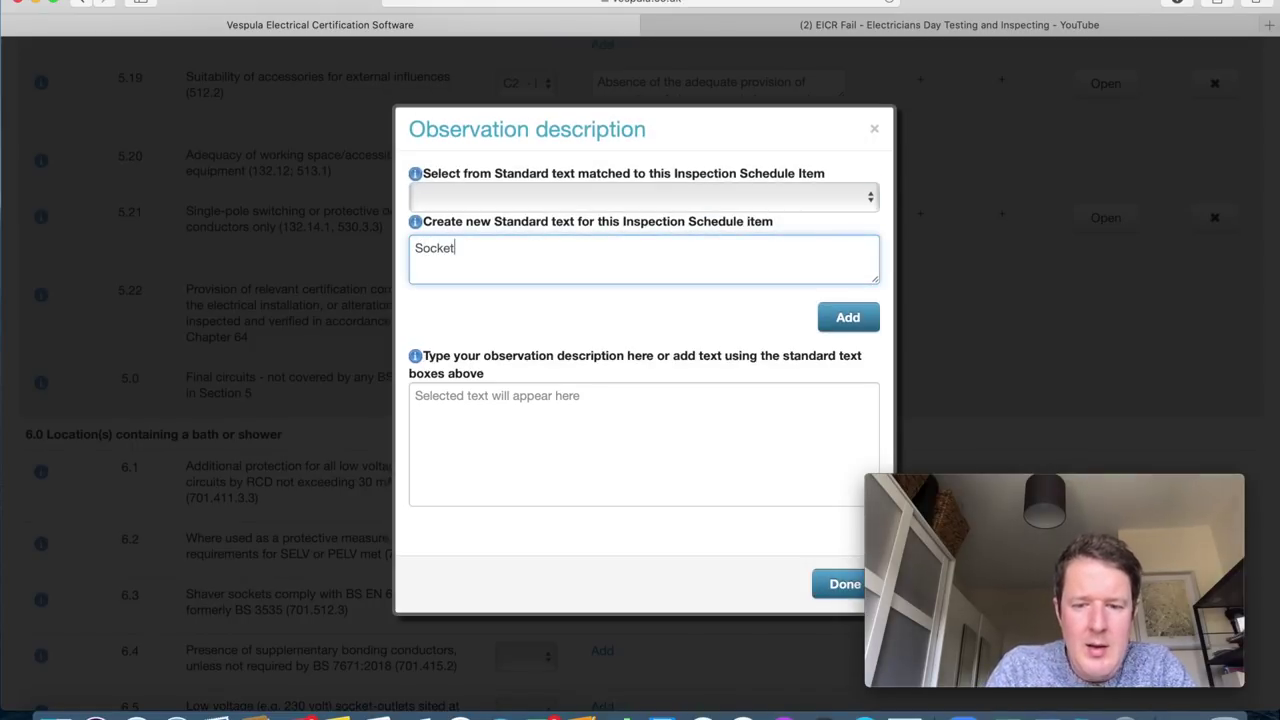
pyautogui.write(' outlet has revesre')
pyautogui.write(' polarity')
pyautogui.click(843, 320)
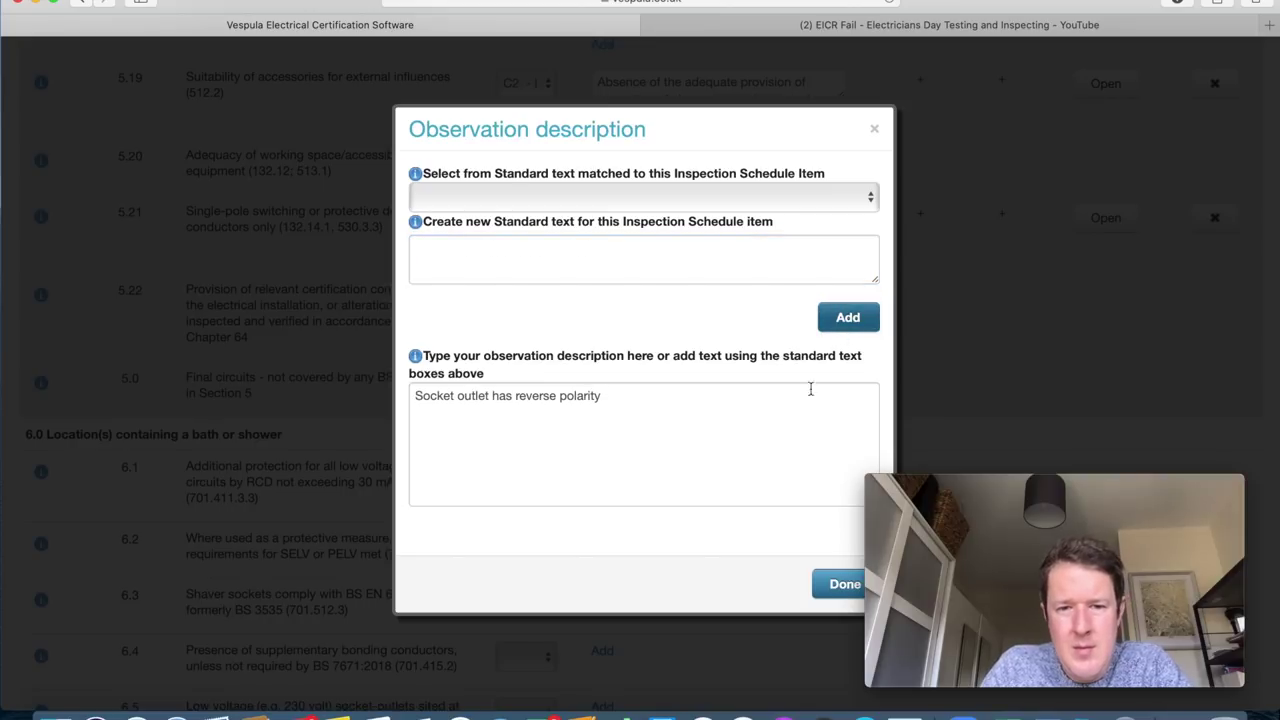
pyautogui.click(843, 585)
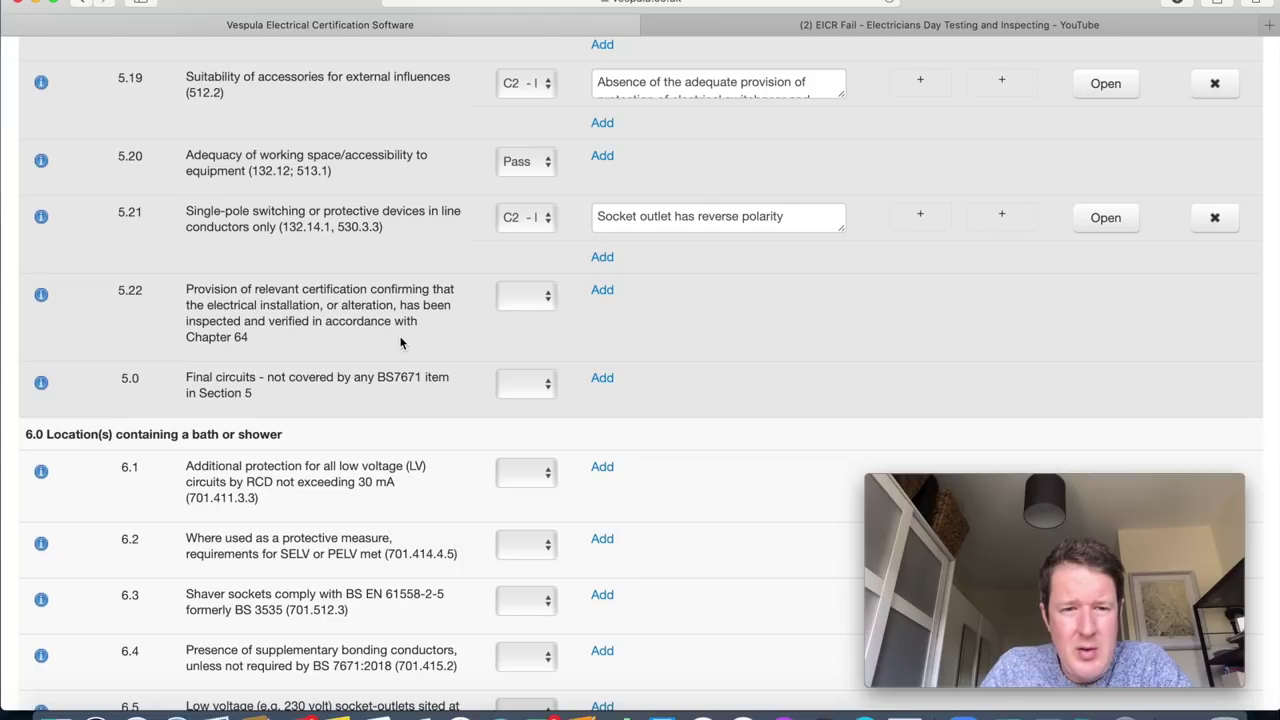
# Mark items 5.22 and 5.0 at the end of the final circuits section as N/A - Not applicable.
pyautogui.click(525, 298)
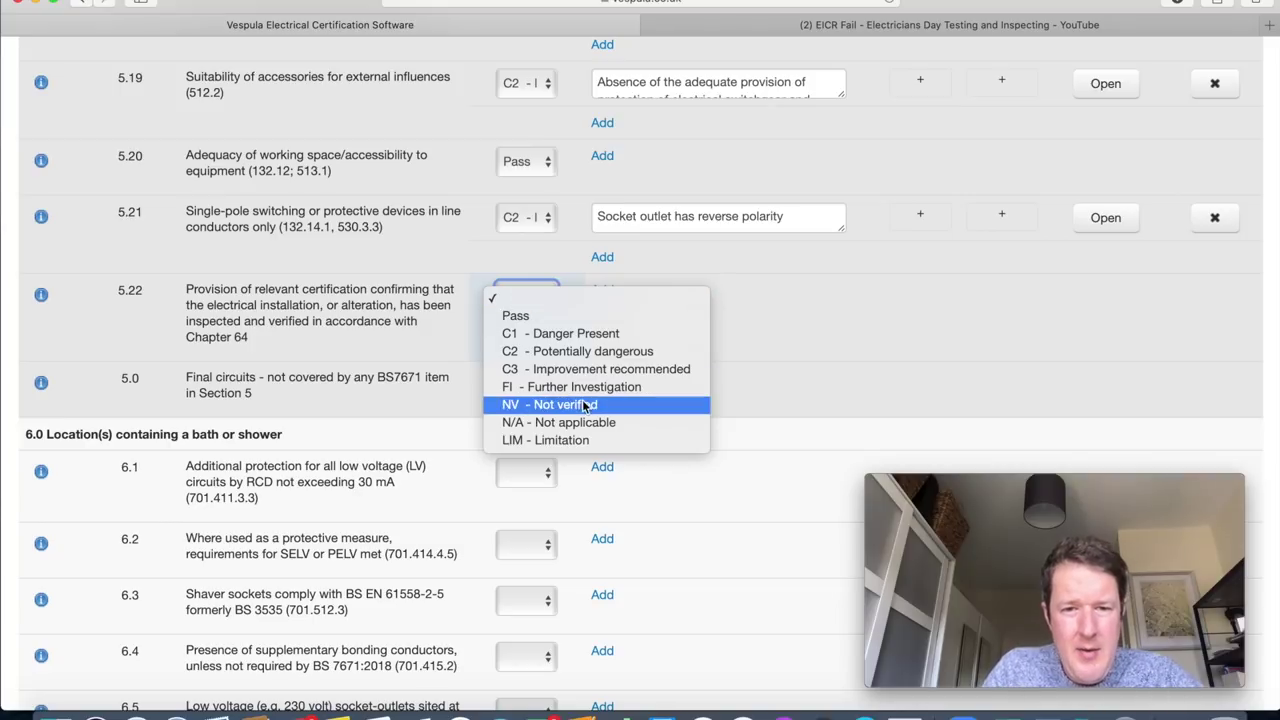
pyautogui.click(573, 422)
pyautogui.click(525, 385)
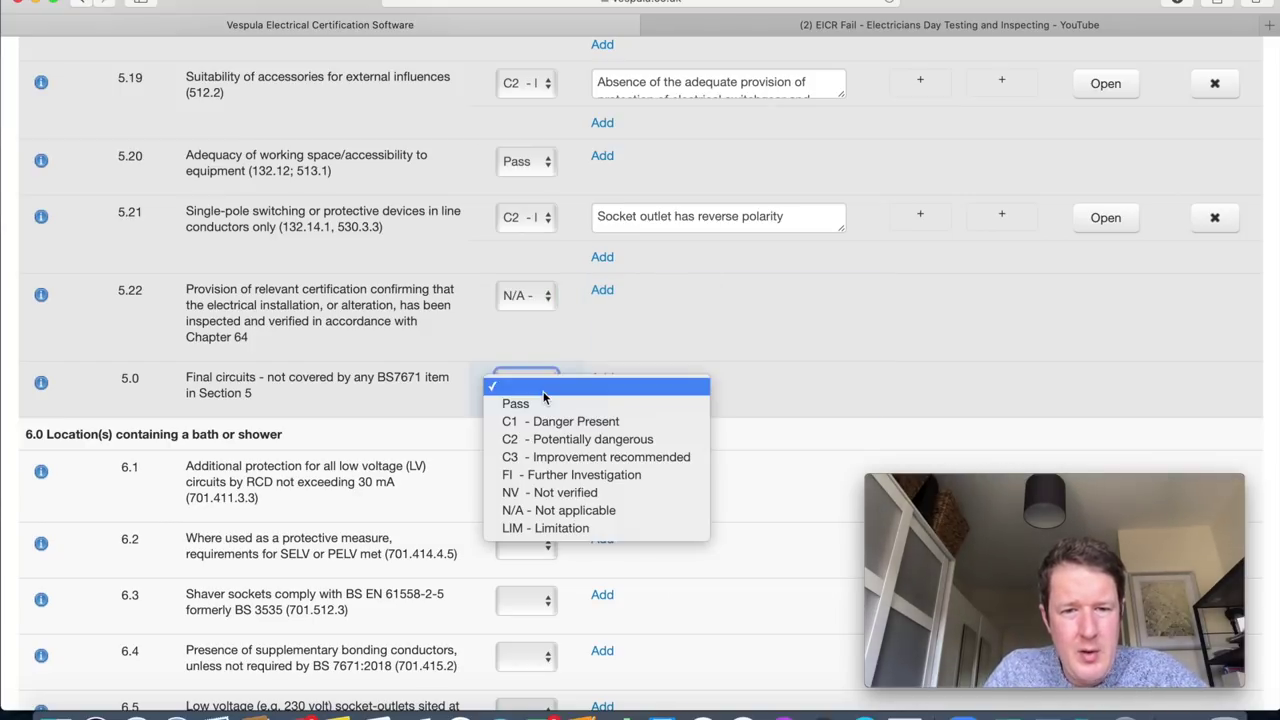
pyautogui.click(560, 511)
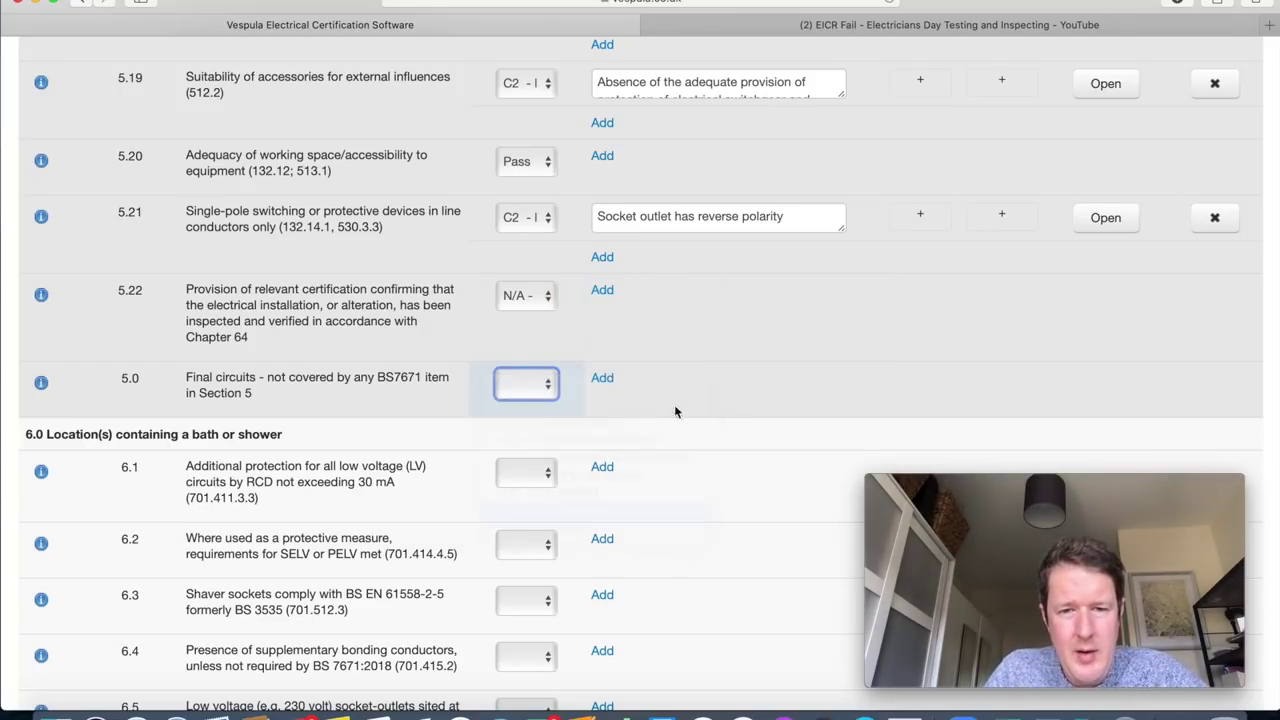
# In section 6.0 for bath or shower locations, rate item 6.1 as Pass and items 6.2 and 6.3 as N/A - Not applicable.
pyautogui.scroll(-5, 728, 457)
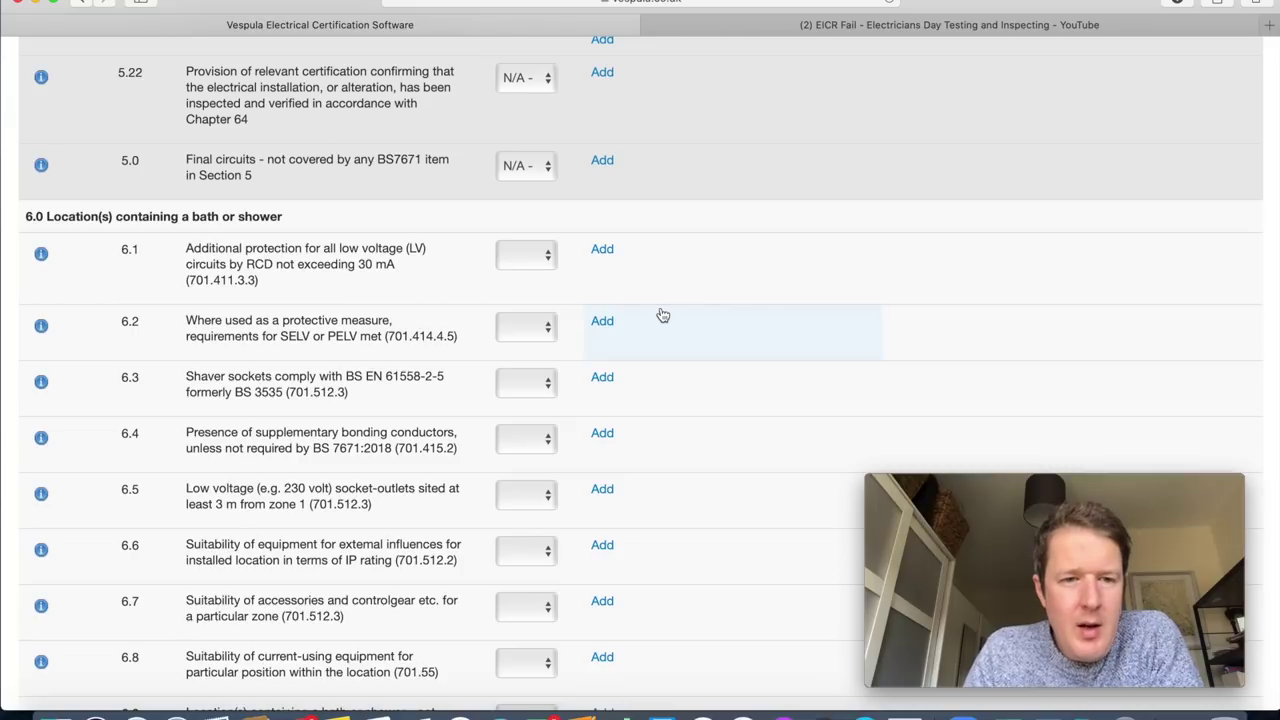
pyautogui.click(538, 258)
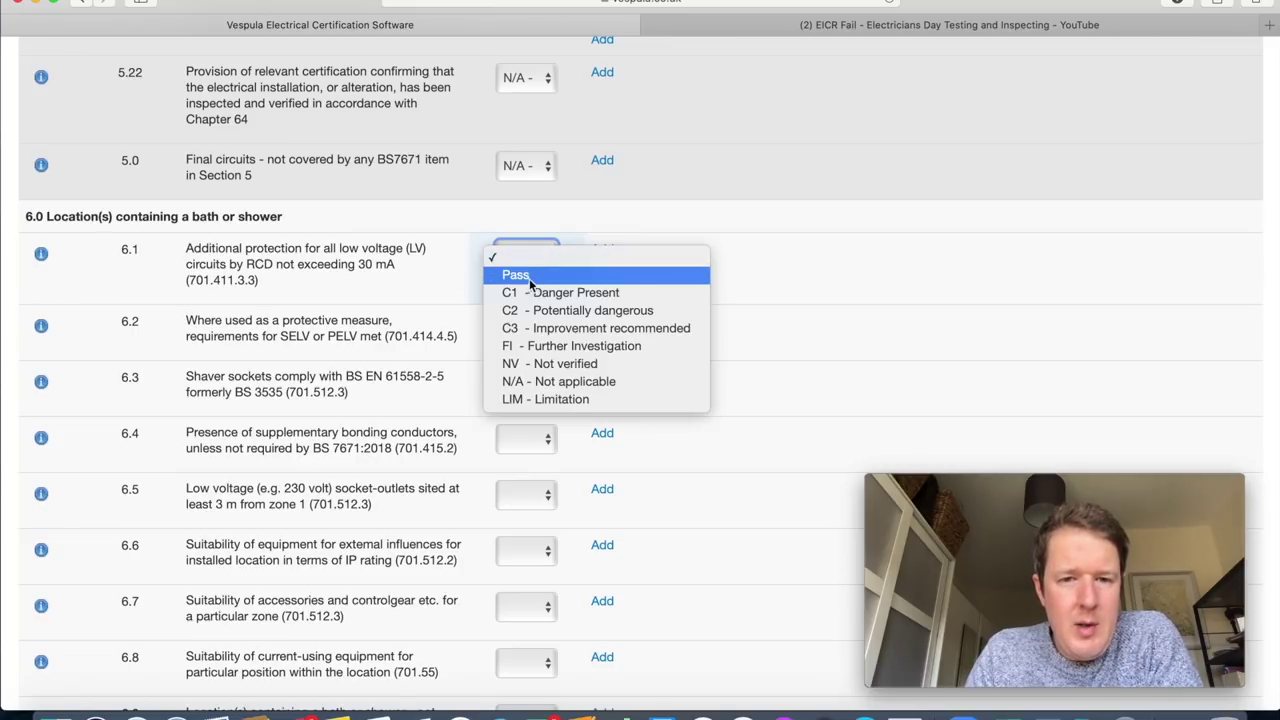
pyautogui.click(530, 276)
pyautogui.scroll(-3, 643, 420)
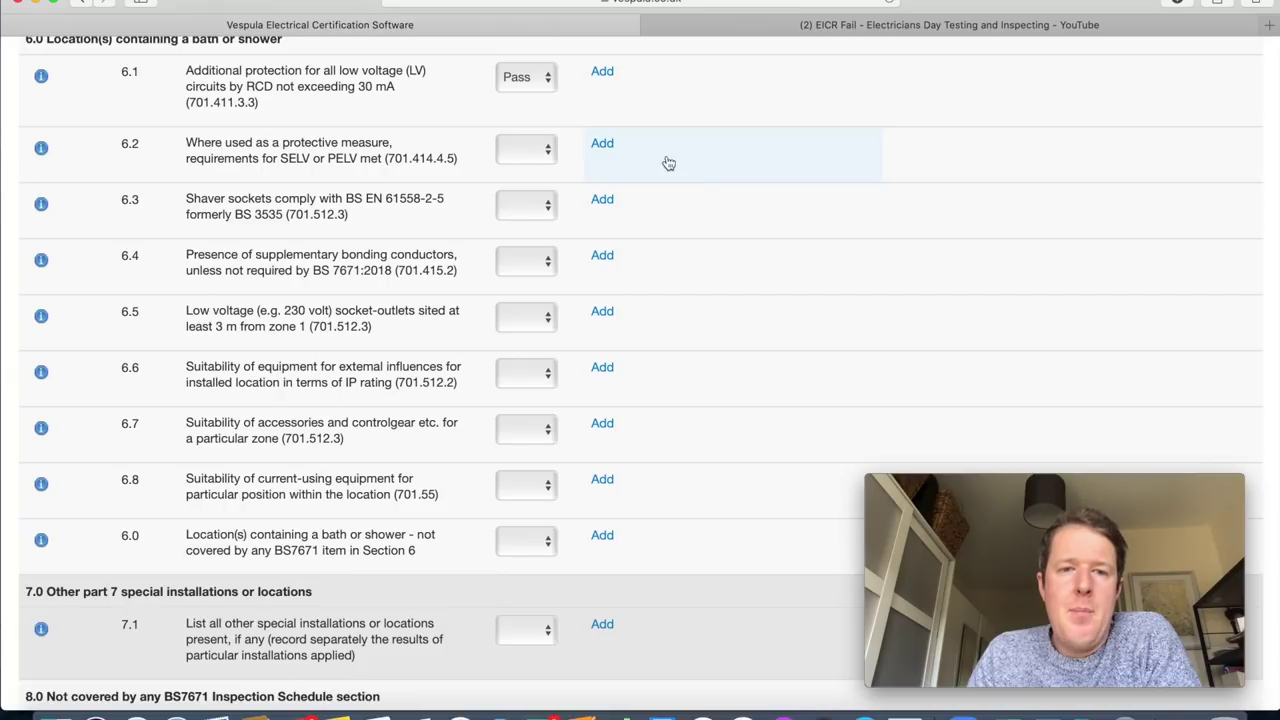
pyautogui.click(542, 151)
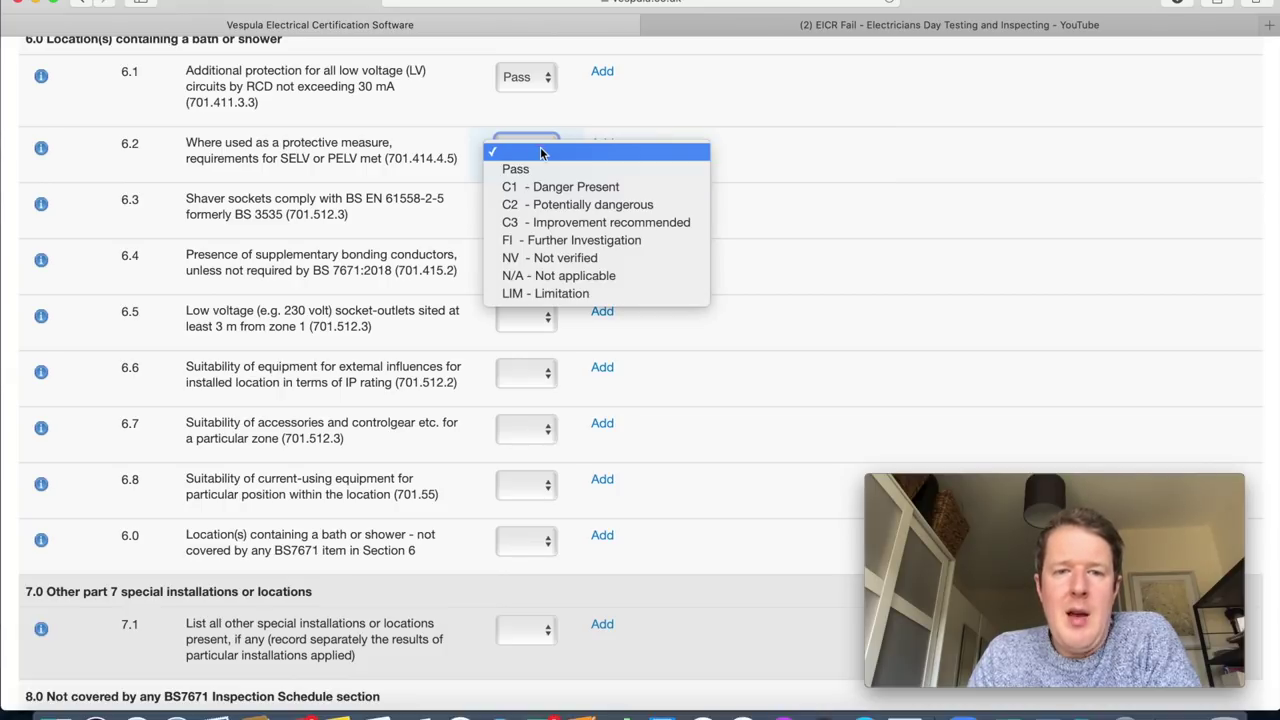
pyautogui.click(562, 276)
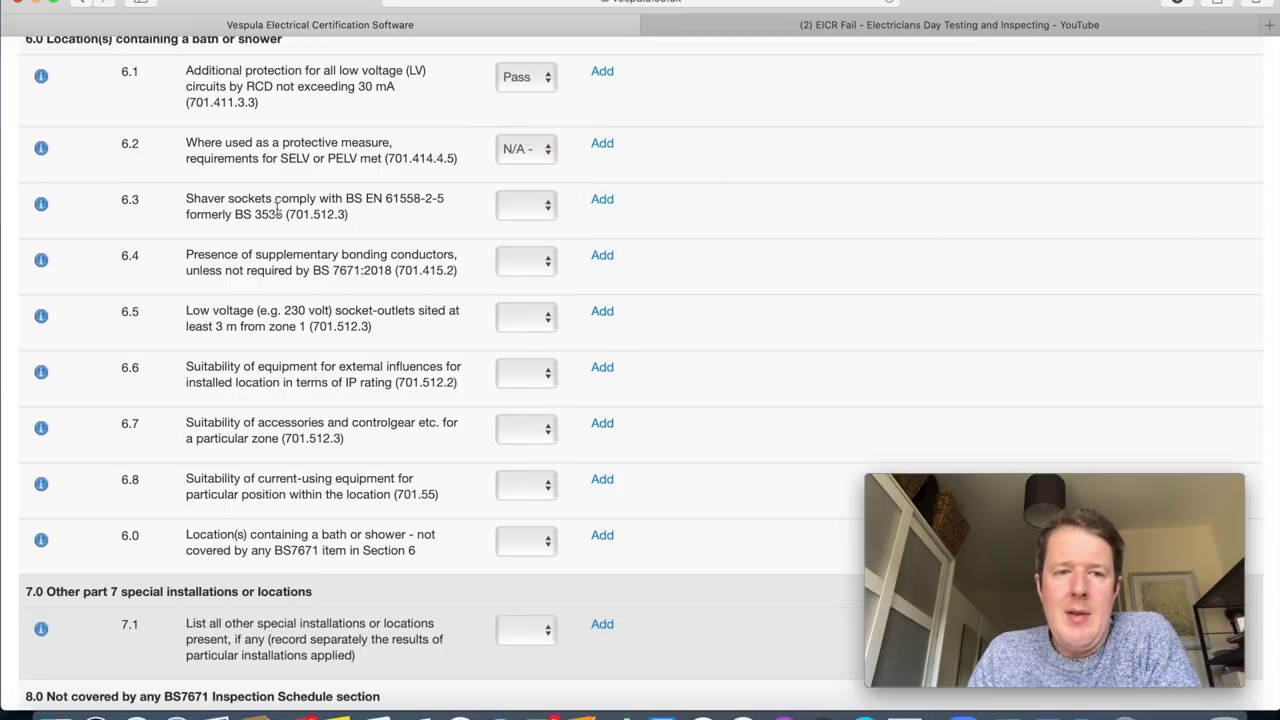
pyautogui.click(532, 210)
pyautogui.click(554, 342)
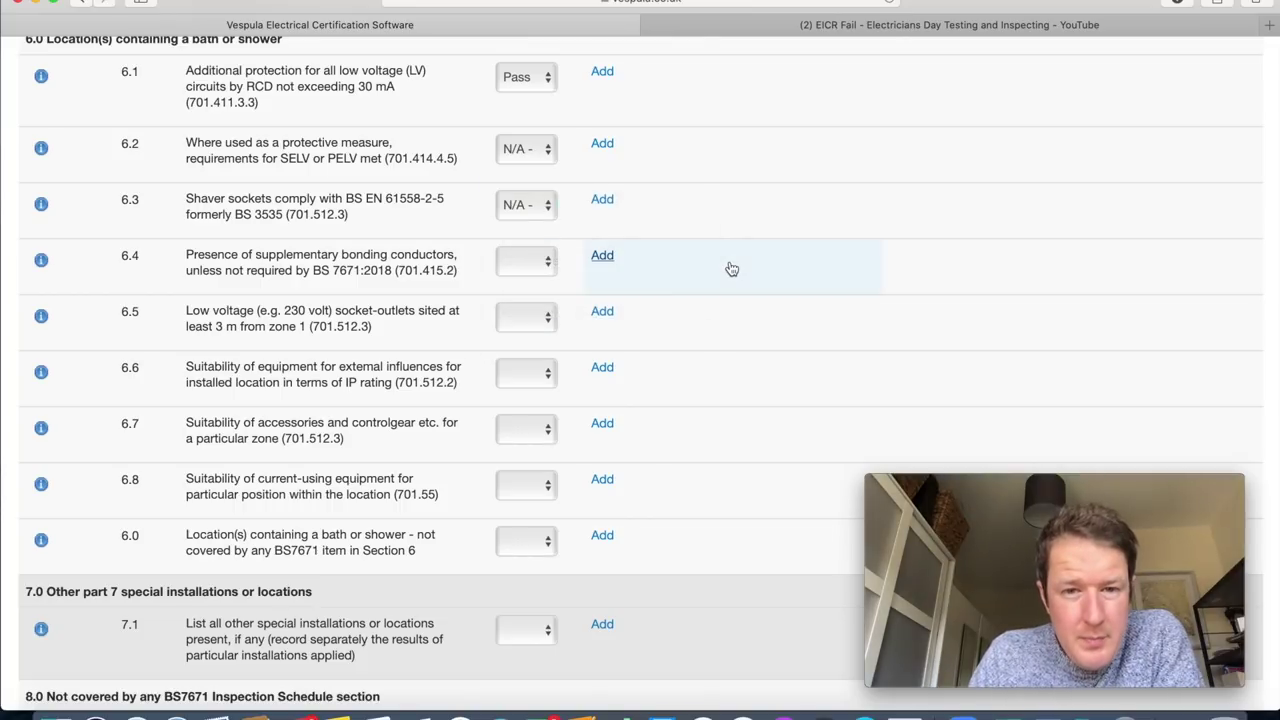
# Mark items 6.4 for supplementary bonding and 6.5 for low-voltage socket-outlets as N/A - Not applicable.
pyautogui.scroll(-2, 729, 266)
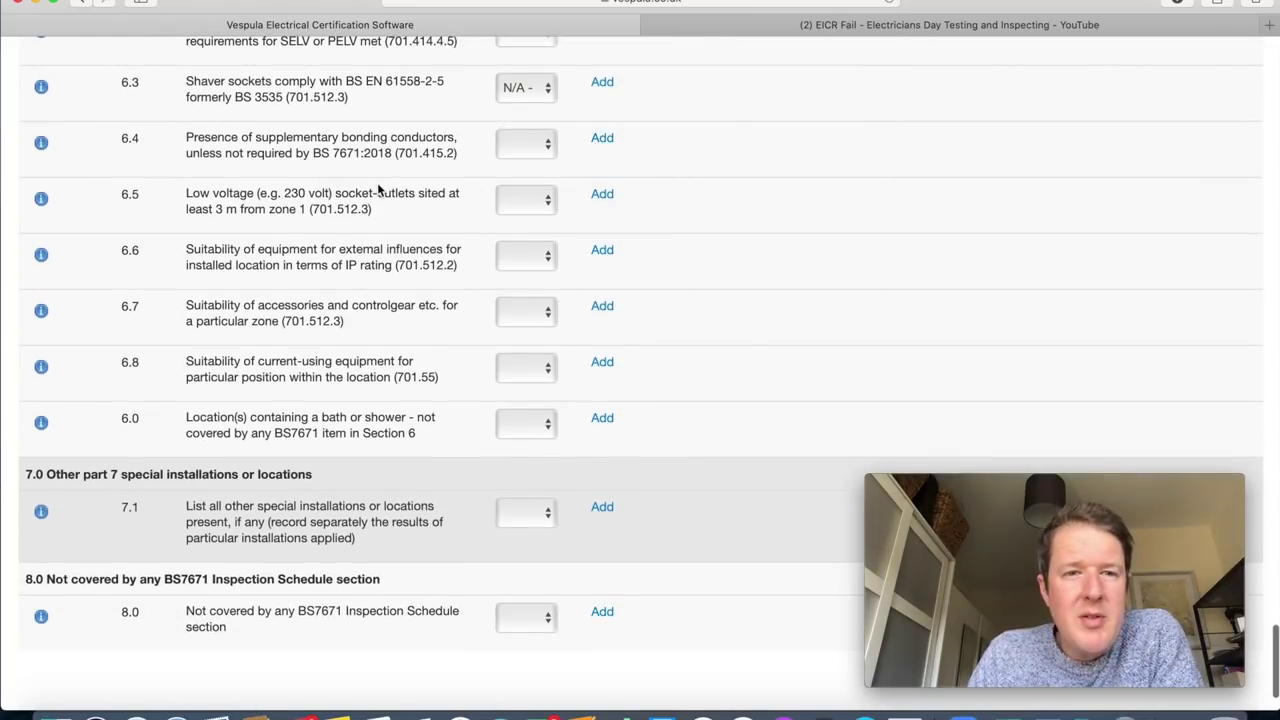
pyautogui.click(546, 150)
pyautogui.click(557, 271)
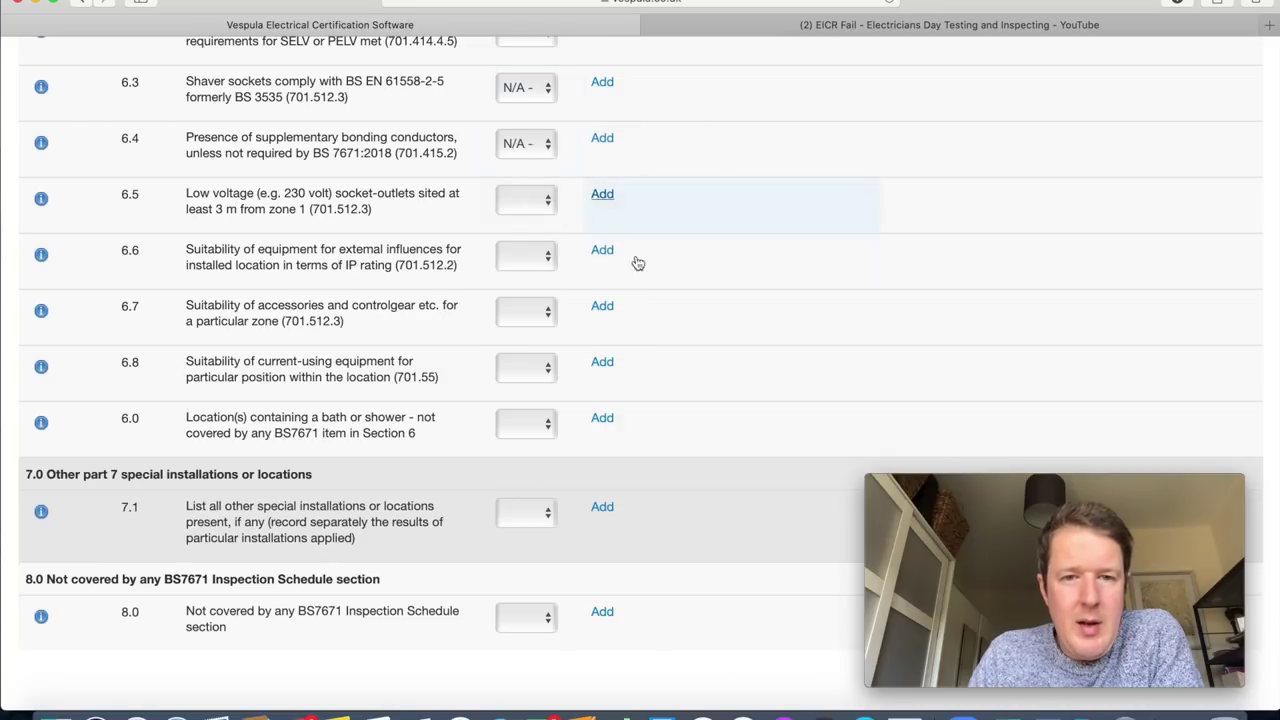
pyautogui.scroll(-2, 710, 277)
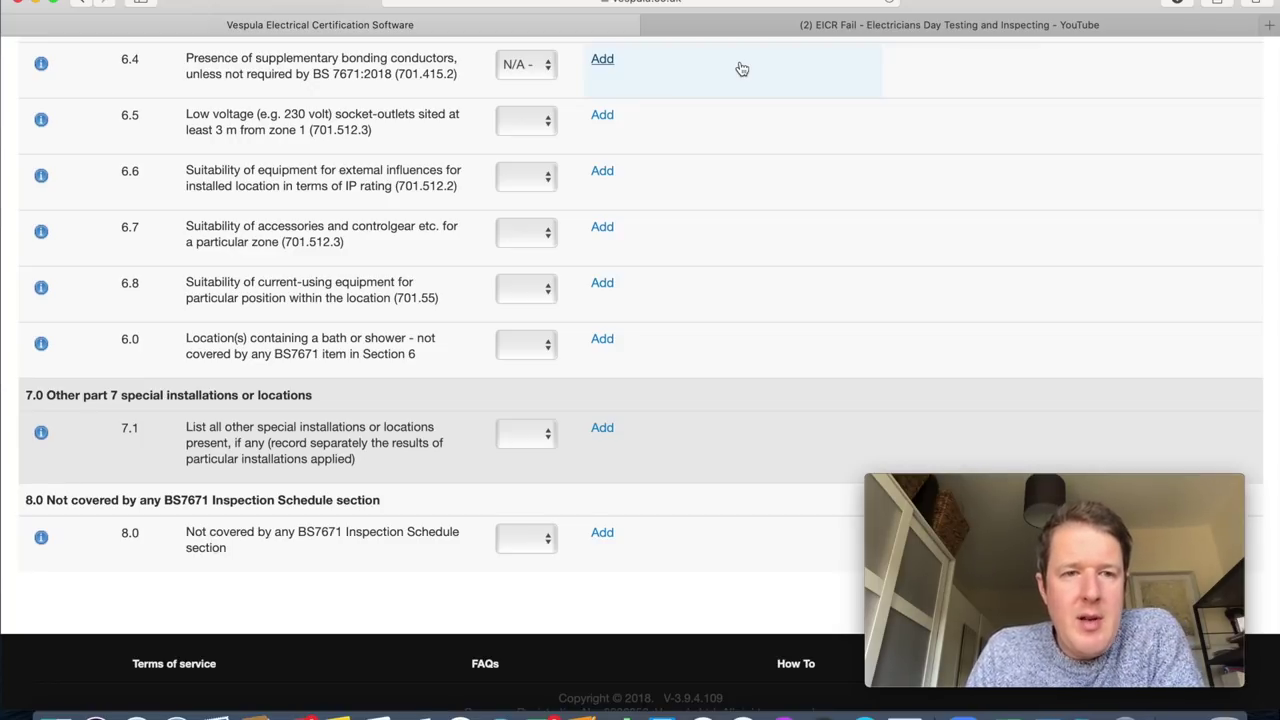
pyautogui.click(535, 125)
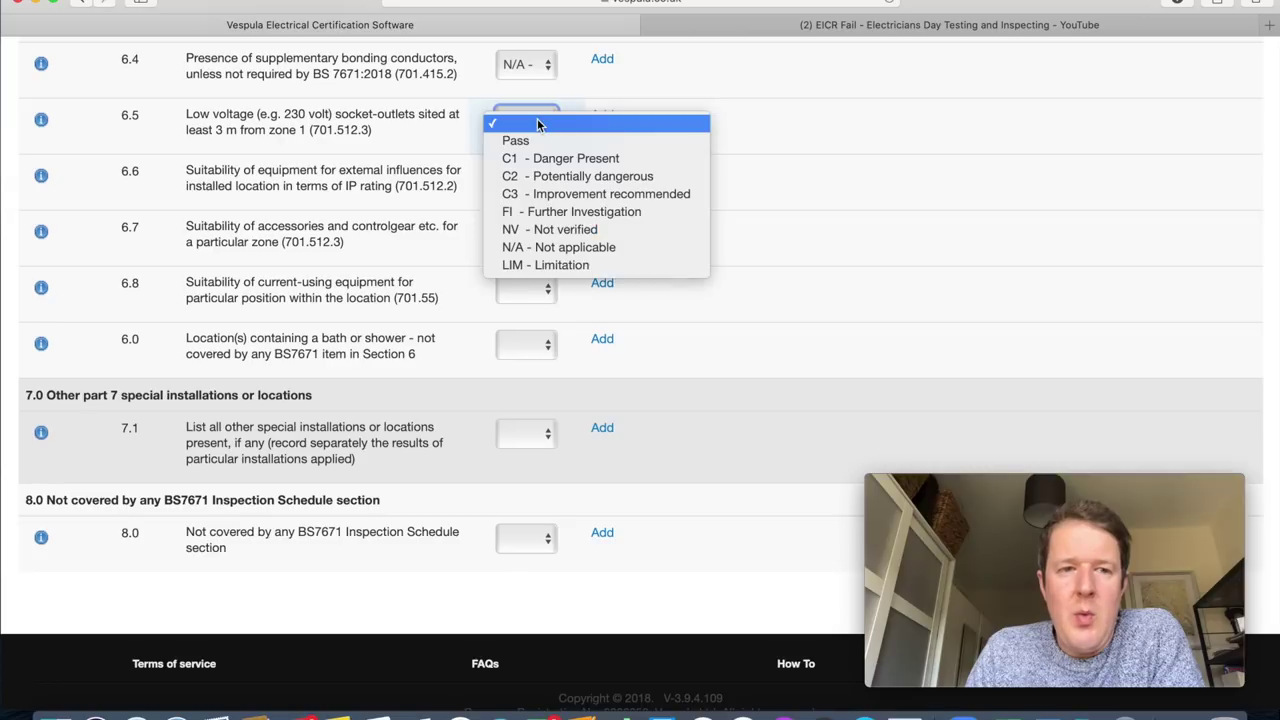
pyautogui.click(558, 247)
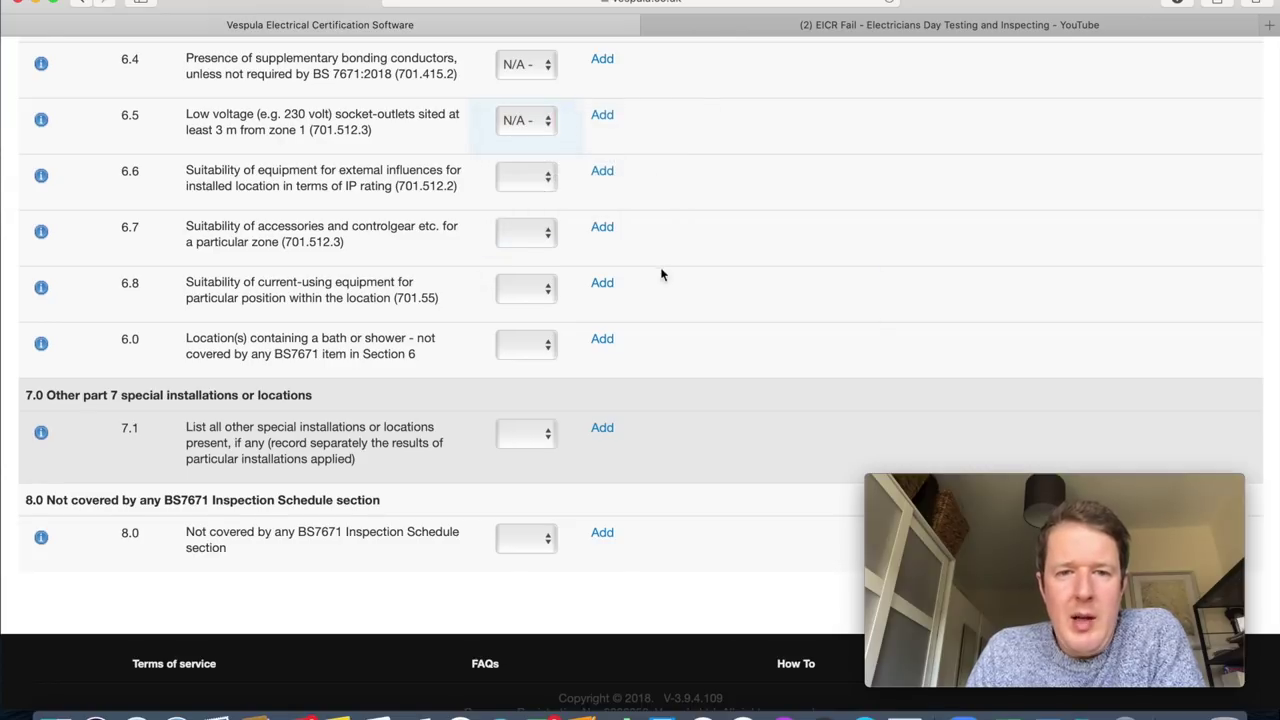
# Switch to the YouTube inspection video, examine the bathroom ceiling light from about 27:31 to 27:37, and return to the inspection schedule.
pyautogui.scroll(-1, 660, 274)
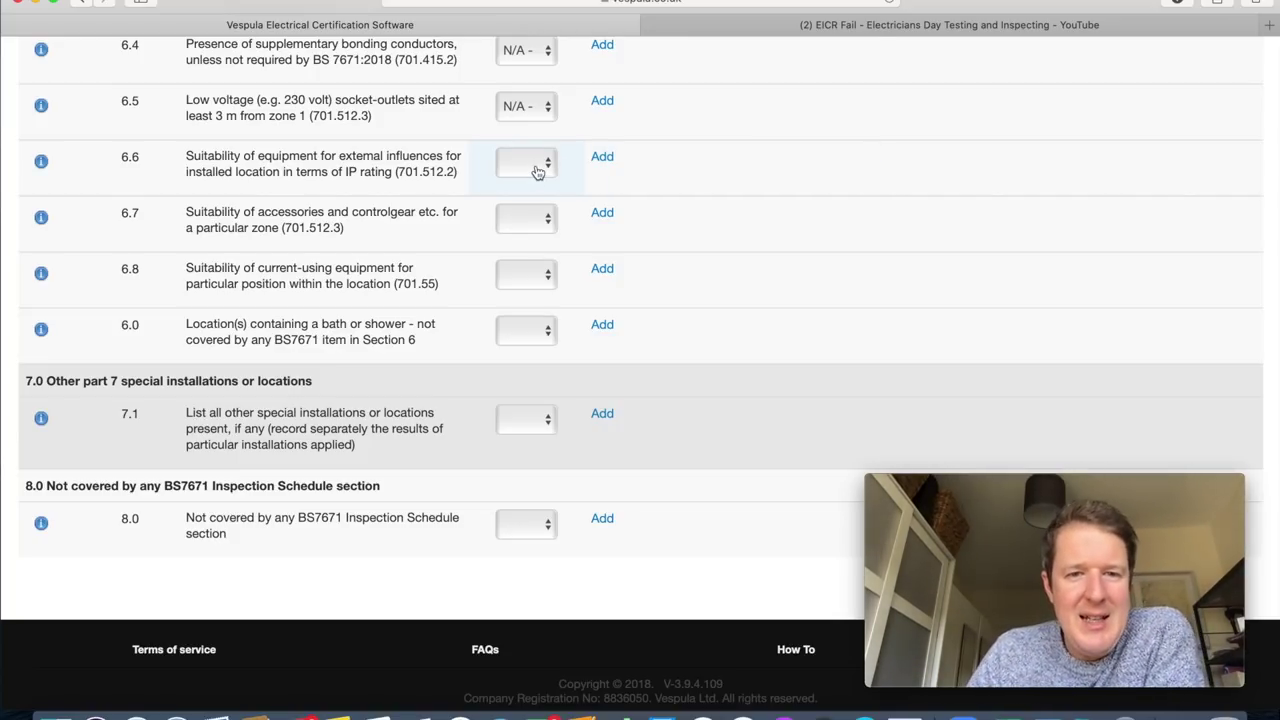
pyautogui.click(700, 24)
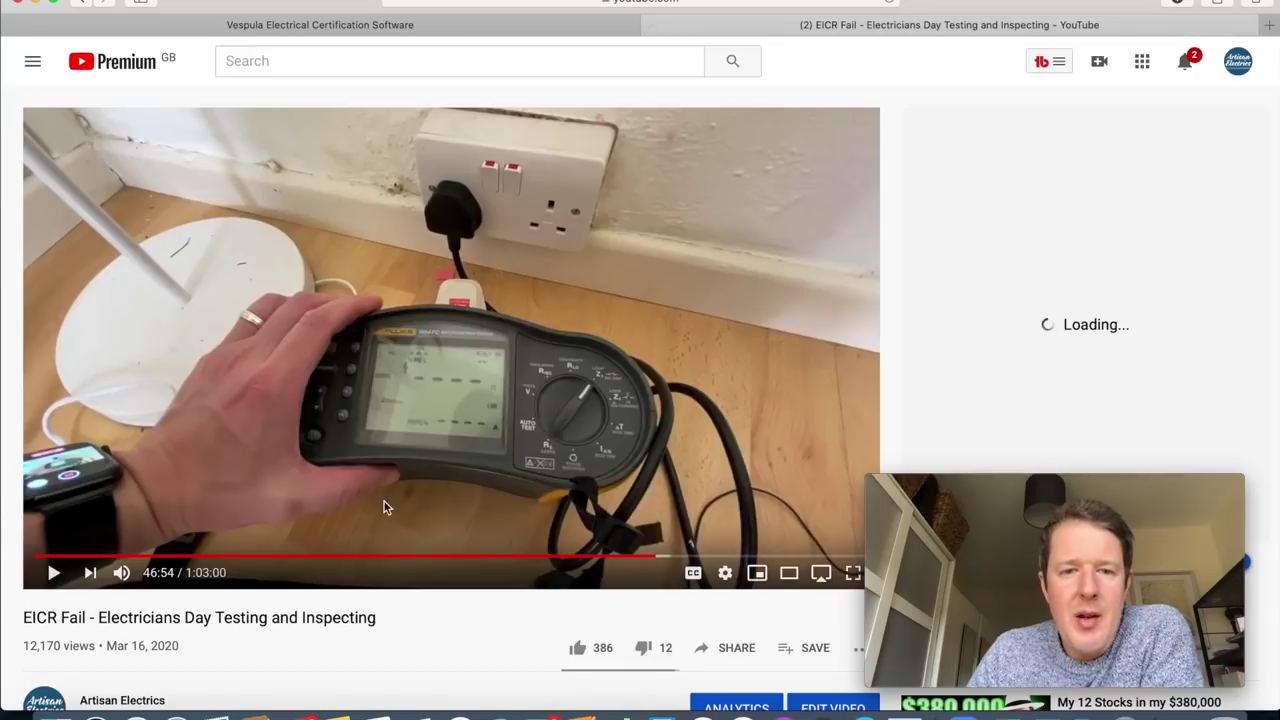
pyautogui.moveTo(655, 557); pyautogui.dragTo(389, 560)
pyautogui.click(54, 572)
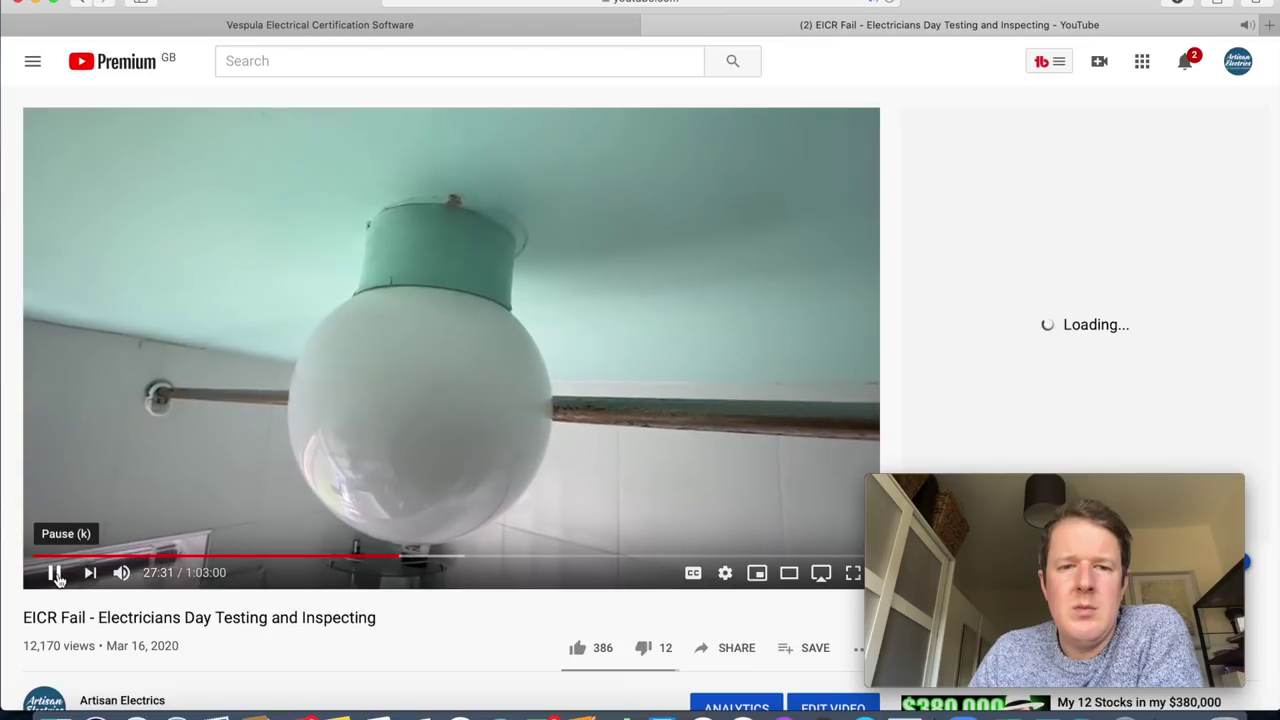
pyautogui.click(55, 574)
pyautogui.click(55, 574)
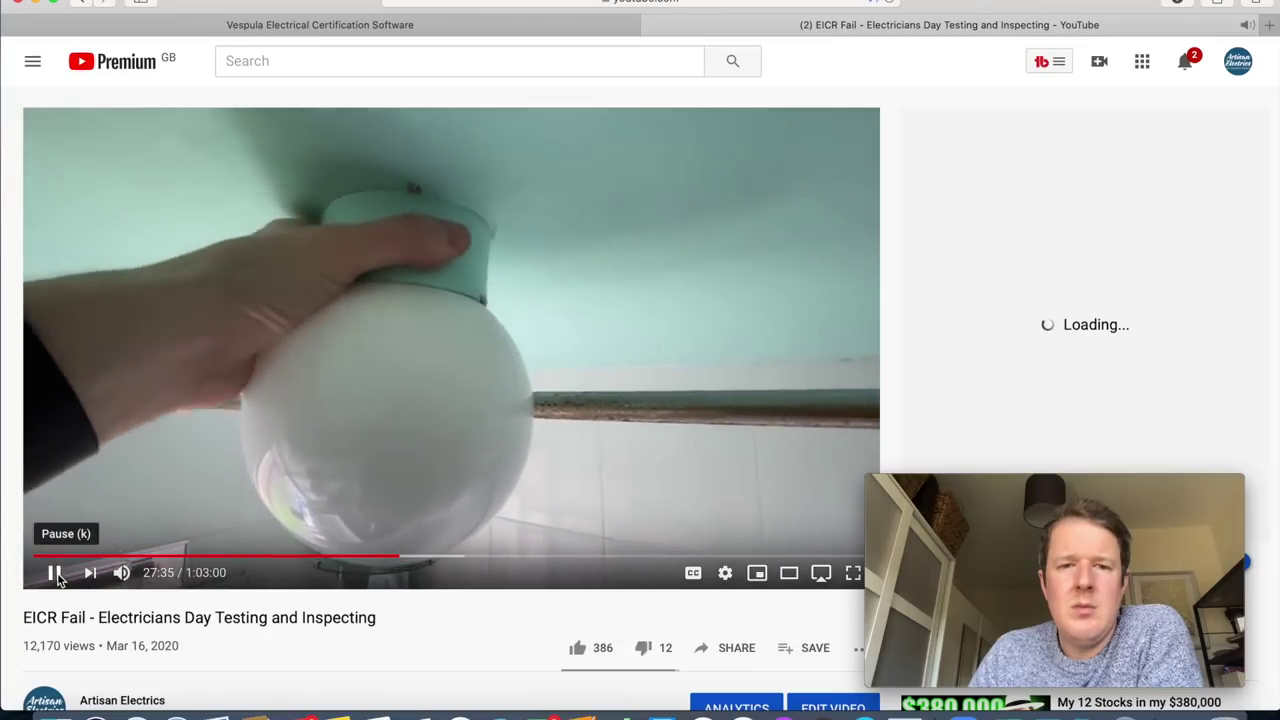
pyautogui.click(55, 574)
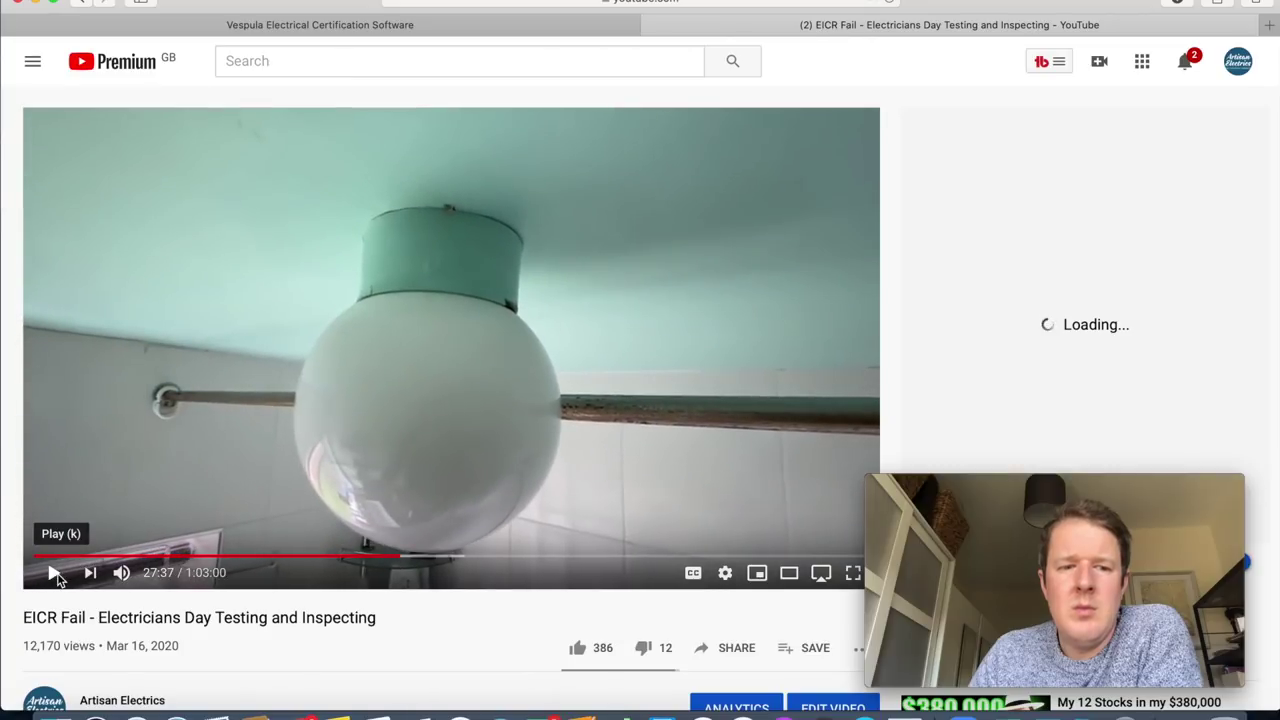
pyautogui.click(593, 28)
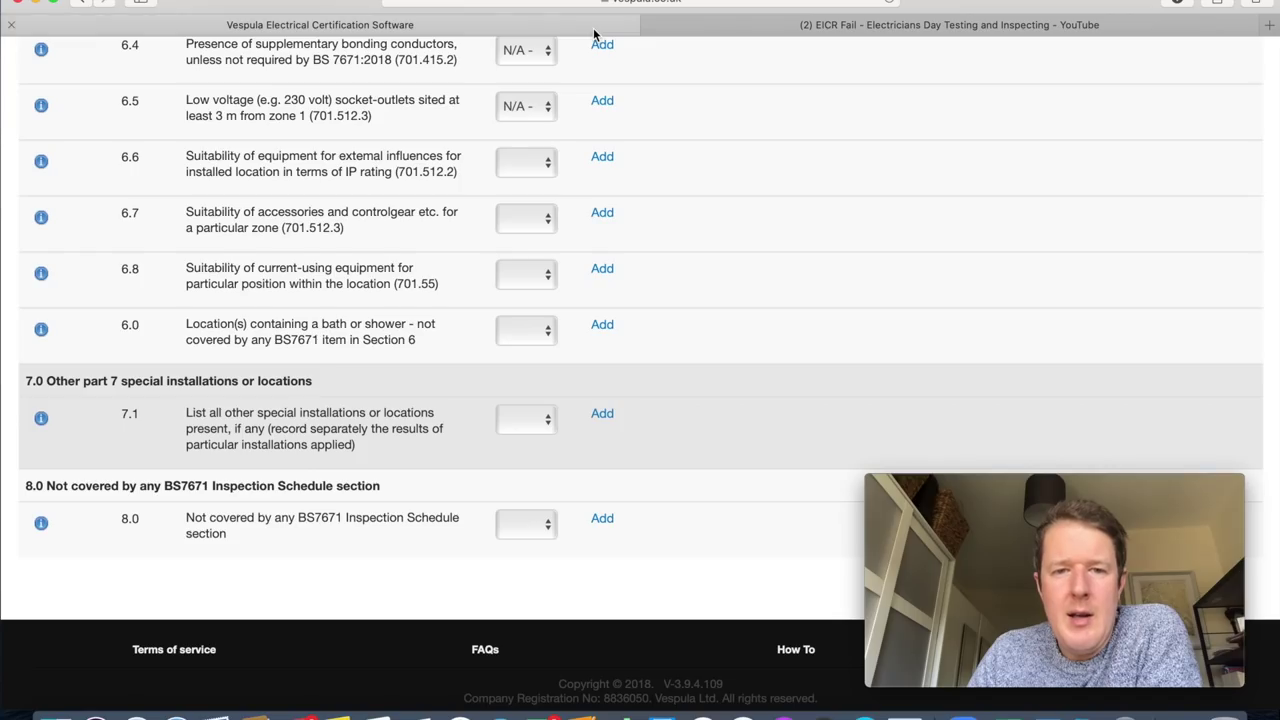
# Rate item 6.6 as C2 - Potentially dangerous with the standard text "Absence of adequate IP protection of electrical accessories and equipment within a room containing a bath or shower".
pyautogui.click(539, 170)
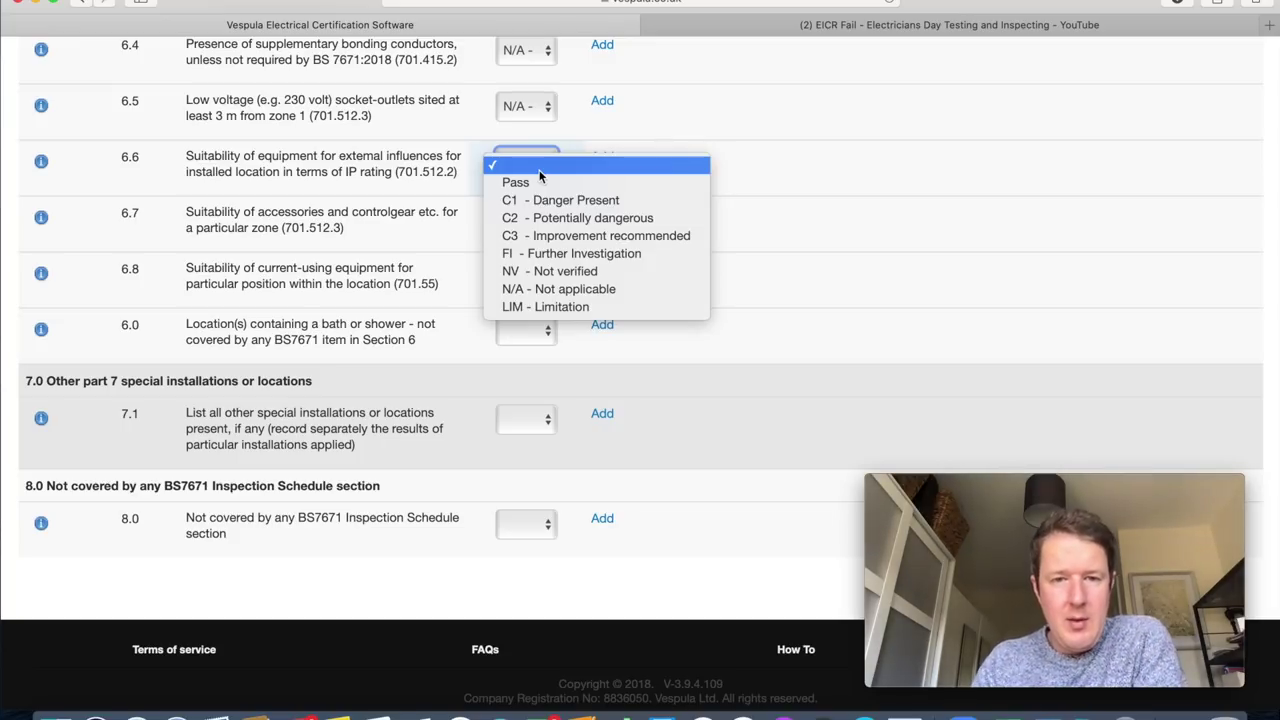
pyautogui.click(568, 218)
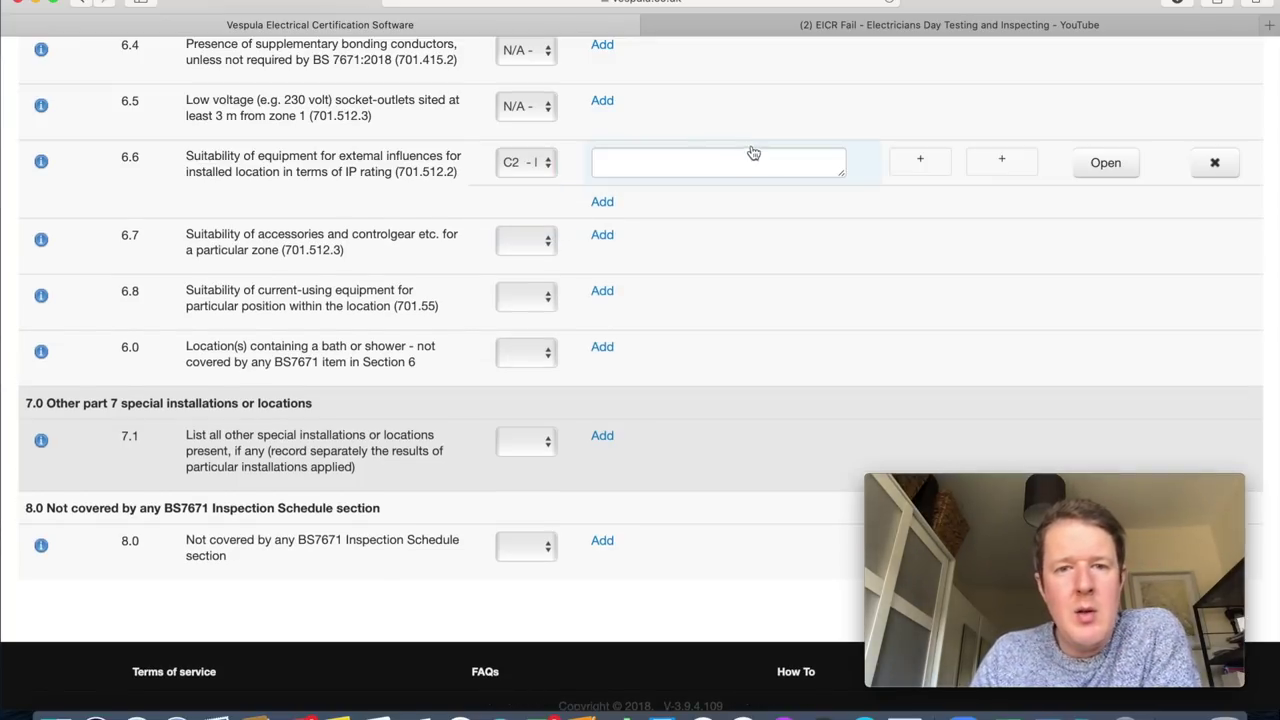
pyautogui.click(720, 164)
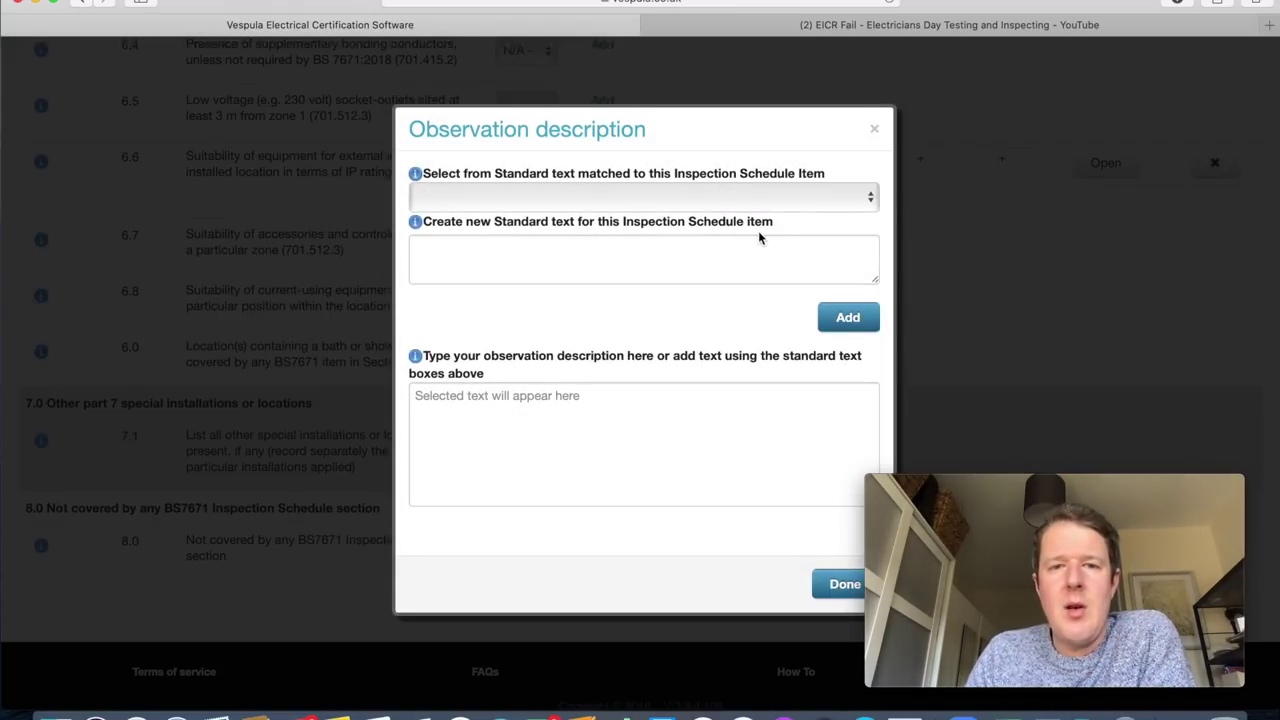
pyautogui.click(703, 200)
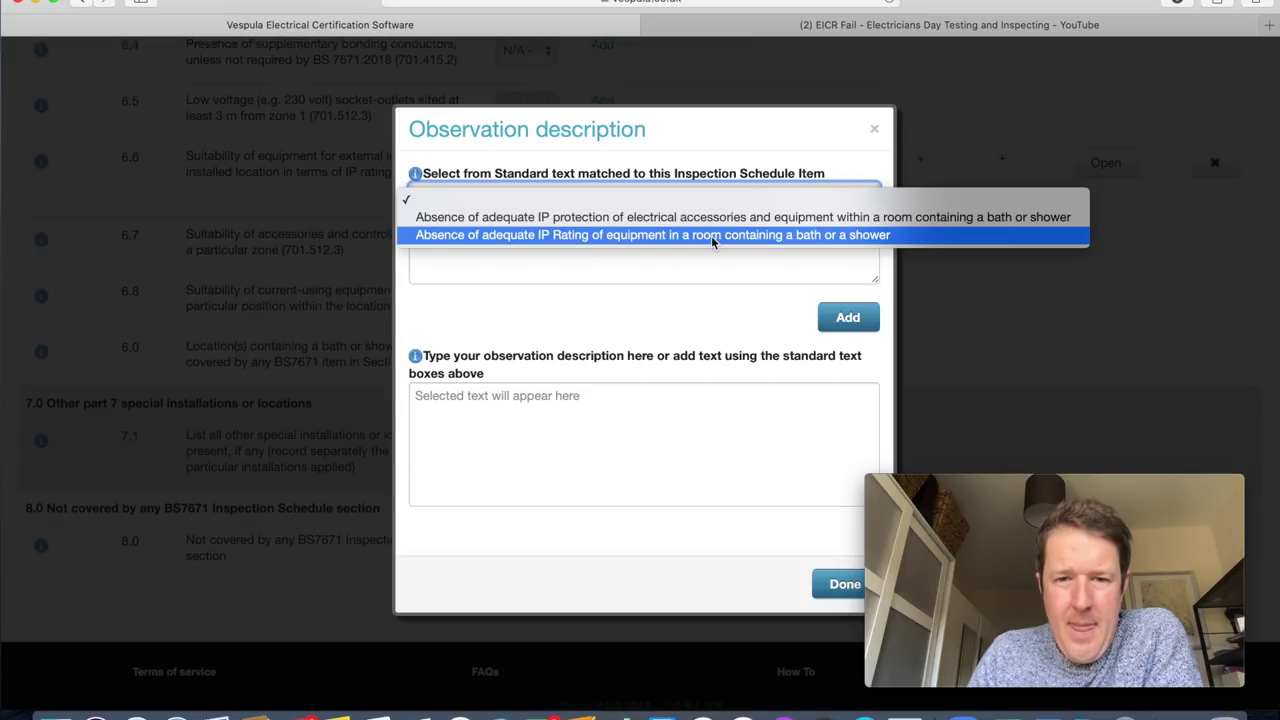
pyautogui.press('Up')
pyautogui.press('Return')
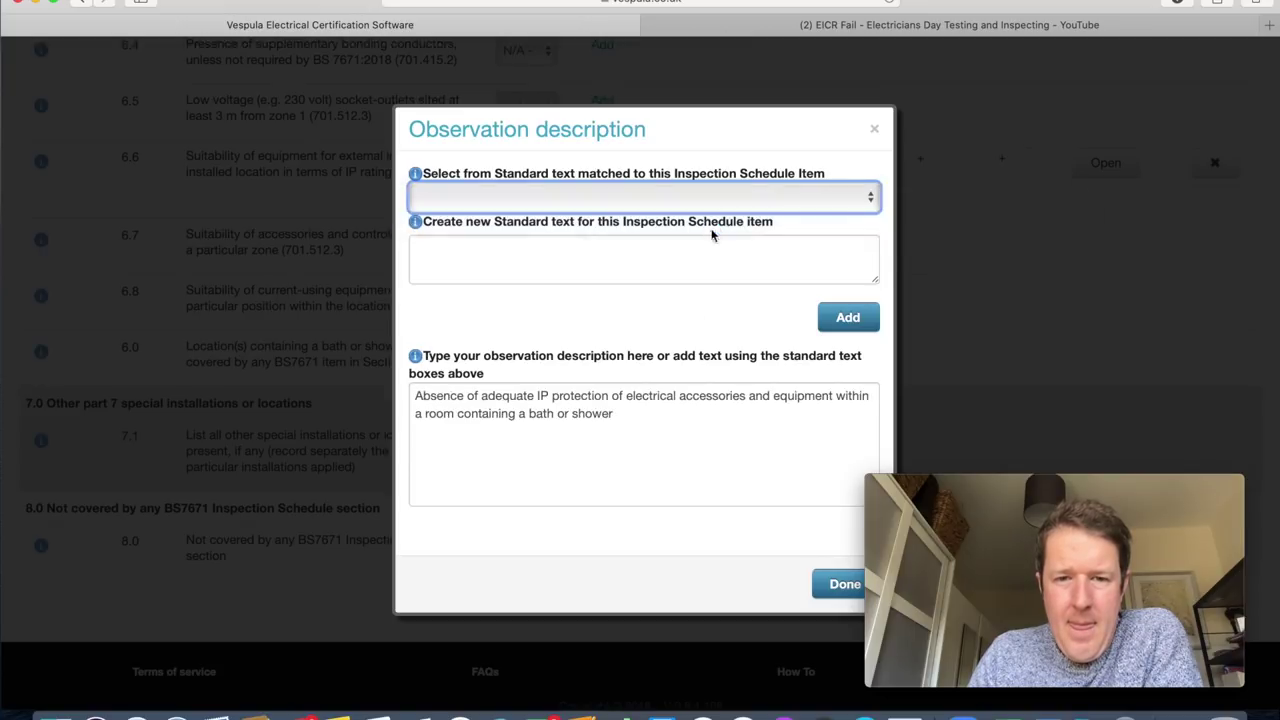
pyautogui.click(820, 582)
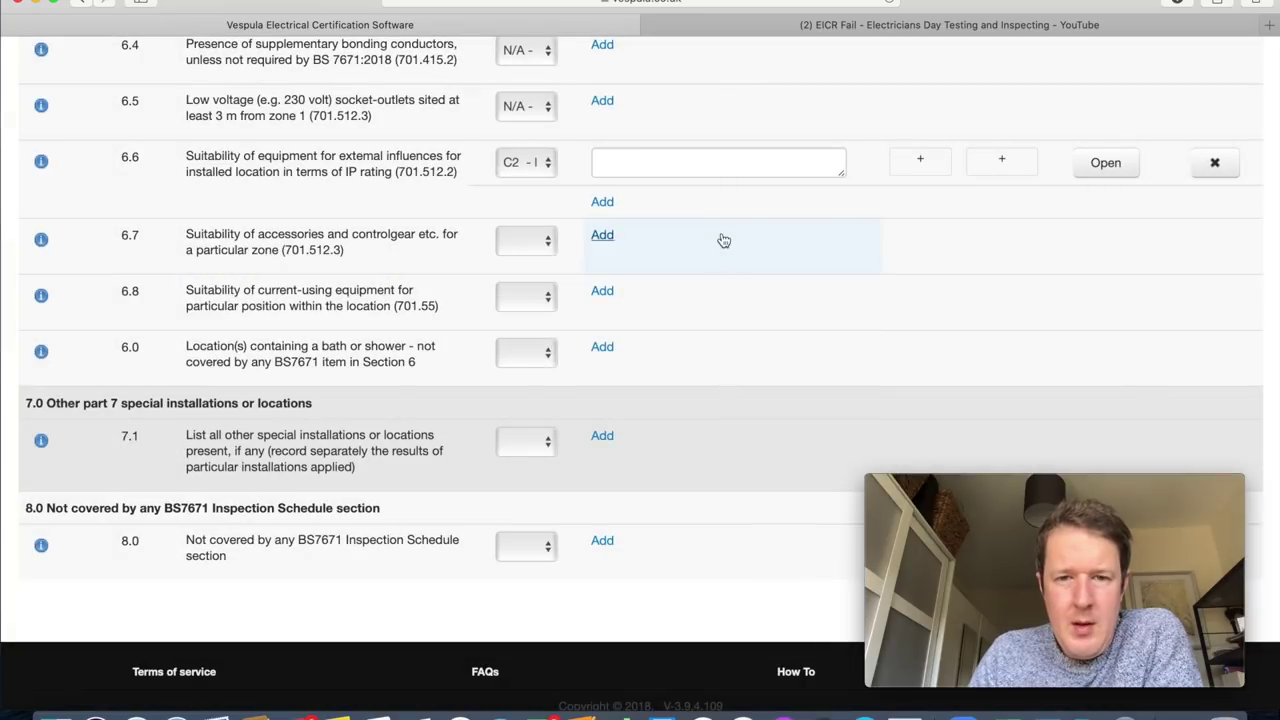
pyautogui.click(729, 163)
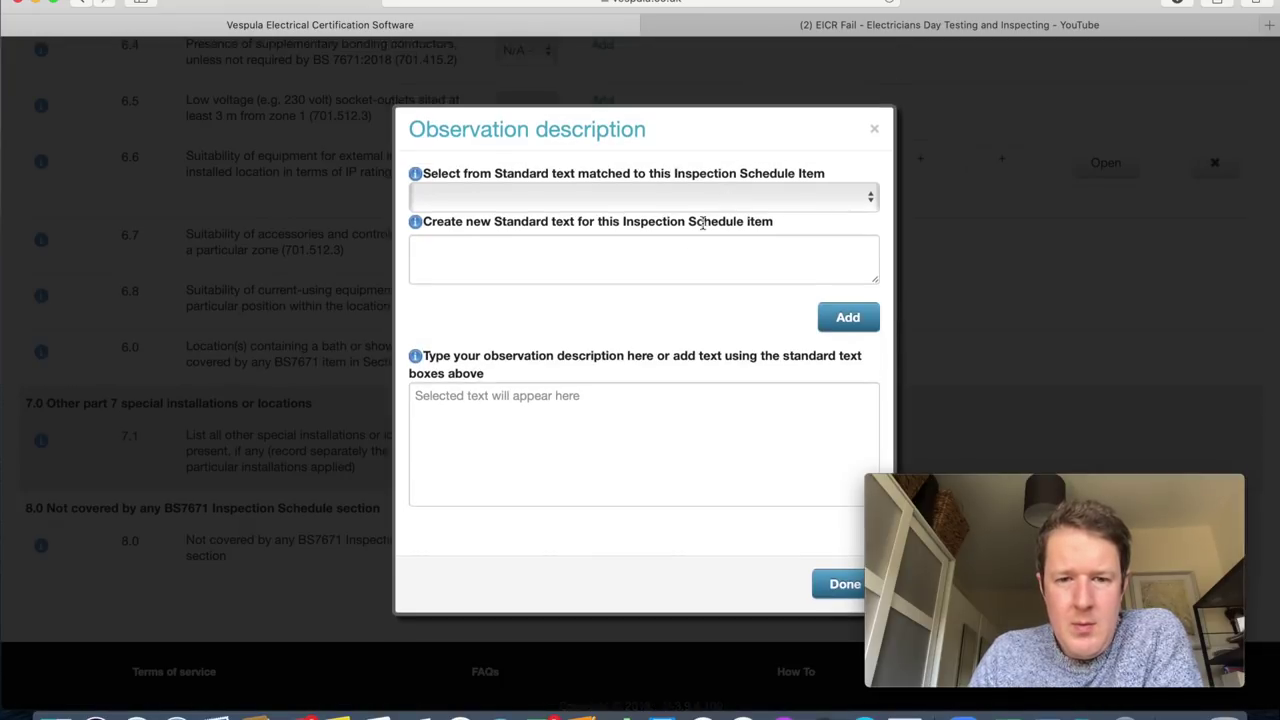
pyautogui.click(705, 199)
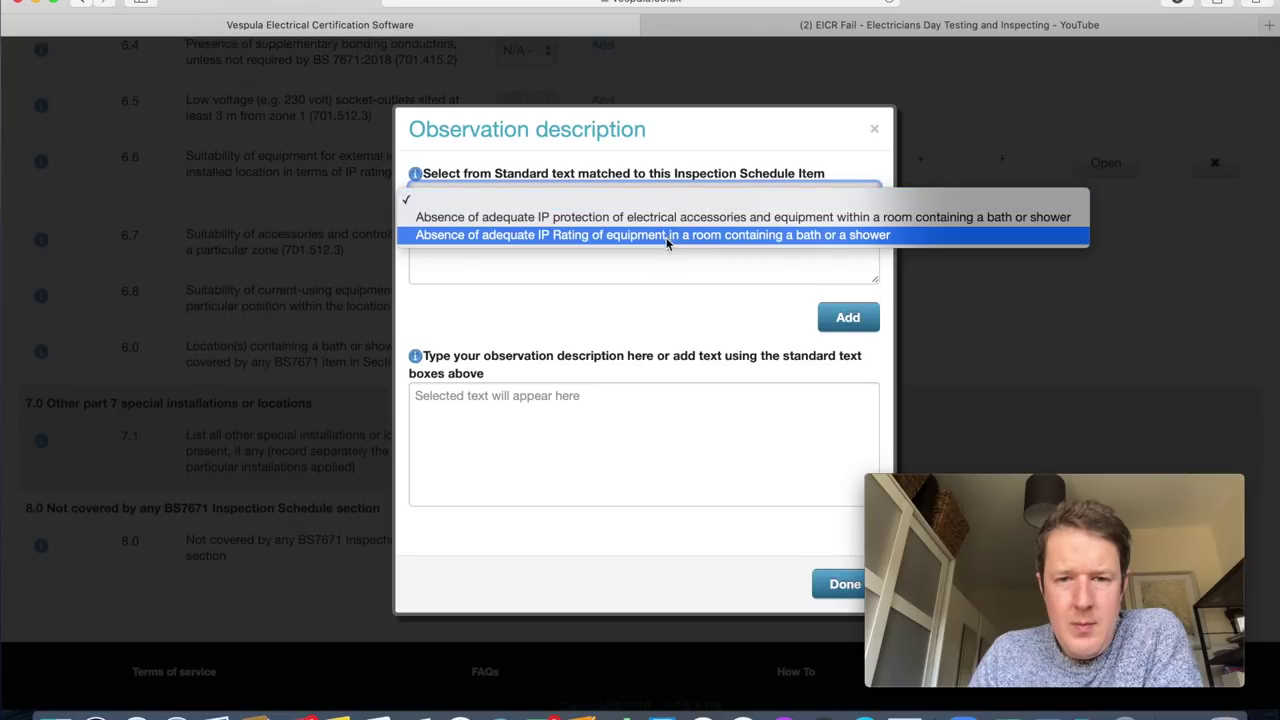
pyautogui.click(679, 219)
pyautogui.click(829, 586)
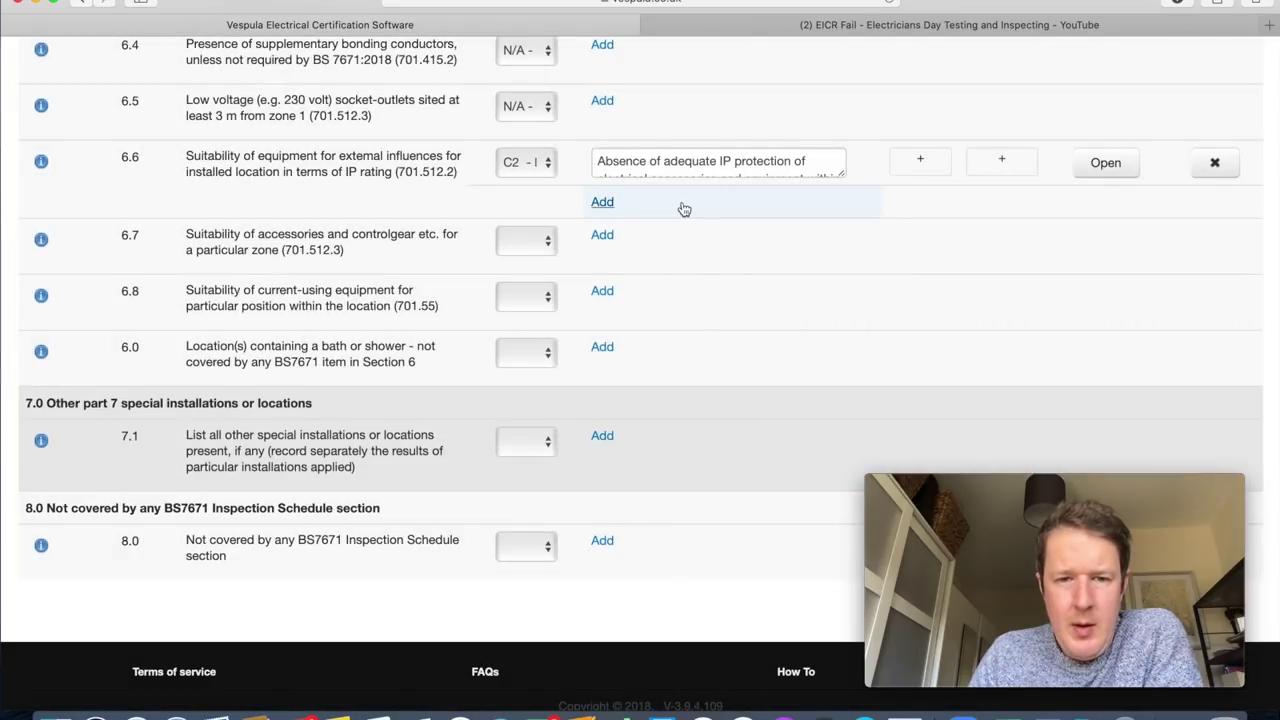
# Try rating item 6.7 as C2 - Potentially dangerous without an observation, and switch its outcome to N/A - Not applicable.
pyautogui.click(543, 246)
pyautogui.click(577, 296)
pyautogui.click(790, 245)
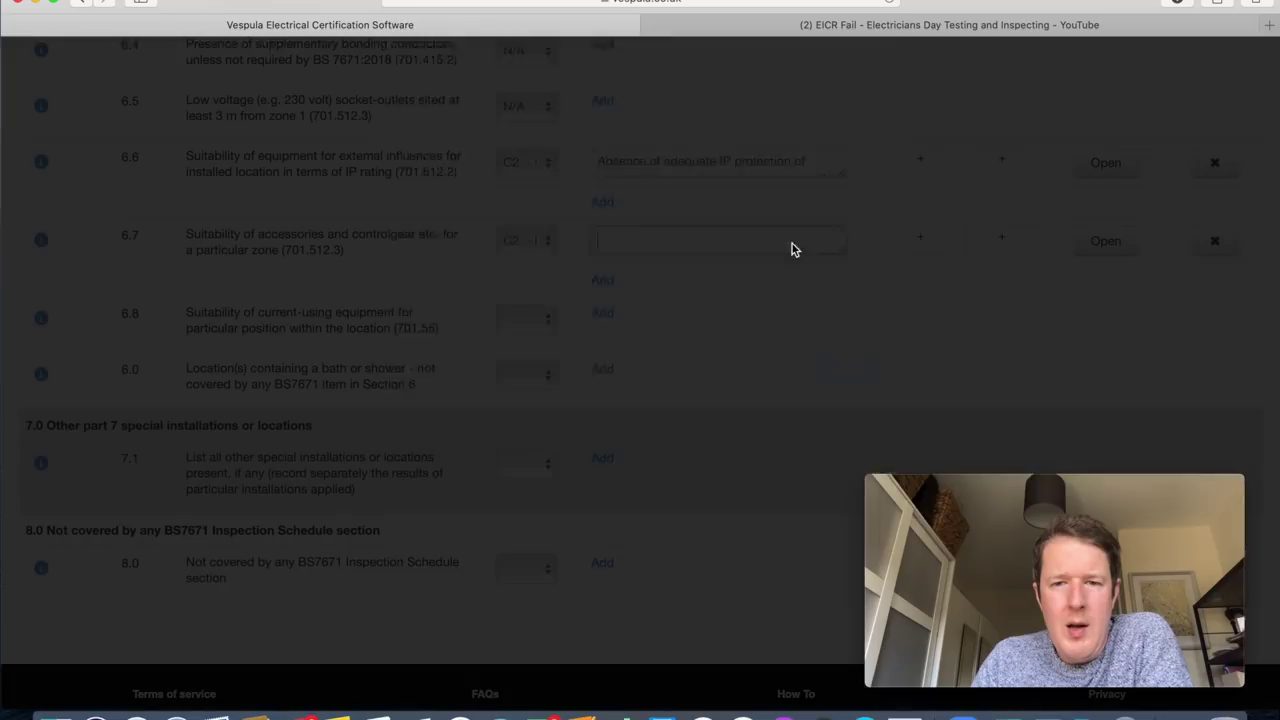
pyautogui.click(710, 203)
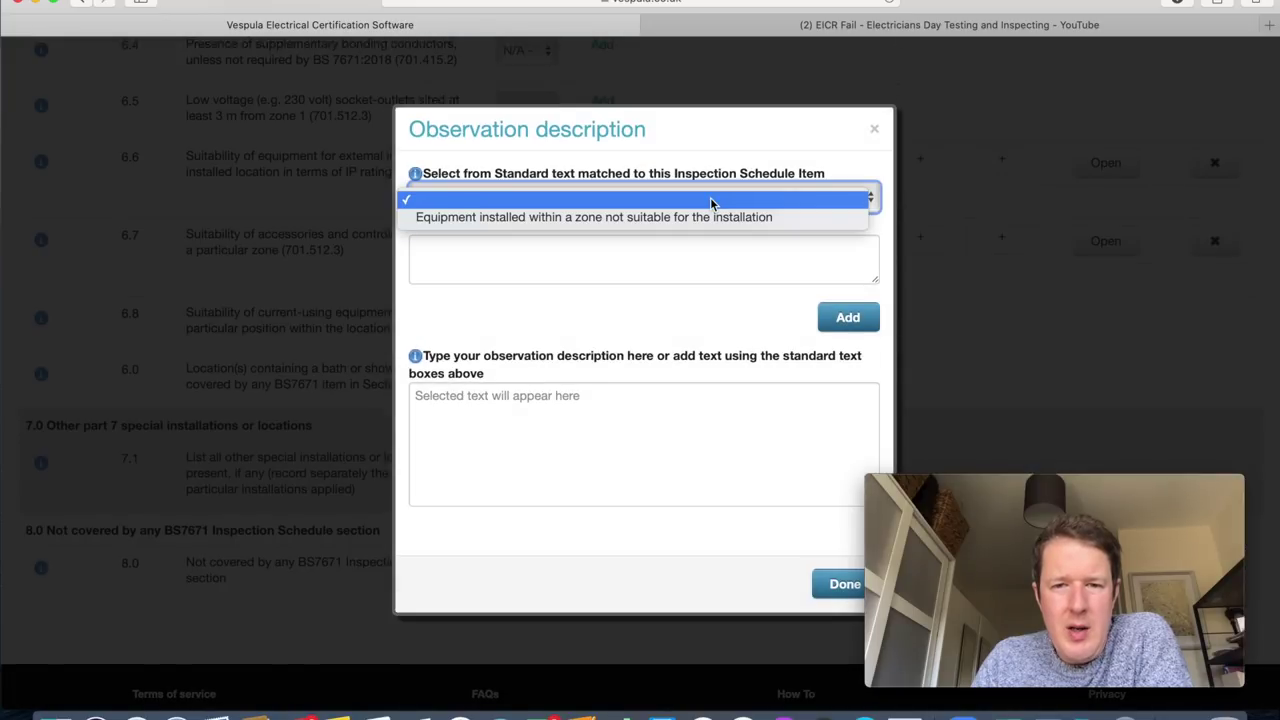
pyautogui.click(713, 301)
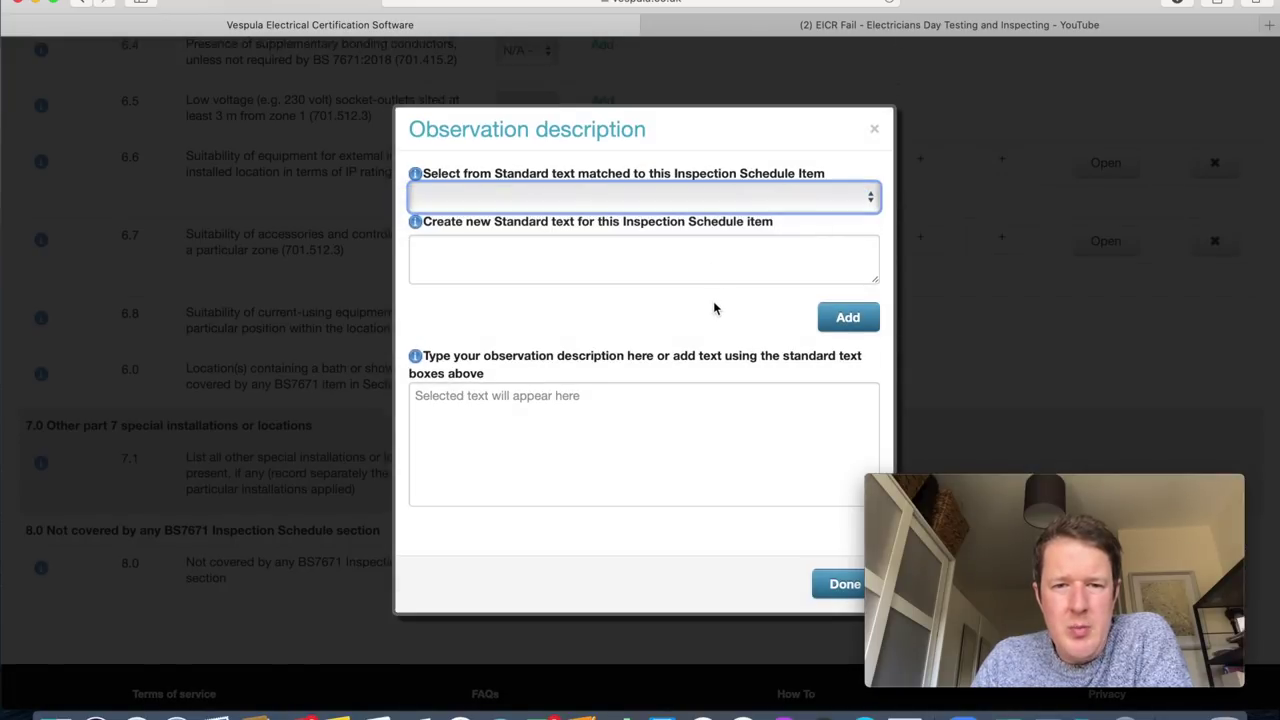
pyautogui.click(874, 134)
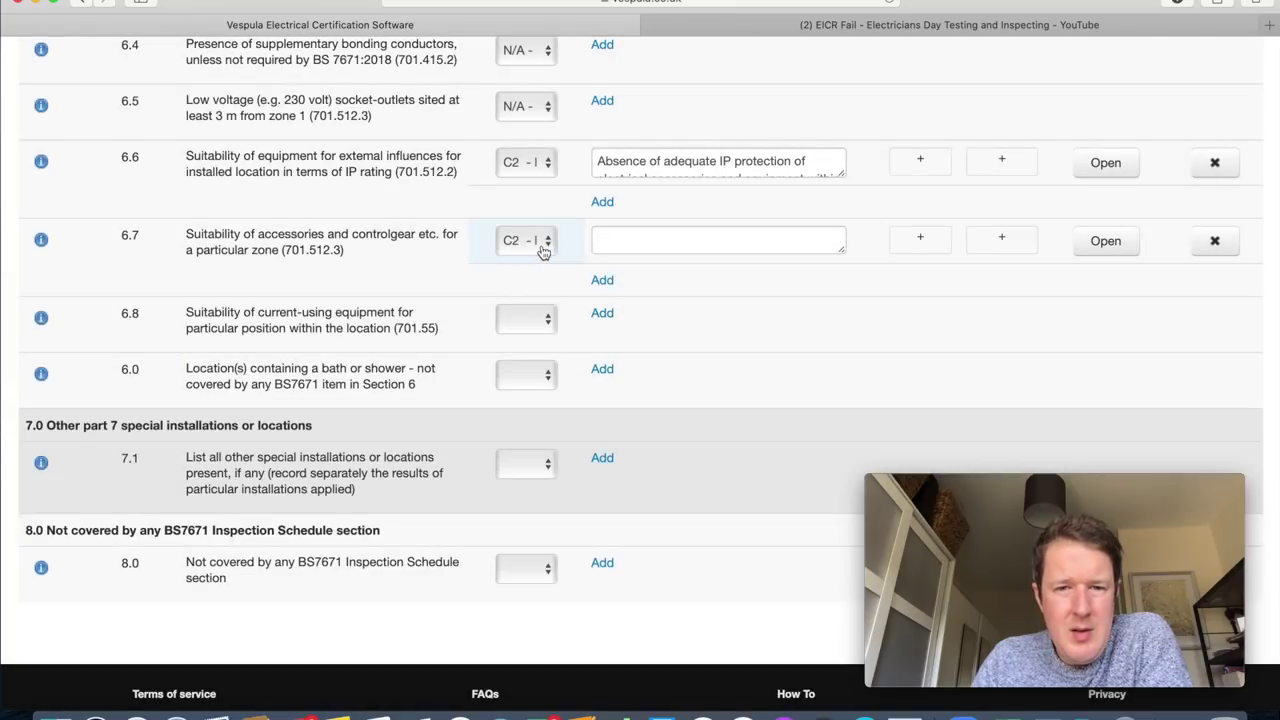
pyautogui.click(544, 250)
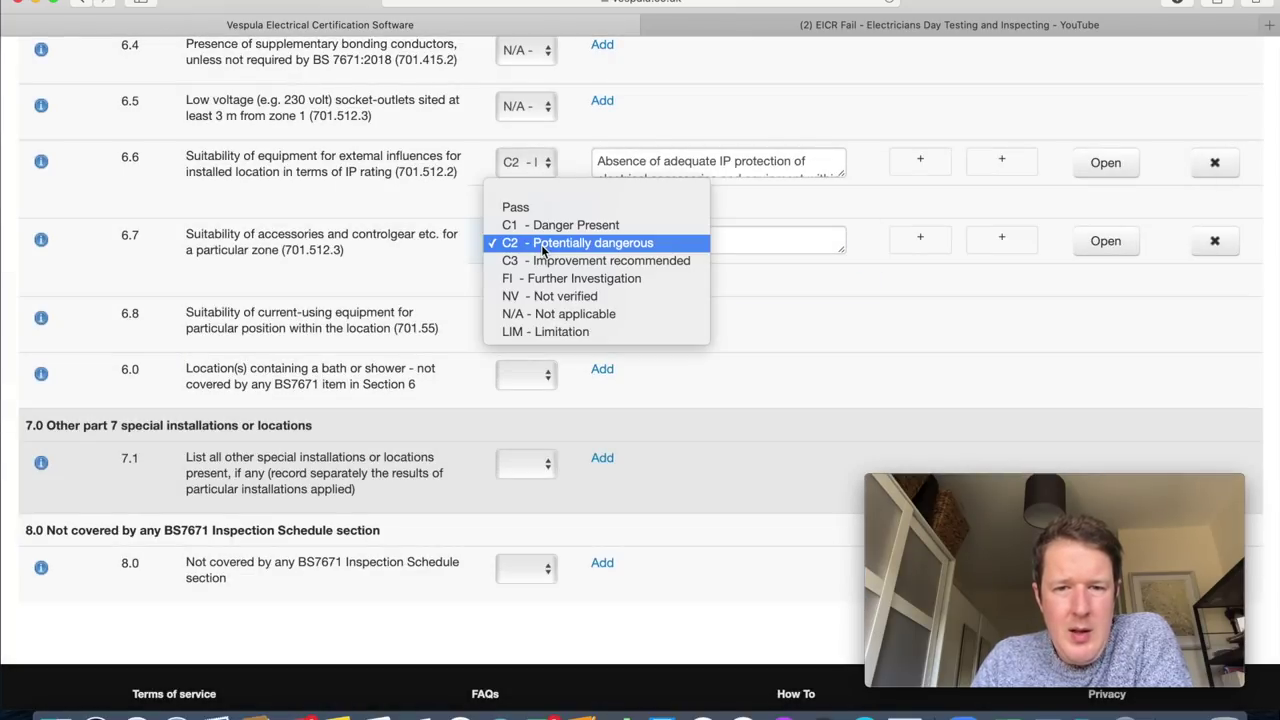
pyautogui.click(554, 315)
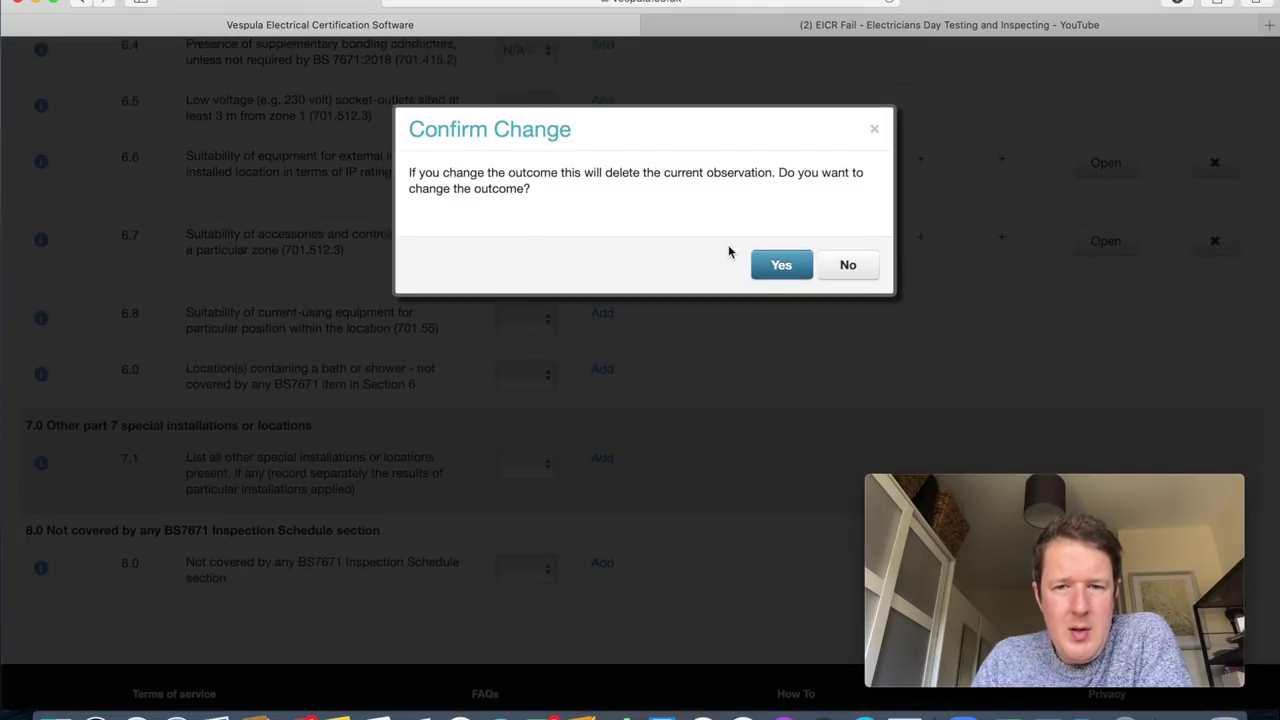
pyautogui.click(785, 268)
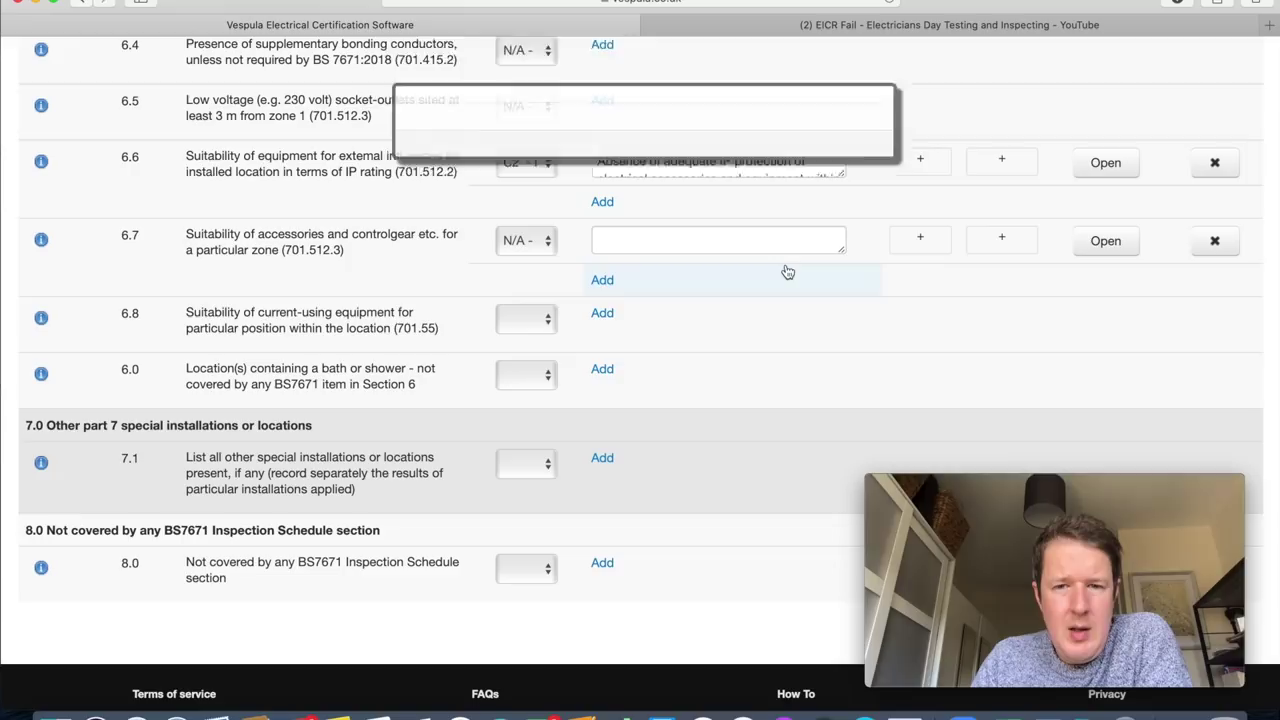
# Rate items 6.7 for accessories and controlgear and 6.8 for current-using equipment as Pass.
pyautogui.click(567, 248)
pyautogui.click(704, 290)
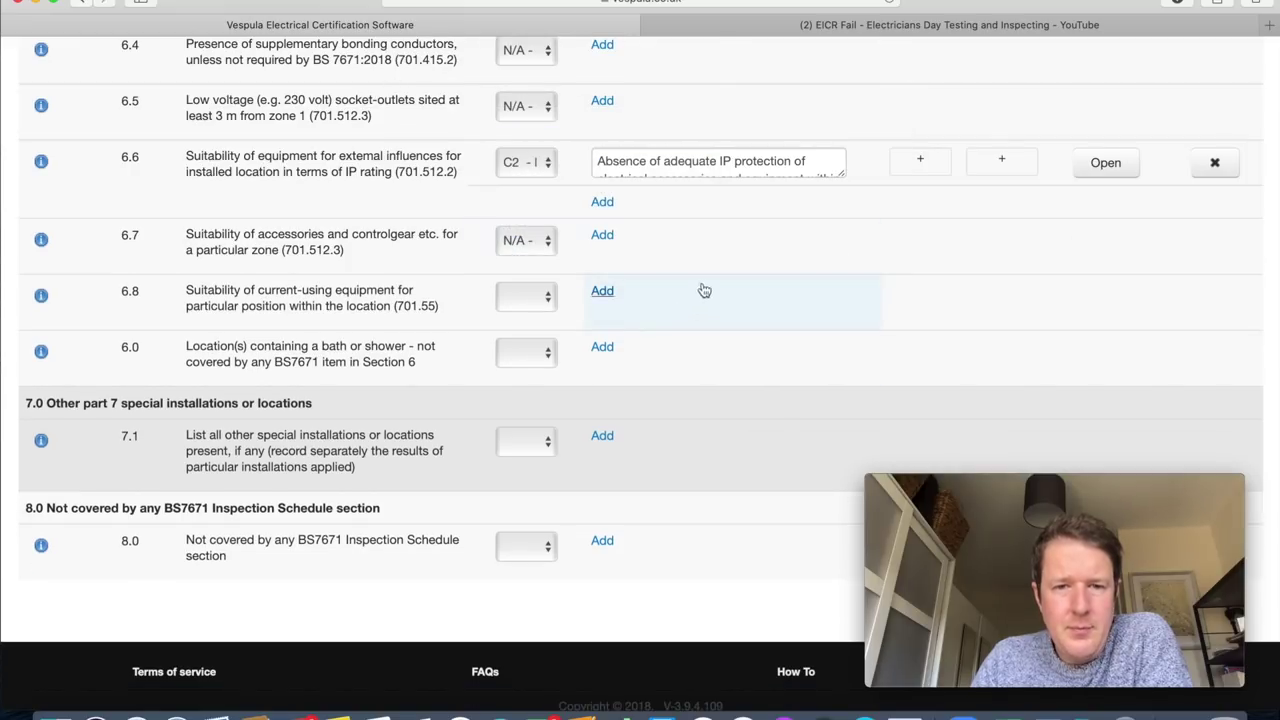
pyautogui.scroll(-1, 720, 317)
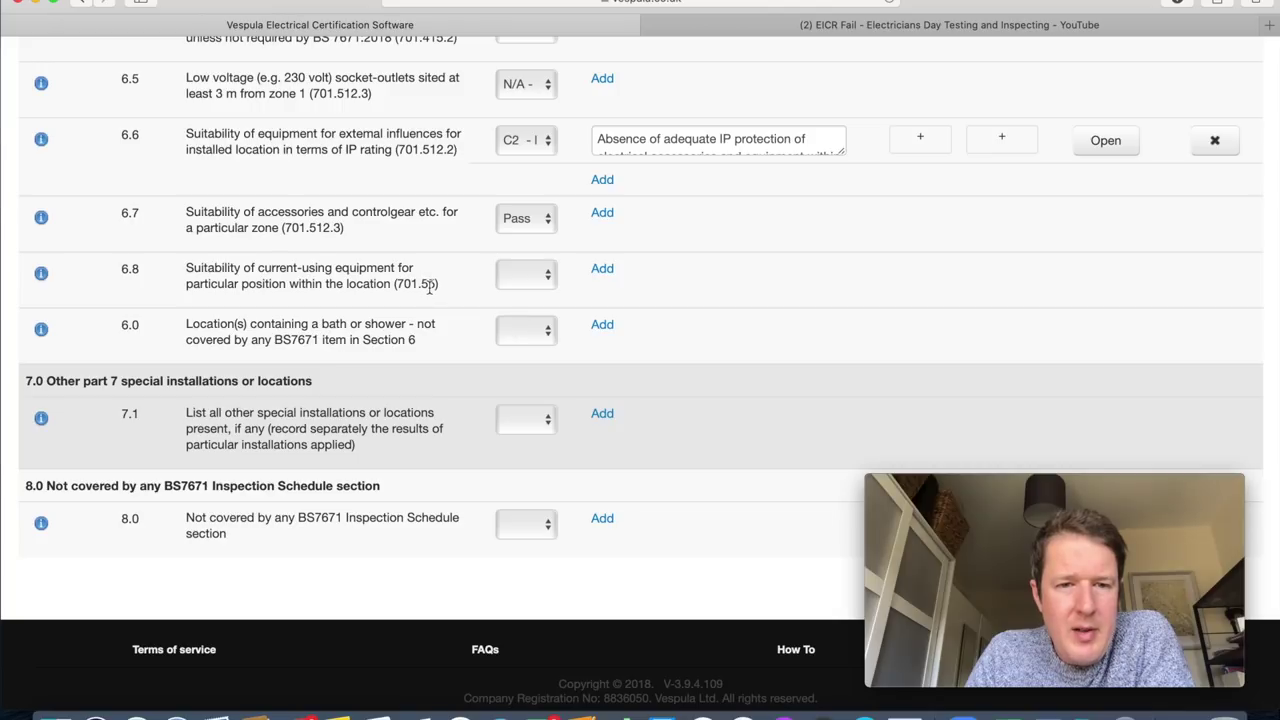
pyautogui.click(527, 274)
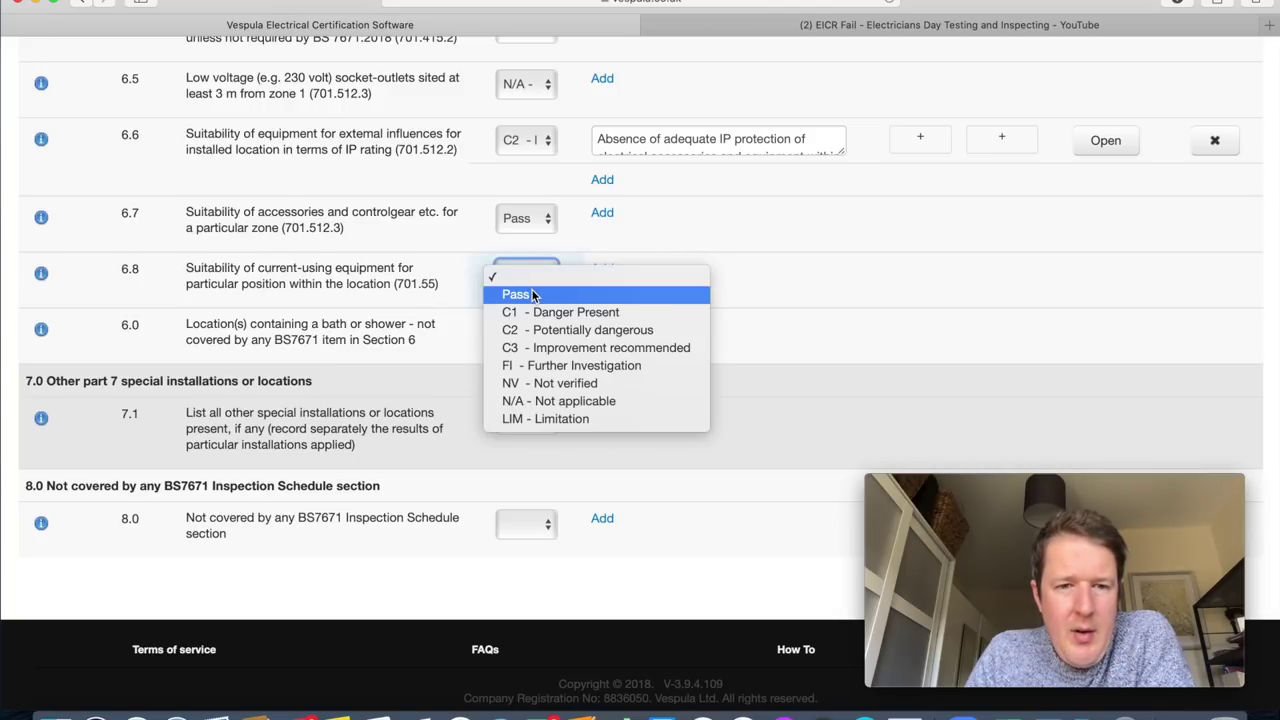
pyautogui.click(533, 294)
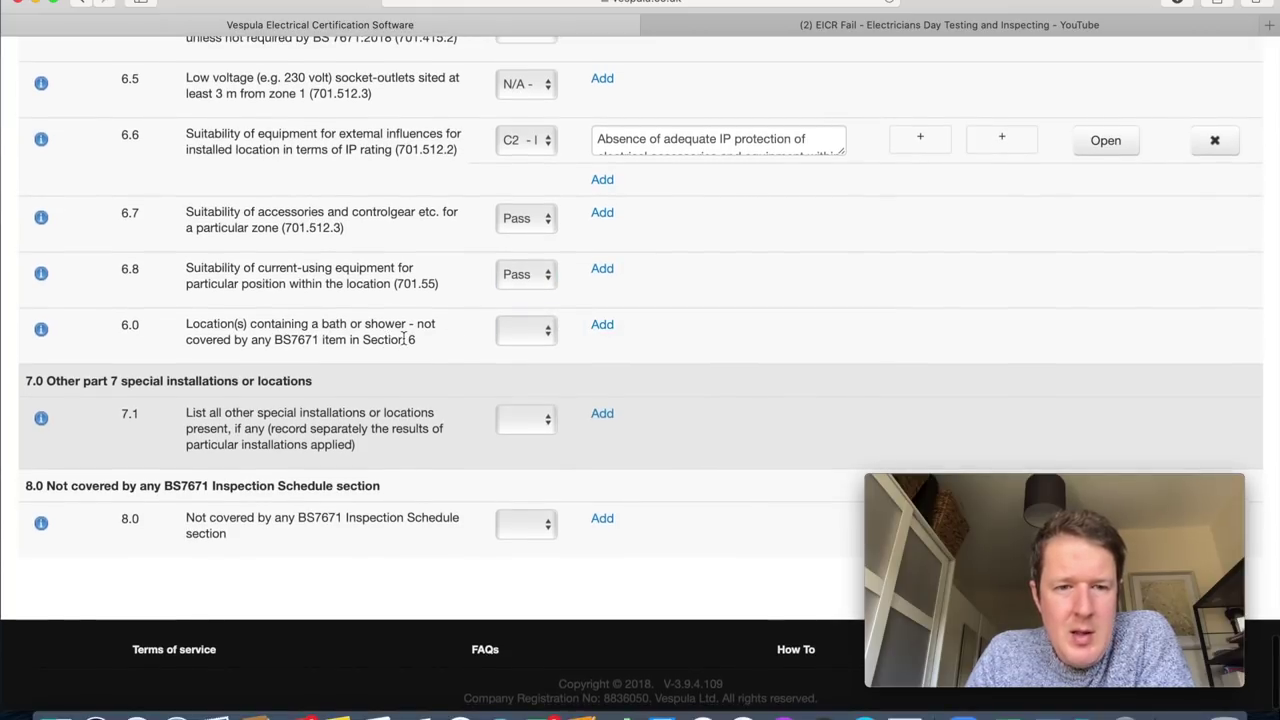
# Rate item 6.0, bath or shower locations not covered elsewhere in Section 6, as C3 - Improvement recommended.
pyautogui.click(540, 336)
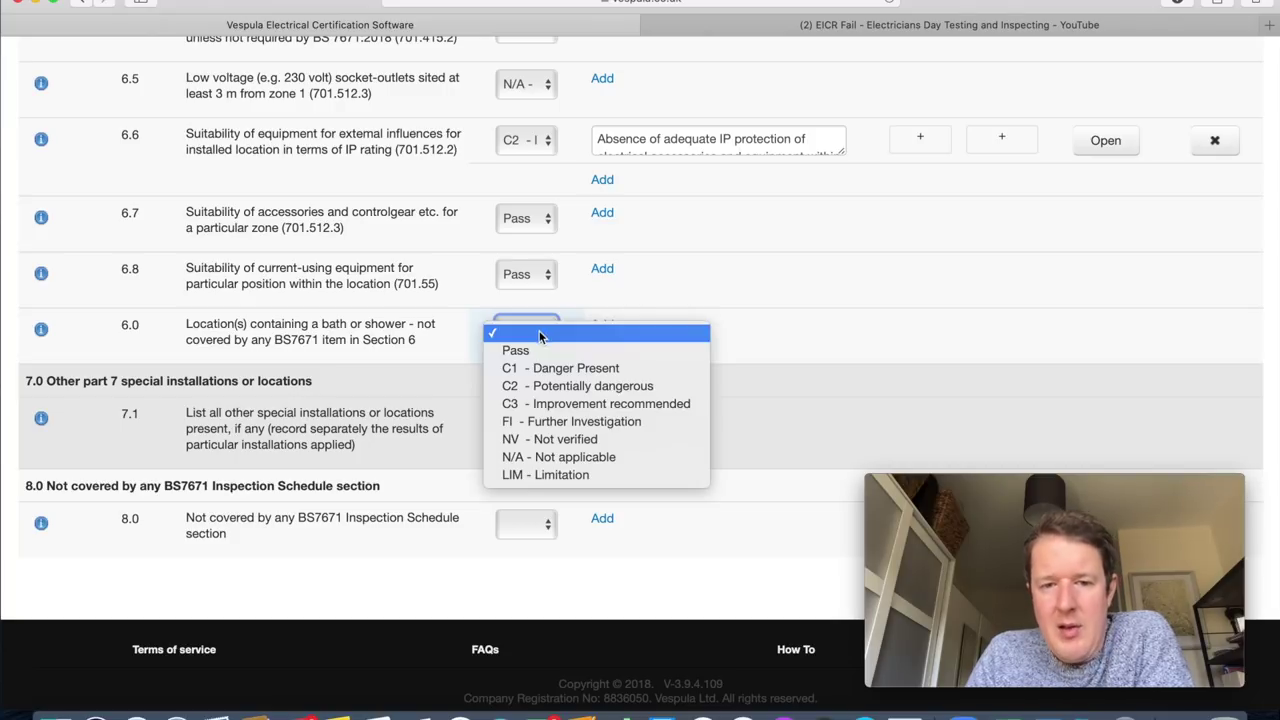
pyautogui.click(779, 319)
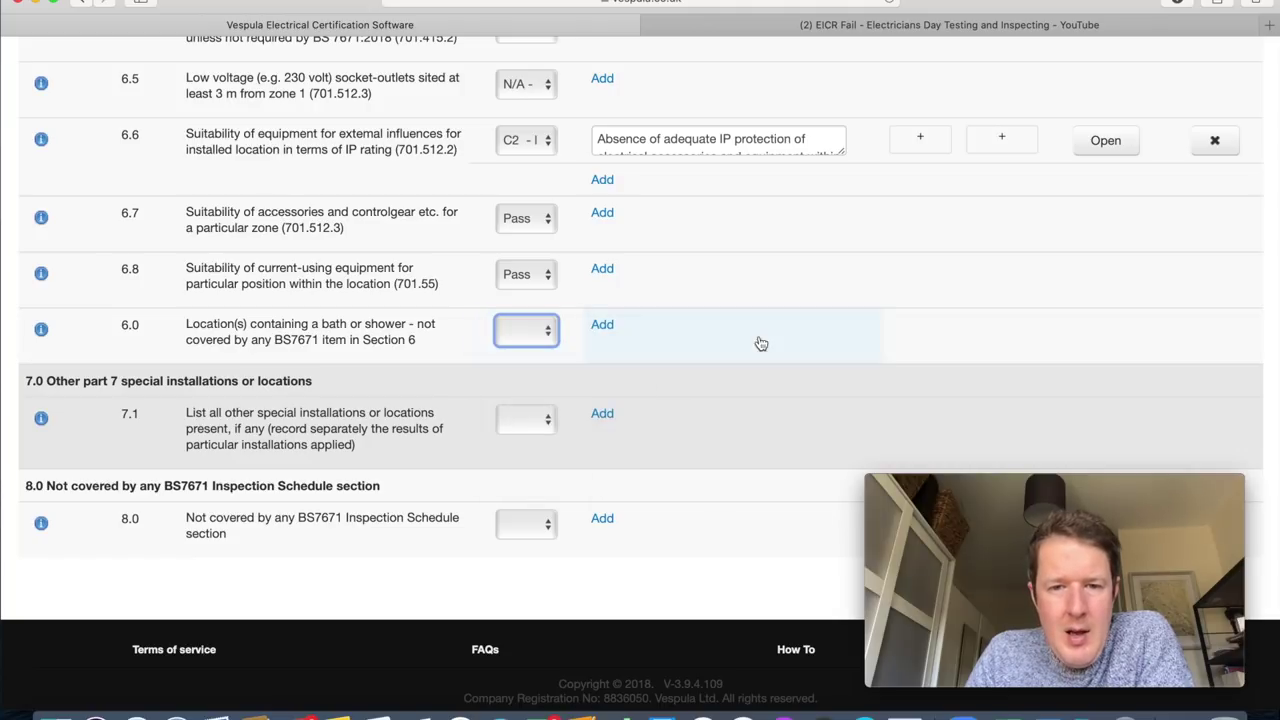
pyautogui.click(541, 336)
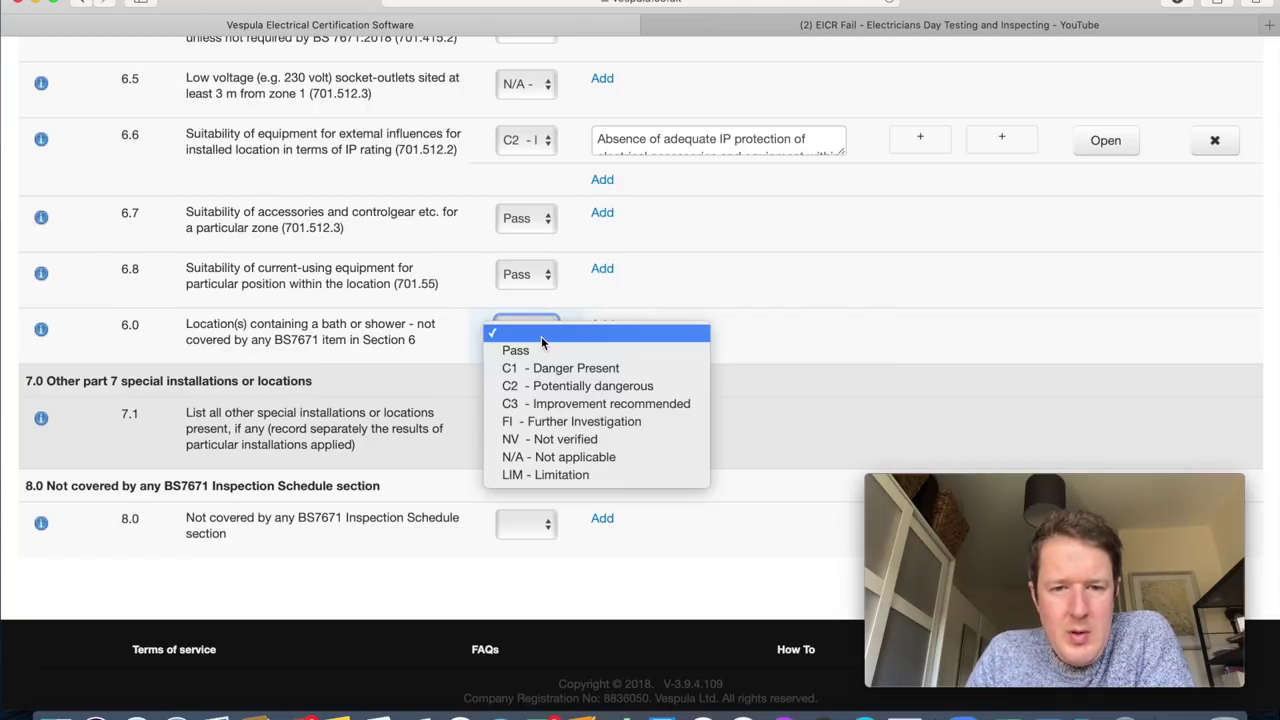
pyautogui.click(570, 403)
# Create the standard text "Pull cords for pull switches are broken, no insulating piece present" for item 6.0 and close its observation description.
pyautogui.click(626, 343)
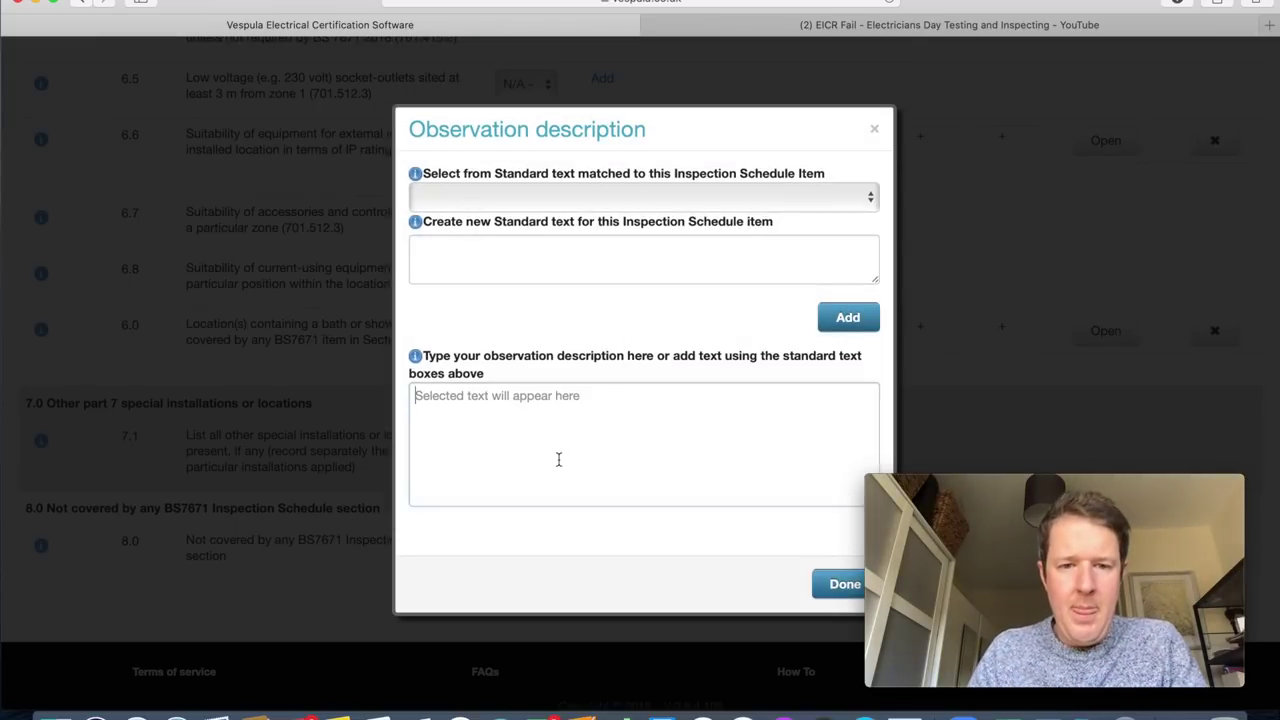
pyautogui.click(620, 248)
pyautogui.write('Pull cords for pull swictchg')
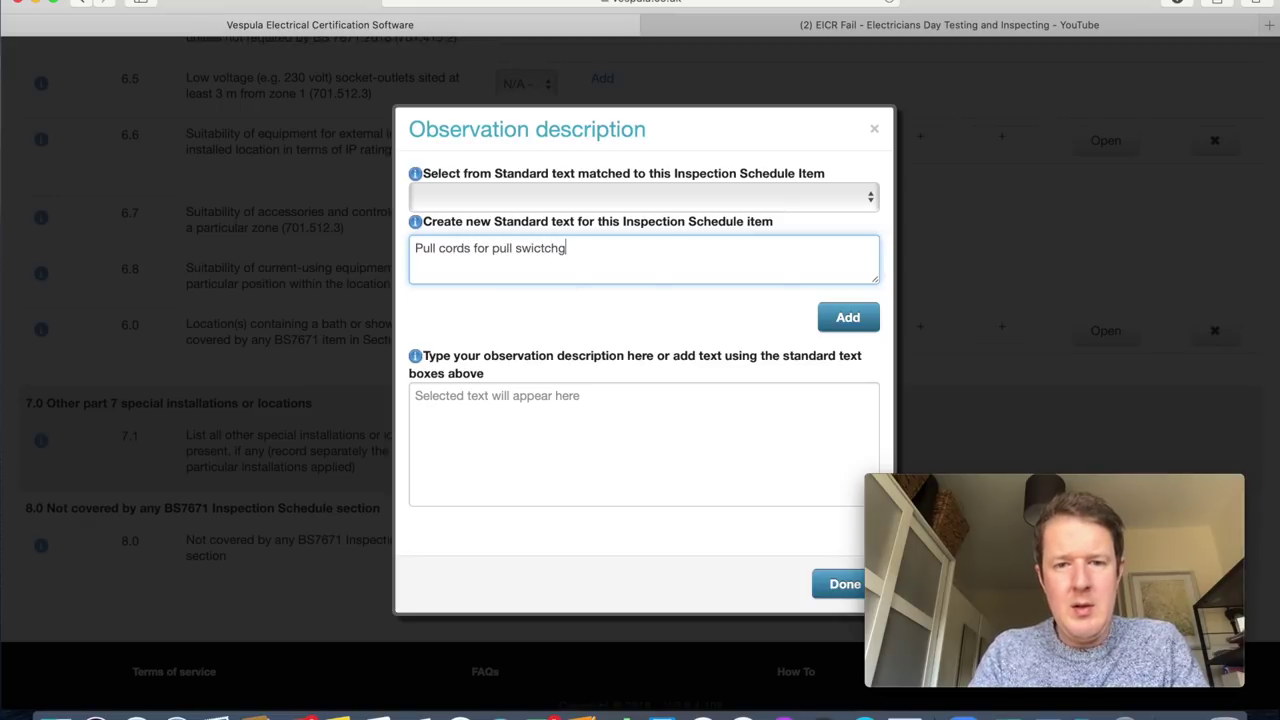
pyautogui.write('are')
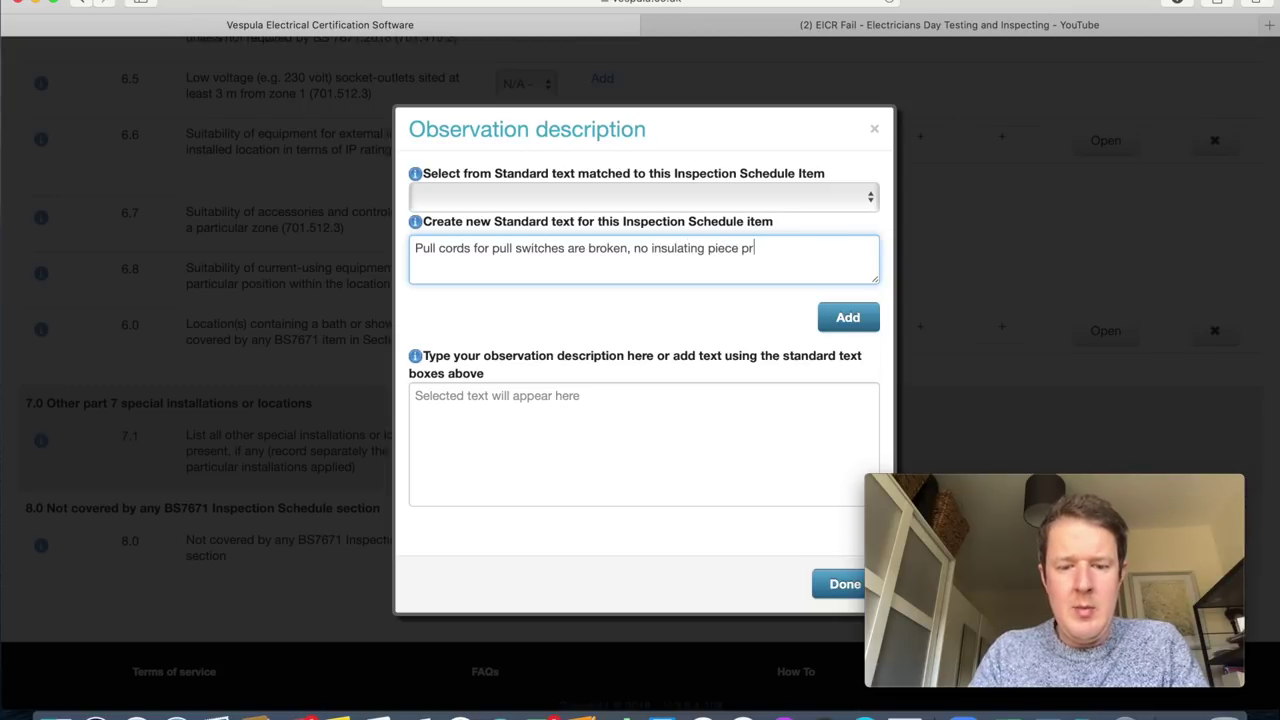
pyautogui.click(836, 320)
pyautogui.click(838, 582)
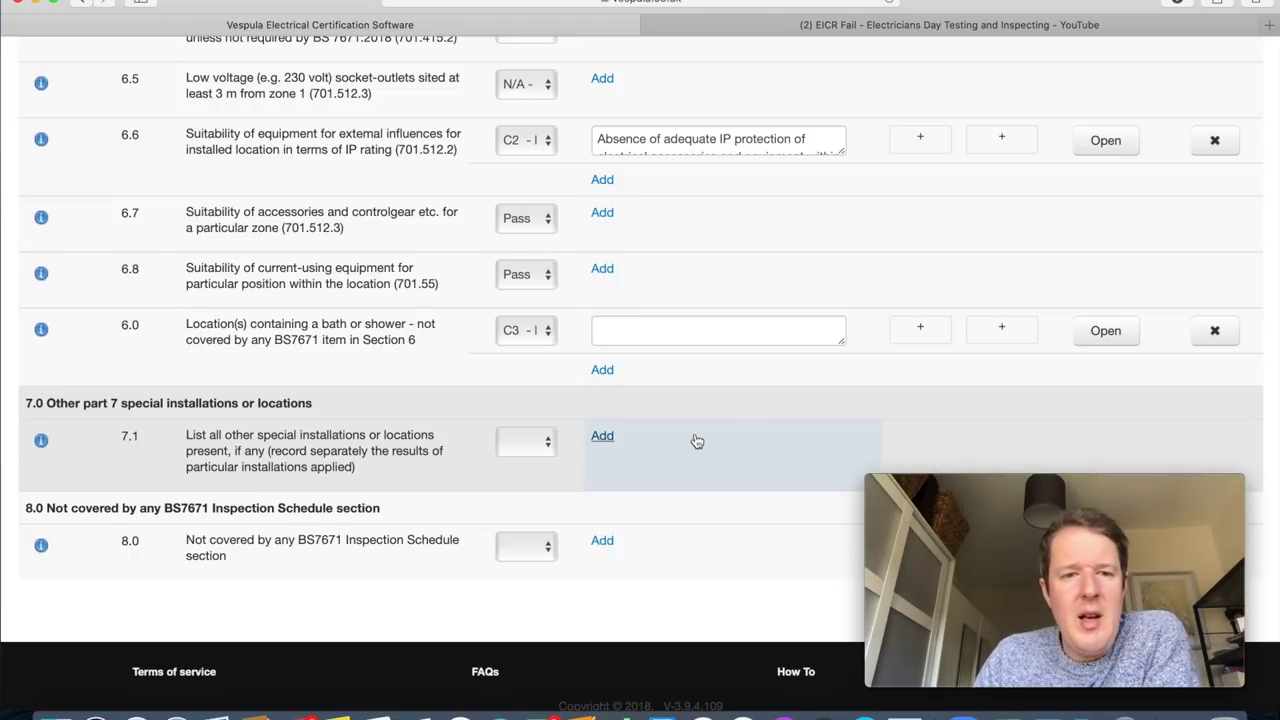
# Fill item 6.0's empty observation with the standard text "Pull cords for pull switches are broken, no insulating piece present".
pyautogui.scroll(-1, 730, 425)
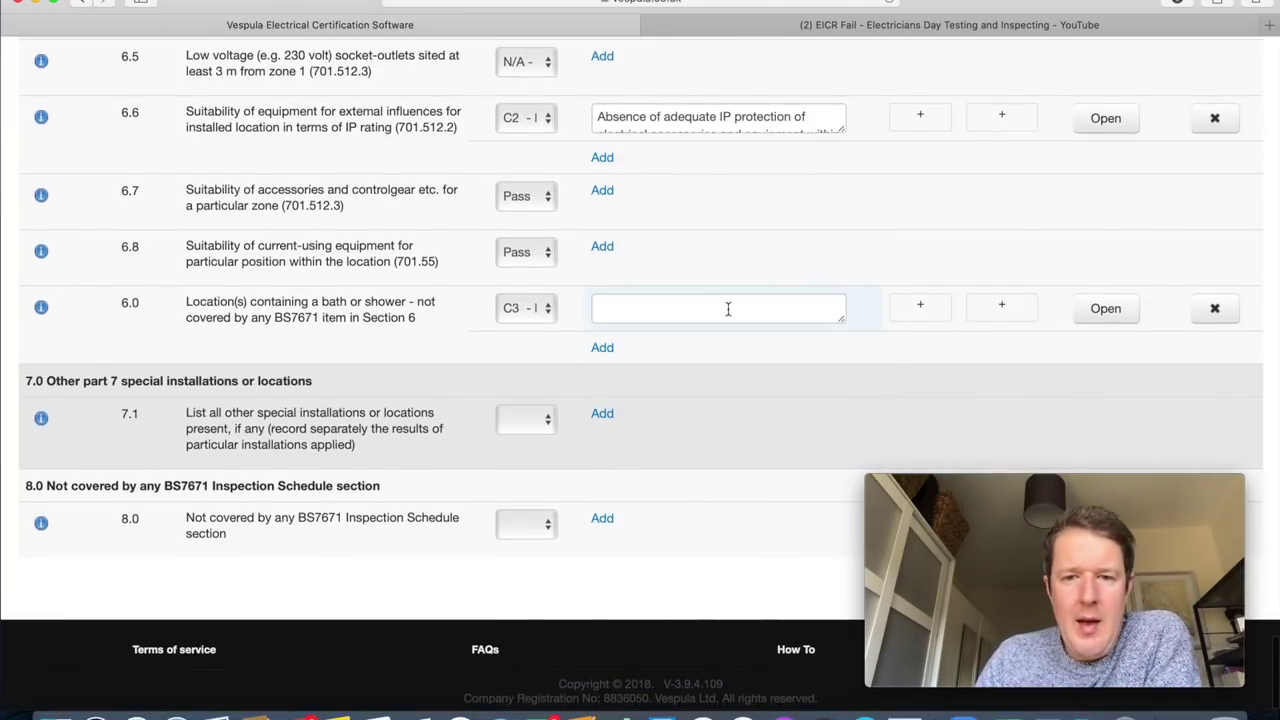
pyautogui.click(728, 309)
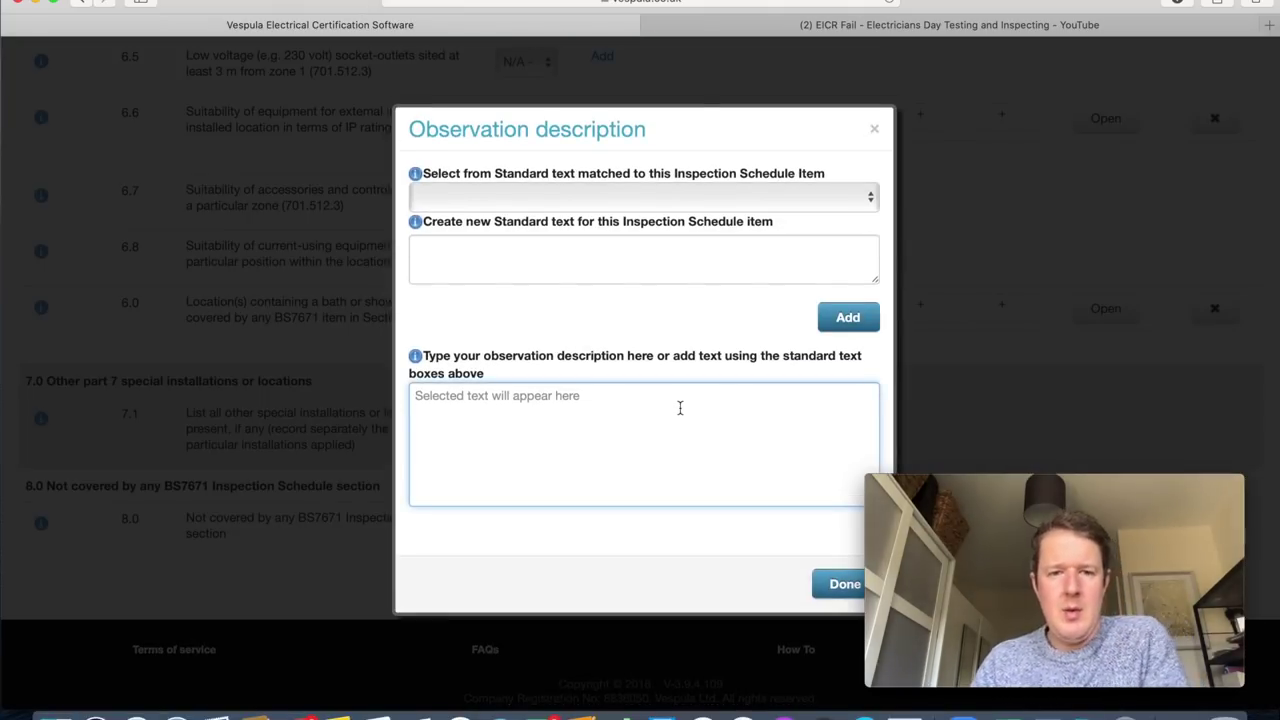
pyautogui.click(757, 196)
pyautogui.click(741, 217)
pyautogui.click(836, 588)
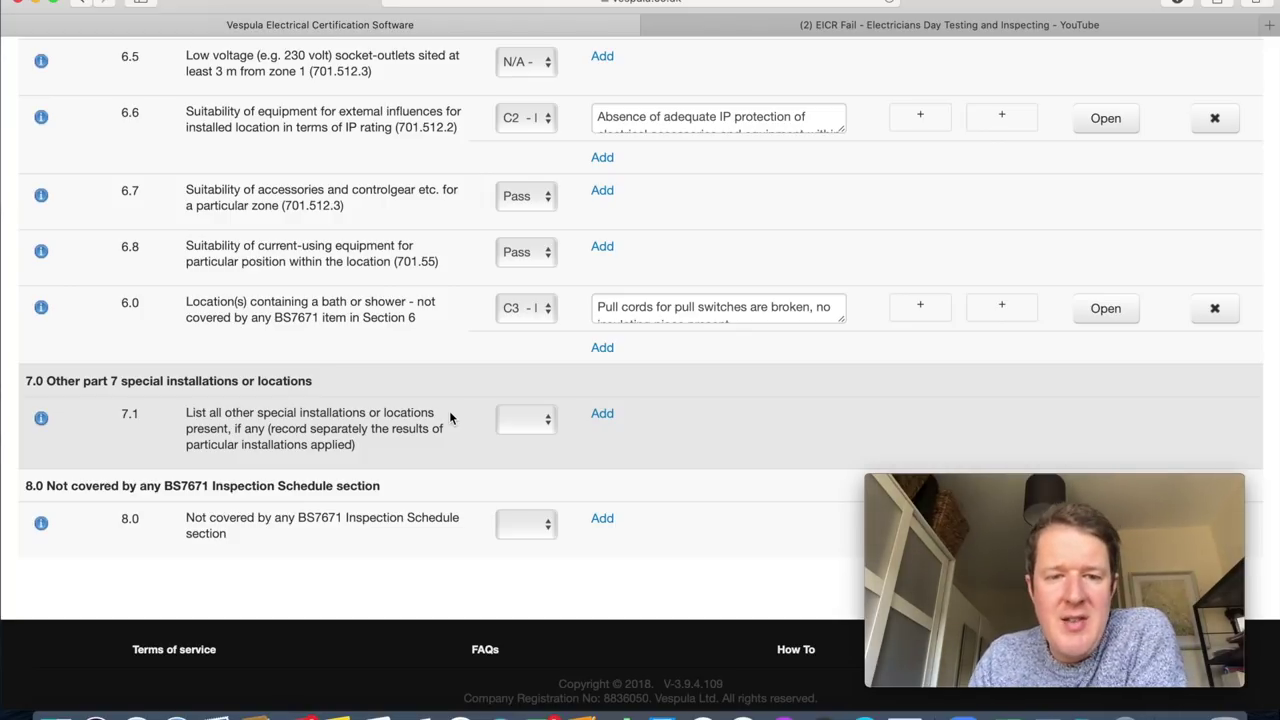
# Rate items 7.1 for other special installations and 8.0 for uncovered items as N/A - Not applicable.
pyautogui.click(540, 420)
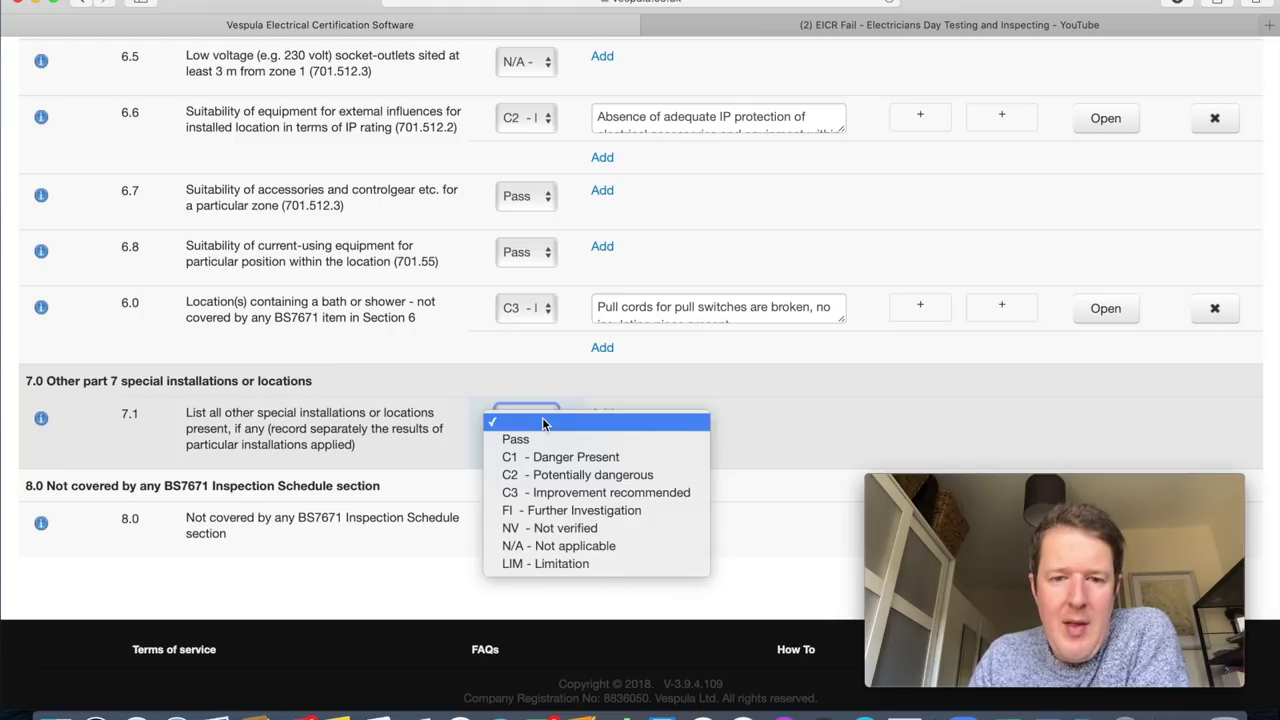
pyautogui.click(568, 546)
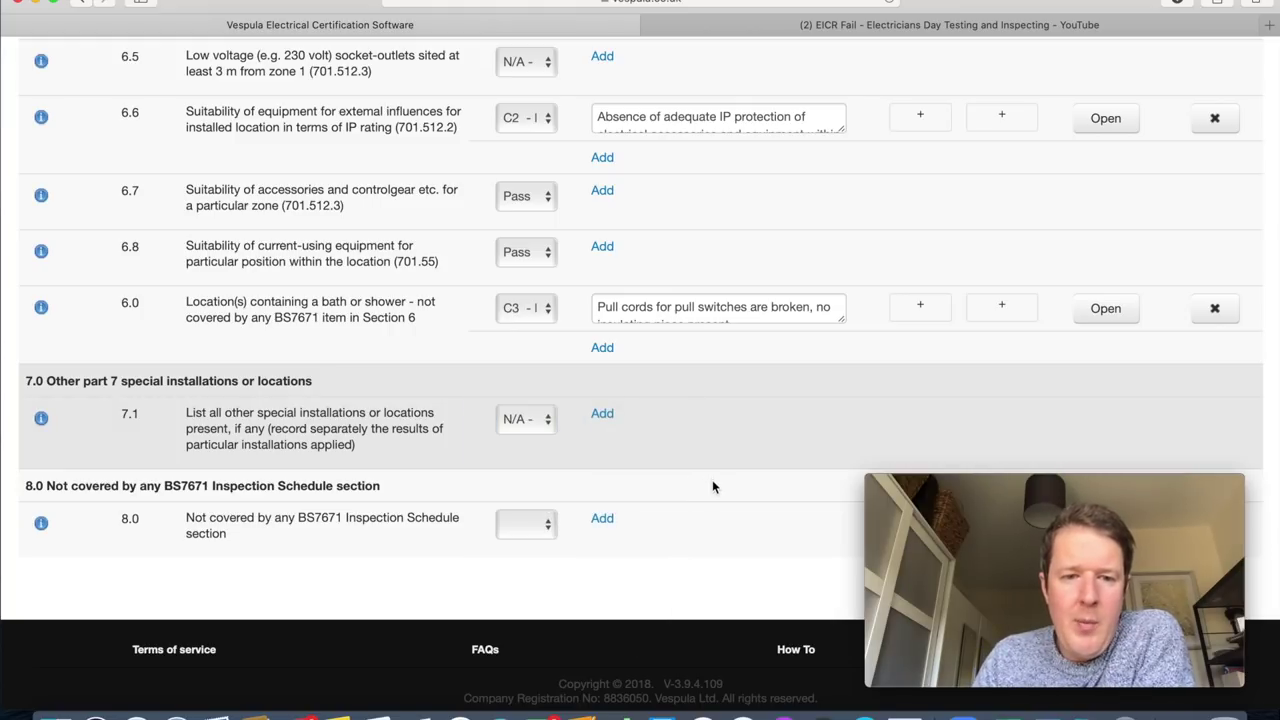
pyautogui.click(530, 522)
pyautogui.click(558, 650)
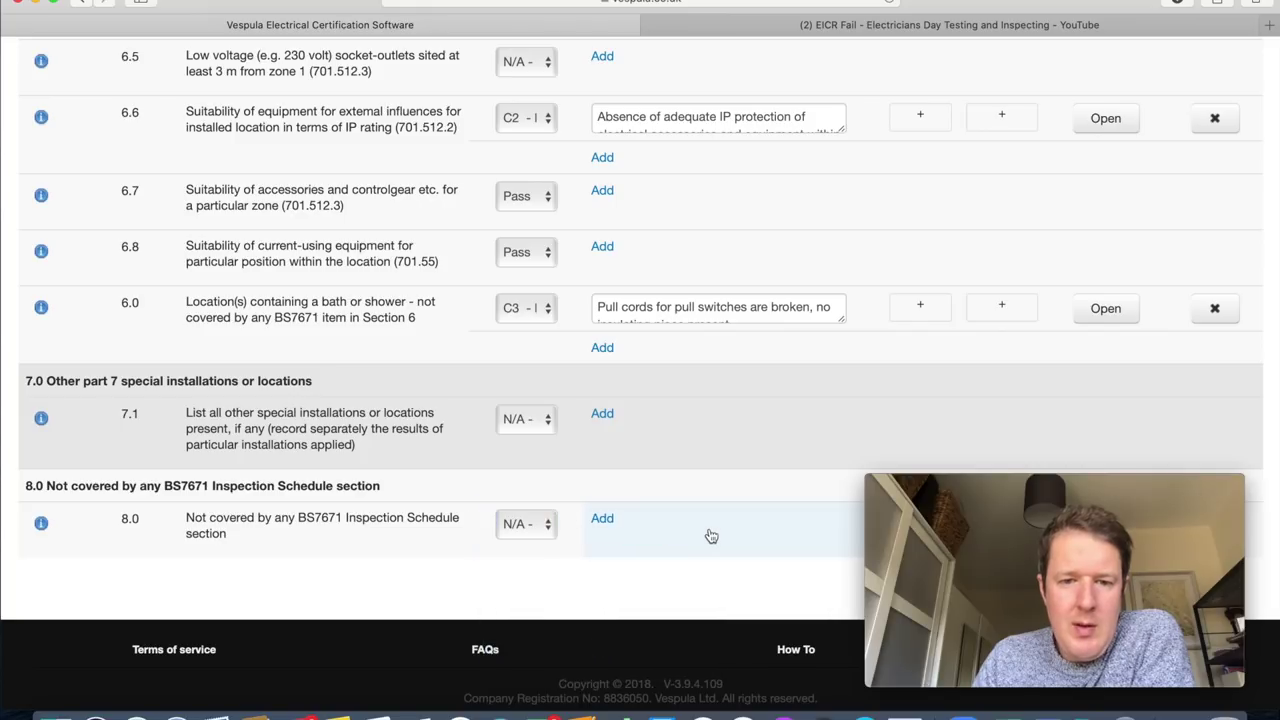
# Review the outcomes and observations across the whole inspection schedule, from section 8.0 back to section 1.0.
pyautogui.scroll(10, 711, 537)
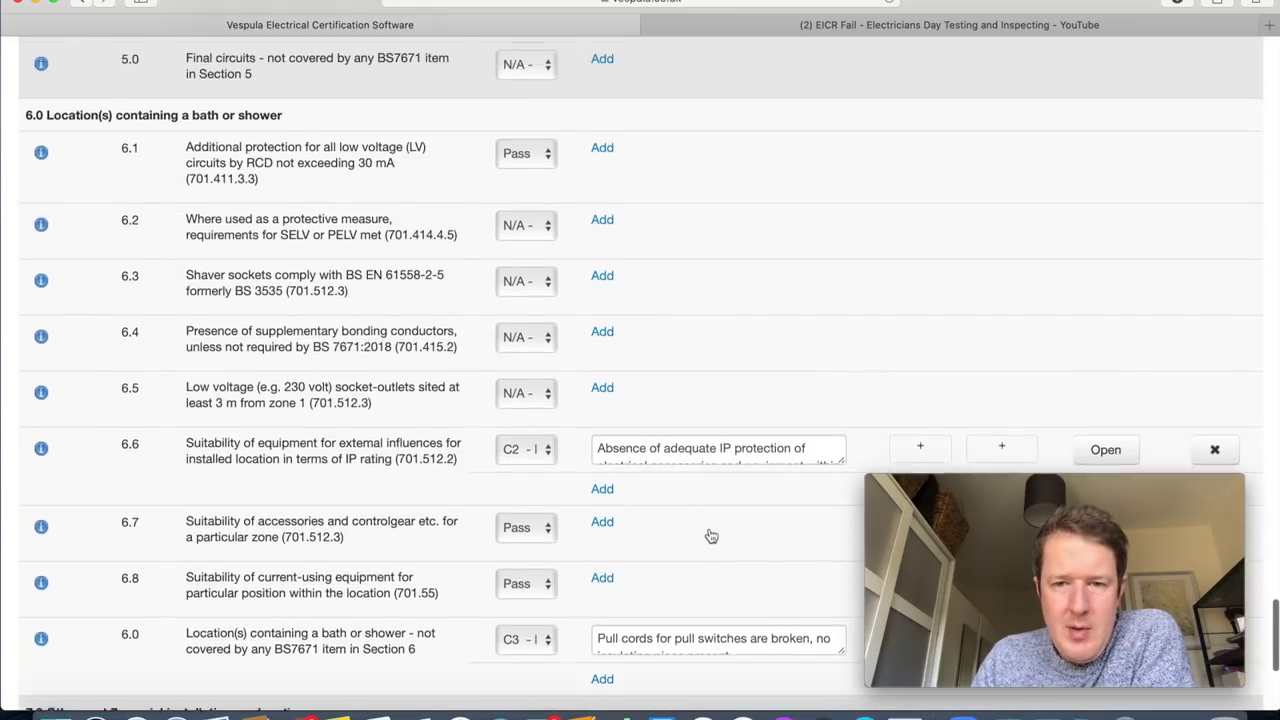
pyautogui.scroll(10, 711, 537)
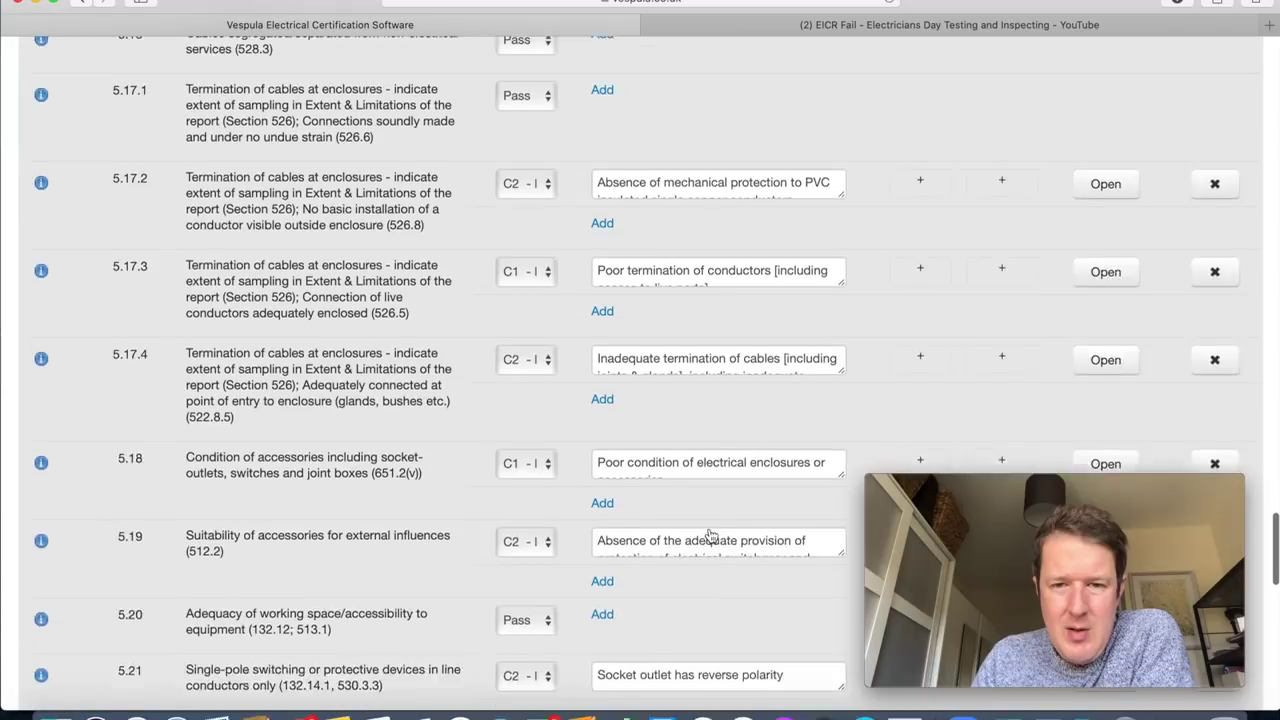
pyautogui.scroll(15, 711, 537)
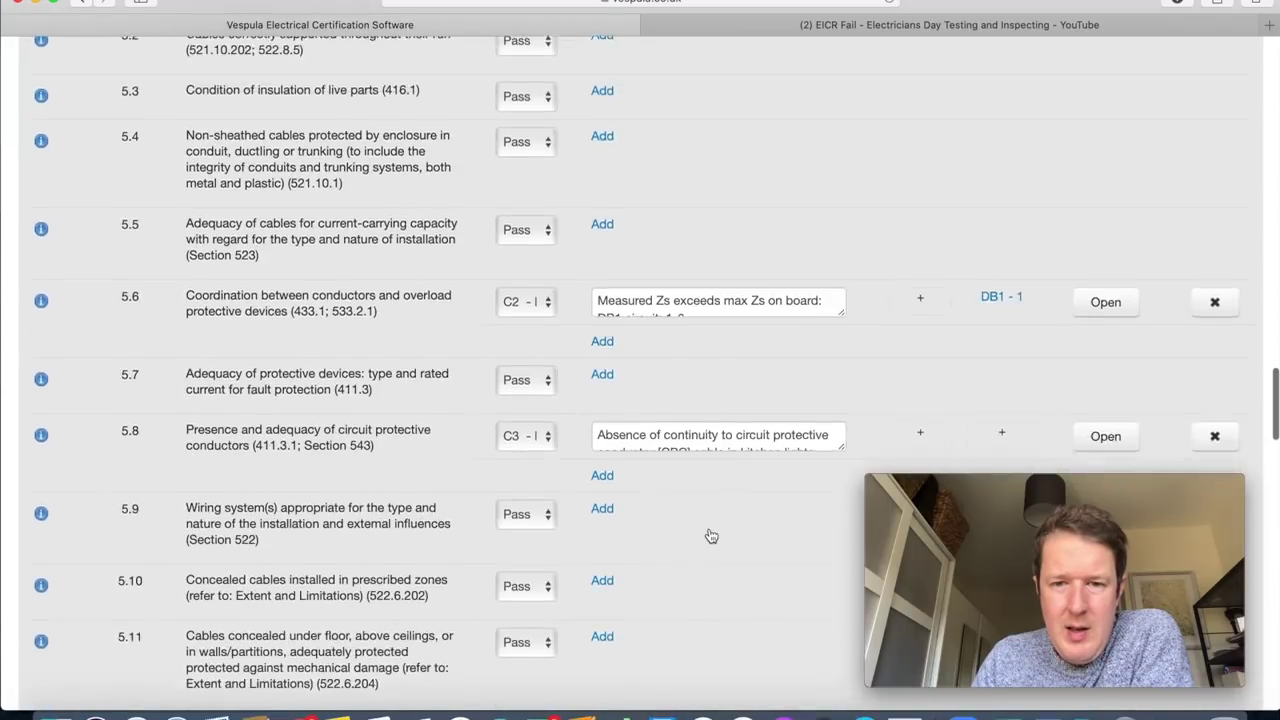
pyautogui.scroll(15, 711, 537)
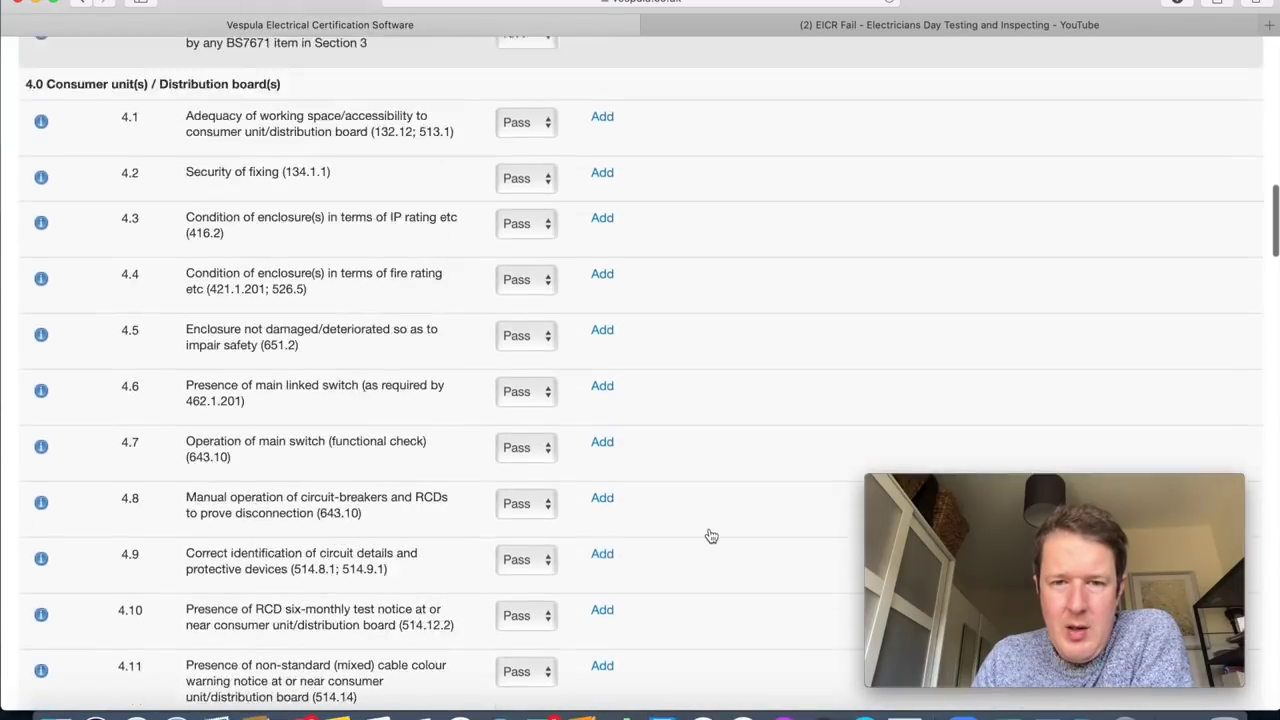
pyautogui.scroll(10, 711, 537)
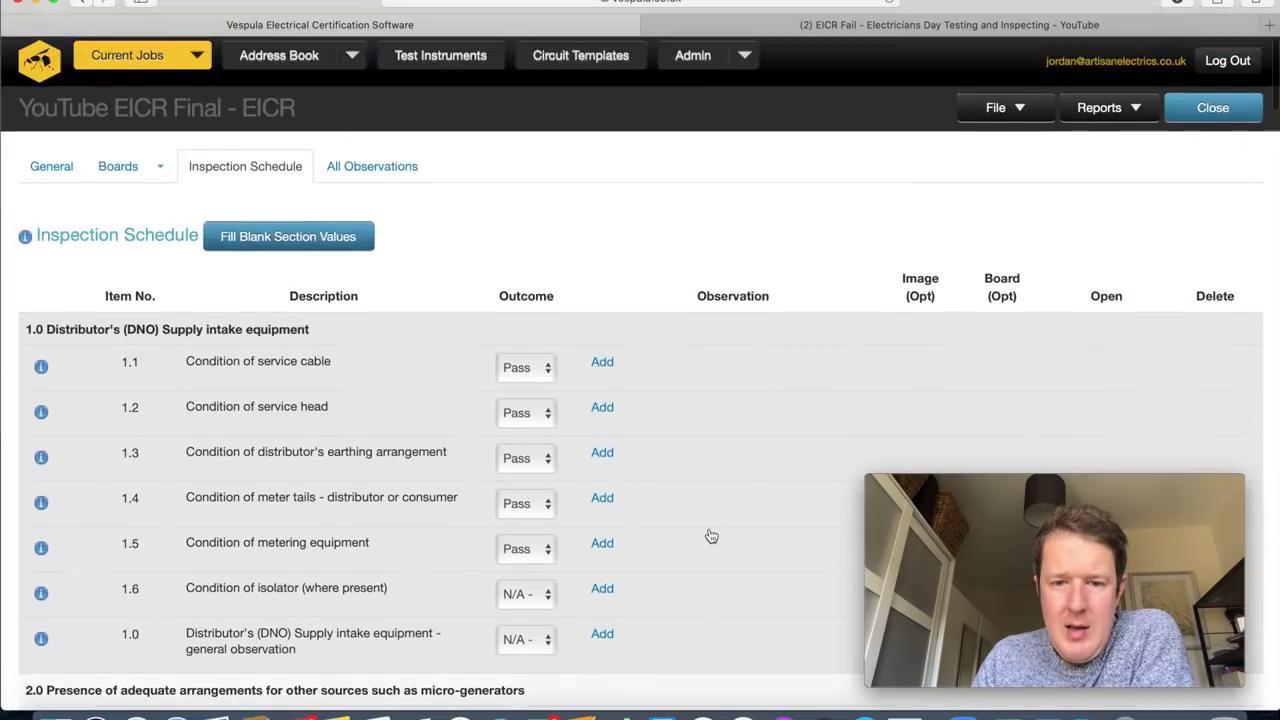
pyautogui.scroll(-3, 710, 536)
pyautogui.scroll(-20, 710, 535)
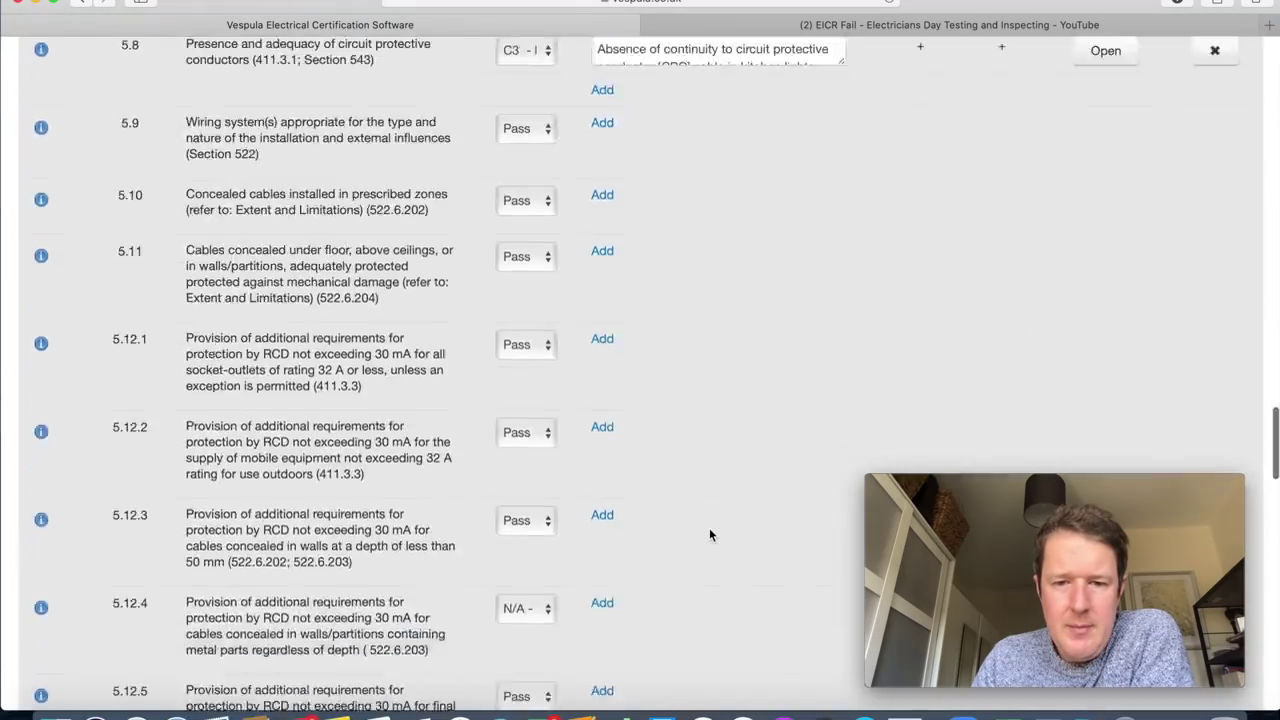
pyautogui.scroll(20, 705, 357)
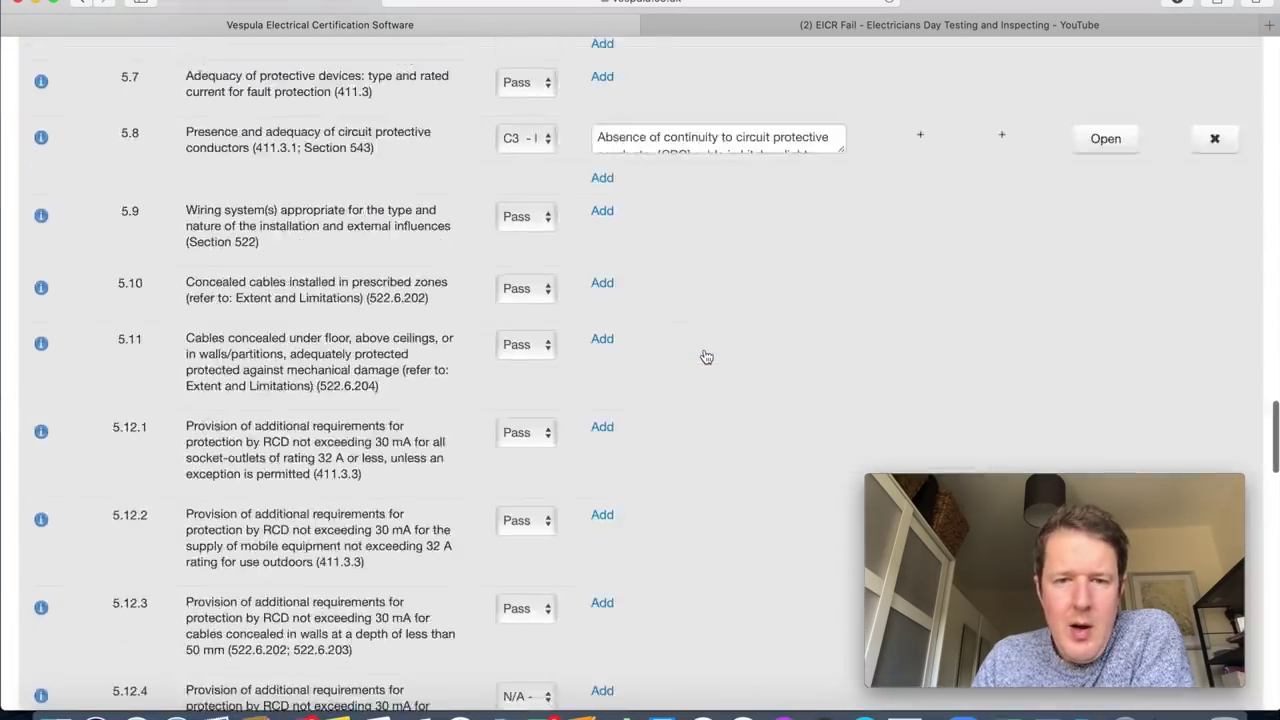
pyautogui.scroll(20, 706, 357)
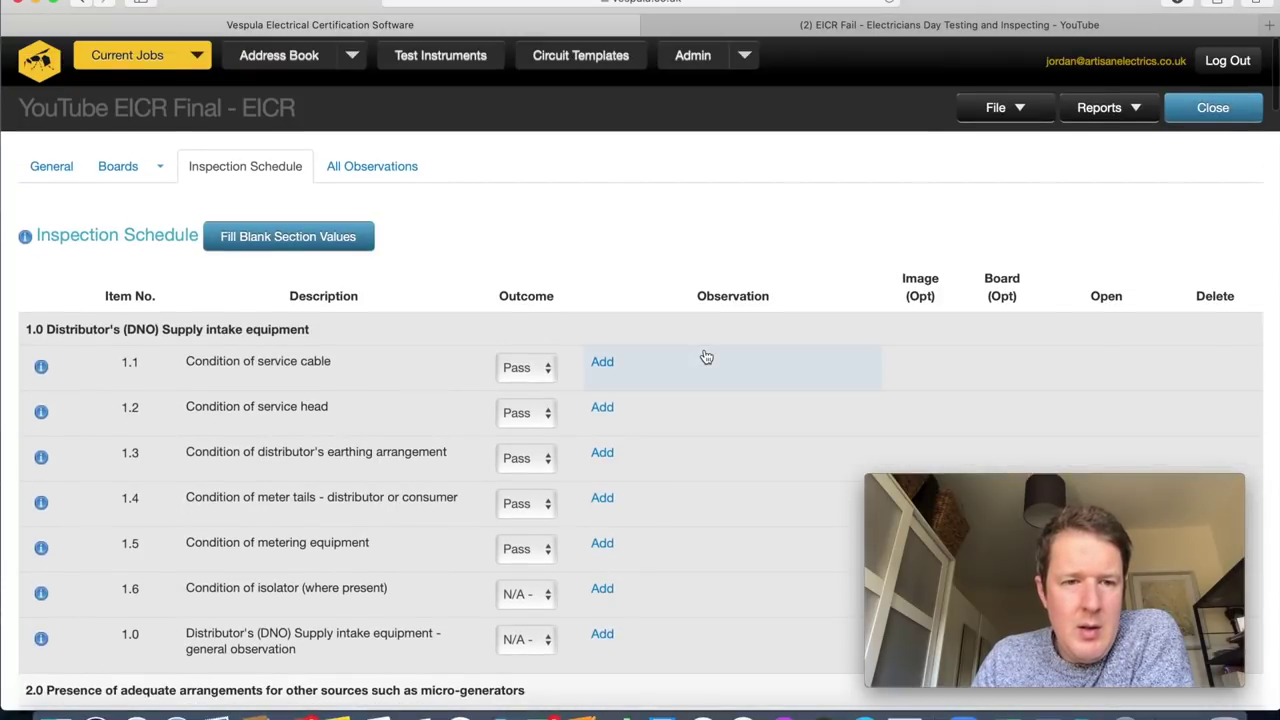
# Open the list of all observations and review each description, outcome code and linked inspection schedule item.
pyautogui.click(387, 170)
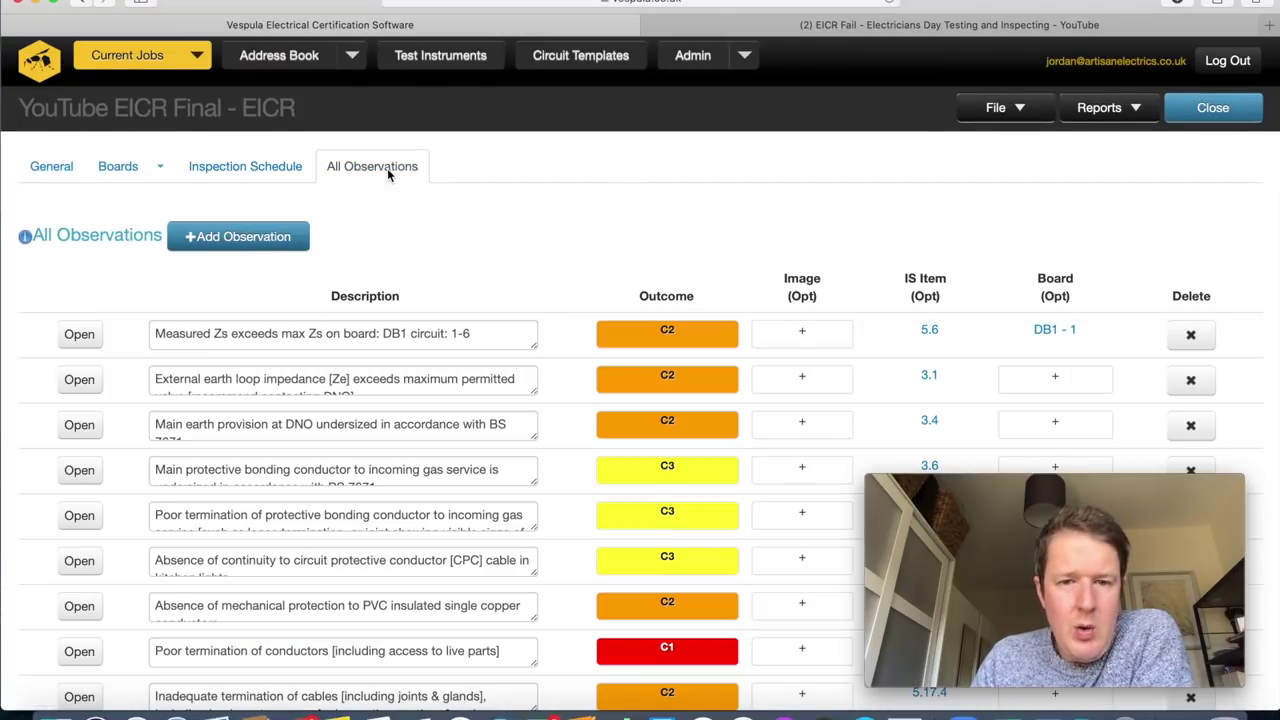
pyautogui.scroll(-2, 1217, 248)
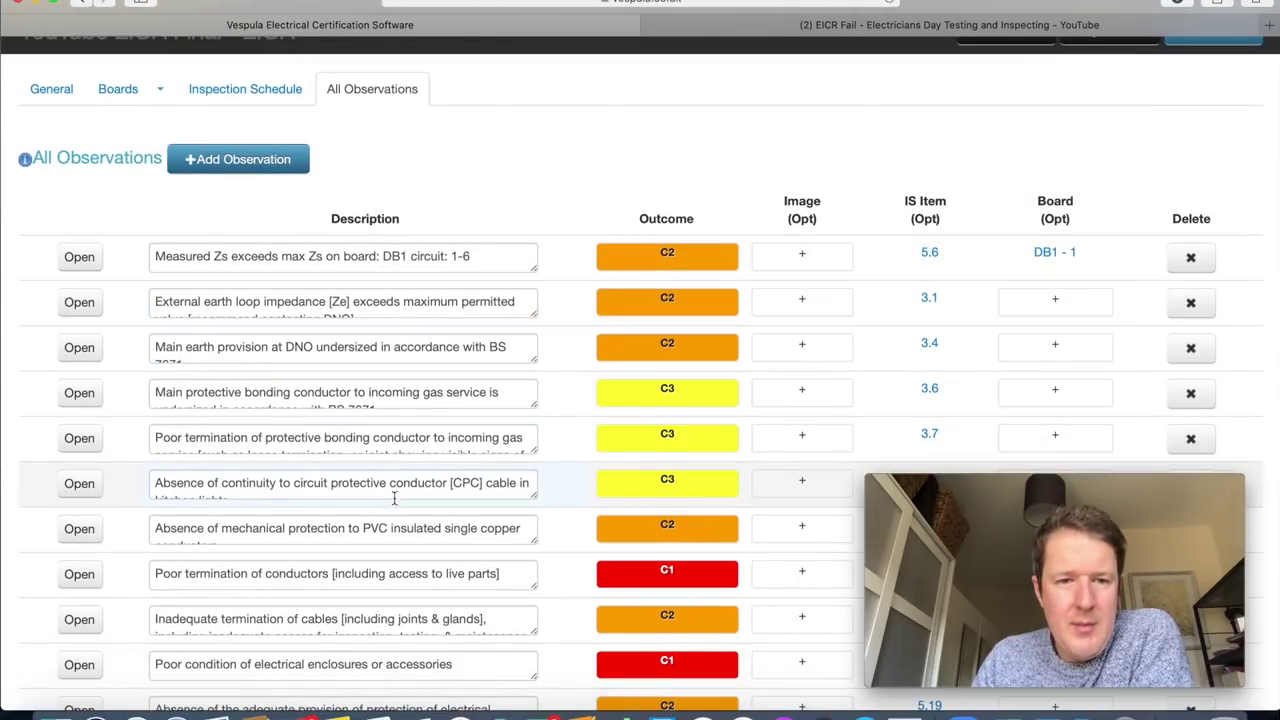
pyautogui.scroll(-3, 557, 506)
pyautogui.scroll(-3, 395, 500)
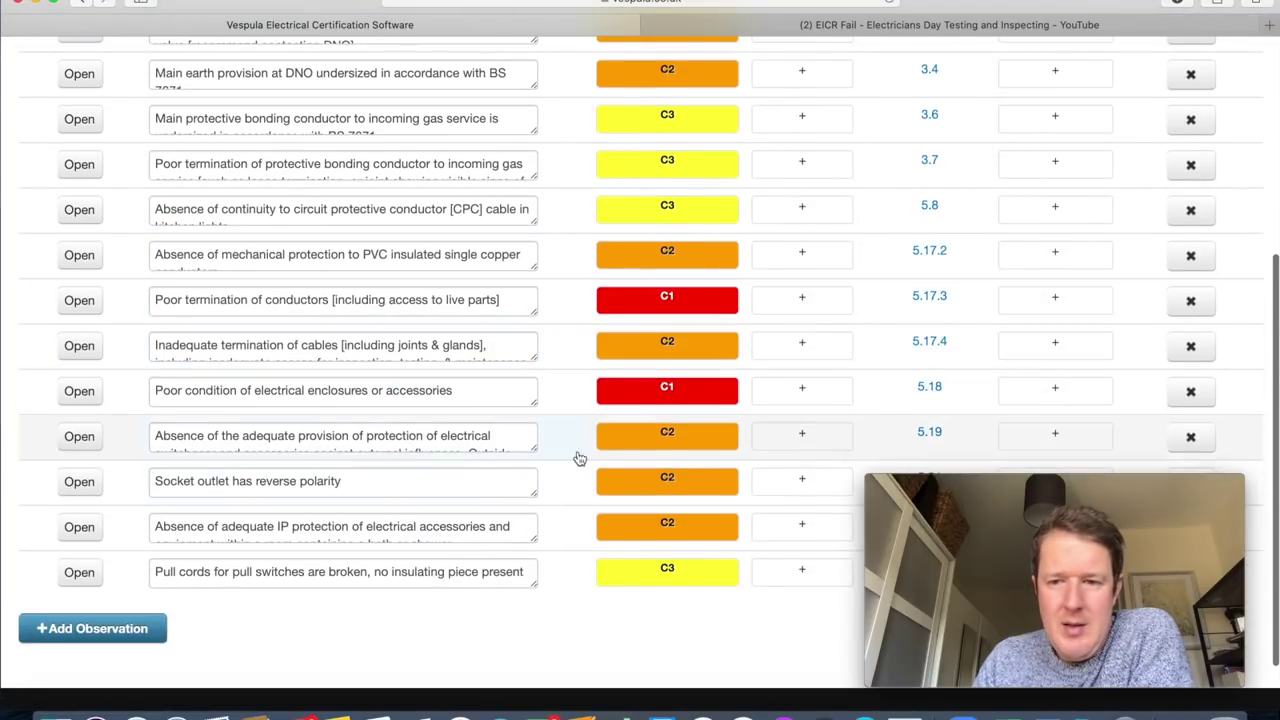
pyautogui.scroll(-2, 575, 506)
pyautogui.scroll(2, 578, 507)
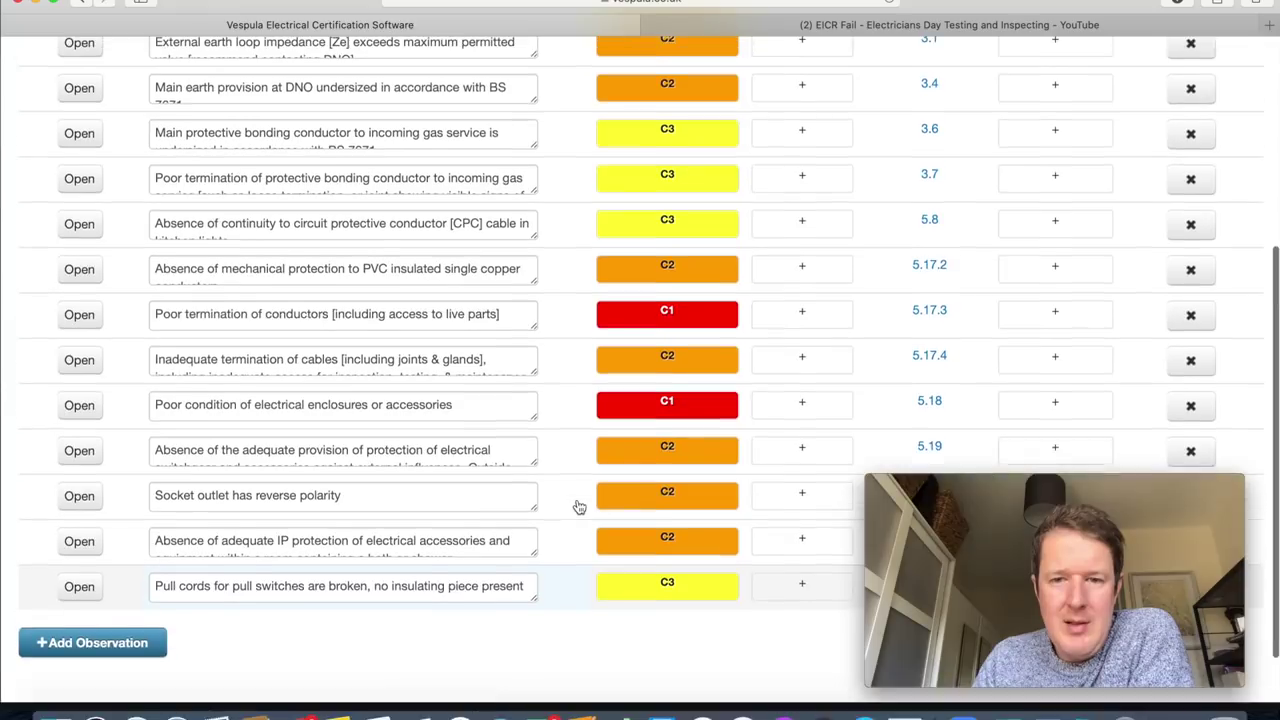
pyautogui.scroll(4, 578, 507)
pyautogui.scroll(-6, 578, 507)
pyautogui.scroll(5, 578, 507)
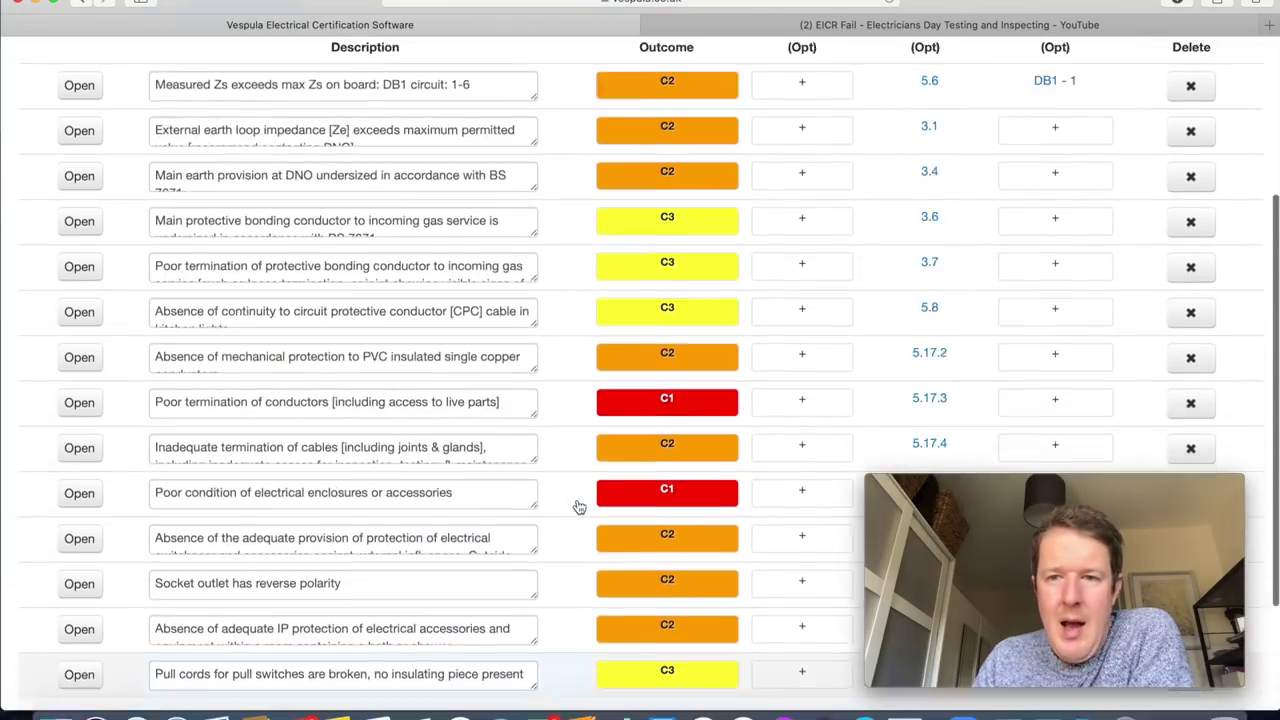
pyautogui.moveTo(932, 272)
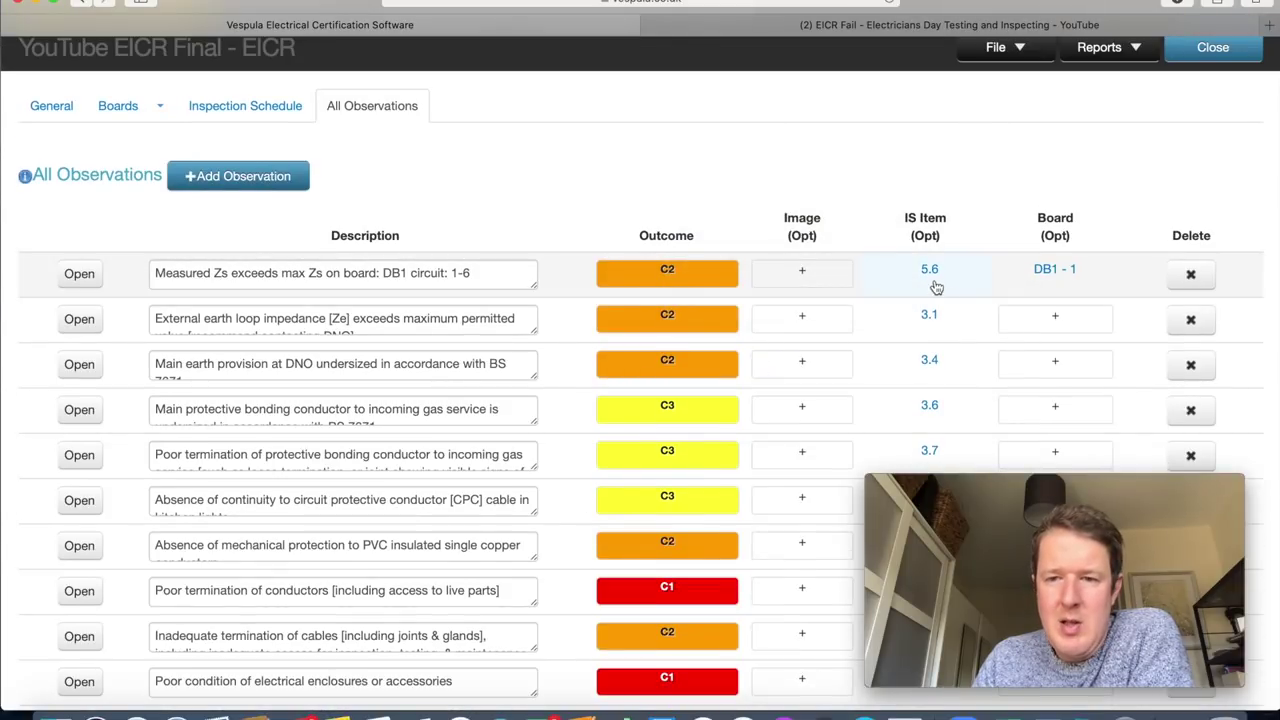
# Link the item 5.8 observation about absent CPC continuity in the kitchen lights to board DB1, circuit 6.
pyautogui.scroll(-3, 992, 188)
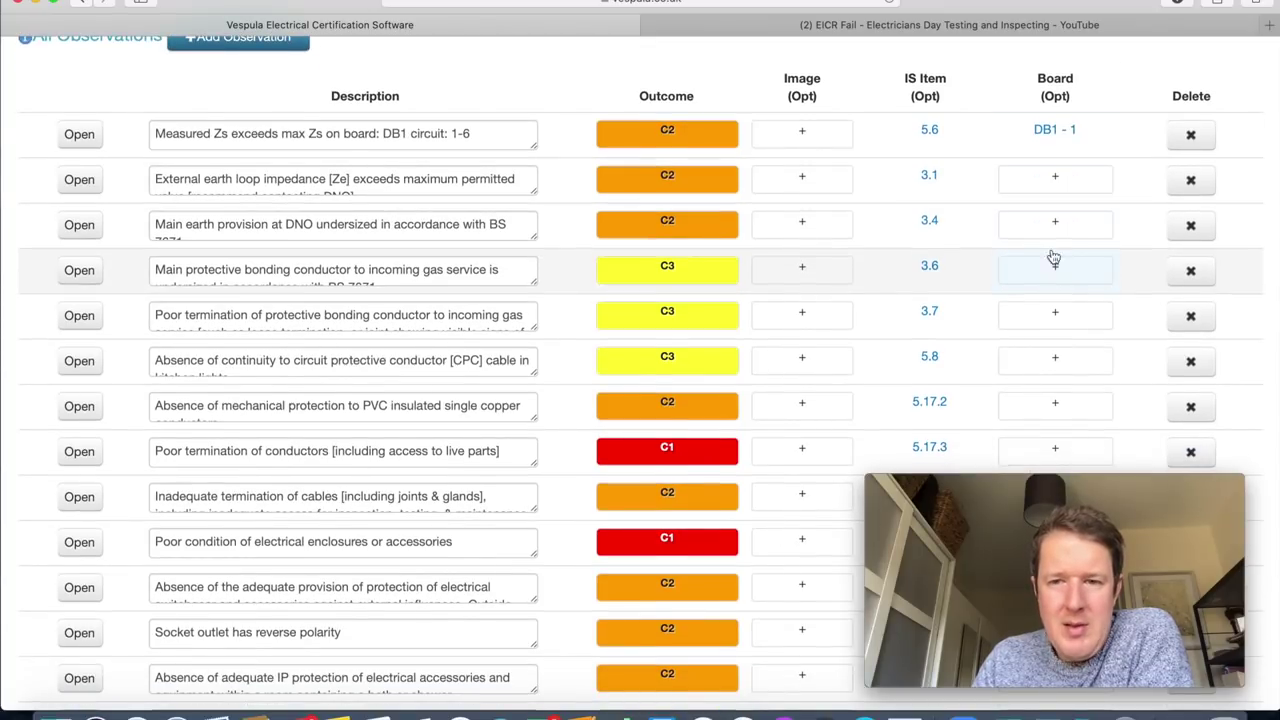
pyautogui.scroll(-3, 1053, 258)
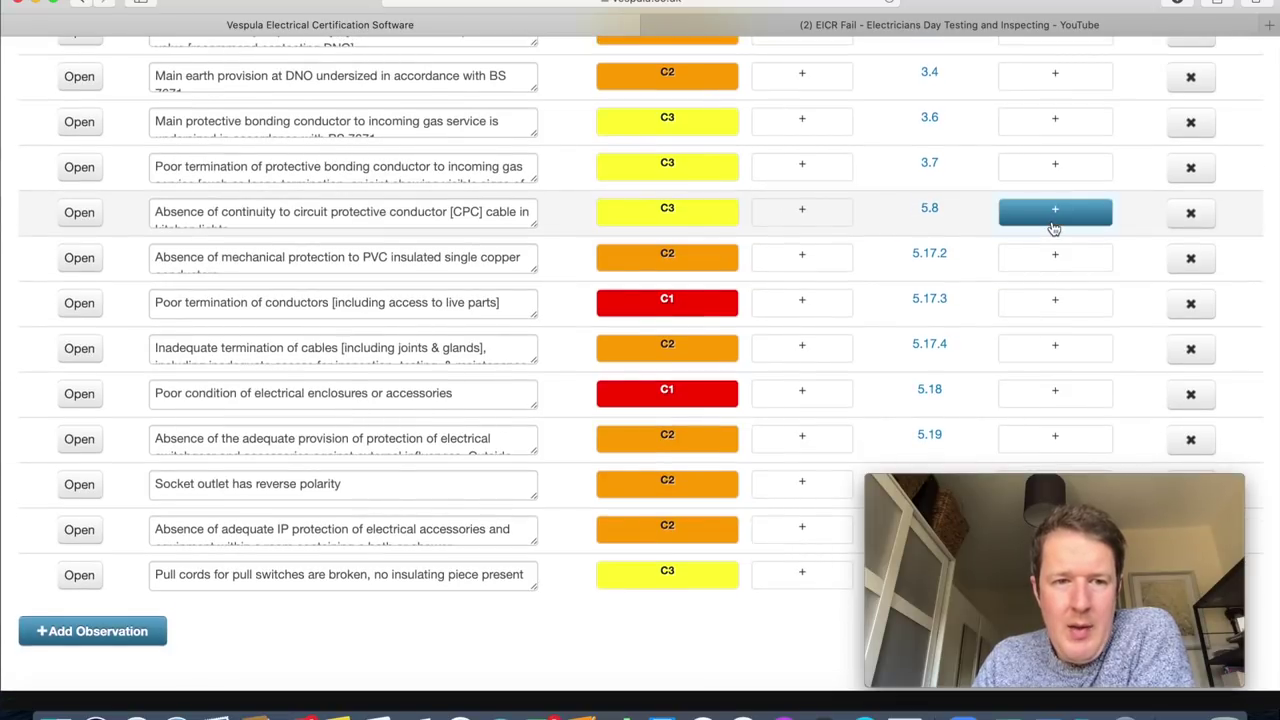
pyautogui.click(1054, 213)
pyautogui.click(687, 180)
pyautogui.click(672, 198)
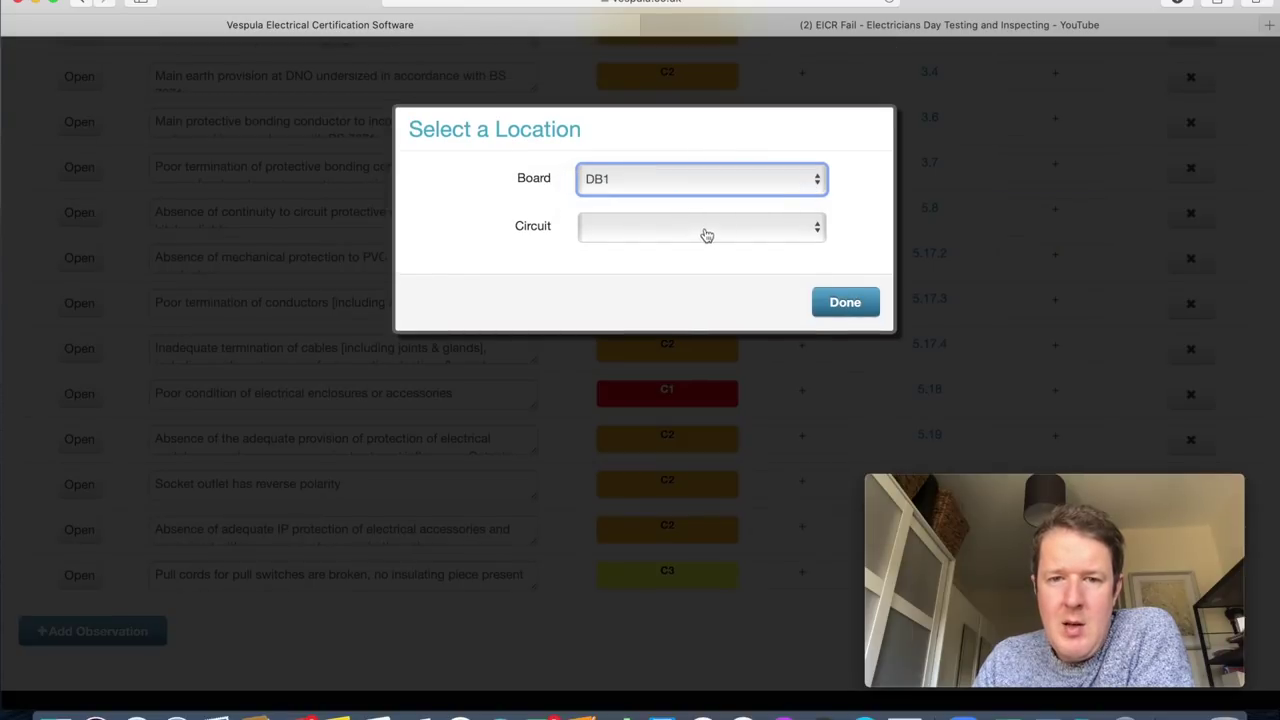
pyautogui.click(705, 230)
pyautogui.click(656, 337)
pyautogui.click(838, 312)
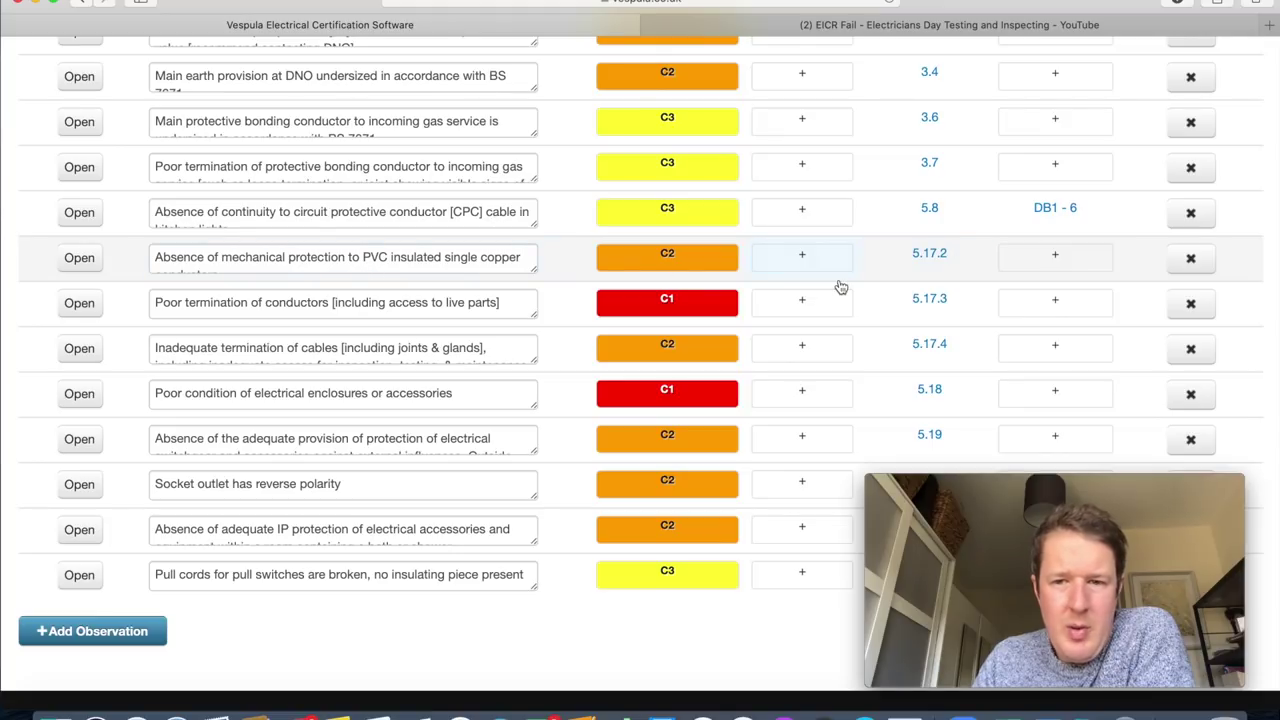
# Link the item 5.17.2 observation about missing mechanical protection of PVC insulated single copper conductors to board DB1, circuit 3.
pyautogui.click(1074, 254)
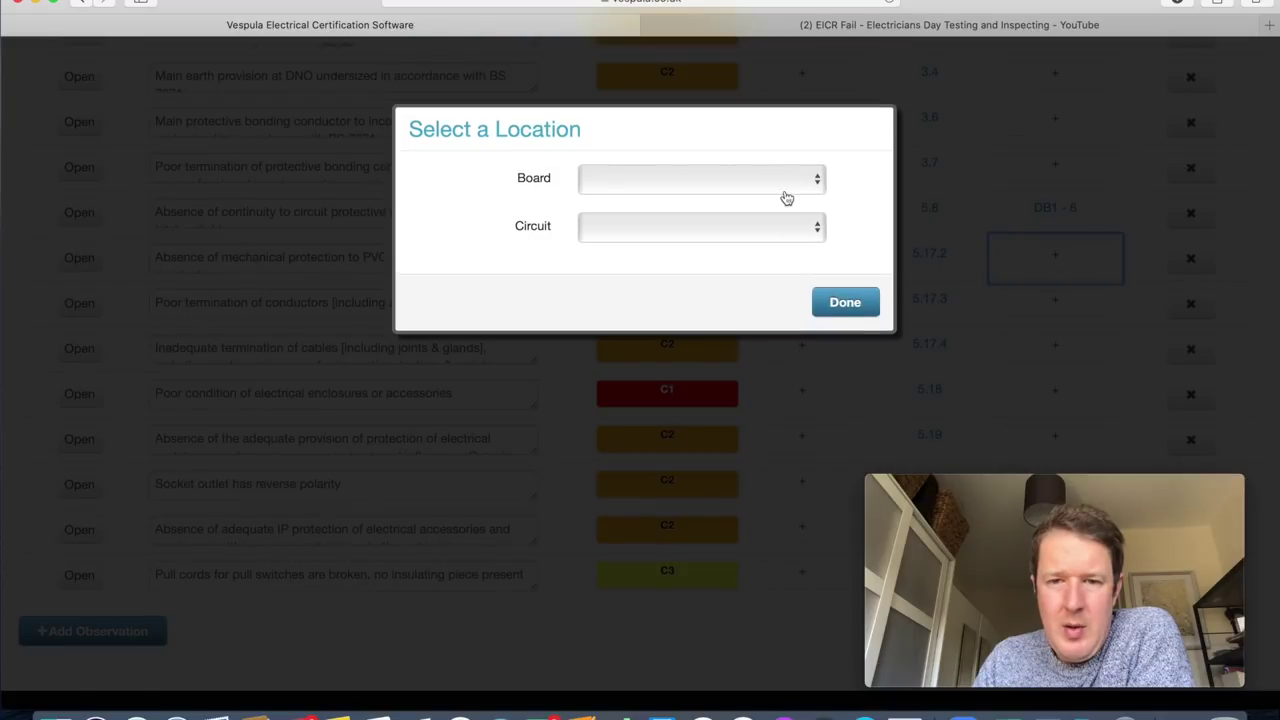
pyautogui.click(787, 200)
pyautogui.click(747, 199)
pyautogui.click(742, 222)
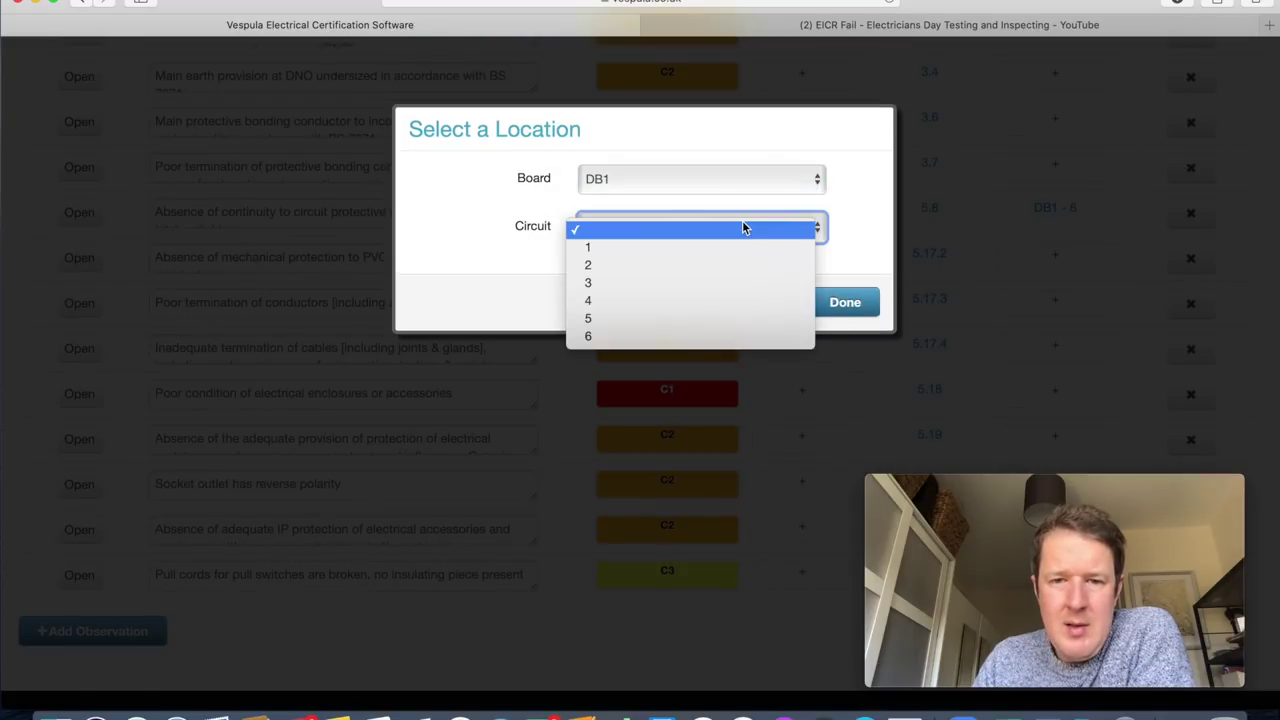
pyautogui.click(697, 283)
pyautogui.click(838, 308)
pyautogui.scroll(-3, 934, 338)
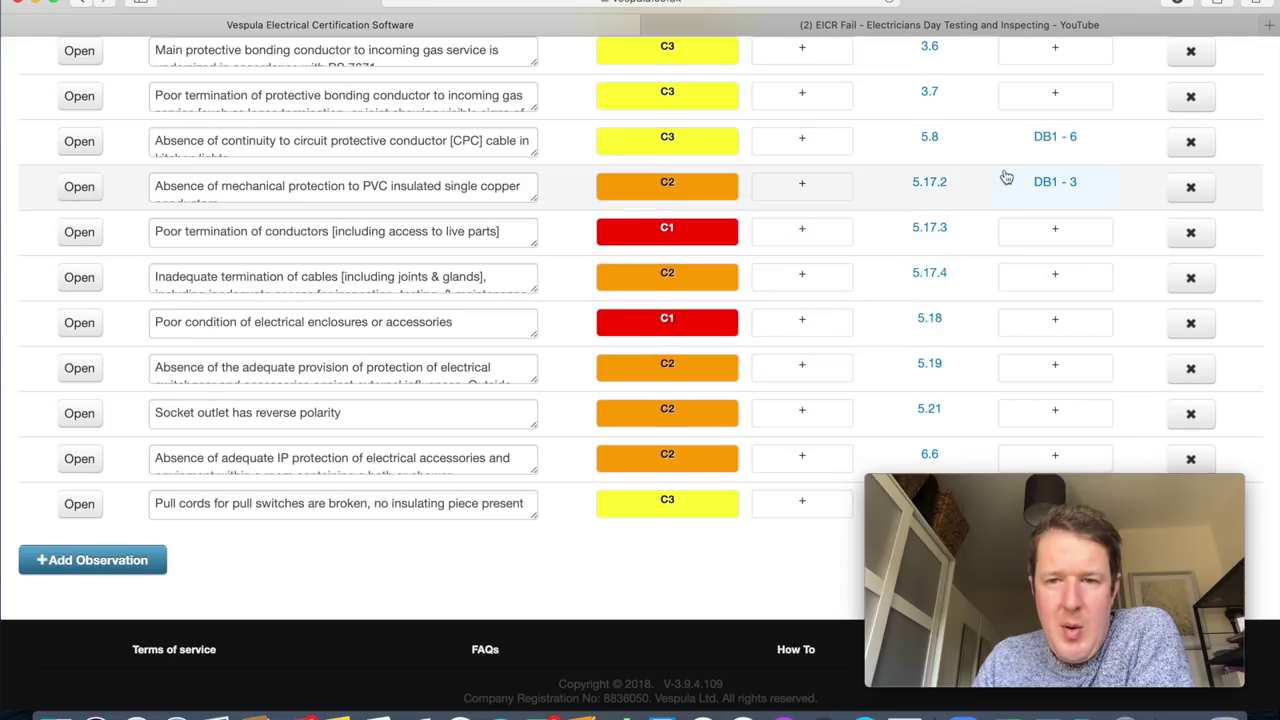
pyautogui.scroll(3, 1005, 181)
pyautogui.scroll(10, 1005, 181)
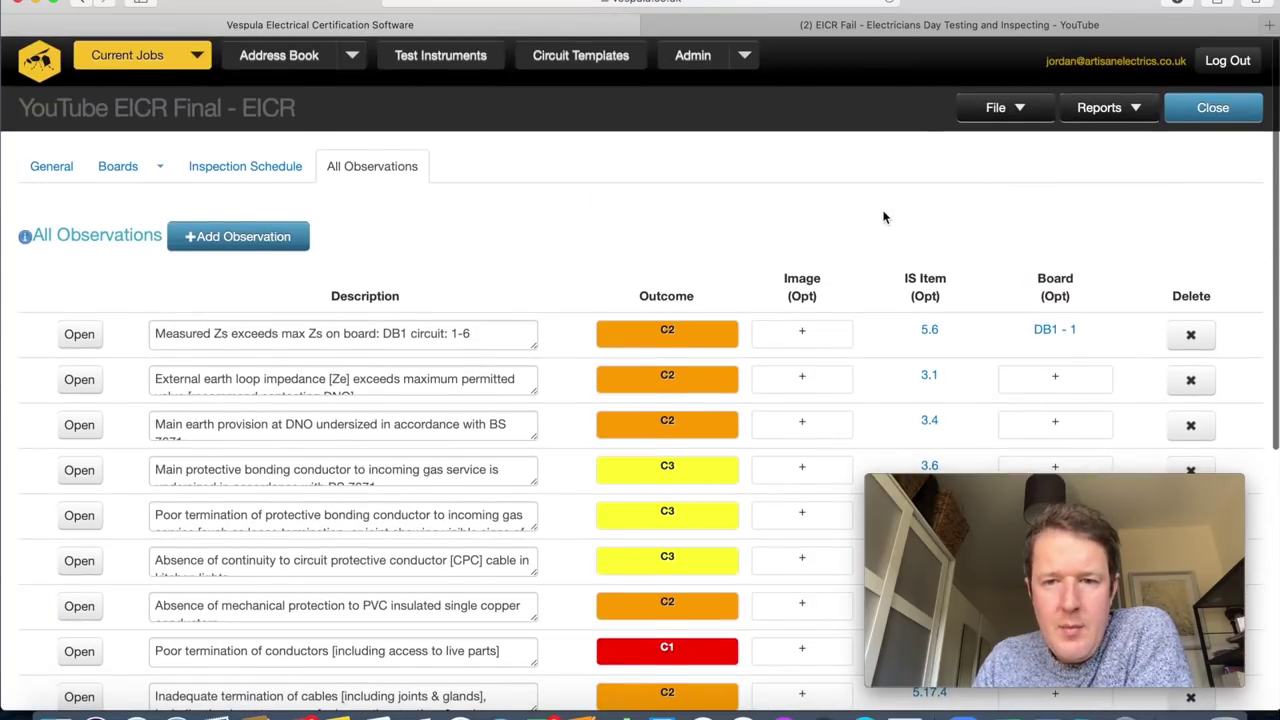
# Switch to the EICR Fail video on YouTube and capture a screenshot of the bathroom globe light at 27:37.
pyautogui.scroll(-2, 883, 217)
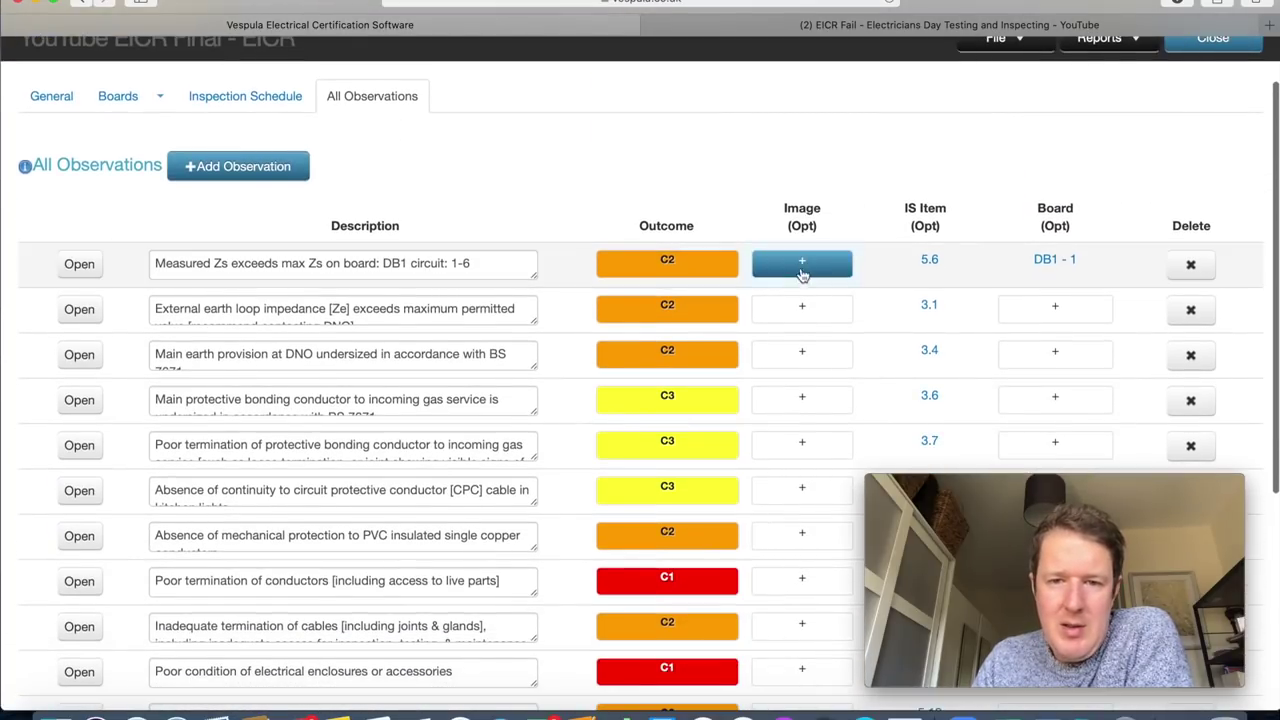
pyautogui.scroll(-2, 884, 162)
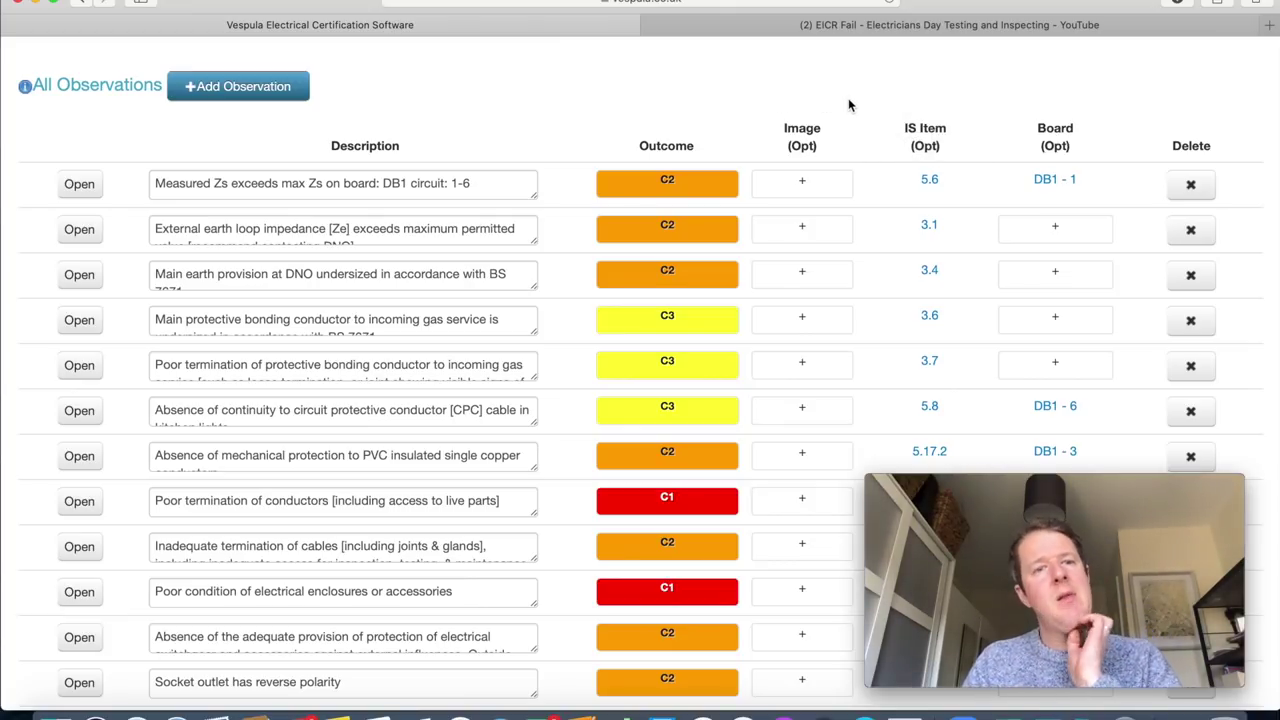
pyautogui.click(870, 25)
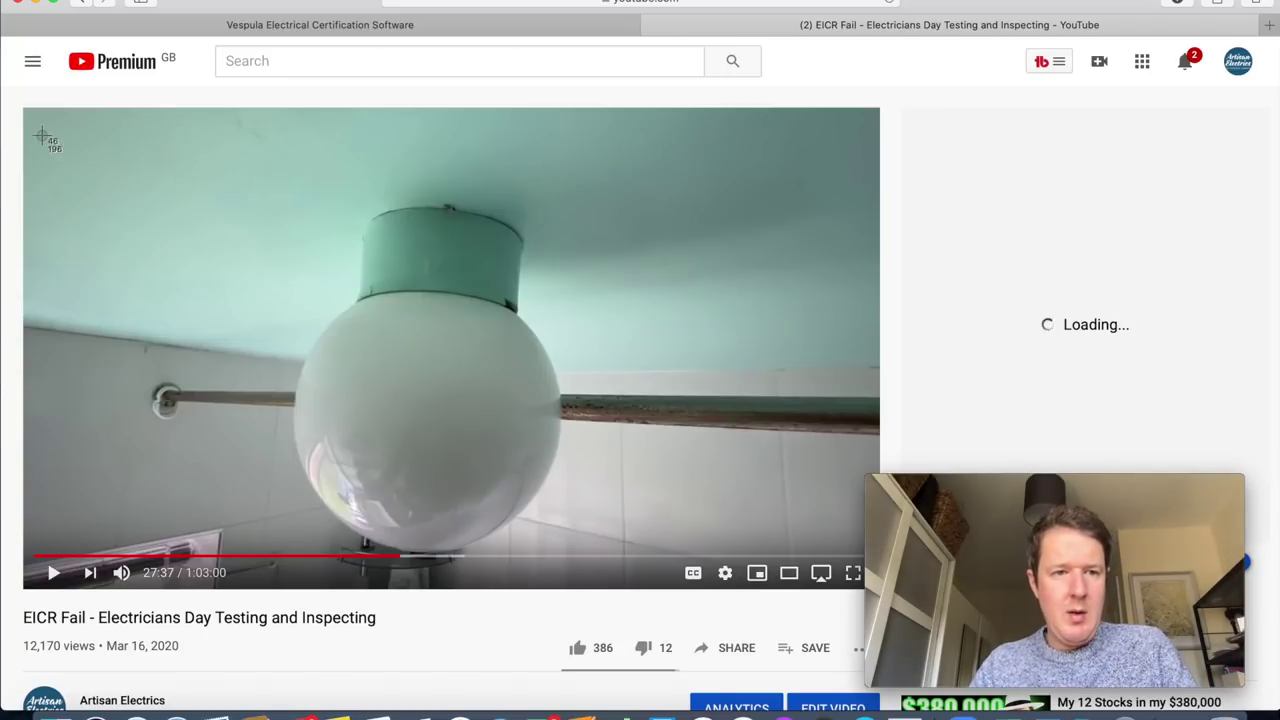
pyautogui.moveTo(64, 131); pyautogui.dragTo(838, 566)
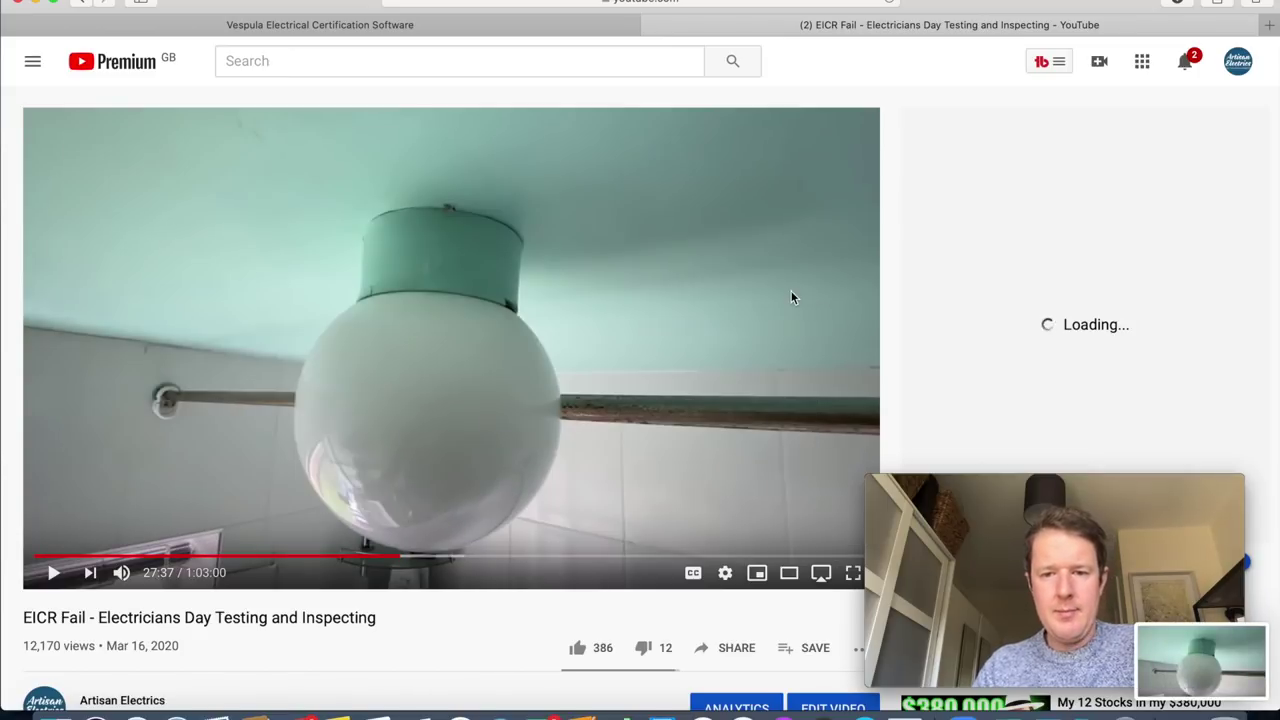
# Return to Vespula and attach the 17.39.03 screenshot of the bathroom light to the item 6.6 observation about inadequate IP protection.
pyautogui.click(566, 25)
pyautogui.scroll(-4, 457, 449)
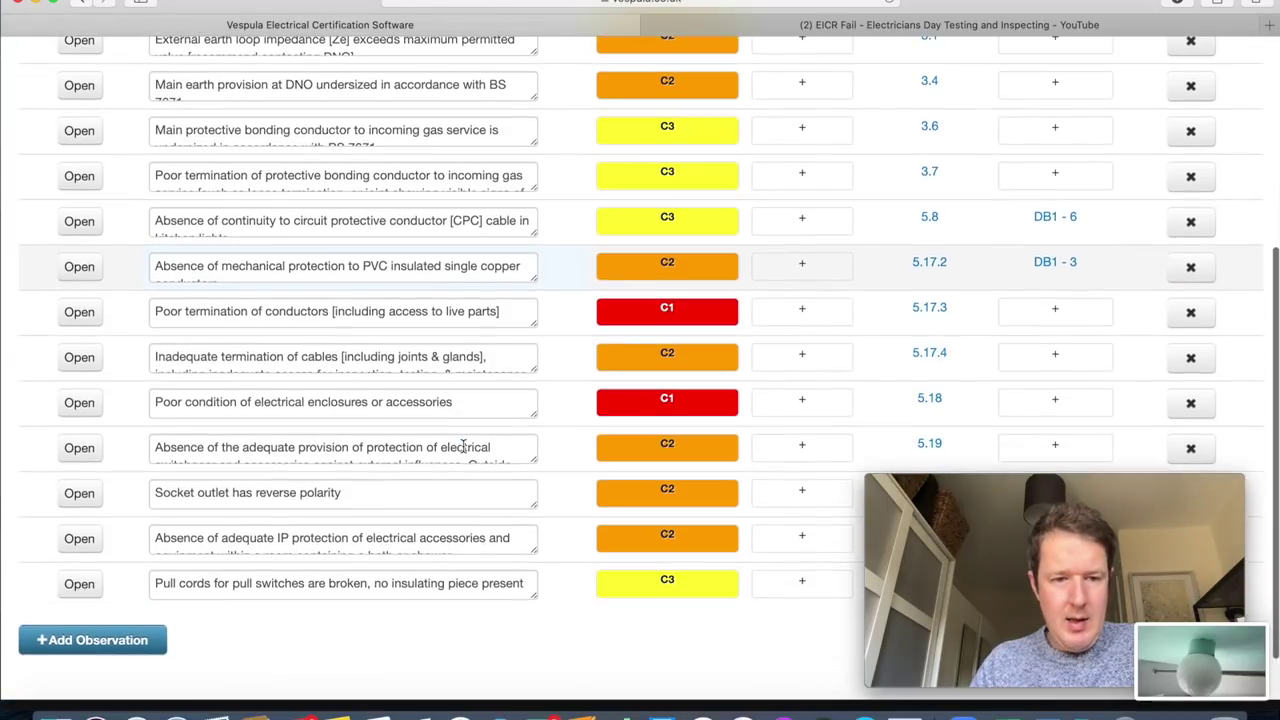
pyautogui.scroll(-2, 871, 409)
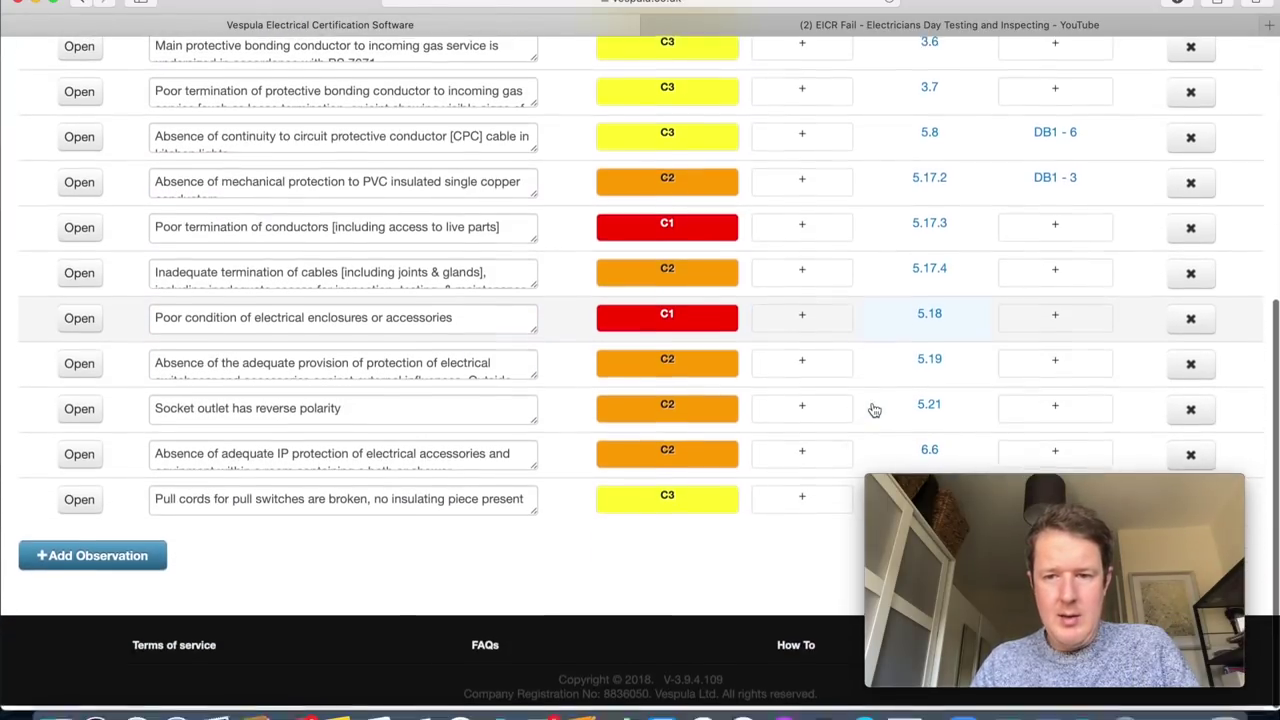
pyautogui.click(803, 459)
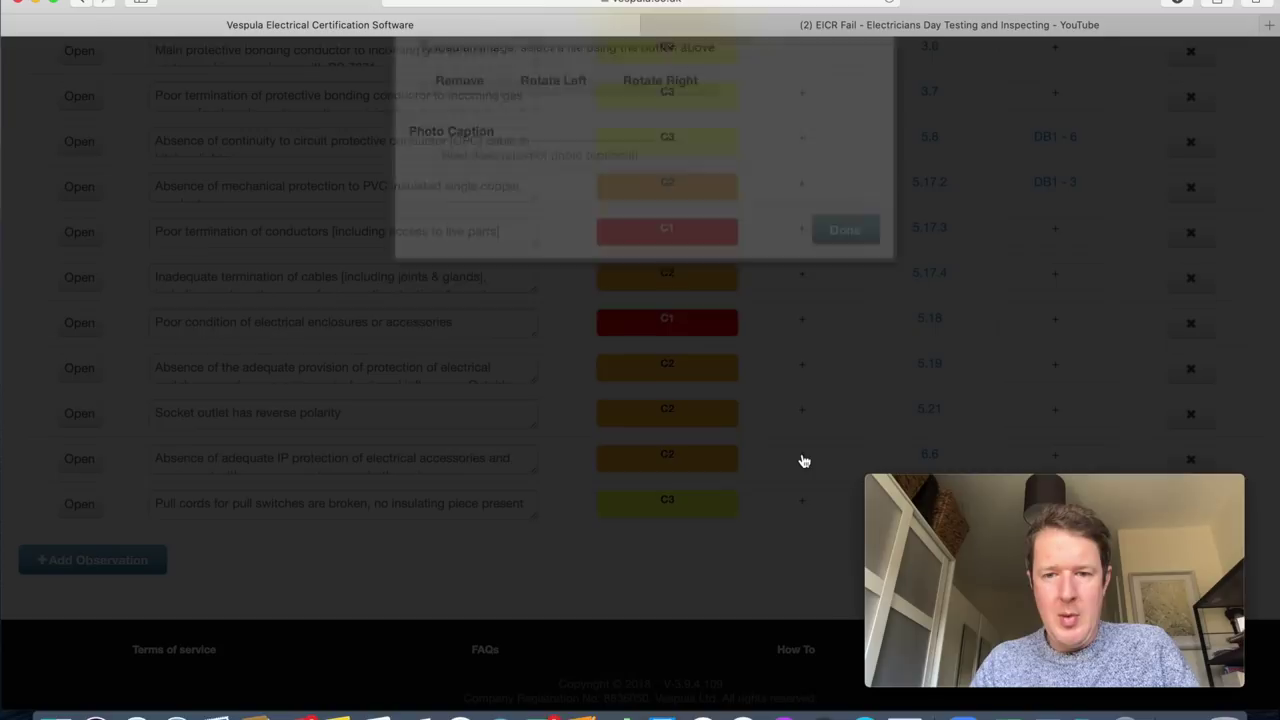
pyautogui.click(468, 205)
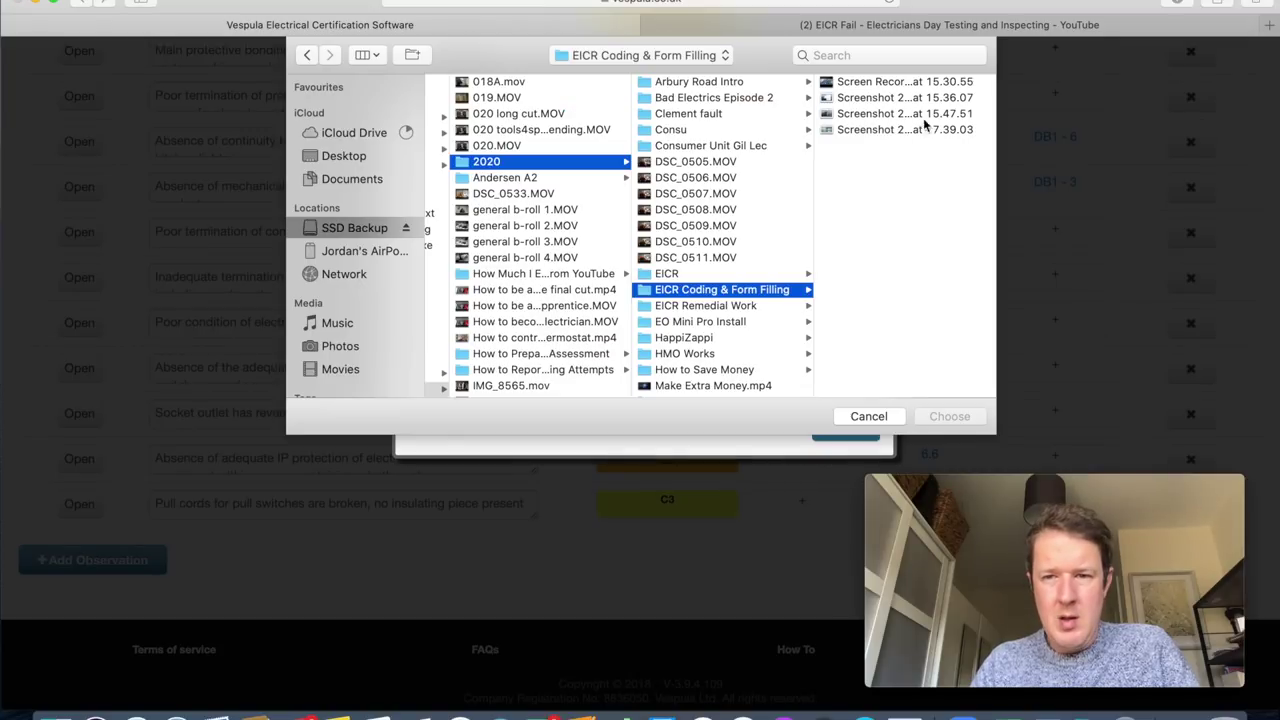
pyautogui.click(893, 131)
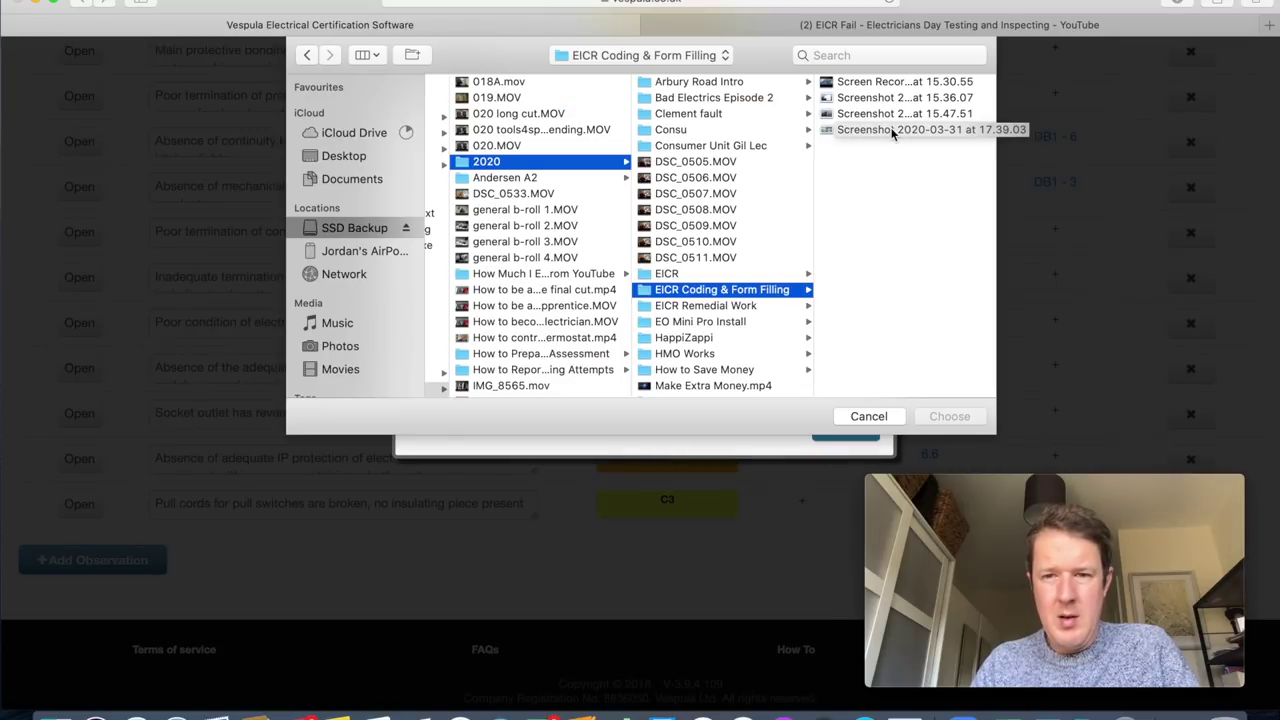
pyautogui.click(950, 418)
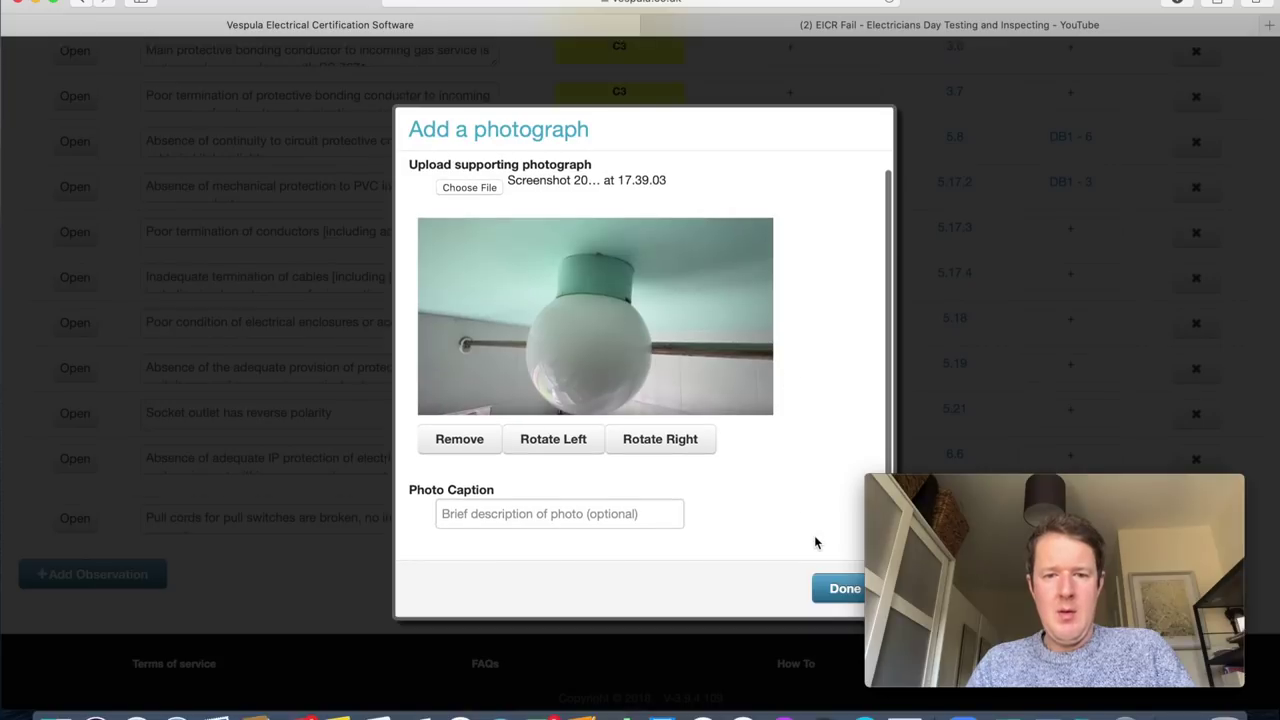
# Caption the item 6.6 photograph "Light in bathroom" and save it to the observation.
pyautogui.click(642, 512)
pyautogui.write('Li')
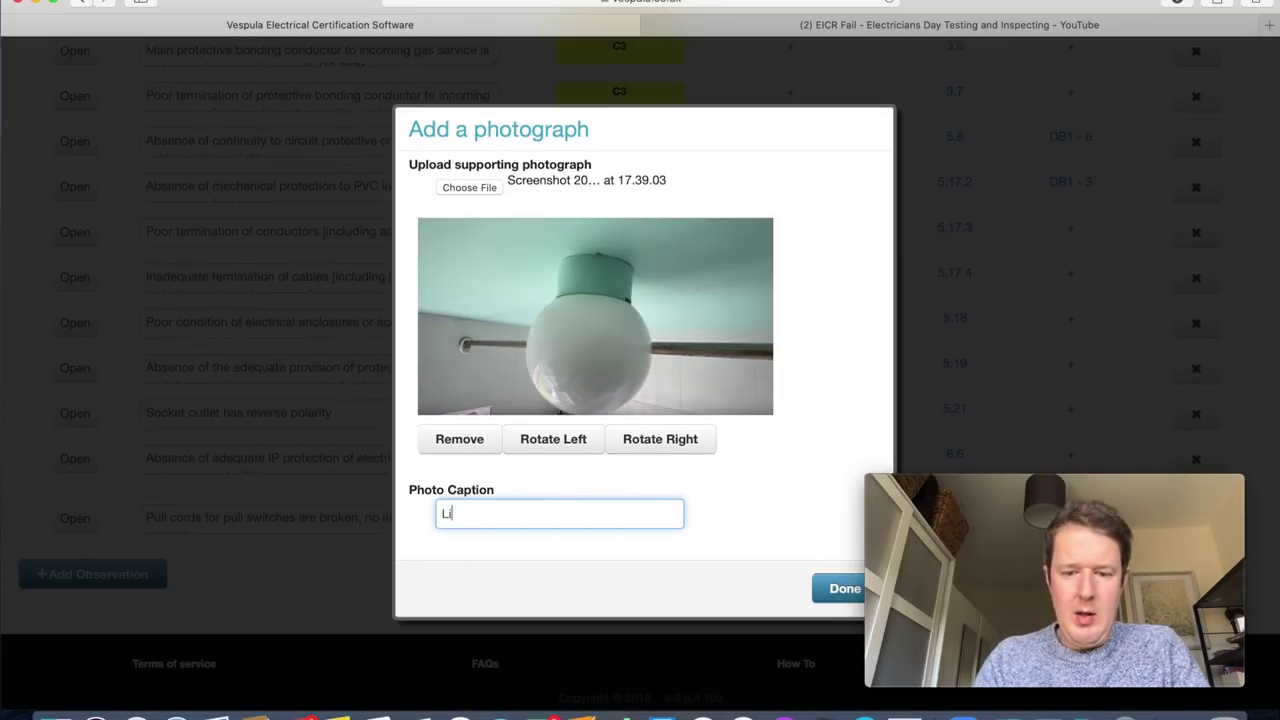
pyautogui.write('ght in bathroo')
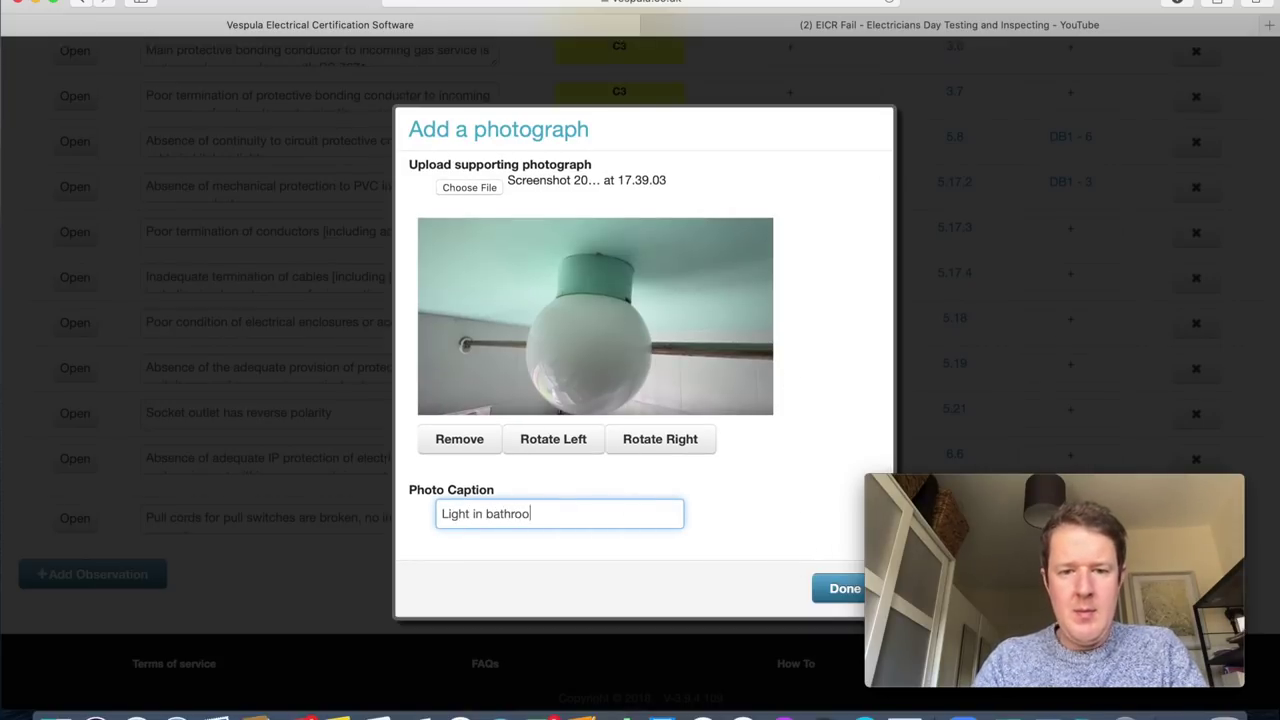
pyautogui.write('m')
pyautogui.click(843, 591)
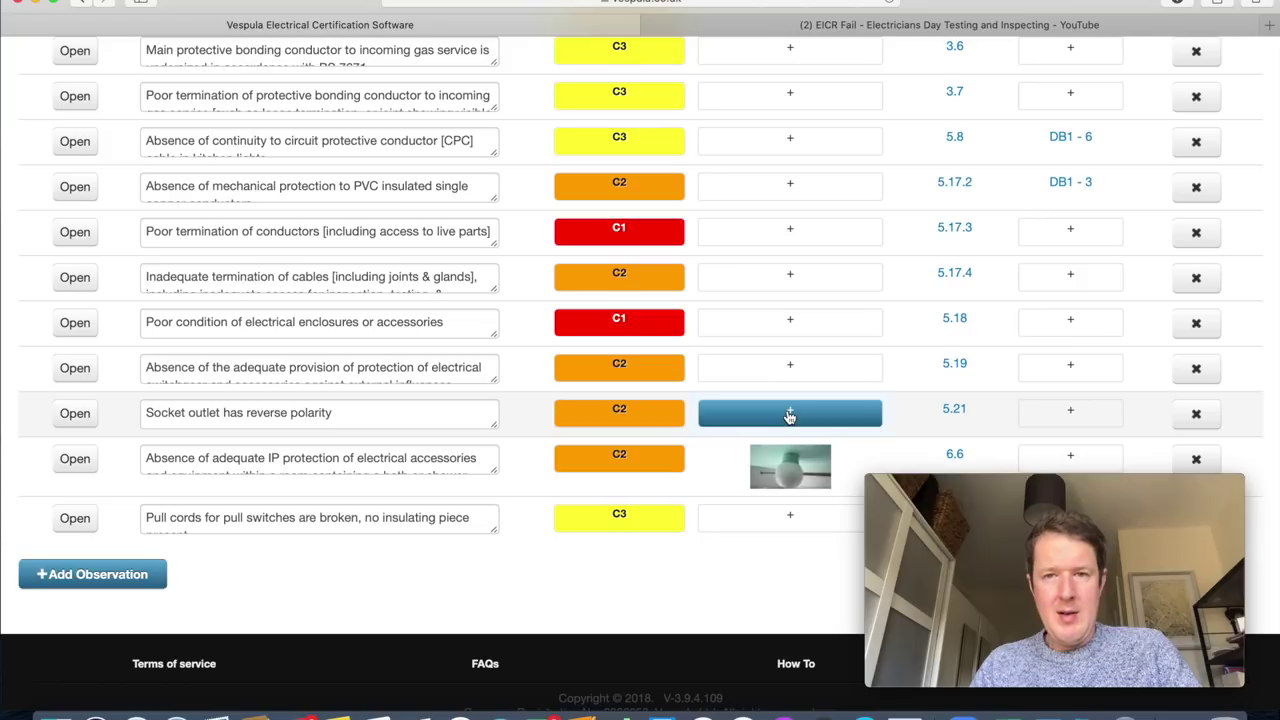
# Switch to the YouTube video, seek to the opened socket outlet at 47:10 and capture a screenshot of its wiring.
pyautogui.click(832, 24)
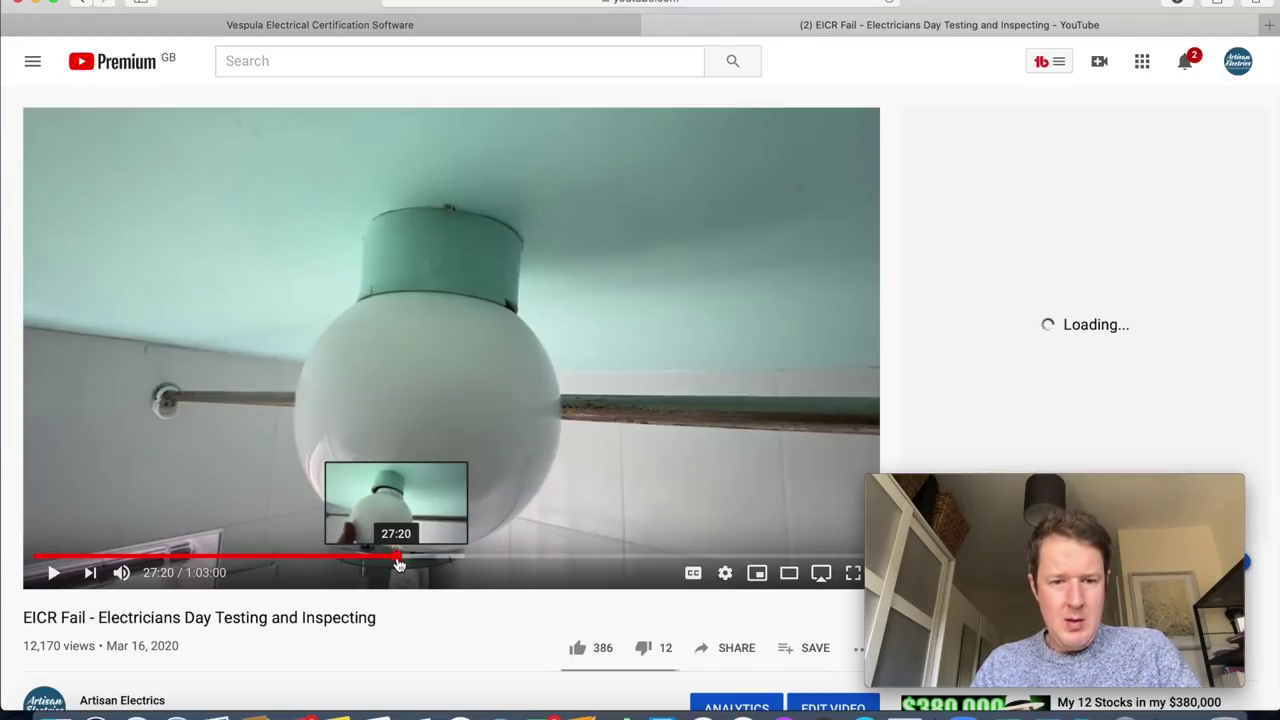
pyautogui.click(353, 560)
pyautogui.moveTo(353, 563); pyautogui.dragTo(660, 558)
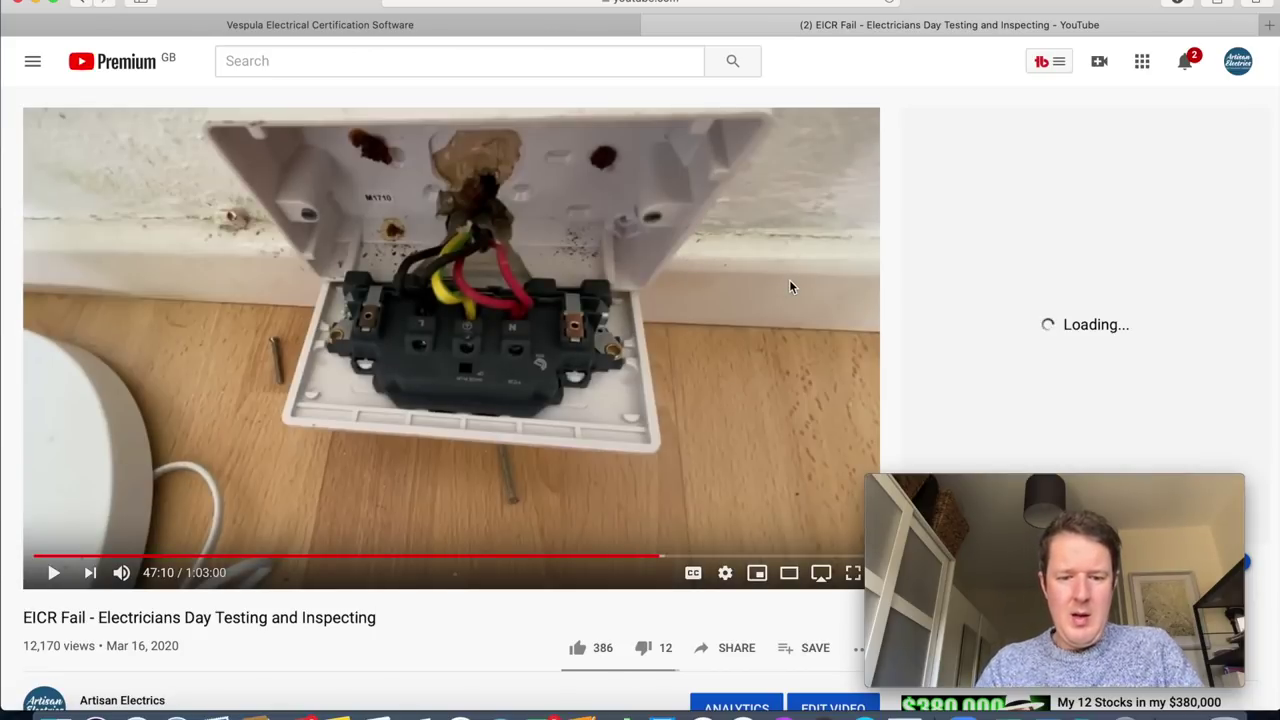
pyautogui.press('super+shift+4')
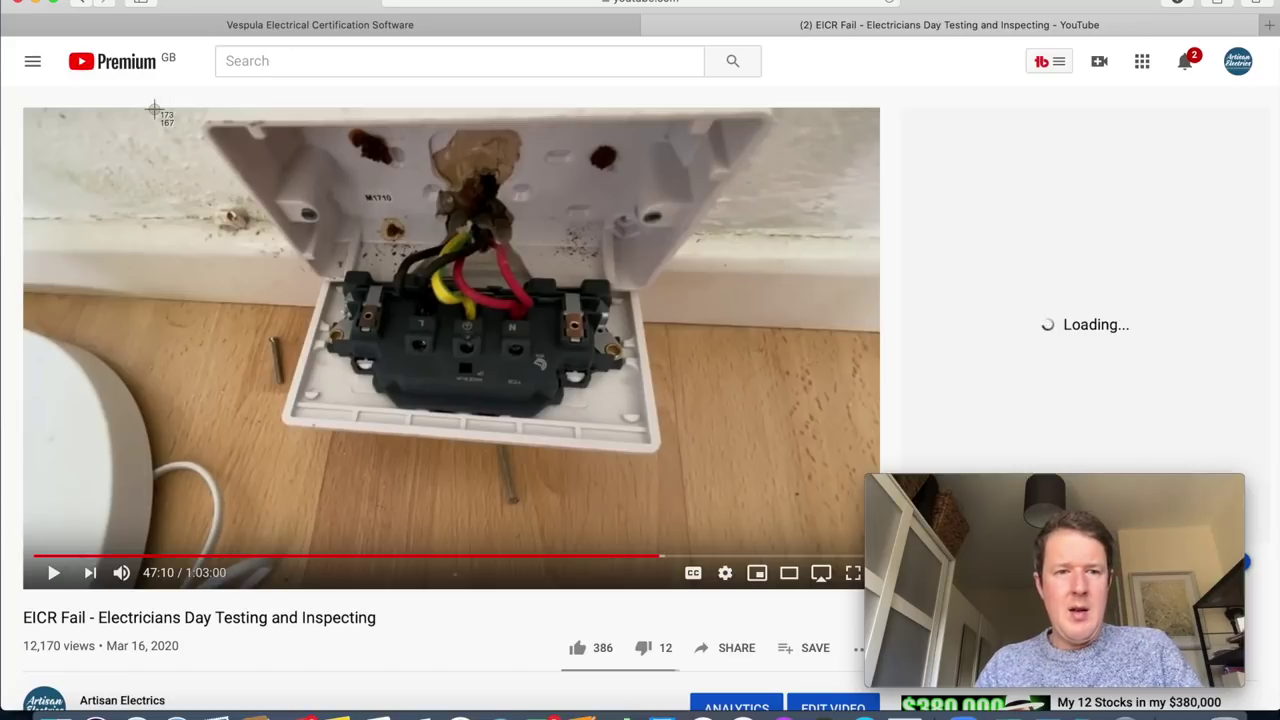
pyautogui.moveTo(142, 121); pyautogui.dragTo(813, 492)
# Return to Vespula and attach the 17.41.09 screenshot of the opened socket to the item 5.21 reverse polarity observation.
pyautogui.click(503, 24)
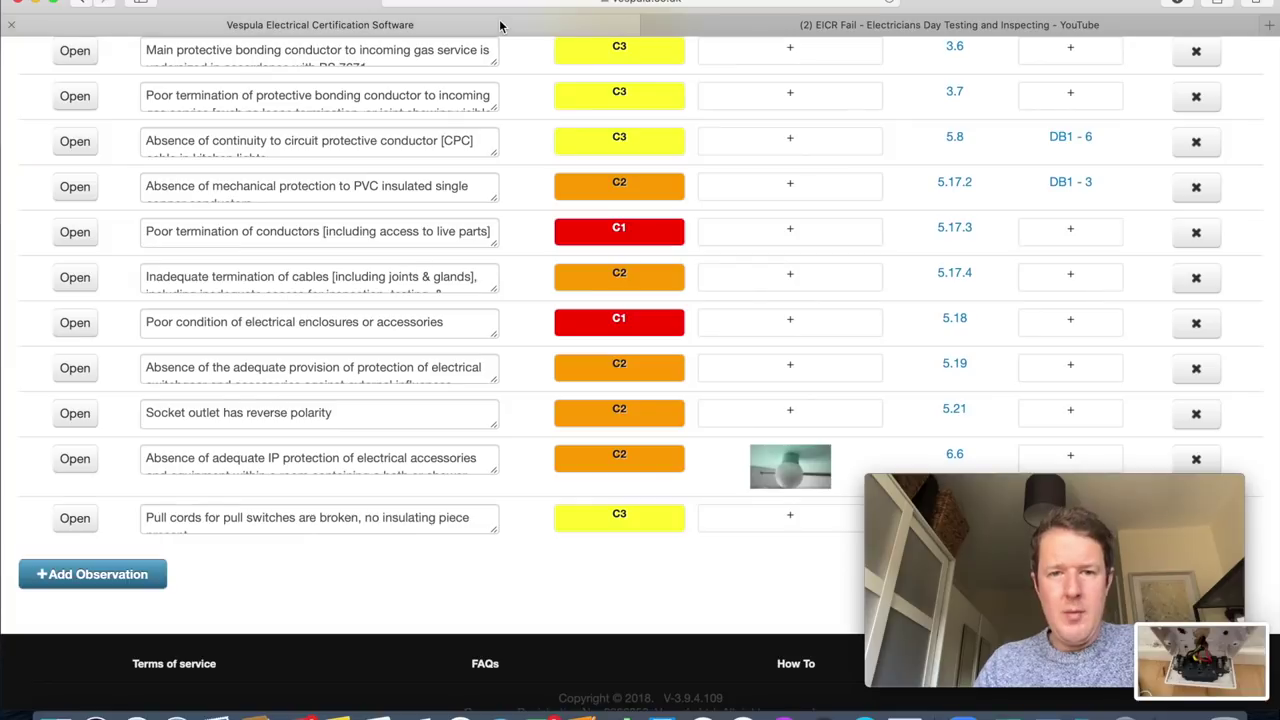
pyautogui.click(790, 413)
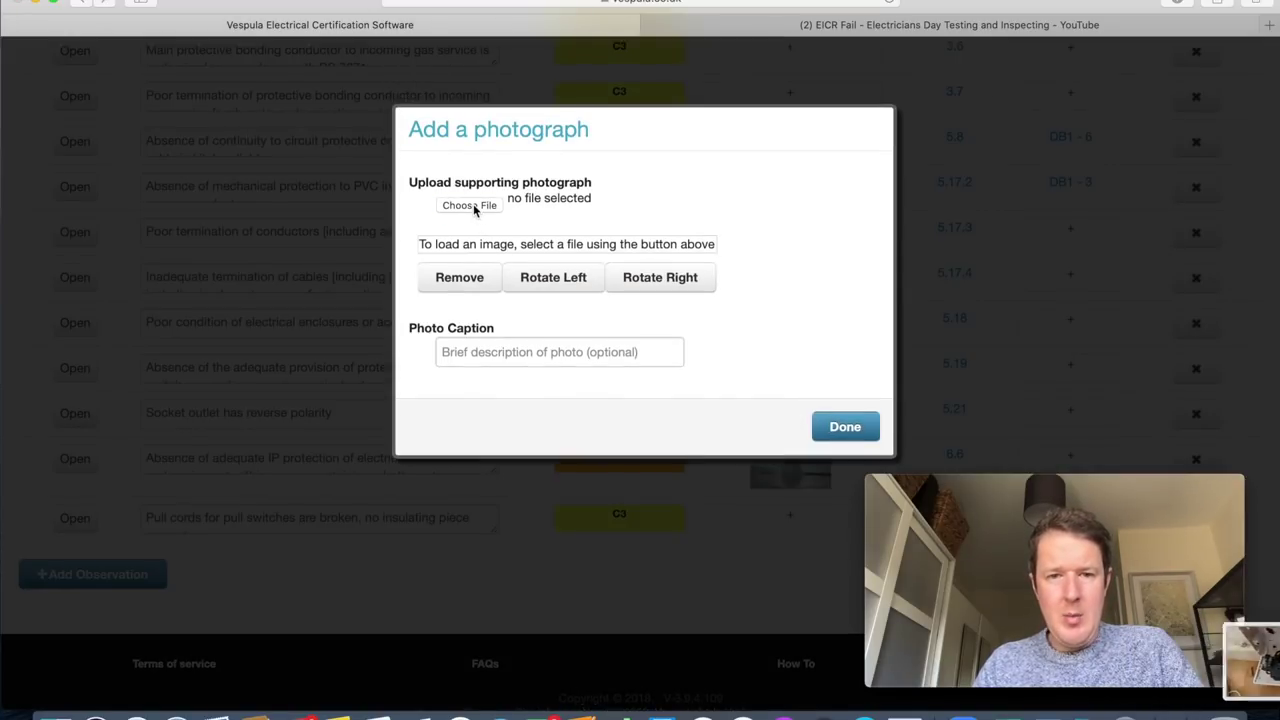
pyautogui.click(469, 205)
pyautogui.click(523, 145)
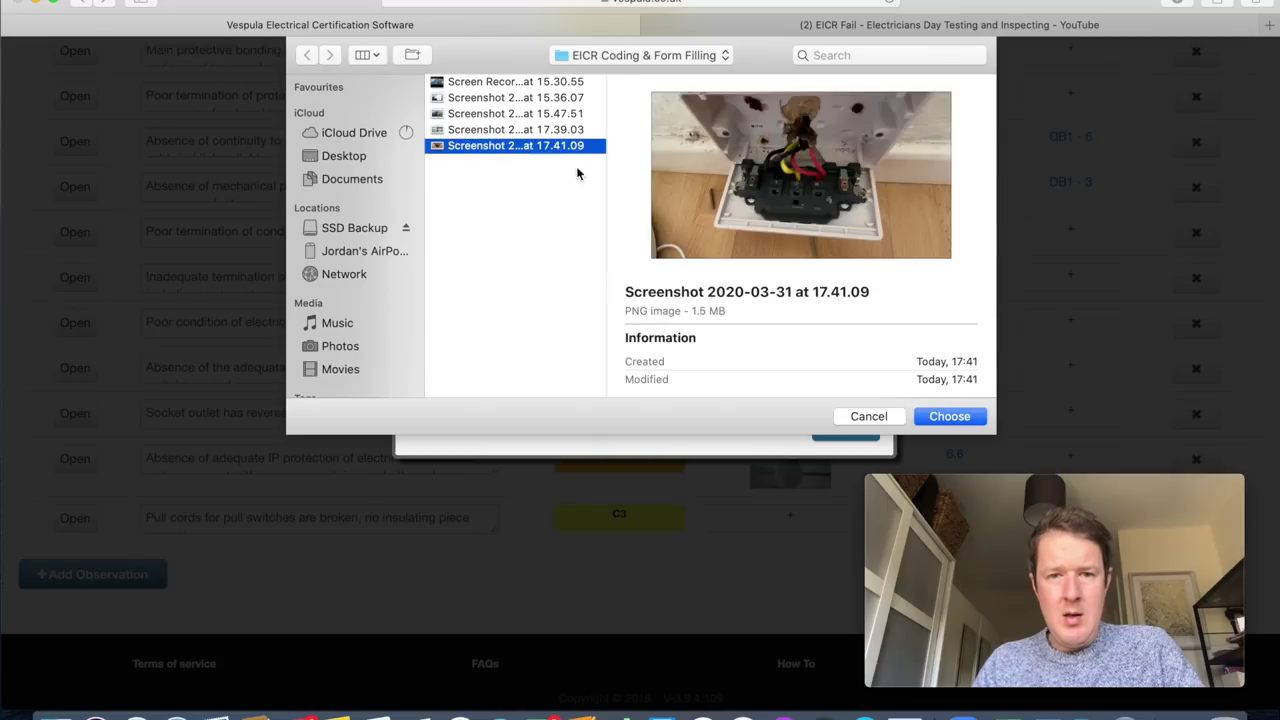
pyautogui.click(949, 416)
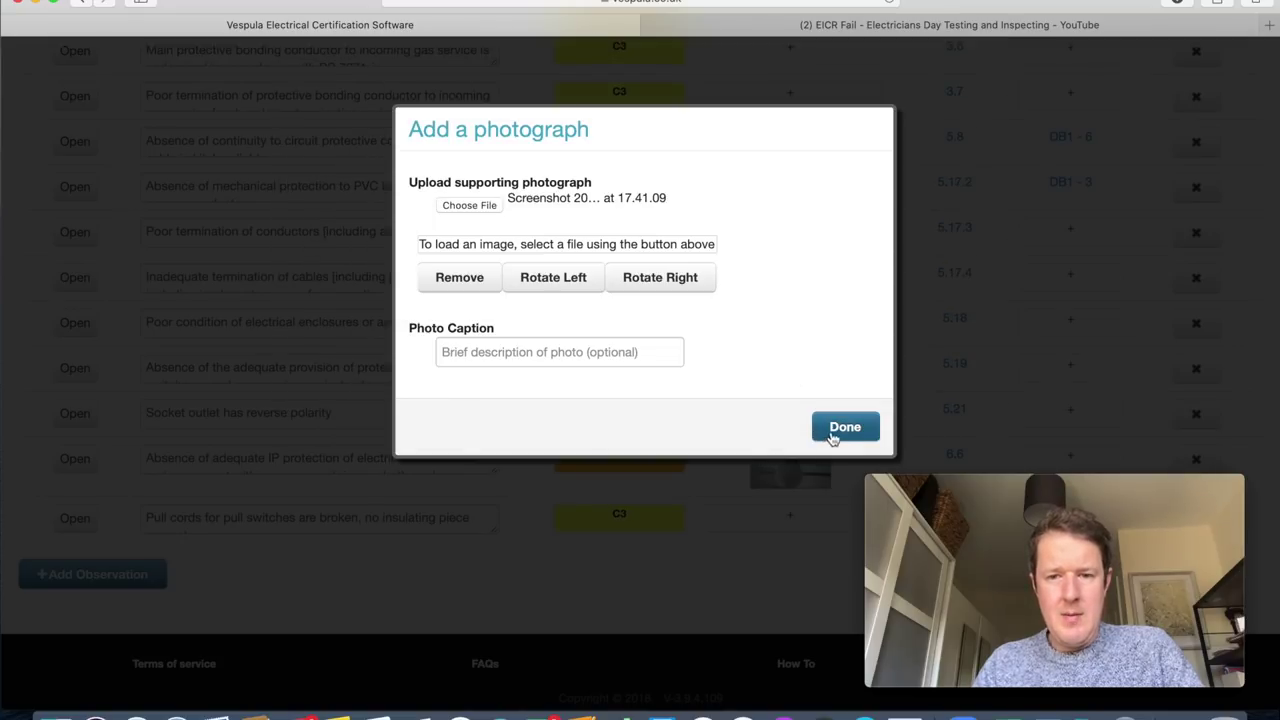
# Caption the item 5.21 photograph "socket in living room" and save it to the observation.
pyautogui.click(645, 354)
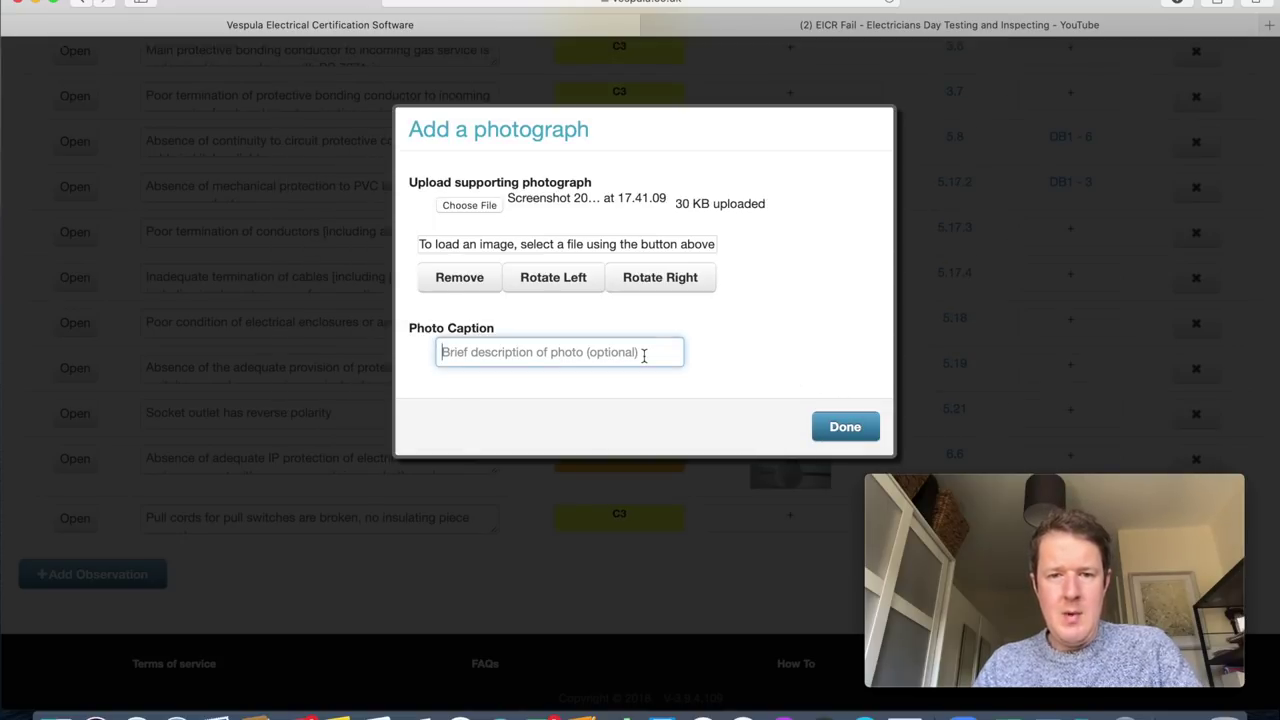
pyautogui.write('socket in')
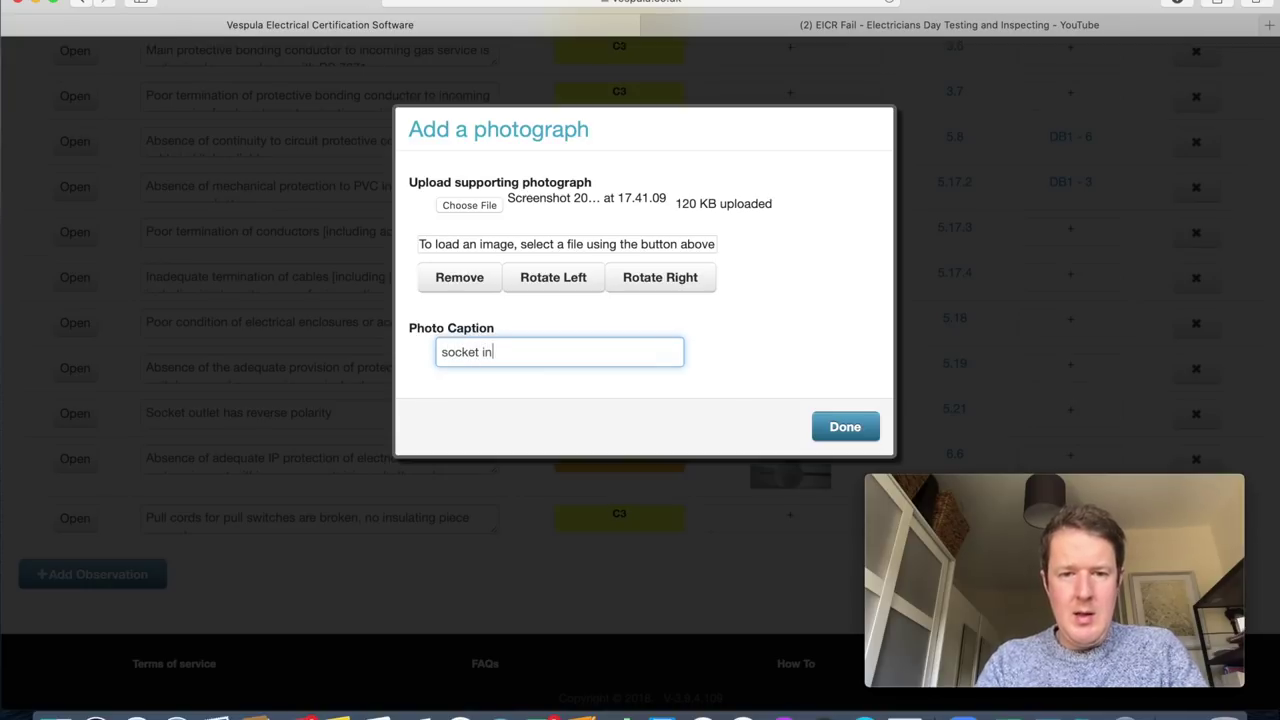
pyautogui.write(' living room')
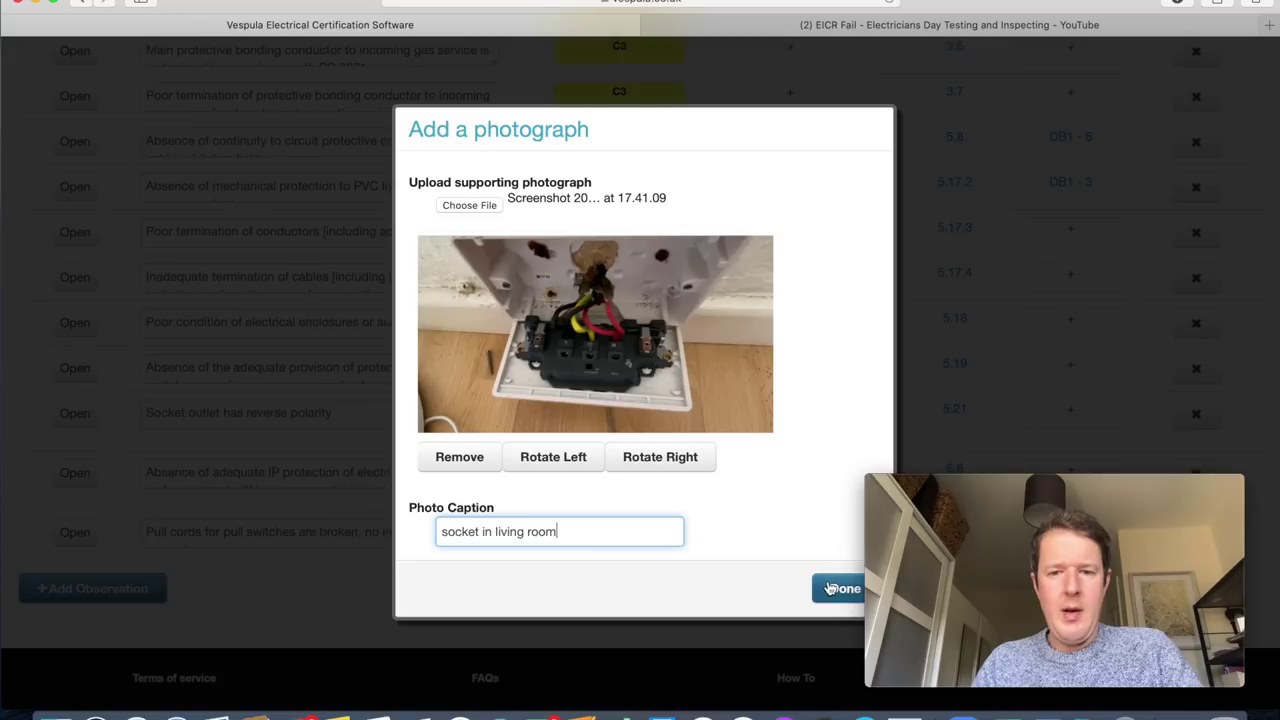
pyautogui.click(835, 588)
# Review the full observations list, checking which entries have supporting photographs and whether any defect has been left out.
pyautogui.click(785, 368)
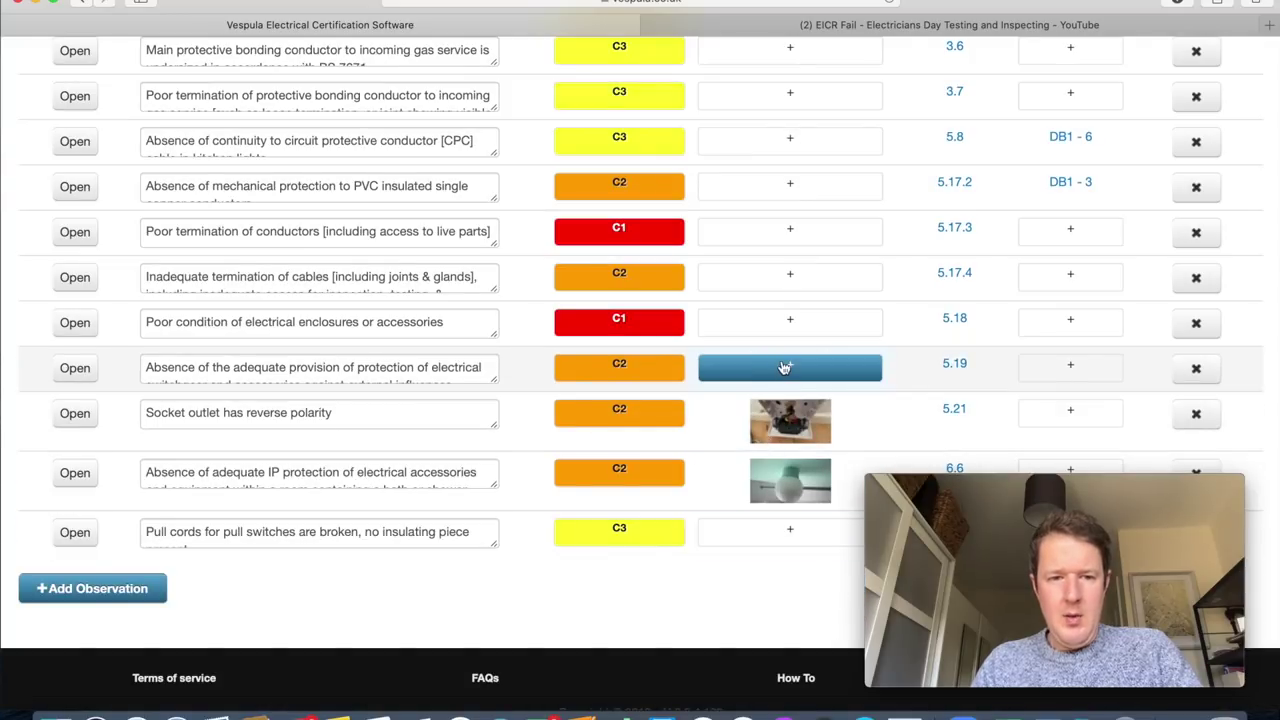
pyautogui.click(785, 277)
pyautogui.scroll(3, 785, 279)
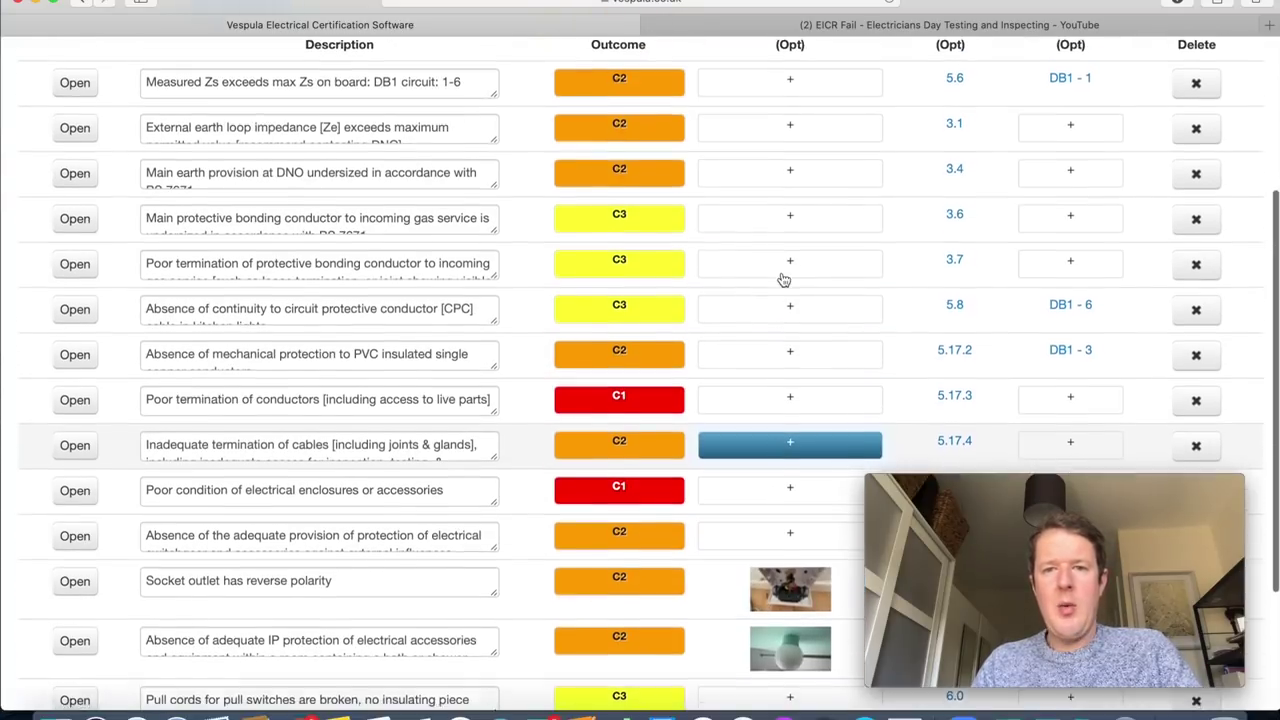
pyautogui.scroll(-3, 785, 280)
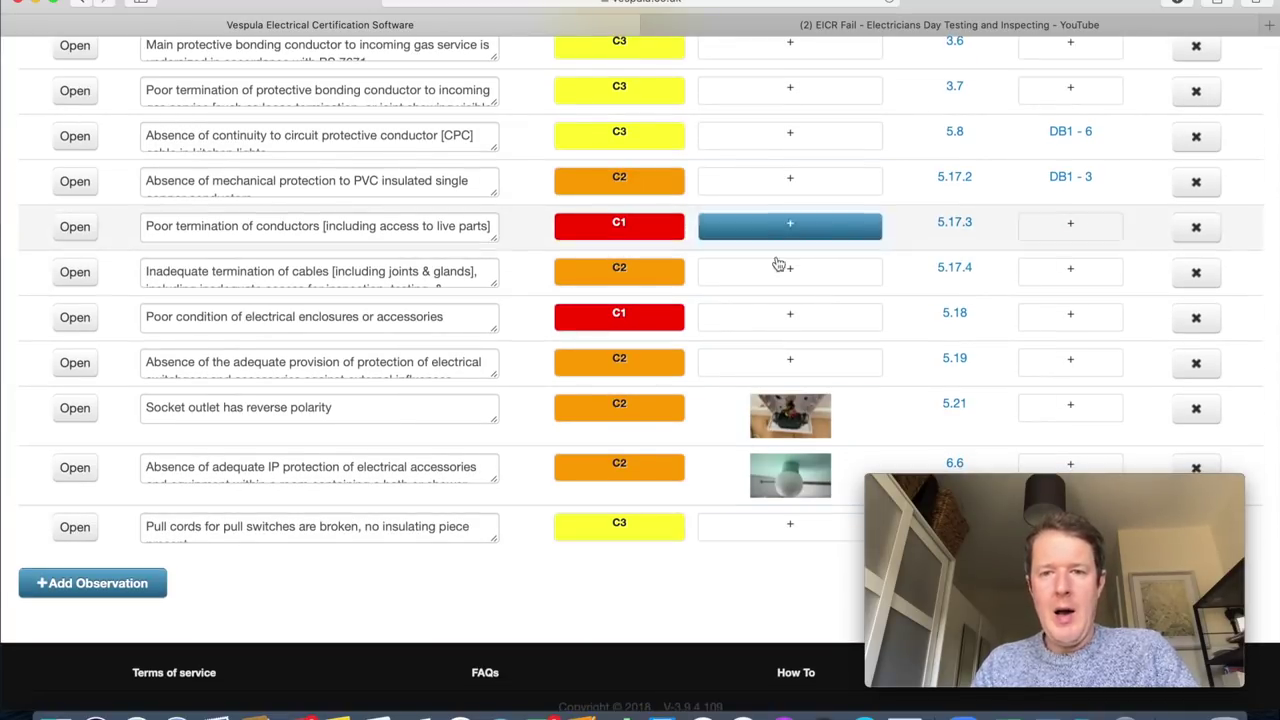
pyautogui.scroll(-1, 740, 305)
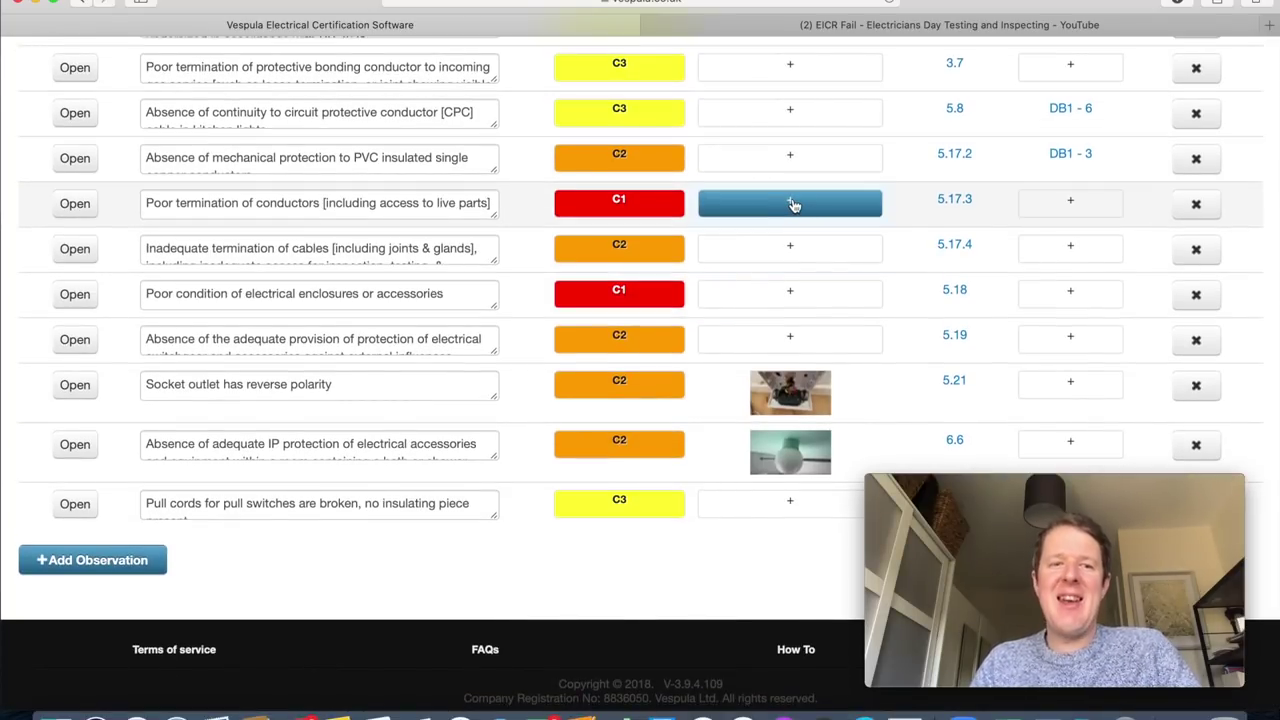
pyautogui.scroll(5, 678, 557)
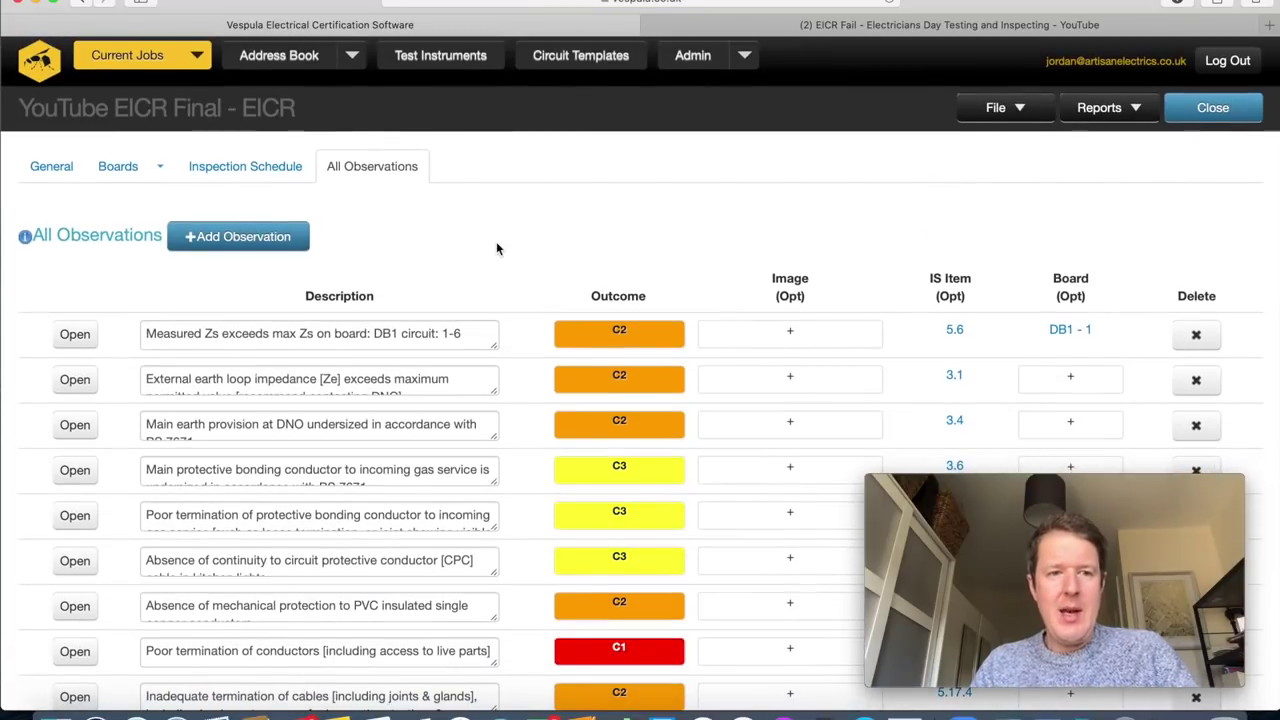
pyautogui.scroll(-10, 496, 249)
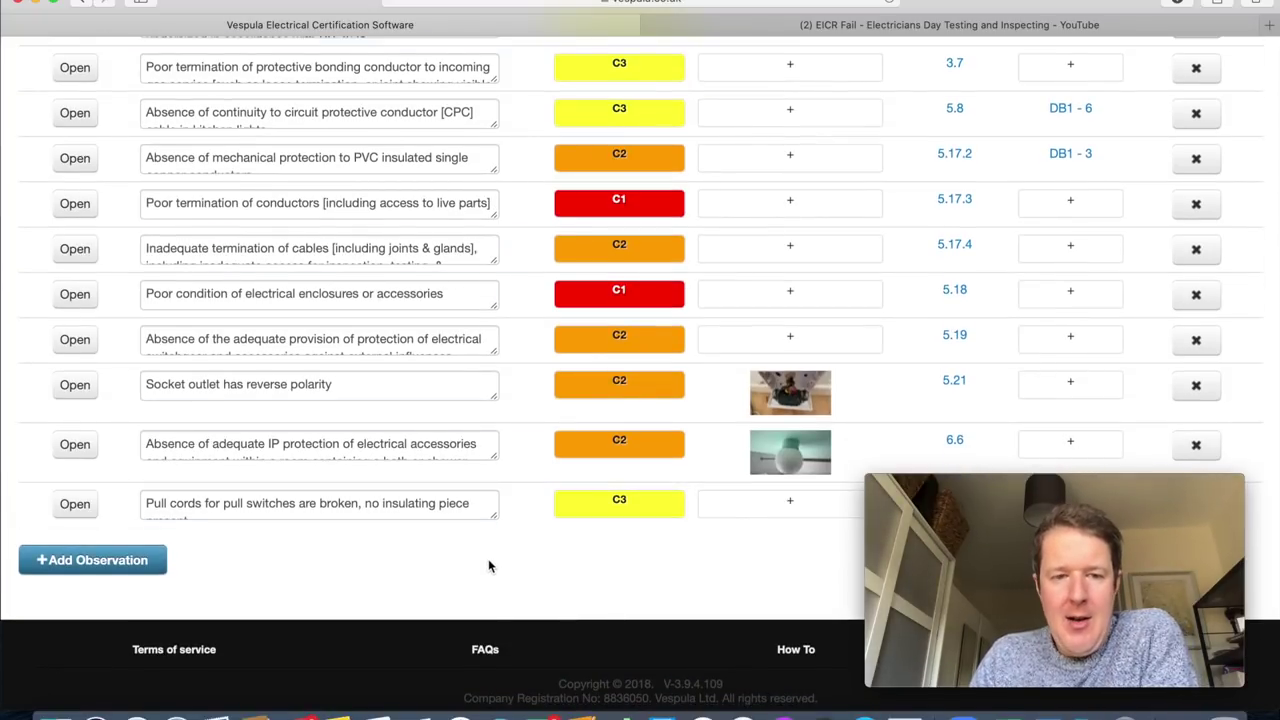
# Switch to the YouTube video and find the footage of the extension lead beside the wall socket at 9:26.
pyautogui.click(950, 24)
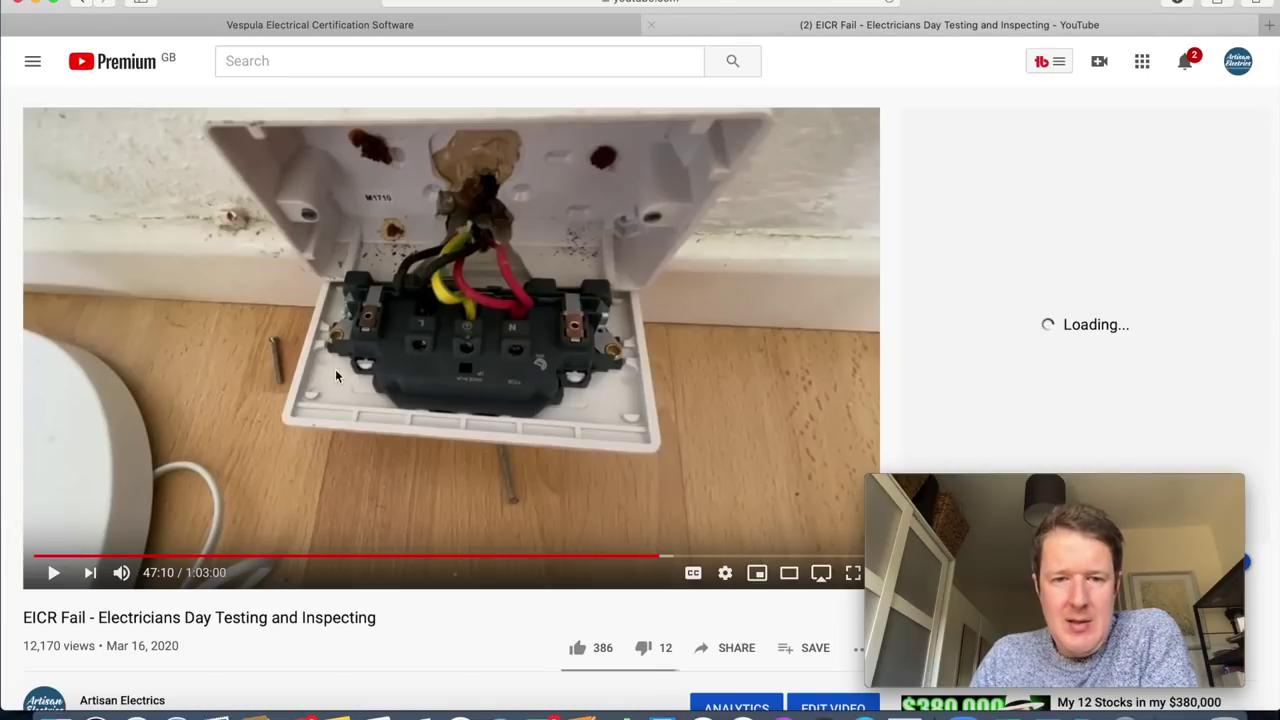
pyautogui.moveTo(649, 556); pyautogui.dragTo(158, 557)
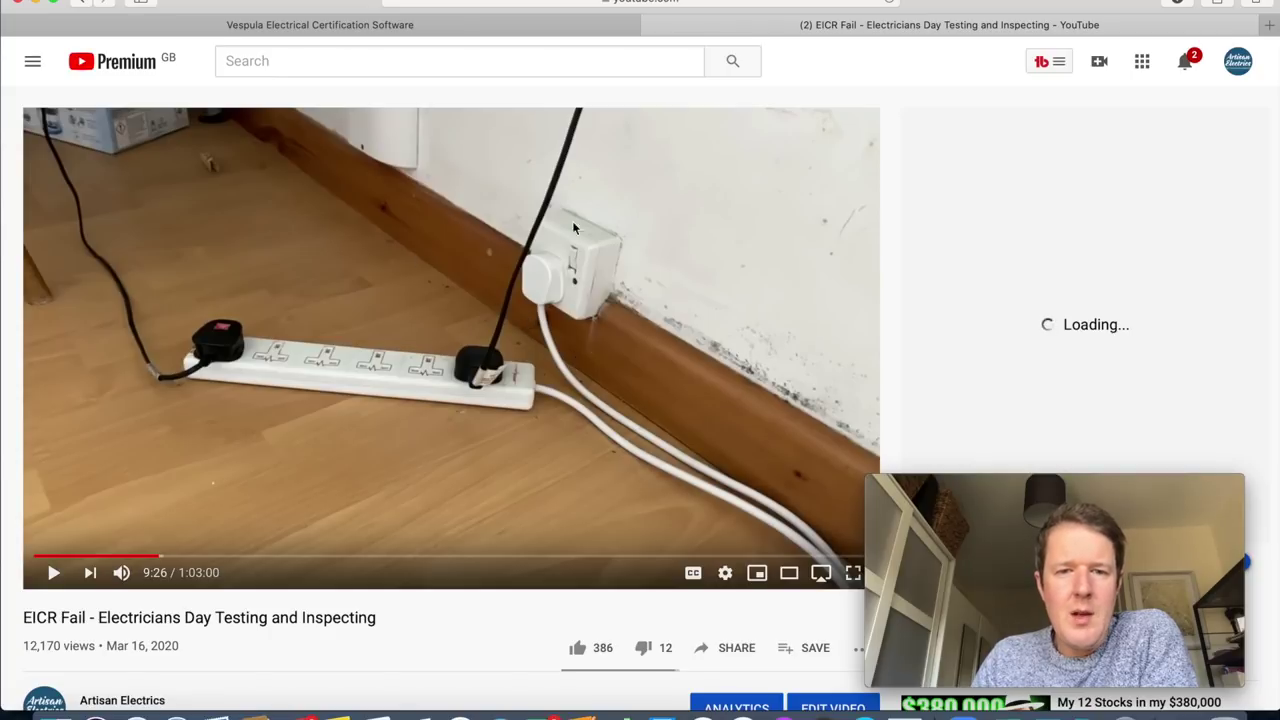
# Return to Vespula and add a new observation described with the standard text "Inadequate number of socket outlets present".
pyautogui.click(548, 28)
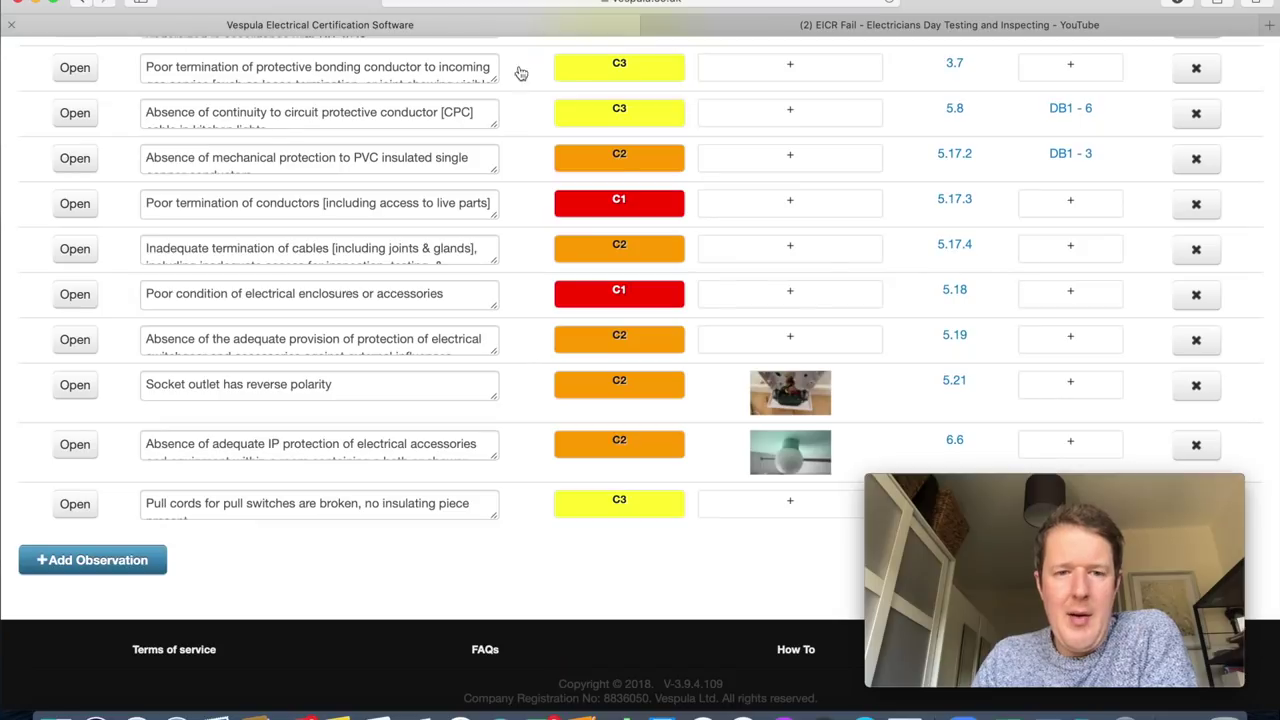
pyautogui.click(120, 562)
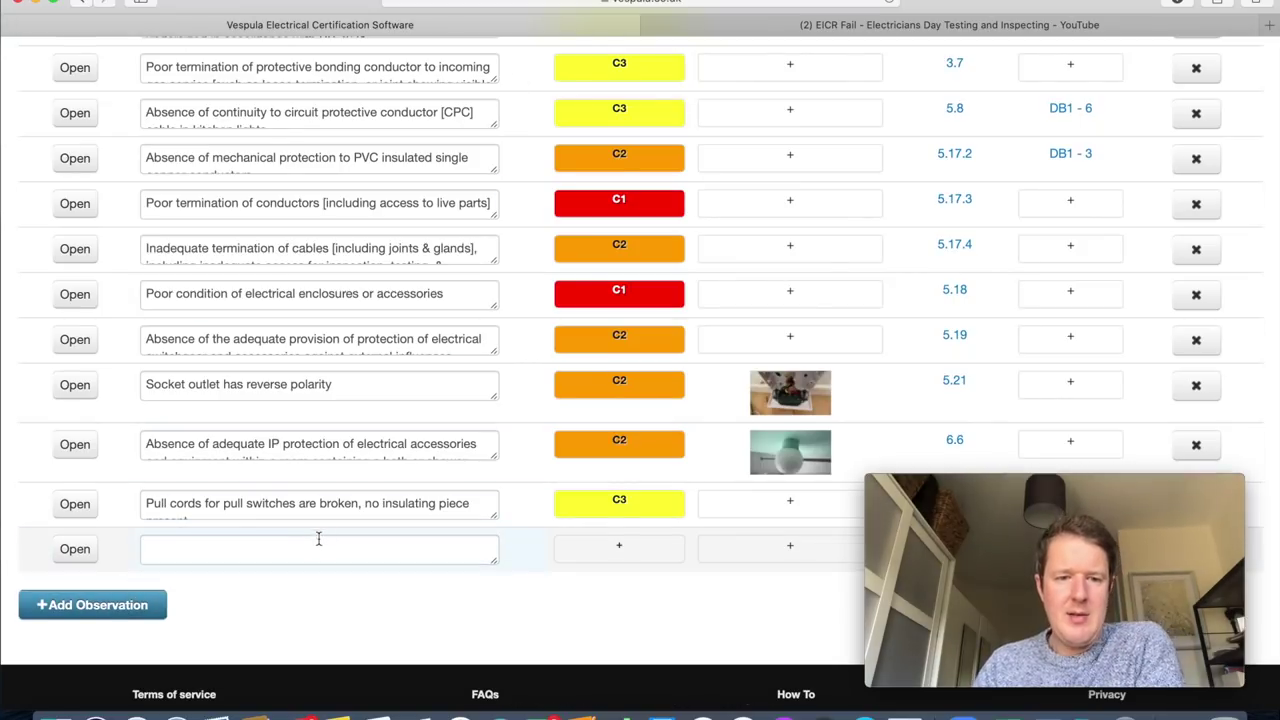
pyautogui.click(314, 546)
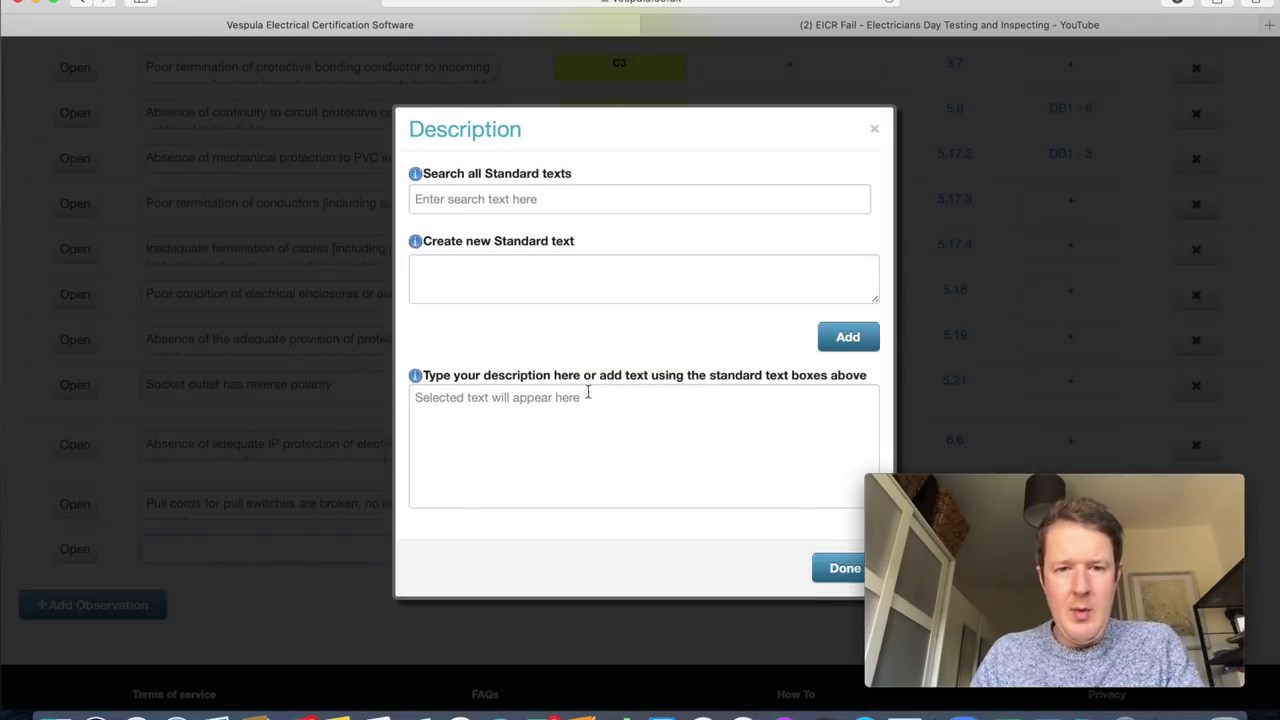
pyautogui.click(566, 440)
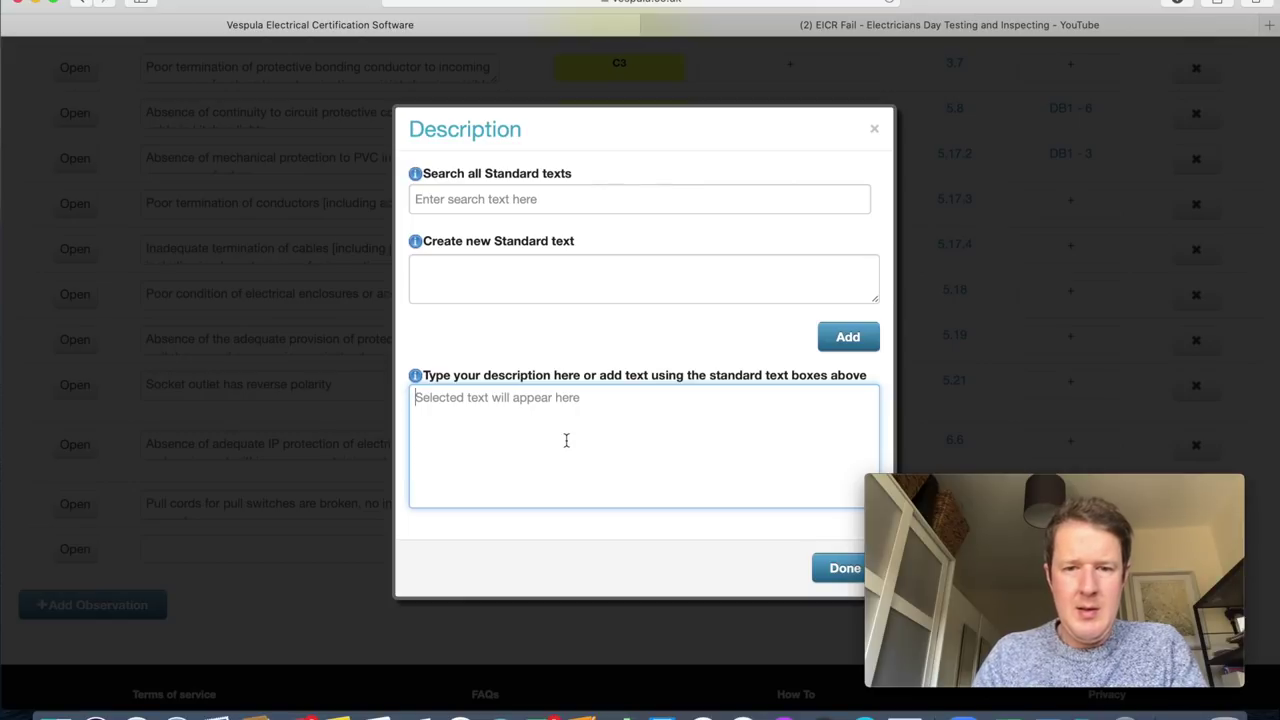
pyautogui.click(591, 202)
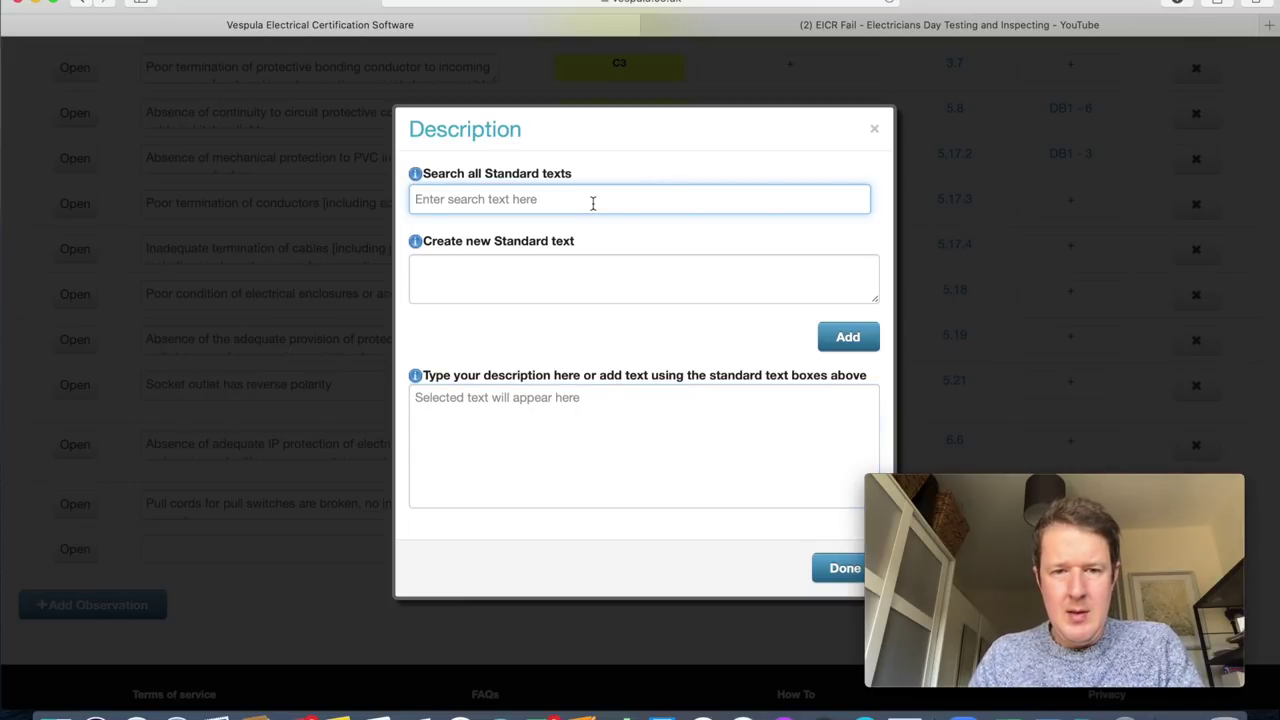
pyautogui.write('inade')
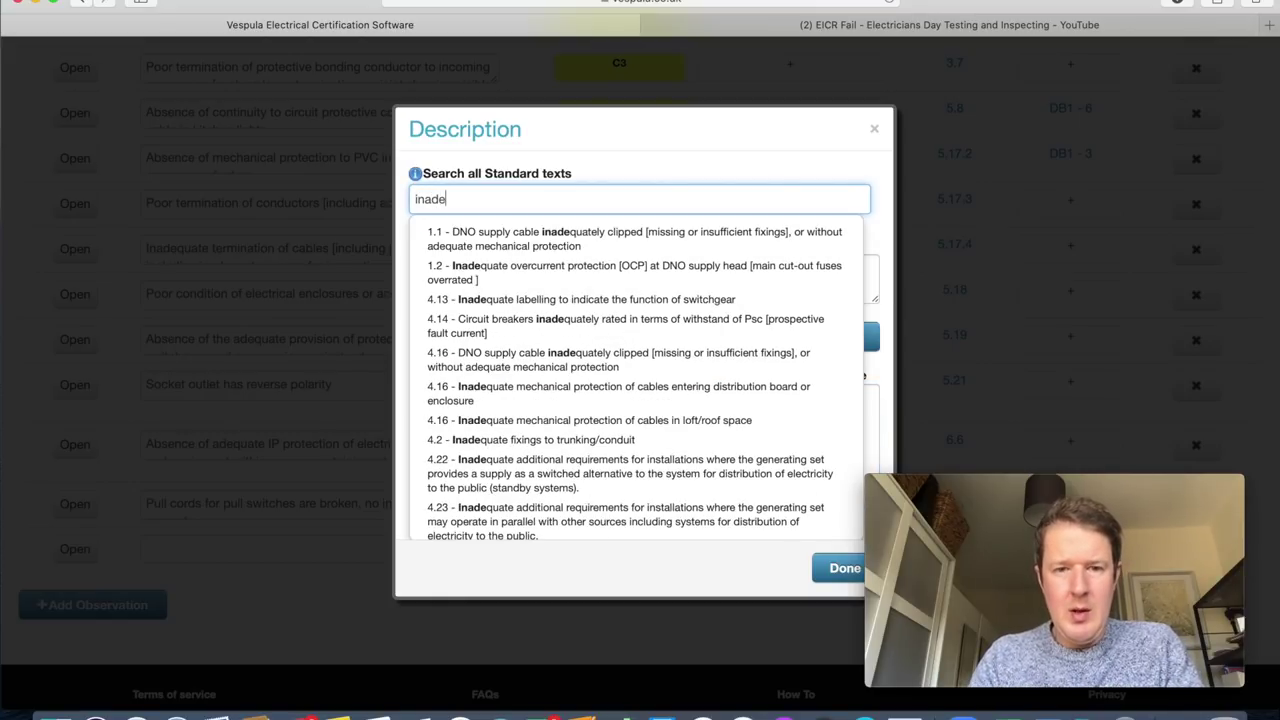
pyautogui.write('quate')
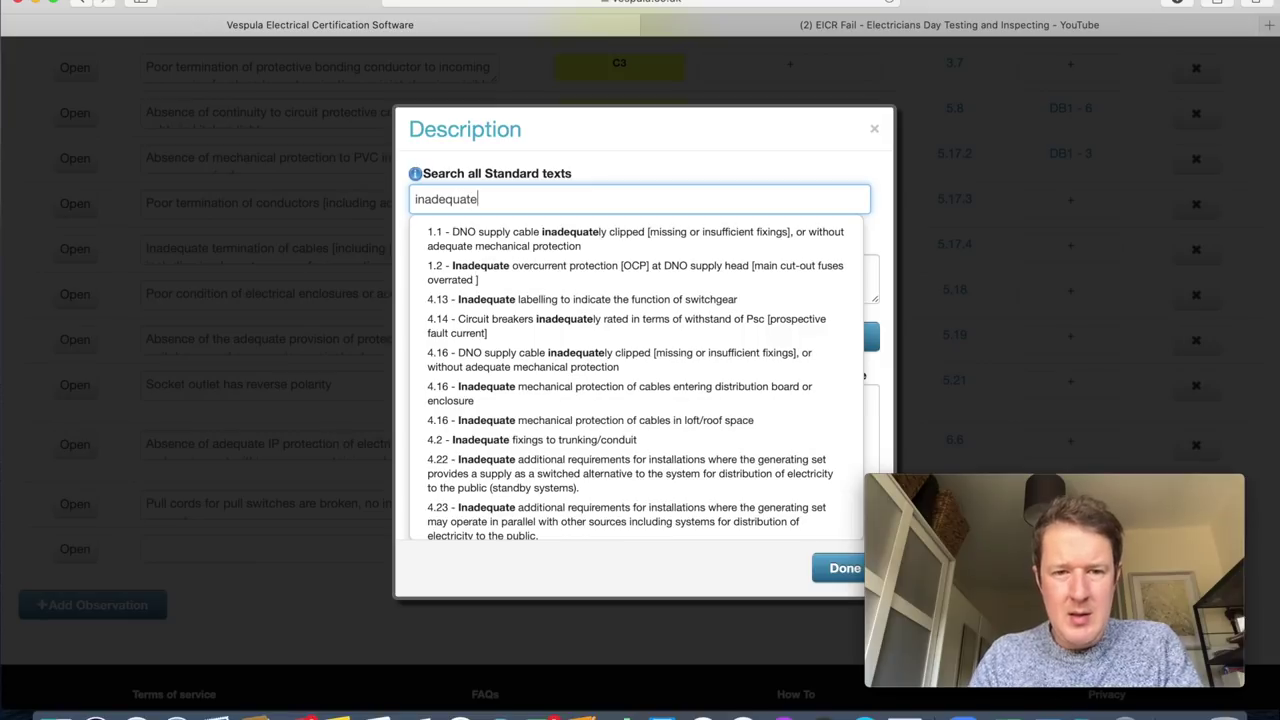
pyautogui.write(' number of socket outlets present')
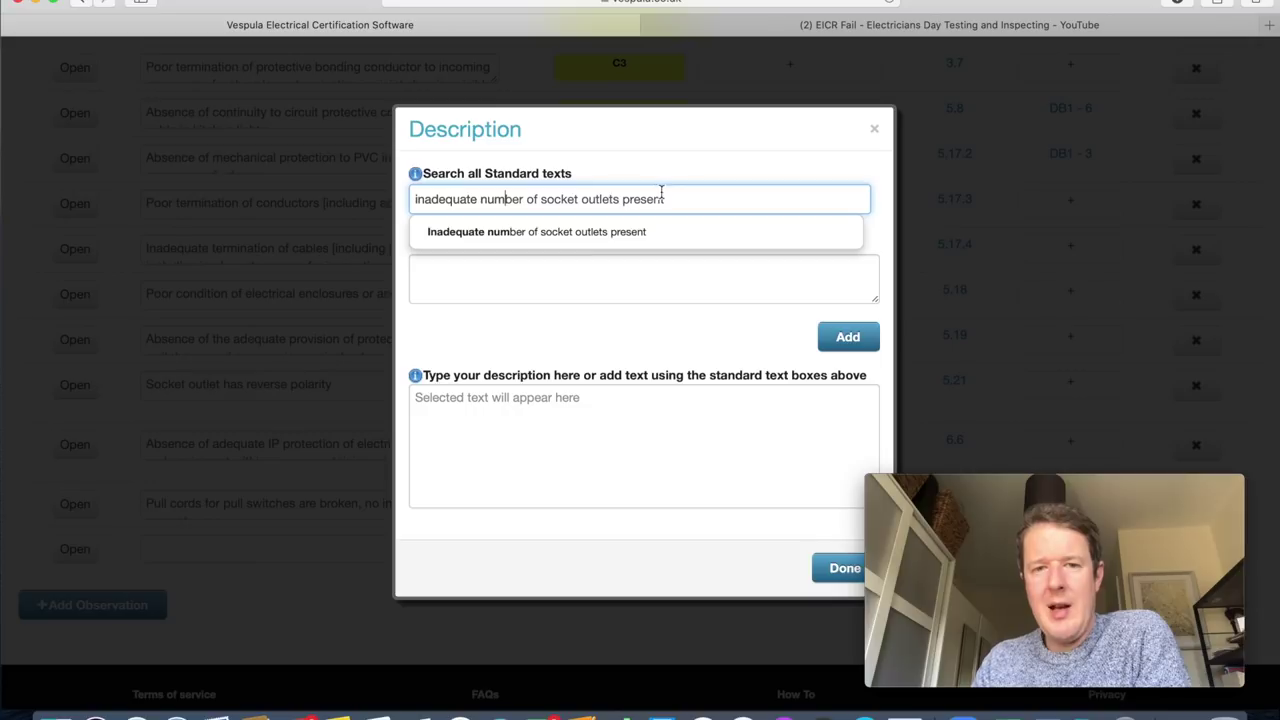
pyautogui.click(579, 236)
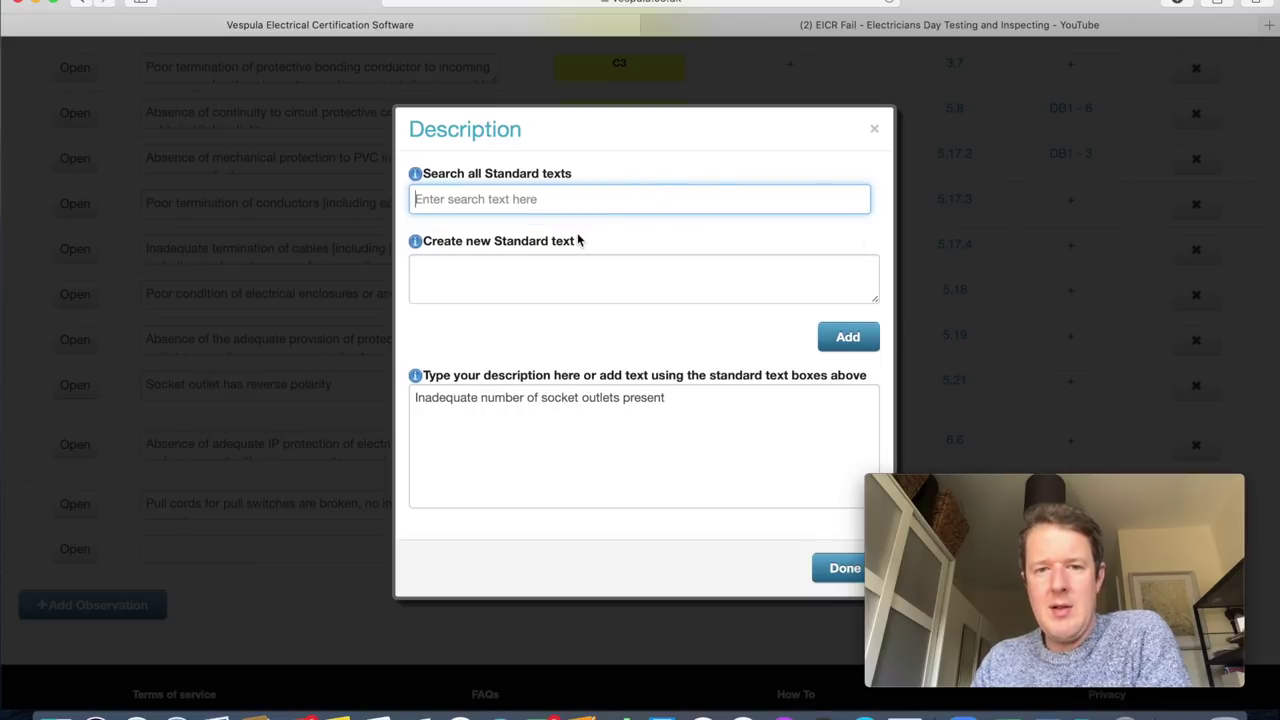
pyautogui.click(828, 566)
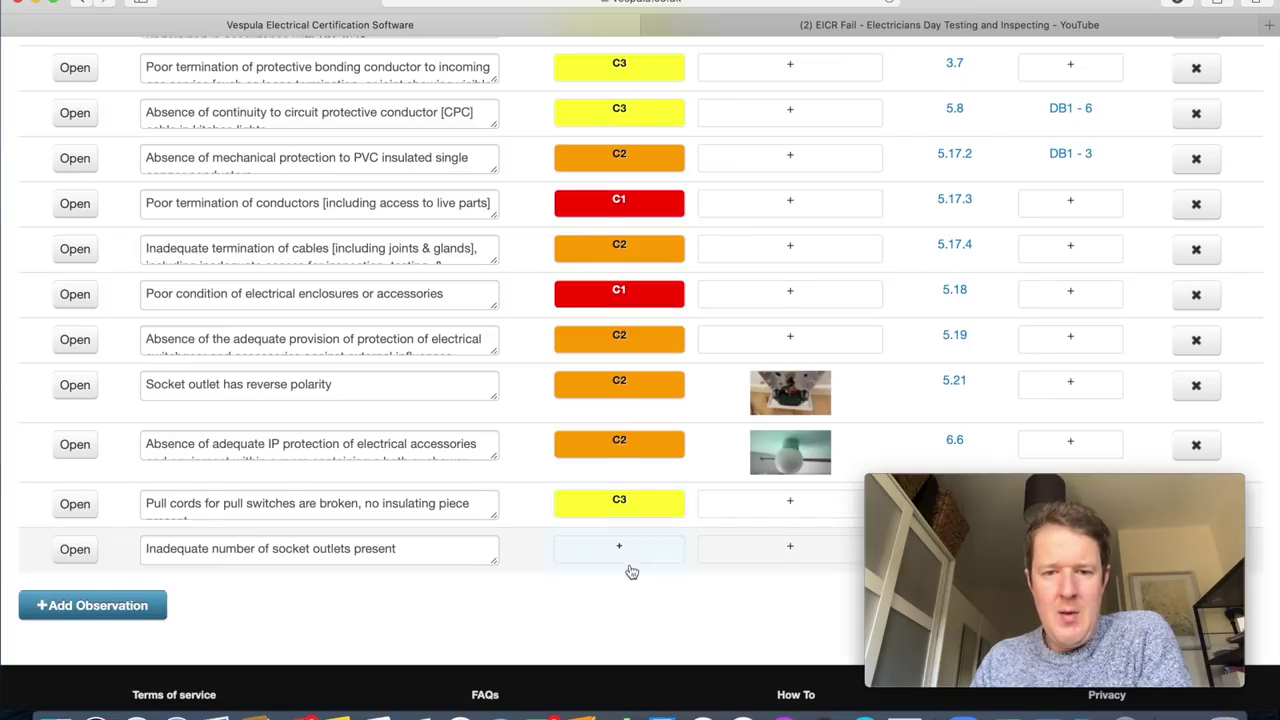
# Set the outcome of the socket outlets observation to C3 - Improvement recommended.
pyautogui.click(624, 555)
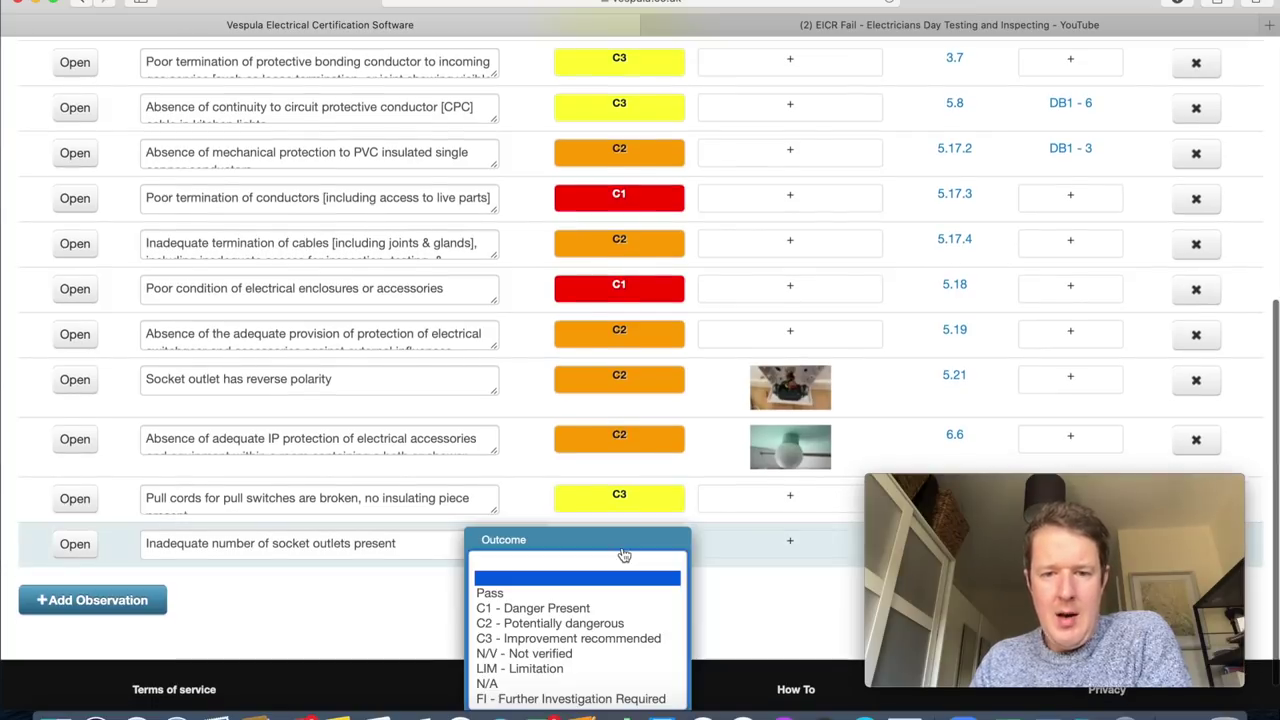
pyautogui.click(574, 639)
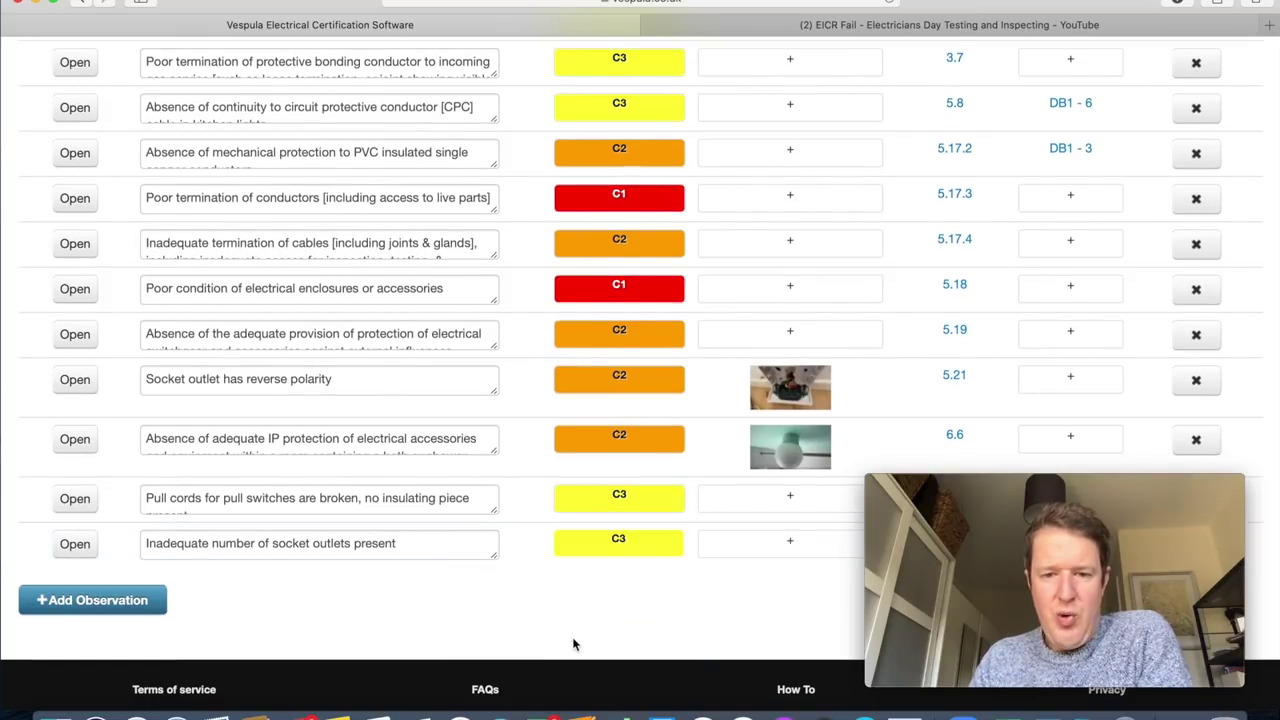
pyautogui.scroll(-2, 776, 586)
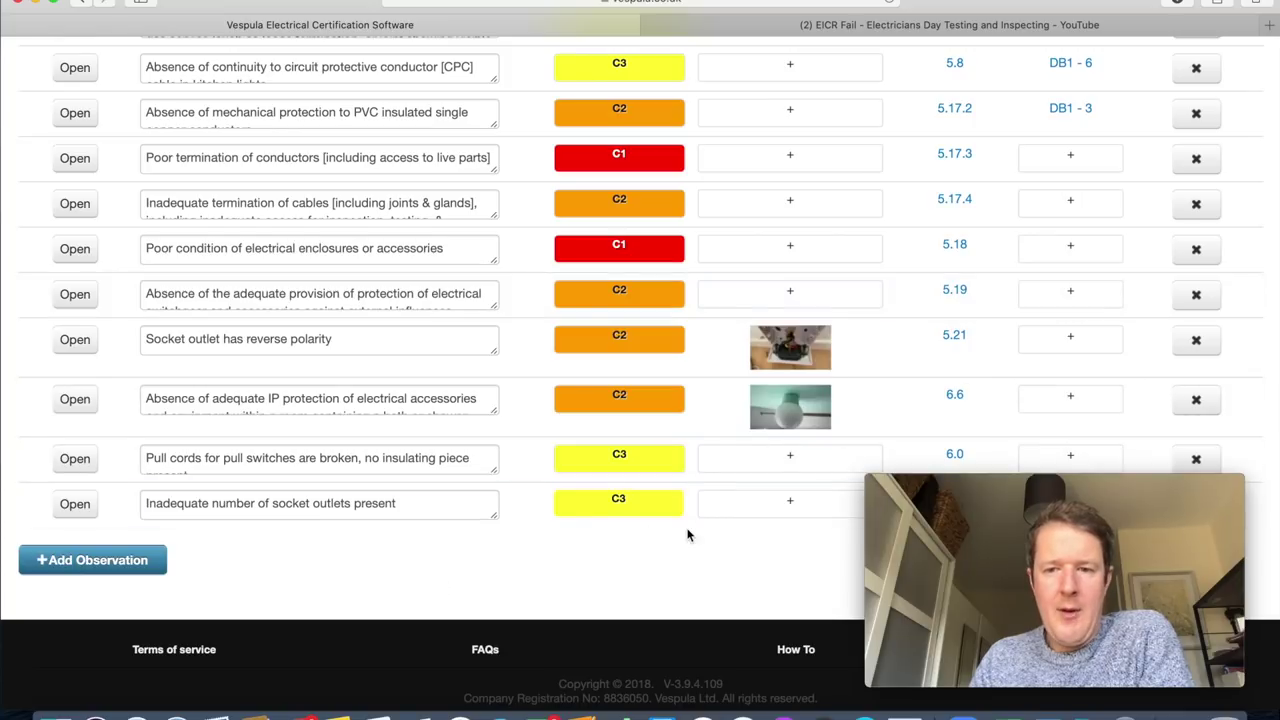
# Look through the YouTube video up to 13:19 for further defects, and return to Vespula.
pyautogui.click(880, 24)
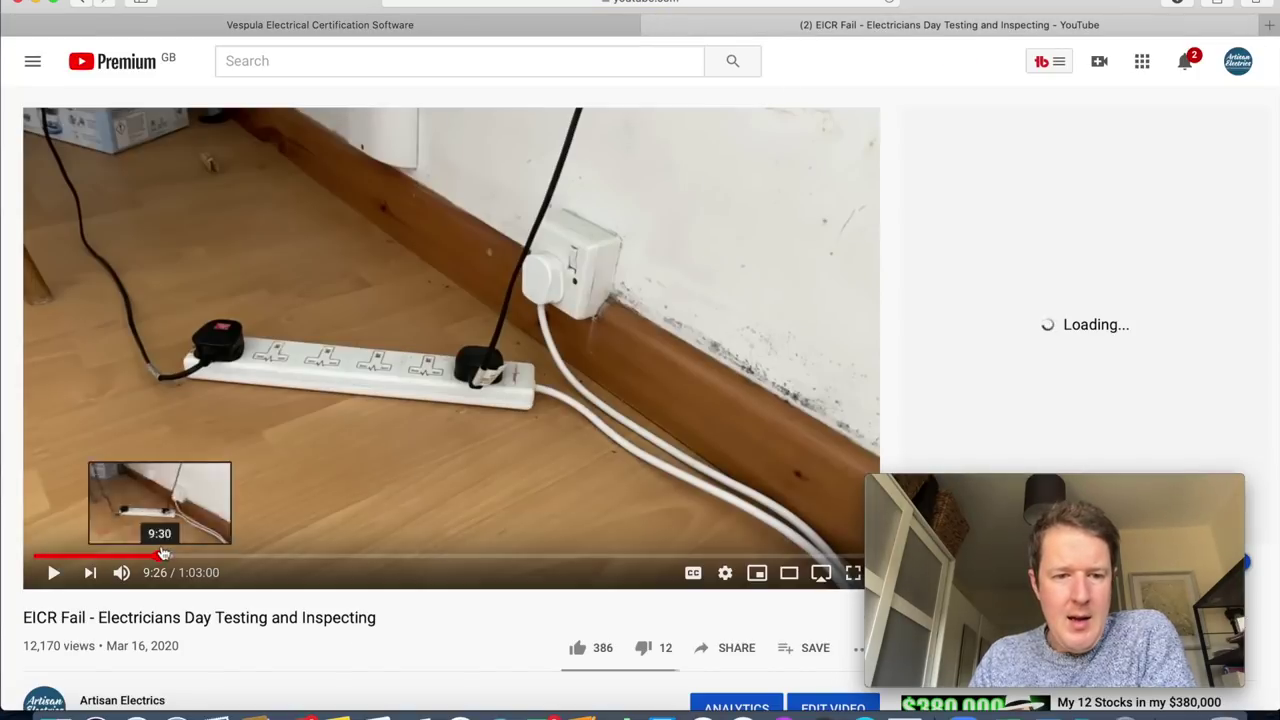
pyautogui.moveTo(158, 556); pyautogui.dragTo(211, 558)
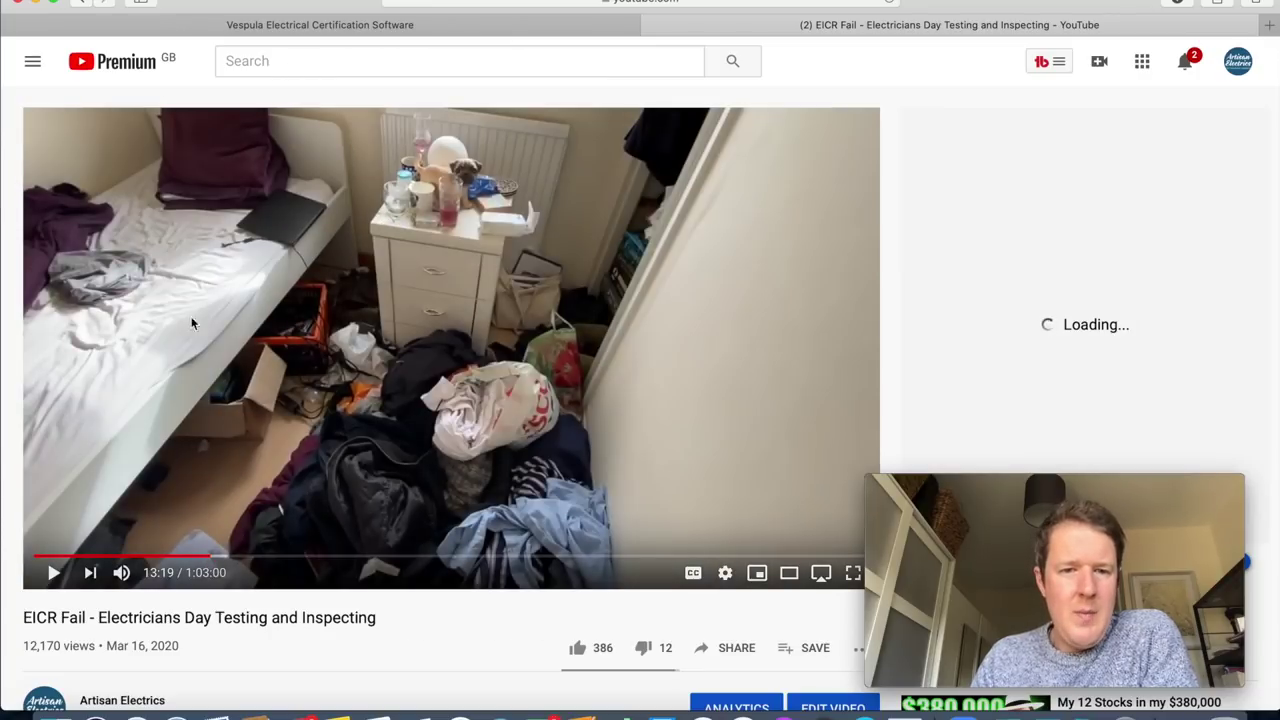
pyautogui.click(502, 30)
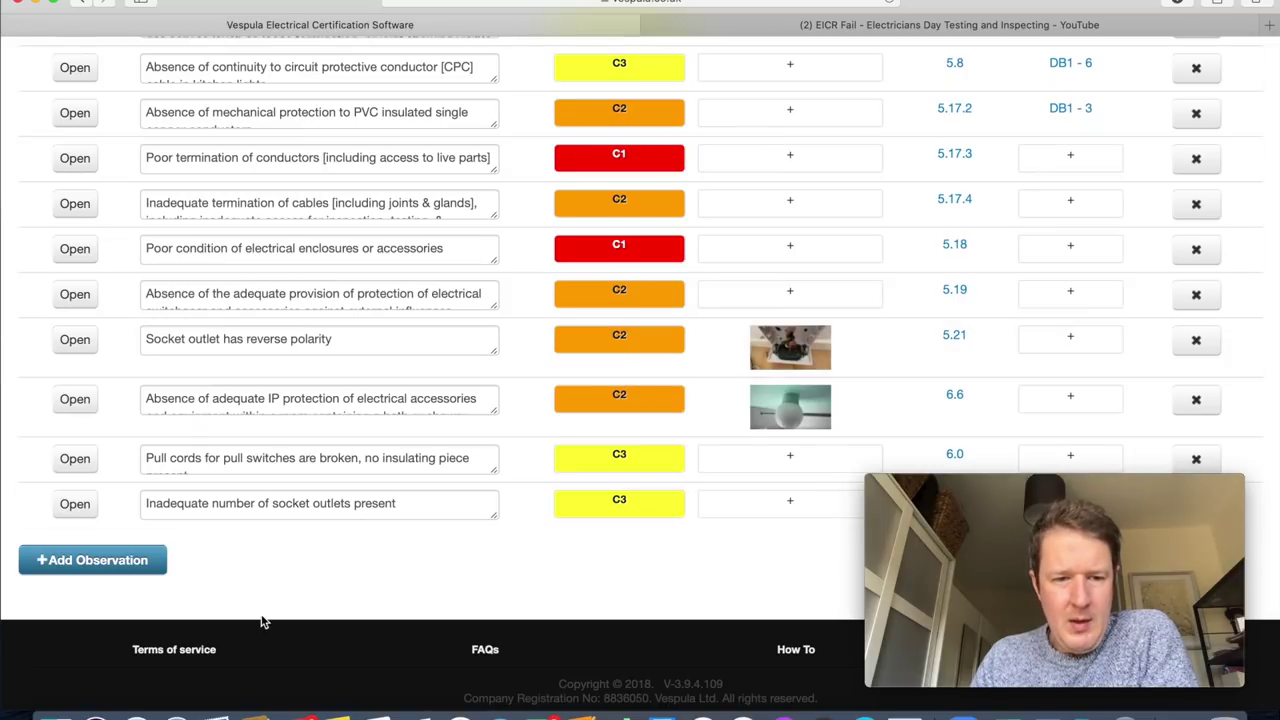
# Go through the inspection schedule to item 4.19, RCDs provided for additional protection, and set its outcome to C2 - Potentially dangerous.
pyautogui.scroll(10, 413, 330)
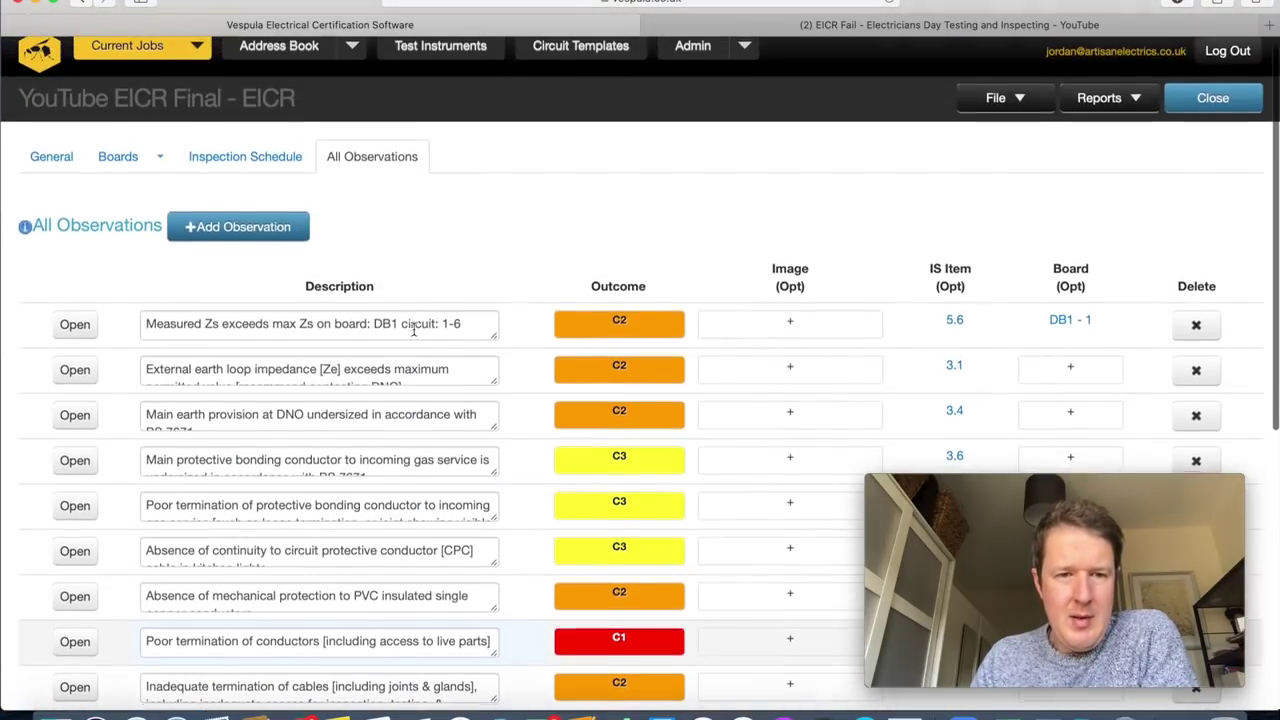
pyautogui.click(286, 160)
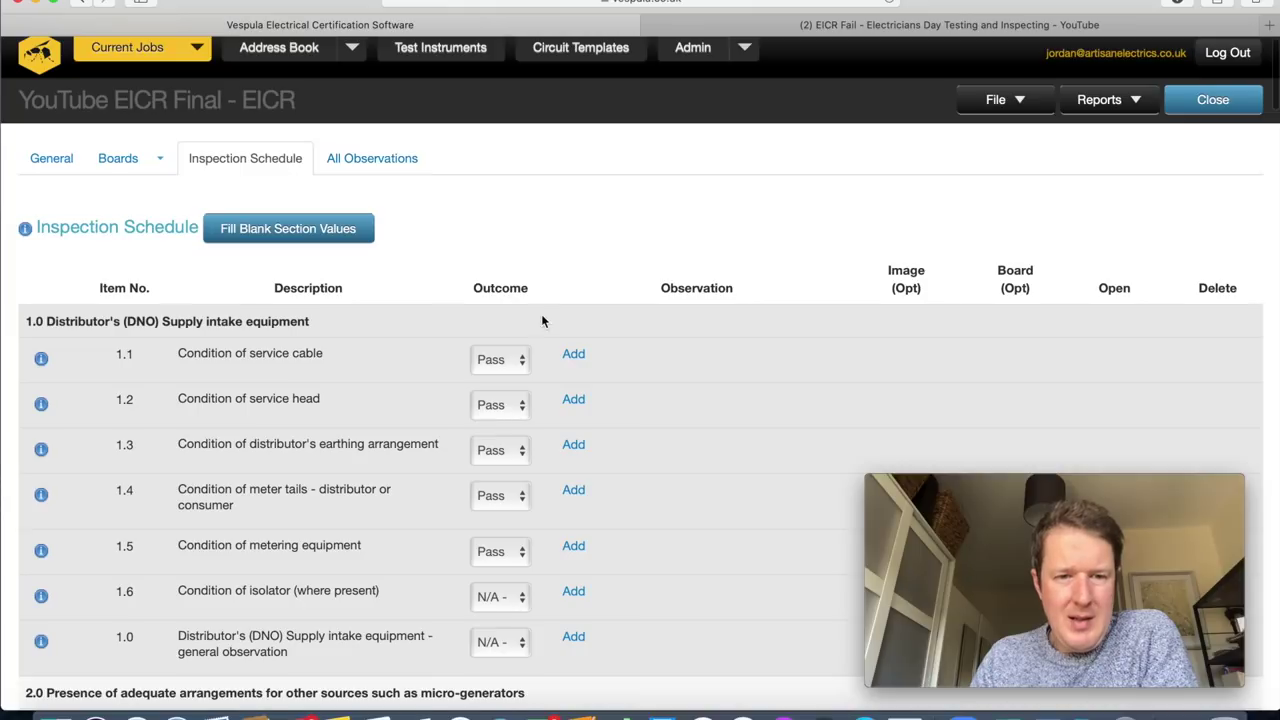
pyautogui.scroll(-10, 680, 444)
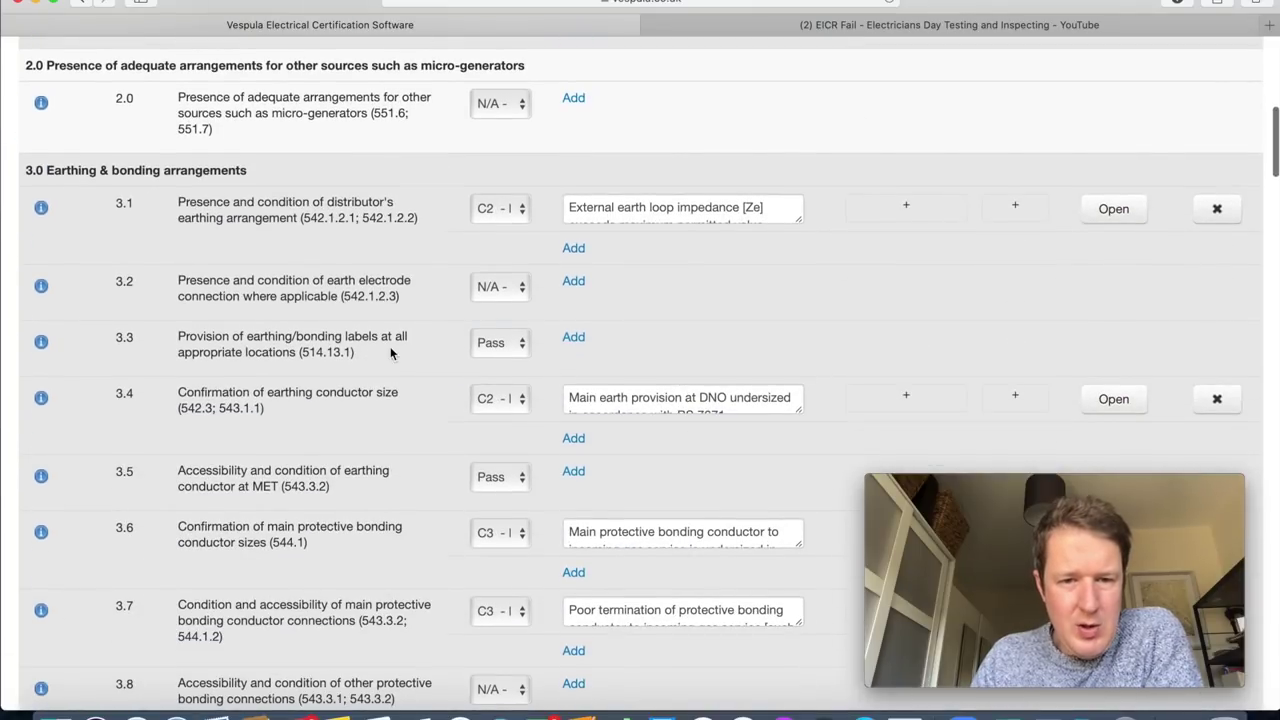
pyautogui.scroll(-11, 419, 486)
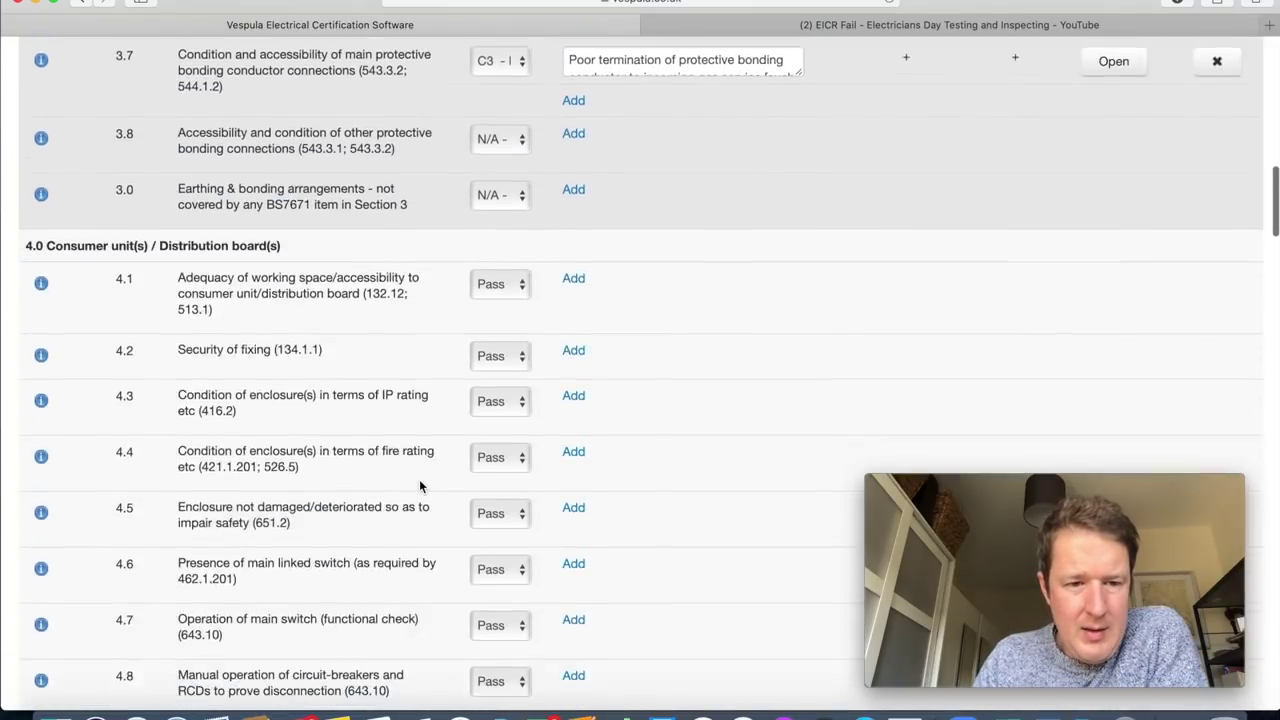
pyautogui.scroll(6, 419, 486)
pyautogui.scroll(-7, 419, 486)
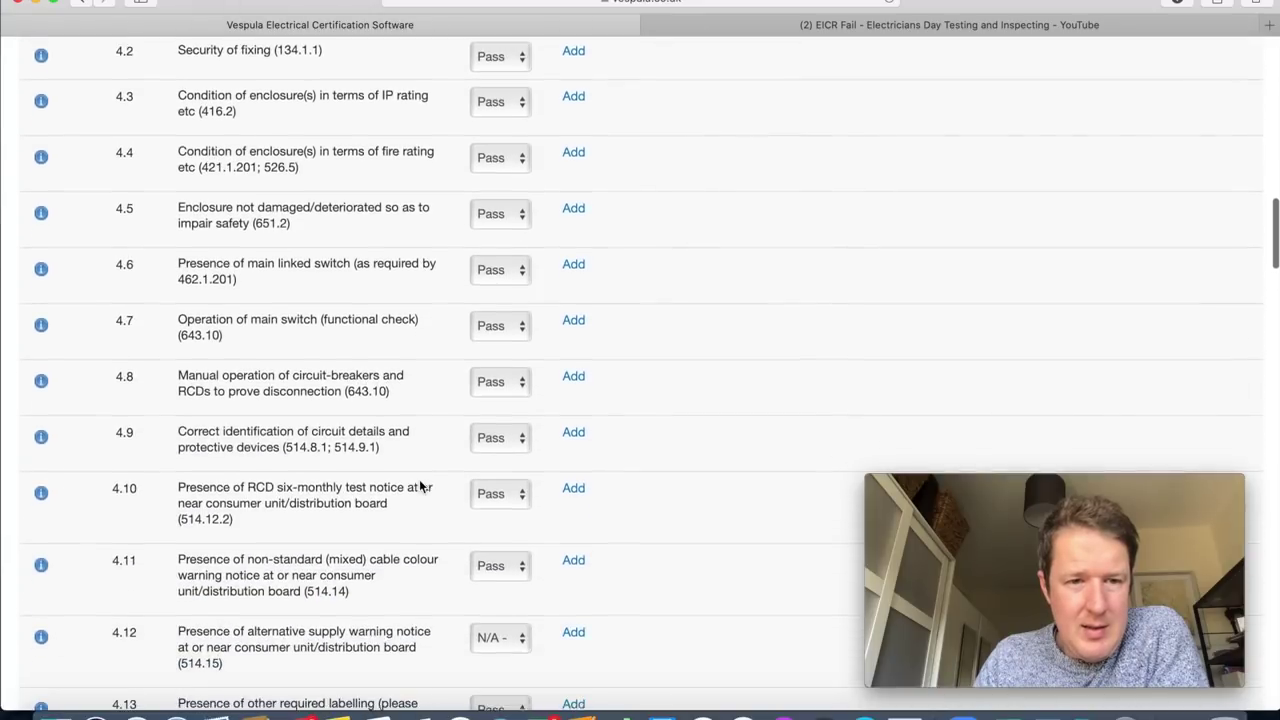
pyautogui.scroll(-2, 419, 484)
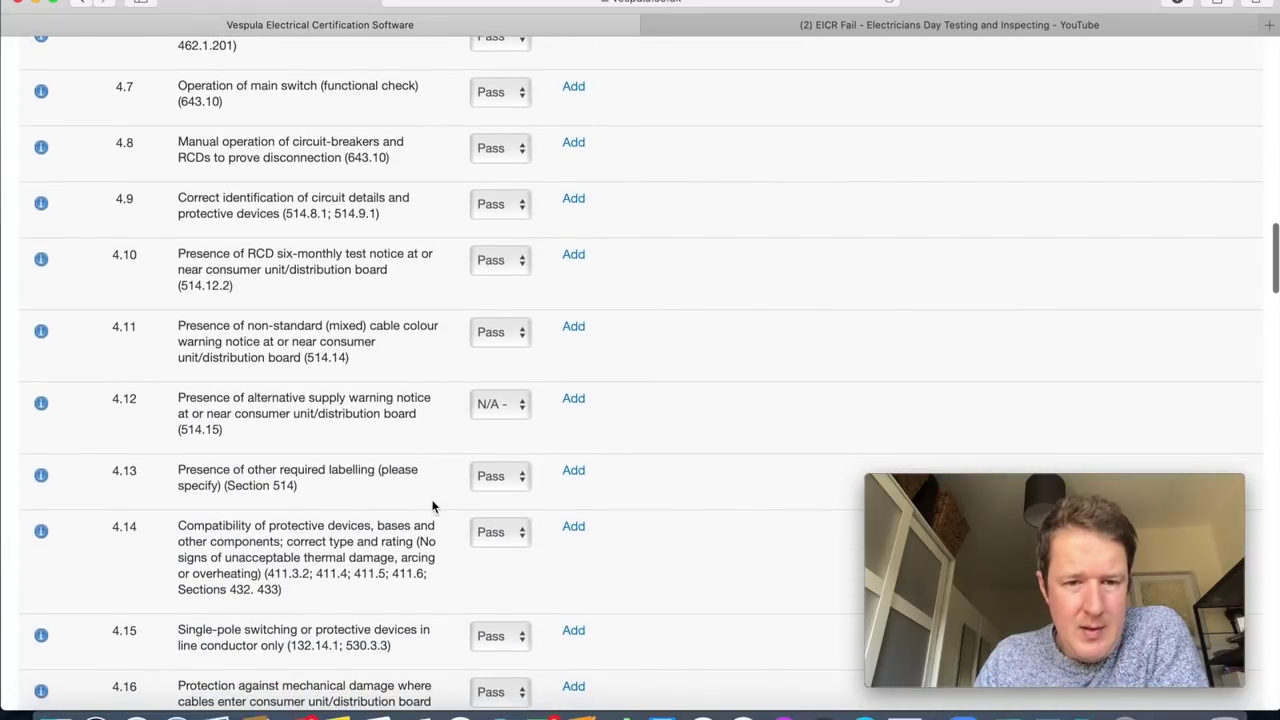
pyautogui.scroll(-5, 425, 450)
pyautogui.scroll(-8, 433, 507)
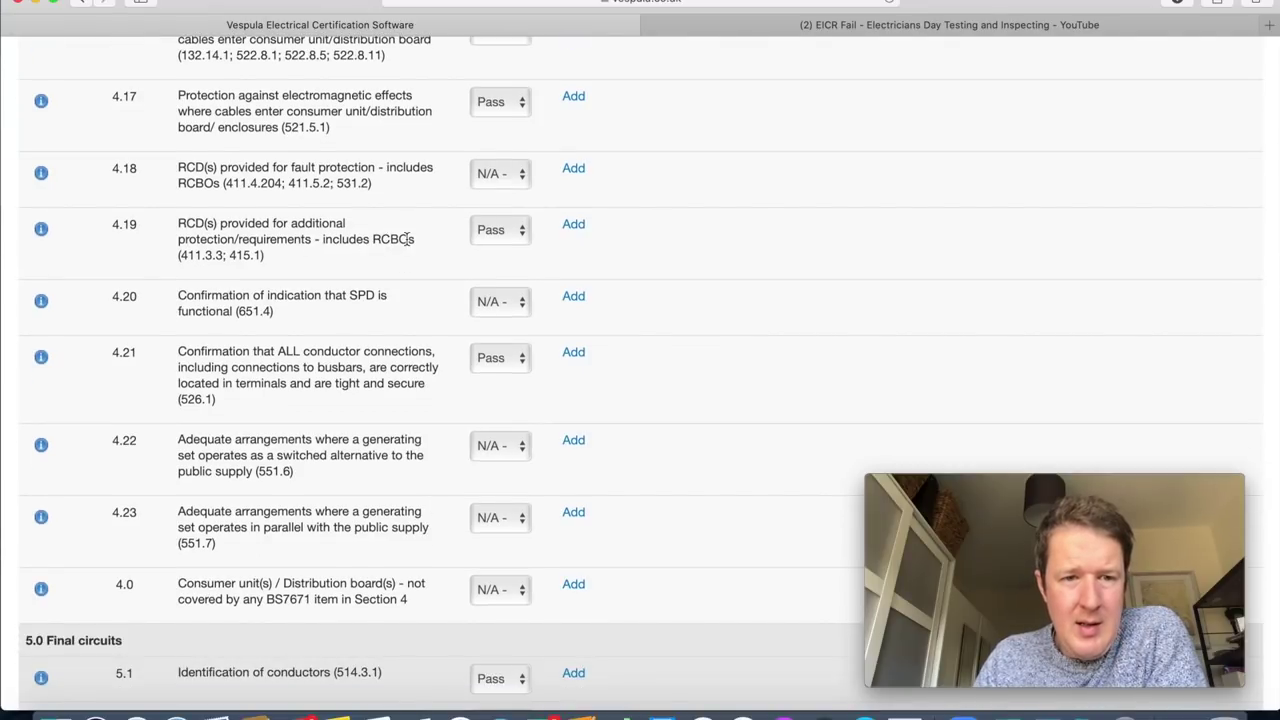
pyautogui.click(512, 232)
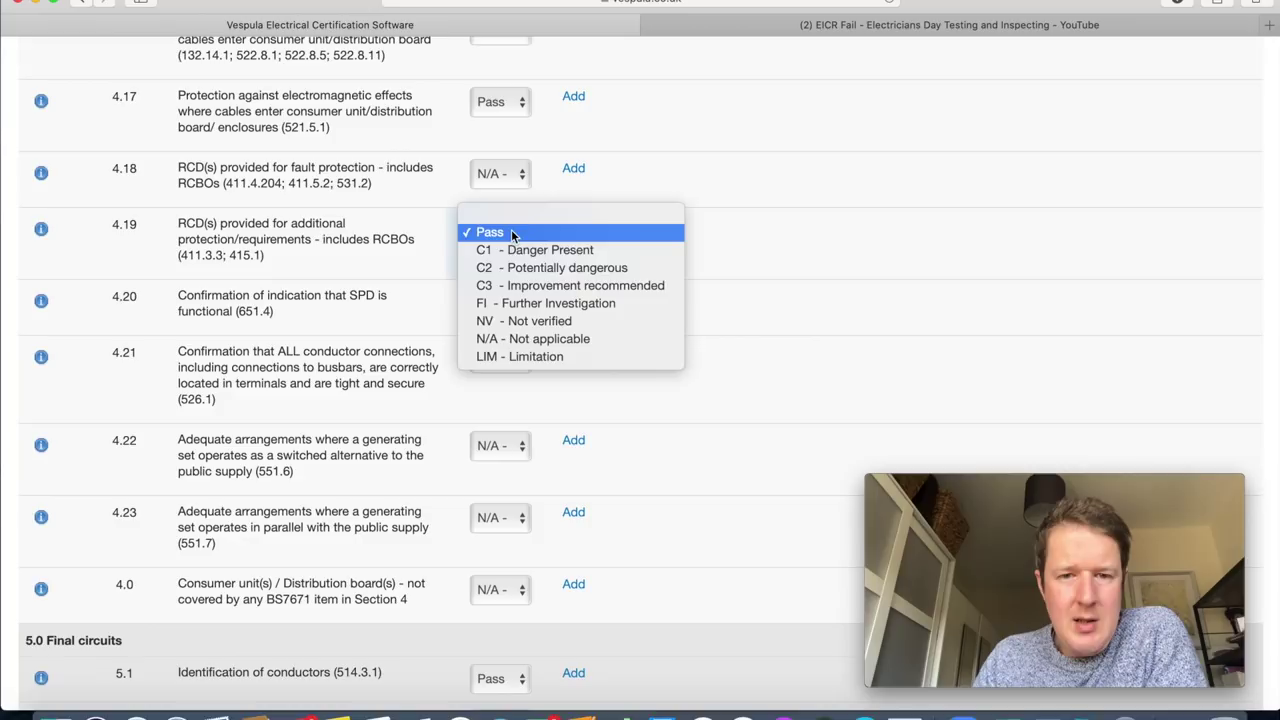
pyautogui.click(602, 268)
# Describe item 4.19 with the standard text "Absence of residual current device protection of circuits [for additional protection]", adding "water heater circuit".
pyautogui.click(714, 236)
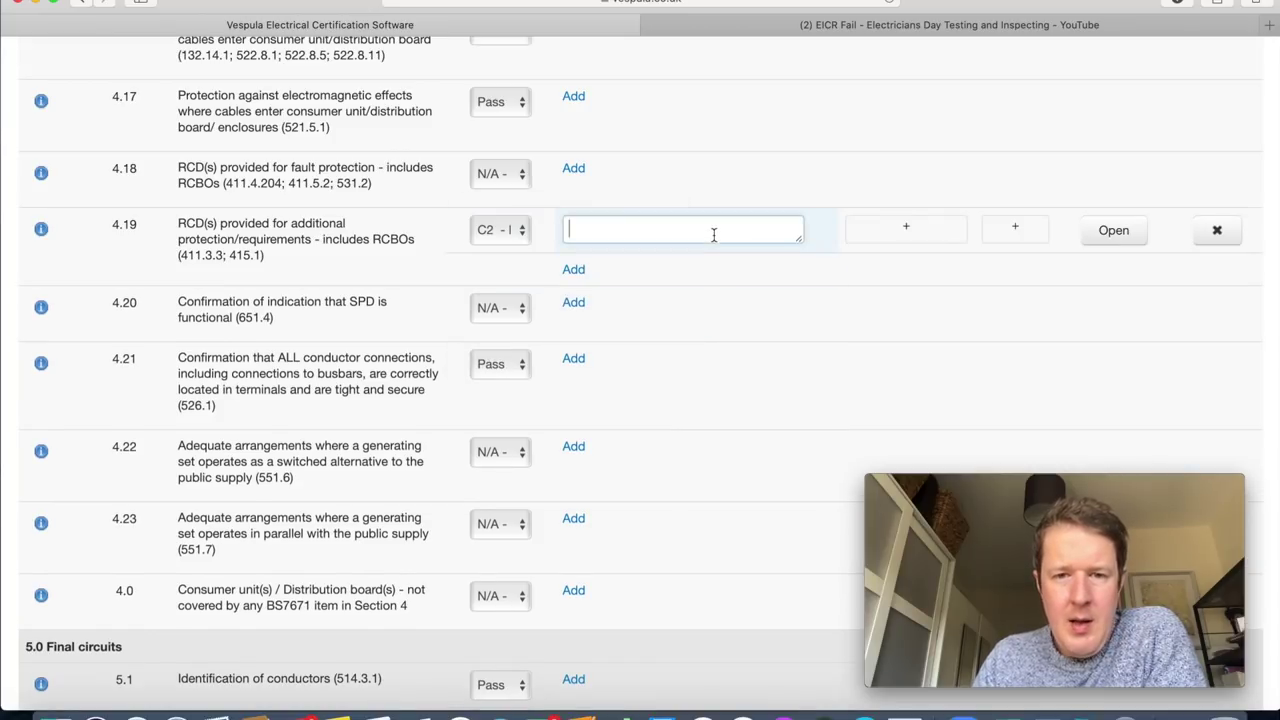
pyautogui.click(741, 205)
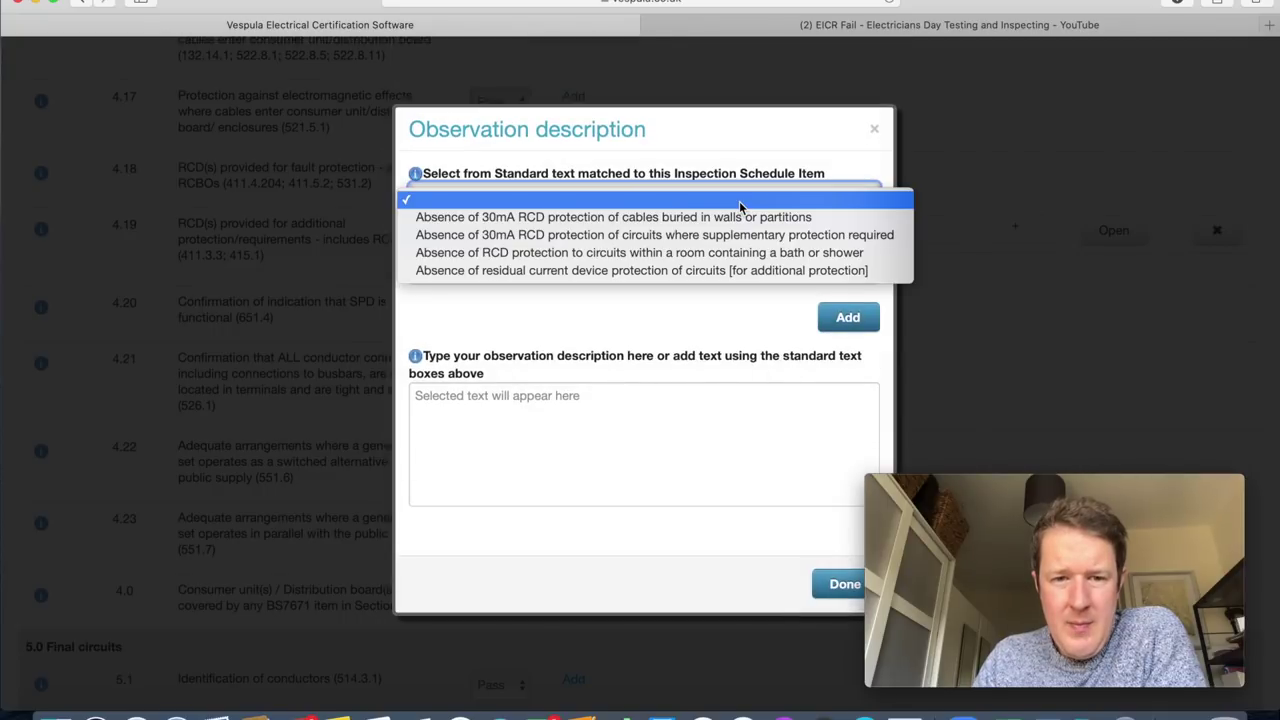
pyautogui.click(684, 271)
pyautogui.click(773, 450)
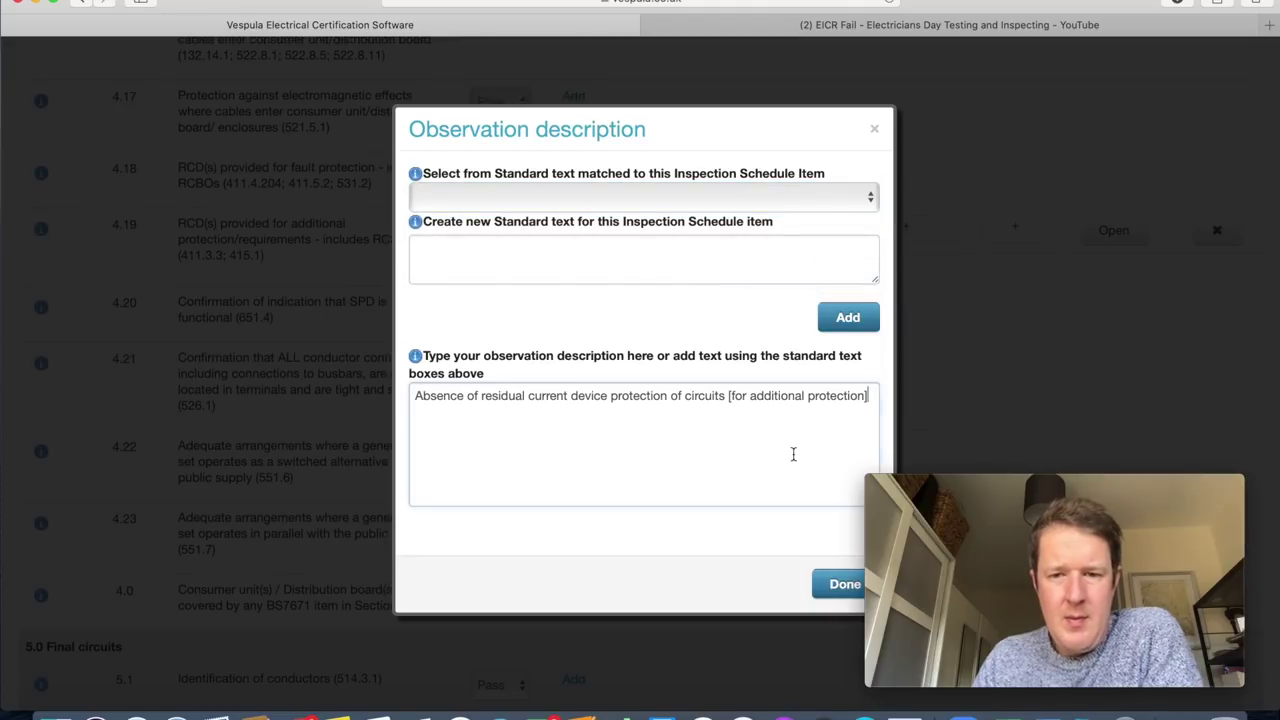
pyautogui.write('water heat')
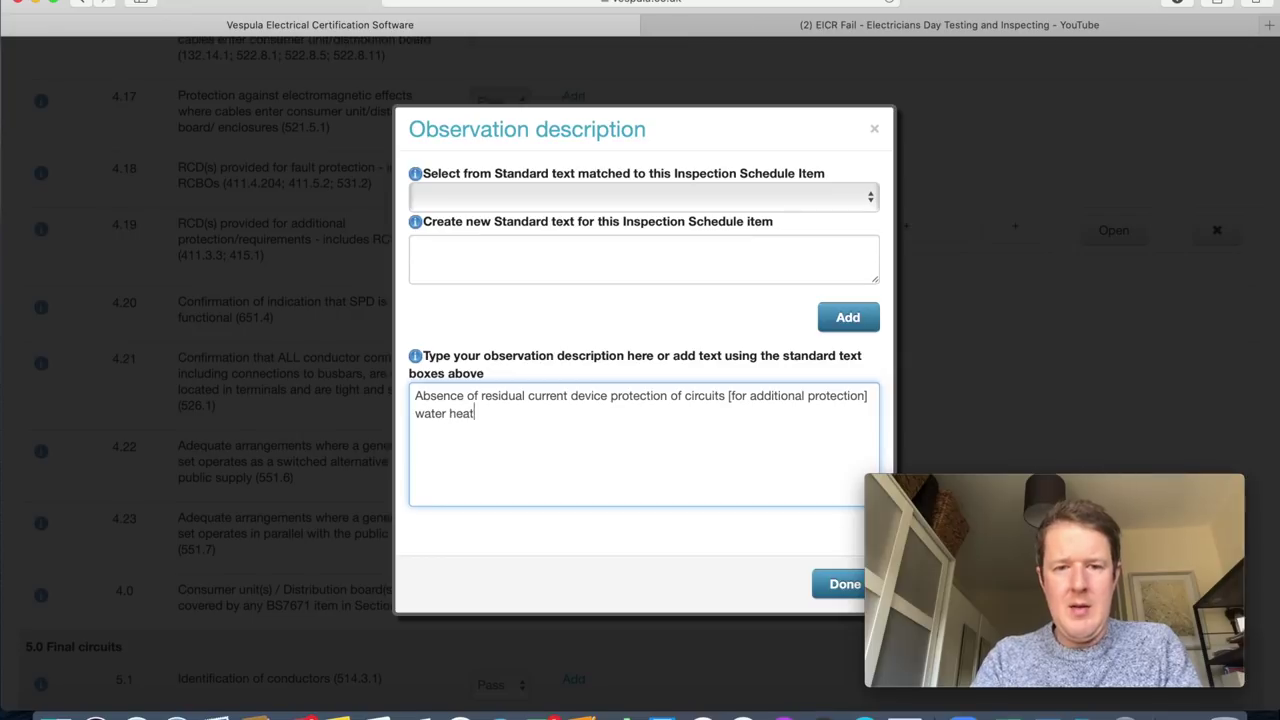
pyautogui.write('er circuit')
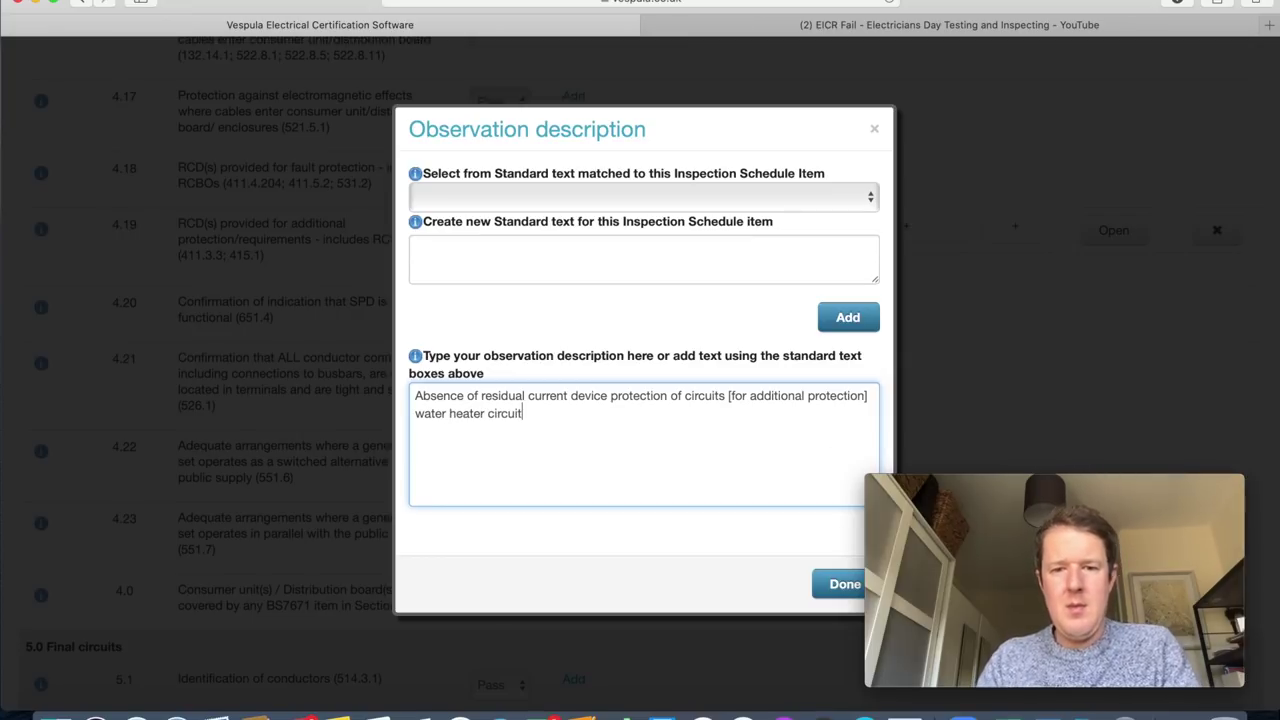
pyautogui.press('Escape')
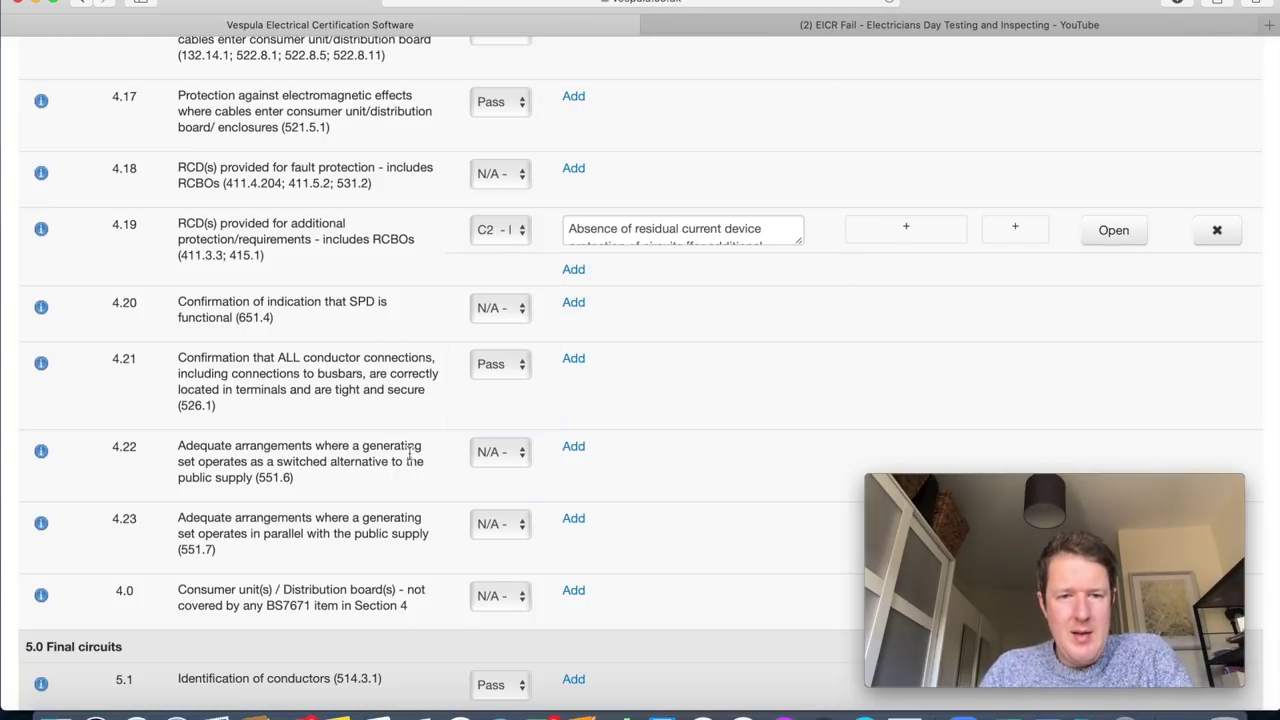
# Look over the rest of the inspection schedule through the final circuits section and open the full list of observations.
pyautogui.scroll(-2, 409, 455)
pyautogui.scroll(-15, 409, 455)
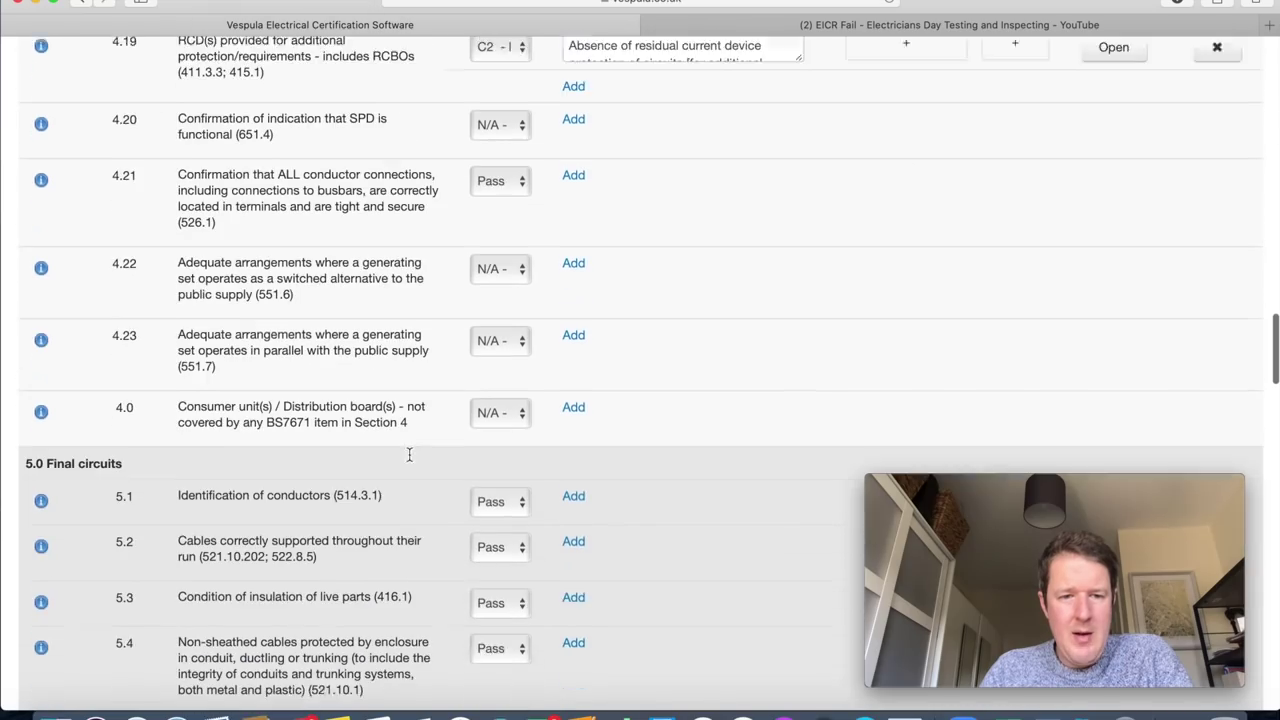
pyautogui.scroll(20, 409, 460)
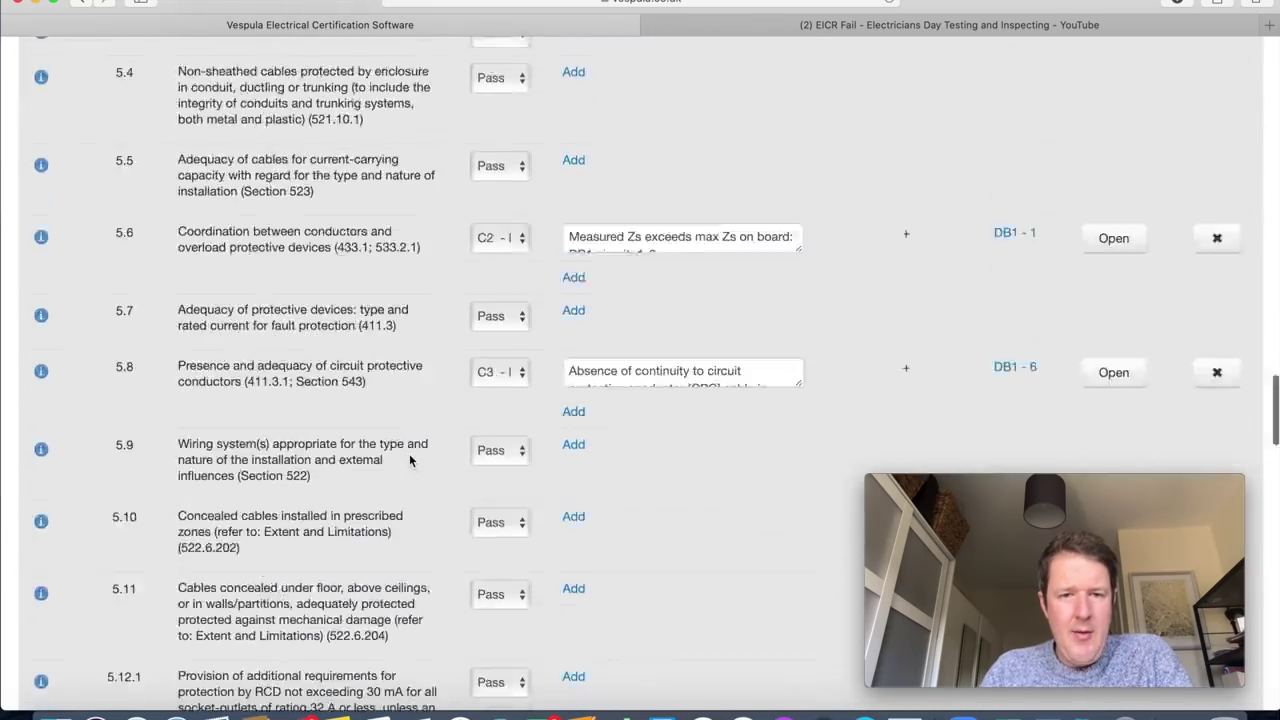
pyautogui.scroll(1, 409, 460)
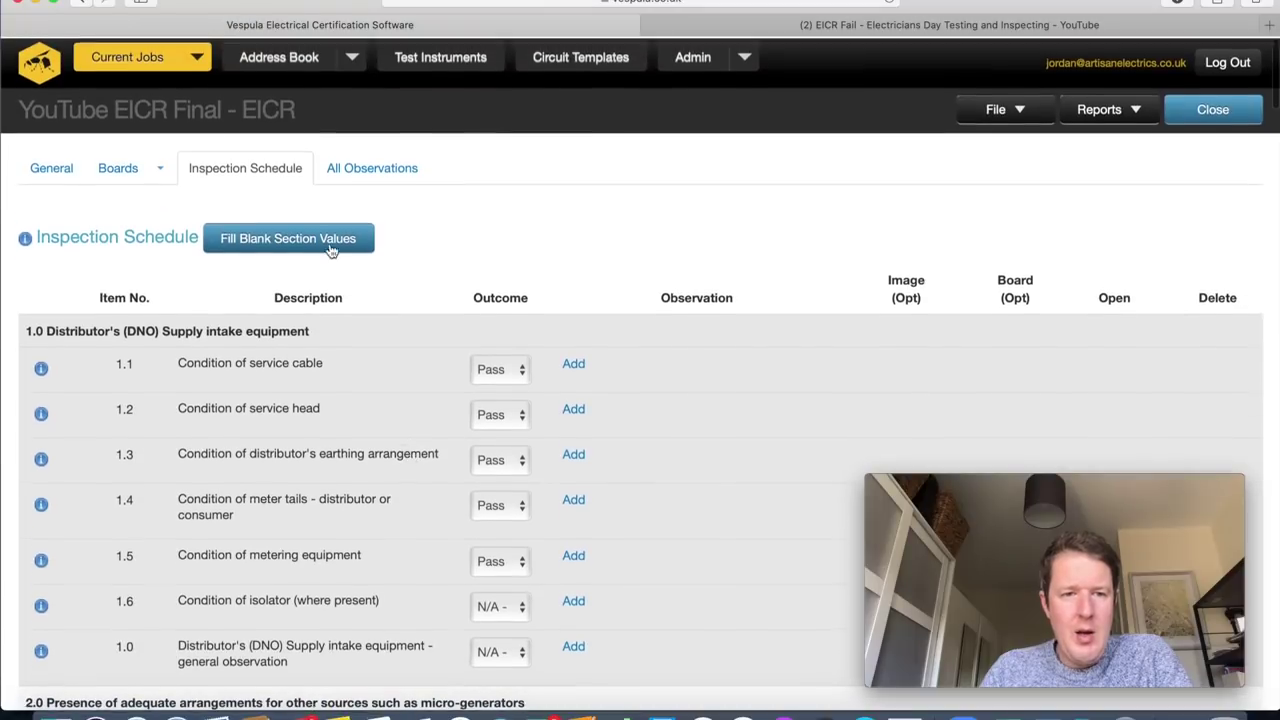
pyautogui.click(386, 165)
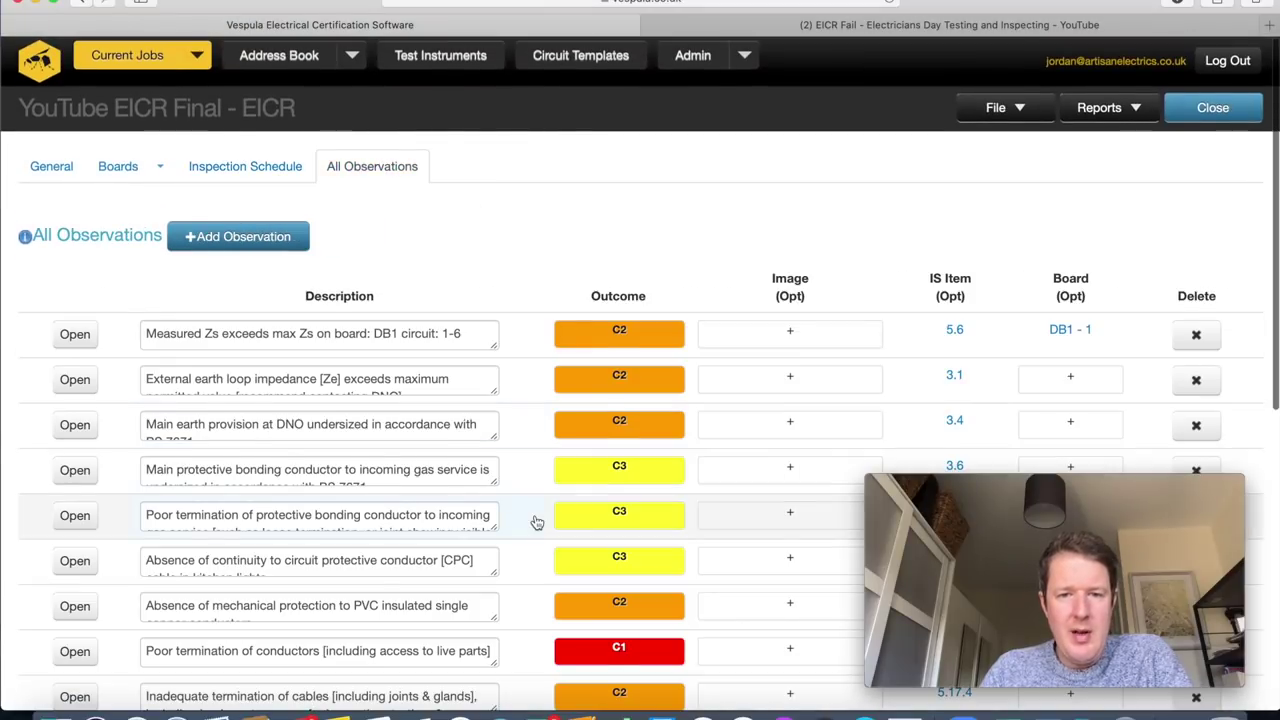
# Add an observation with the standard text "RCBO for boiler circuit has failed" and set its outcome to C2 - Potentially dangerous.
pyautogui.scroll(-6, 537, 523)
pyautogui.click(90, 562)
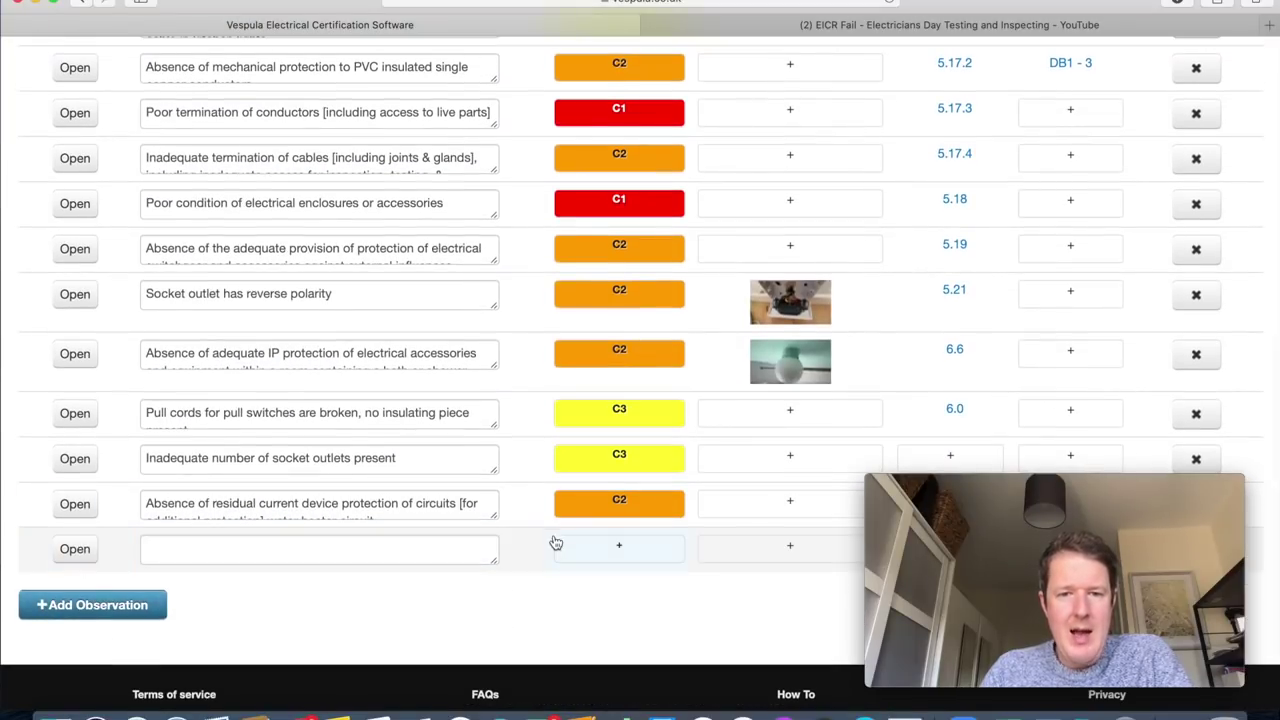
pyautogui.click(426, 549)
pyautogui.click(705, 204)
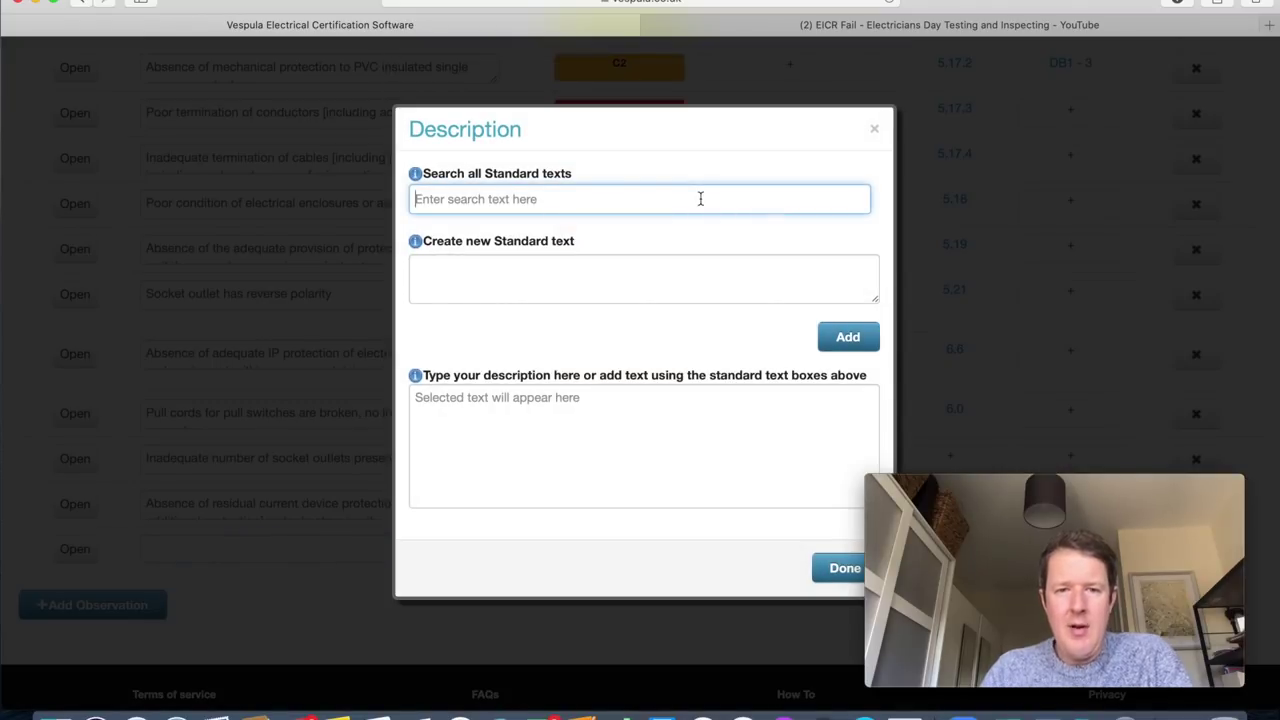
pyautogui.write('rcbo for boiler circuit has failed')
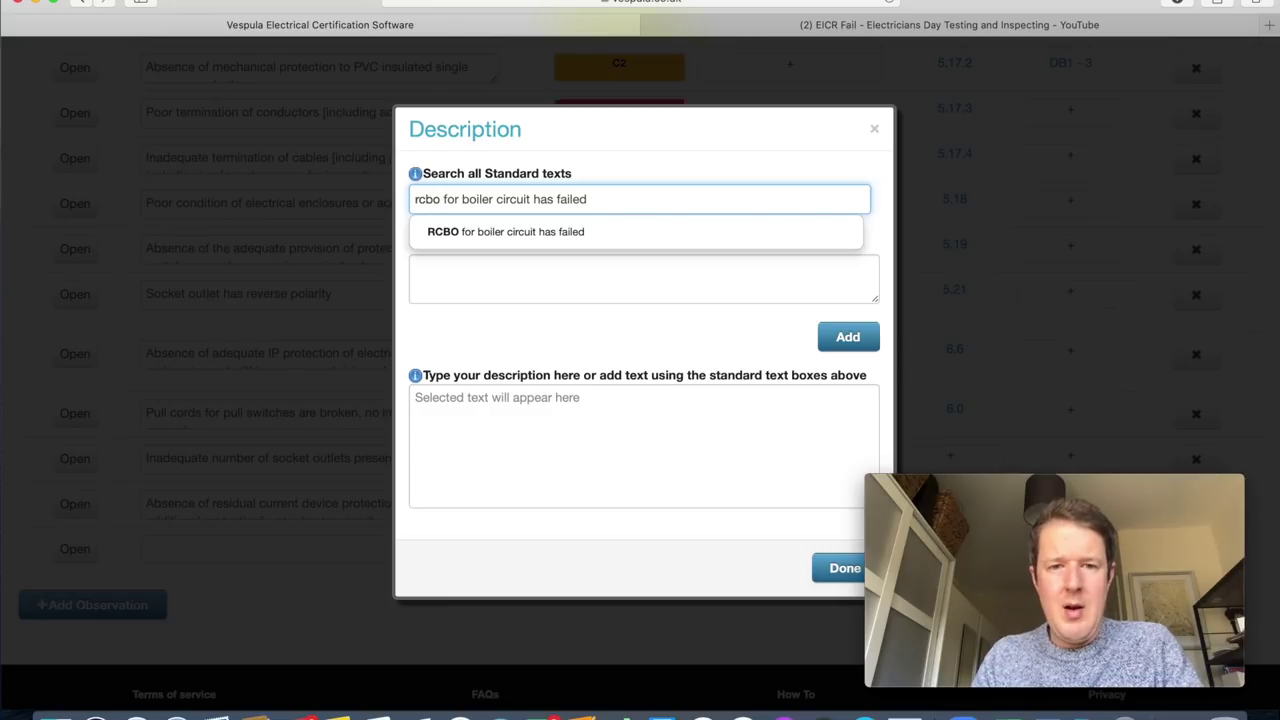
pyautogui.click(566, 234)
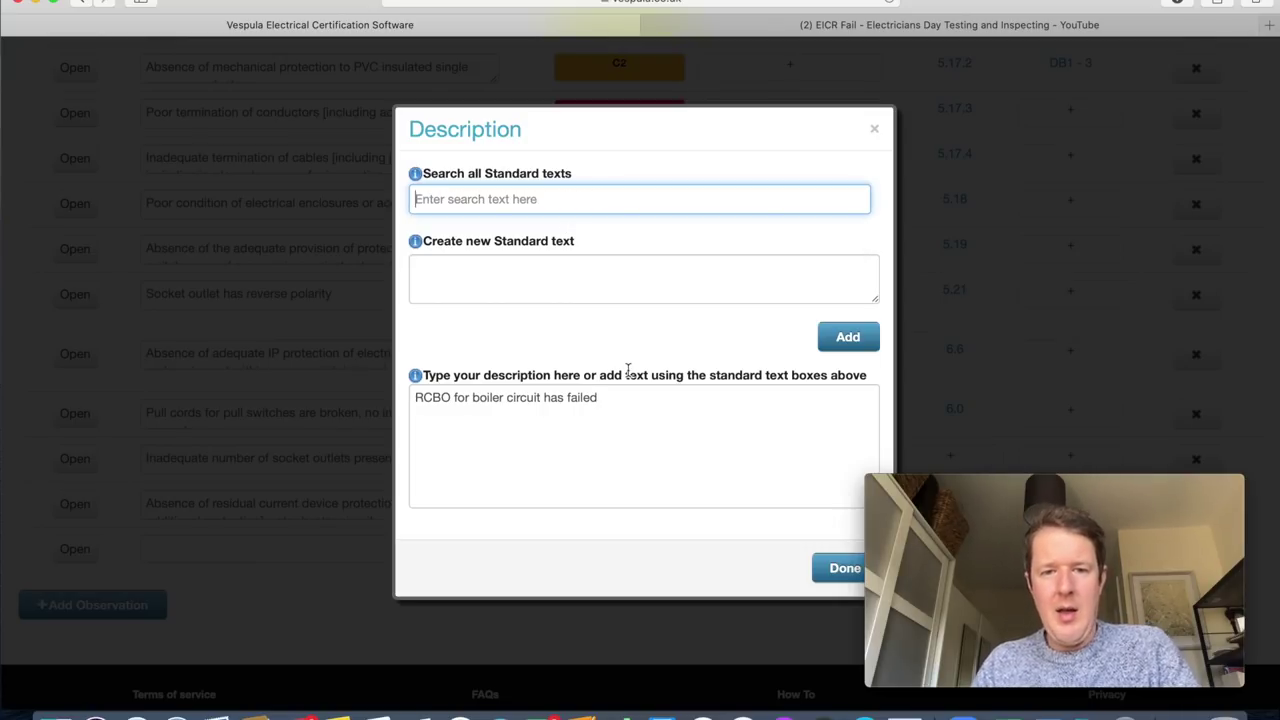
pyautogui.click(837, 570)
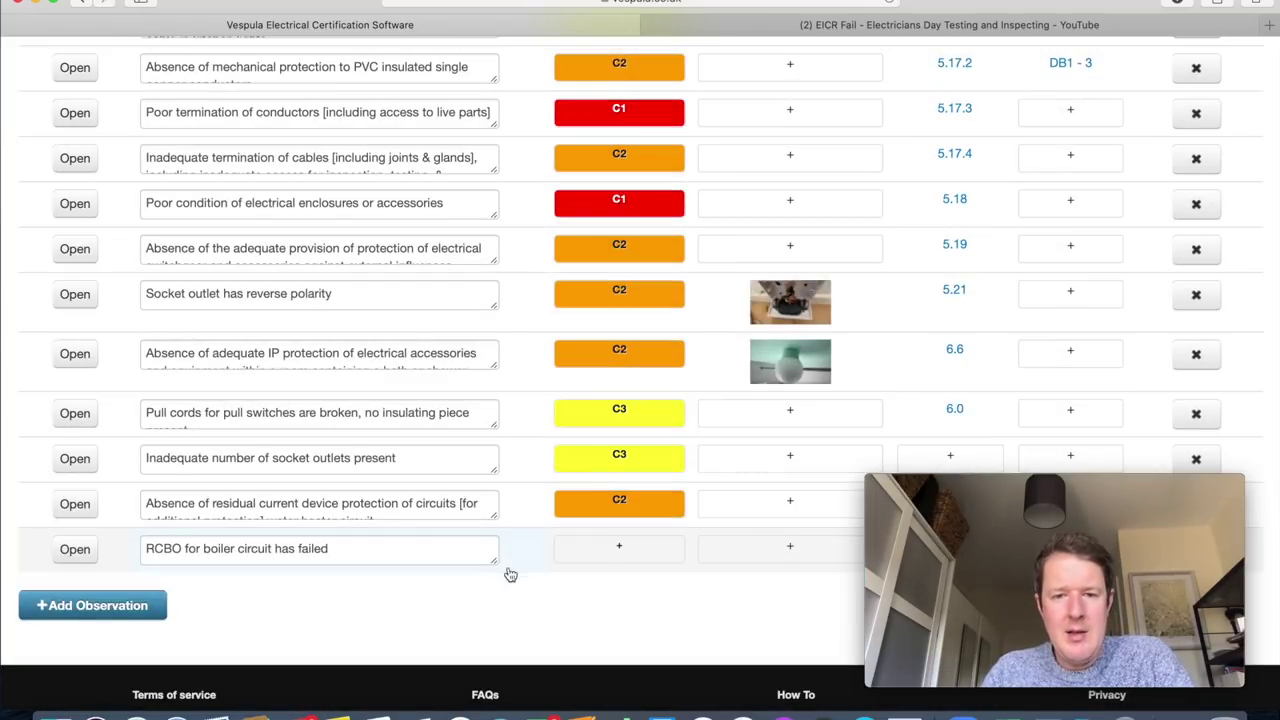
pyautogui.click(616, 552)
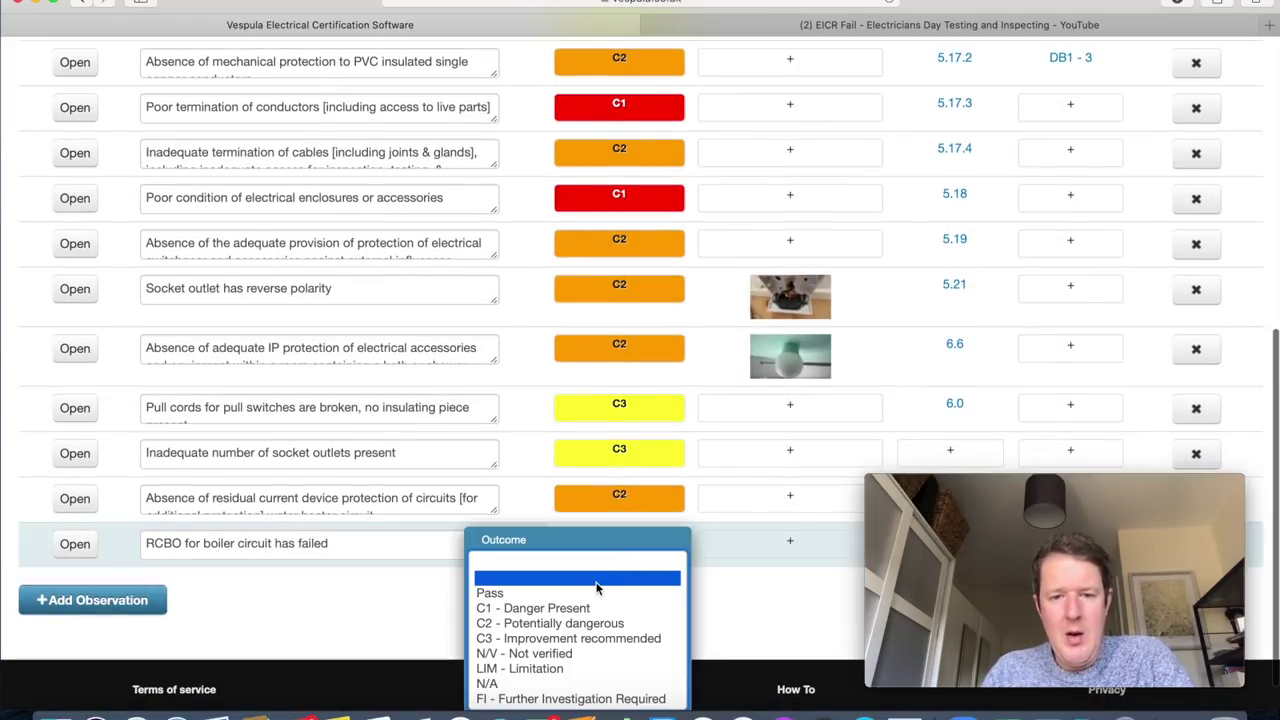
pyautogui.click(548, 624)
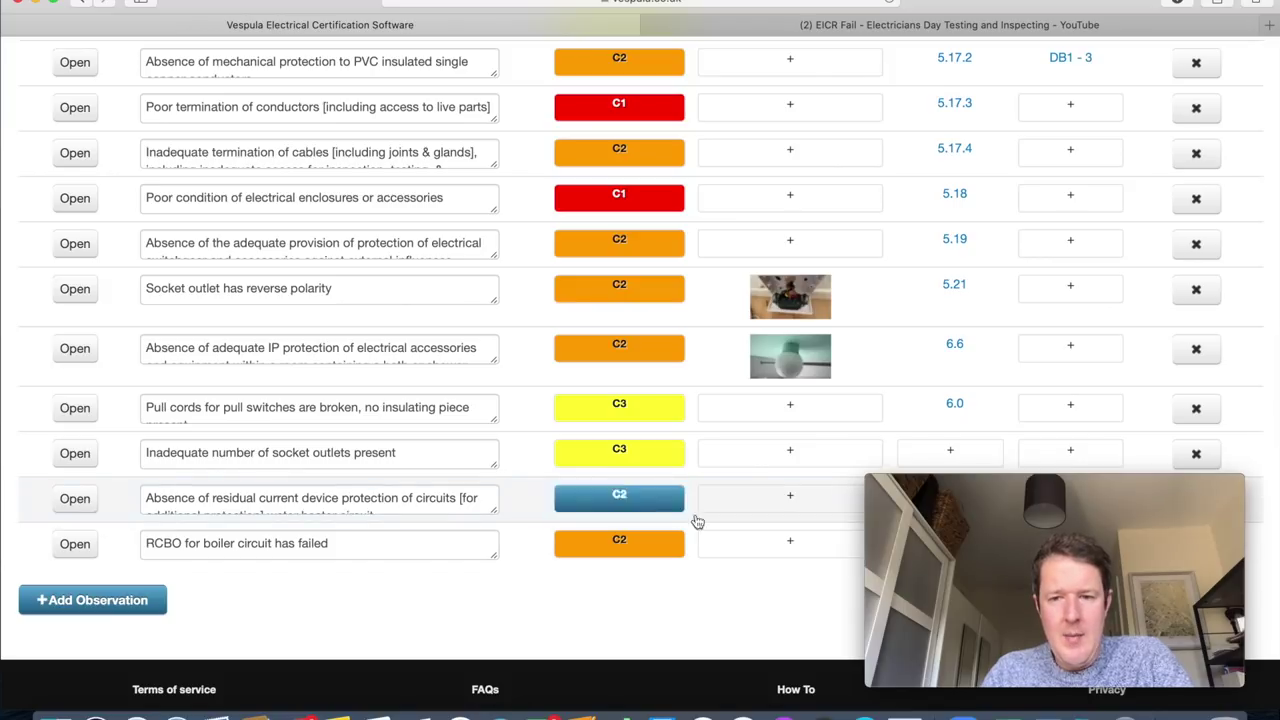
# Delete the item 4.19 observation about absence of residual current device protection and confirm the deletion.
pyautogui.scroll(-2, 800, 502)
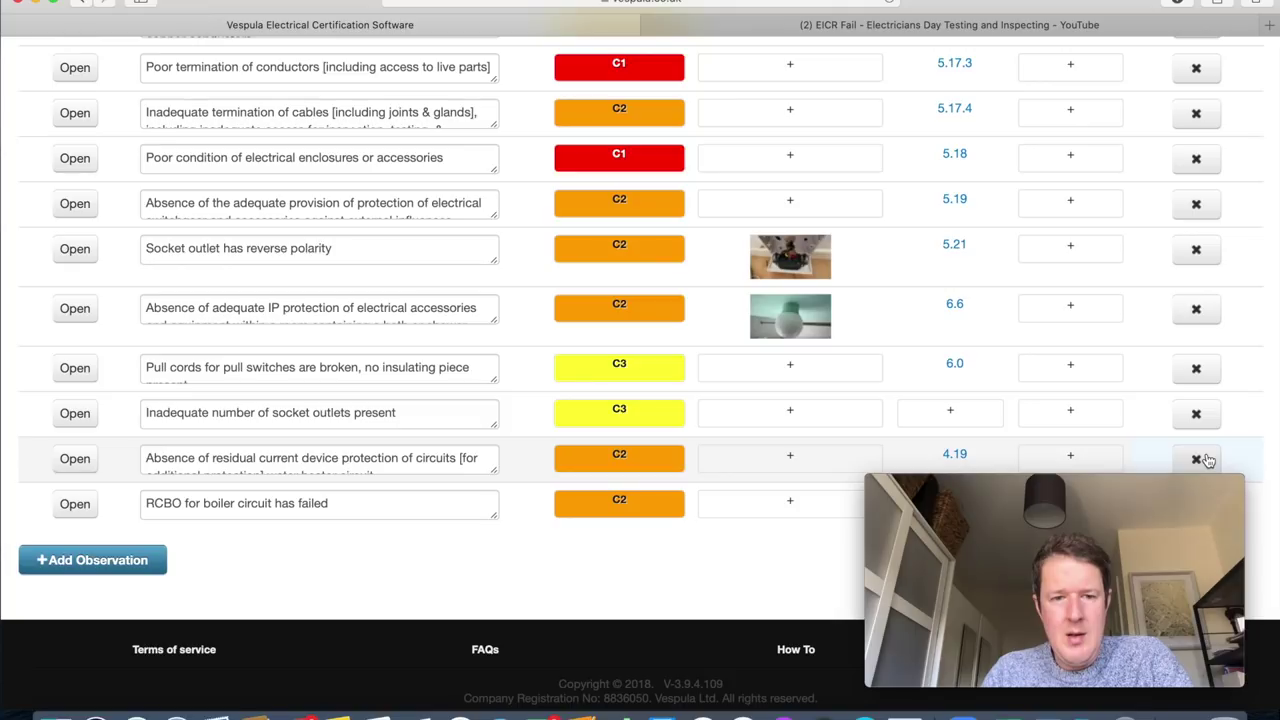
pyautogui.click(1198, 459)
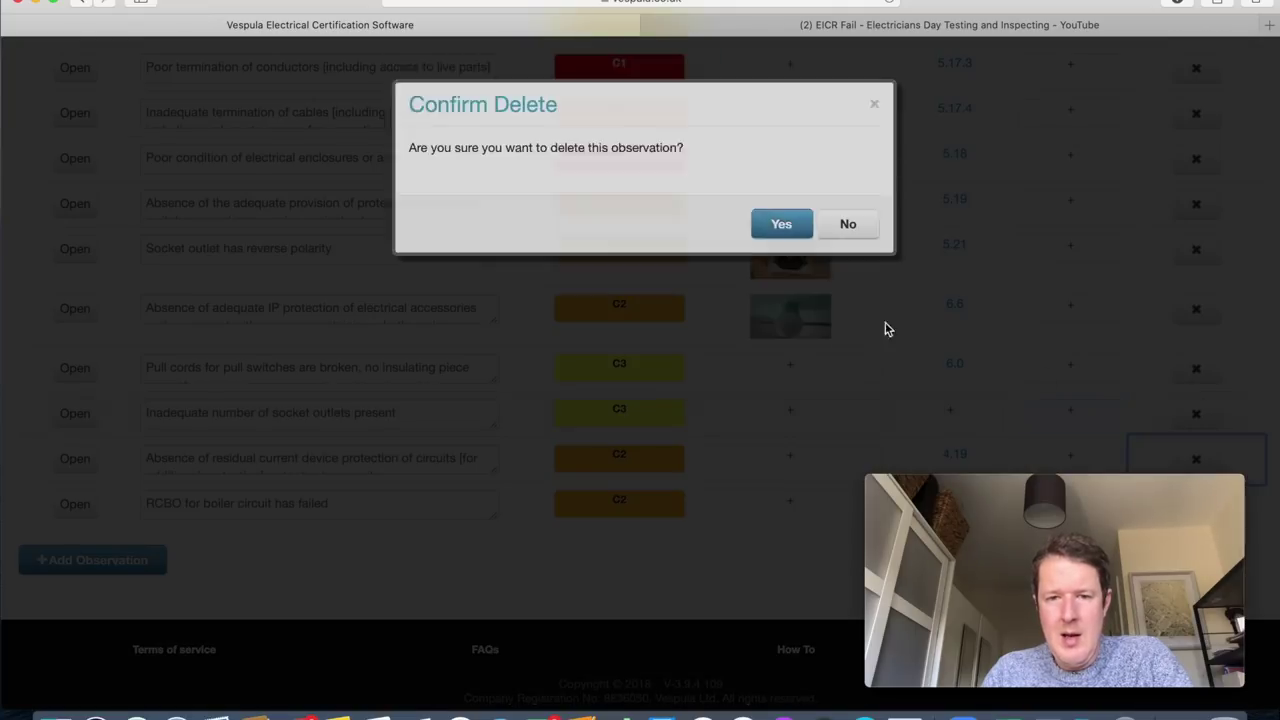
pyautogui.click(786, 256)
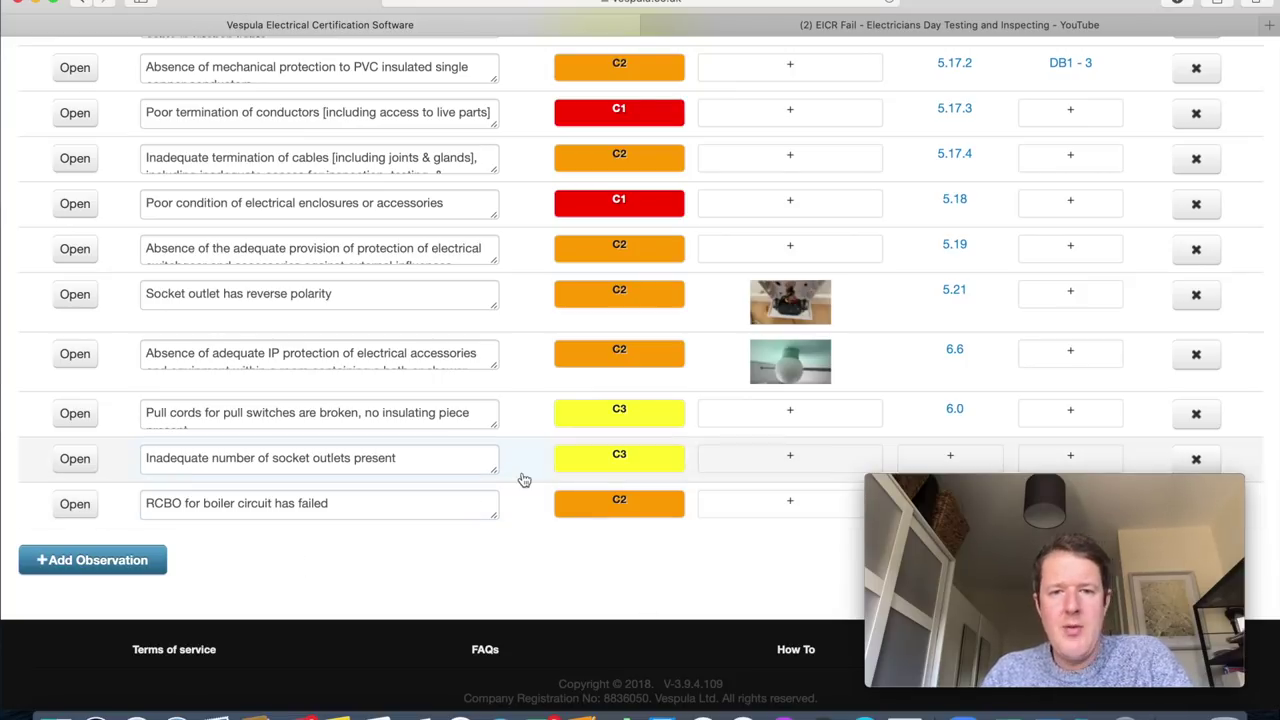
# Review the complete list of observations with their outcomes, images and linked schedule items.
pyautogui.scroll(10, 523, 479)
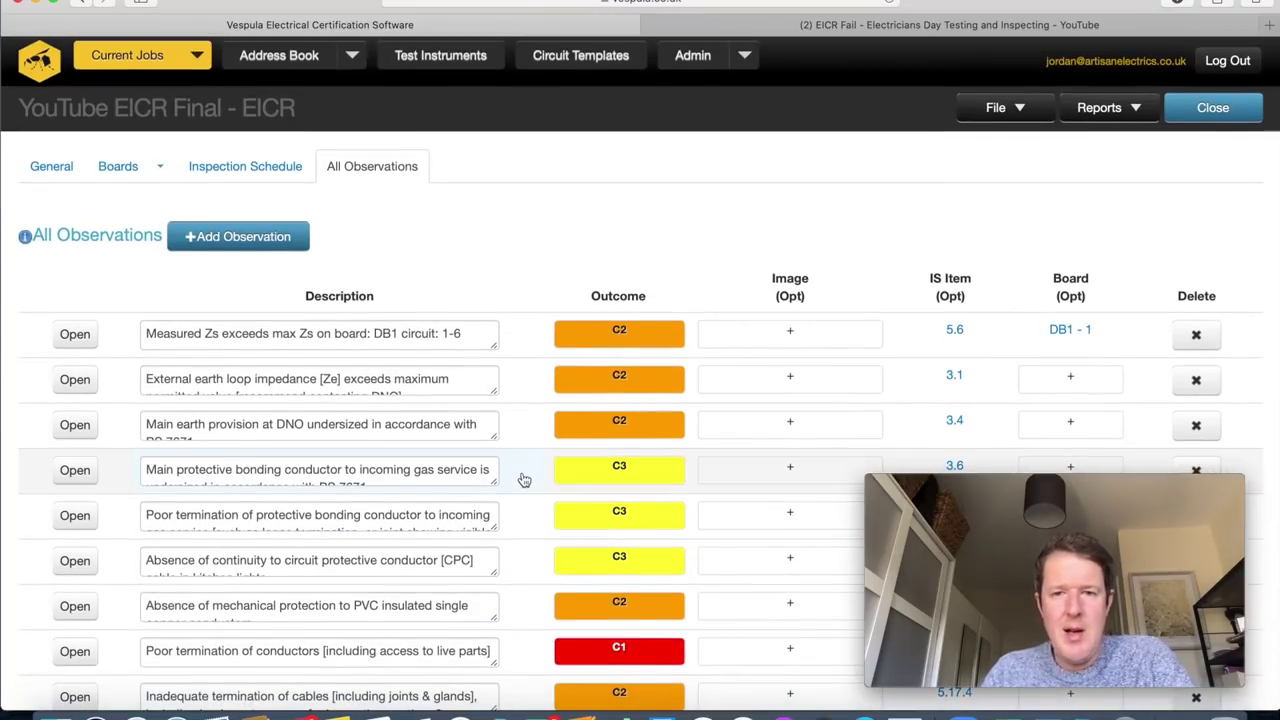
pyautogui.scroll(-10, 523, 479)
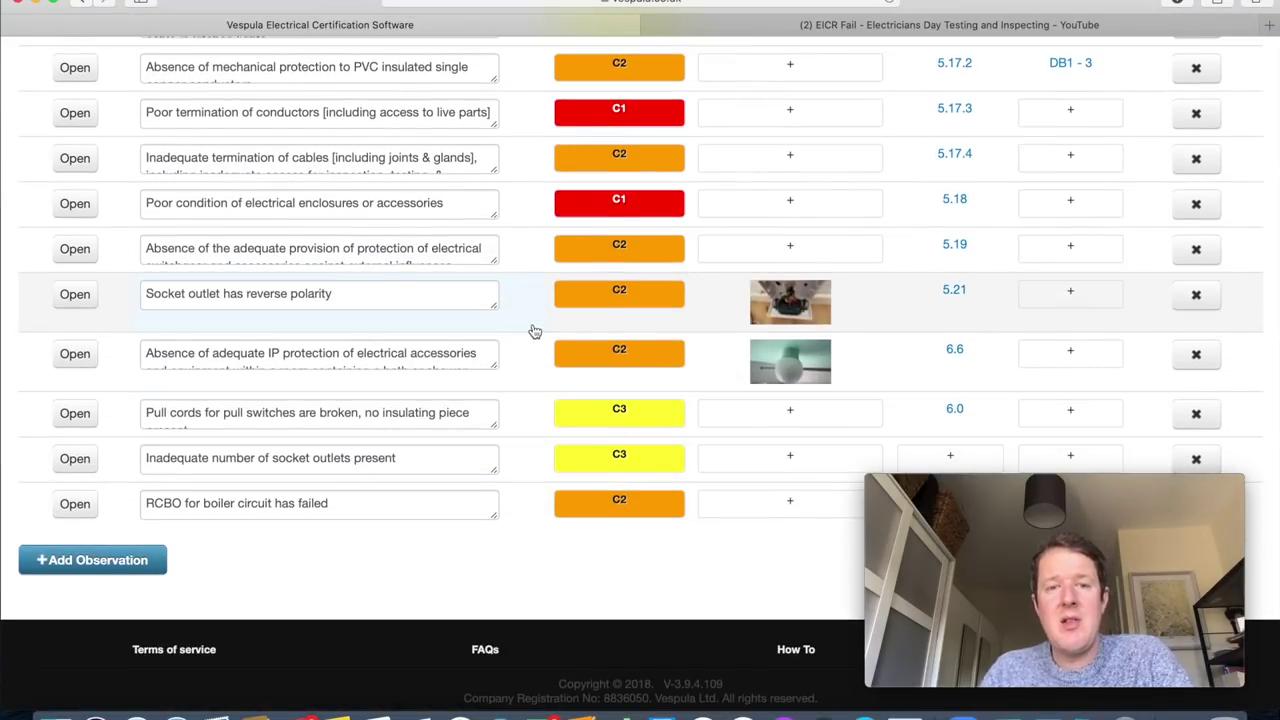
pyautogui.scroll(10, 535, 331)
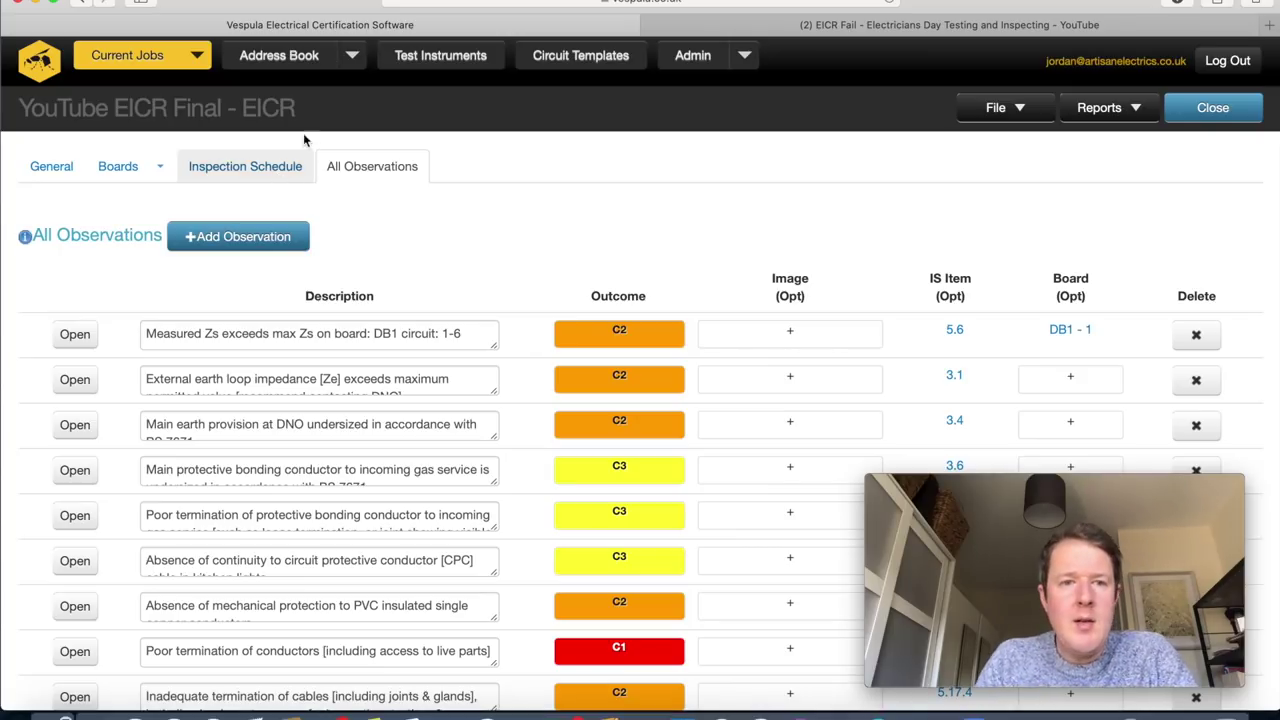
# Check the job, installation, inspector and authoriser details in the general part of the certificate.
pyautogui.click(56, 177)
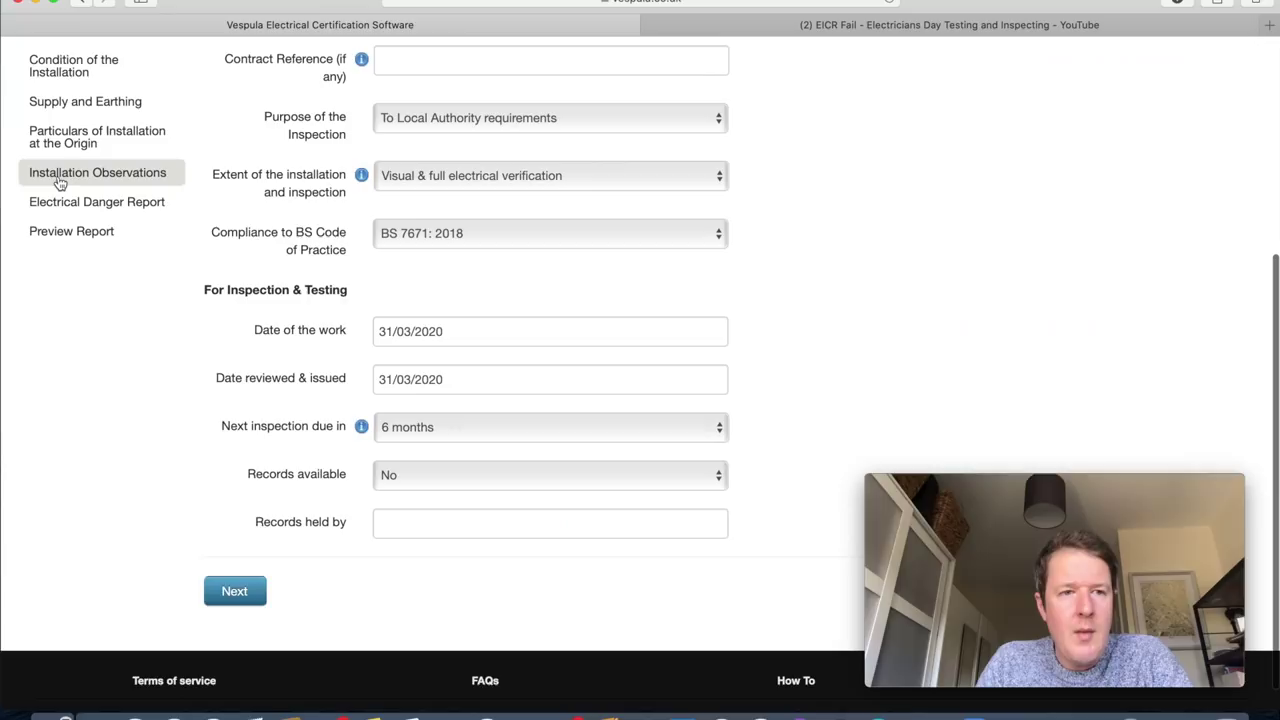
pyautogui.scroll(5, 860, 275)
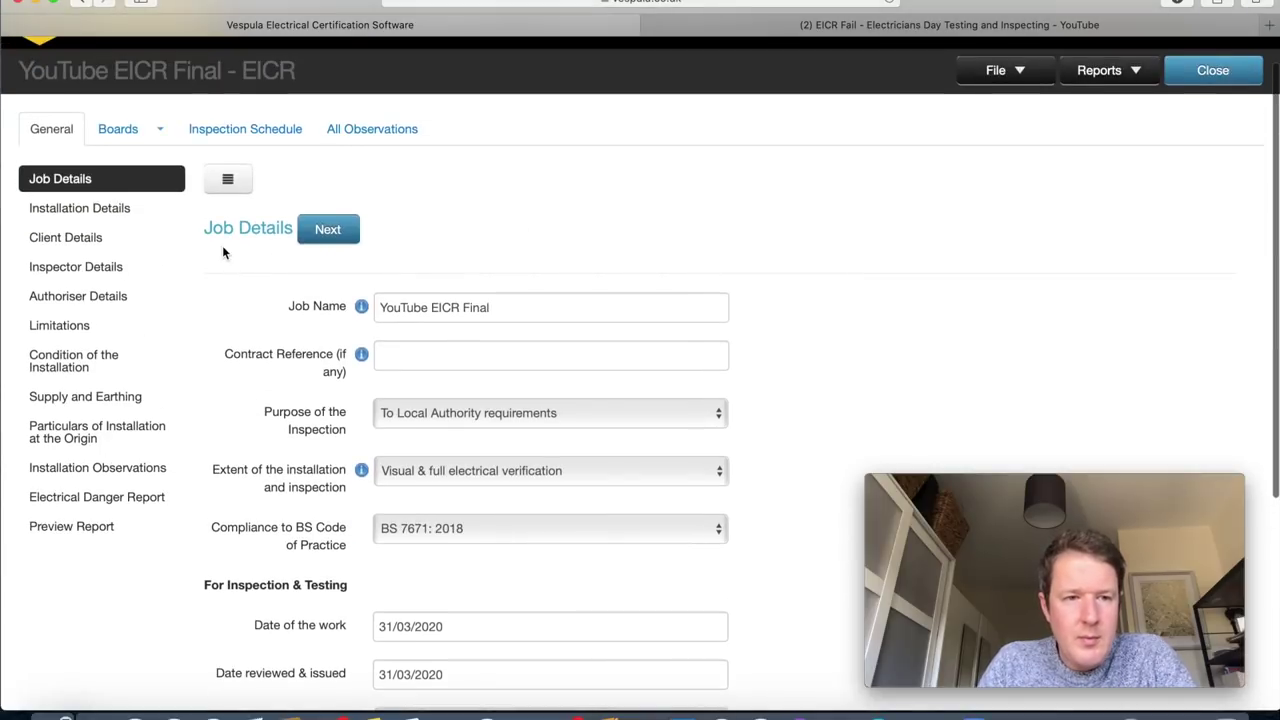
pyautogui.click(83, 208)
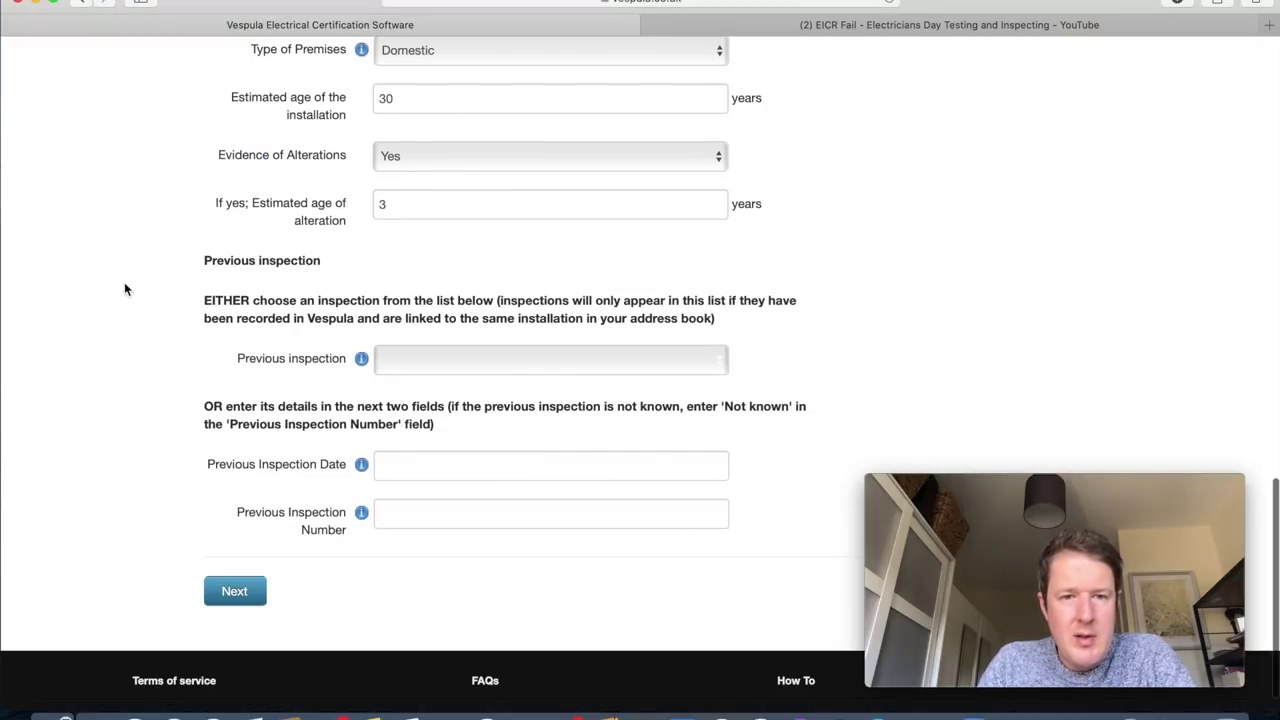
pyautogui.scroll(5, 124, 289)
pyautogui.scroll(-10, 124, 289)
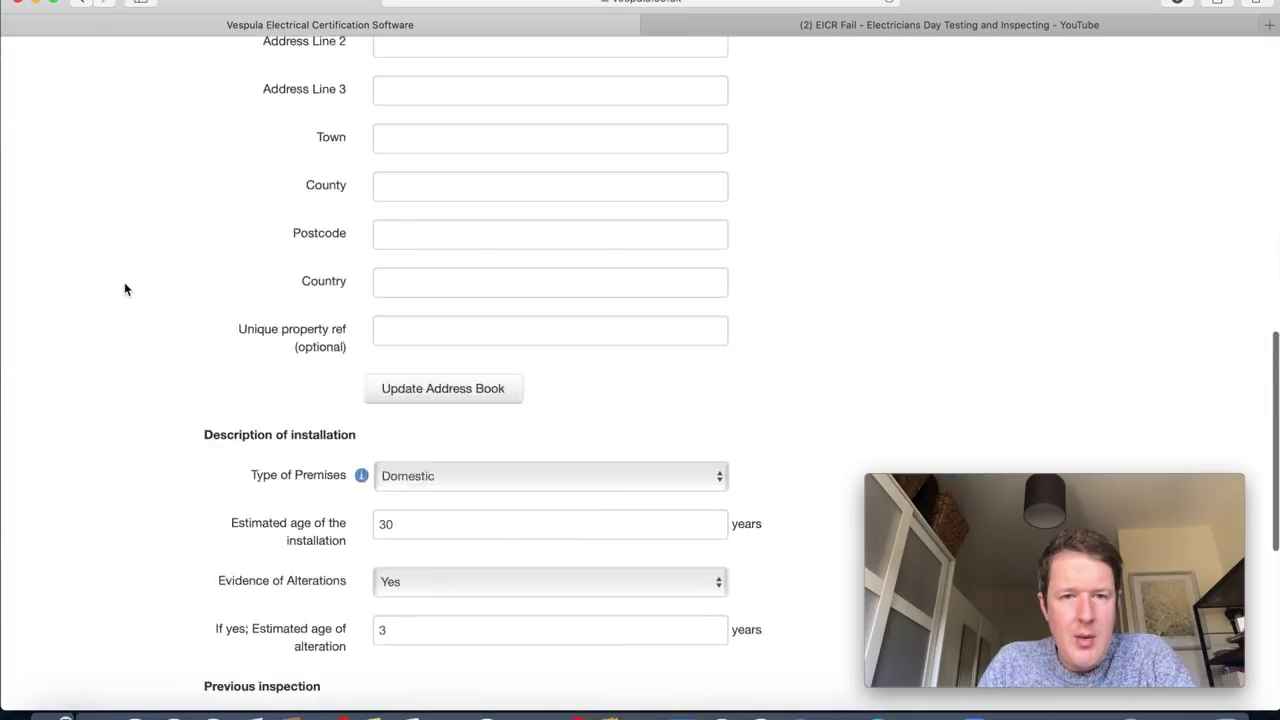
pyautogui.click(243, 566)
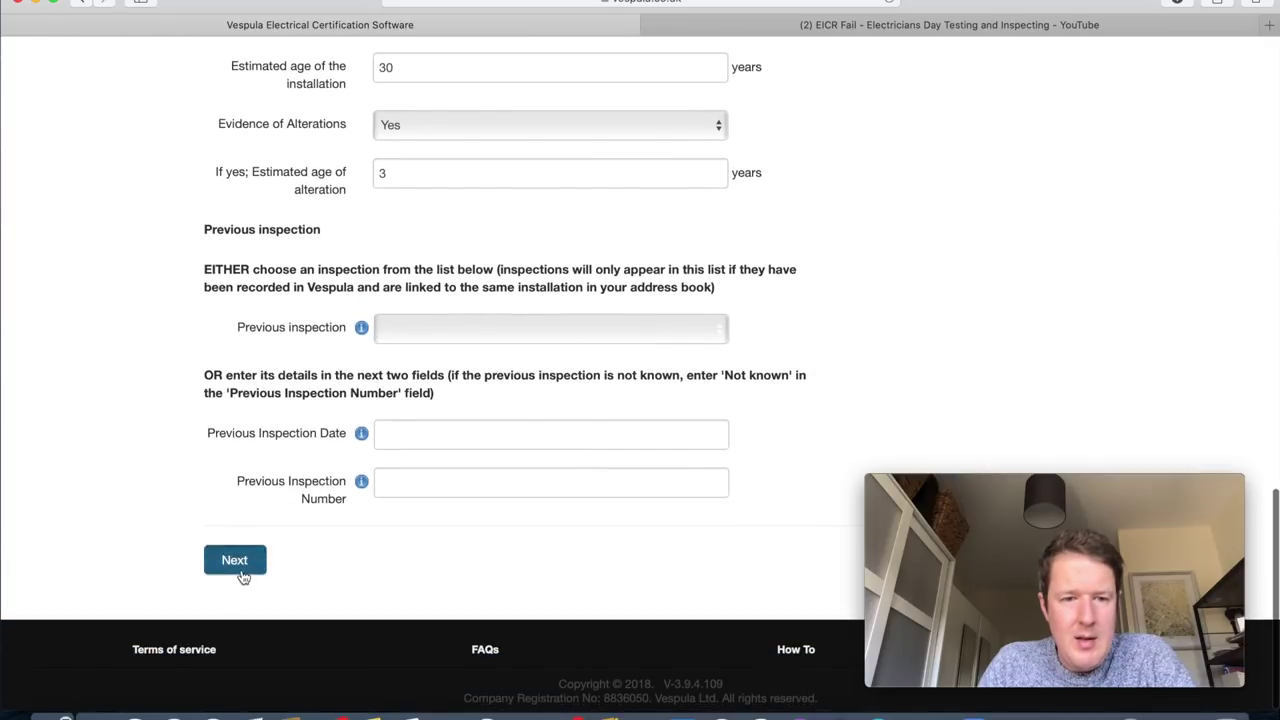
pyautogui.click(245, 591)
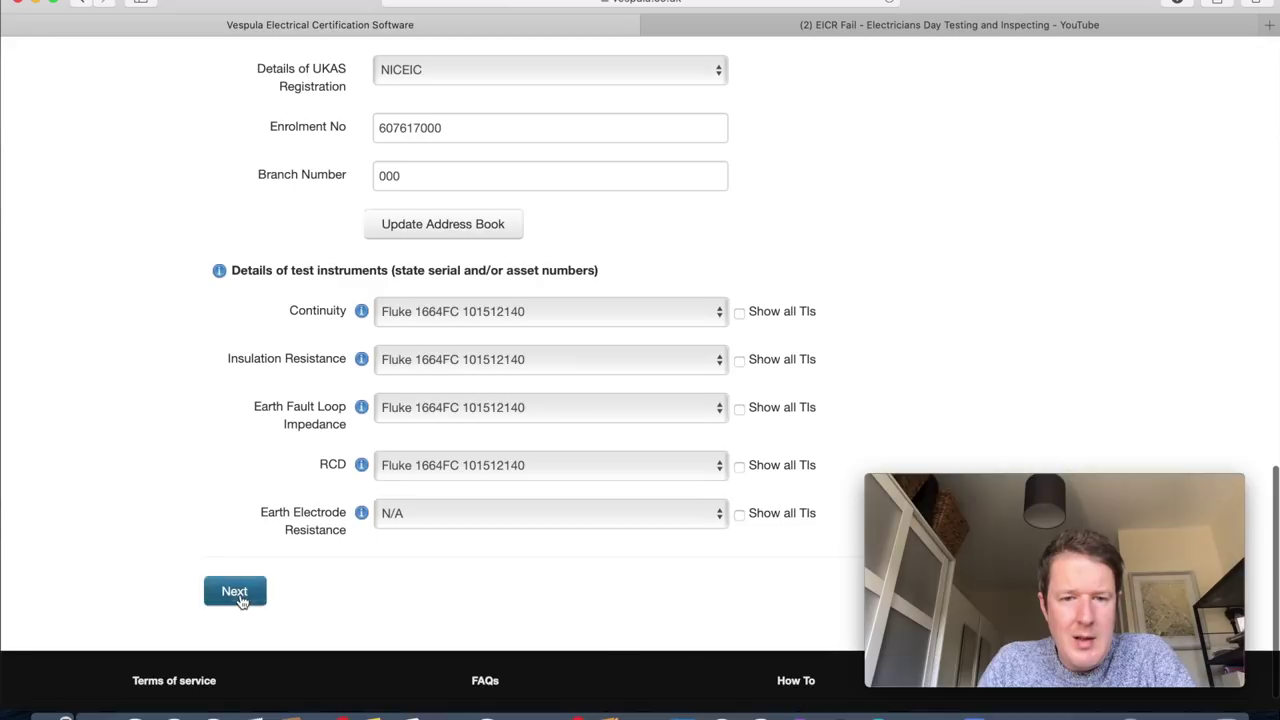
pyautogui.scroll(10, 866, 224)
pyautogui.scroll(5, 866, 226)
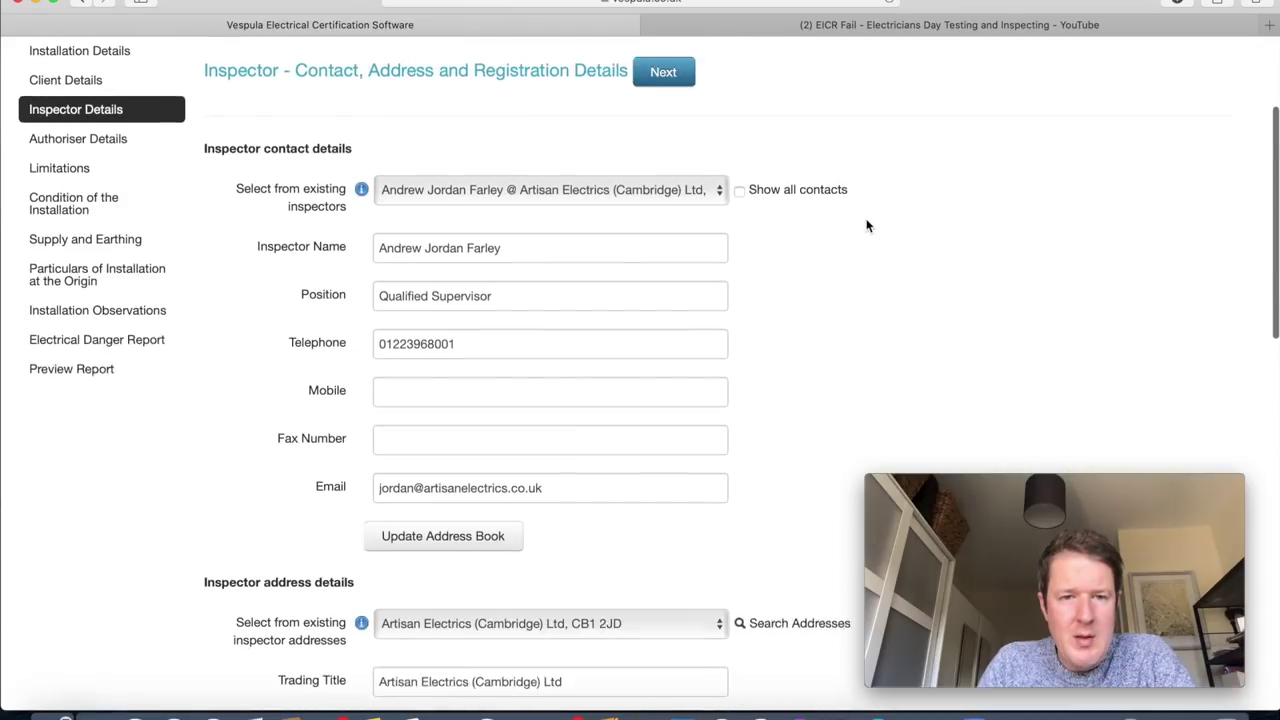
pyautogui.click(88, 152)
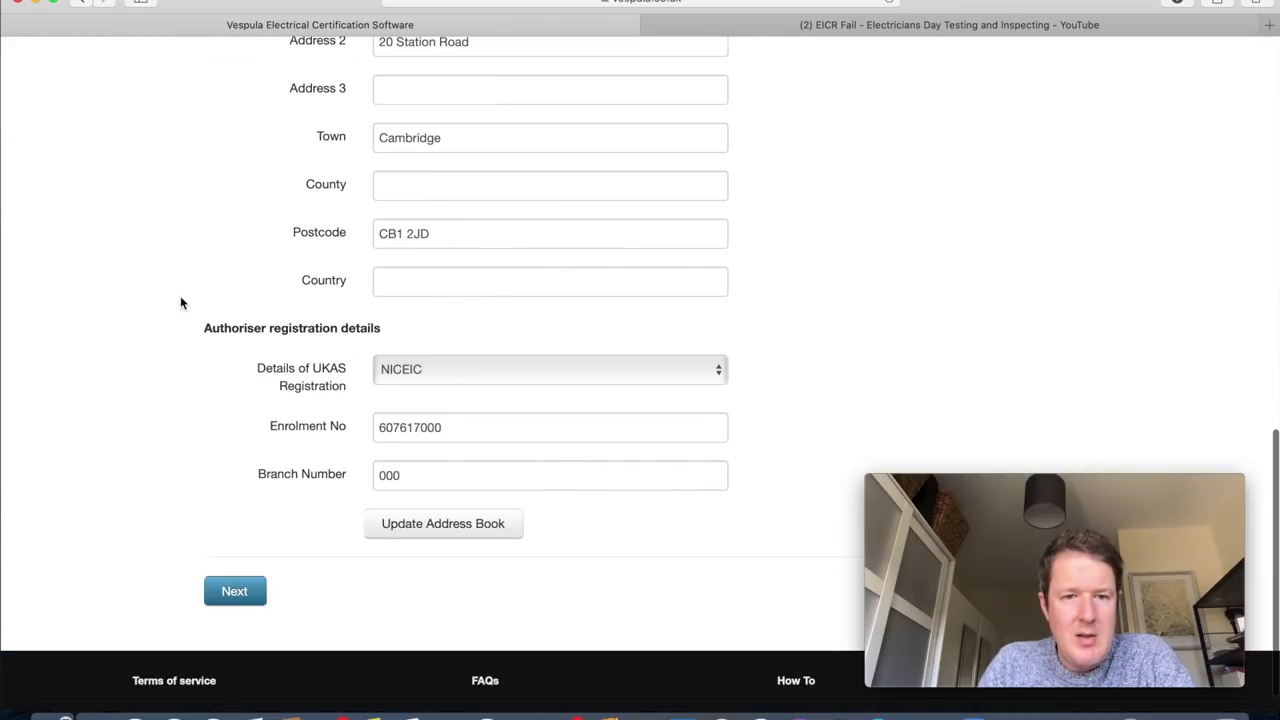
pyautogui.scroll(8, 190, 280)
# In the Limitations section, enter "Could not access room 4 due to obstacles" as the operational limitations of the inspection.
pyautogui.click(74, 172)
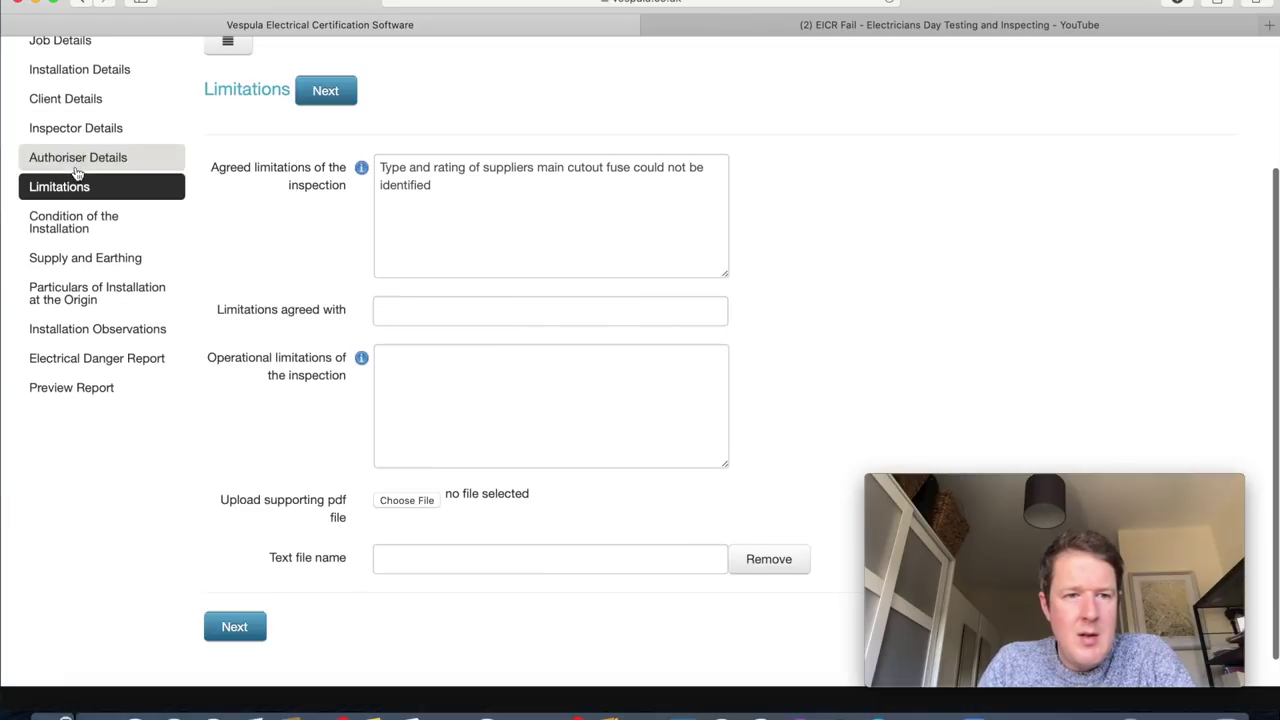
pyautogui.click(510, 398)
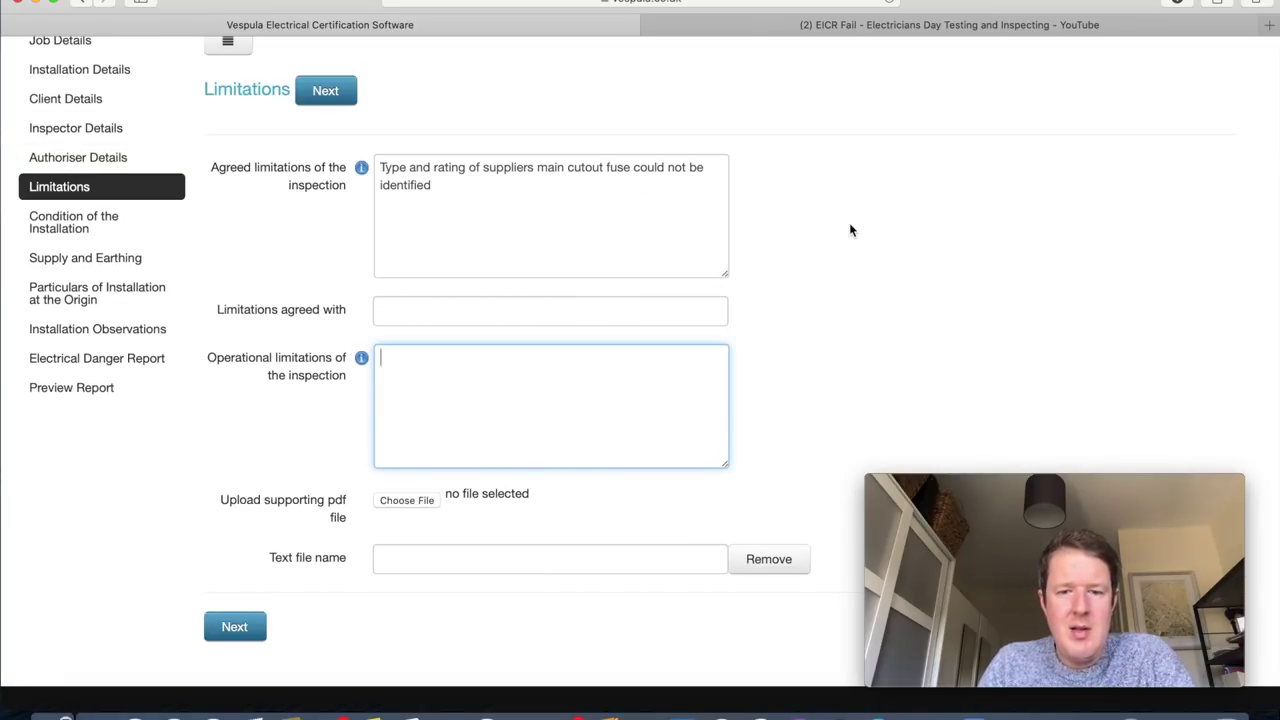
pyautogui.write('Could bno')
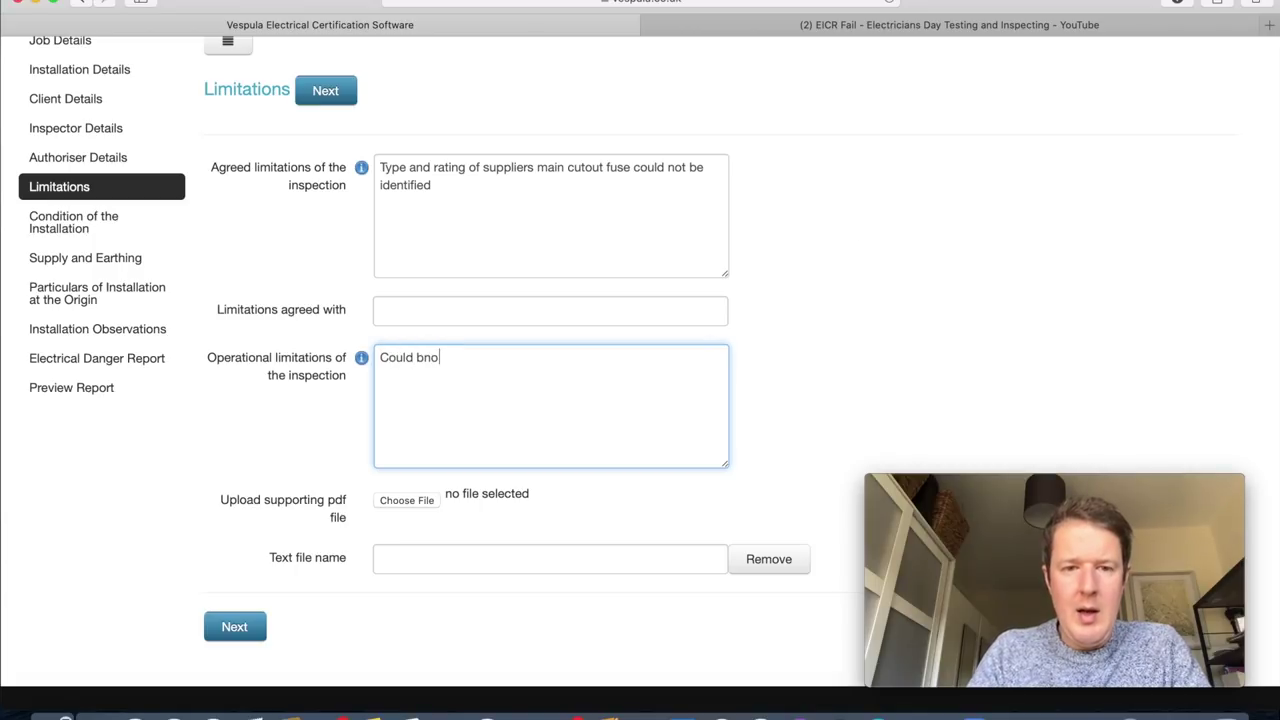
pyautogui.press('BackSpace')
pyautogui.press('BackSpace')
pyautogui.press('BackSpace')
pyautogui.write('not access room 4 due to obstacles')
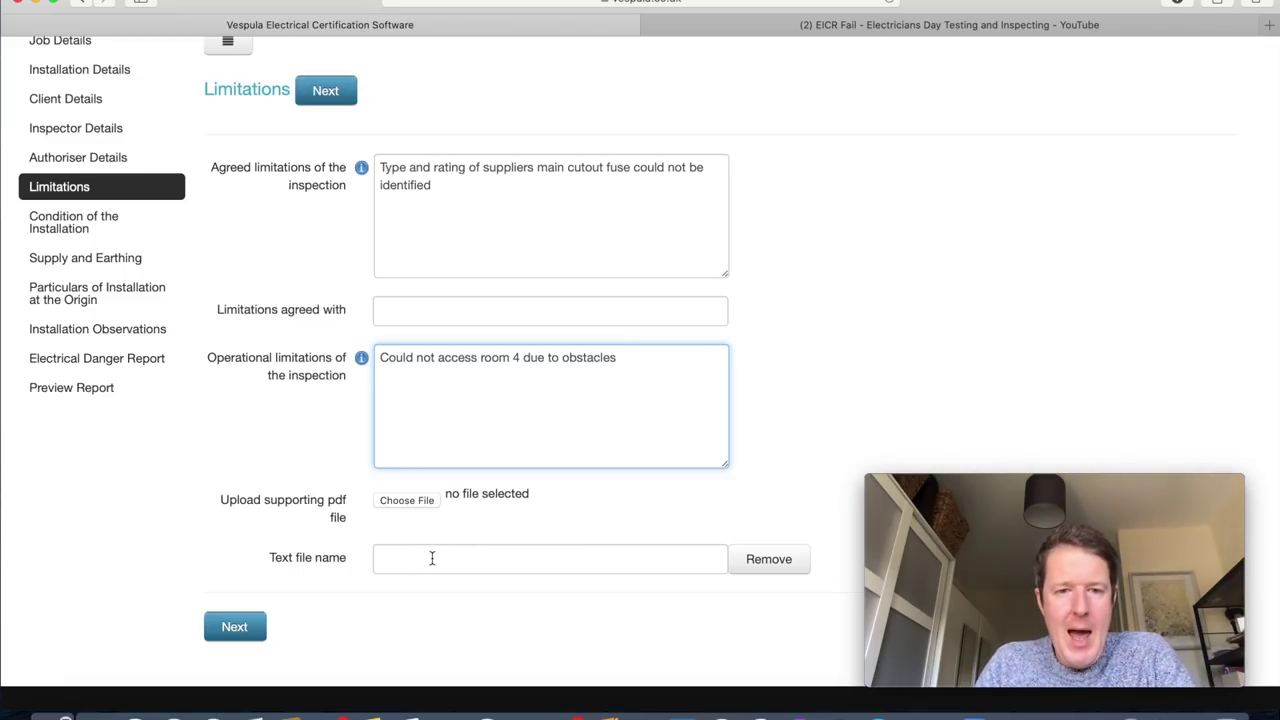
# Record the limitations as agreed with "Client".
pyautogui.click(779, 326)
pyautogui.click(587, 314)
pyautogui.write('Cleint')
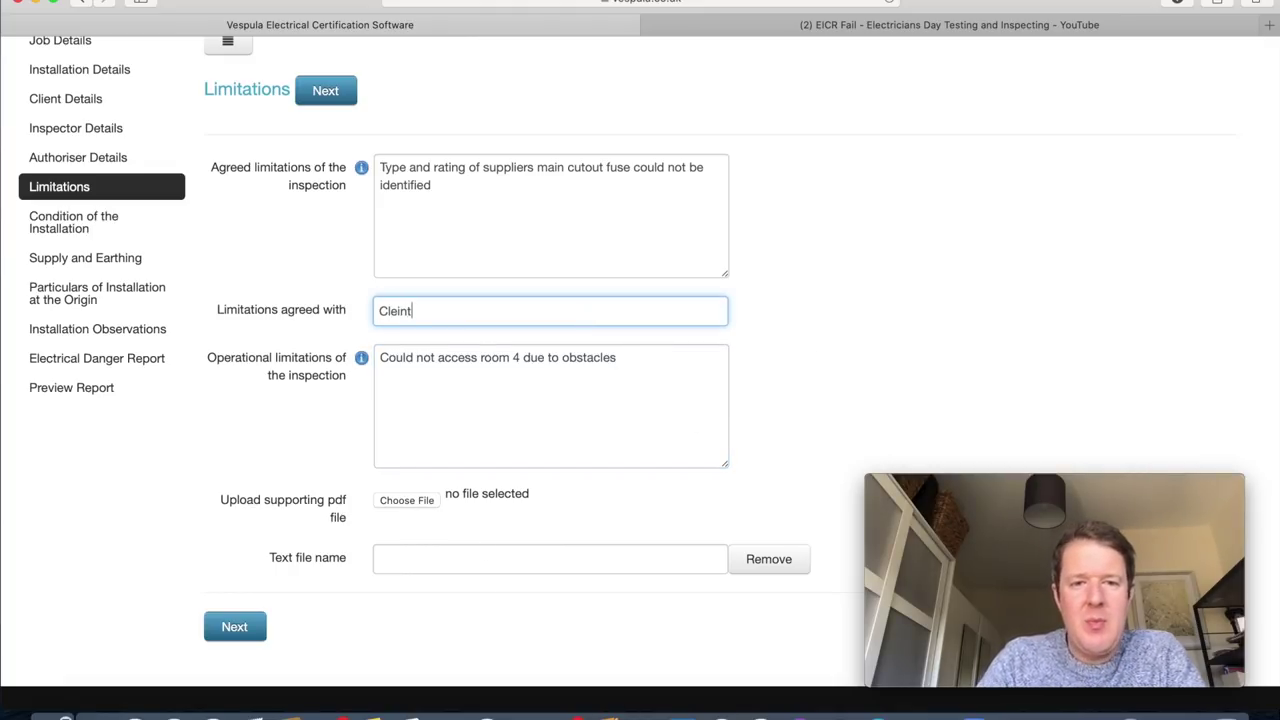
pyautogui.click(545, 388)
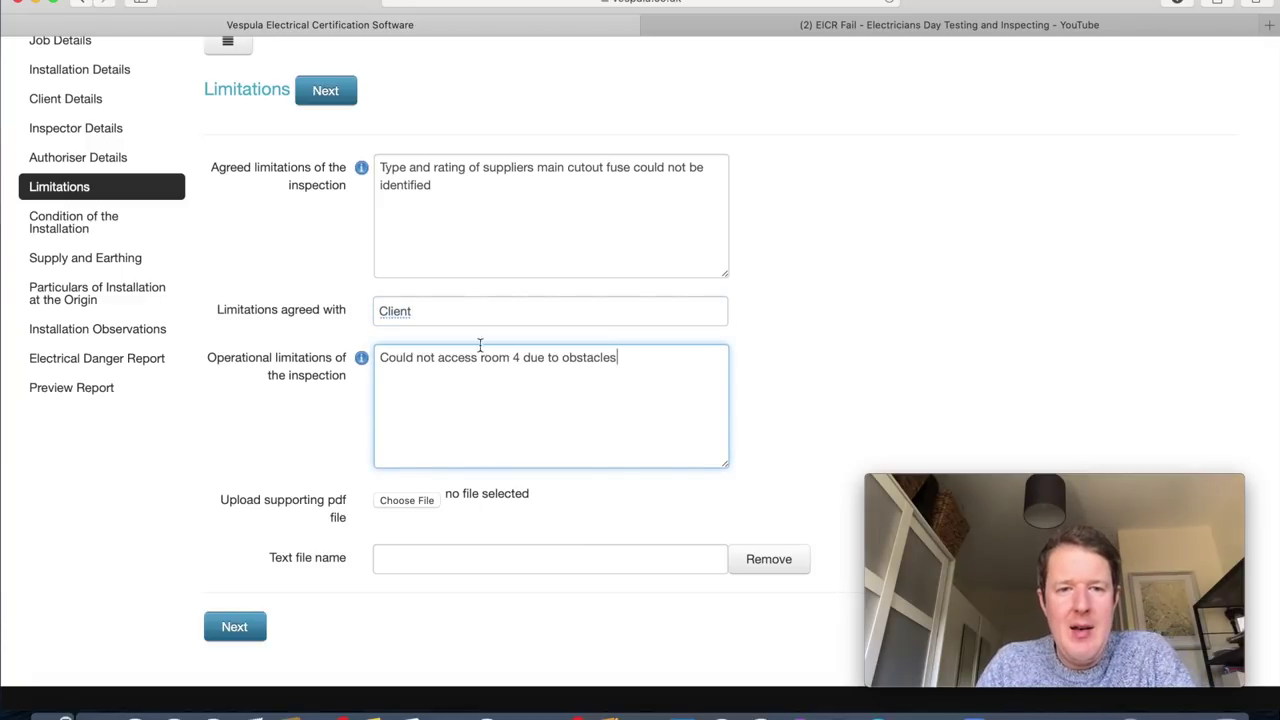
# Add to the agreed limitations: "No insulation resistance tests carried out between line and neutral conductors due to connected sensitive equipment.".
pyautogui.scroll(3, 780, 250)
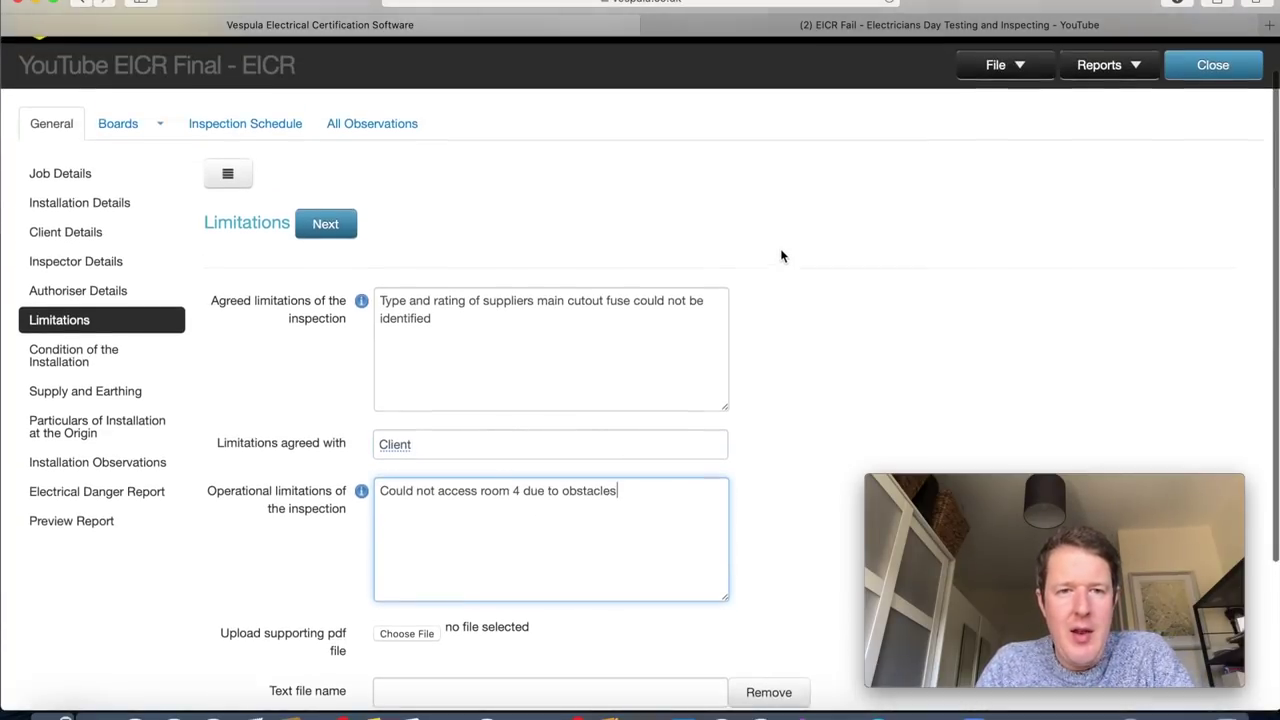
pyautogui.scroll(-3, 766, 362)
pyautogui.click(583, 215)
pyautogui.write('.')
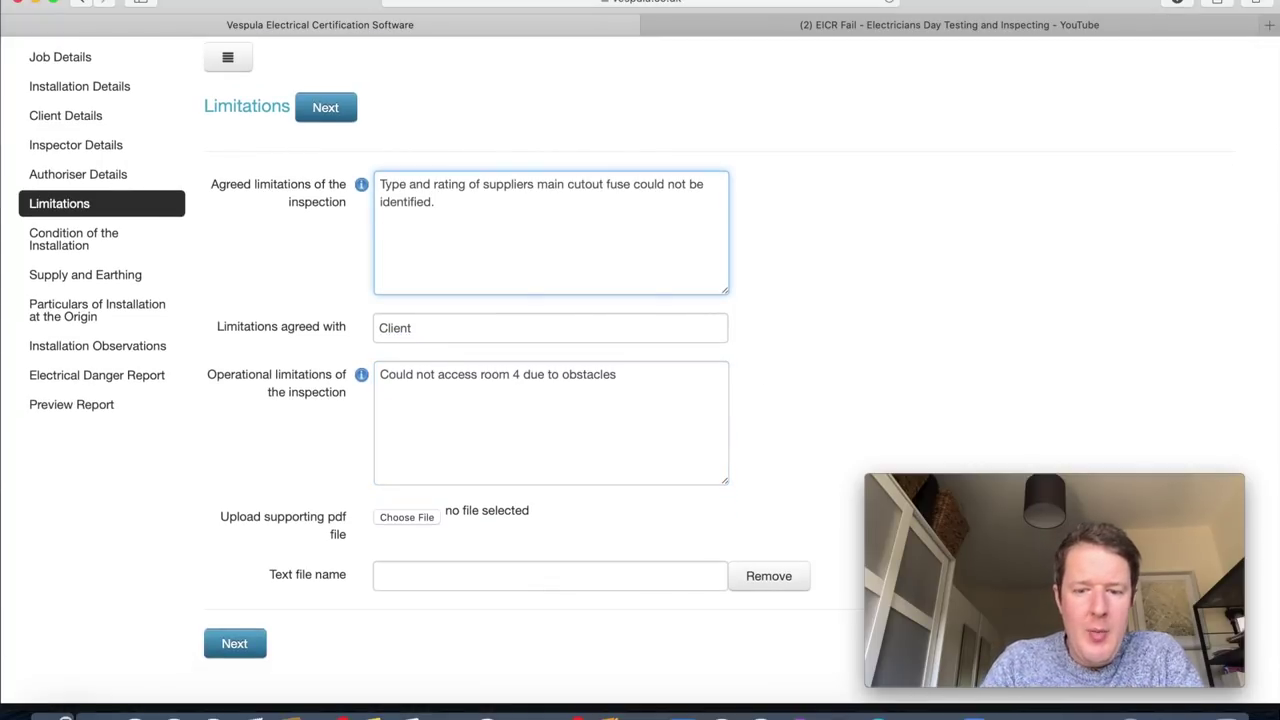
pyautogui.press('Return')
pyautogui.write('No insulation')
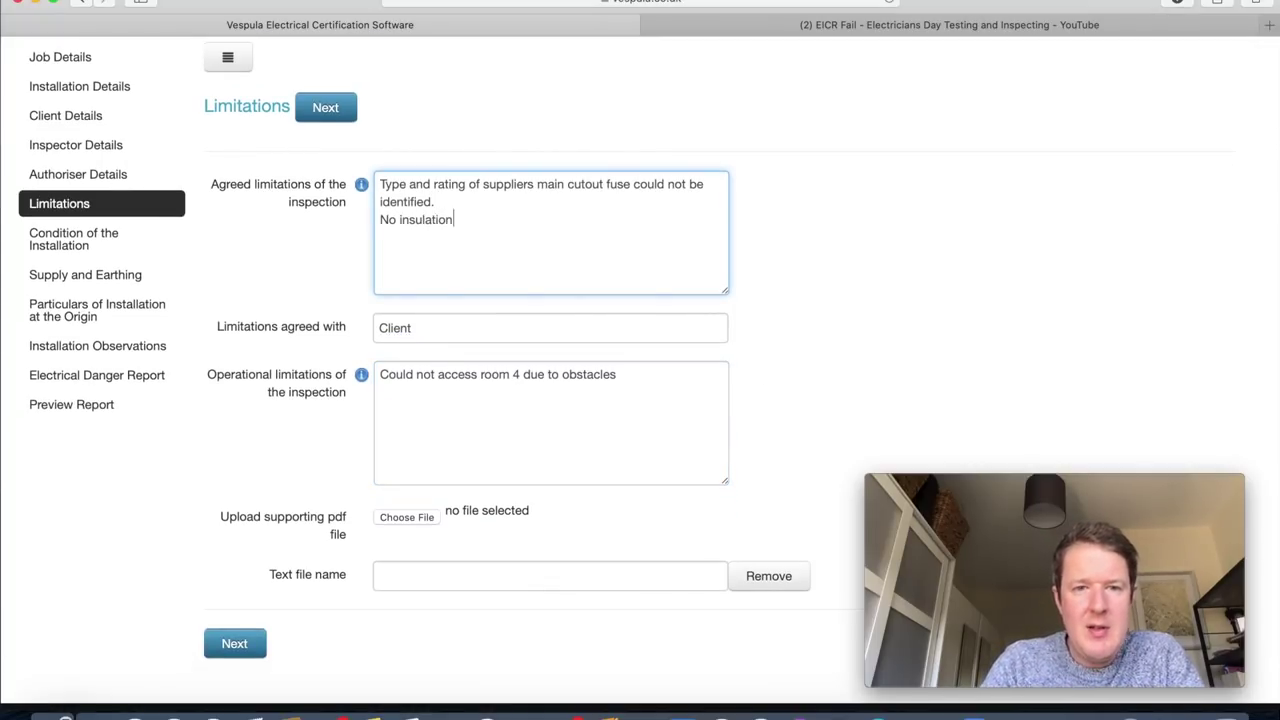
pyautogui.write(' resistance')
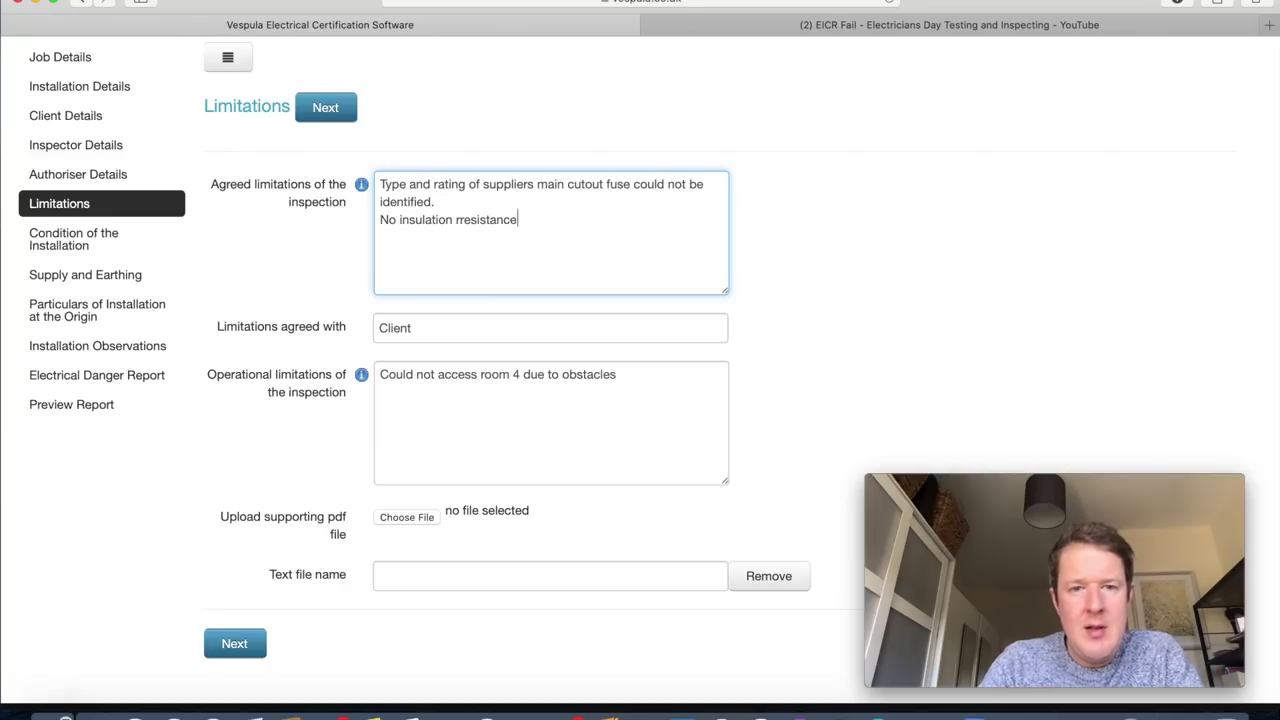
pyautogui.write(' tyes')
pyautogui.press('BackSpace')
pyautogui.press('BackSpace')
pyautogui.press('BackSpace')
pyautogui.write('ests')
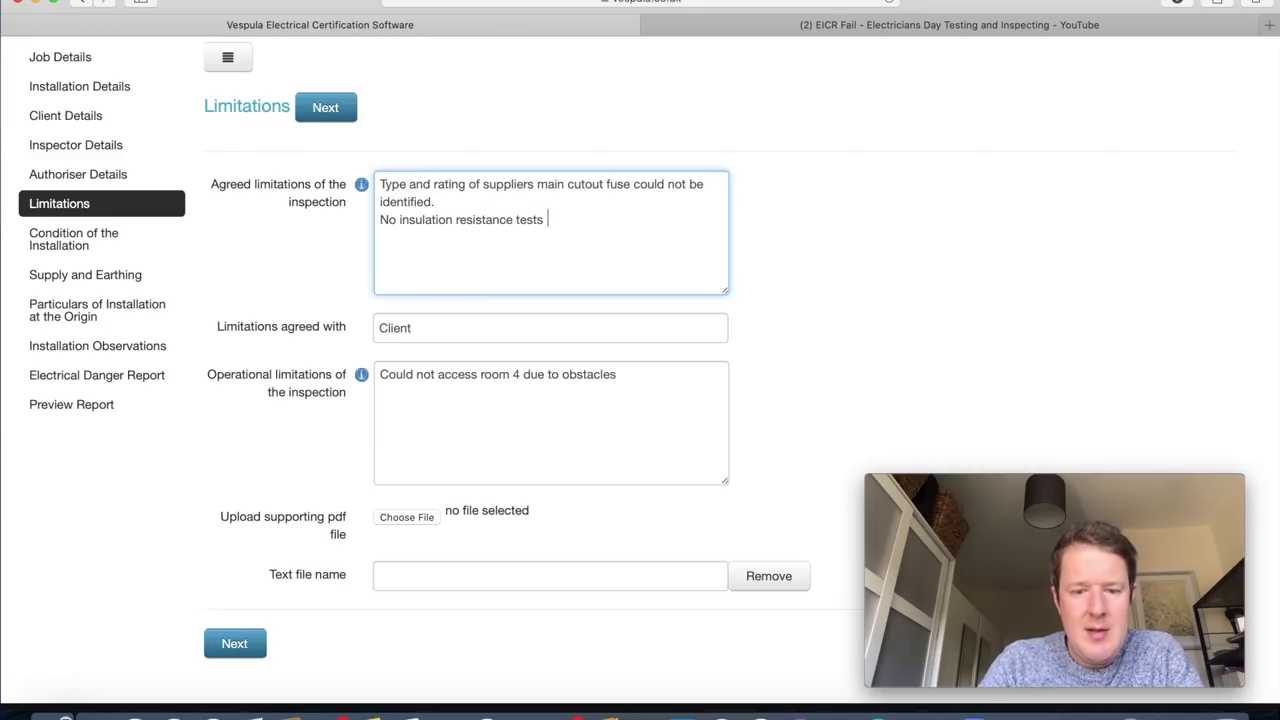
pyautogui.write(' carried out between line and neutral conductors due to connected sen')
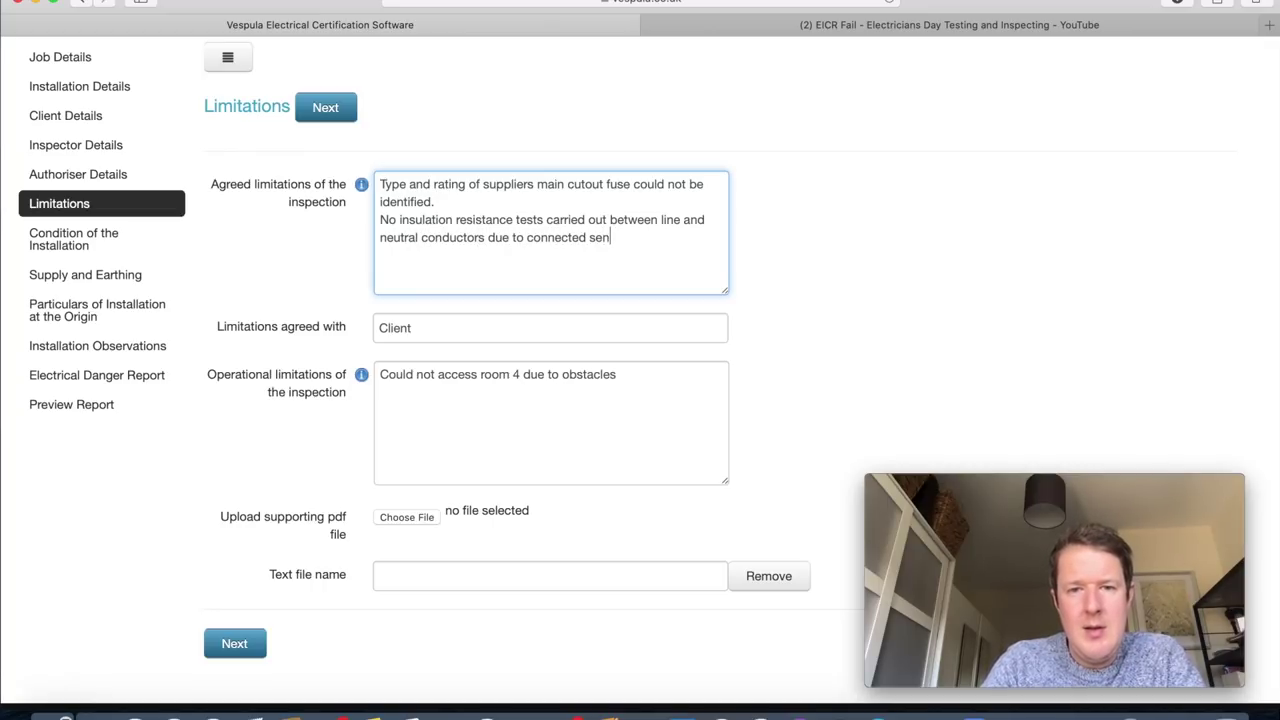
pyautogui.write('sitive equipment.')
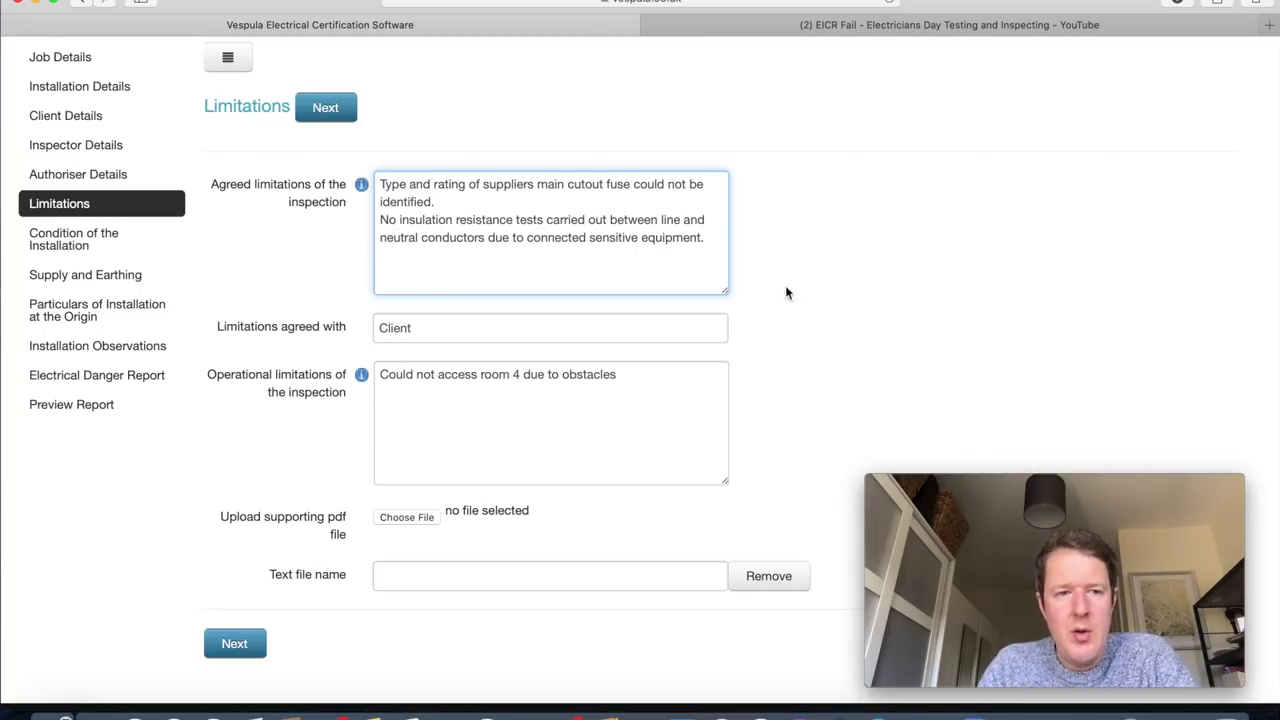
pyautogui.scroll(-3, 777, 314)
pyautogui.scroll(3, 777, 315)
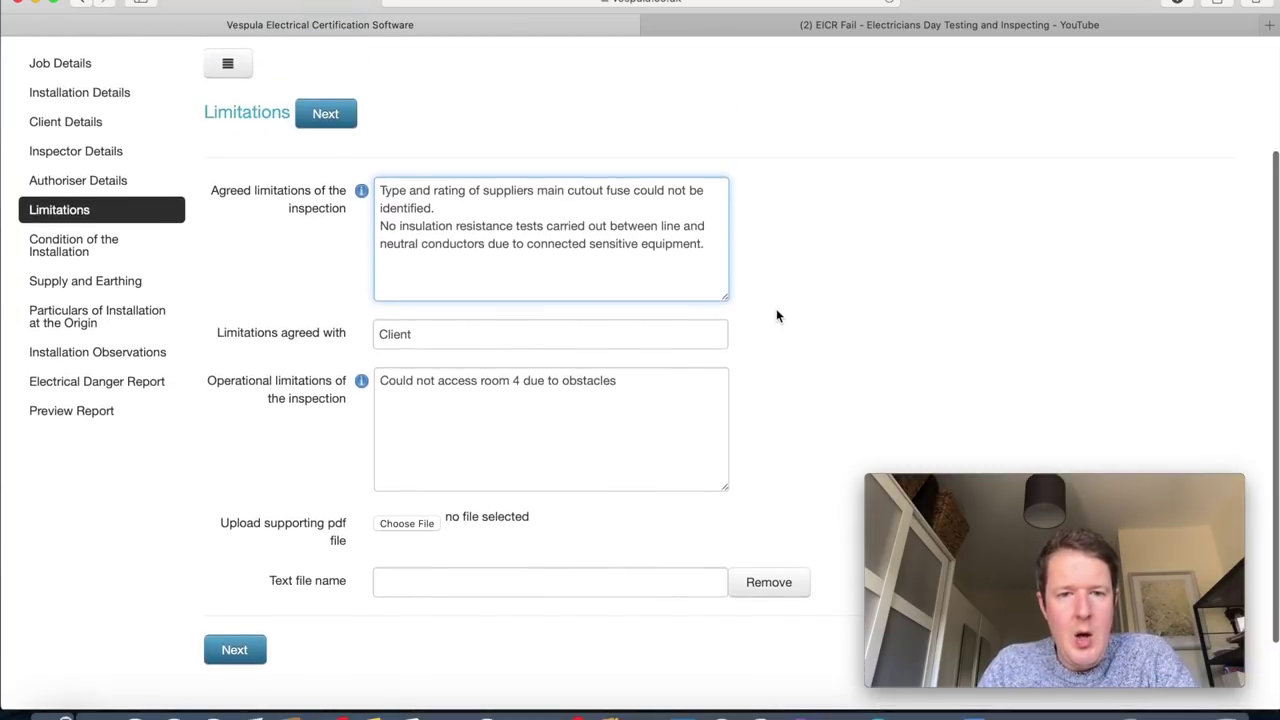
pyautogui.press('BackSpace')
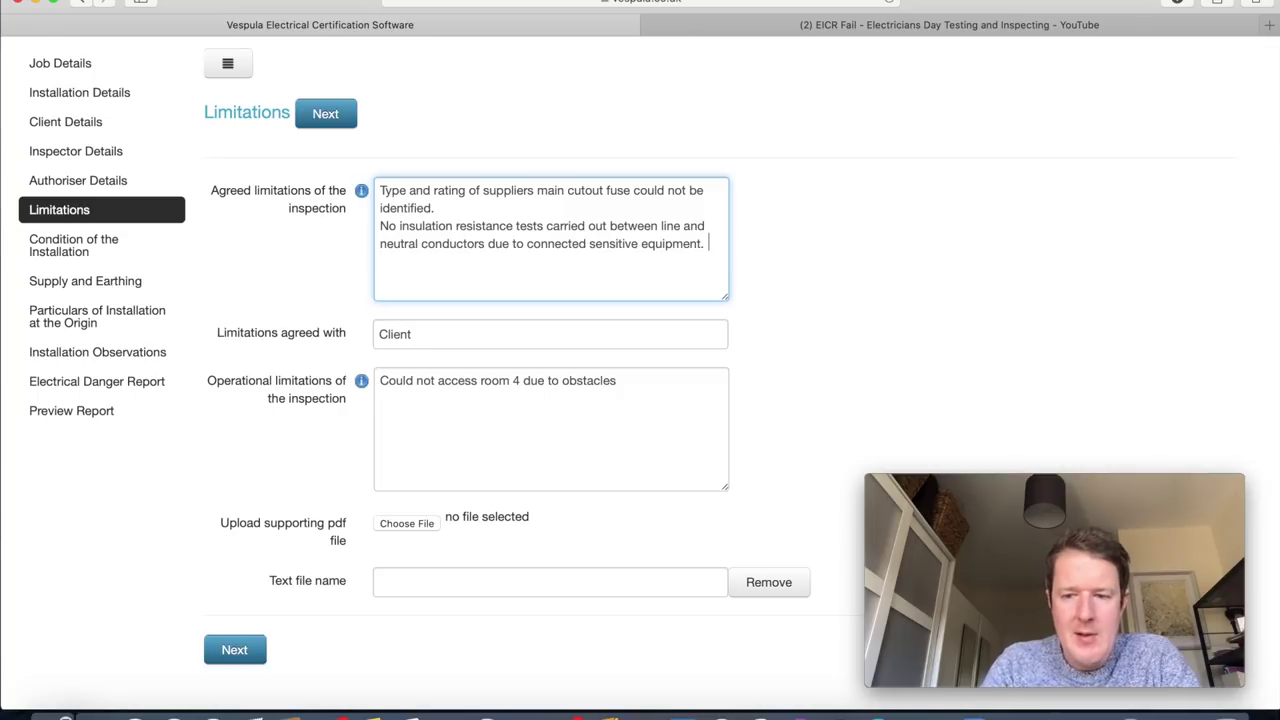
# Open the Condition of the Installation section and start editing the general condition text.
pyautogui.click(62, 250)
pyautogui.click(531, 292)
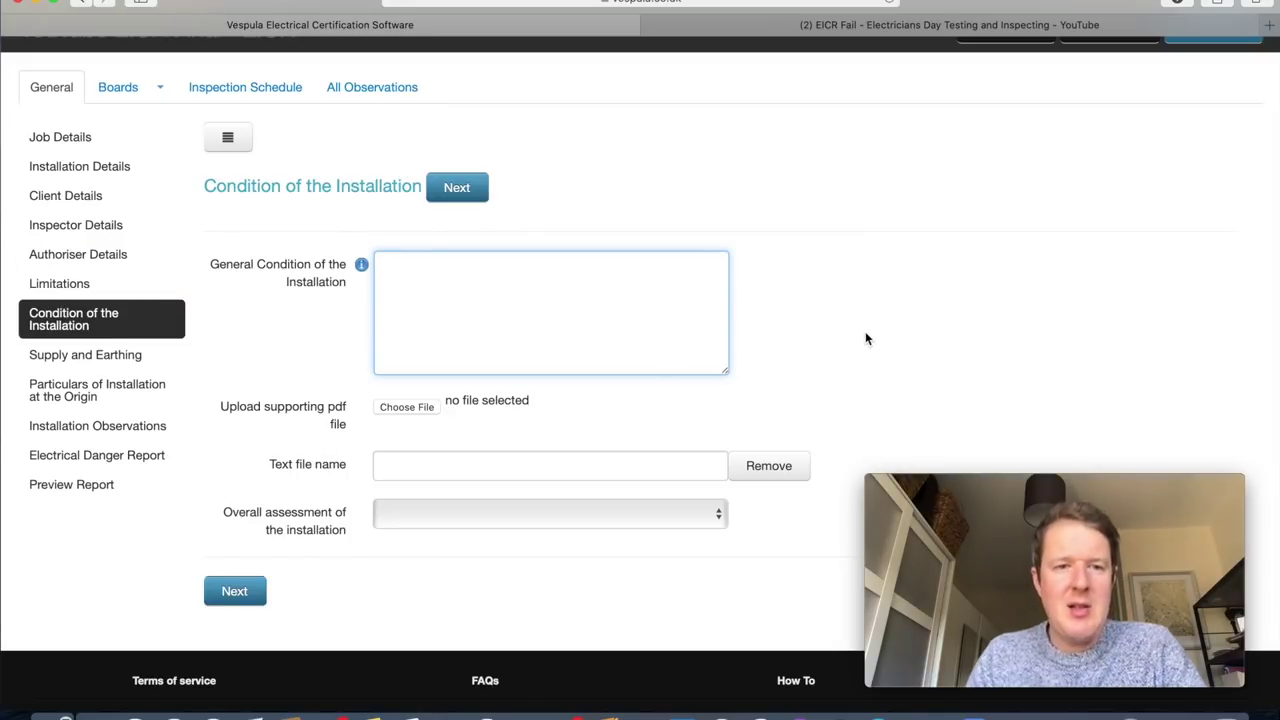
pyautogui.write('Poor')
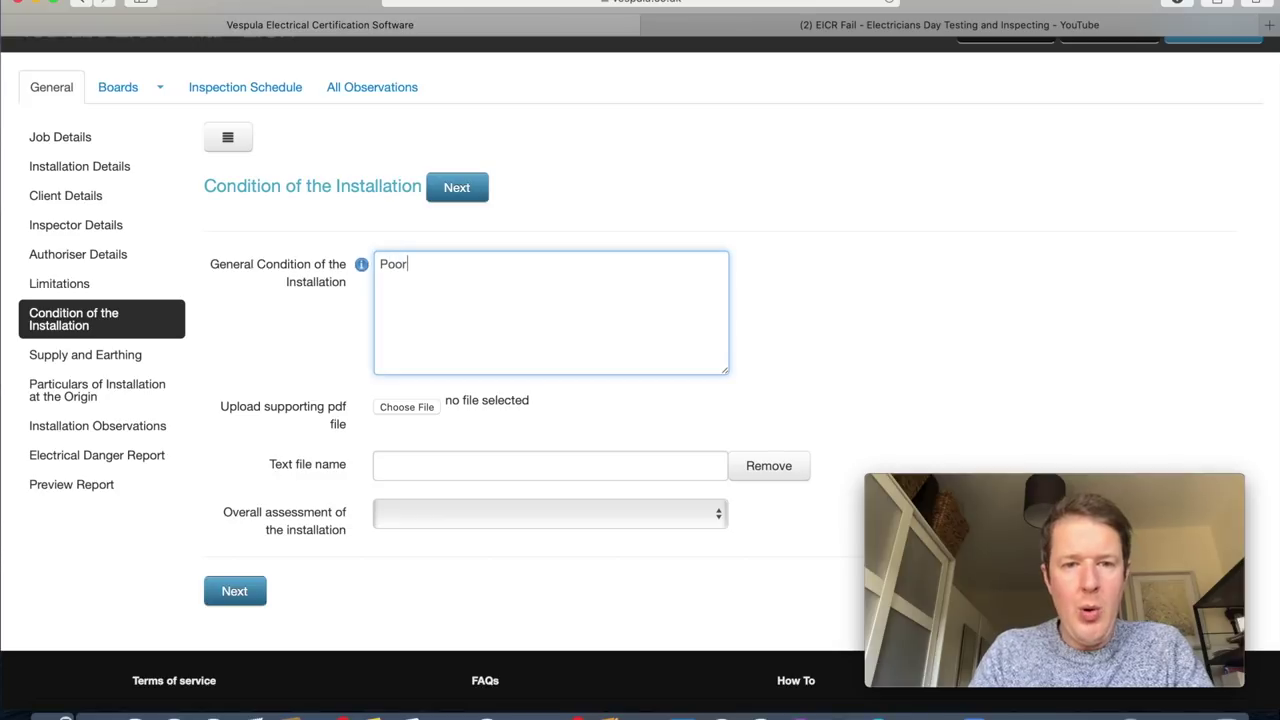
pyautogui.write('. Many')
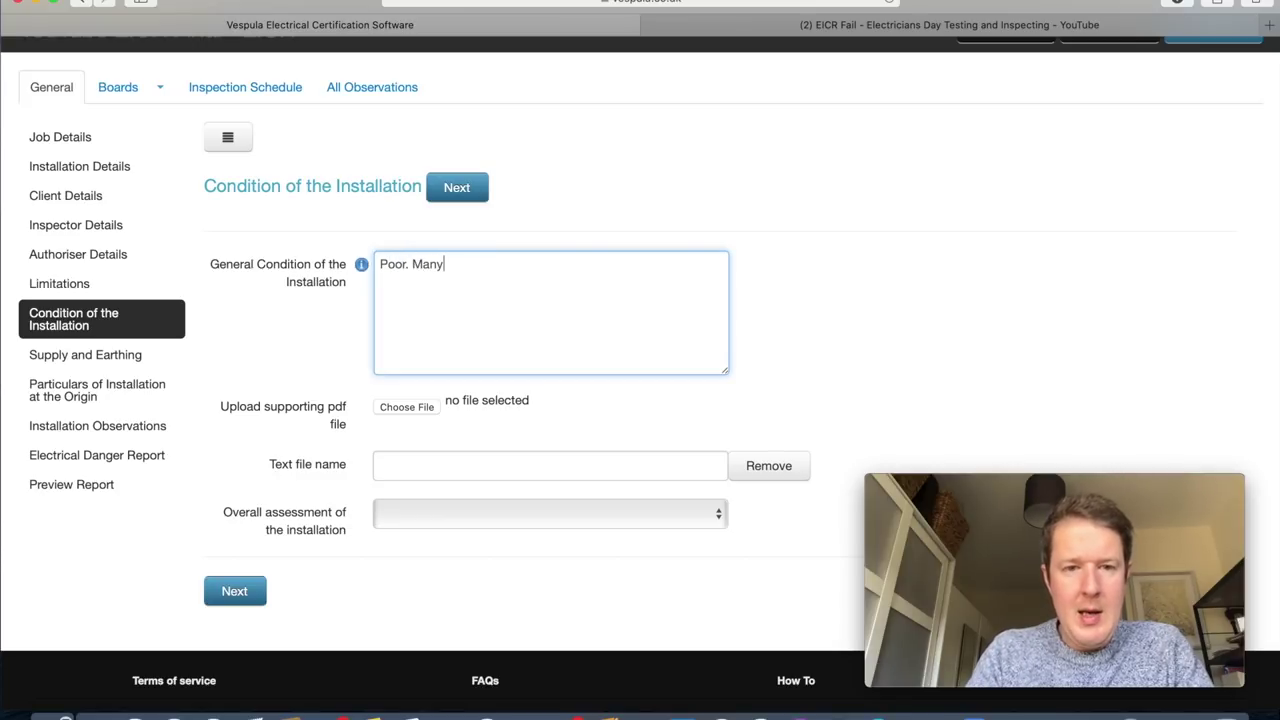
pyautogui.press('BackSpace')
pyautogui.press('BackSpace')
pyautogui.press('BackSpace')
pyautogui.press('BackSpace')
pyautogui.press('BackSpace')
pyautogui.press('BackSpace')
pyautogui.press('BackSpace')
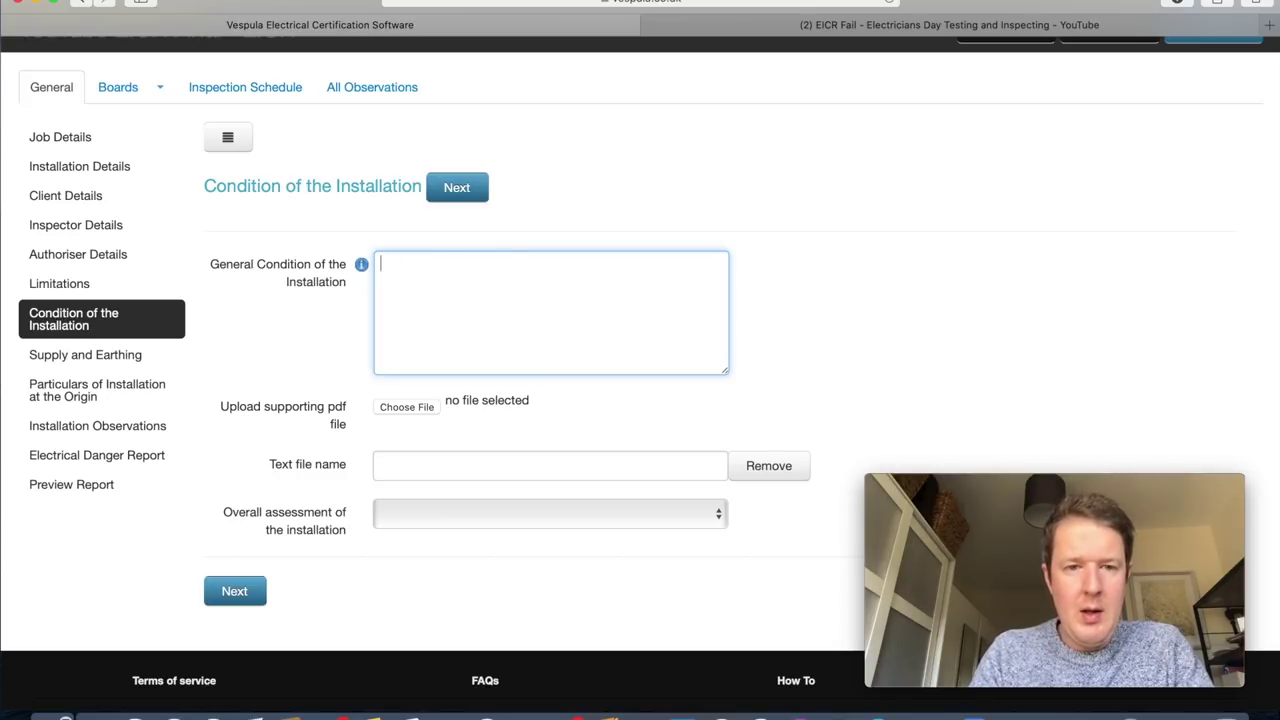
# Enter "The installation was found to be unsatisfactory due to several C1 & C2 defects being found." as the general condition of the installation.
pyautogui.write('The installation was found to be unsatisfactory ')
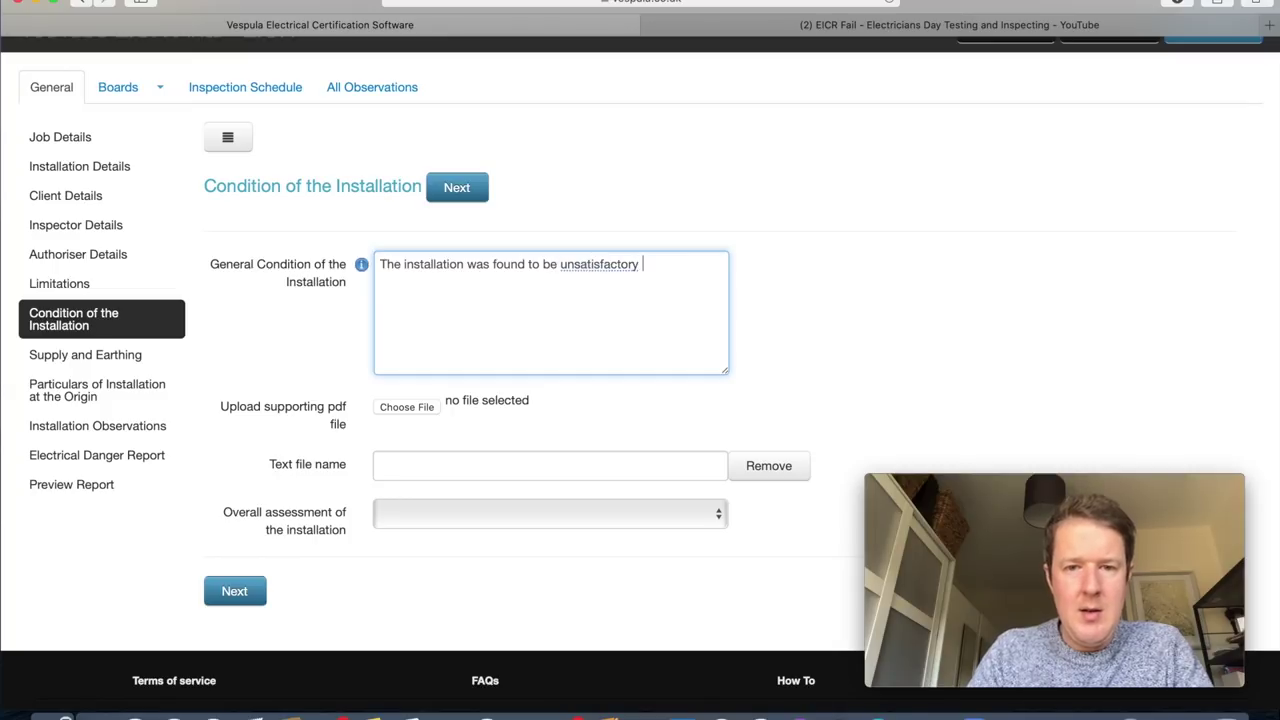
pyautogui.write('due to severa')
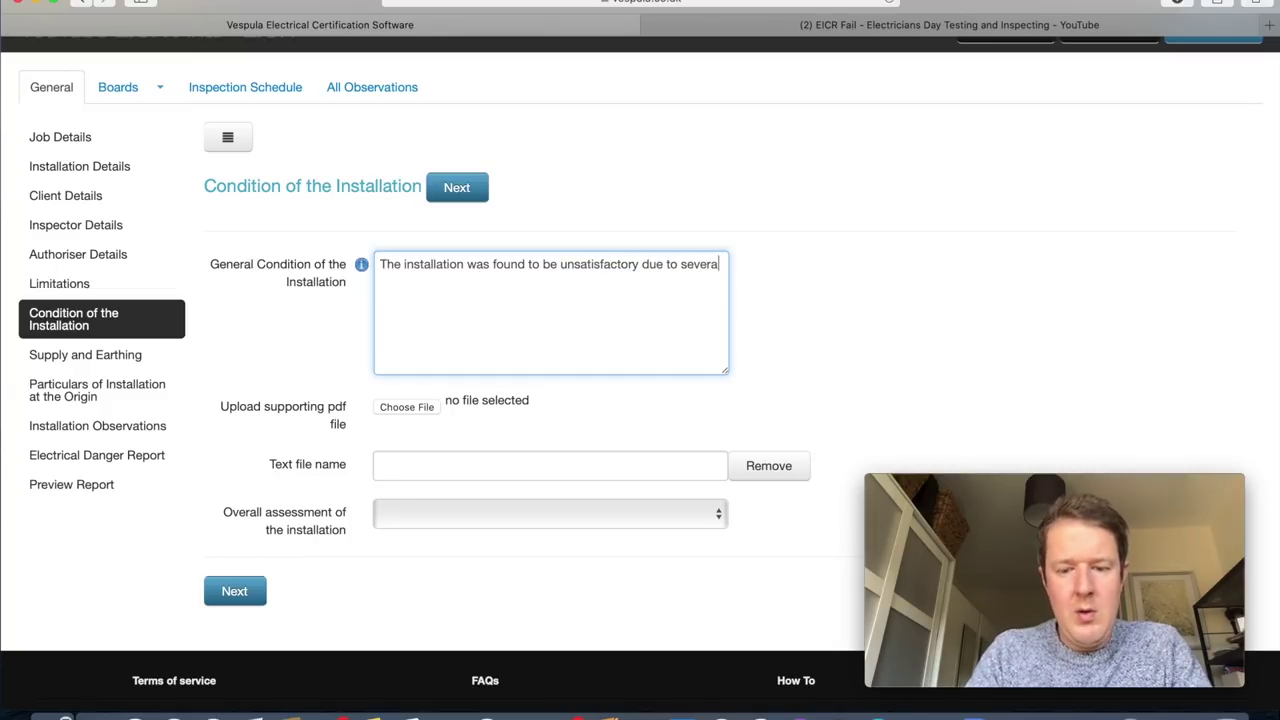
pyautogui.write('l C1 & C2 defect')
pyautogui.write('s being found. Urge')
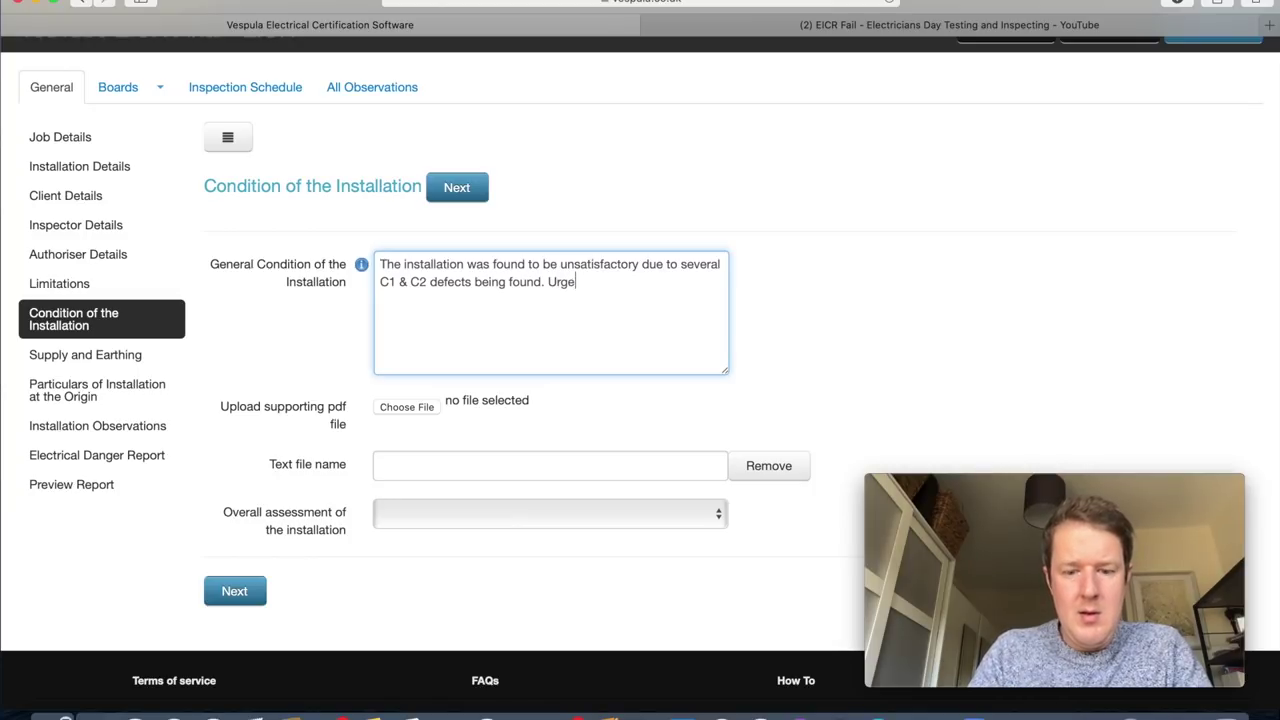
# Complete the general condition text with "Urgent remedial action is needed in order to make the installation safe.".
pyautogui.write('nt remedia')
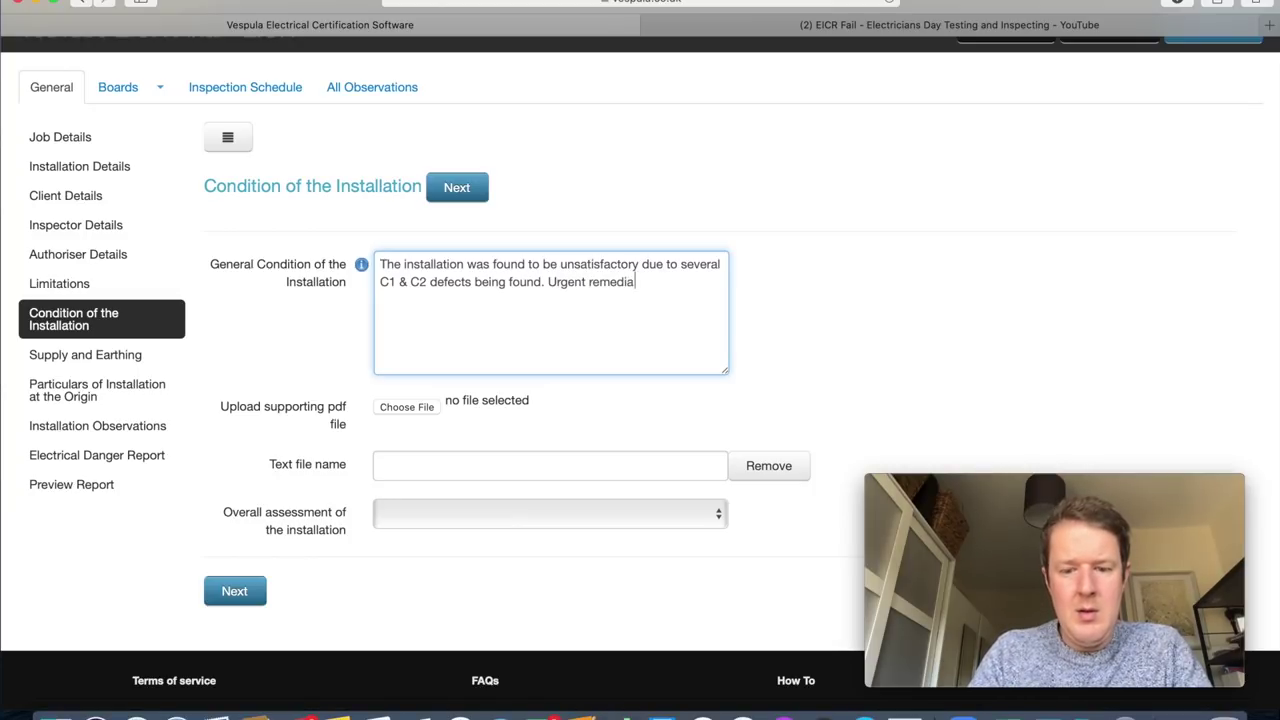
pyautogui.write('l action is needed in o')
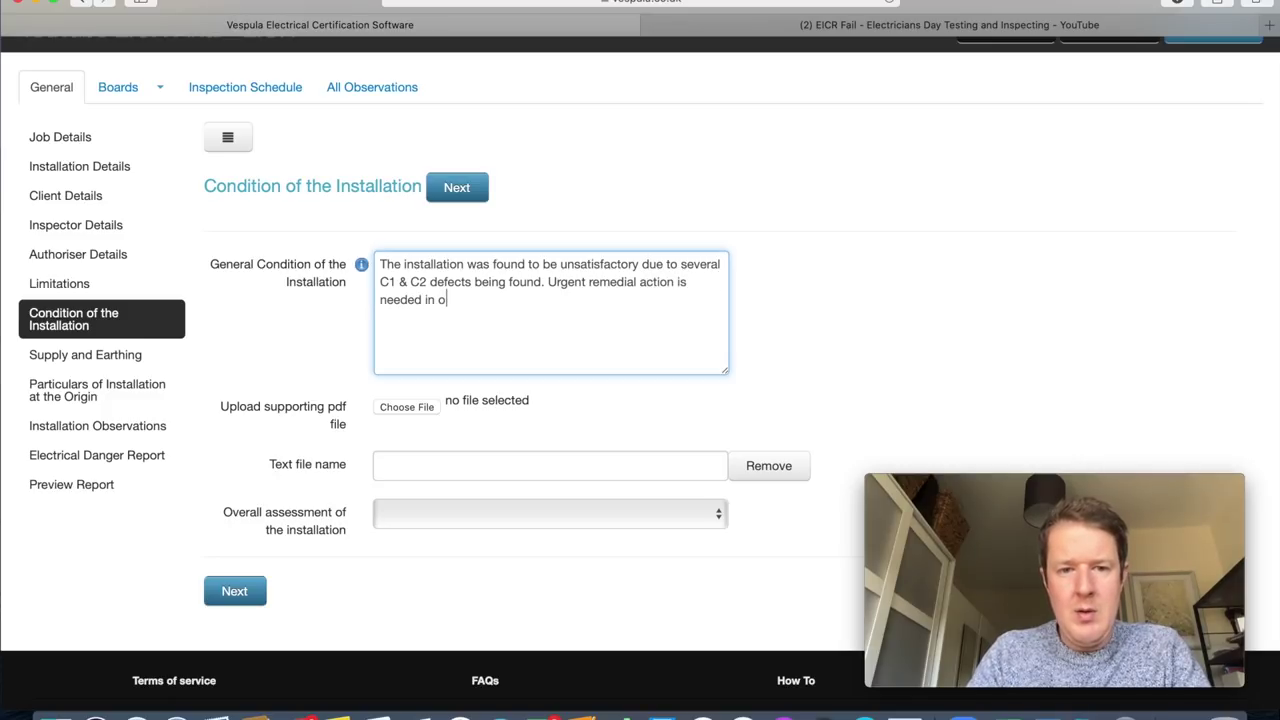
pyautogui.write('rder to make ')
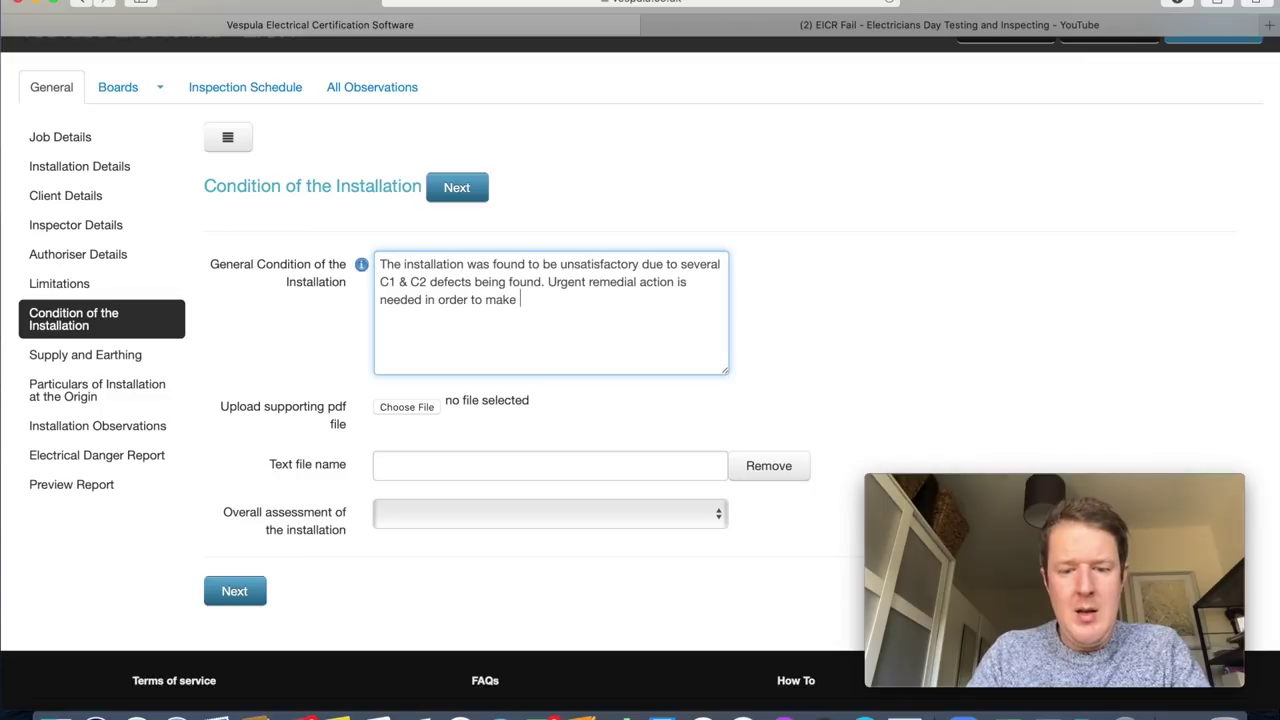
pyautogui.write('the installation safe.')
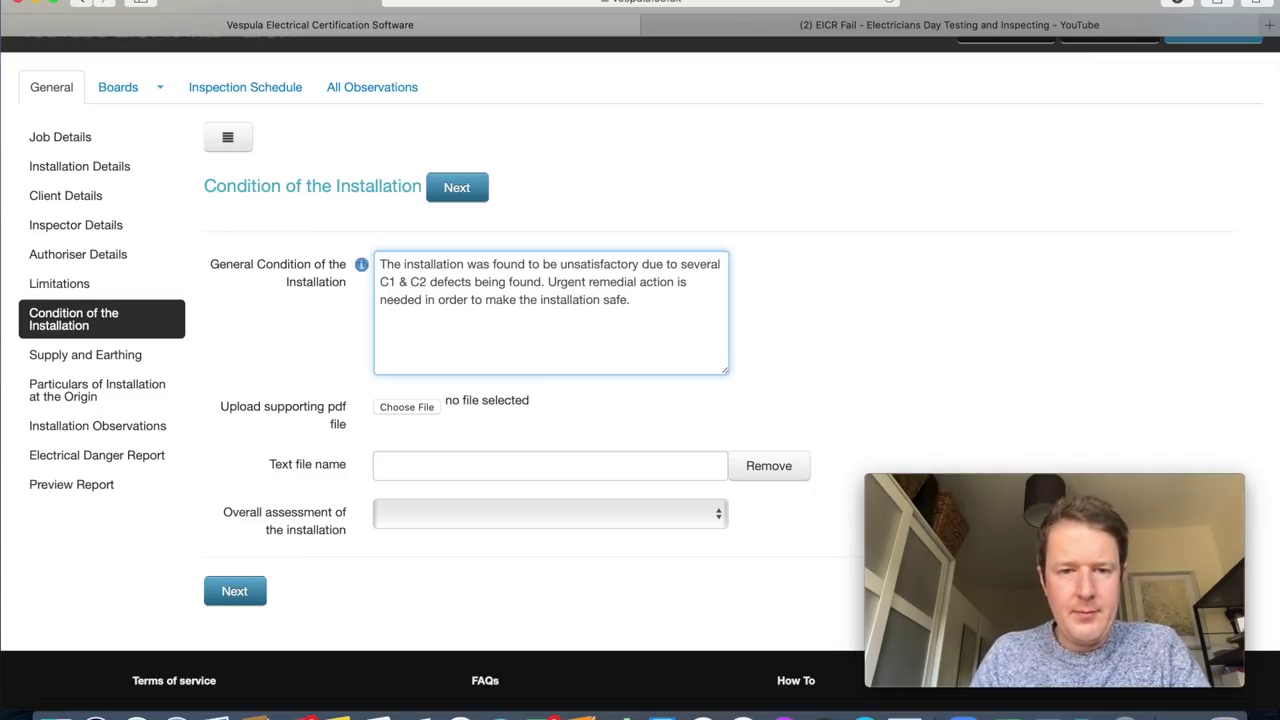
# Set the overall assessment of the installation to Unsatisfactory.
pyautogui.click(472, 515)
pyautogui.click(455, 550)
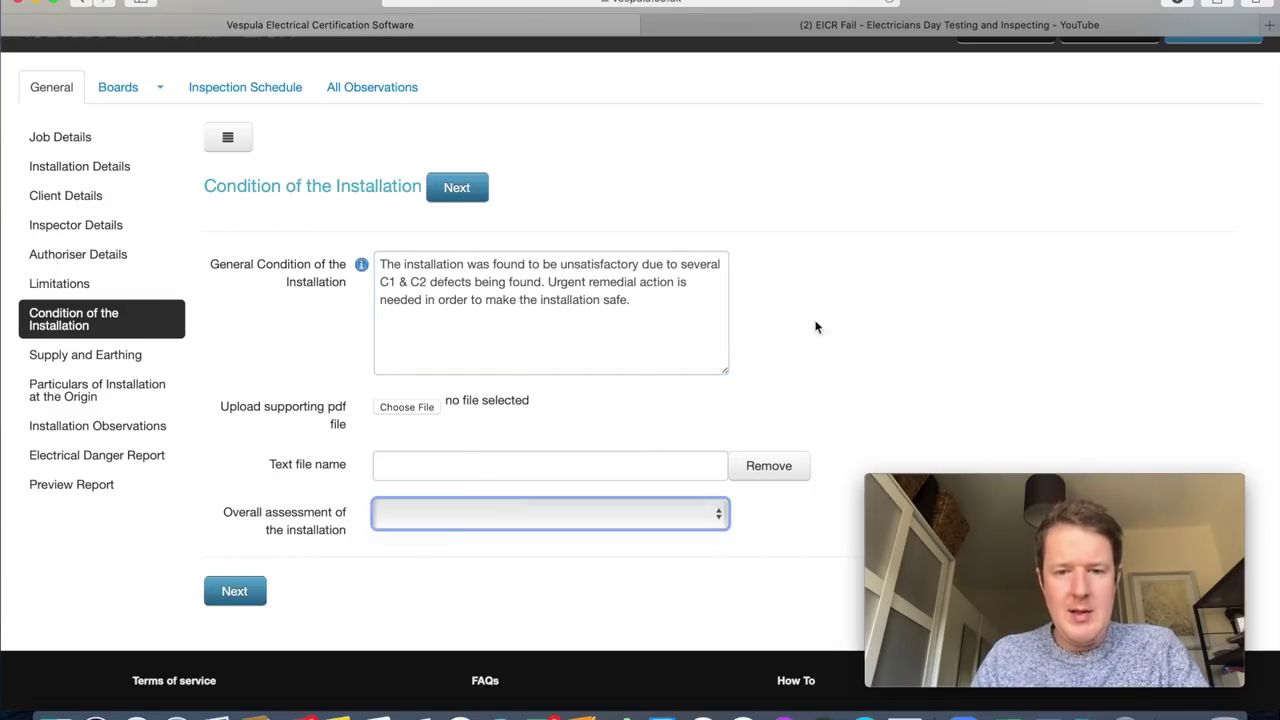
pyautogui.scroll(-1, 806, 331)
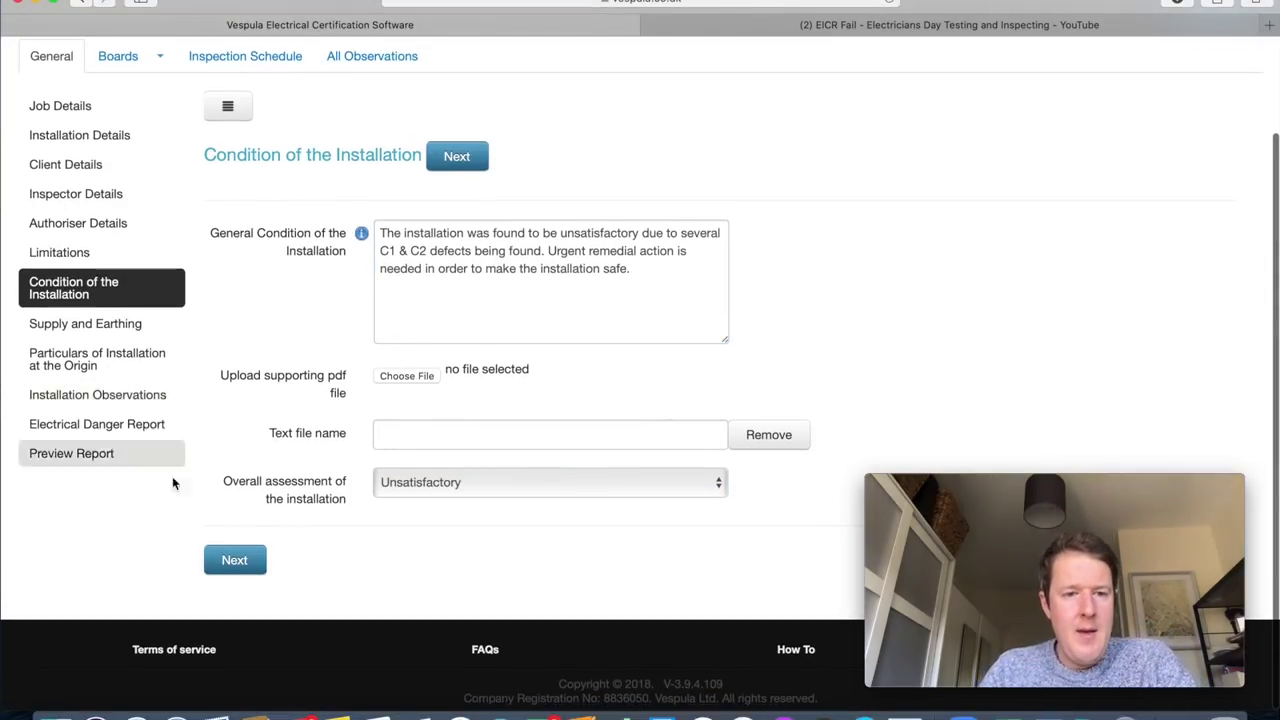
# Review the Supply and Earthing details and the Particulars of Installation at the Origin.
pyautogui.click(234, 560)
pyautogui.scroll(5, 789, 300)
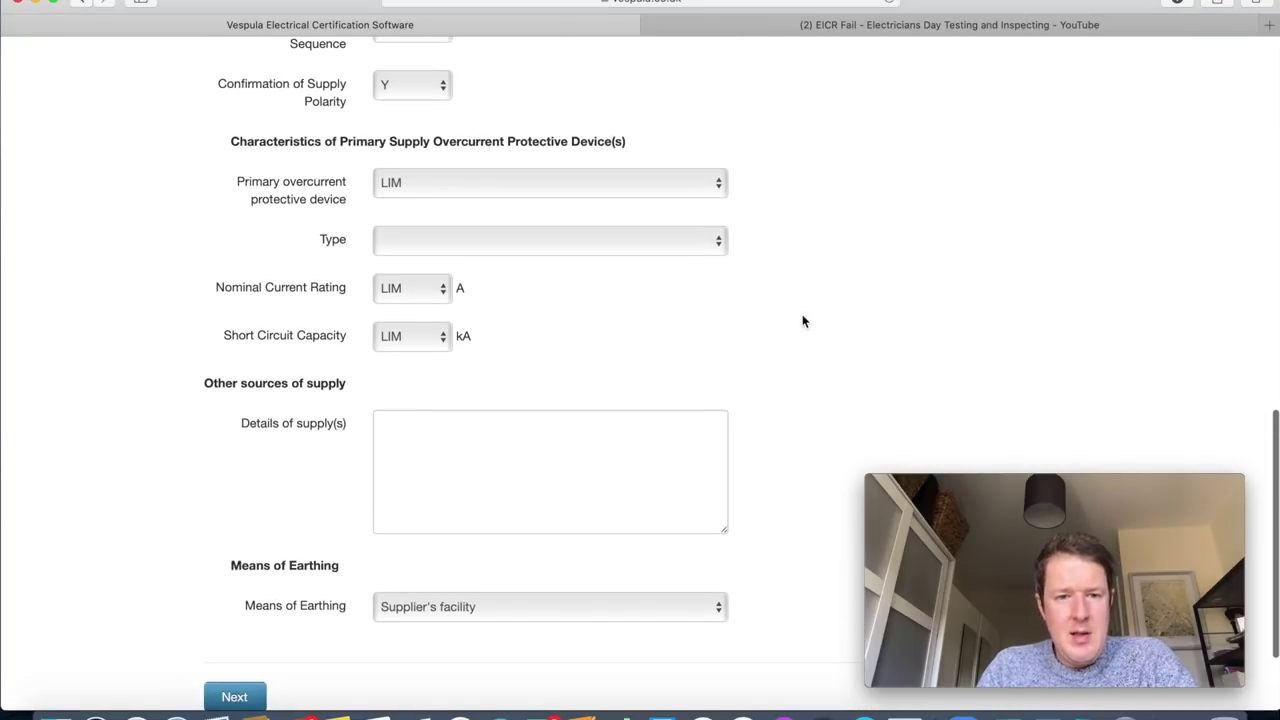
pyautogui.scroll(6, 808, 330)
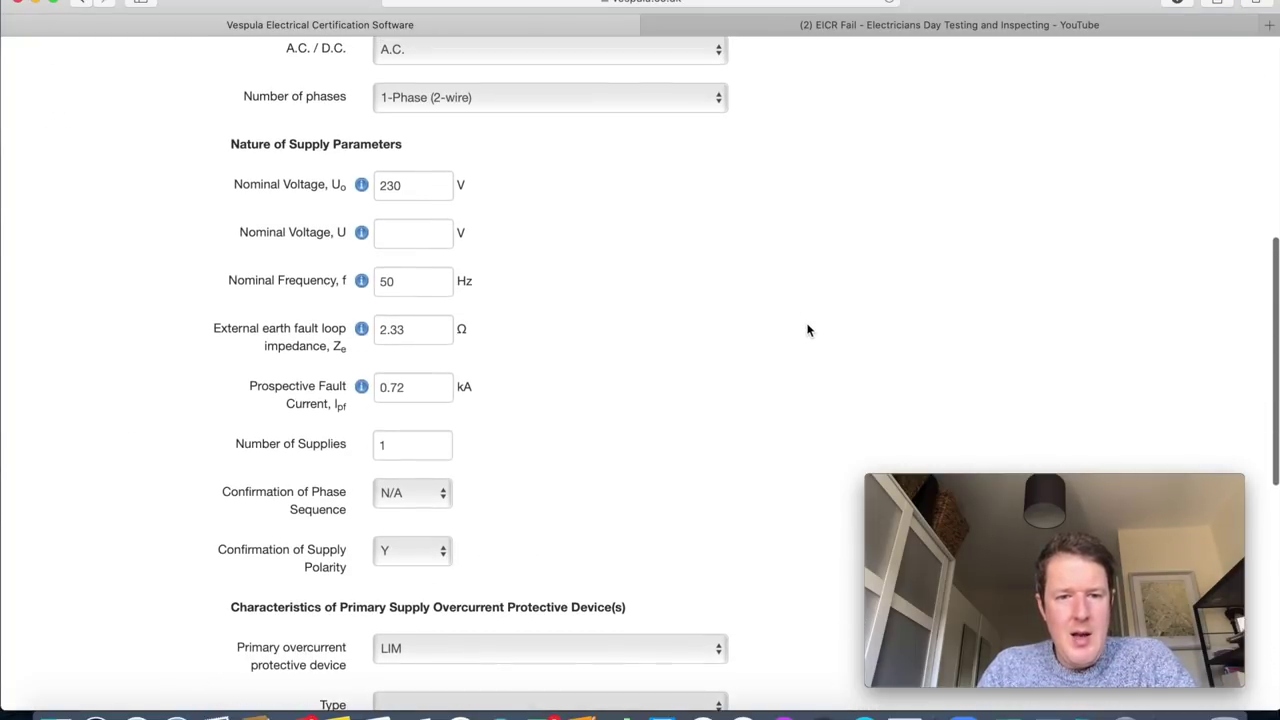
pyautogui.scroll(2, 808, 330)
pyautogui.scroll(2, 808, 330)
pyautogui.scroll(-9, 808, 330)
pyautogui.scroll(10, 808, 330)
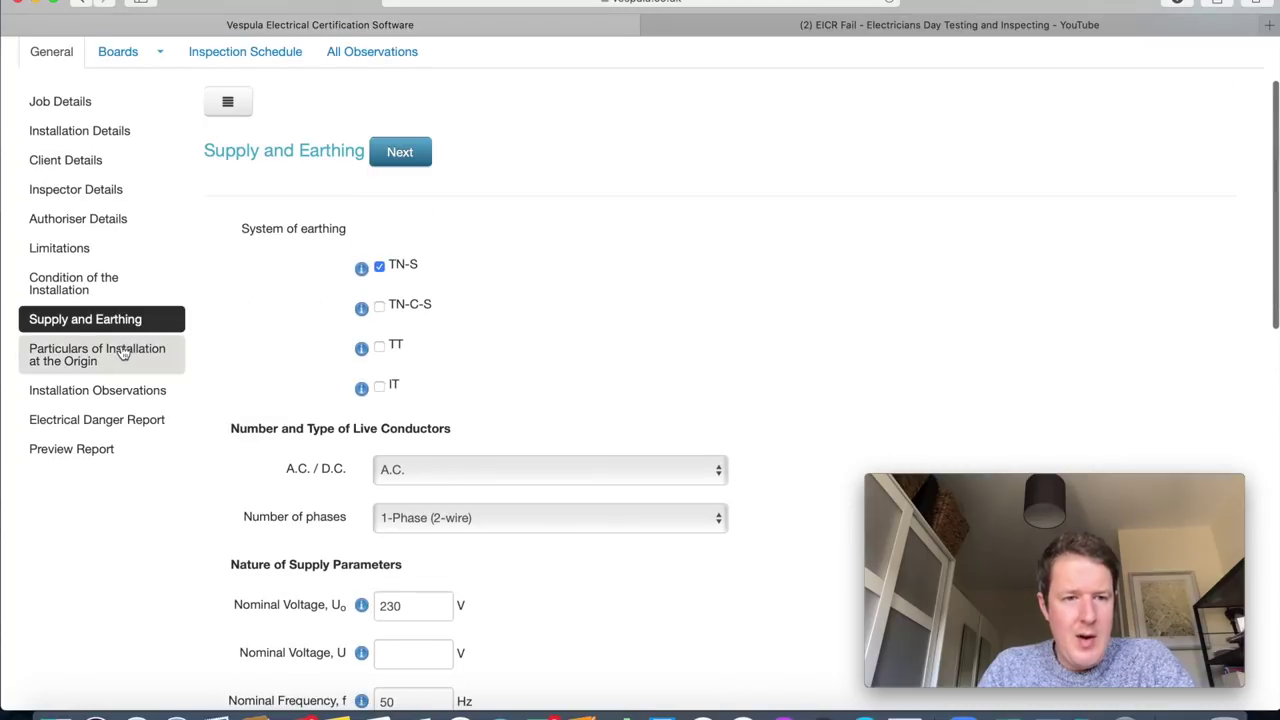
pyautogui.click(122, 351)
pyautogui.scroll(15, 160, 300)
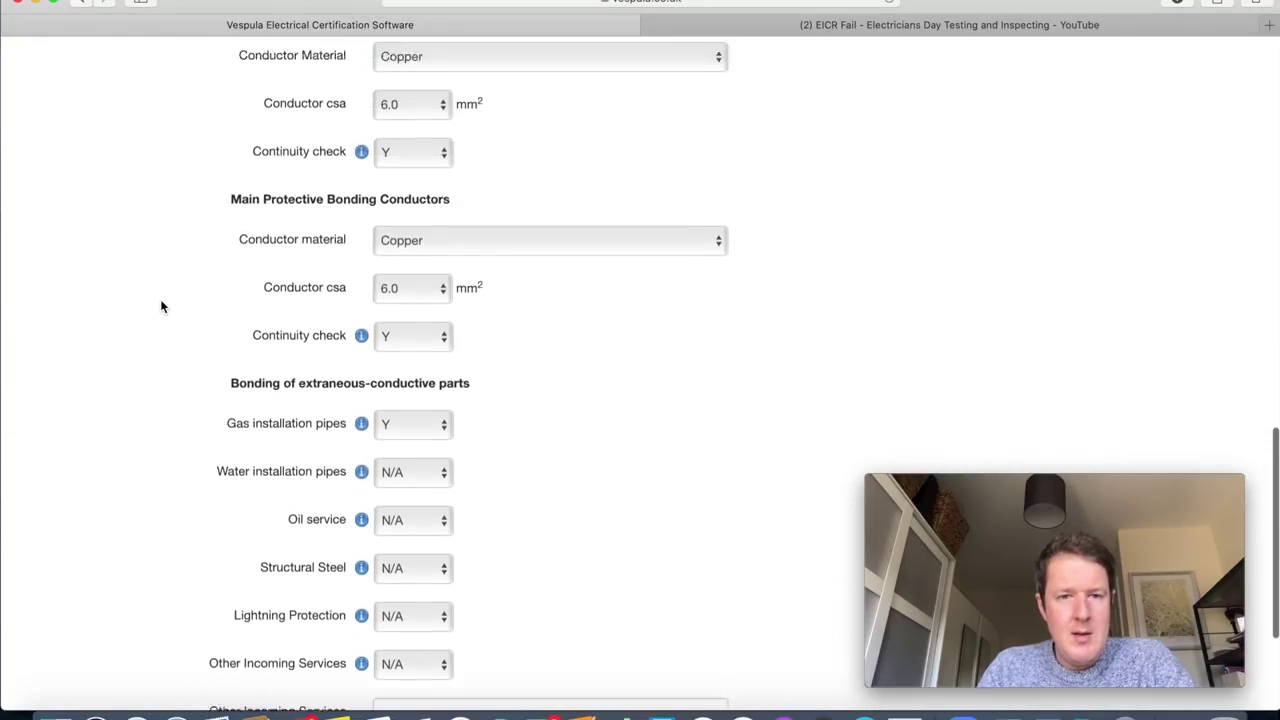
pyautogui.scroll(2, 160, 305)
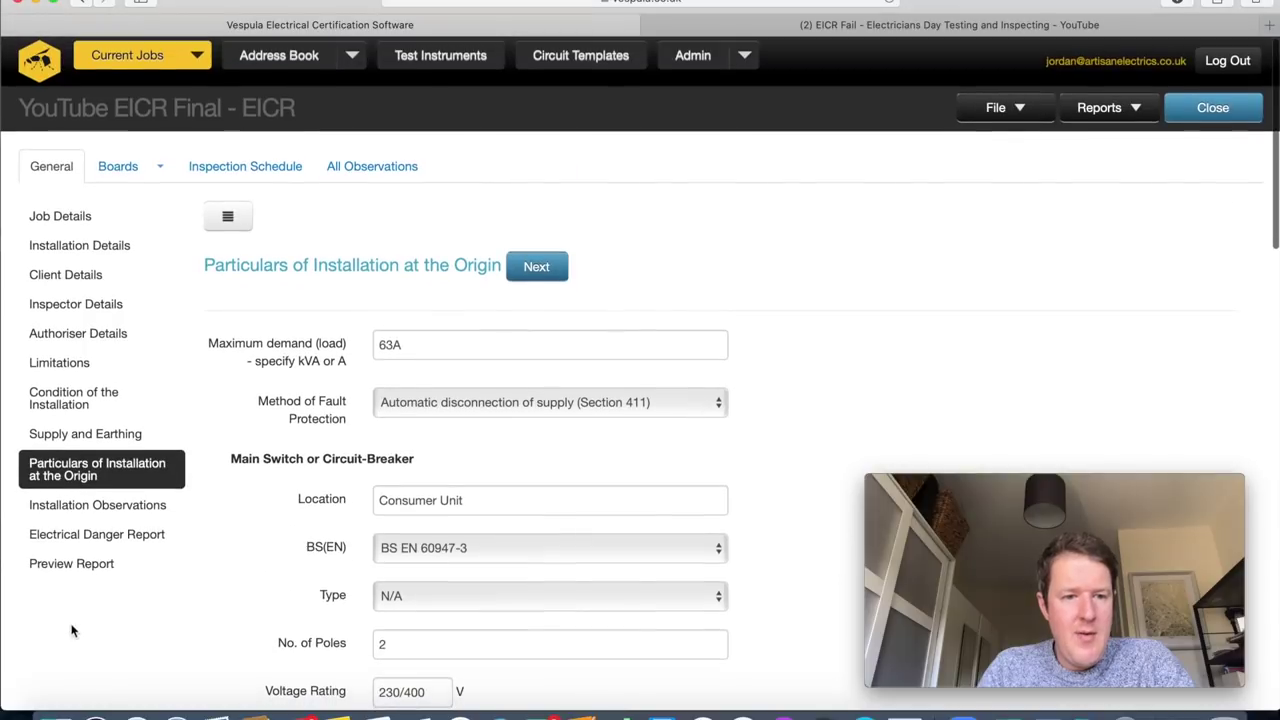
# Examine the Electrical Danger Report form, including its dangerous condition options and the location, notification, action and advice fields.
pyautogui.click(100, 535)
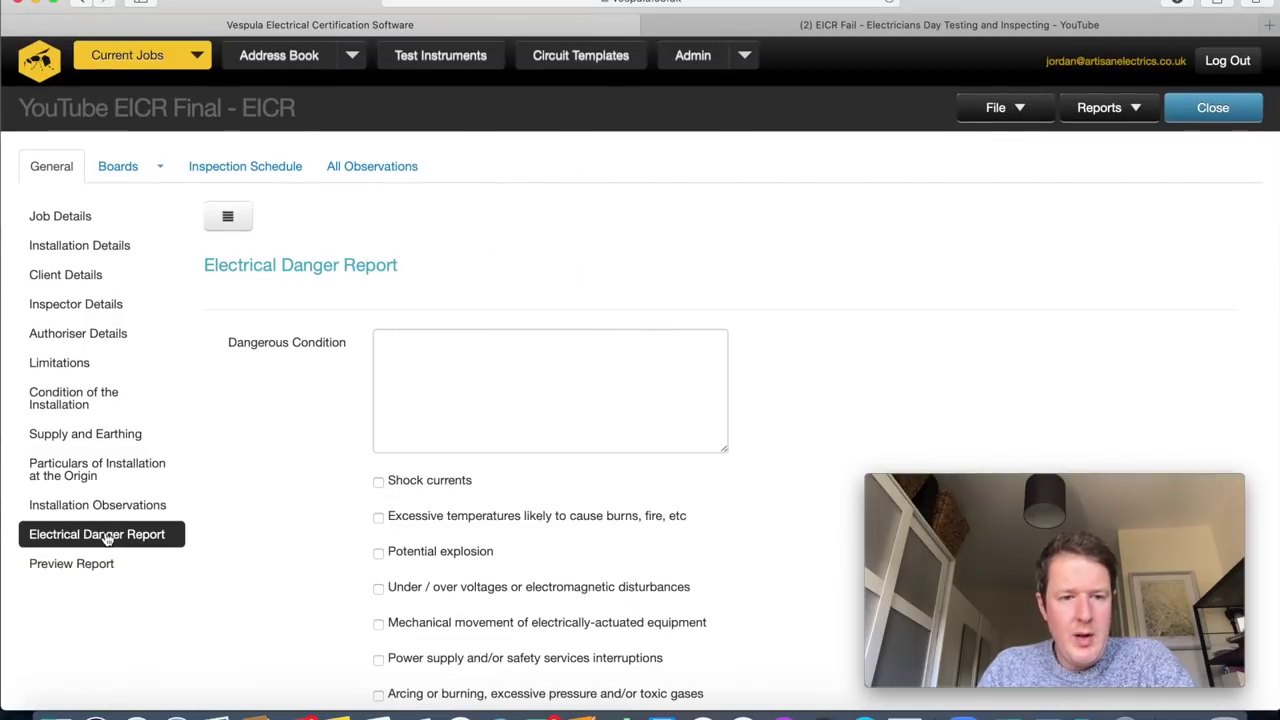
pyautogui.click(100, 506)
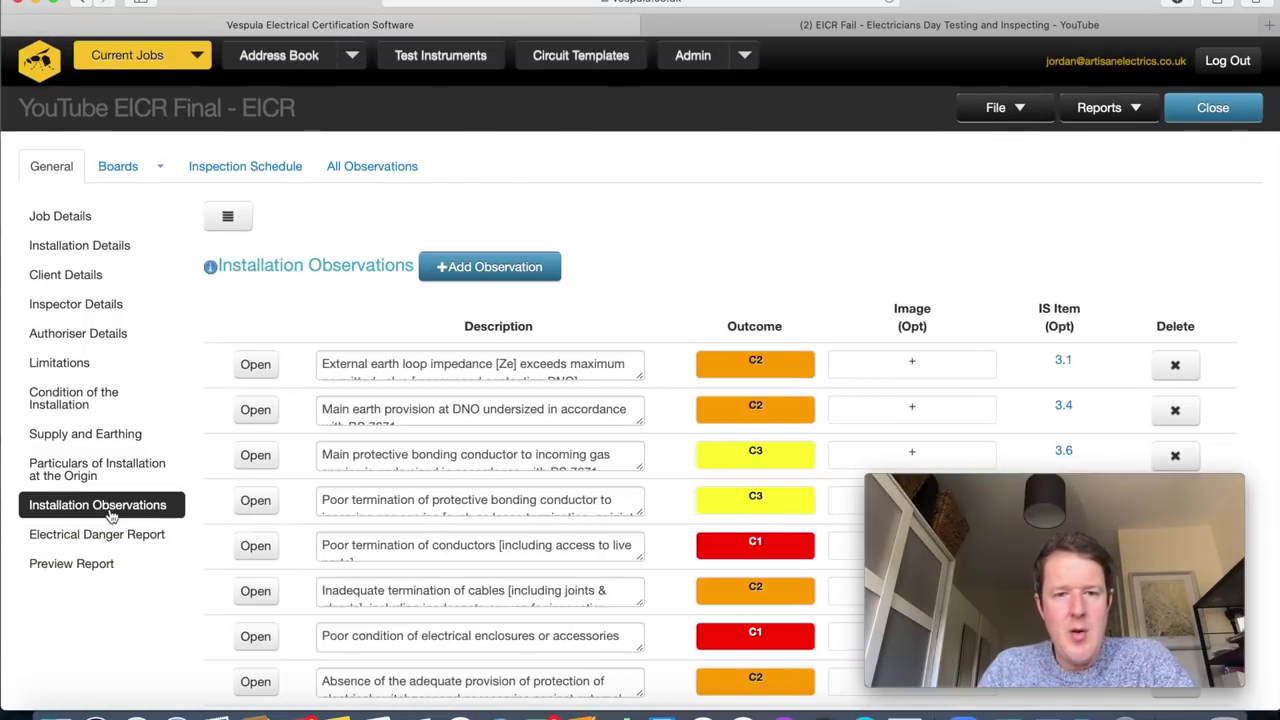
pyautogui.click(115, 535)
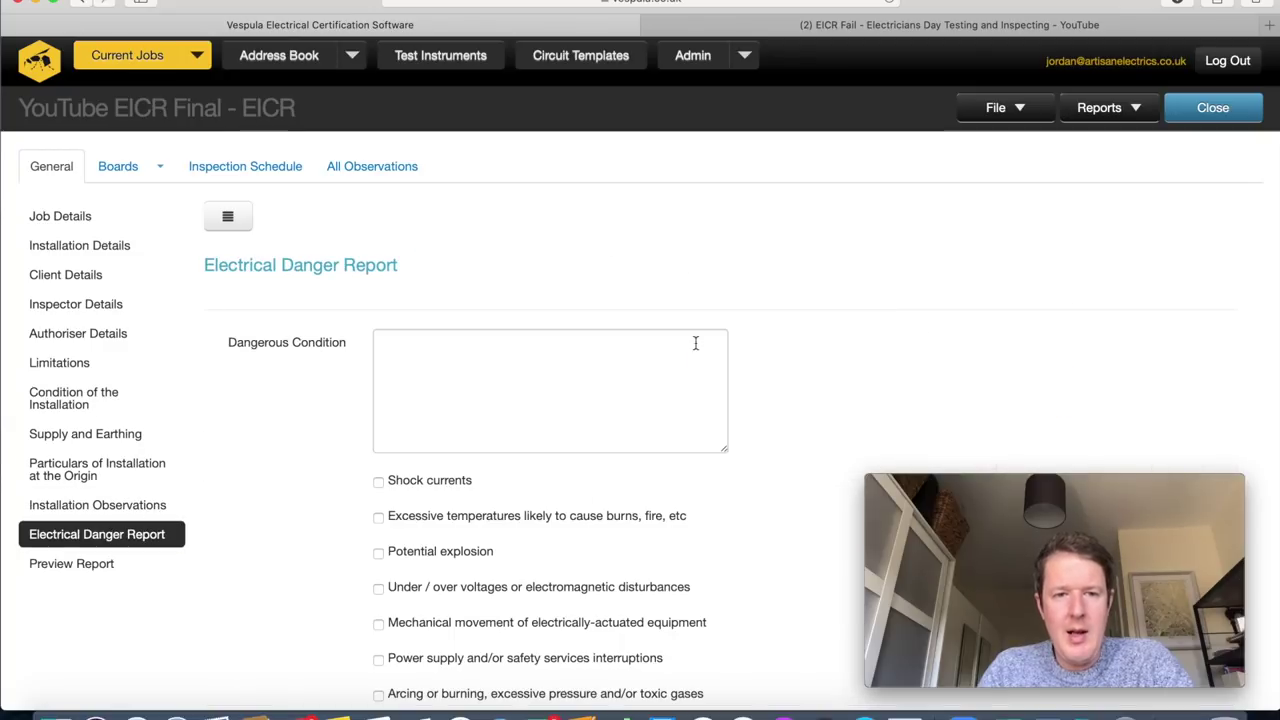
pyautogui.scroll(-3, 784, 385)
pyautogui.click(506, 186)
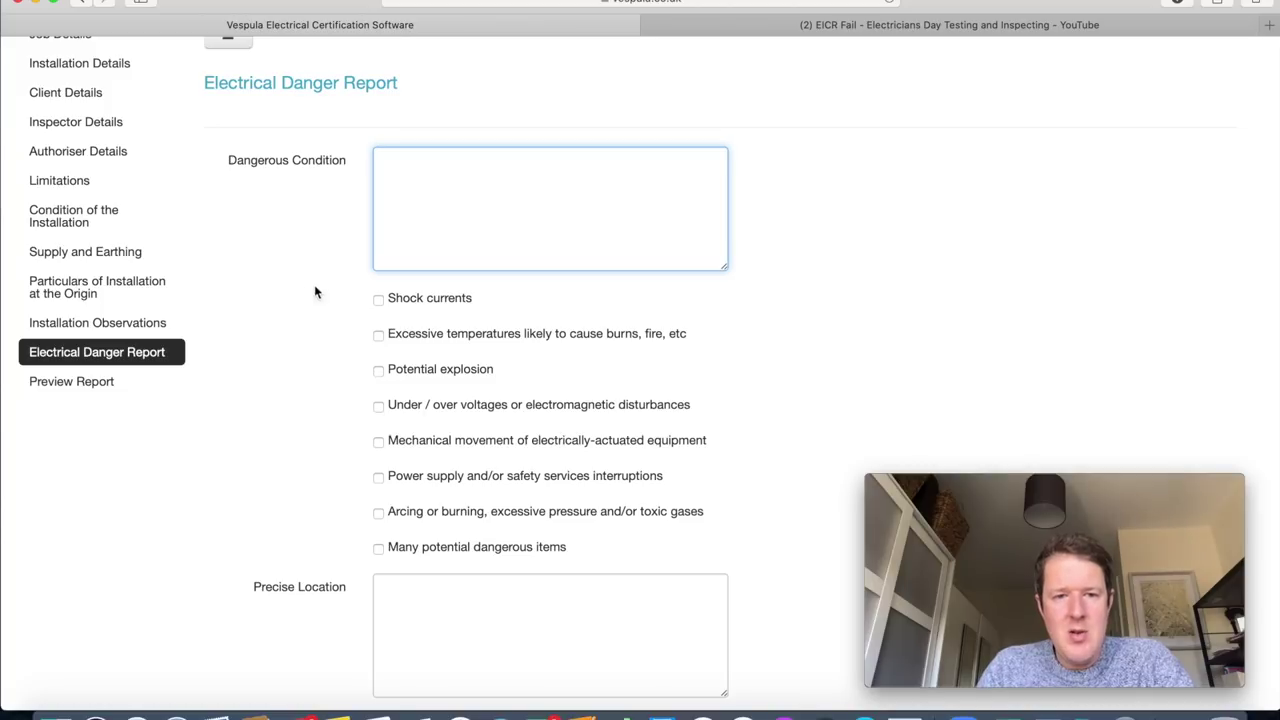
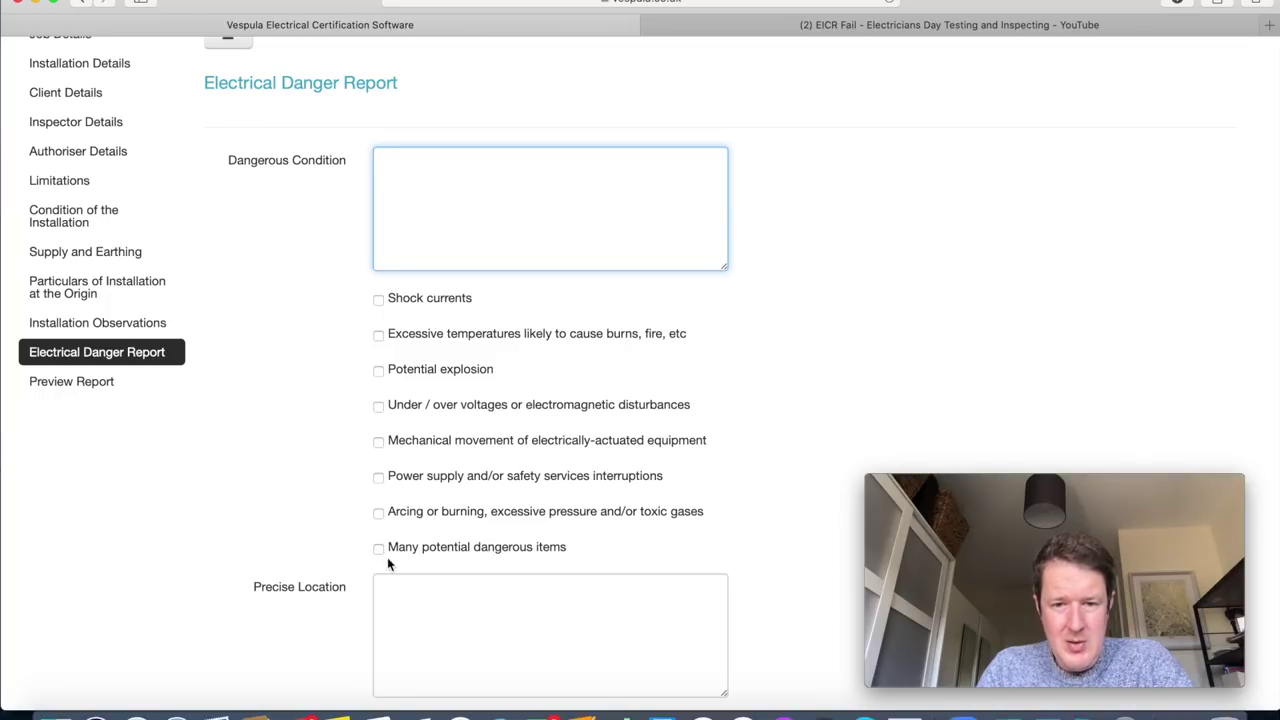
pyautogui.scroll(-5, 648, 528)
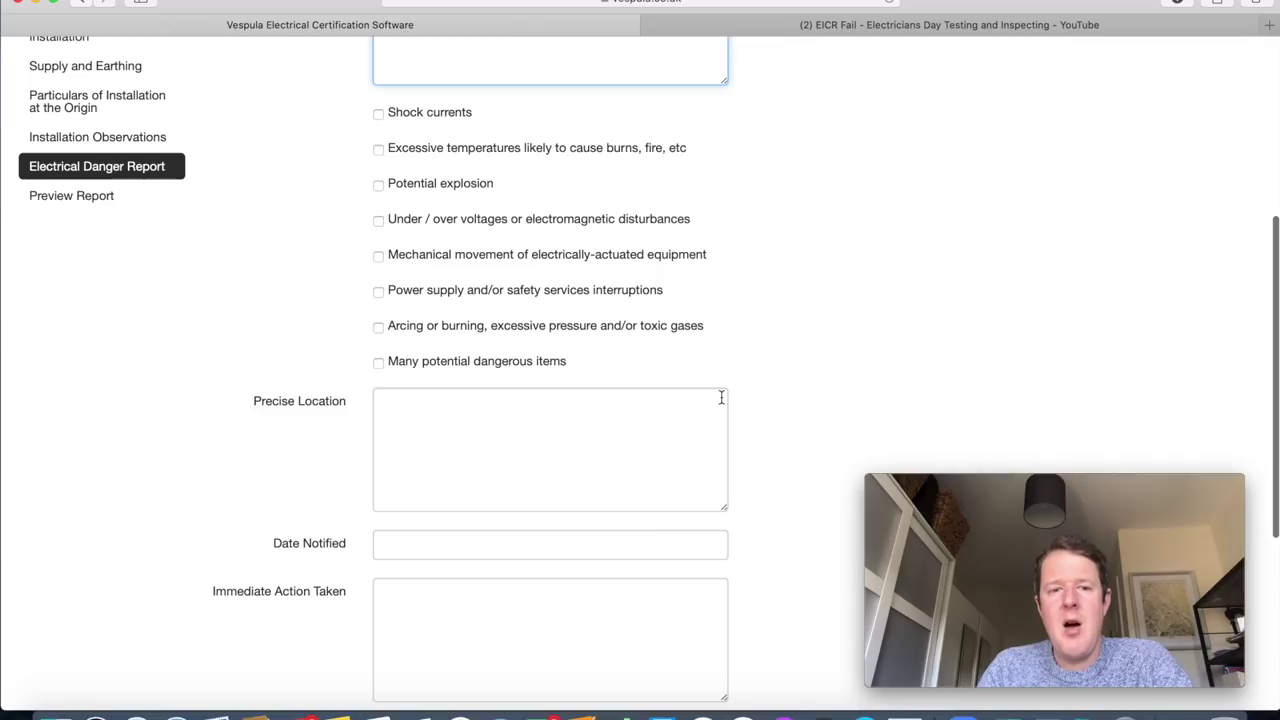
pyautogui.scroll(-3, 721, 397)
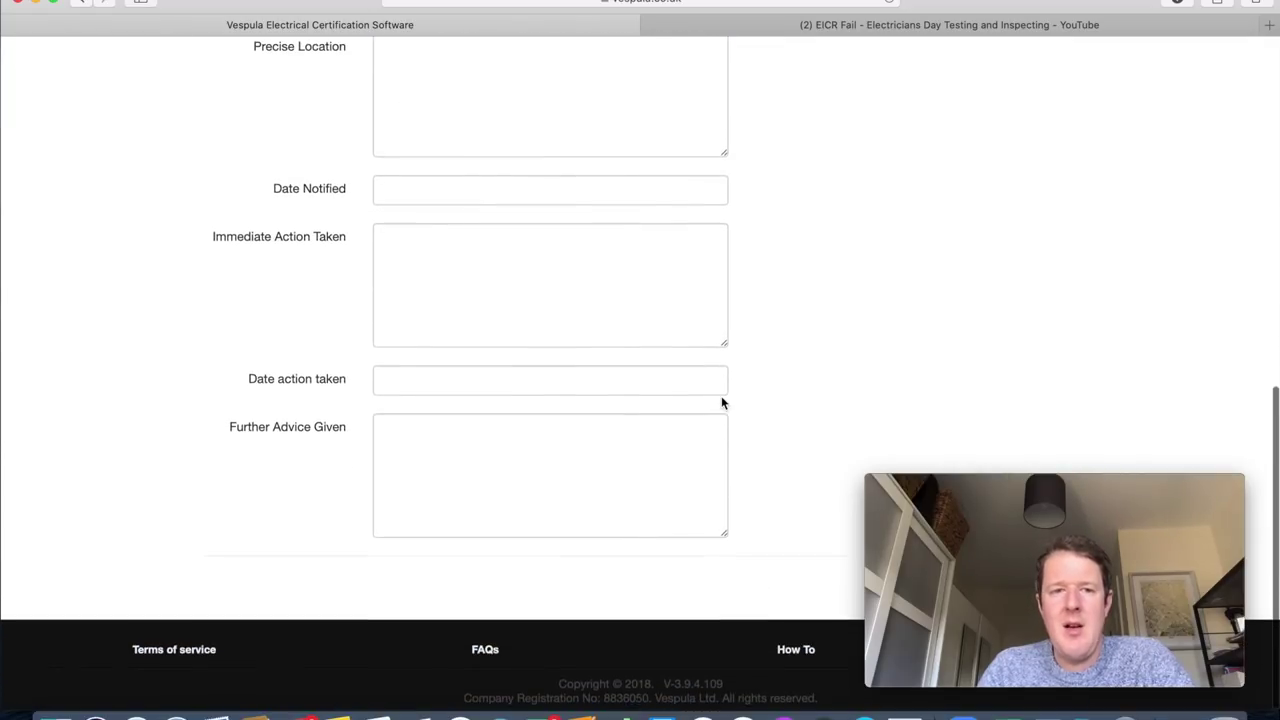
pyautogui.scroll(5, 722, 400)
pyautogui.scroll(5, 722, 402)
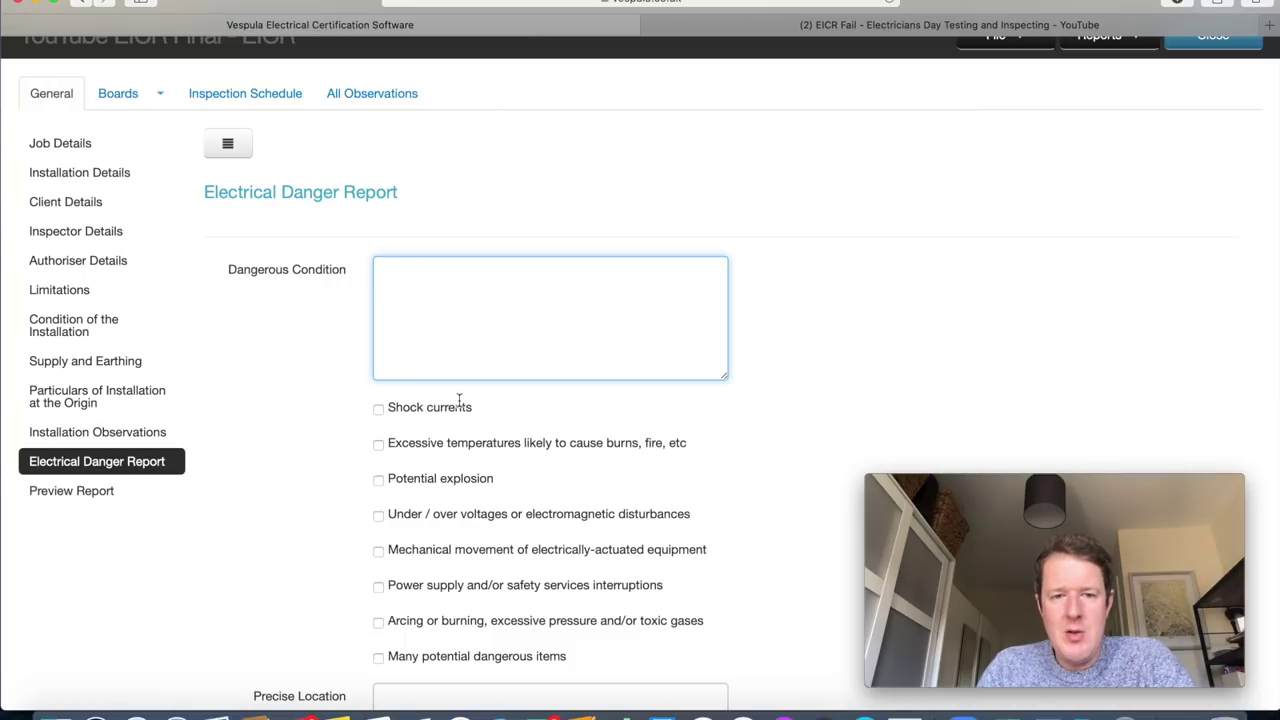
# Mark shock currents as the danger and describe the dangerous condition as "Live parts accessible in shed".
pyautogui.click(378, 409)
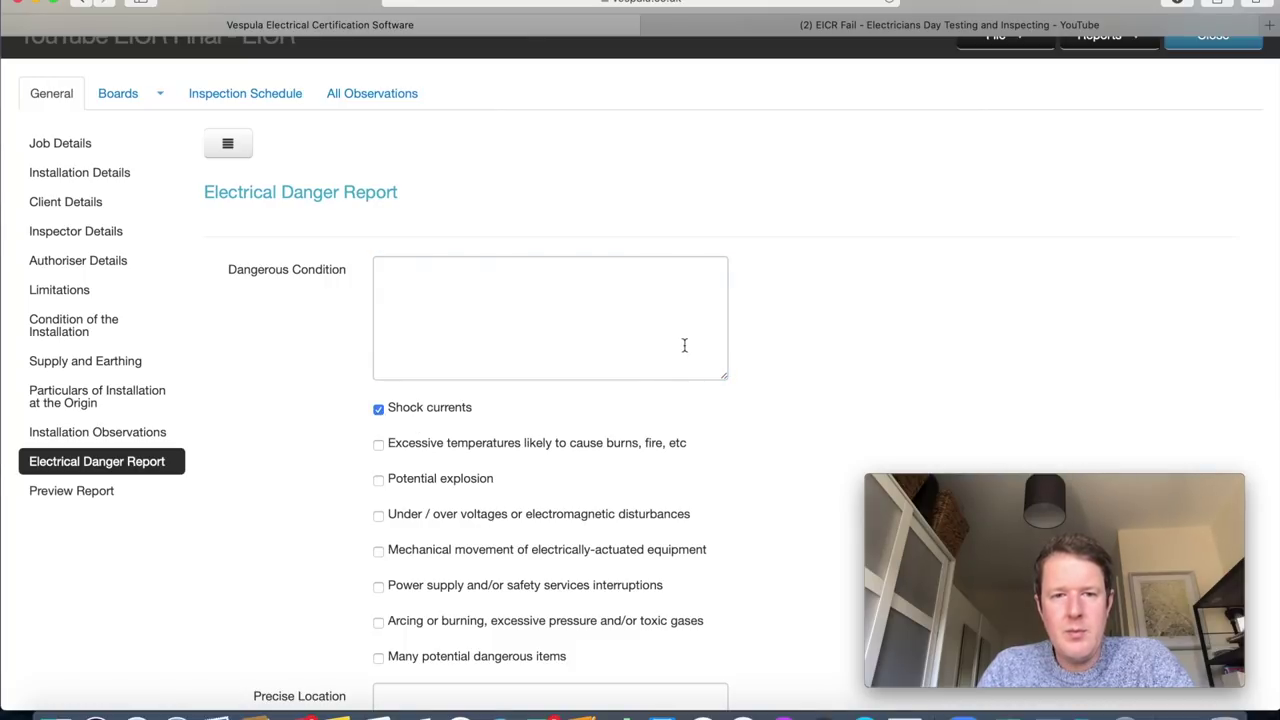
pyautogui.click(624, 273)
pyautogui.write('Li')
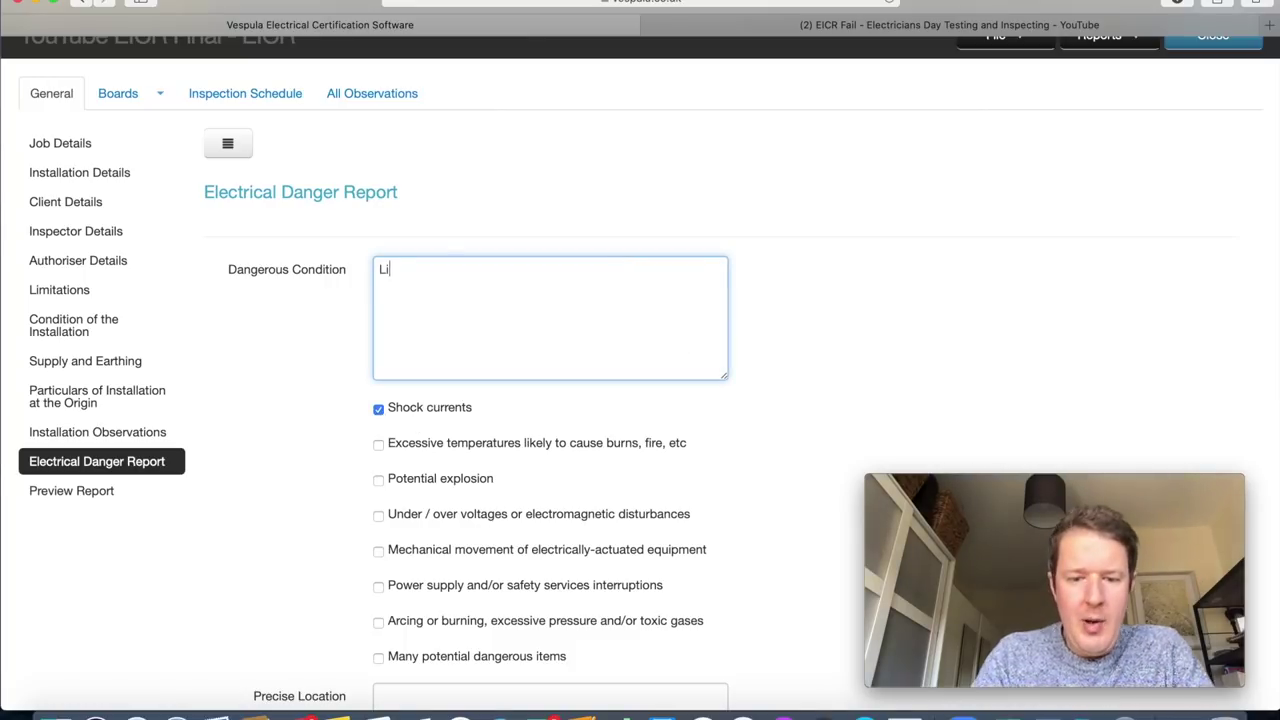
pyautogui.write('ve parts accessible')
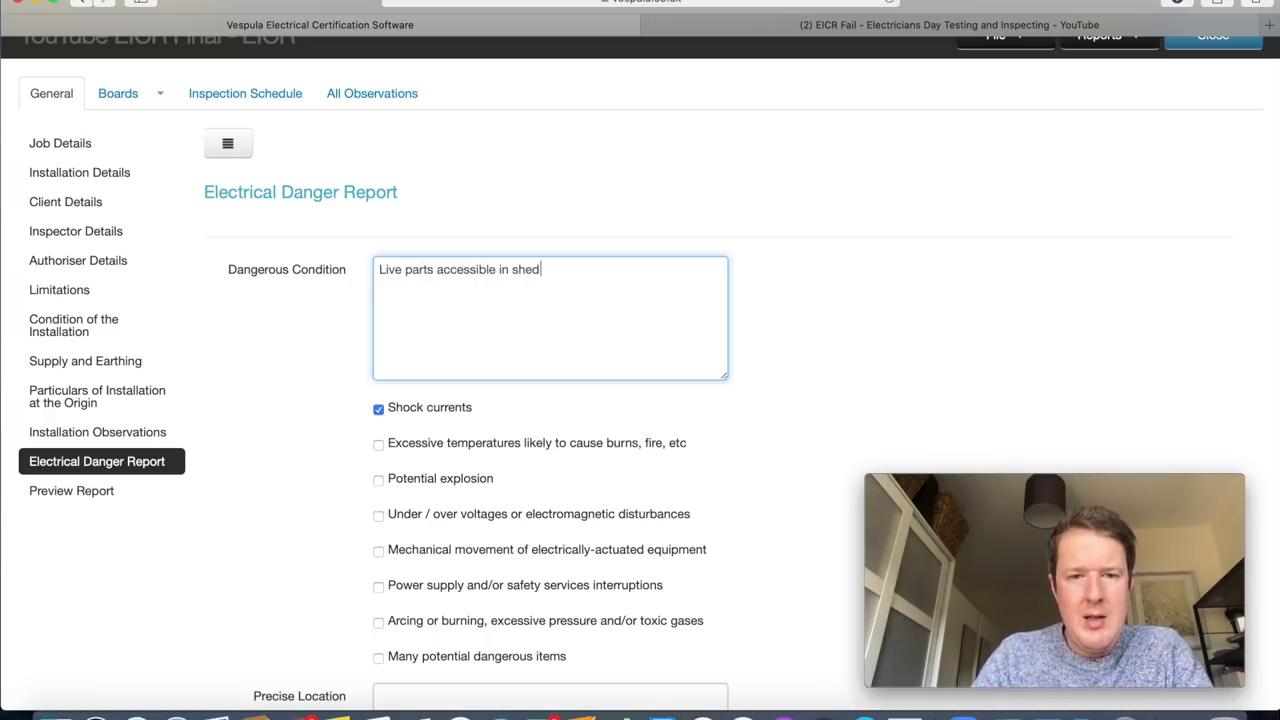
pyautogui.write(' in shed')
# Enter "Shed socket" as the precise location and set the date notified to 31/03/2020.
pyautogui.scroll(-5, 792, 382)
pyautogui.click(567, 391)
pyautogui.write('Shed socket')
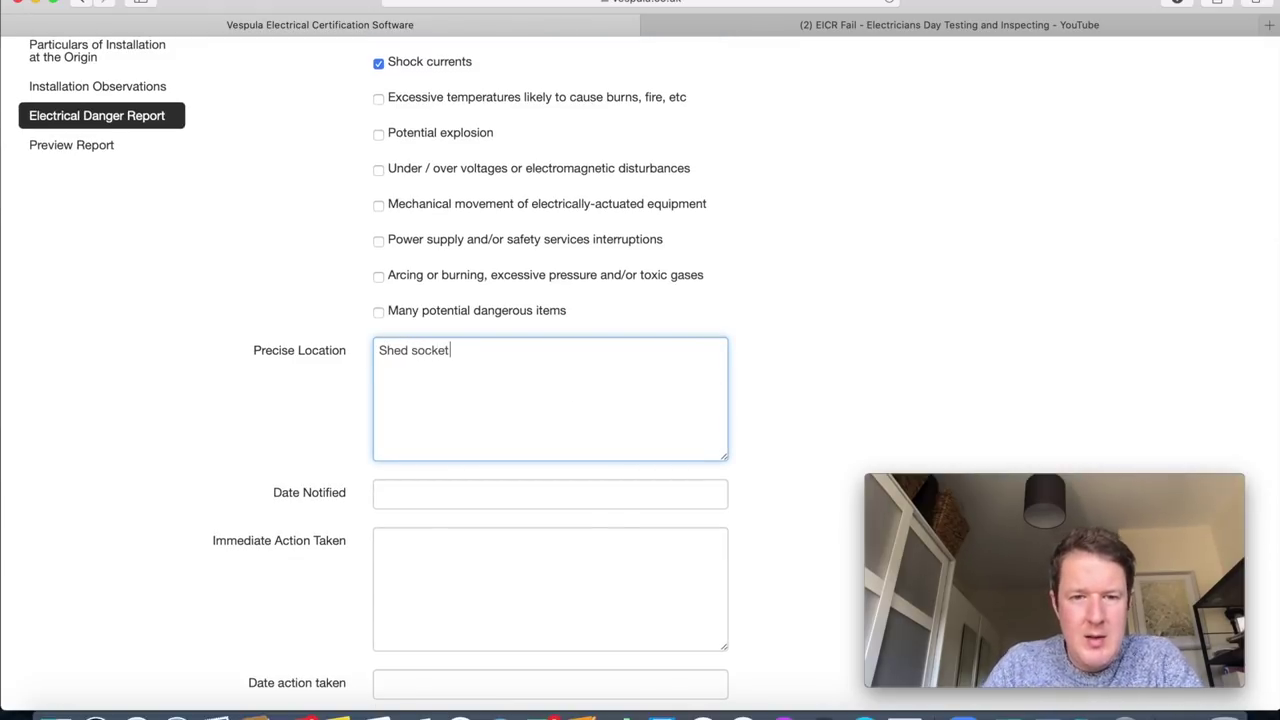
pyautogui.scroll(-3, 657, 374)
pyautogui.click(471, 278)
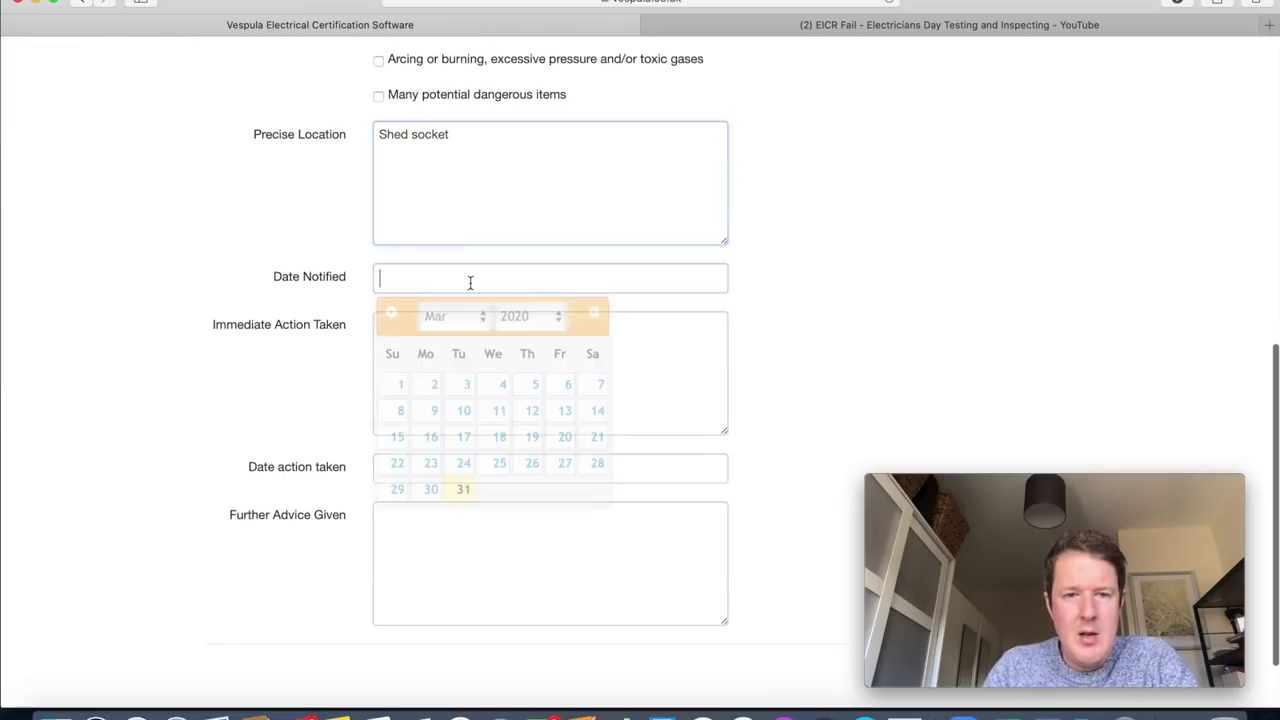
pyautogui.click(463, 489)
# Record "Isolated circuit." as the immediate action taken, with 31/03/2020 as the date action was taken.
pyautogui.scroll(-2, 674, 354)
pyautogui.click(592, 257)
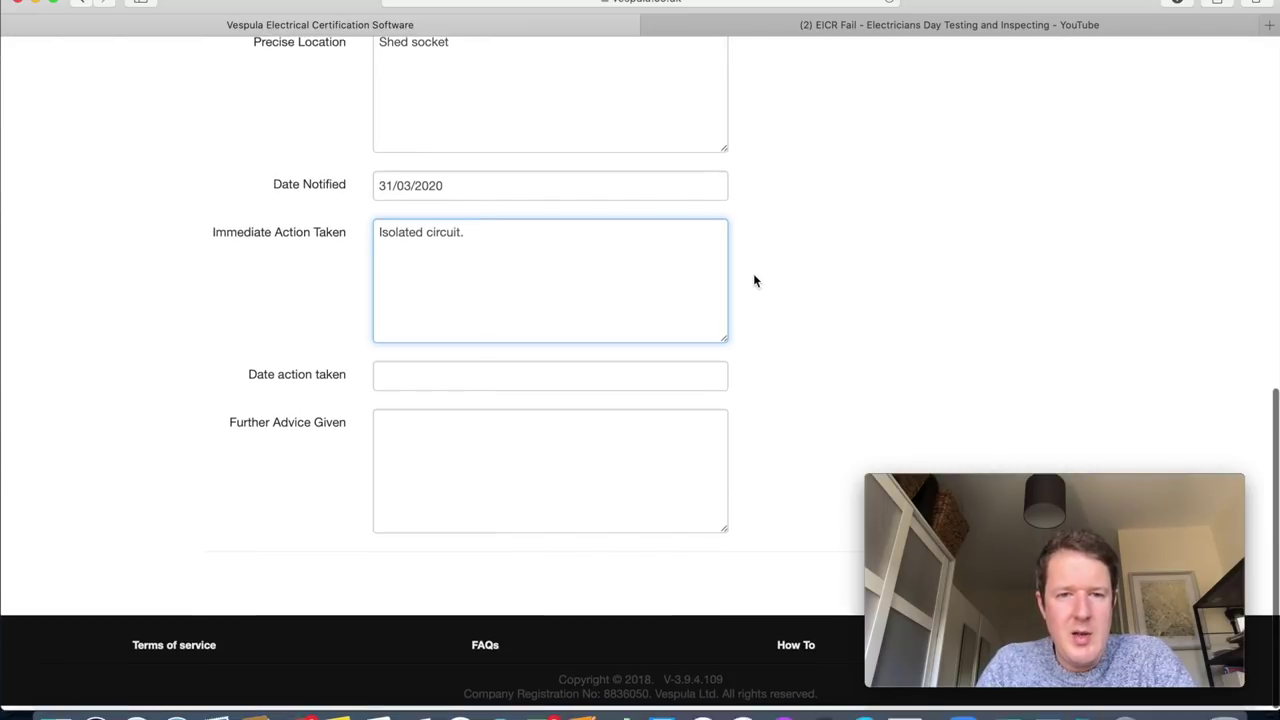
pyautogui.click(475, 383)
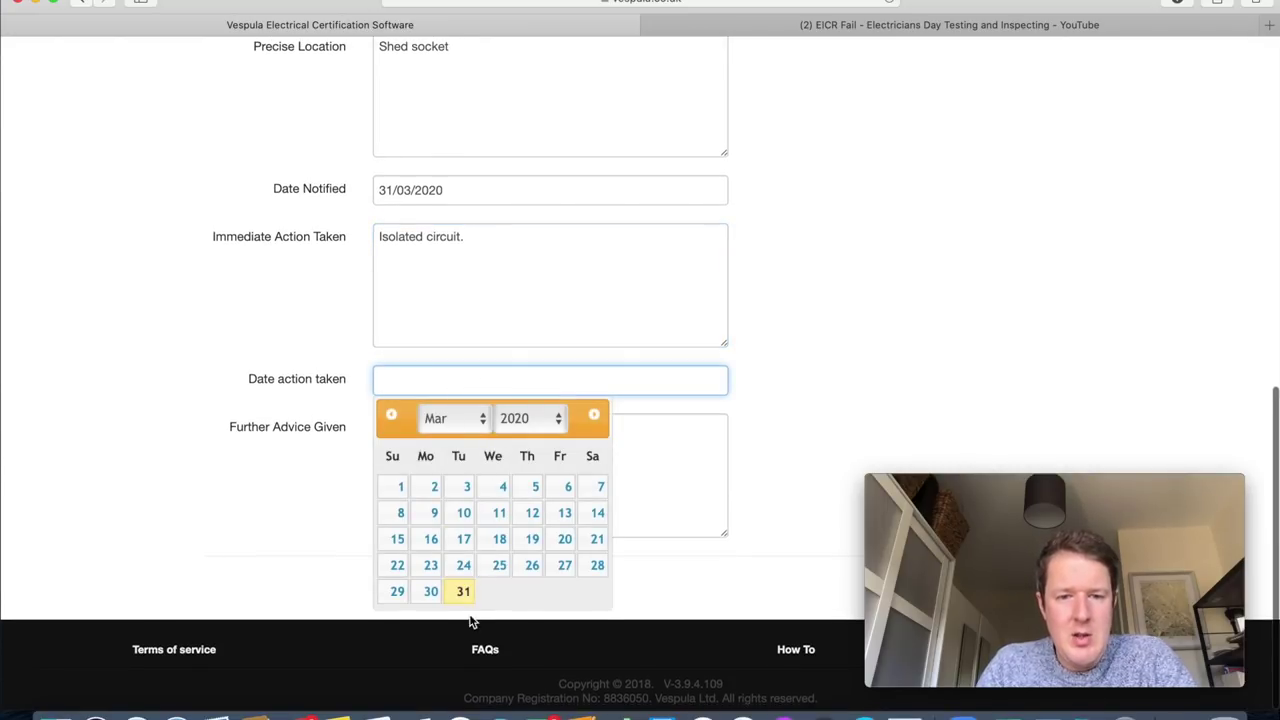
pyautogui.click(463, 591)
# Fill in the further advice given, stating that a rewire of the shed is needed, and check the completed danger report.
pyautogui.click(545, 466)
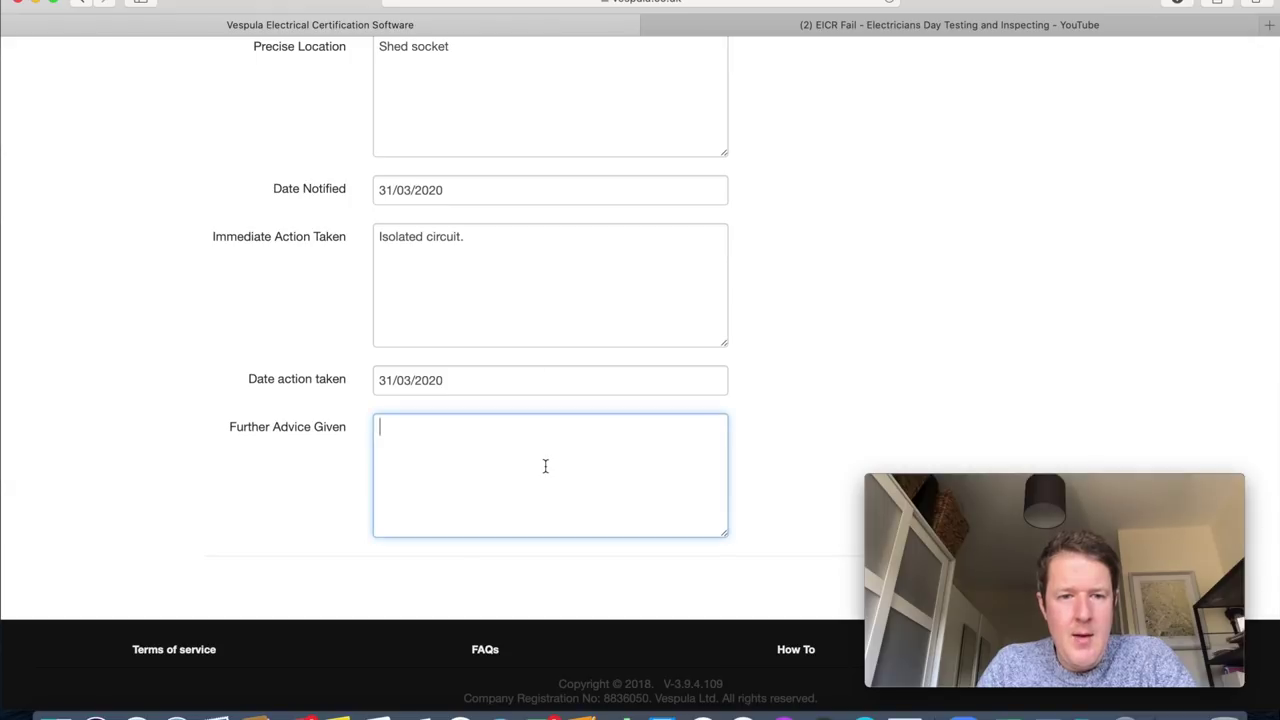
pyautogui.write('Rewir')
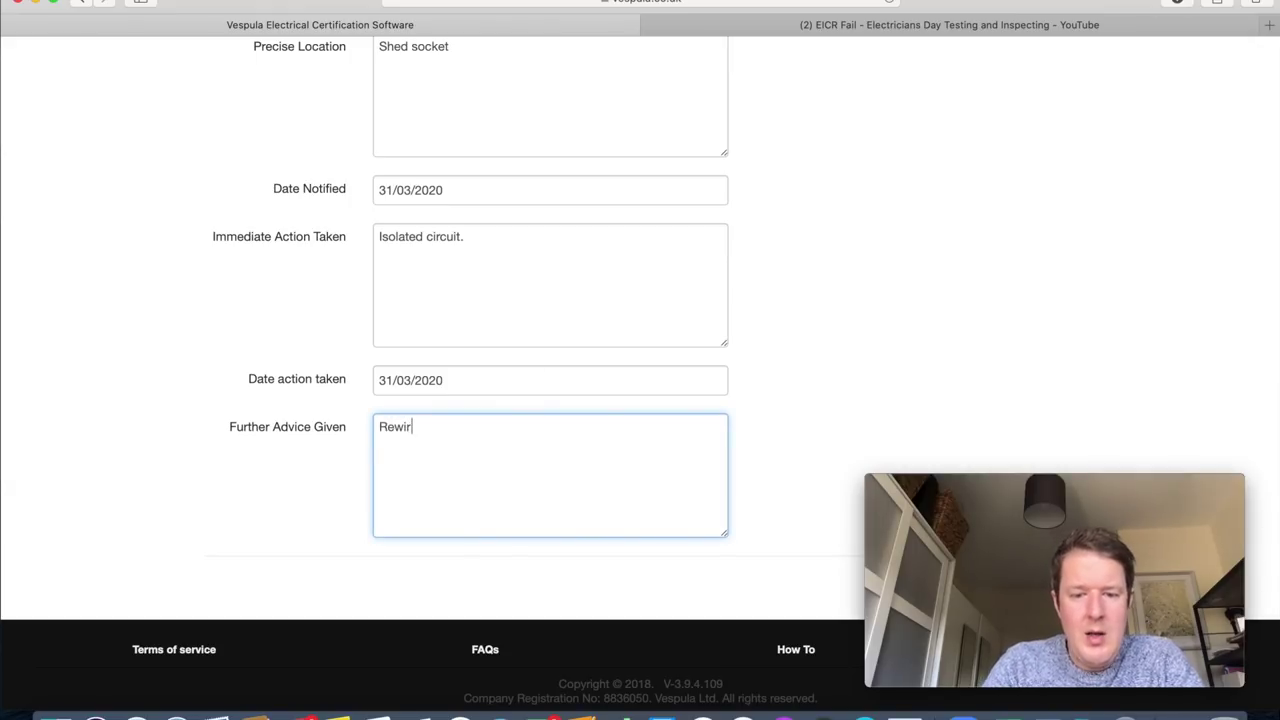
pyautogui.write('e shed neecded')
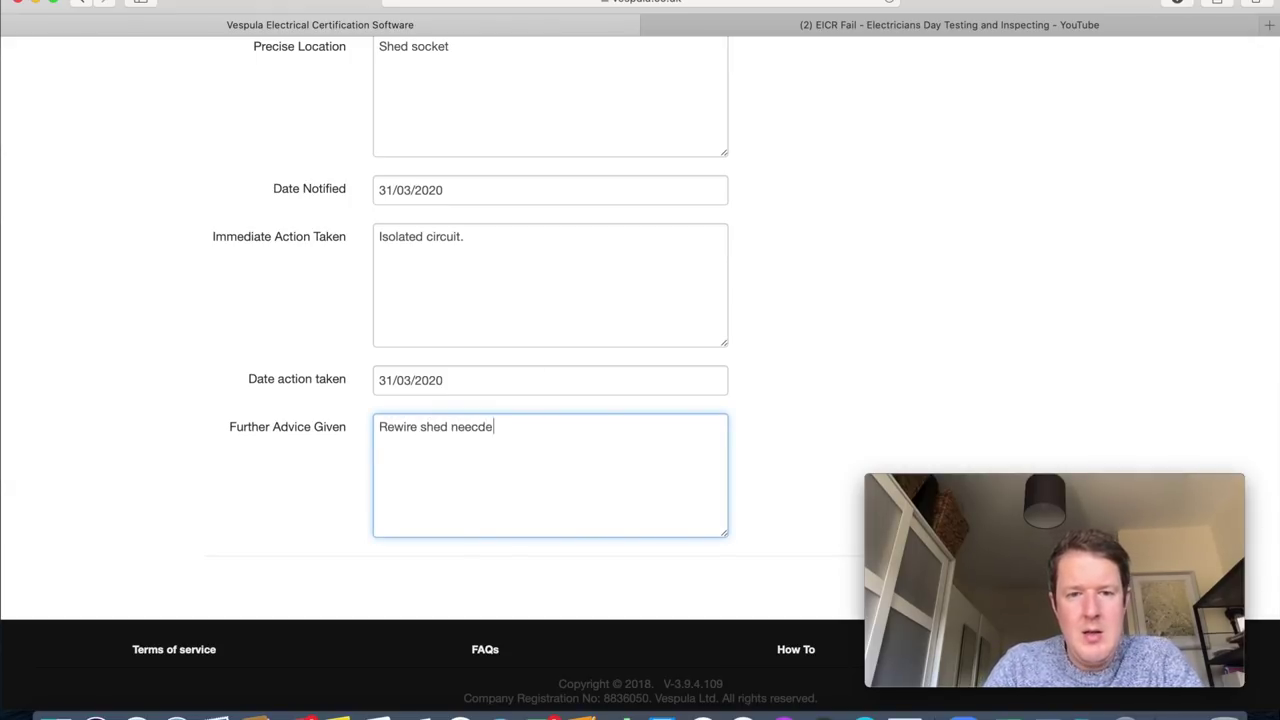
pyautogui.click(739, 408)
pyautogui.scroll(3, 740, 409)
pyautogui.scroll(4, 740, 409)
pyautogui.scroll(-2, 740, 408)
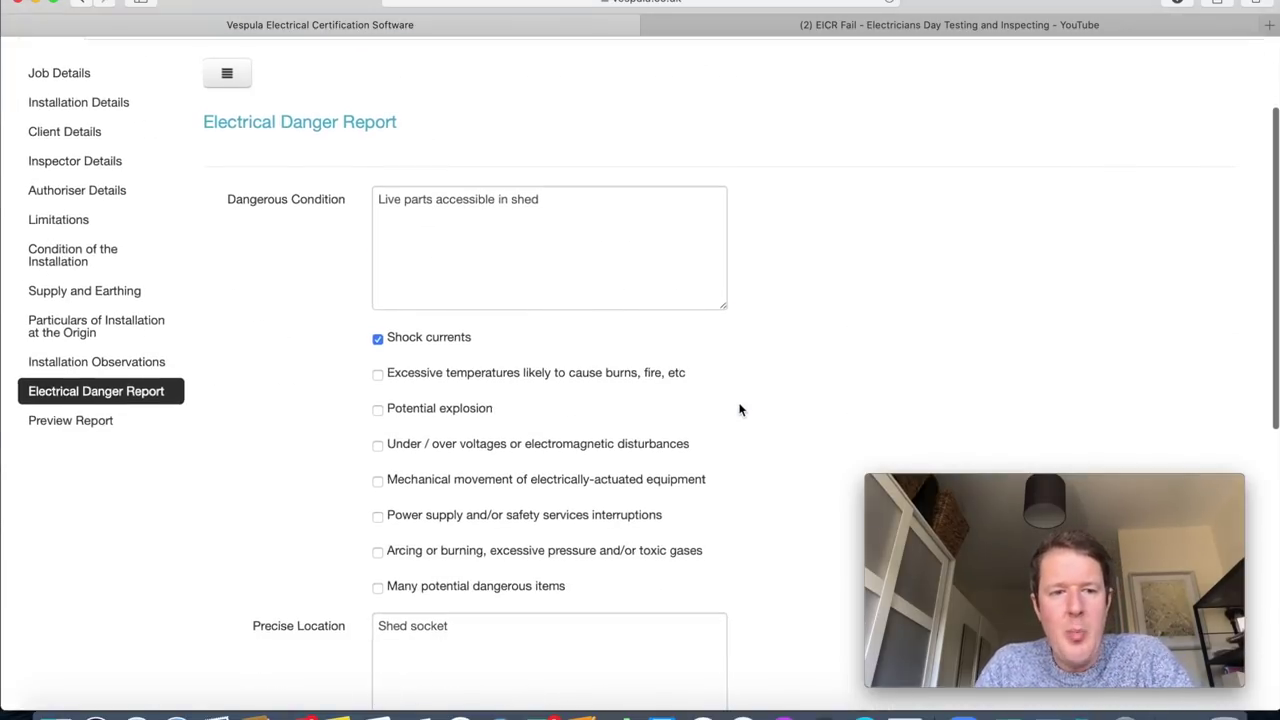
# Generate a preview of the Full EICR with the landscape board schedules left out.
pyautogui.click(104, 425)
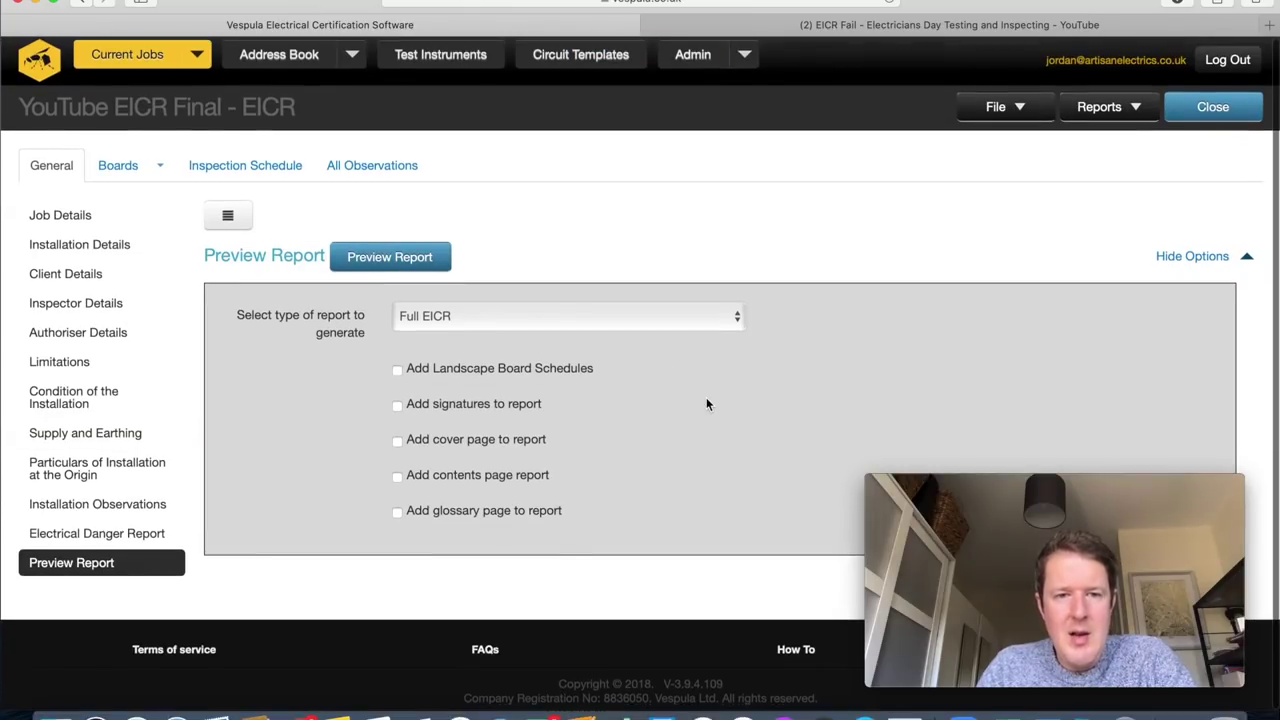
pyautogui.click(535, 321)
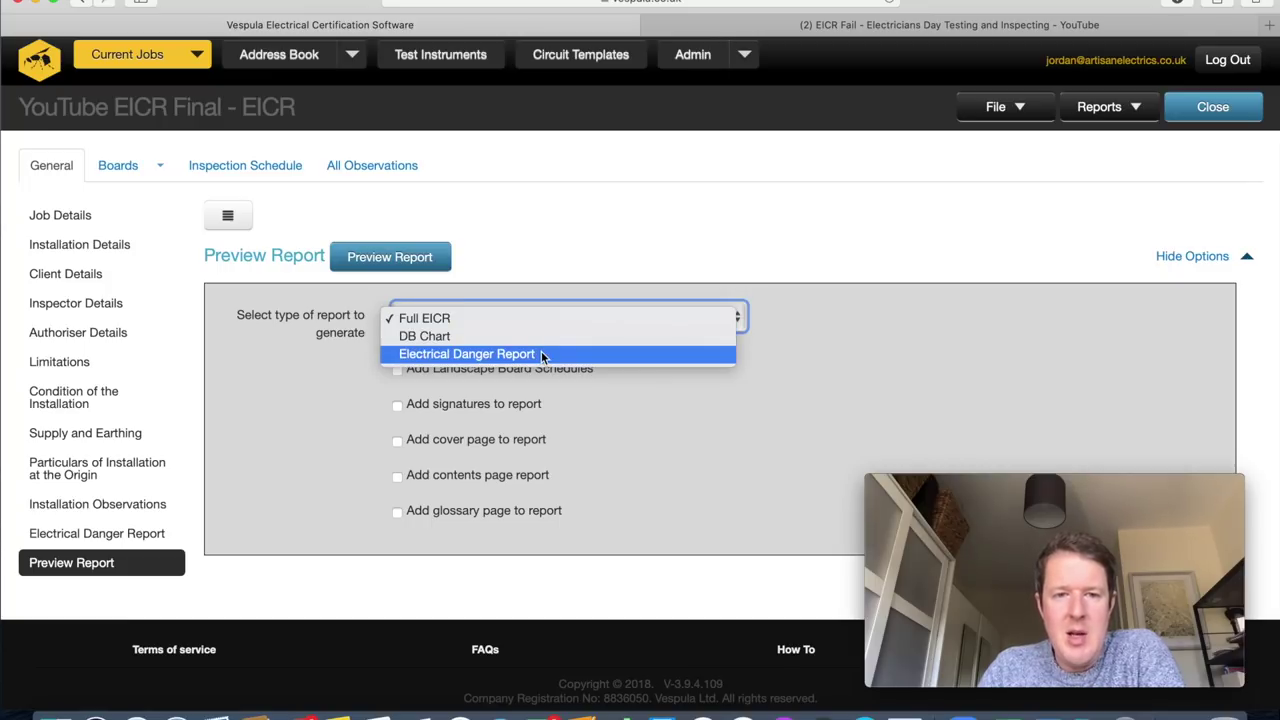
pyautogui.click(800, 268)
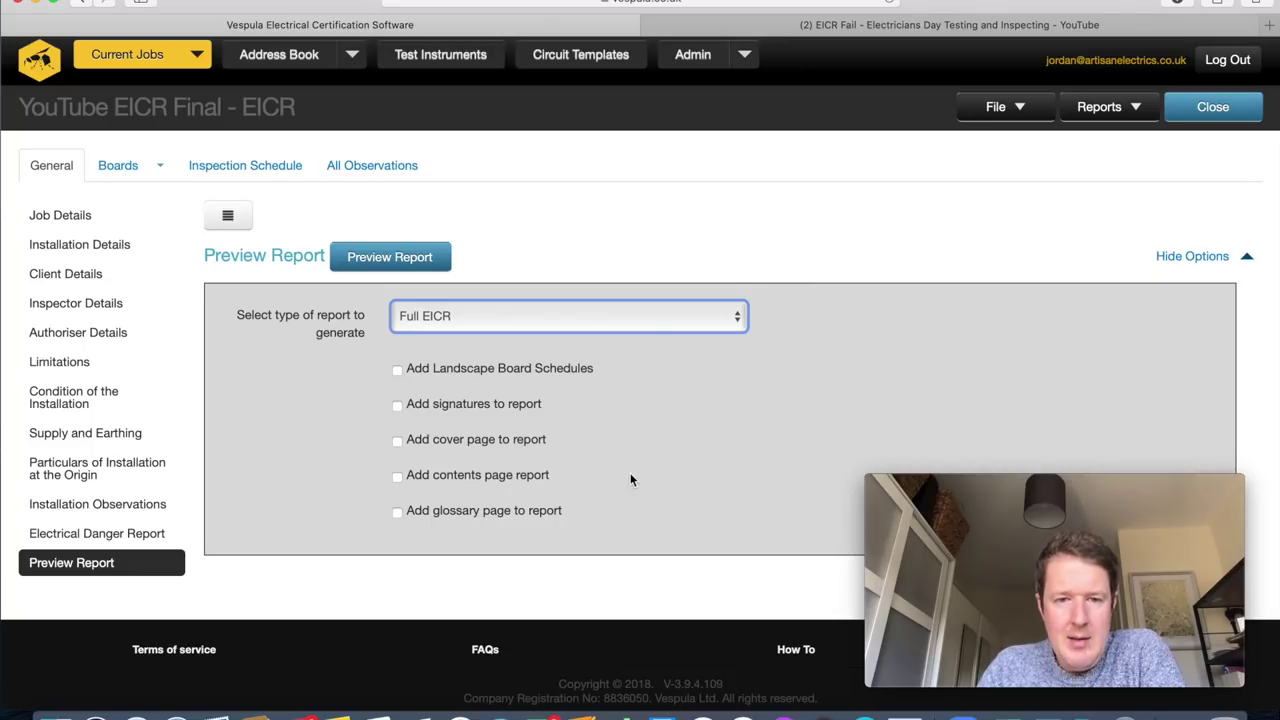
pyautogui.click(397, 373)
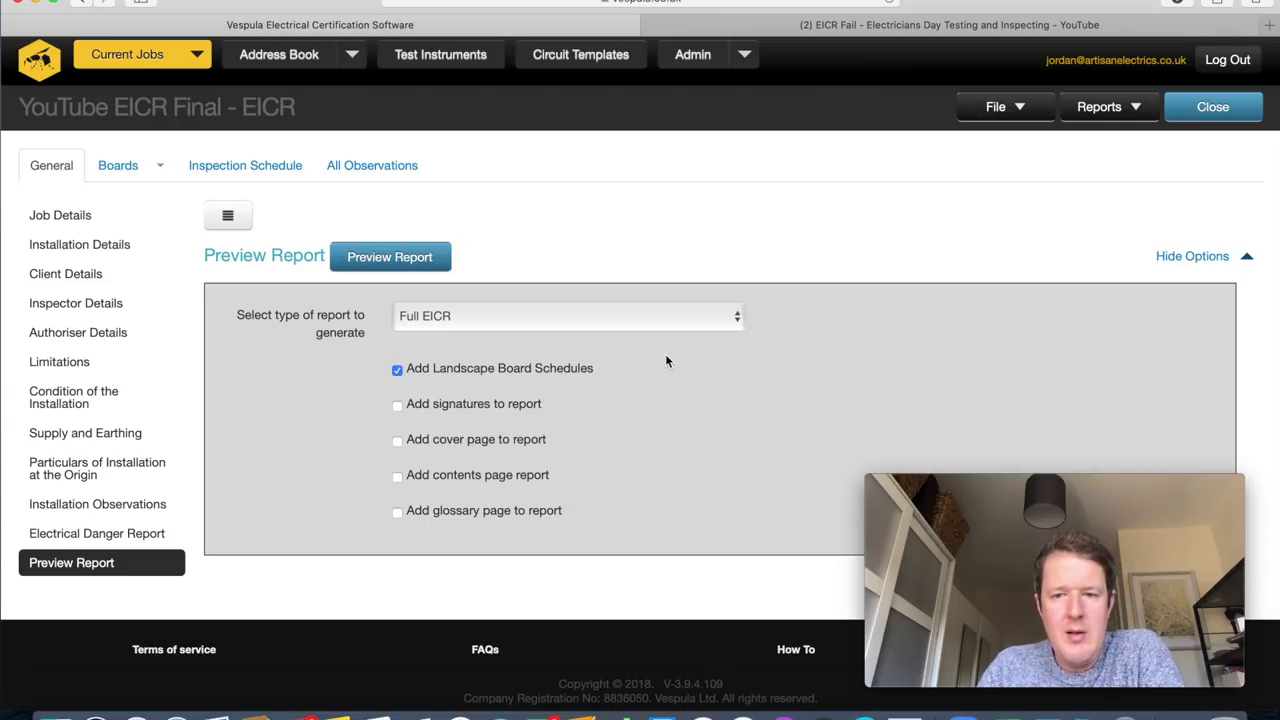
pyautogui.click(397, 373)
pyautogui.click(418, 262)
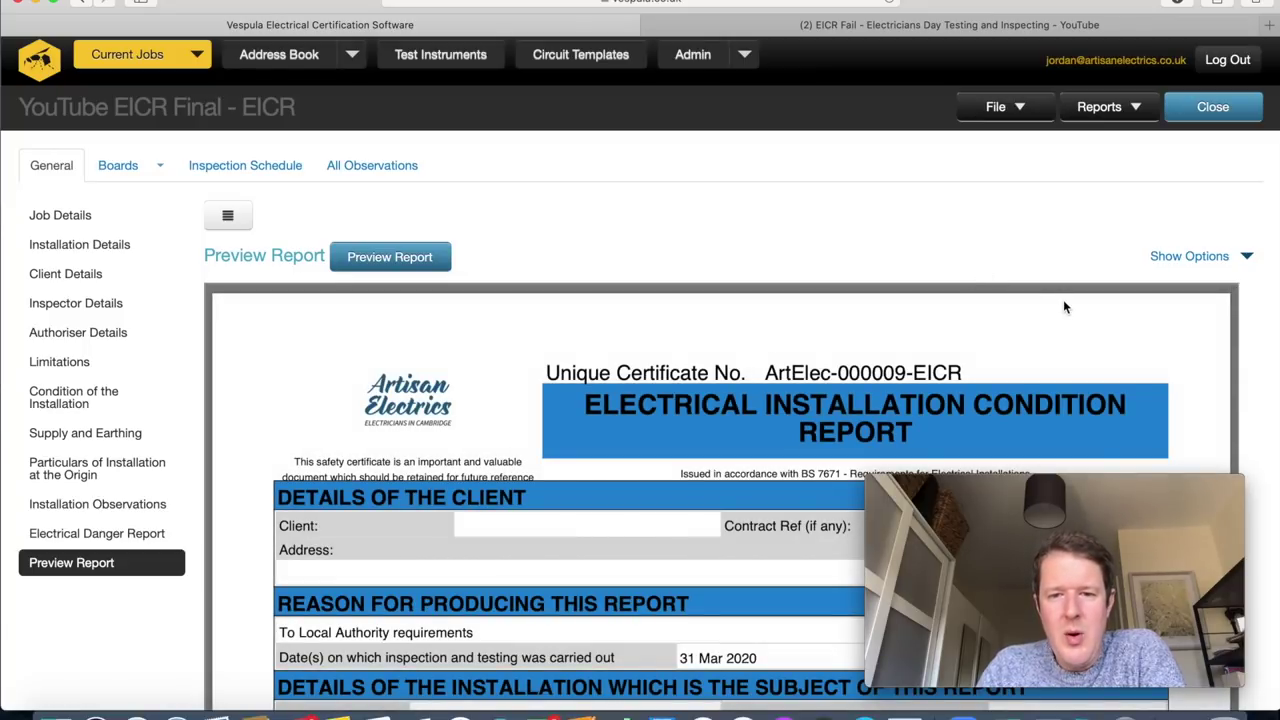
# Review the previewed EICR from the client and installation details through limitations, condition summary, recommendations and declaration to the supply characteristics.
pyautogui.scroll(-2, 1063, 307)
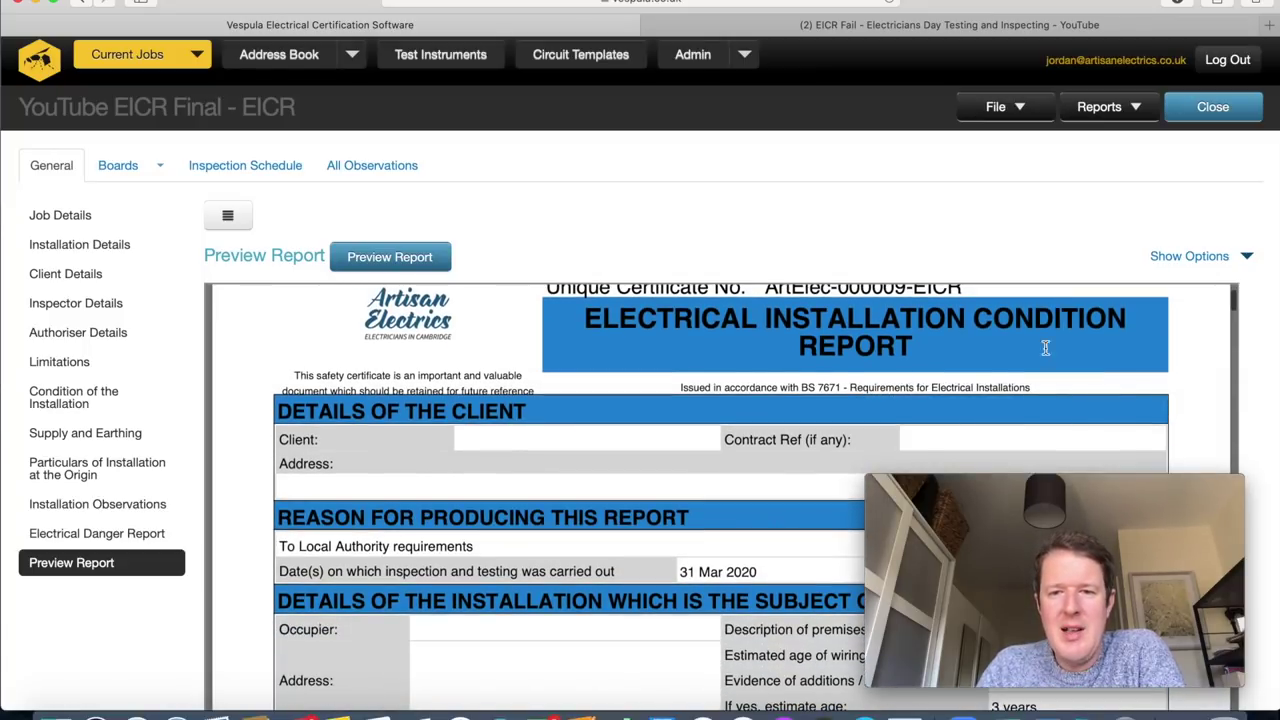
pyautogui.scroll(-7, 635, 520)
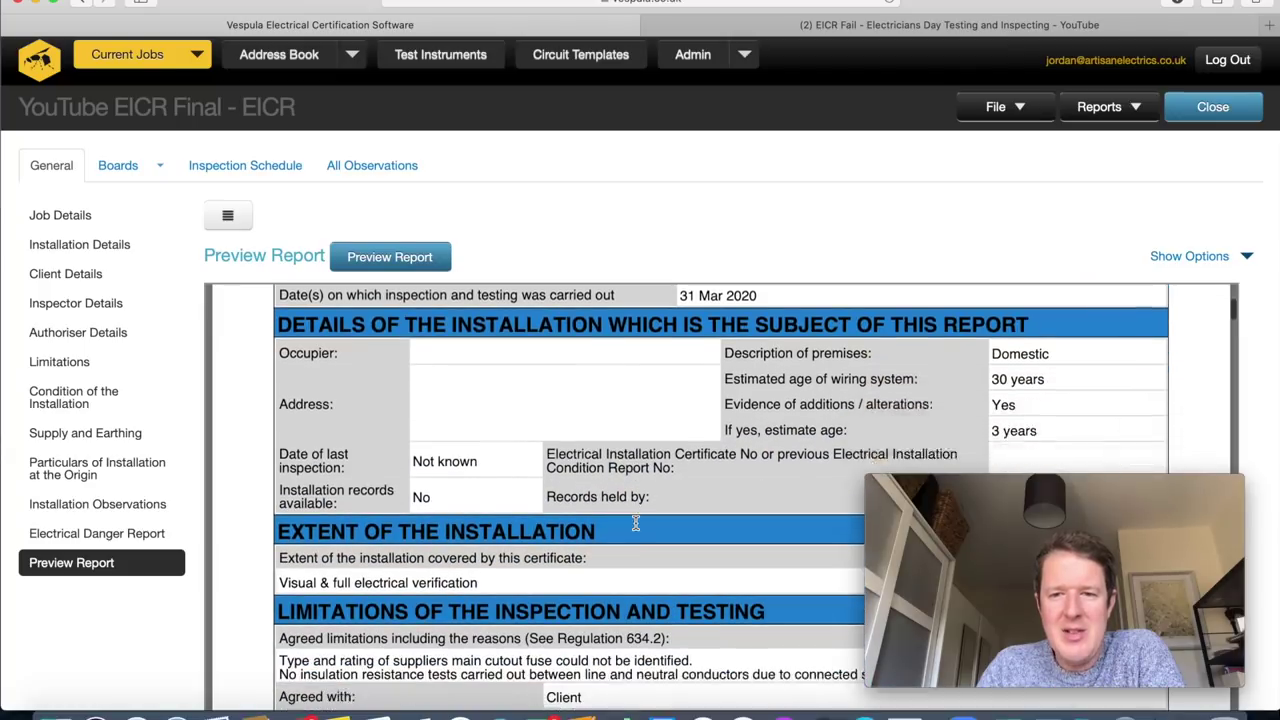
pyautogui.scroll(-2, 635, 522)
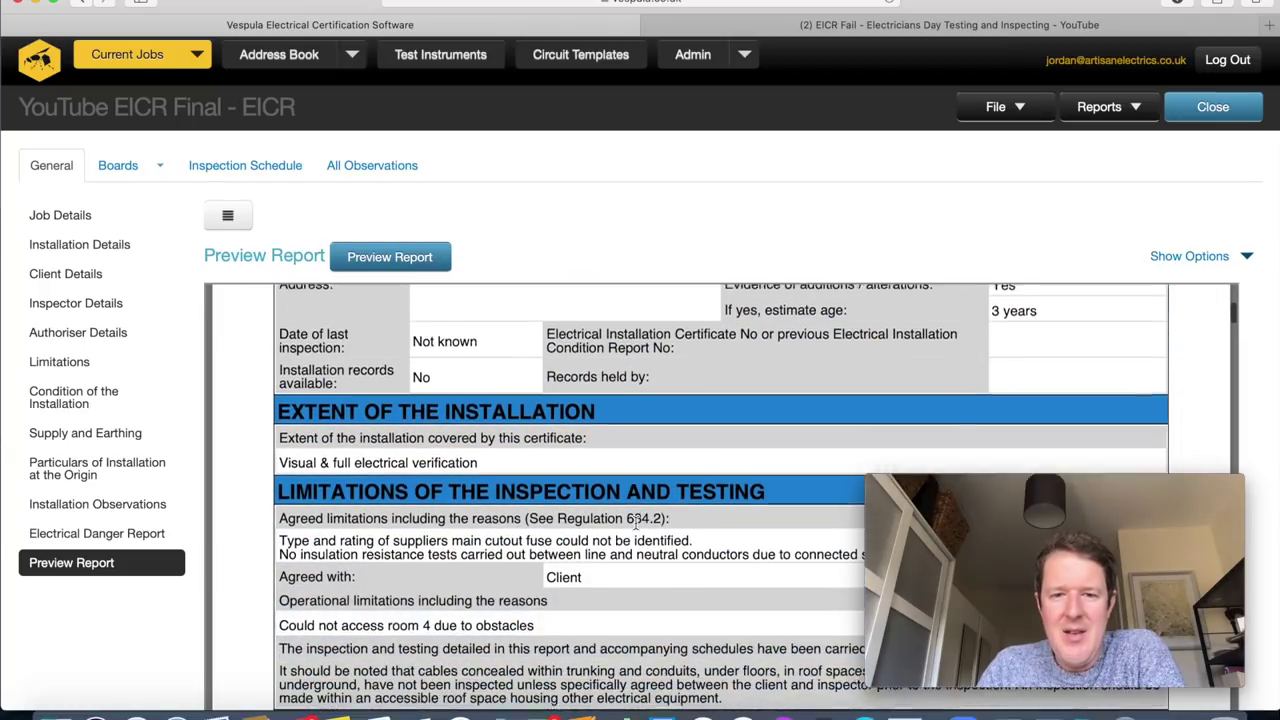
pyautogui.scroll(1, 635, 522)
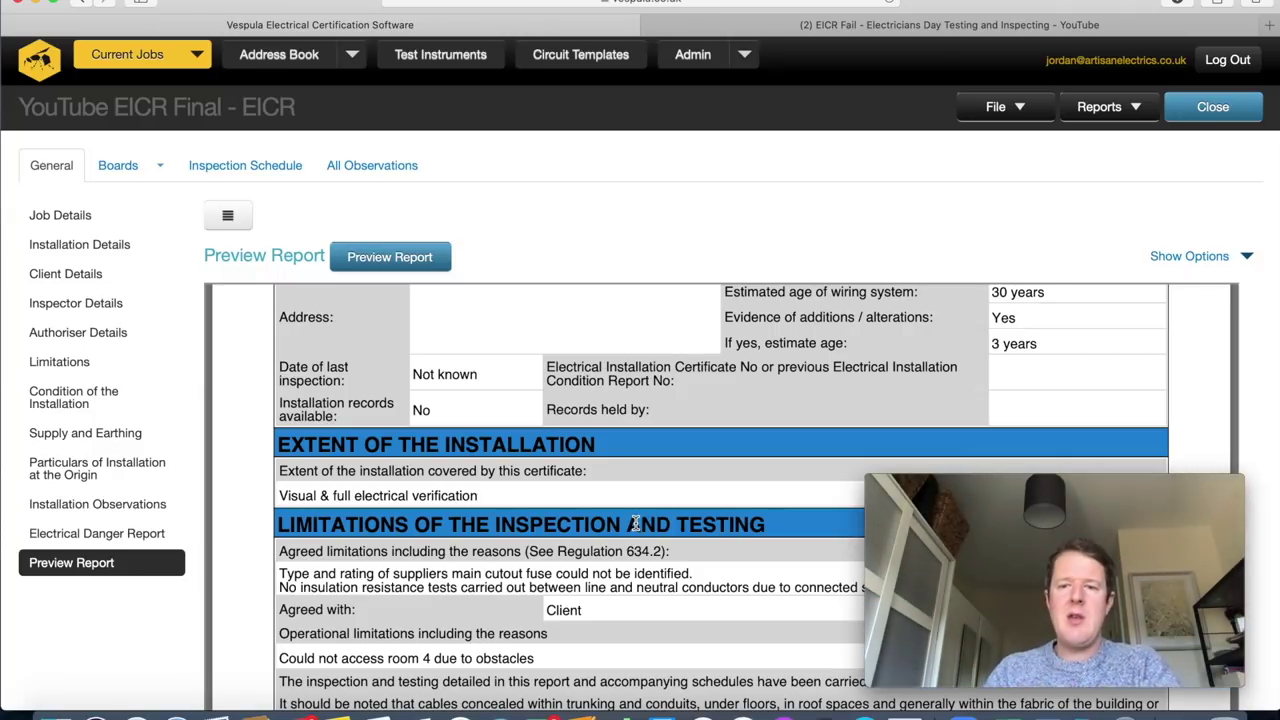
pyautogui.scroll(-3, 635, 523)
pyautogui.scroll(-3, 635, 523)
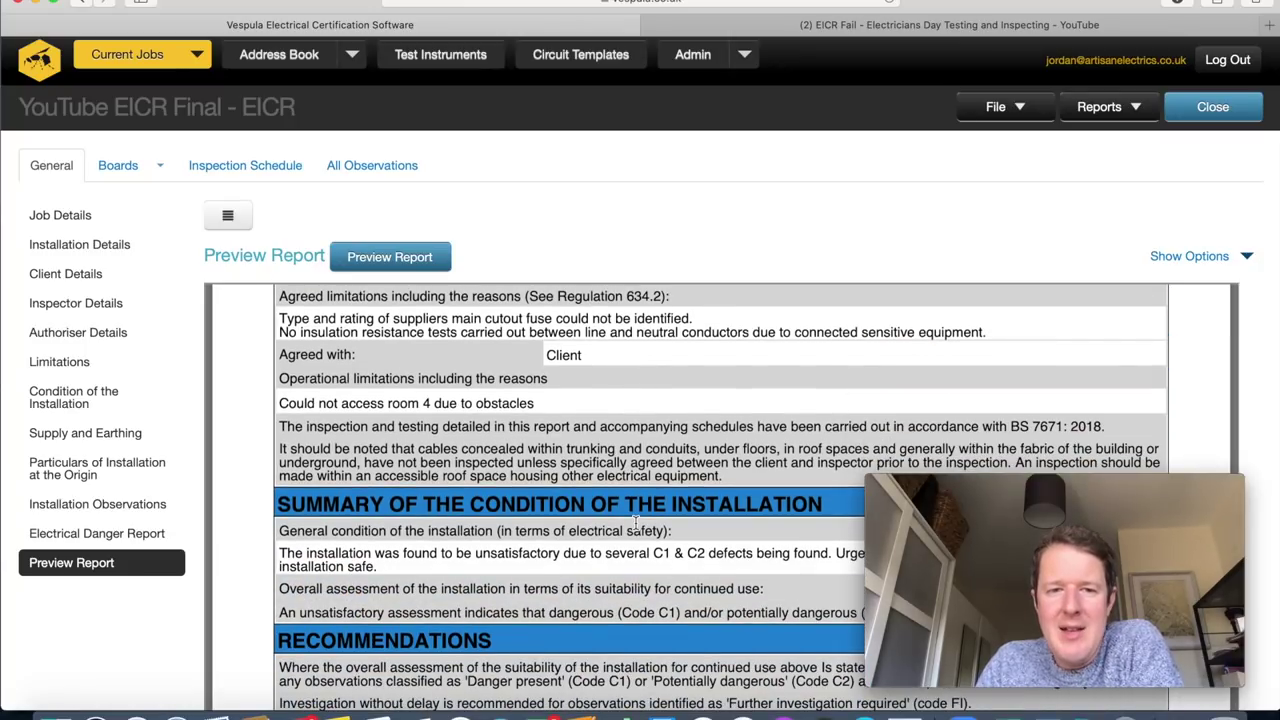
pyautogui.scroll(-5, 617, 496)
pyautogui.scroll(9, 617, 496)
pyautogui.scroll(-12, 617, 496)
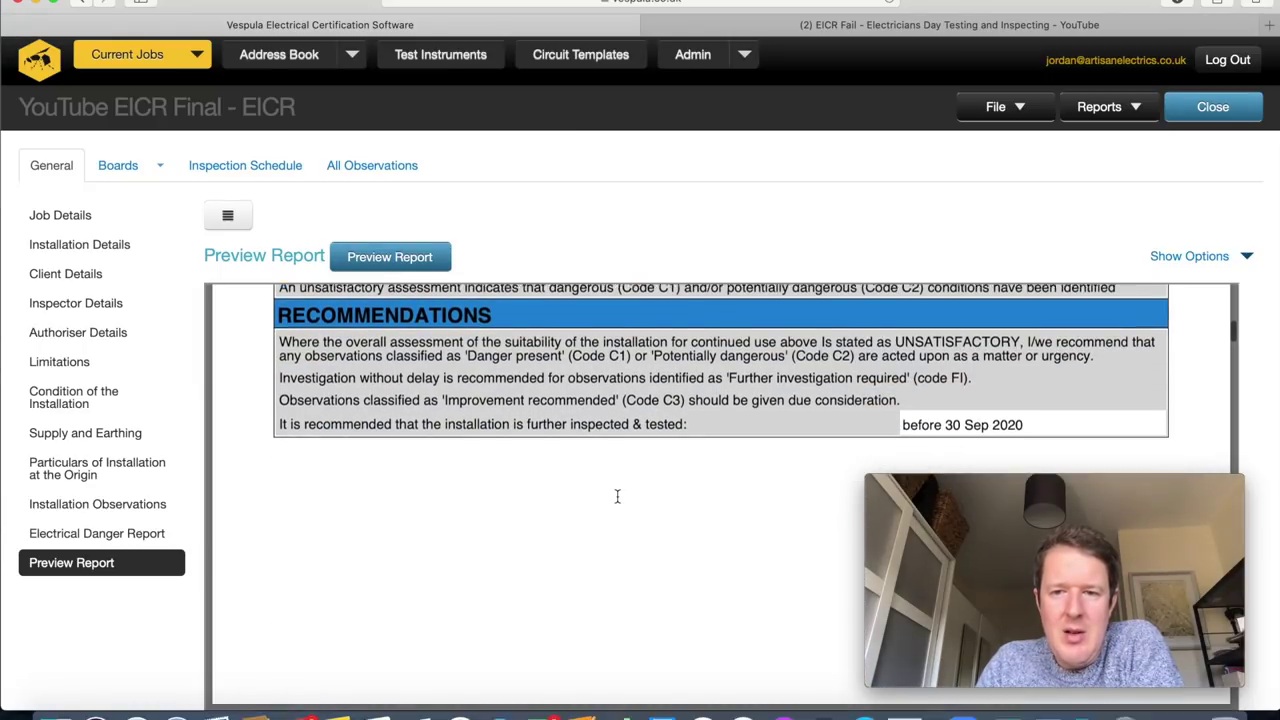
pyautogui.scroll(-2, 617, 496)
pyautogui.scroll(-15, 617, 496)
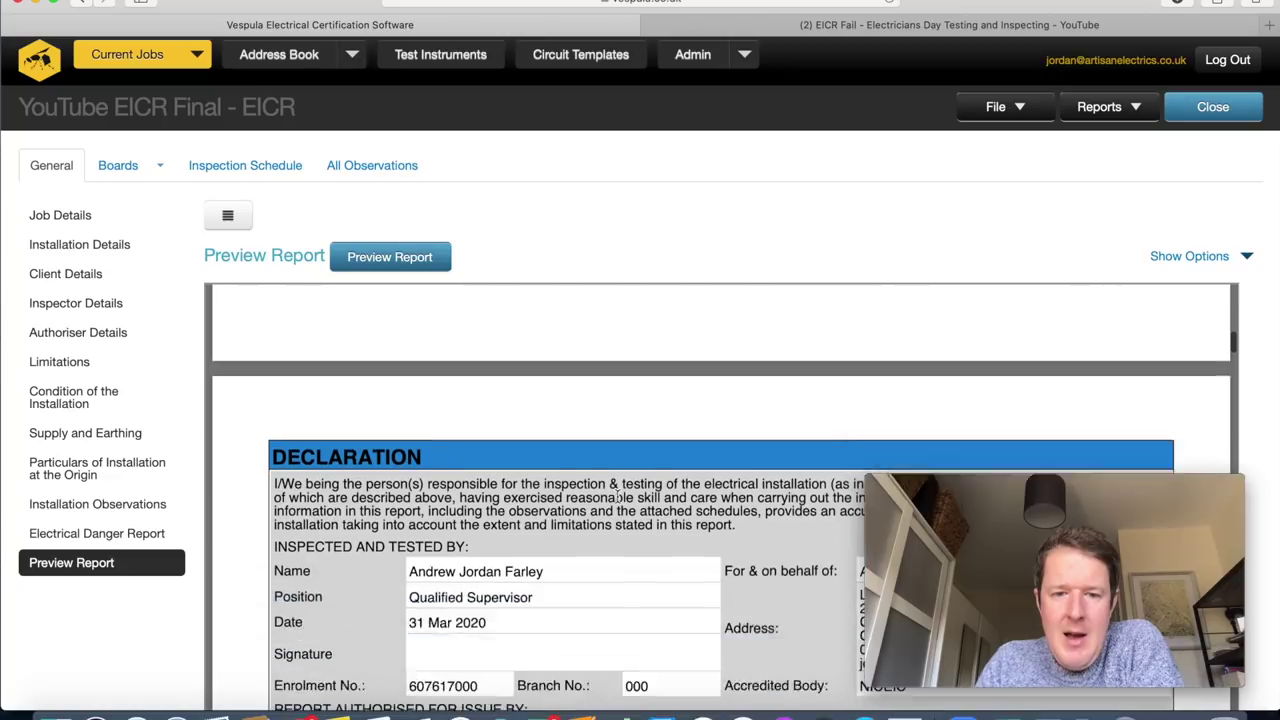
pyautogui.scroll(-8, 617, 496)
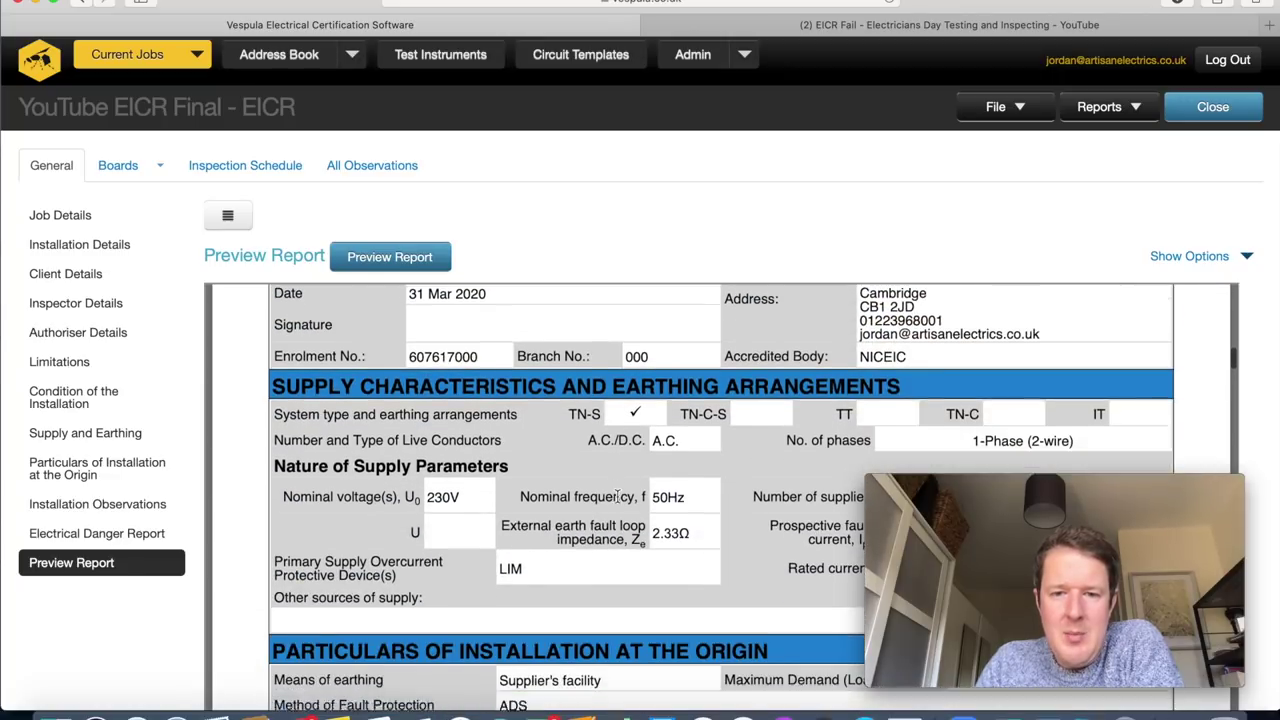
# Create the Full EICR report without signatures and open its PDF file.
pyautogui.click(1095, 112)
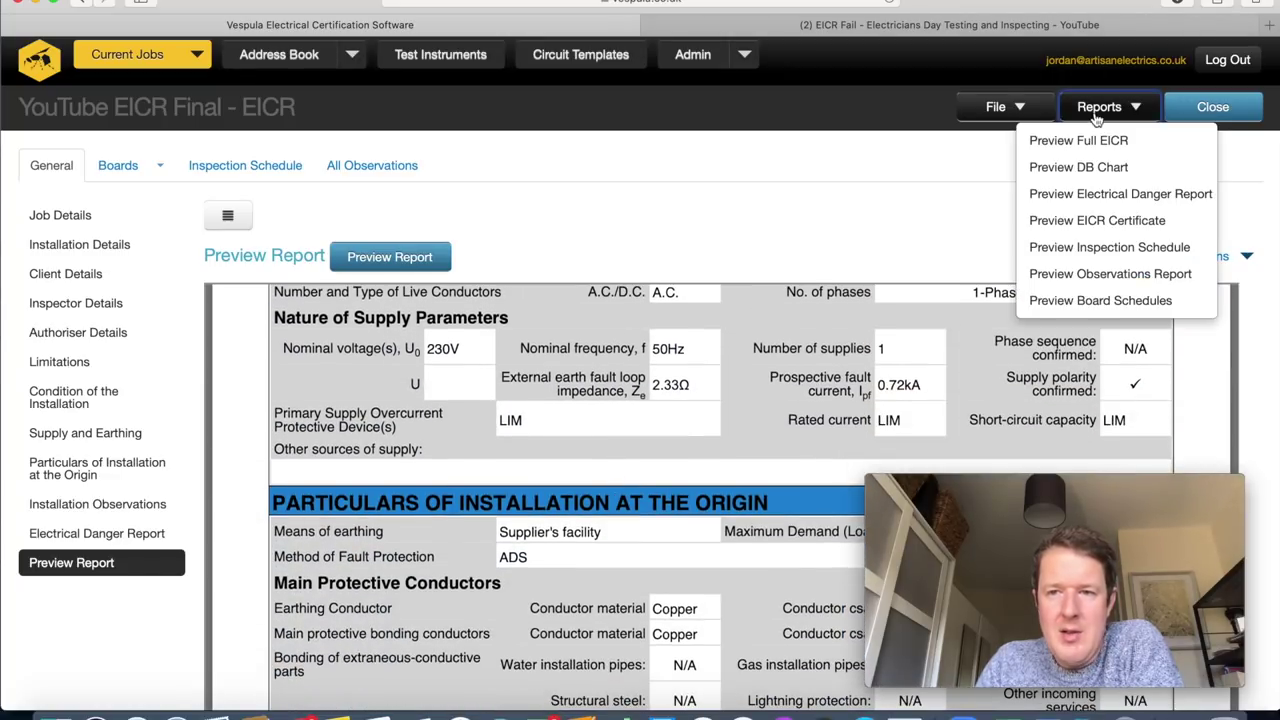
pyautogui.click(1097, 142)
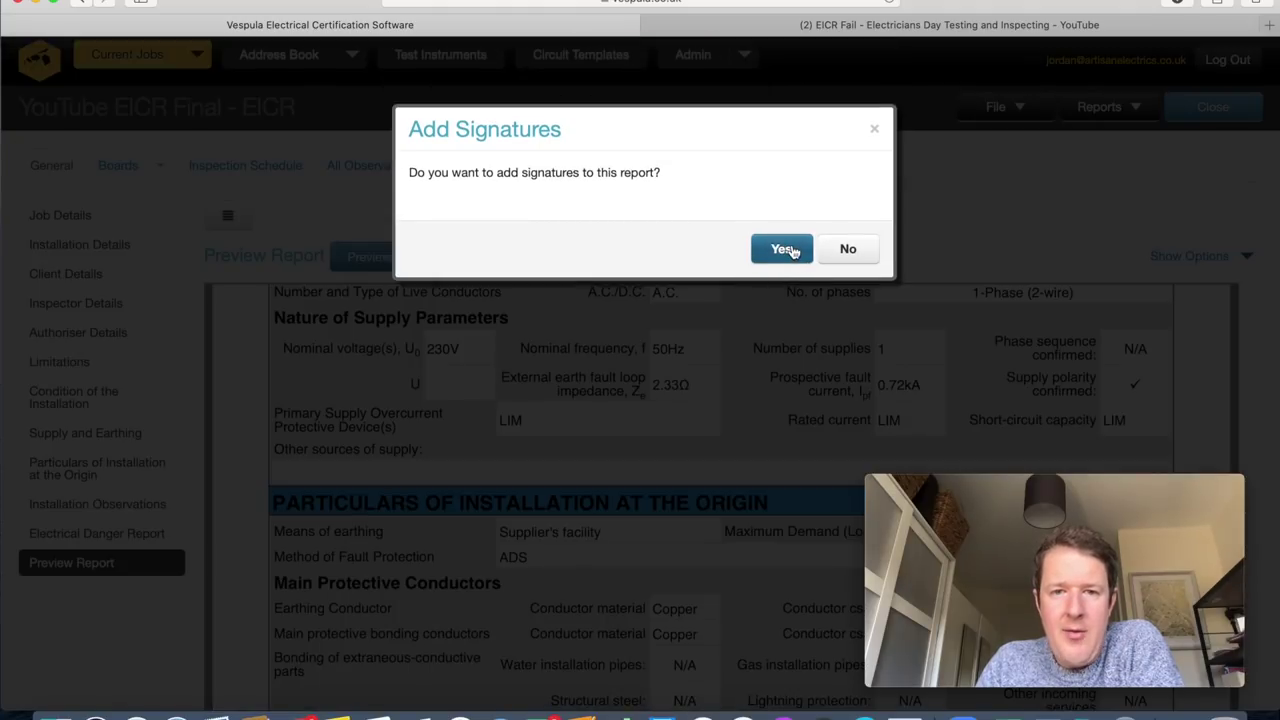
pyautogui.click(849, 251)
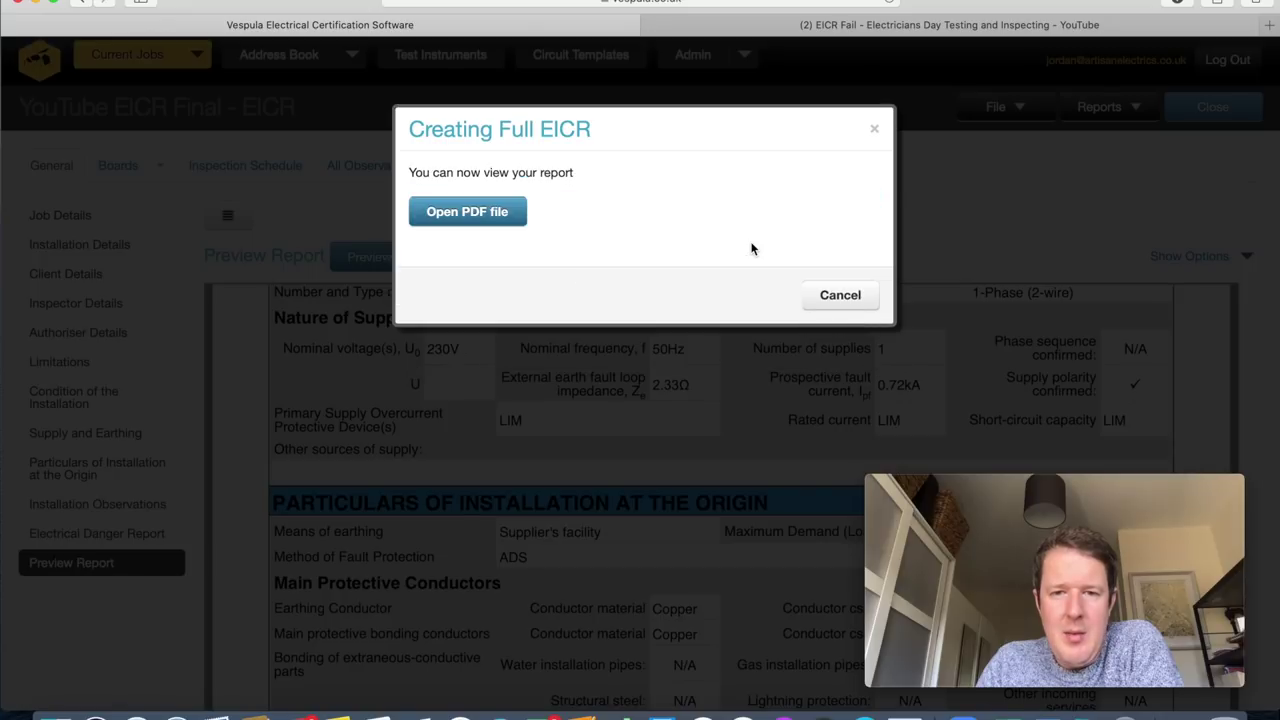
pyautogui.click(469, 215)
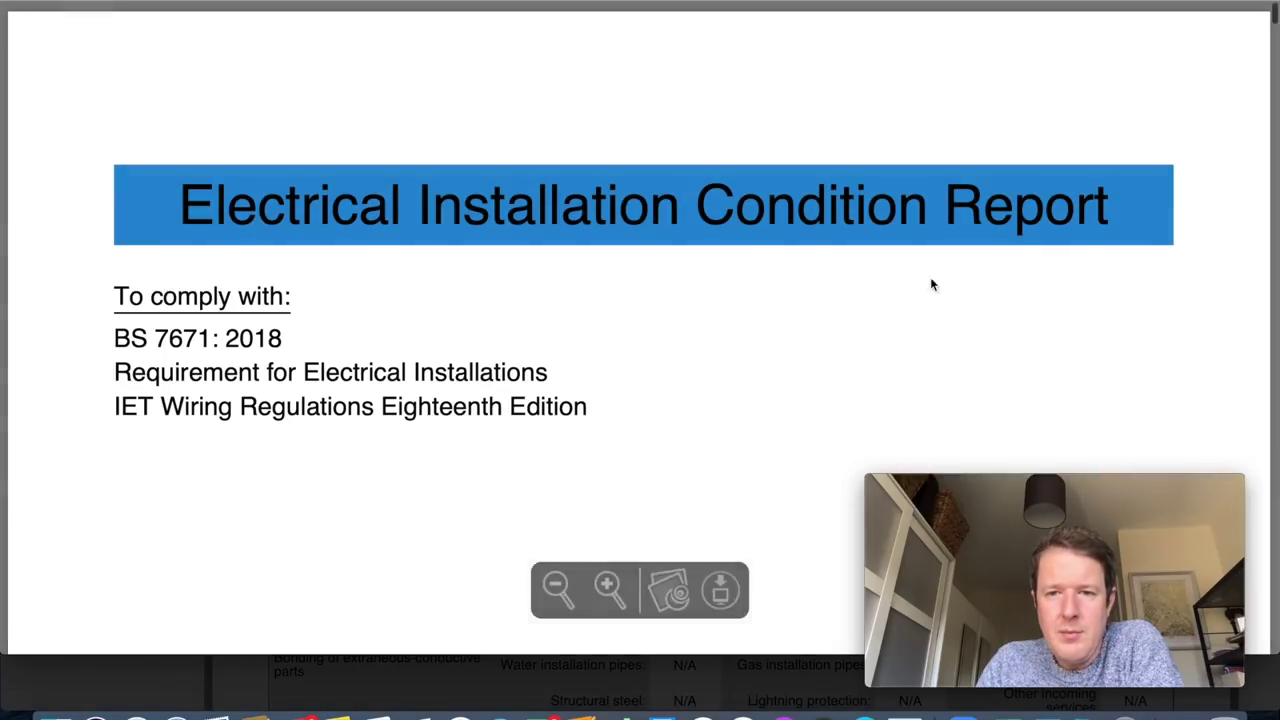
# Review the PDF's cover page and contents list, continuing to the first page of the condition report.
pyautogui.scroll(-2, 1221, 303)
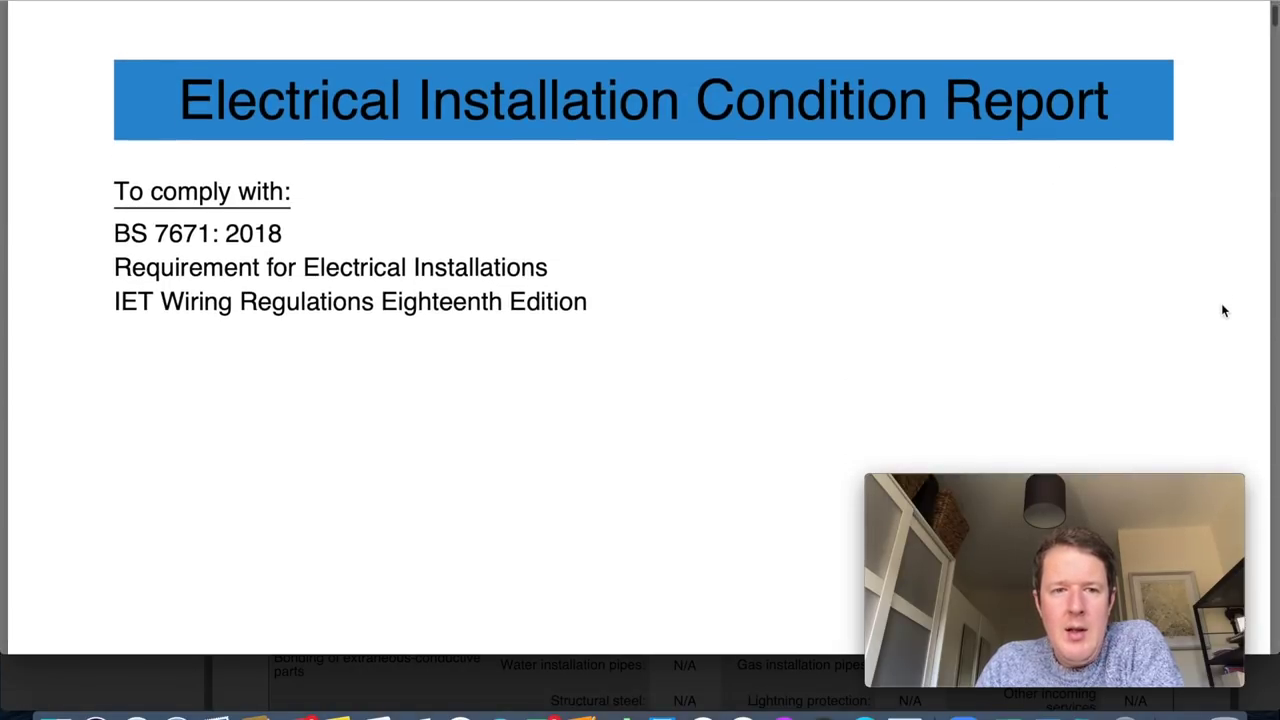
pyautogui.scroll(-5, 546, 409)
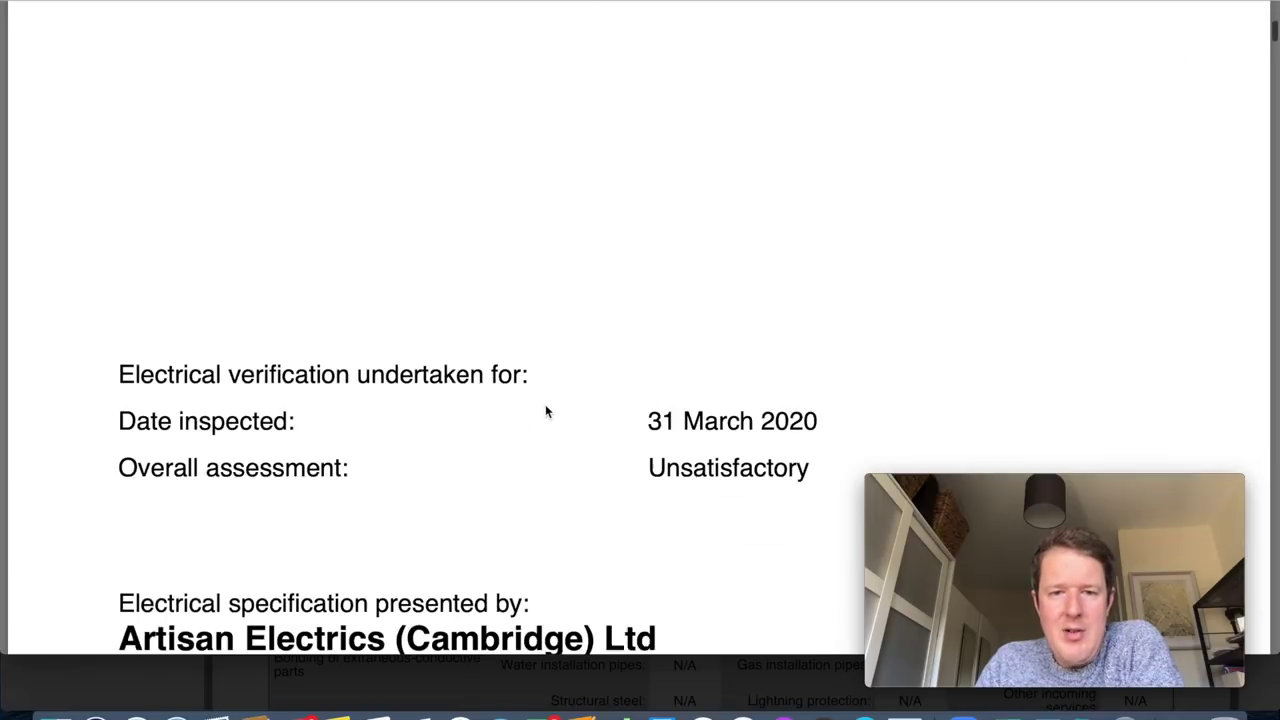
pyautogui.scroll(-3, 546, 411)
pyautogui.scroll(-3, 1169, 289)
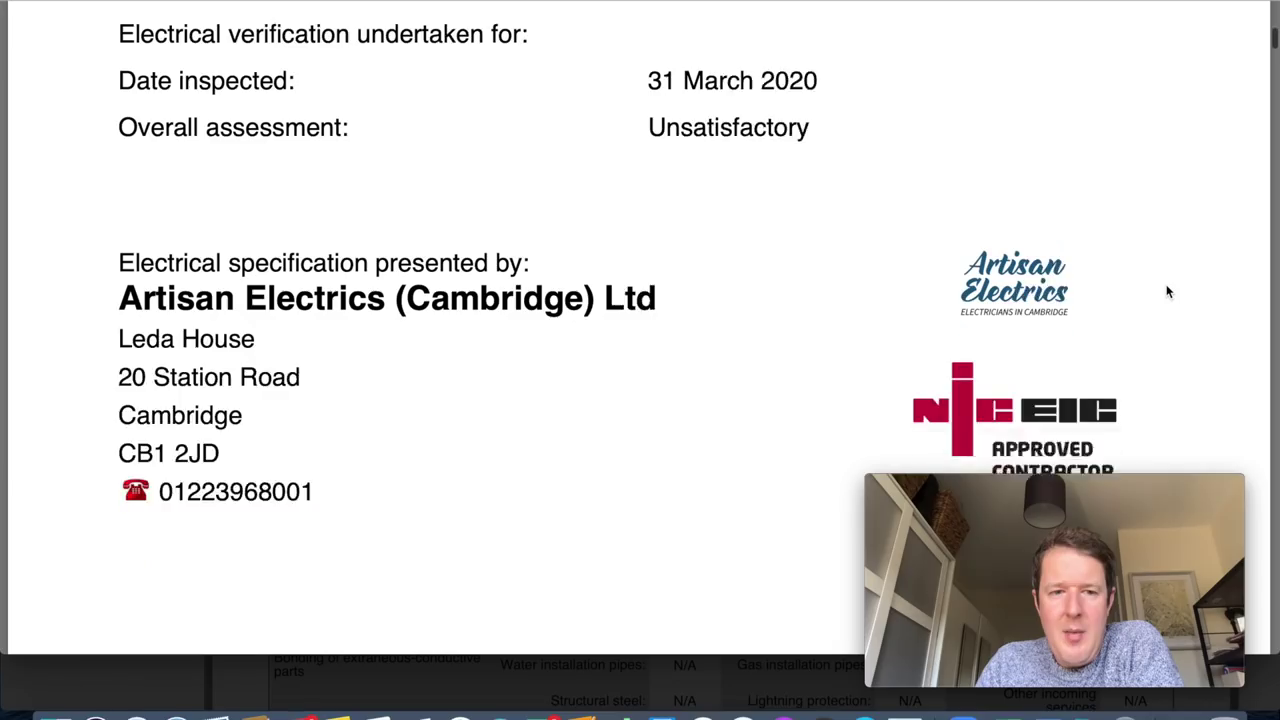
pyautogui.scroll(-12, 1191, 324)
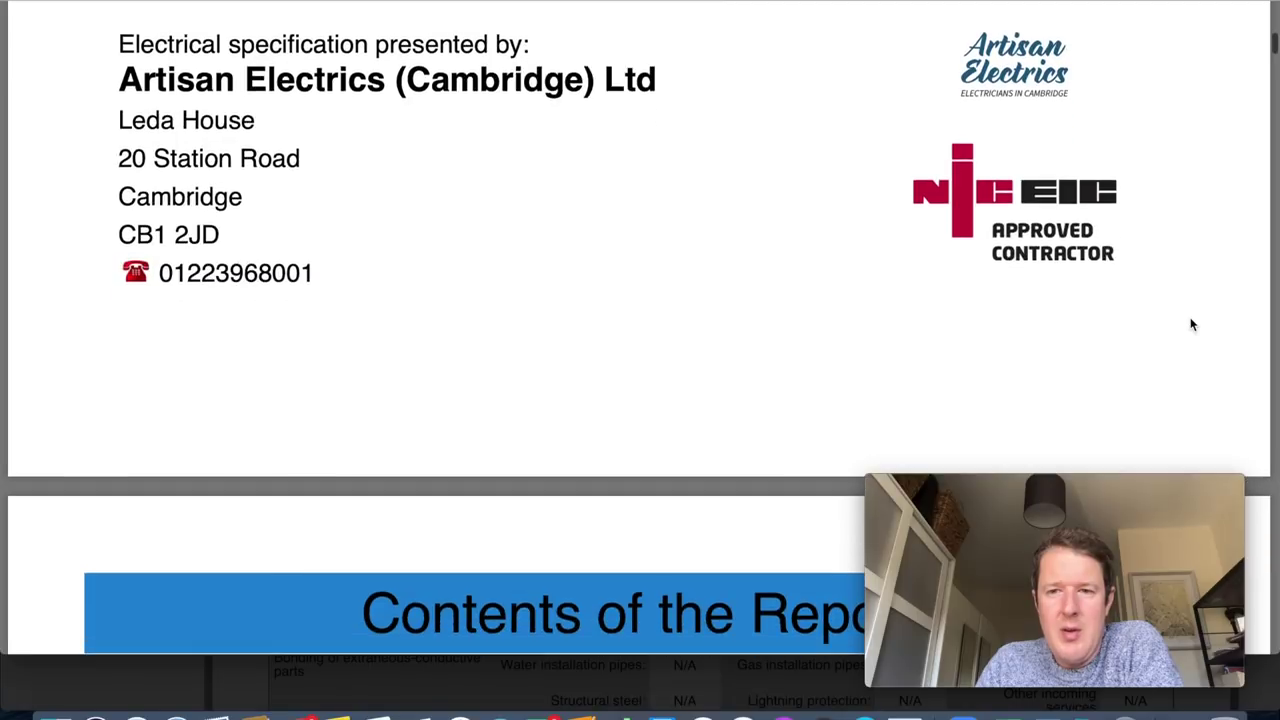
pyautogui.scroll(2, 1191, 324)
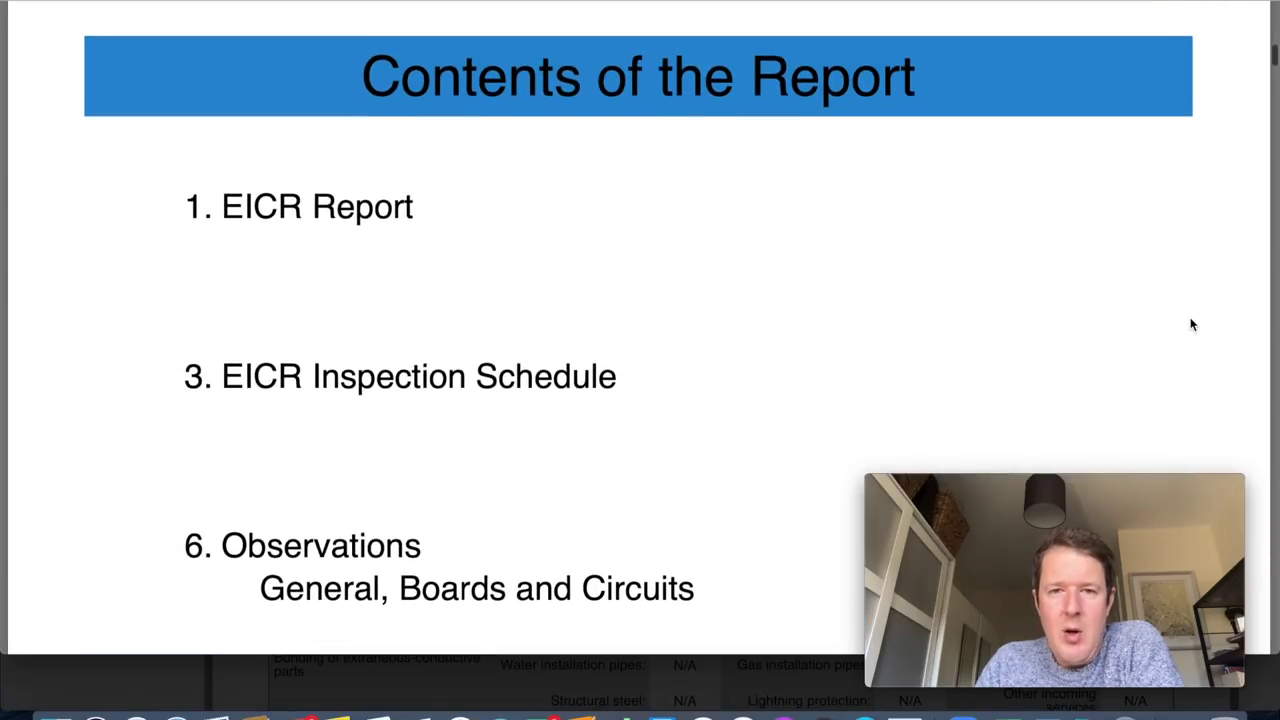
pyautogui.scroll(-3, 1191, 324)
pyautogui.scroll(-6, 1191, 324)
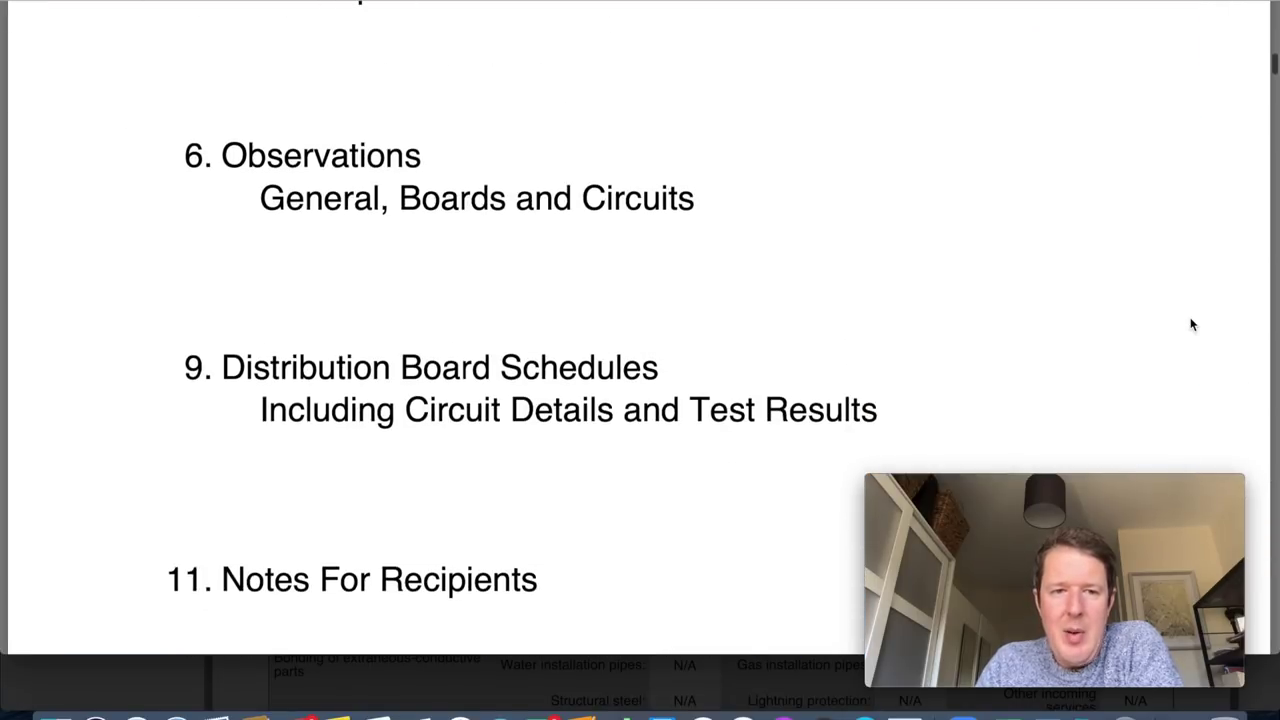
pyautogui.scroll(-8, 1191, 324)
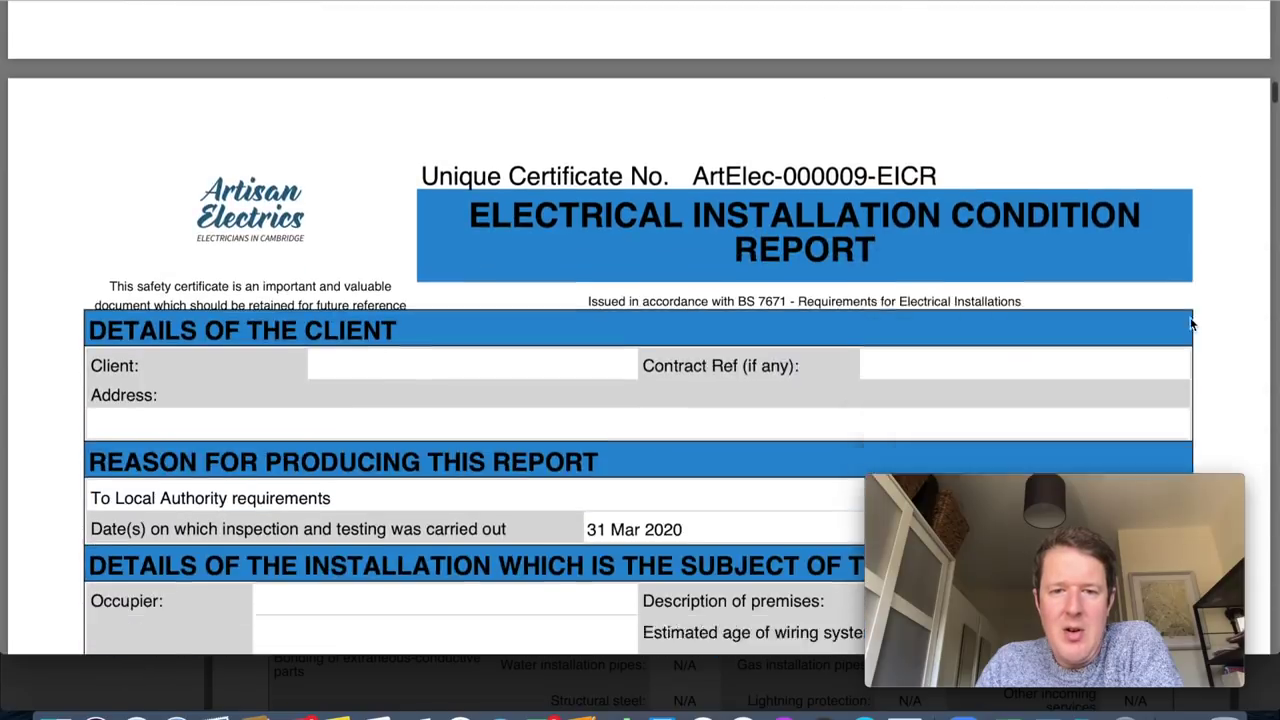
# Review the PDF's client and installation details, extent, limitations, condition summary and recommendations on the first condition report page.
pyautogui.scroll(-8, 1232, 331)
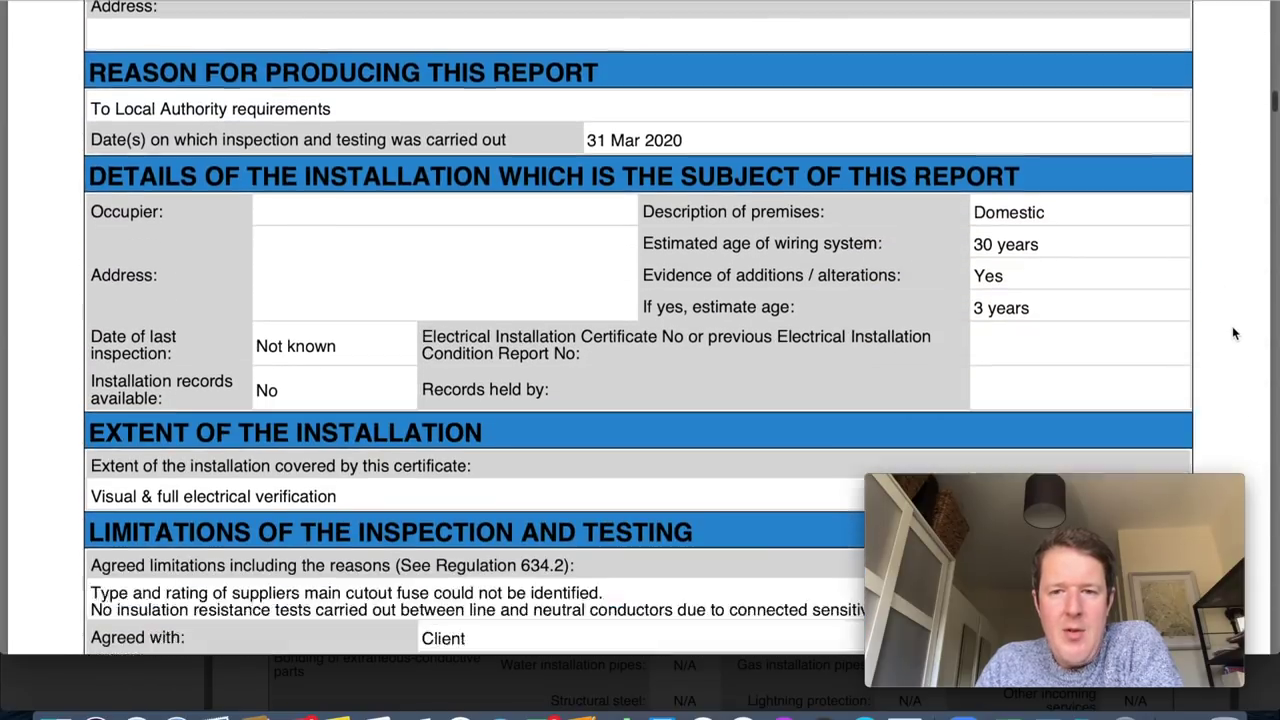
pyautogui.scroll(-4, 1234, 332)
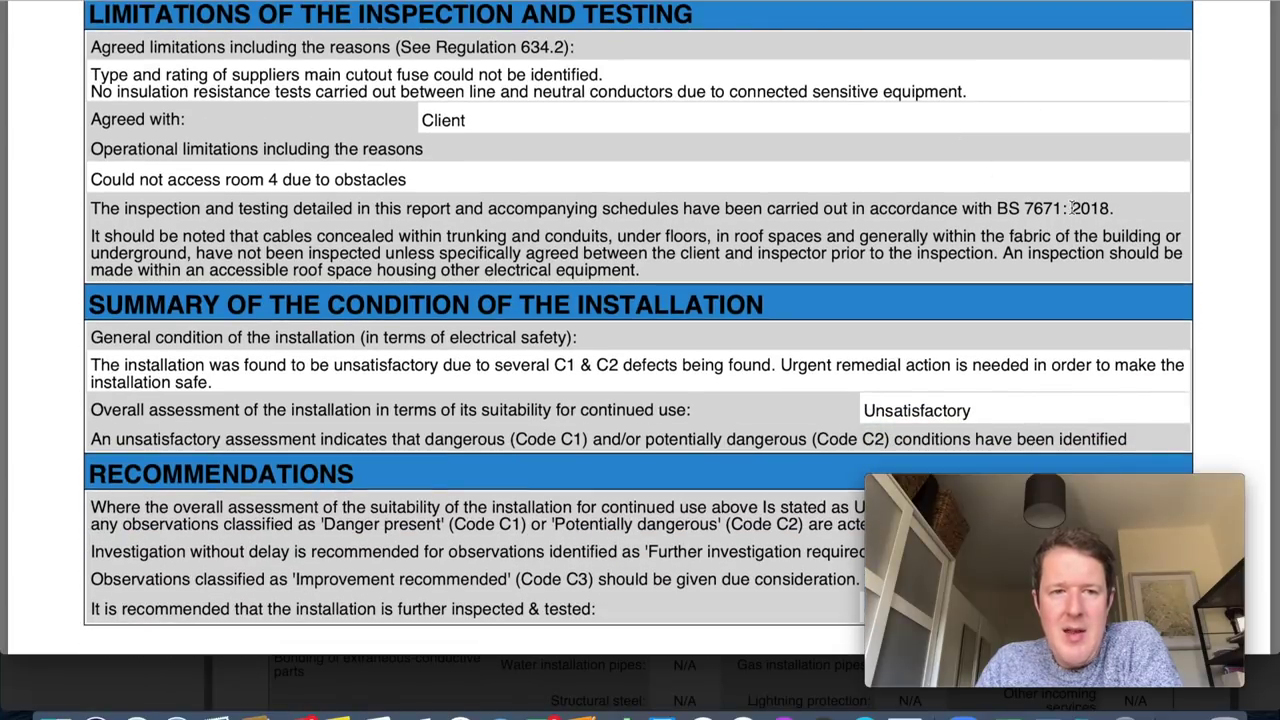
pyautogui.scroll(-3, 1214, 308)
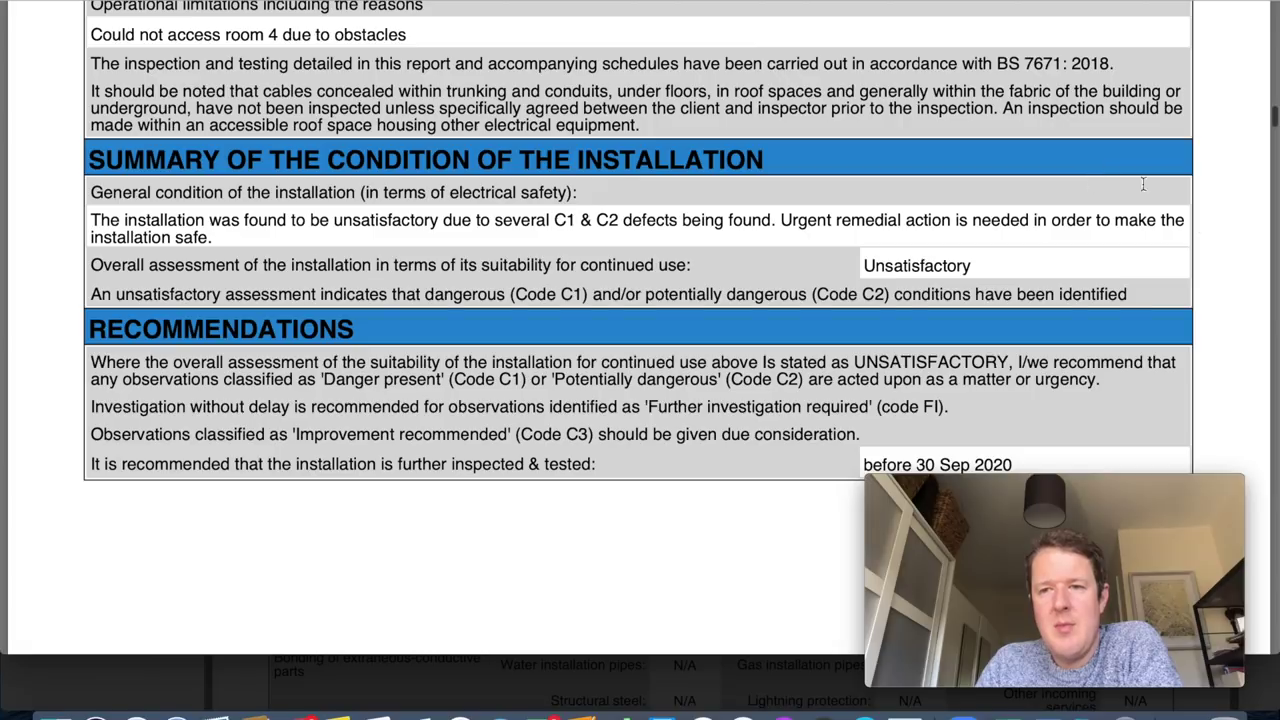
pyautogui.scroll(-3, 1236, 316)
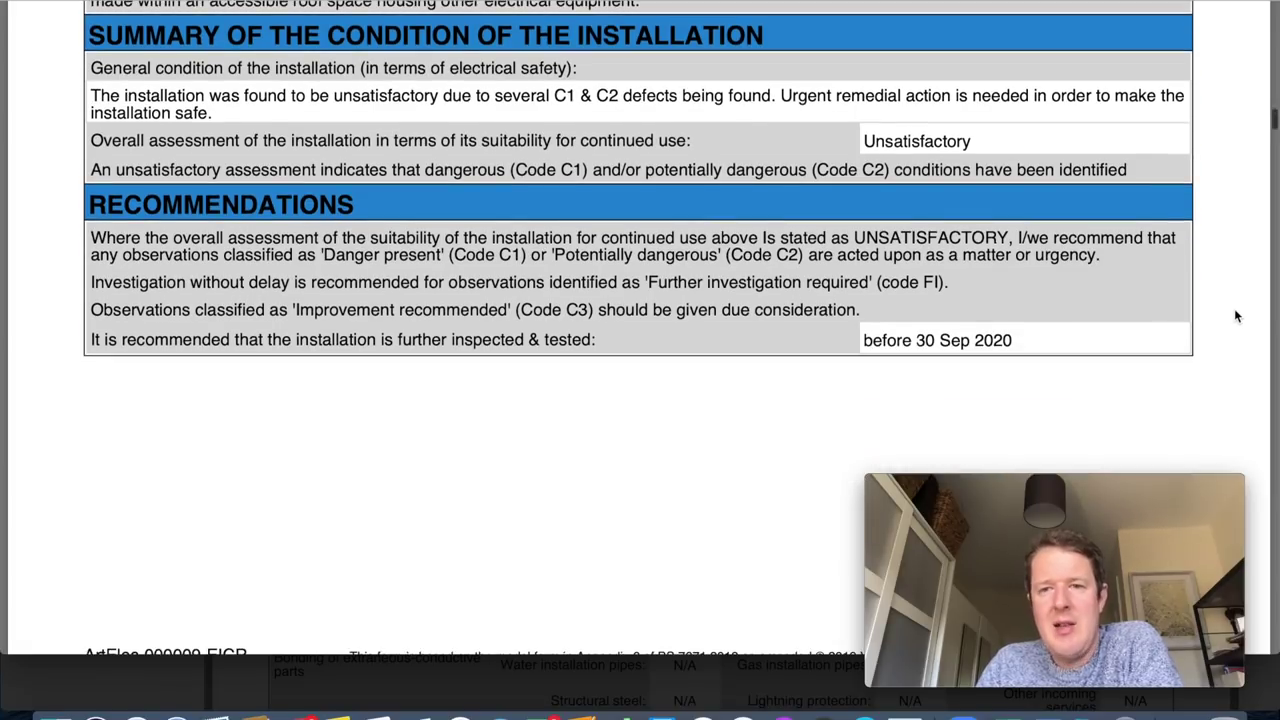
pyautogui.scroll(-2, 1236, 316)
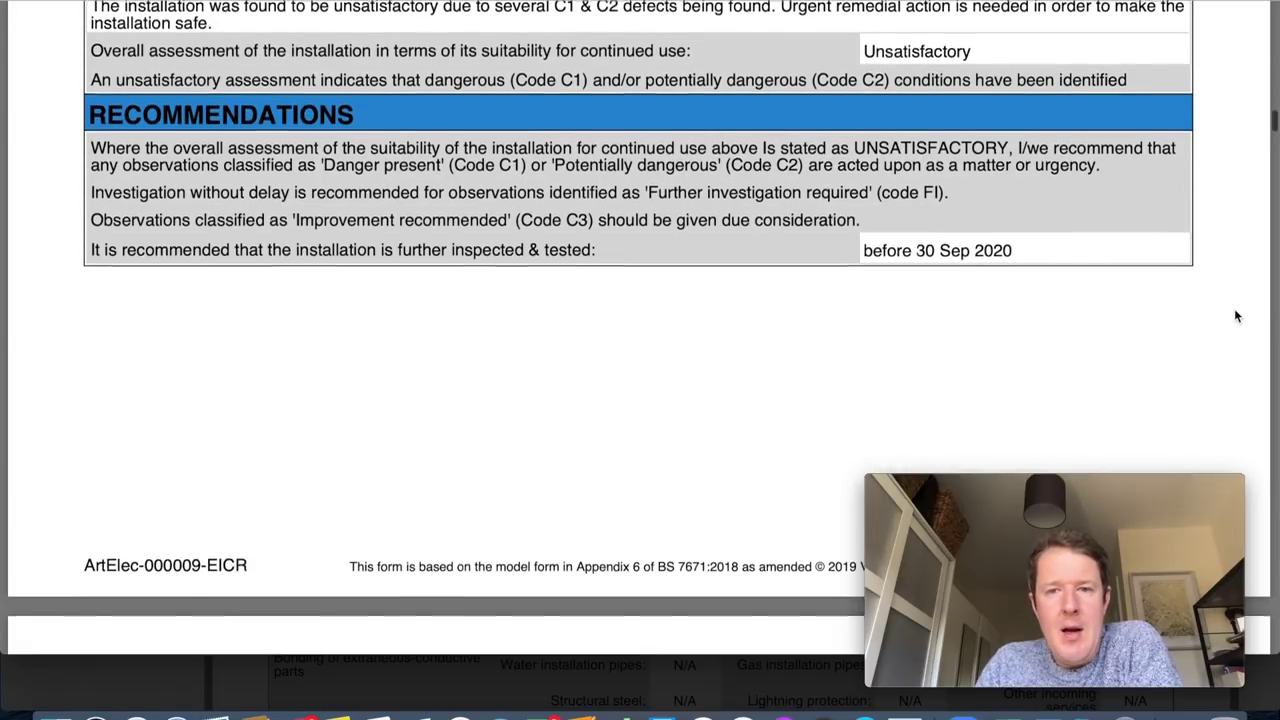
# Review the declaration, supply characteristics, earthing arrangements and particulars of the installation at the origin.
pyautogui.scroll(-6, 1236, 316)
pyautogui.scroll(-10, 1236, 316)
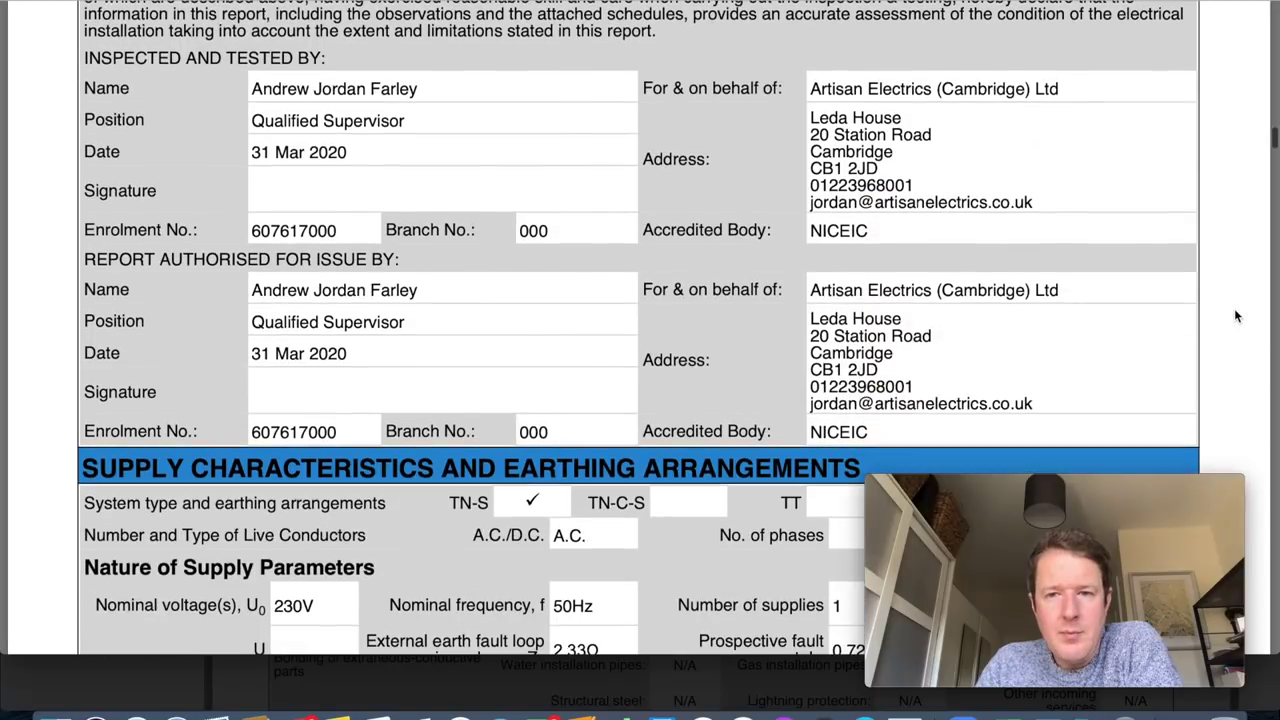
pyautogui.scroll(-10, 1236, 316)
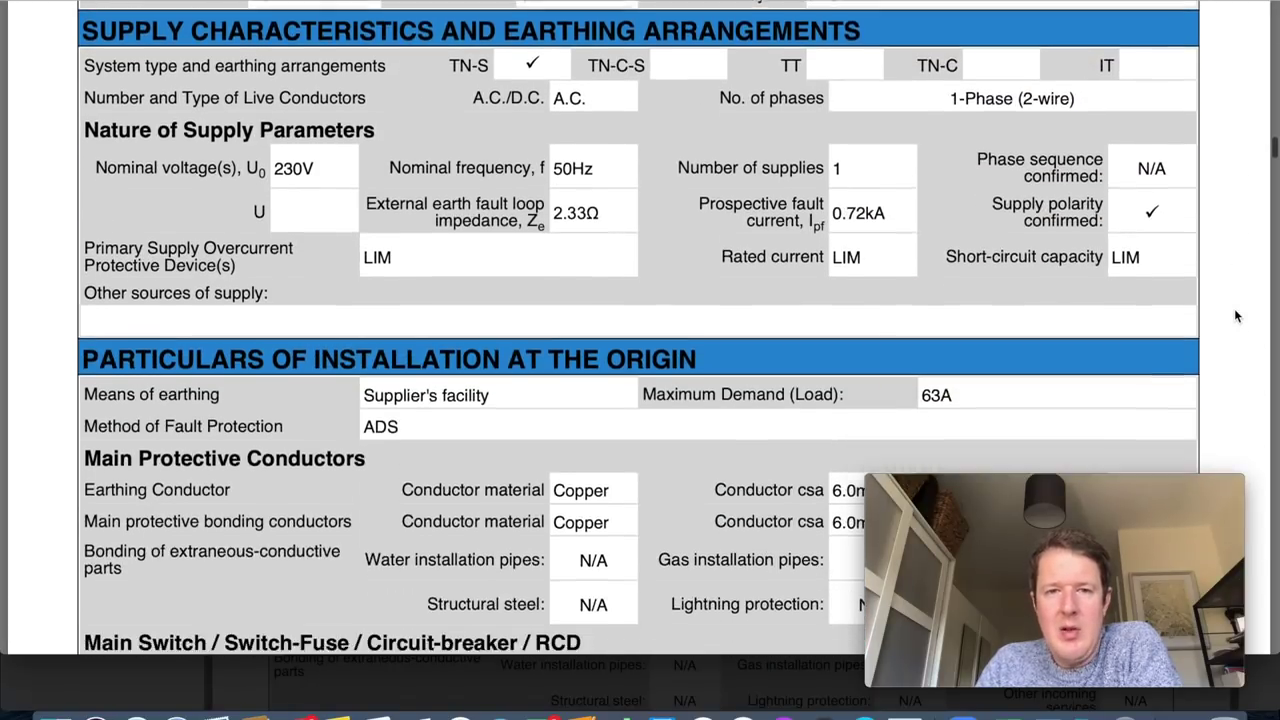
pyautogui.scroll(-5, 1236, 316)
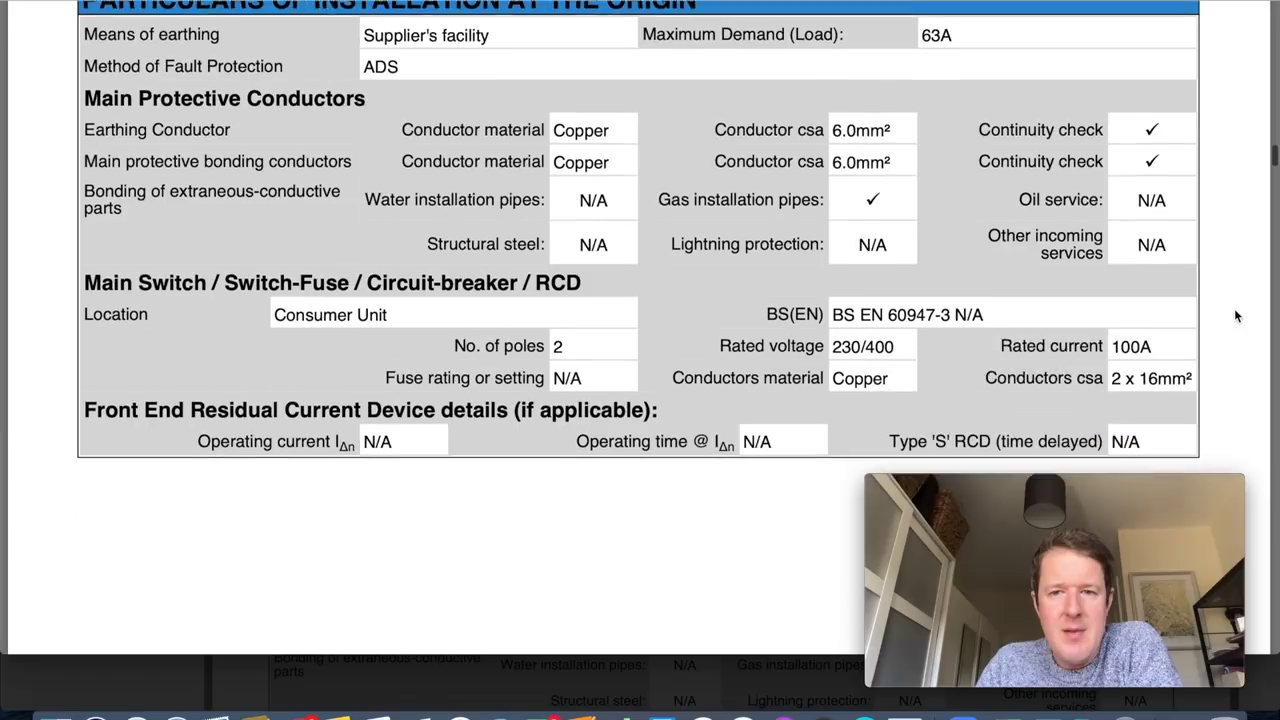
pyautogui.scroll(-10, 1236, 316)
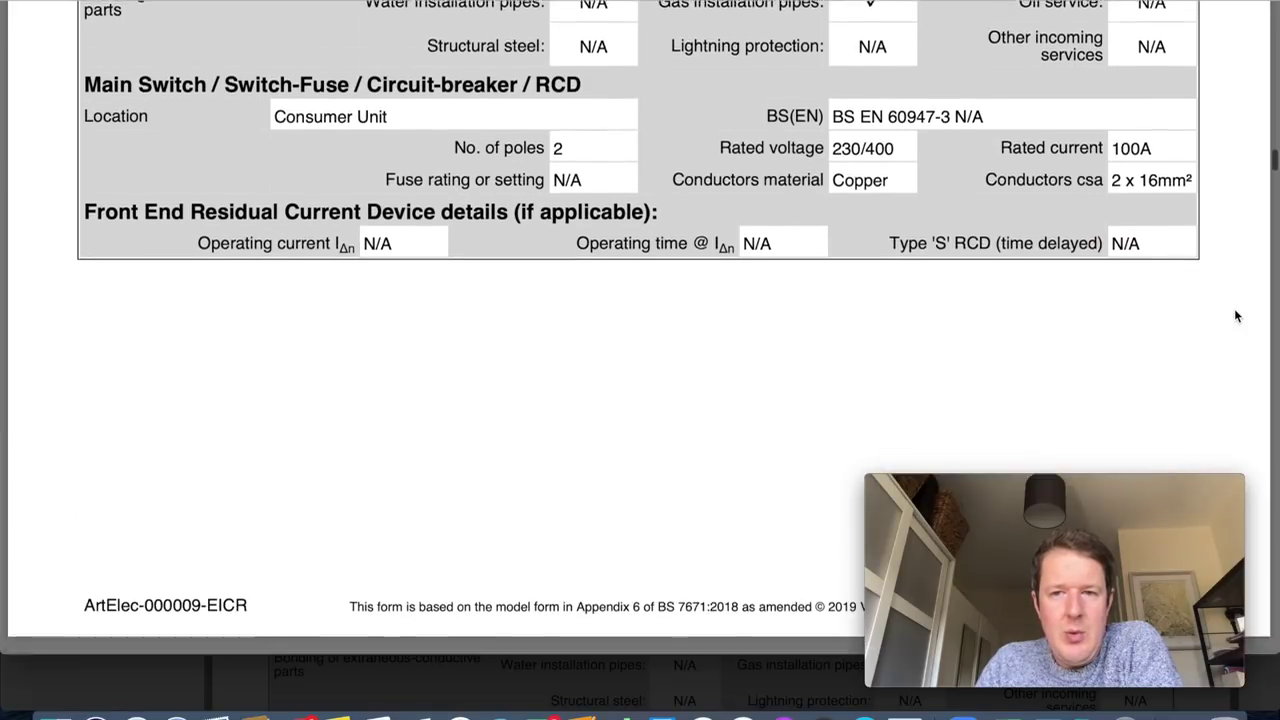
# Examine the EICR Inspection Schedule outcomes and locations, from the supply intake equipment through the consumer unit to the final circuits.
pyautogui.scroll(-14, 1236, 316)
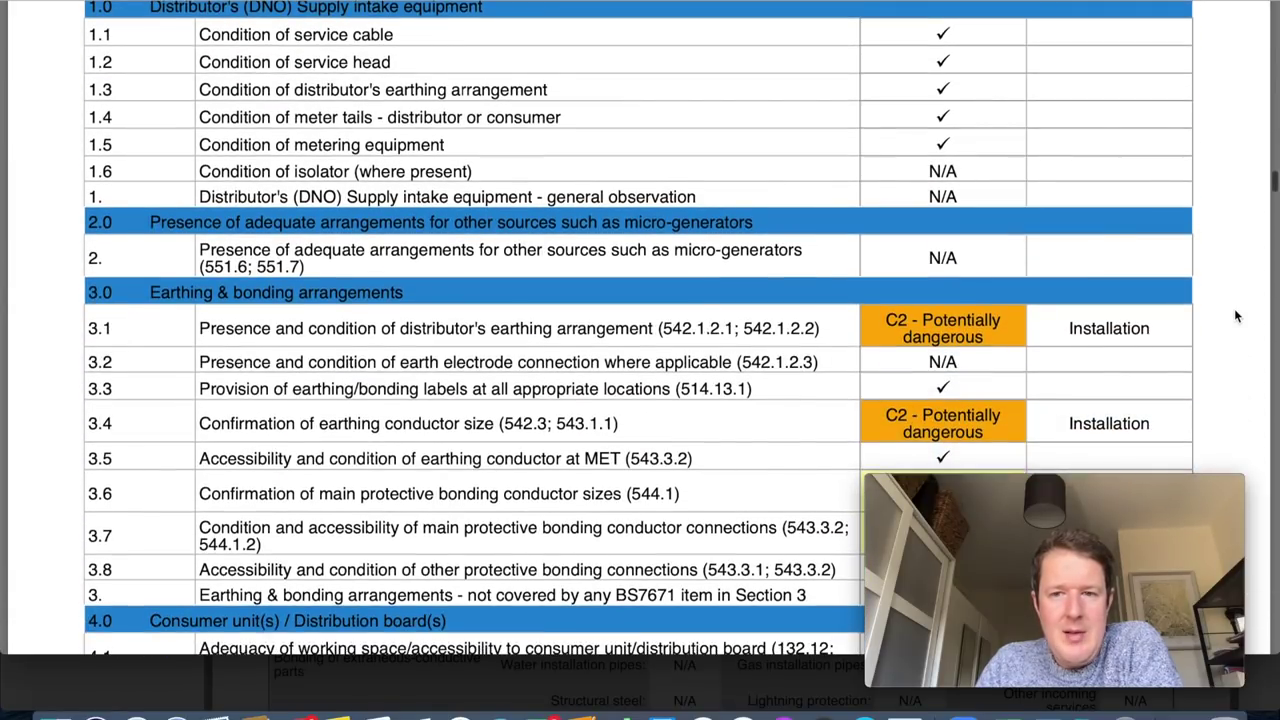
pyautogui.scroll(7, 1236, 316)
pyautogui.scroll(-6, 1236, 316)
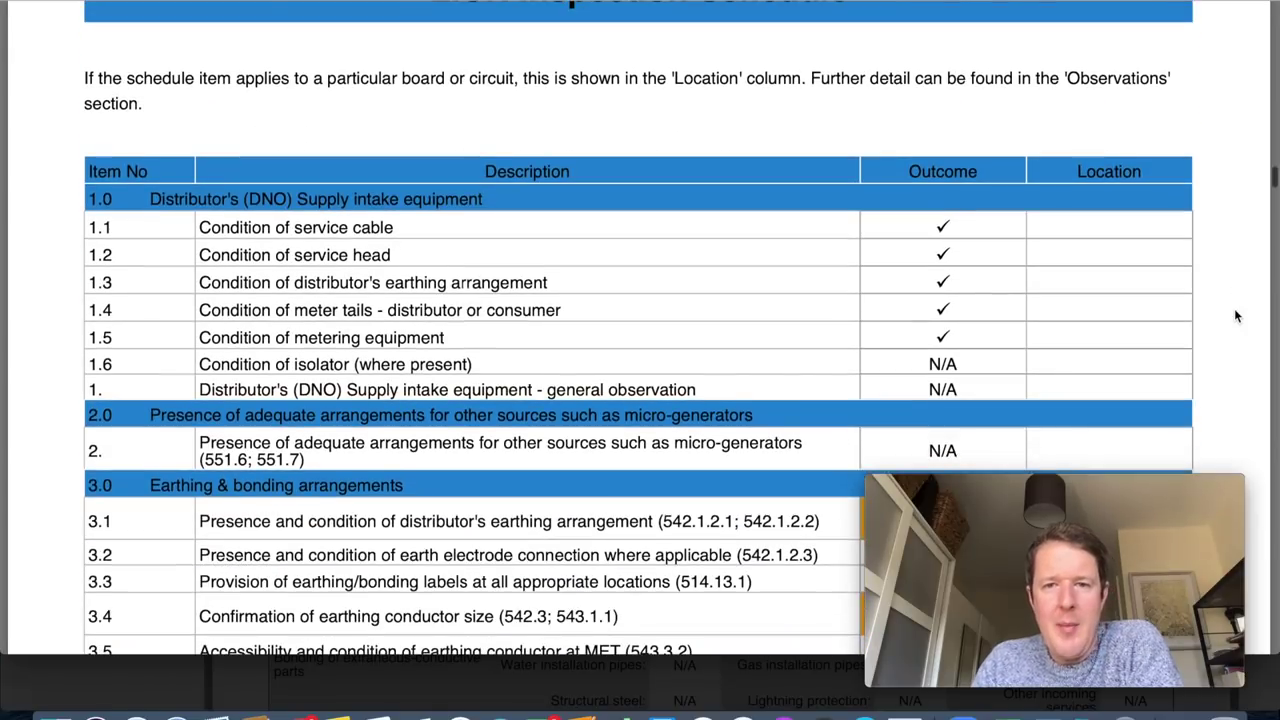
pyautogui.scroll(-1, 1236, 316)
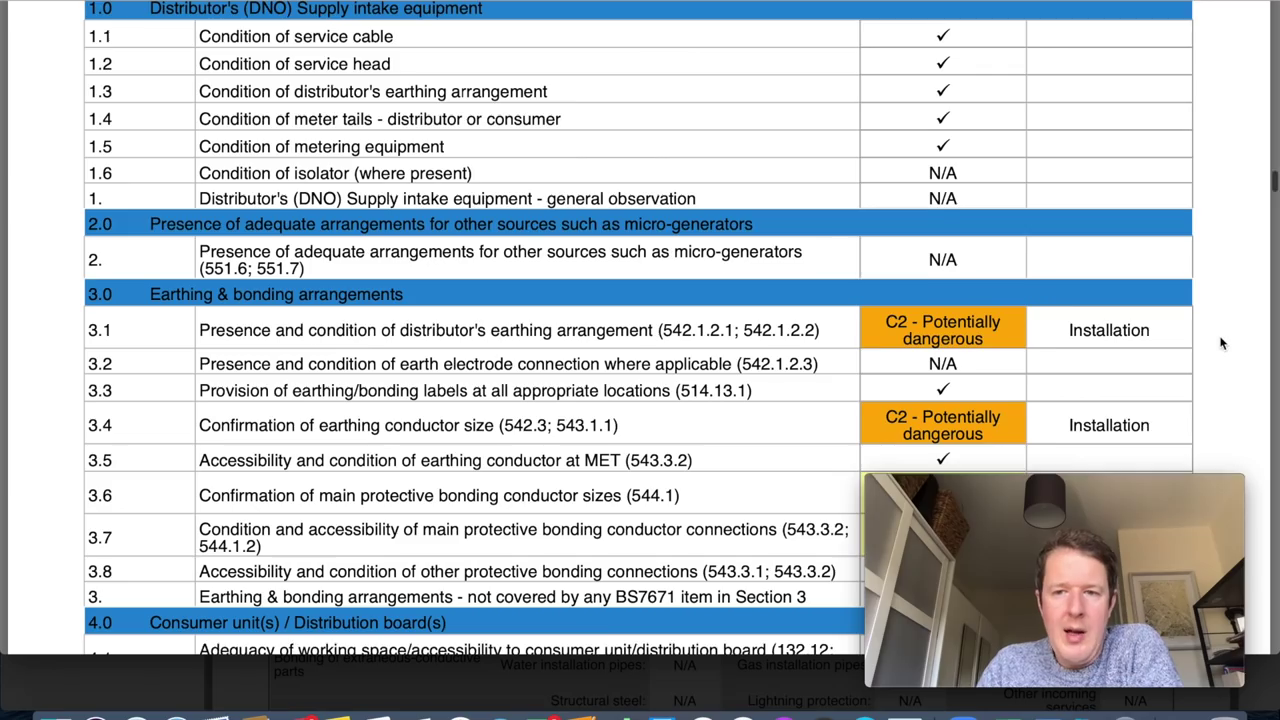
pyautogui.scroll(-5, 1220, 343)
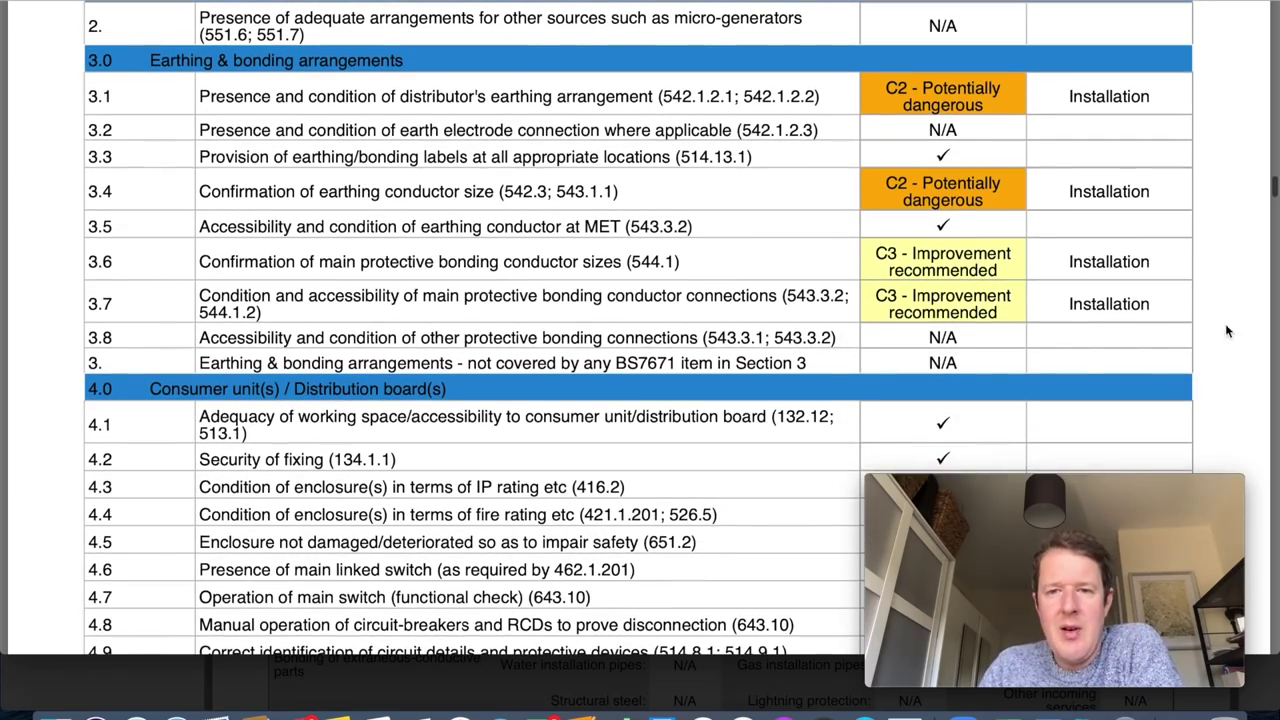
pyautogui.scroll(-20, 1197, 345)
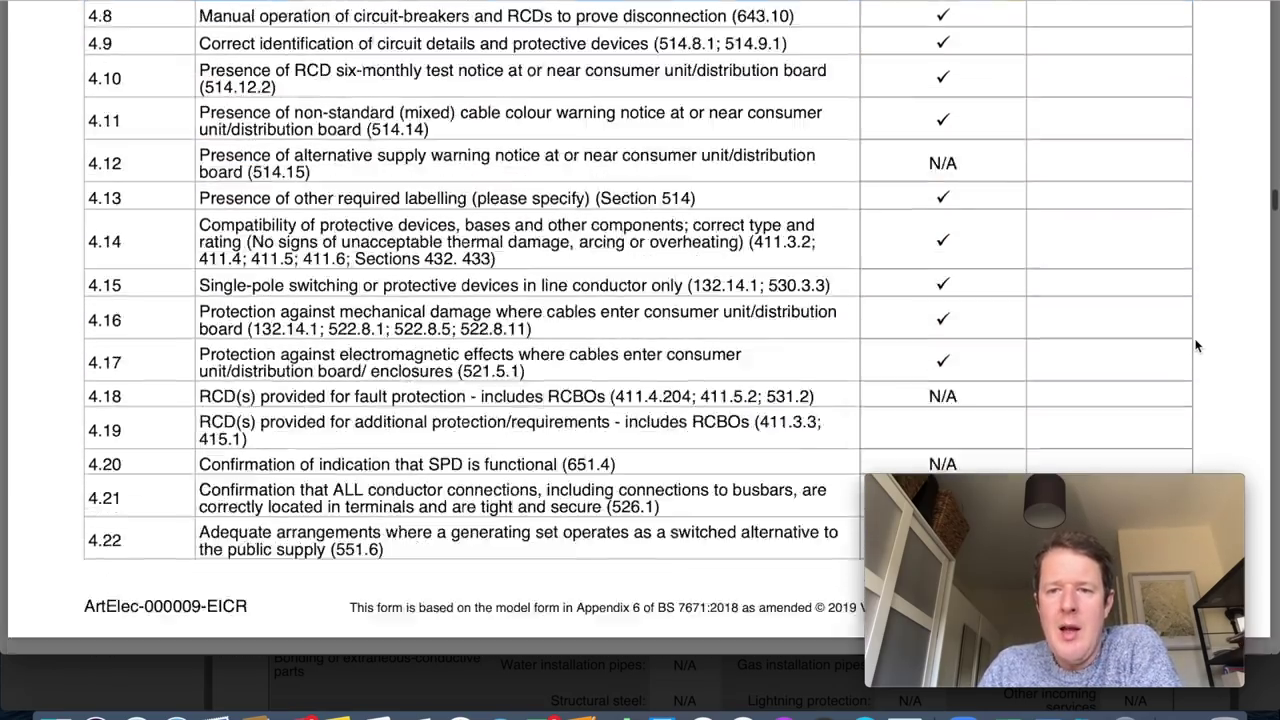
pyautogui.scroll(-19, 1197, 345)
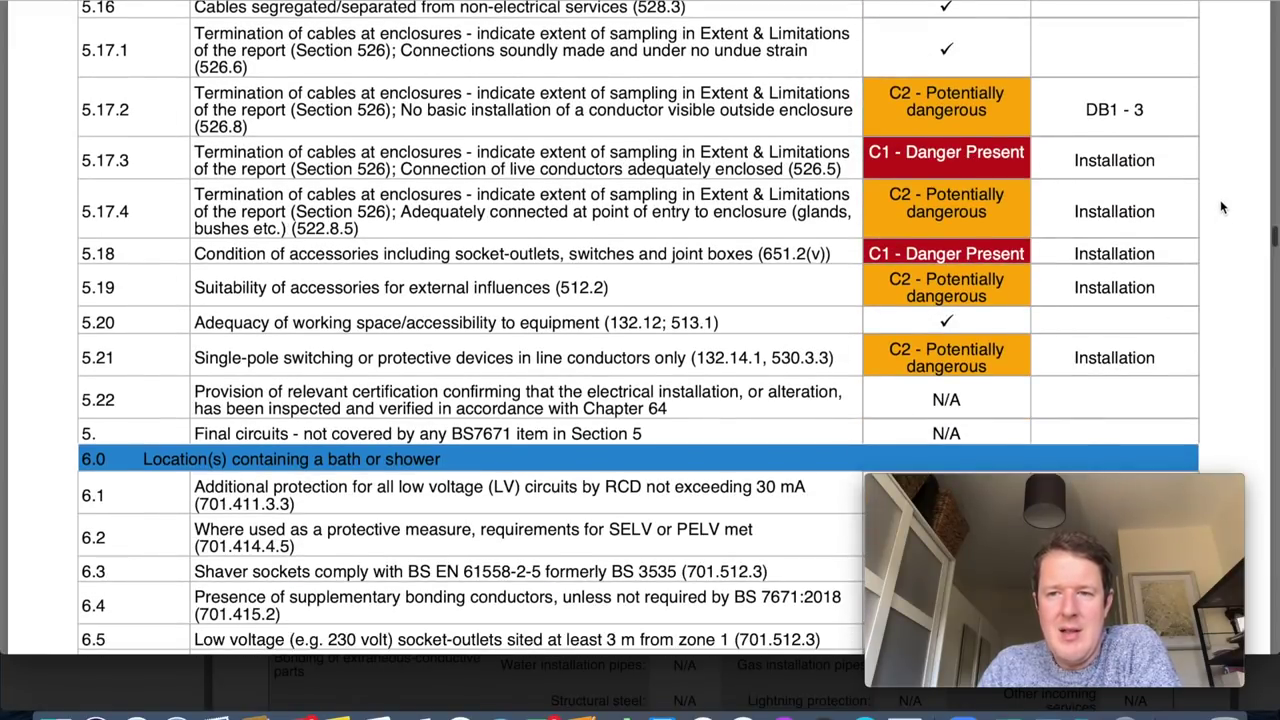
pyautogui.scroll(4, 1221, 207)
pyautogui.scroll(-4, 1221, 207)
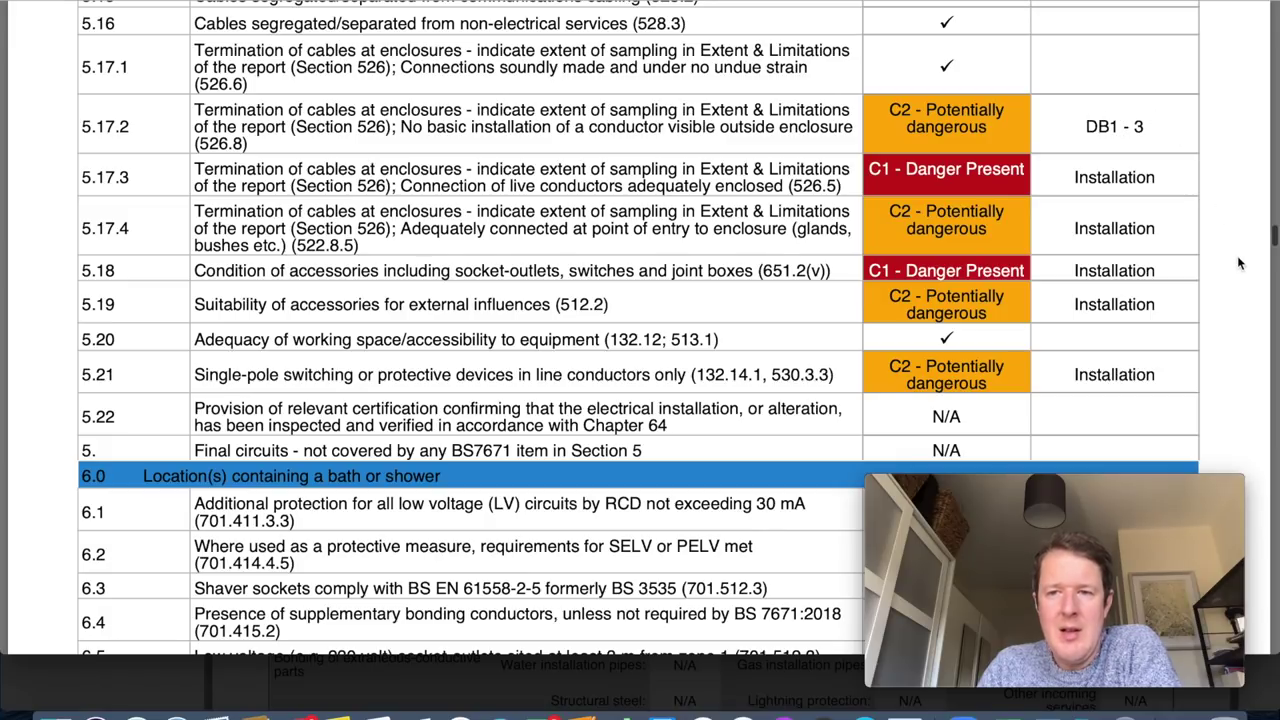
# Continue past the remaining inspection schedule to the Observations section and examine its C1 and first C2 entries.
pyautogui.scroll(-10, 1238, 263)
pyautogui.scroll(-15, 1238, 263)
pyautogui.scroll(-8, 1238, 263)
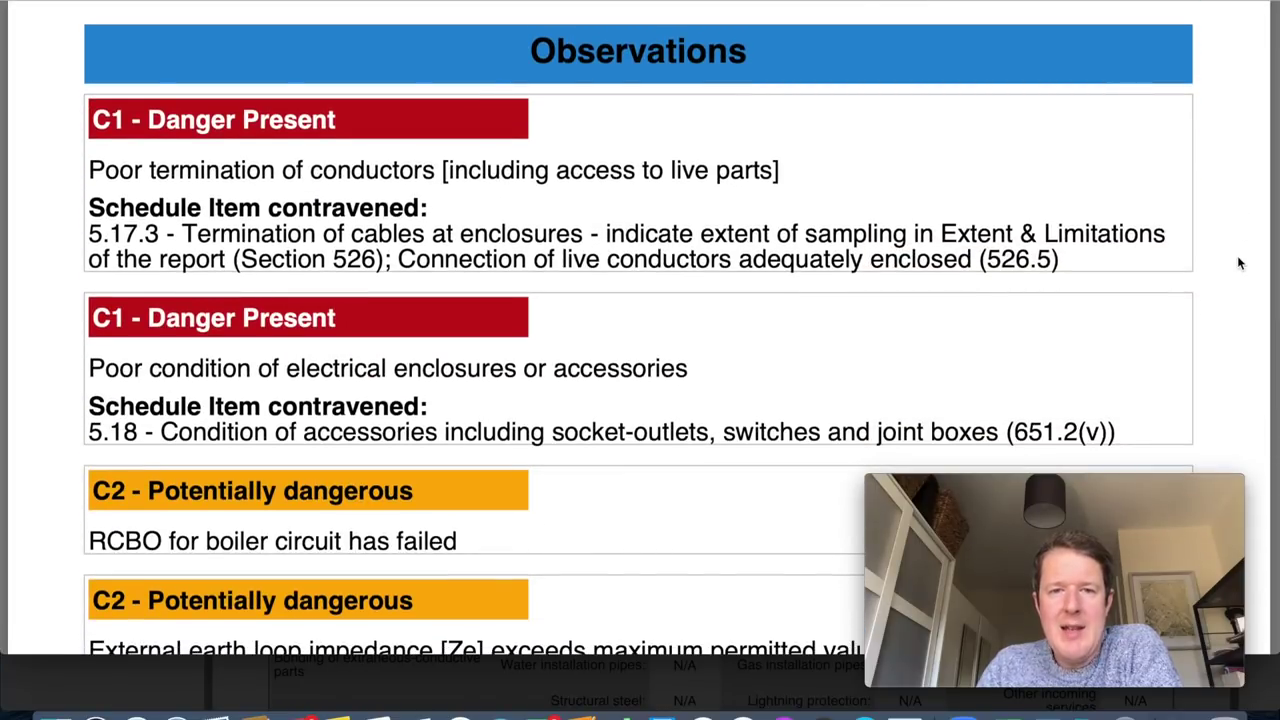
pyautogui.scroll(-1, 1238, 263)
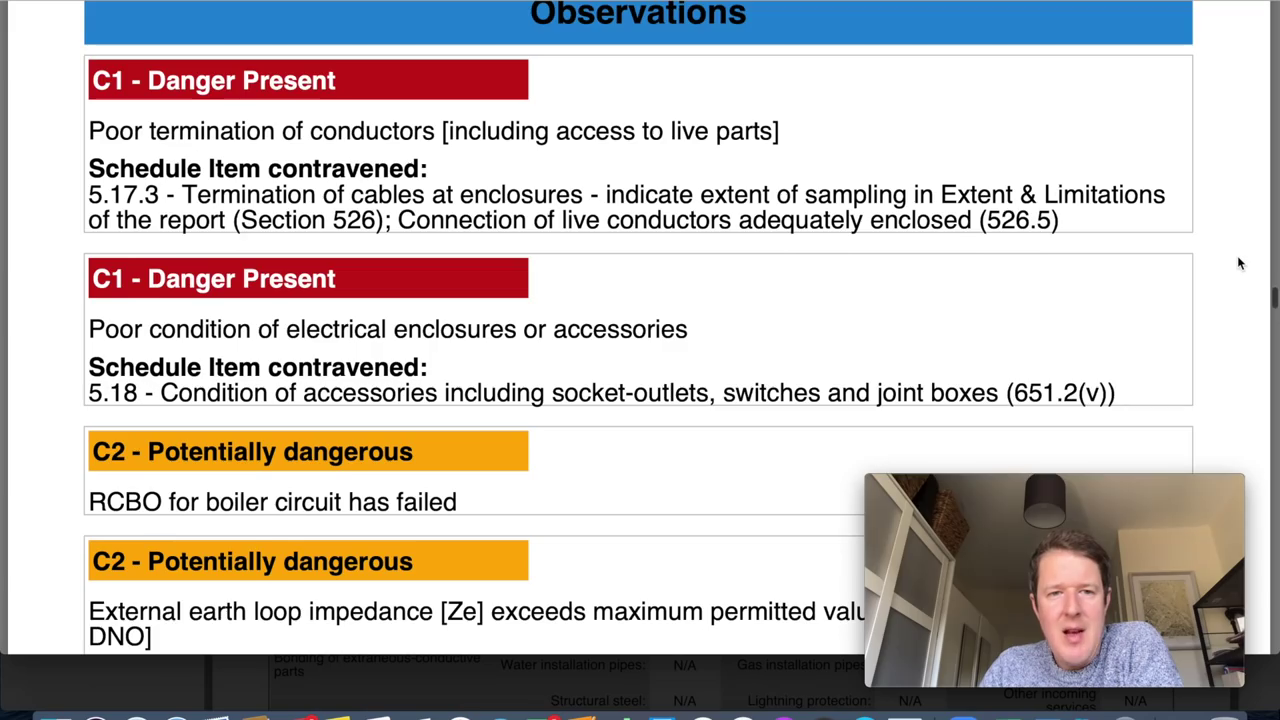
pyautogui.scroll(-1, 1238, 263)
pyautogui.scroll(-9, 1238, 263)
pyautogui.scroll(-20, 1238, 263)
# Examine the photographed C2 observations for the bathroom light and living room socket, continuing through the C3 observations.
pyautogui.scroll(3, 1238, 263)
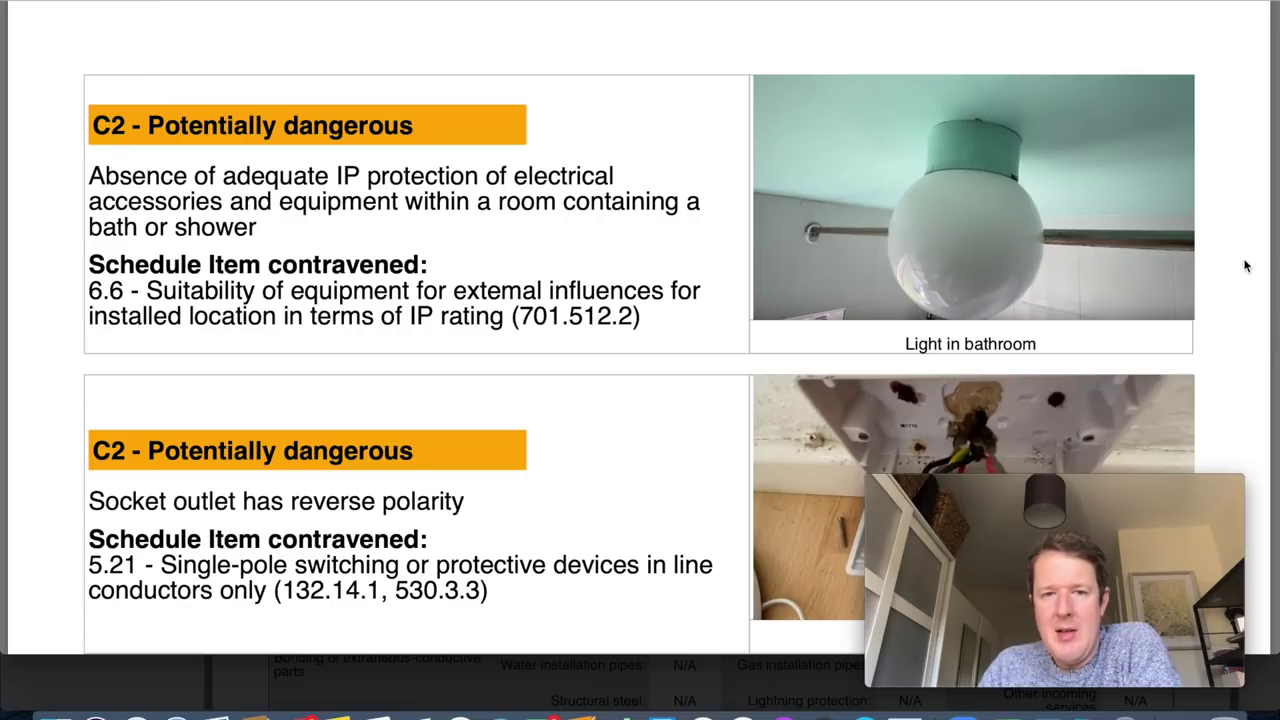
pyautogui.scroll(18, 1246, 265)
pyautogui.scroll(-13, 1246, 265)
pyautogui.scroll(-4, 1246, 265)
pyautogui.scroll(-3, 1238, 317)
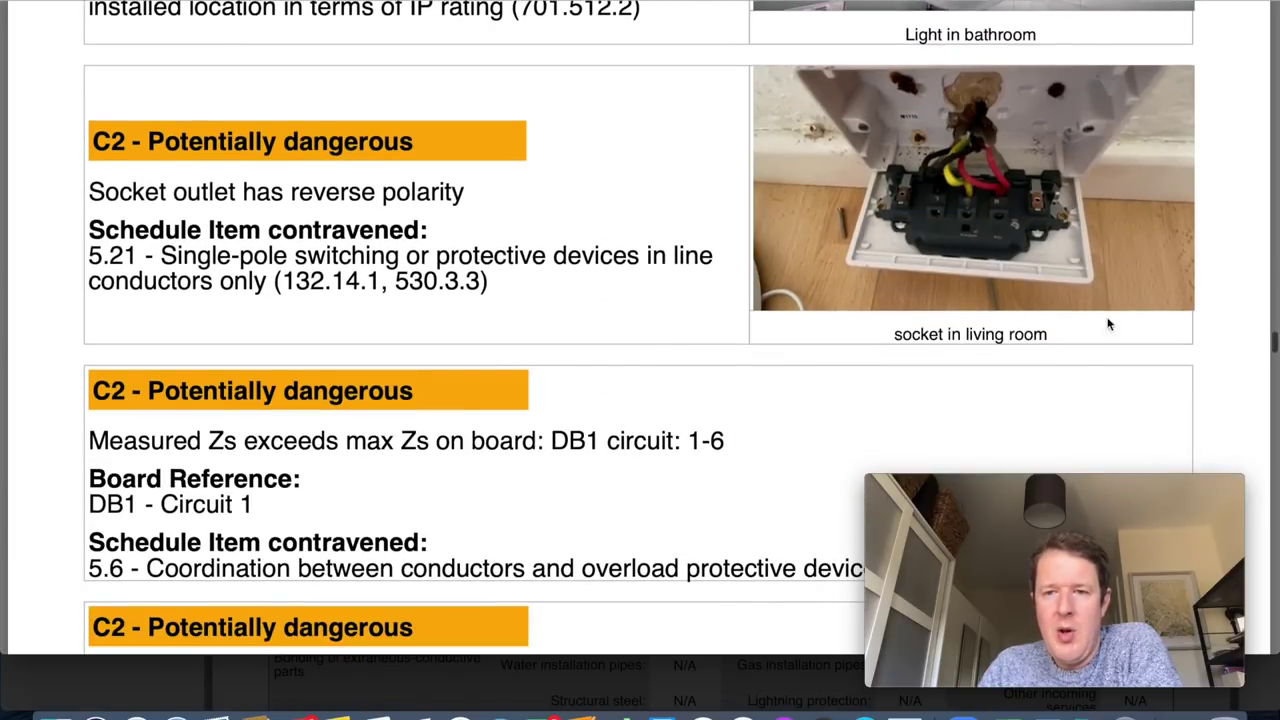
pyautogui.scroll(2, 1226, 212)
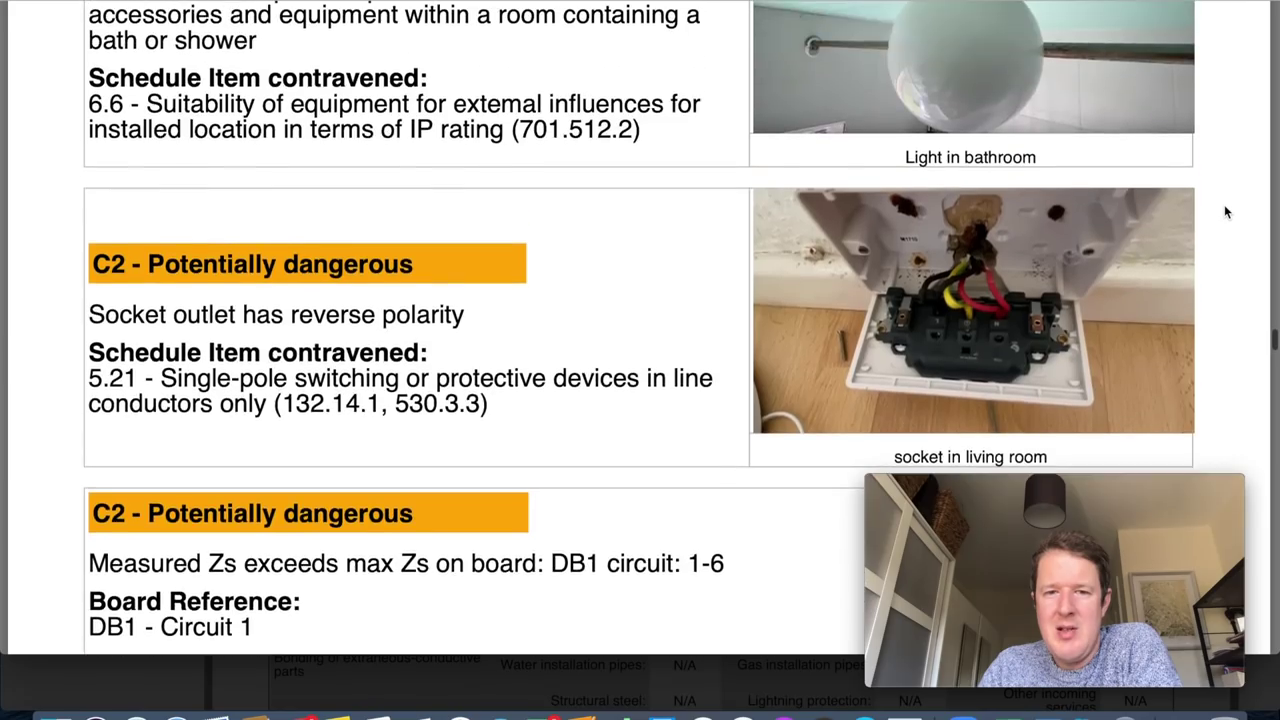
pyautogui.scroll(-10, 1226, 212)
pyautogui.scroll(-15, 1226, 212)
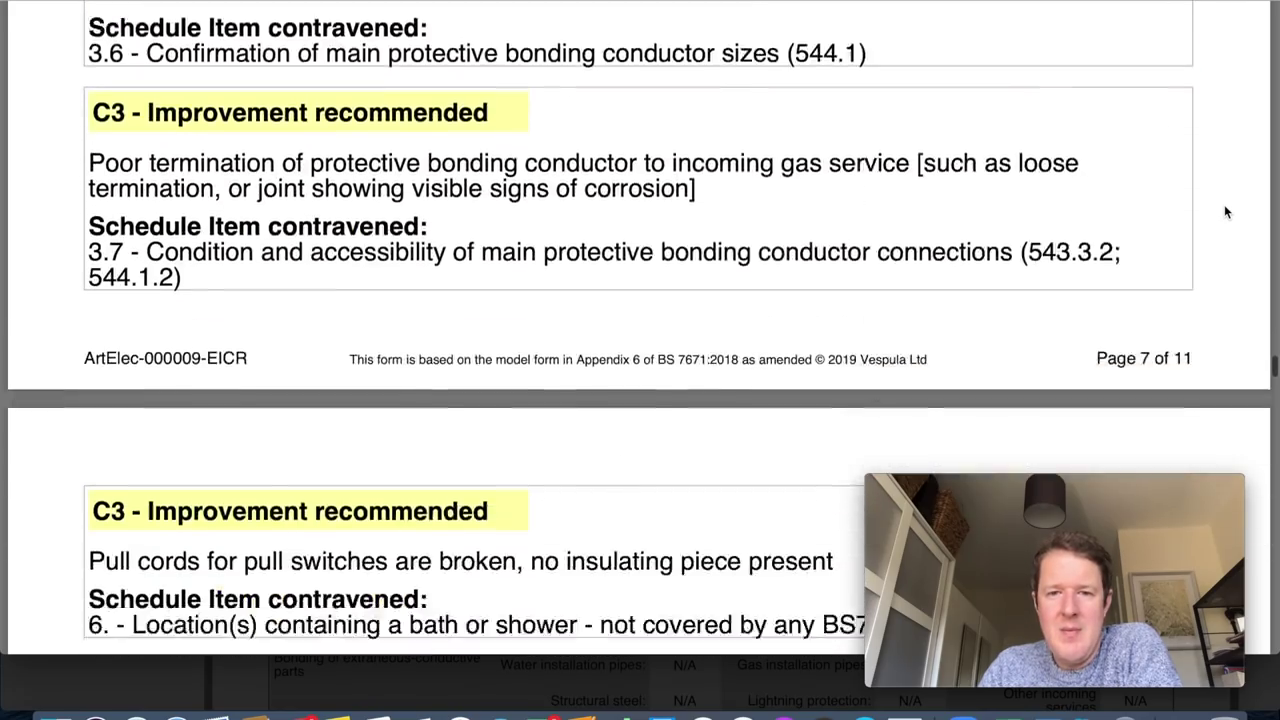
pyautogui.scroll(-10, 1226, 212)
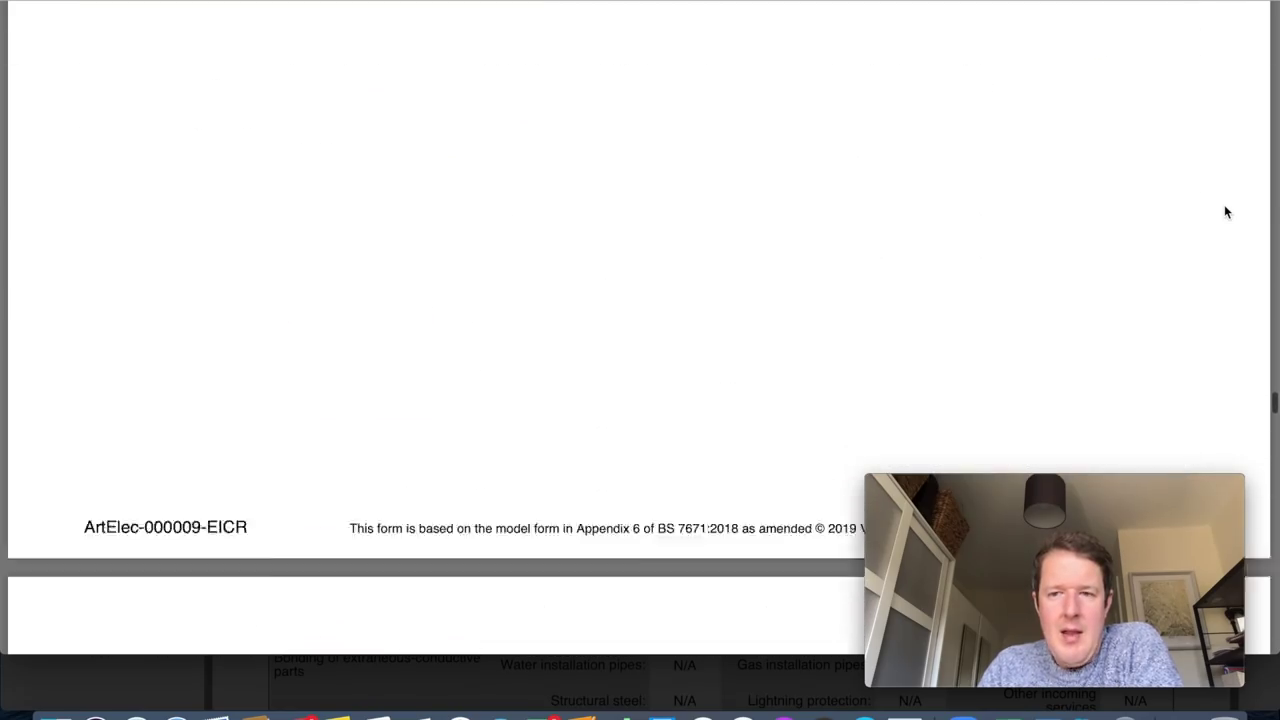
# Examine the DB1 distribution schedule's board details and circuits, along with its test instruments and circuit test results.
pyautogui.scroll(-2, 1226, 212)
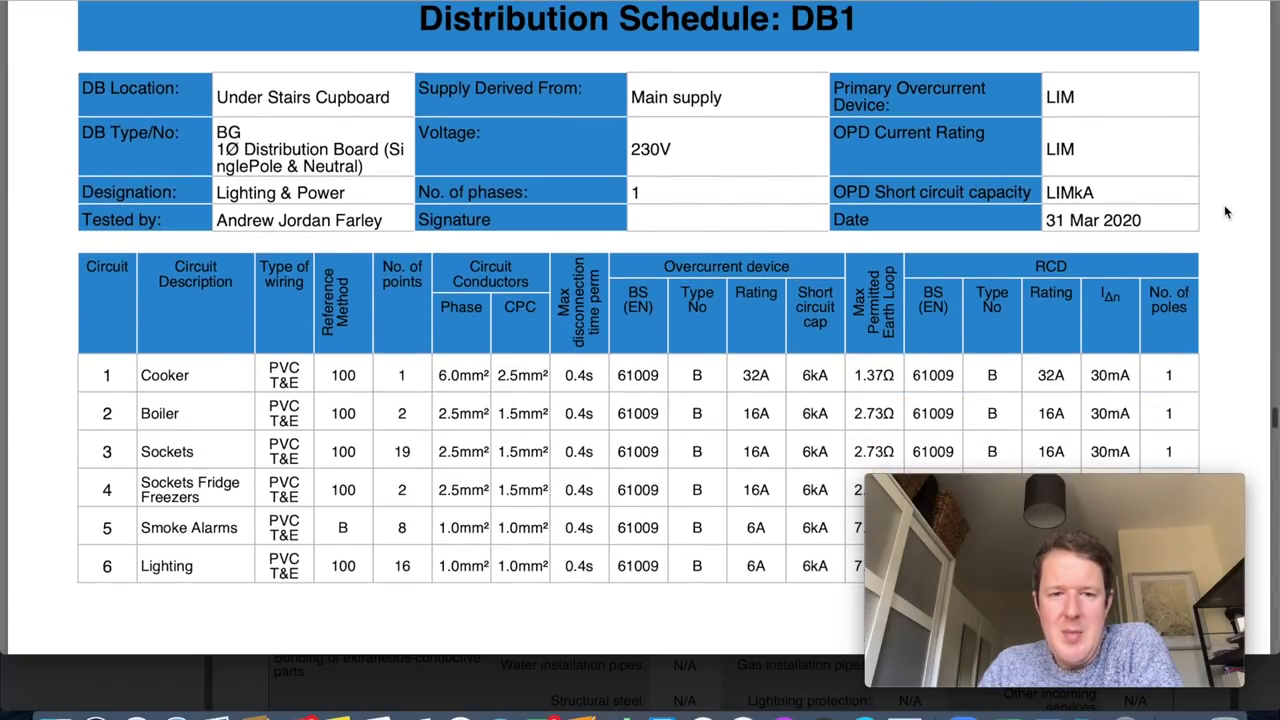
pyautogui.scroll(-4, 1224, 206)
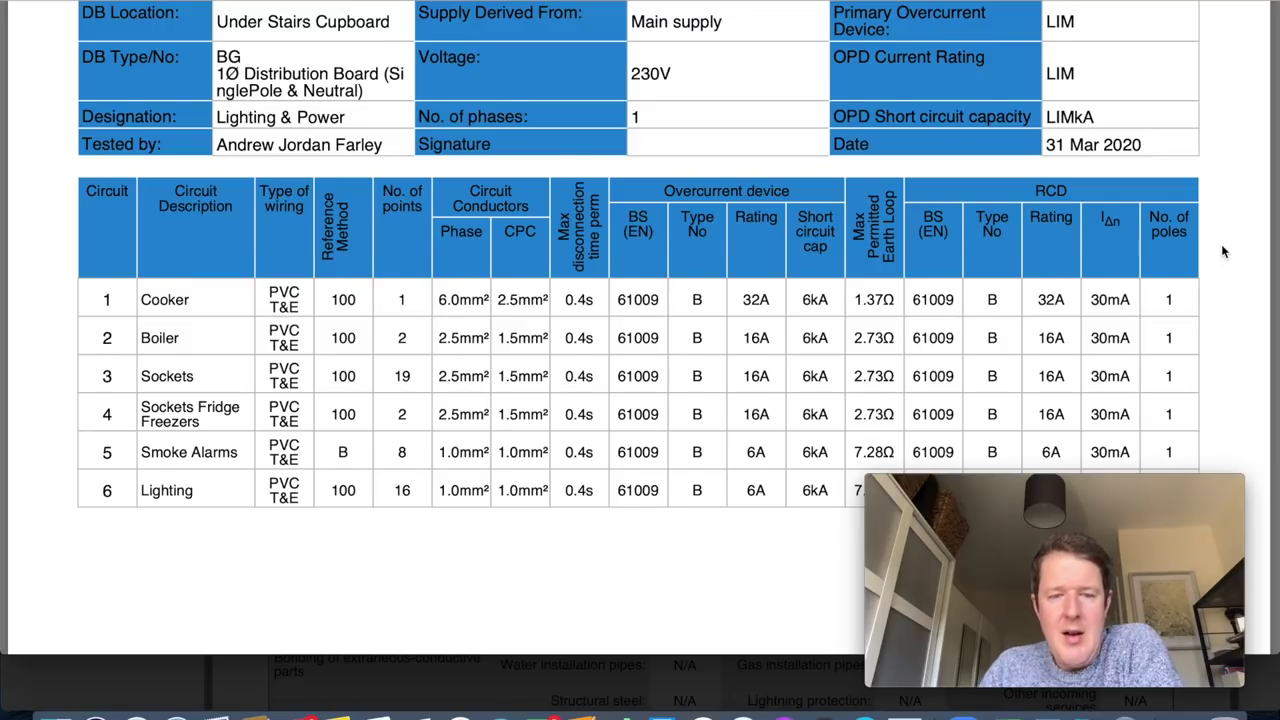
pyautogui.scroll(-3, 1221, 249)
pyautogui.scroll(6, 1255, 198)
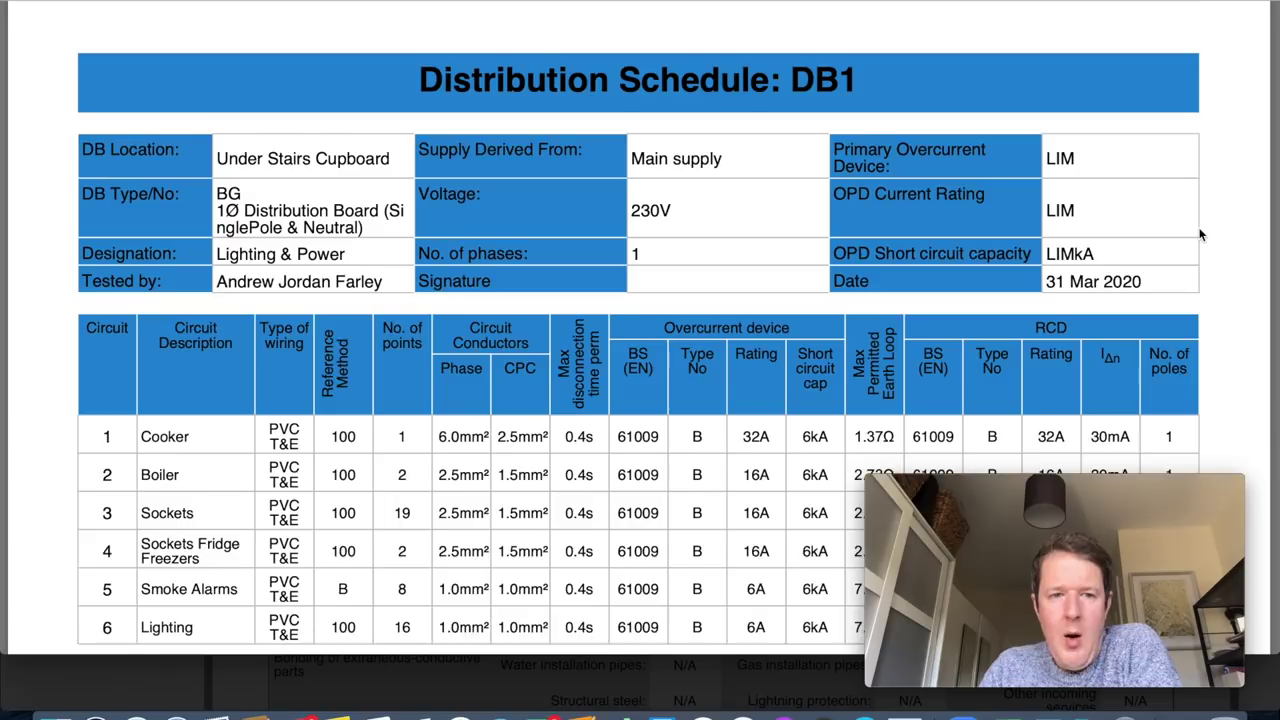
pyautogui.scroll(-6, 1201, 234)
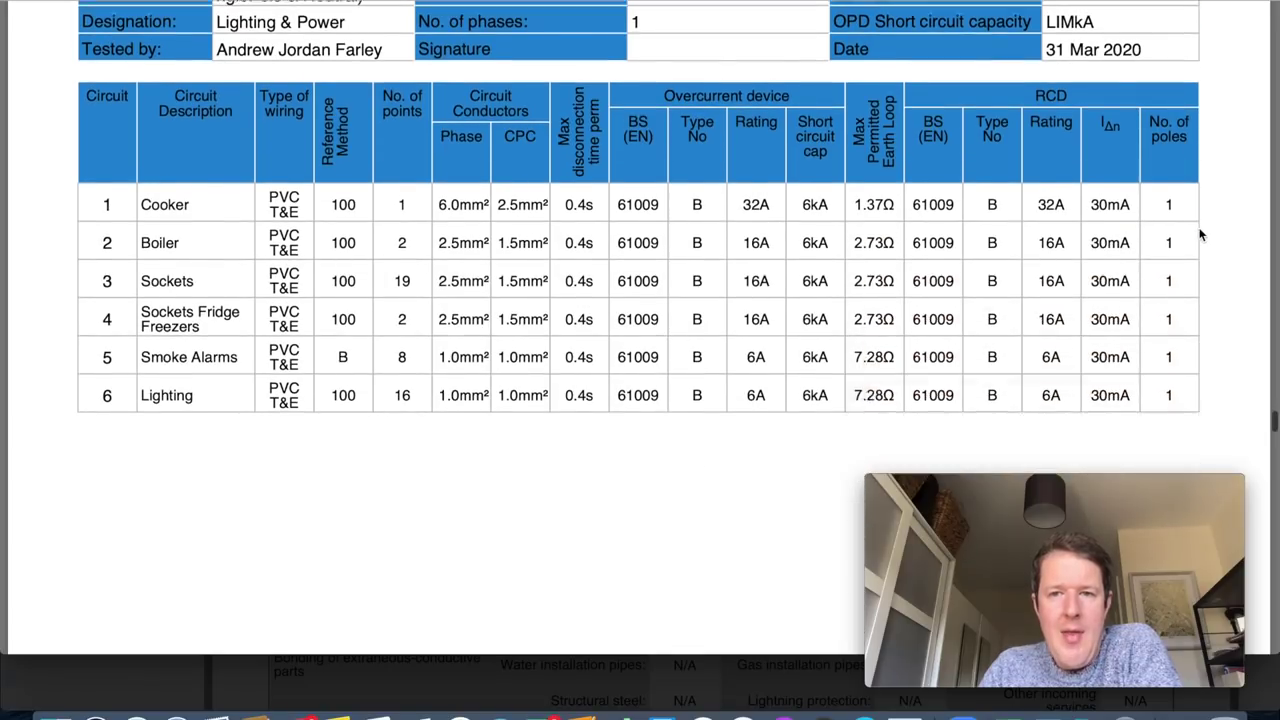
pyautogui.scroll(-20, 1201, 234)
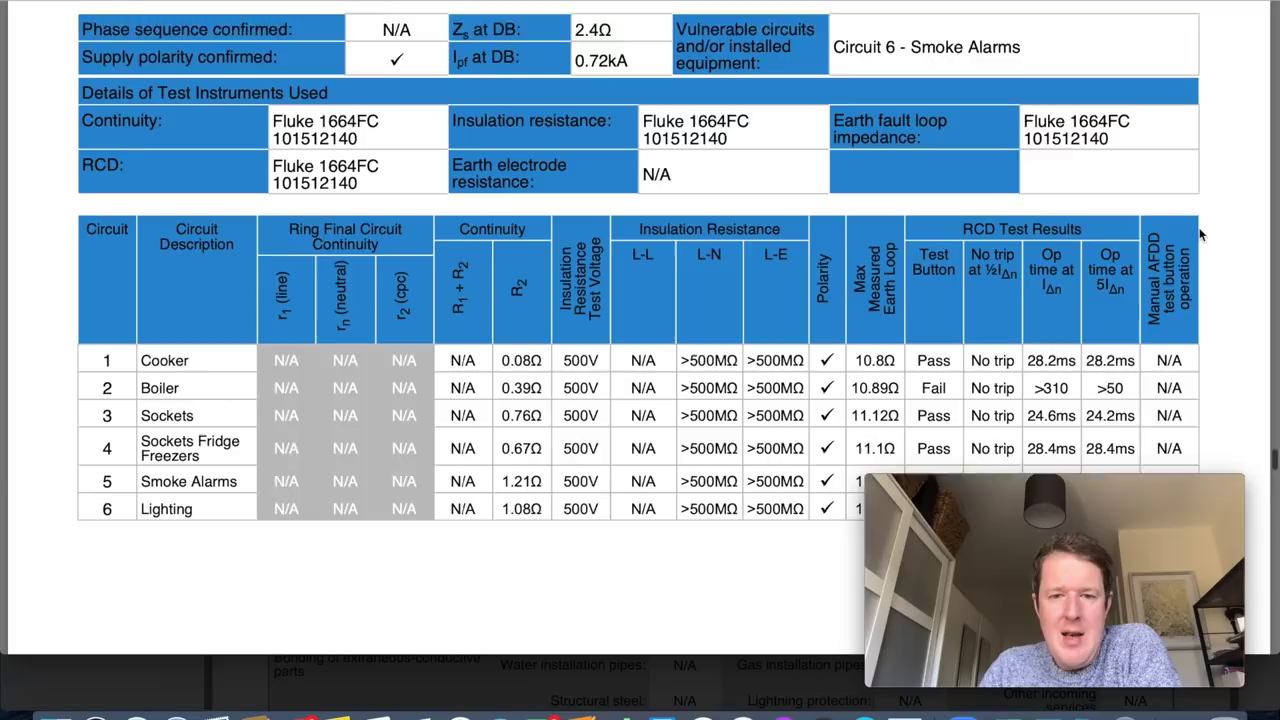
pyautogui.scroll(-2, 1201, 234)
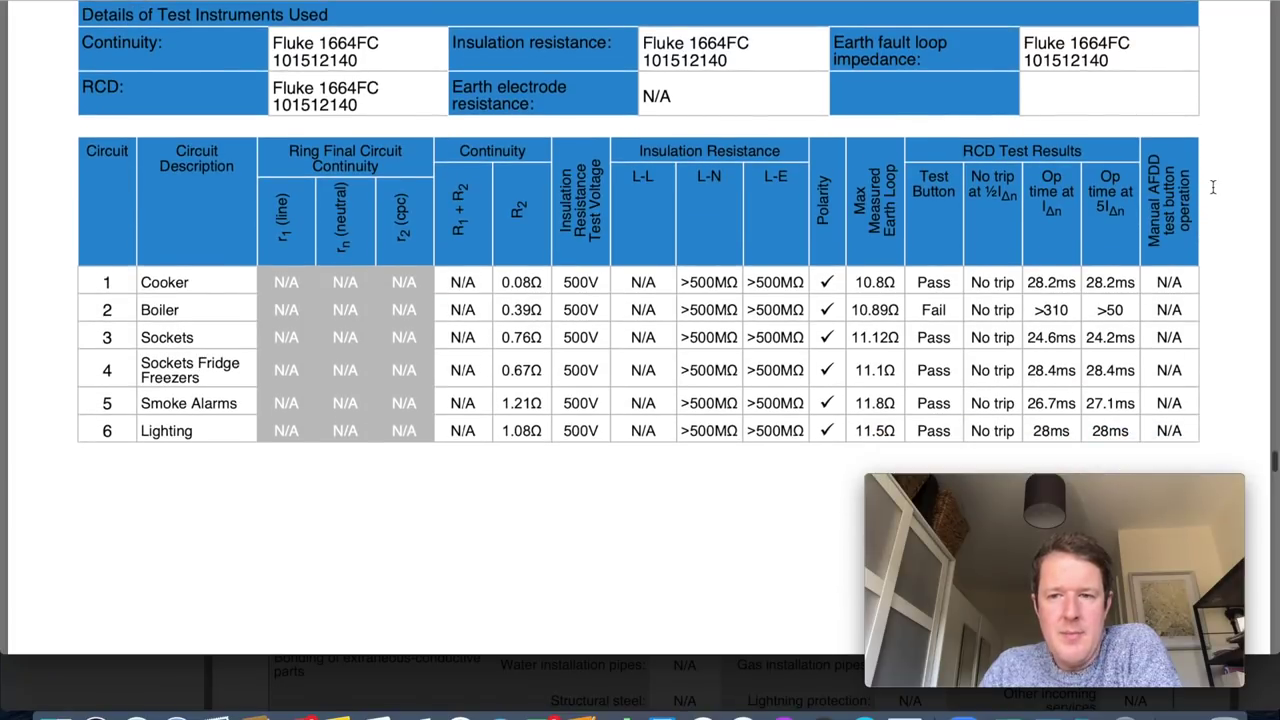
pyautogui.scroll(-12, 1217, 220)
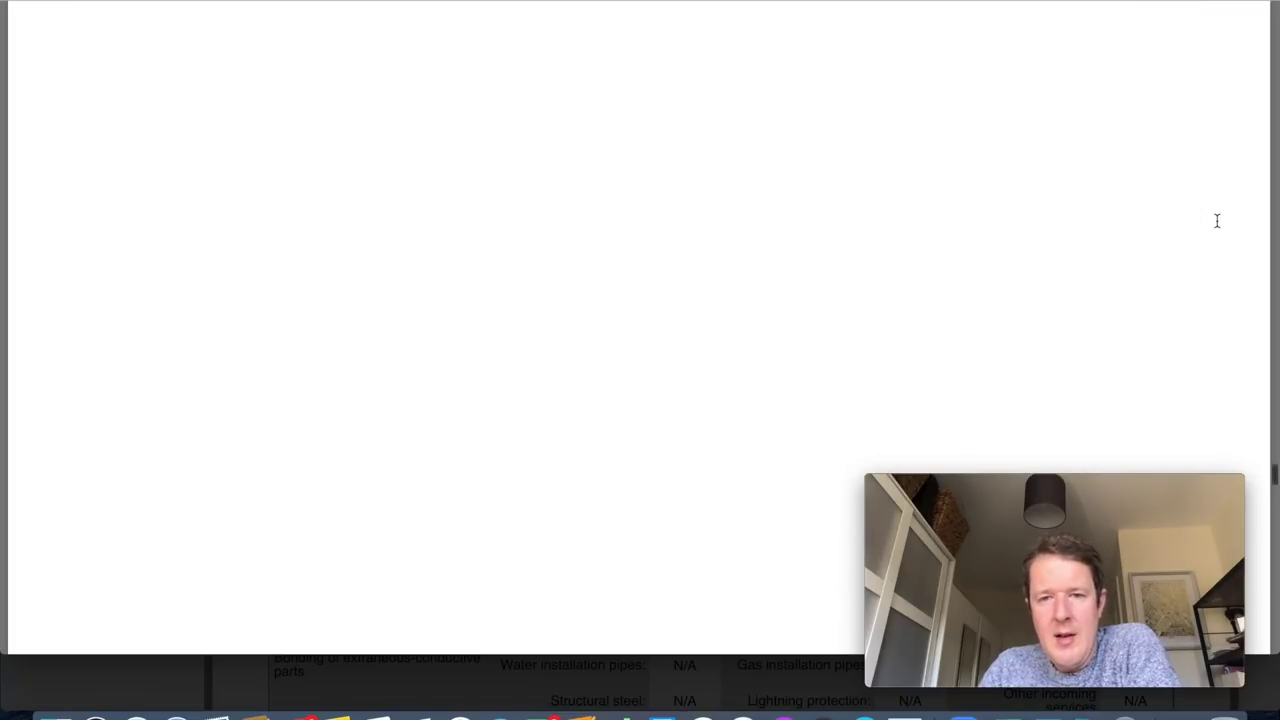
# Read through the Condition Report's Guidance for Recipients page, including the notes on classification codes and re-inspection.
pyautogui.scroll(-15, 1217, 220)
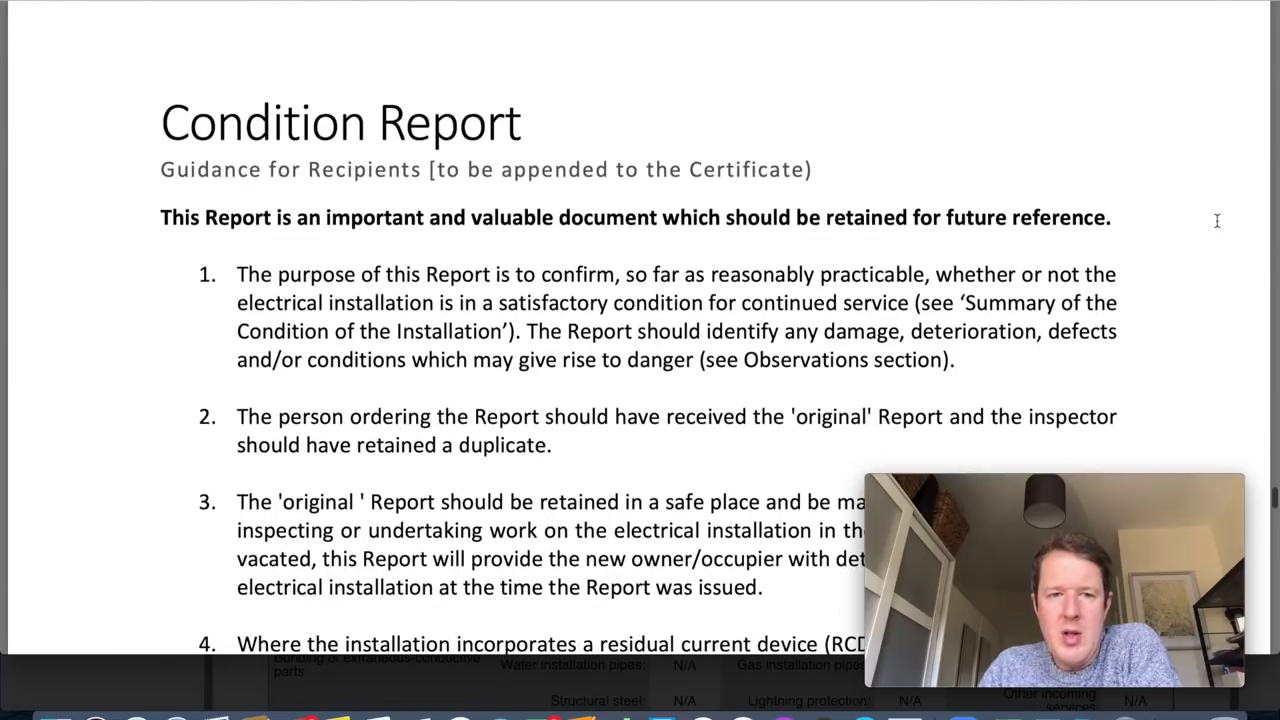
pyautogui.scroll(-1, 1217, 220)
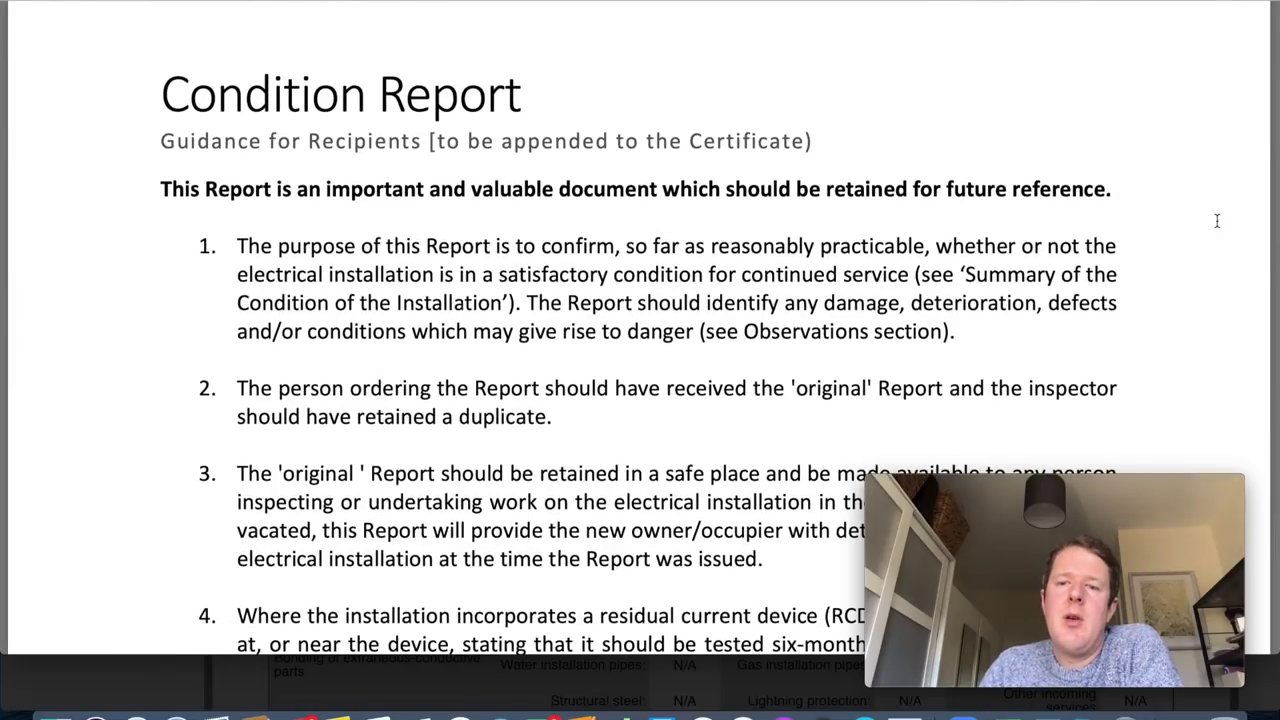
pyautogui.scroll(-18, 1217, 220)
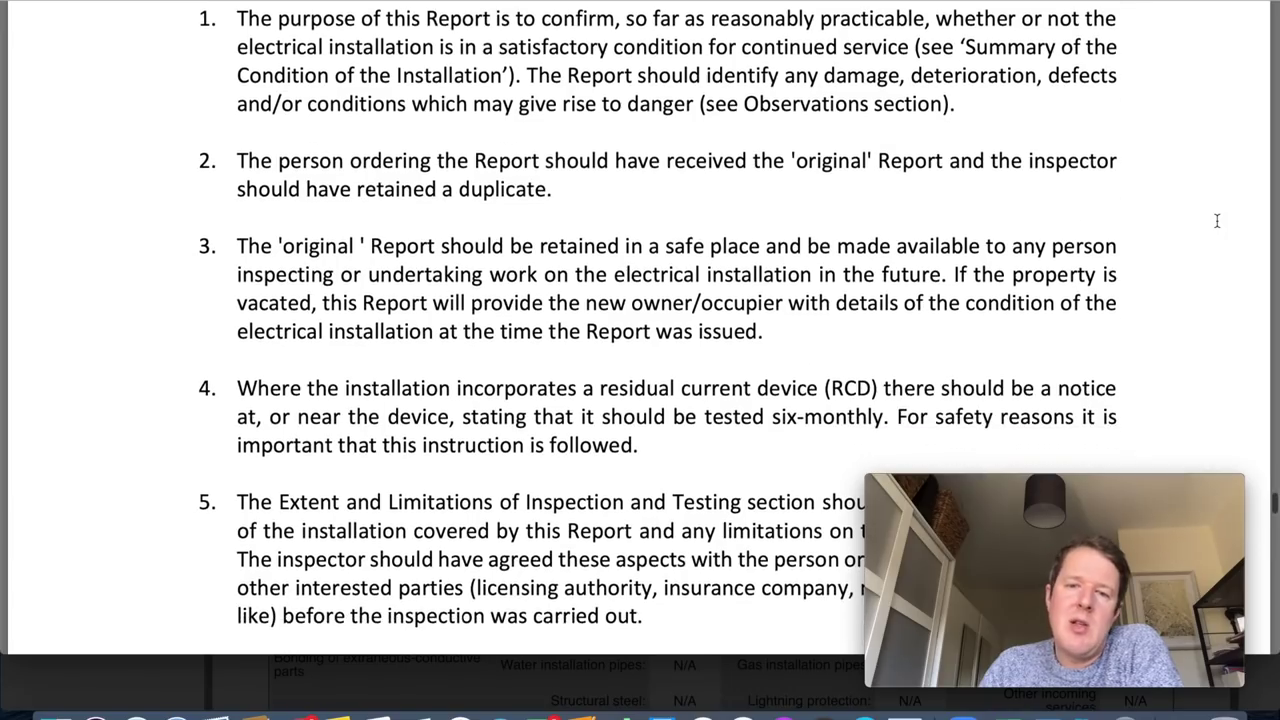
pyautogui.scroll(-6, 1217, 220)
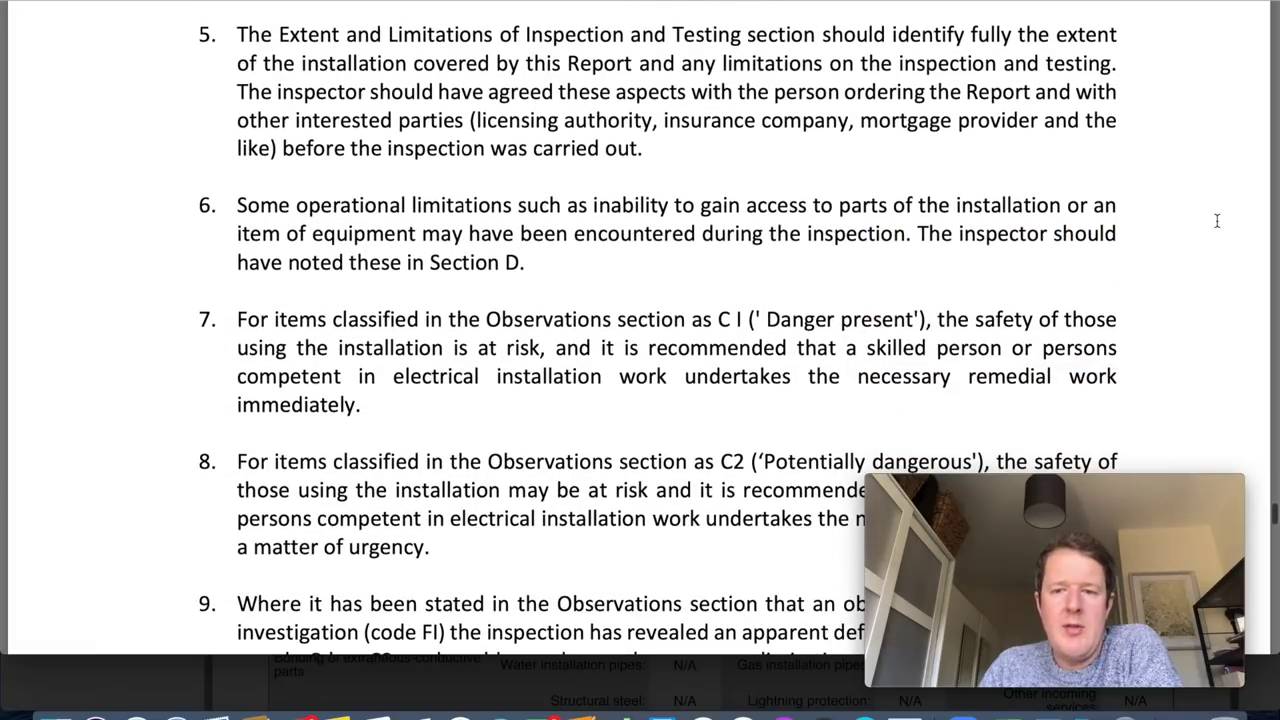
pyautogui.scroll(-5, 1217, 220)
pyautogui.scroll(-20, 1217, 220)
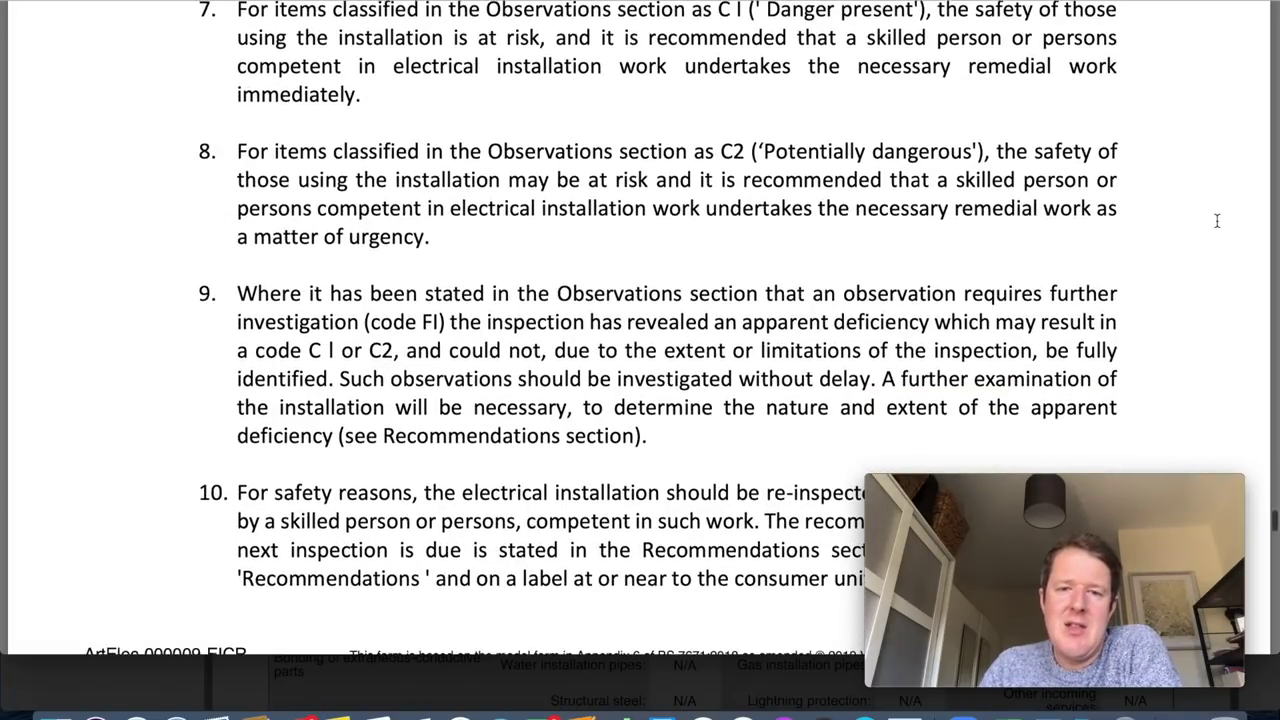
# Examine the Glossary of Terms, including the abbreviations, overcurrent protective device abbreviations and definitions through Public Liability Insurance.
pyautogui.scroll(-1, 1217, 220)
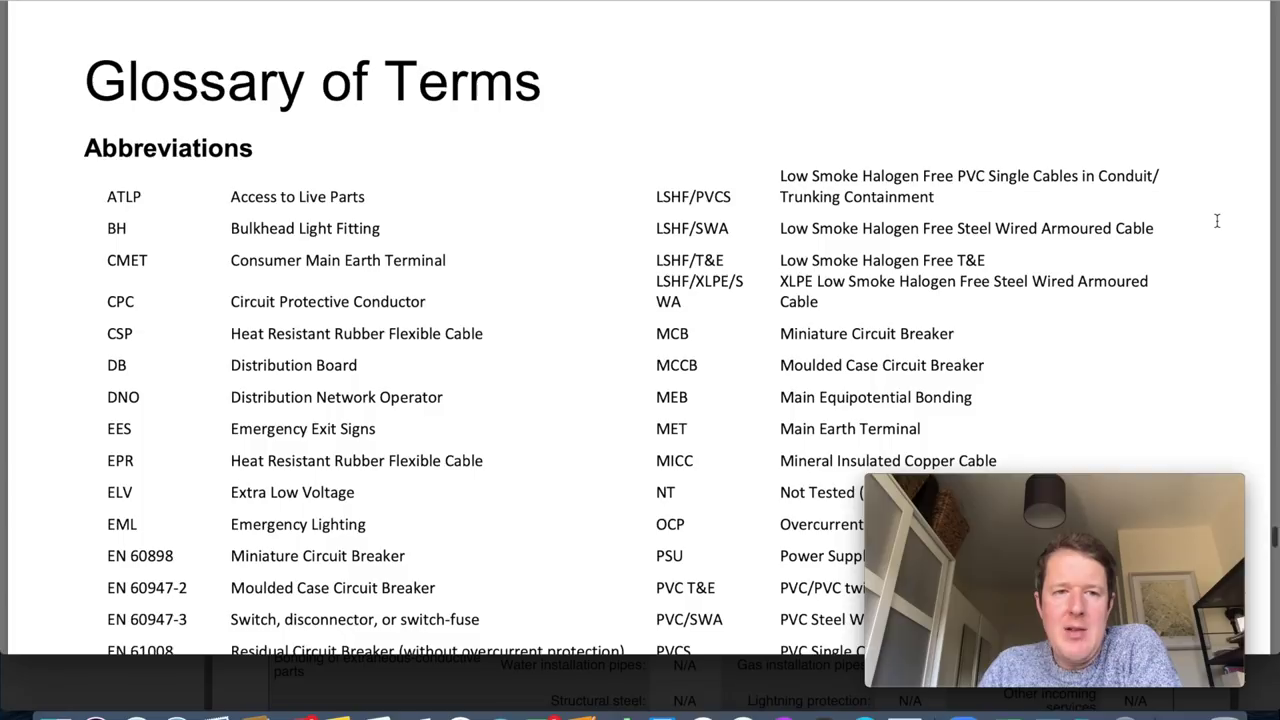
pyautogui.scroll(-20, 1217, 220)
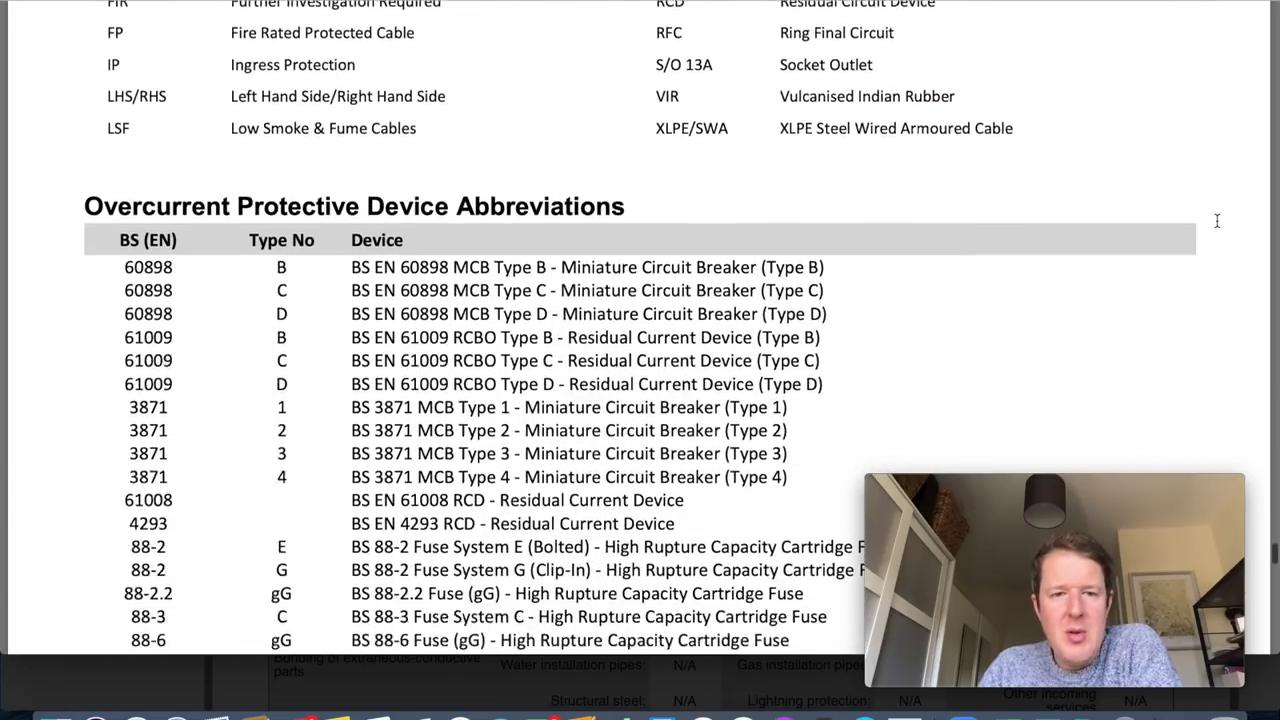
pyautogui.scroll(-2, 1217, 220)
pyautogui.scroll(4, 1217, 220)
pyautogui.scroll(-20, 1217, 220)
pyautogui.scroll(-20, 1217, 220)
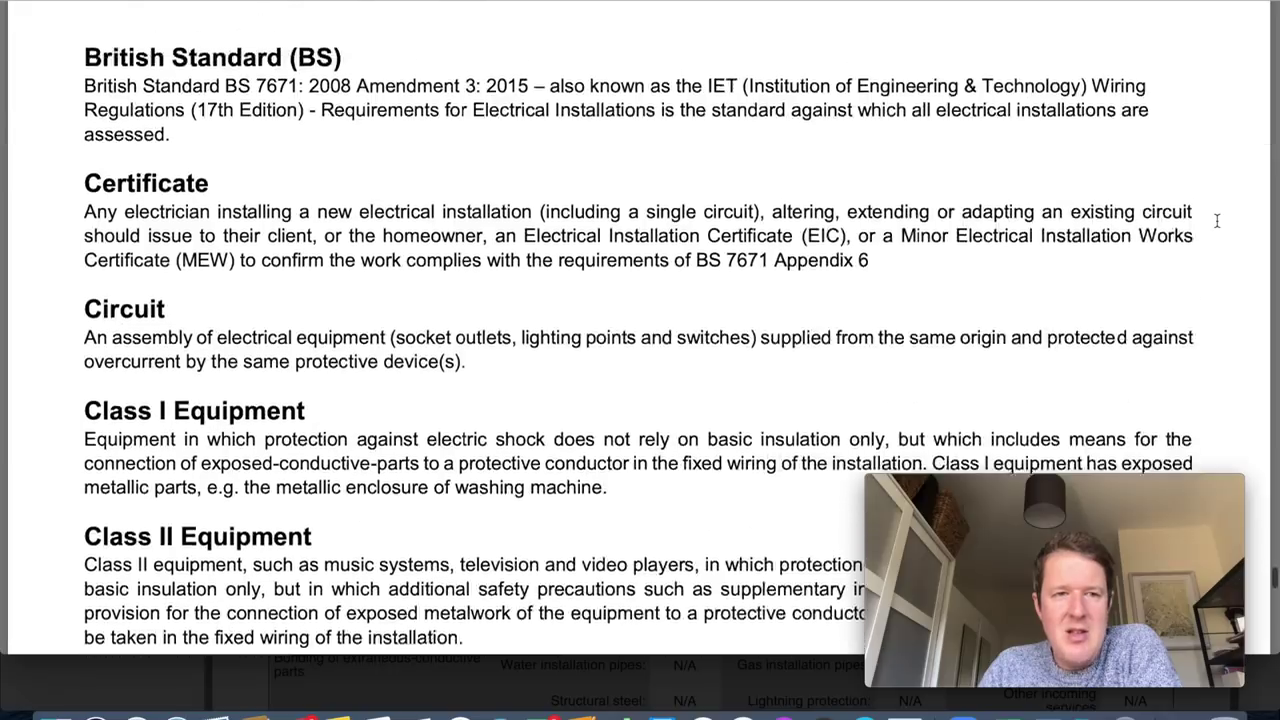
pyautogui.scroll(-20, 1217, 220)
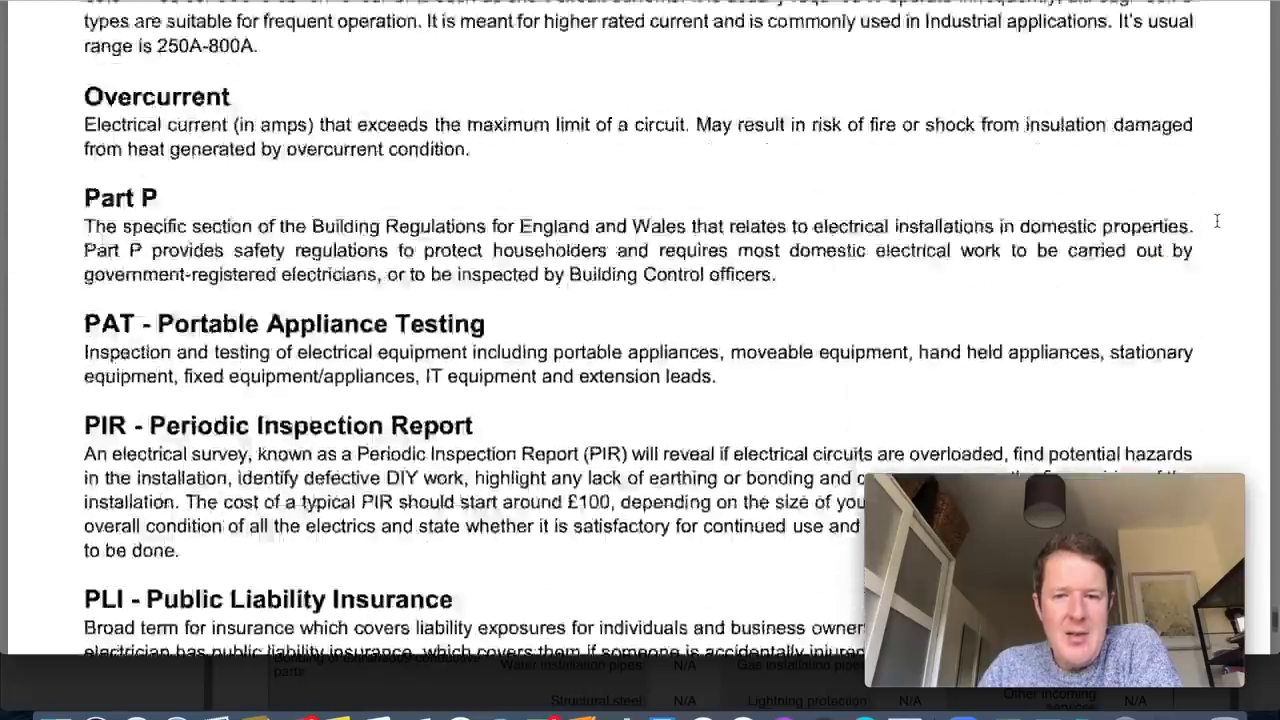
pyautogui.scroll(20, 1217, 220)
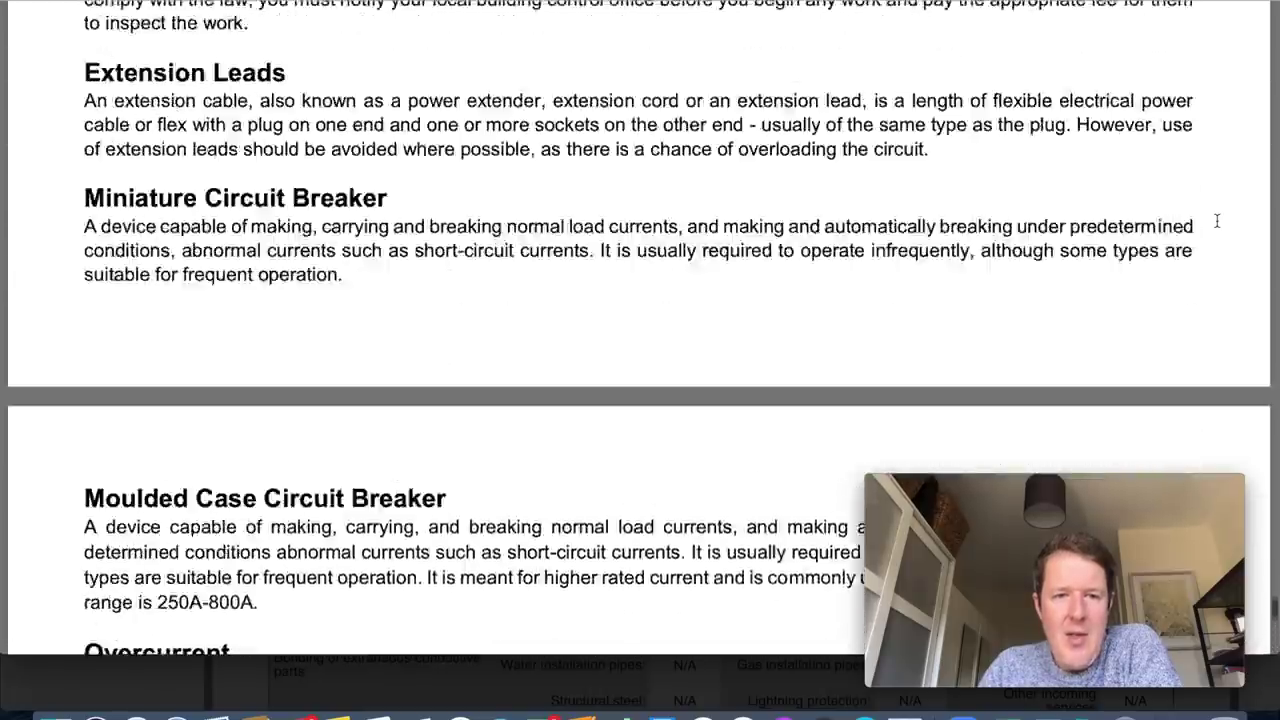
pyautogui.scroll(20, 1217, 220)
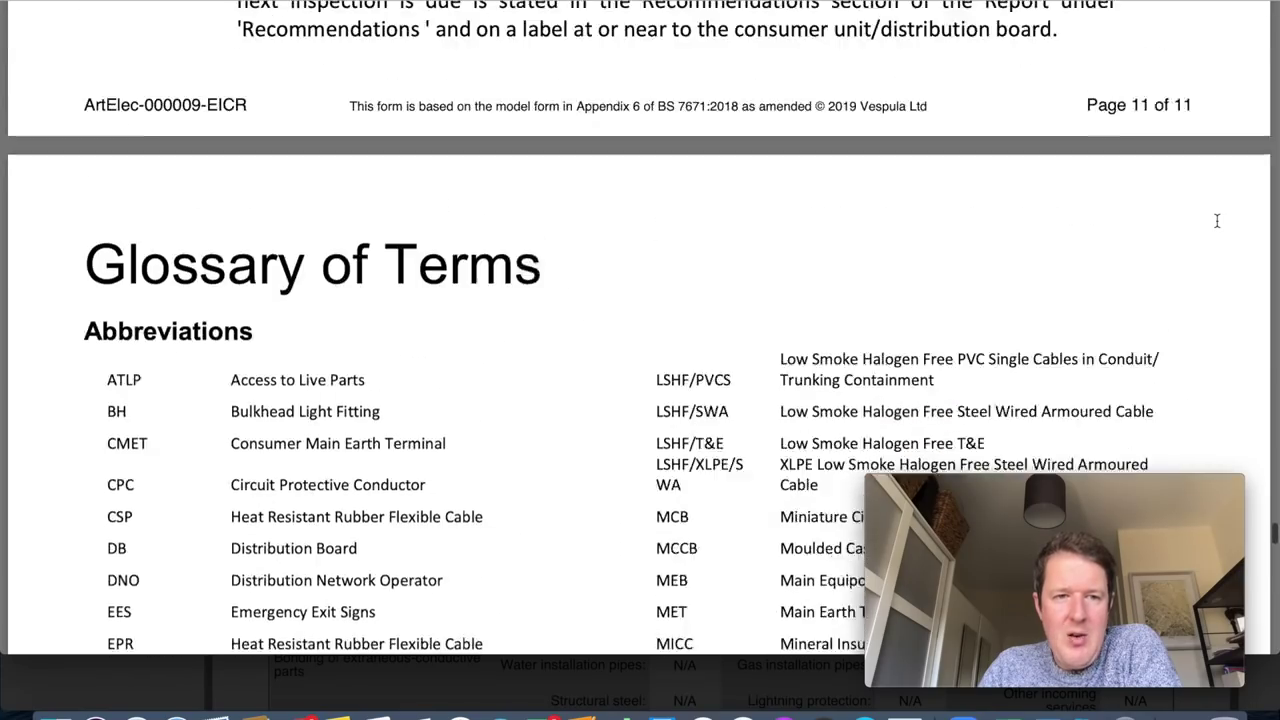
# Reread the Condition Report's Guidance for Recipients from note 1 through the classification code notes, continuing to the glossary.
pyautogui.scroll(10, 1217, 220)
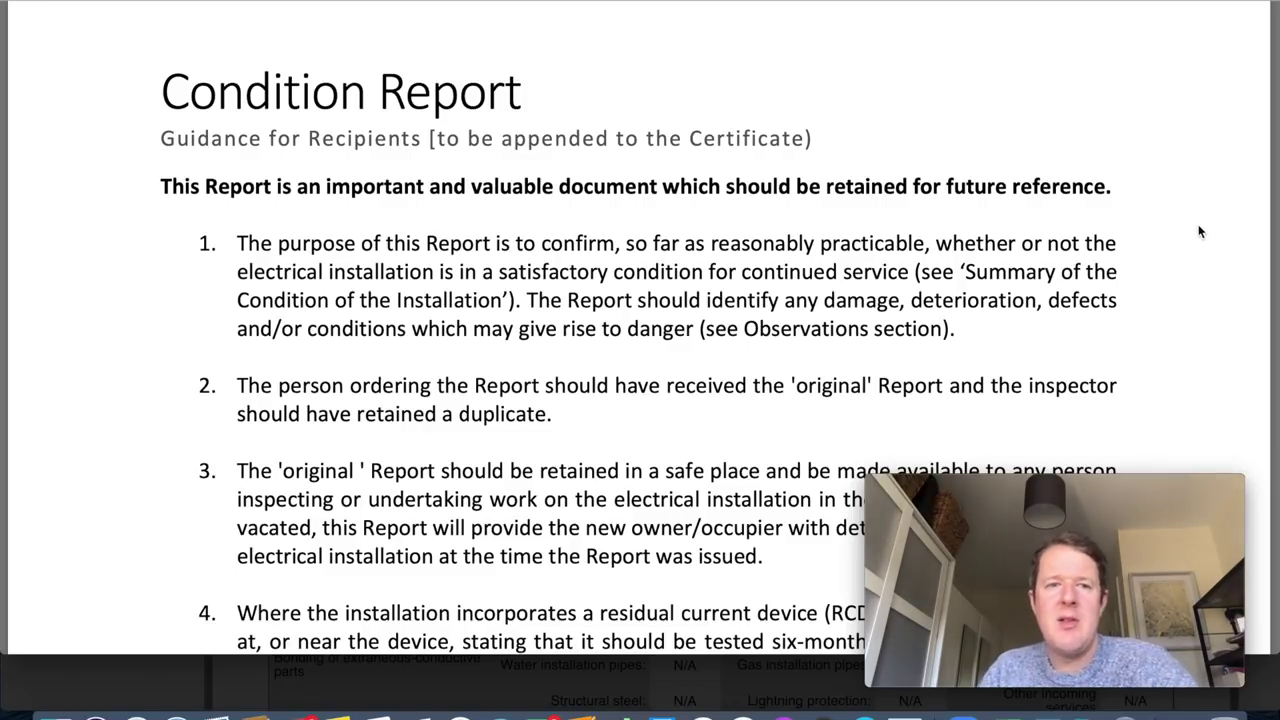
pyautogui.scroll(-3, 1209, 273)
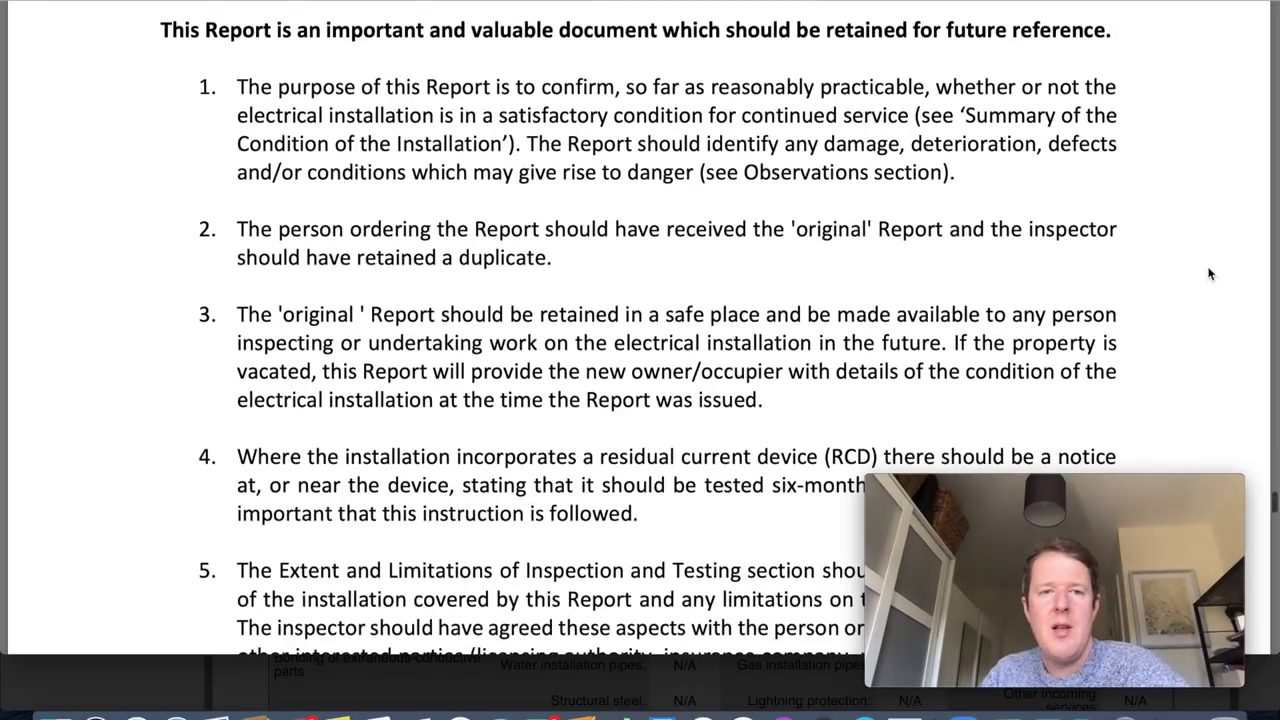
pyautogui.scroll(1, 1209, 273)
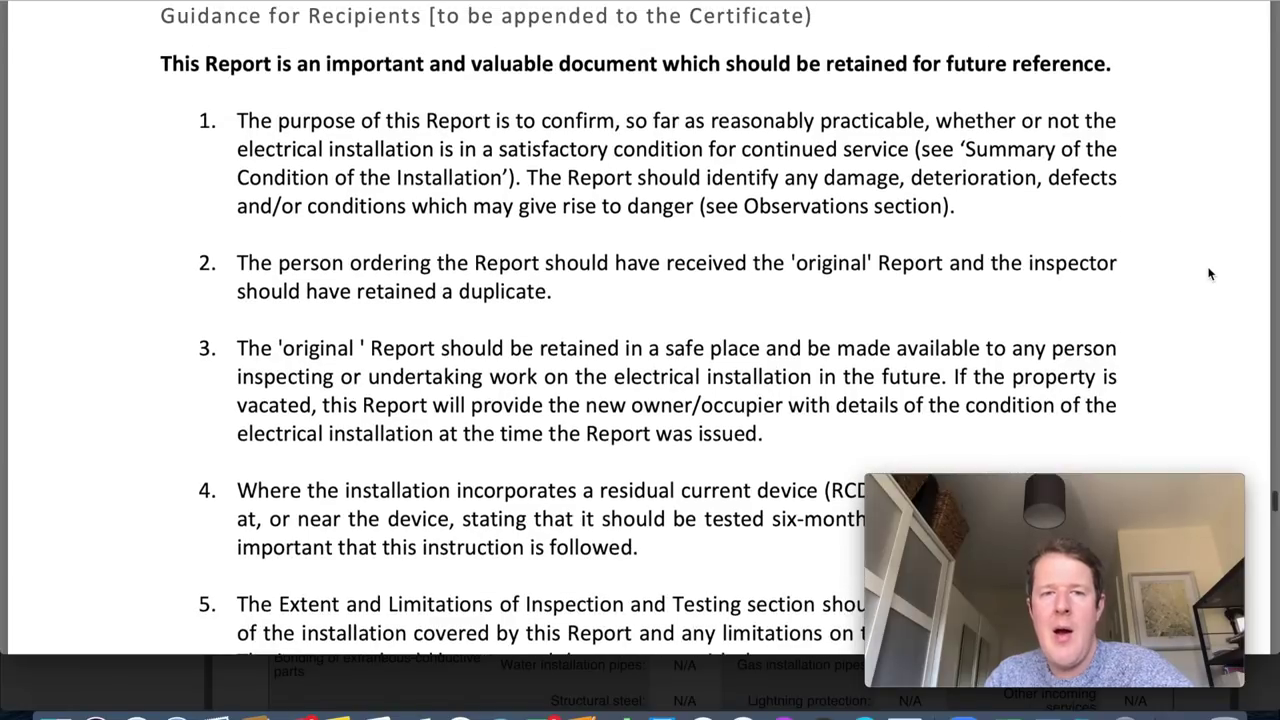
pyautogui.scroll(-2, 1209, 273)
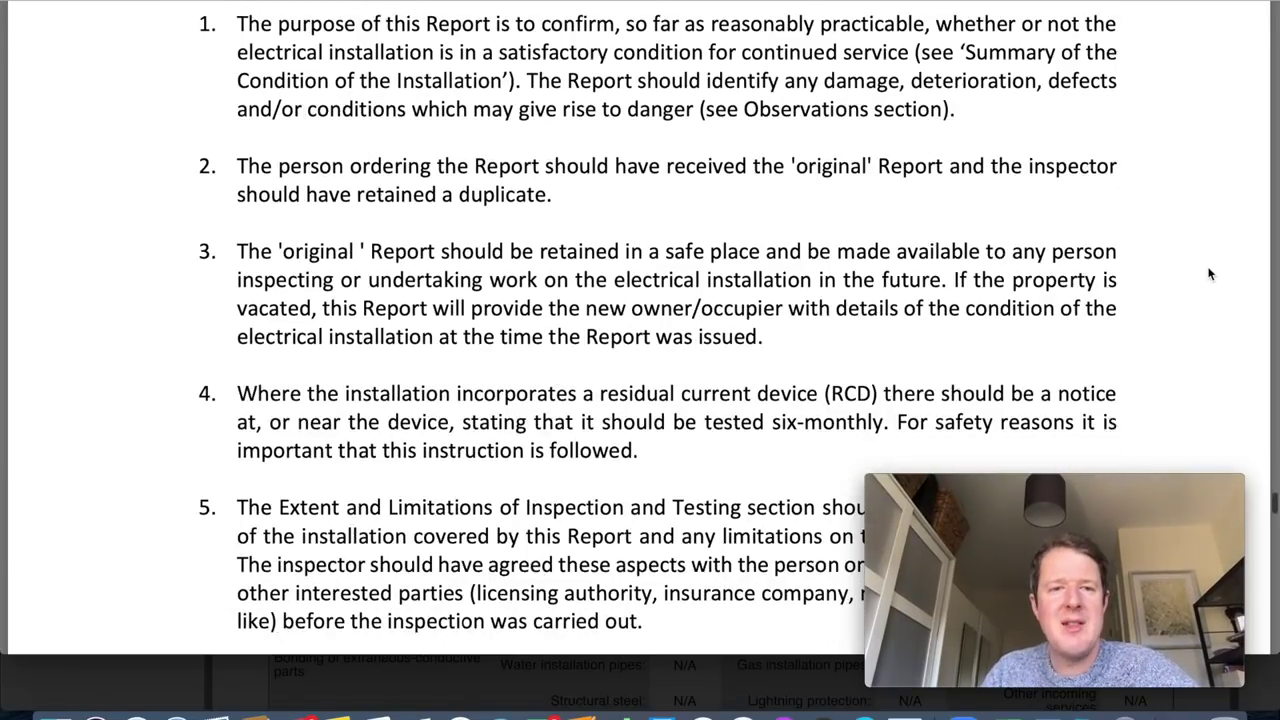
pyautogui.scroll(-2, 1209, 273)
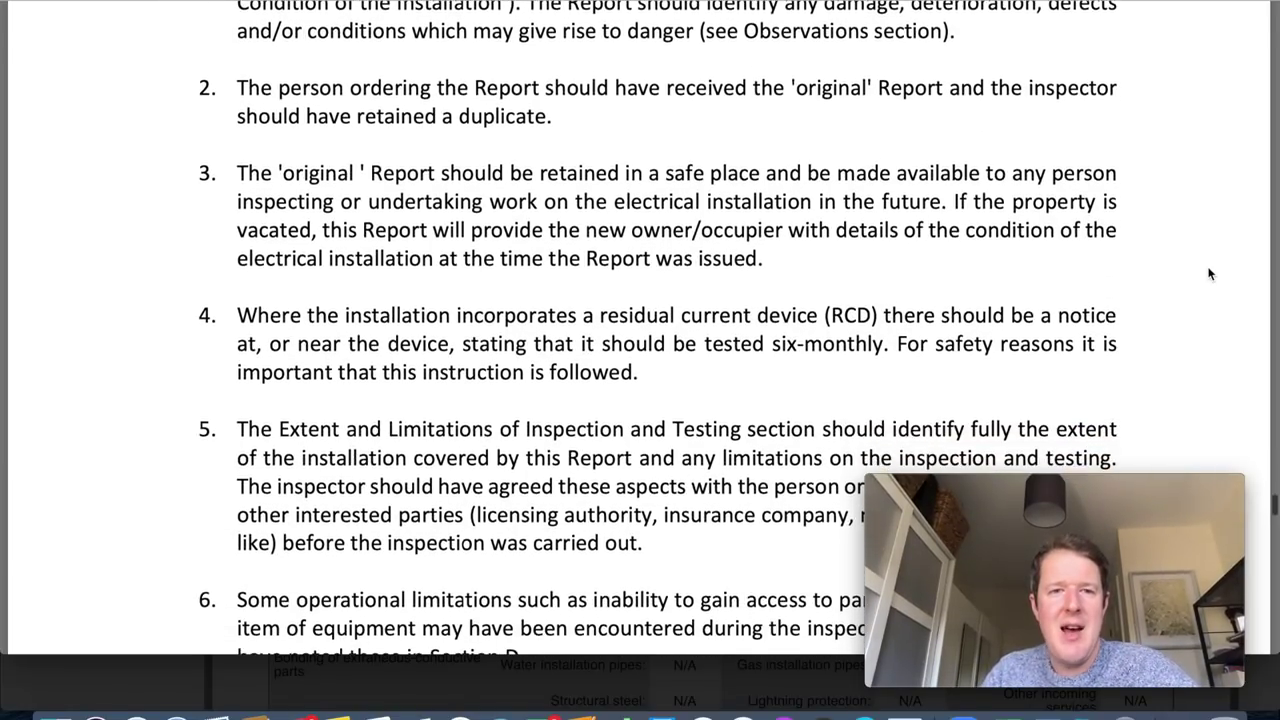
pyautogui.scroll(-12, 1209, 273)
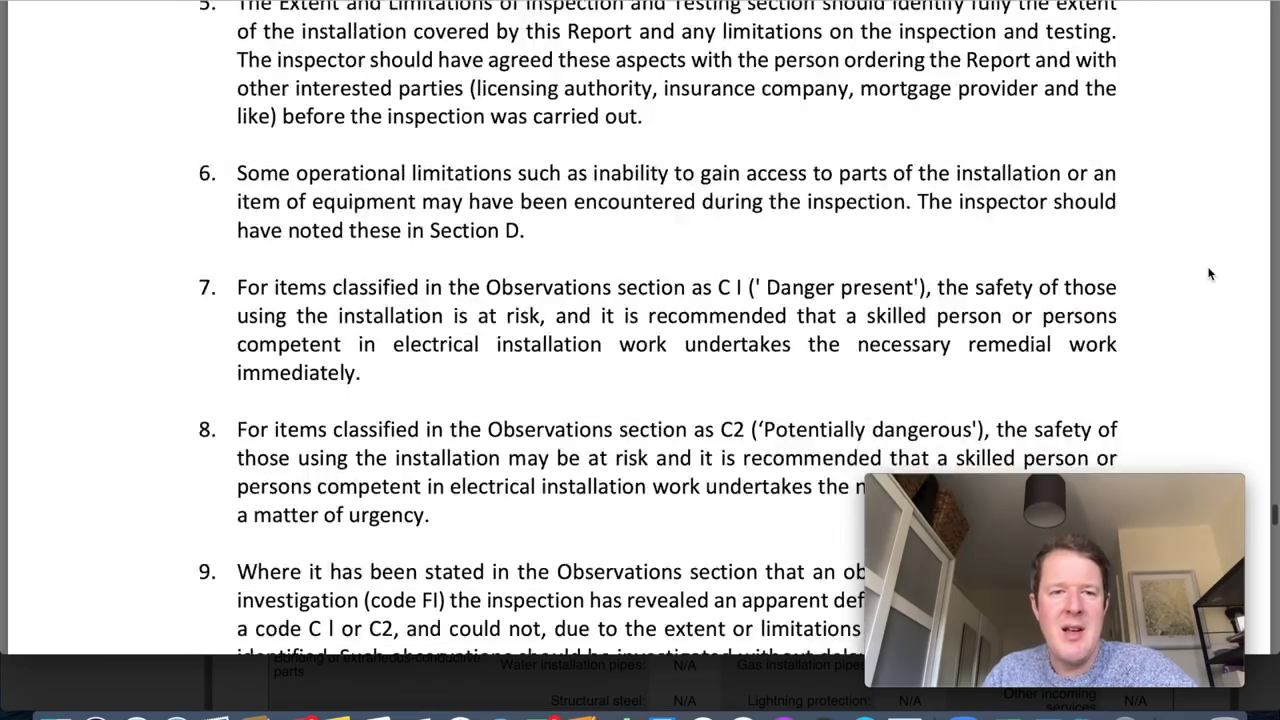
pyautogui.scroll(-20, 1209, 273)
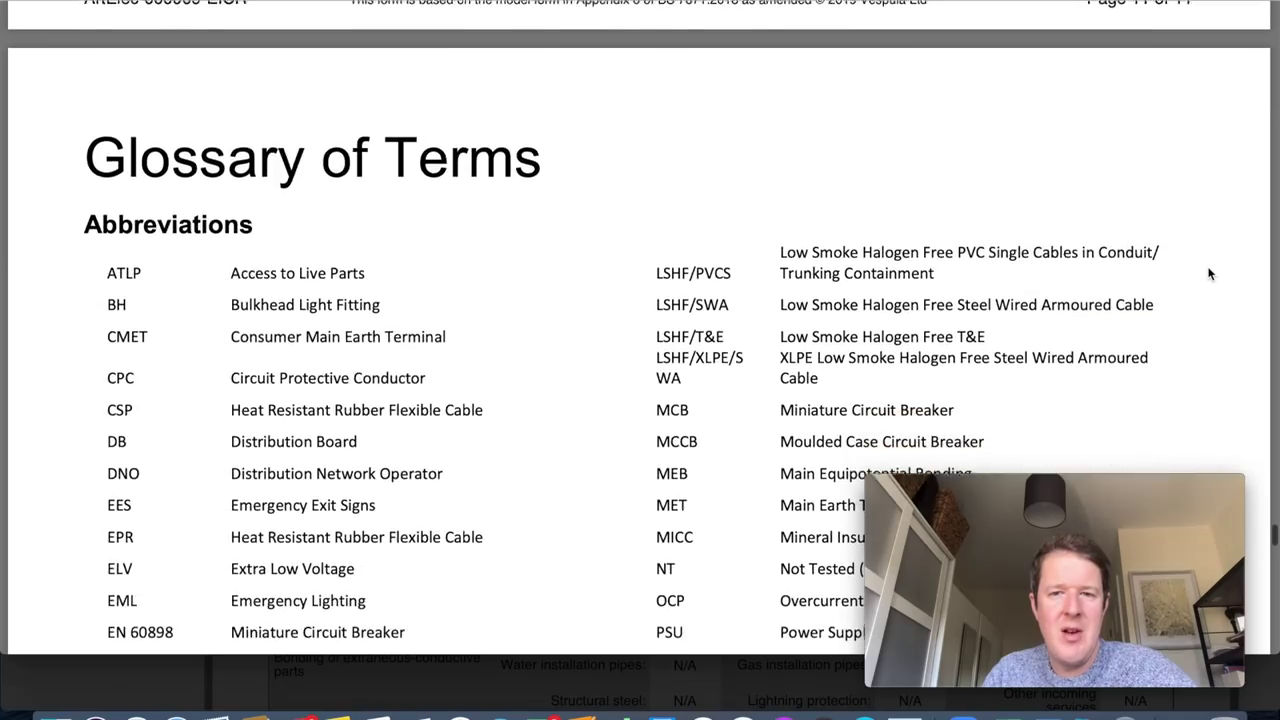
# Return to the report's cover page and close the PDF to get back to the EICR job.
pyautogui.scroll(20, 1209, 270)
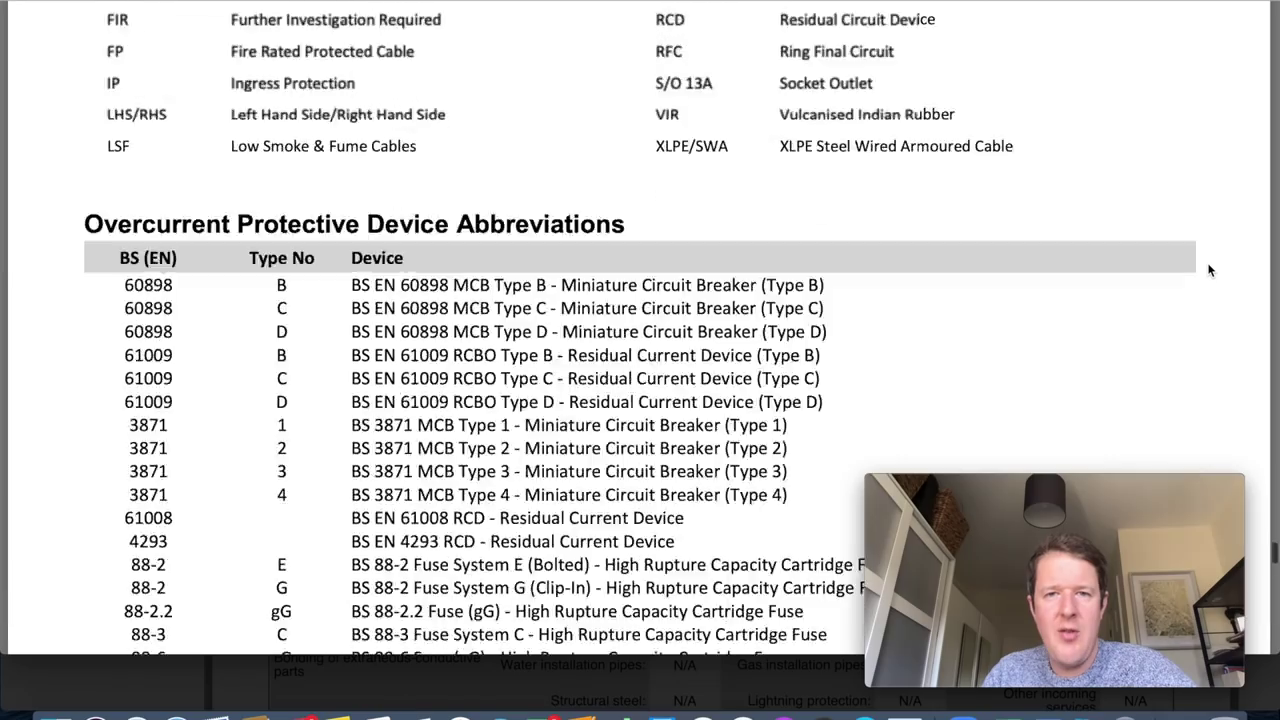
pyautogui.scroll(20, 1209, 270)
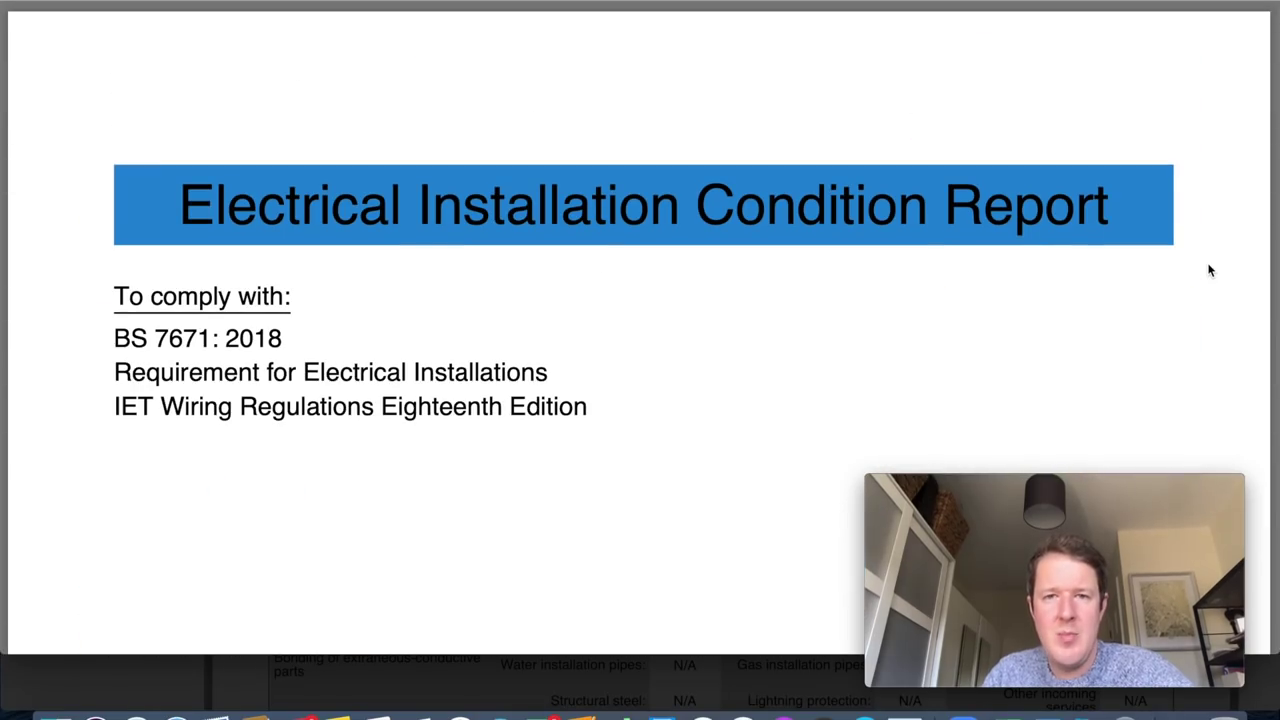
pyautogui.click(20, 3)
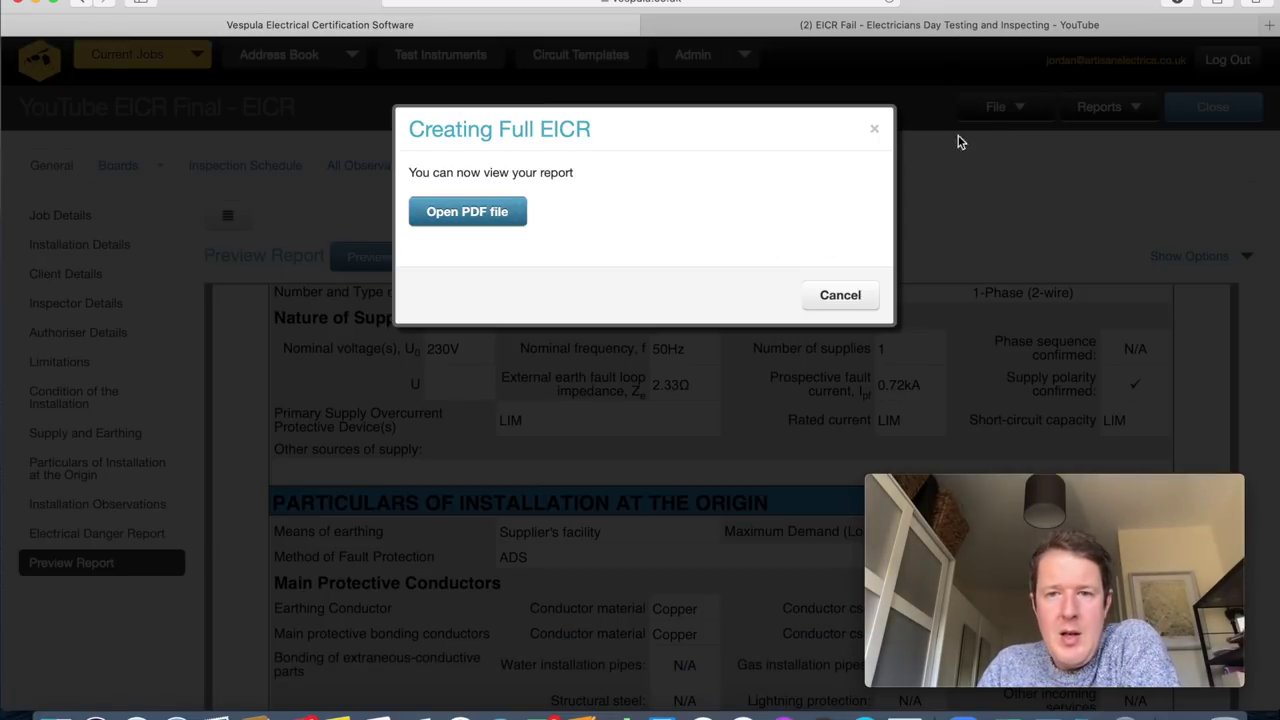